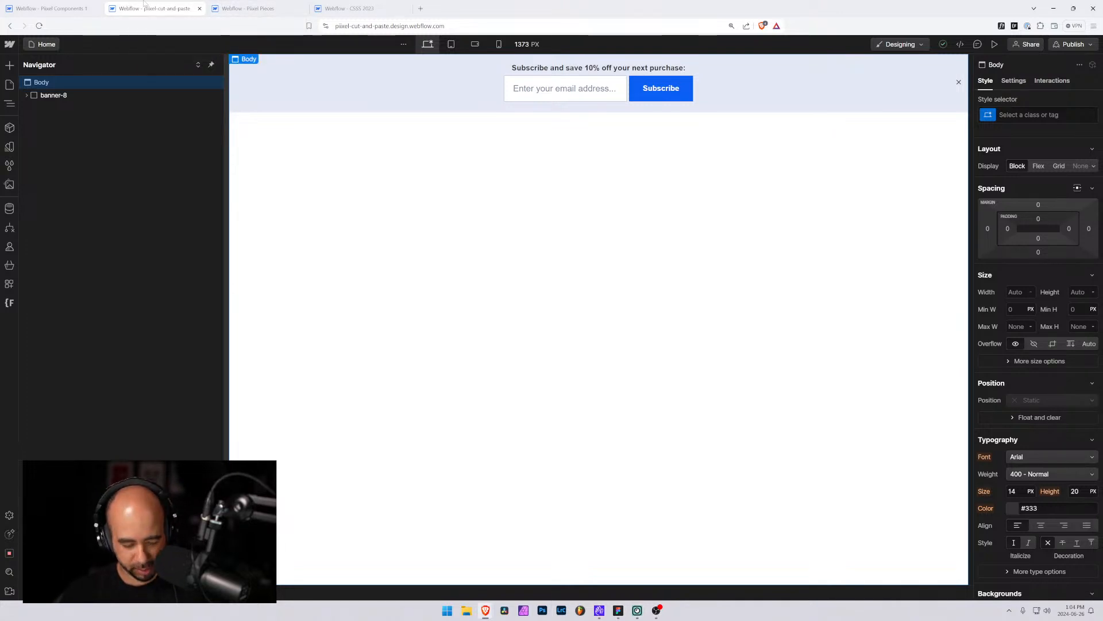
key("ctrl+plus")
key("ctrl+minus")
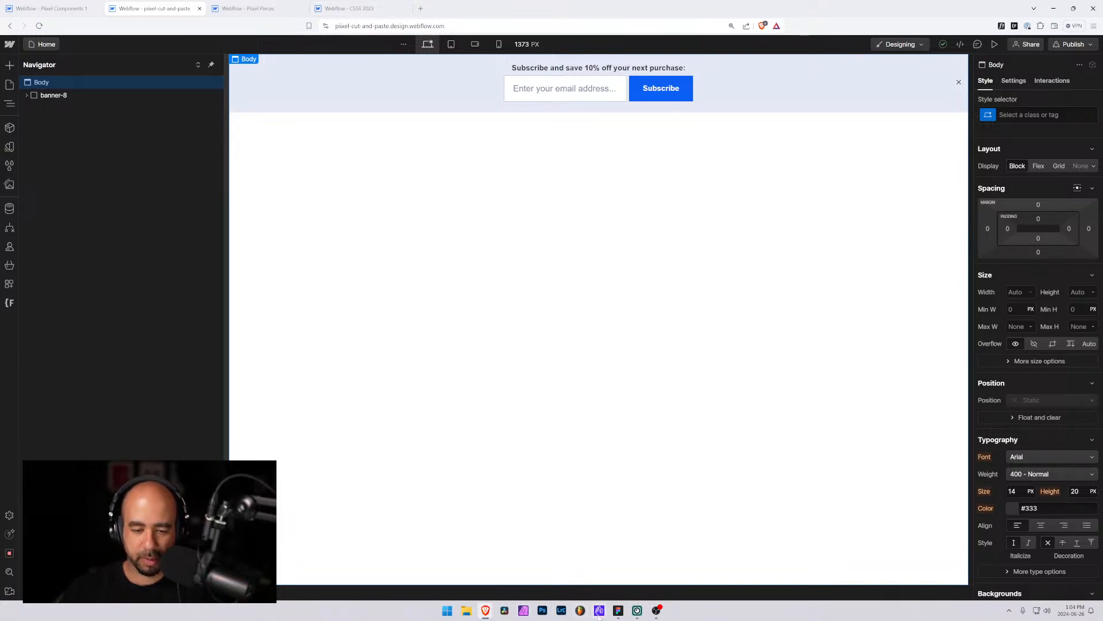
Switch to Figma and review the banner designs, locating the countdown banner Banner 9, then return to the browser
left_click(618, 612)
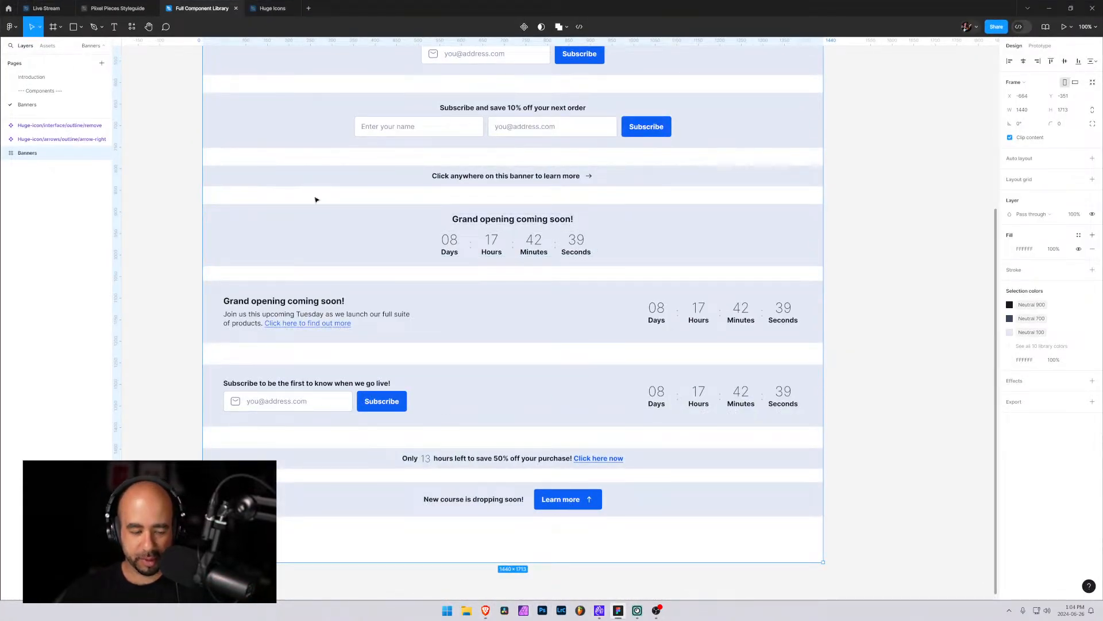
key("super")
scroll(299, 202, "up", 1)
key("super")
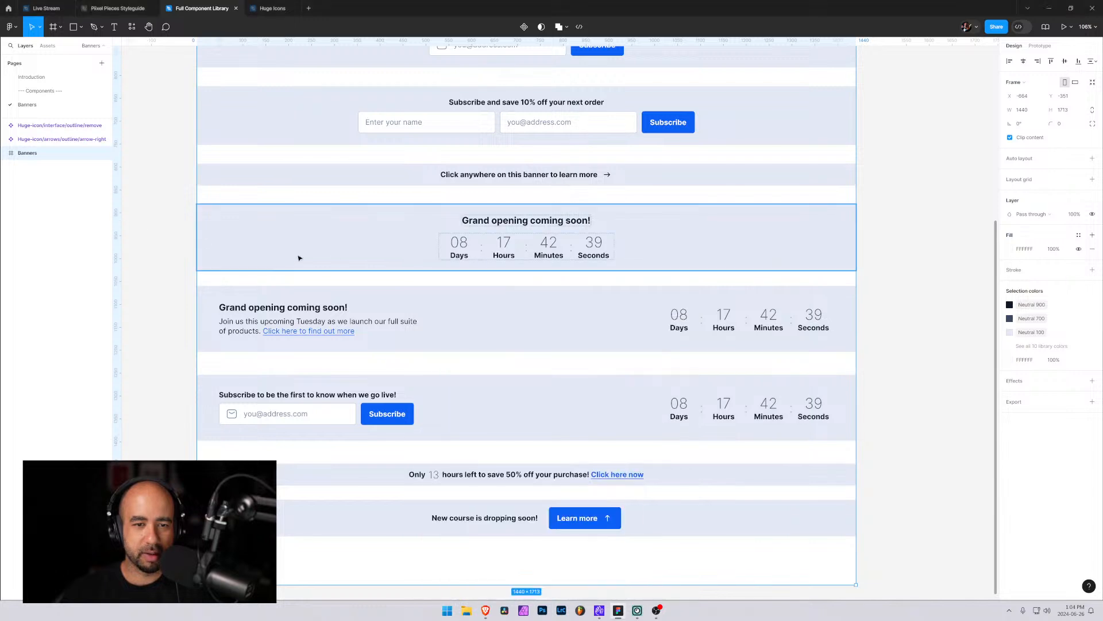
scroll(343, 258, "up", 1)
scroll(456, 258, "down", 1)
left_click_drag(427, 149, 427, 334)
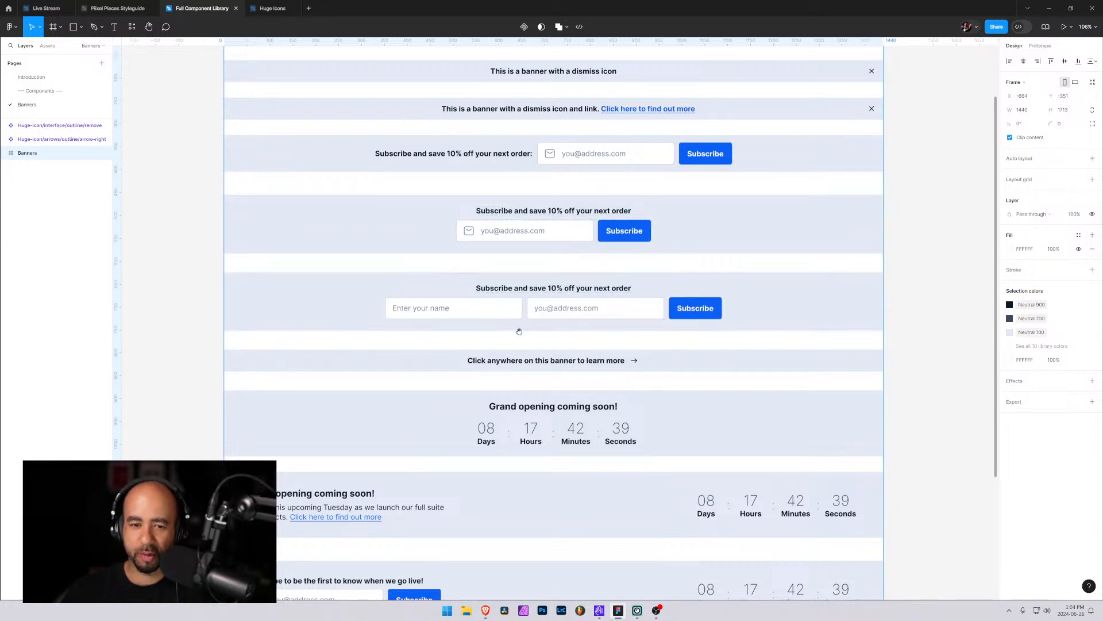
scroll(517, 287, "down", 5)
scroll(540, 118, "down", 1)
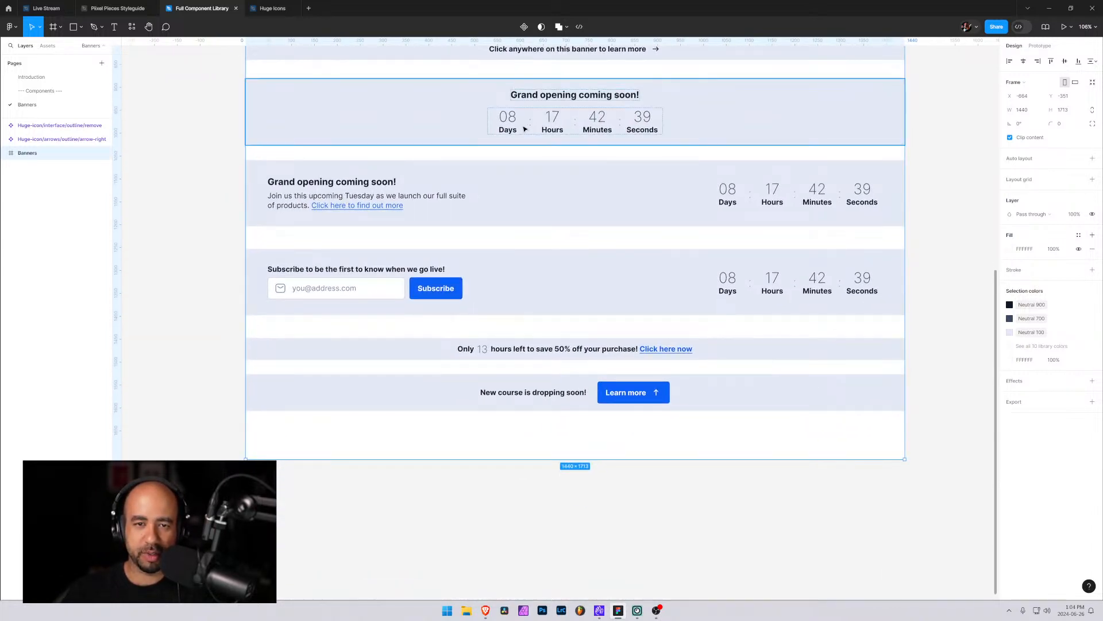
left_click(542, 131)
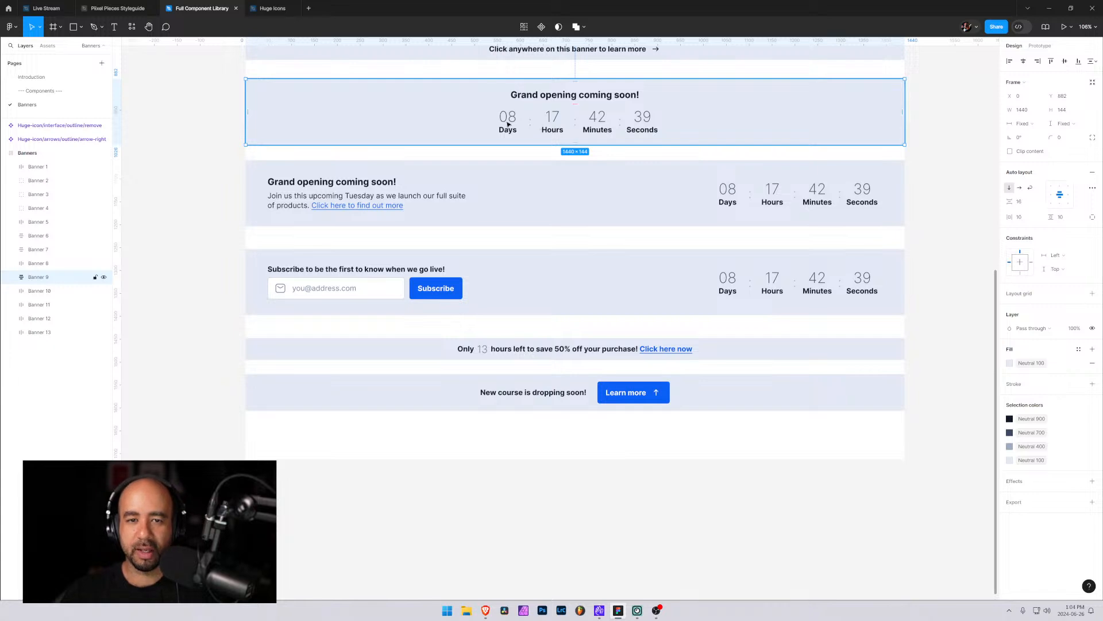
left_click(226, 82)
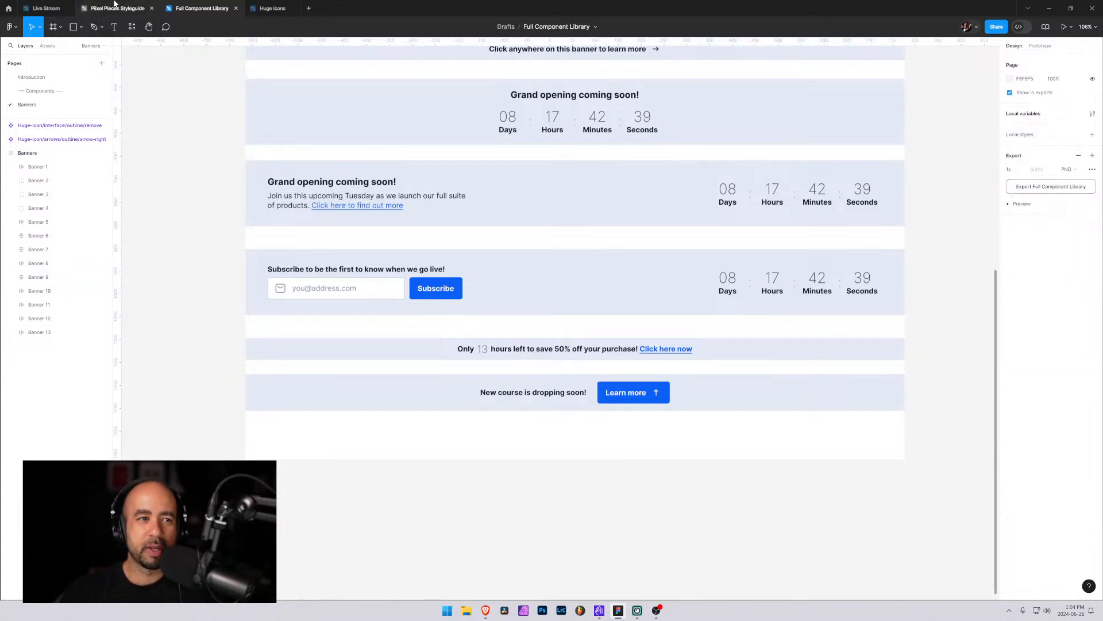
left_click(1052, 9)
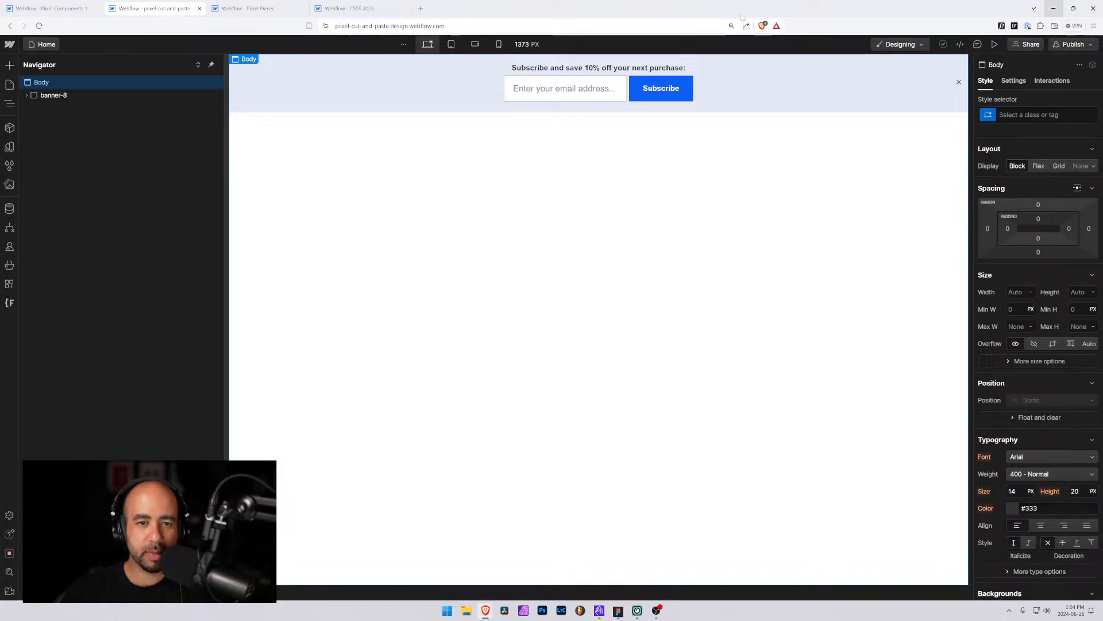
Check the Banner 9 page in the component library project and return to the cut-and-paste project
left_click(515, 91)
left_click(60, 5)
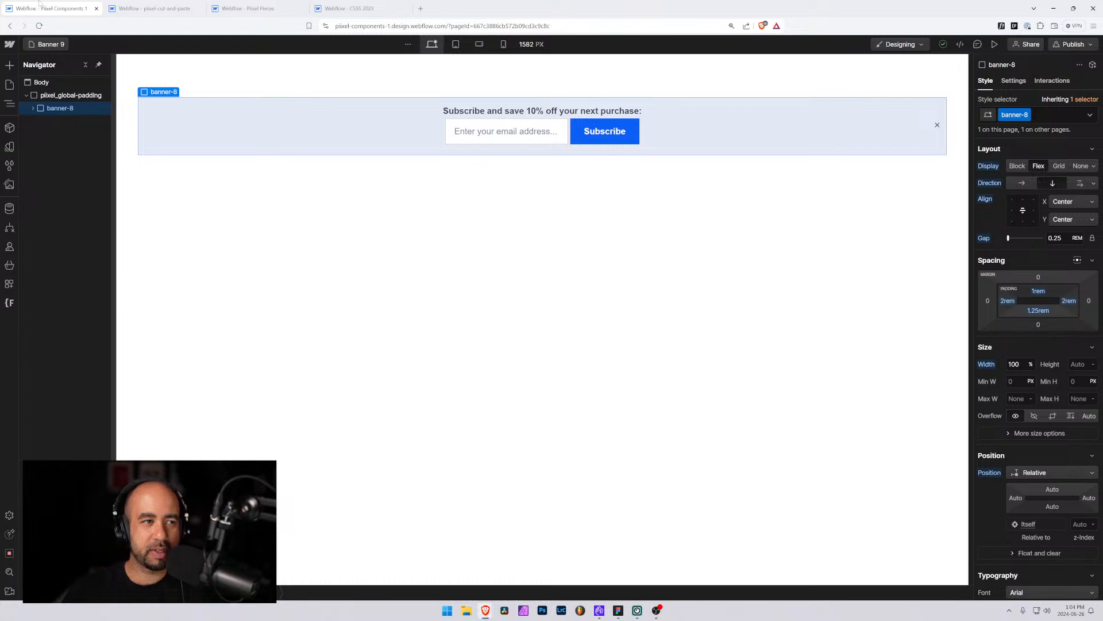
left_click(47, 44)
scroll(73, 282, "down", 15)
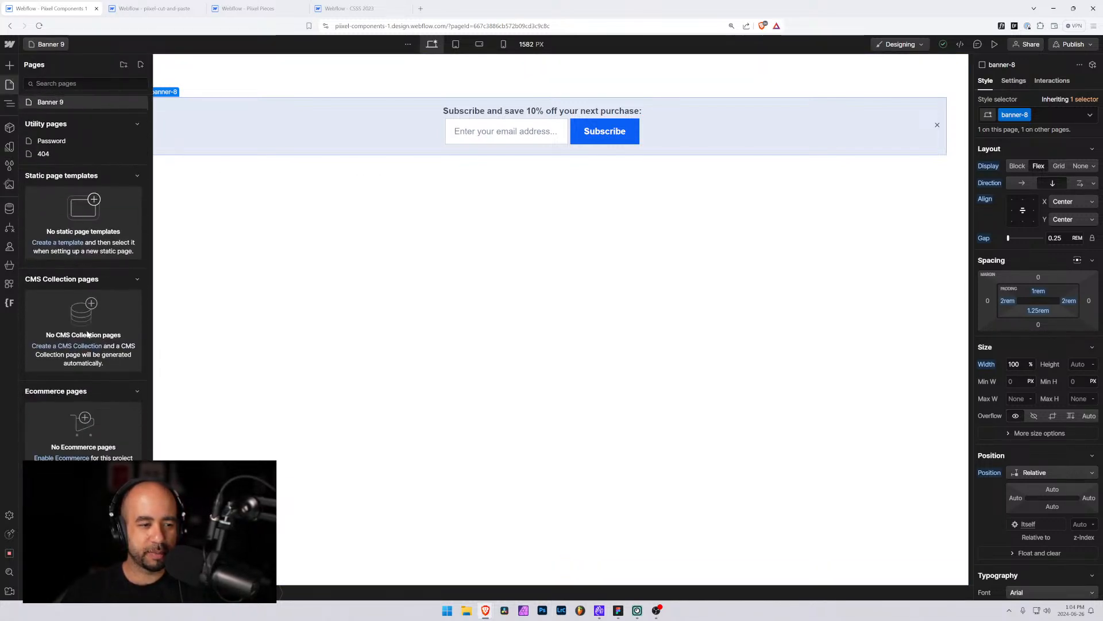
scroll(87, 334, "up", 5)
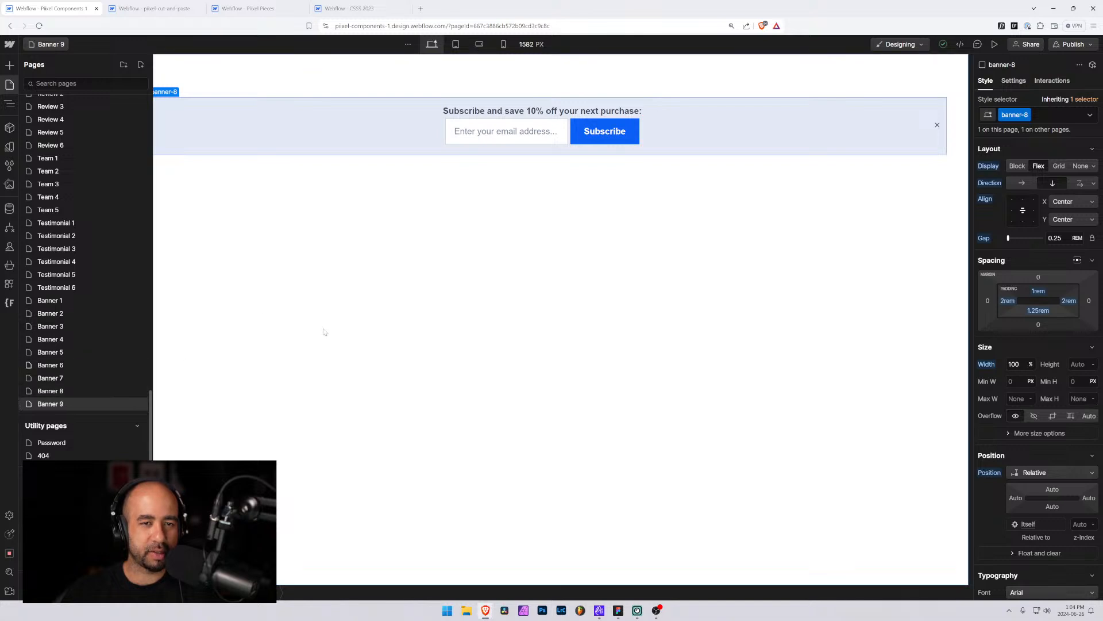
scroll(92, 172, "up", 10)
left_click(154, 8)
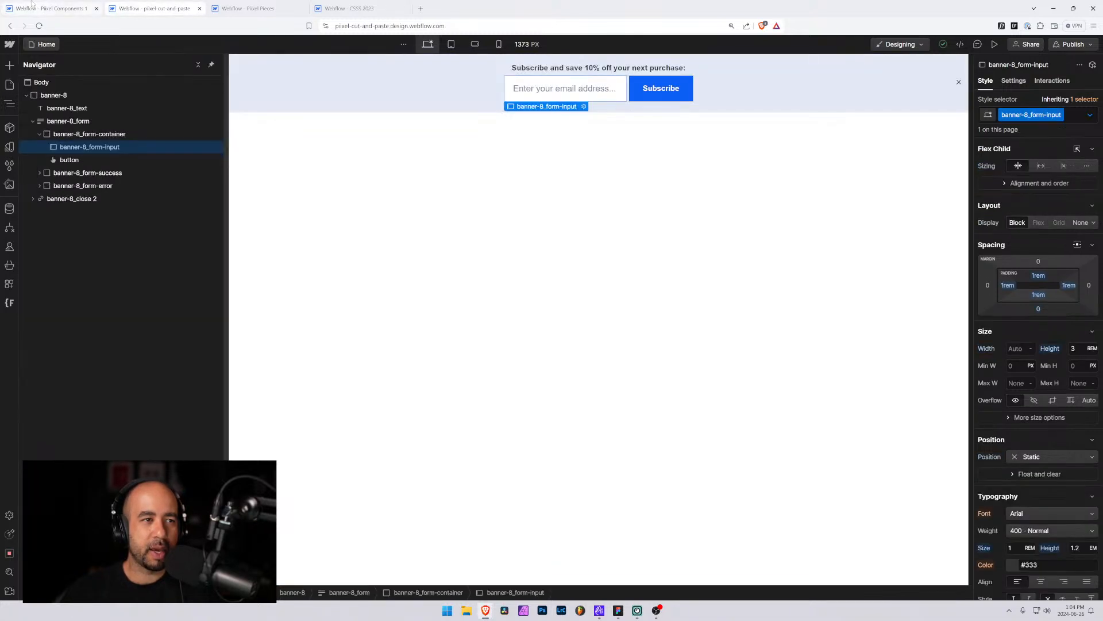
Rename the banner-8 class folder to banner-9 with Finsweet Folders, save the changes and reload the Designer
left_click(55, 95)
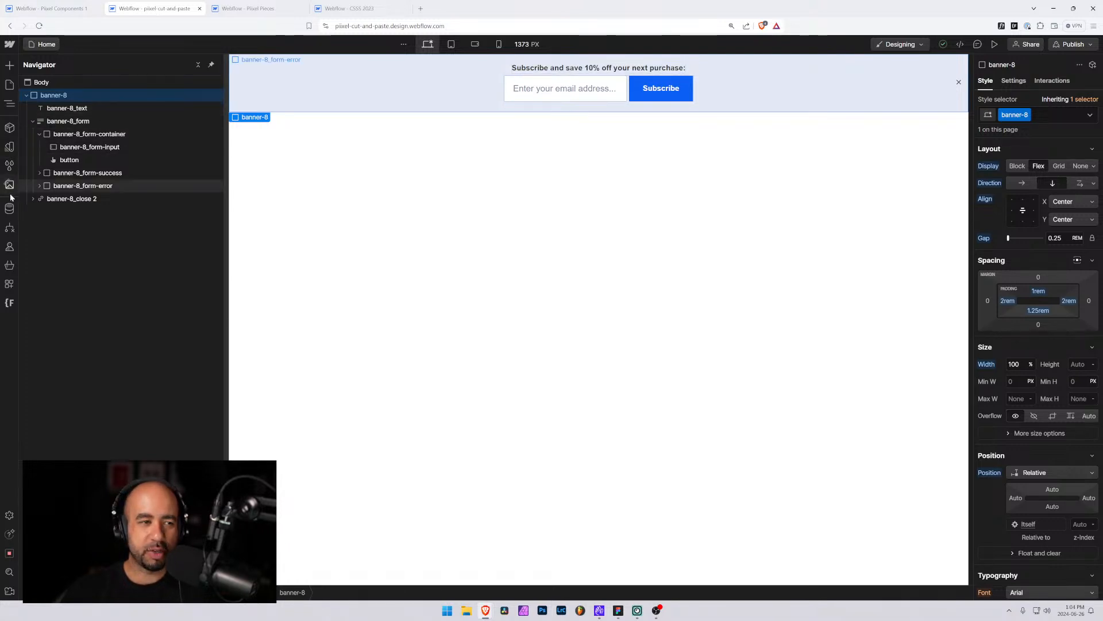
left_click(9, 303)
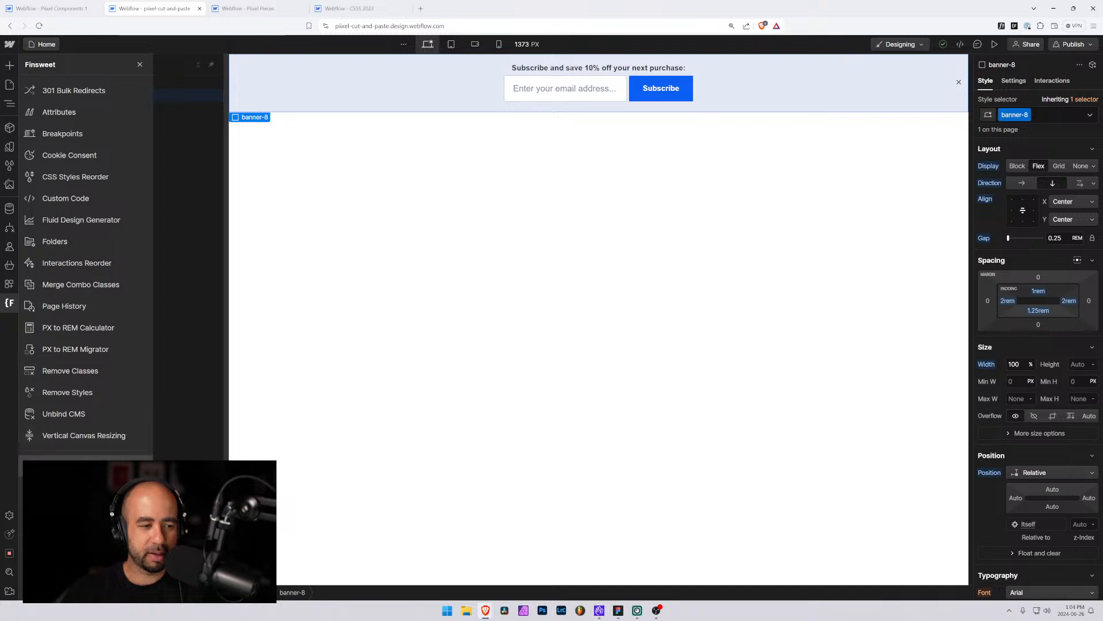
left_click(57, 242)
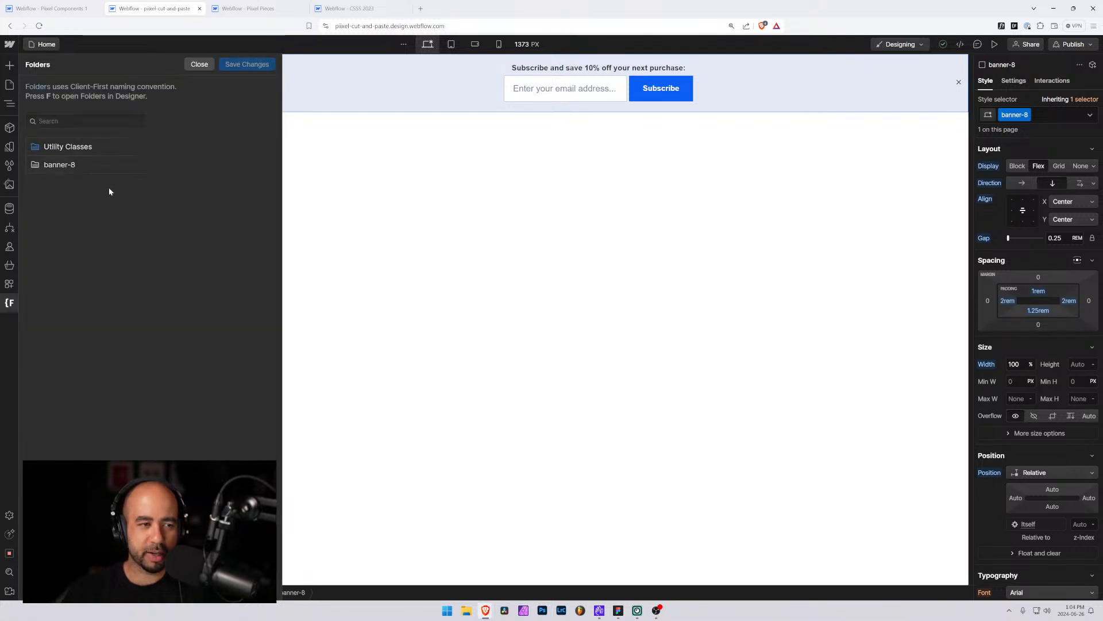
left_click(70, 167)
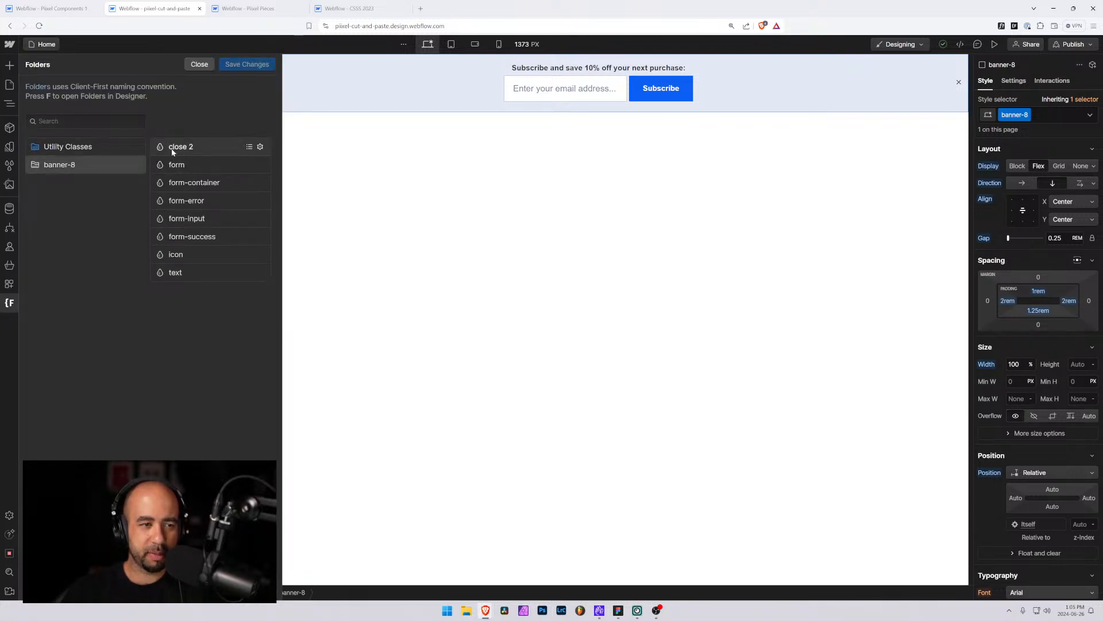
left_click(135, 167)
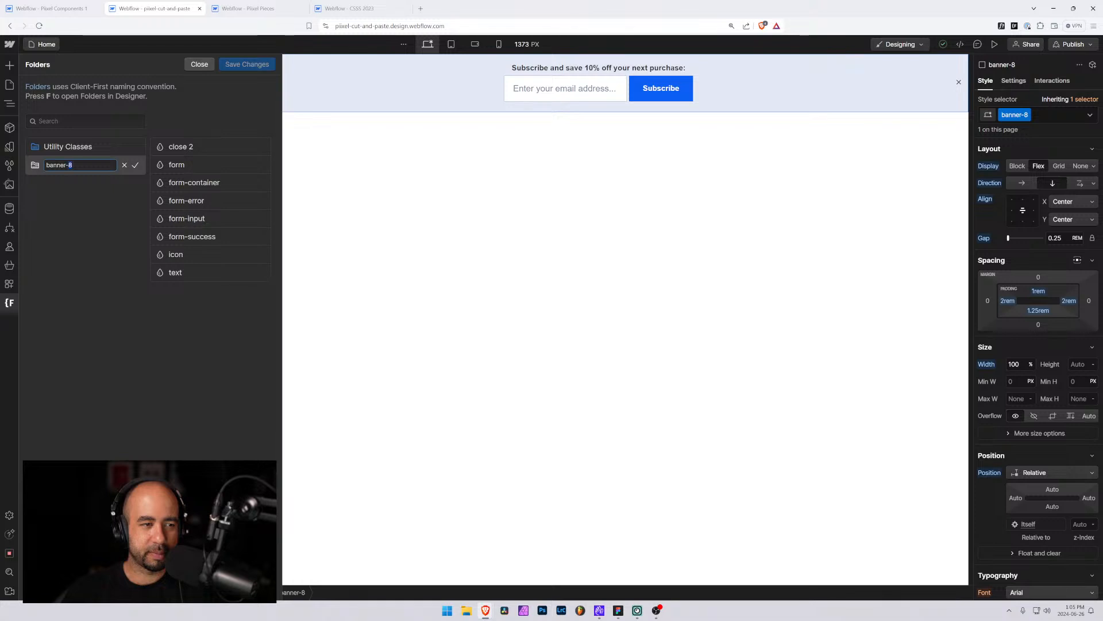
type("9")
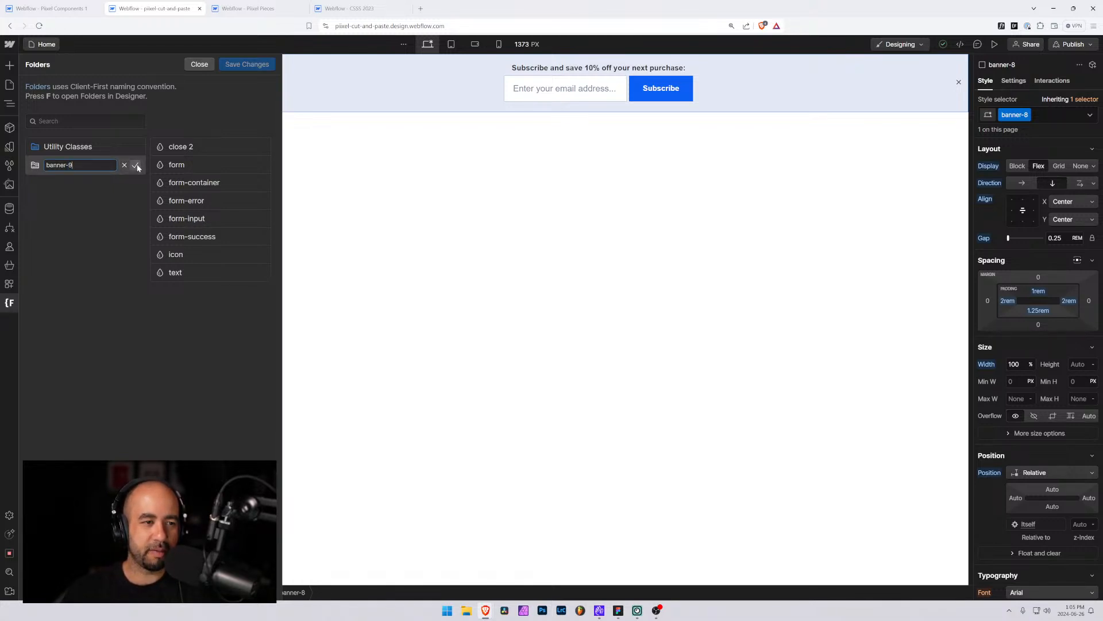
left_click(136, 166)
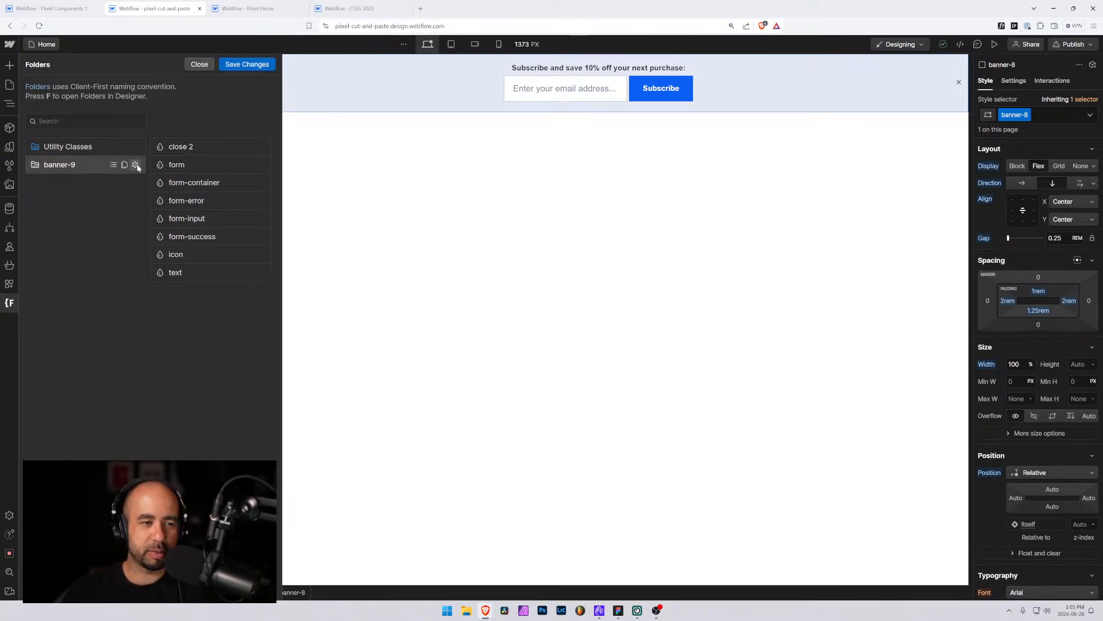
left_click(243, 65)
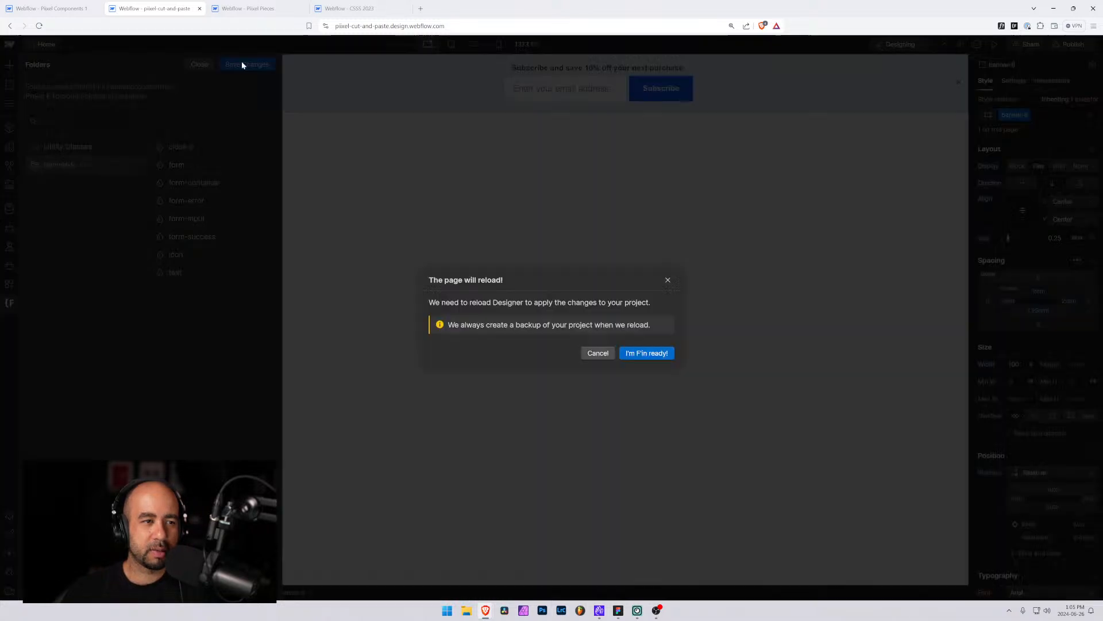
left_click(649, 353)
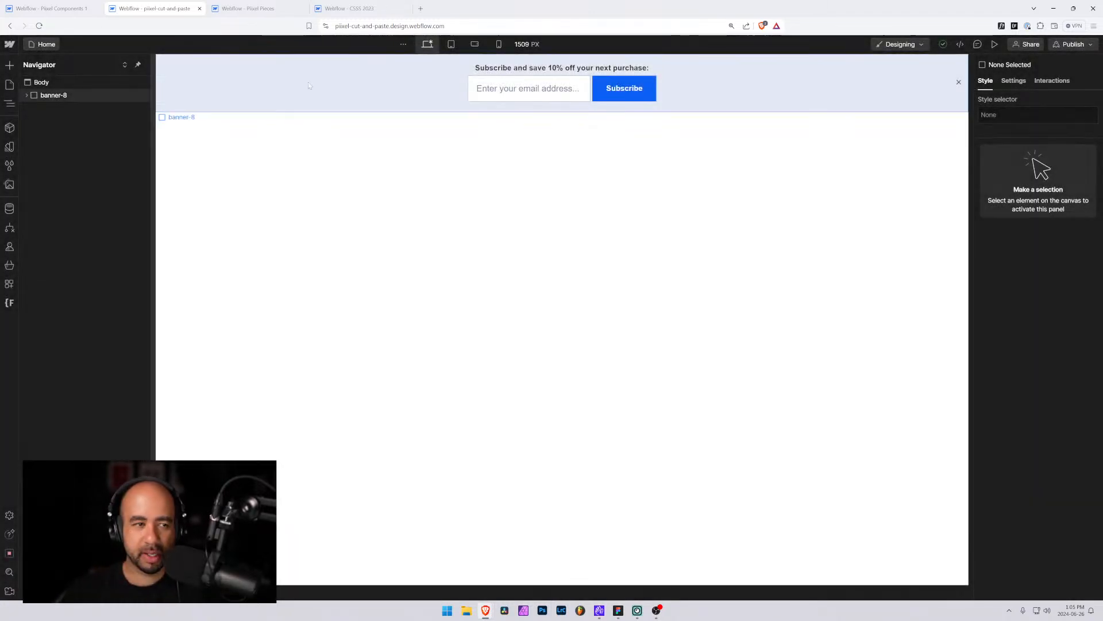
Rename the close button's class to banner-9_close
left_click(47, 96)
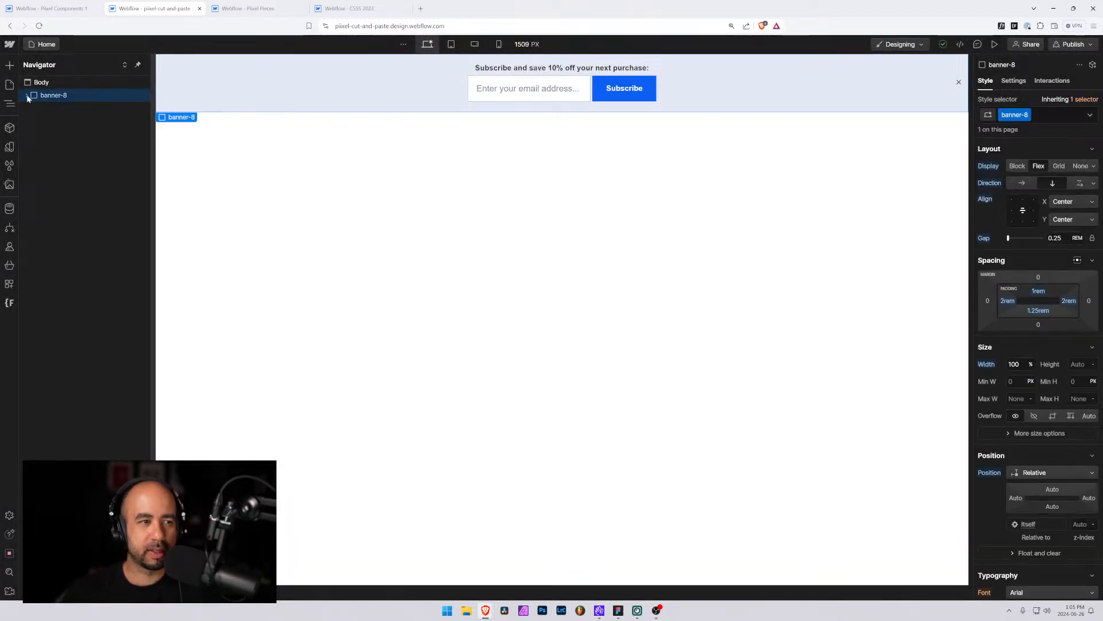
left_click(26, 95)
left_click(62, 134)
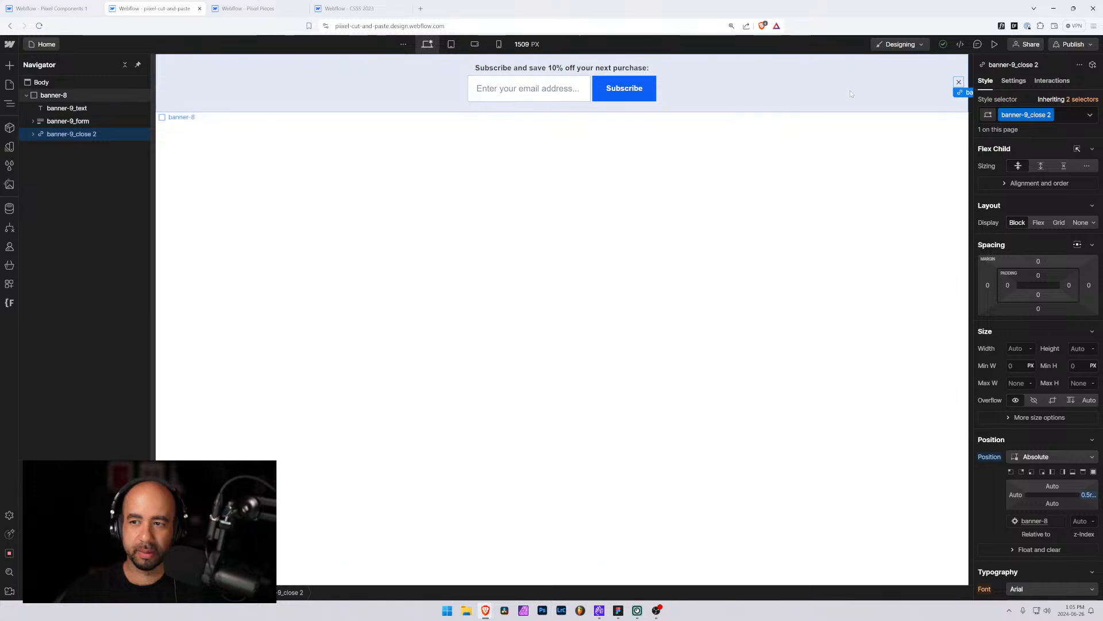
left_click(1049, 115)
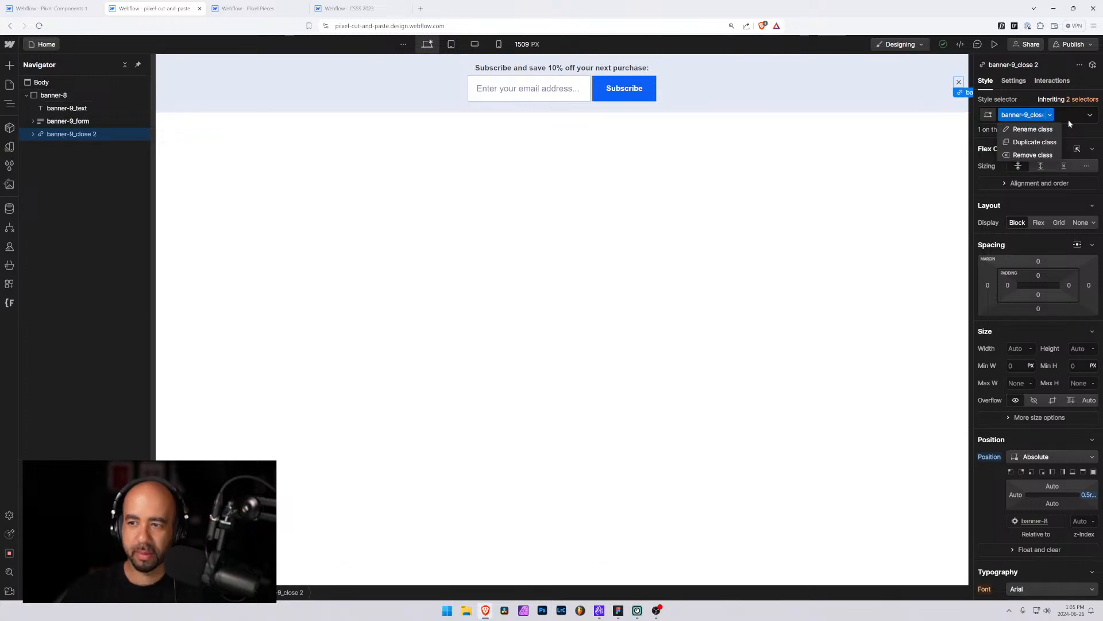
left_click(1070, 123)
left_click(1070, 117)
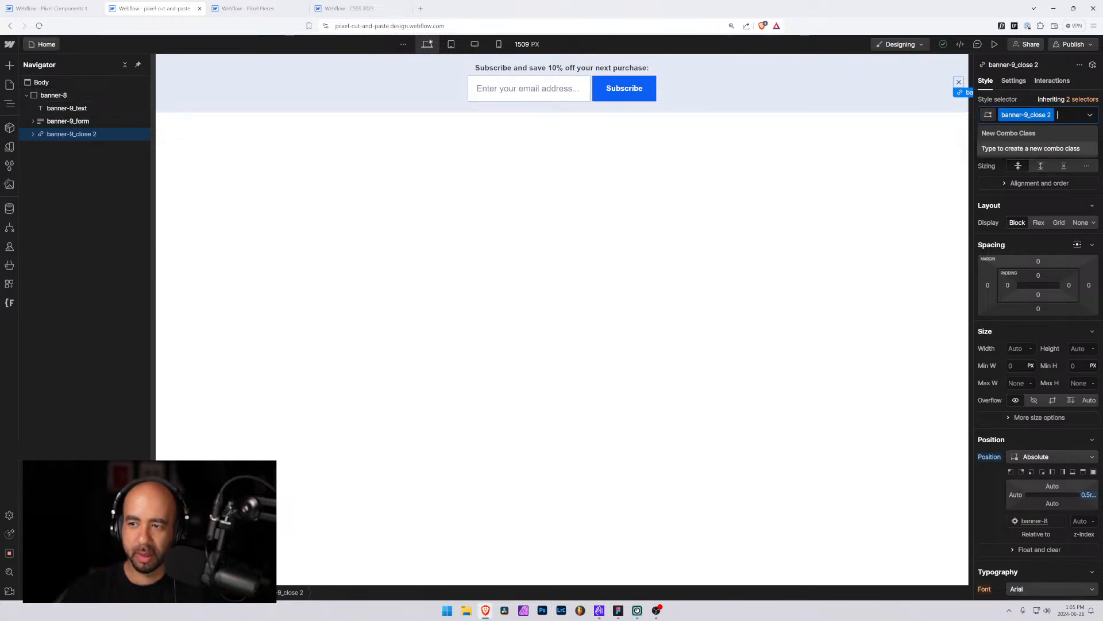
left_click(1049, 115)
left_click(1052, 128)
key("Right")
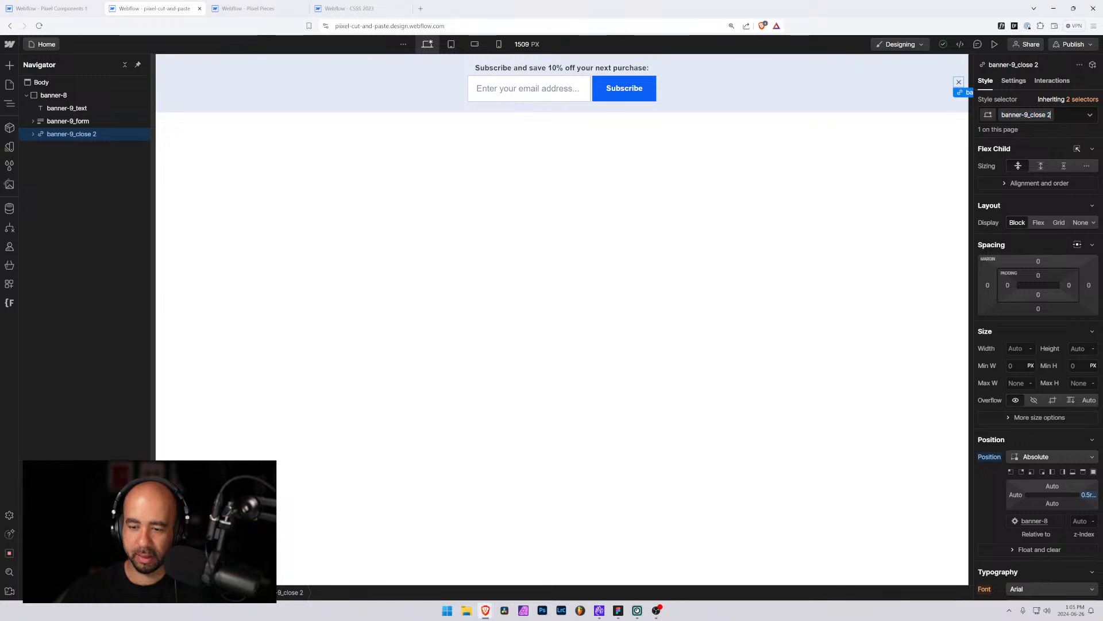
key("Return")
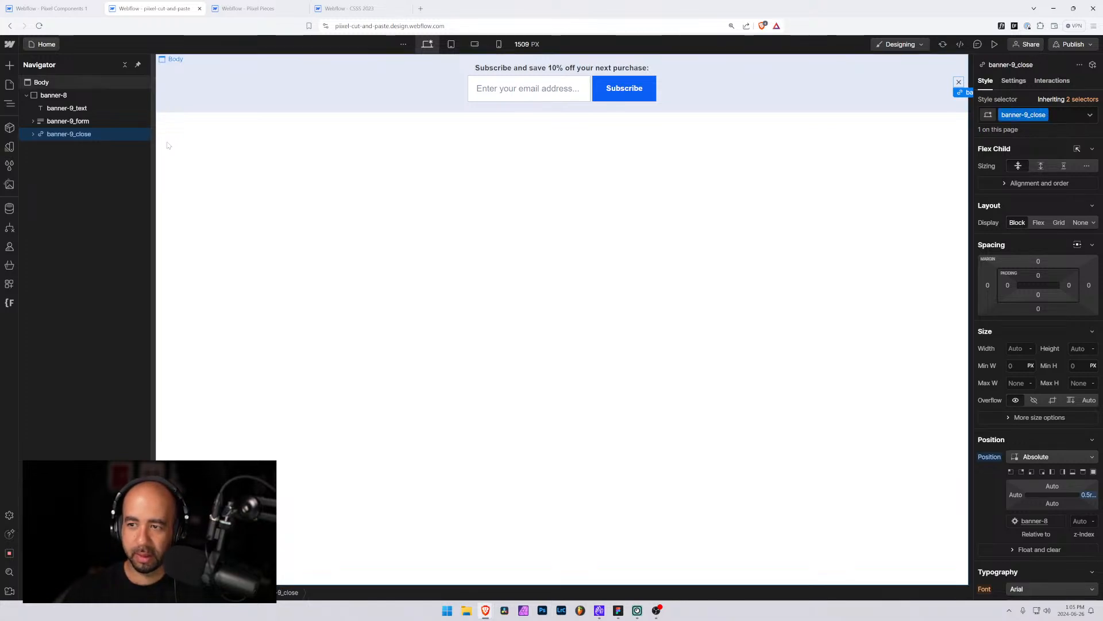
Rename the banner wrapper's class to banner-9
left_click(33, 134)
left_click(52, 147)
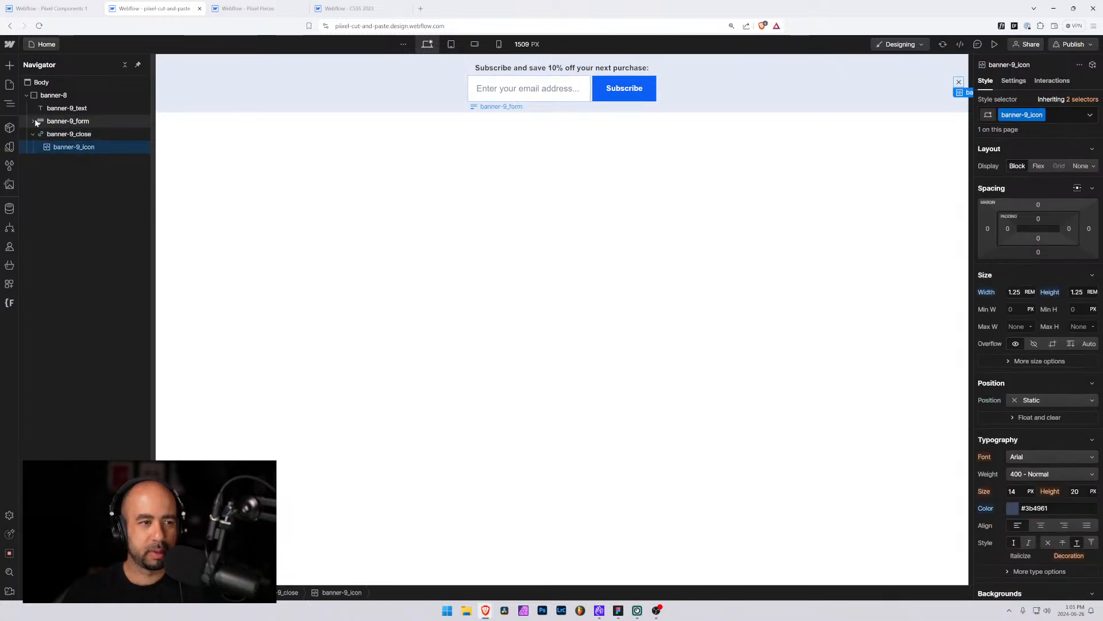
left_click(32, 121)
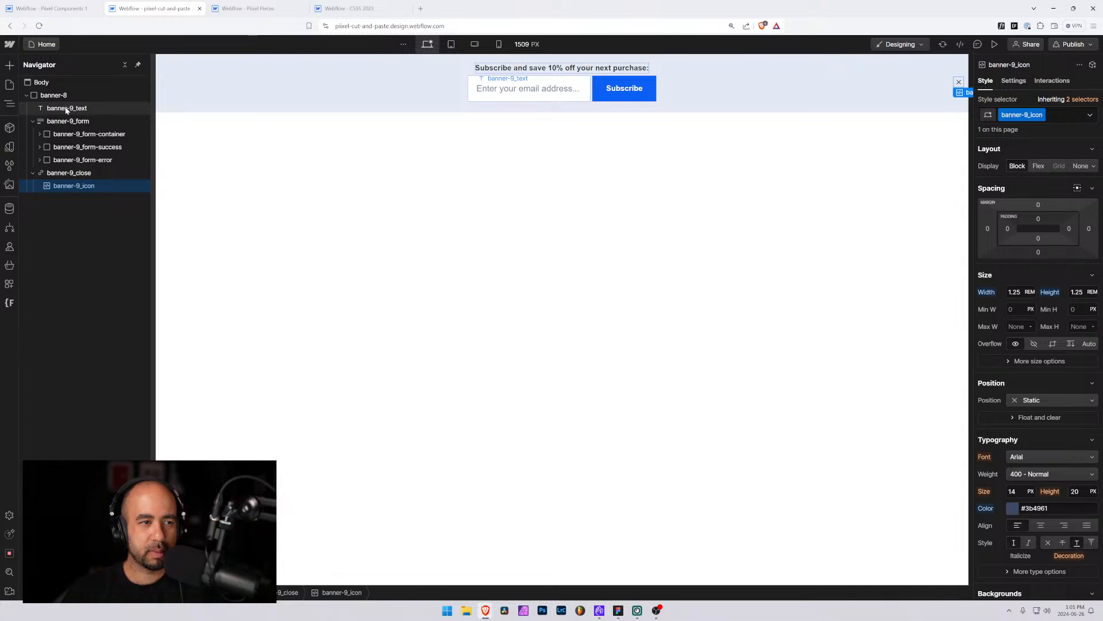
left_click(53, 95)
left_click(1027, 117)
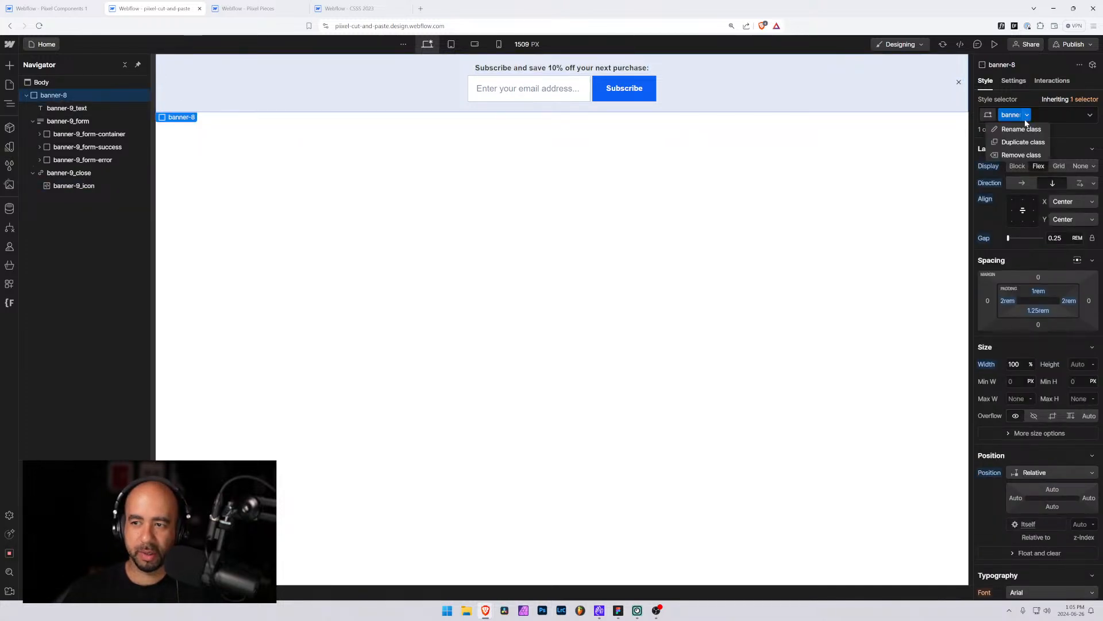
left_click(1026, 122)
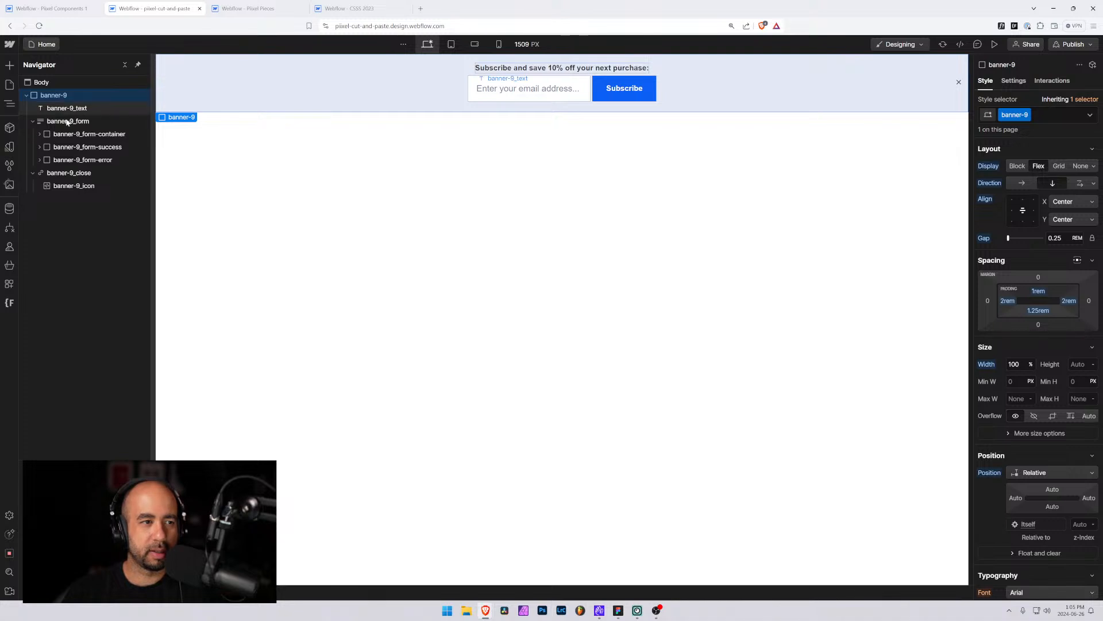
In the component library's Banner 9 page, delete banner-8 and paste the copied banner-9 into the global padding wrapper
left_click(26, 96)
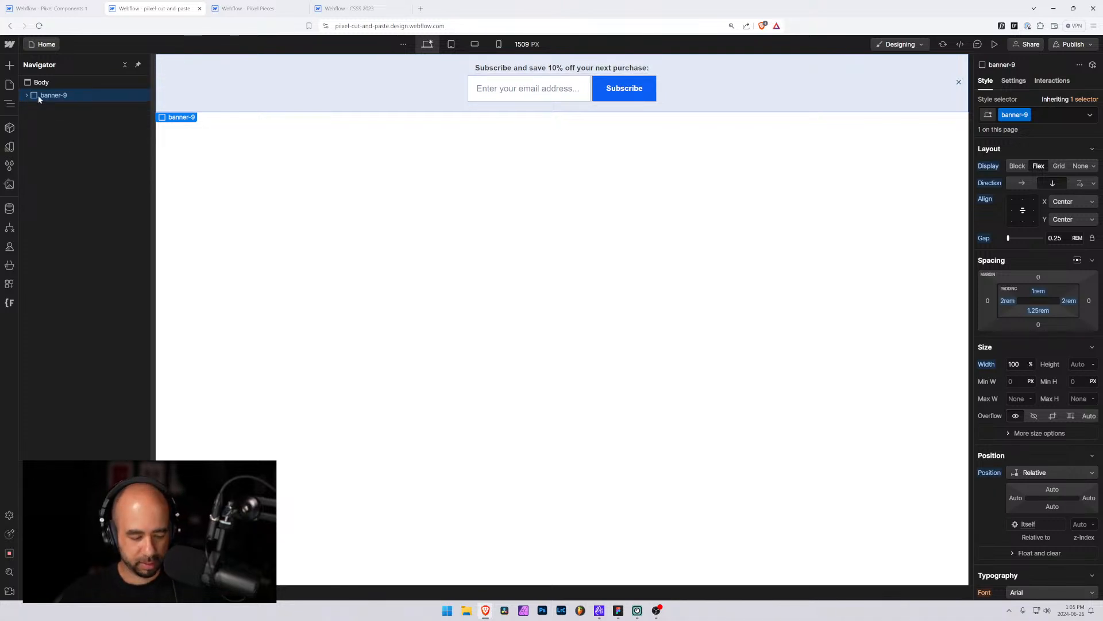
left_click(51, 44)
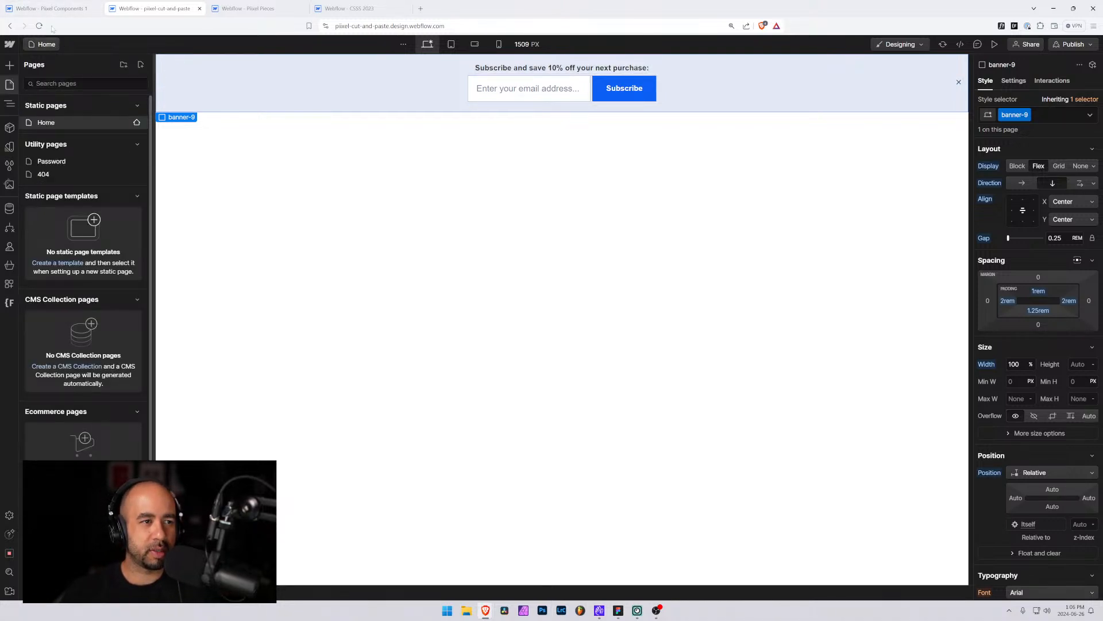
left_click(53, 8)
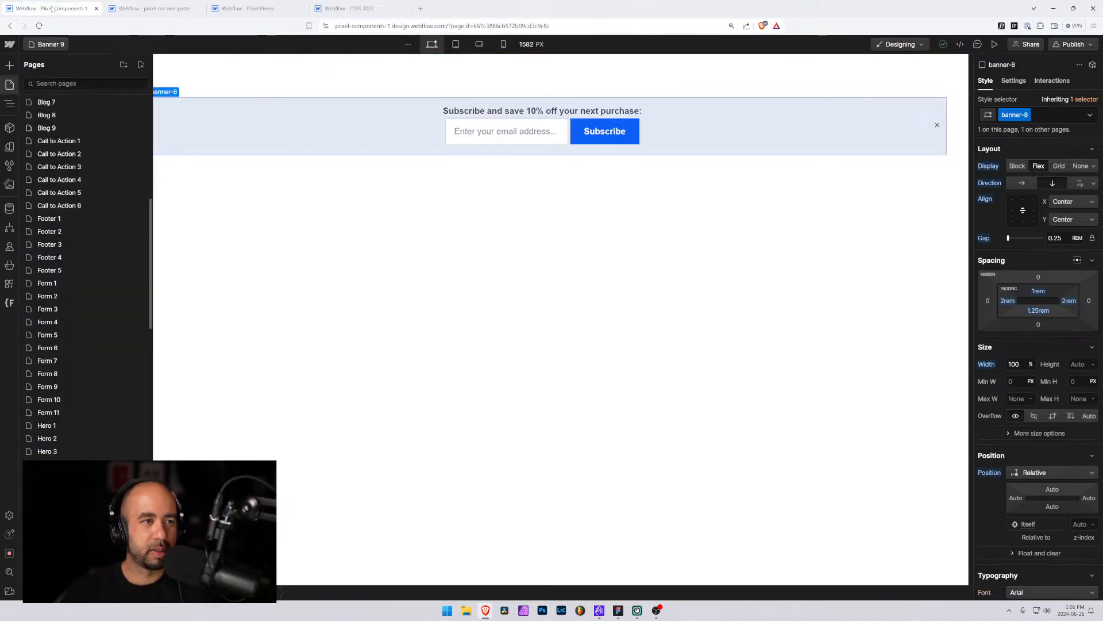
left_click(224, 199)
left_click(49, 110)
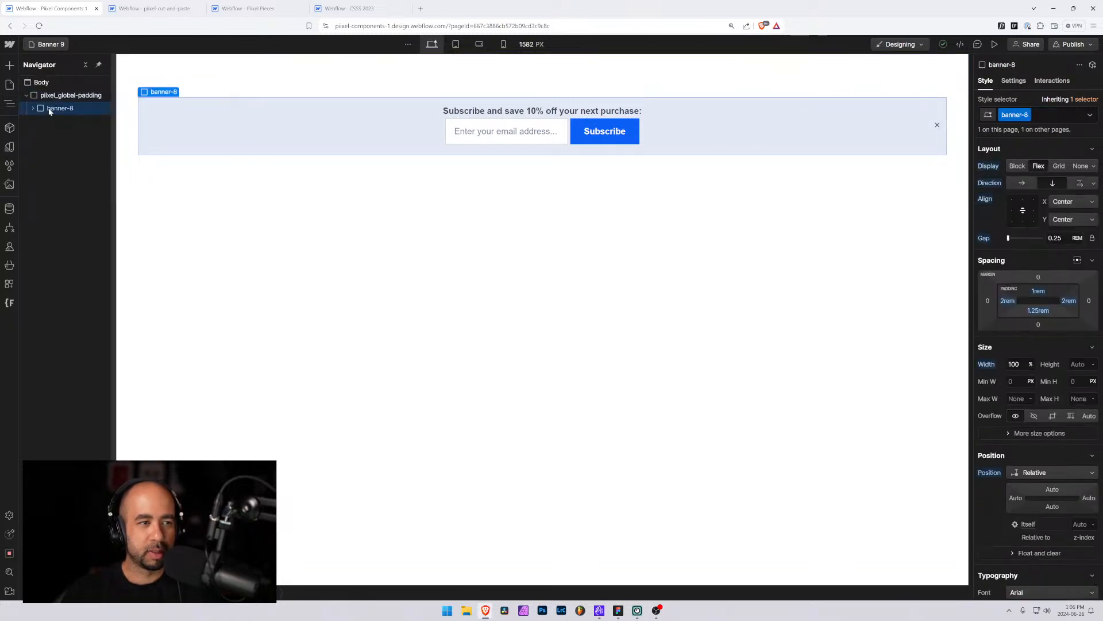
key("Delete")
left_click(58, 98)
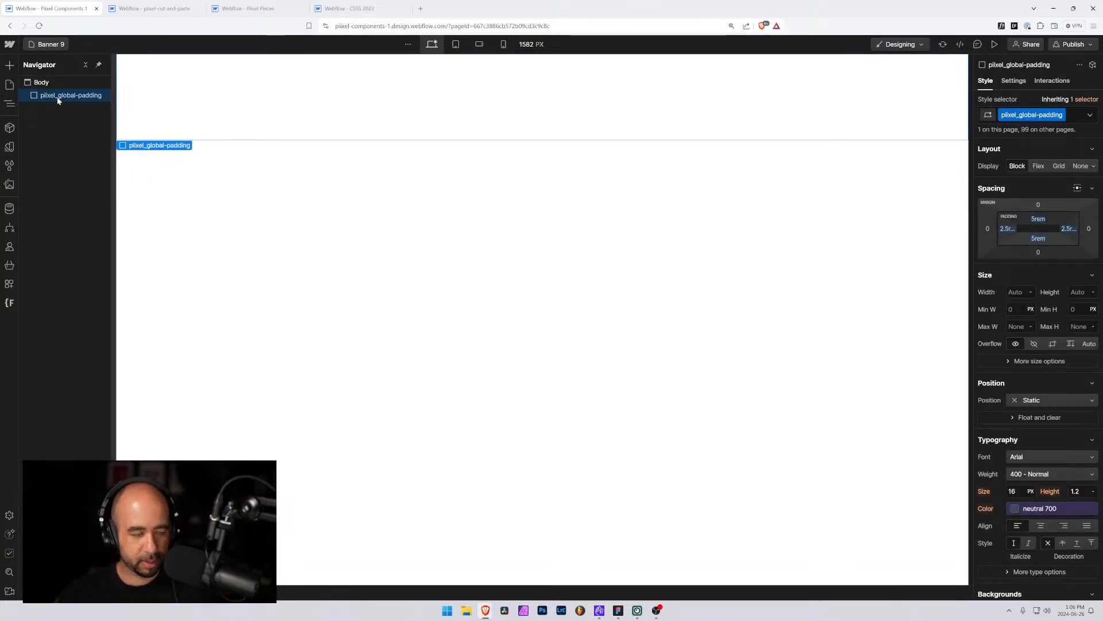
key("ctrl+v")
Reassign the Subscribe button's class to button with the is-banner combo class
left_click(604, 131)
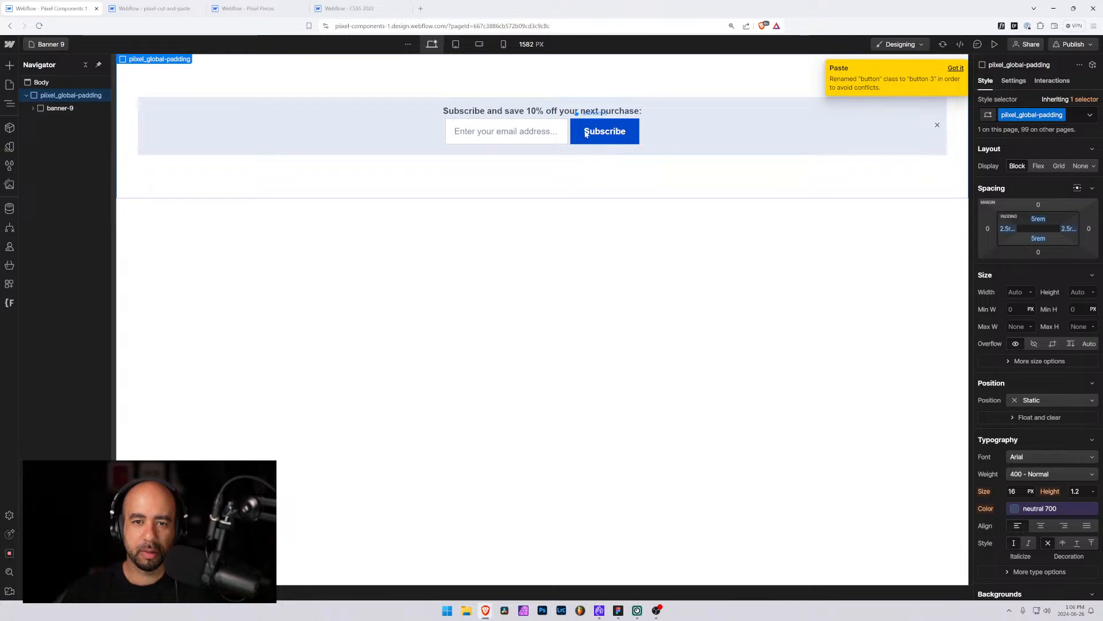
left_click(1075, 118)
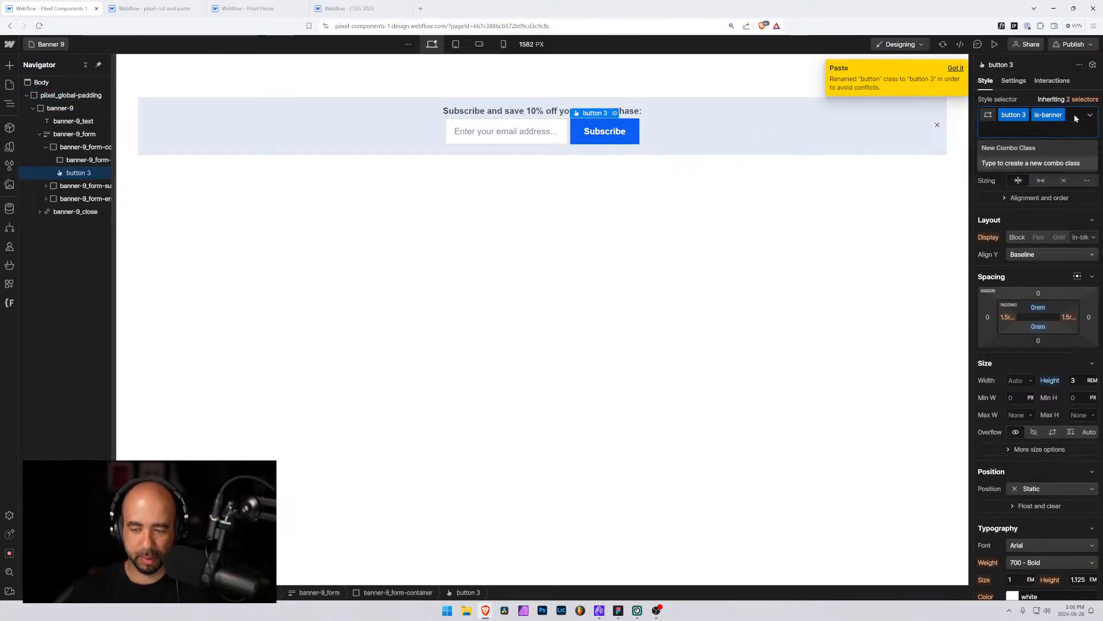
key("BackSpace")
key("BackSpace")
type("button")
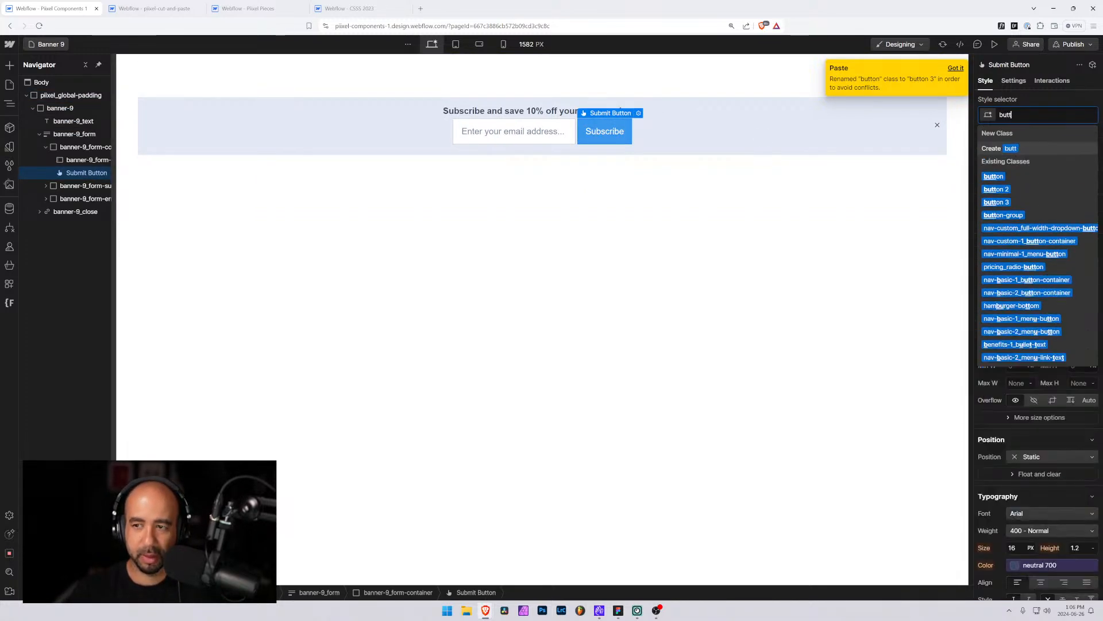
key("Return")
left_click(1061, 115)
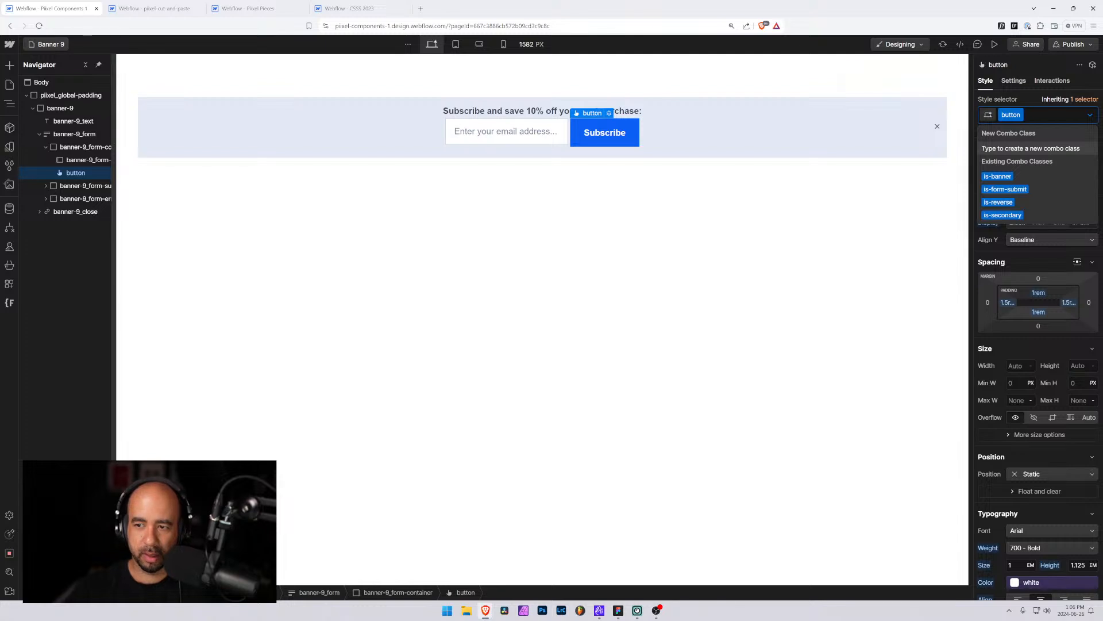
type("is-ba")
key("Down")
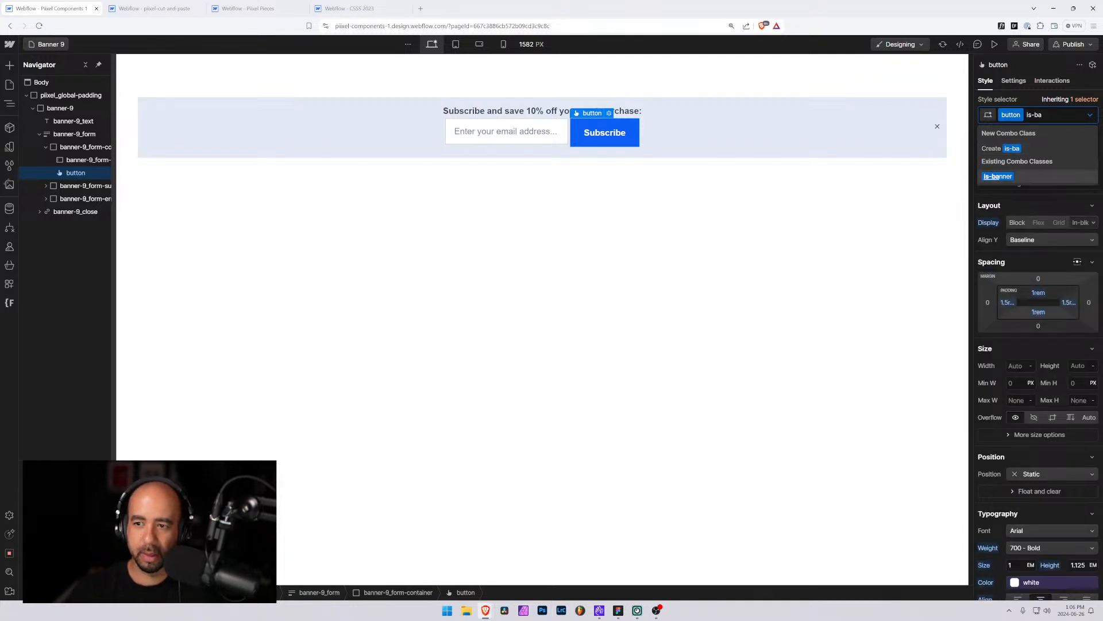
key("Return")
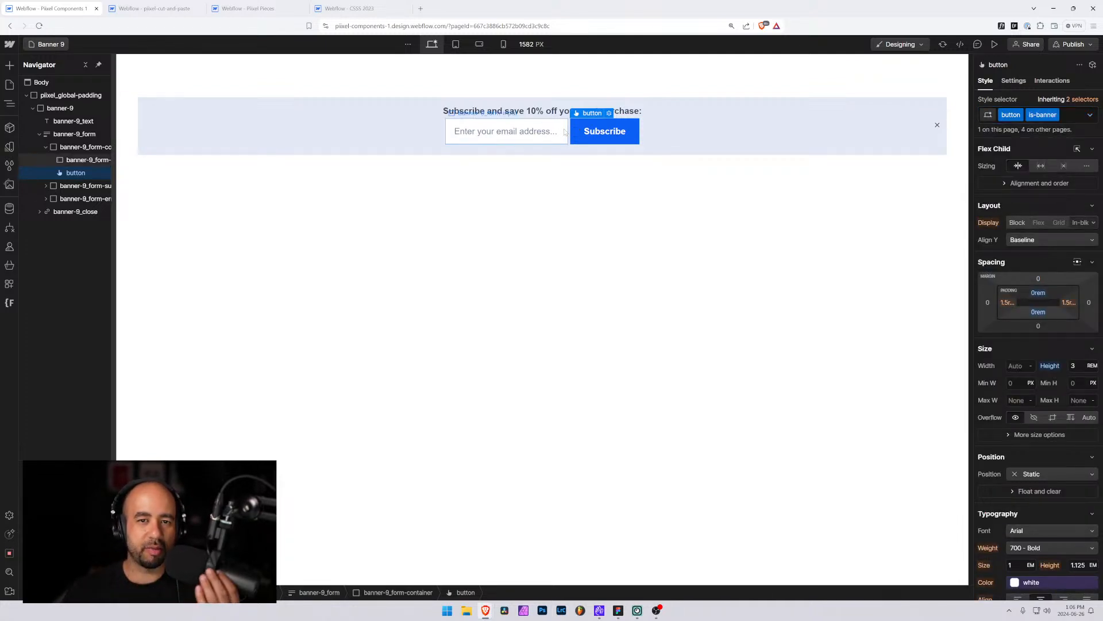
Check the Figma design and change the banner text to "Grand opening coming soon!"
key("alt+Tab")
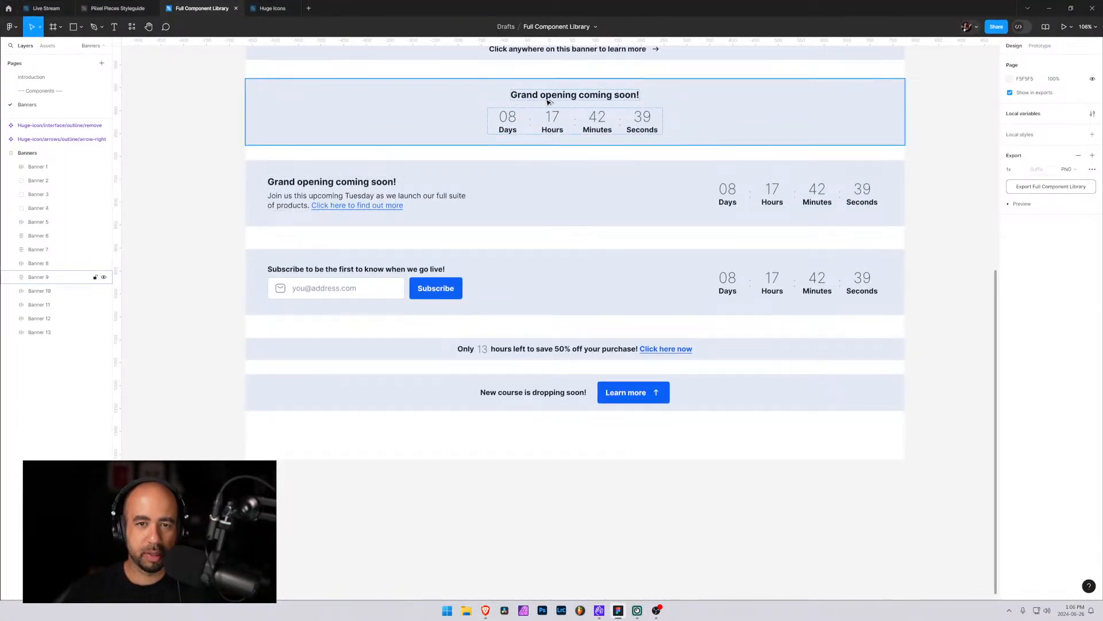
key("alt+Tab")
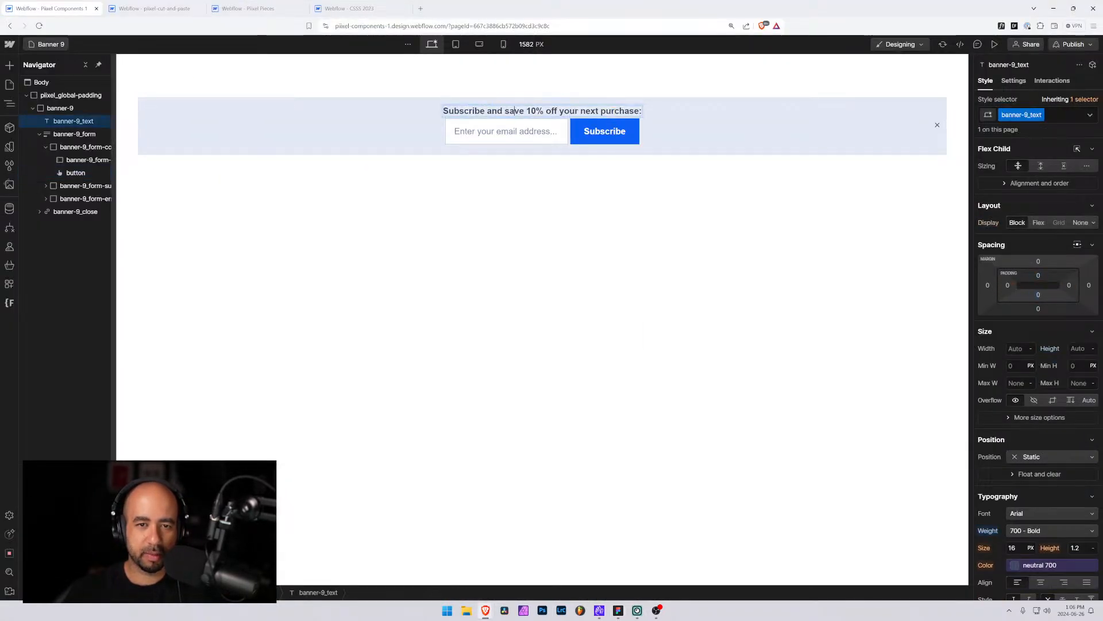
double_click(515, 110)
type("Grand open")
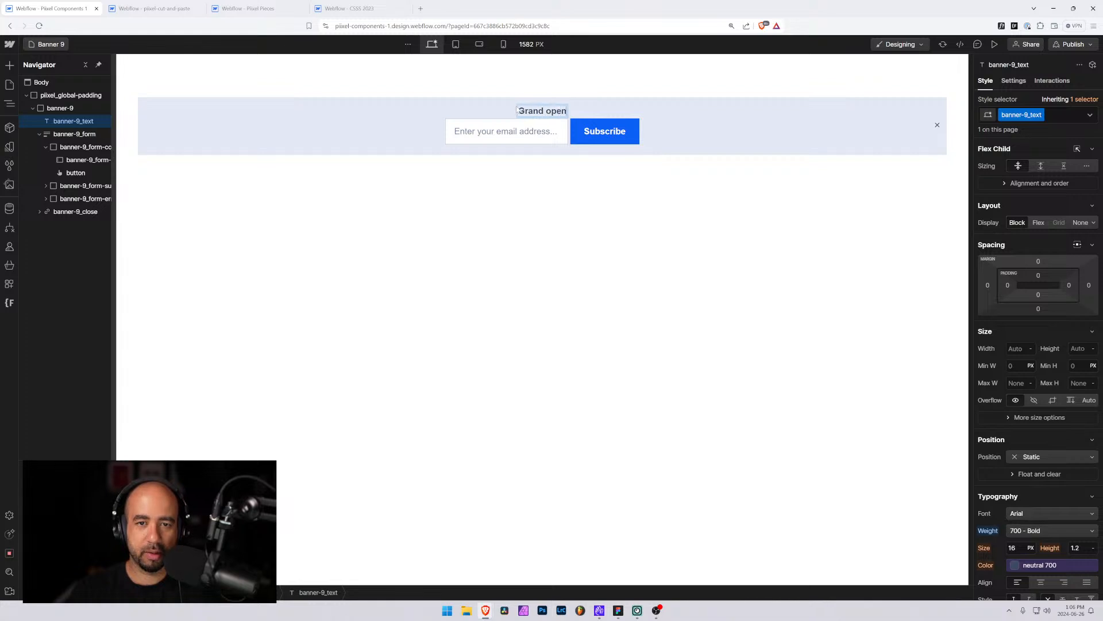
type("ing coming soon")
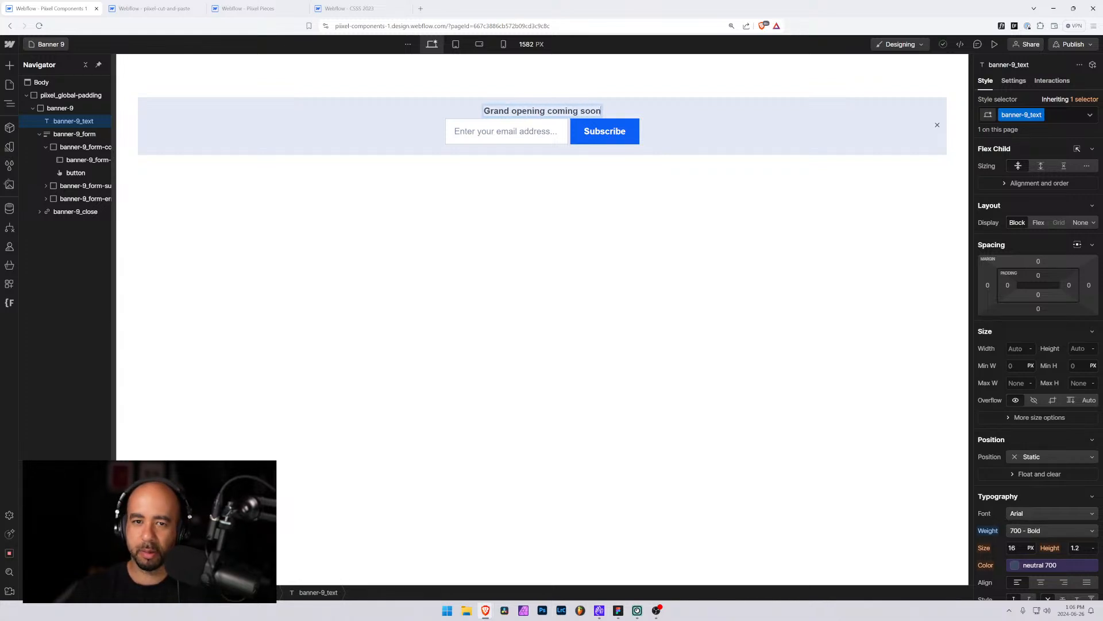
type("!")
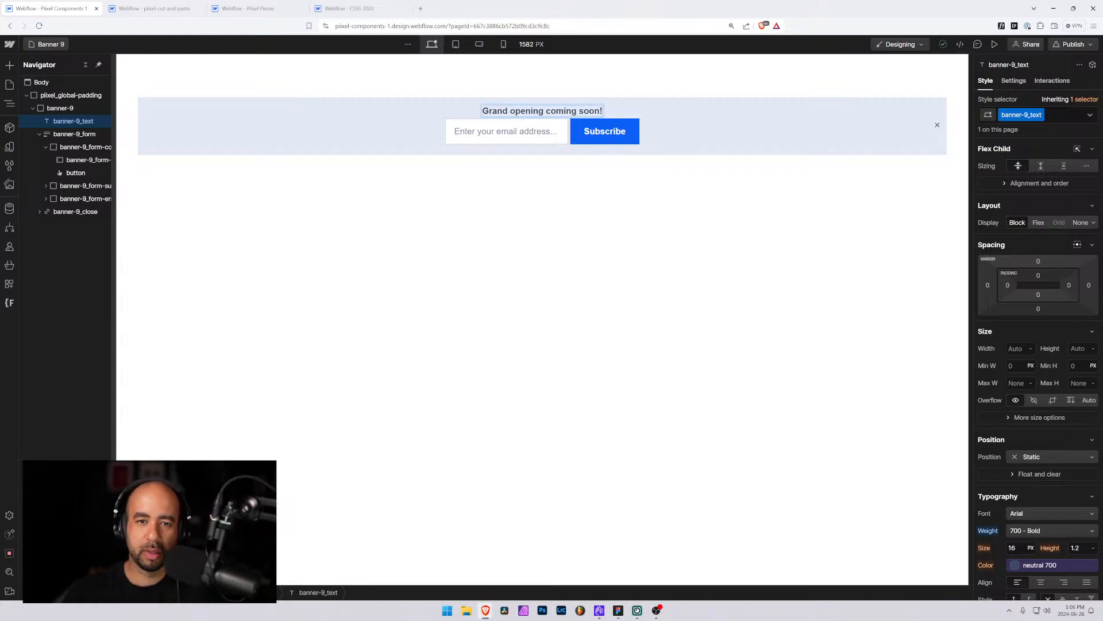
Delete the banner-9 form element from the banner
left_click(570, 143)
left_click(570, 144)
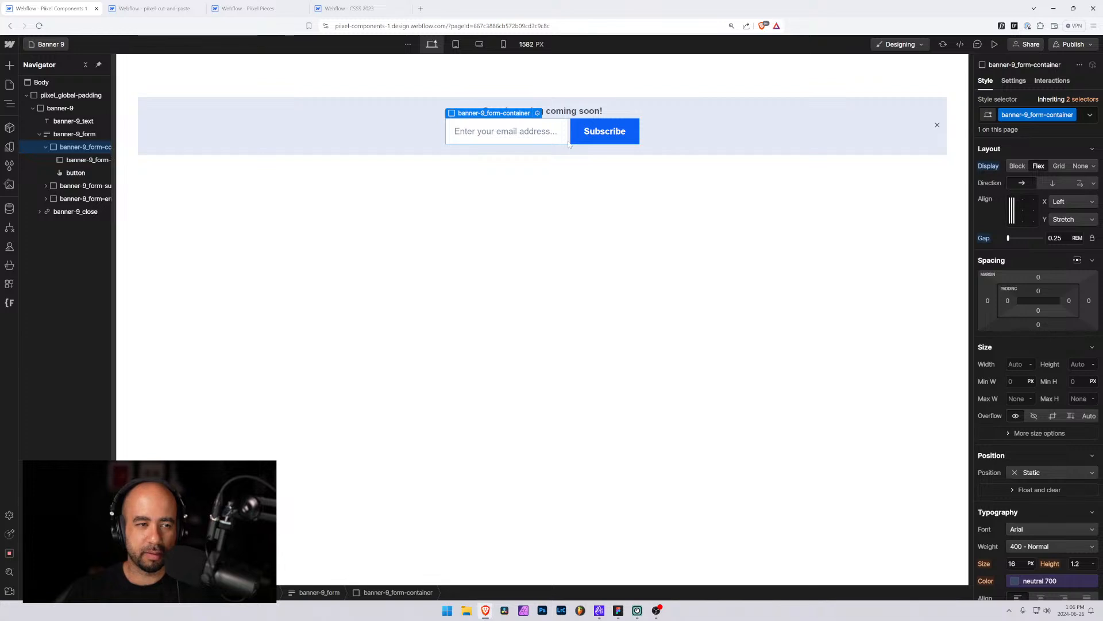
left_click(47, 135)
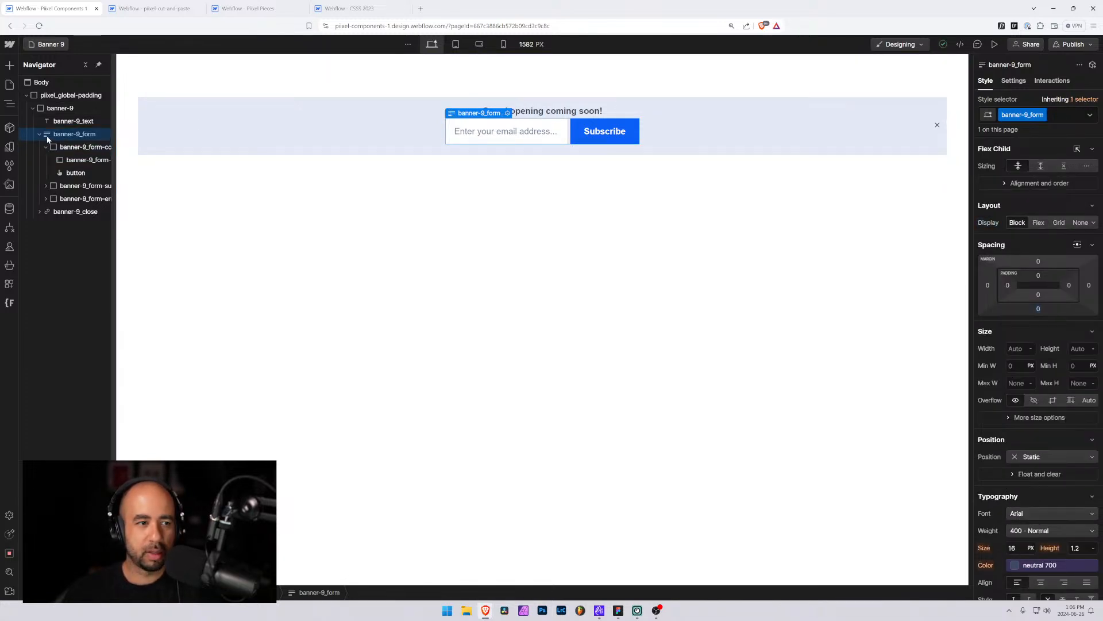
key("Delete")
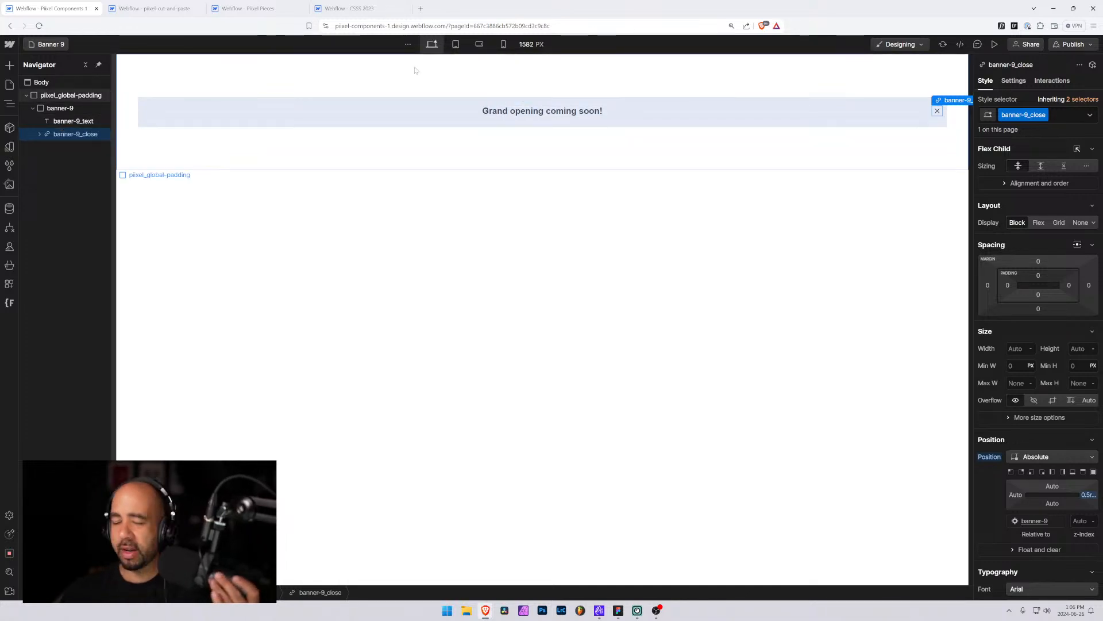
Open the countdown code embed in the CSSS 2023 project and copy its script
left_click(364, 8)
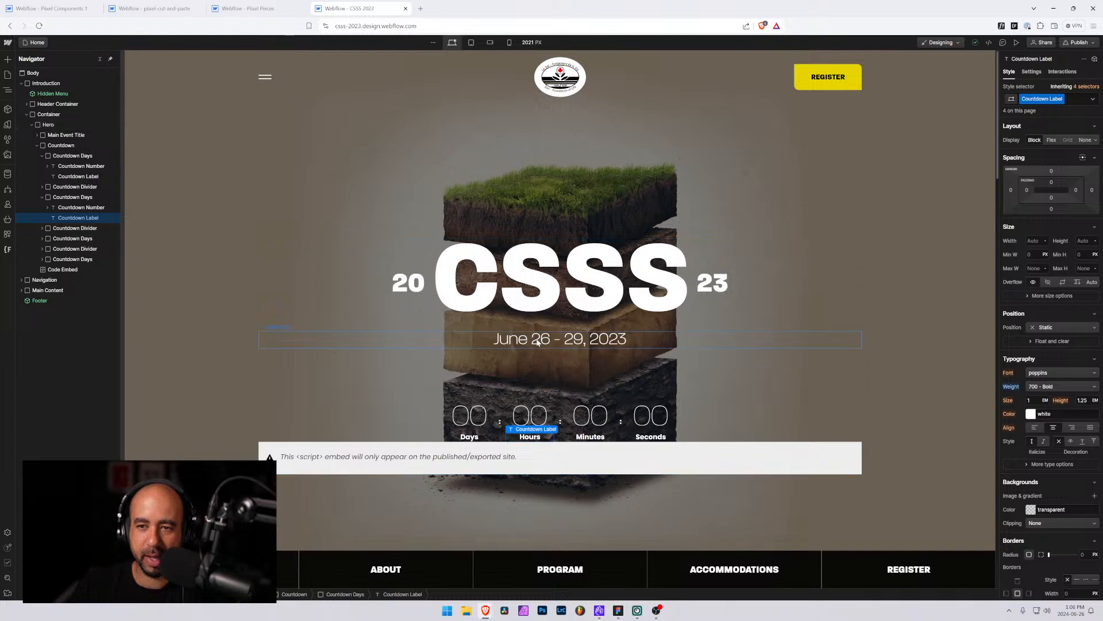
scroll(645, 389, "down", 1)
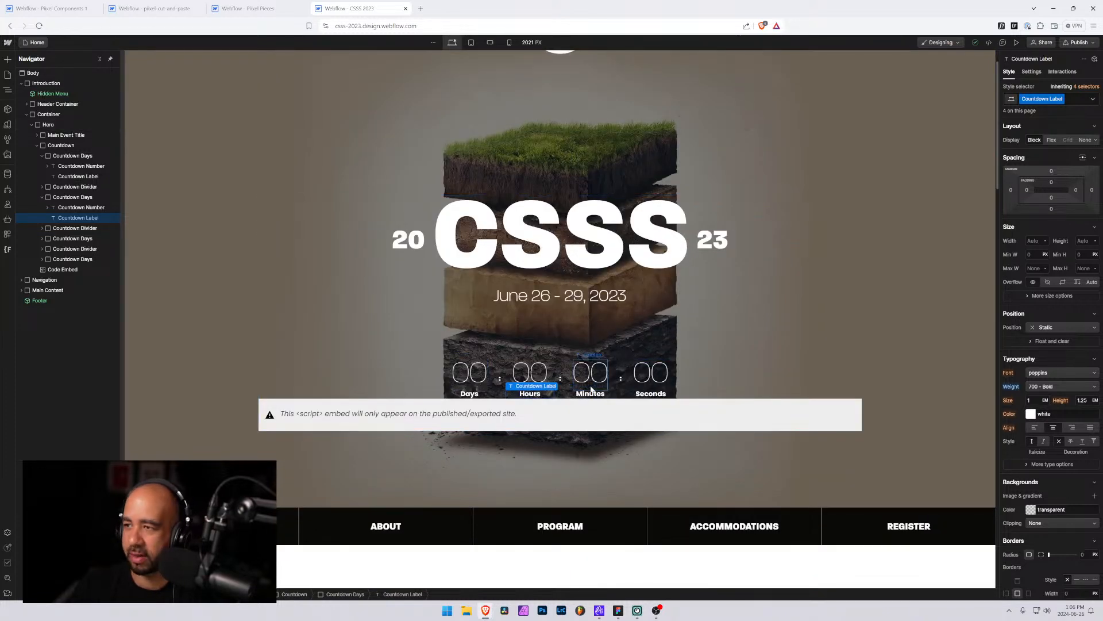
left_click(497, 394)
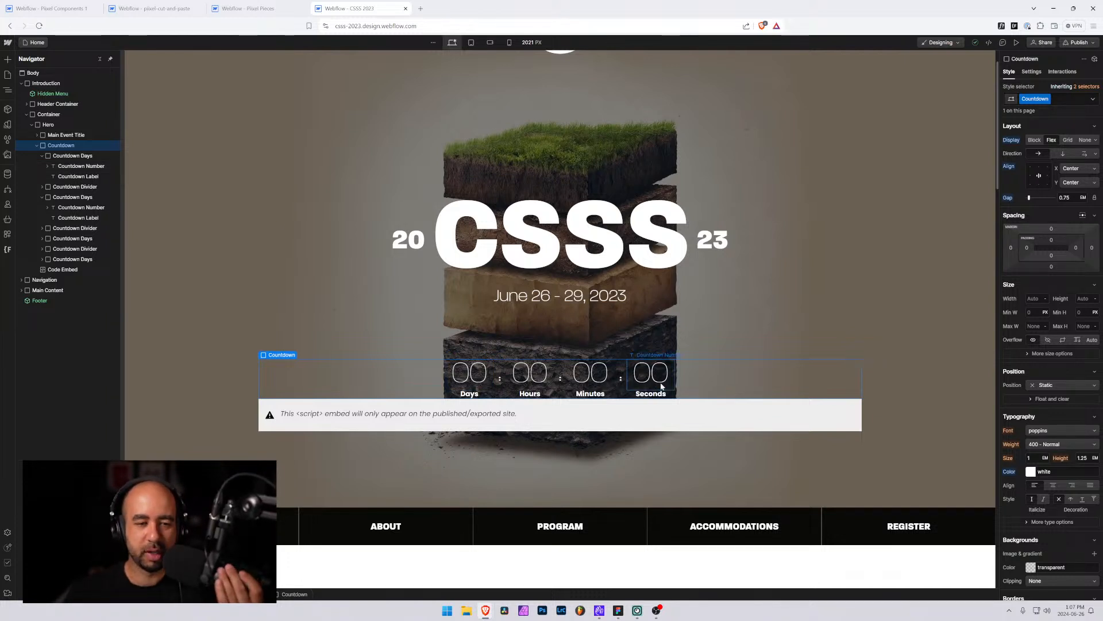
left_click(420, 421)
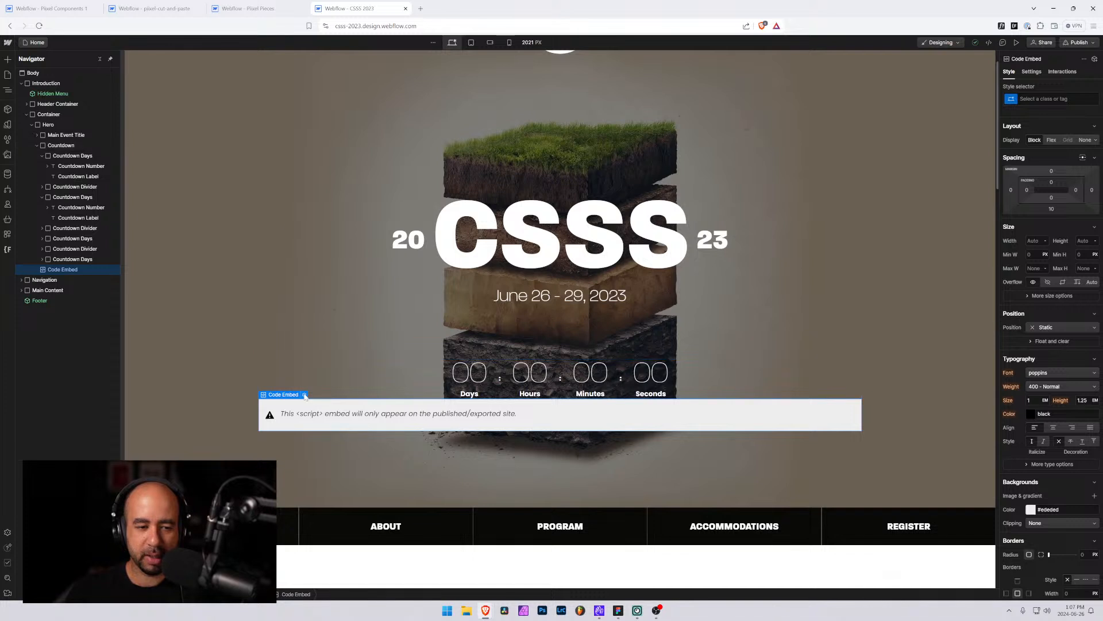
left_click(304, 395)
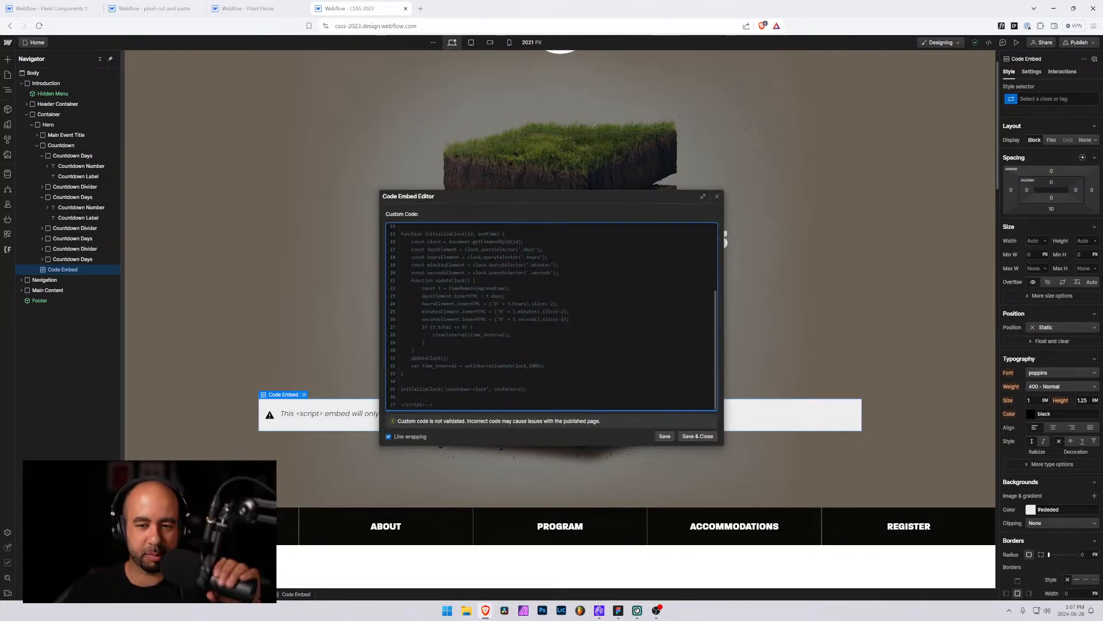
scroll(550, 317, "up", 5)
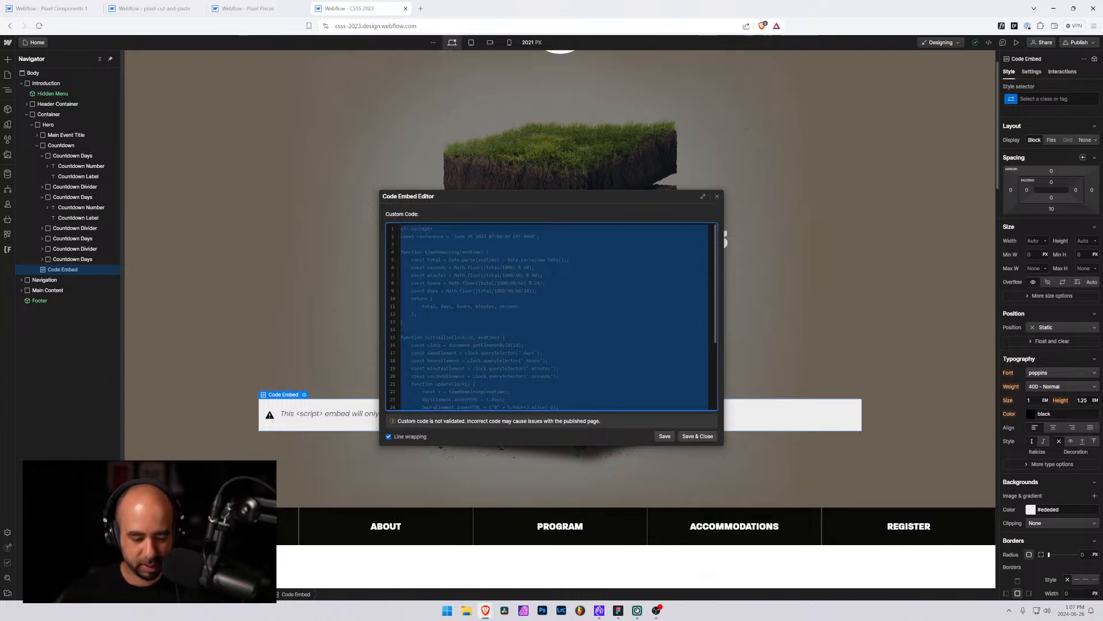
Add a Code Embed inside banner-9, paste the countdown script, remove the stray trailing characters and save it
left_click(53, 8)
left_click(56, 111)
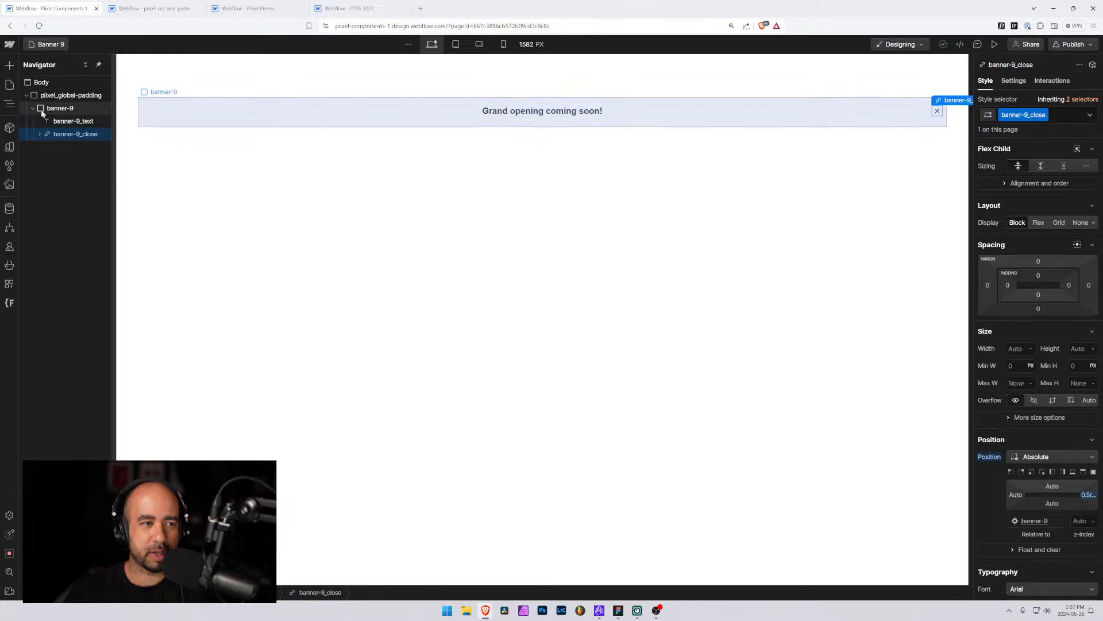
key("ctrl+k")
type("em")
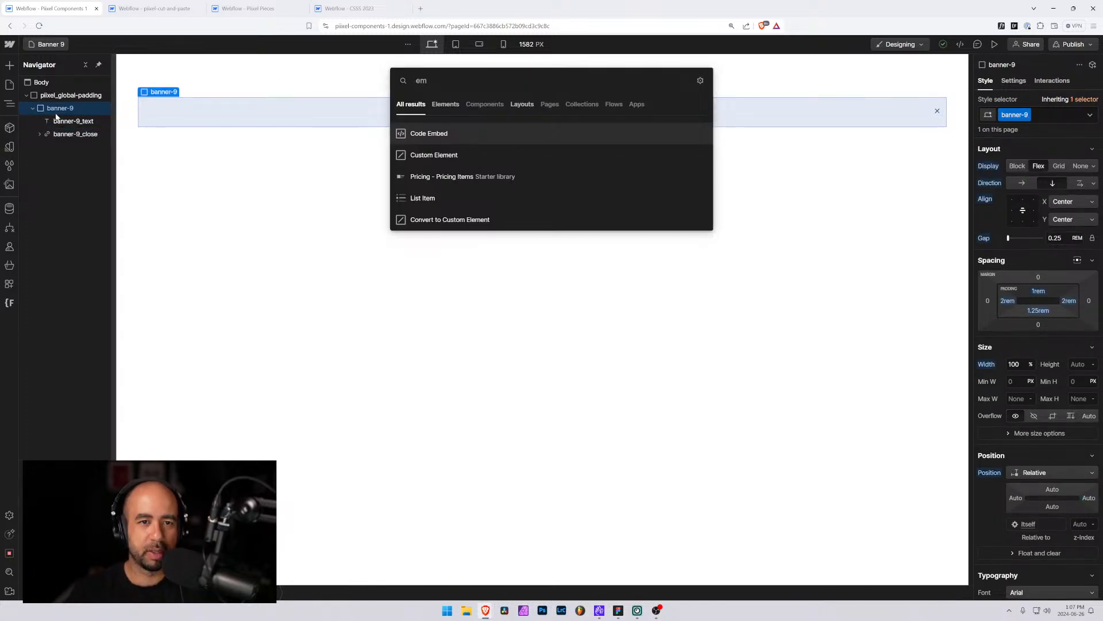
key("Return")
key("ctrl+v")
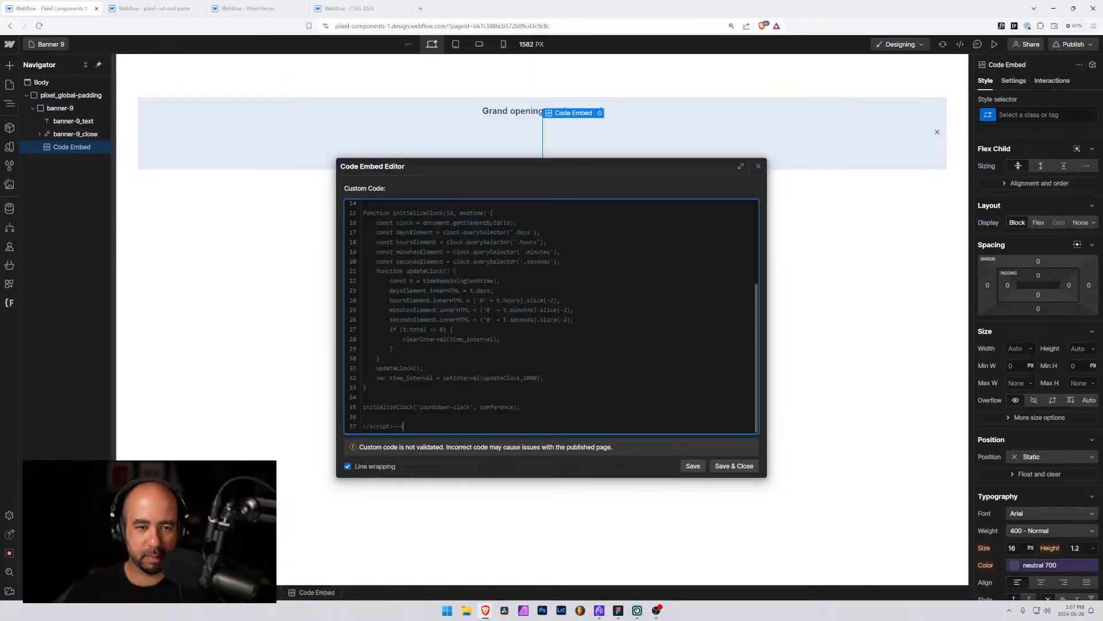
key("shift+Left")
key("shift+Left")
key("shift+Left")
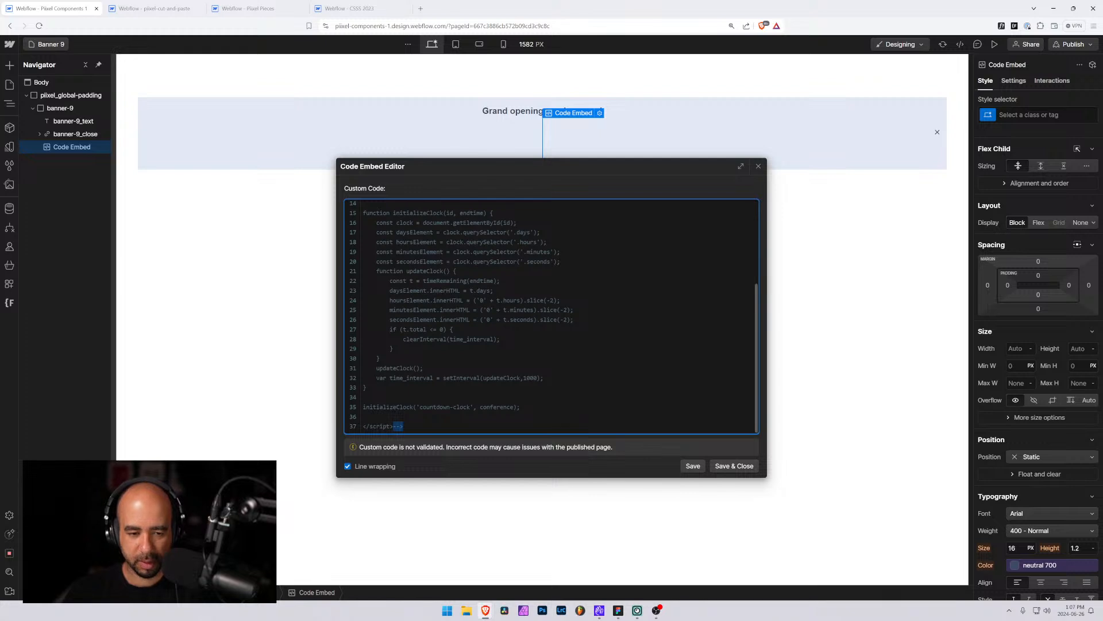
key("BackSpace")
key("ctrl+Home")
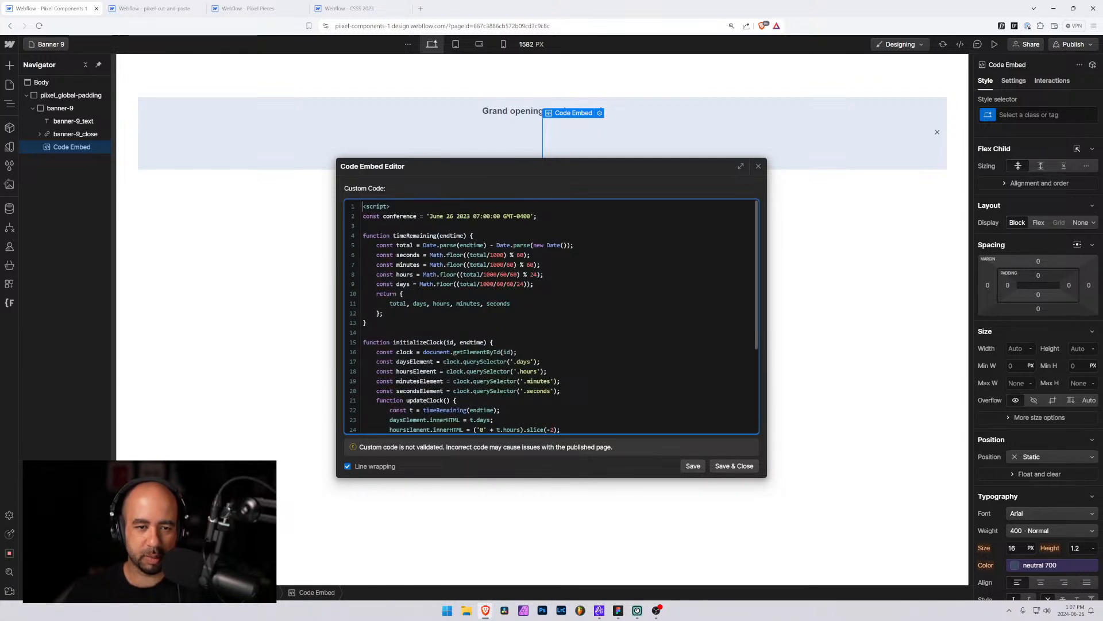
left_click(731, 470)
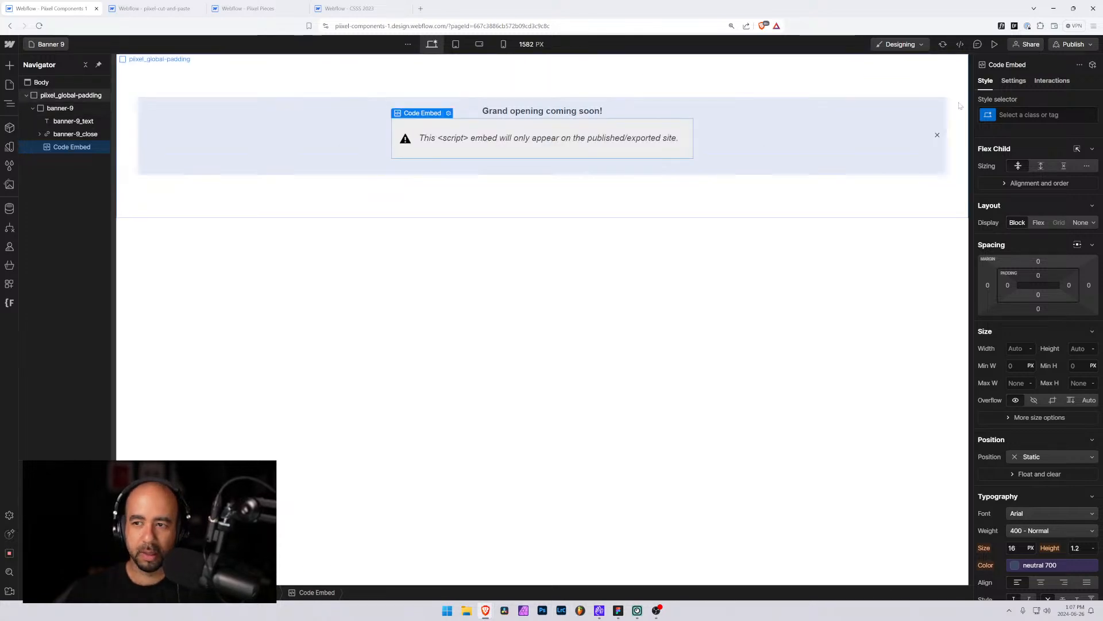
Give the code embed the new class CODE: Countdown Timer
left_click(1025, 114)
type("CODE:")
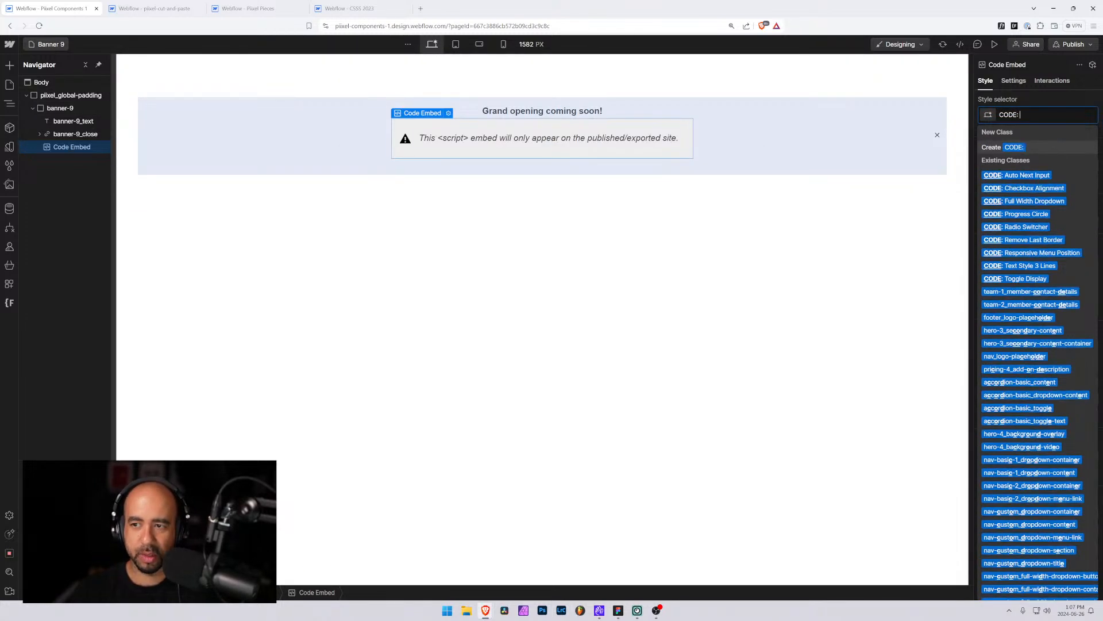
type(" Countdown")
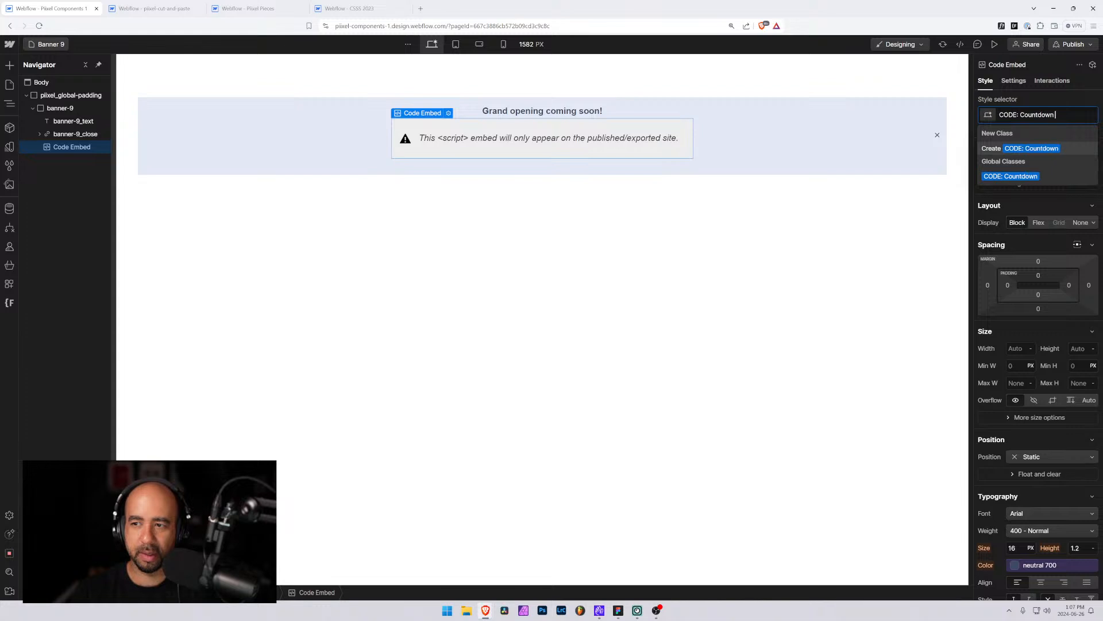
type(" Timer")
key("Return")
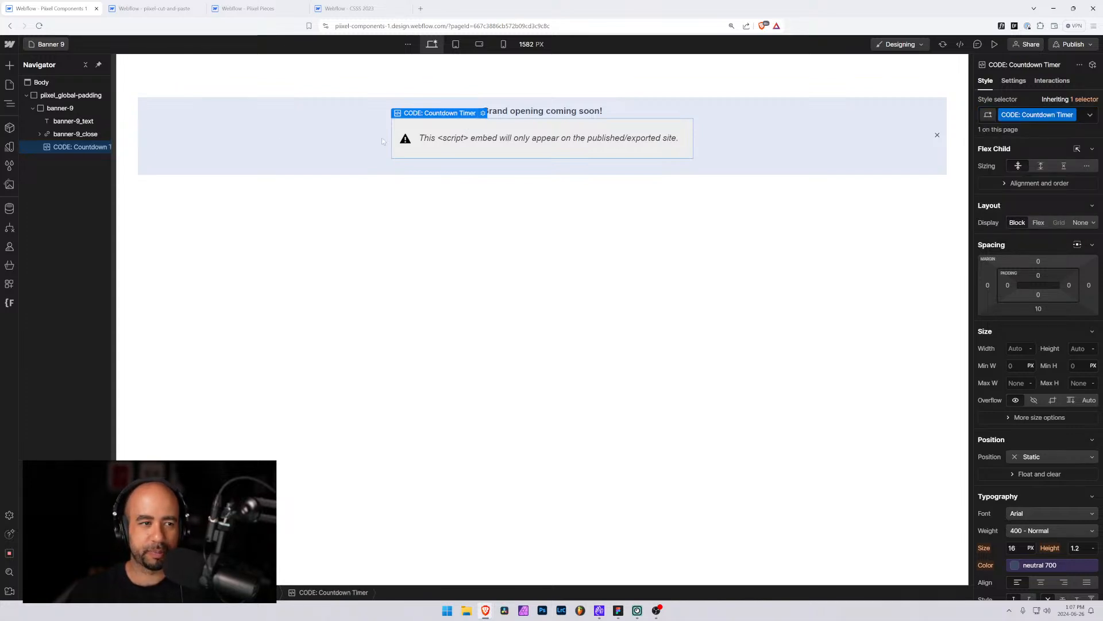
Open the countdown embed's code editor and review the script's target date variable
mouse_move(114, 169)
left_mouse_down()
mouse_move(143, 169)
mouse_move(132, 169)
left_mouse_up()
left_click(495, 113)
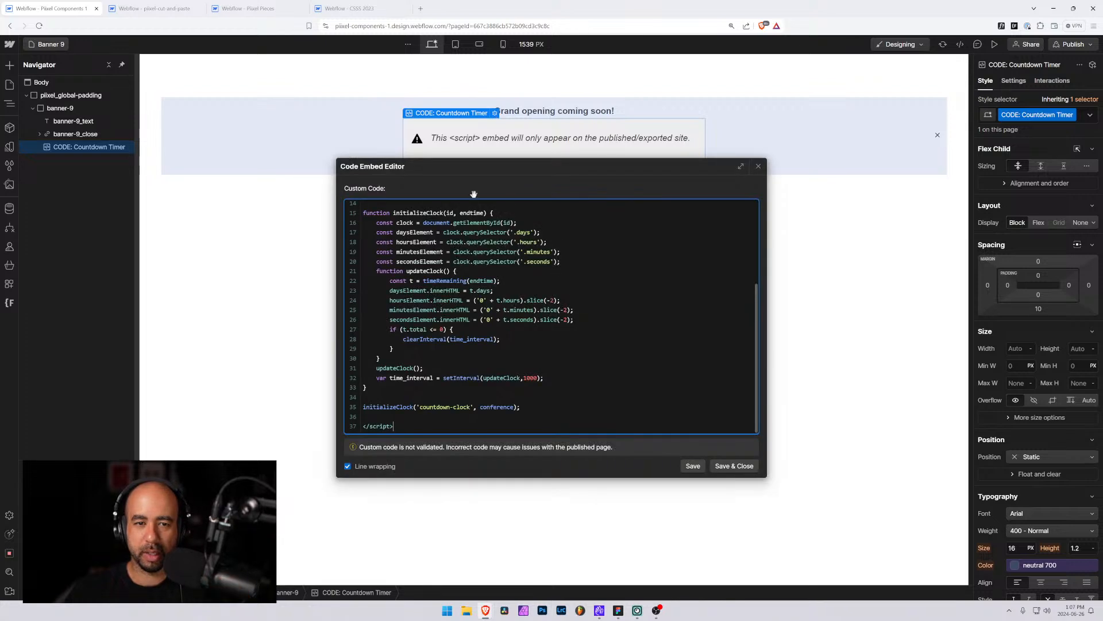
scroll(517, 316, "up", 5)
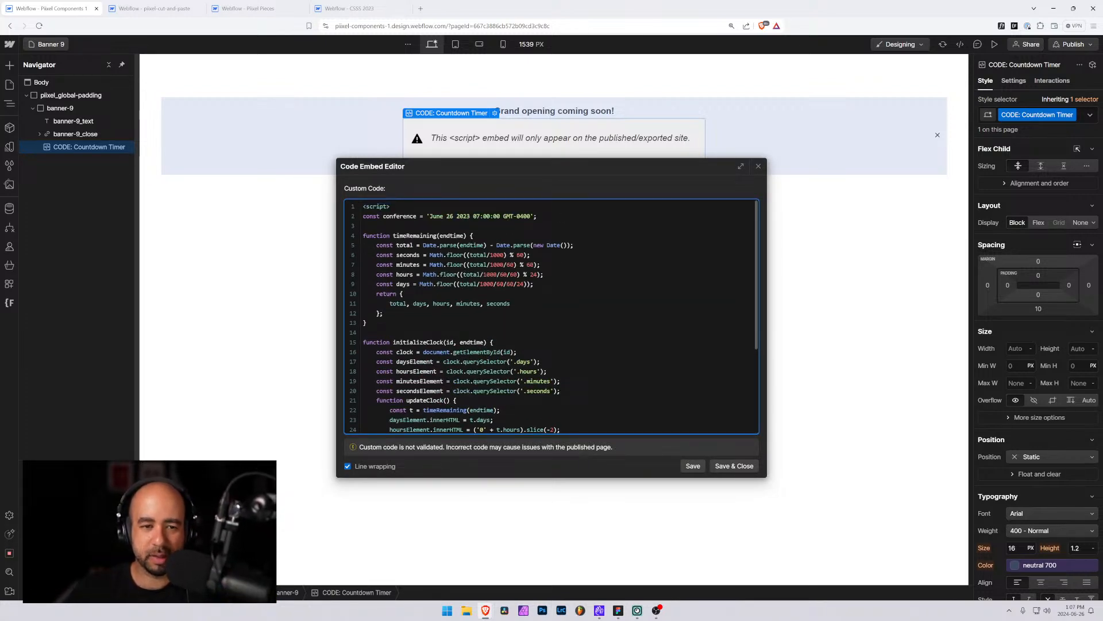
left_click_drag(383, 216, 416, 216)
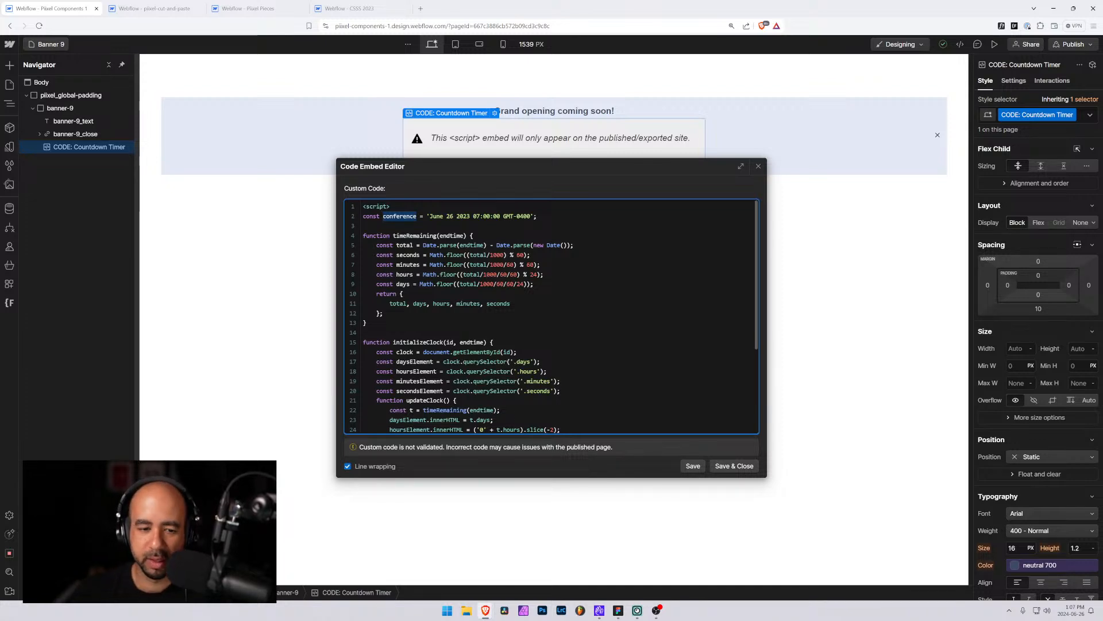
scroll(552, 316, "down", 5)
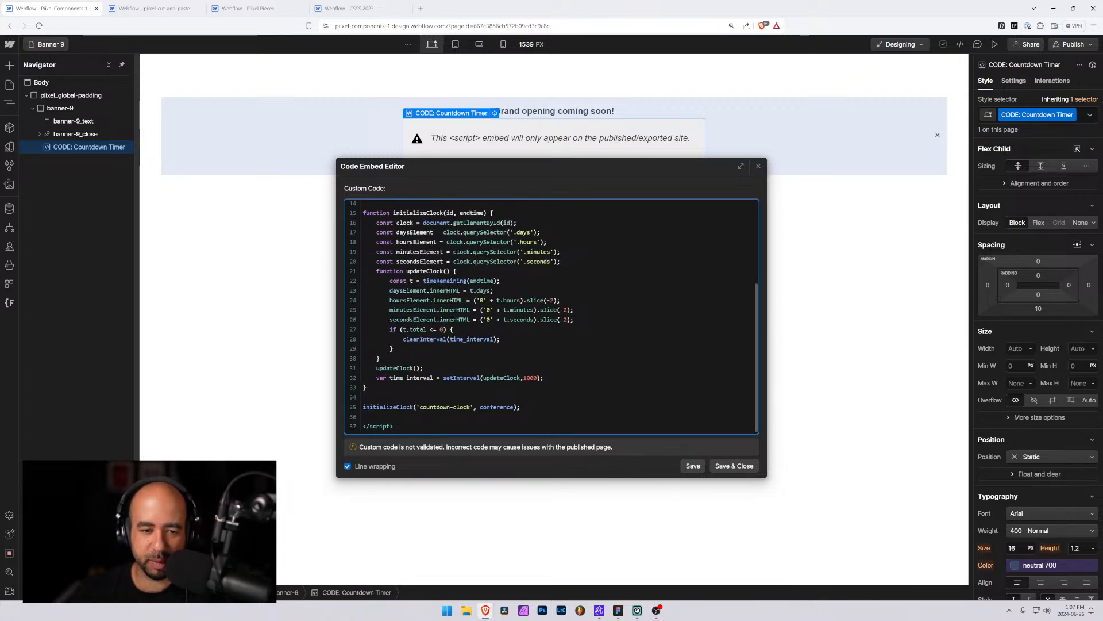
scroll(552, 316, "up", 5)
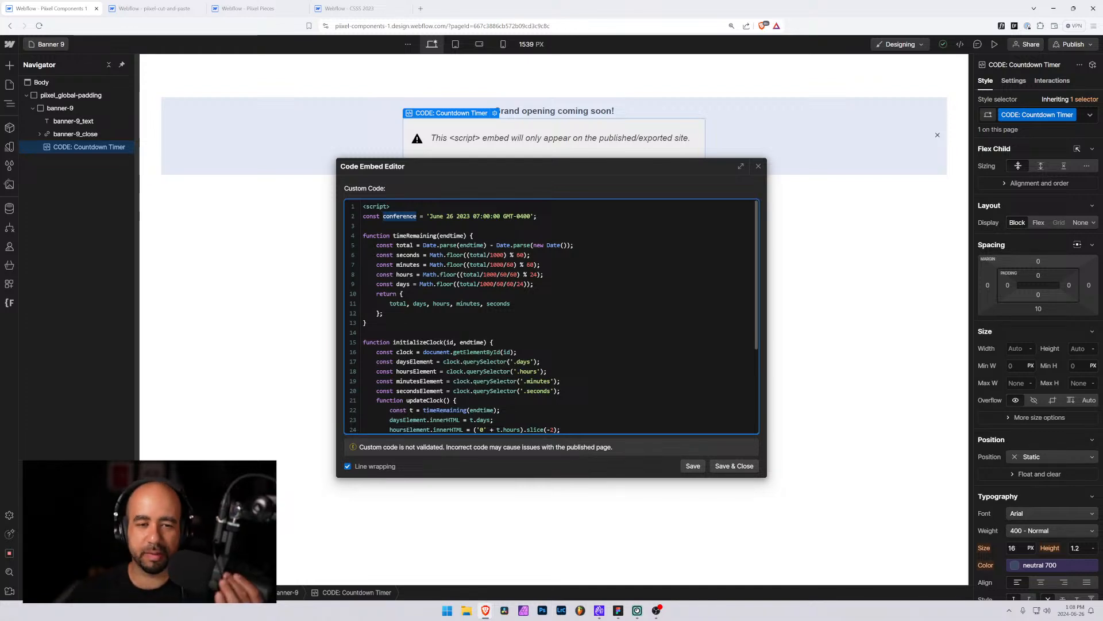
Change the countdown's target date string to 'July 01 2024 00:00:00 GMT-0400'
left_click(365, 226)
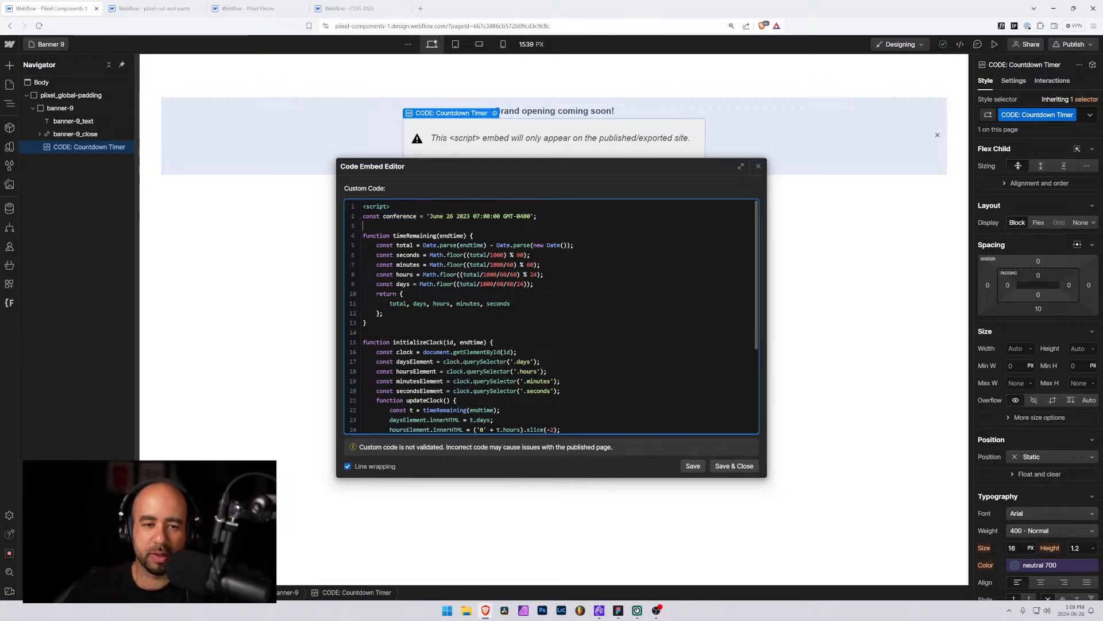
left_click_drag(430, 216, 532, 216)
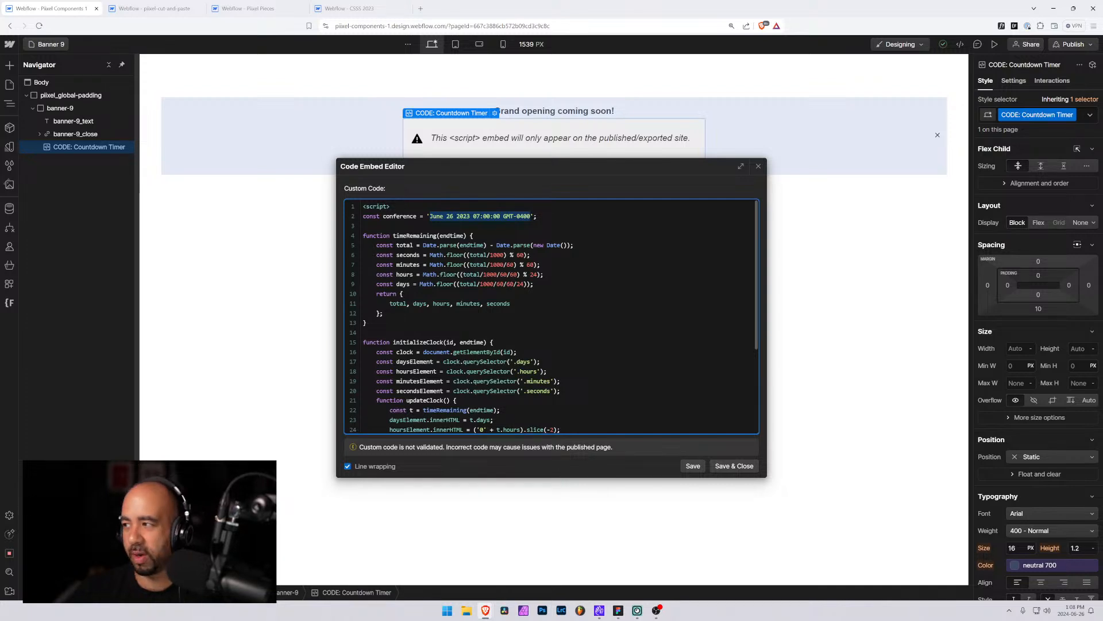
left_click(531, 216)
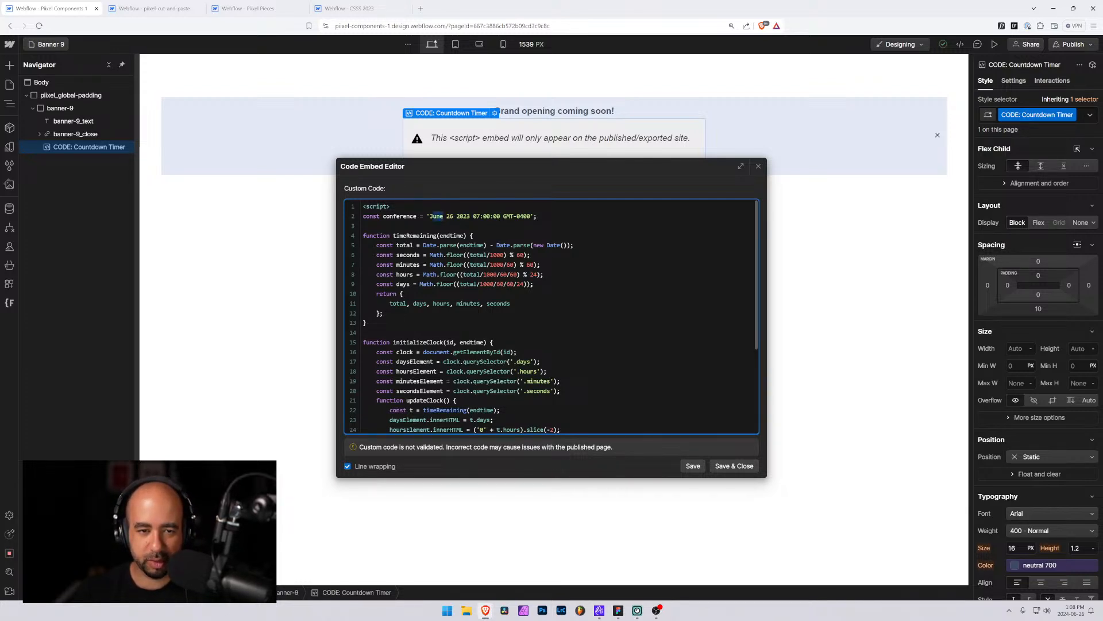
type("July")
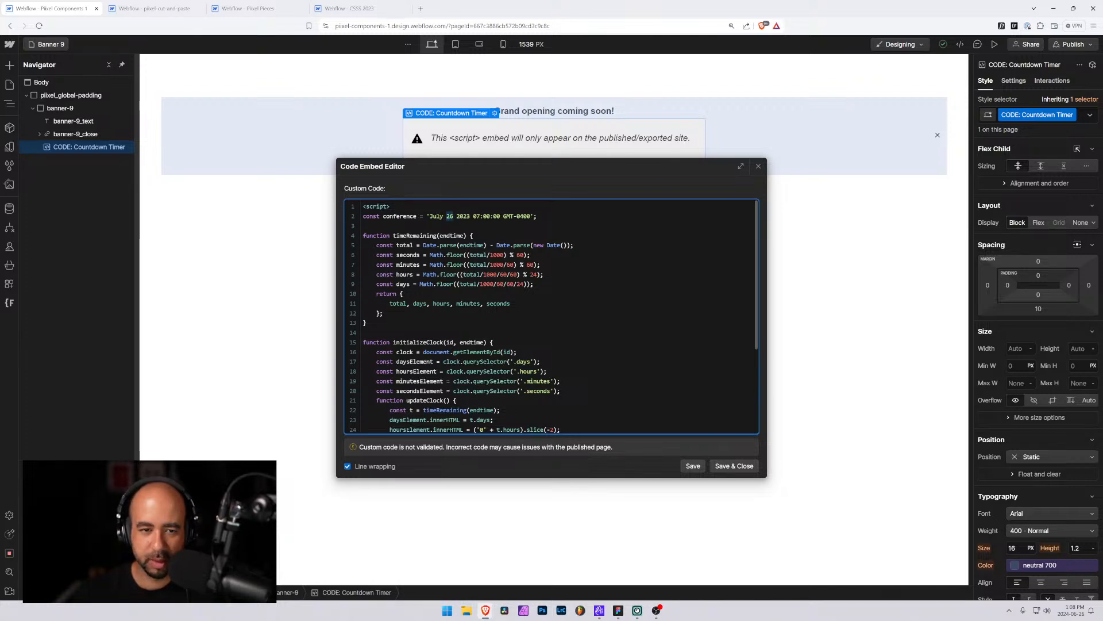
key("Right")
key("Right")
key("Right")
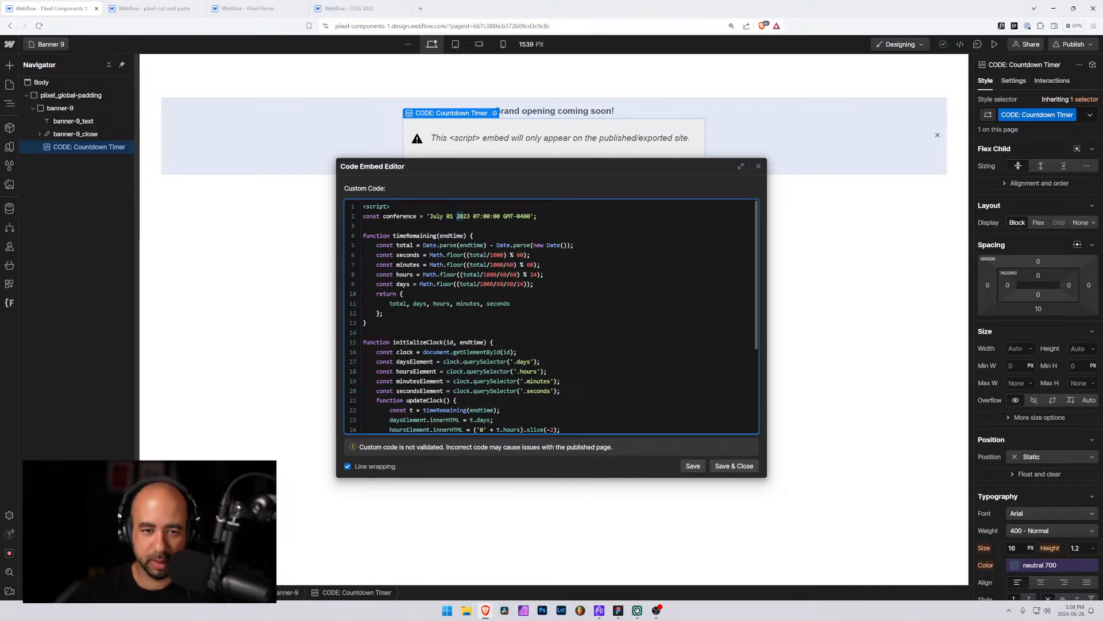
key("shift+Right")
type("4")
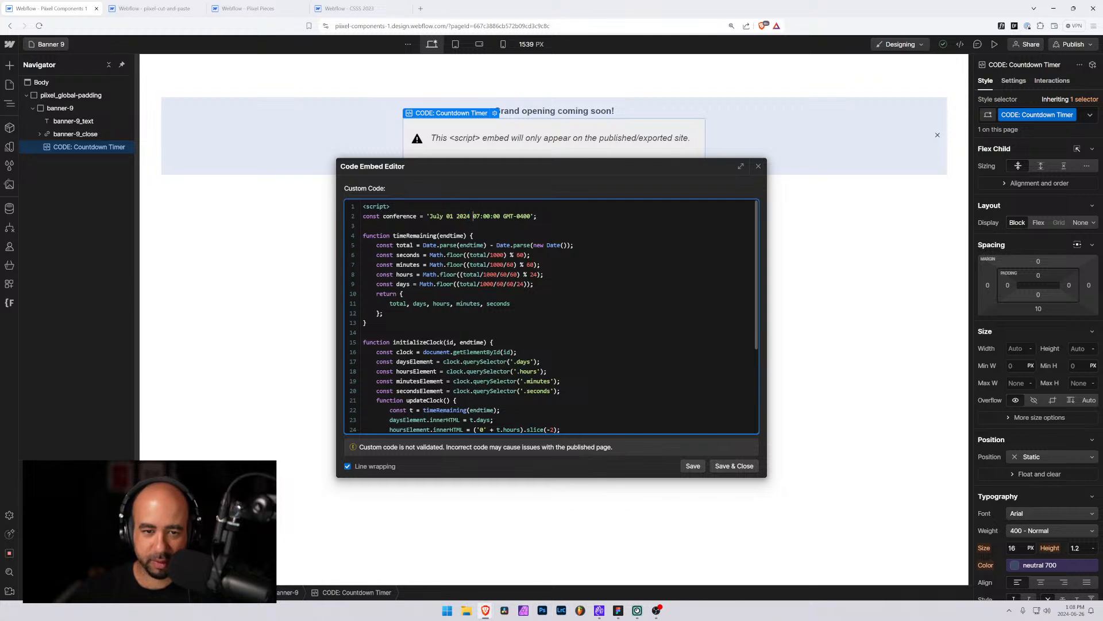
key("Right")
key("Right")
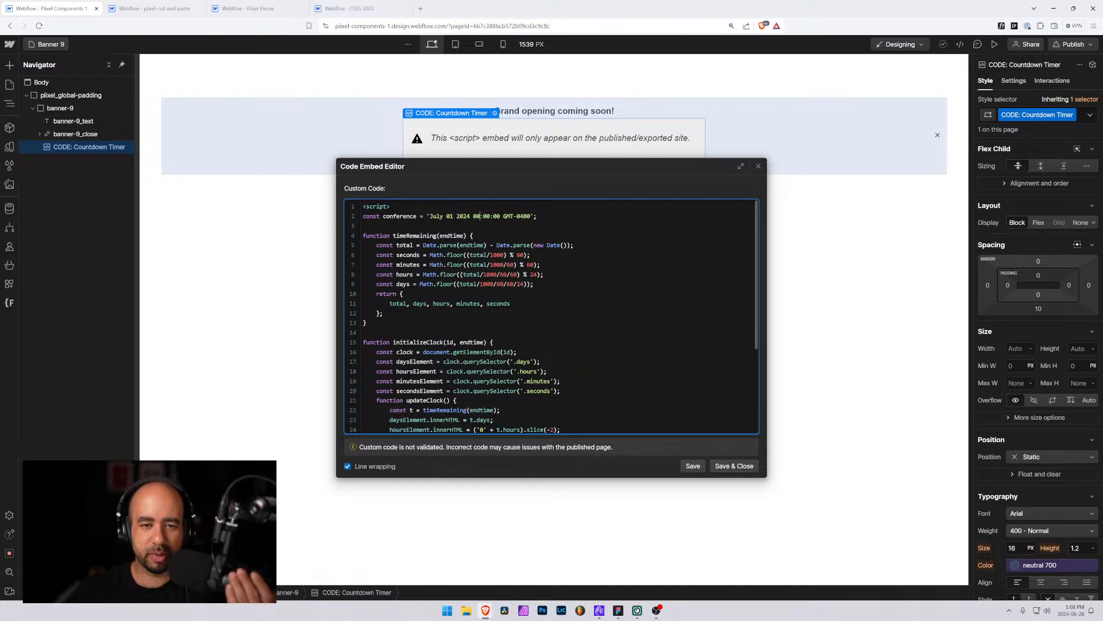
Review the timeRemaining function and how the date variable is passed to initializeClock at the script's end
scroll(550, 316, "down", 5)
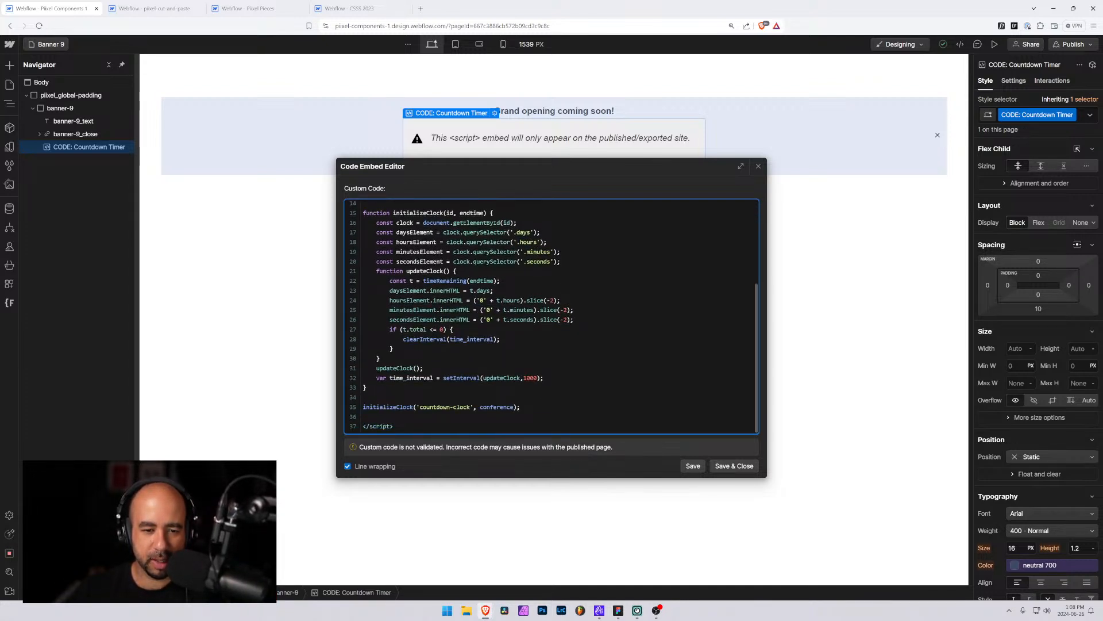
scroll(550, 316, "up", 5)
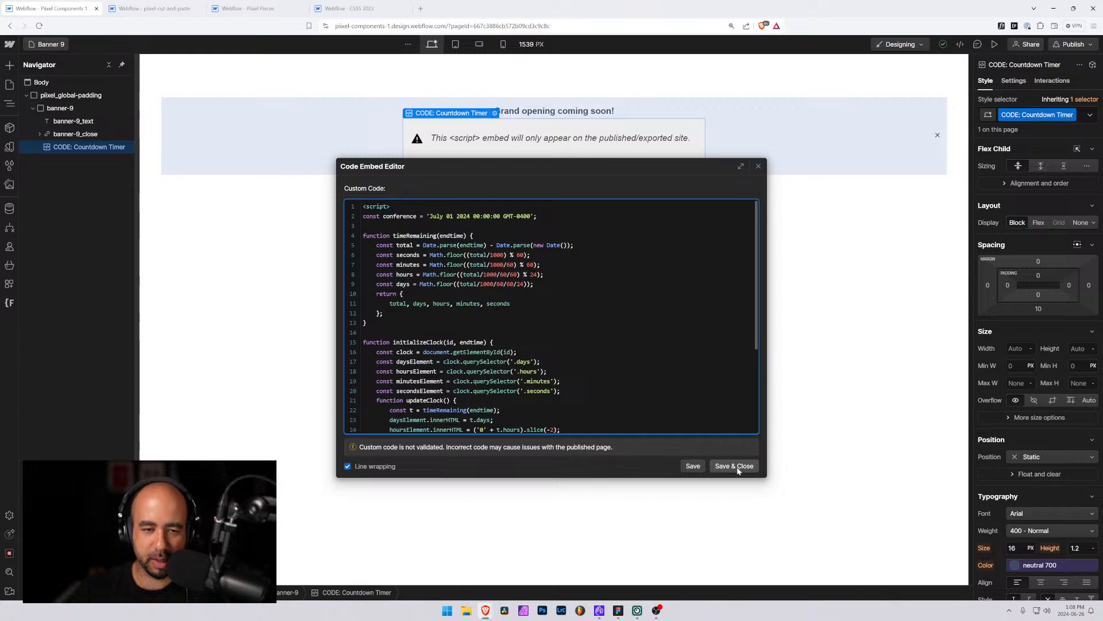
left_click_drag(363, 236, 467, 235)
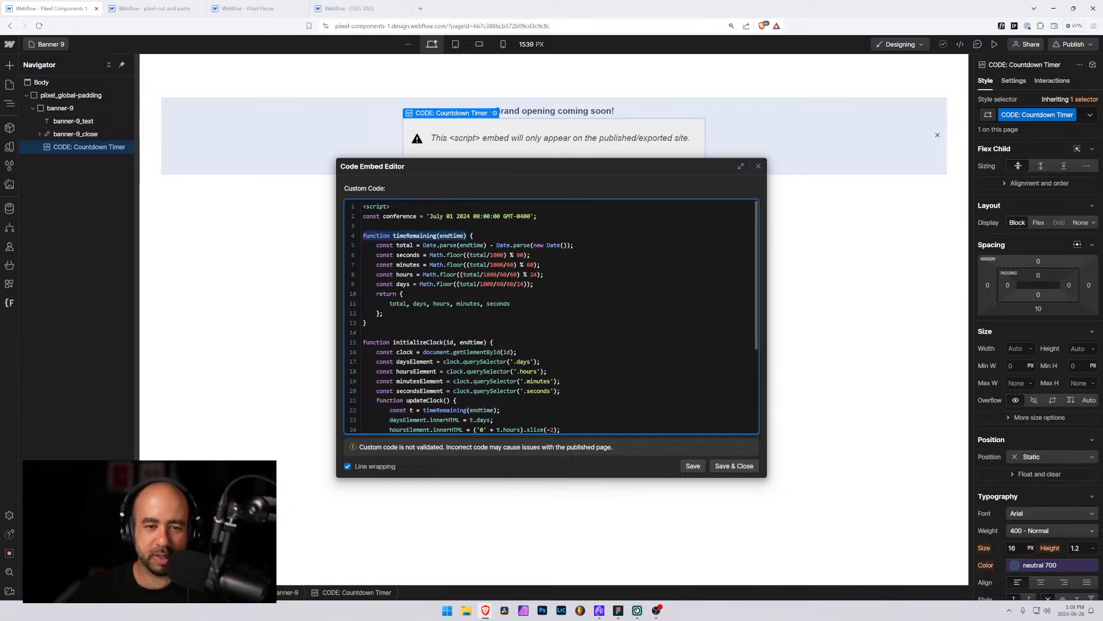
left_click_drag(396, 245, 487, 245)
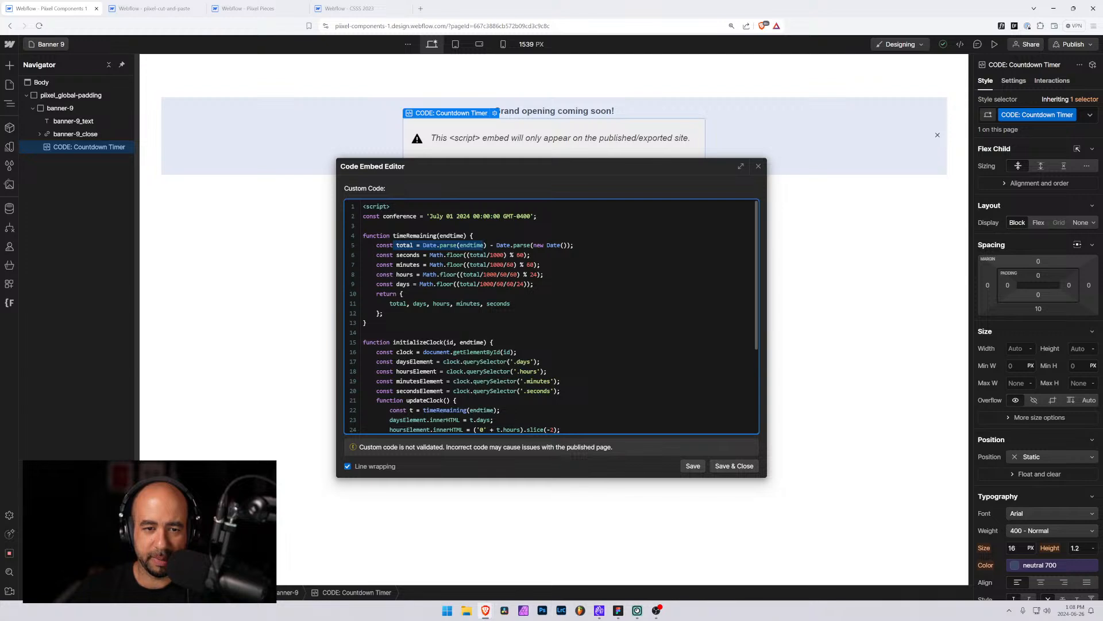
left_click(476, 255)
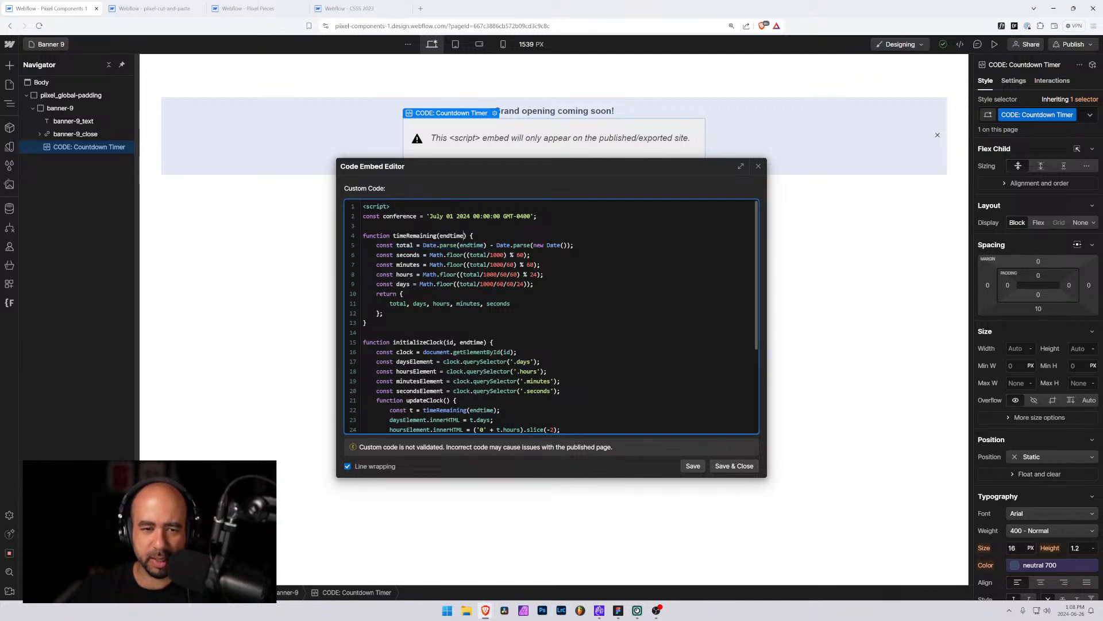
double_click(454, 236)
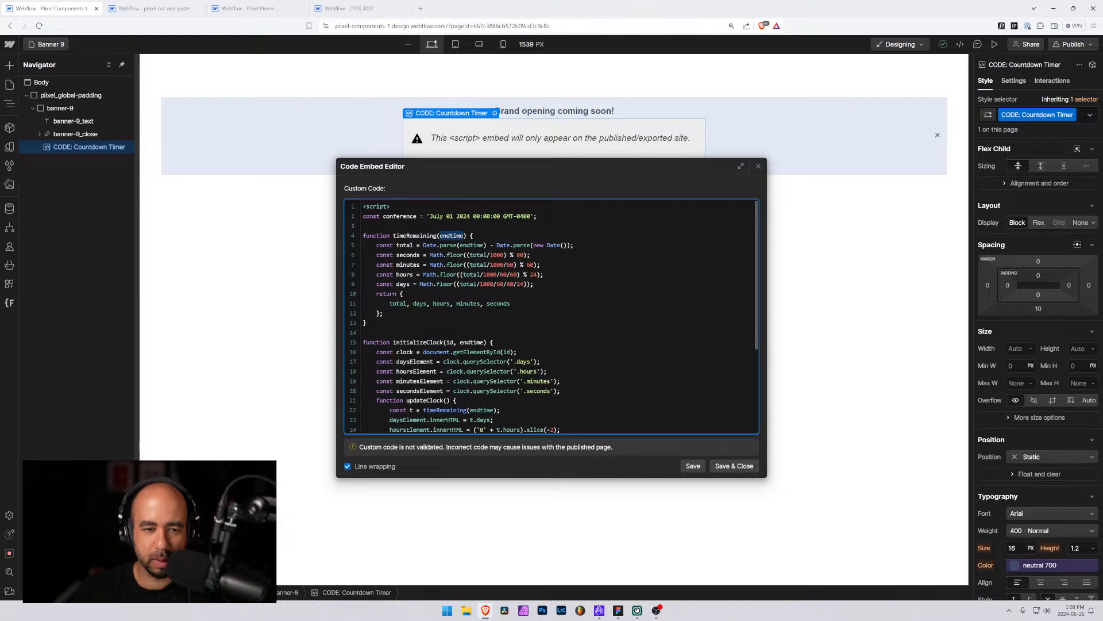
scroll(550, 316, "down", 3)
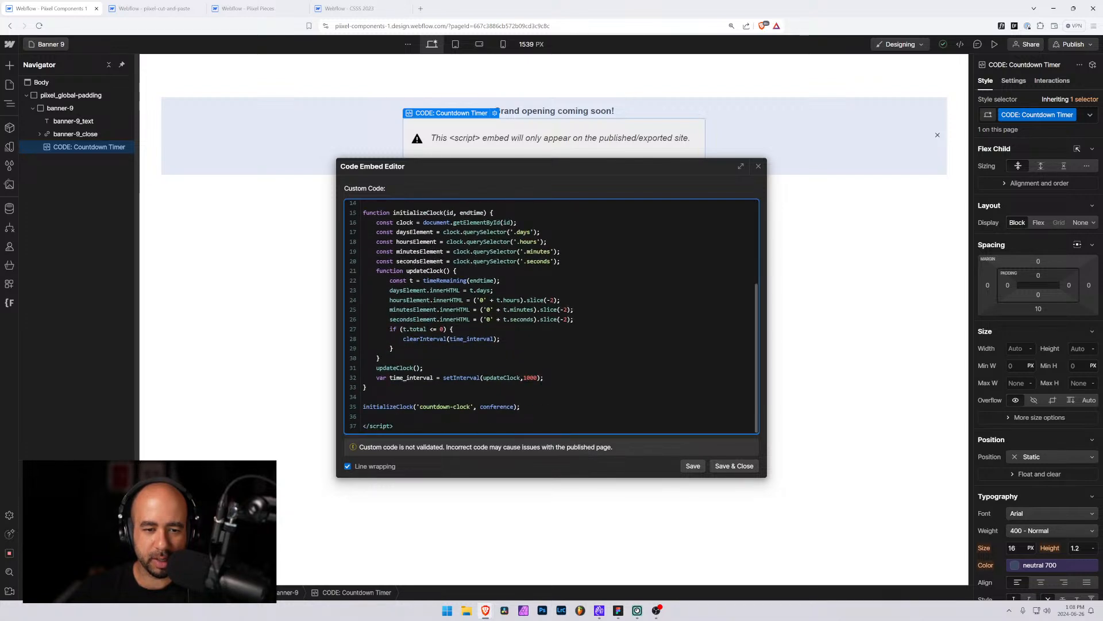
left_click_drag(514, 407, 481, 407)
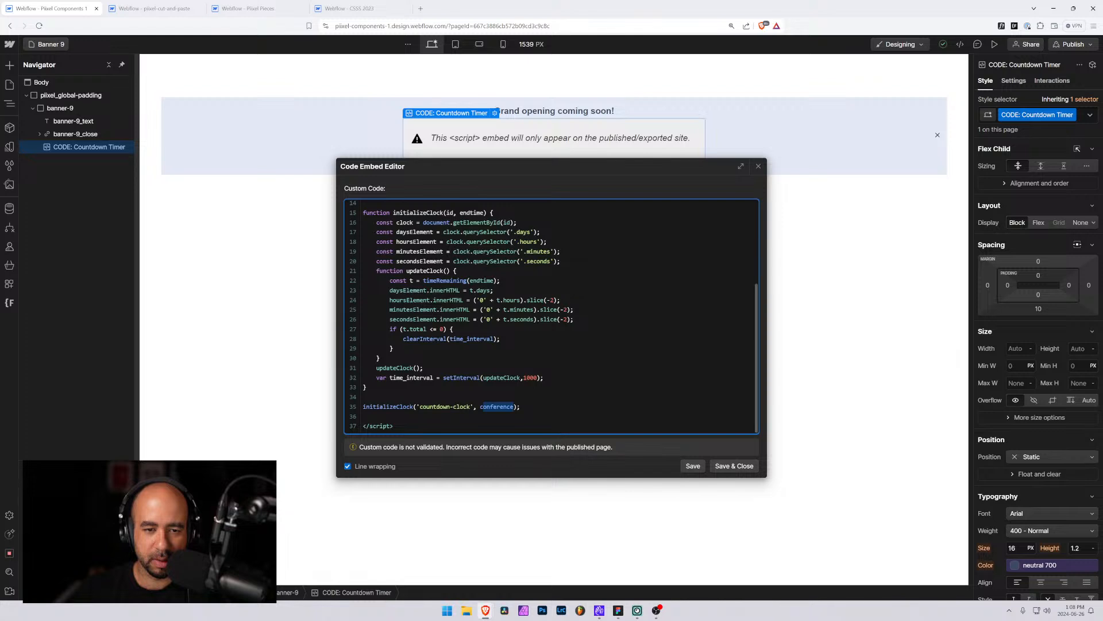
scroll(550, 316, "up", 3)
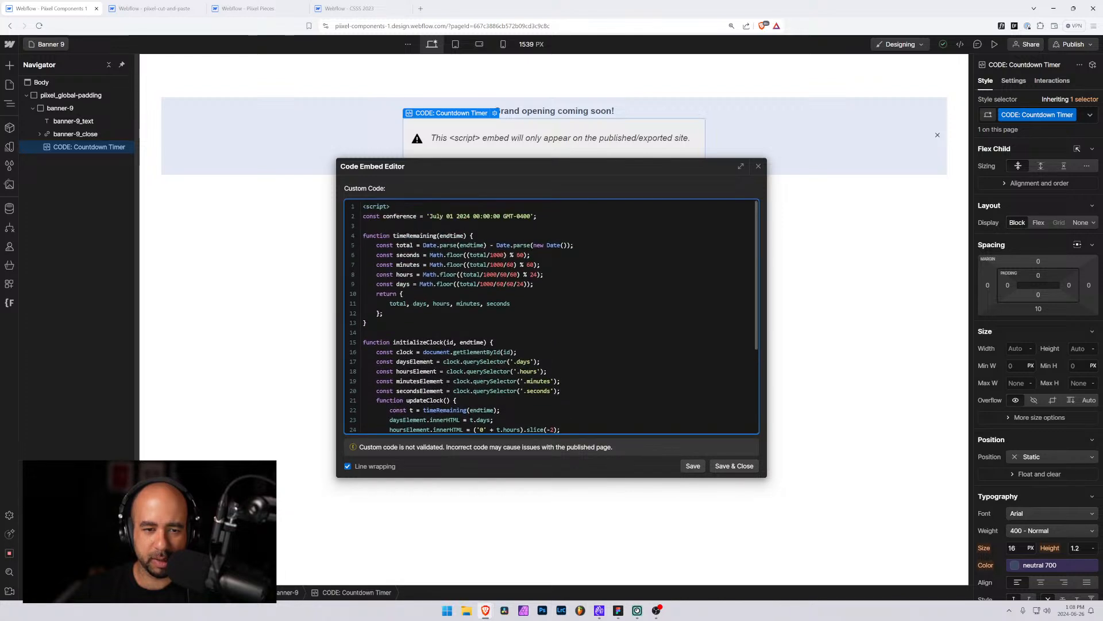
scroll(551, 316, "down", 3)
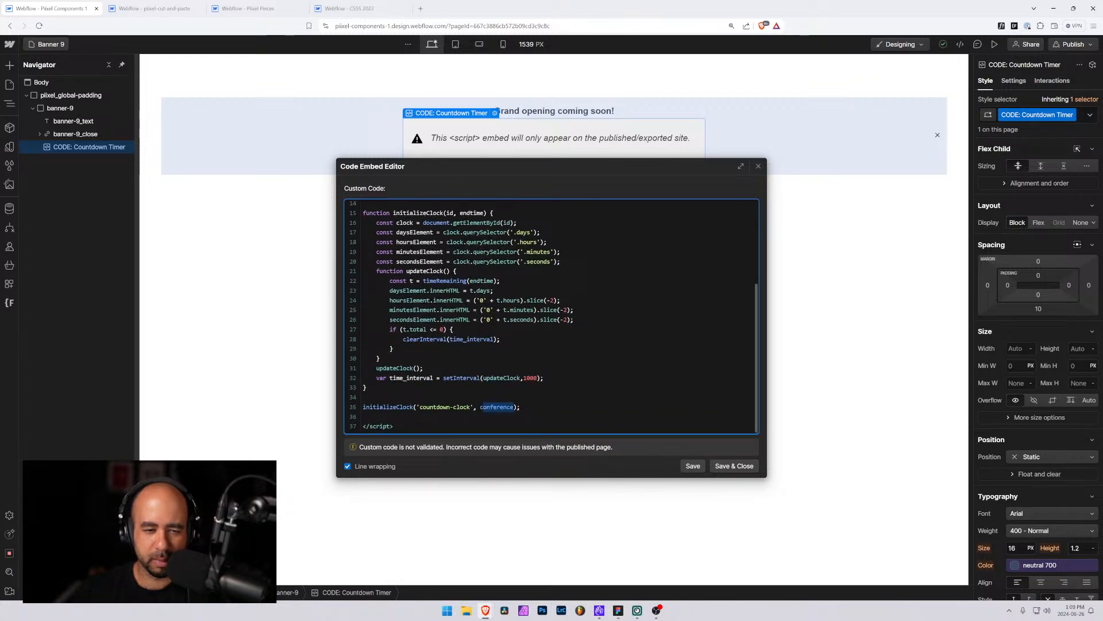
scroll(551, 316, "up", 3)
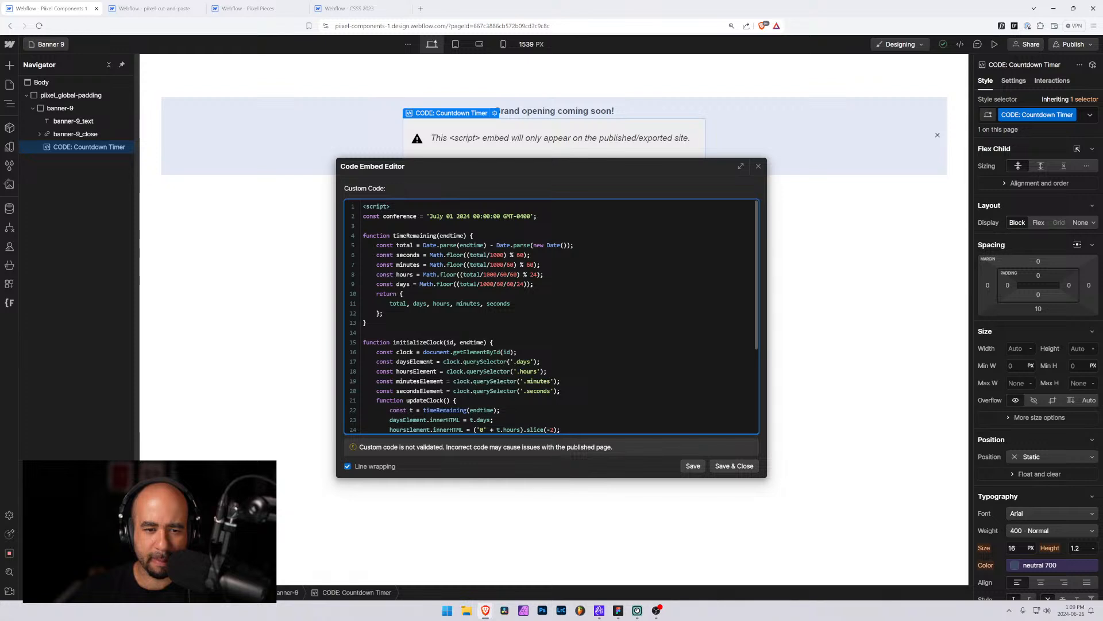
Examine the initializeClock function's element queries for days, hours, minutes and seconds and its update logic
left_click_drag(446, 342, 482, 341)
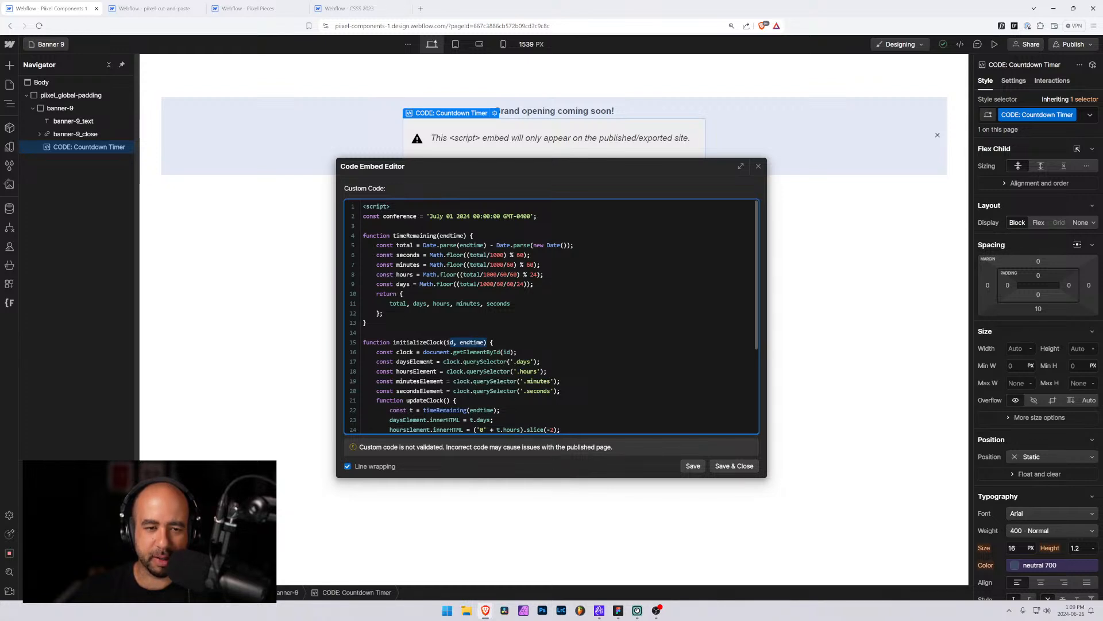
left_click(363, 332)
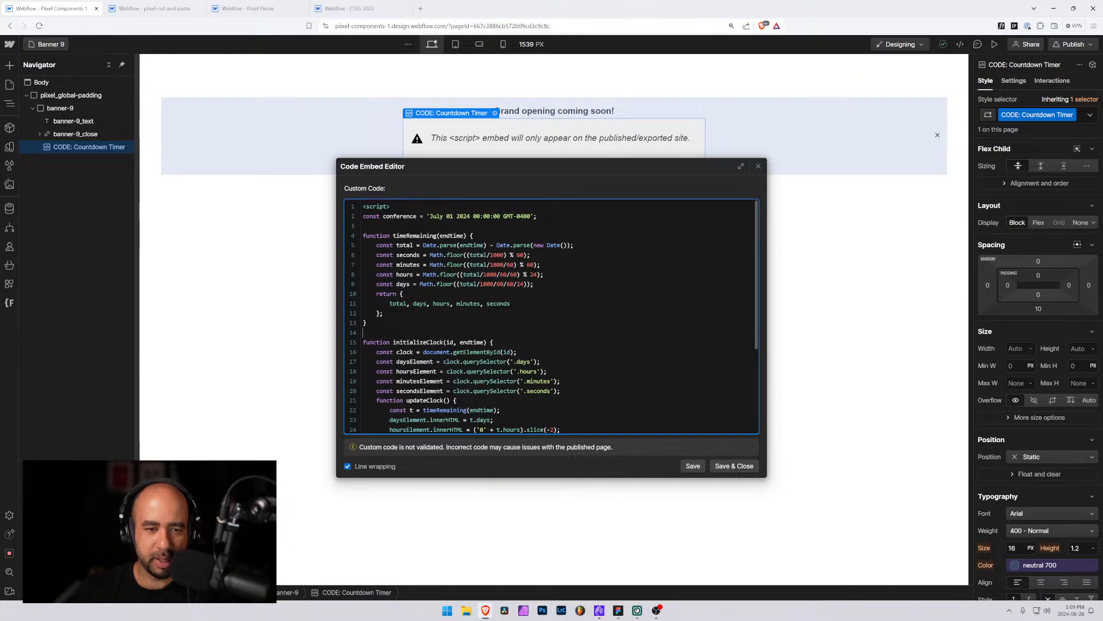
left_click_drag(377, 245, 567, 245)
left_click(547, 246)
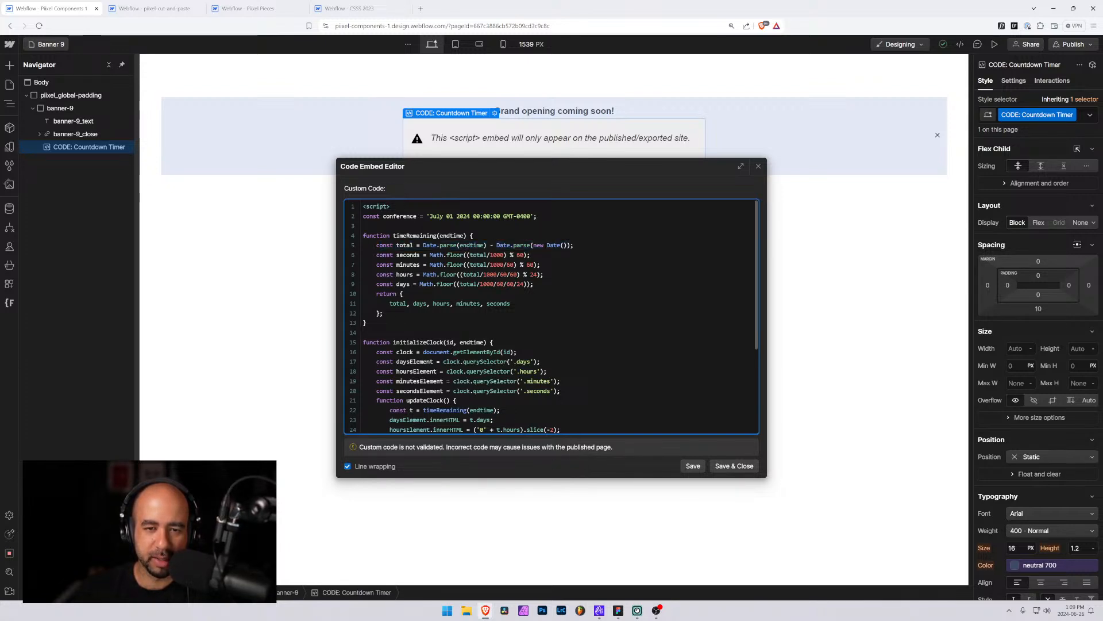
left_click_drag(497, 245, 574, 245)
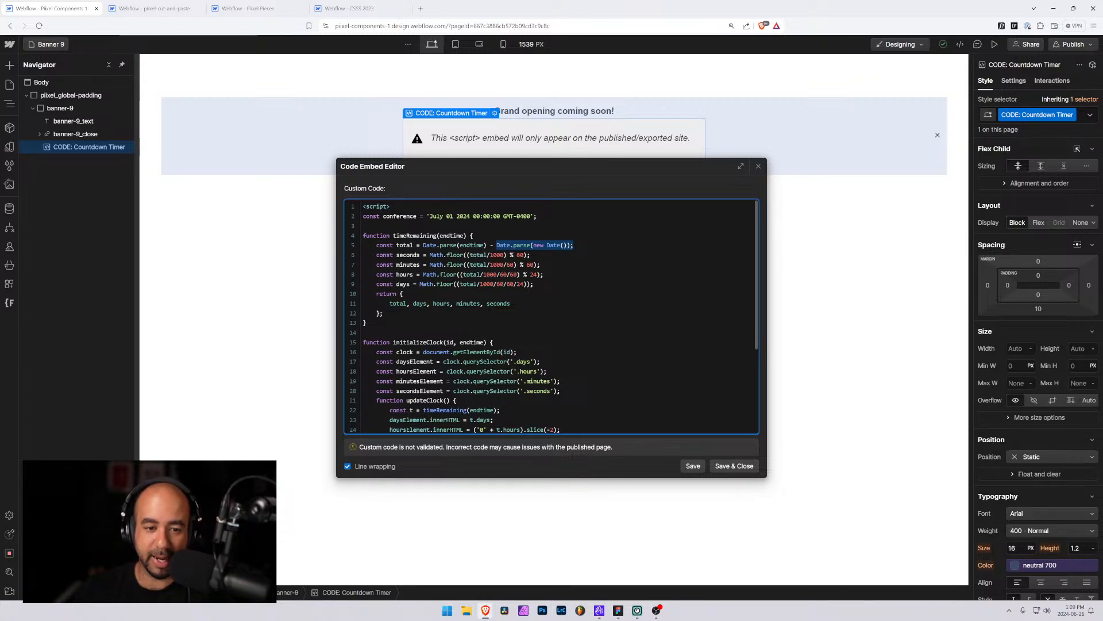
scroll(552, 316, "down", 3)
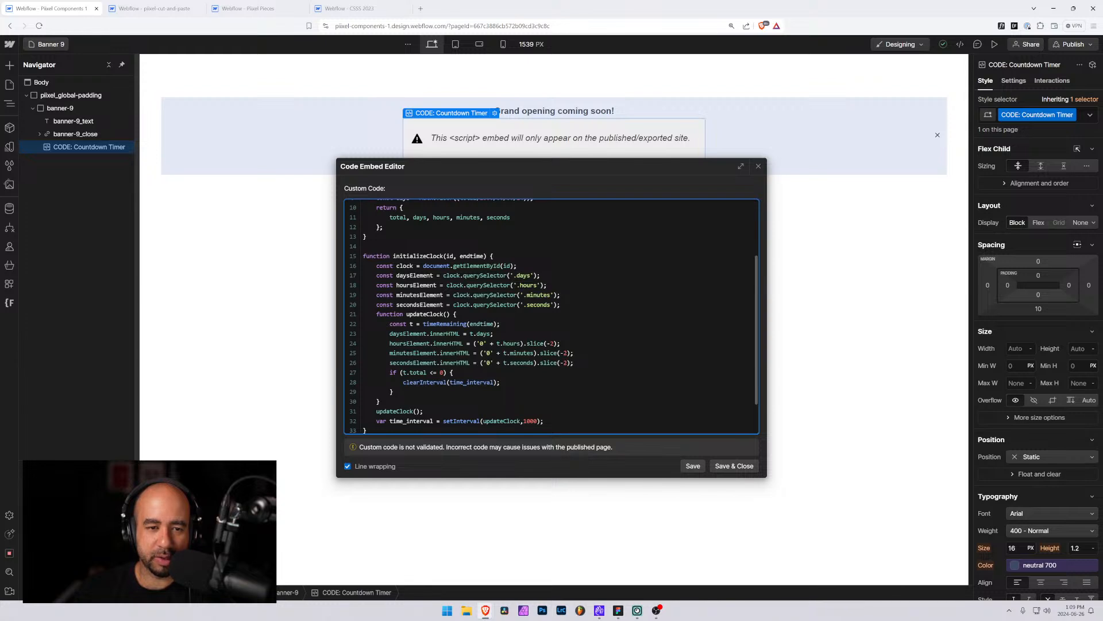
left_click_drag(363, 265, 557, 304)
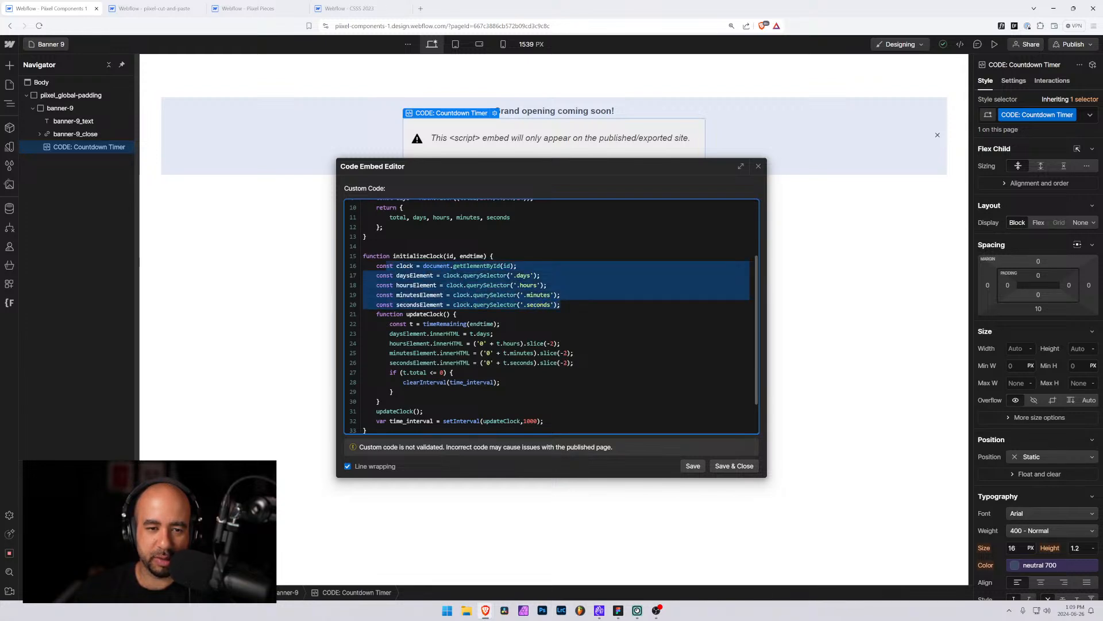
left_click(426, 285)
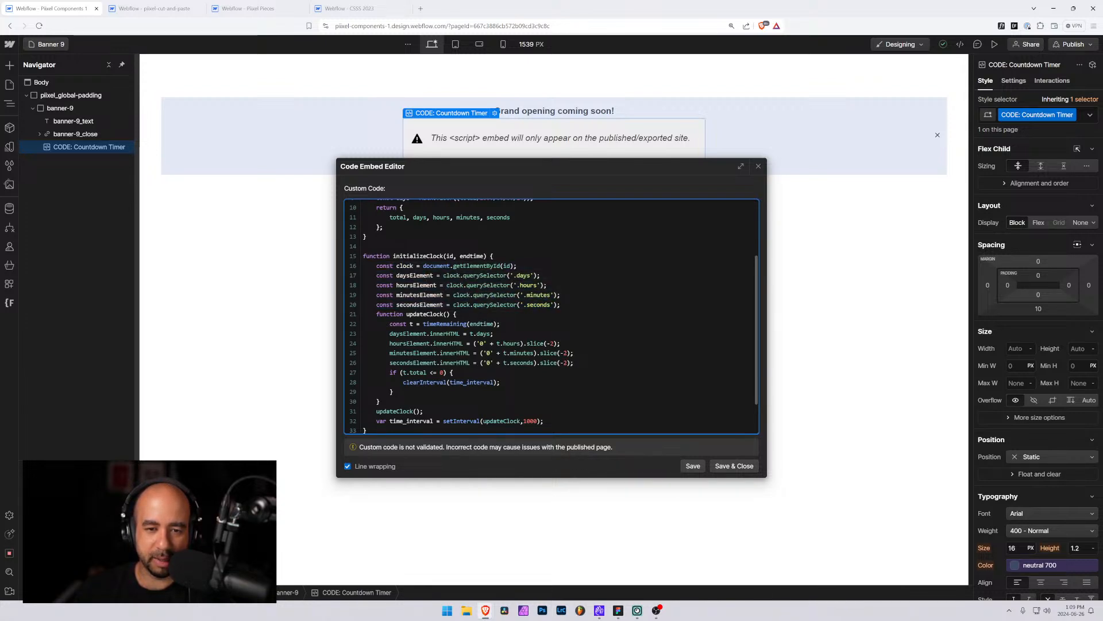
left_click_drag(363, 275, 544, 304)
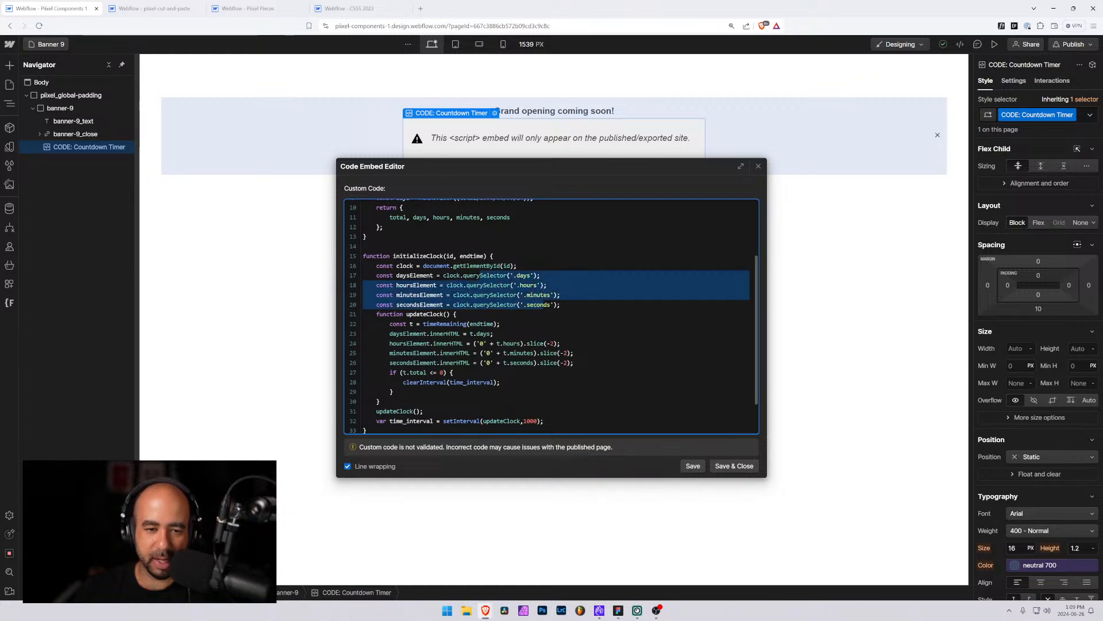
left_click_drag(379, 266, 474, 304)
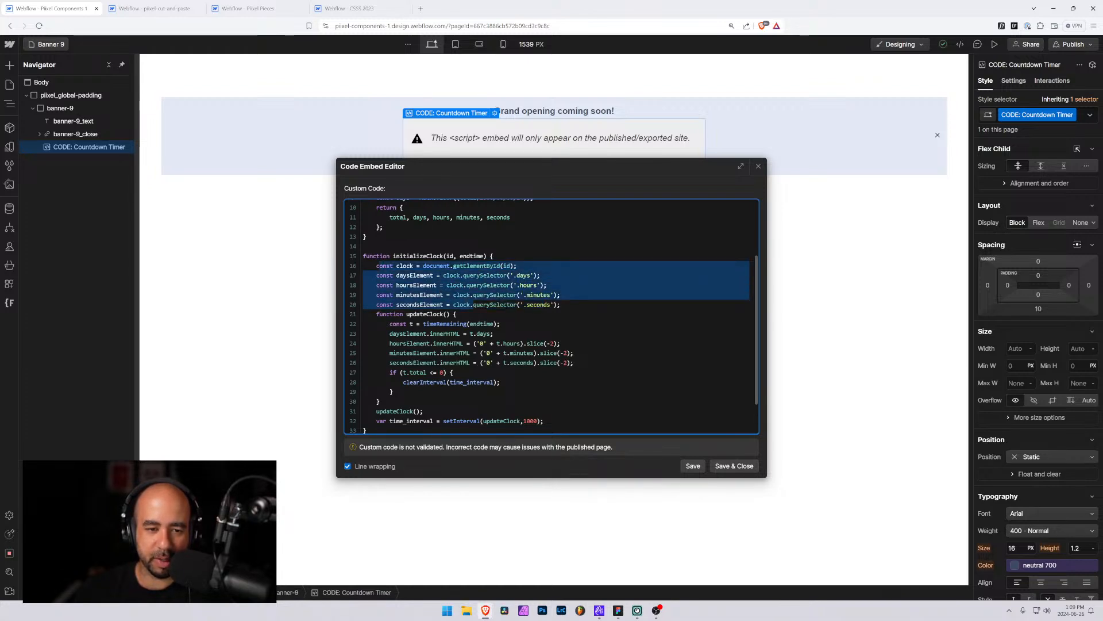
left_click_drag(409, 323, 574, 363)
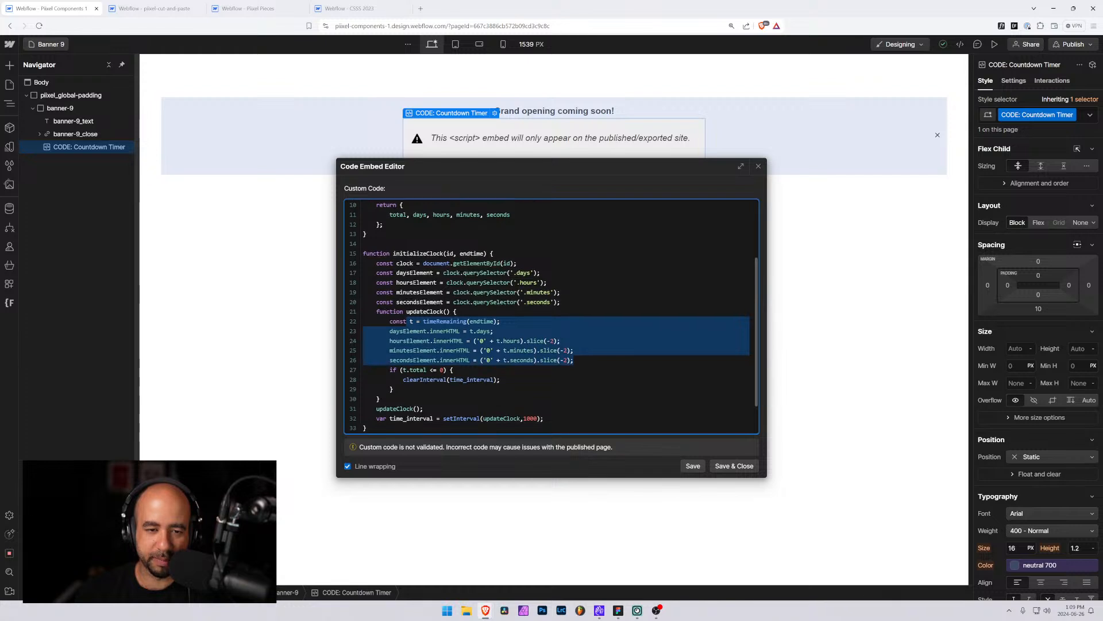
scroll(551, 316, "down", 2)
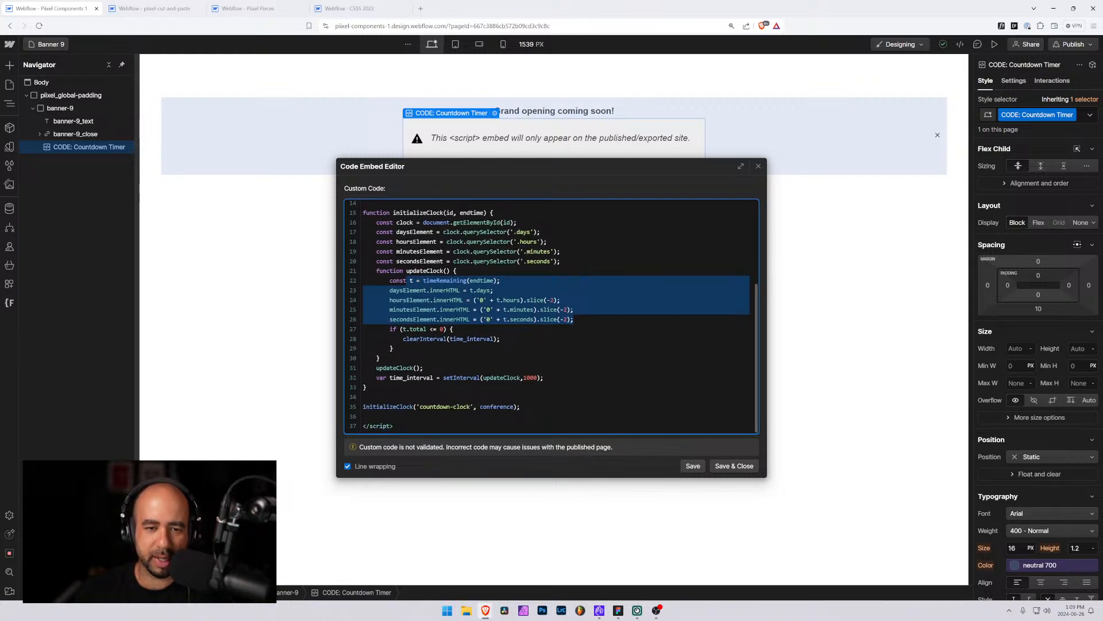
left_click_drag(389, 280, 503, 300)
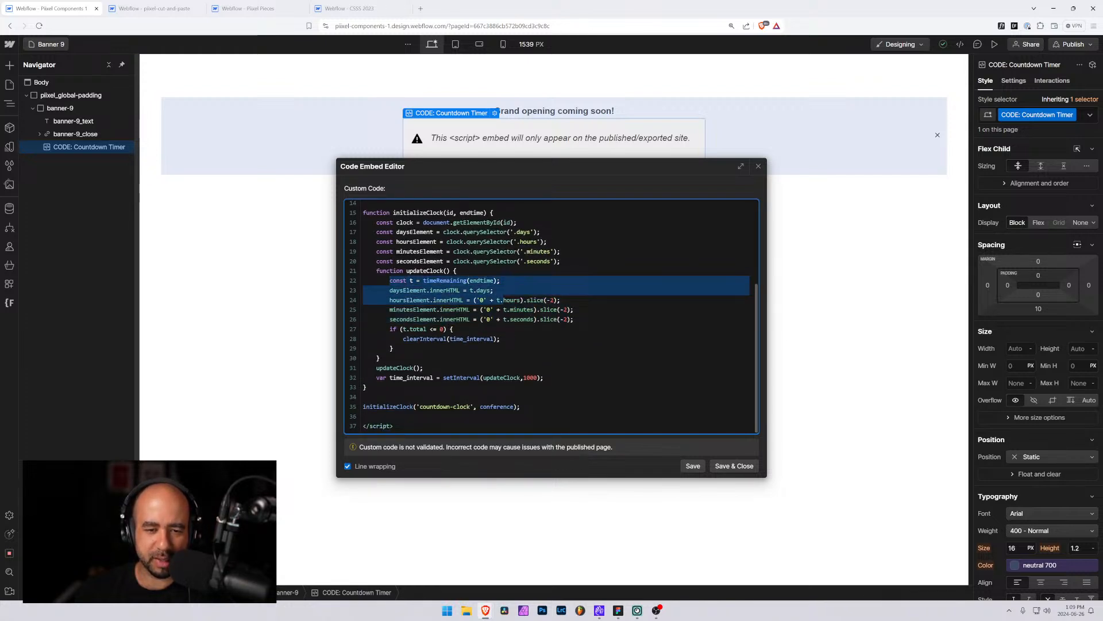
Review the updateClock loop, setInterval timer and initializeClock call, then save and close the countdown embed code
left_click_drag(395, 299, 520, 319)
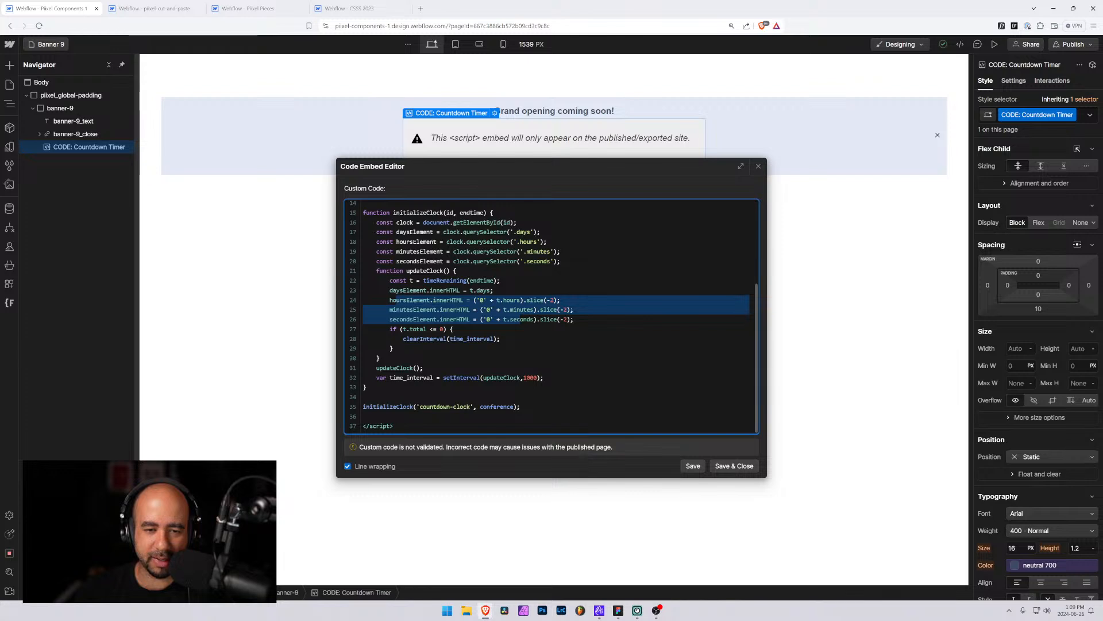
left_click(520, 319)
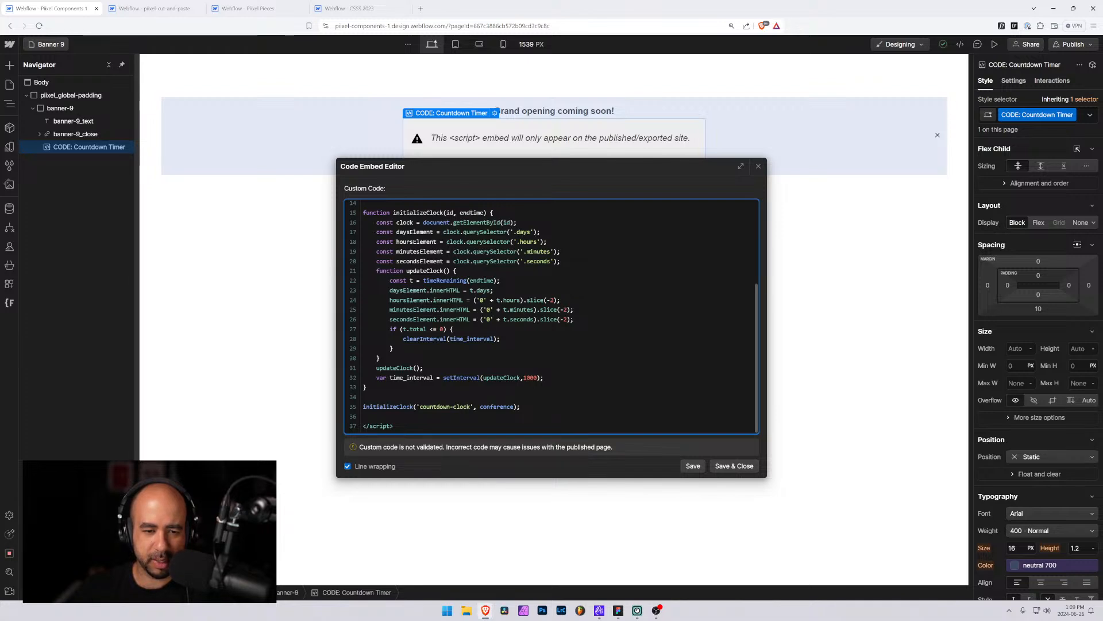
left_click_drag(373, 378, 537, 379)
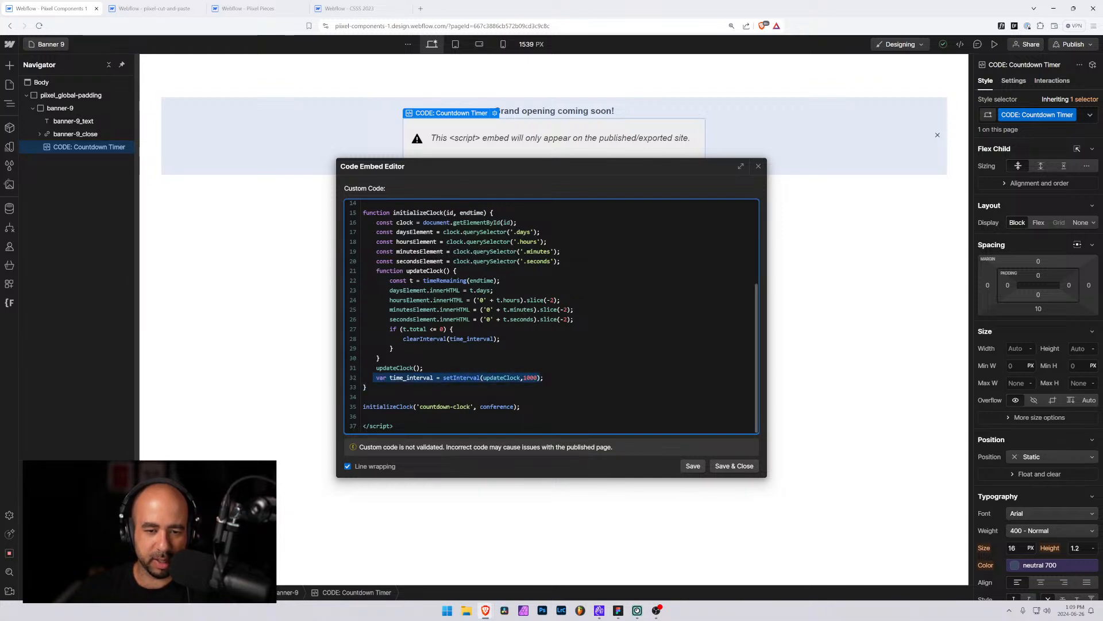
left_click(433, 378)
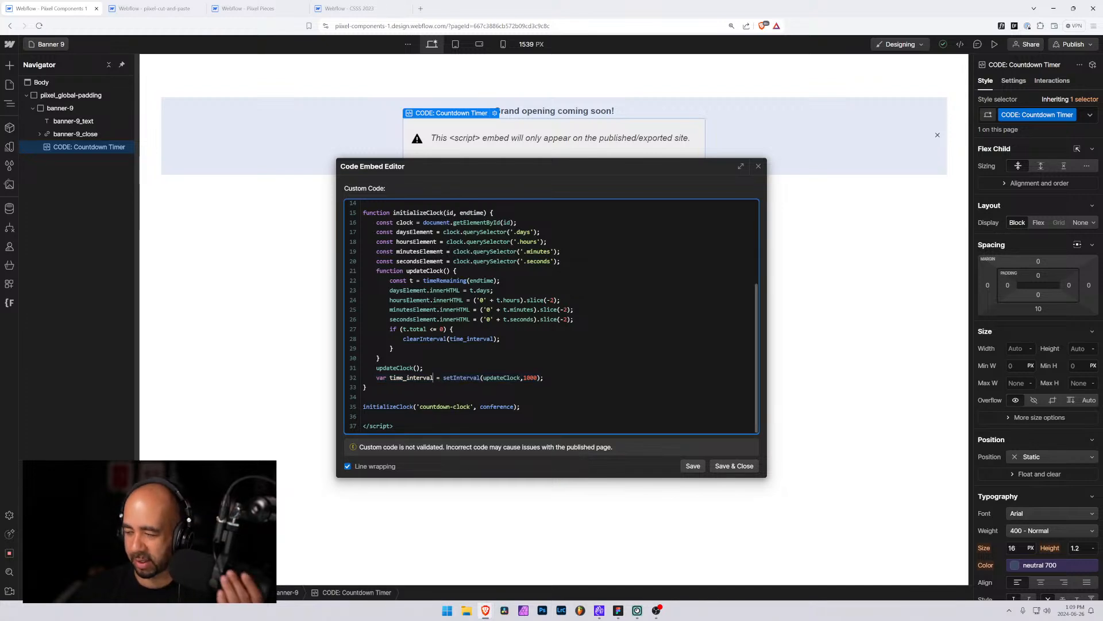
left_click_drag(520, 406, 342, 402)
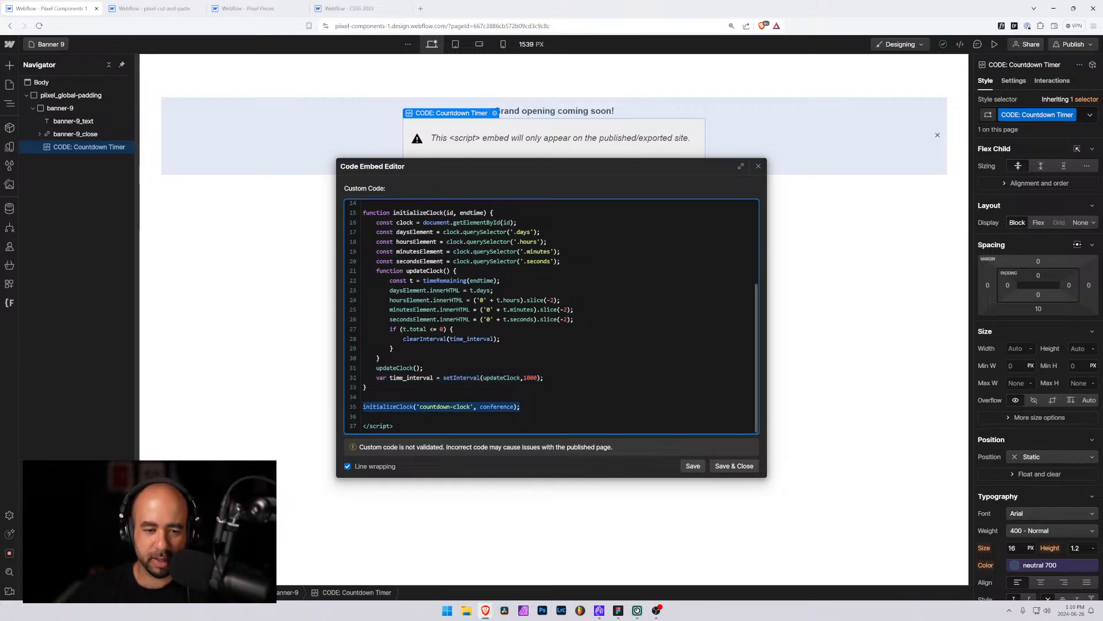
left_click(447, 407)
scroll(447, 407, "up", 3)
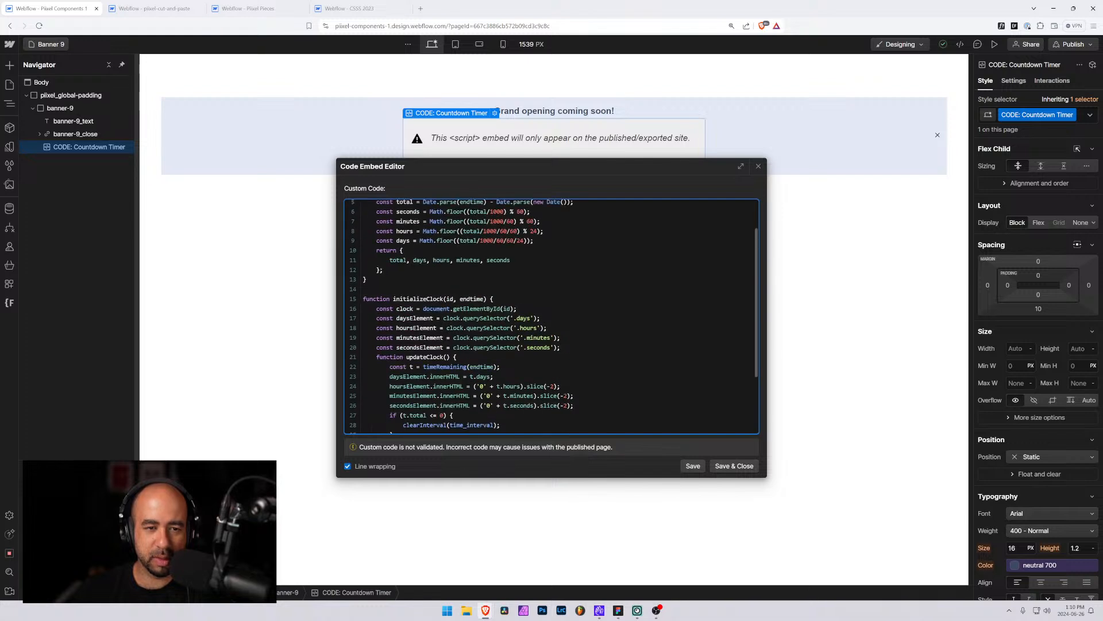
scroll(447, 407, "down", 3)
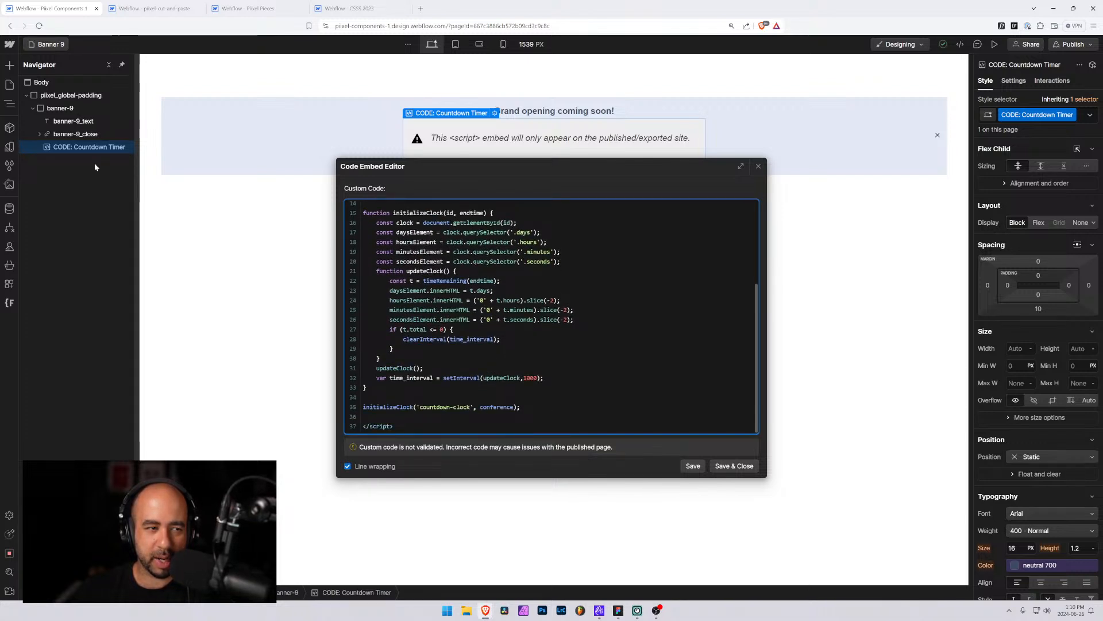
scroll(552, 316, "up", 3)
scroll(552, 316, "up", 1)
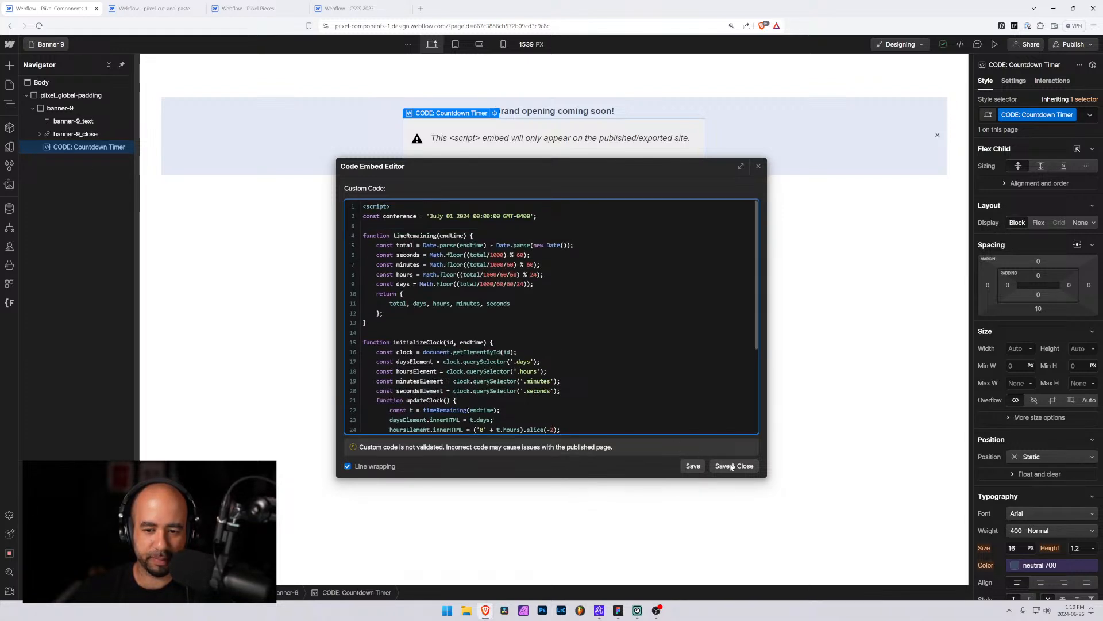
left_click(734, 466)
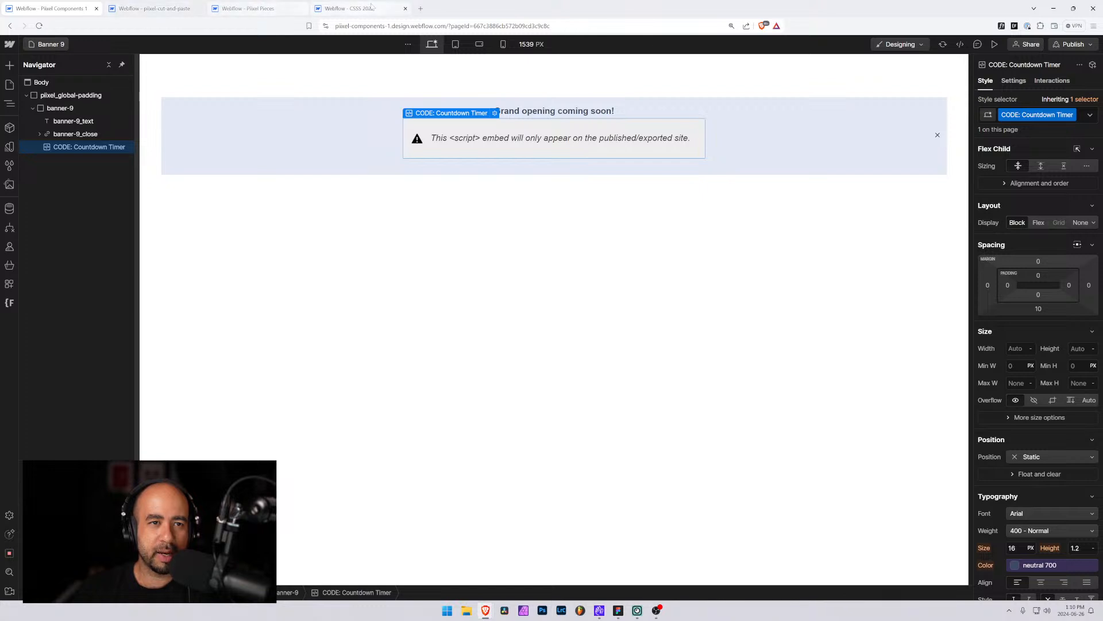
Copy the Countdown element from the CSSS 2023 project's hero and return to the Banner 9 project
left_click(350, 8)
left_click(717, 197)
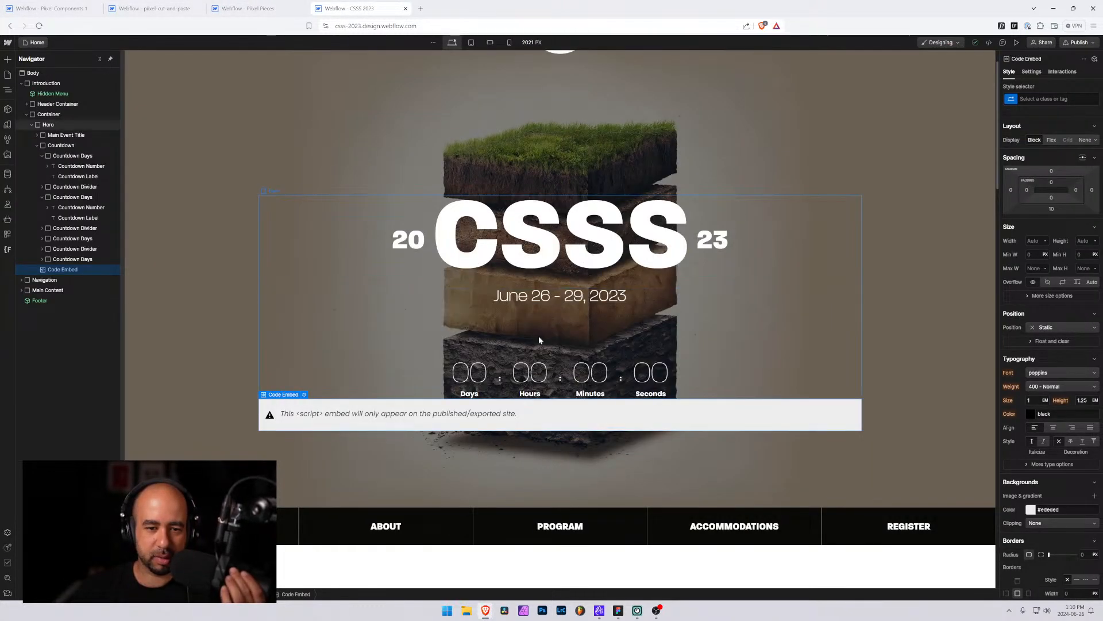
left_click(497, 385)
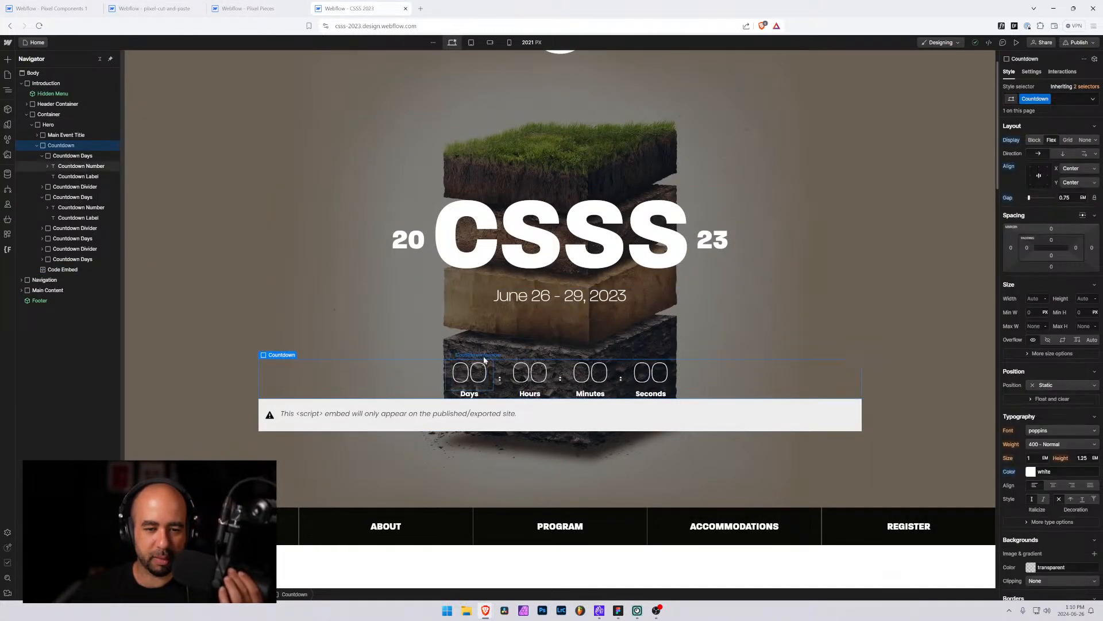
left_click(42, 155)
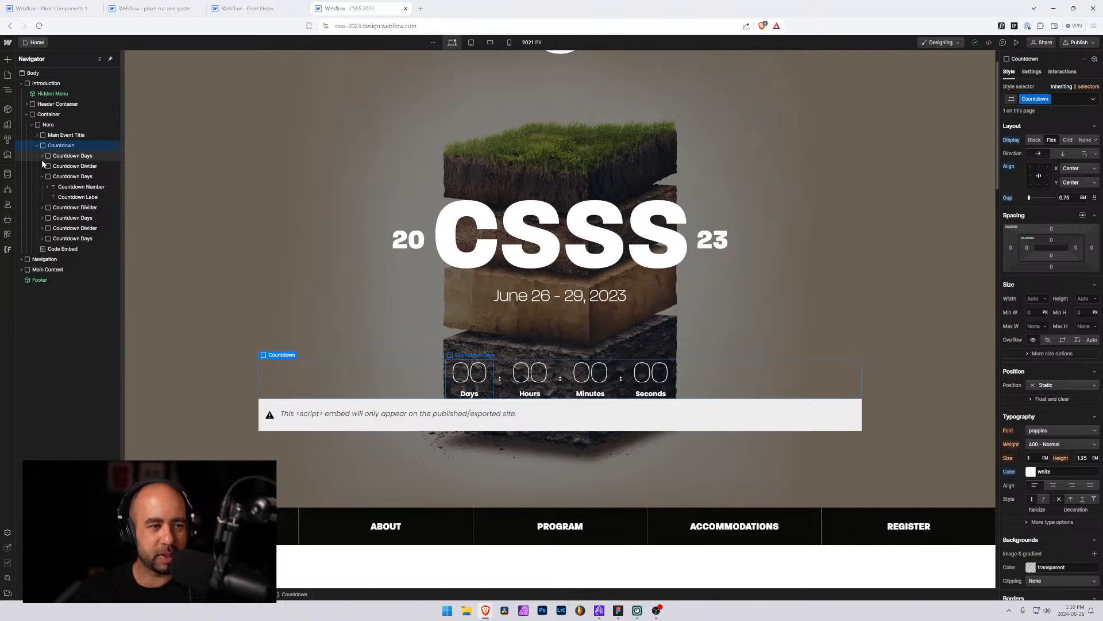
left_click(41, 176)
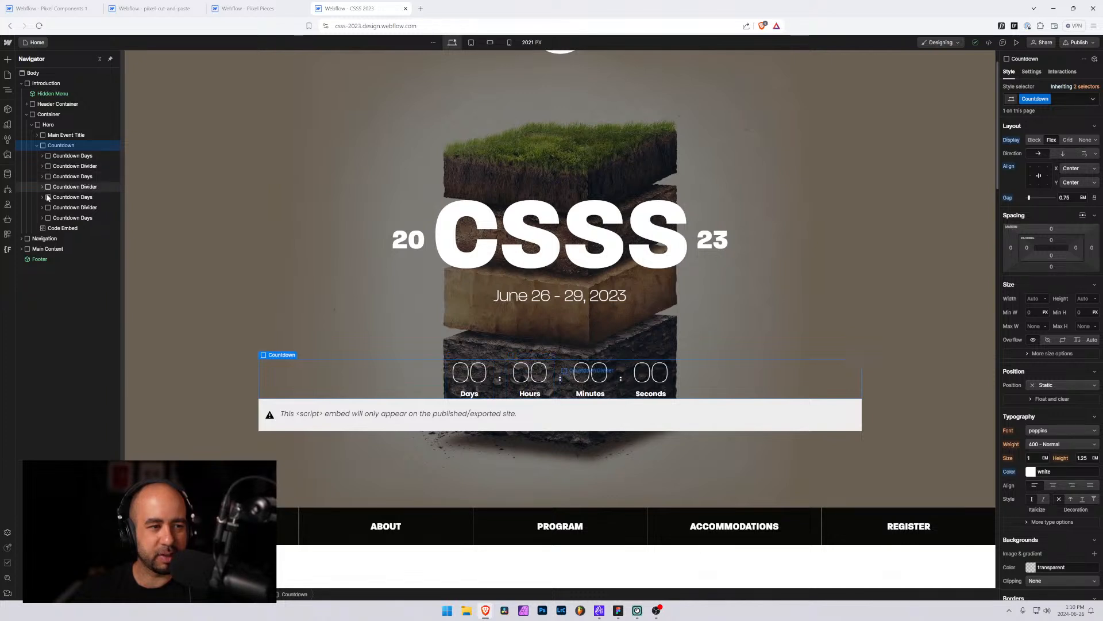
left_click(38, 146)
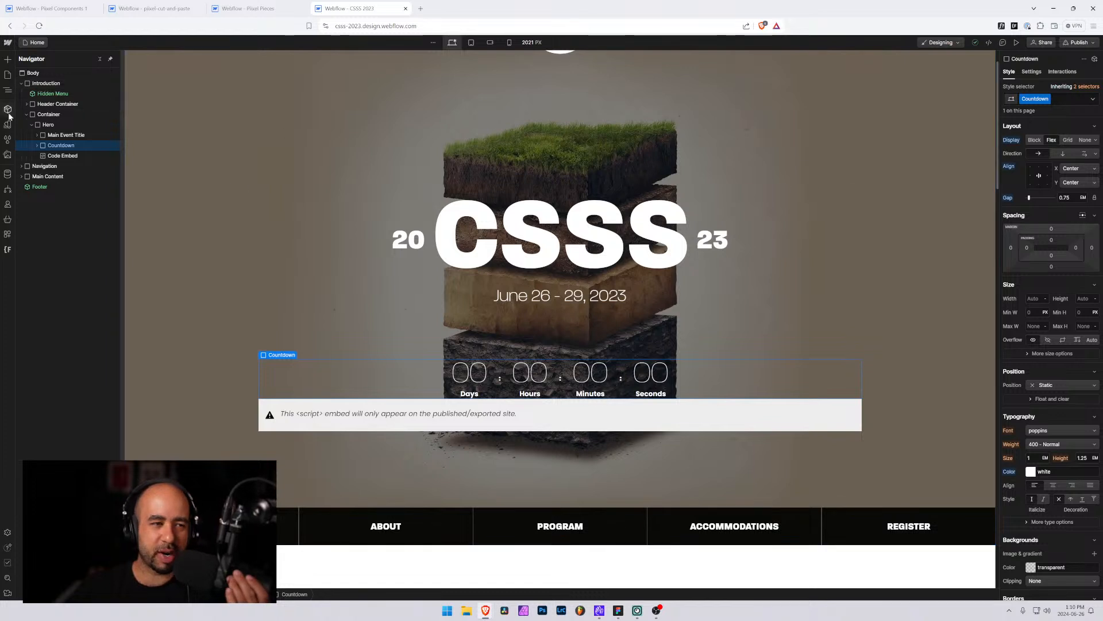
left_click(68, 138)
left_click(60, 148)
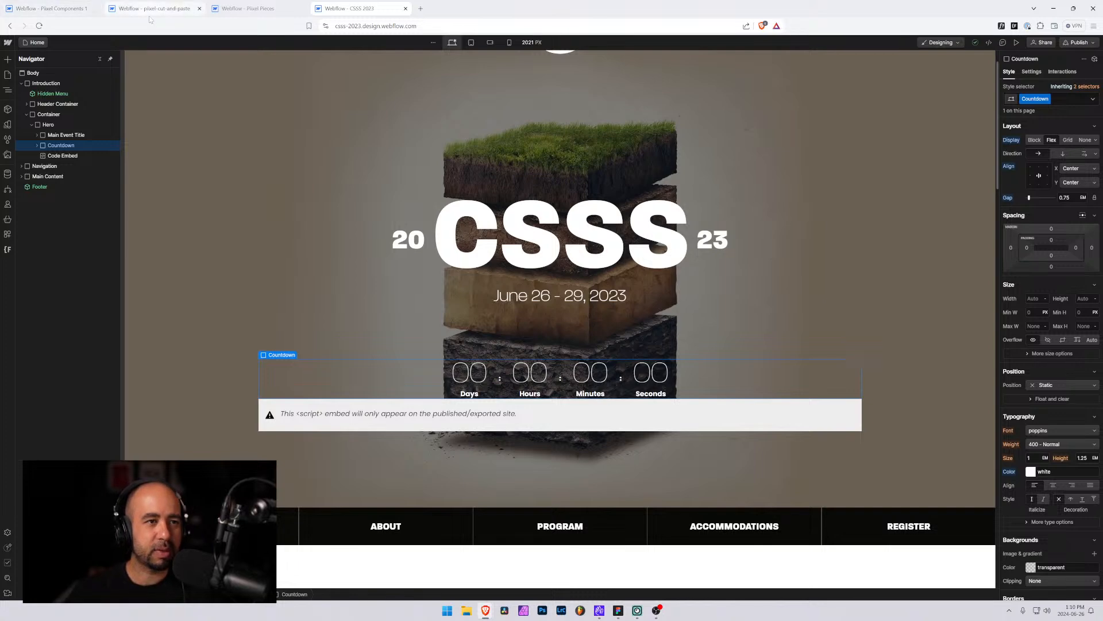
left_click(251, 8)
left_click(48, 8)
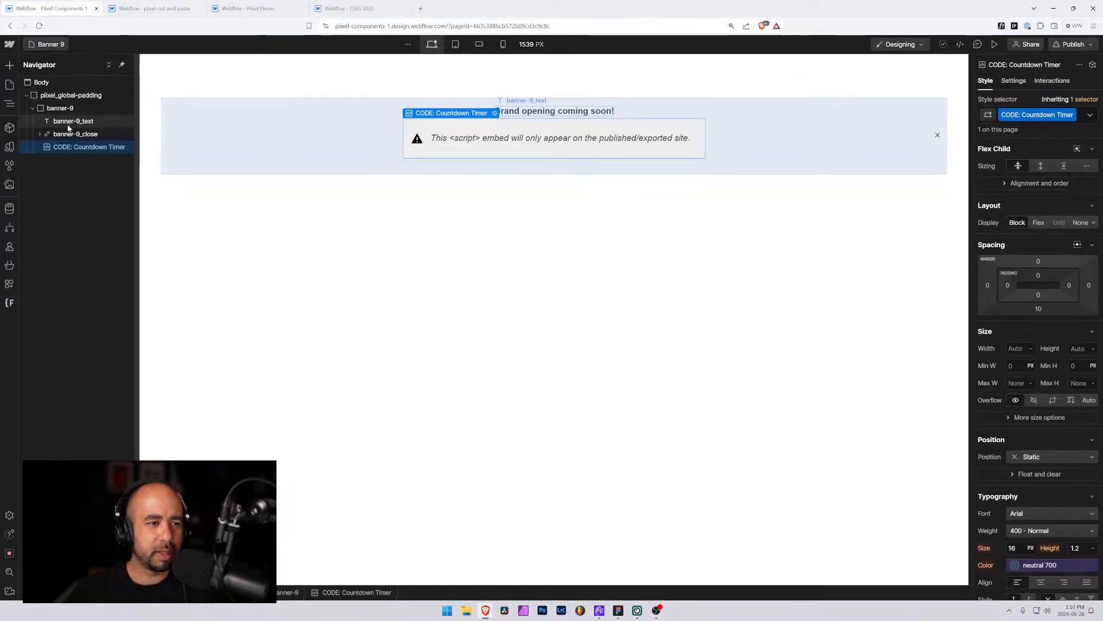
Paste the Countdown element into banner-9 and move it above the Countdown Timer code embed
key("ctrl+v")
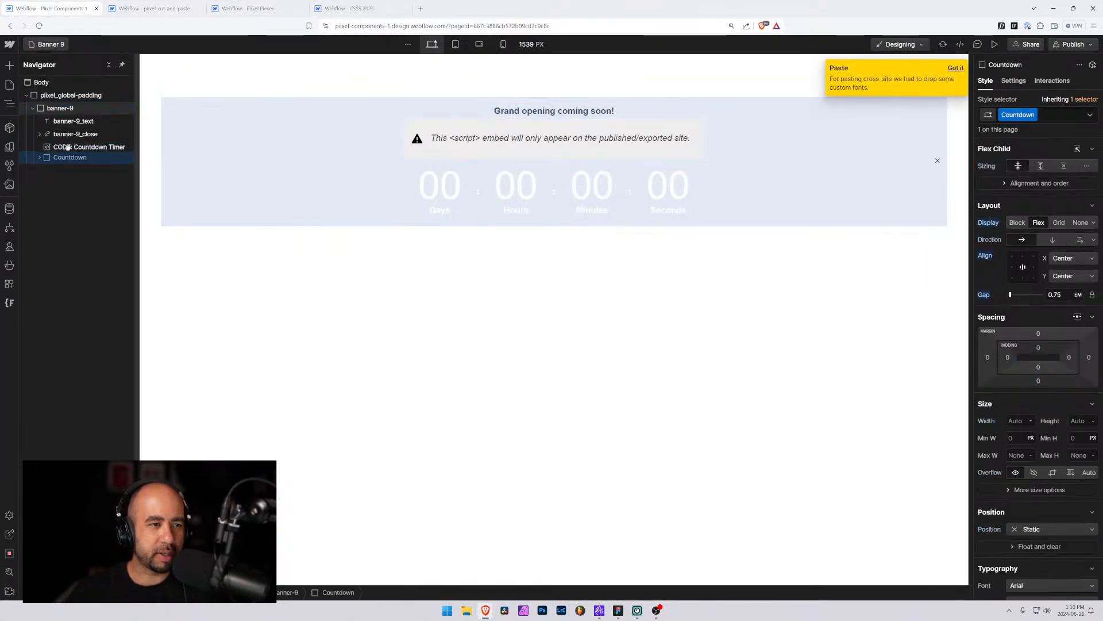
left_click_drag(68, 161, 68, 144)
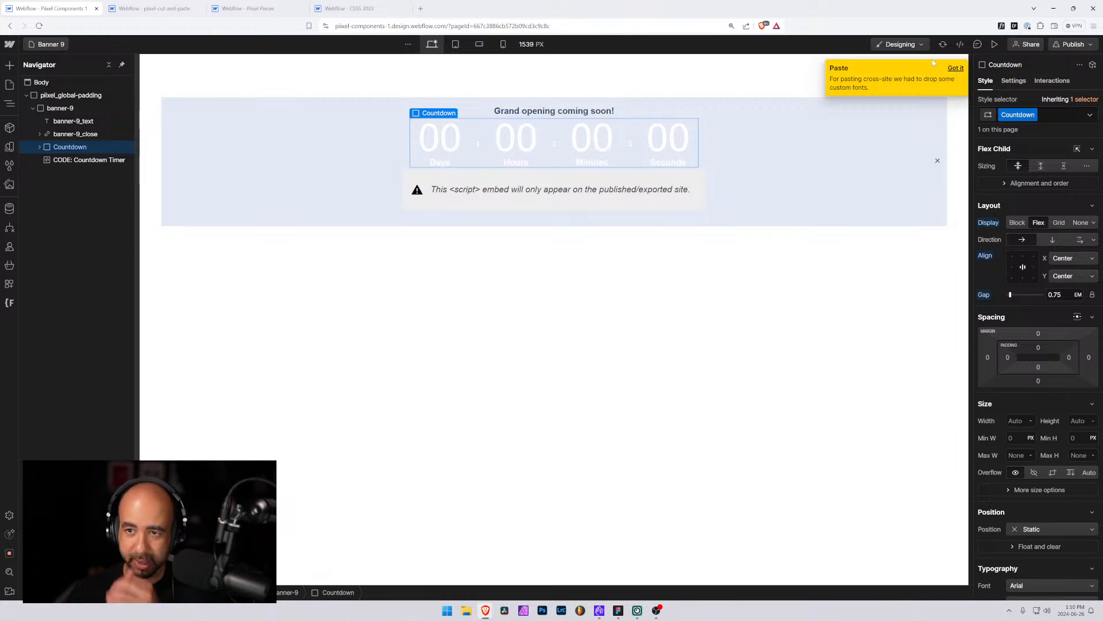
left_click(39, 148)
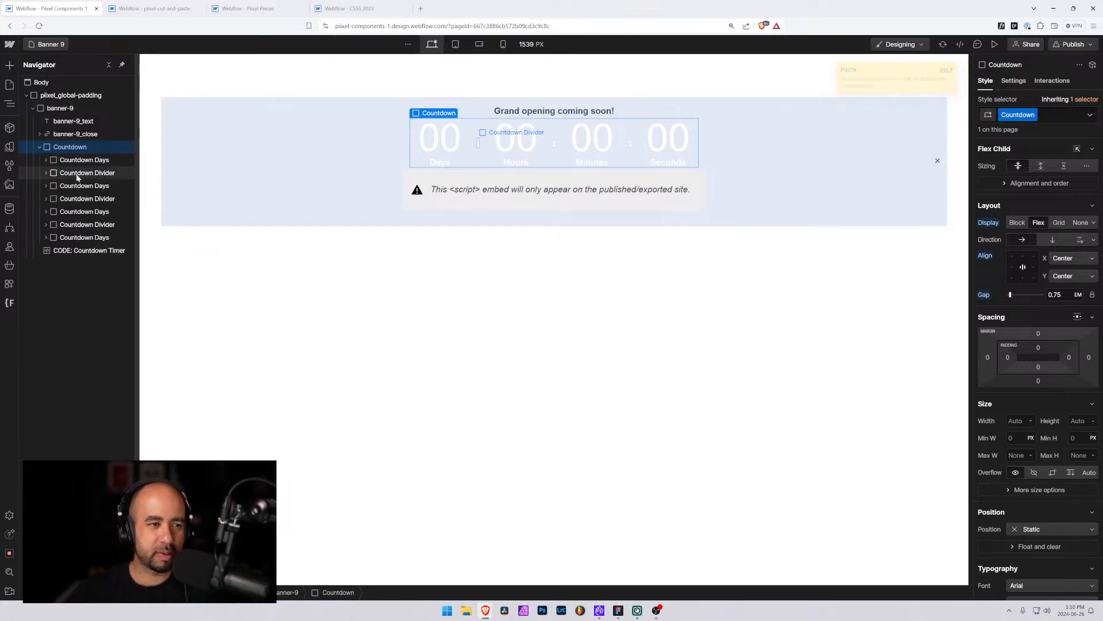
left_click(66, 251)
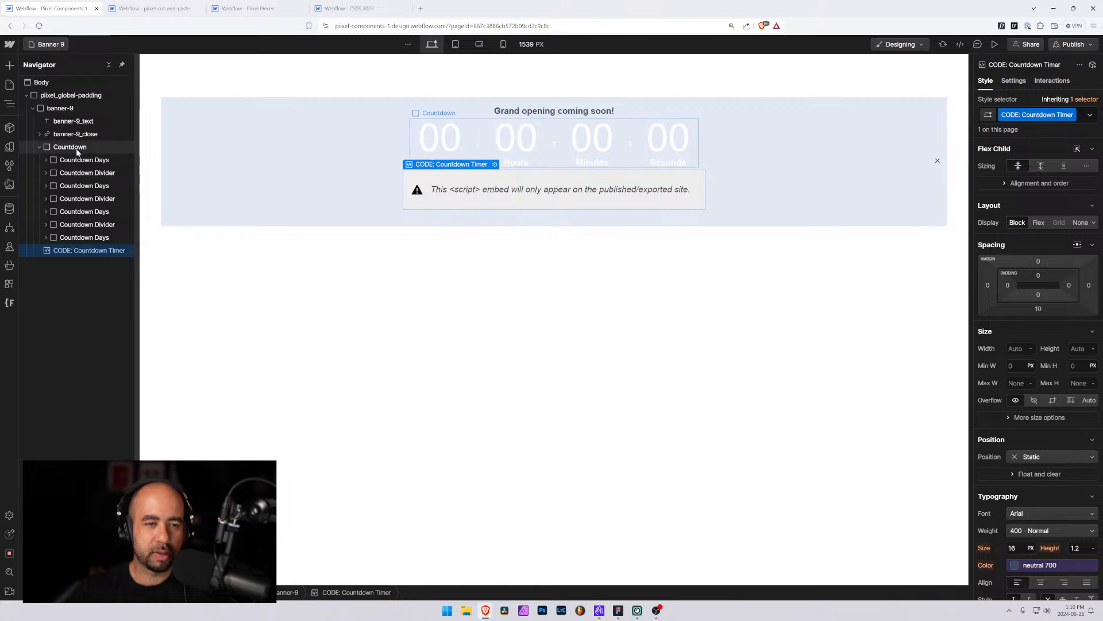
Rename the pasted Countdown element's class to countdown
left_click(69, 147)
double_click(1027, 114)
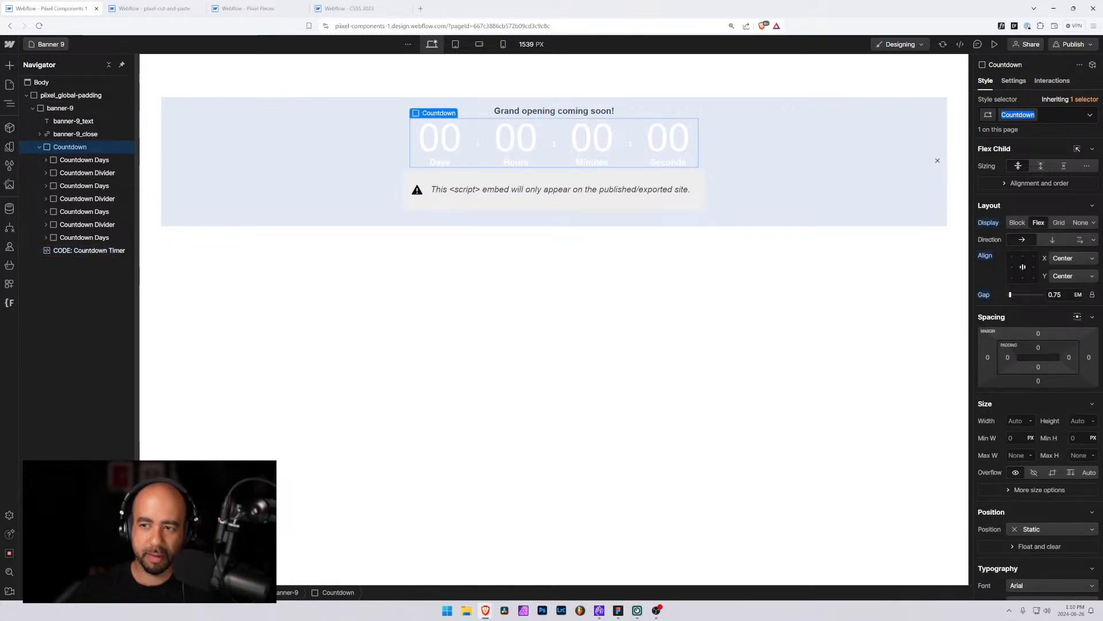
type("countdown")
key("Return")
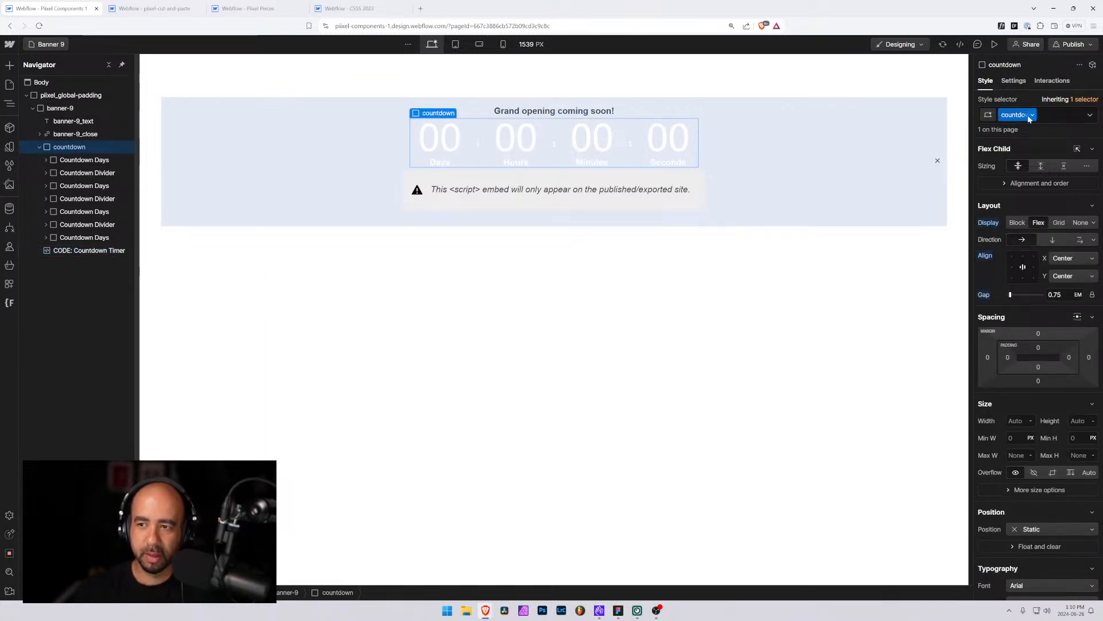
Rename the Countdown Days class to countdown-days
left_click(82, 160)
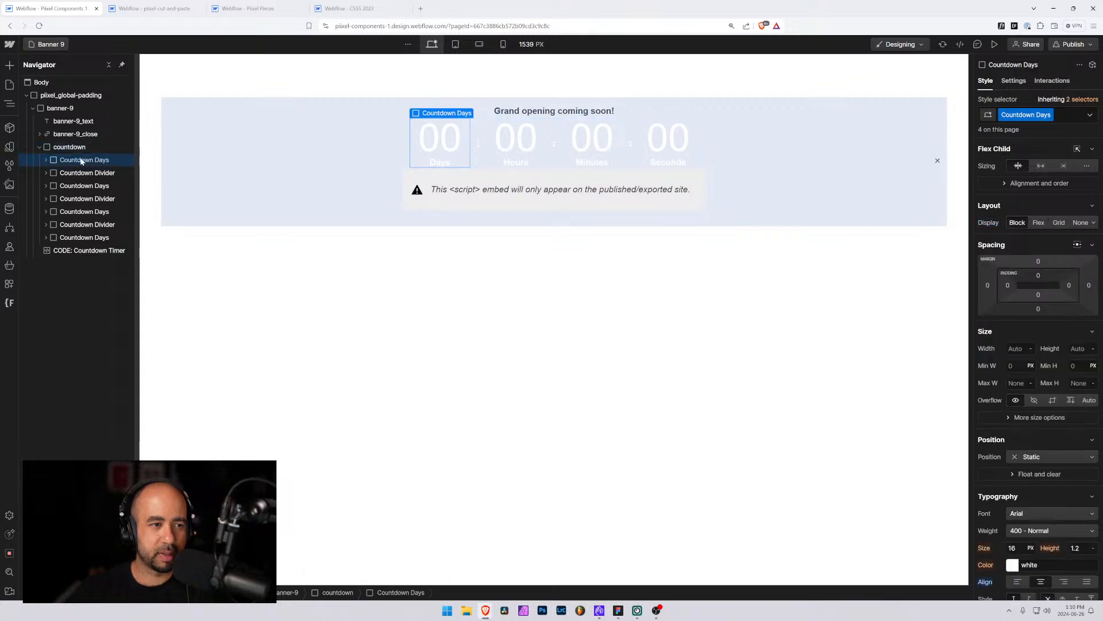
double_click(1027, 115)
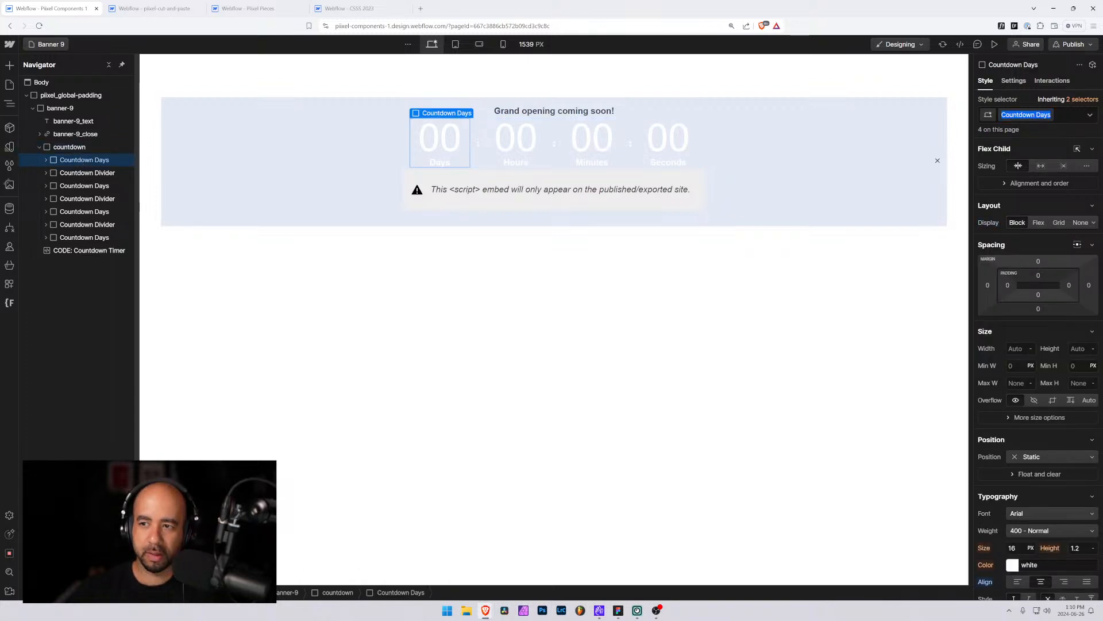
left_click(1034, 115)
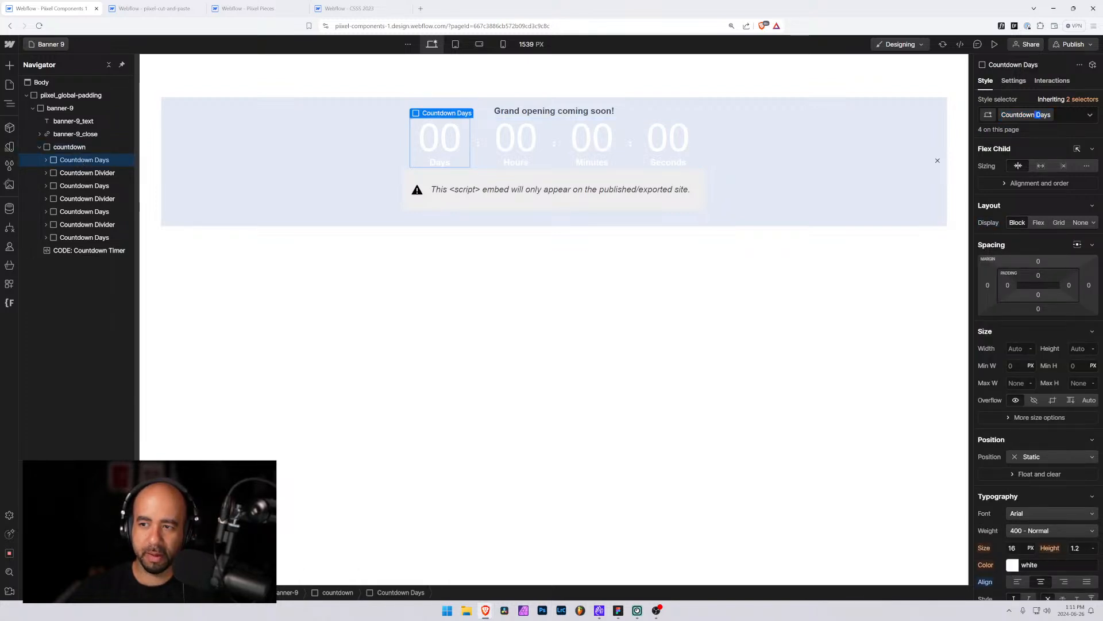
key("Left")
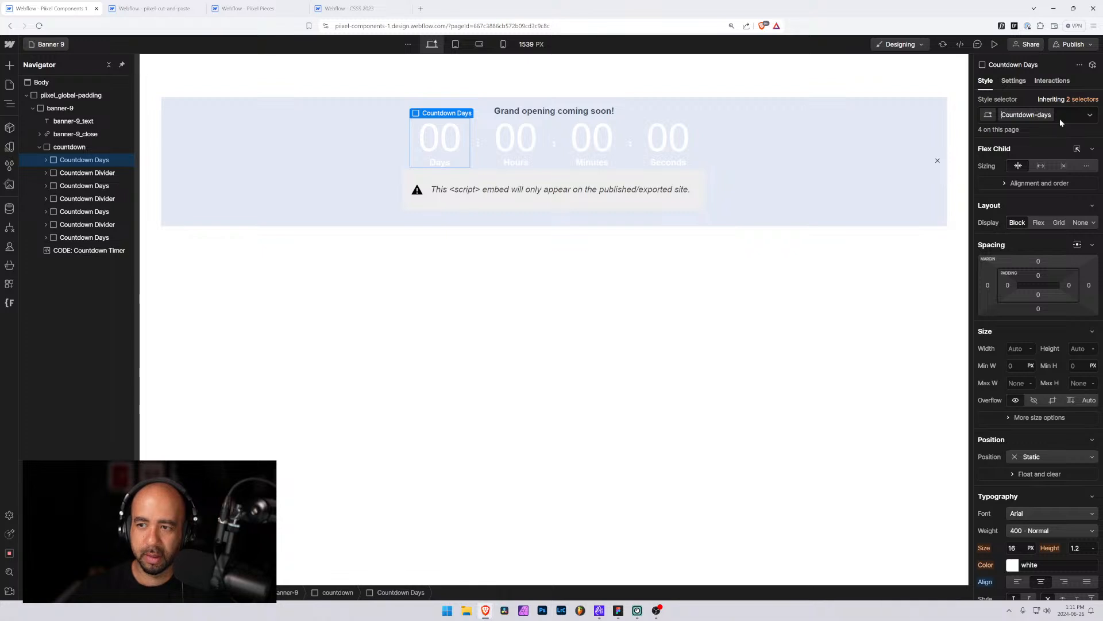
key("Delete")
type("c")
key("Return")
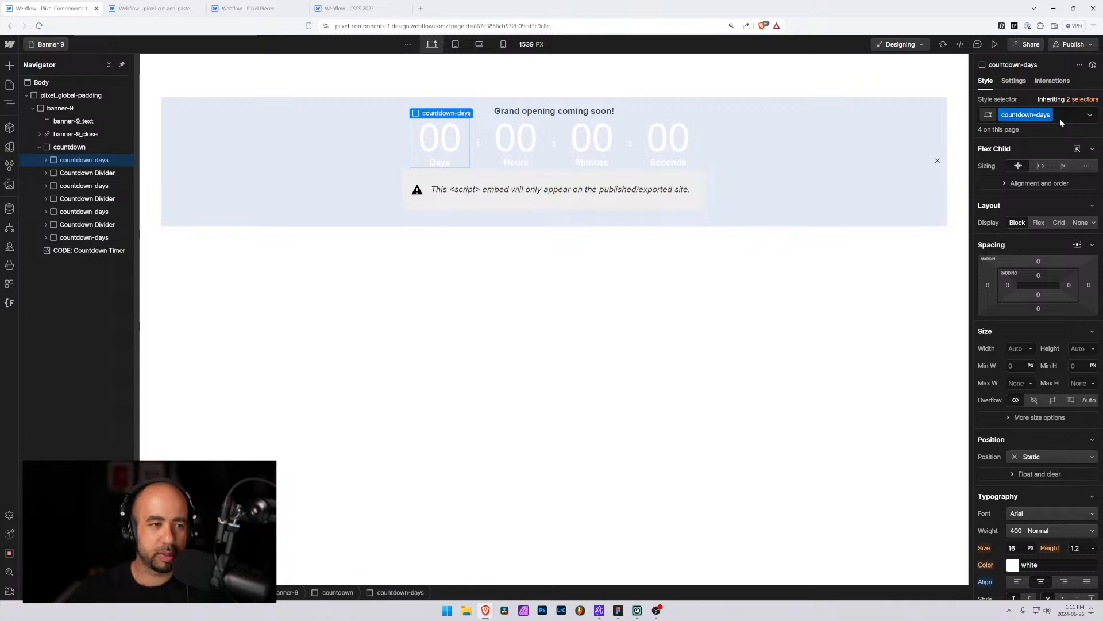
Rename the Countdown Divider class to countdown-divider
left_click(91, 173)
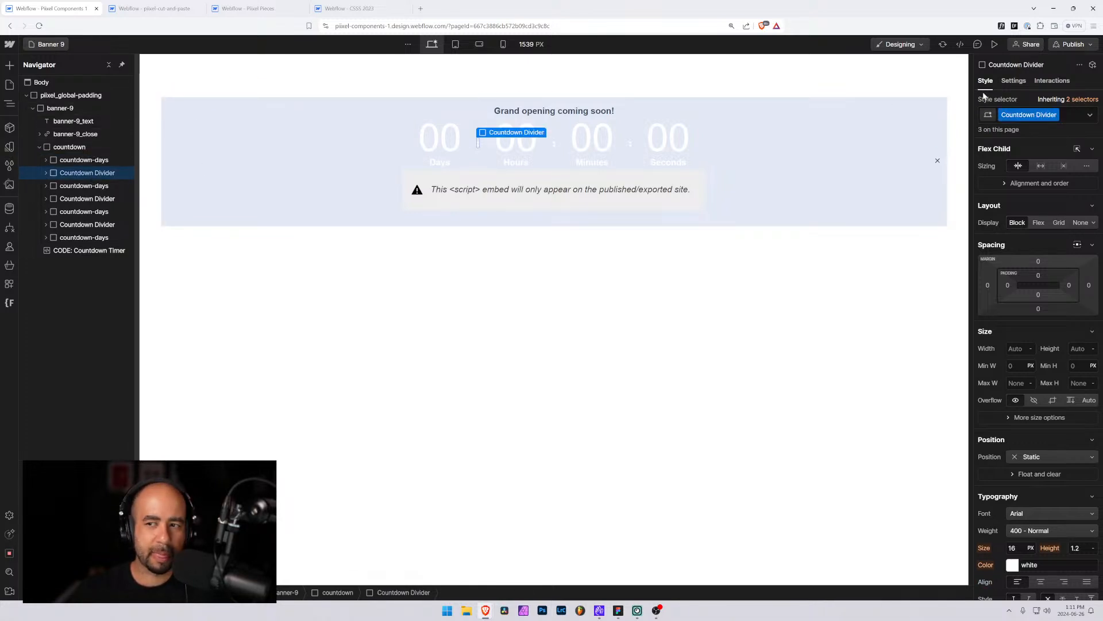
double_click(1055, 119)
type("coutndo")
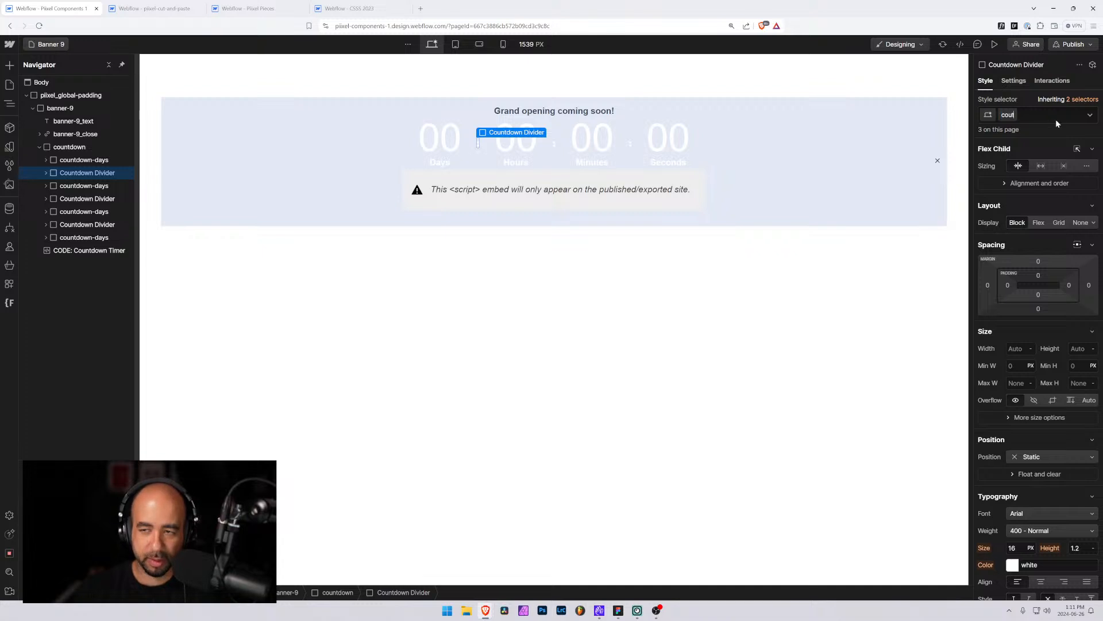
key("BackSpace")
key("BackSpace")
key("BackSpace")
key("BackSpace")
key("BackSpace")
type("untd")
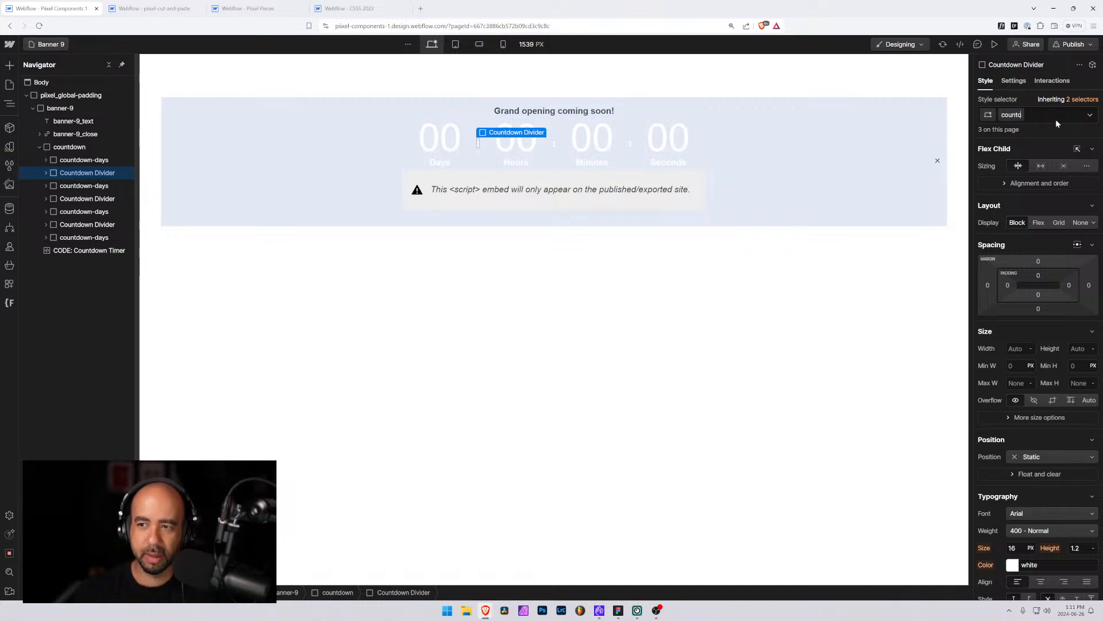
type("own-")
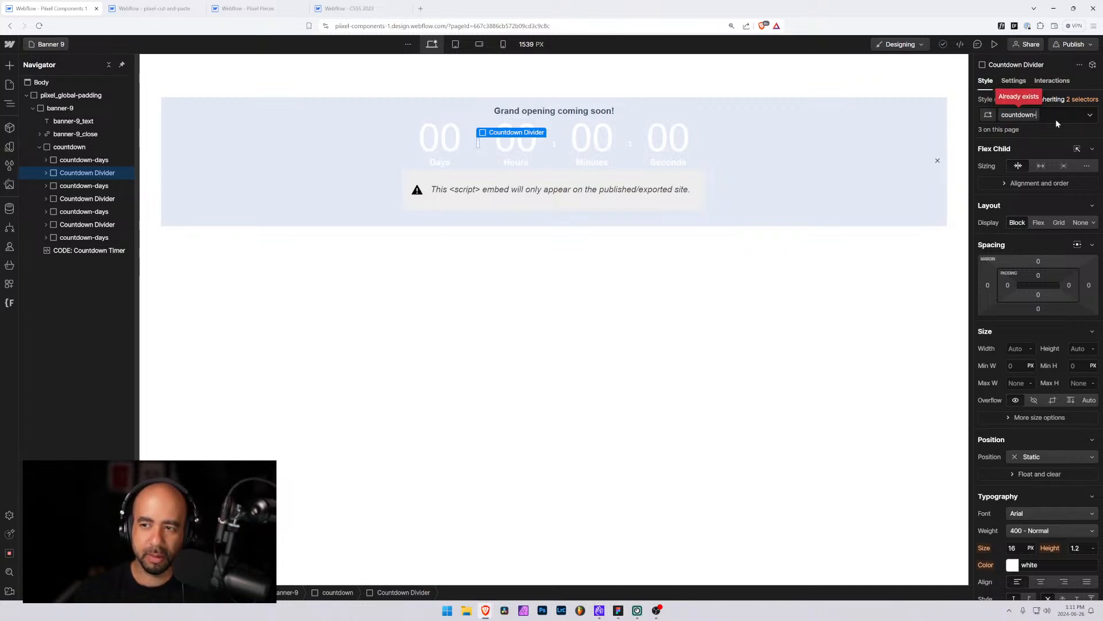
type("divider")
key("Return")
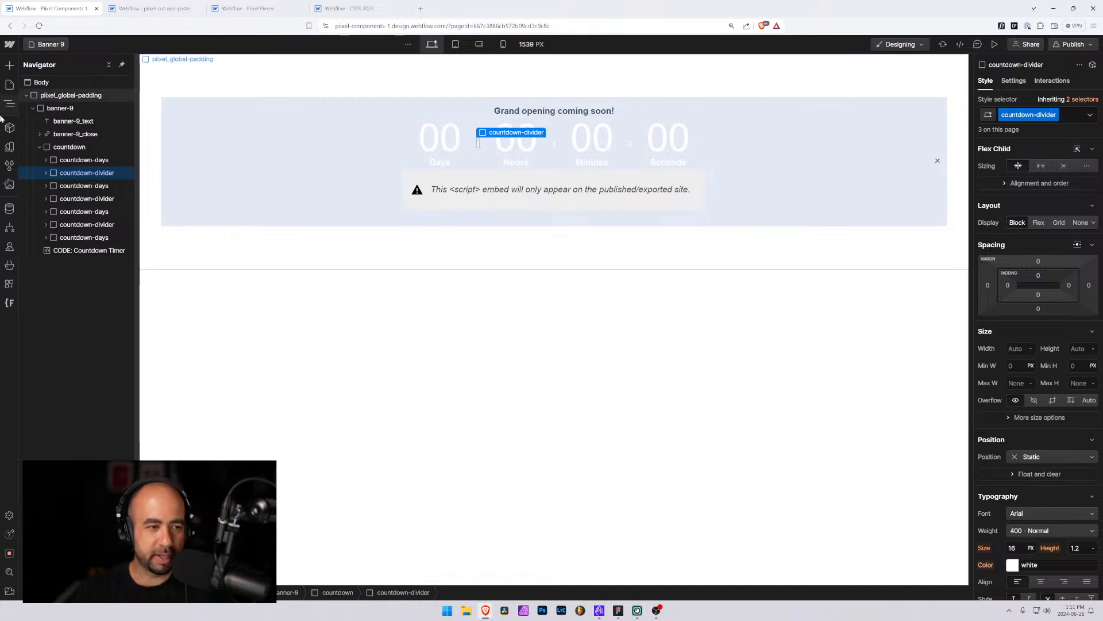
Expand the countdown's days and divider items in the navigator to inspect their child elements
left_click(45, 237)
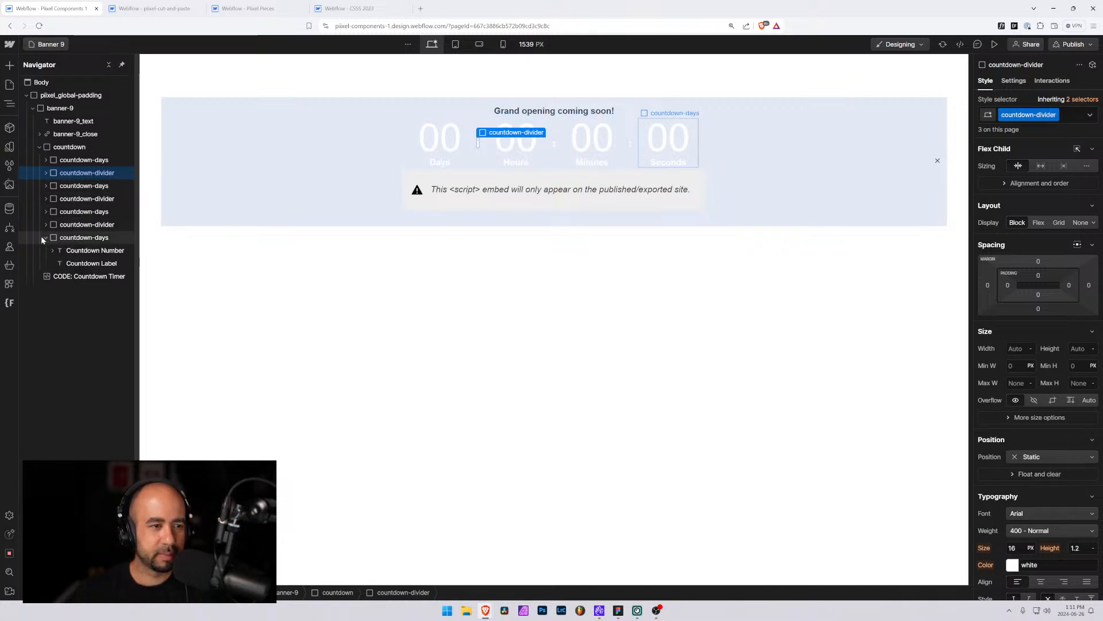
left_click(44, 174)
left_click(56, 190)
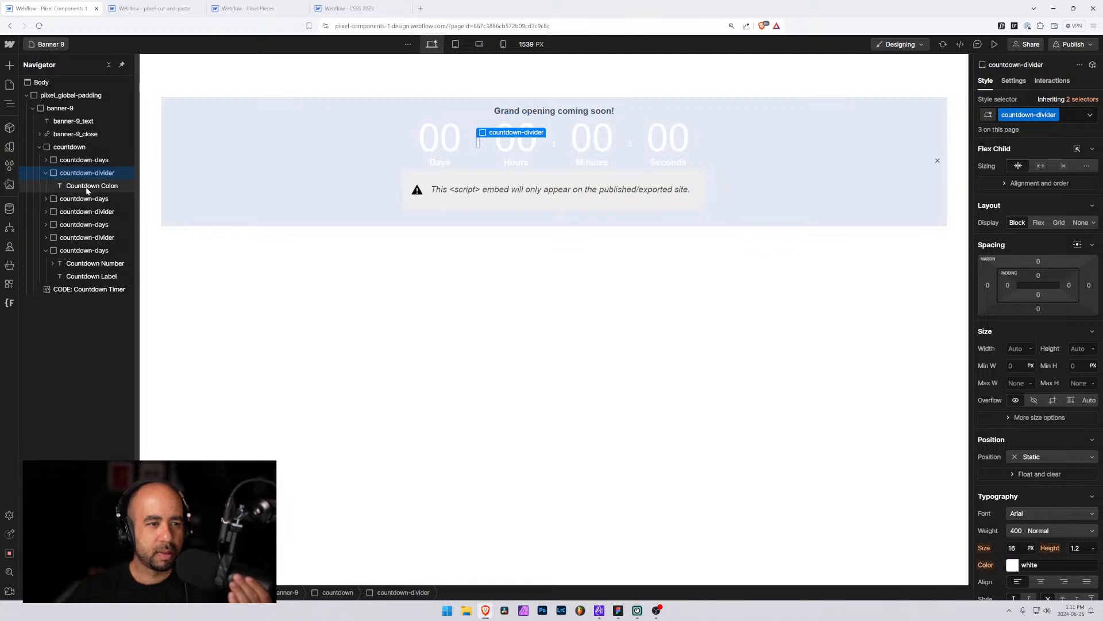
left_click(46, 160)
left_click(47, 163)
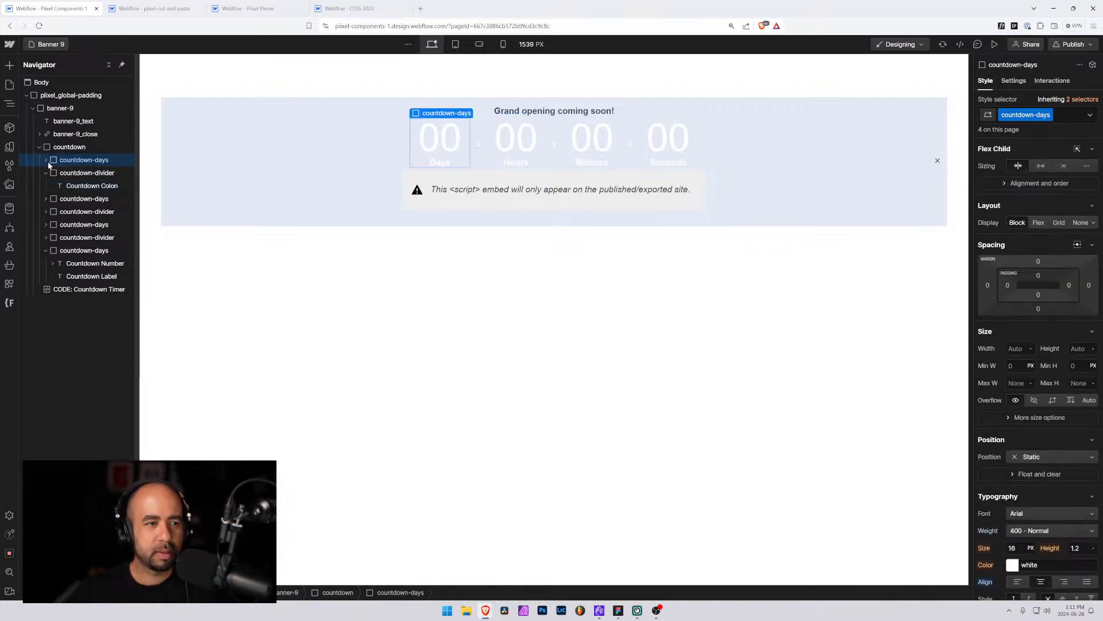
Inspect the days number, label and colon elements in the navigator, and compare them with the Figma countdown design
left_click(88, 175)
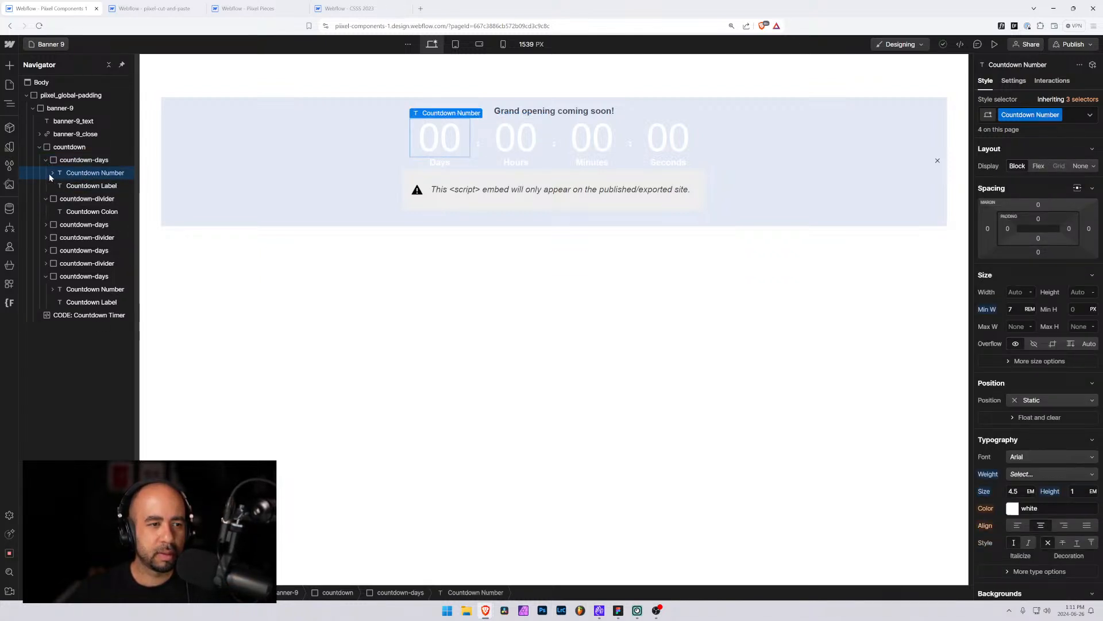
left_click(52, 174)
left_click(77, 184)
left_click(87, 176)
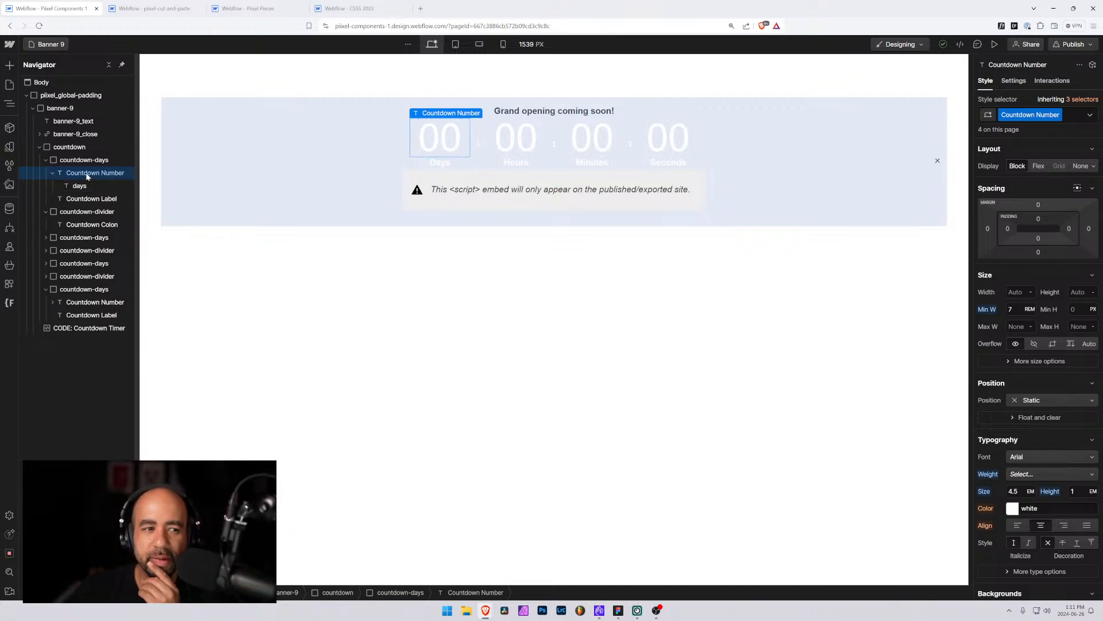
left_click(85, 187)
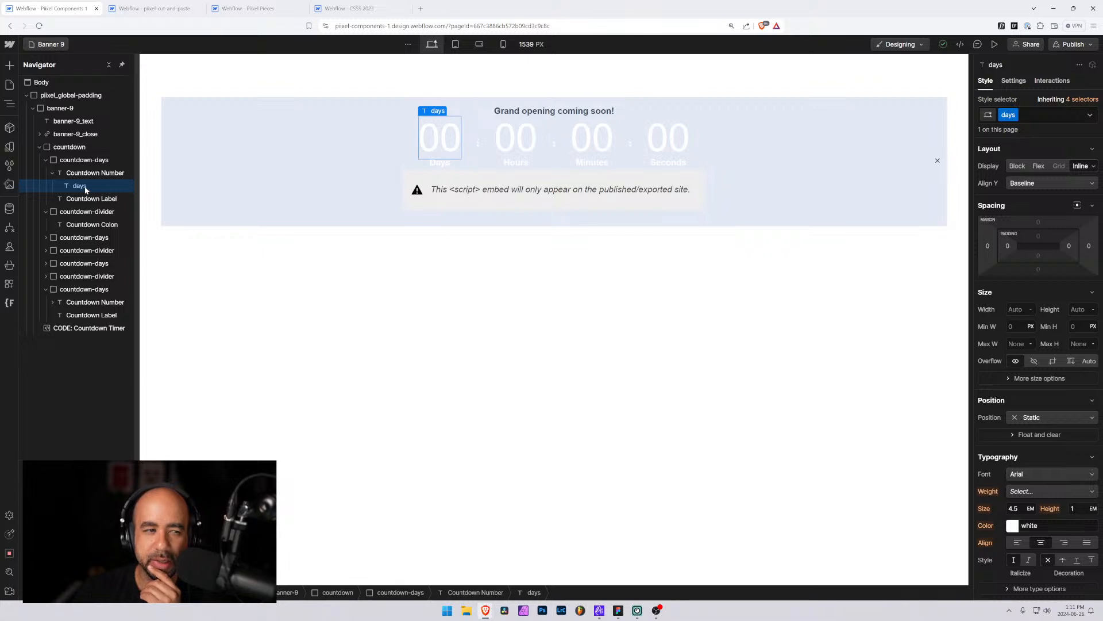
left_click(73, 226)
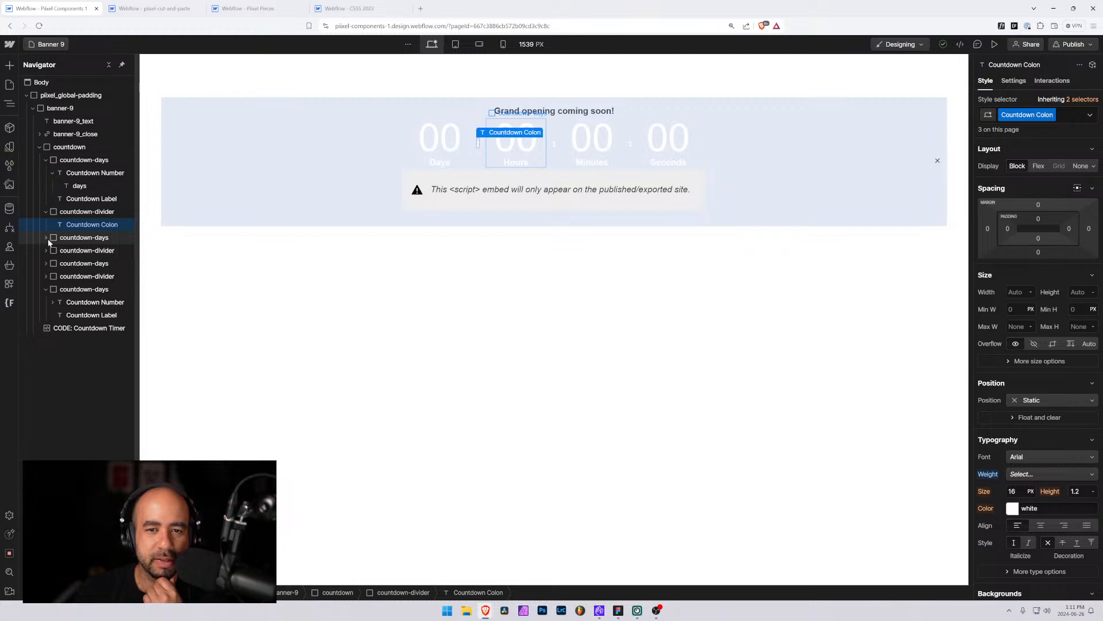
left_click(46, 238)
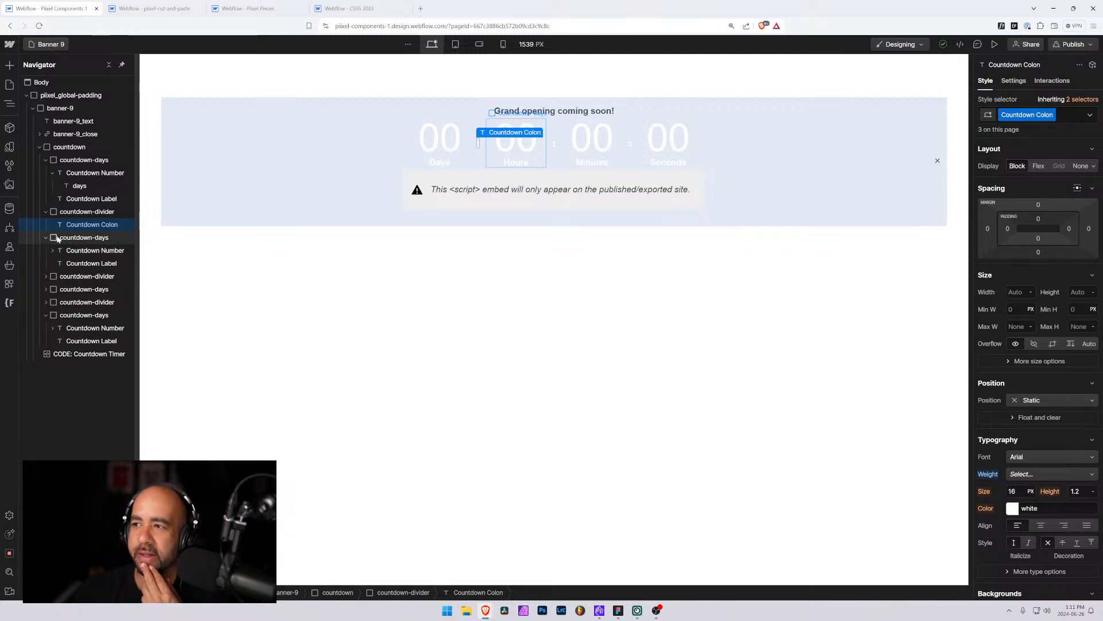
key("alt+Tab")
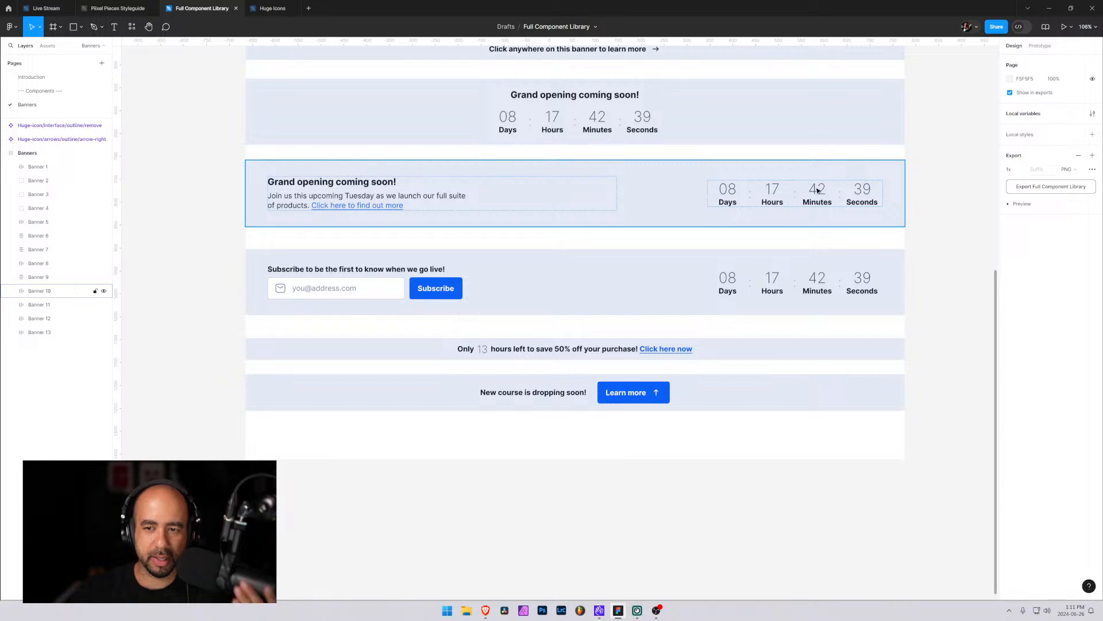
key("alt+Tab")
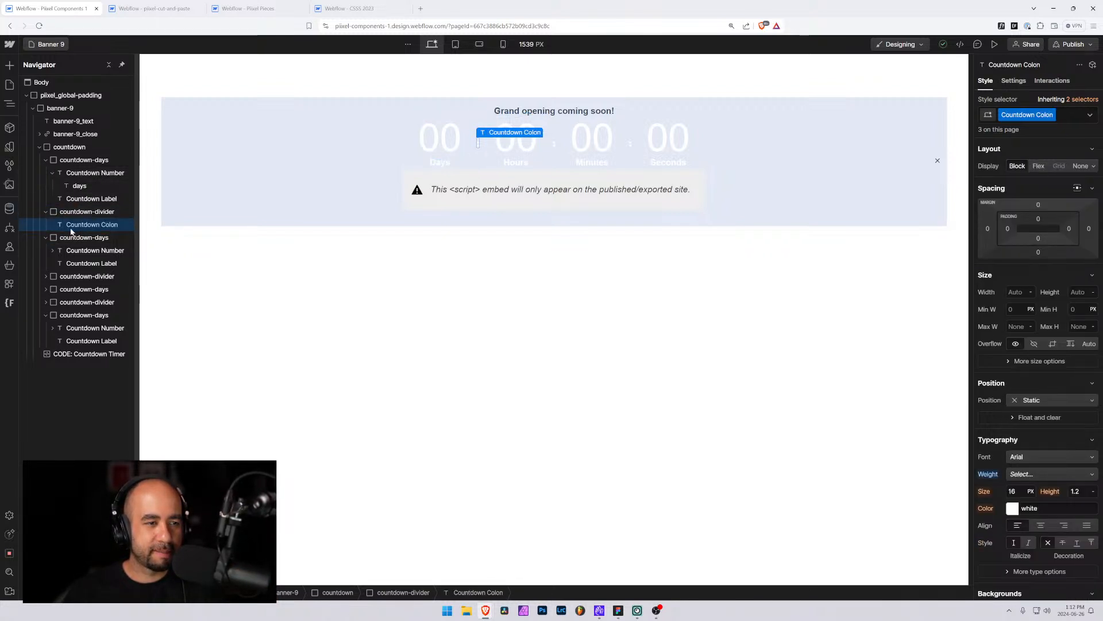
Rename the Countdown Number class to countdown-number
left_click(91, 173)
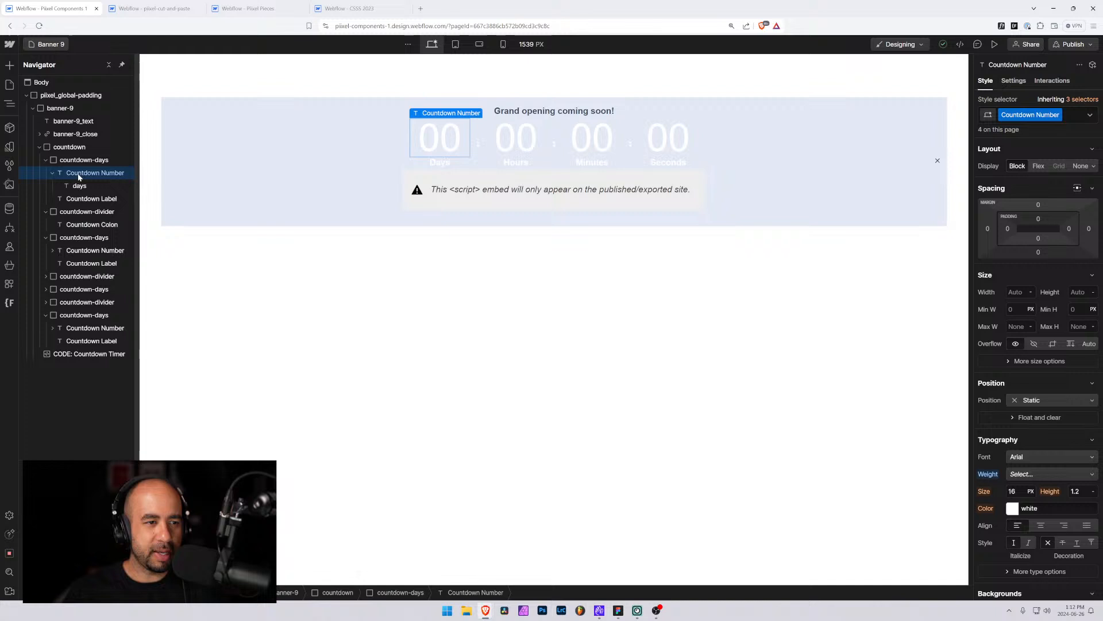
left_click(1057, 114)
left_click(1032, 126)
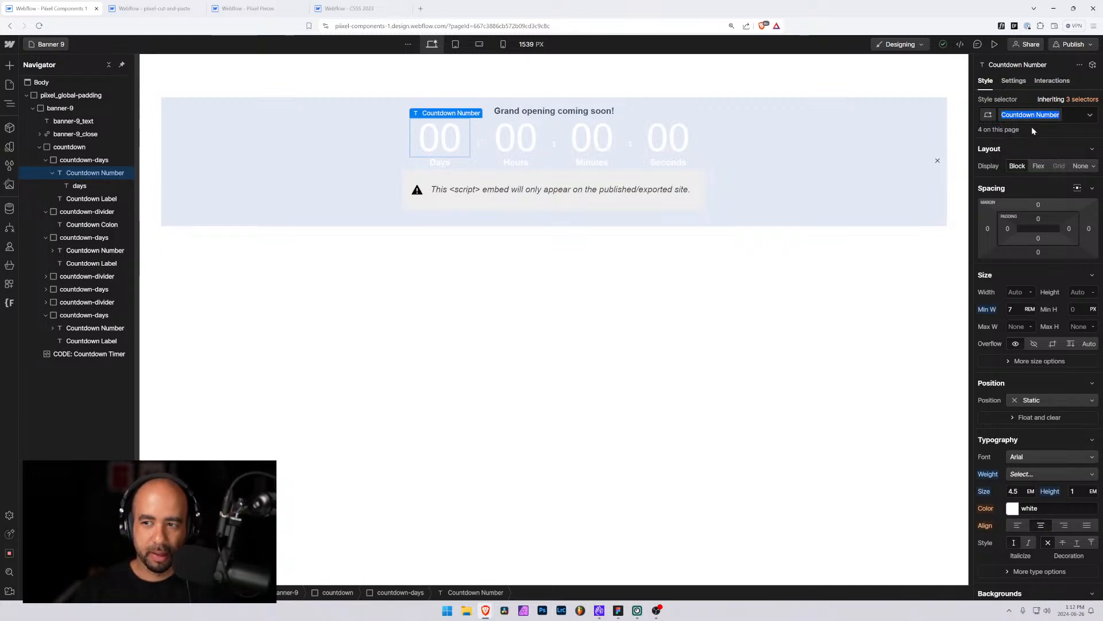
type("countdown-n")
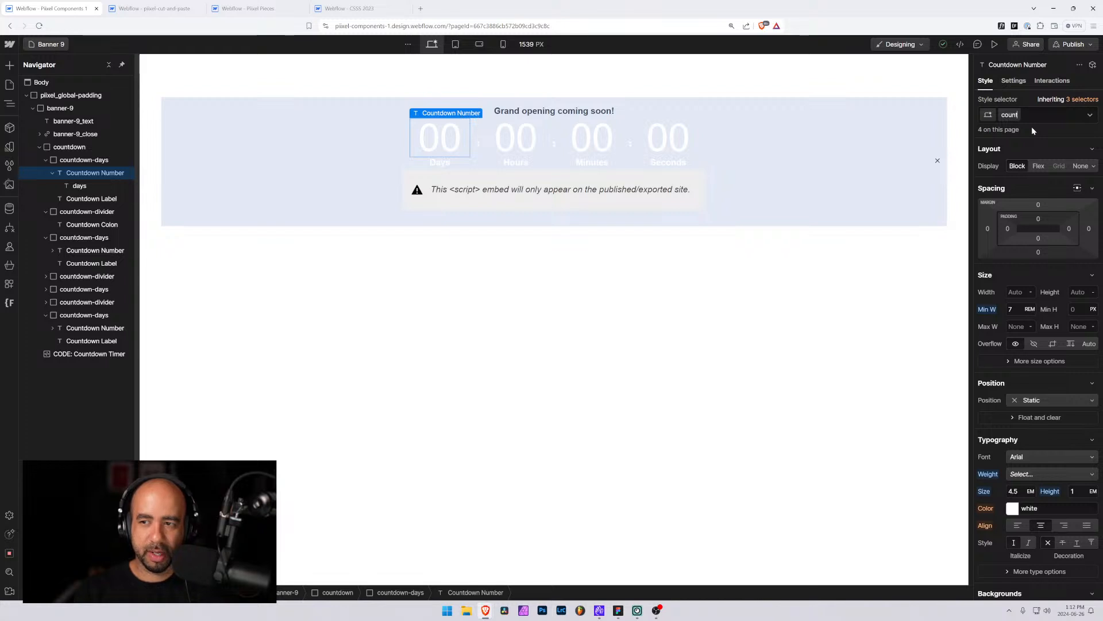
key("Return")
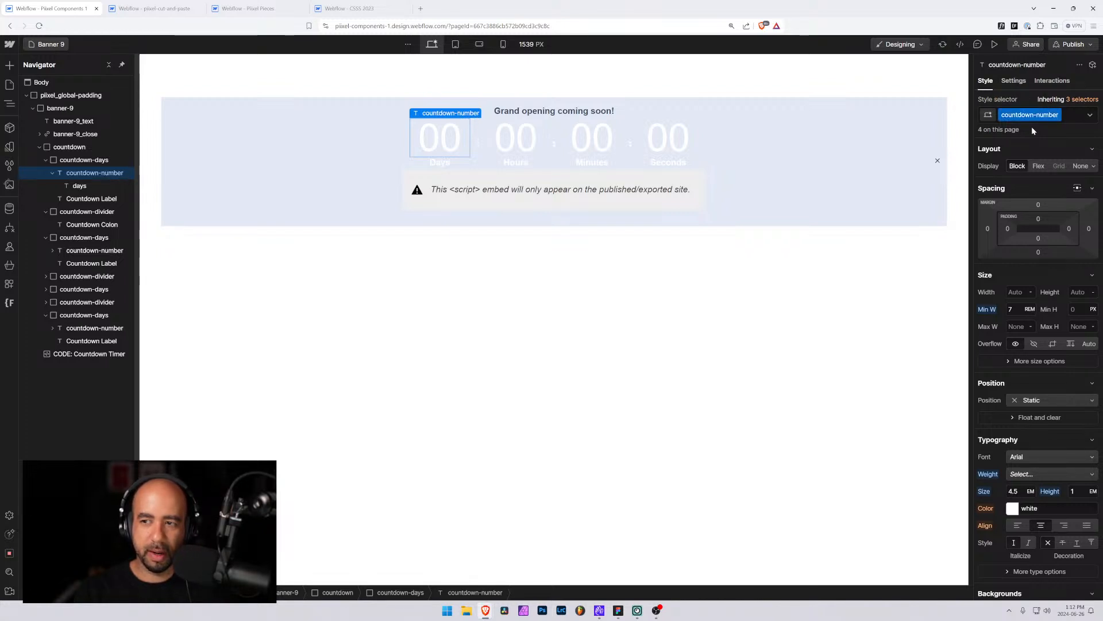
Rename the Countdown Label class to countdown-label
left_click(92, 187)
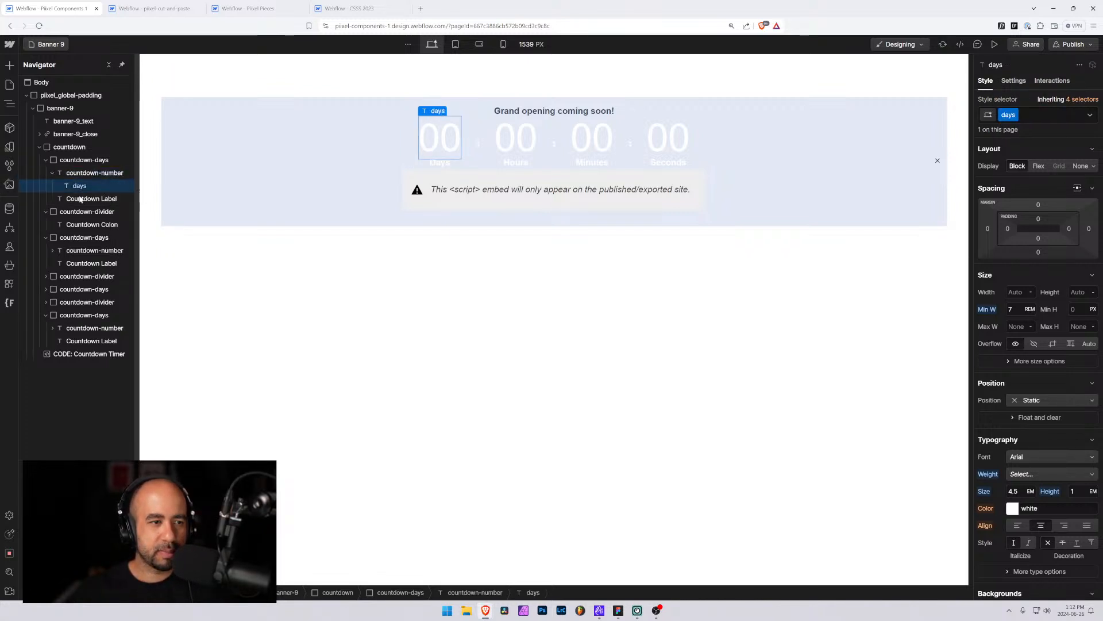
left_click(81, 200)
double_click(1026, 115)
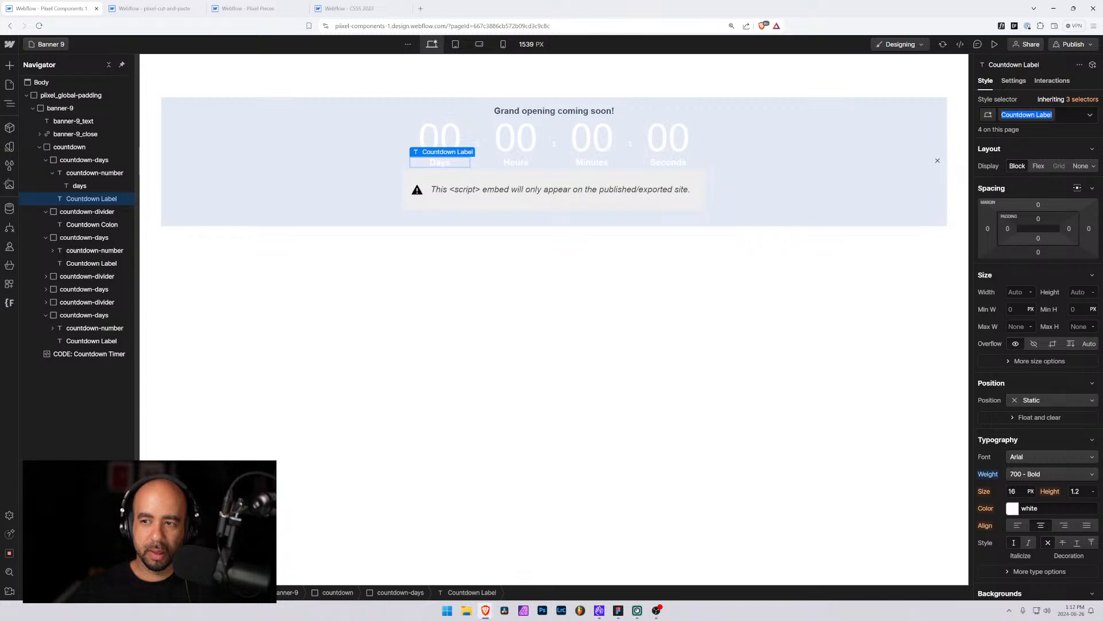
type("countdown-la")
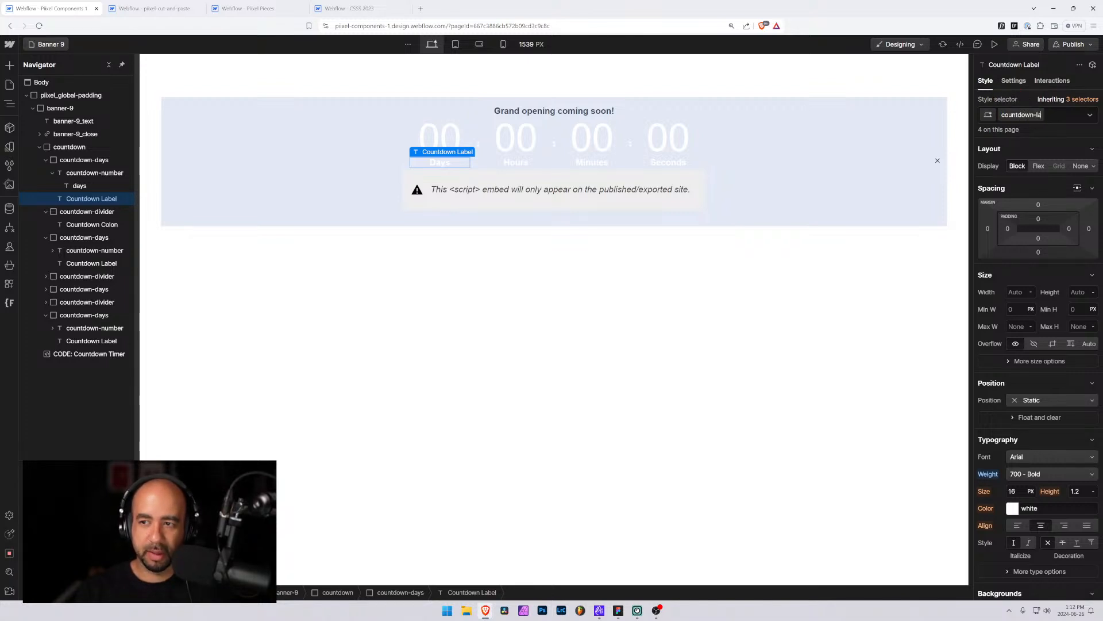
key("Return")
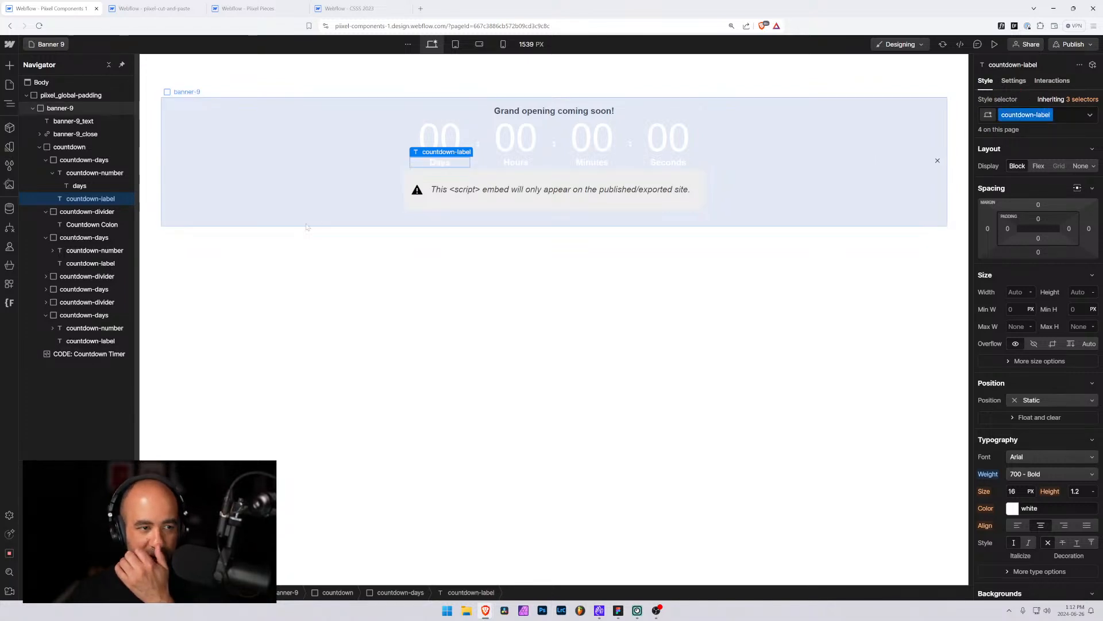
Rename the Countdown Colon class to countdown-colon
left_click(80, 160)
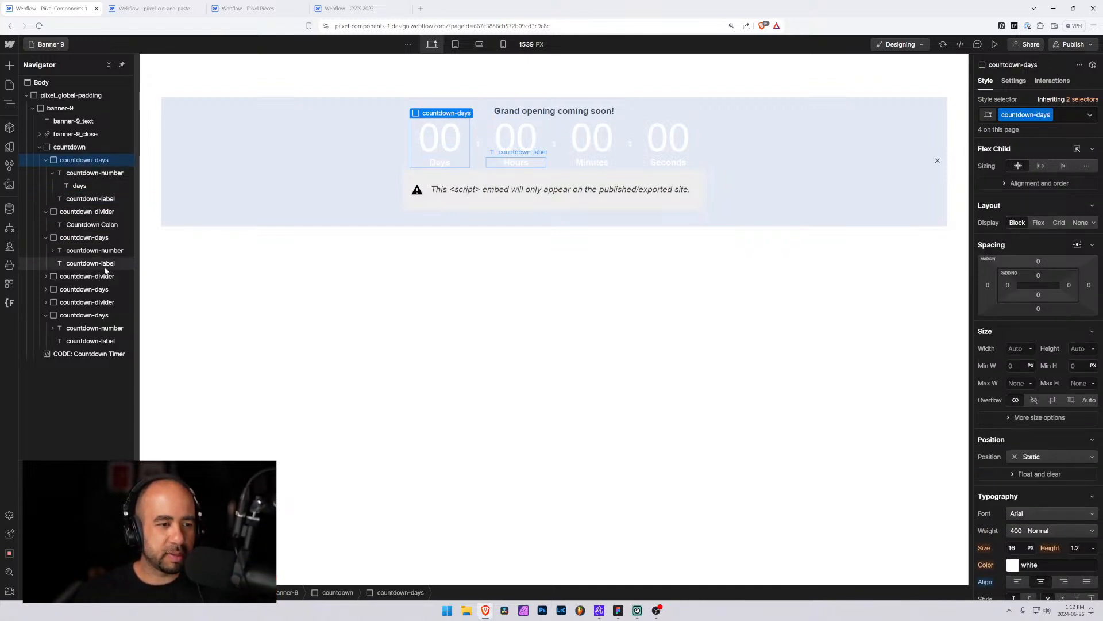
left_click(106, 226)
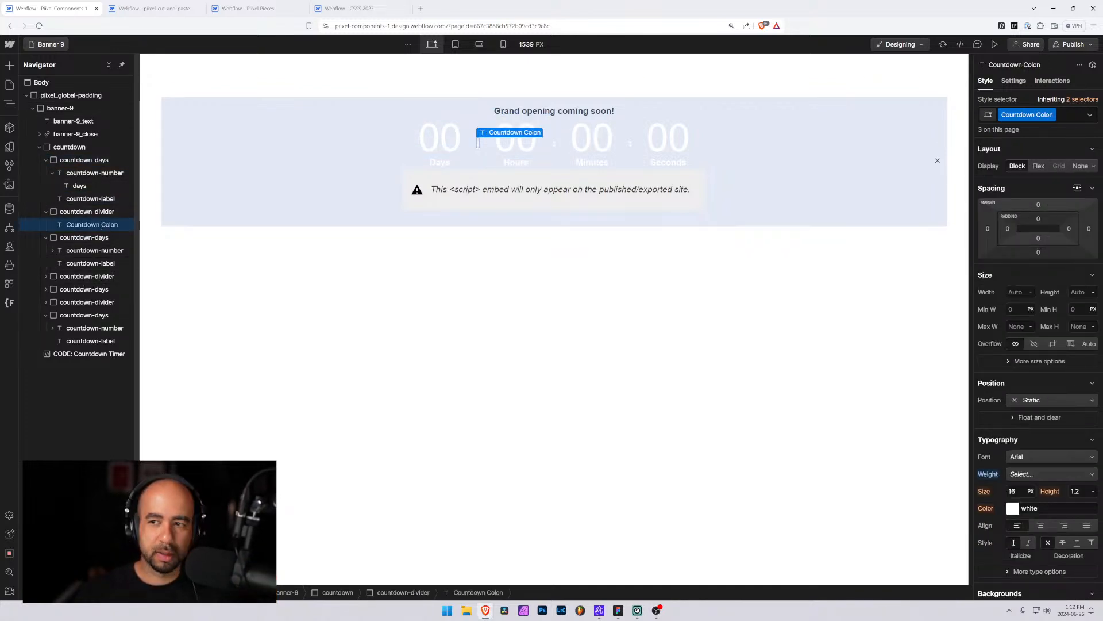
left_click(1053, 115)
left_click(1031, 129)
type("co")
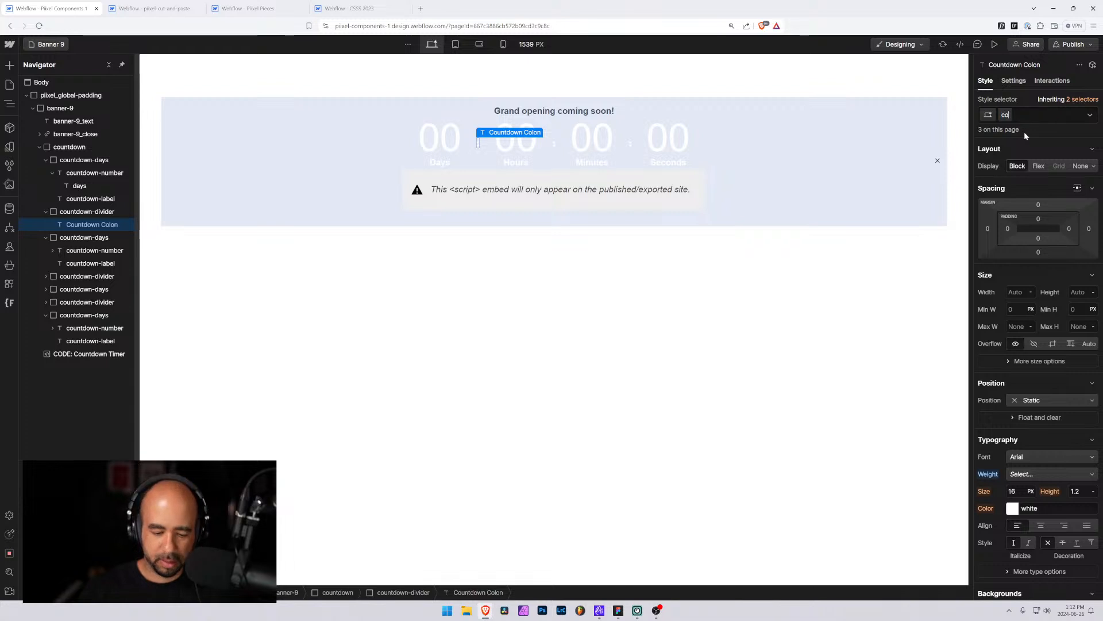
type("untdown-")
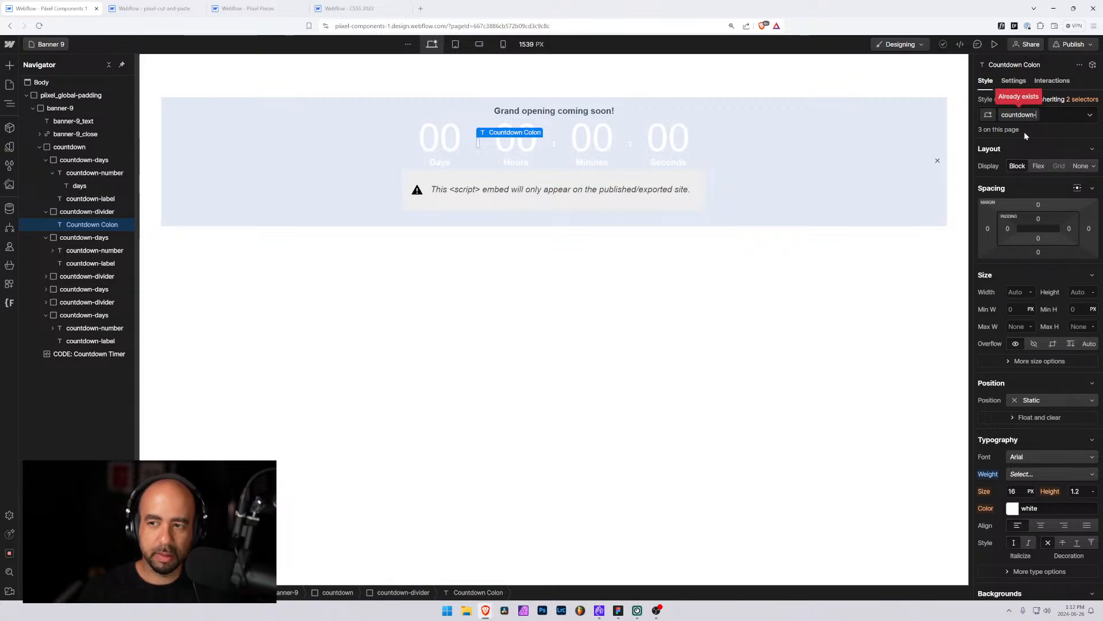
type("colon")
key("Return")
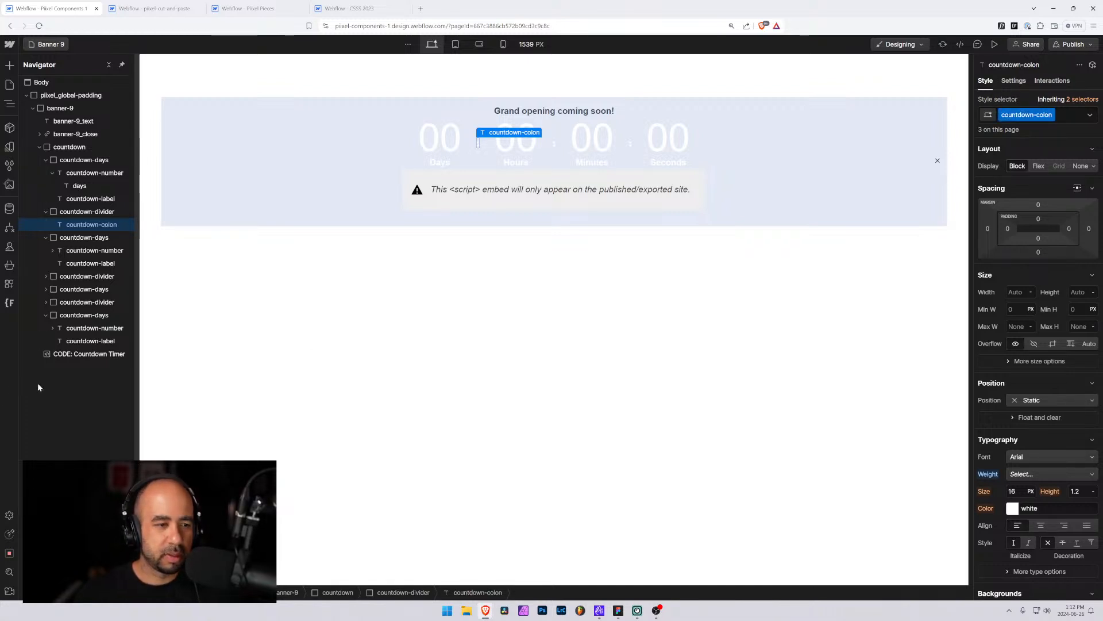
Copy the countdown-clock ID from the Countdown Timer embed script and set it as the countdown element's ID
left_click(104, 354)
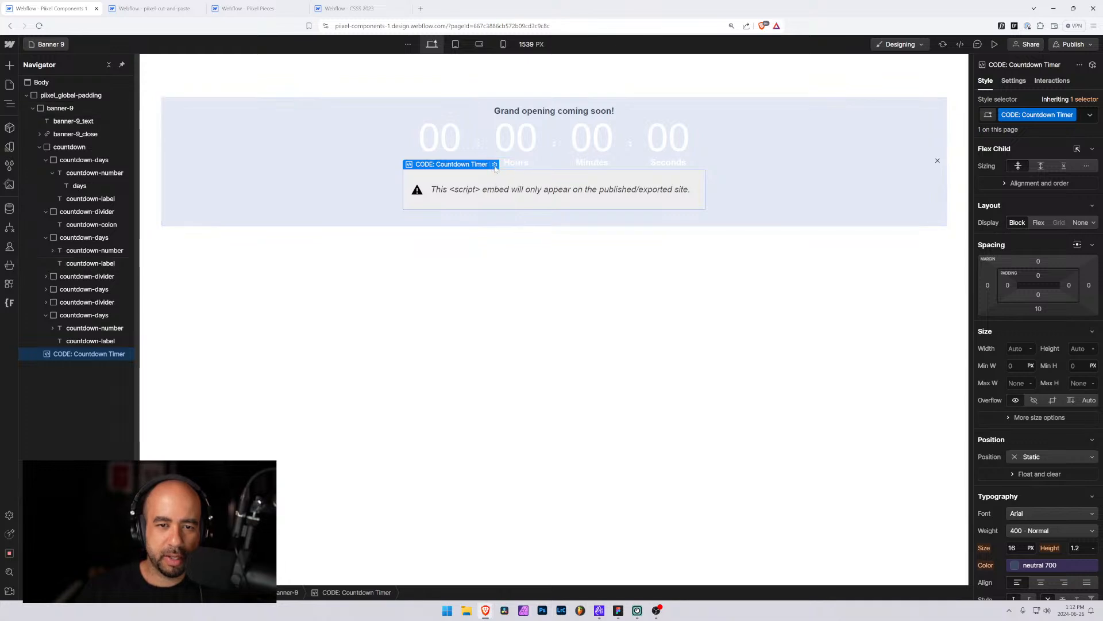
double_click(501, 187)
scroll(552, 316, "up", 2)
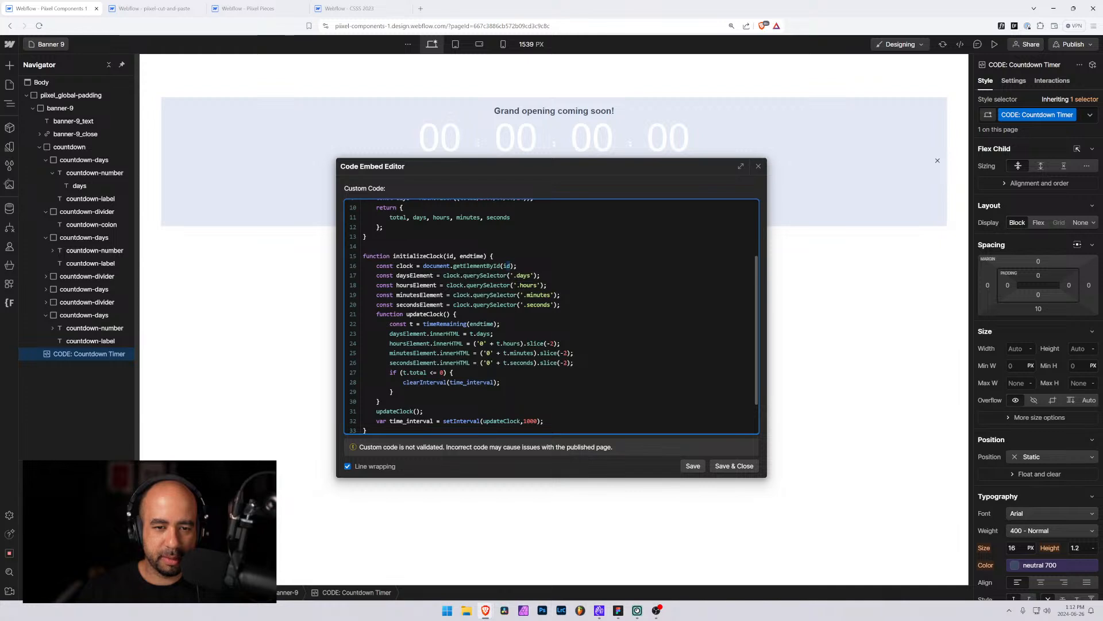
scroll(552, 316, "down", 2)
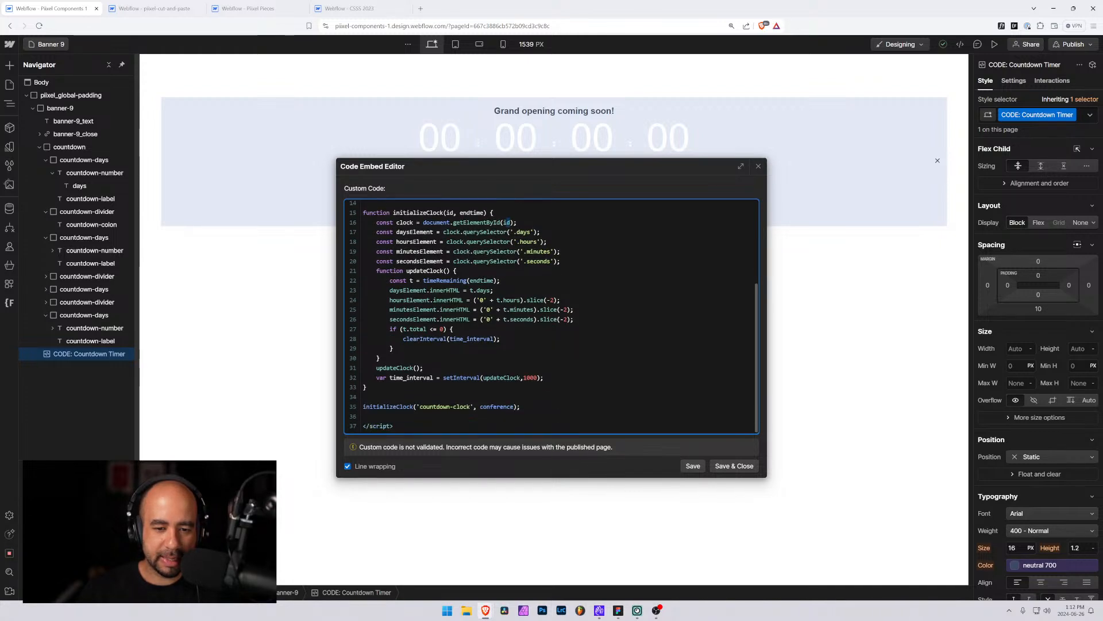
left_click_drag(513, 407, 420, 407)
key("ctrl+c")
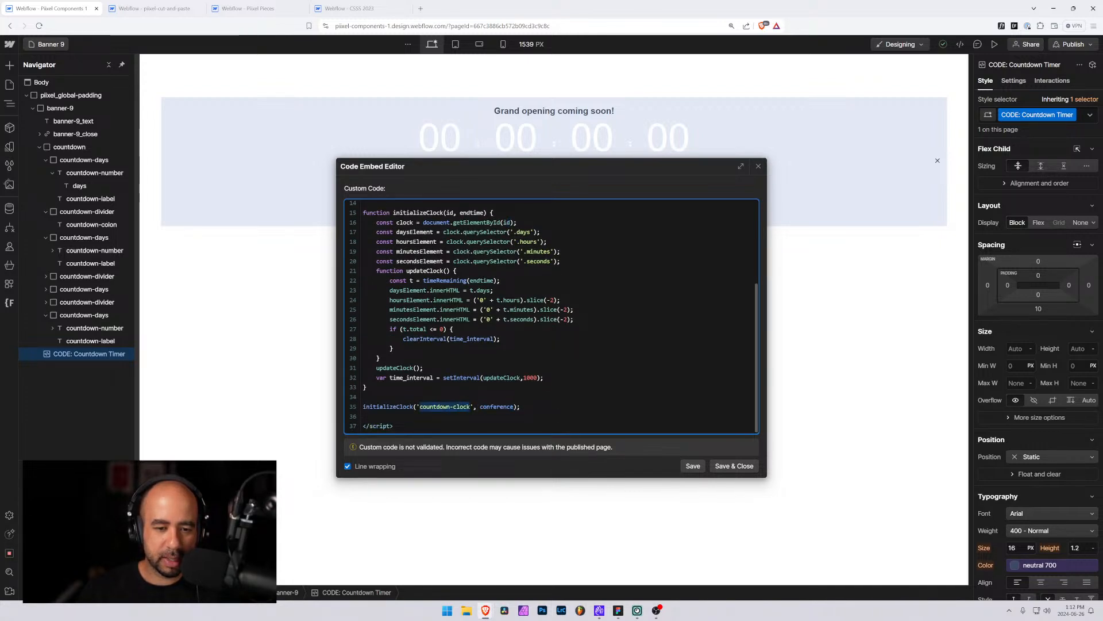
left_click(70, 148)
left_click(71, 147)
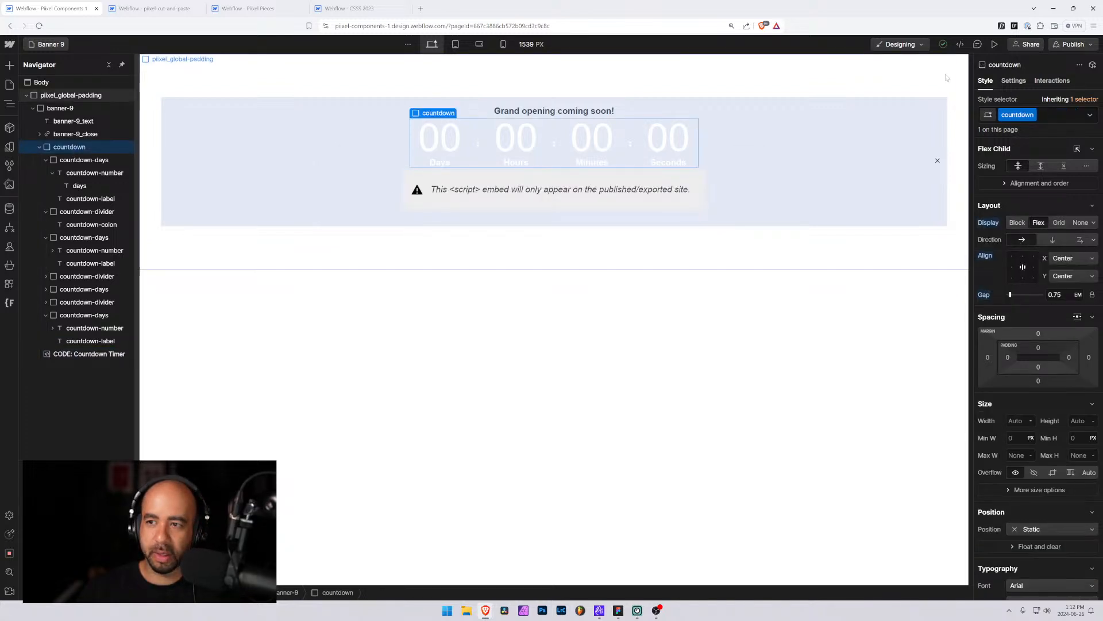
left_click(1013, 81)
left_click(1052, 102)
key("ctrl+v")
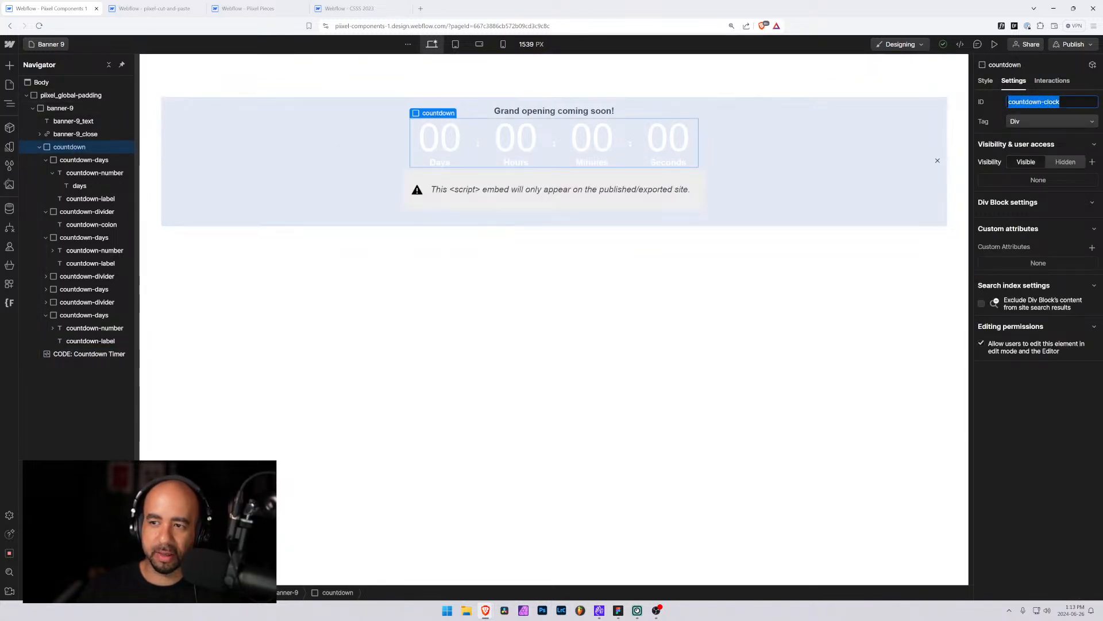
Review the Countdown Timer embed script in the code editor
left_click(466, 172)
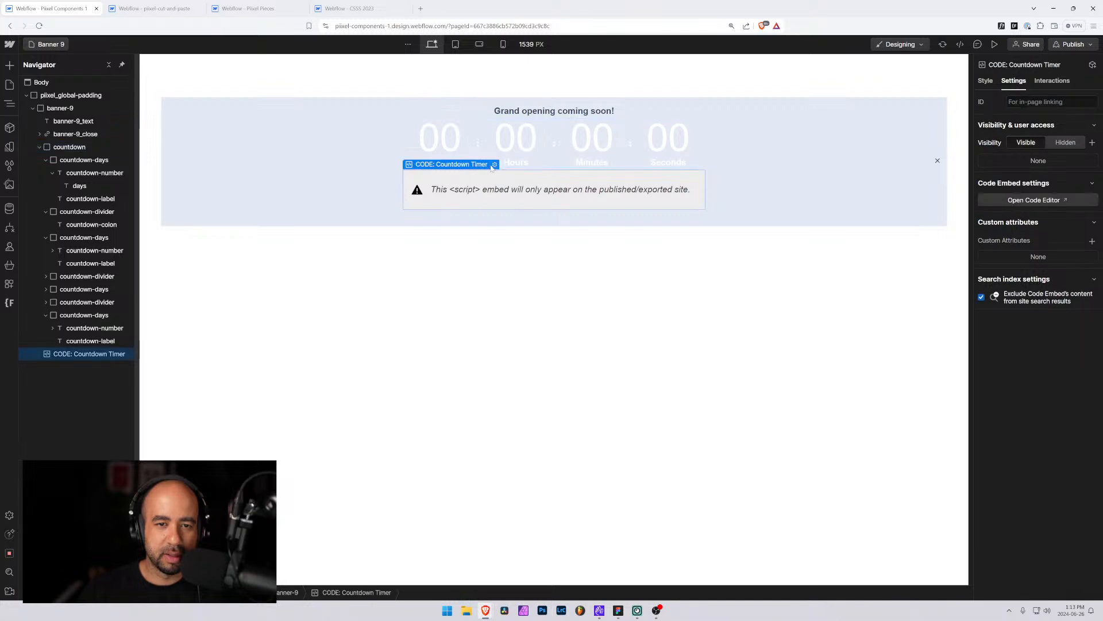
left_click(494, 165)
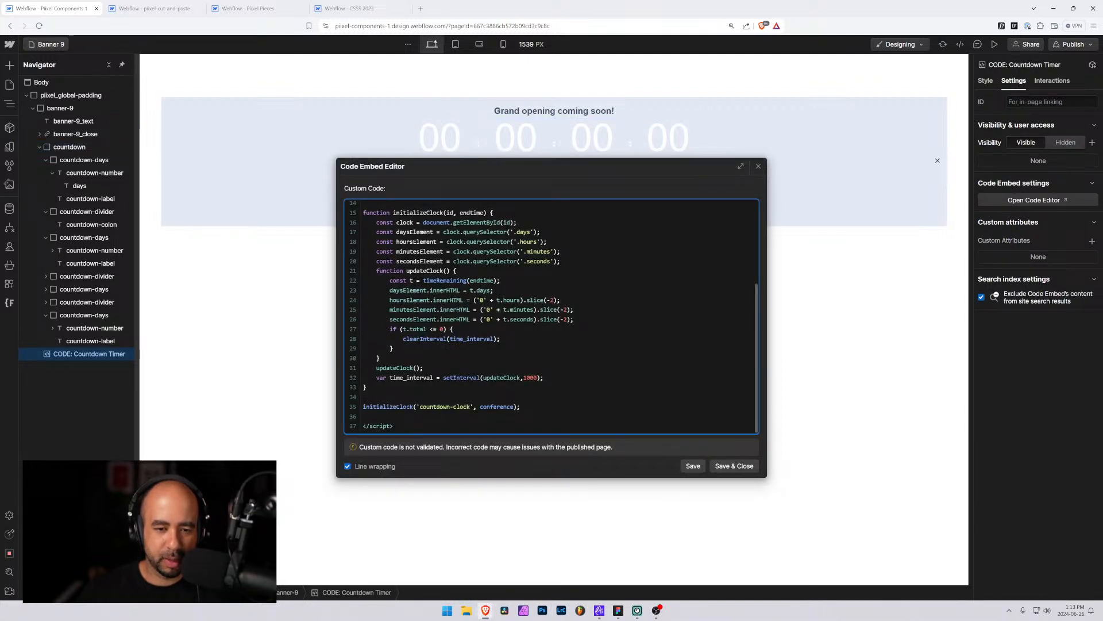
scroll(552, 316, "up", 3)
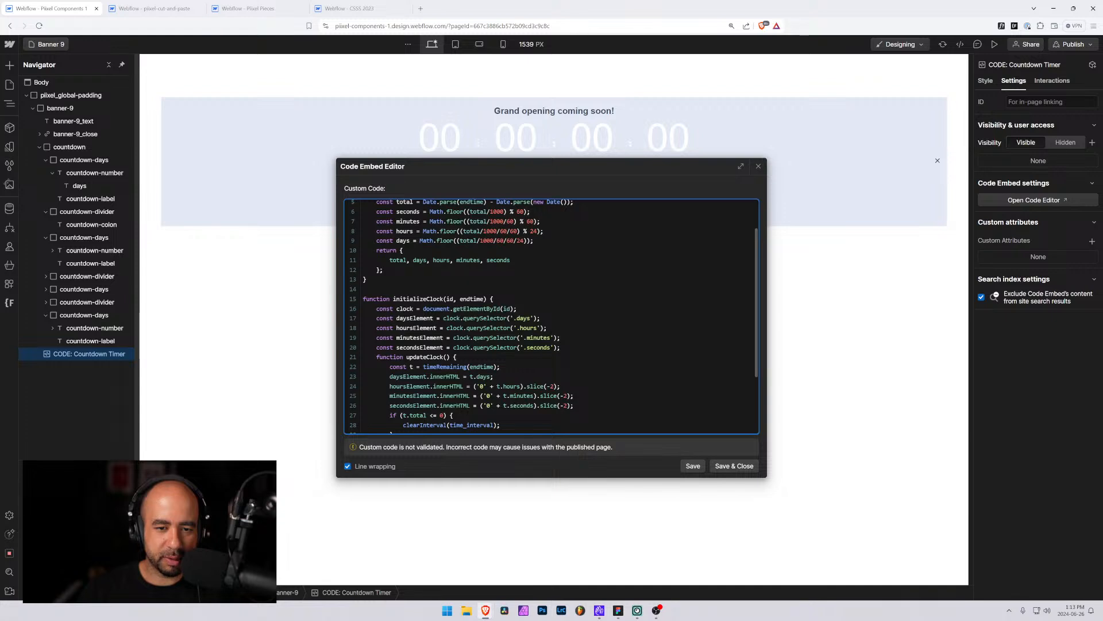
scroll(552, 316, "up", 2)
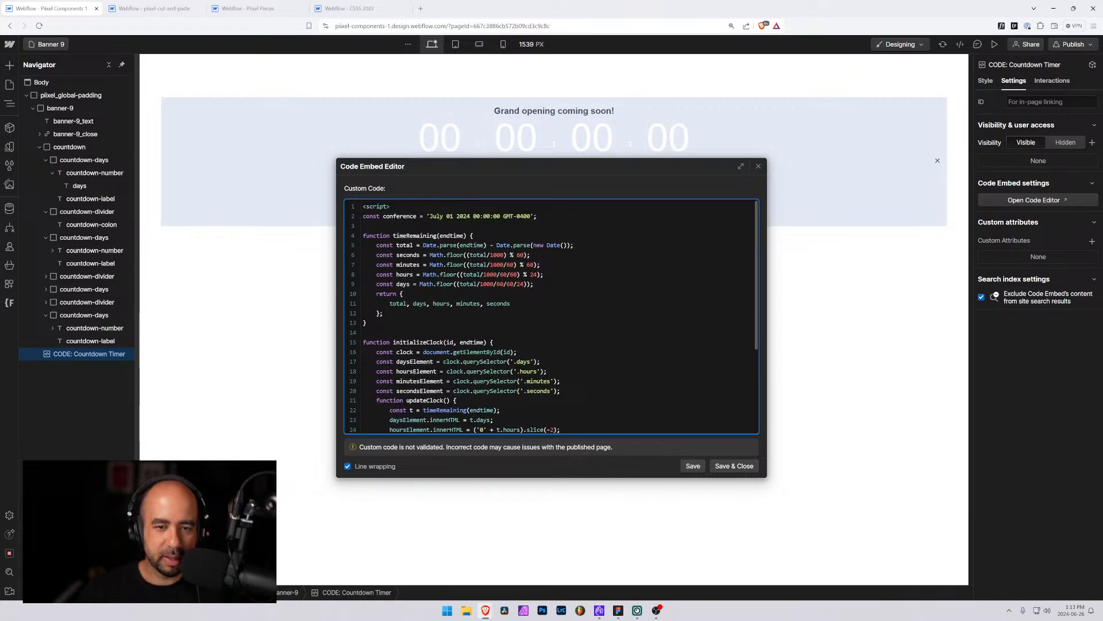
key("ctrl+End")
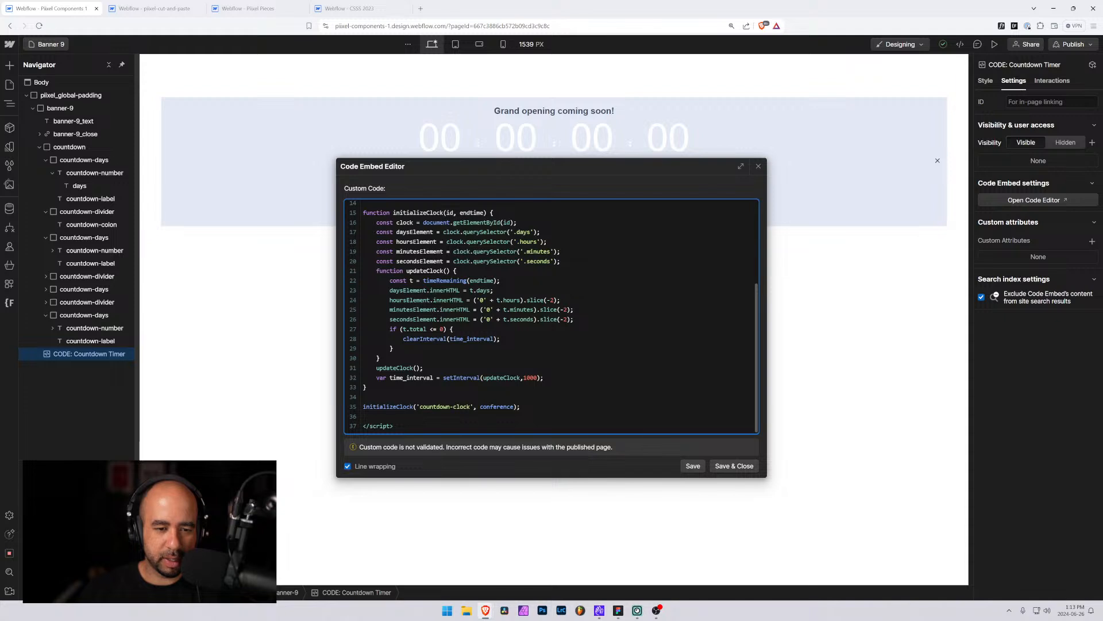
key("ctrl+Home")
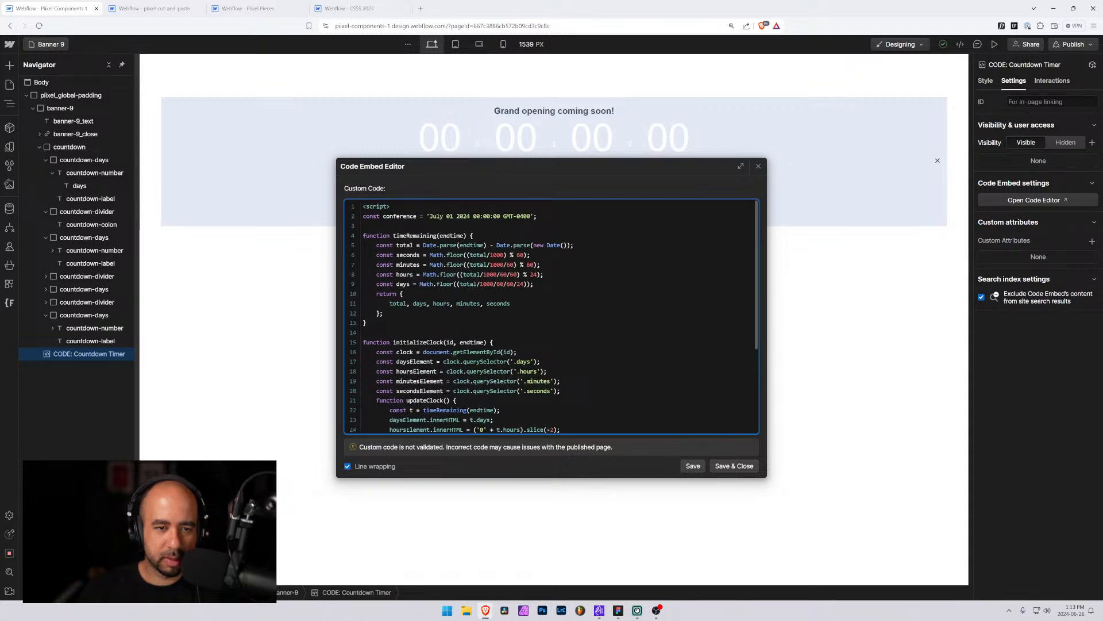
key("ctrl+End")
left_click(757, 167)
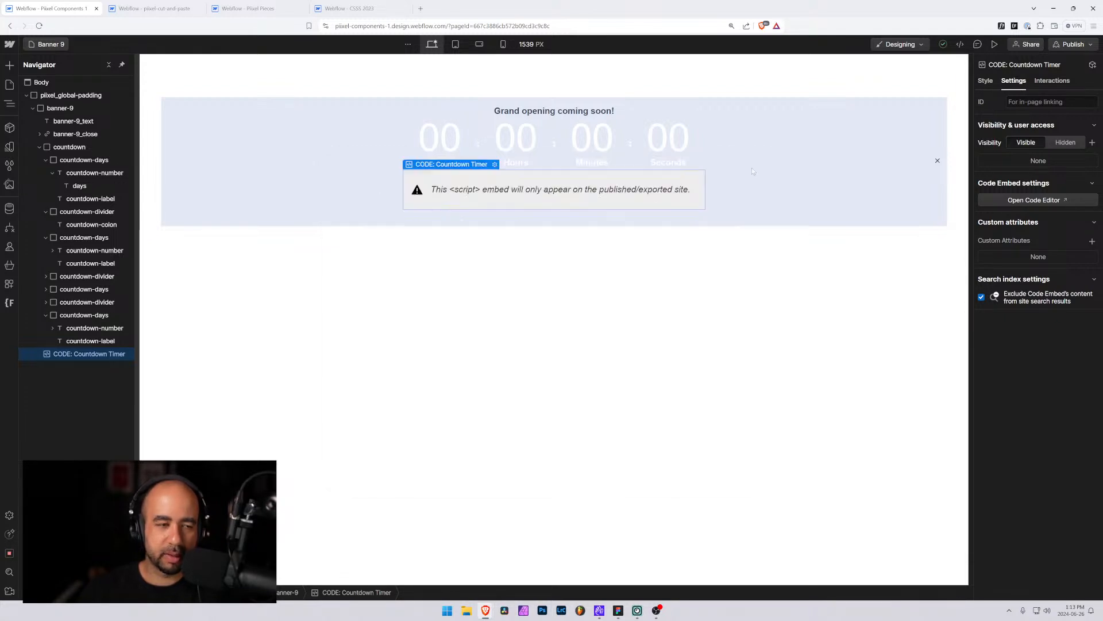
Set the countdown number class's minimum width to 6 rem
left_click(91, 160)
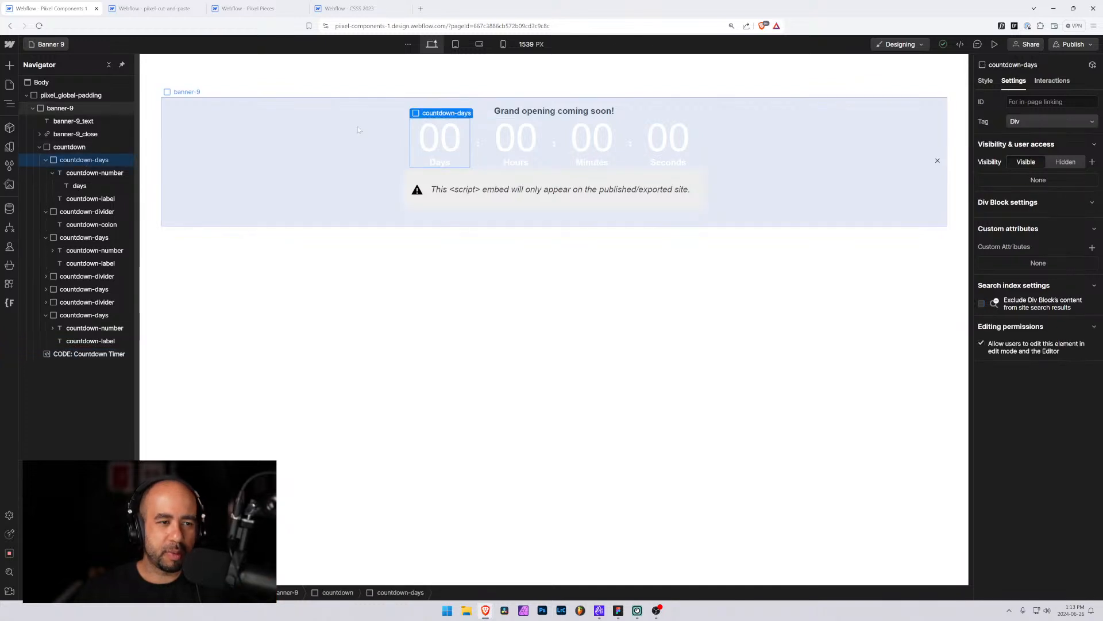
left_click(985, 80)
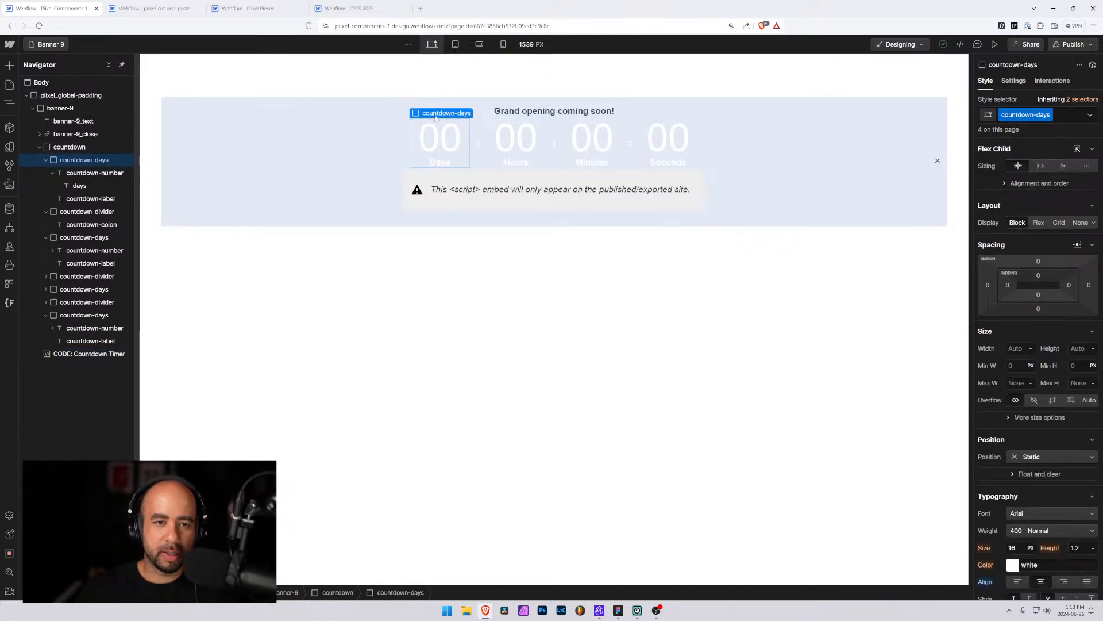
left_click(441, 138)
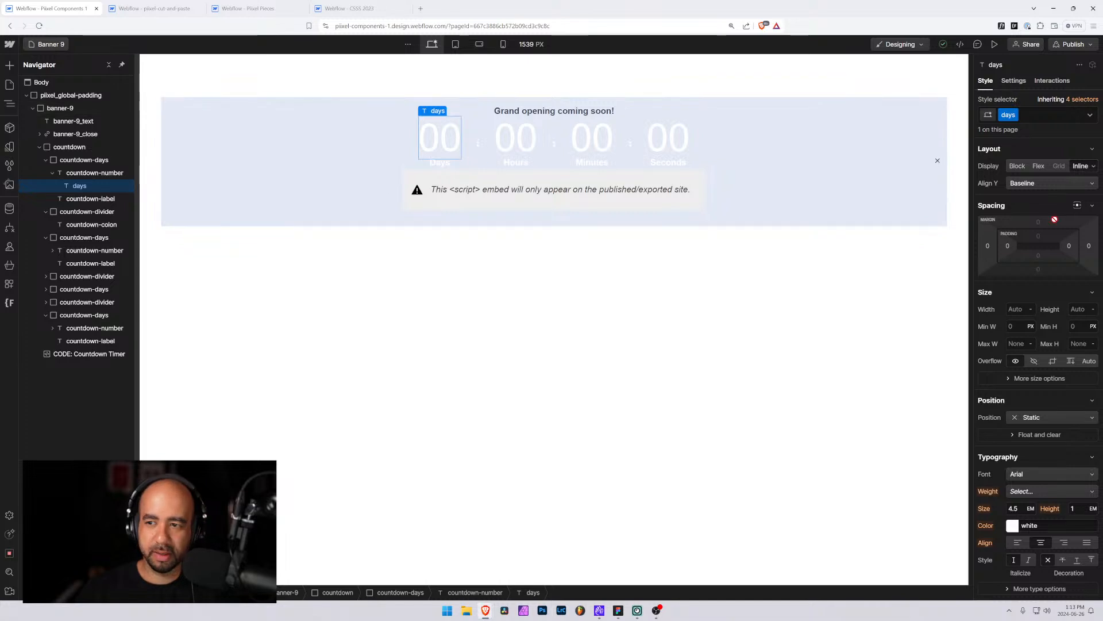
left_click(84, 174)
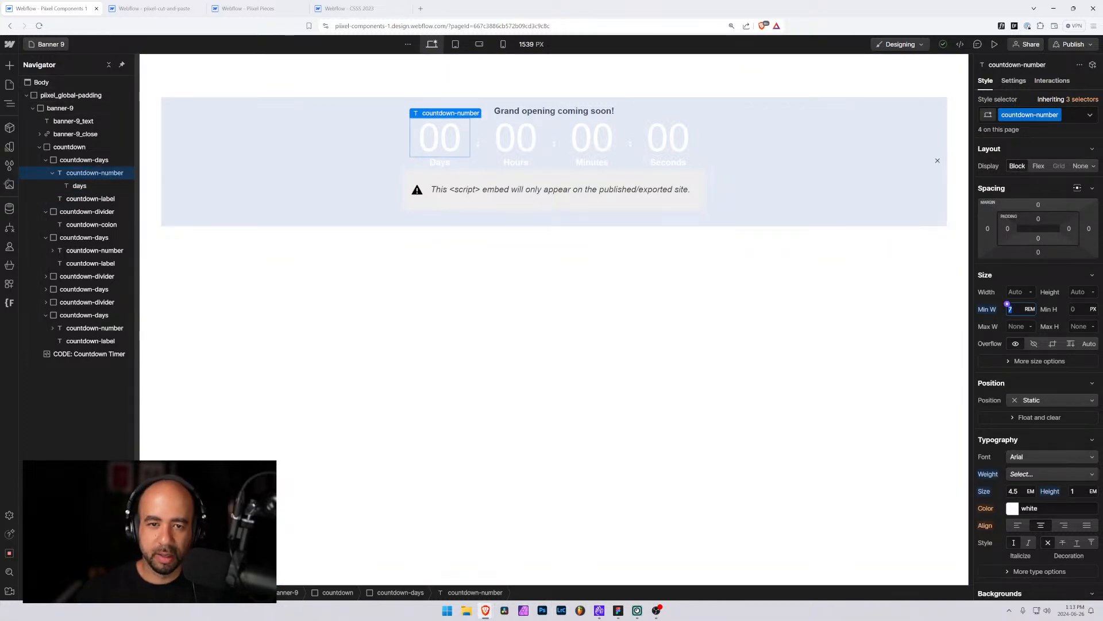
key("Down")
key("Down")
key("Up")
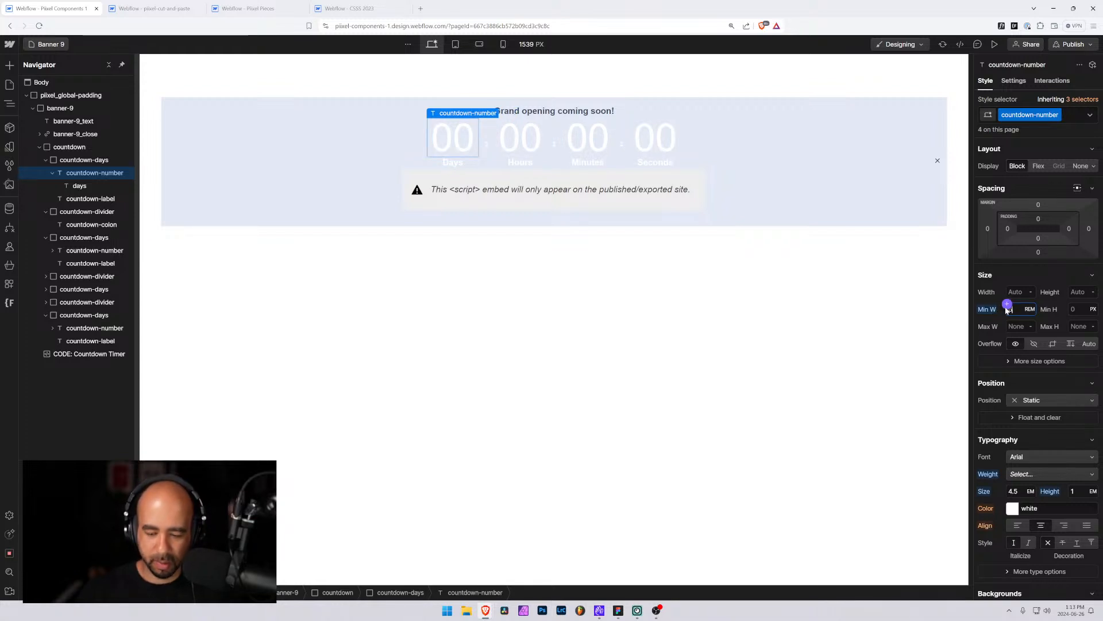
key("Up")
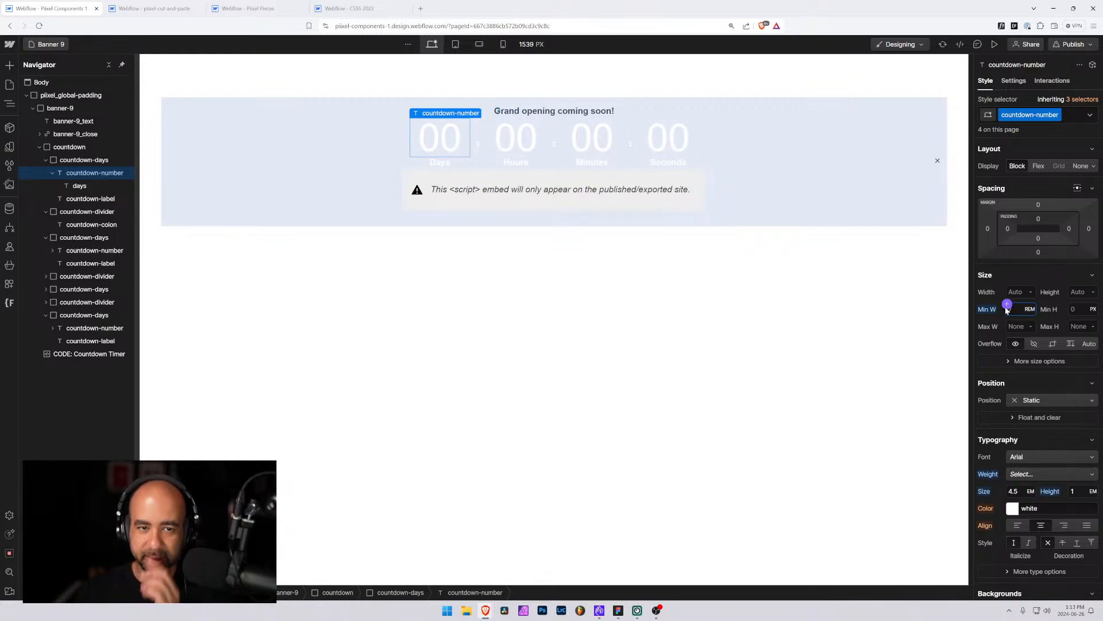
key("Down")
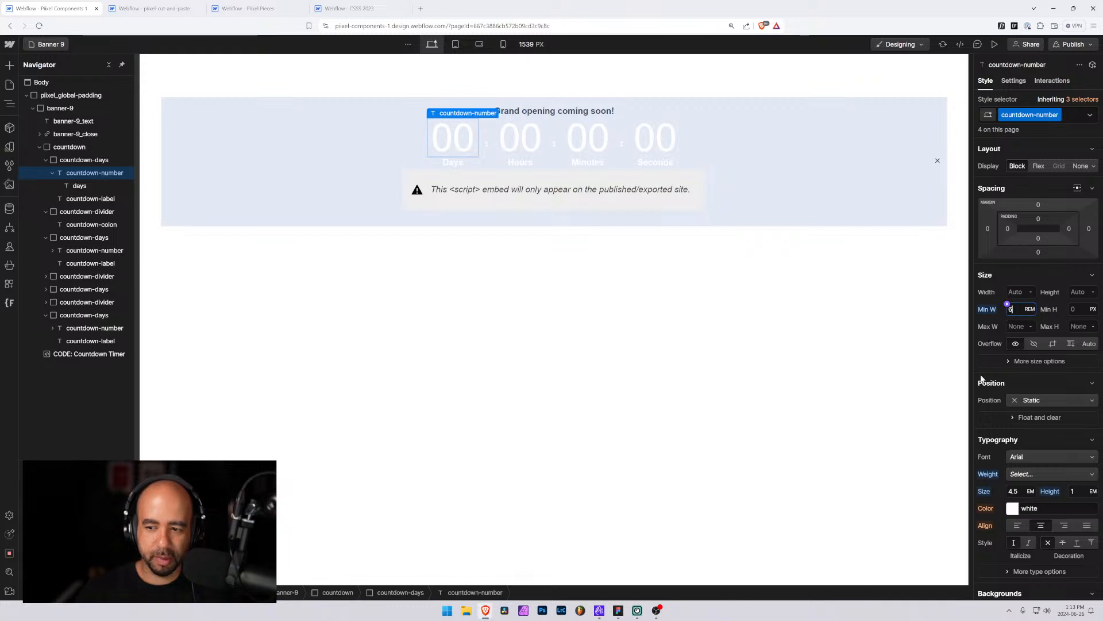
Set the countdown number's font weight to 700 - Bold and its font size to 2 rem
left_click(1026, 475)
left_click(1026, 550)
left_click(1007, 487)
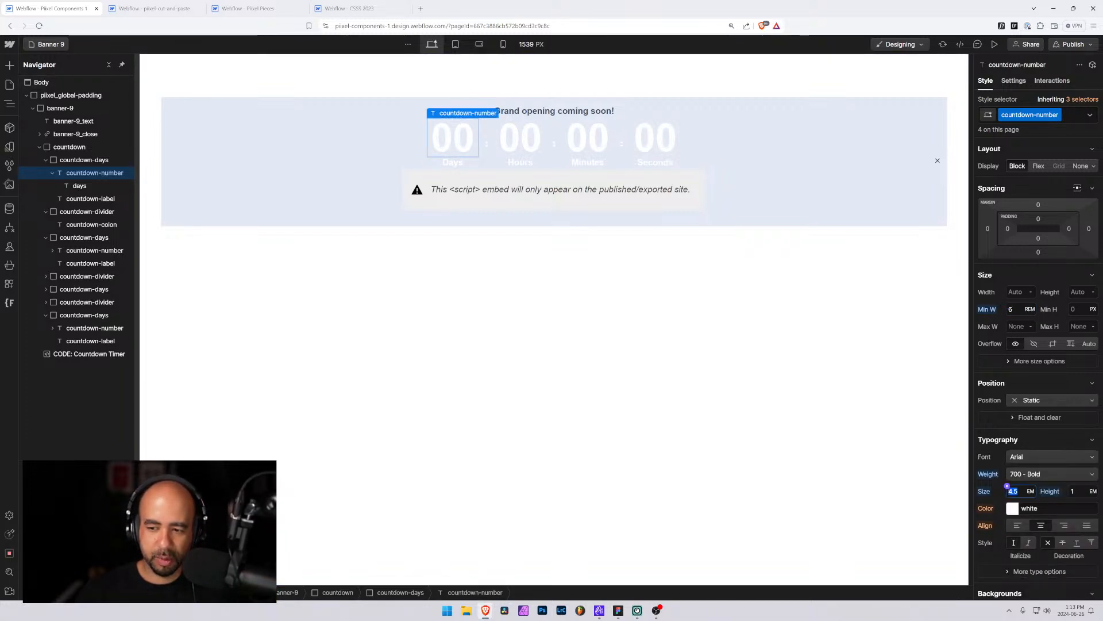
type("3")
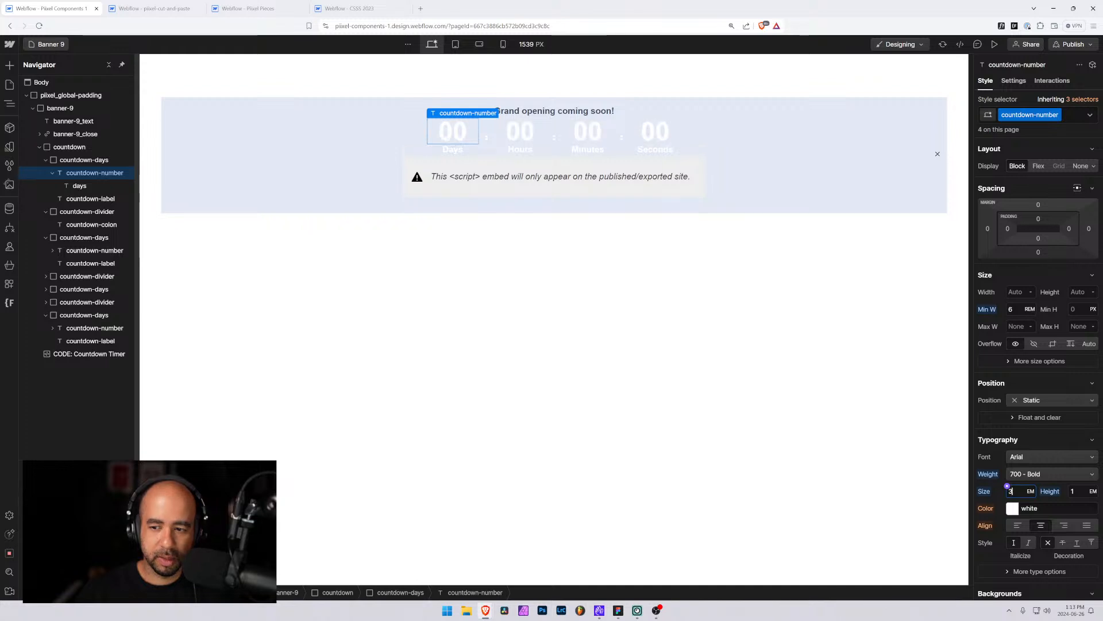
key("Down")
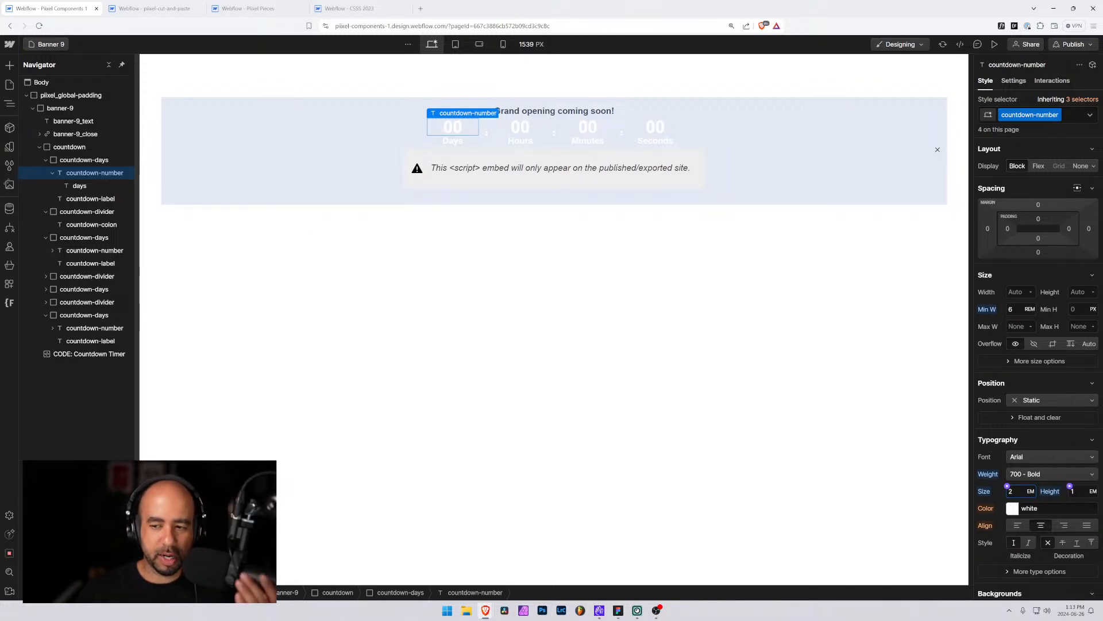
left_click(1029, 492)
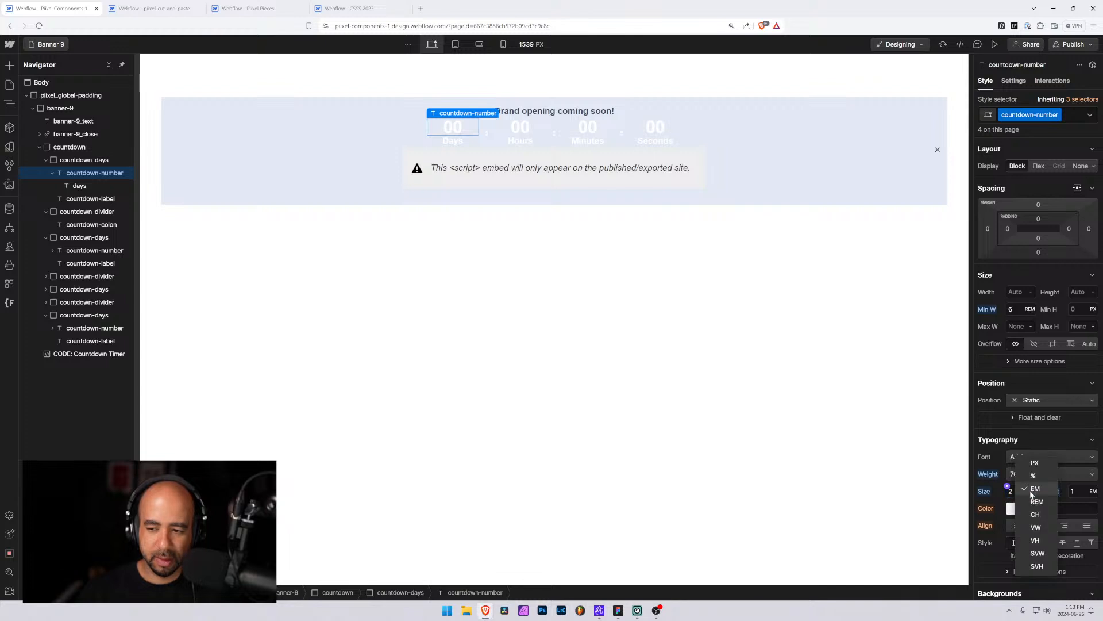
left_click(1036, 501)
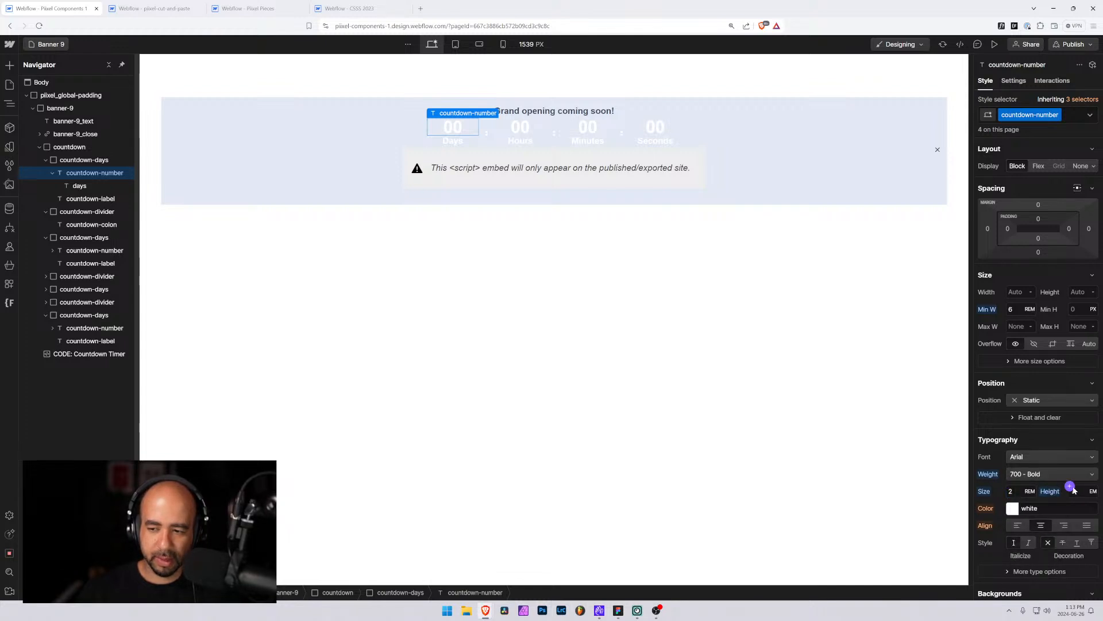
Clear the countdown number's custom line height so it inherits the default
left_click(1071, 487)
left_click(1074, 490)
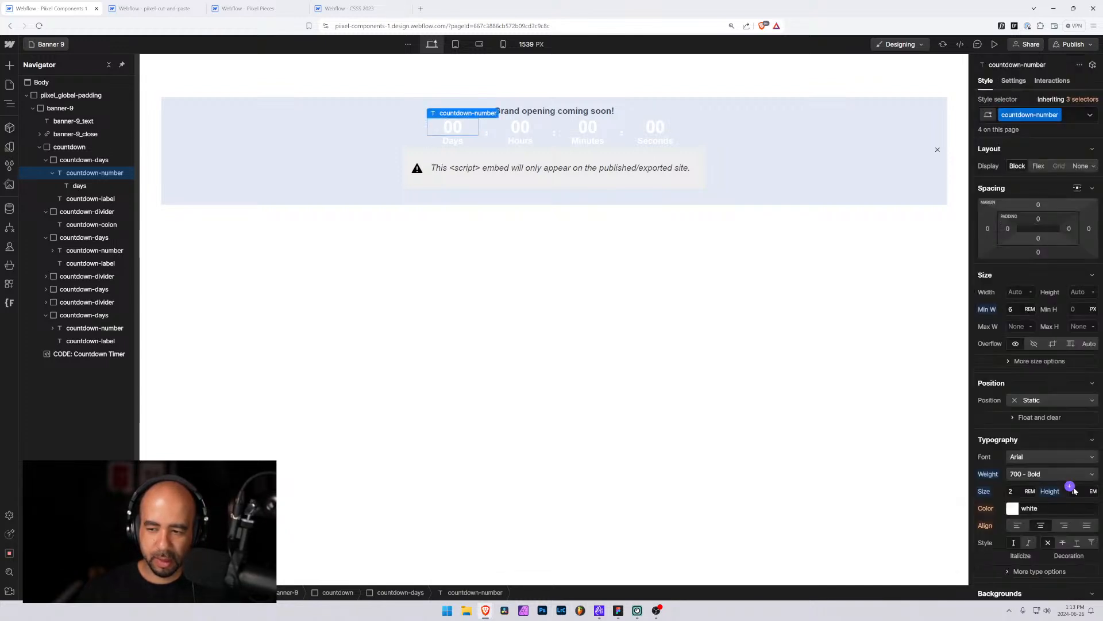
left_click(1071, 487)
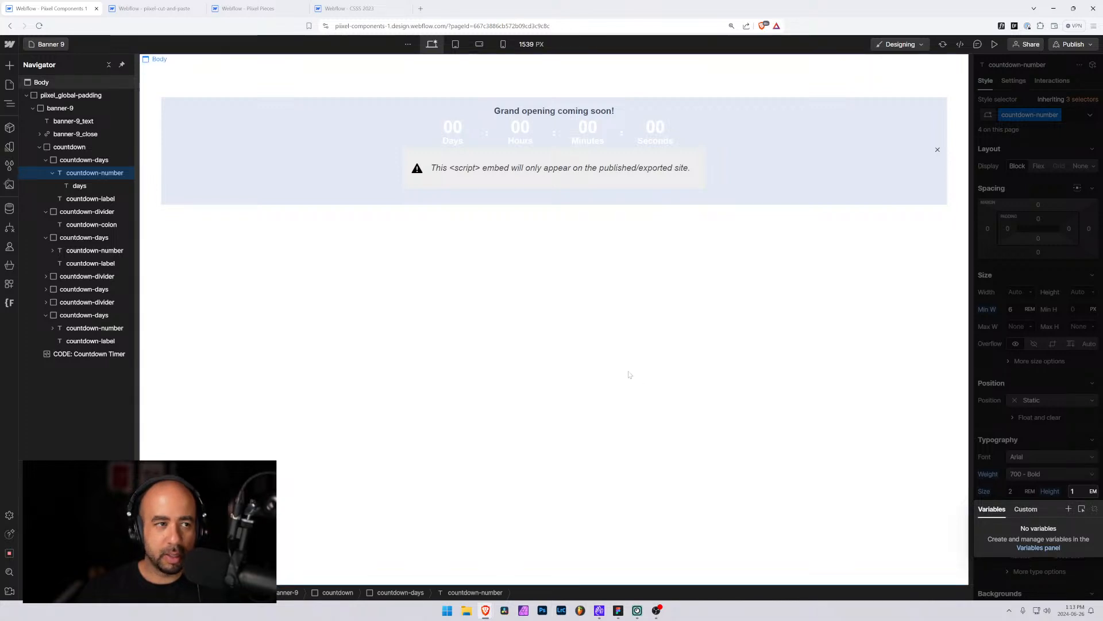
left_click(457, 245)
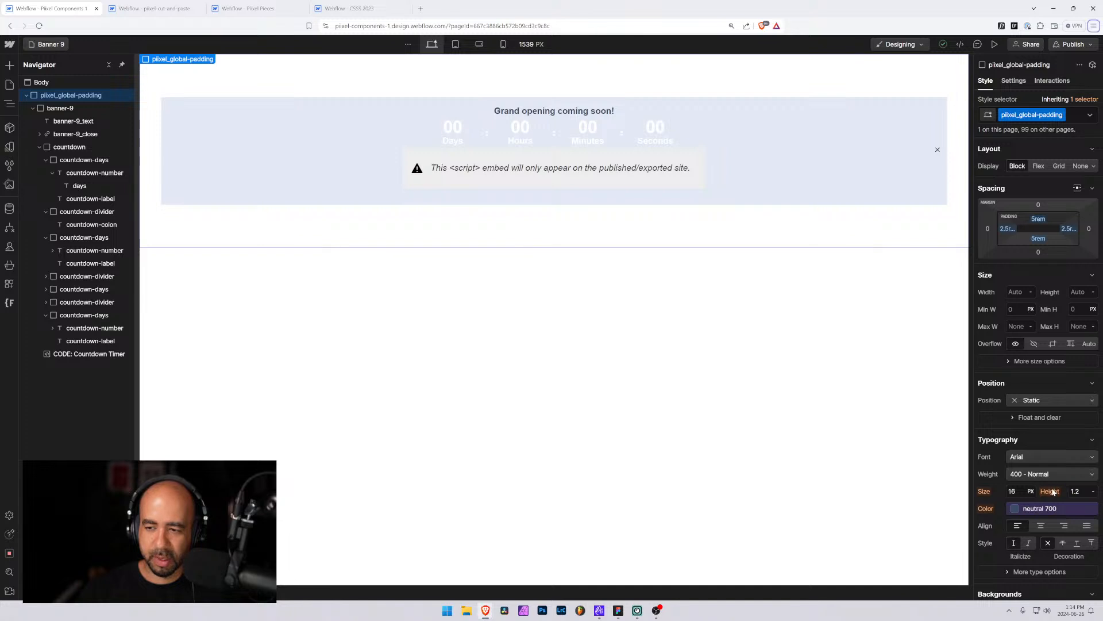
left_click(455, 127)
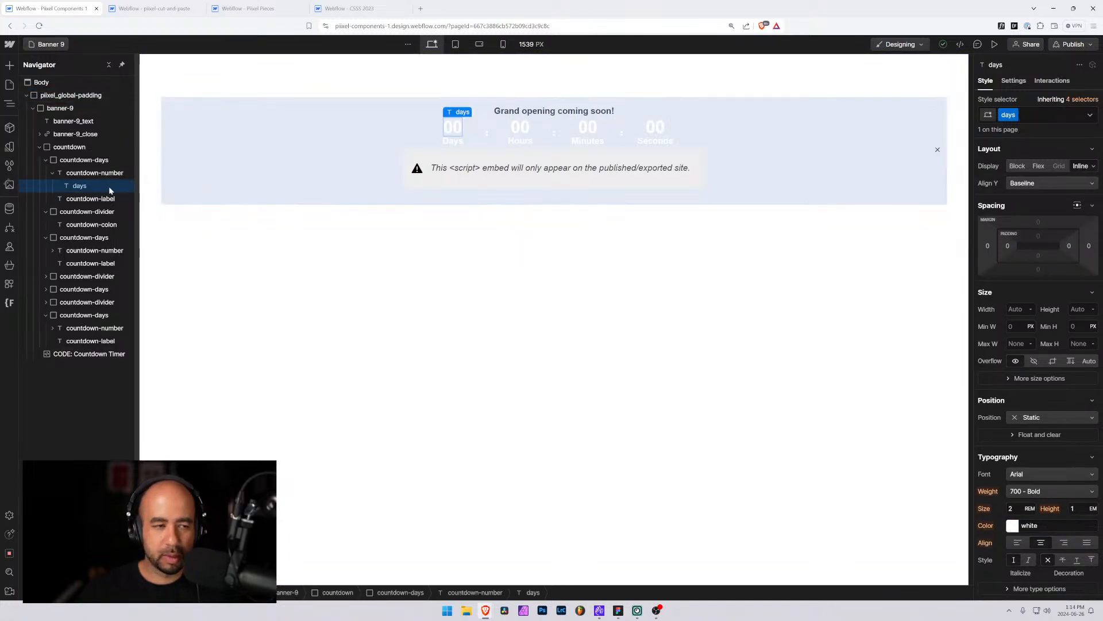
left_click(92, 173)
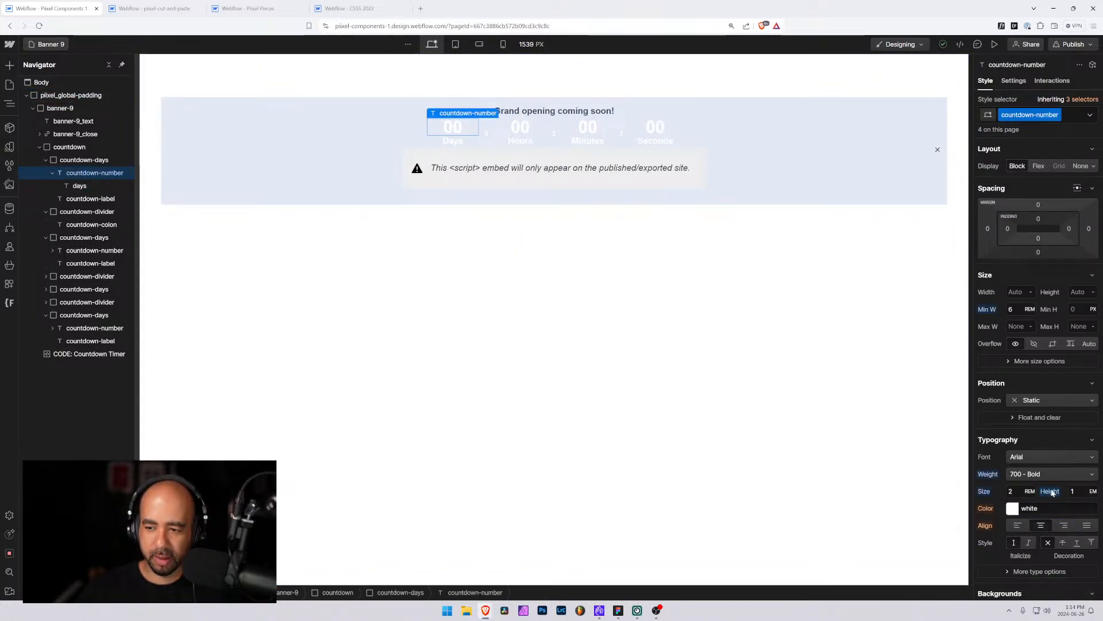
left_click(1051, 492, "alt")
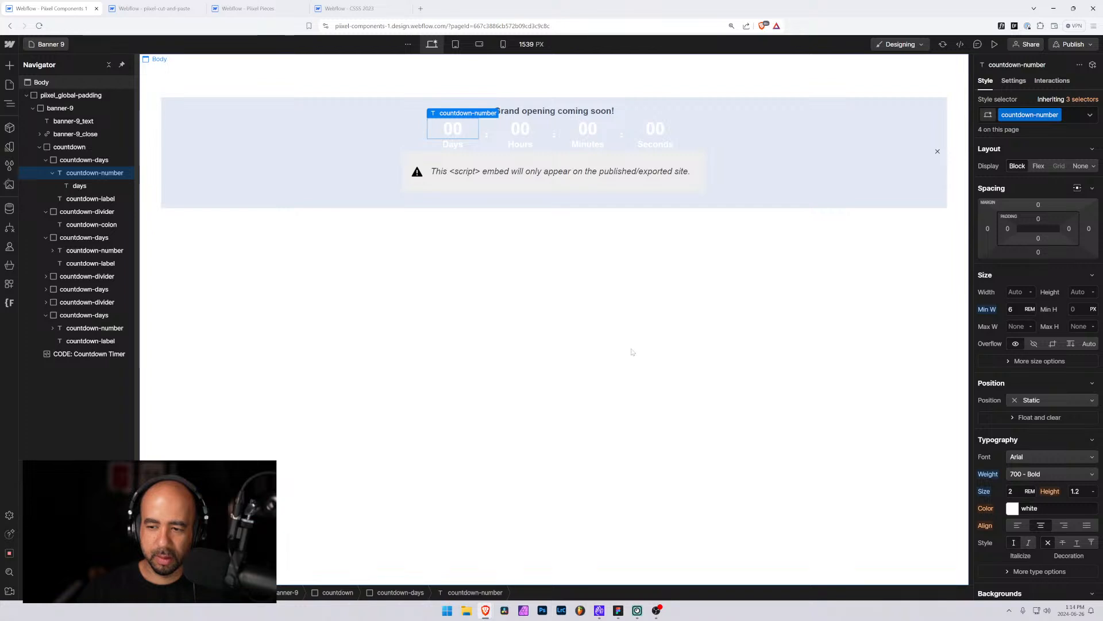
Set the countdown wrapper's text color to the neutral 900 color variable
left_click(448, 145)
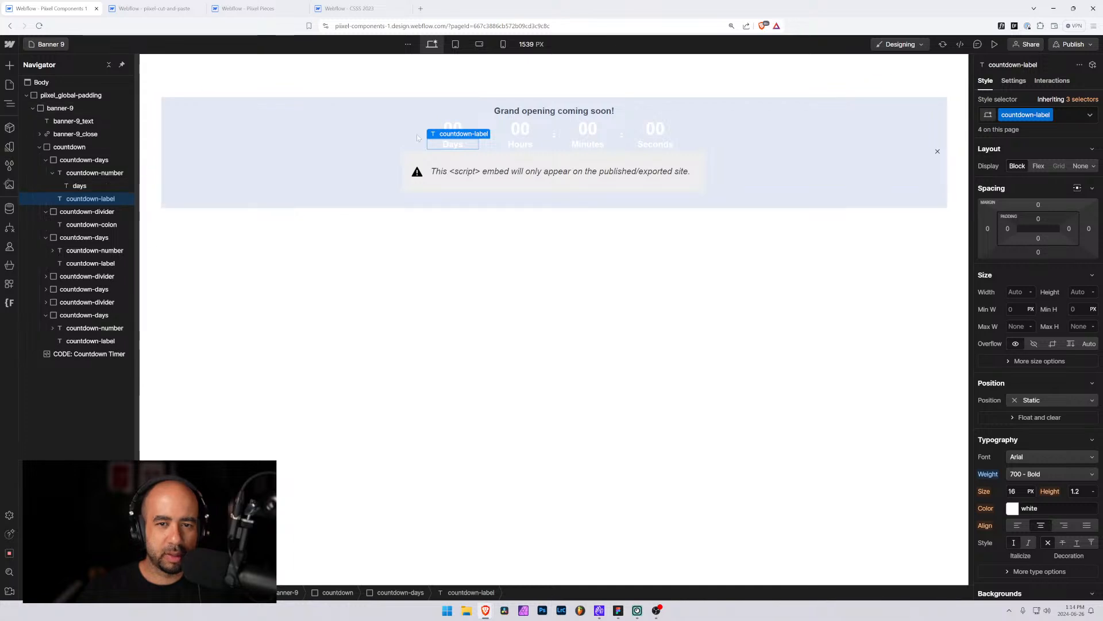
left_click(69, 174)
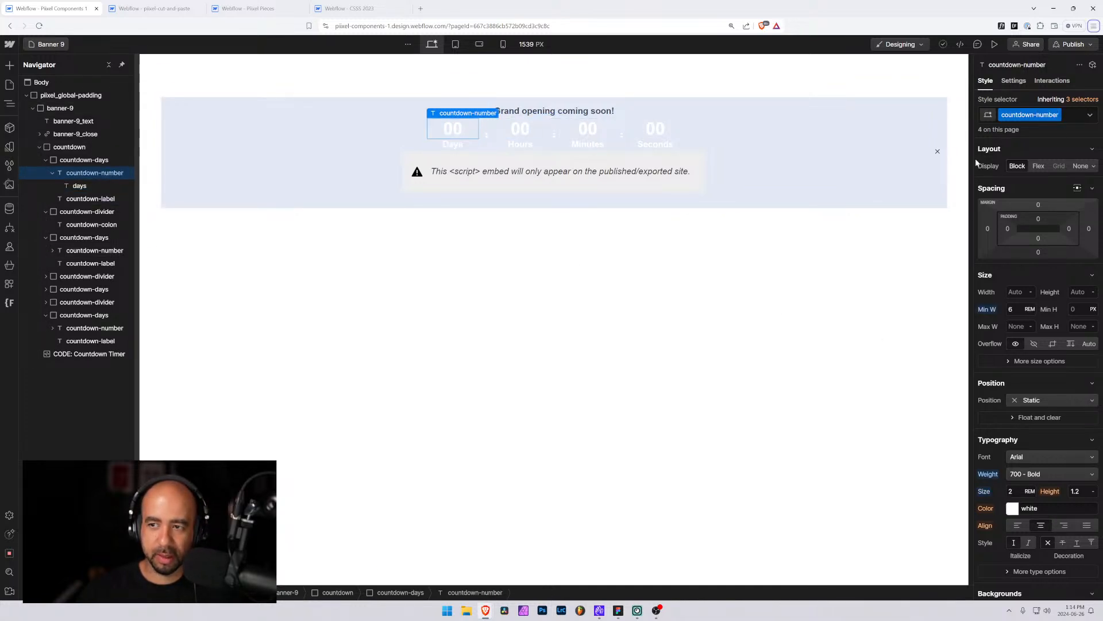
left_click(84, 160)
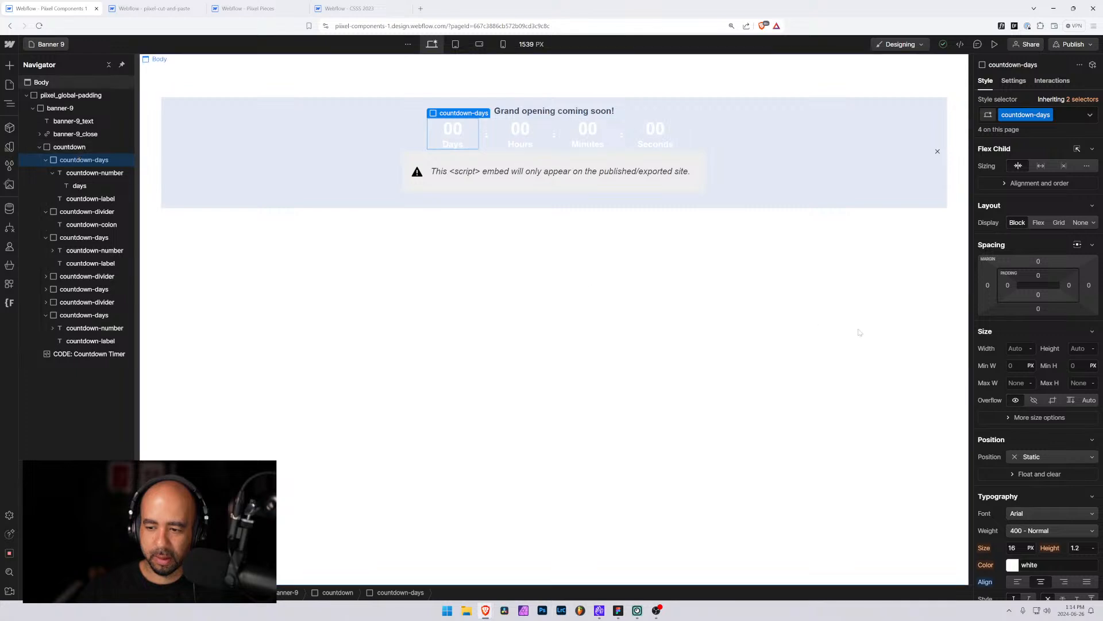
scroll(996, 391, "down", 3)
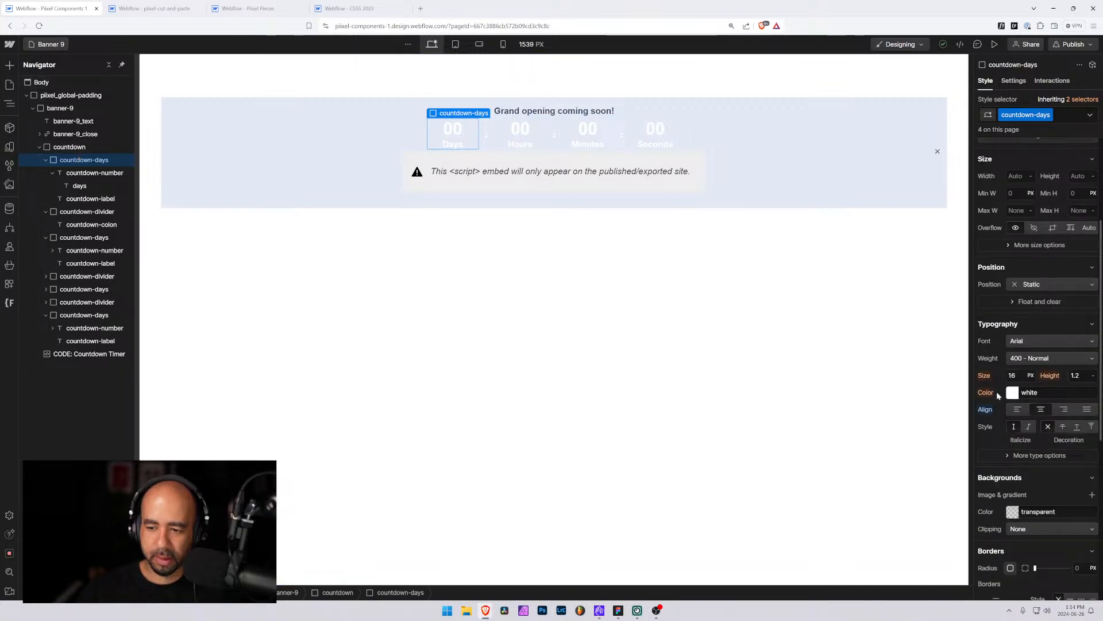
left_click(69, 148)
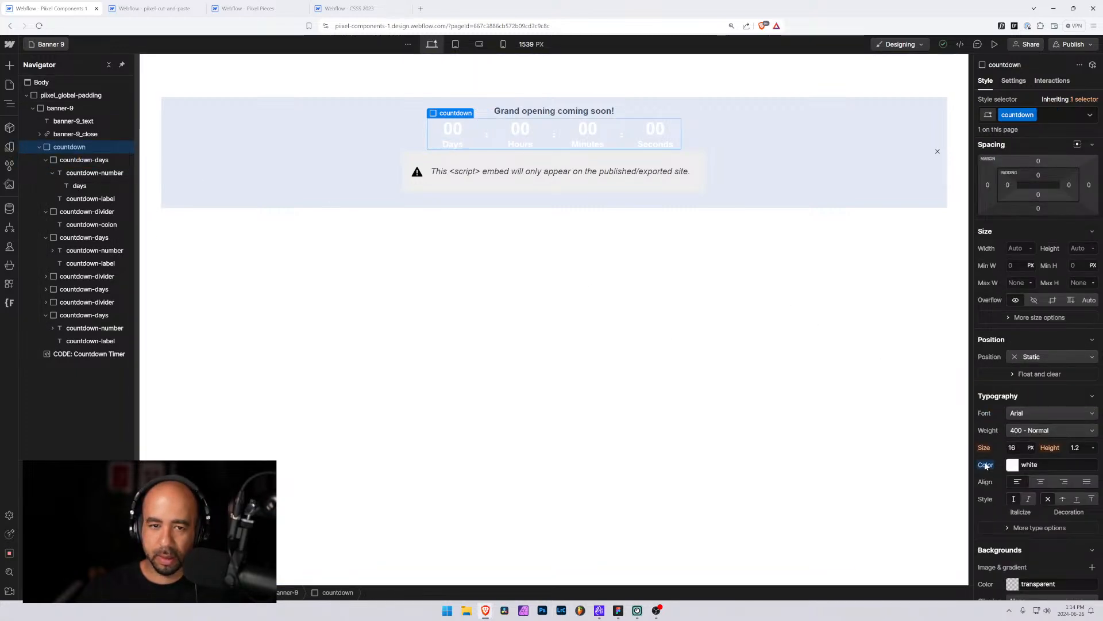
left_click(986, 465, "alt")
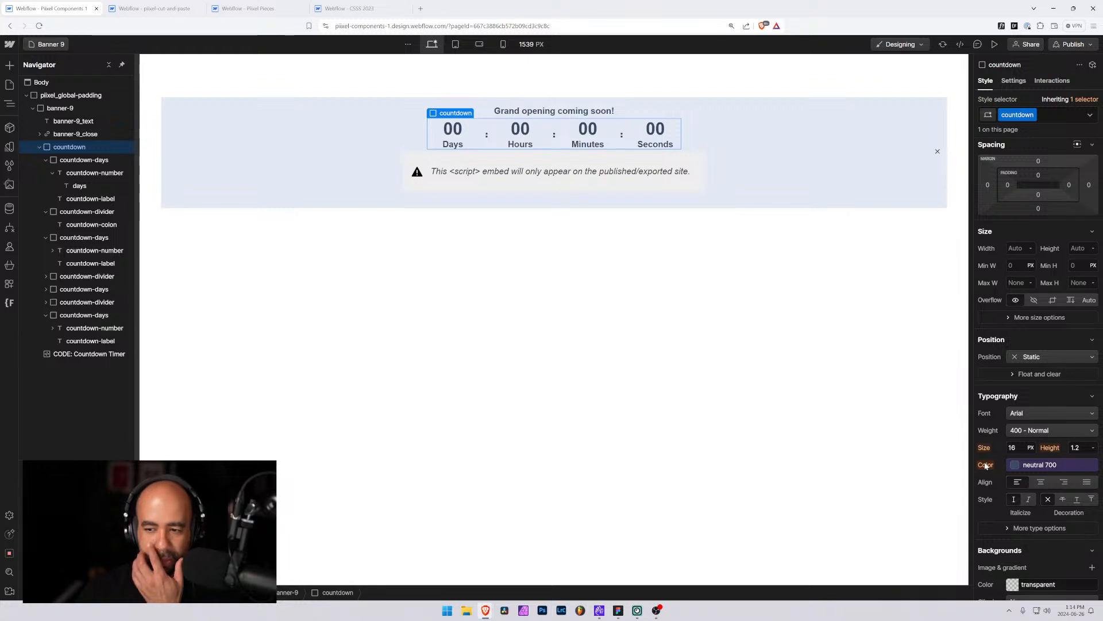
left_click(1015, 470)
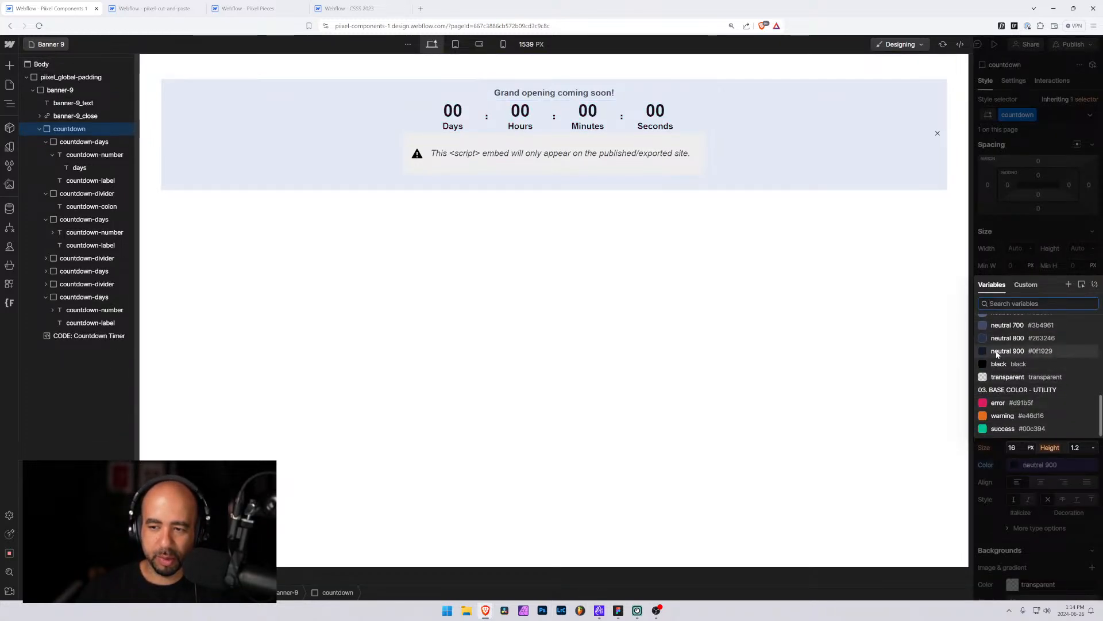
left_click(997, 352)
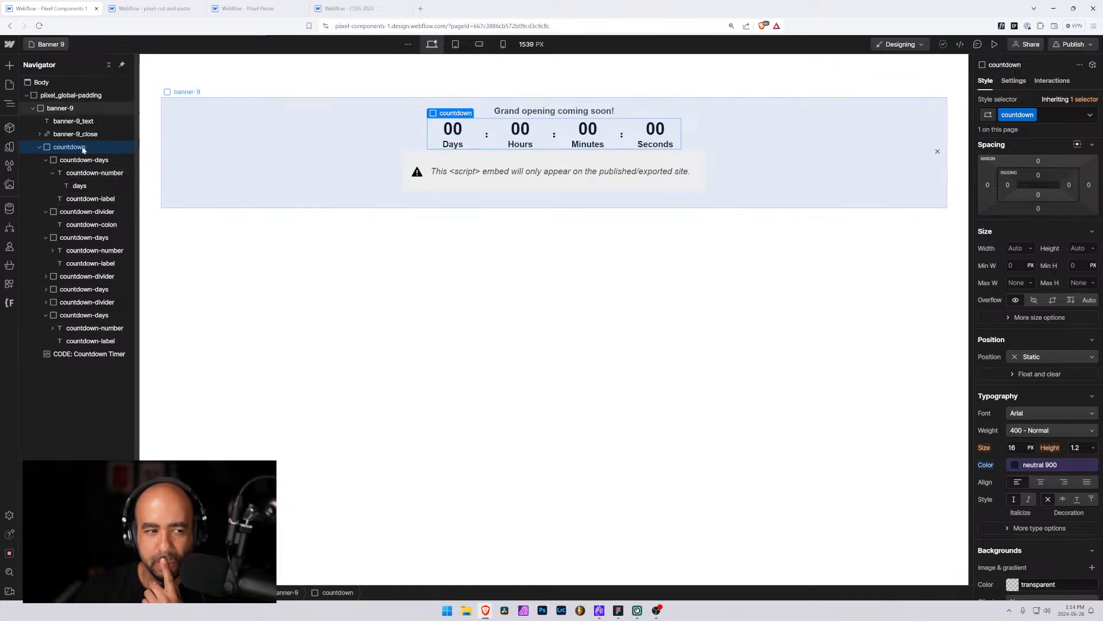
Reduce the countdown number's minimum width to 4 rem
left_click(74, 161)
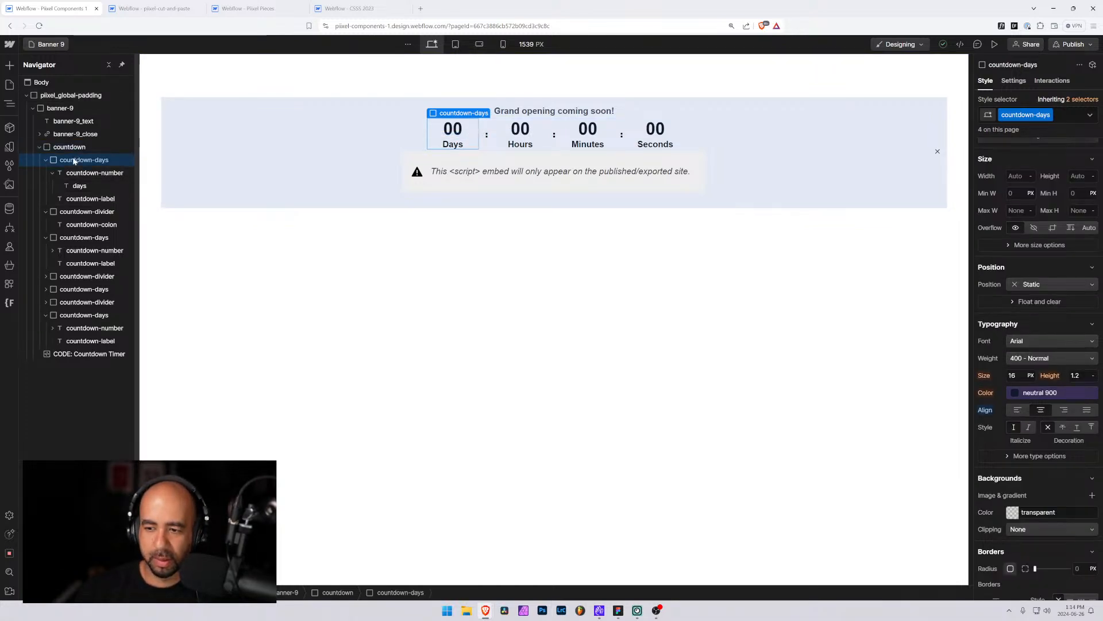
left_click(78, 172)
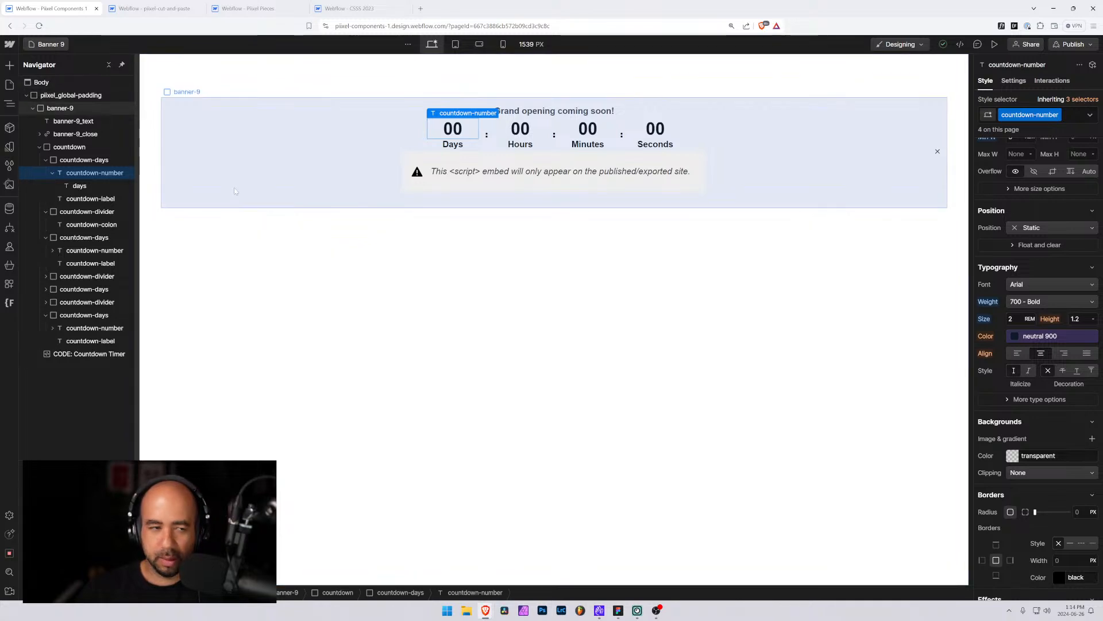
left_click(86, 161)
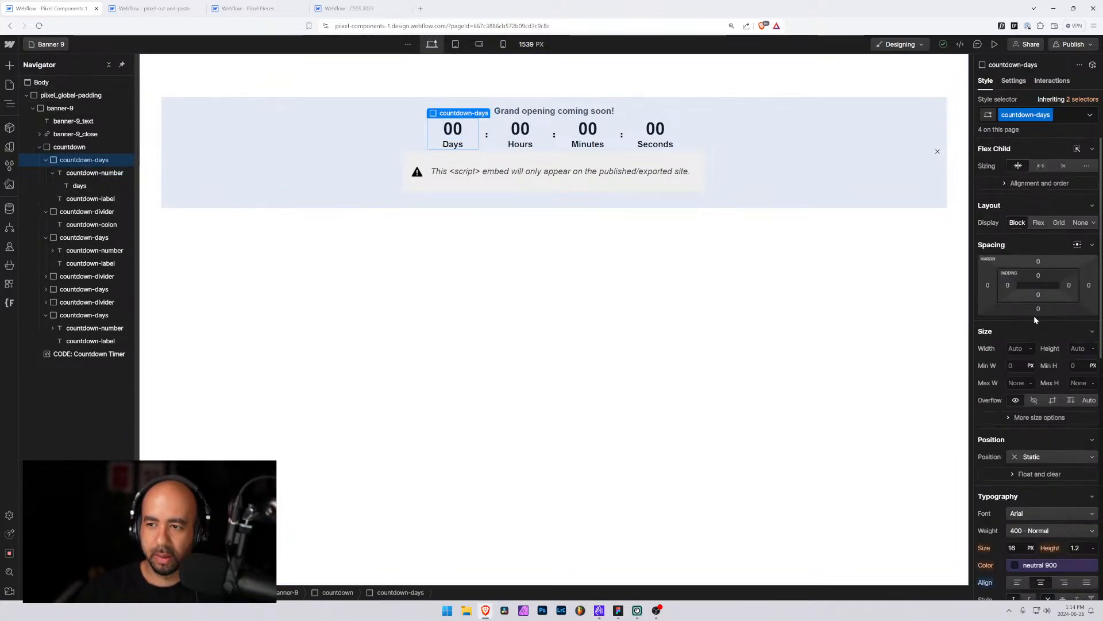
left_click(73, 174)
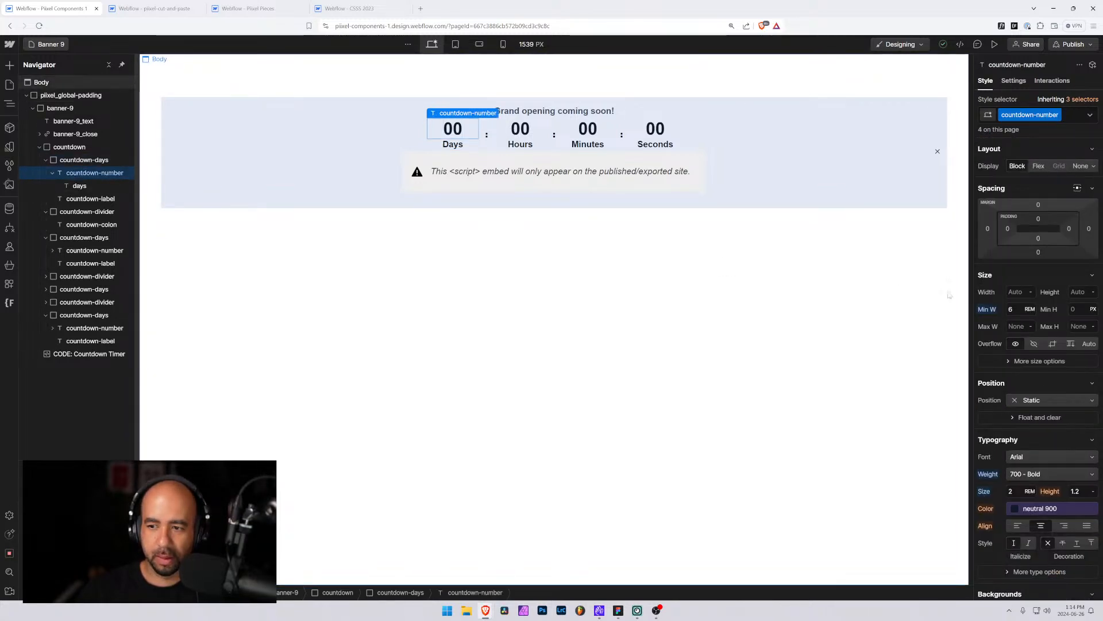
left_click(1013, 309)
key("Down")
key("Down")
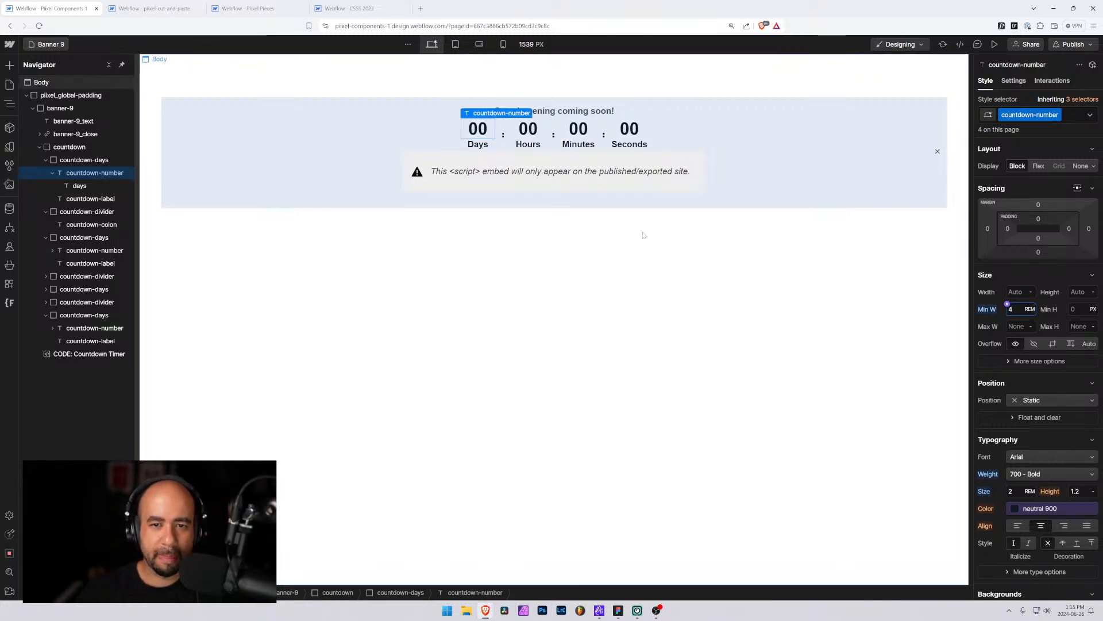
Set the countdown label's font size to 0.875rem
left_click(482, 144)
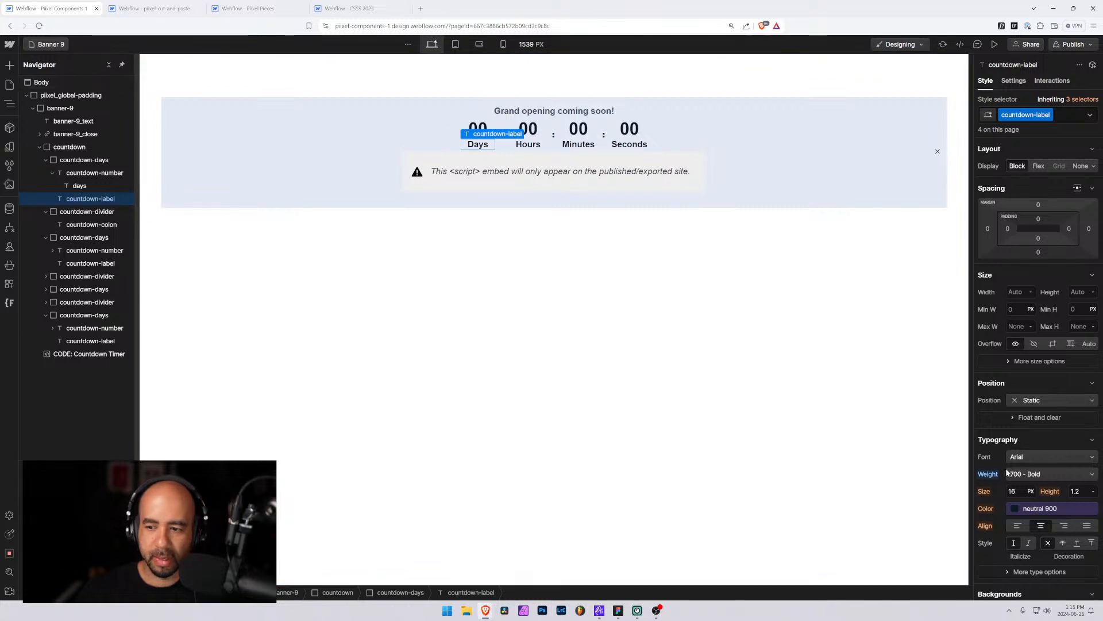
left_click(1014, 491)
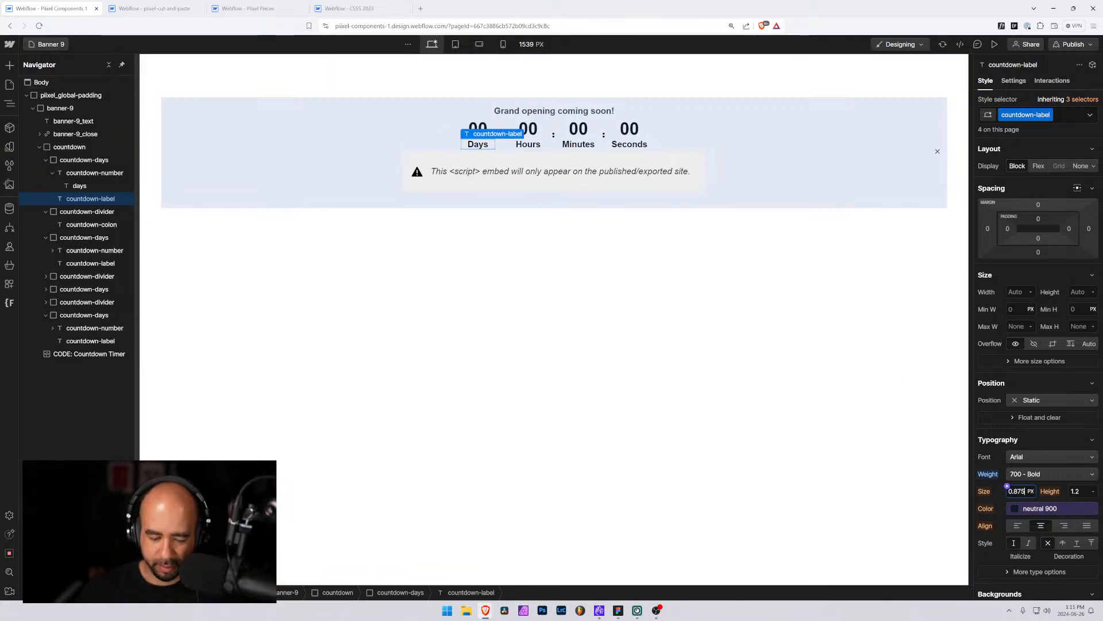
type("0.875rem")
key("Return")
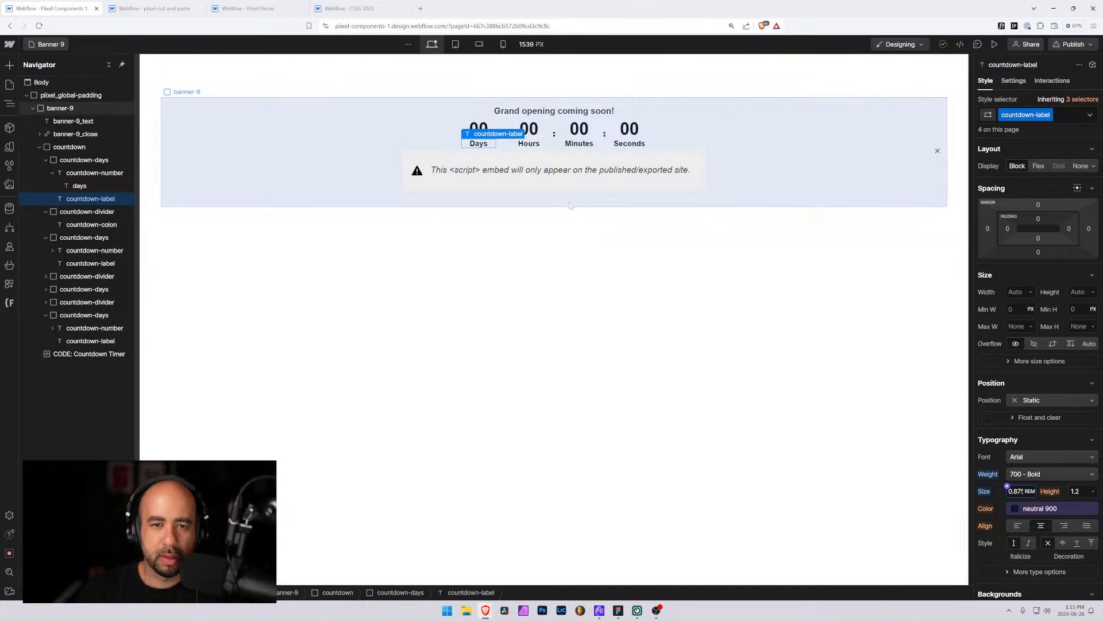
left_click(407, 270)
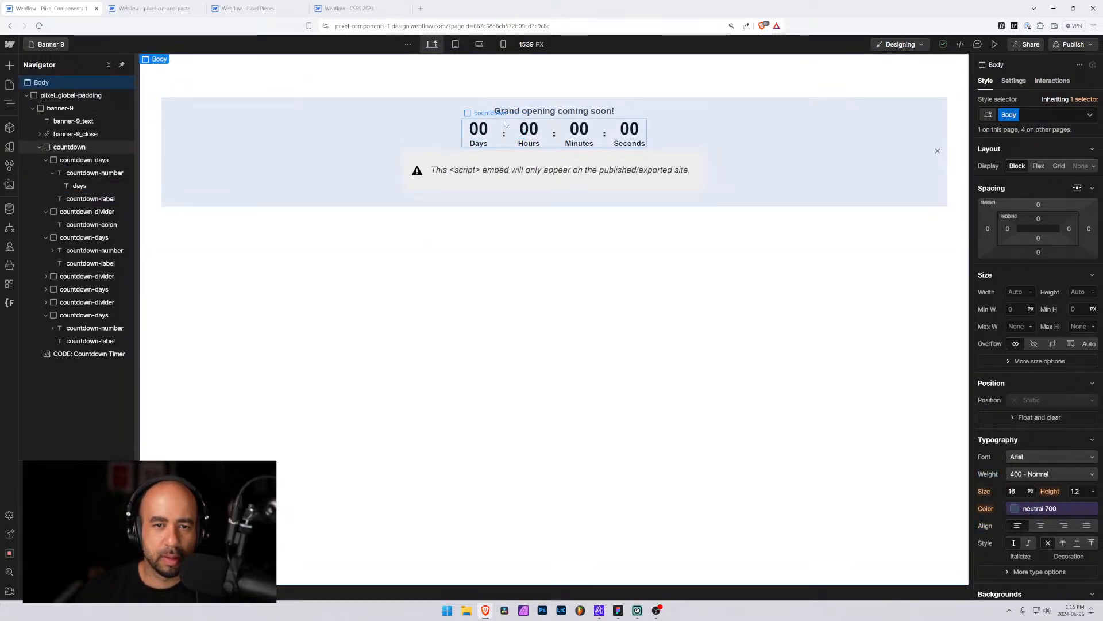
Inspect the banner's element structure in the navigator and preview the design
left_click(57, 151)
left_click(40, 147)
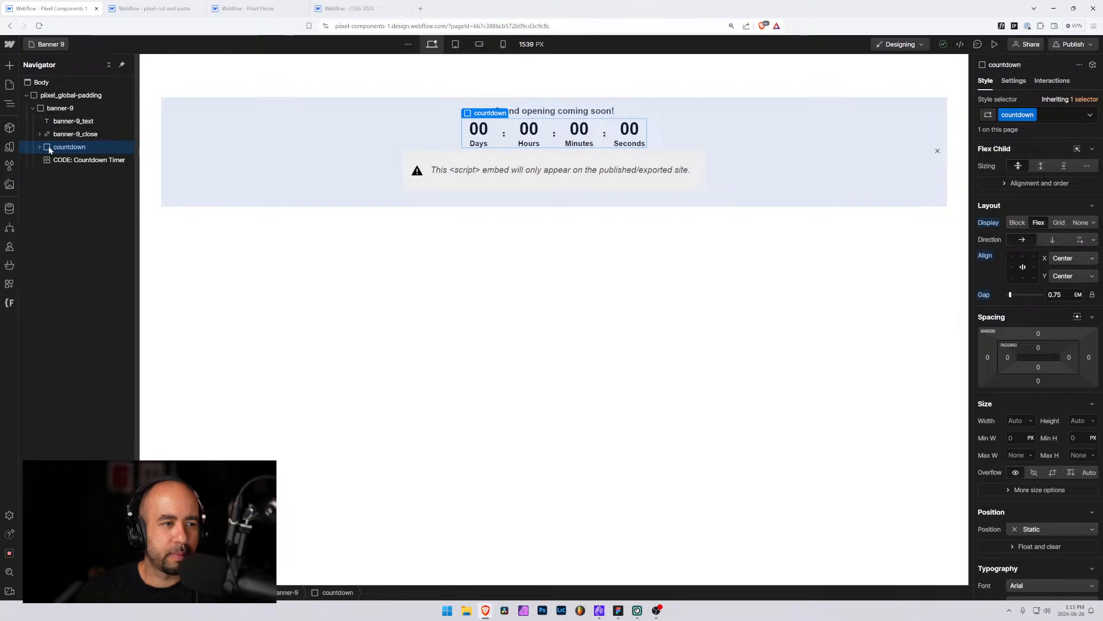
left_click(50, 134)
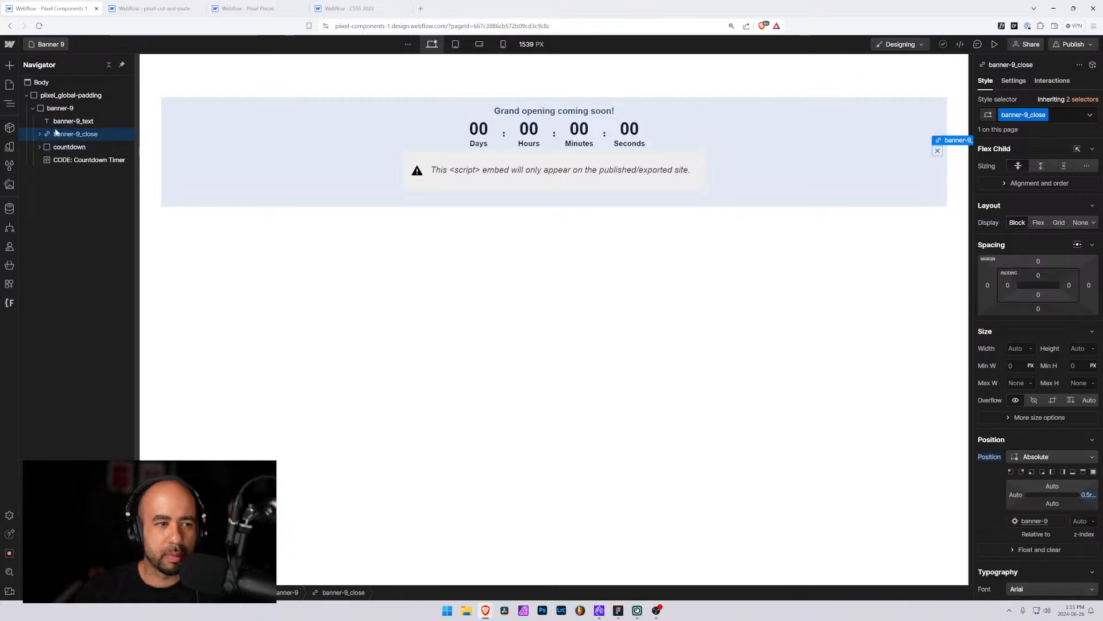
left_click(54, 120)
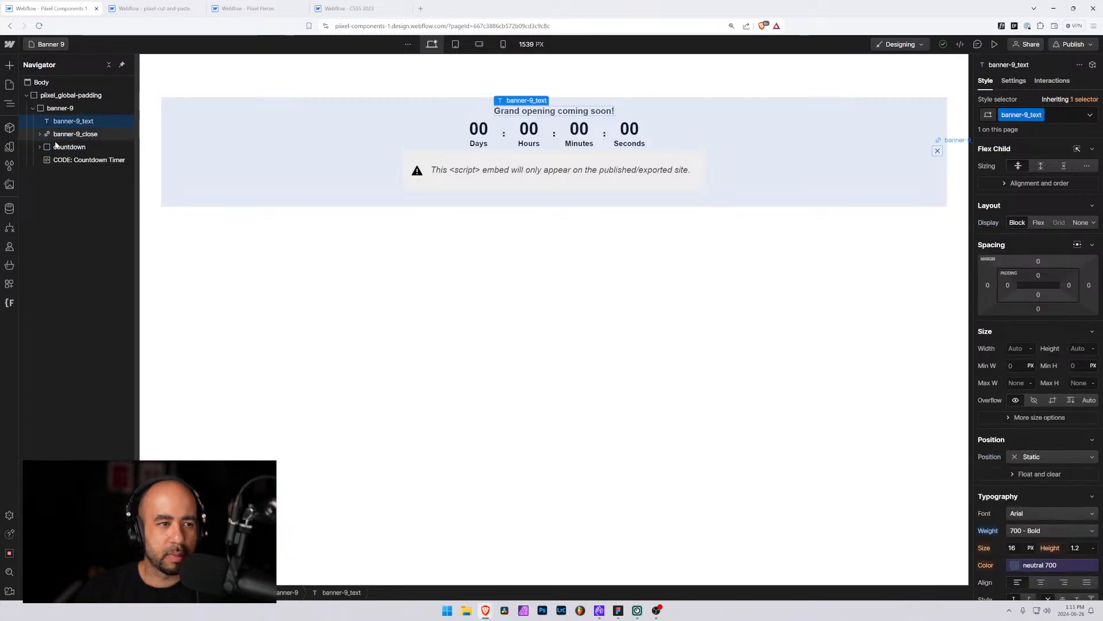
left_click(43, 110)
left_click(32, 110)
left_click(32, 110)
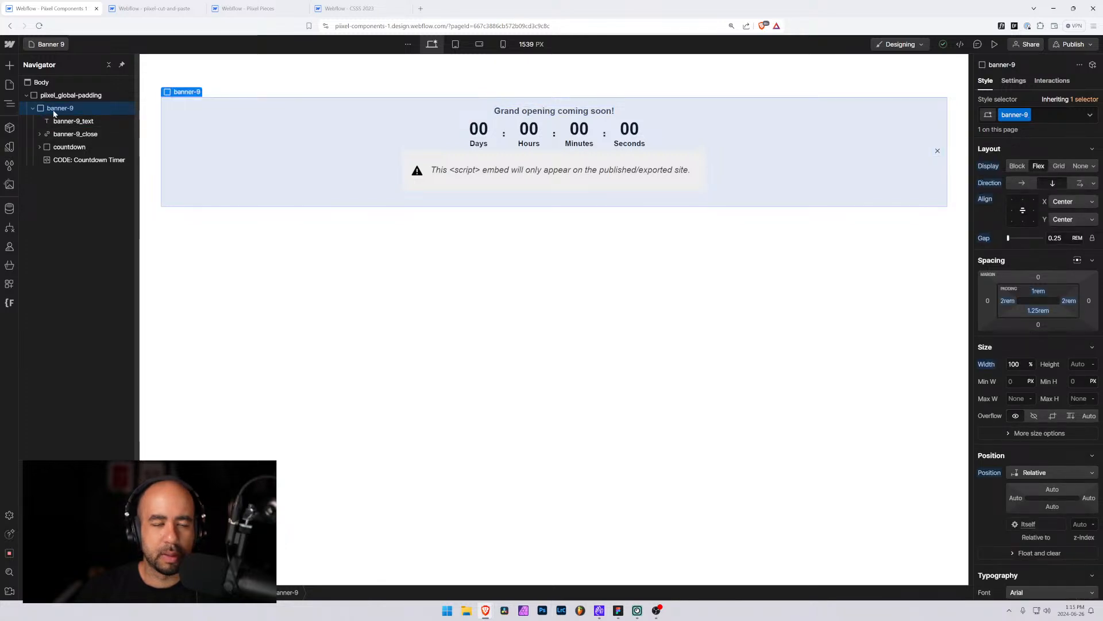
left_click(995, 44)
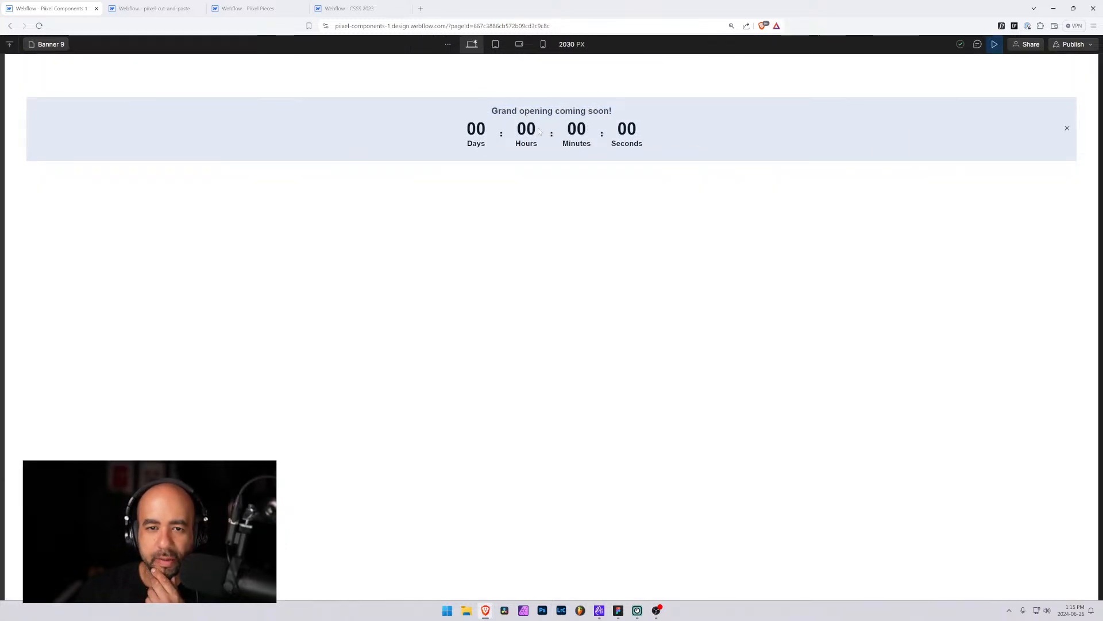
left_click(995, 45)
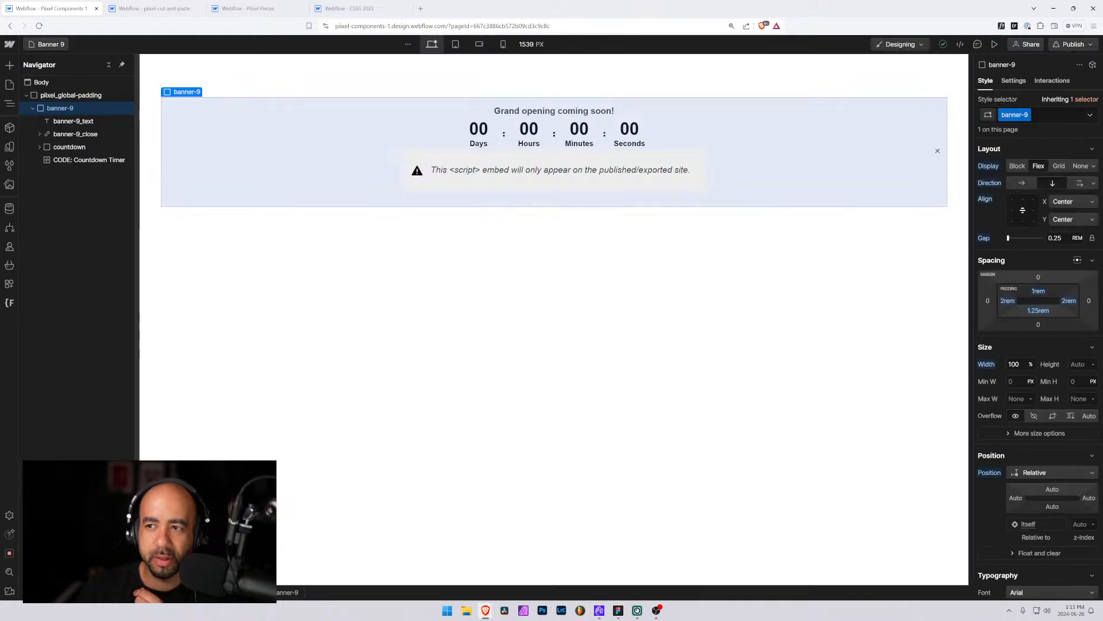
Publish the site to the selected production domain
left_click(1070, 45)
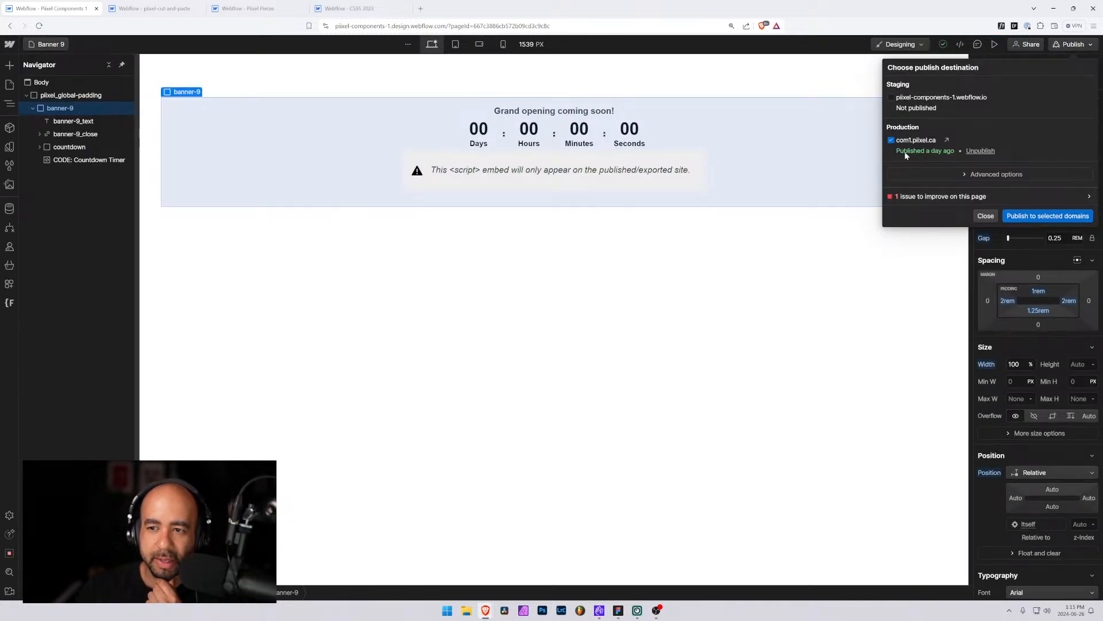
left_click(560, 231)
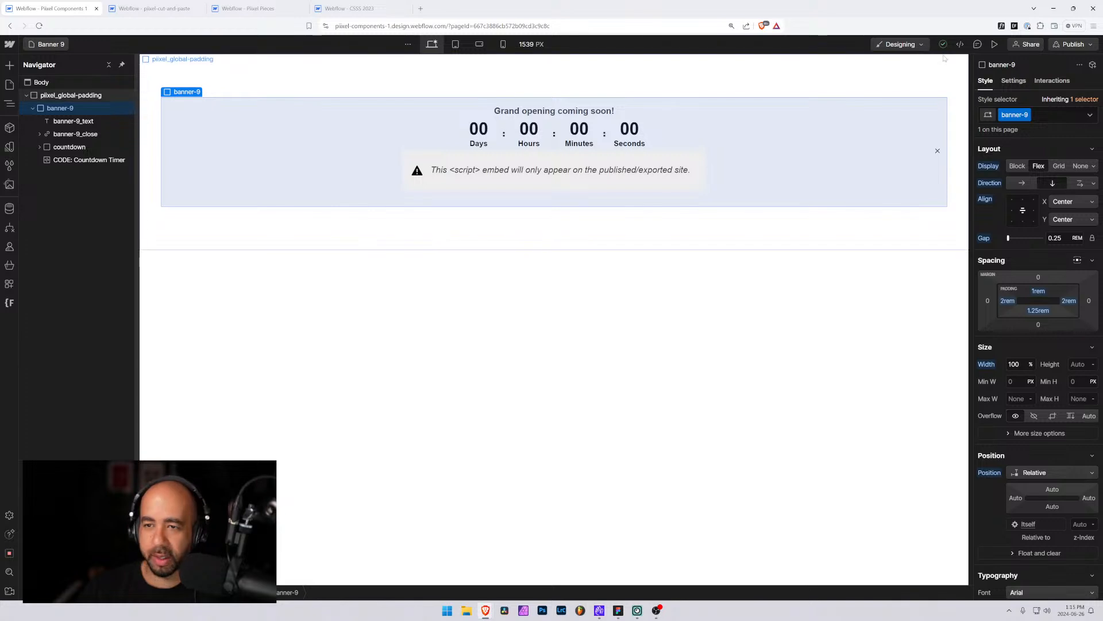
left_click(1070, 44)
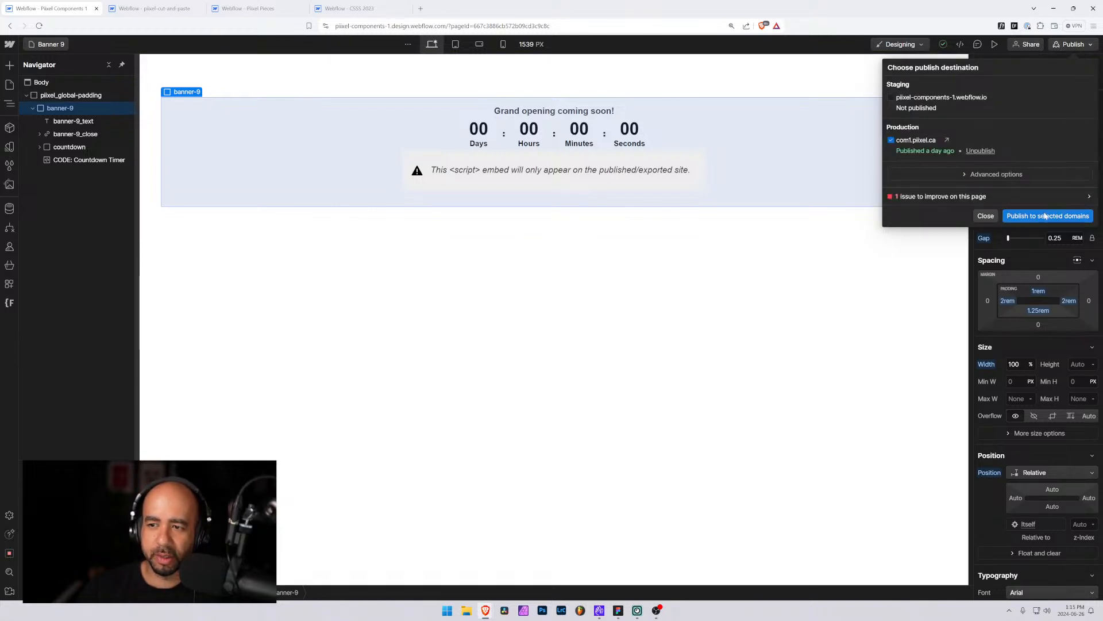
left_click(1046, 216)
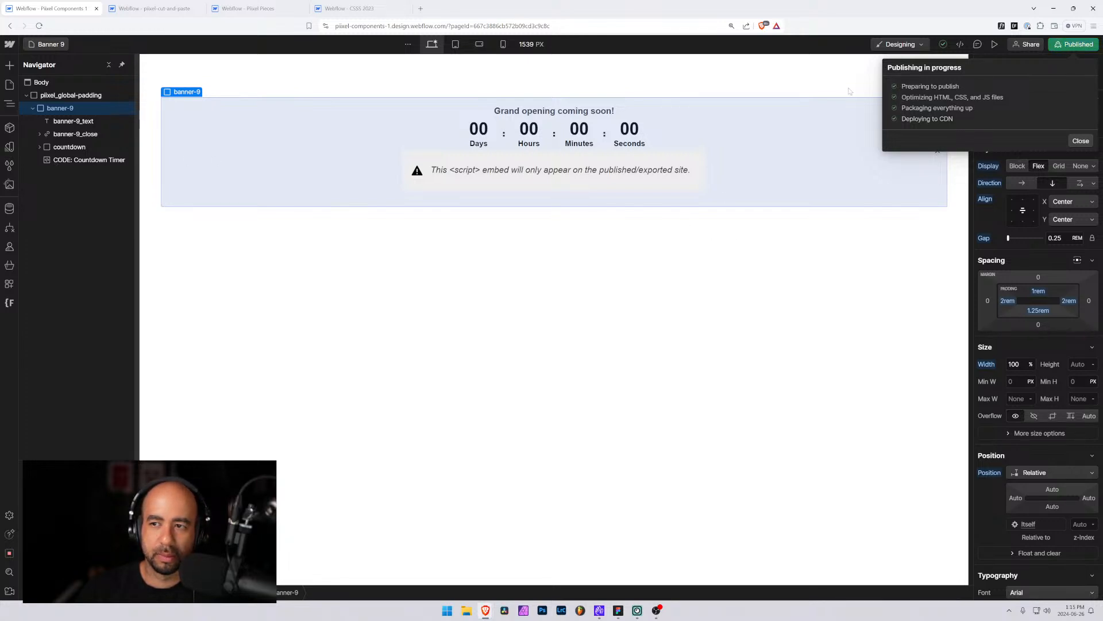
Open the published page and check the live countdown timer, then return to the designer
left_click(995, 45)
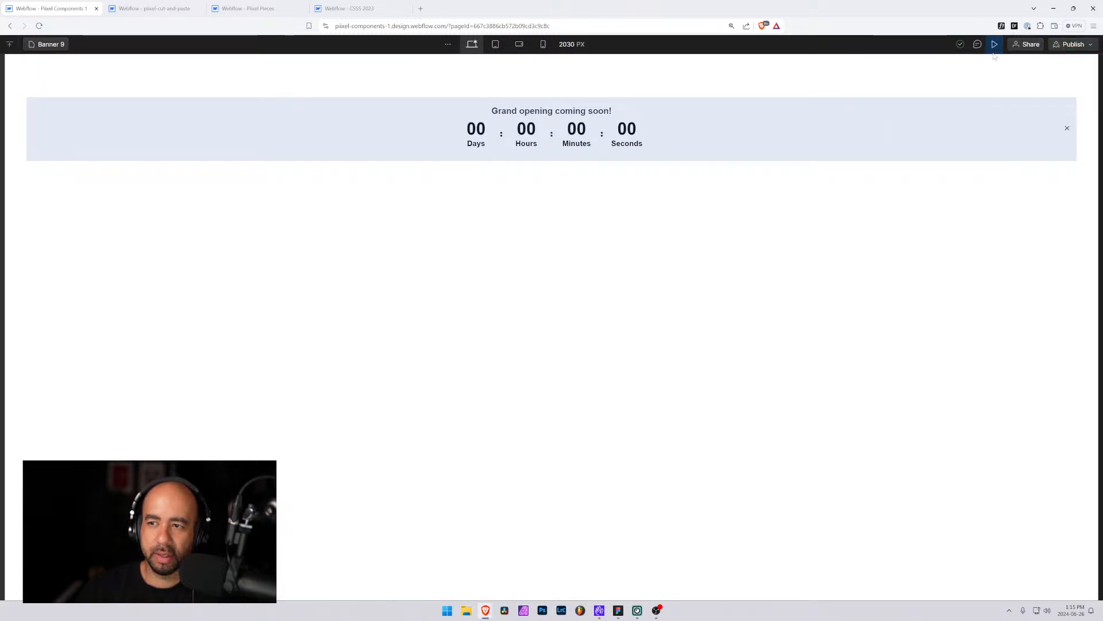
left_click(995, 45)
left_click(1072, 44)
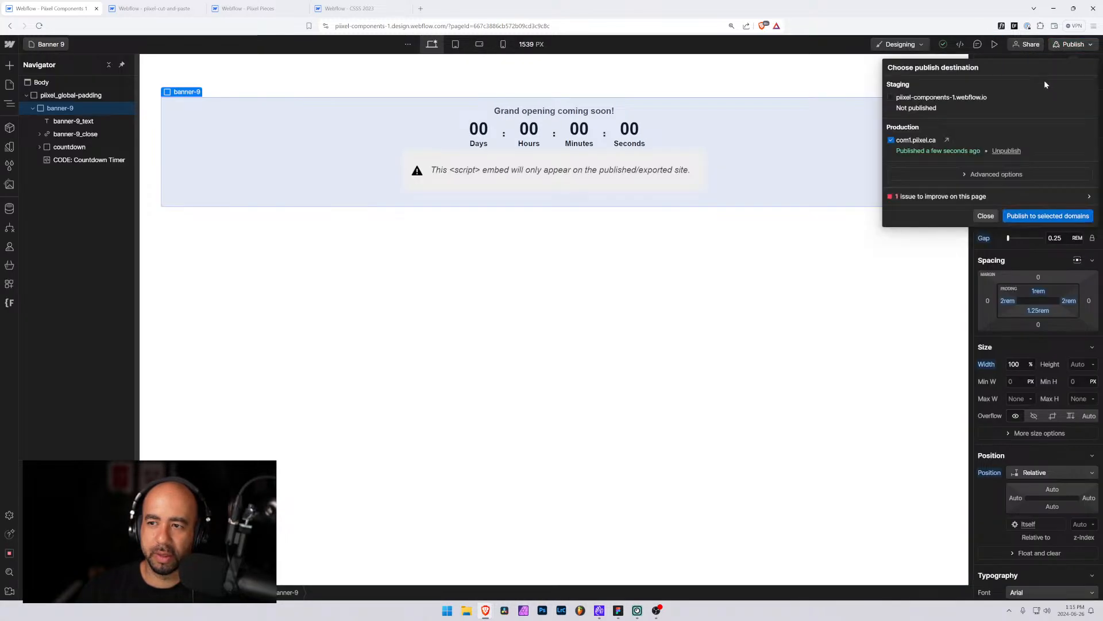
left_click(947, 140)
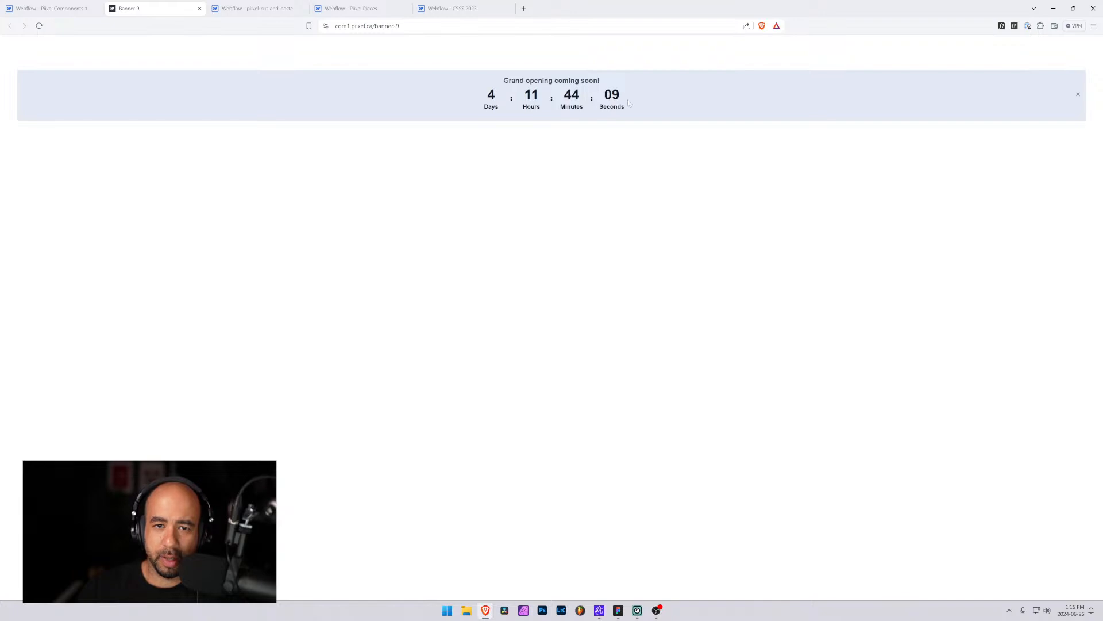
left_click_drag(628, 99, 469, 94)
left_click(485, 101)
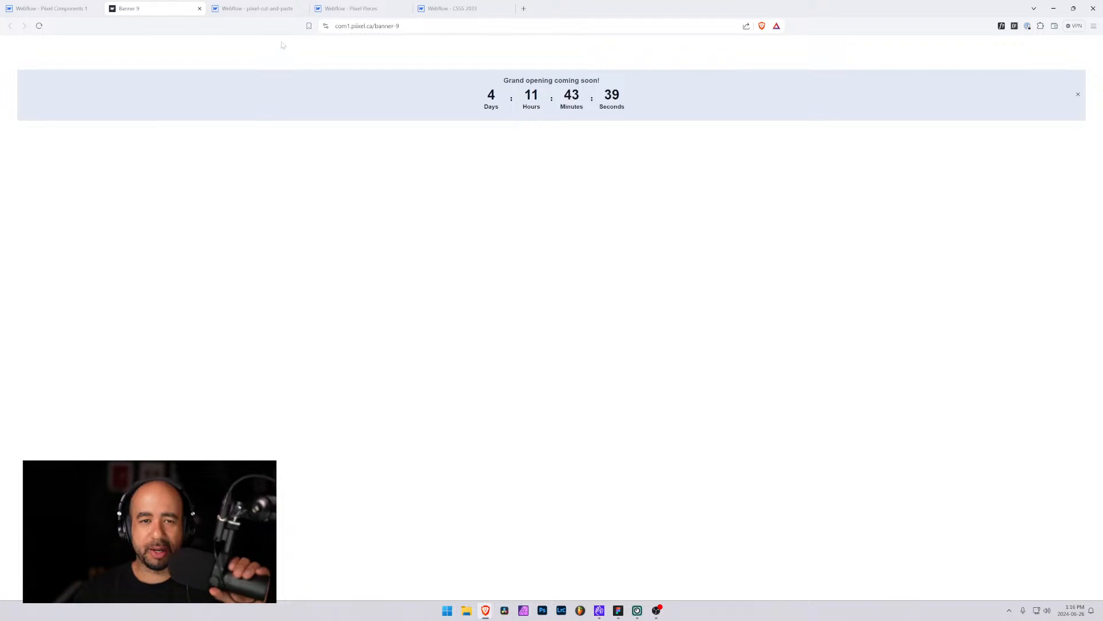
left_click(61, 7)
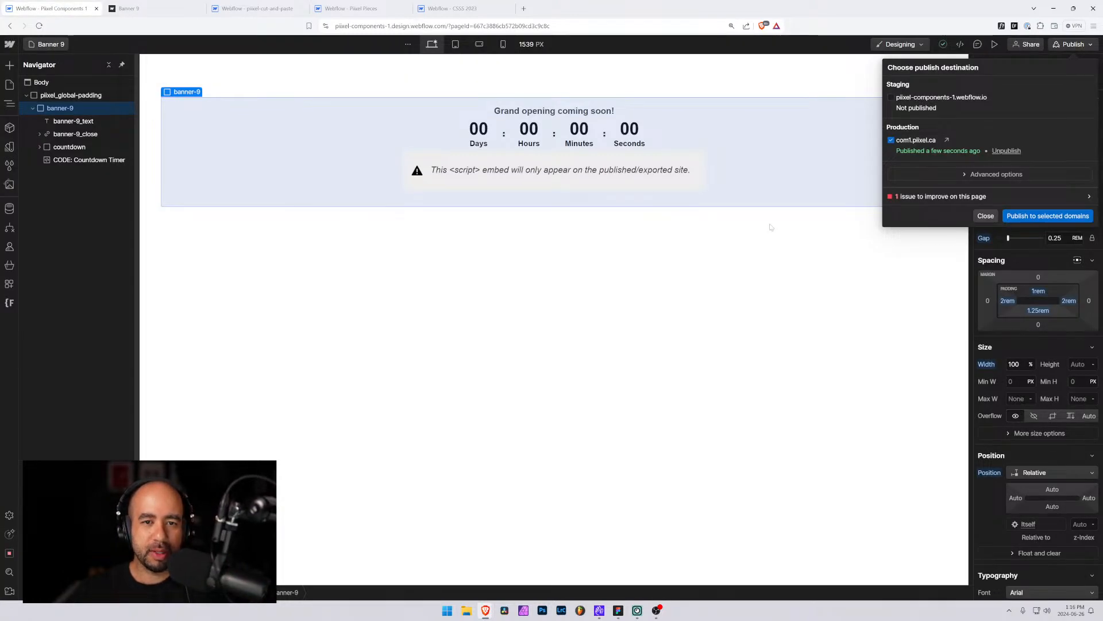
left_click(985, 215)
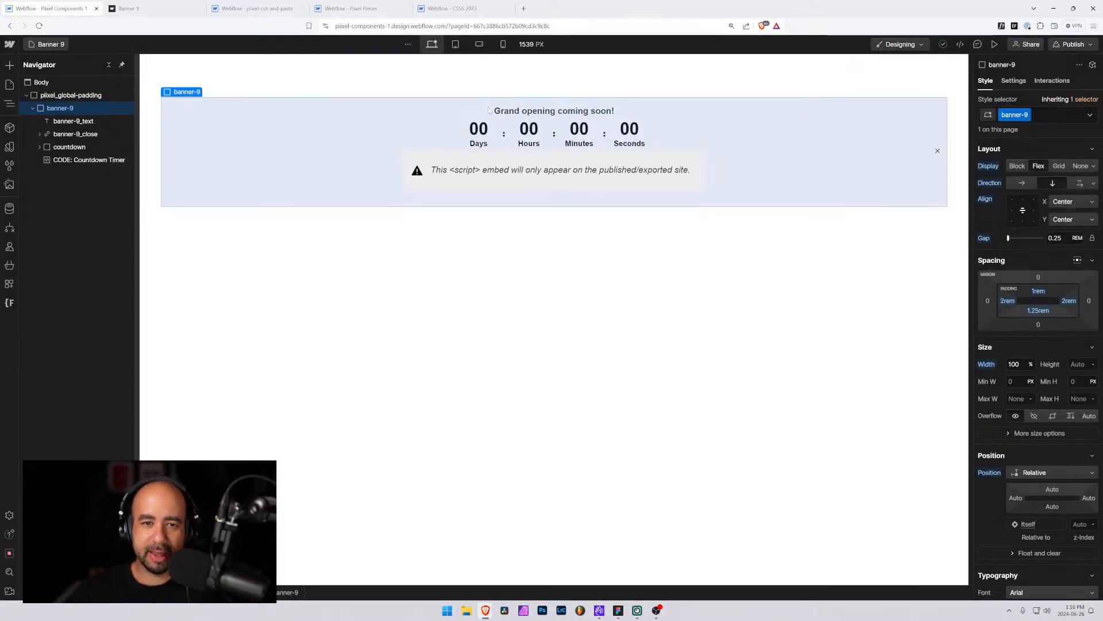
left_click(165, 6)
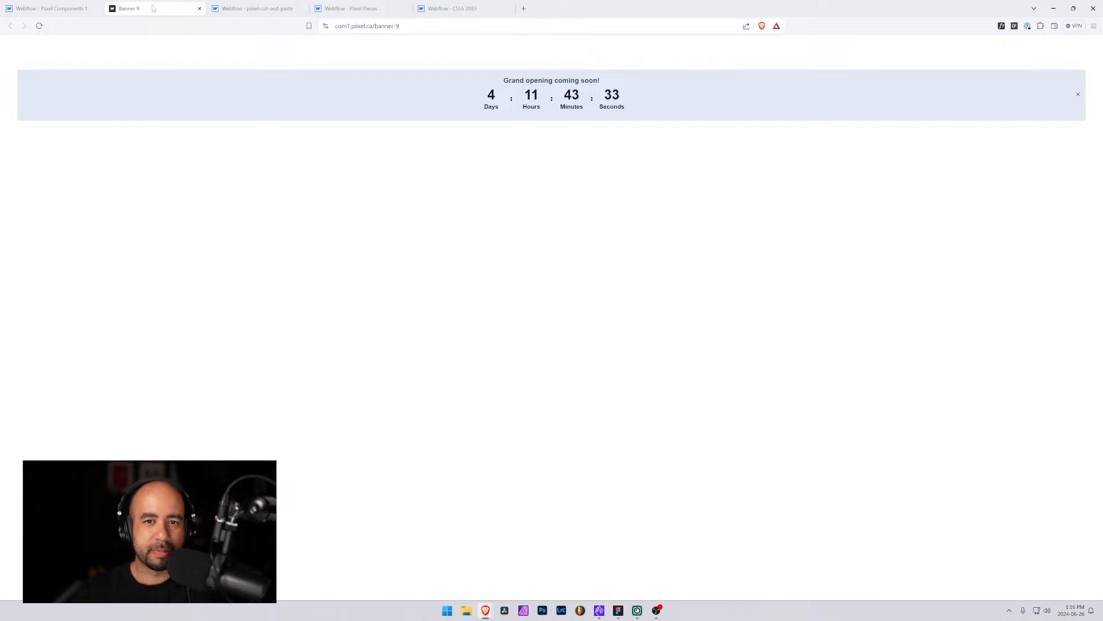
left_click(52, 8)
Move the banner's close button below the countdown element in the structure
left_click(520, 113)
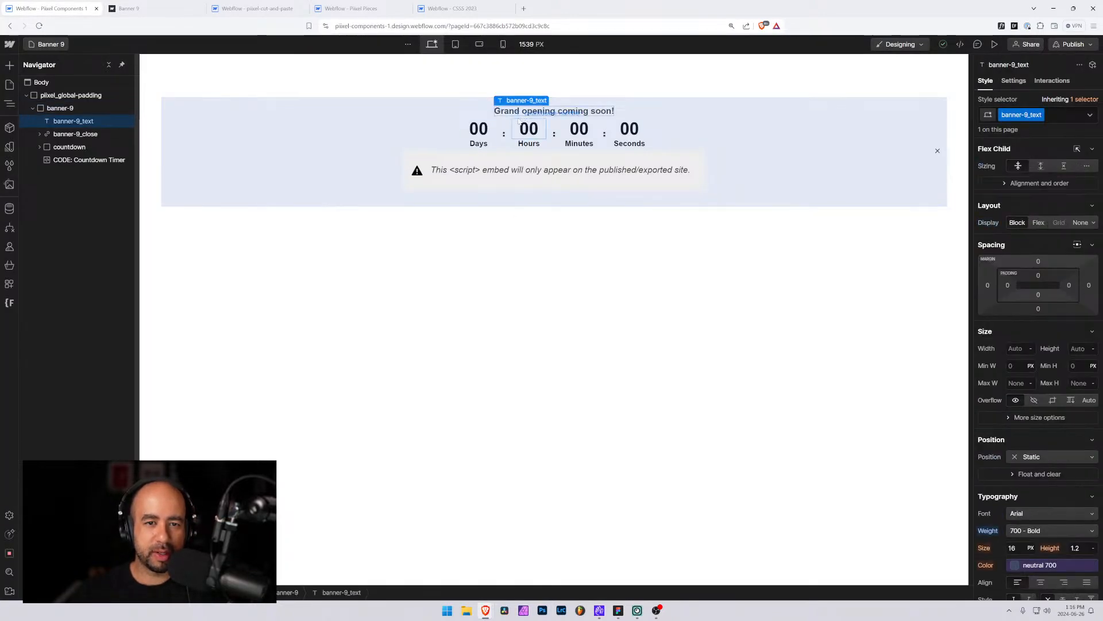
left_click(501, 136)
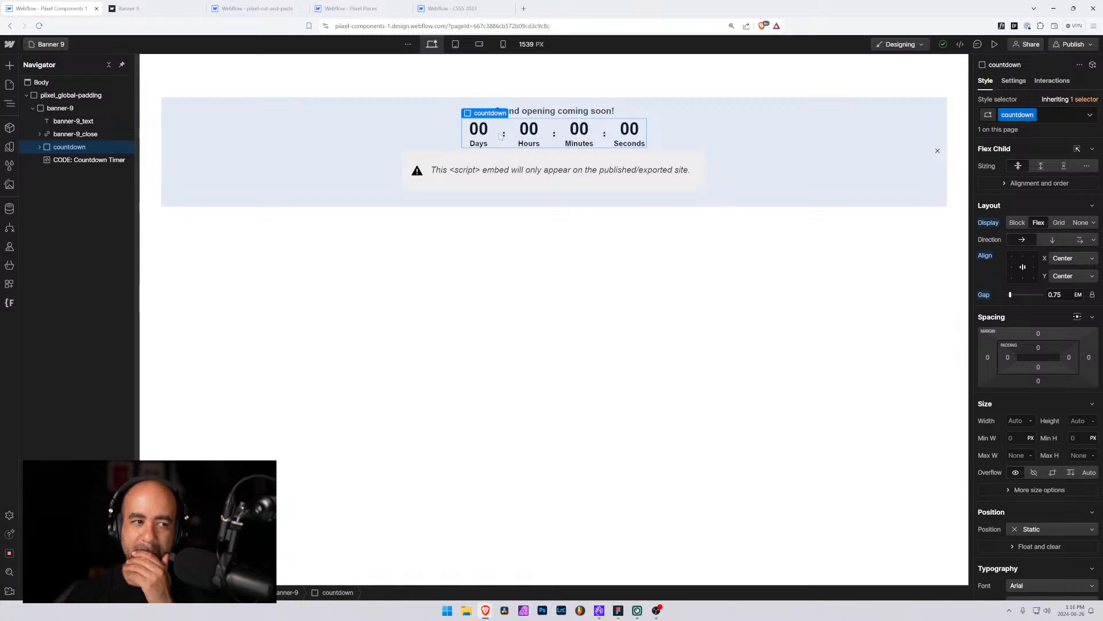
left_click(74, 122)
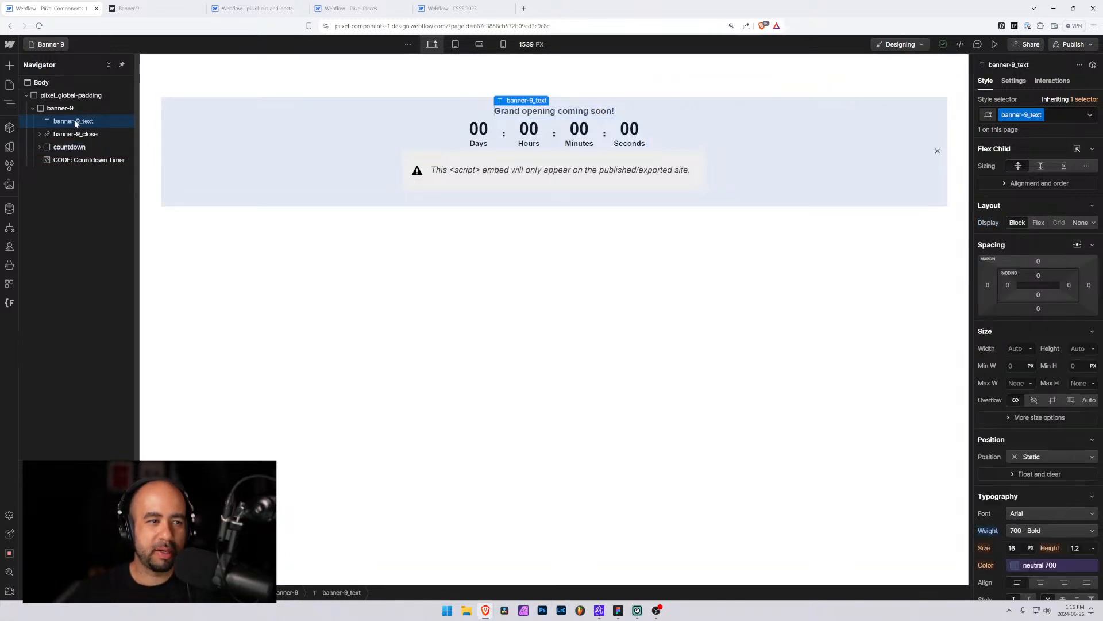
left_click(75, 134)
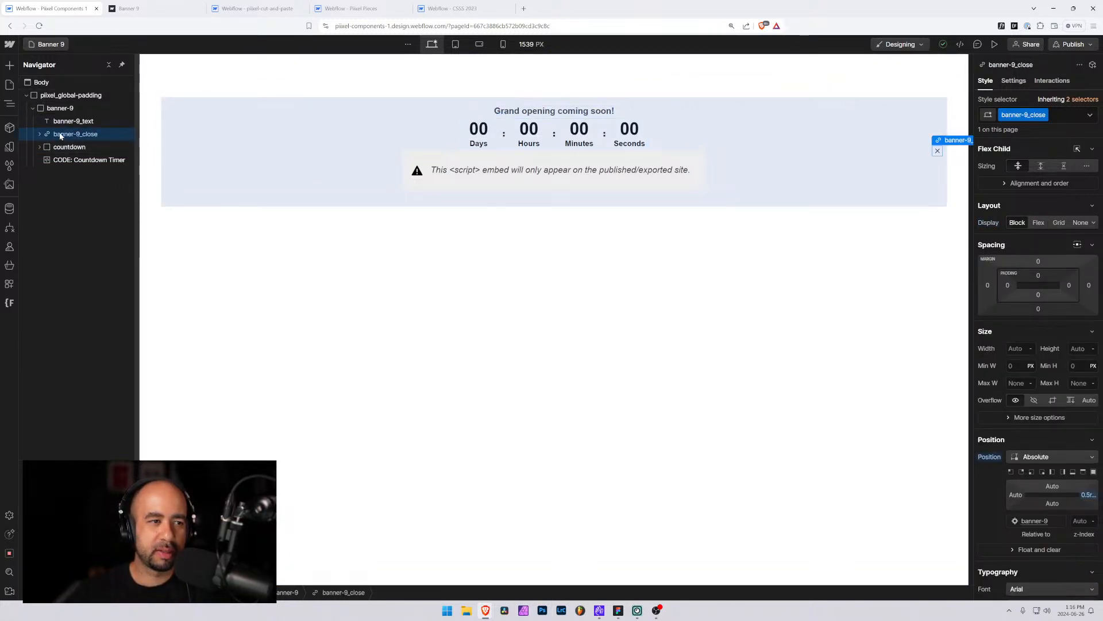
left_click_drag(60, 135, 57, 151)
Wrap the banner heading text in a new div block and move the countdown into it
left_click(74, 121)
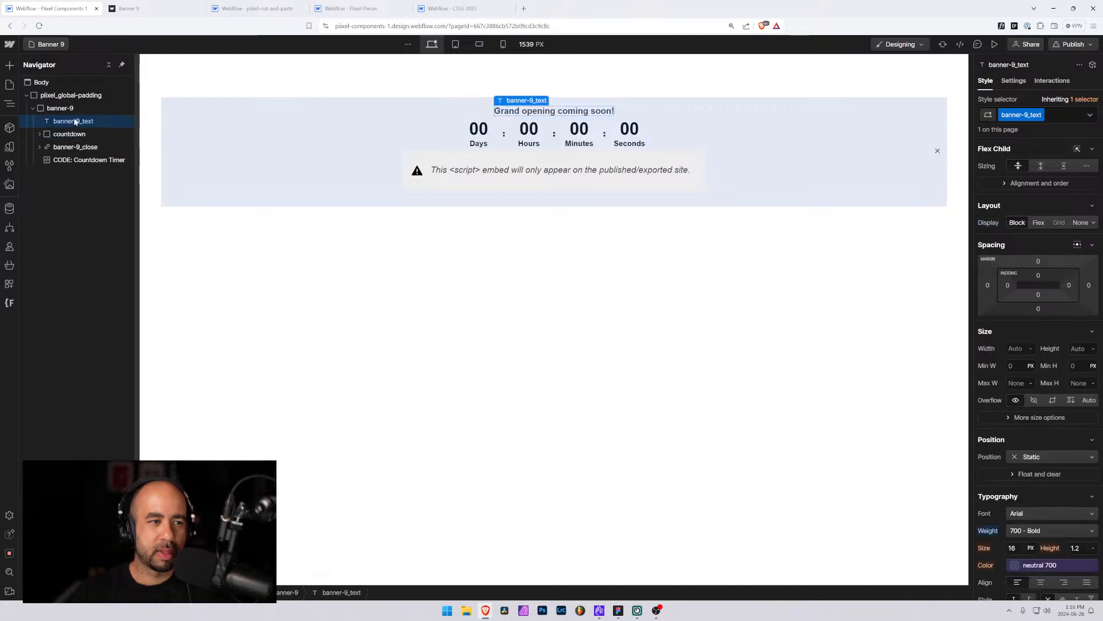
key("ctrl+alt+g")
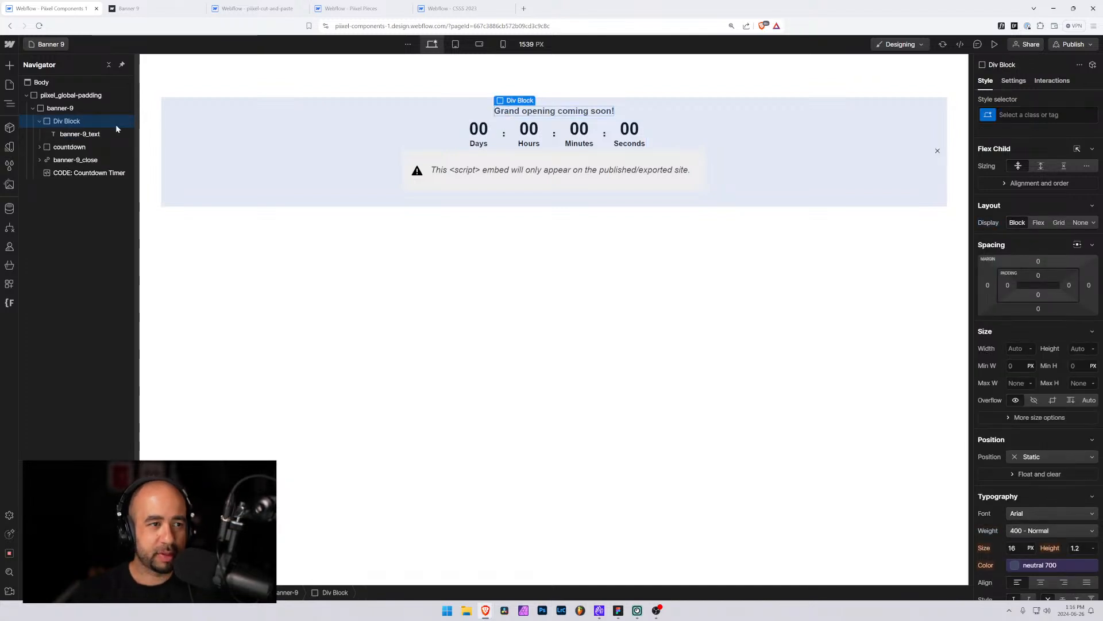
left_click_drag(84, 147, 86, 147)
Give the new wrapper div the class banner-9_content
left_click(74, 121)
left_click(1028, 114)
type("ba")
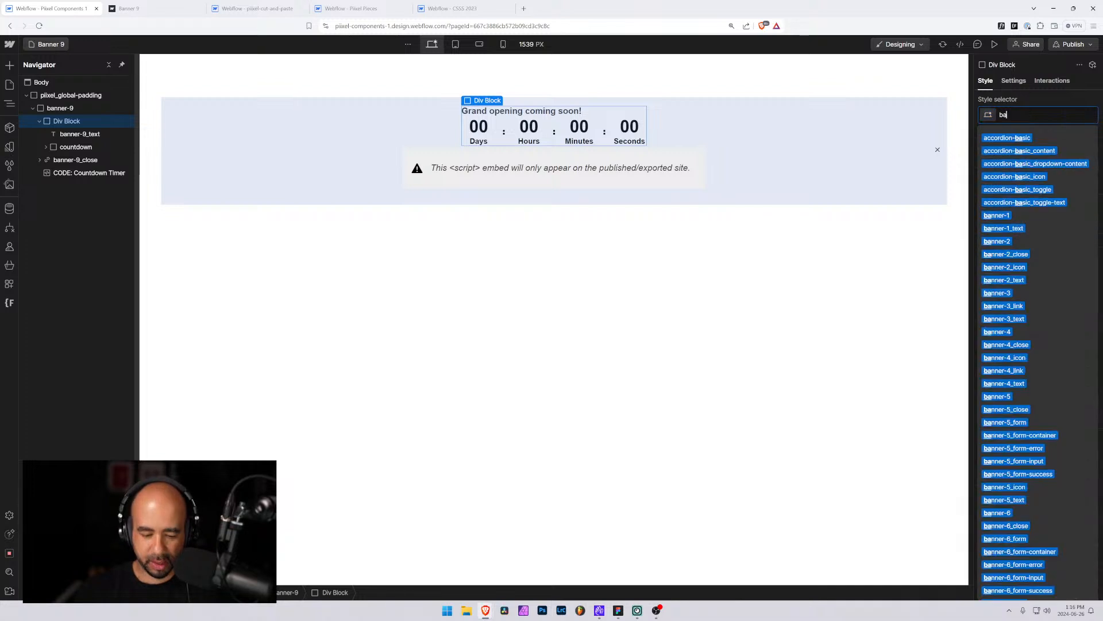
type("nner-9_")
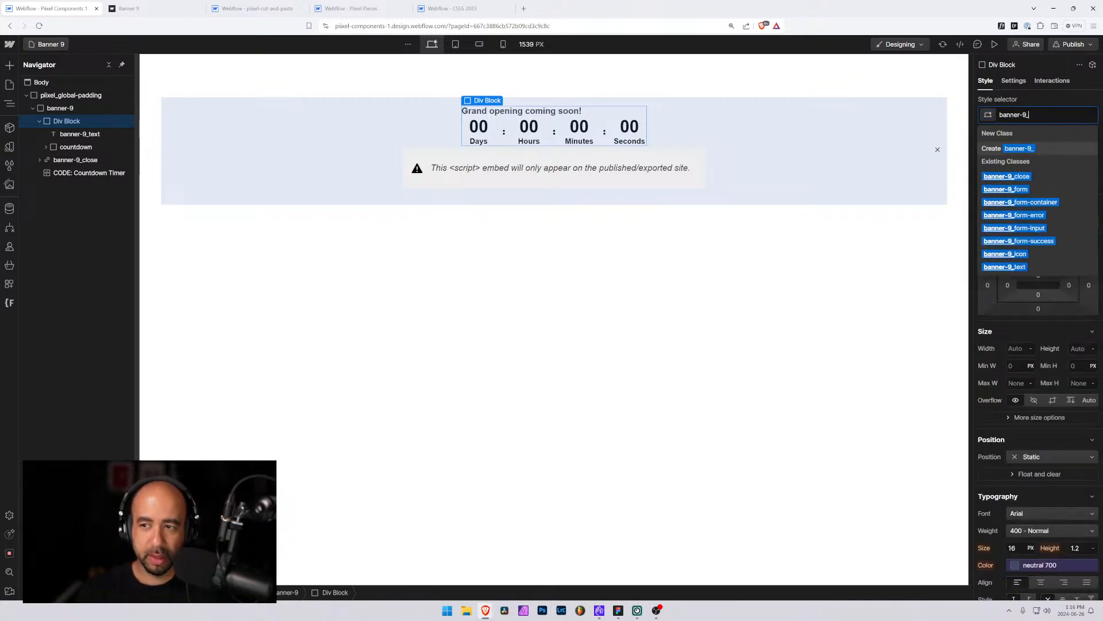
type("content")
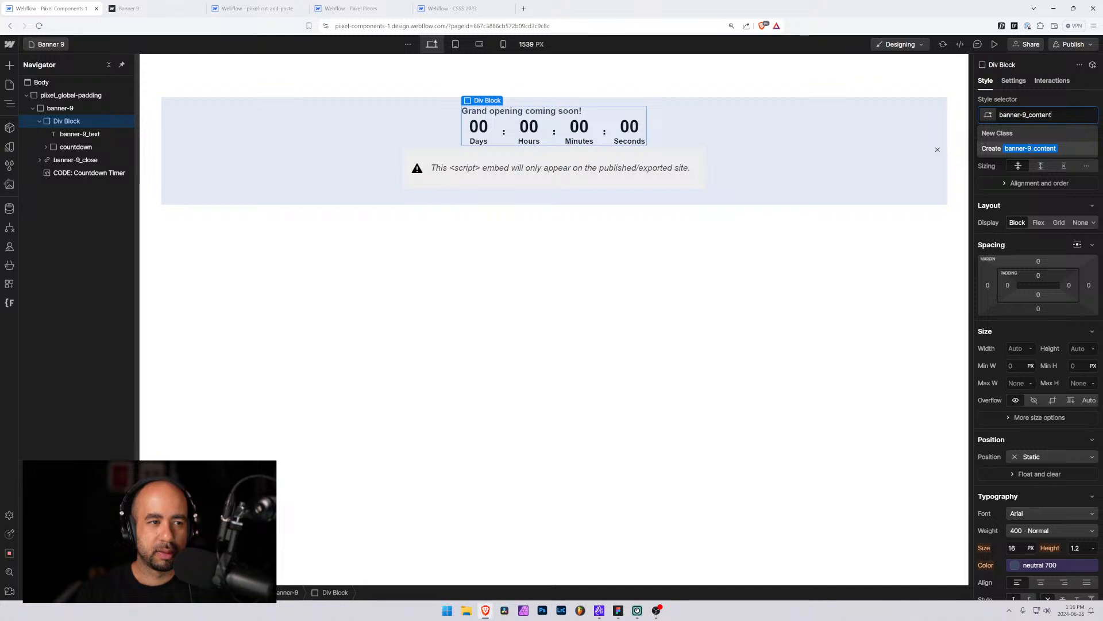
key("BackSpace")
key("BackSpace")
type("nt")
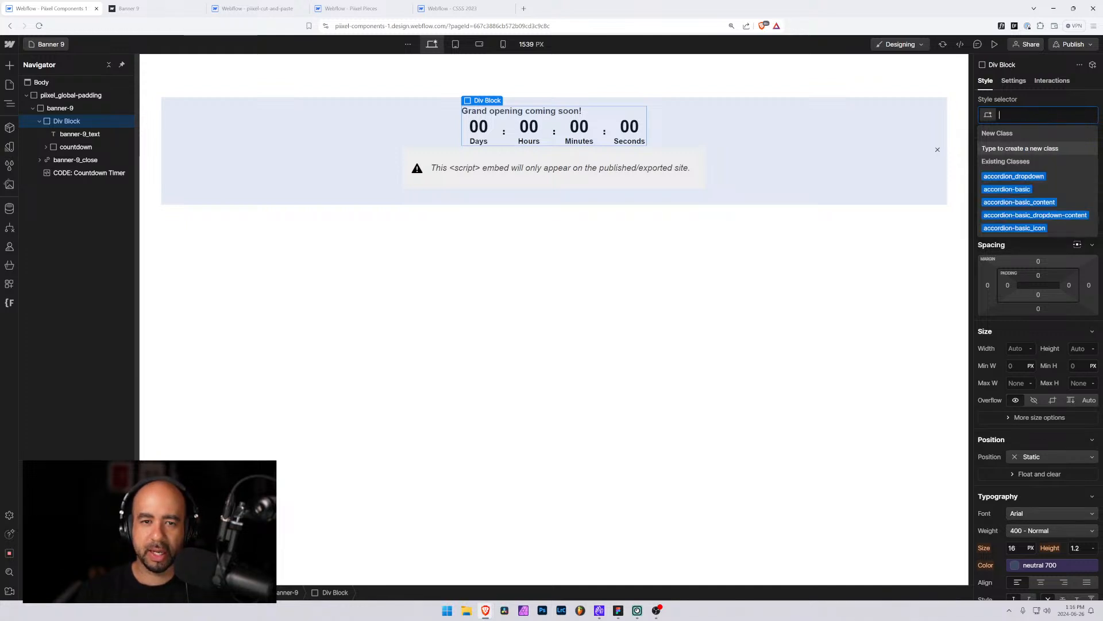
key("Return")
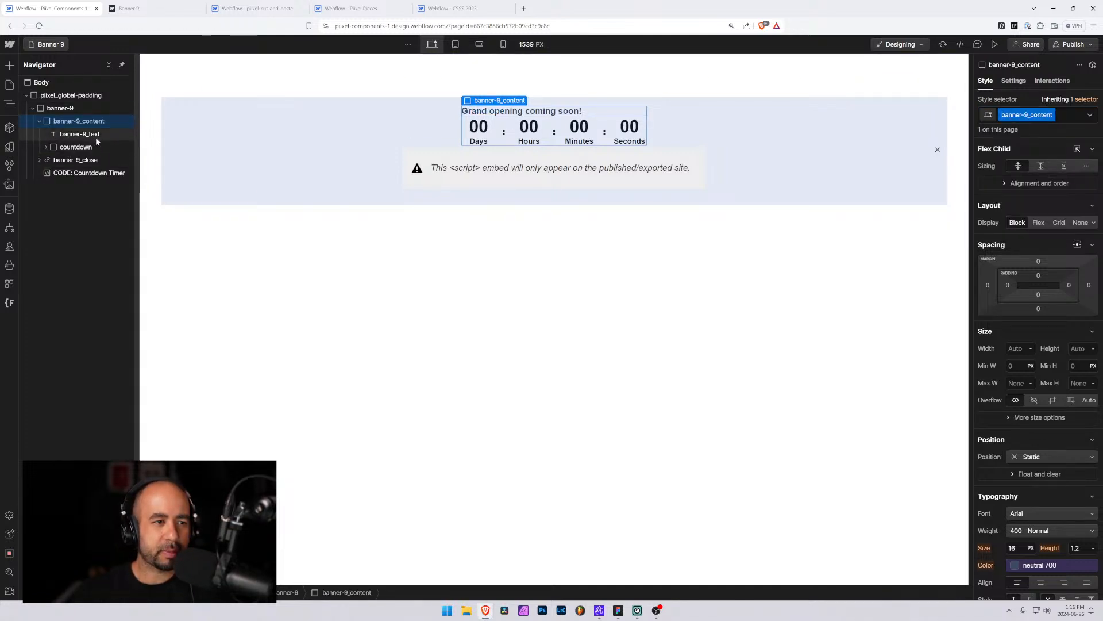
Make banner-9_content a vertical flex column centered horizontally with a 0.5rem gap
left_click(1038, 222)
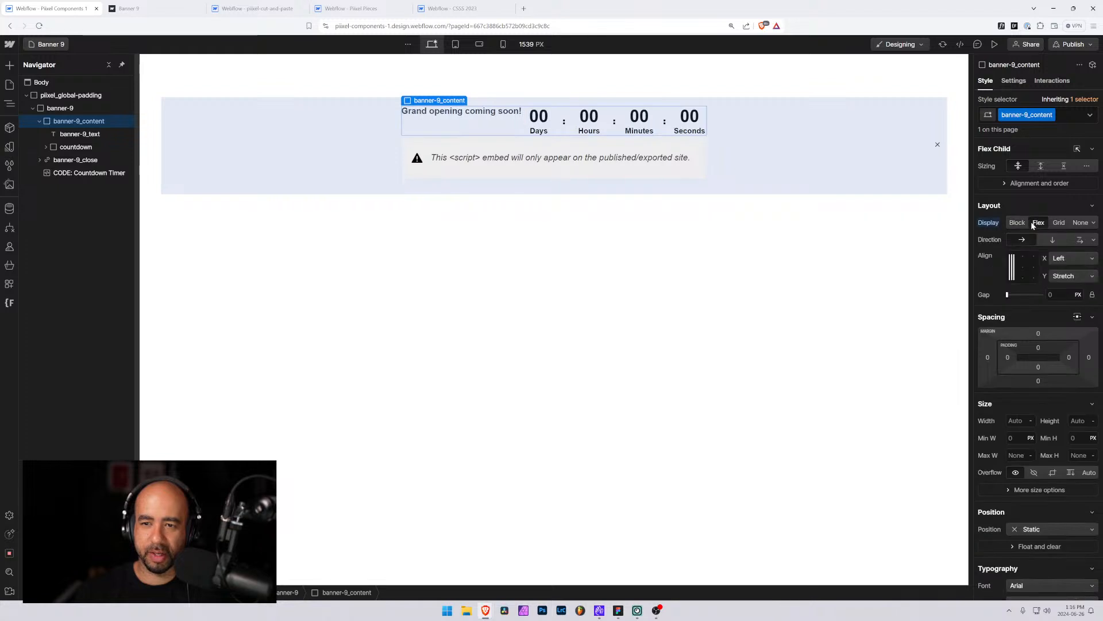
left_click(1052, 240)
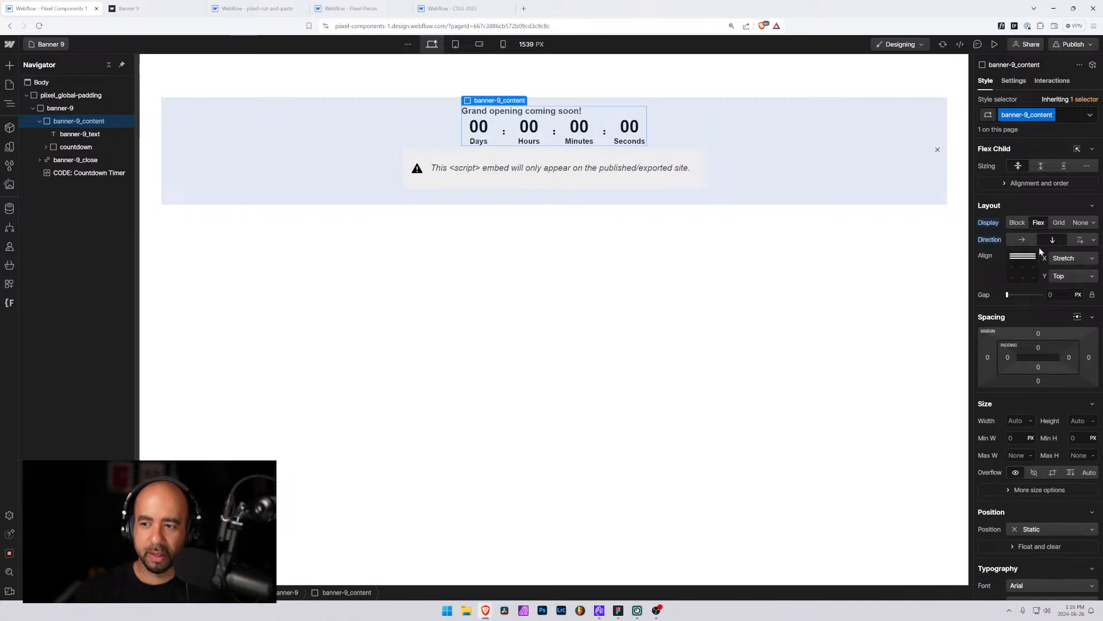
left_click(1022, 261)
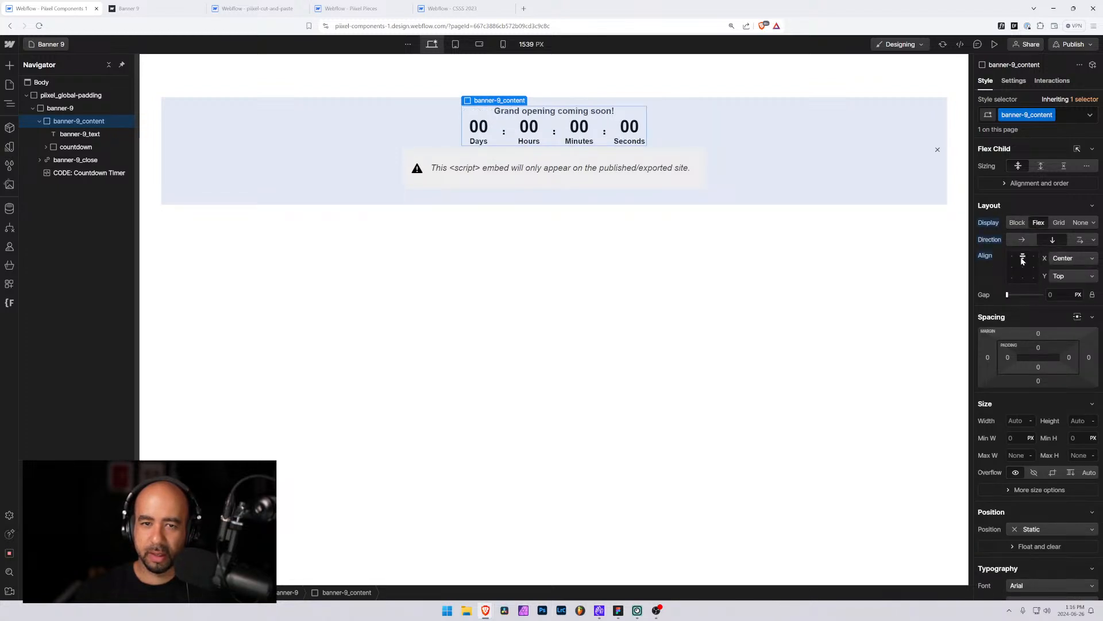
left_click(1050, 294)
type("0.5rem")
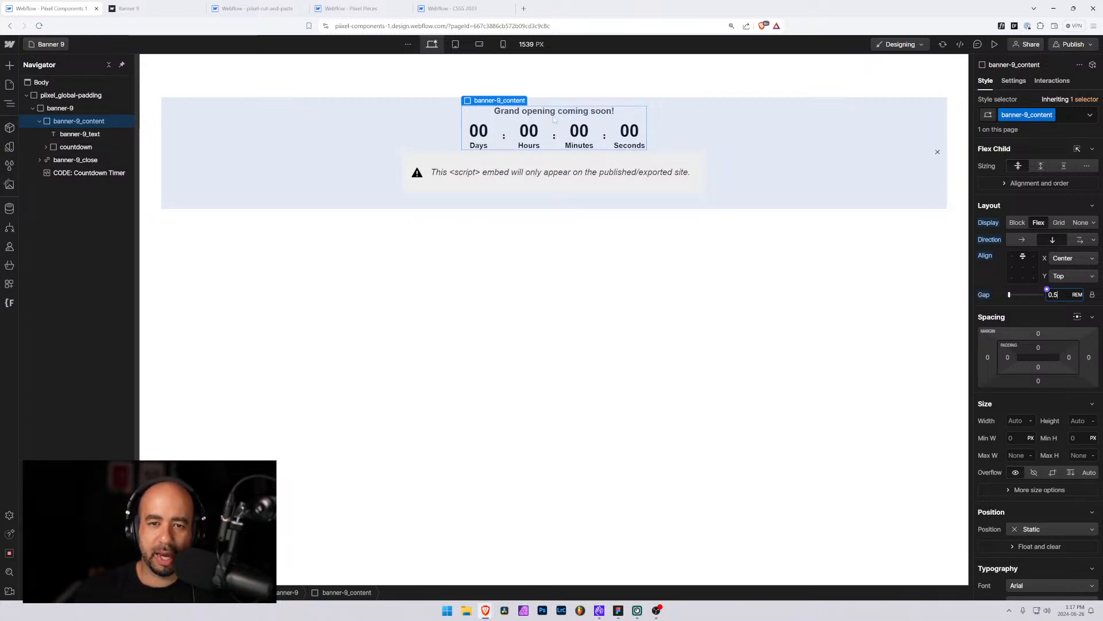
Inspect the content wrapper and the close icon on the canvas
left_click(411, 258)
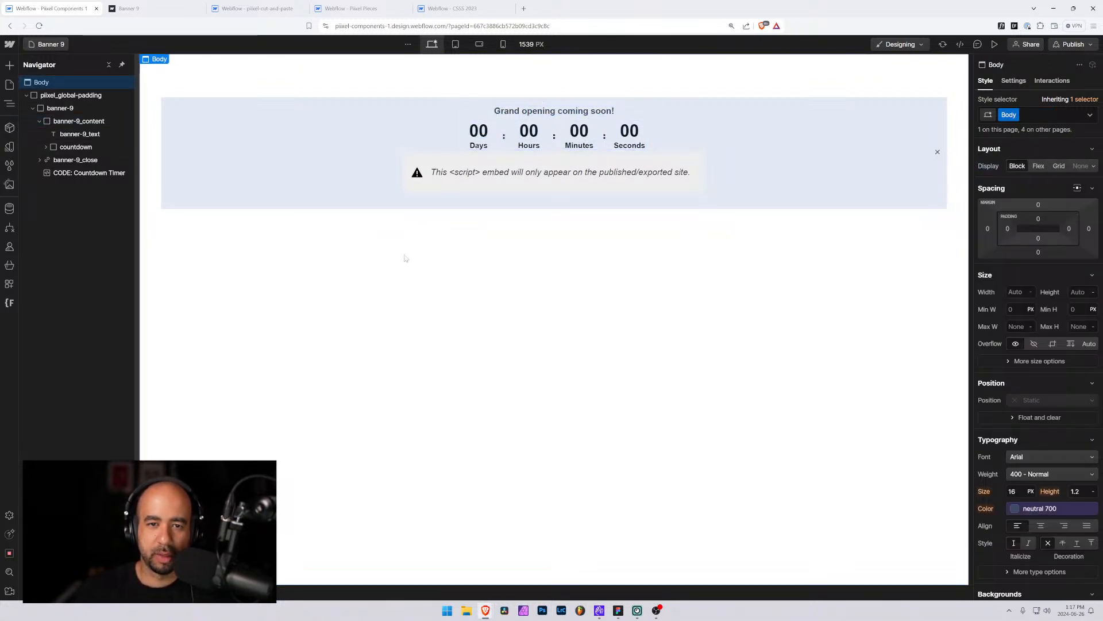
left_click(445, 168)
left_click(80, 121)
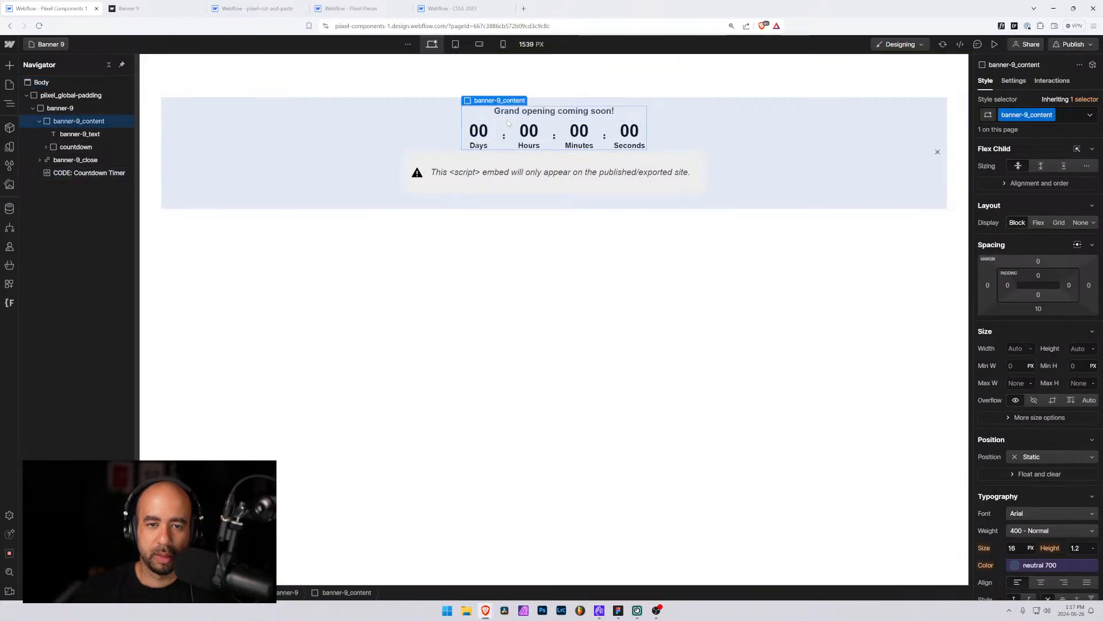
left_click(937, 152)
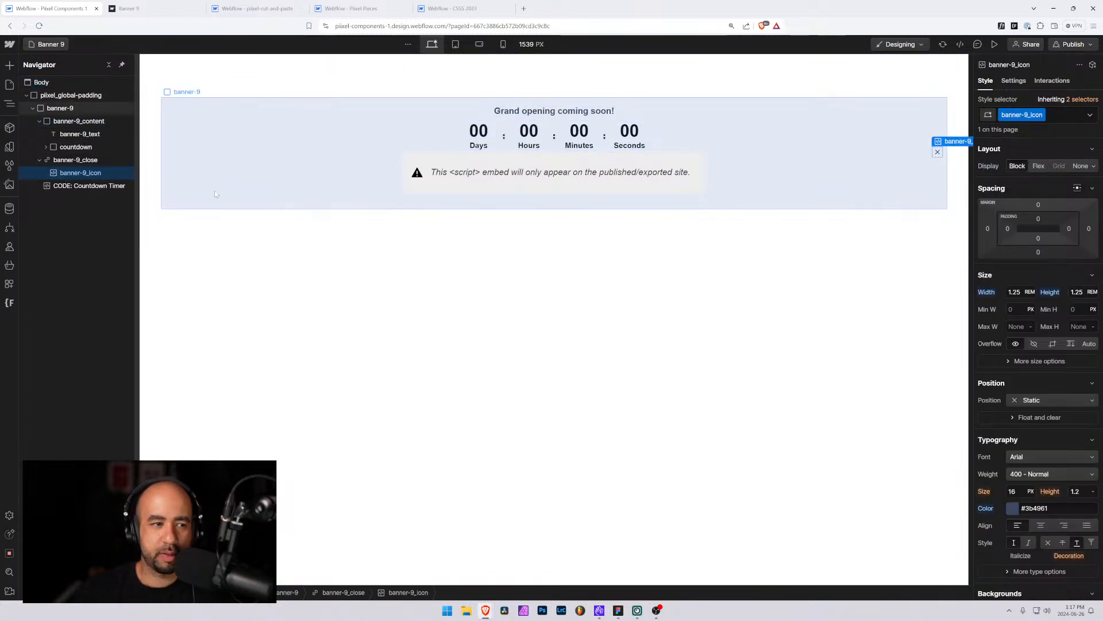
Set the absolutely positioned close button's top offset to 0.5rem
left_click(62, 161)
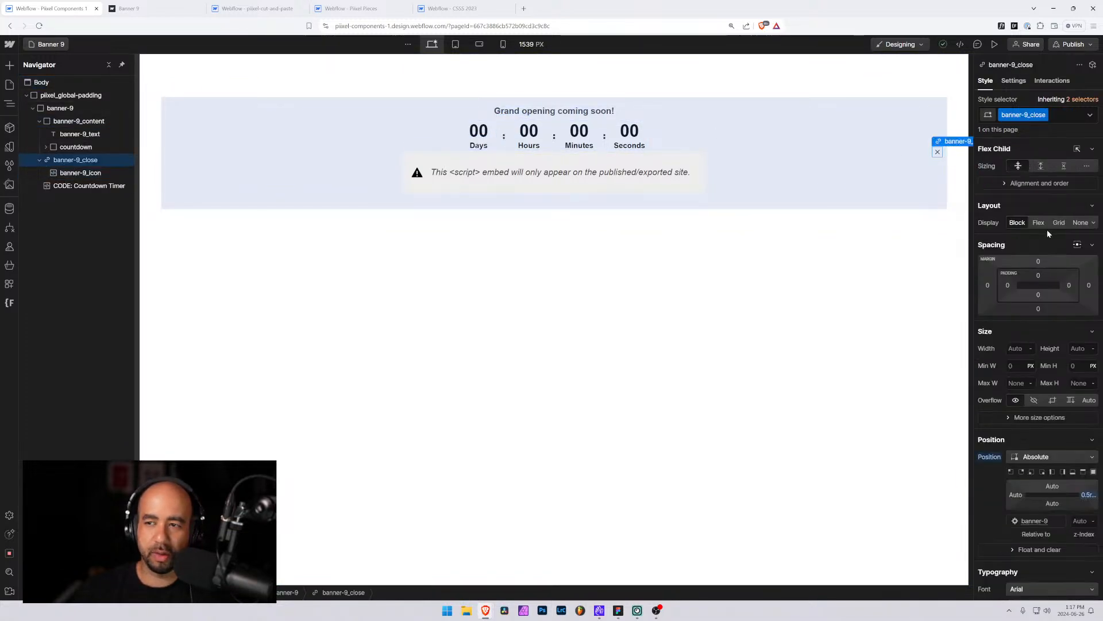
left_click(1044, 484)
key("Return")
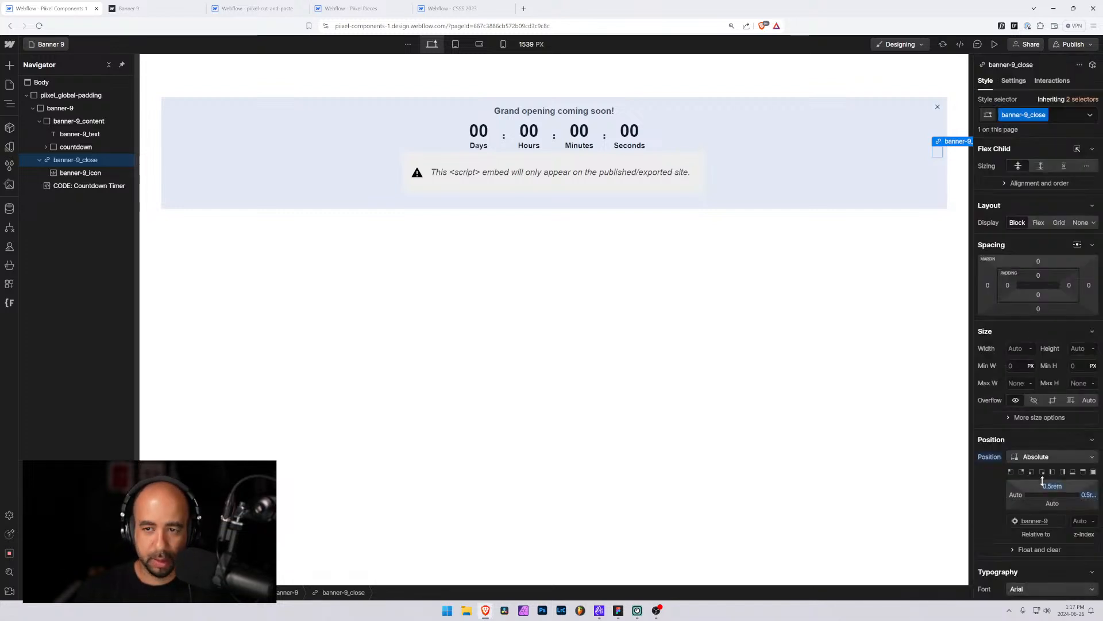
Preview the banner and return to the designer
left_click(577, 382)
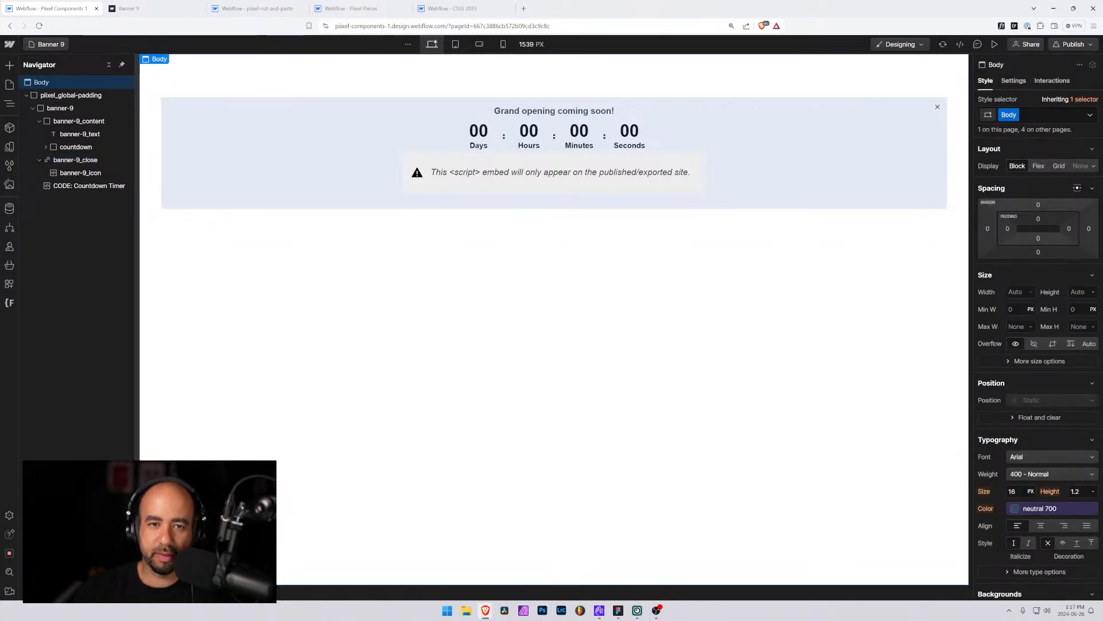
key("ctrl+shift+p")
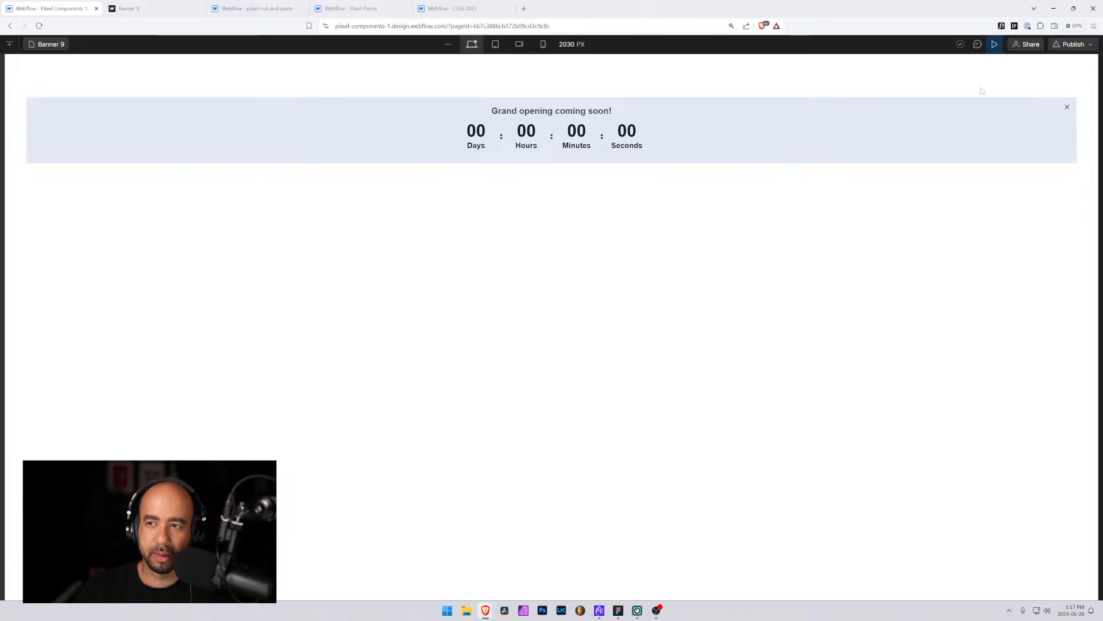
left_click(994, 46)
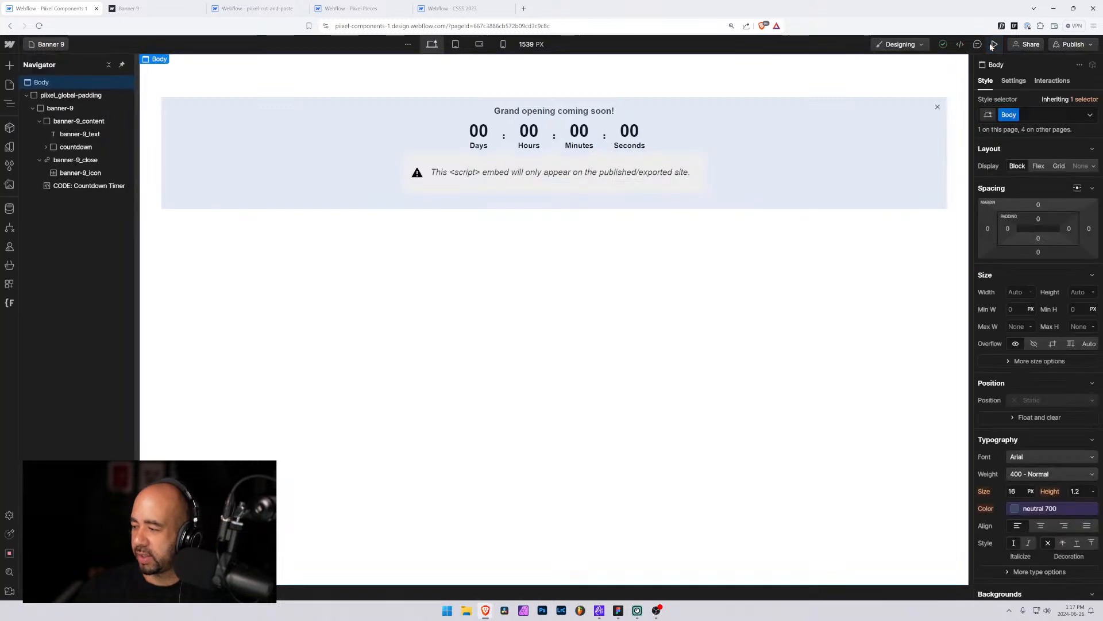
Rename the countdown-days class to countdown_days
left_click(479, 135)
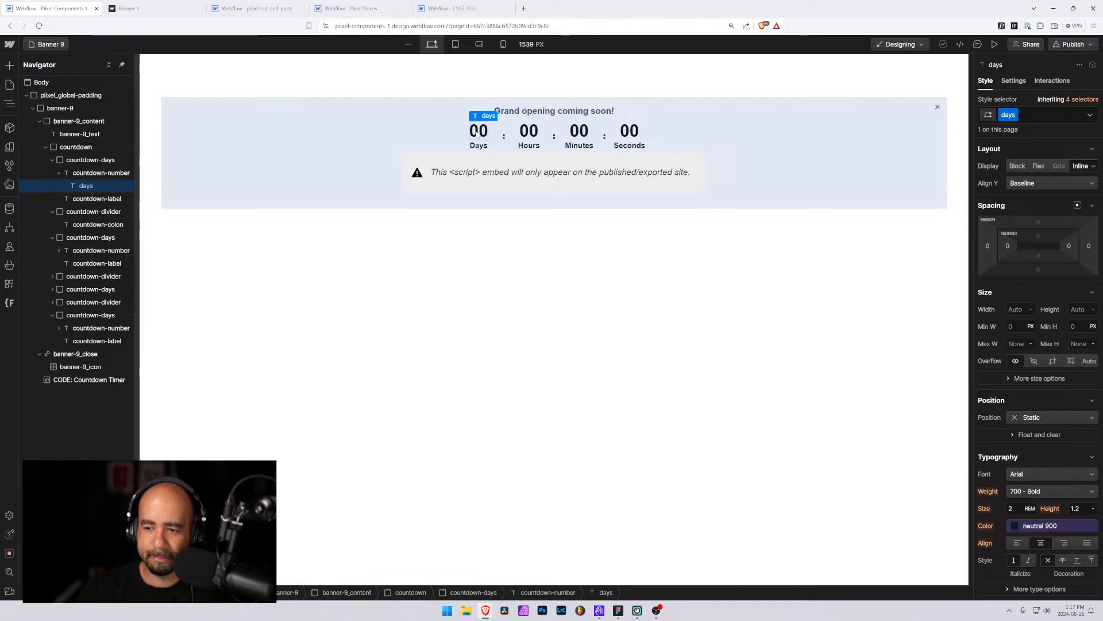
left_click(110, 173)
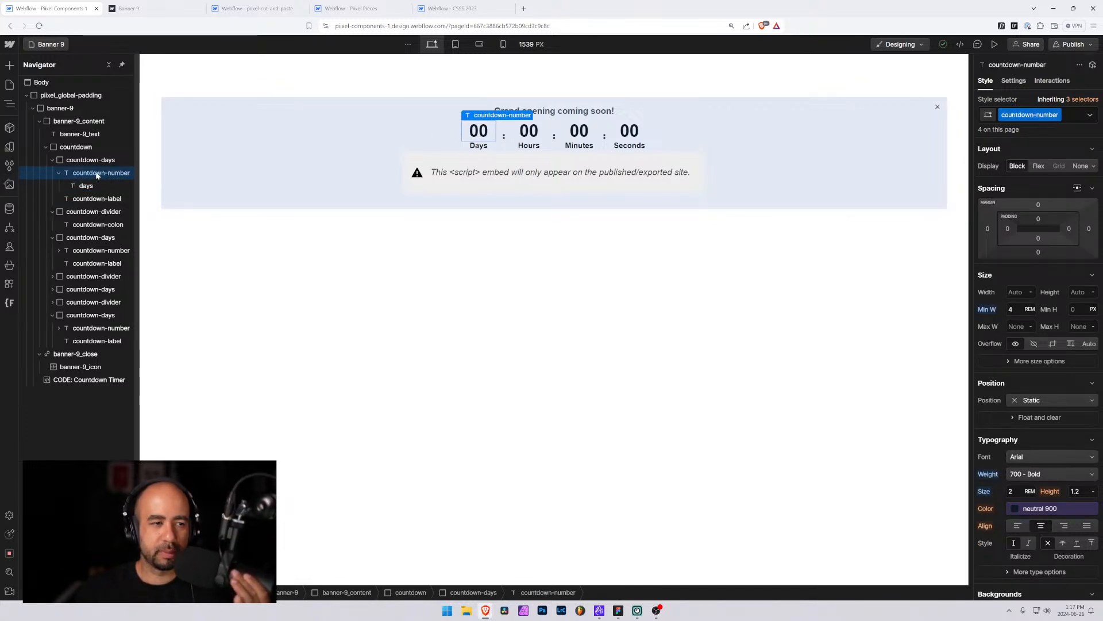
left_click(130, 157)
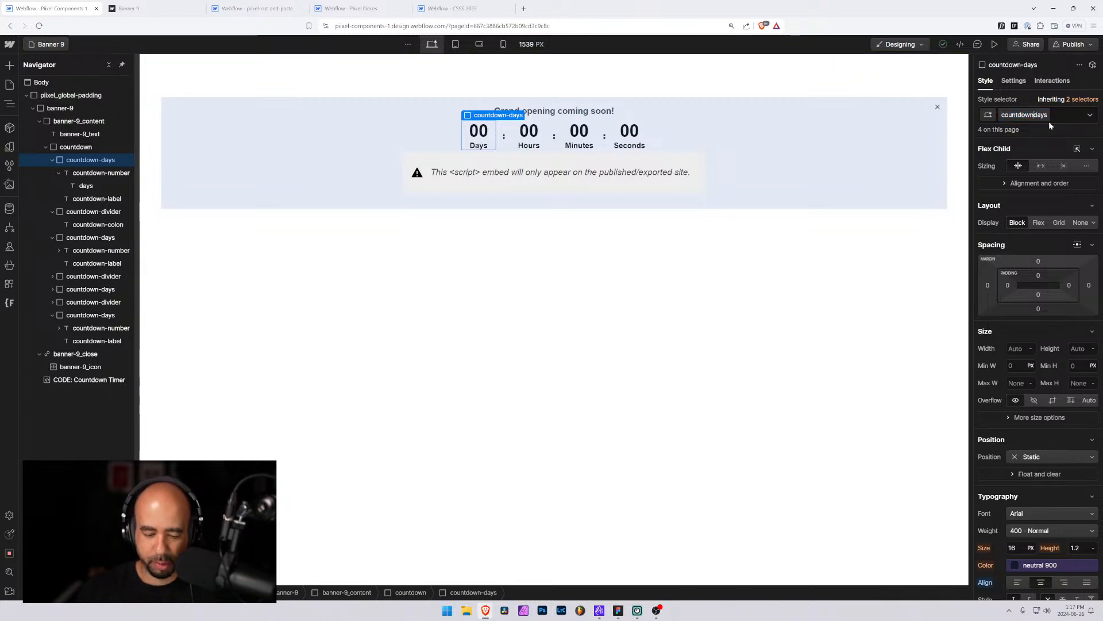
type("_")
key("Return")
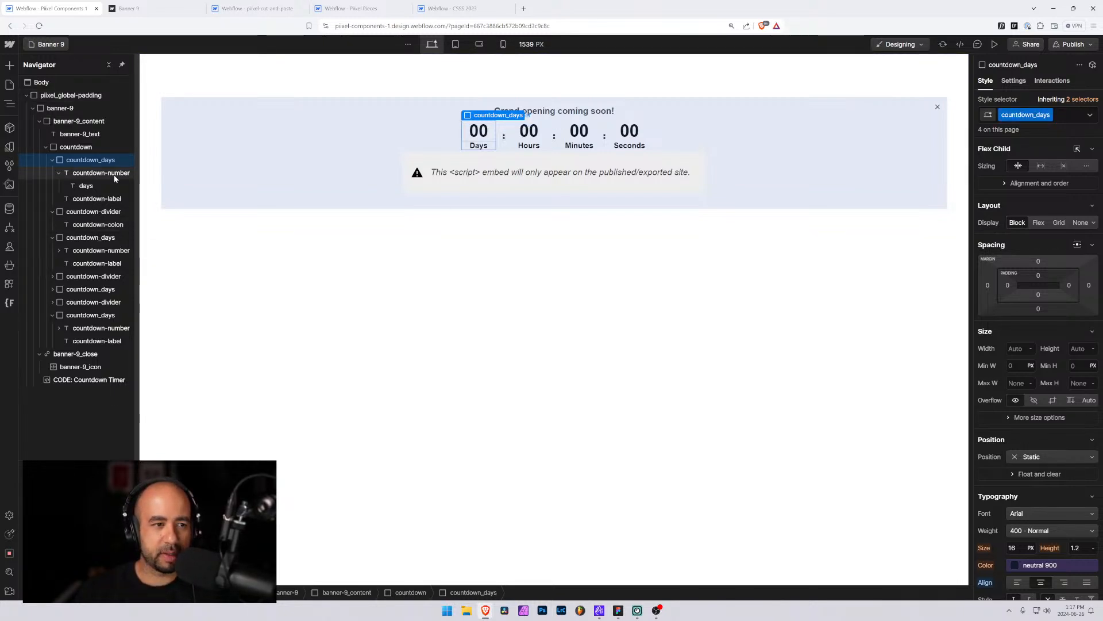
Rename the countdown-number class to countdown_number
left_click(115, 178)
double_click(1030, 114)
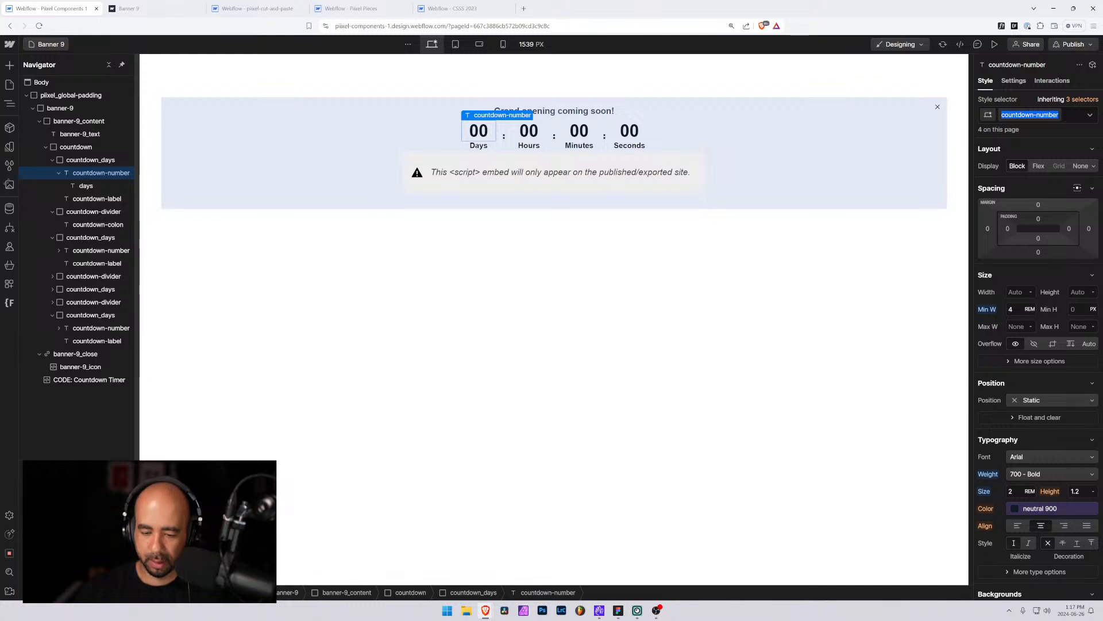
key("Left")
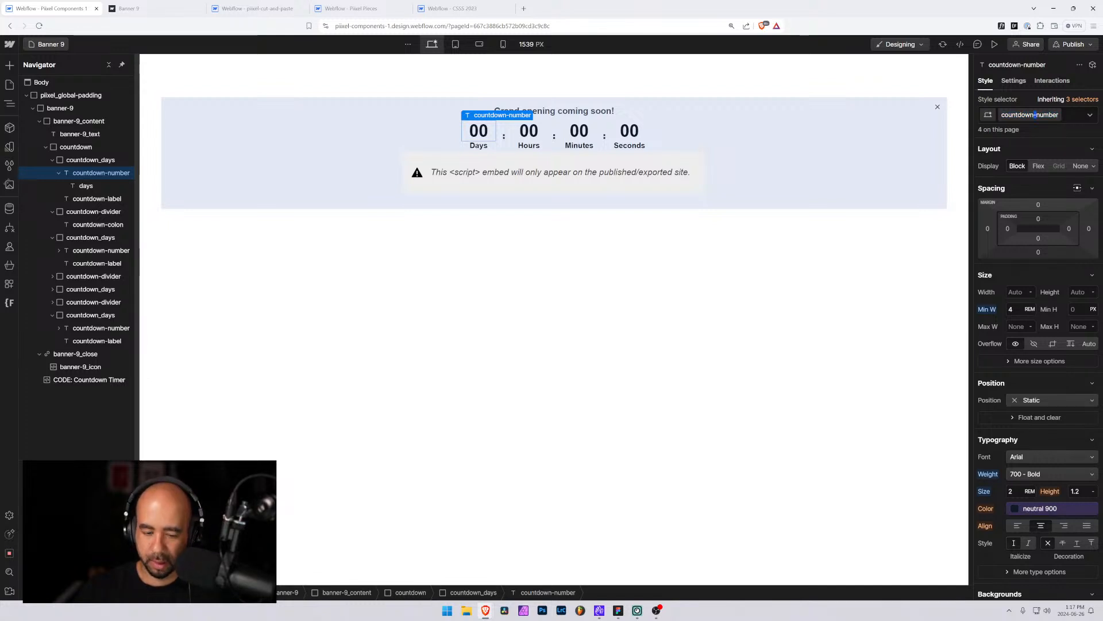
key("Return")
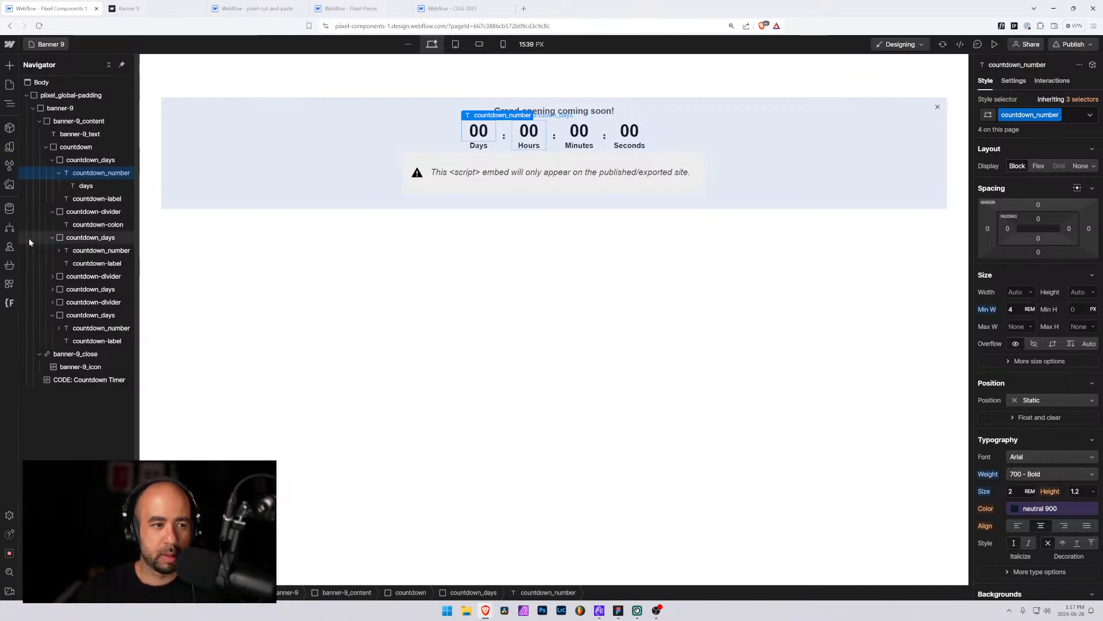
Rename the countdown-label class to countdown_label
left_click(98, 198)
double_click(1025, 114)
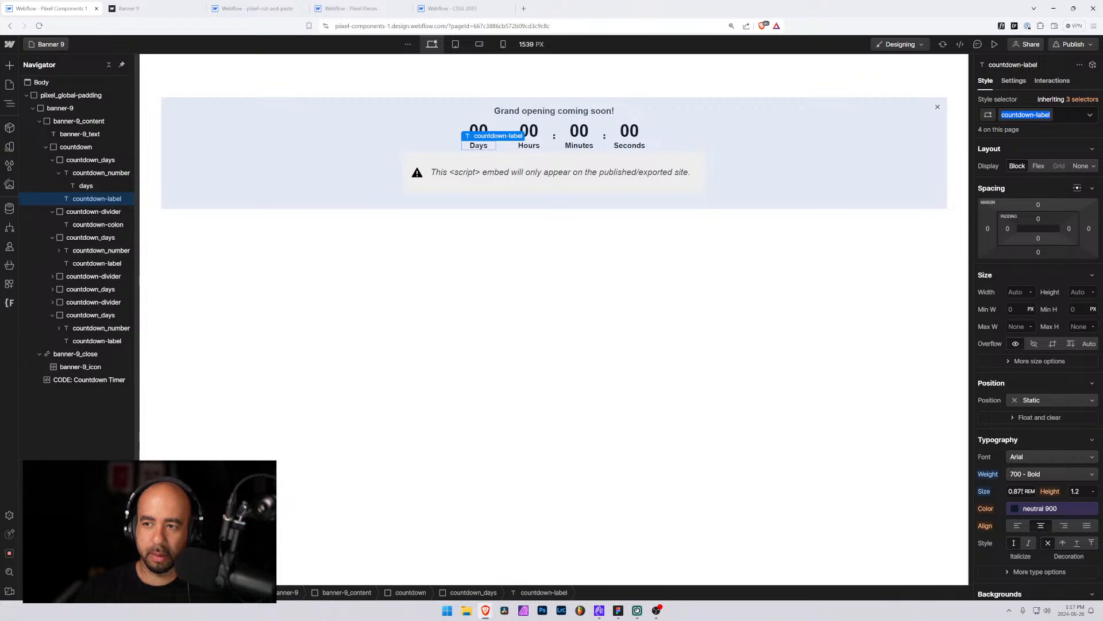
left_click(1026, 115)
key("BackSpace")
type("_")
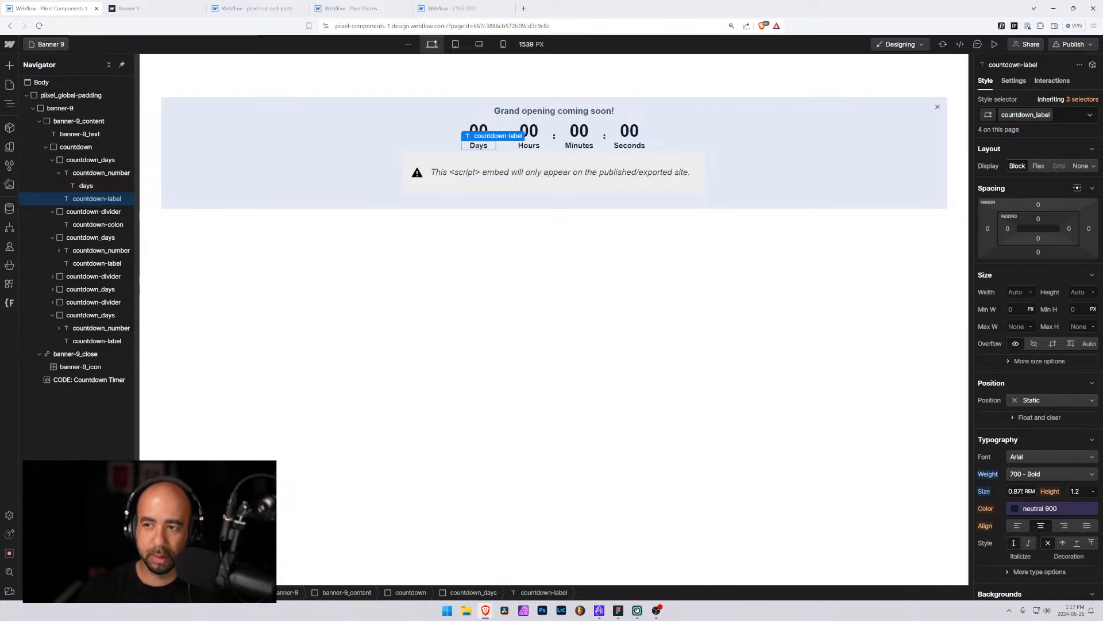
key("Return")
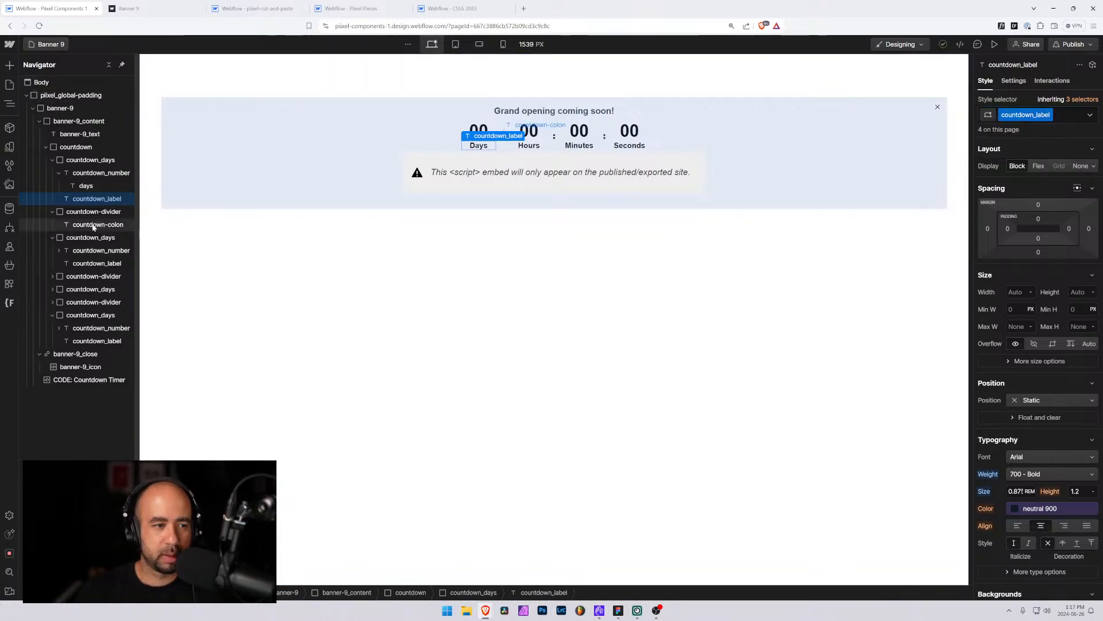
Rename the countdown-divider class to countdown_divider
left_click(94, 212)
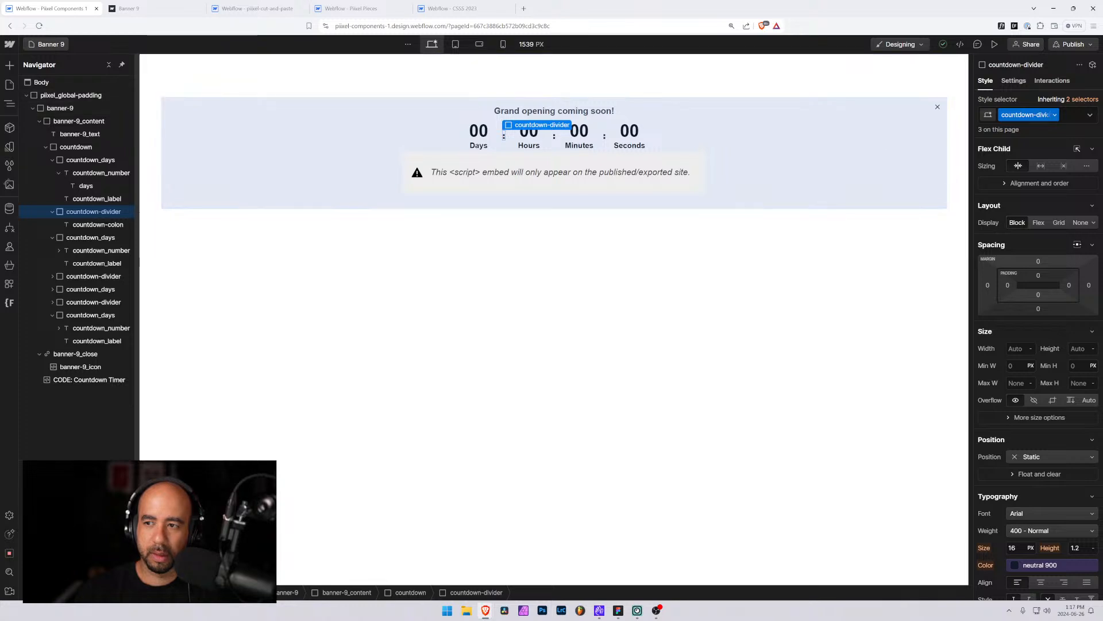
double_click(1025, 115)
left_click(1029, 115)
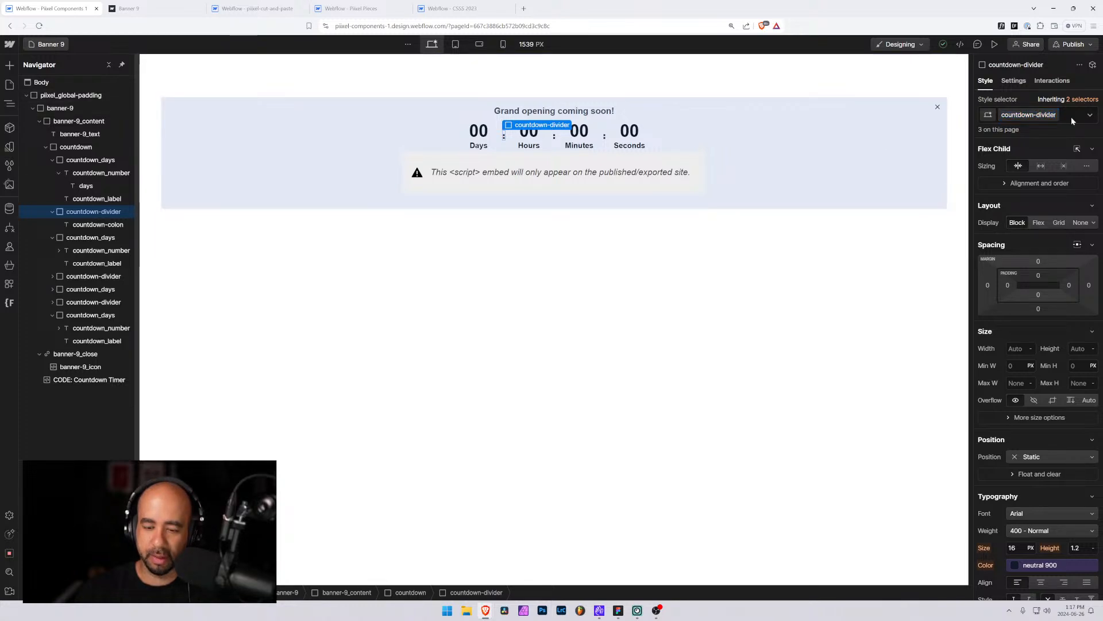
type("_")
key("Return")
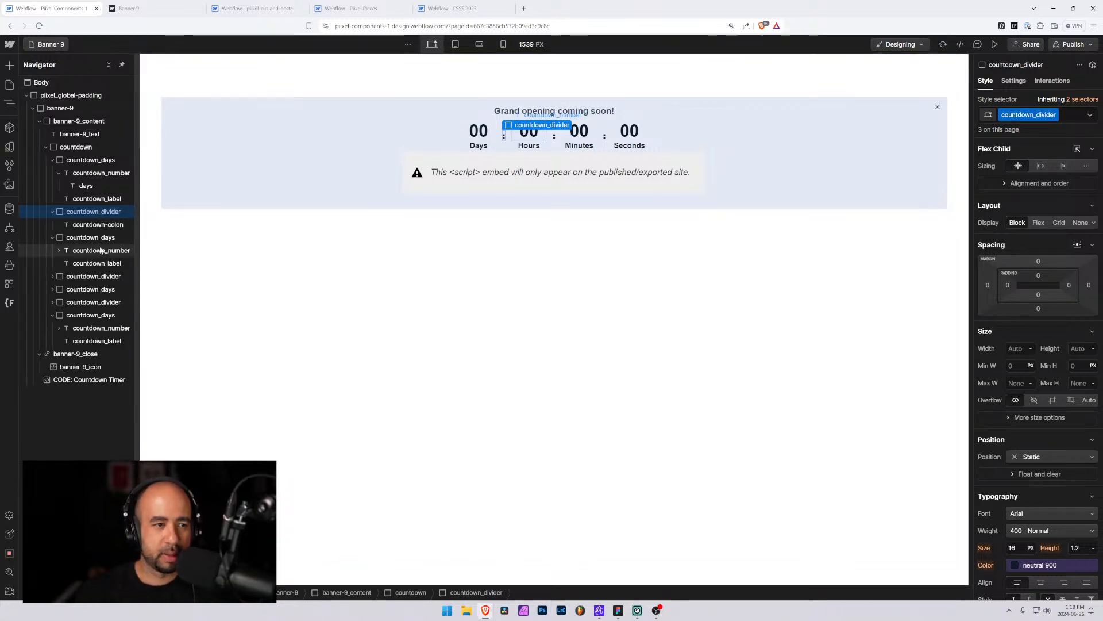
Set the countdown colon's font weight to 700 - Bold
left_click(92, 225)
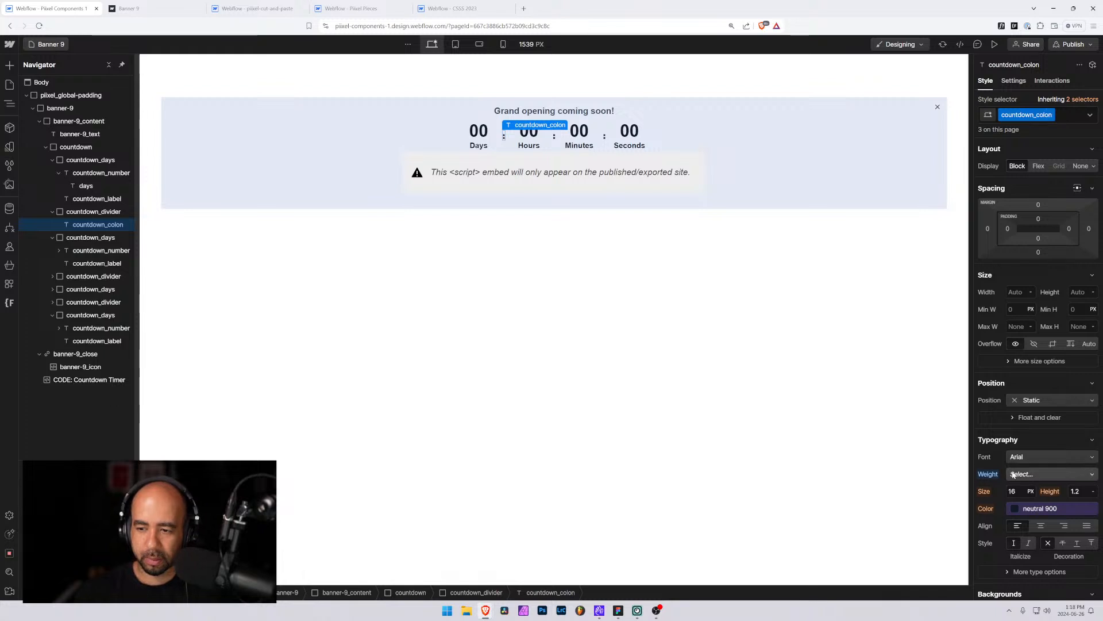
left_click(1034, 475)
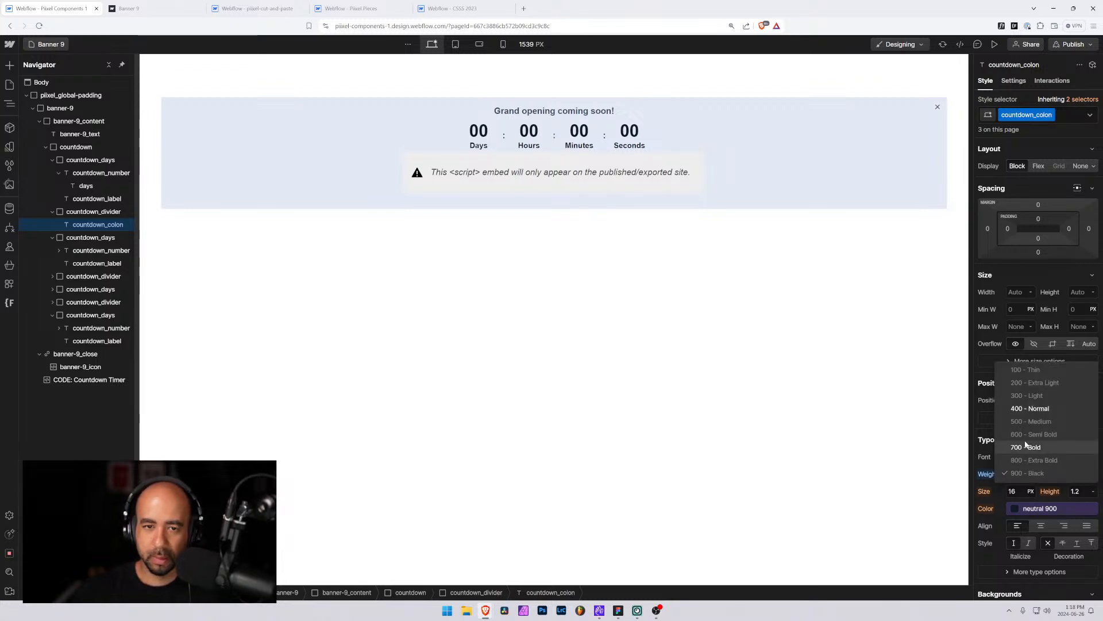
left_click(1026, 446)
Inspect the countdown divider's styles and collapse the countdown's nested items in the navigator
left_click(107, 212)
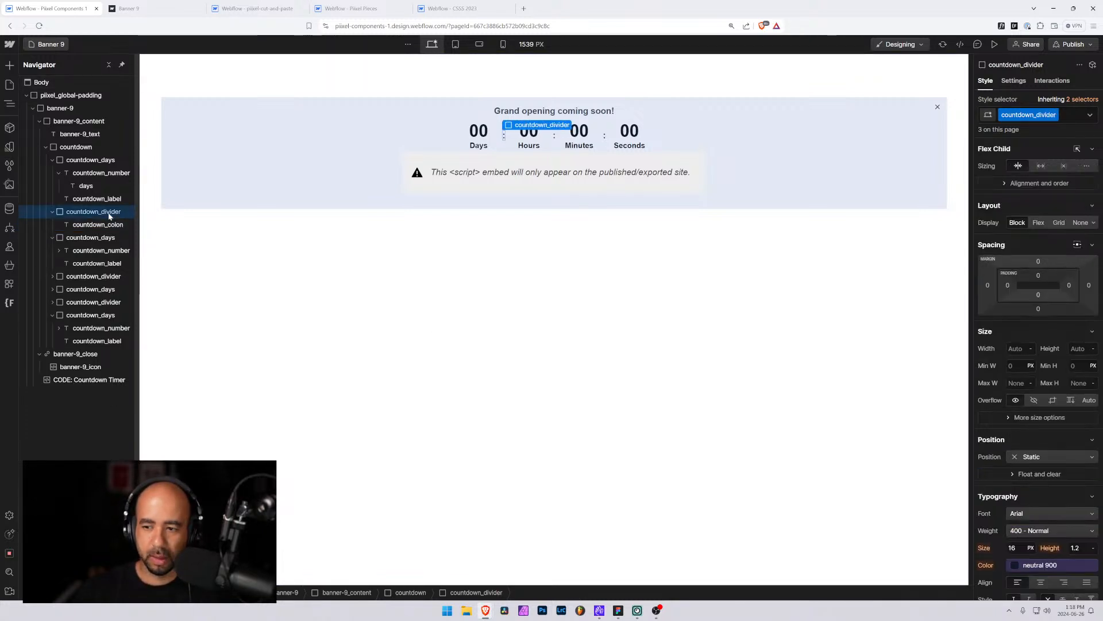
scroll(1037, 497, "down", 10)
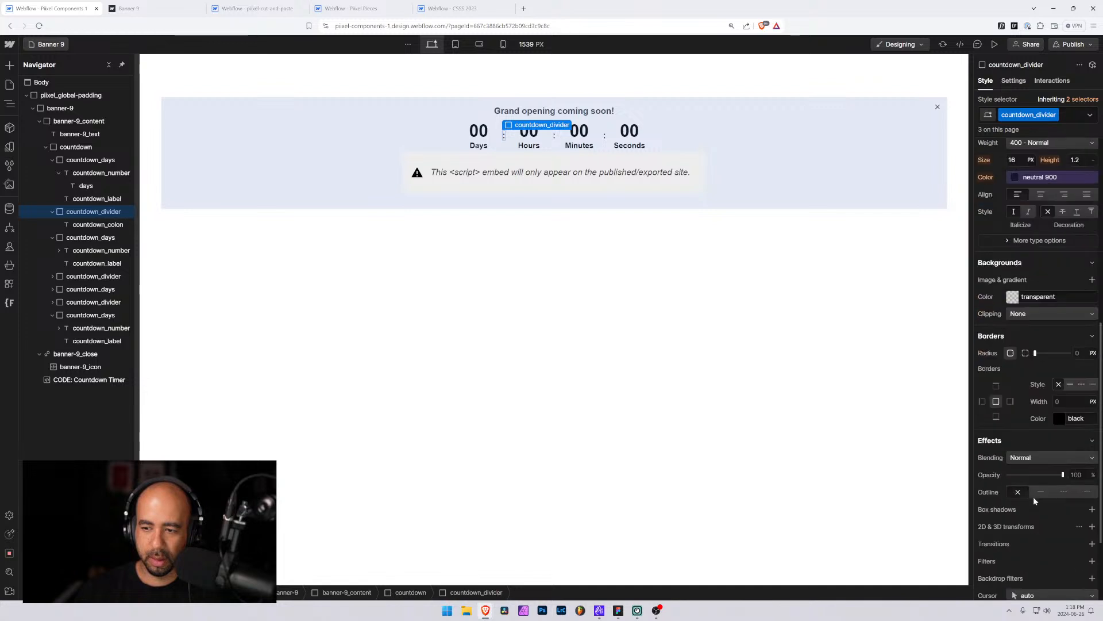
scroll(1033, 494, "up", 10)
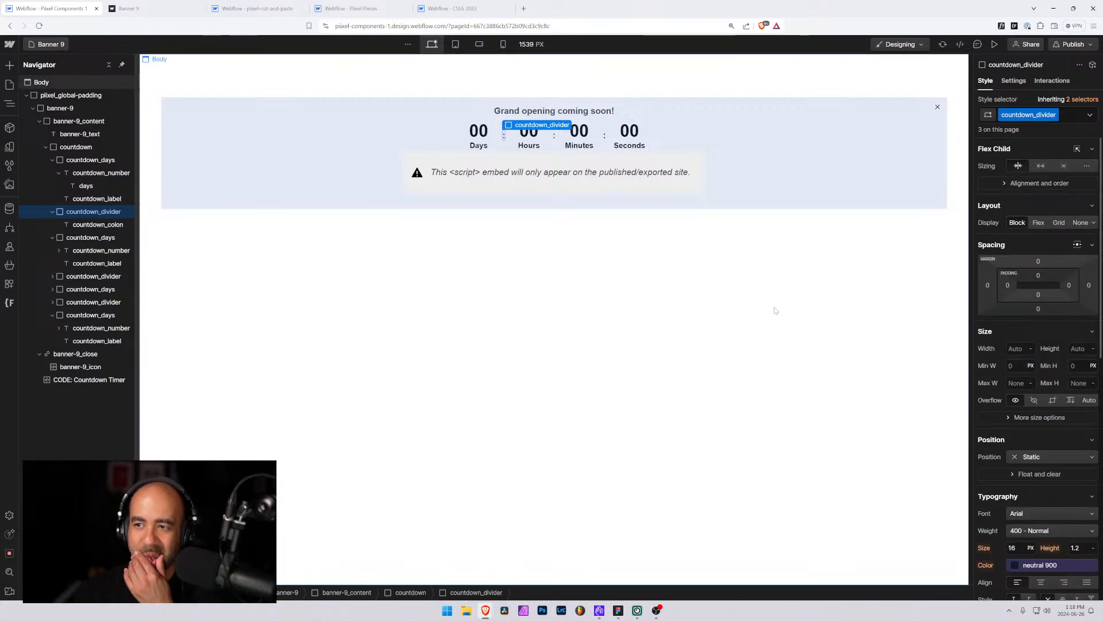
left_click(58, 224)
left_click(59, 173)
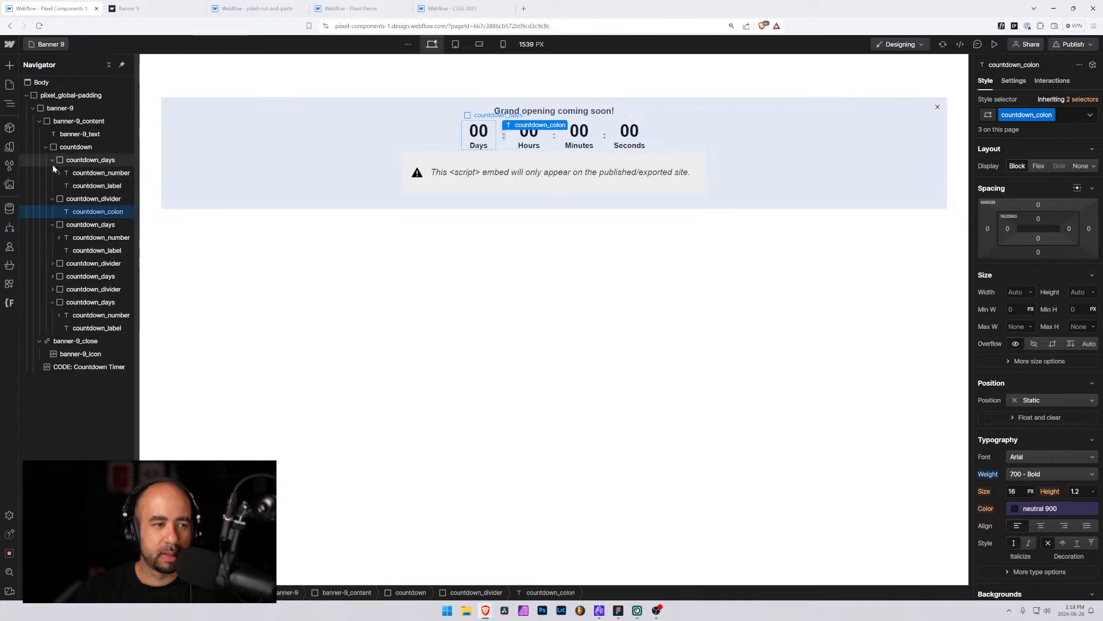
left_click(53, 162)
left_click(51, 172)
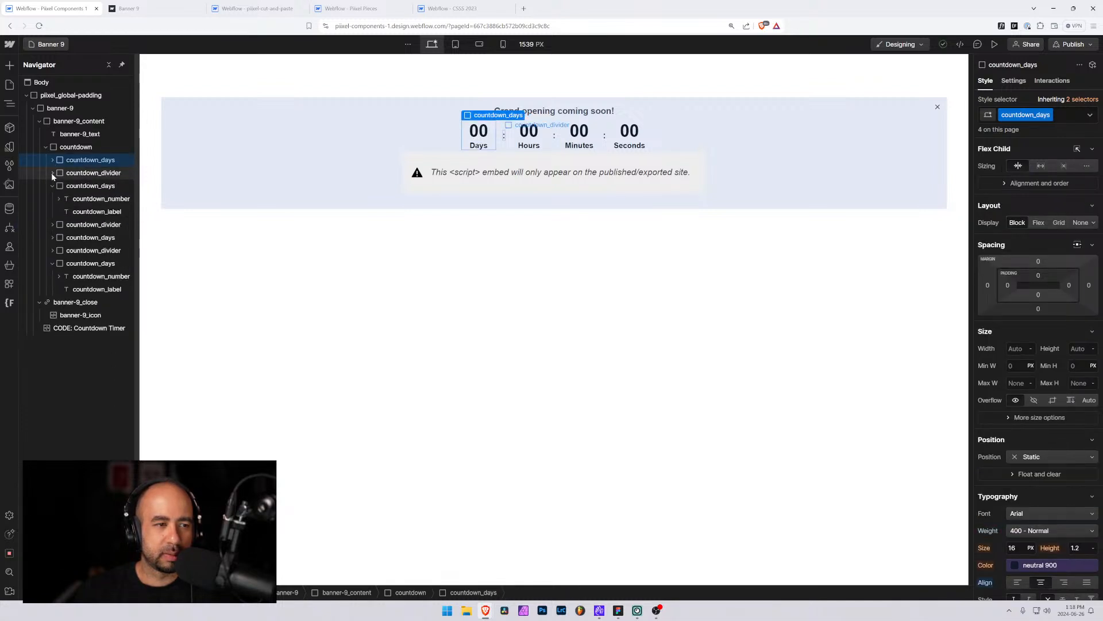
left_click(51, 185)
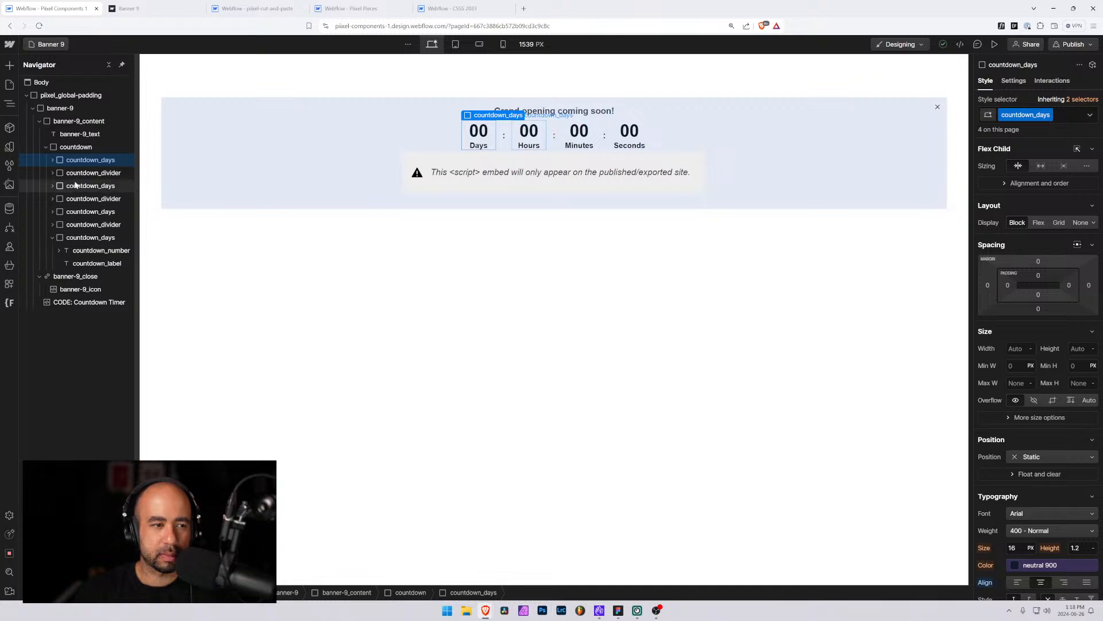
Set the countdown_number class's minimum width to 3 rem
left_click(73, 147)
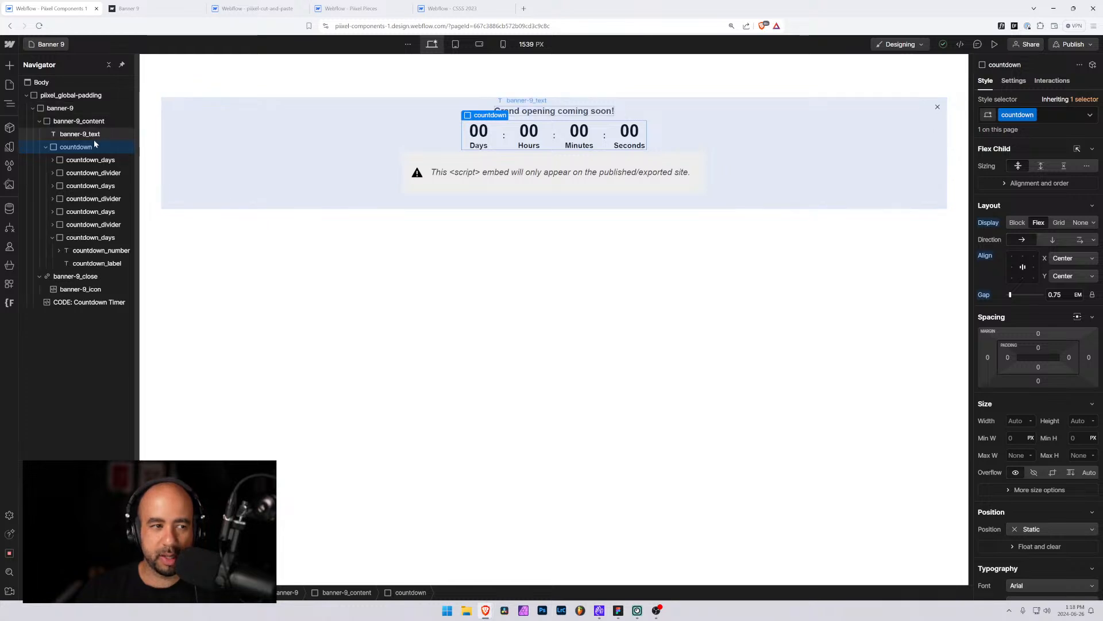
left_click(80, 174)
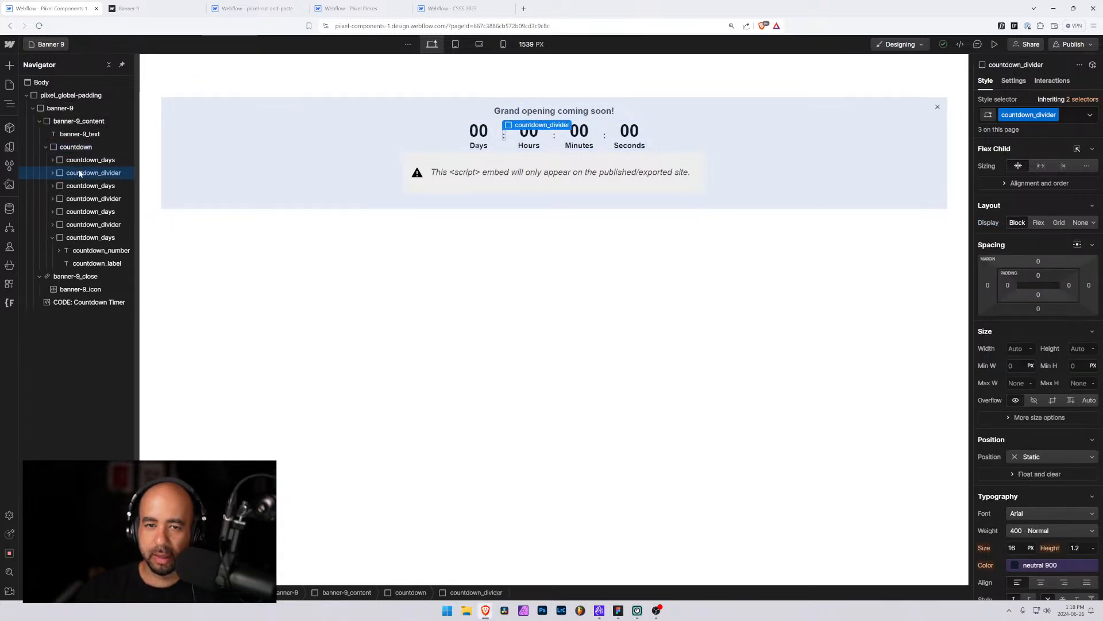
left_click(84, 162)
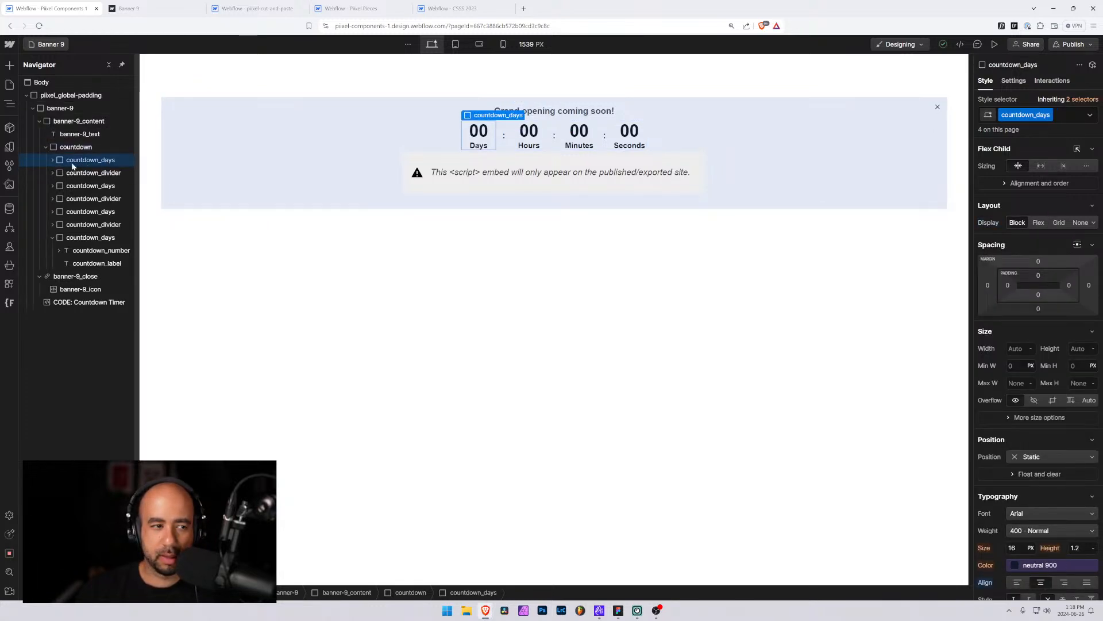
left_click(52, 160)
left_click(87, 174)
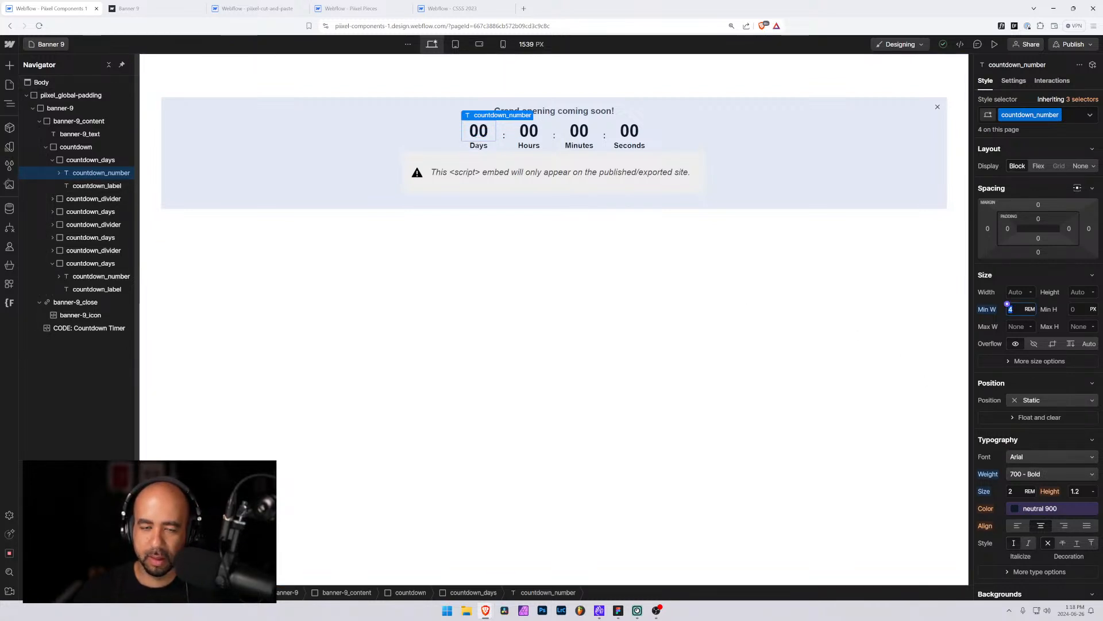
type("3")
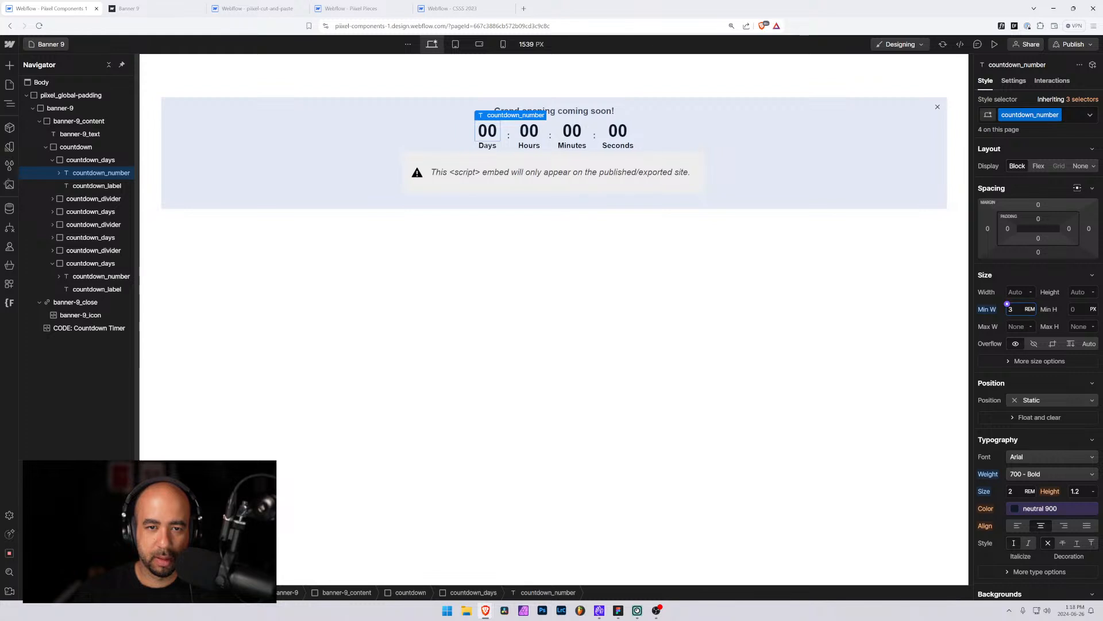
key("Down")
key("Up")
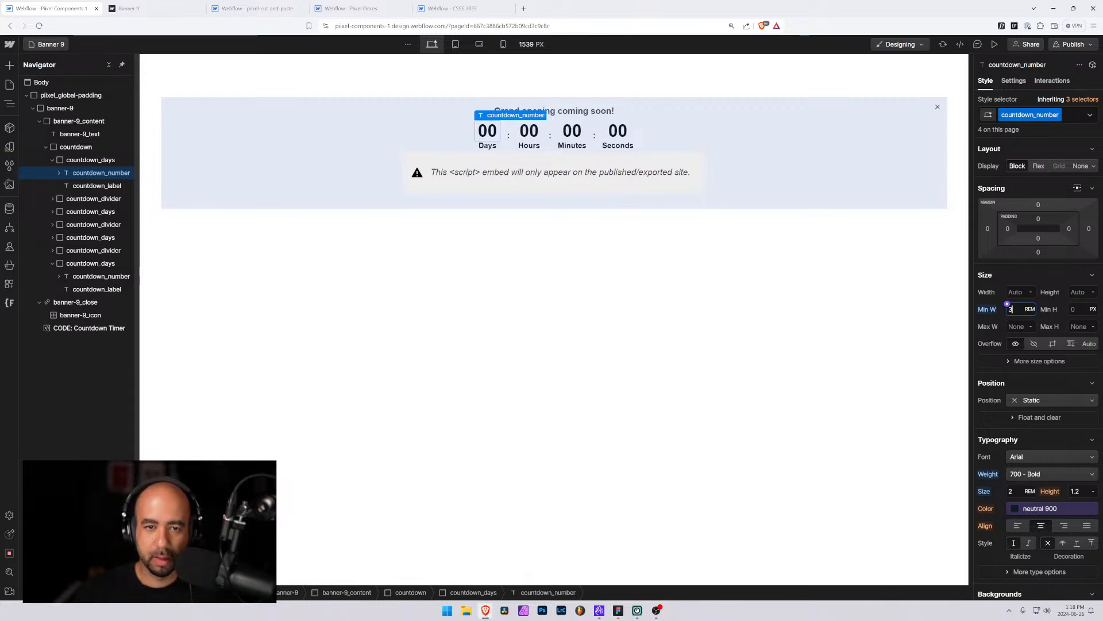
key("Down")
key("Up")
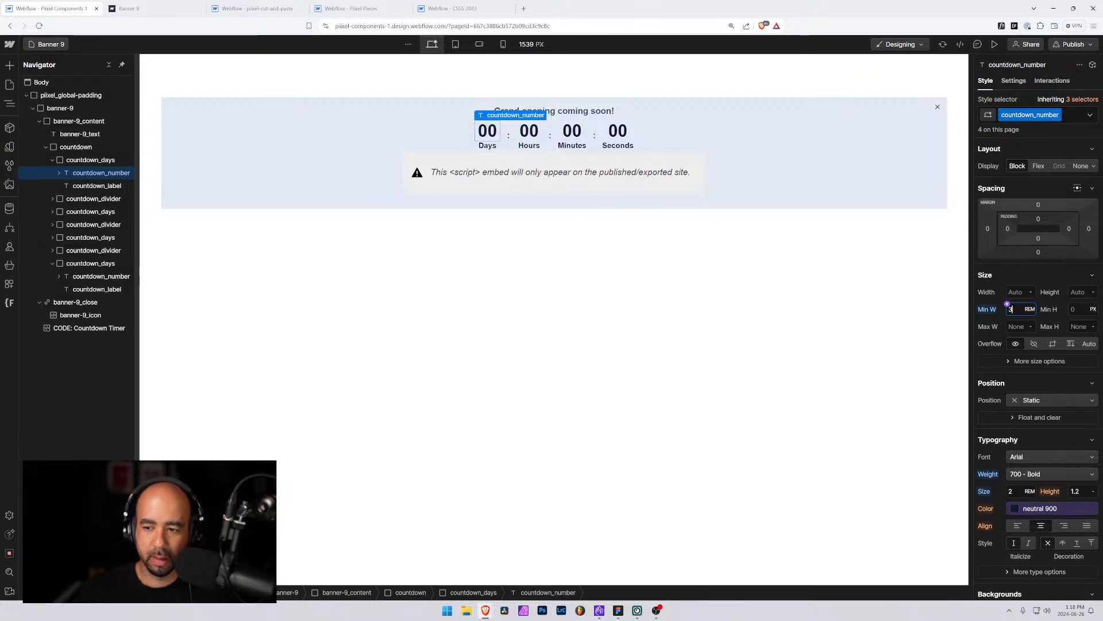
left_click(107, 184)
left_click(105, 174)
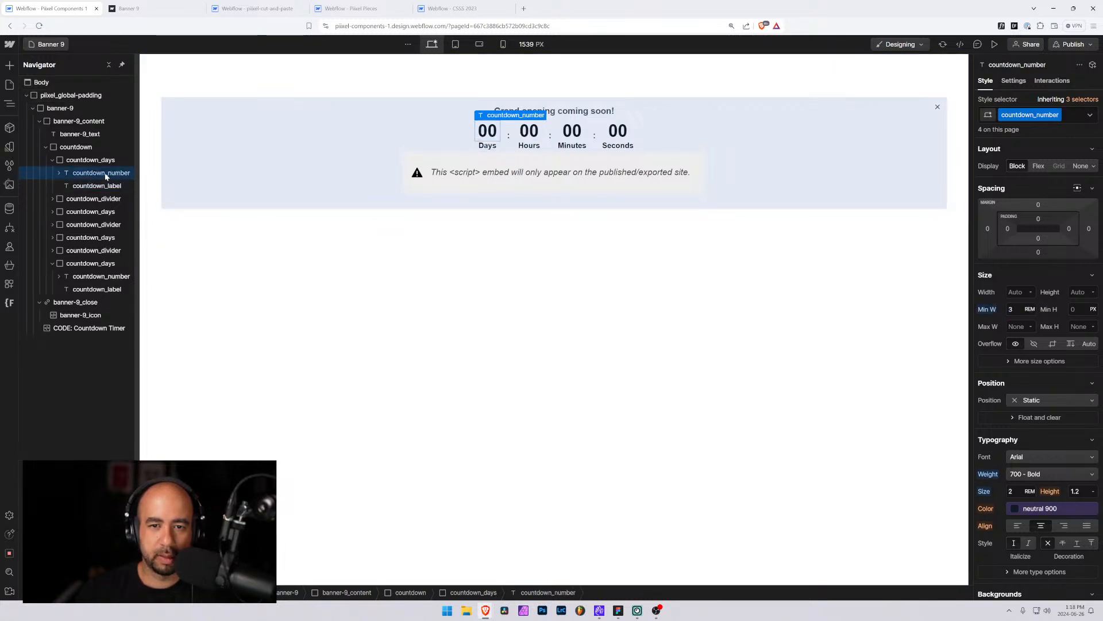
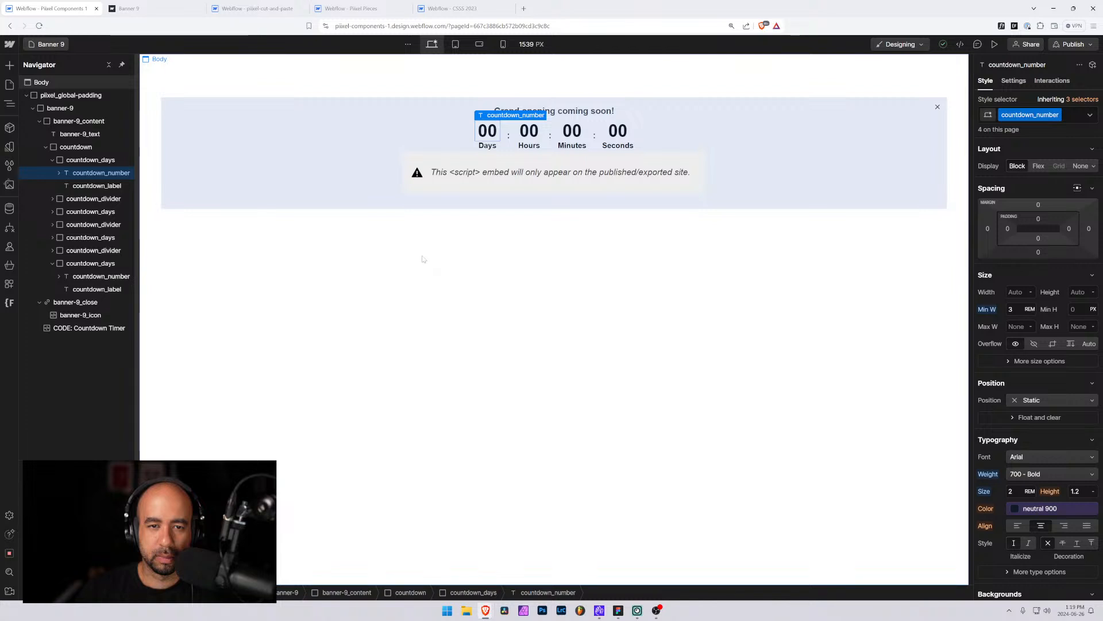
Remove the countdown number's font size override at the mobile landscape breakpoint
left_click(774, 71)
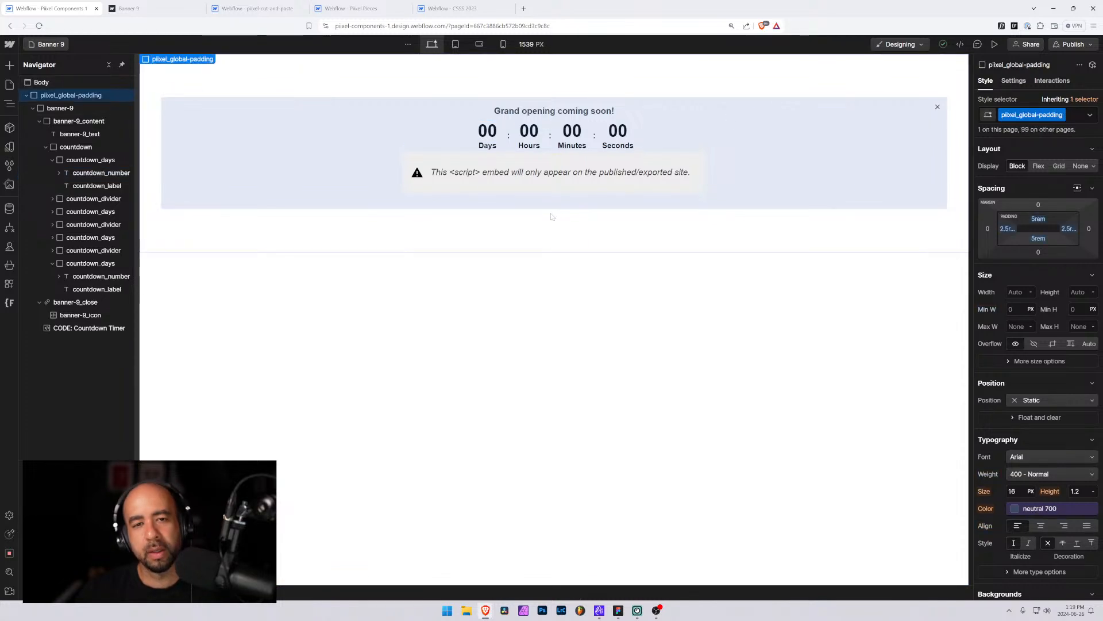
left_click(456, 45)
left_click(481, 45)
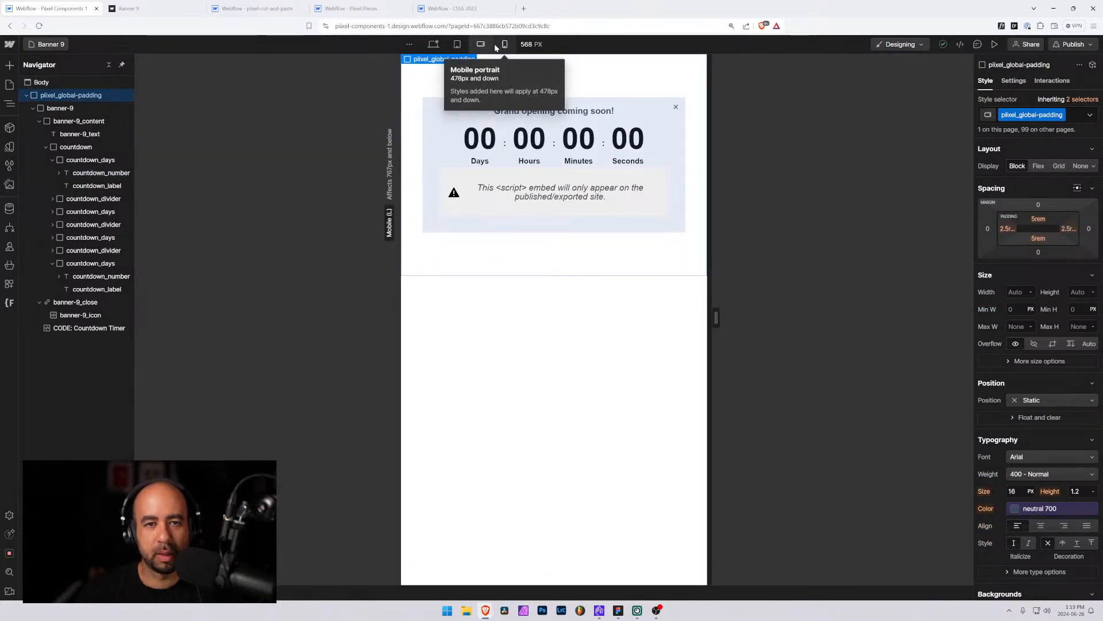
left_click(457, 45)
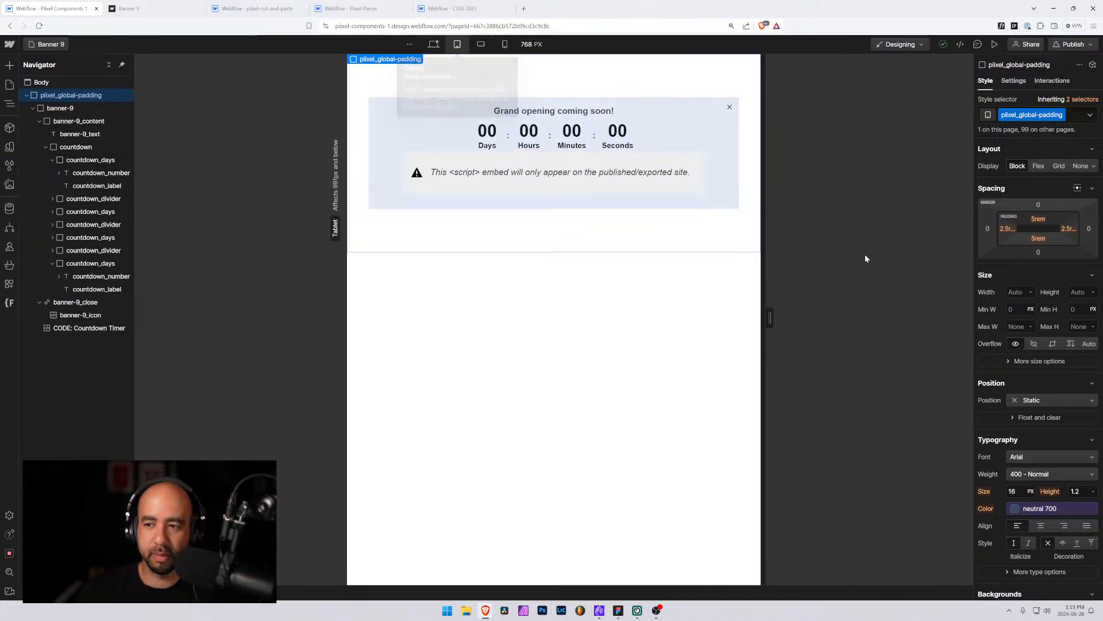
left_click(101, 172)
scroll(1023, 345, "down", 2)
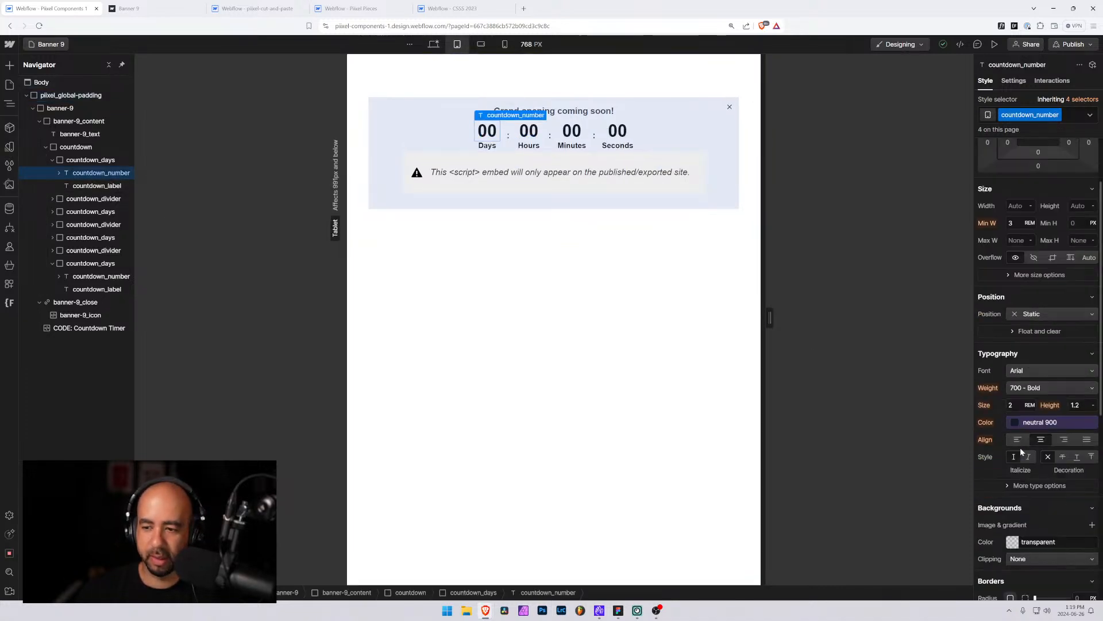
left_click(481, 46)
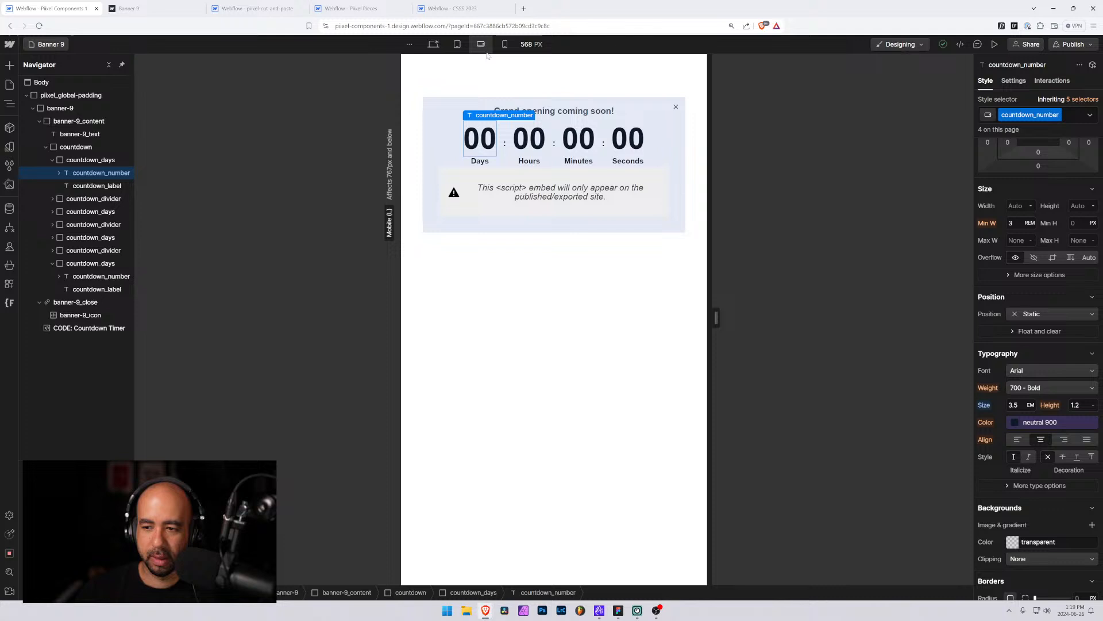
left_click(985, 405, "alt")
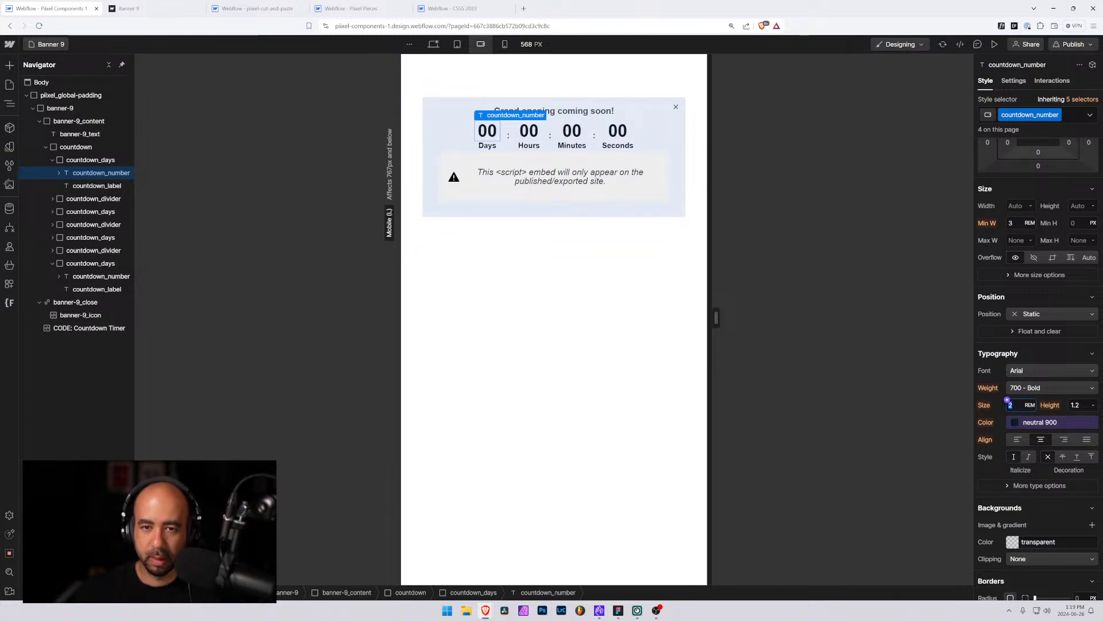
Clear the countdown number's weight, minimum width and font size overrides at the mobile portrait breakpoint
left_click_drag(716, 318, 659, 318)
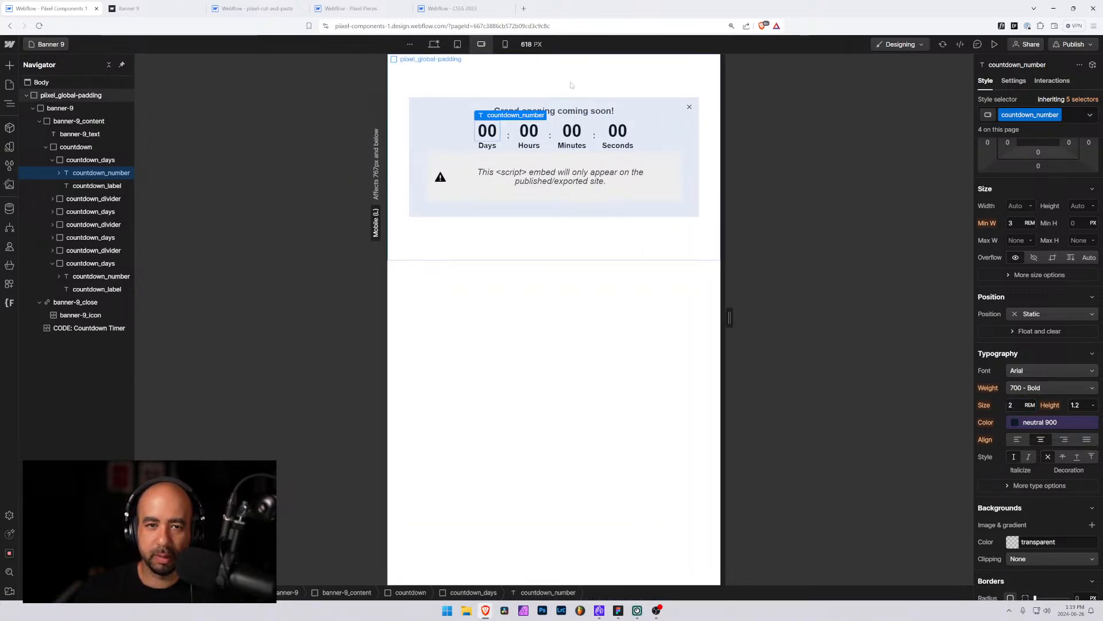
left_click(505, 44)
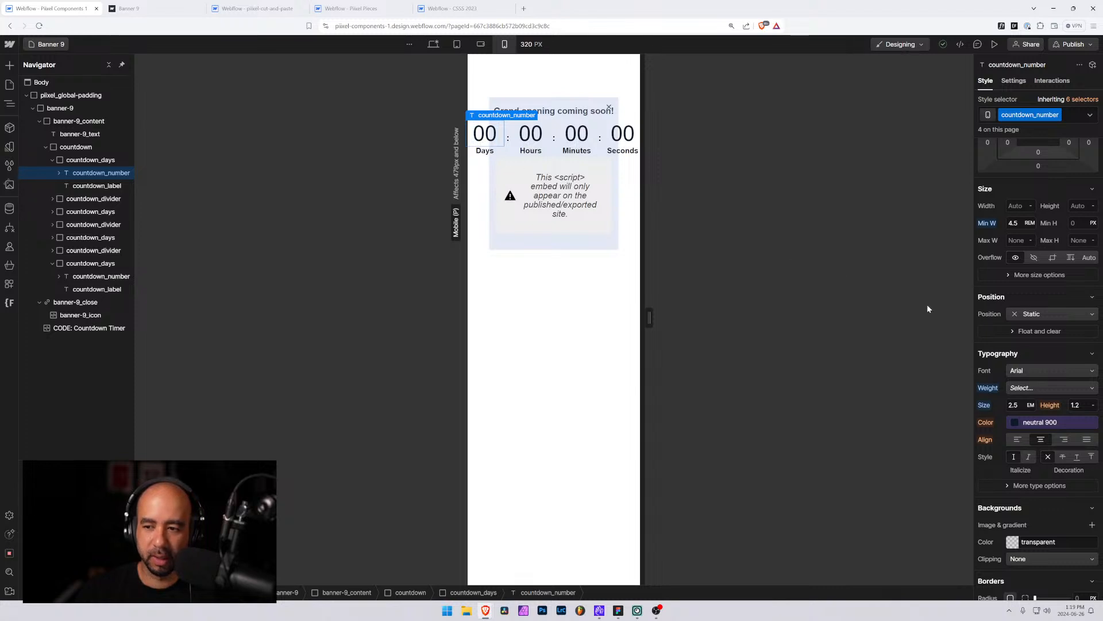
left_click(993, 391, "alt")
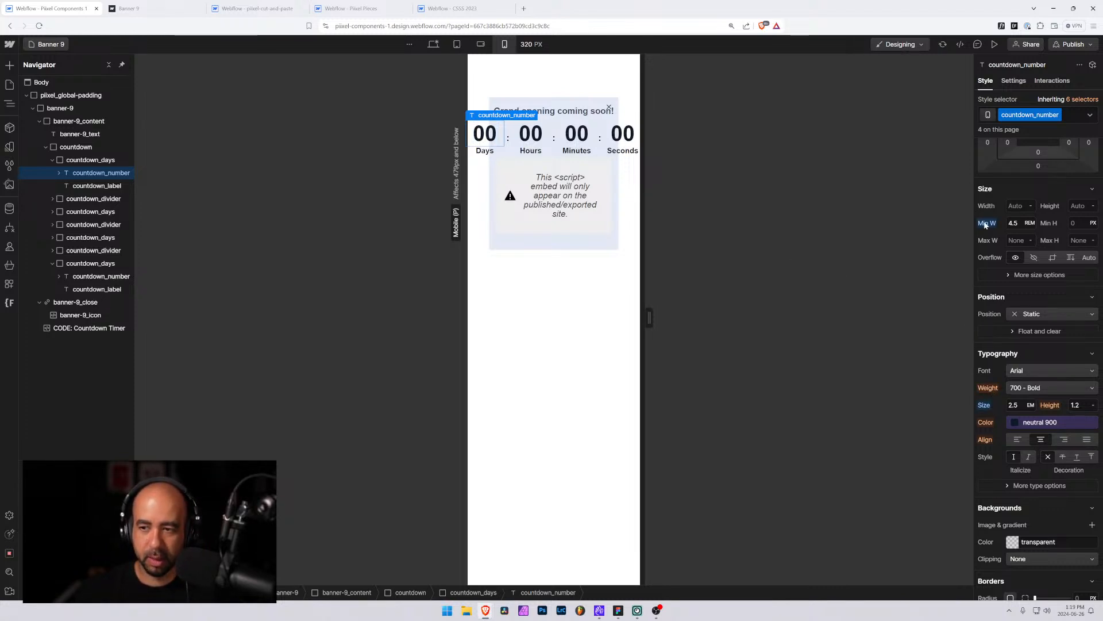
left_click(986, 225, "alt")
left_click(984, 406, "alt")
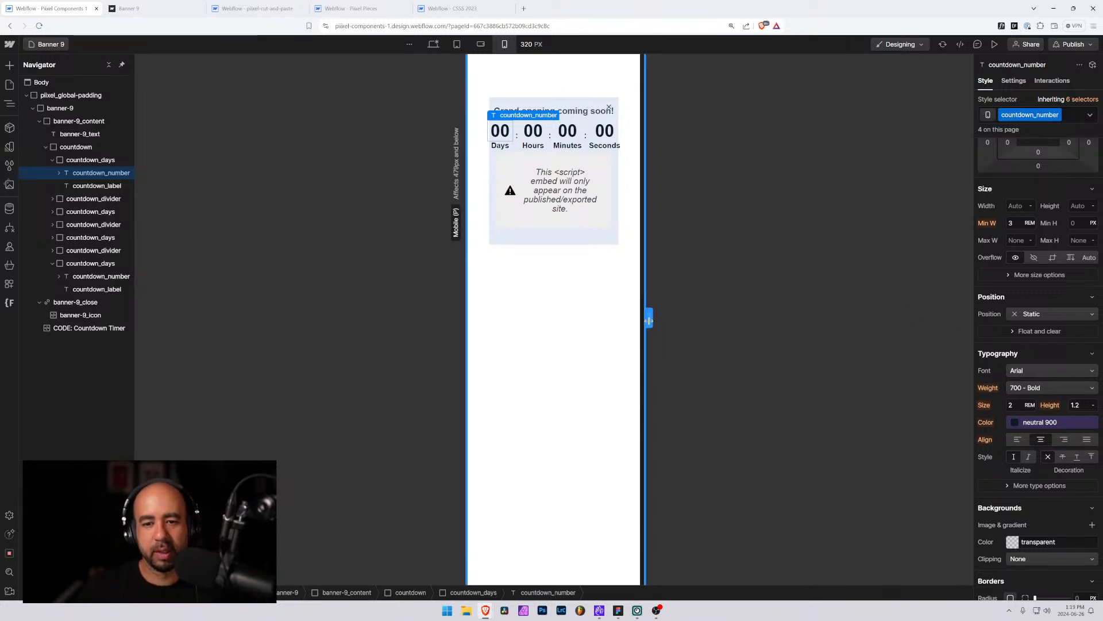
Set the countdown label's font size to 0.75 rem at the mobile portrait breakpoint
mouse_move(649, 320)
left_mouse_down()
mouse_move(694, 317)
mouse_move(665, 318)
left_mouse_up()
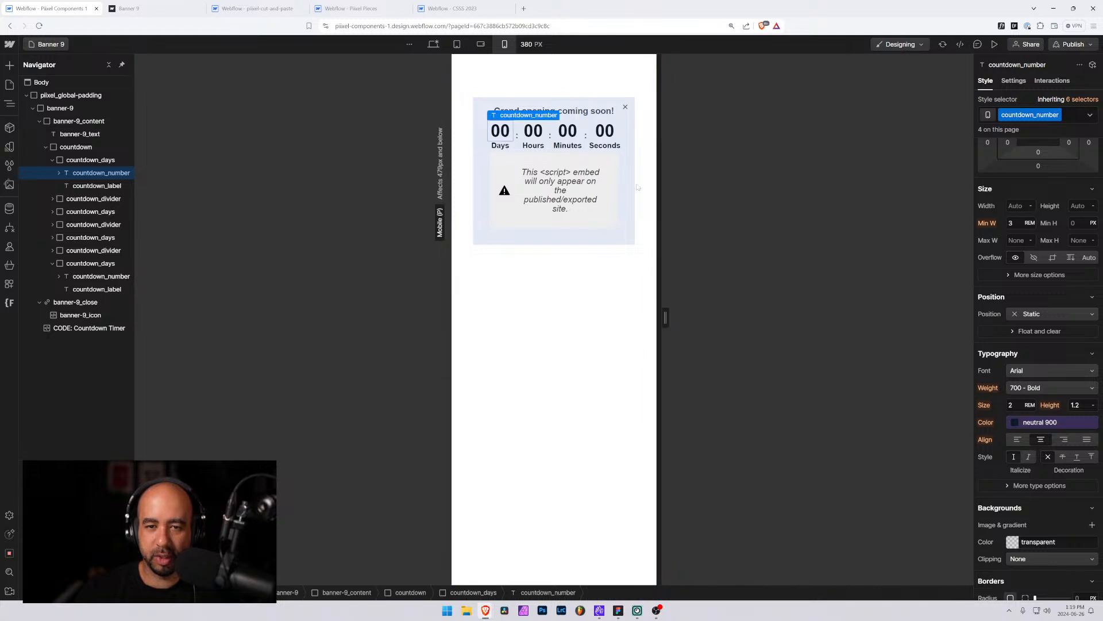
left_click(605, 145)
left_click(1010, 405)
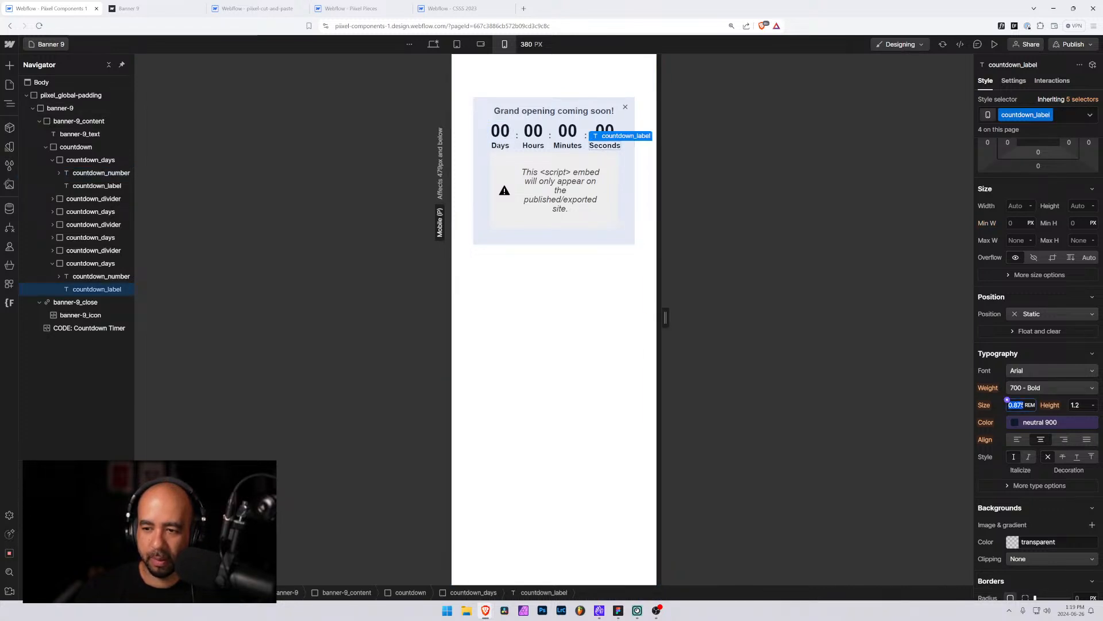
type("0.75")
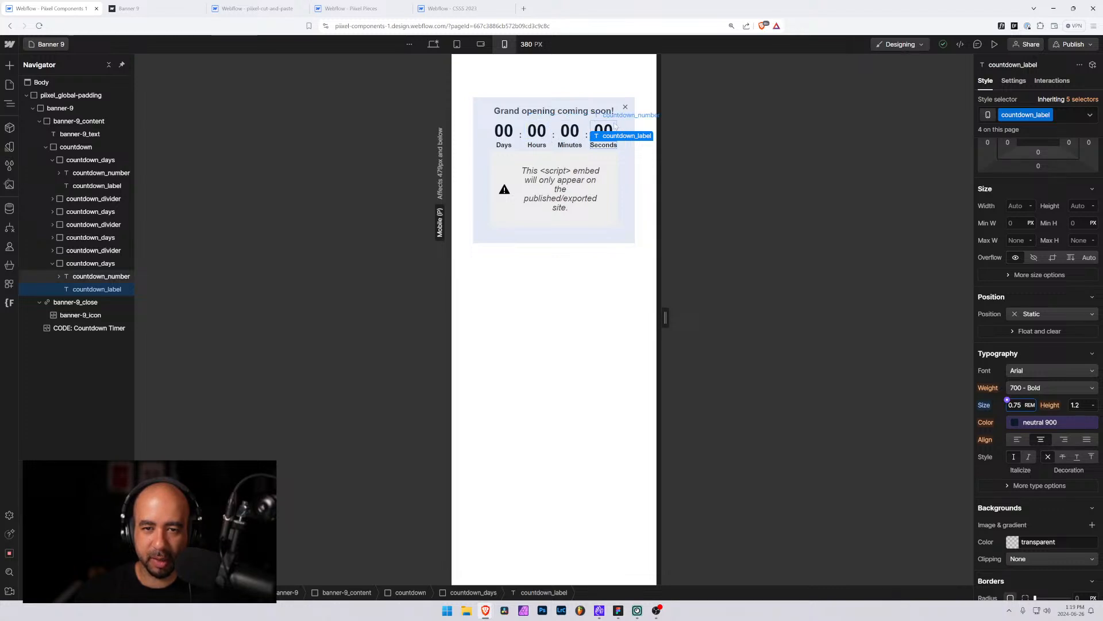
Set the countdown number's font size to 1.75 rem at the mobile portrait breakpoint
mouse_move(668, 312)
left_mouse_down()
mouse_move(641, 316)
mouse_move(661, 316)
left_mouse_up()
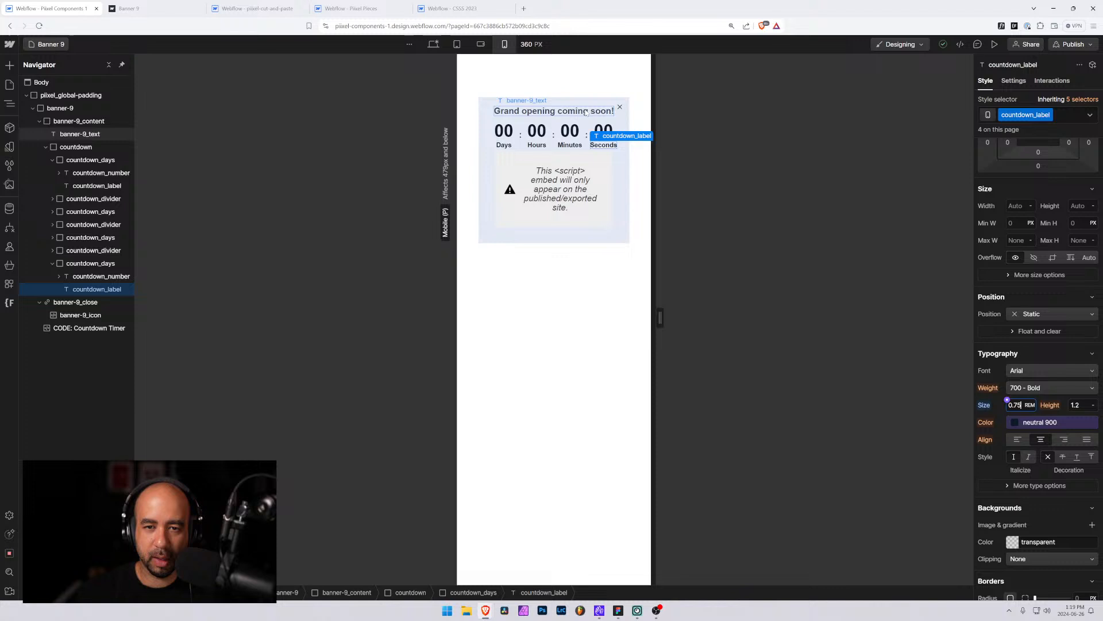
left_click(607, 132)
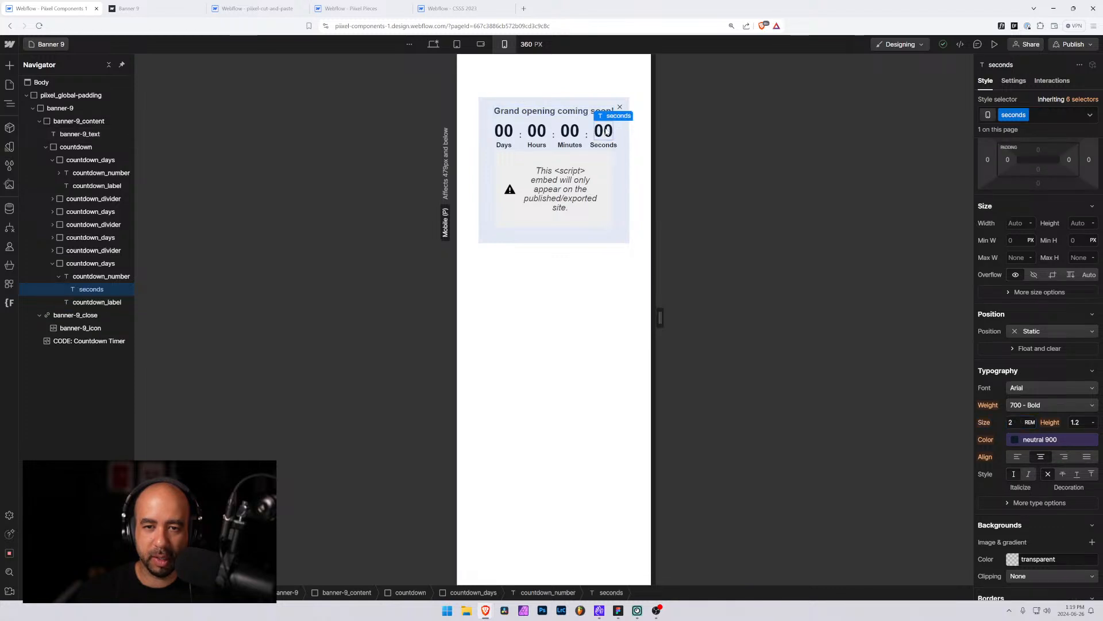
left_click(92, 276)
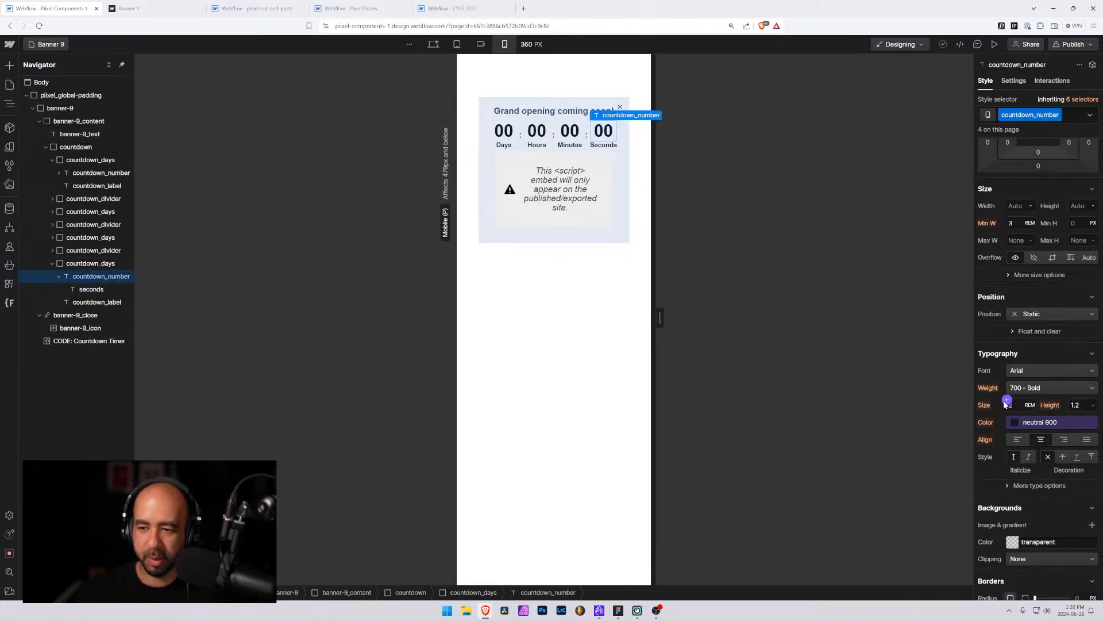
type("1.75")
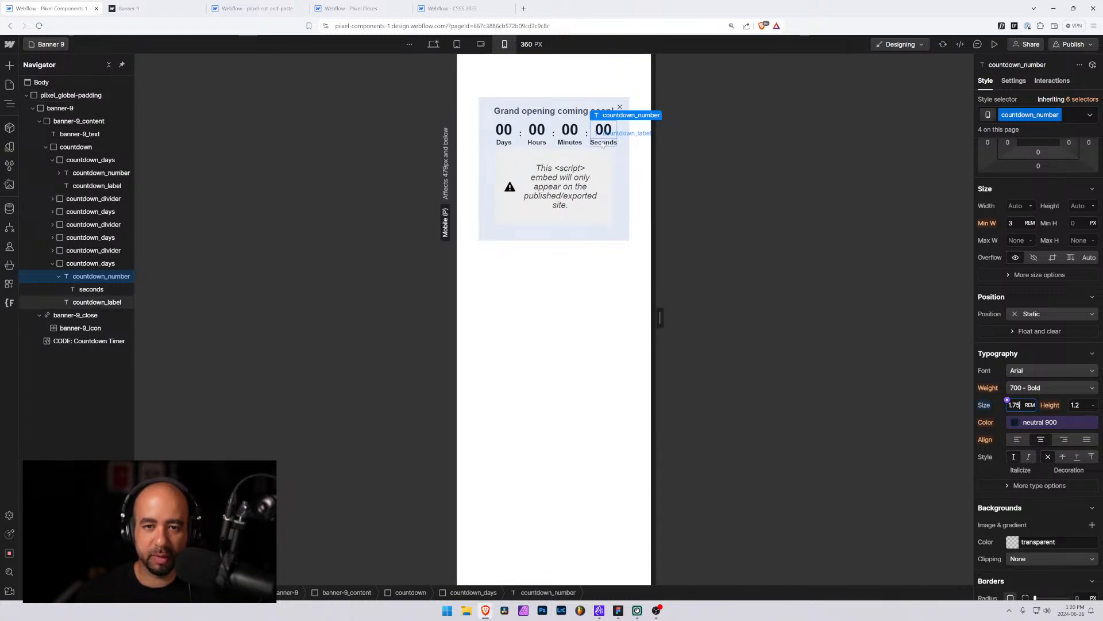
Set the countdown number's minimum width to 2.5 rem at mobile portrait, then remove that override
left_click(1014, 223)
type("2.5")
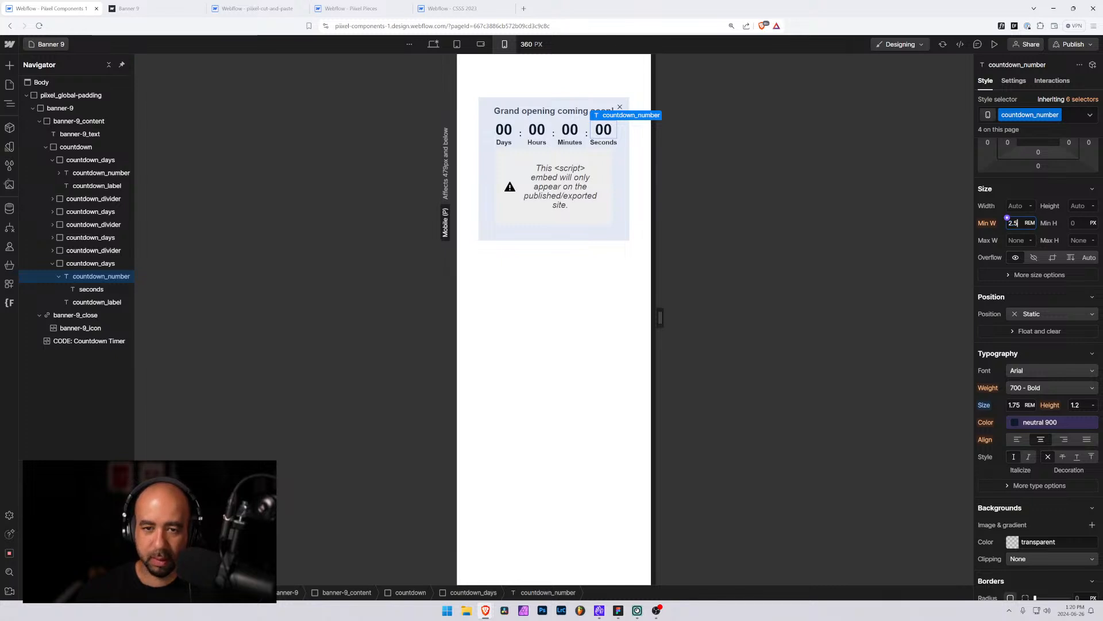
key("Return")
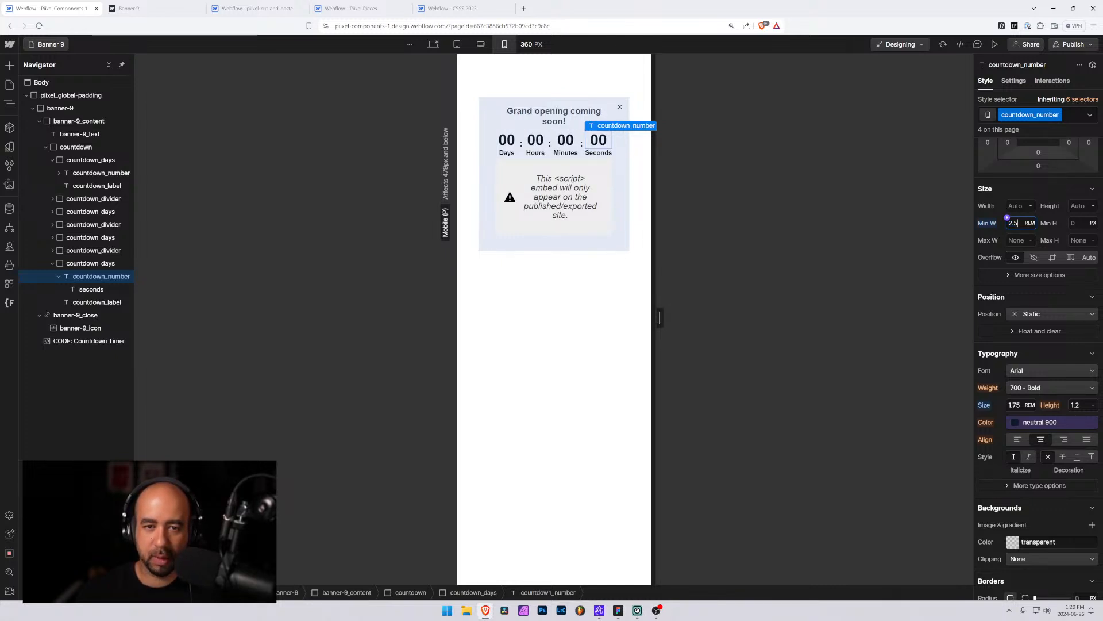
left_click(986, 225, "alt")
Compare the countdown's layout across breakpoints and canvas widths, inspecting the countdown elements' styles
left_click_drag(660, 318, 690, 318)
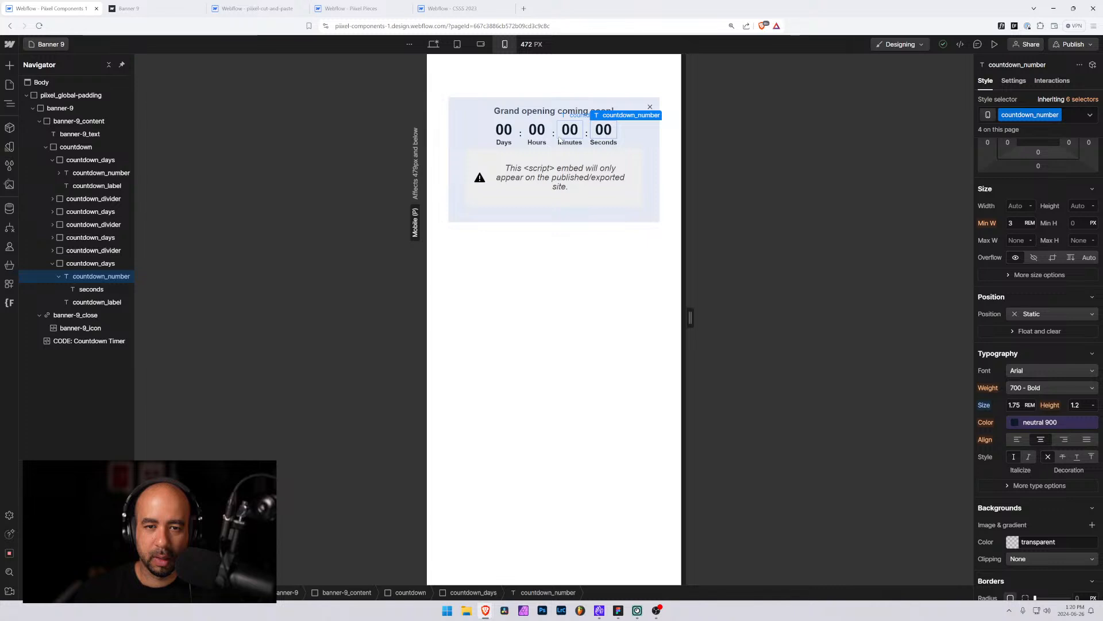
left_click(80, 238)
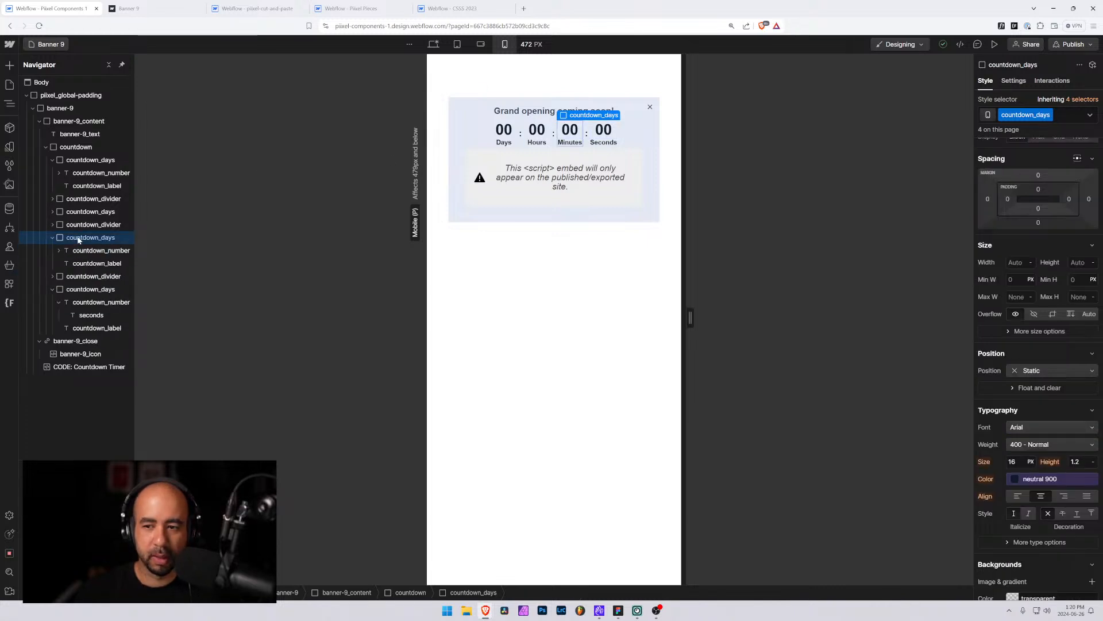
left_click(603, 142)
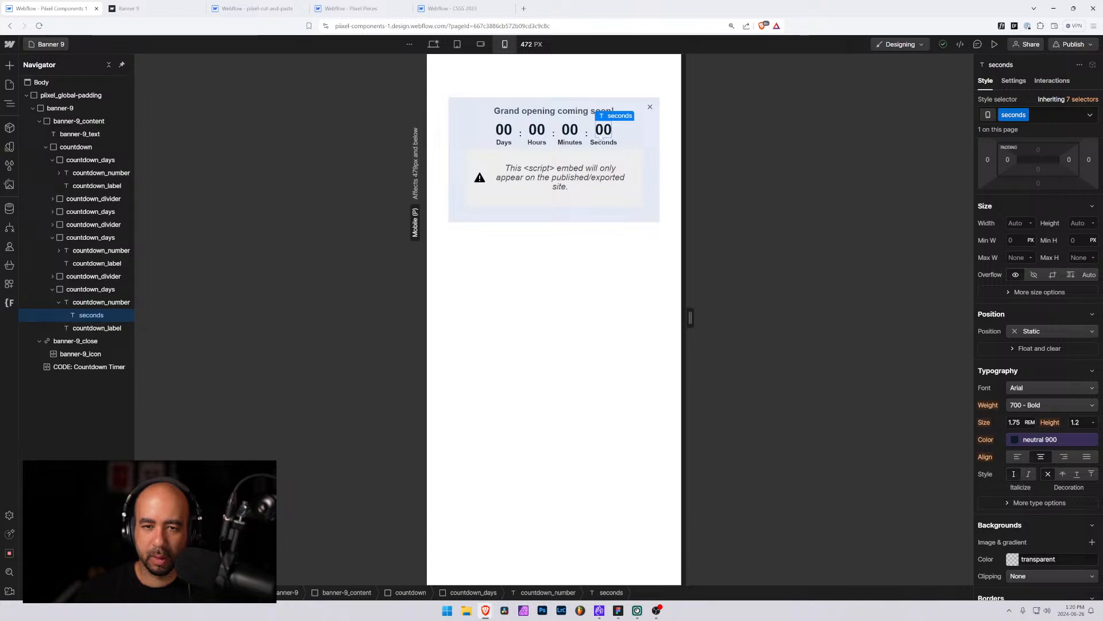
left_click(645, 238)
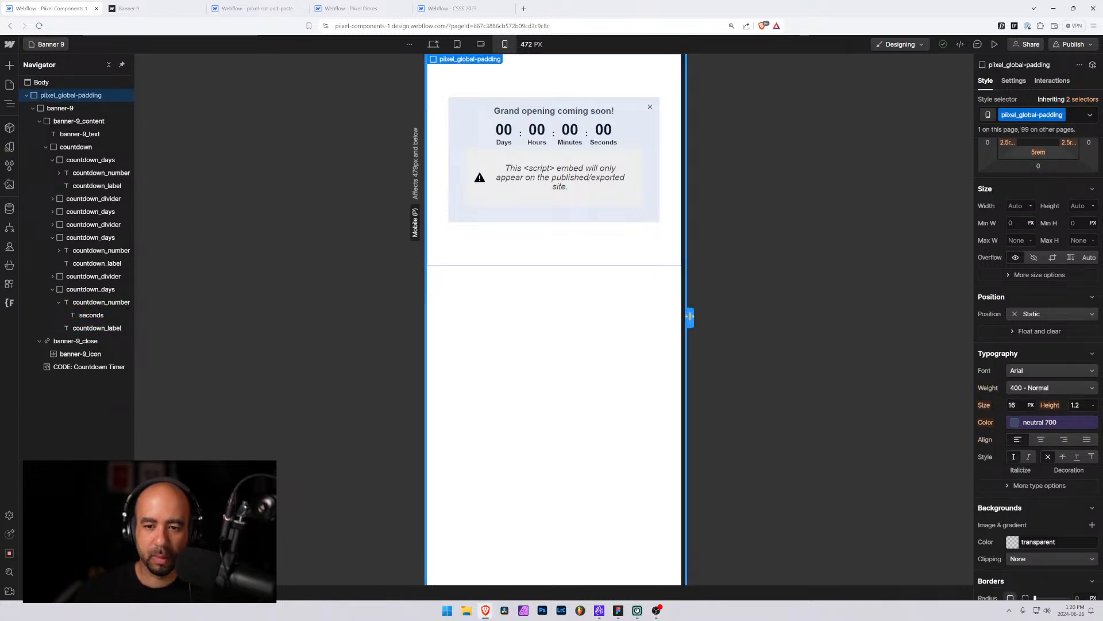
mouse_move(690, 317)
left_mouse_down()
mouse_move(623, 317)
mouse_move(693, 316)
left_mouse_up()
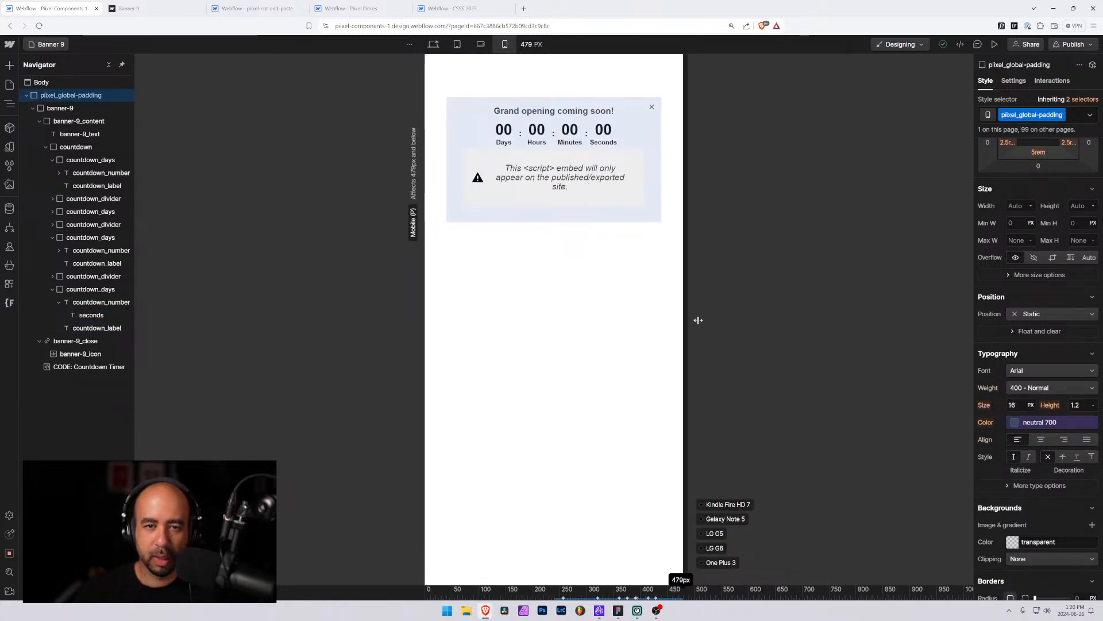
left_click(579, 110)
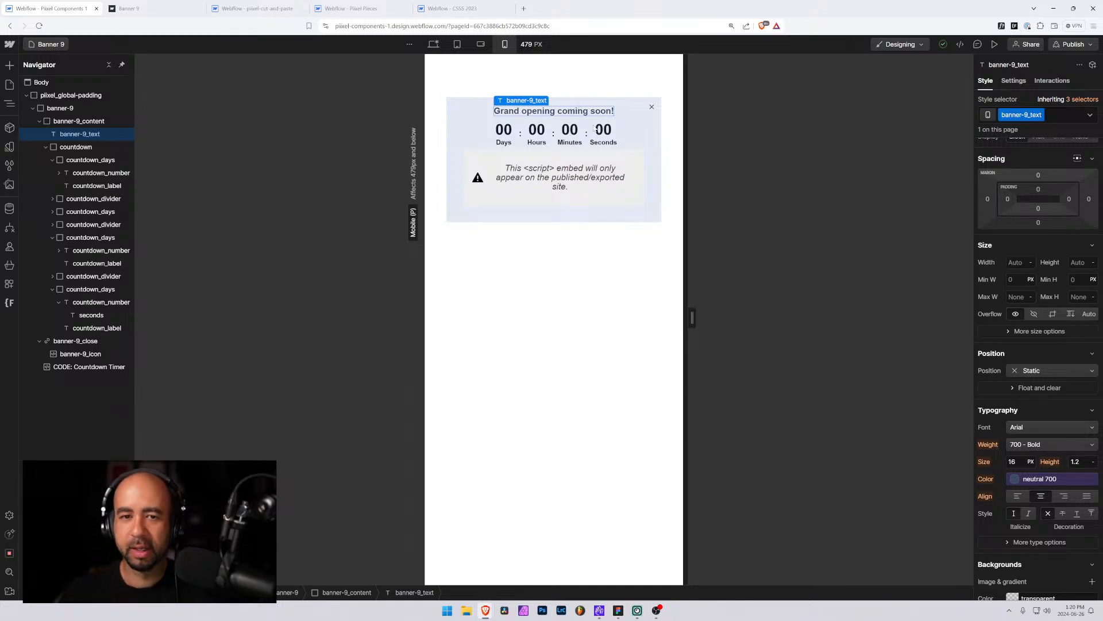
left_click(481, 45)
left_click(457, 44)
left_click(482, 45)
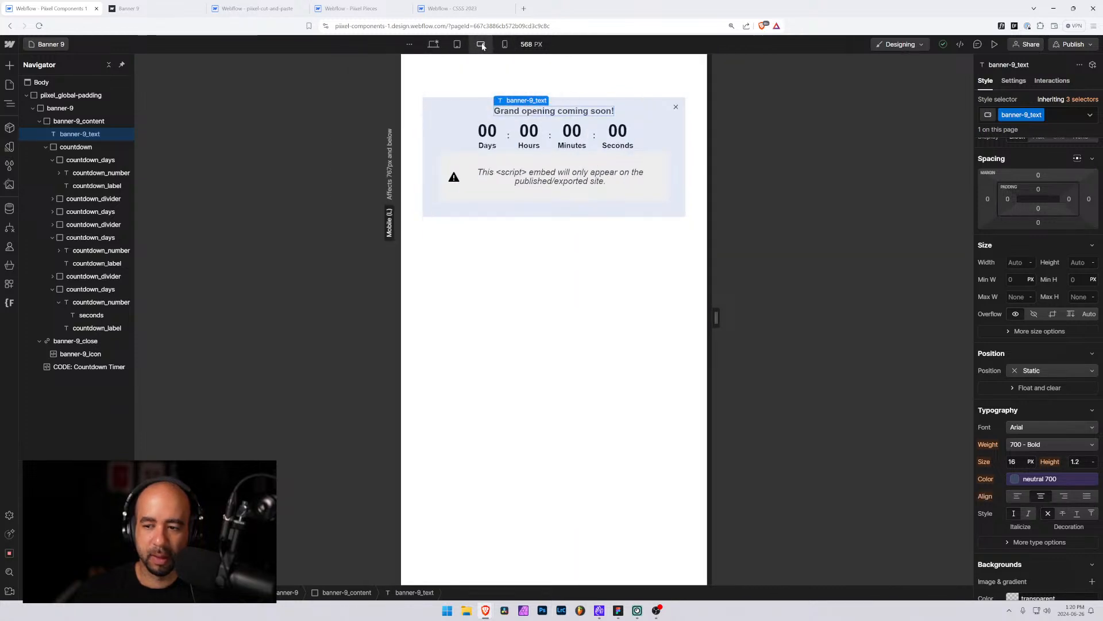
left_click(505, 44)
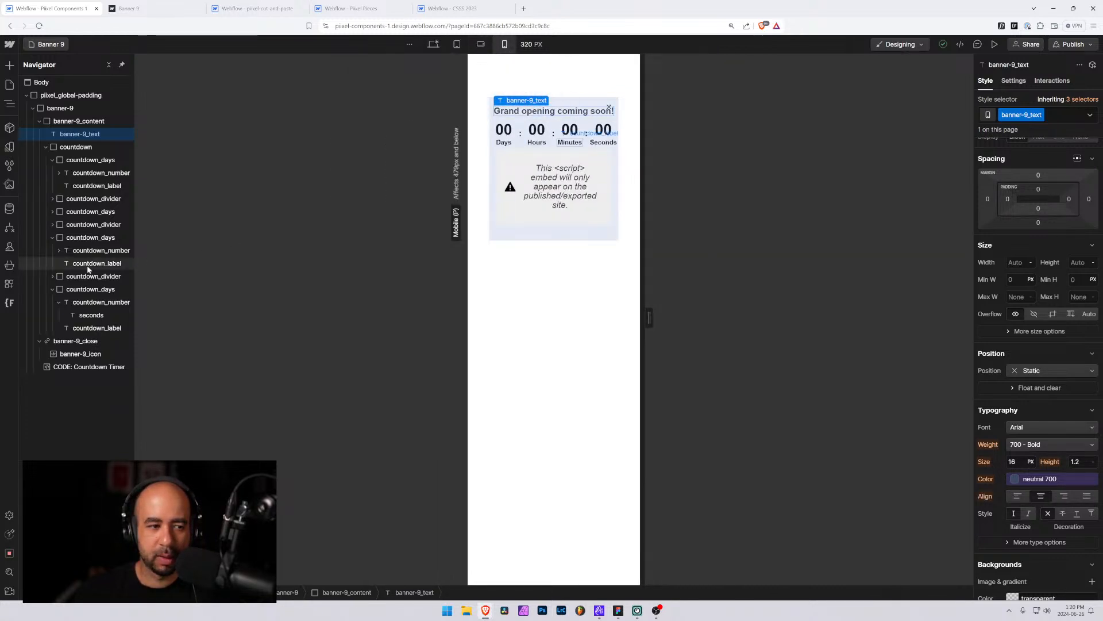
left_click(87, 239)
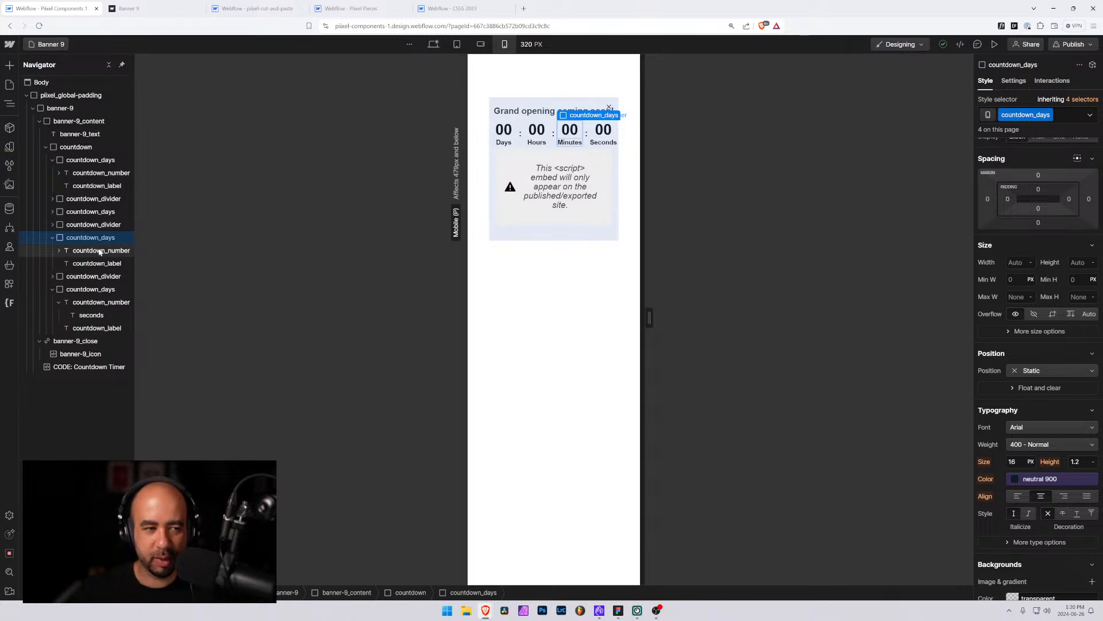
left_click(82, 251)
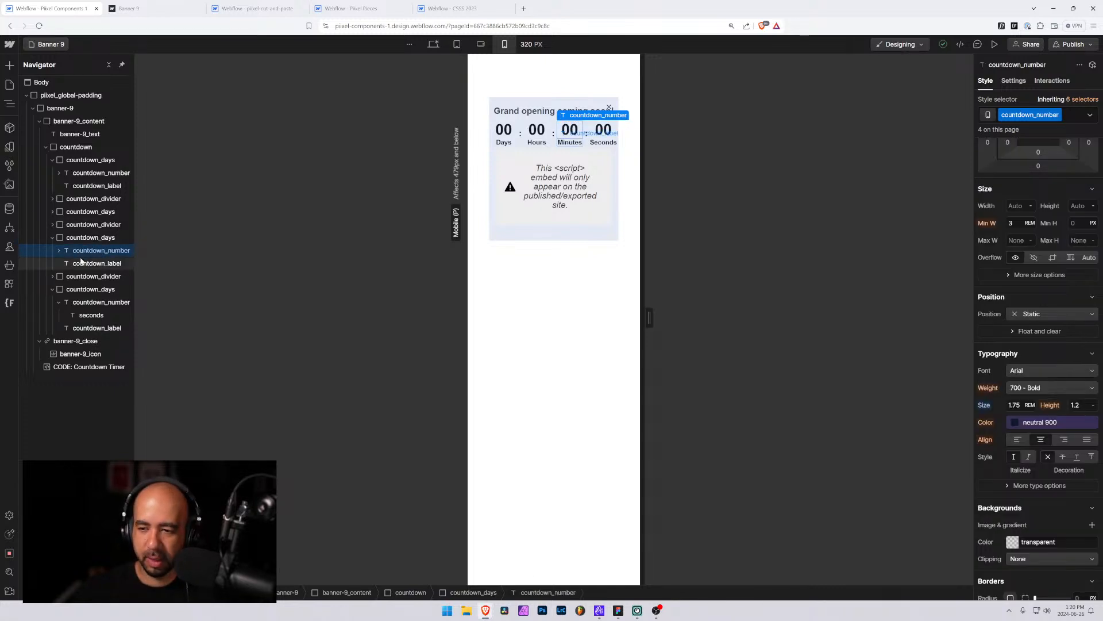
left_click(984, 406, "alt")
left_click(479, 44)
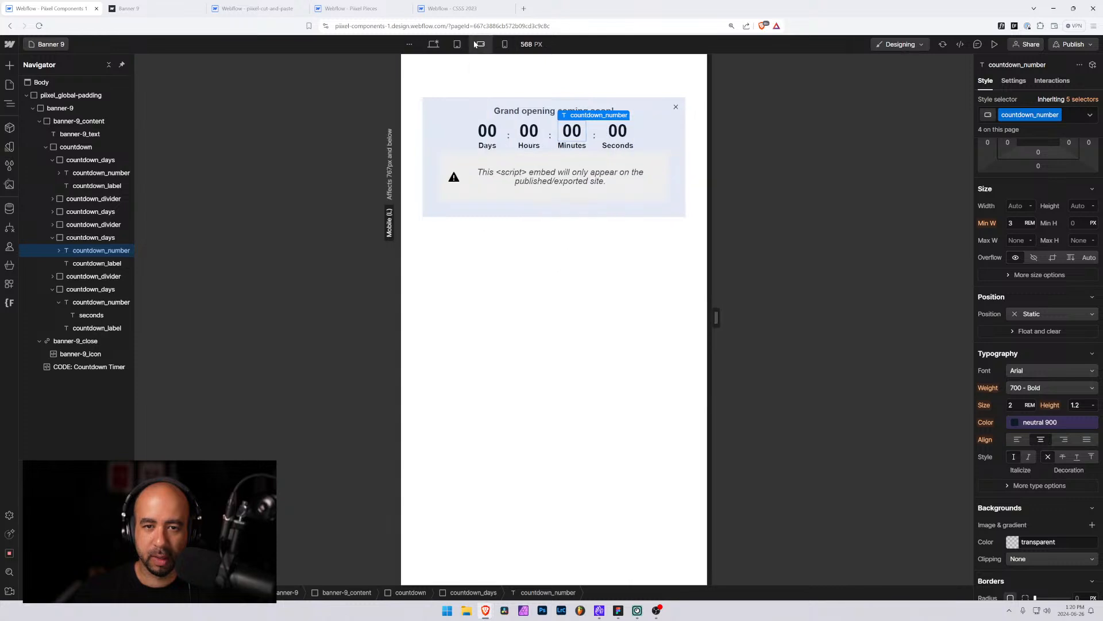
left_click(457, 44)
left_click(434, 45)
left_click(457, 45)
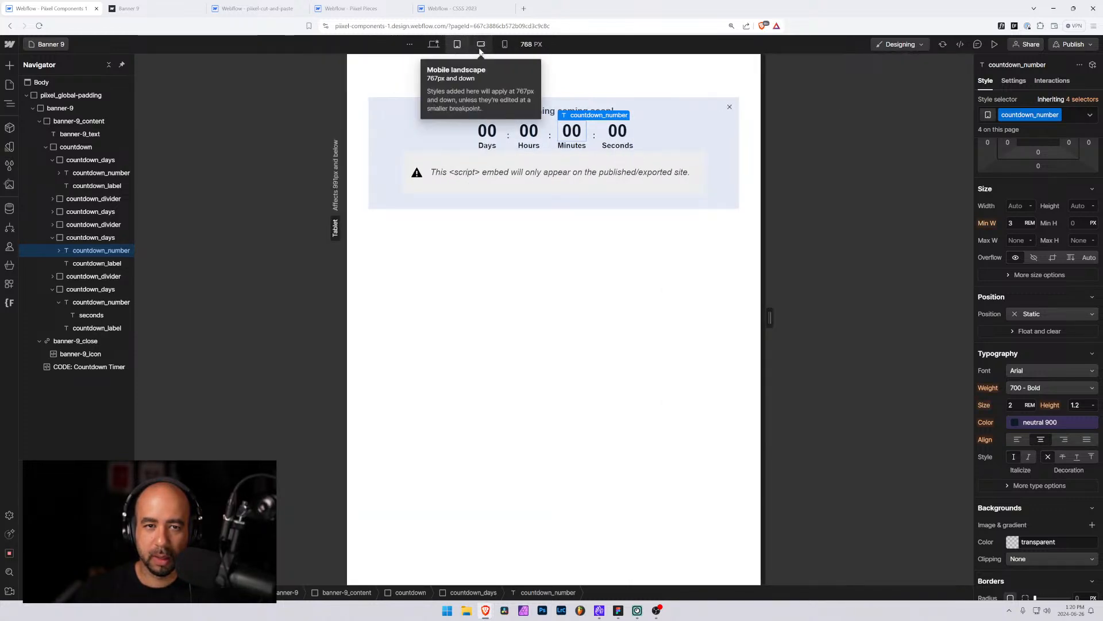
Set the countdown number's font size to 1.5 rem at the mobile landscape breakpoint
left_click(481, 44)
left_click(1009, 405)
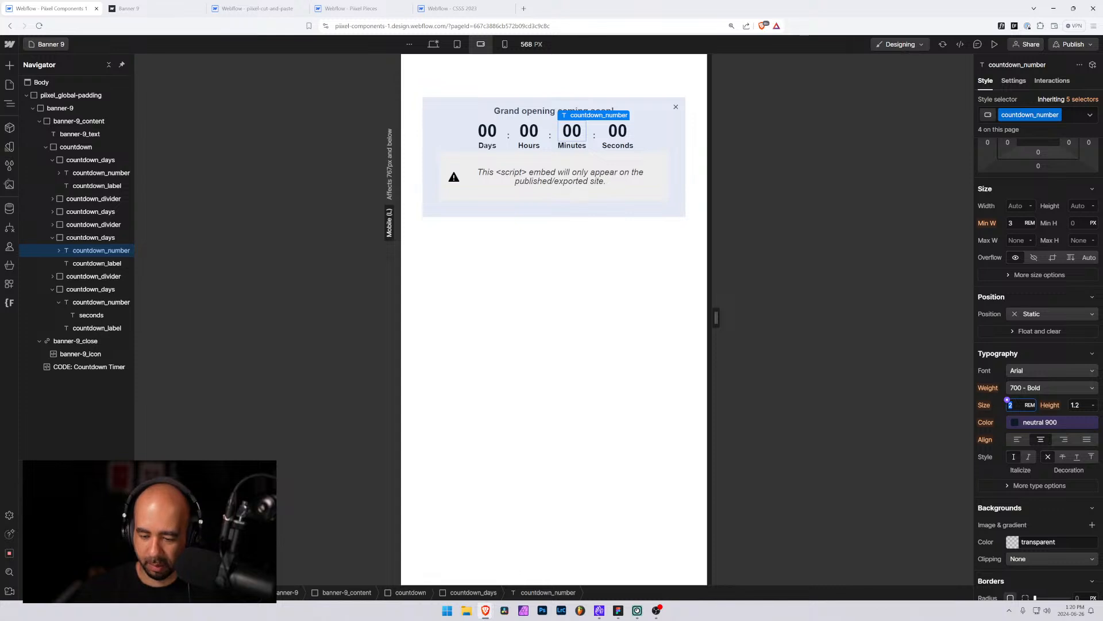
type("1.5")
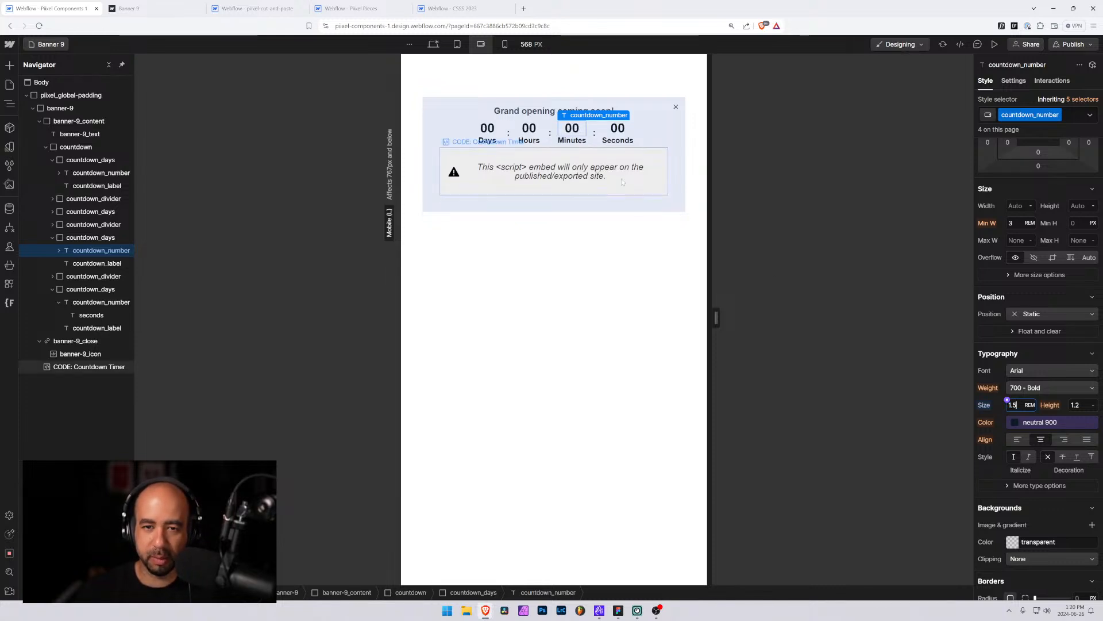
Set the countdown label's font size to 0.75 rem at the mobile landscape breakpoint
left_click(97, 328)
left_click(1016, 405)
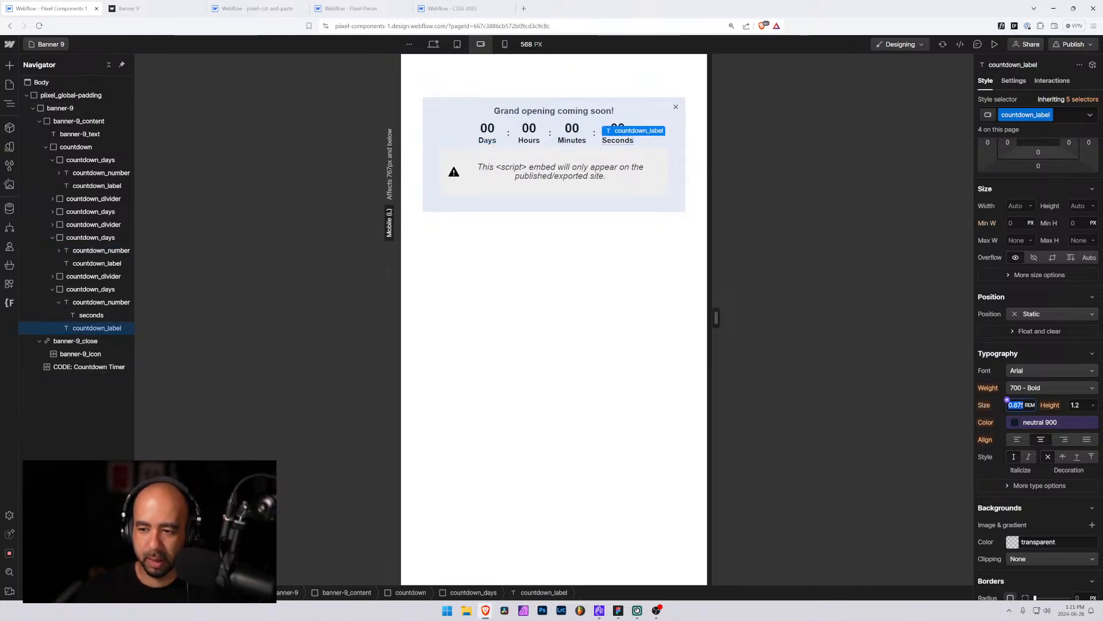
type("0.")
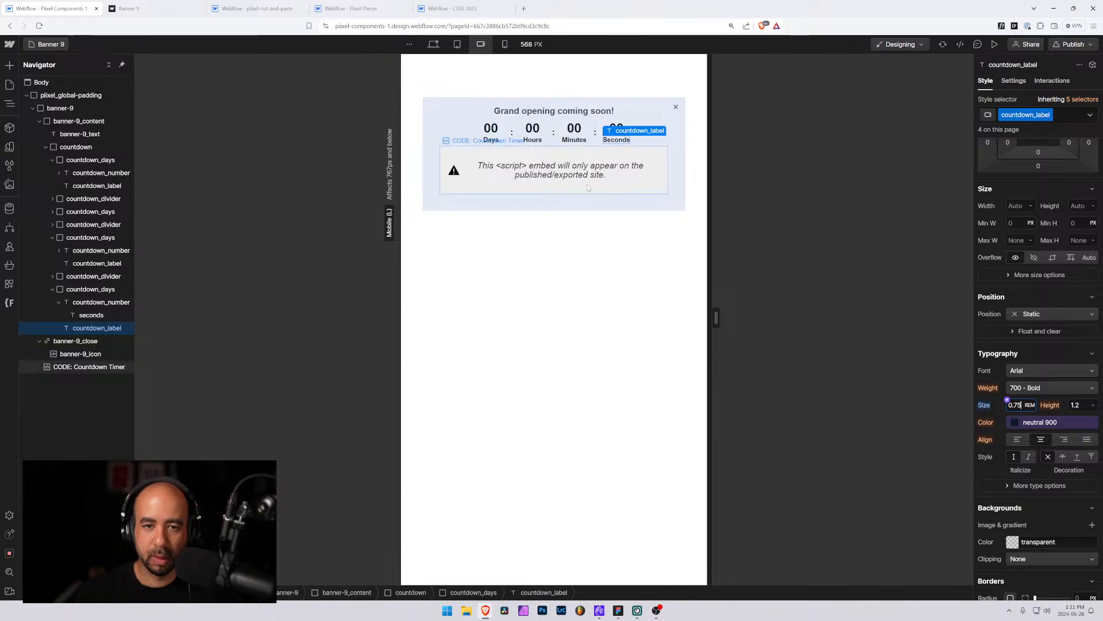
Compare the countdown number and label styles across the tablet, mobile landscape and mobile portrait breakpoints and canvas widths
left_click(606, 124)
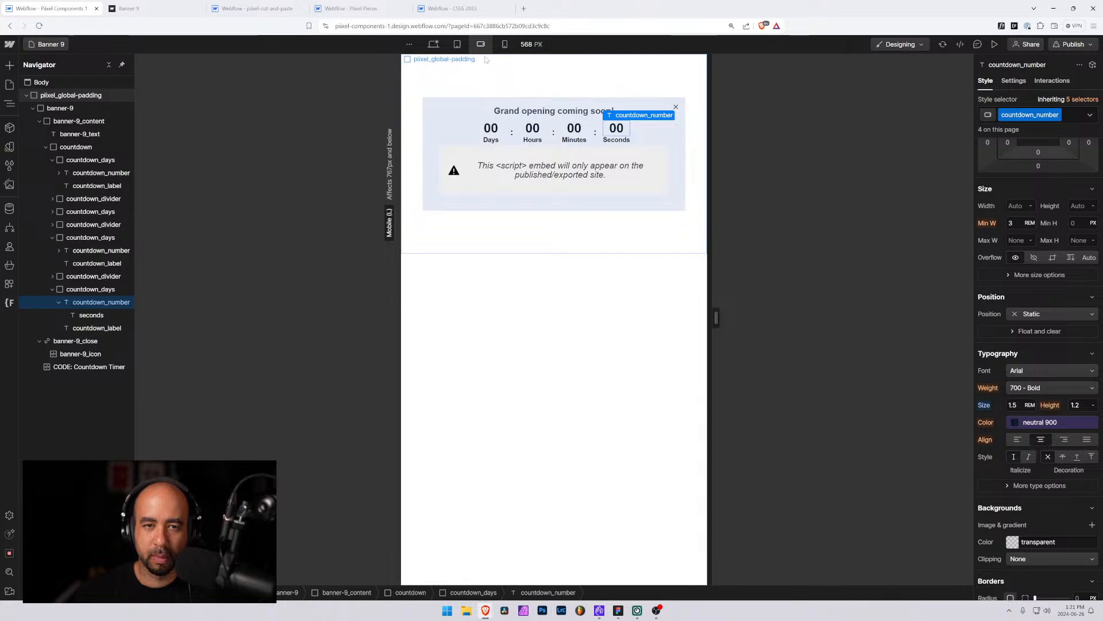
left_click(457, 44)
left_click(481, 46)
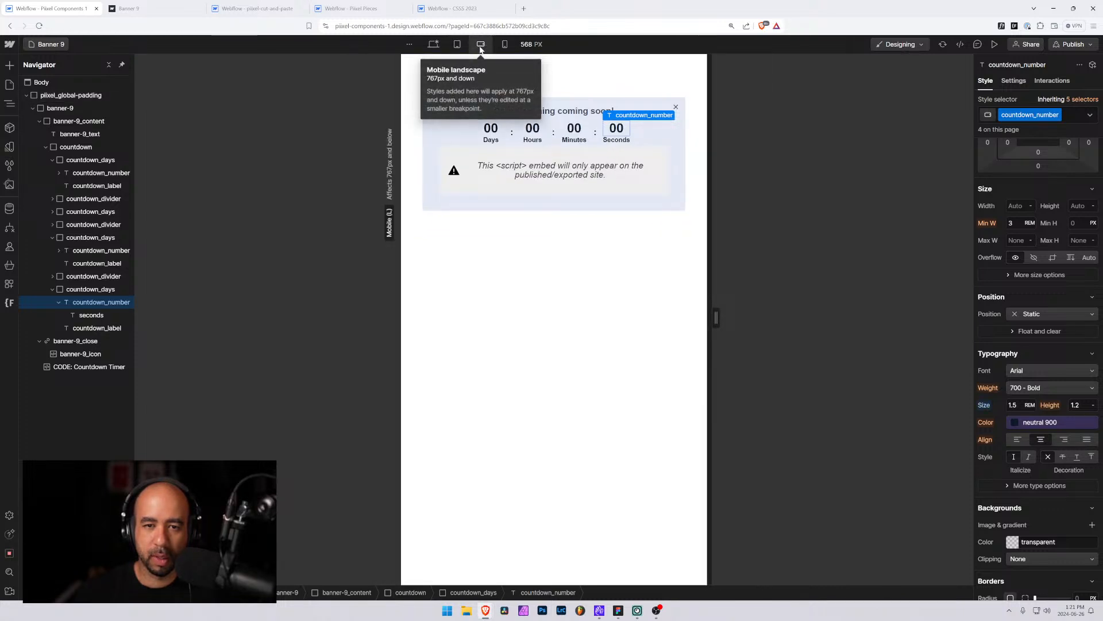
left_click(505, 46)
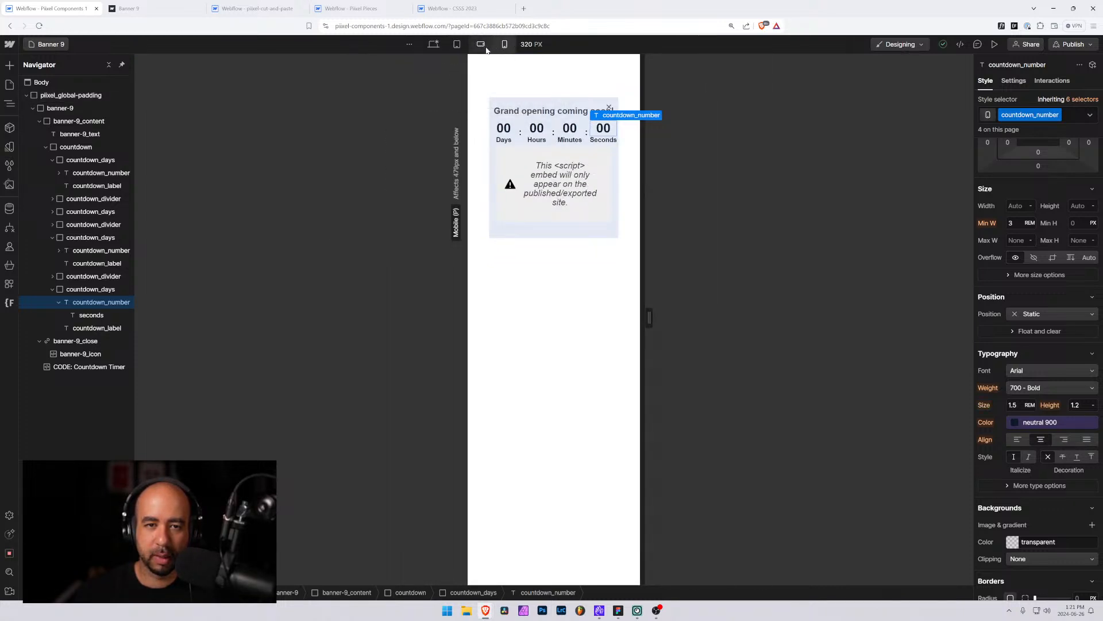
left_click(480, 44)
left_click(505, 44)
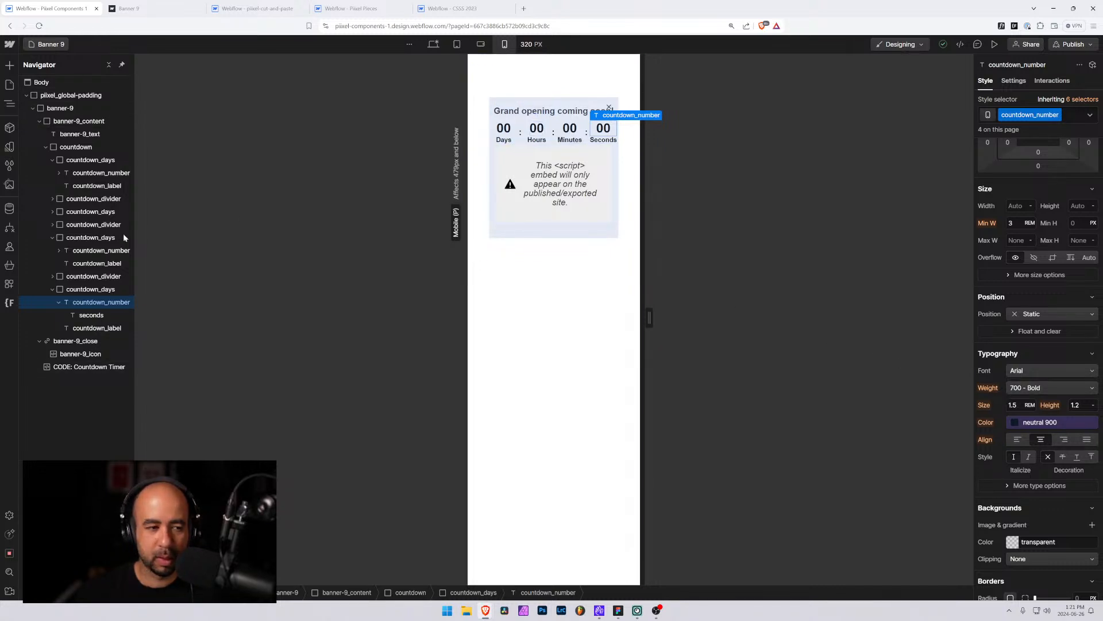
left_click(480, 44)
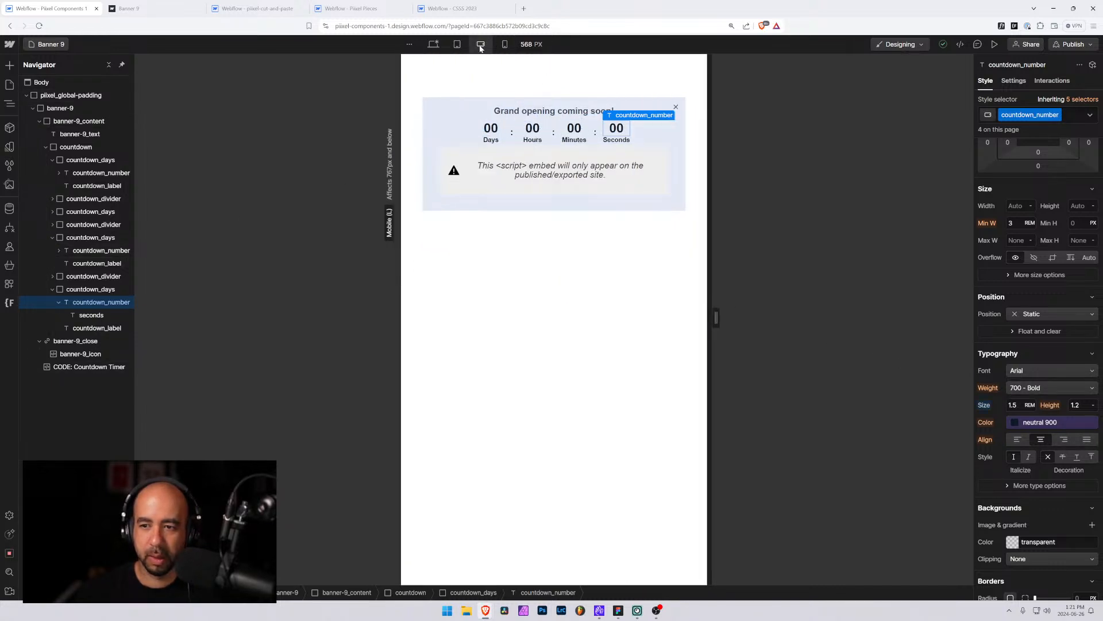
left_click(505, 44)
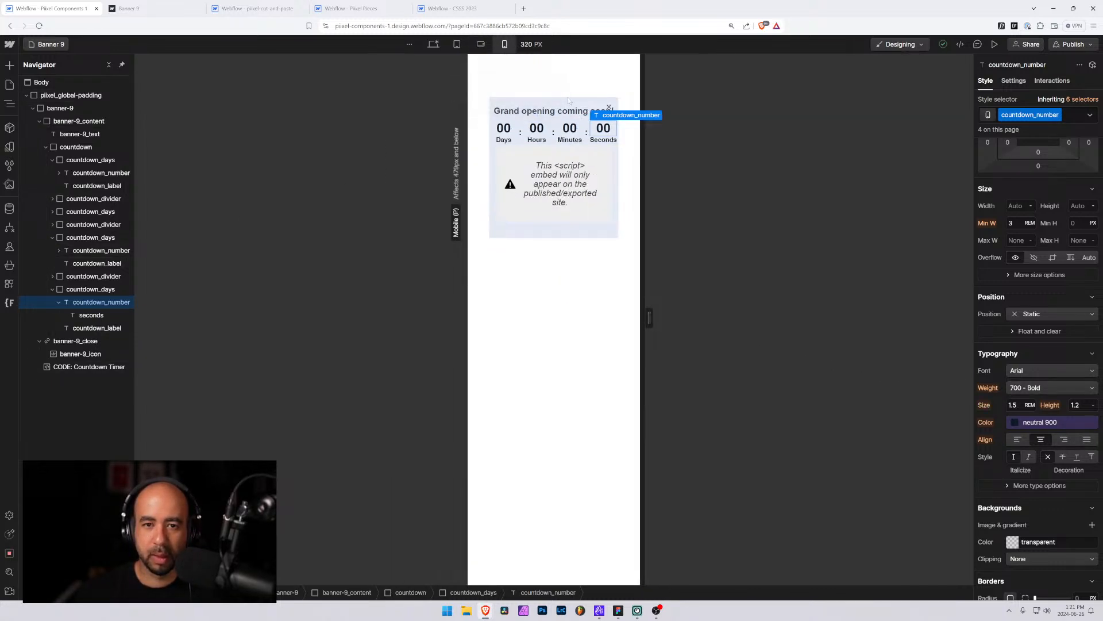
left_click(596, 143)
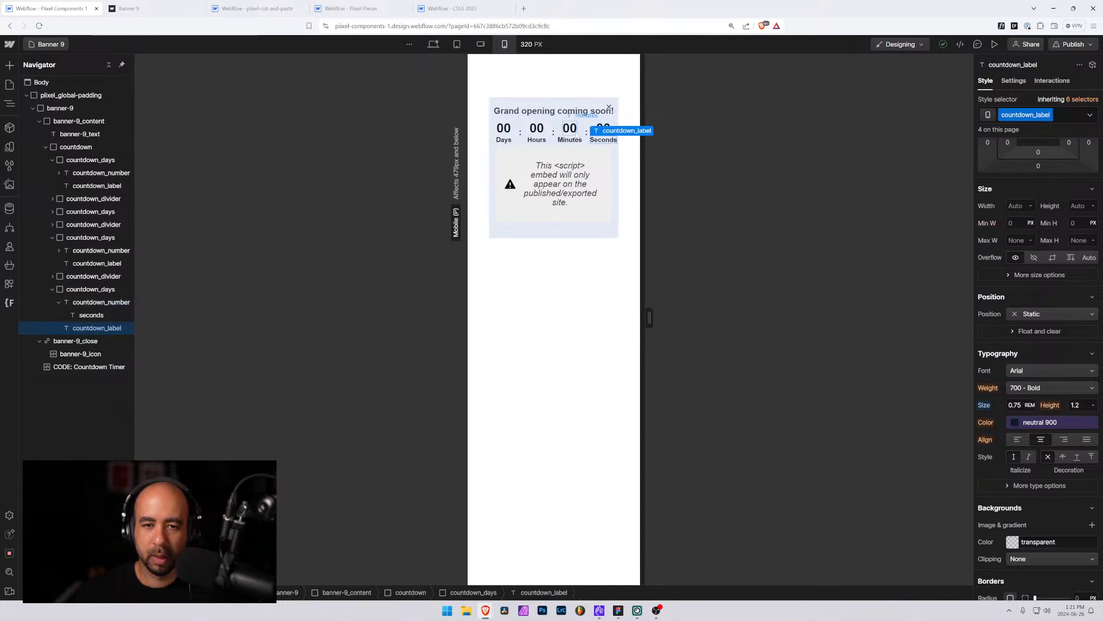
mouse_move(649, 317)
left_mouse_down()
mouse_move(738, 320)
mouse_move(667, 318)
left_mouse_up()
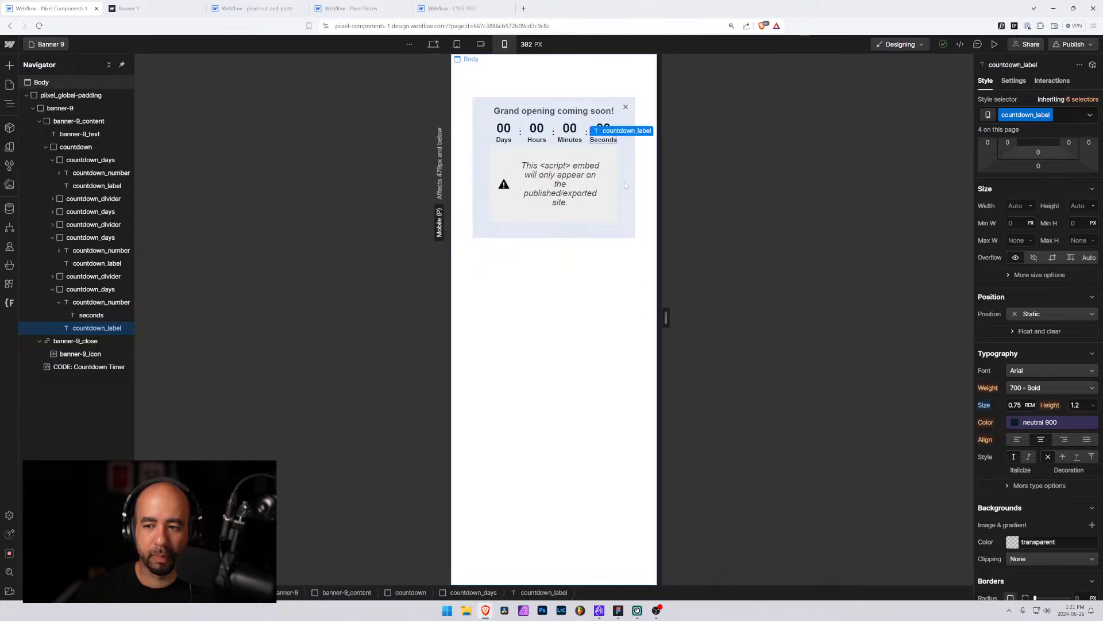
left_click(481, 44)
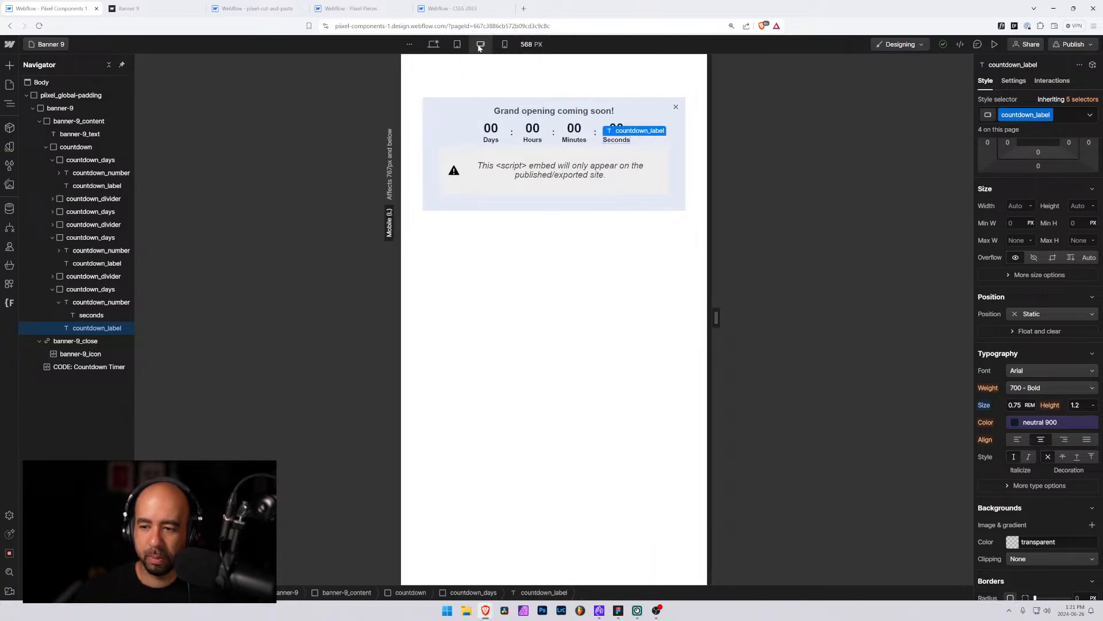
left_click(92, 306)
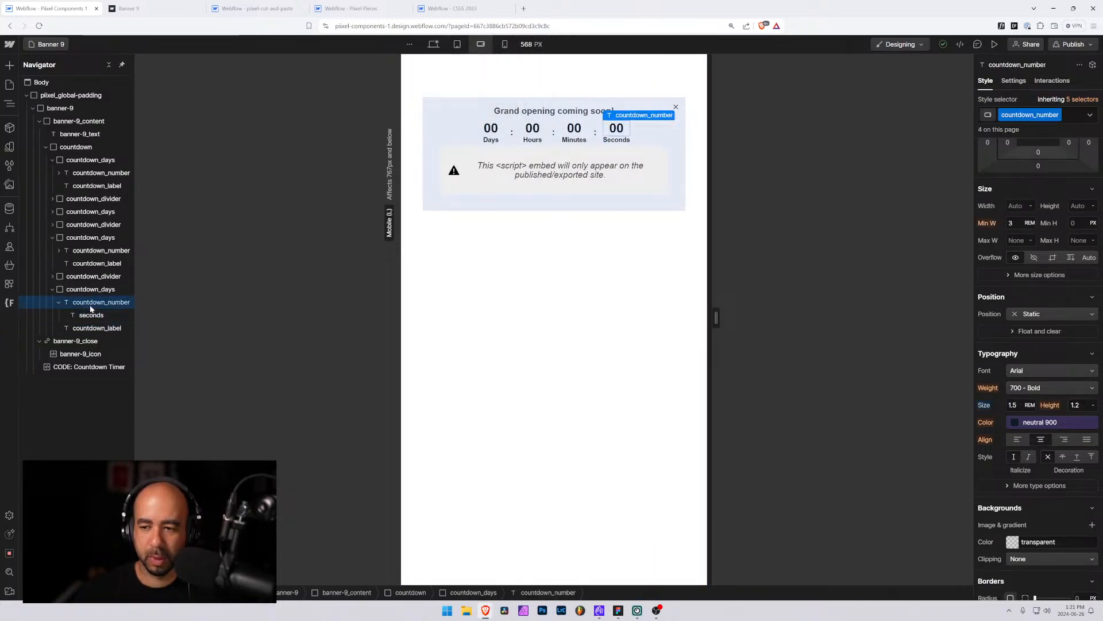
left_click(504, 44)
left_click(457, 44)
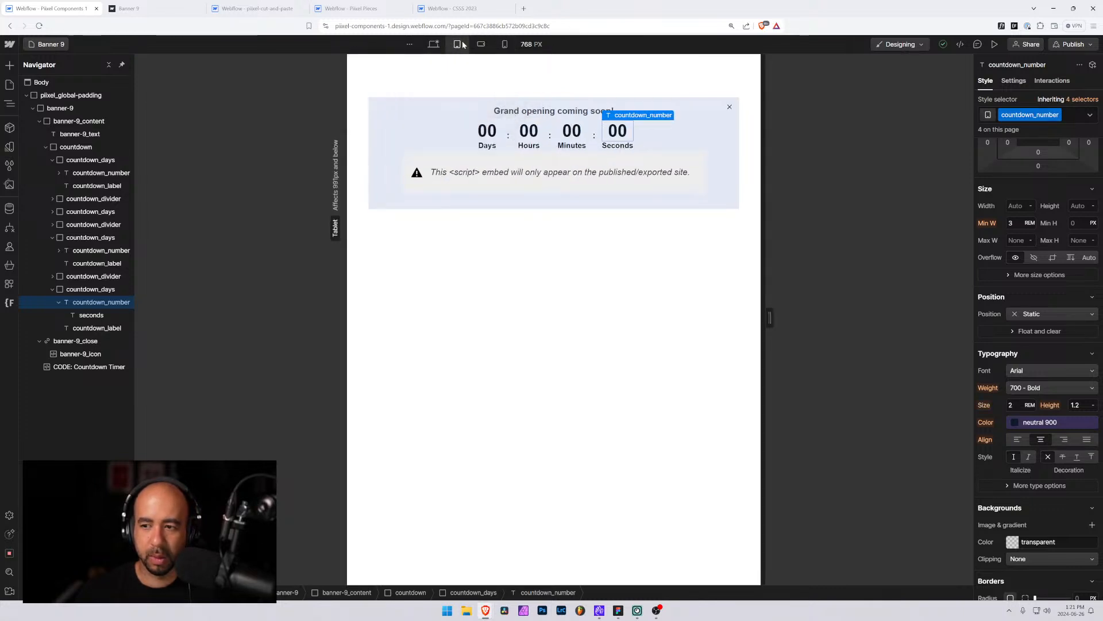
left_click(481, 45)
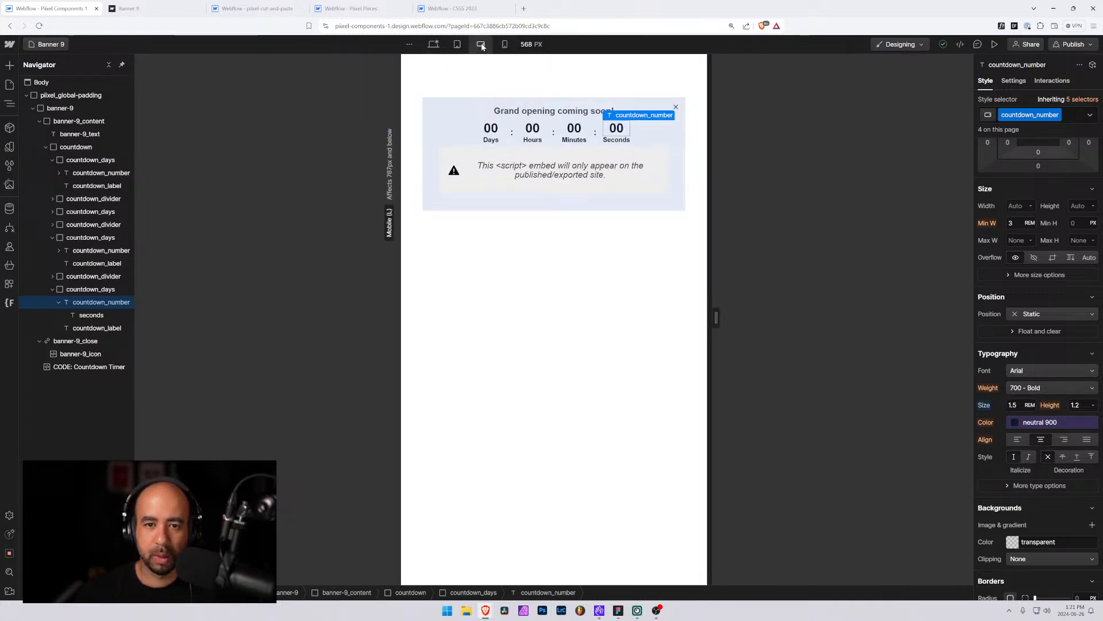
Inspect the countdown colon and divider elements' styles at the mobile landscape breakpoint
left_click(553, 132)
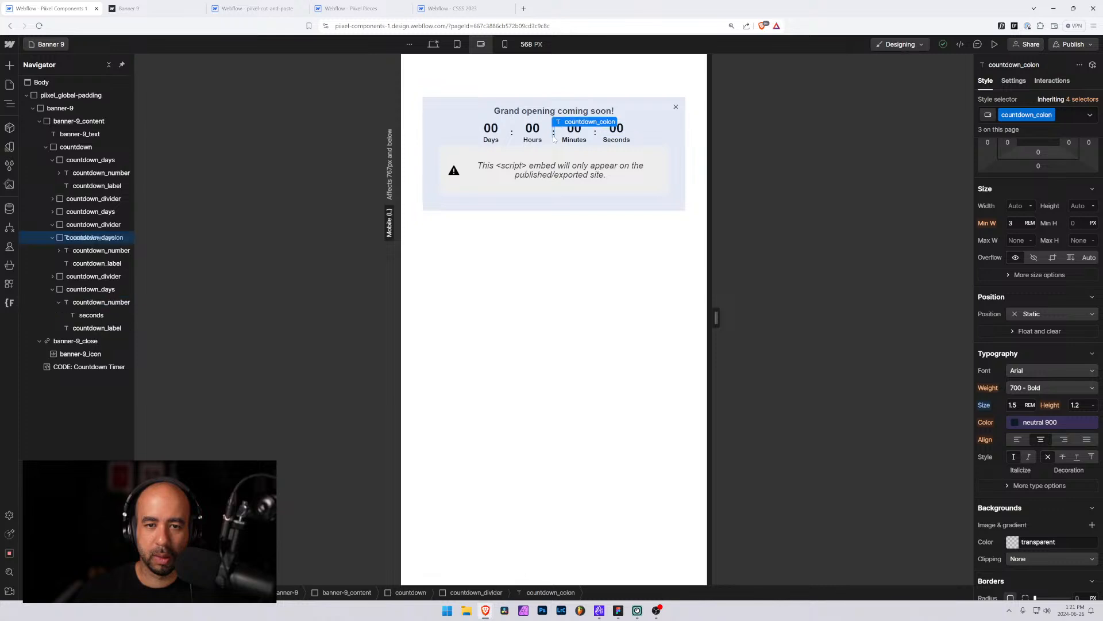
left_click(92, 224)
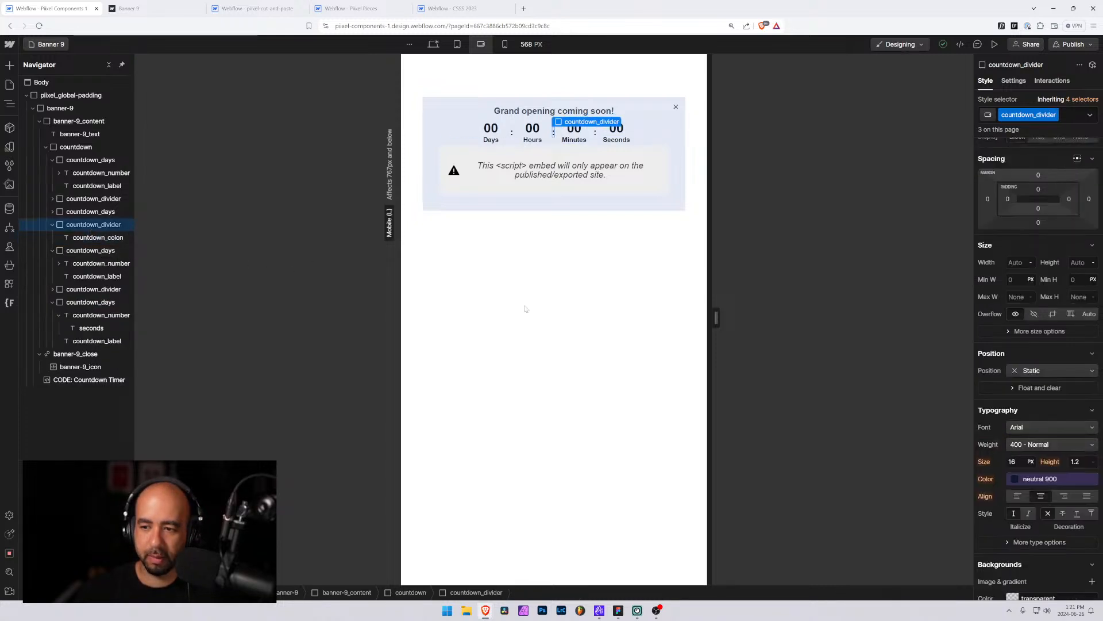
left_click(78, 237)
scroll(1045, 345, "down", 5)
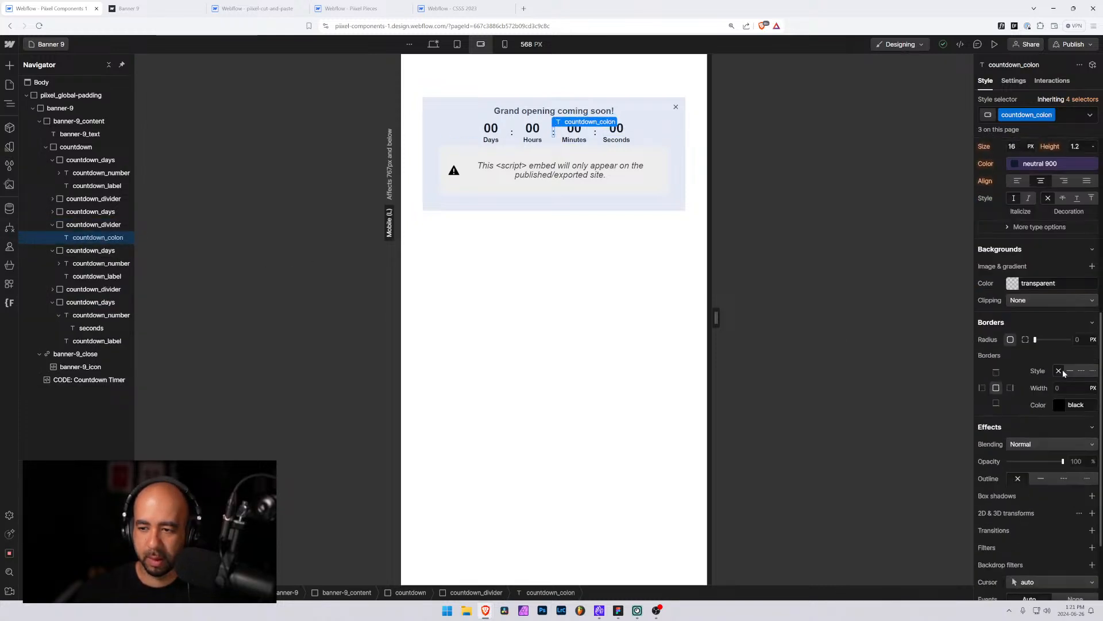
scroll(1046, 351, "up", 2)
scroll(1040, 321, "up", 5)
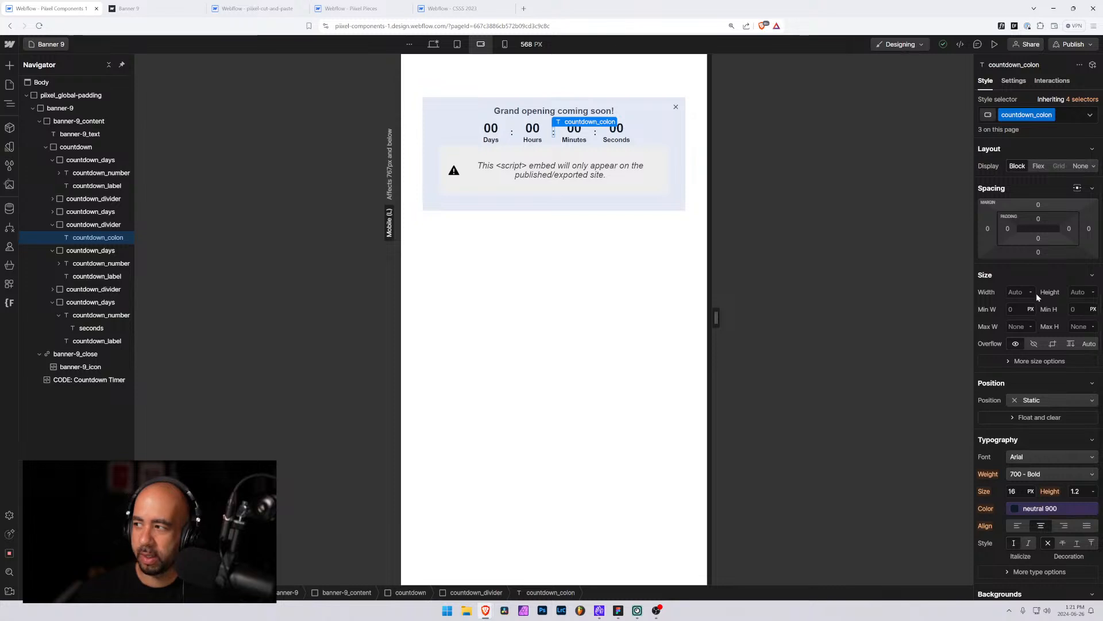
In the Countdown Timer code embed, add the comment 'Change this date to update when the countdown will be at zero' and change the date's month to October
left_click(433, 45)
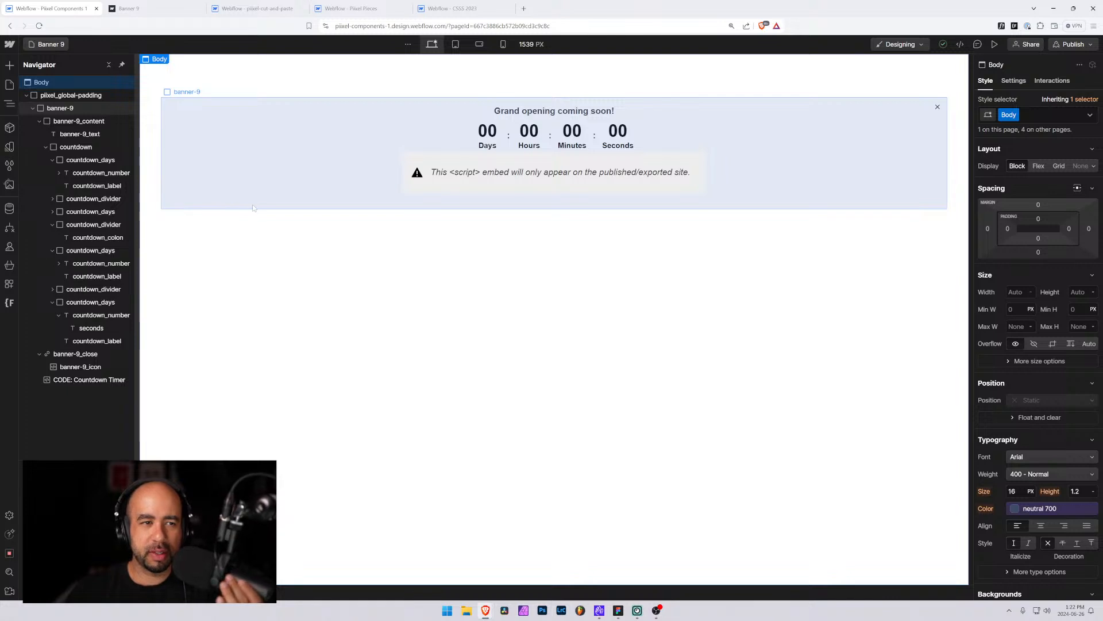
left_click(31, 107)
left_click(32, 109, "alt")
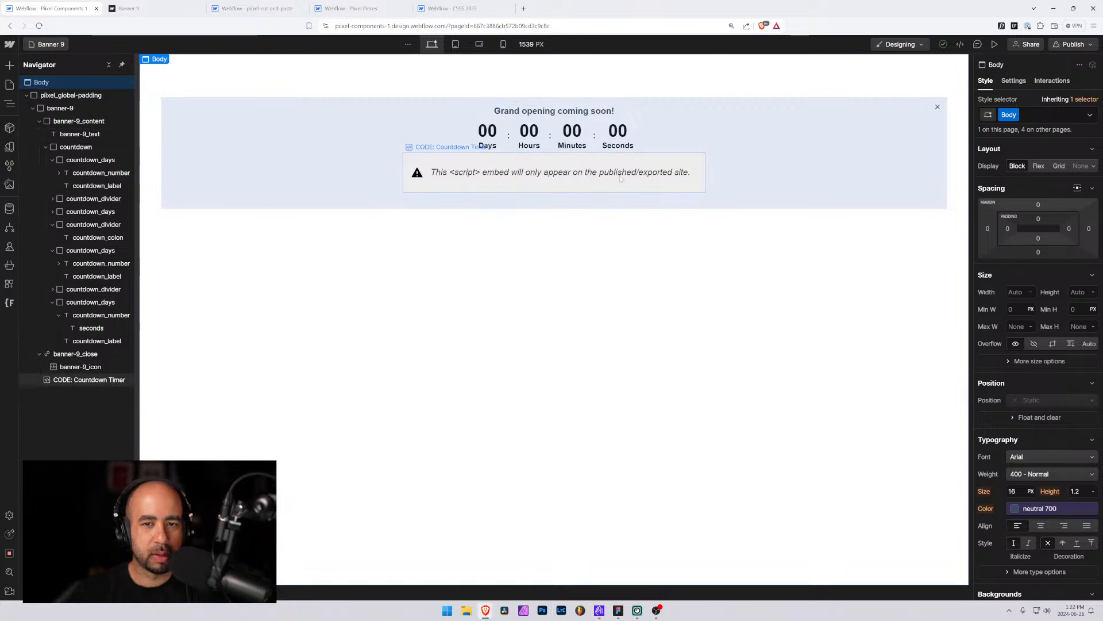
left_click(649, 163)
left_click(494, 148)
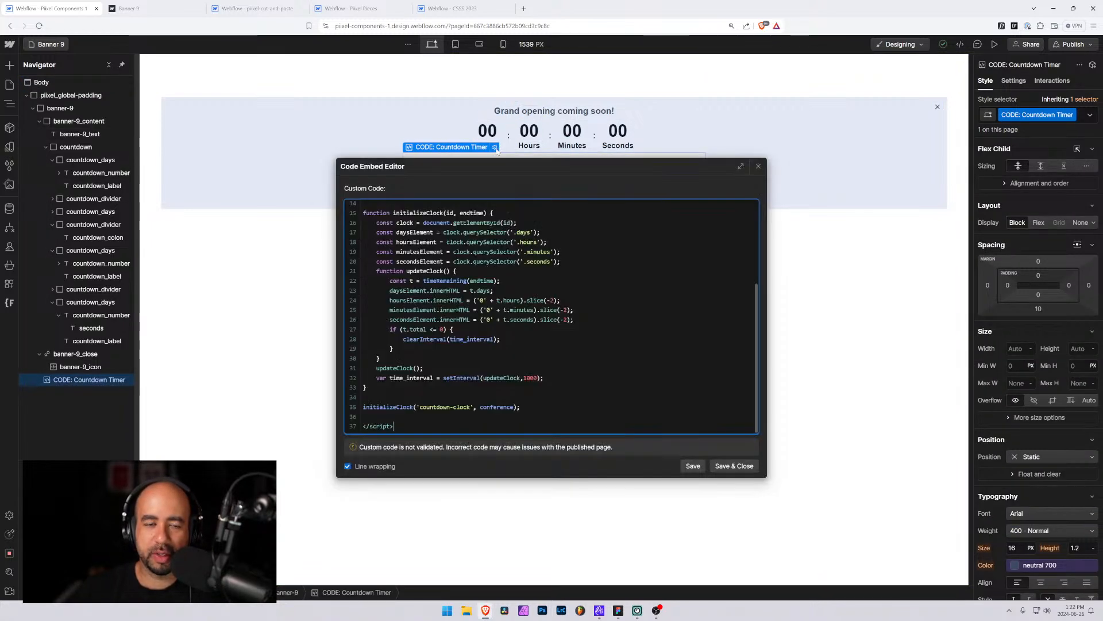
scroll(552, 316, "up", 5)
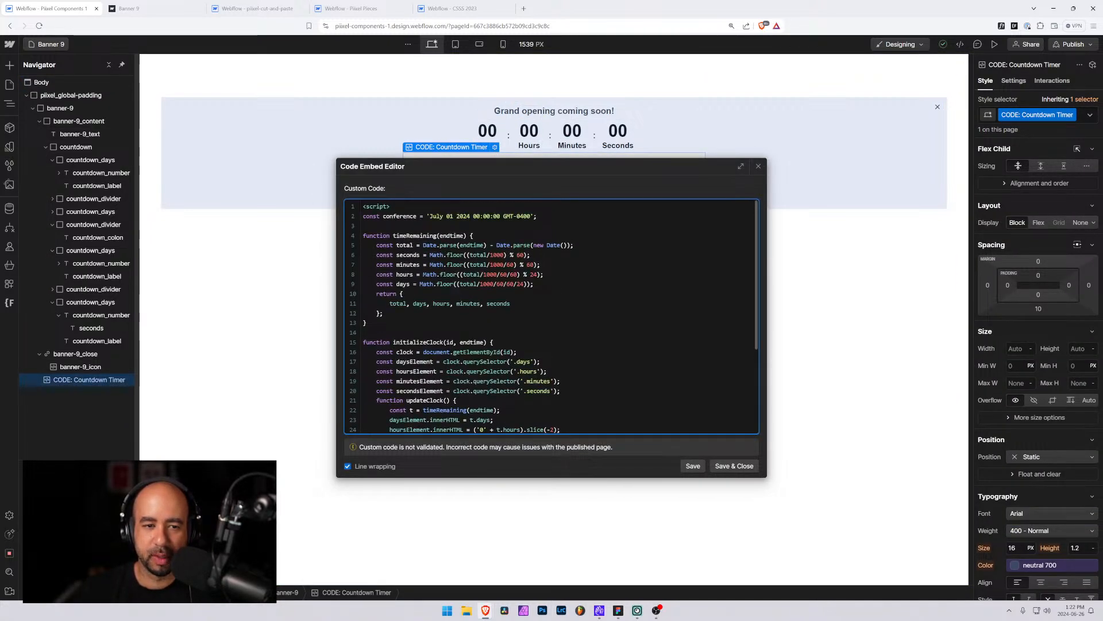
key("Return")
type("// Change this d")
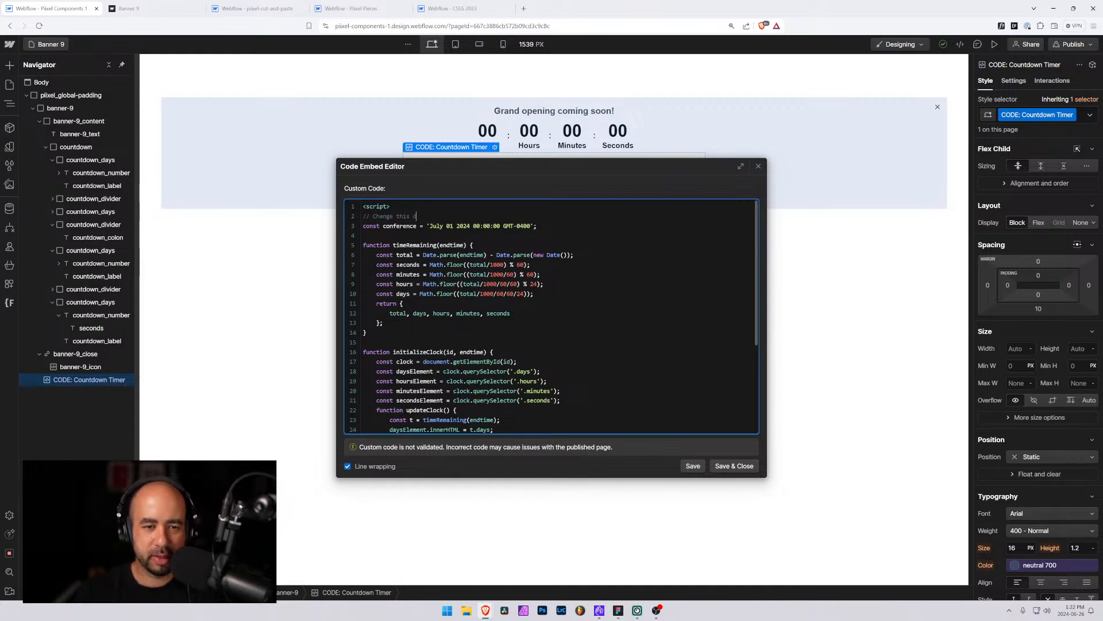
type("ate in order to")
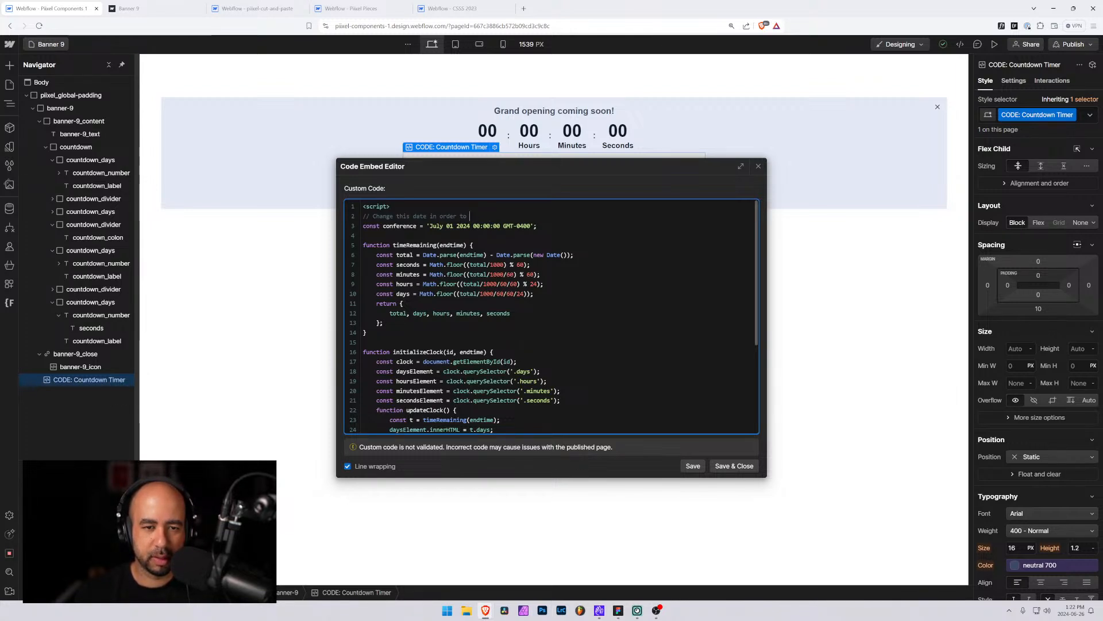
key("BackSpace")
key("BackSpace")
key("BackSpace")
key("BackSpace")
key("BackSpace")
key("BackSpace")
key("BackSpace")
key("BackSpace")
key("BackSpace")
key("BackSpace")
key("BackSpace")
key("BackSpace")
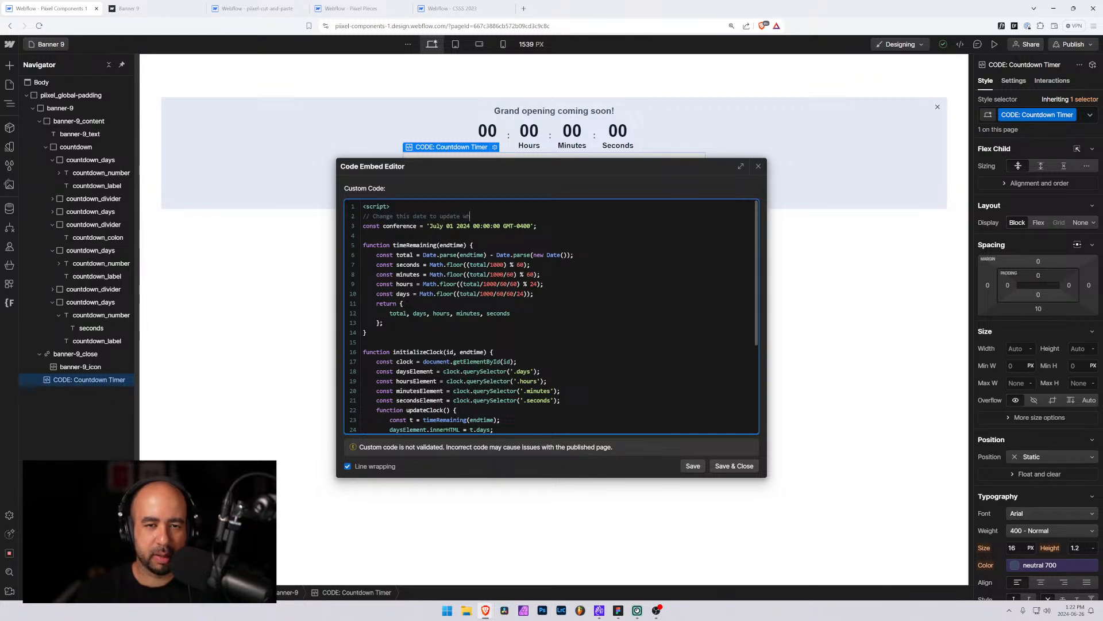
type("to update when the cou")
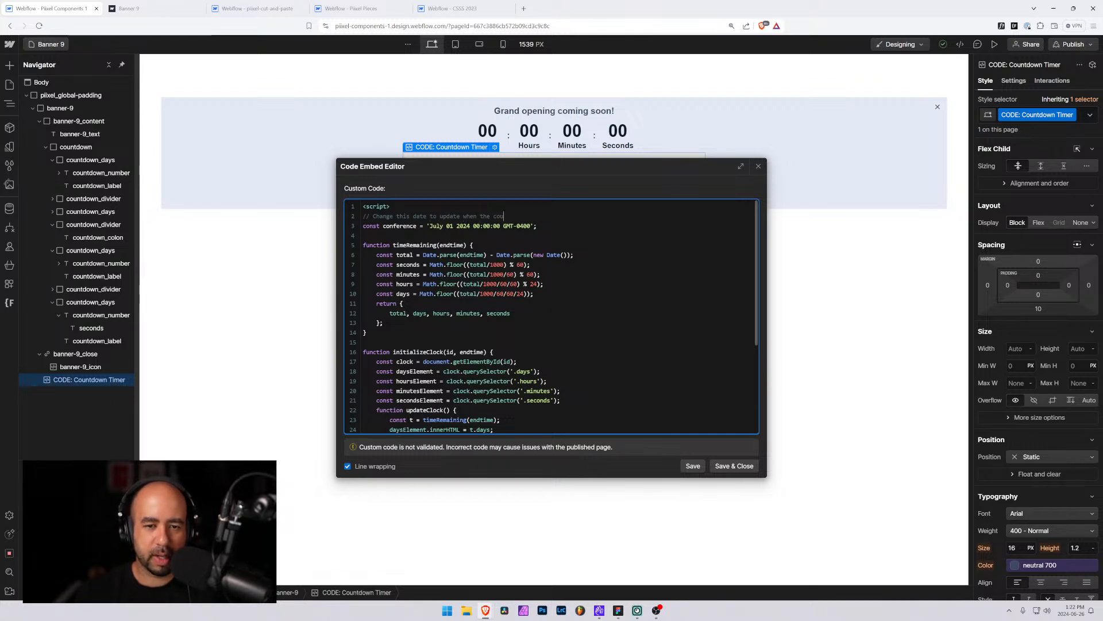
type("ntdown will be ")
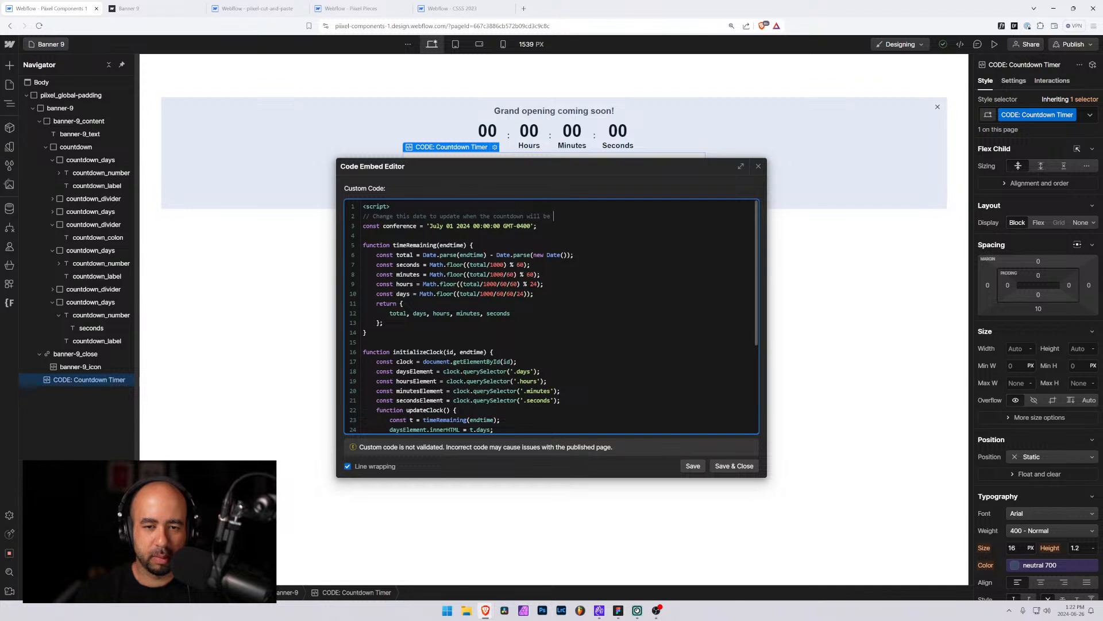
type("at")
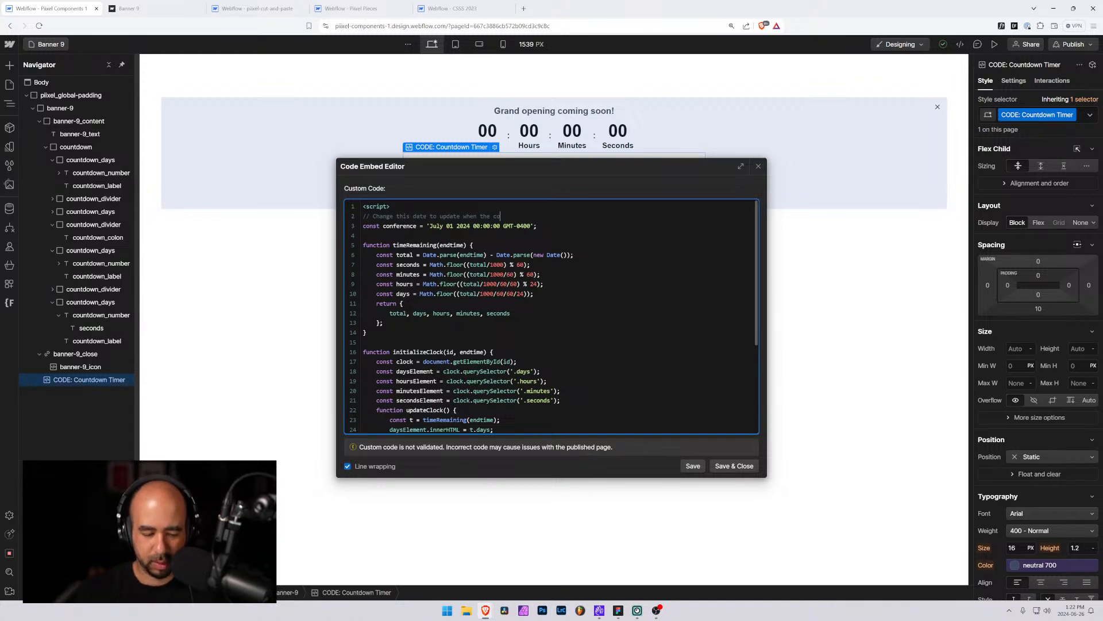
type("down will sto")
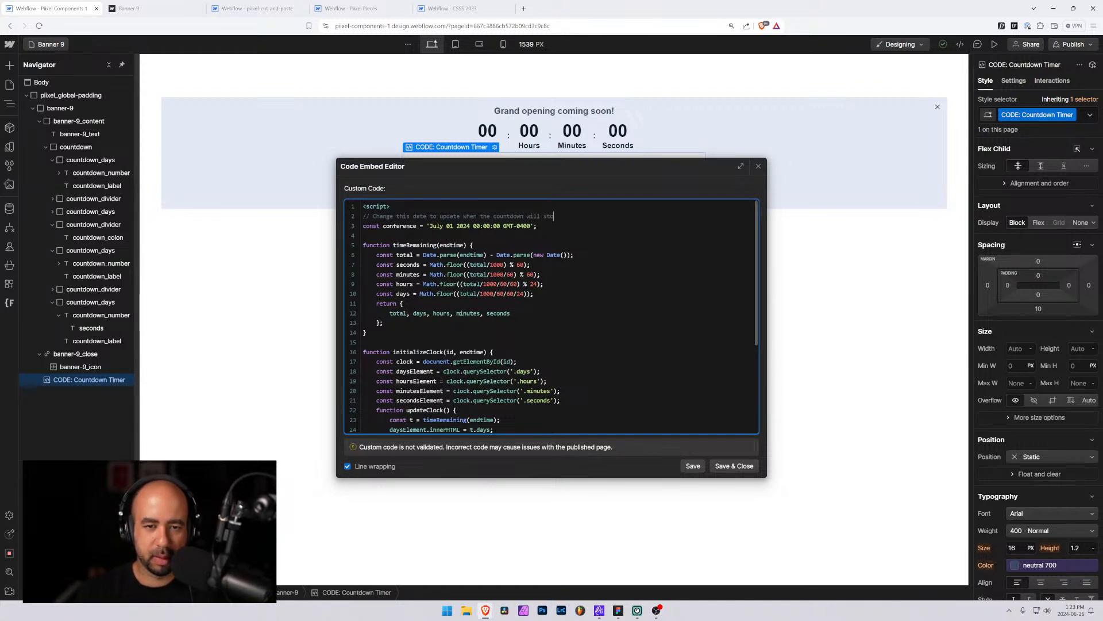
type("p")
key("BackSpace")
key("BackSpace")
key("BackSpace")
key("BackSpace")
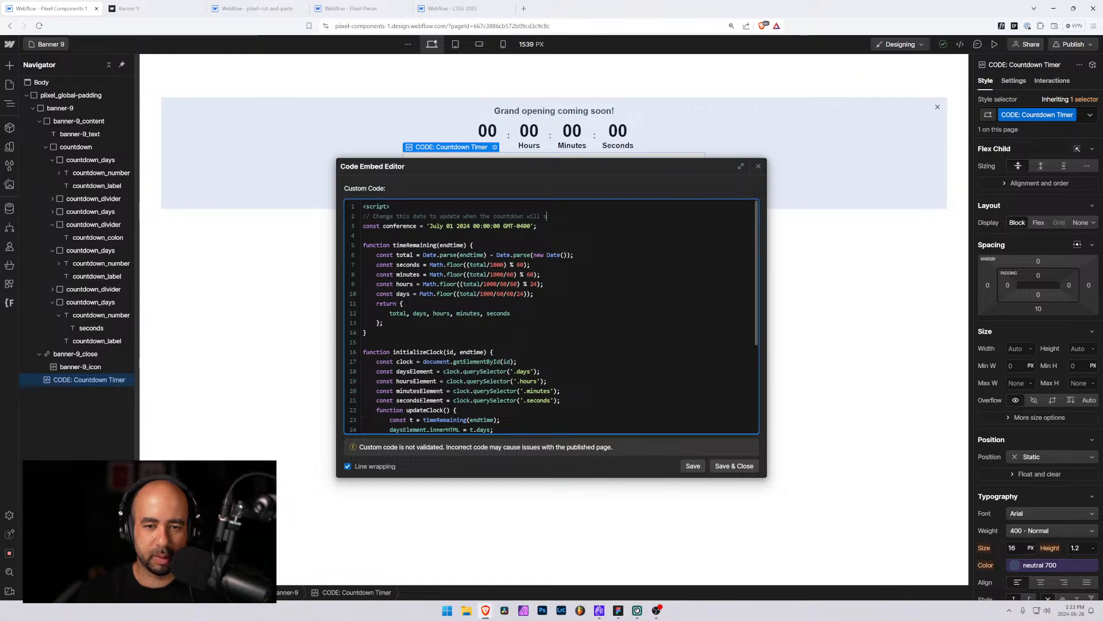
type("be at zero")
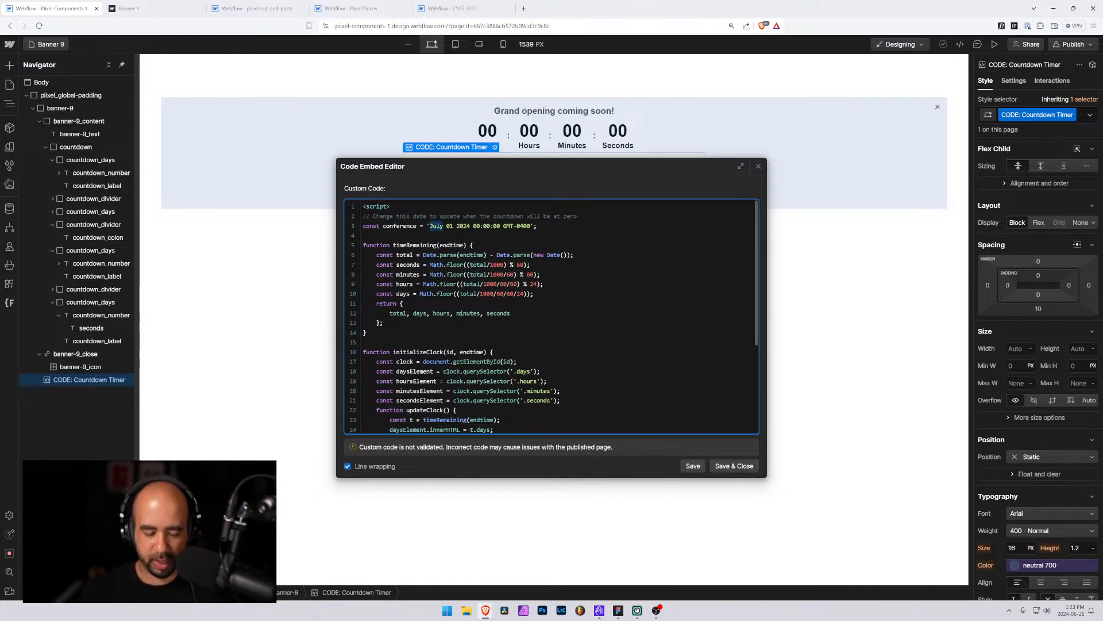
type("October")
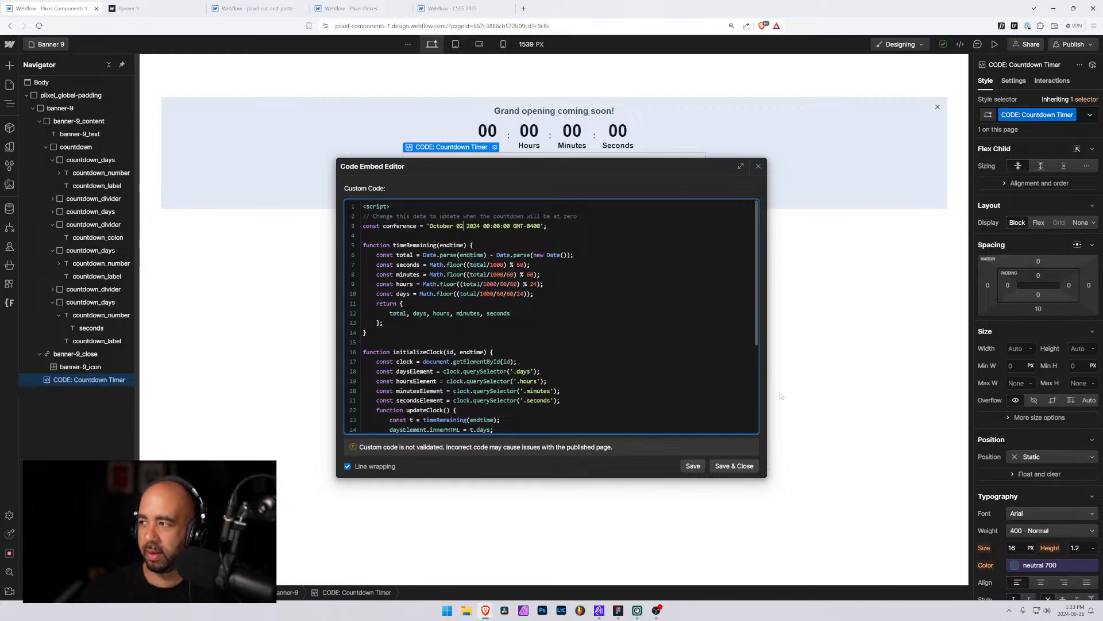
left_click(730, 469)
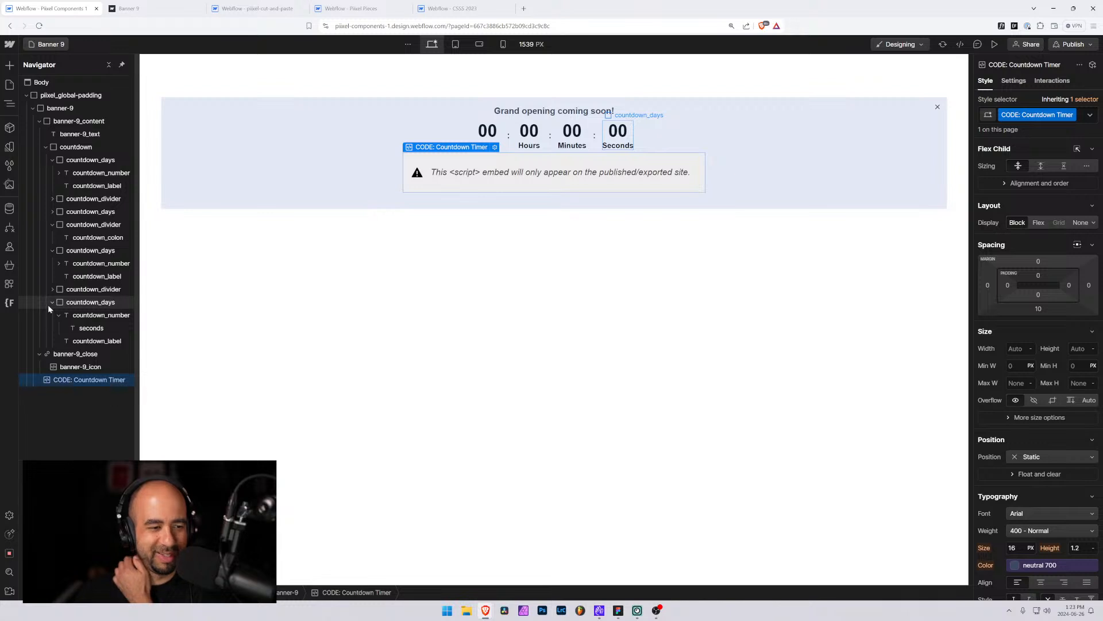
Collapse the countdown and banner content folders in the Navigator tree
left_click(53, 160)
left_click(52, 198)
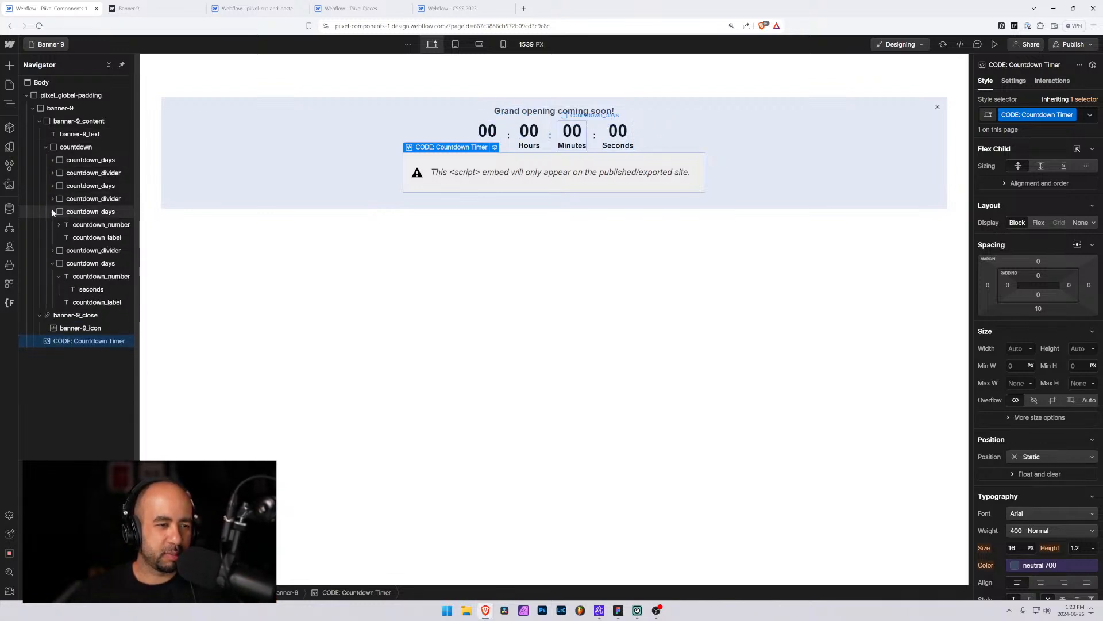
left_click(53, 212)
left_click(52, 238)
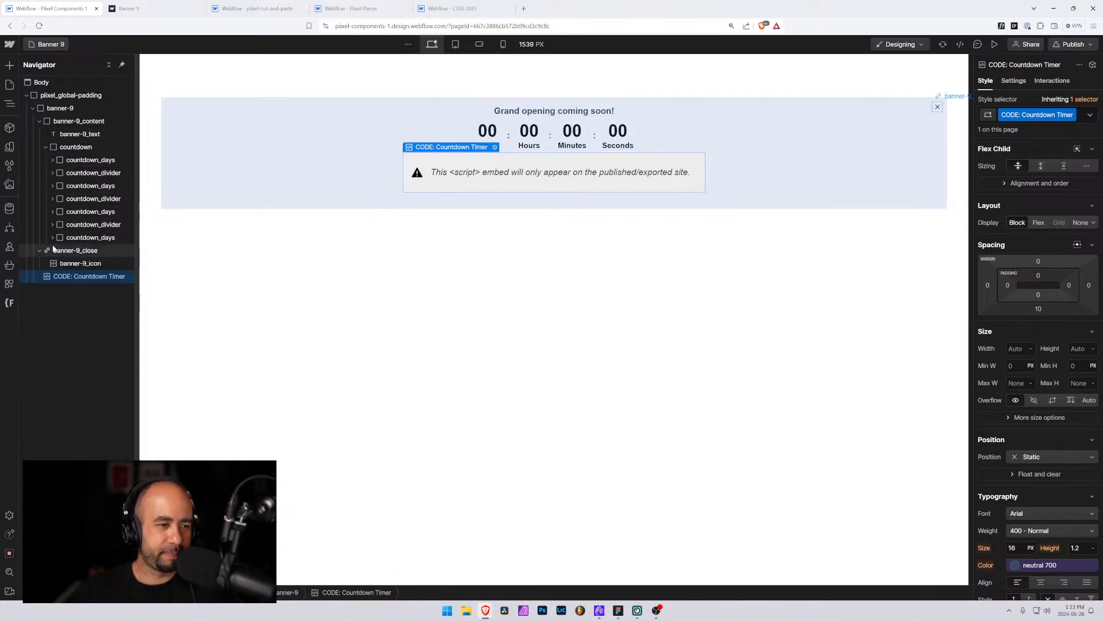
left_click(45, 147)
left_click(39, 120)
left_click(32, 108)
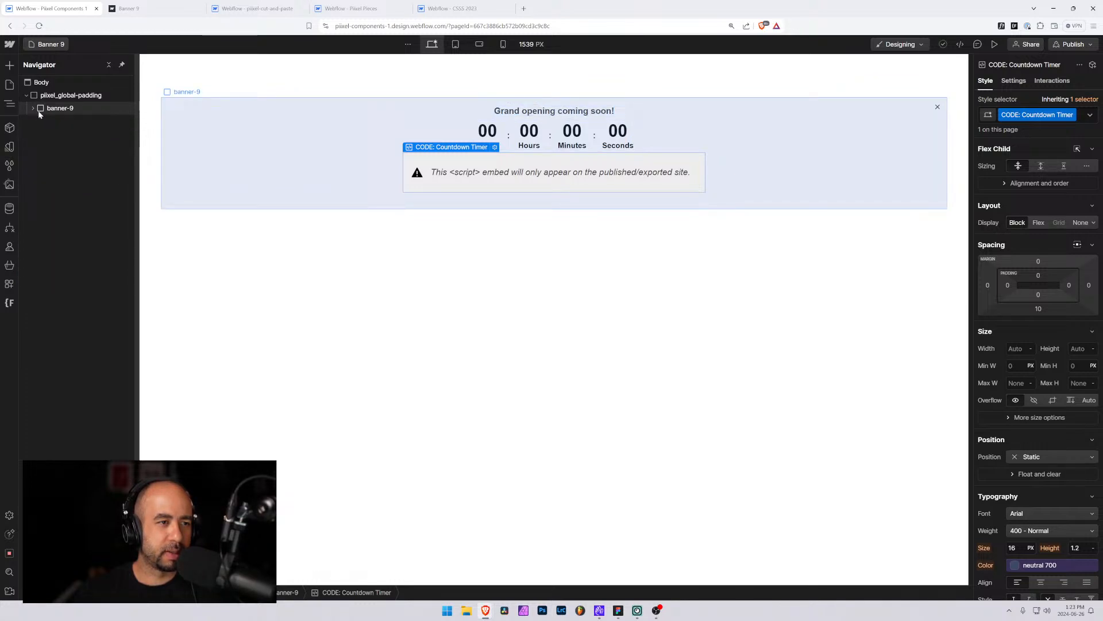
left_click(34, 109)
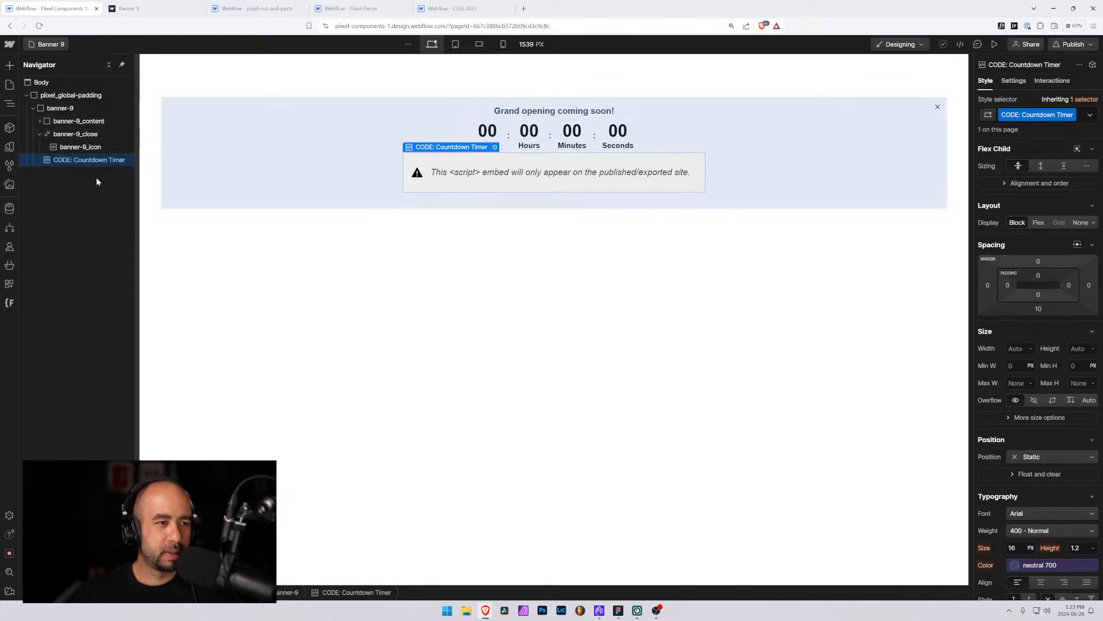
Inspect the Banner 9 element tree and preview the live countdown on the published Banner 9 page
left_click(39, 133)
left_click(56, 134)
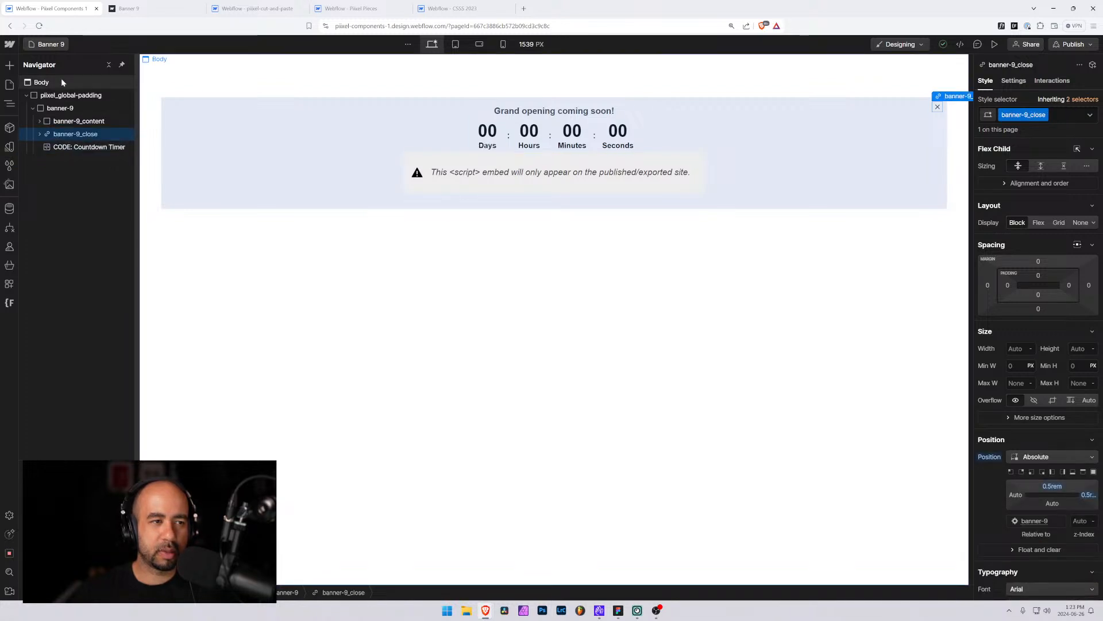
left_click(50, 109)
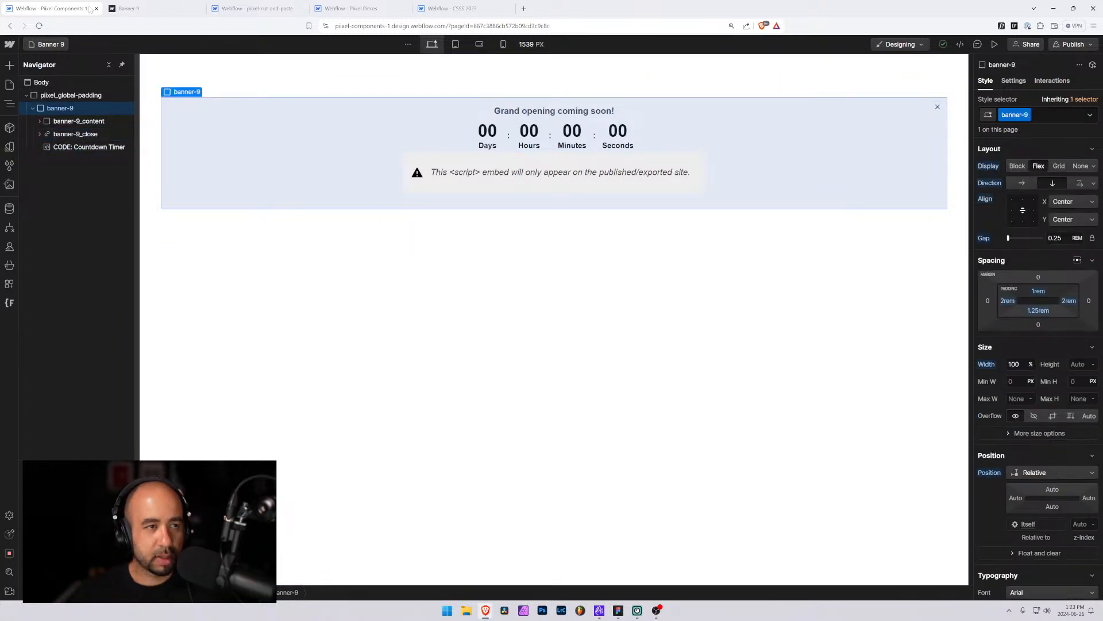
left_click(140, 8)
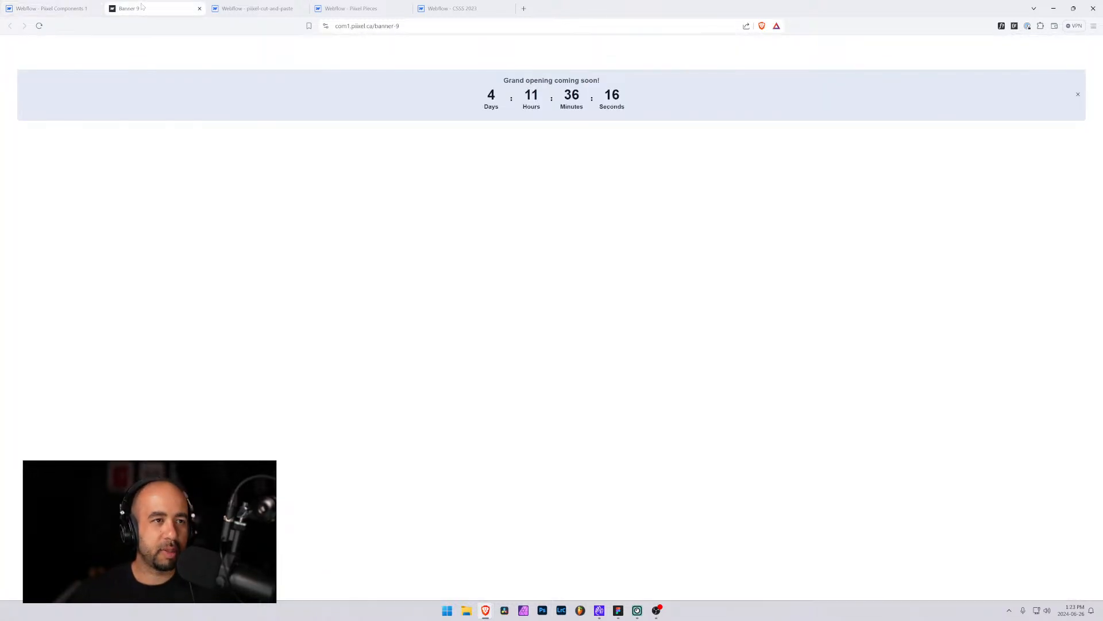
left_click(200, 9)
Delete the old banner-9 element from the pixel-cut-and-paste project's Home page
left_click(167, 8)
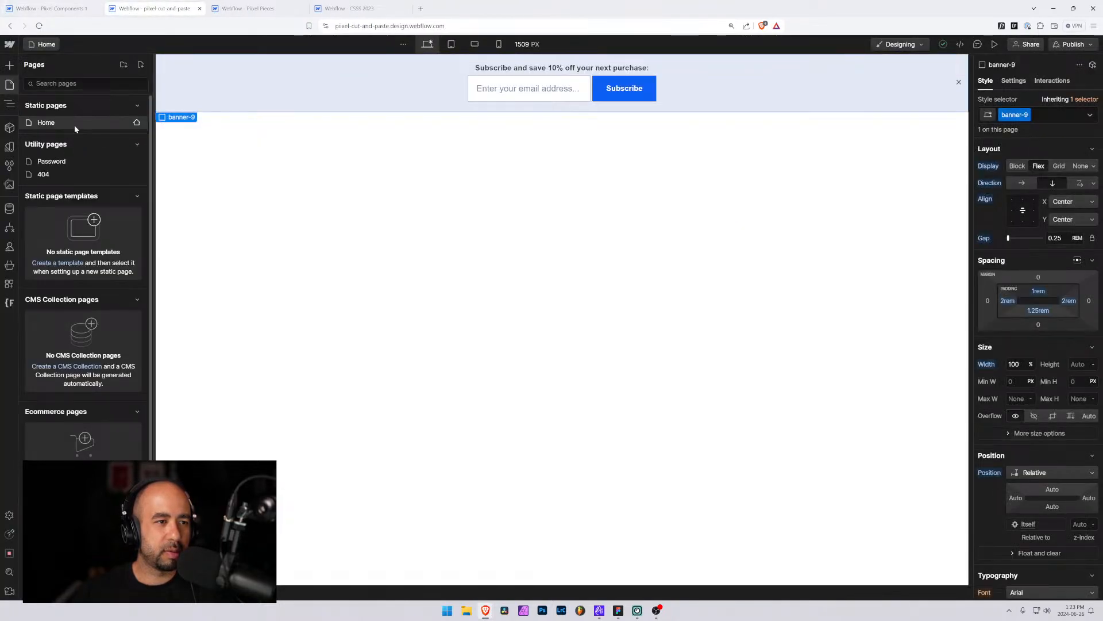
left_click(9, 103)
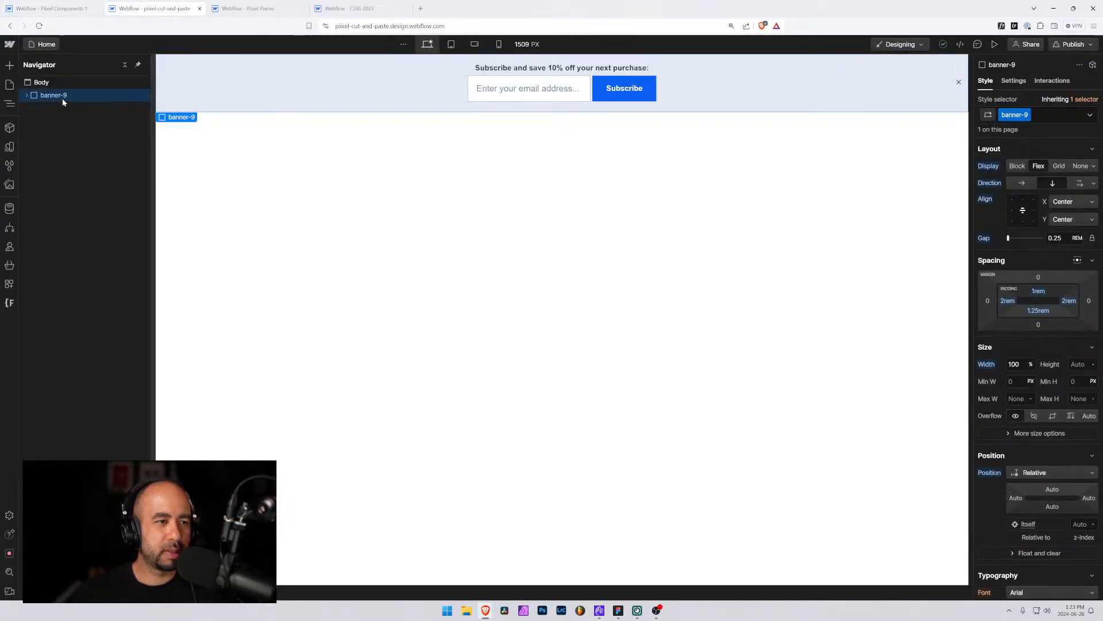
key("Delete")
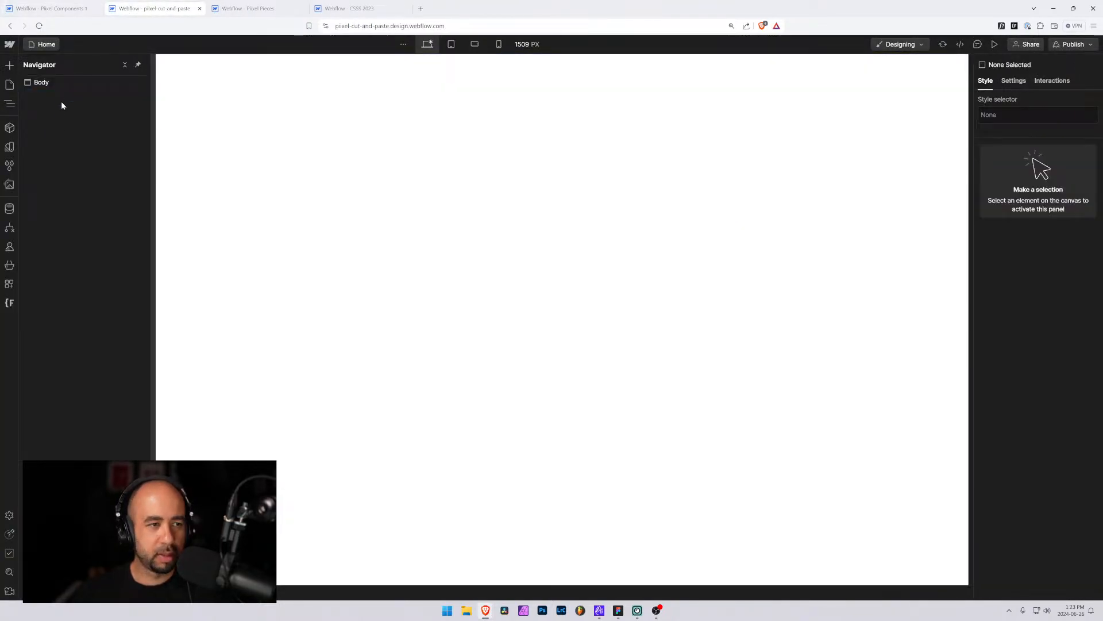
Remove all unused banner-9 style selectors from the pixel-cut-and-paste project
left_click(9, 165)
left_click(140, 65)
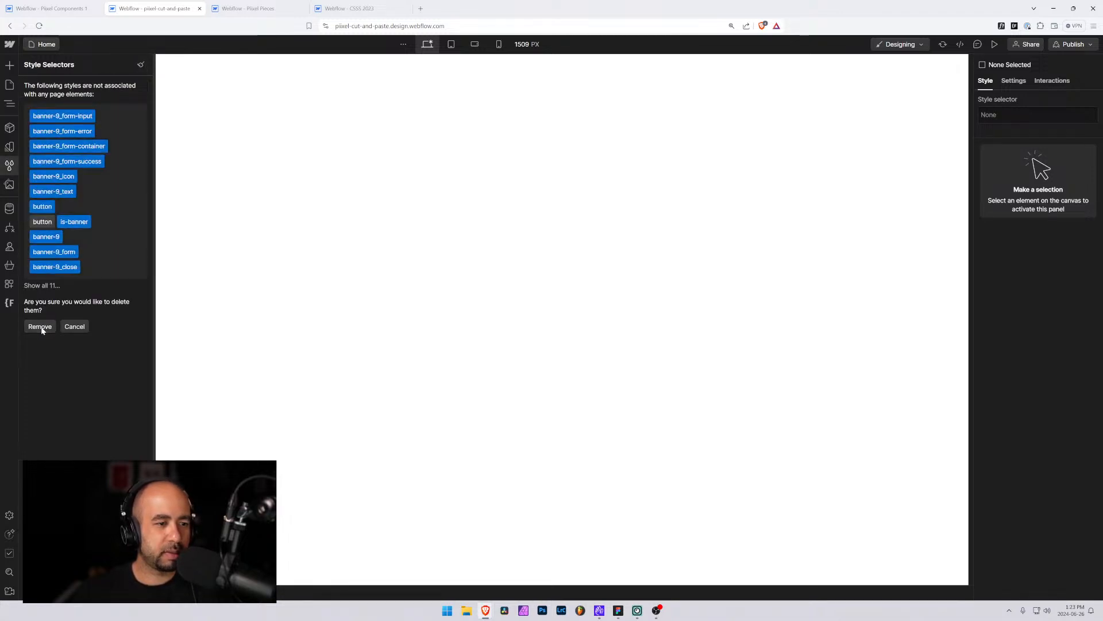
left_click(40, 327)
Paste the copied banner-9 component into the Body of the pixel-cut-and-paste Home page
left_click(44, 45)
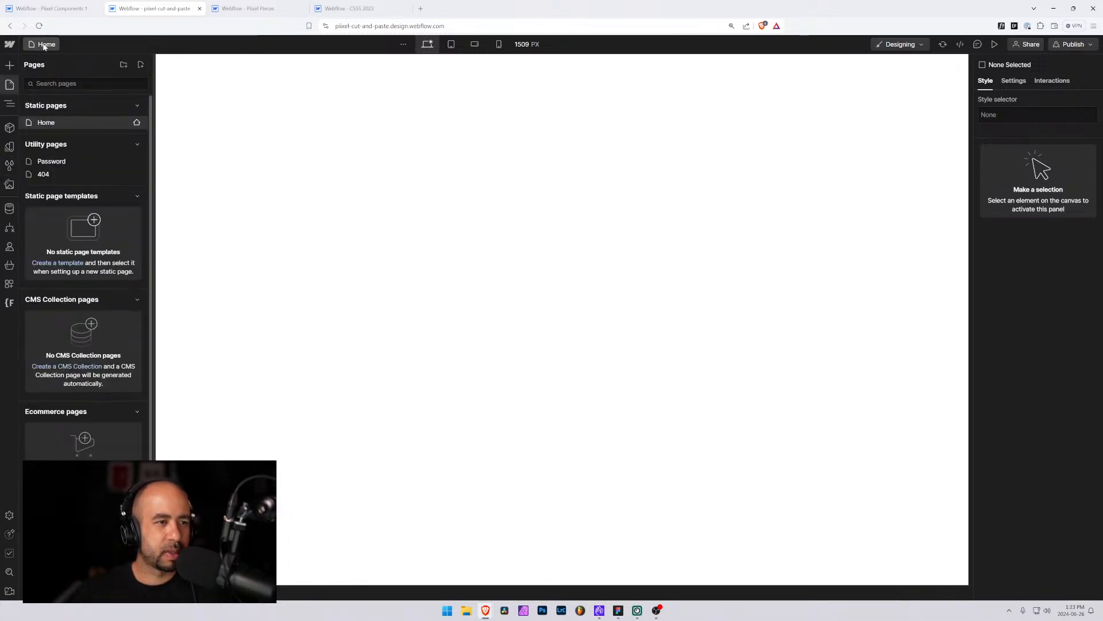
left_click(9, 103)
left_click(36, 83)
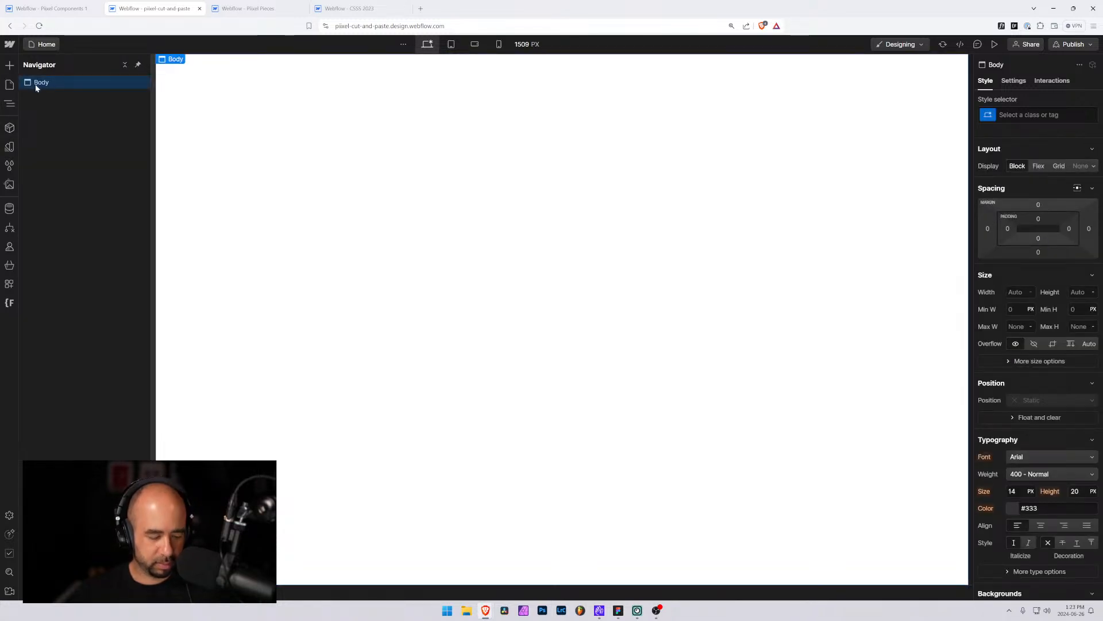
key("ctrl+v")
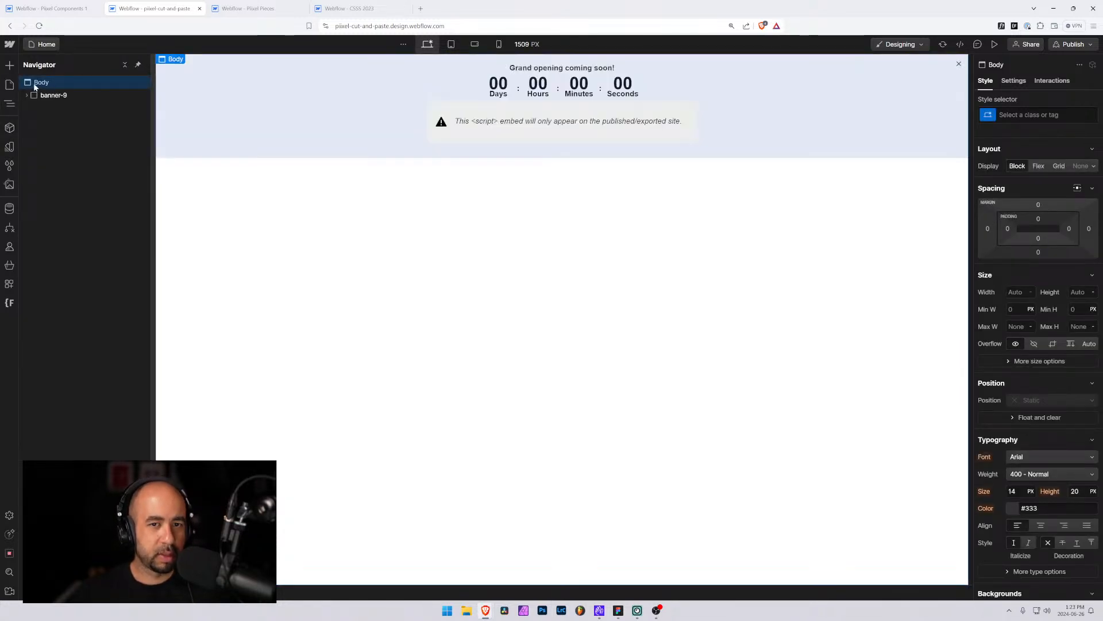
Delete the banner-9_close element from the Banner 9 page in Pixel Components
left_click(55, 8)
left_click(80, 134)
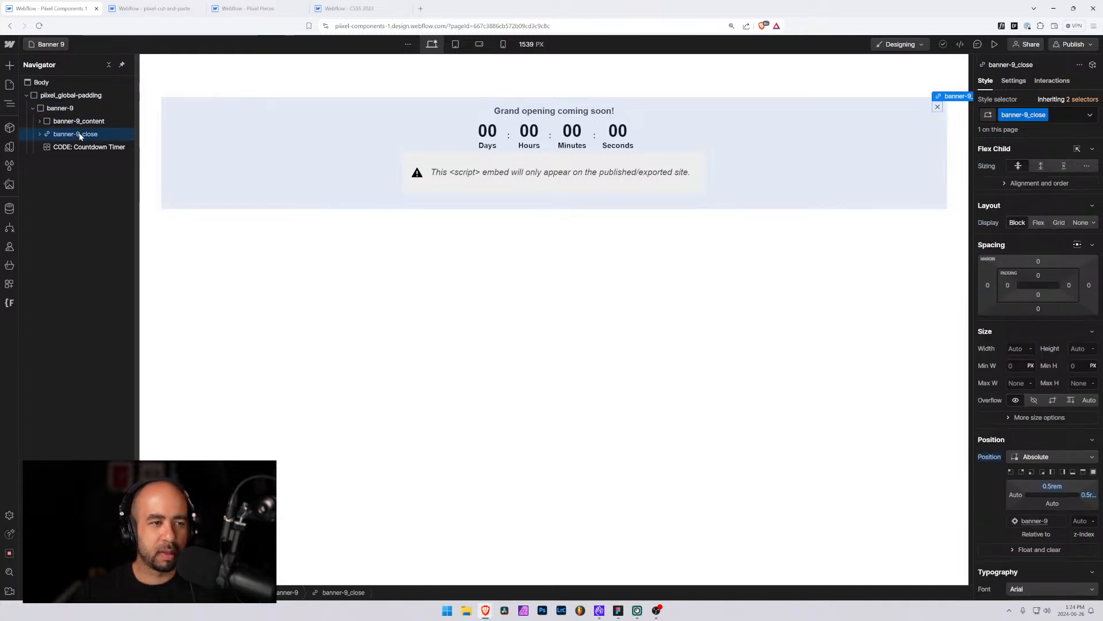
key("Delete")
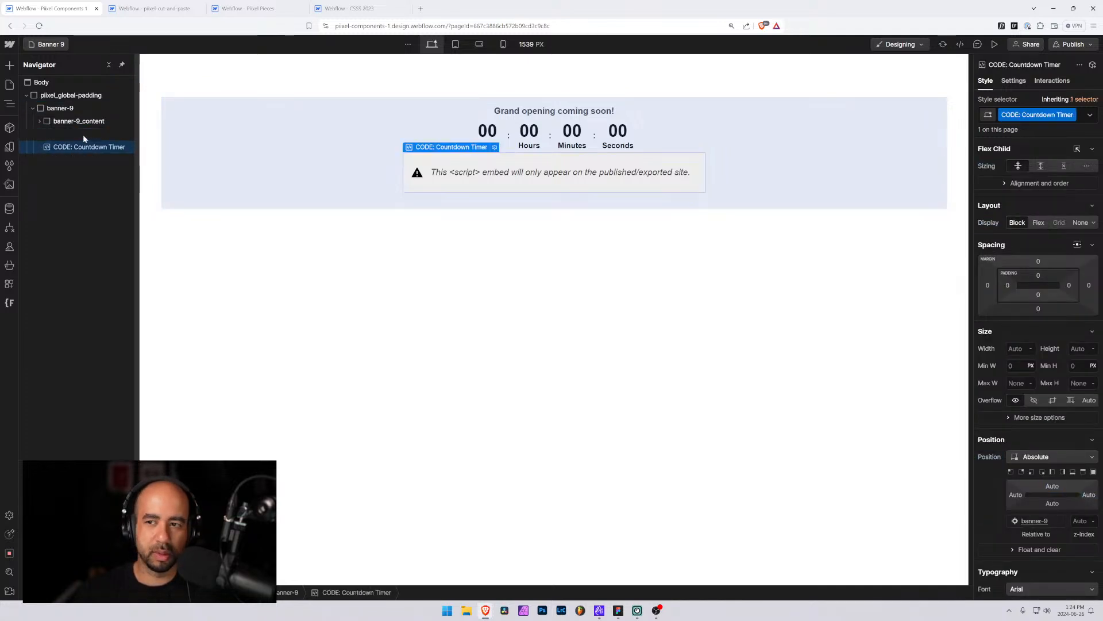
Duplicate the Banner 9 page as a new page named Banner 10
left_click(65, 121)
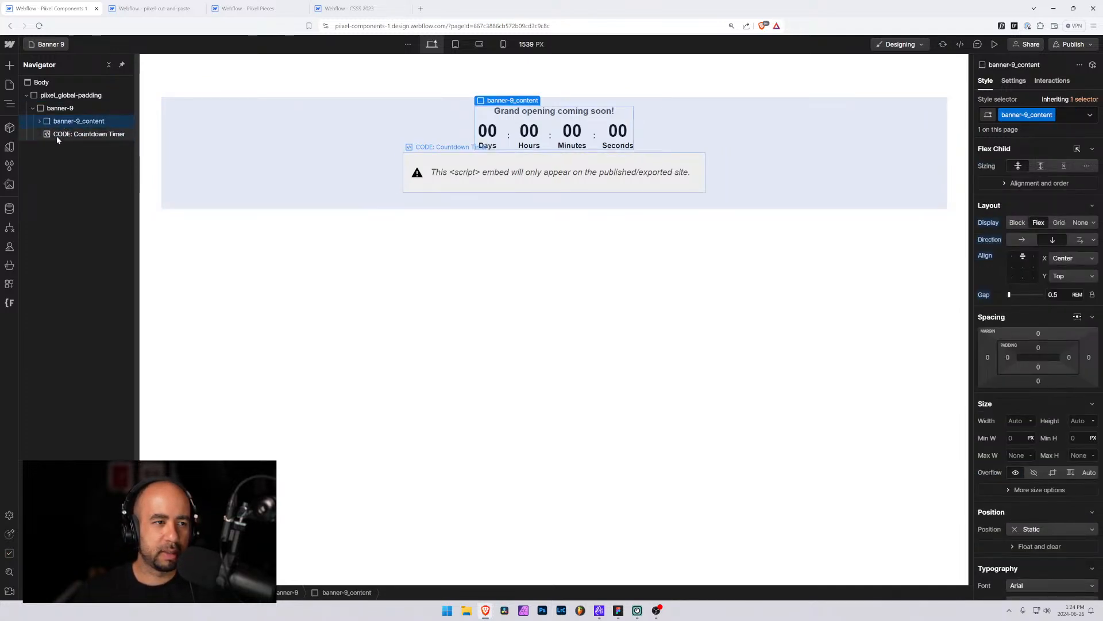
left_click(34, 132)
left_click(50, 45)
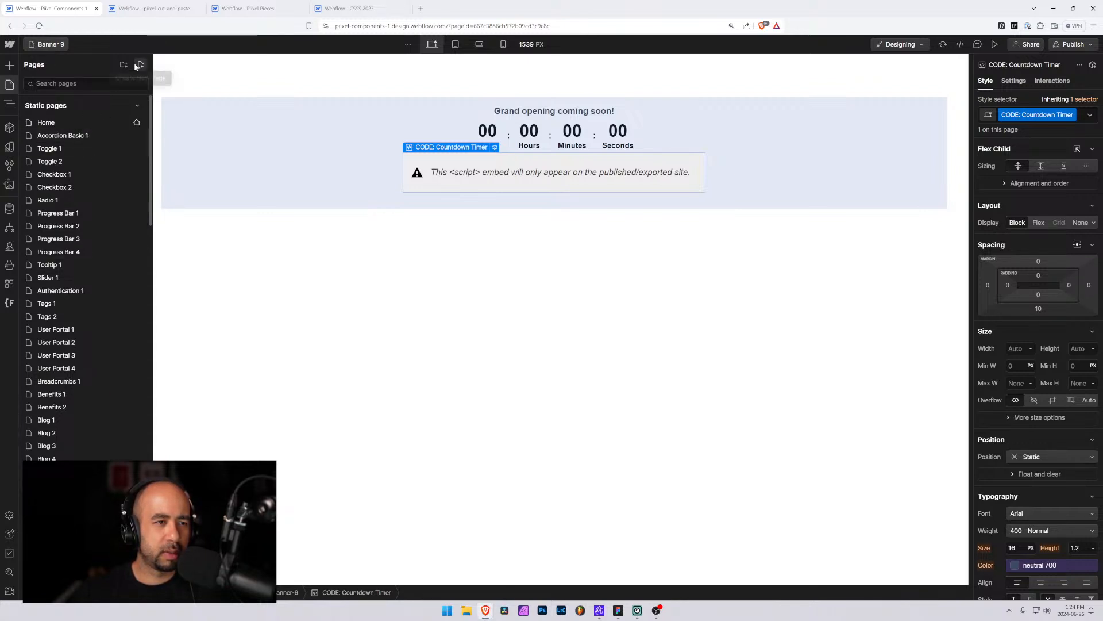
type("ba")
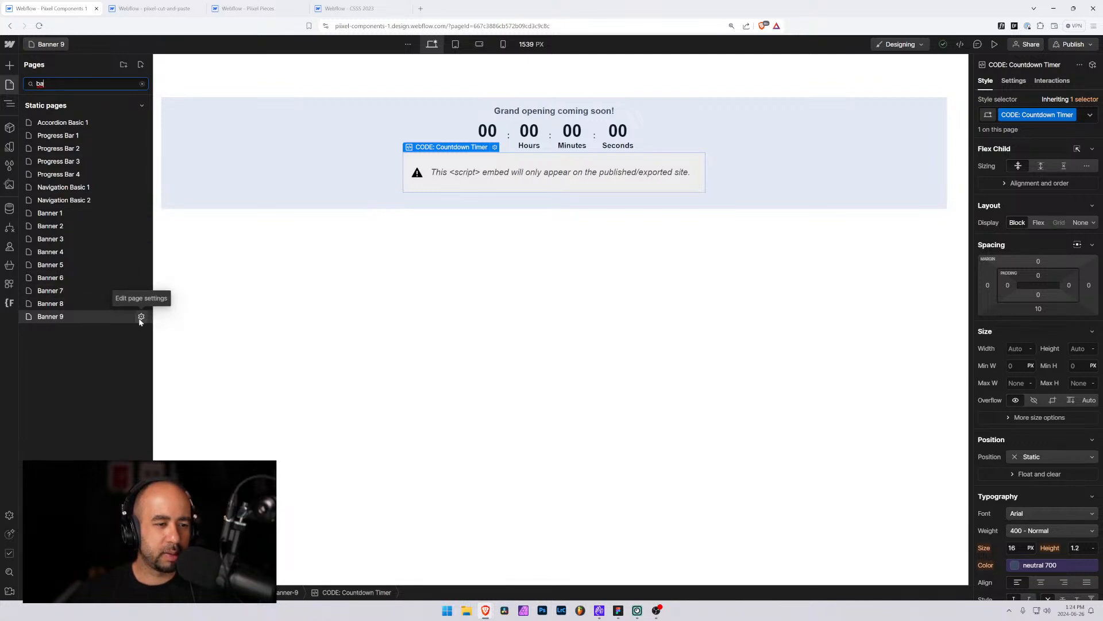
left_click(141, 317)
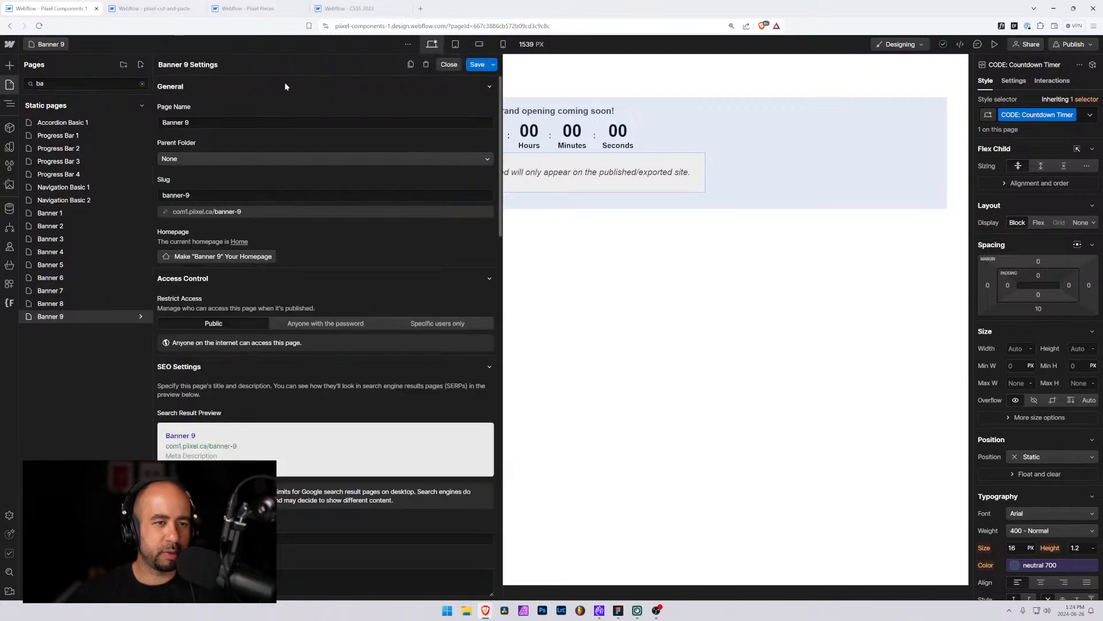
left_click(411, 64)
left_click(185, 122)
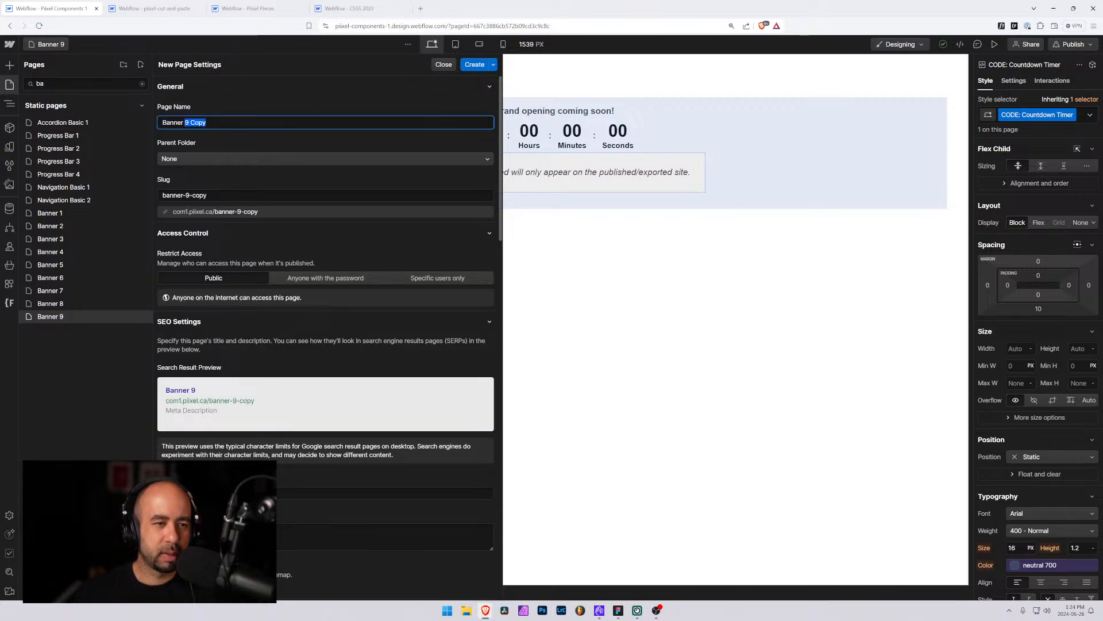
type("10")
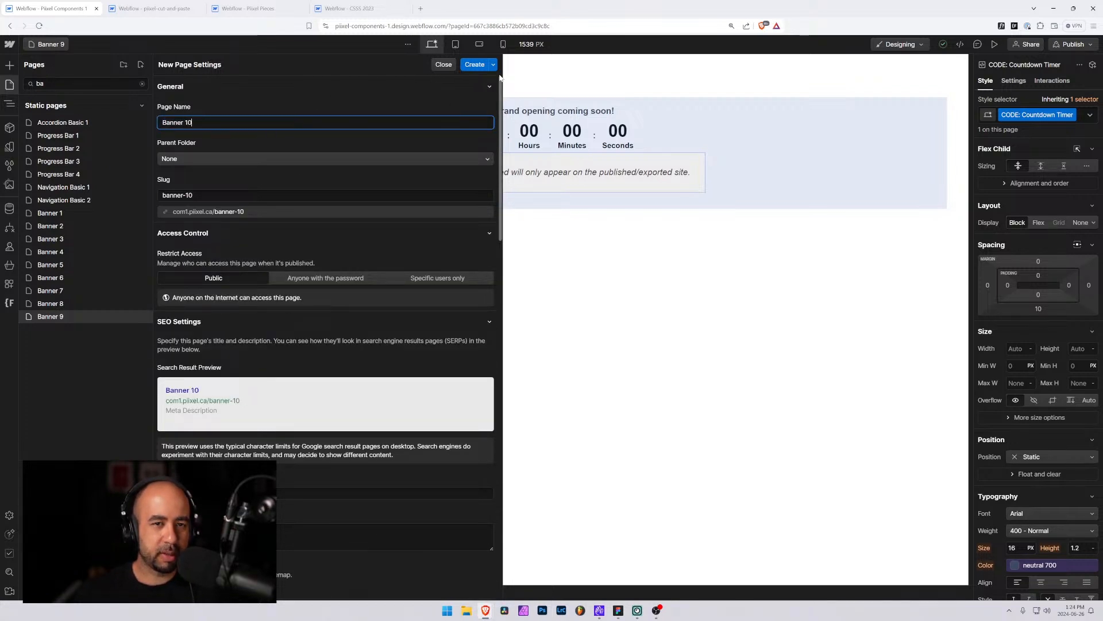
left_click(481, 65)
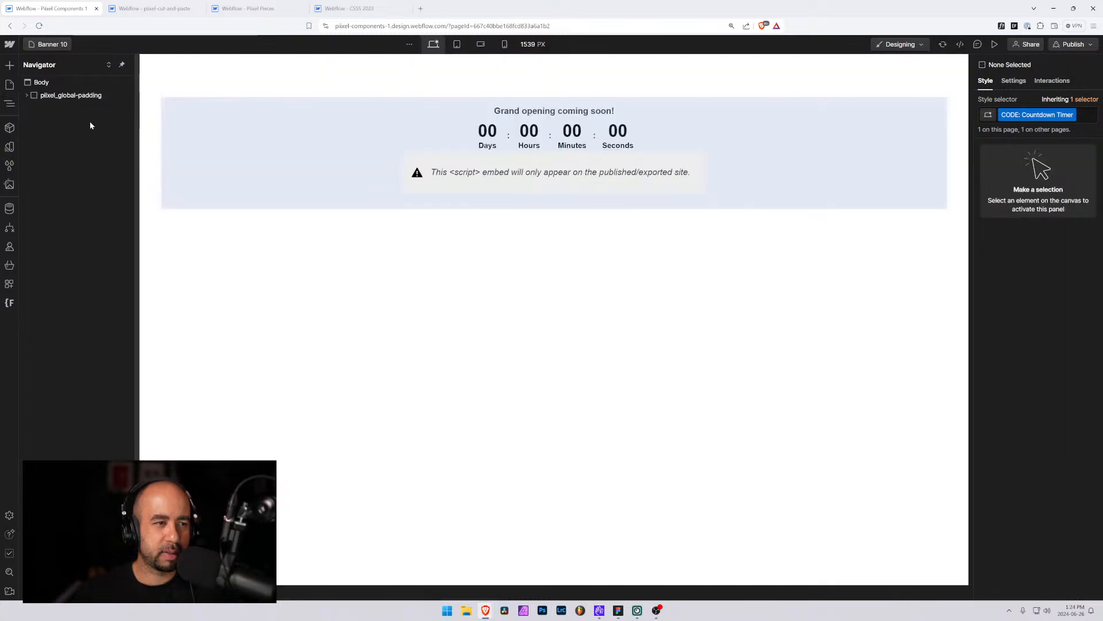
Cut the banner-9 element from the Banner 10 page and paste it into the pixel-cut-and-paste project
left_click(33, 108)
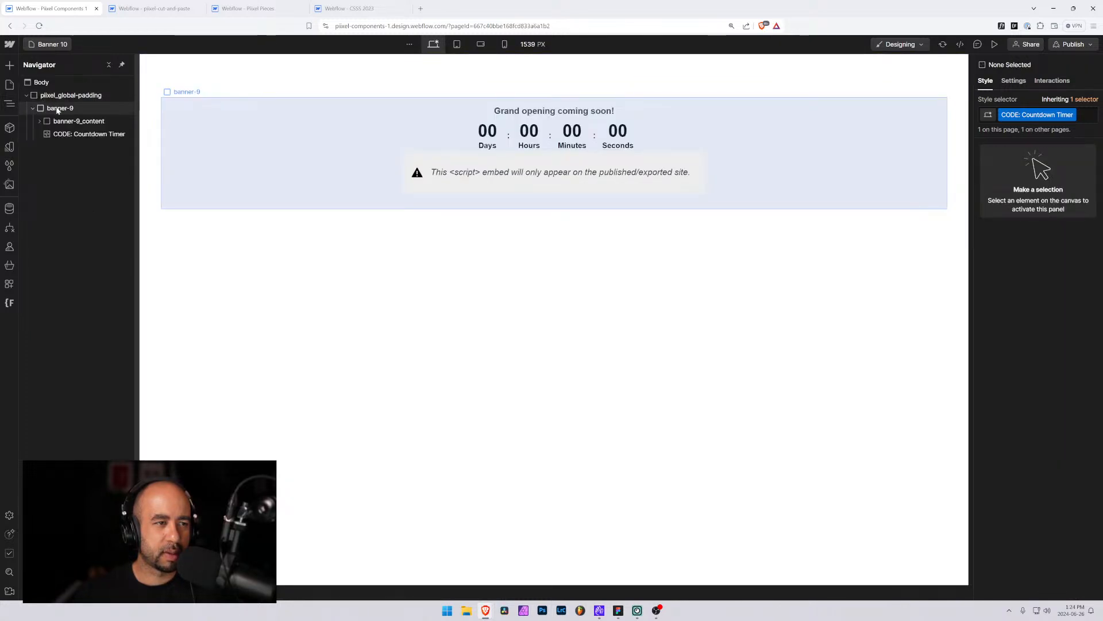
left_click(57, 109)
key("ctrl+c")
key("ctrl+Tab")
key("ctrl+v")
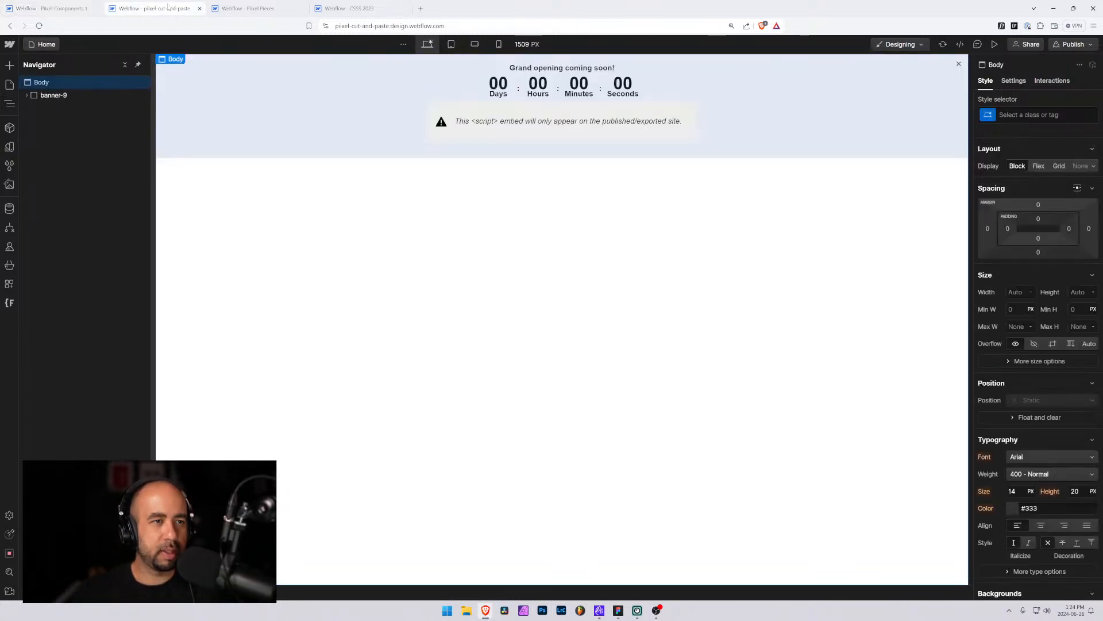
Rename the banner-9 class folder to banner-10 with Finsweet Folders, save and reload the Designer
left_click(57, 97)
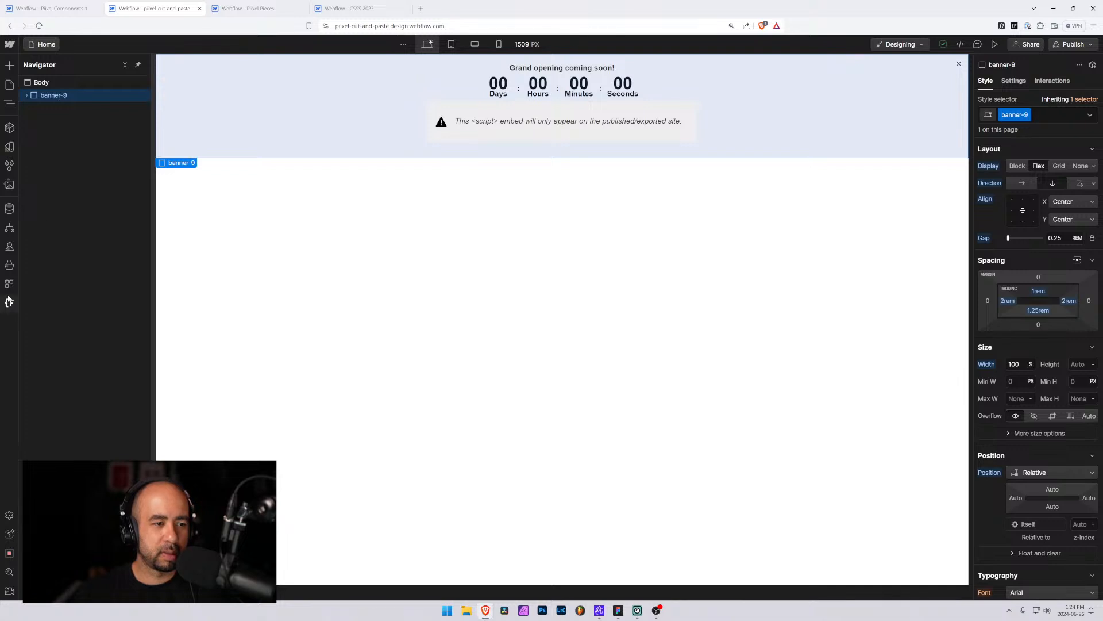
left_click(9, 302)
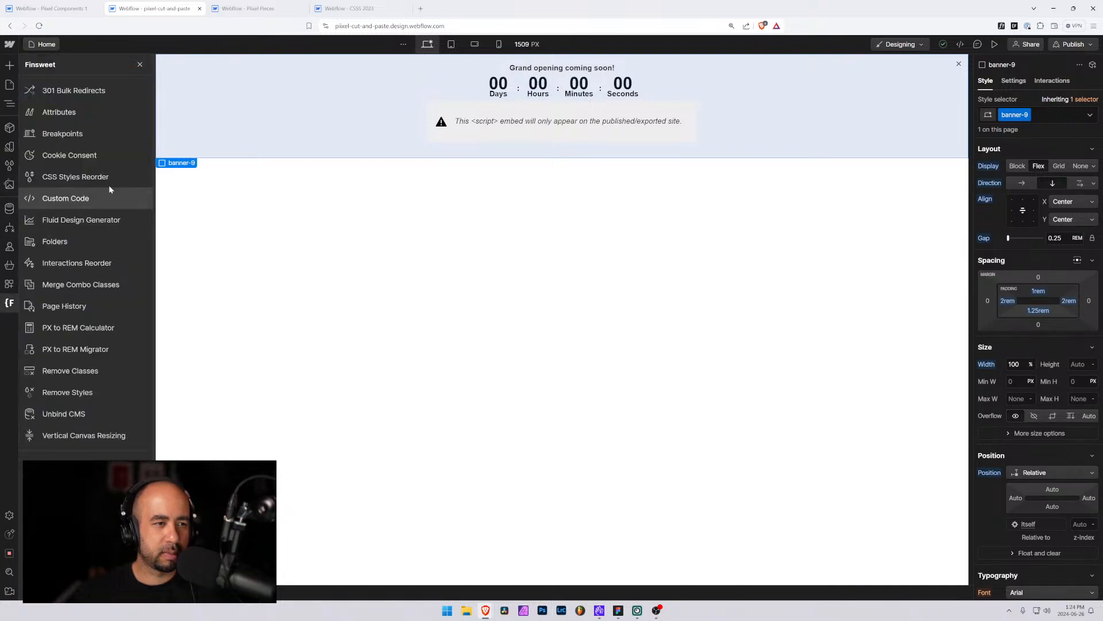
left_click(73, 245)
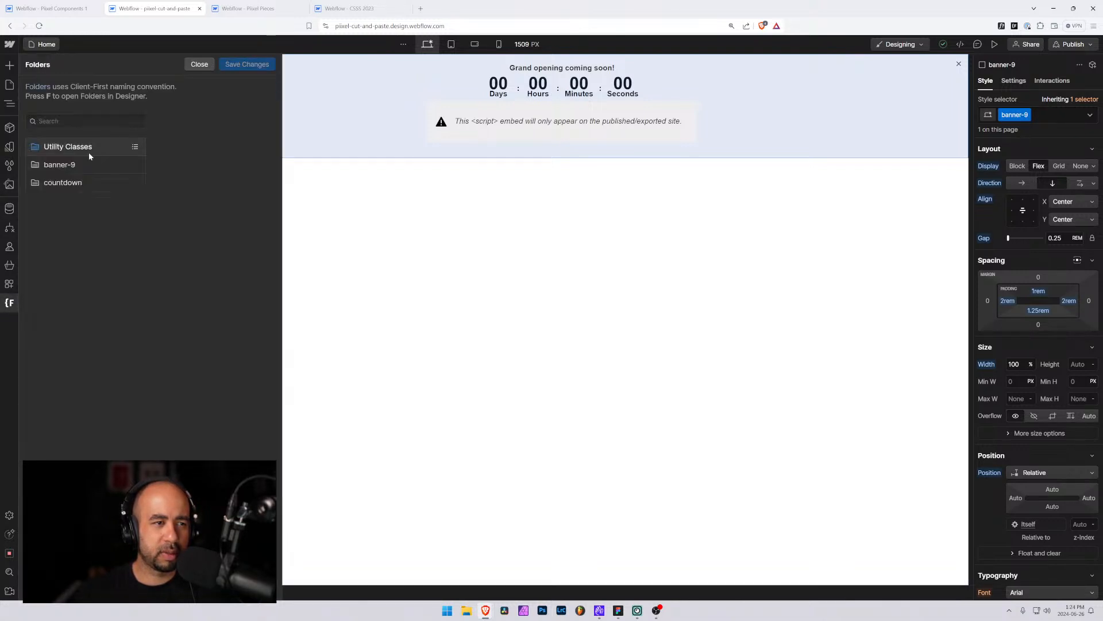
left_click(135, 165)
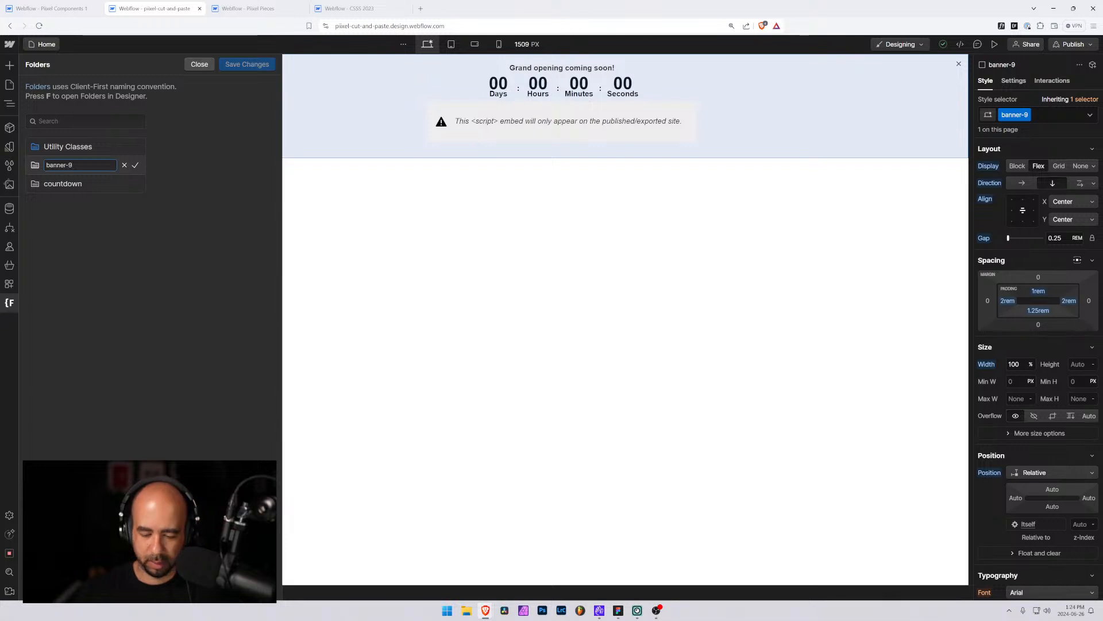
type("10")
left_click(132, 167)
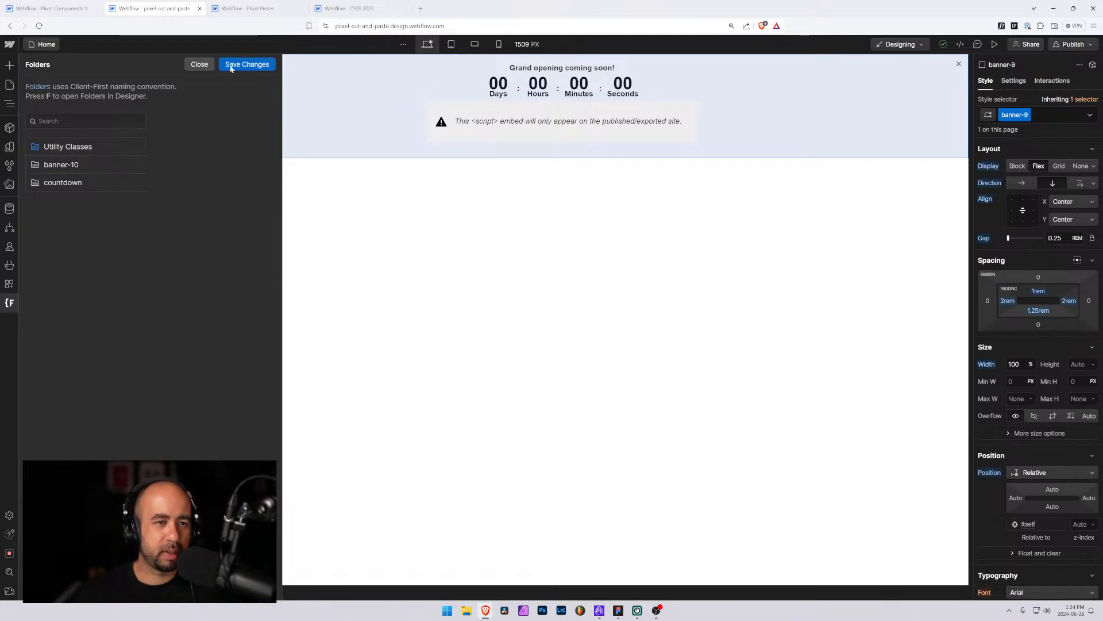
left_click(242, 62)
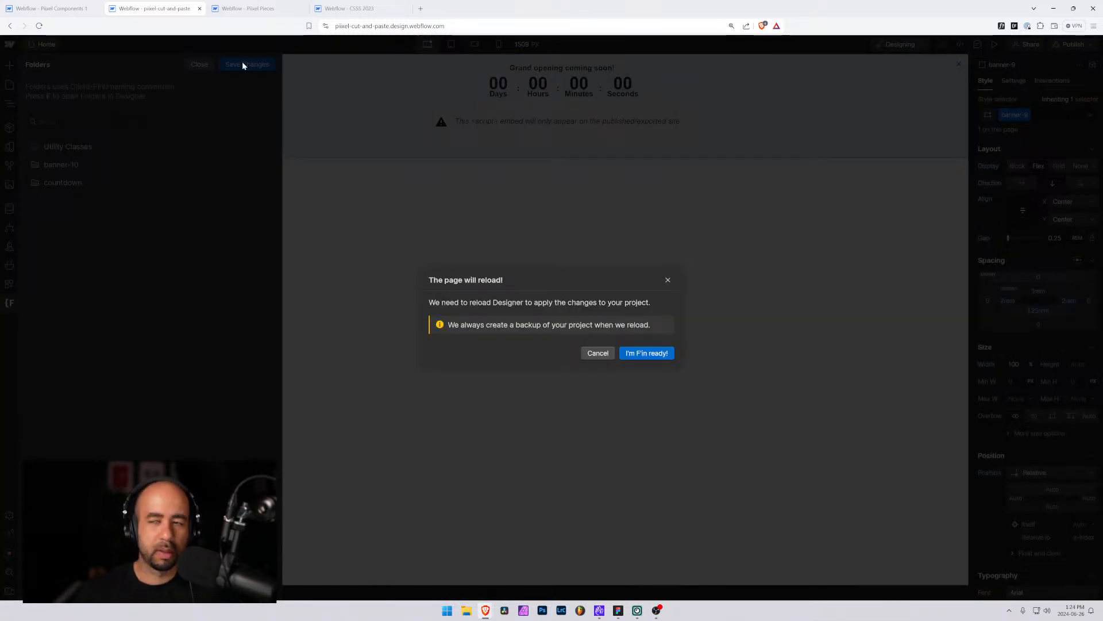
left_click(646, 352)
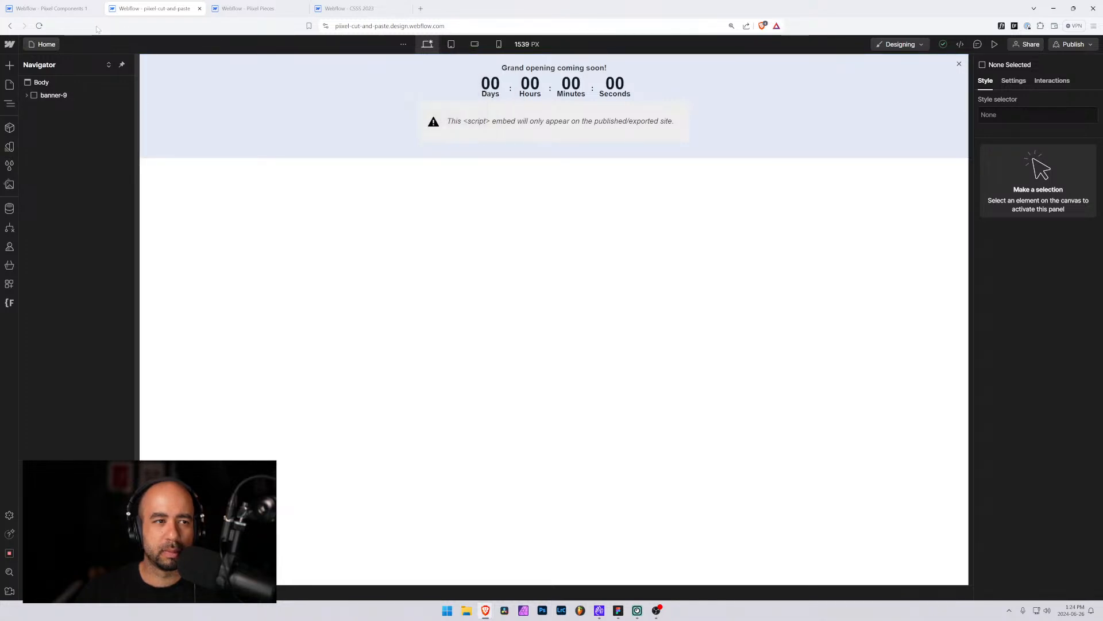
Paste the banner into the pixel_global_padding wrapper on the Banner 10 page
left_click(51, 8)
left_click(190, 8)
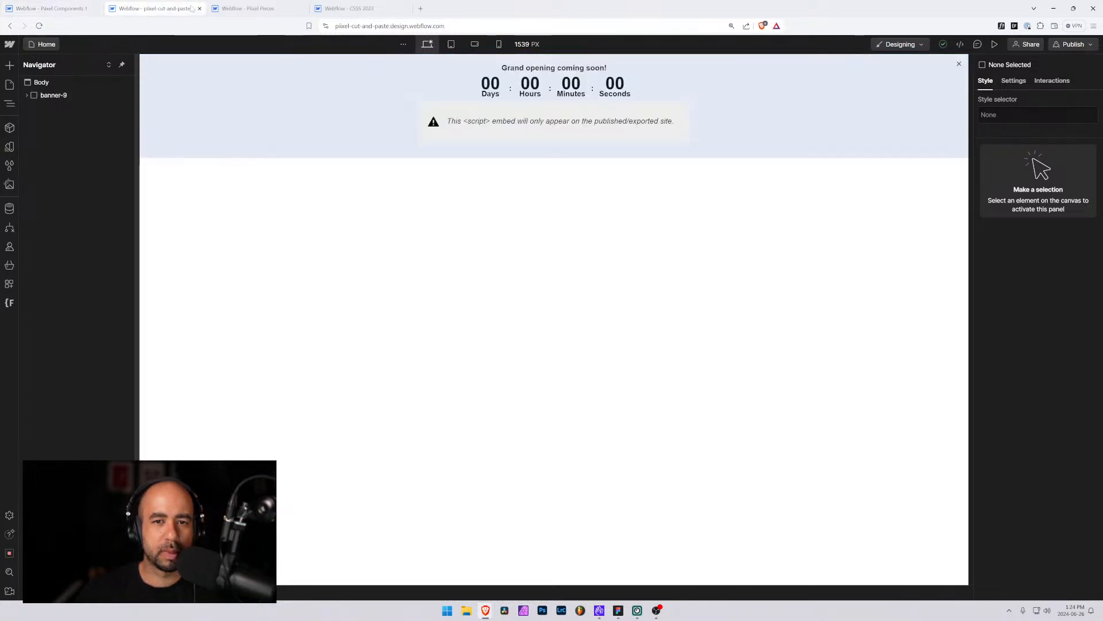
left_click(54, 9)
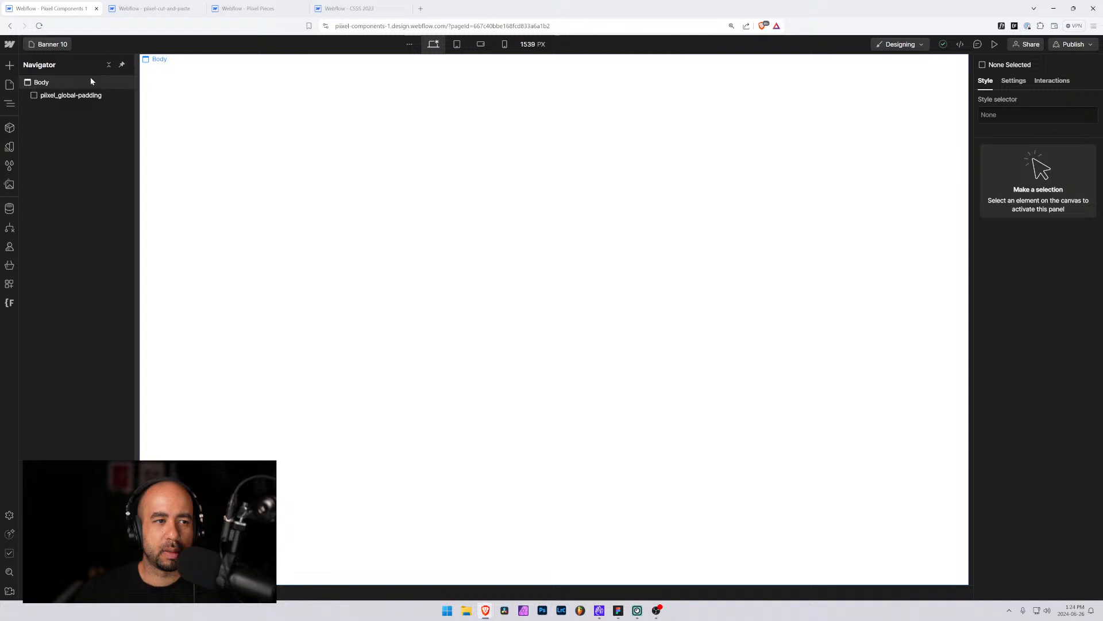
left_click(38, 96)
key("ctrl+v")
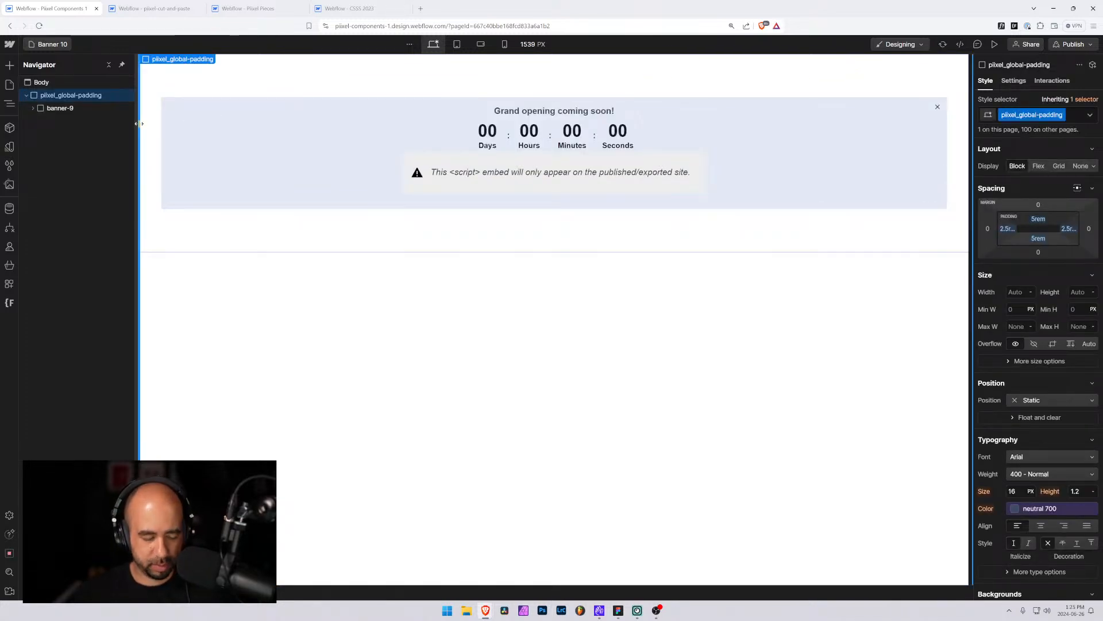
Rename the banner's root element class to banner-10 in the pixel-cut-and-paste project
key("ctrl+Tab")
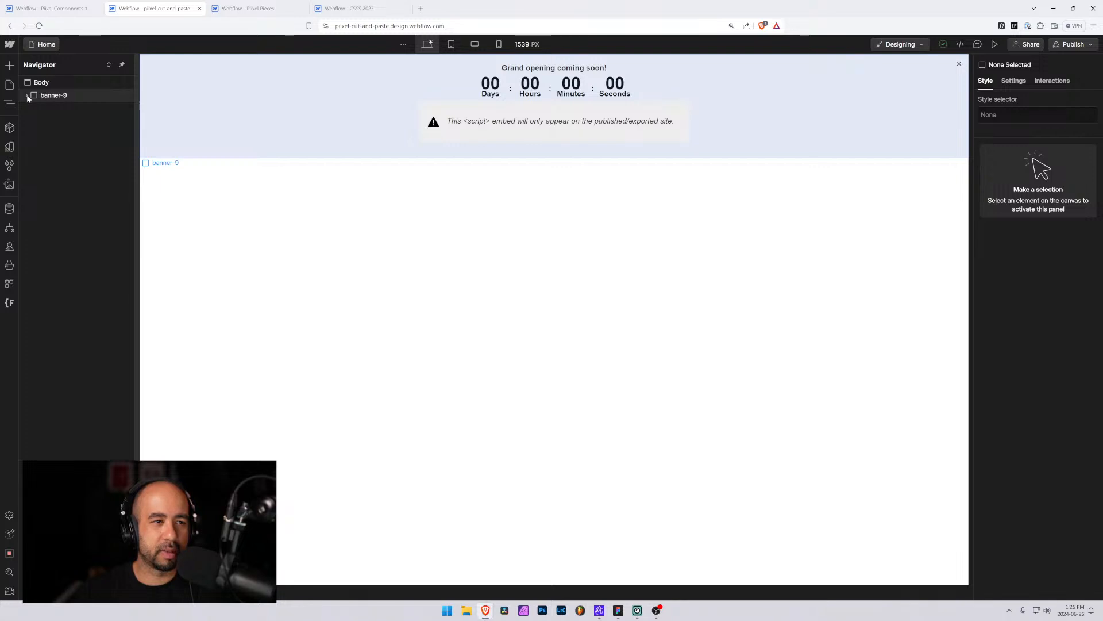
left_click(27, 95)
left_click(54, 95)
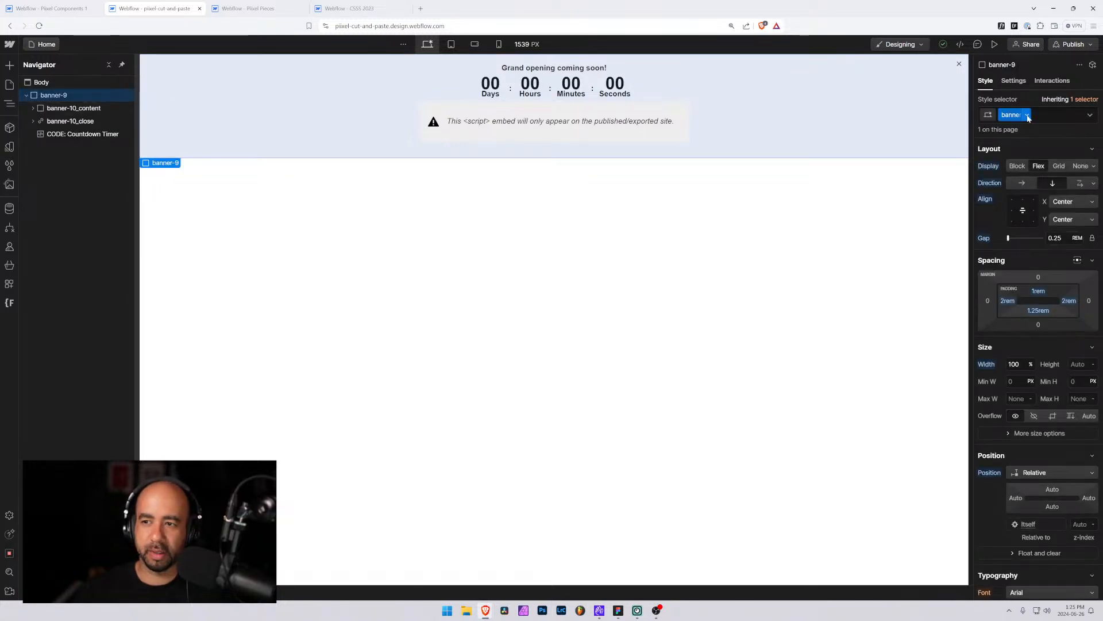
left_click(1028, 116)
left_click(1021, 130)
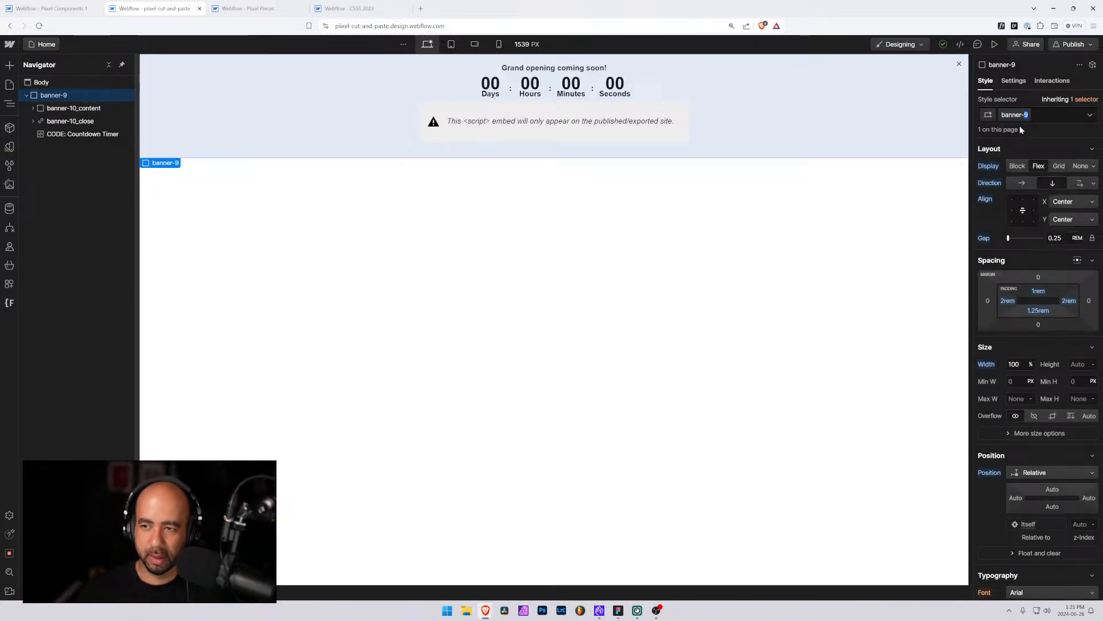
type("banner-10")
key("Return")
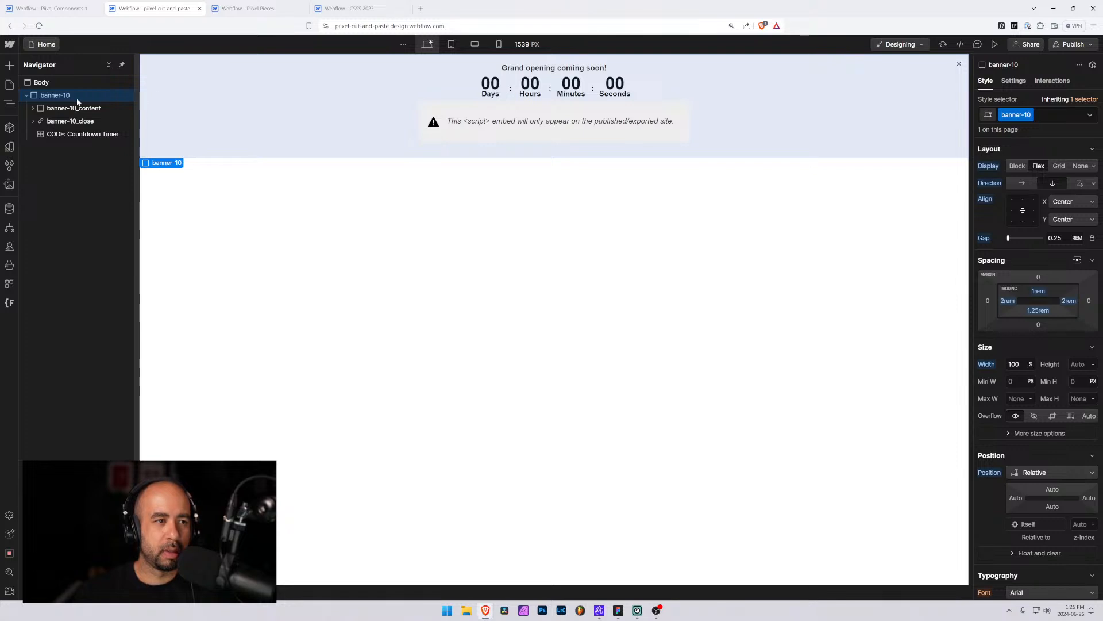
Switch back to the components project, paste the renamed banner-10 into the pixel_global_padding wrapper, and expand its navigator tree
left_click(92, 4)
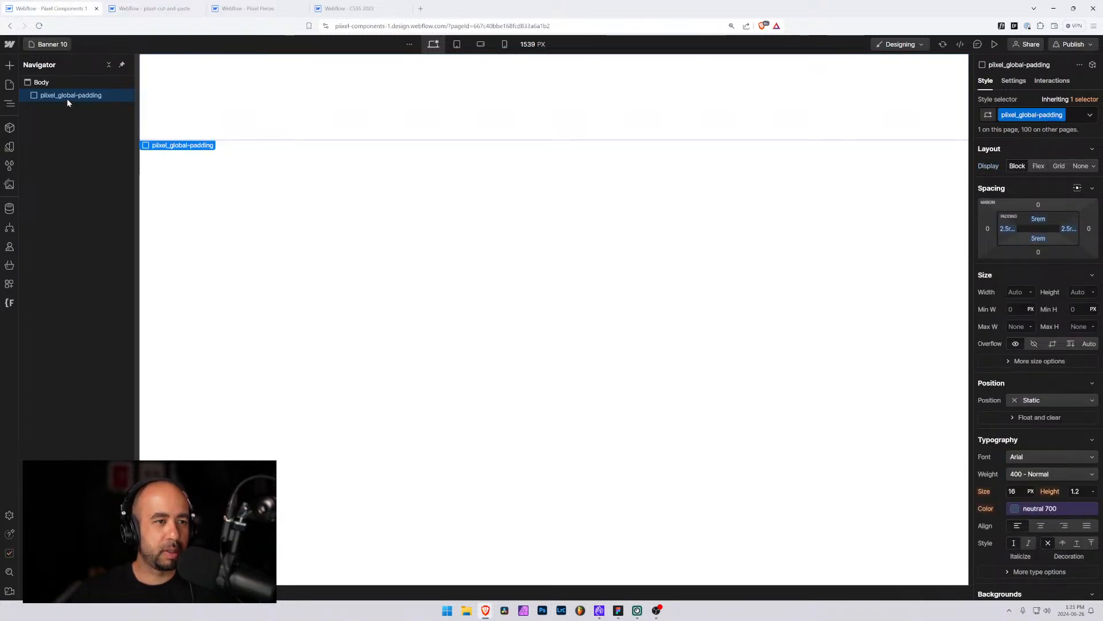
key("ctrl+v")
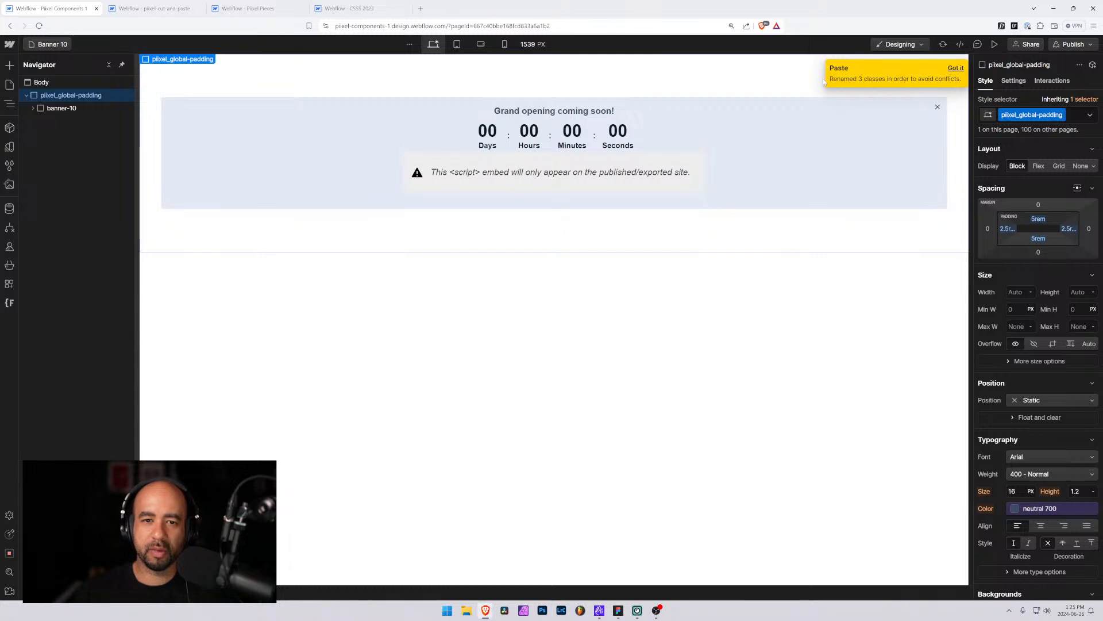
left_click(32, 108)
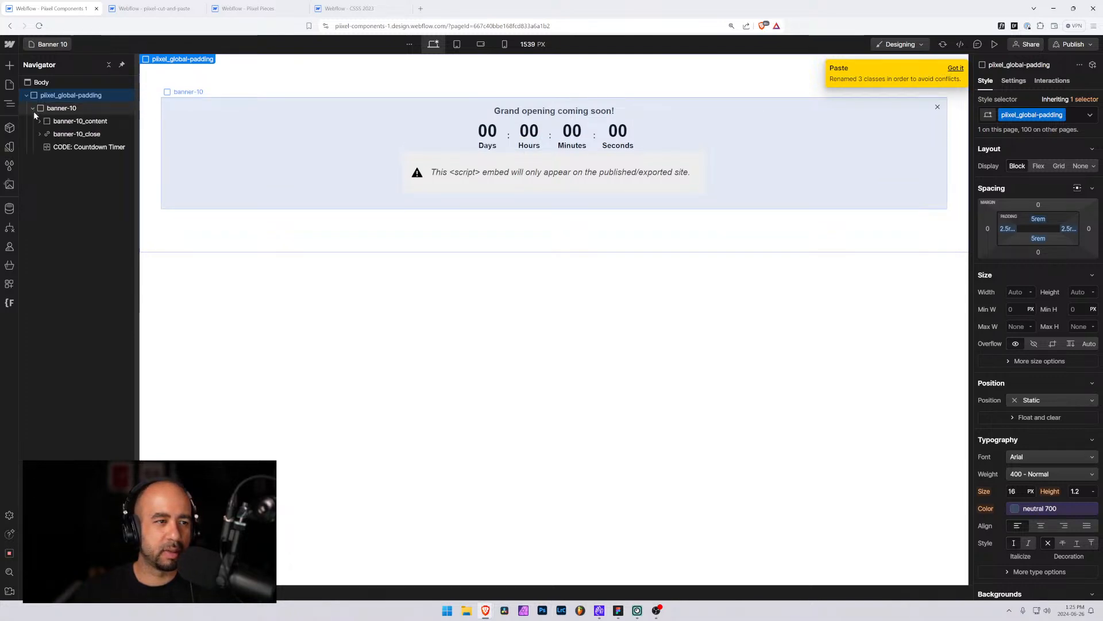
left_click(38, 134)
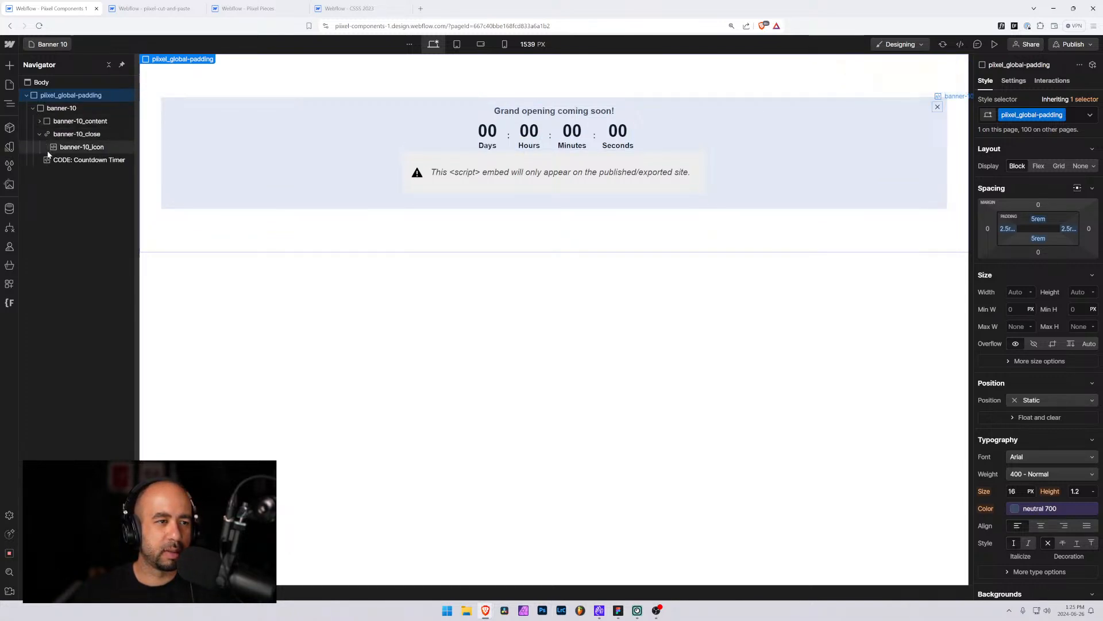
left_click(40, 122)
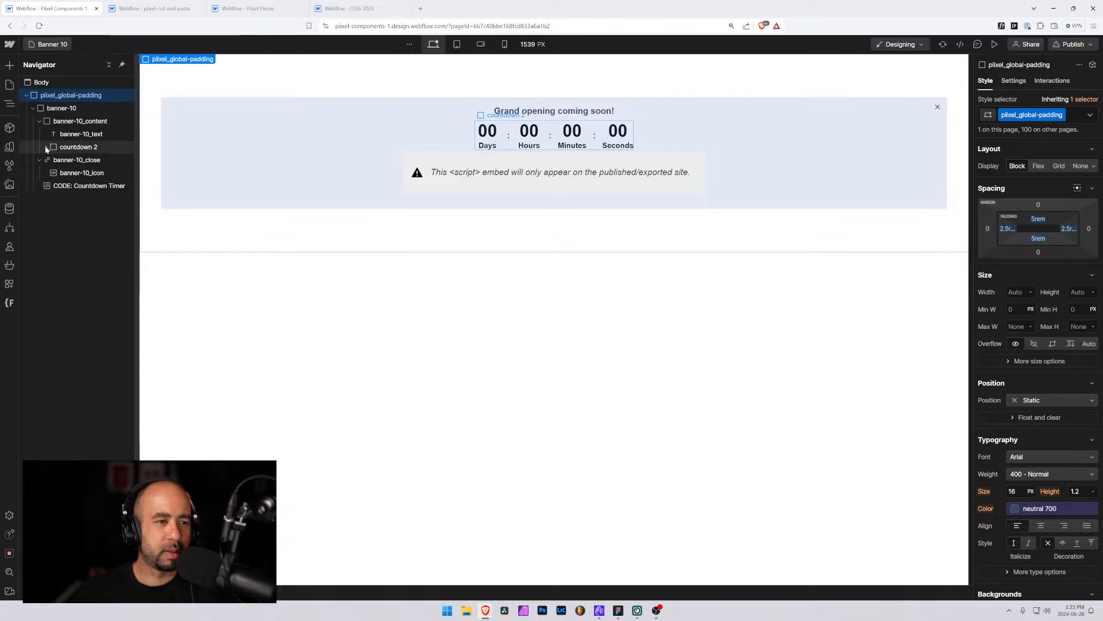
Replace the countdown 2 class on the countdown wrapper with the existing countdown class
left_click(46, 148)
left_click(46, 147)
left_click(64, 148)
left_click(45, 147)
left_click(53, 159)
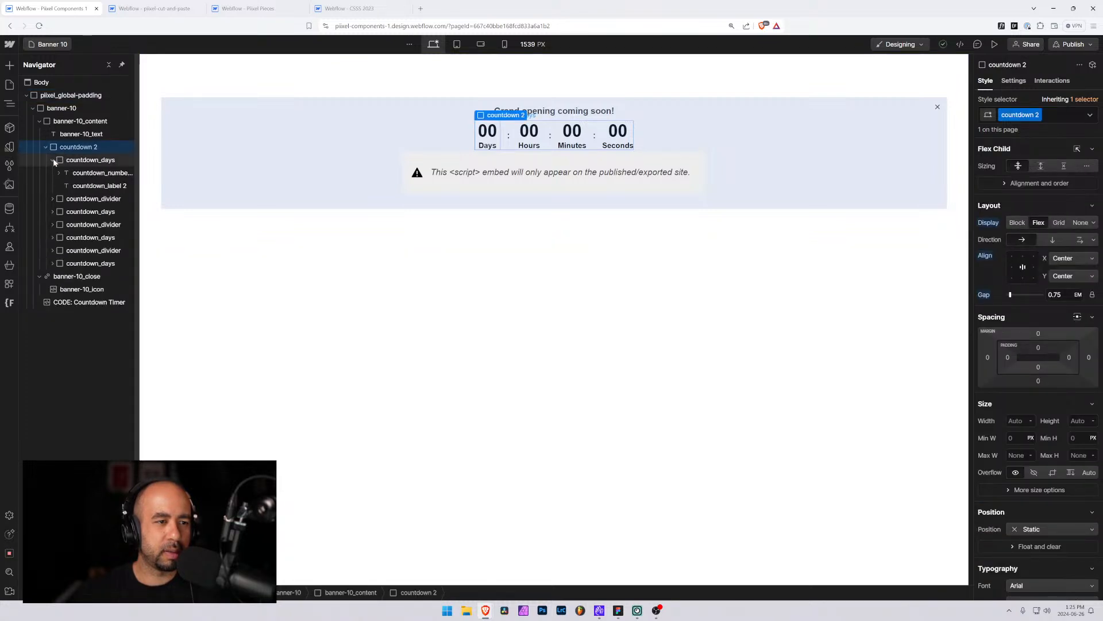
left_click(52, 160)
left_click(46, 147)
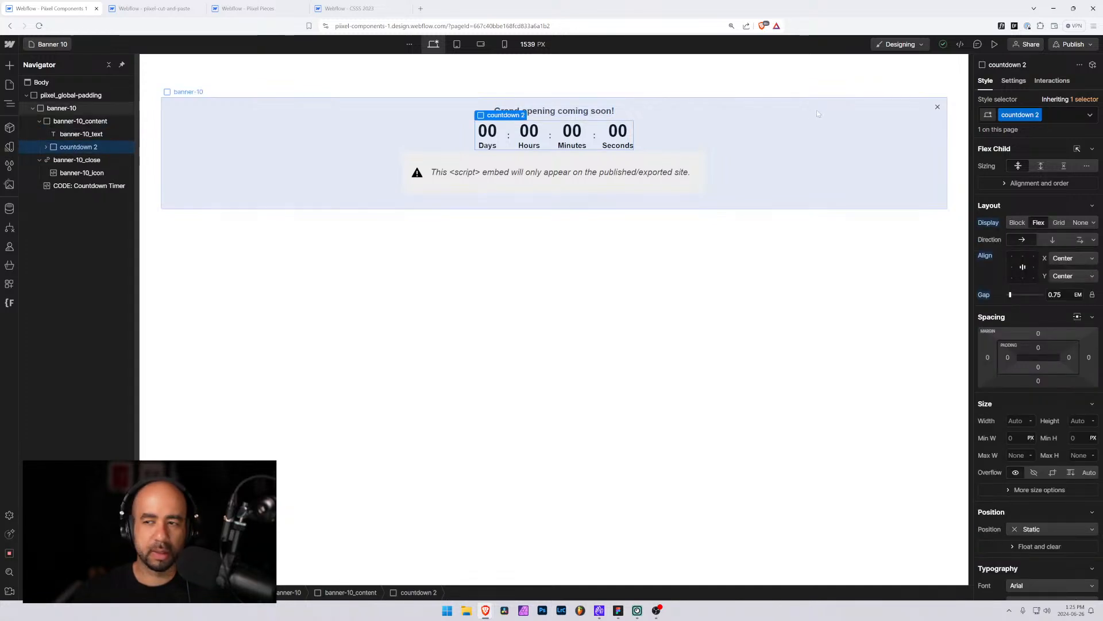
left_click(1053, 115)
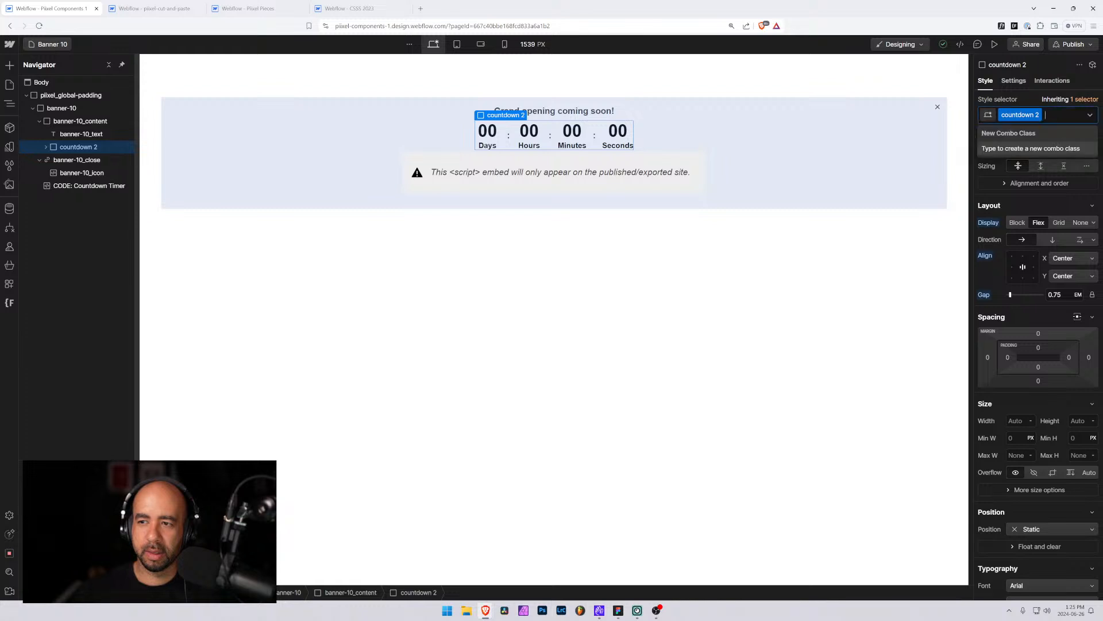
key("BackSpace")
type("coutnd")
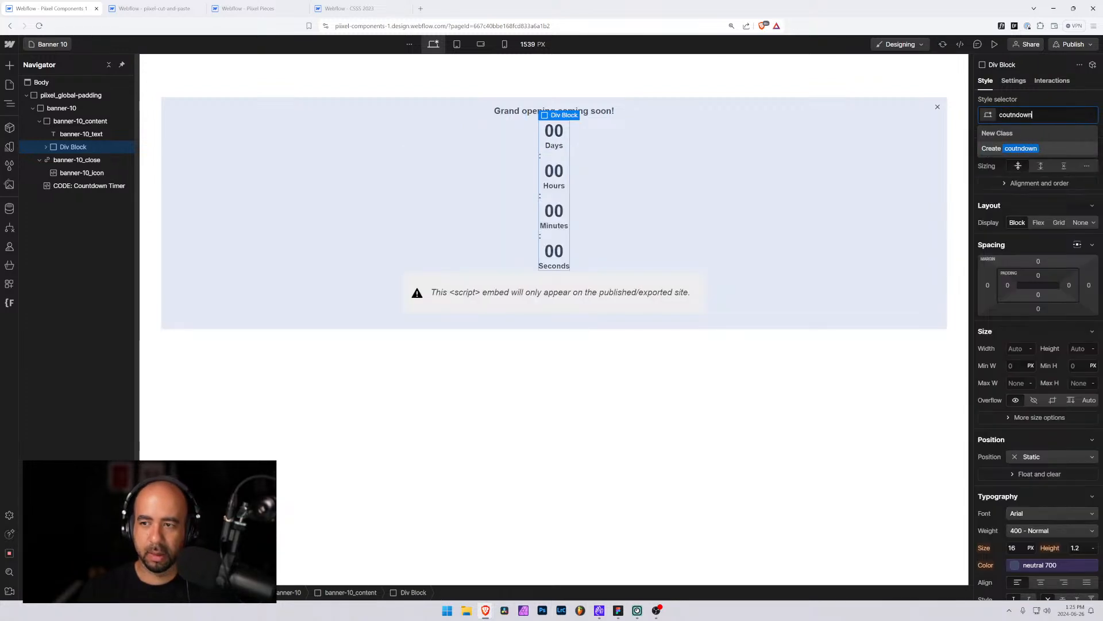
key("BackSpace")
key("BackSpace")
key("BackSpace")
type("ntdown")
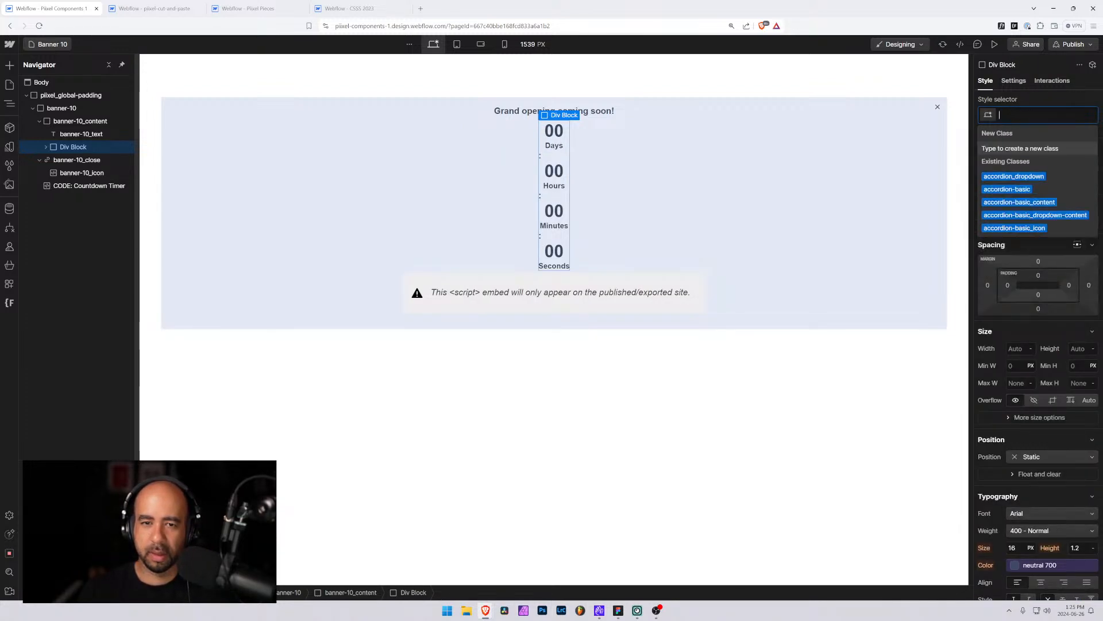
key("Return")
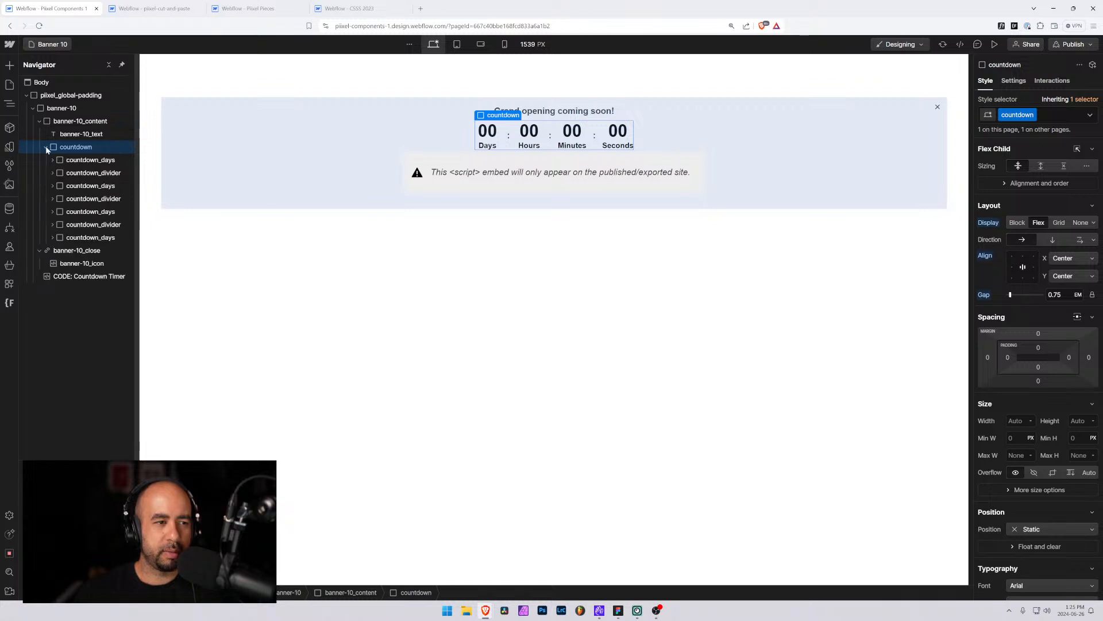
Replace the countdown_number 2 class on the days number text with the existing countdown_number class
left_click(1015, 81)
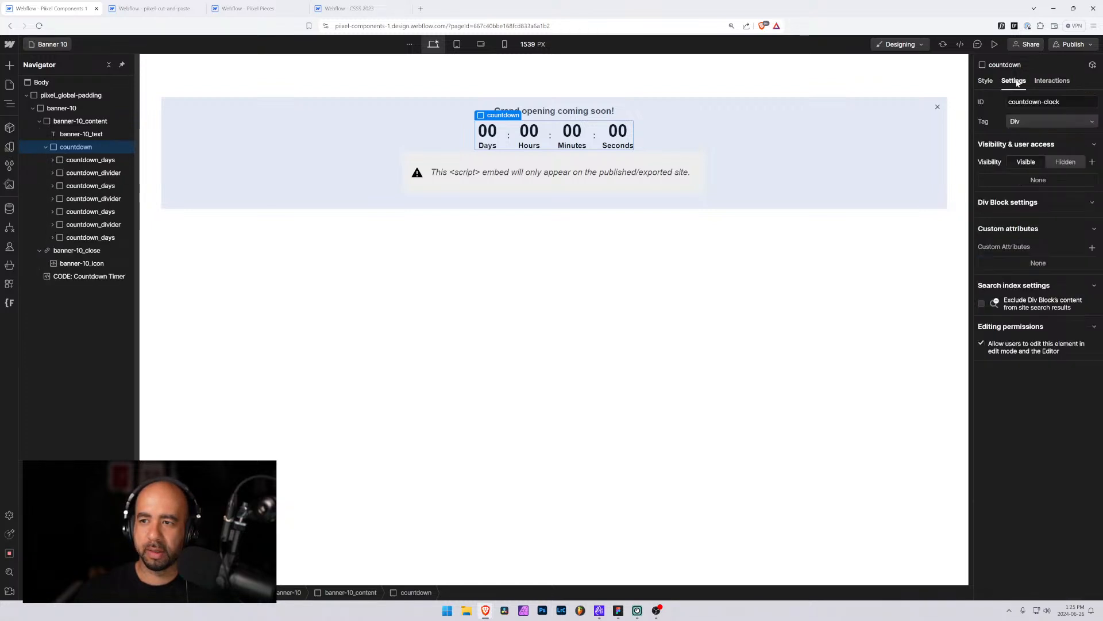
left_click(985, 81)
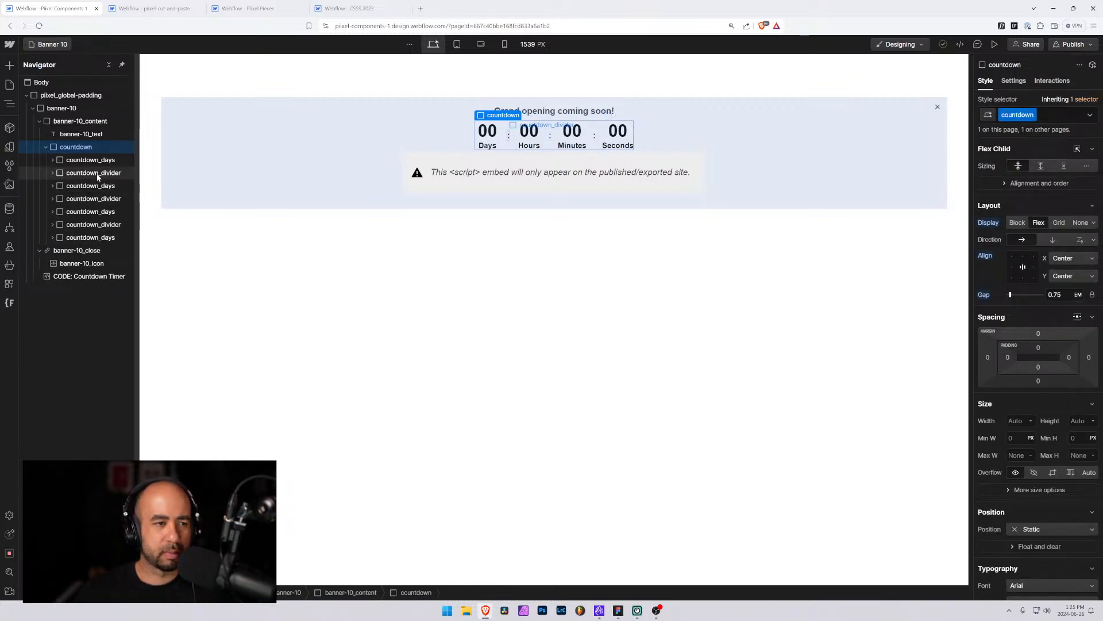
left_click(49, 162)
left_click(53, 159)
left_click(85, 173)
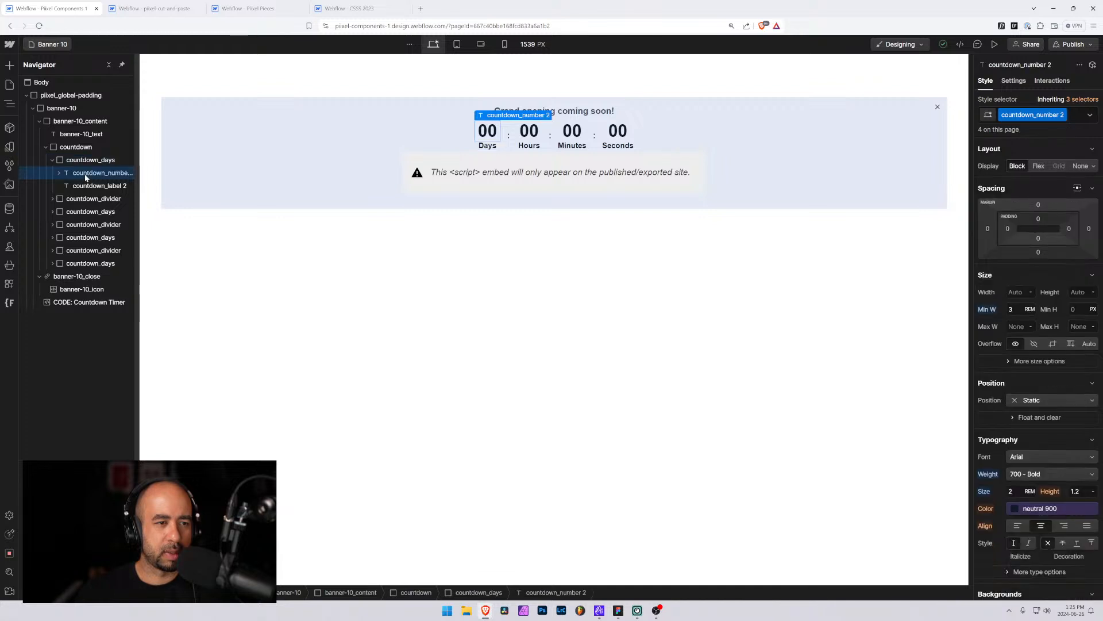
left_click(1071, 118)
key("BackSpace")
type("count")
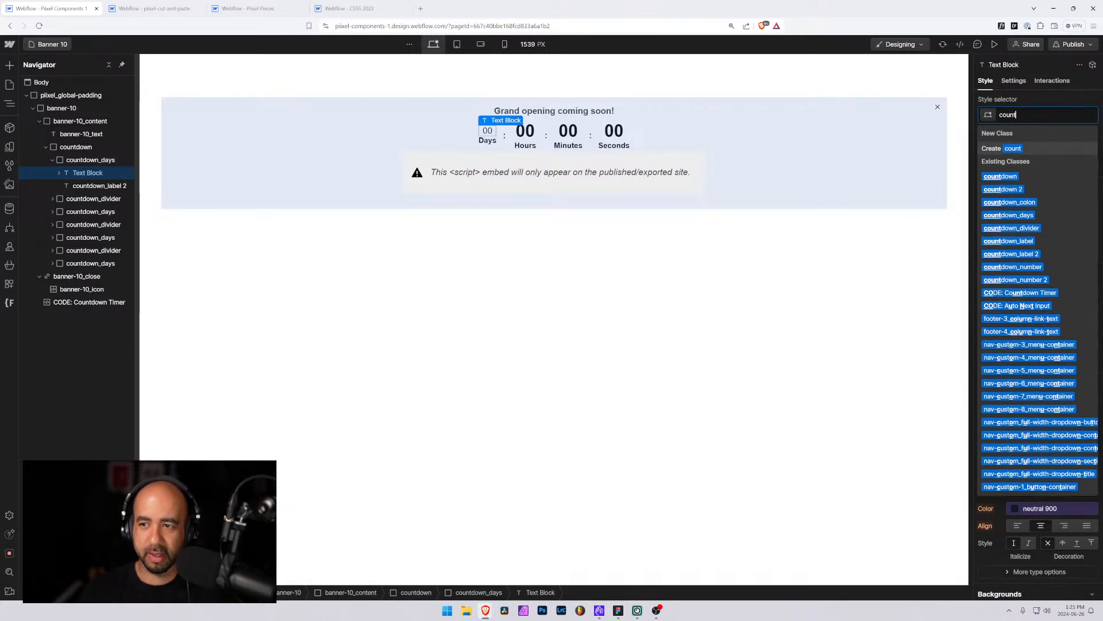
type("down_numb")
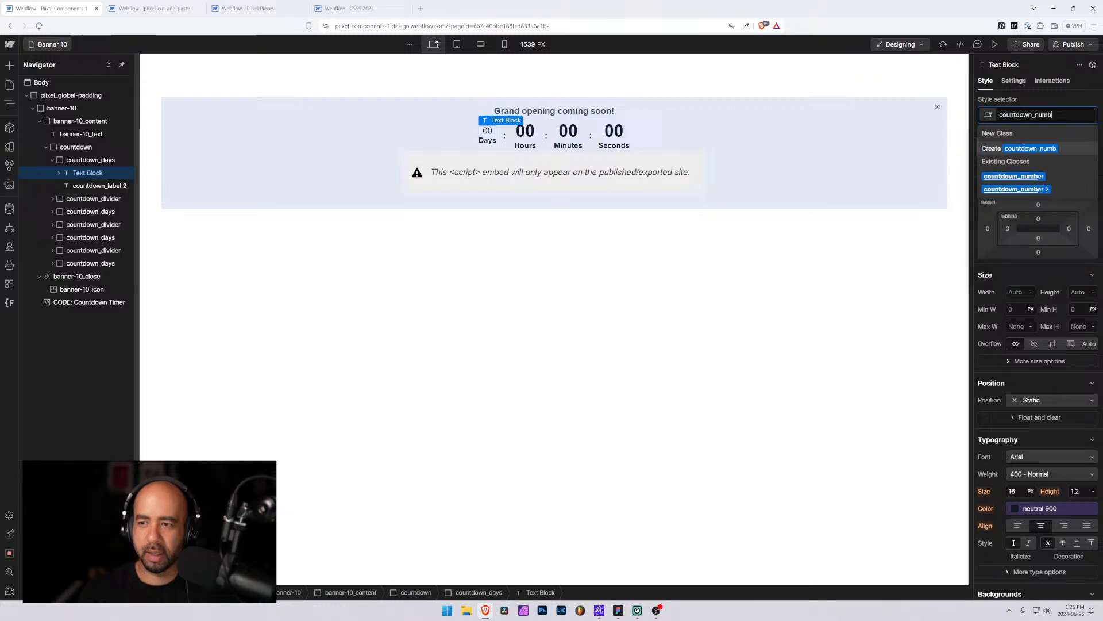
key("Down")
key("Return")
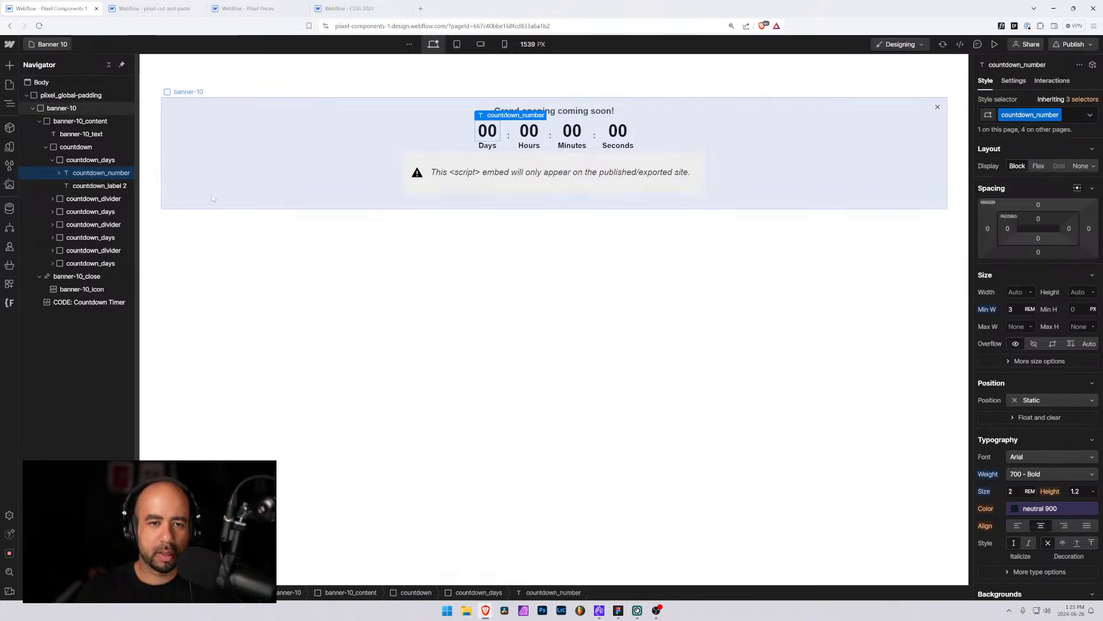
Replace the countdown_label 2 class on the days label with the existing countdown_label class
left_click(95, 185)
left_click(1064, 118)
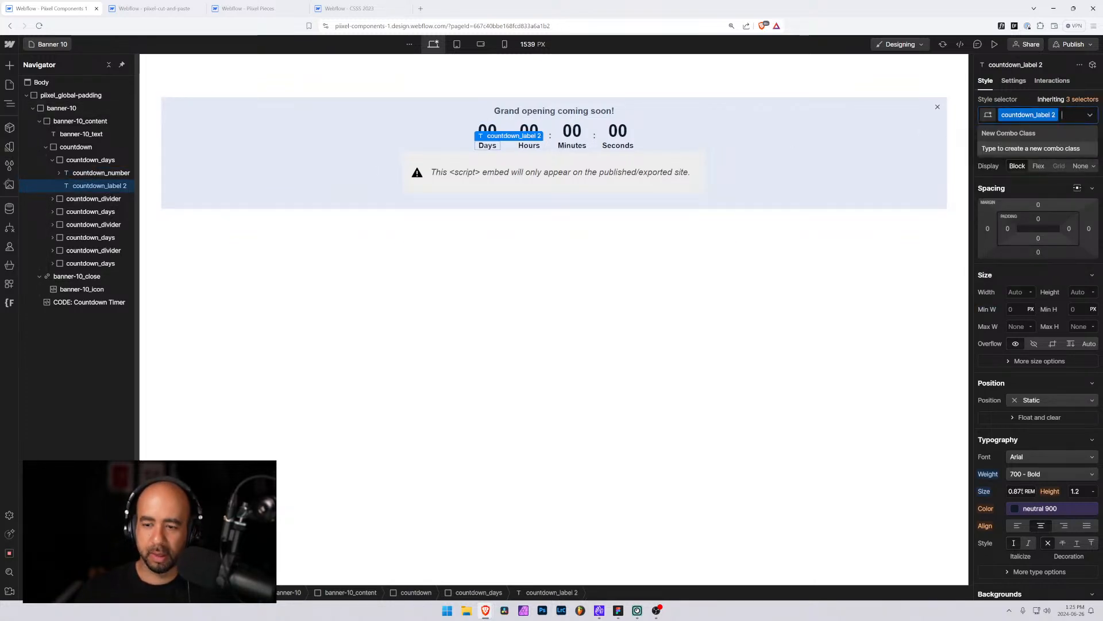
key("BackSpace")
type("coutndown")
key("BackSpace")
key("BackSpace")
key("BackSpace")
key("BackSpace")
key("BackSpace")
key("BackSpace")
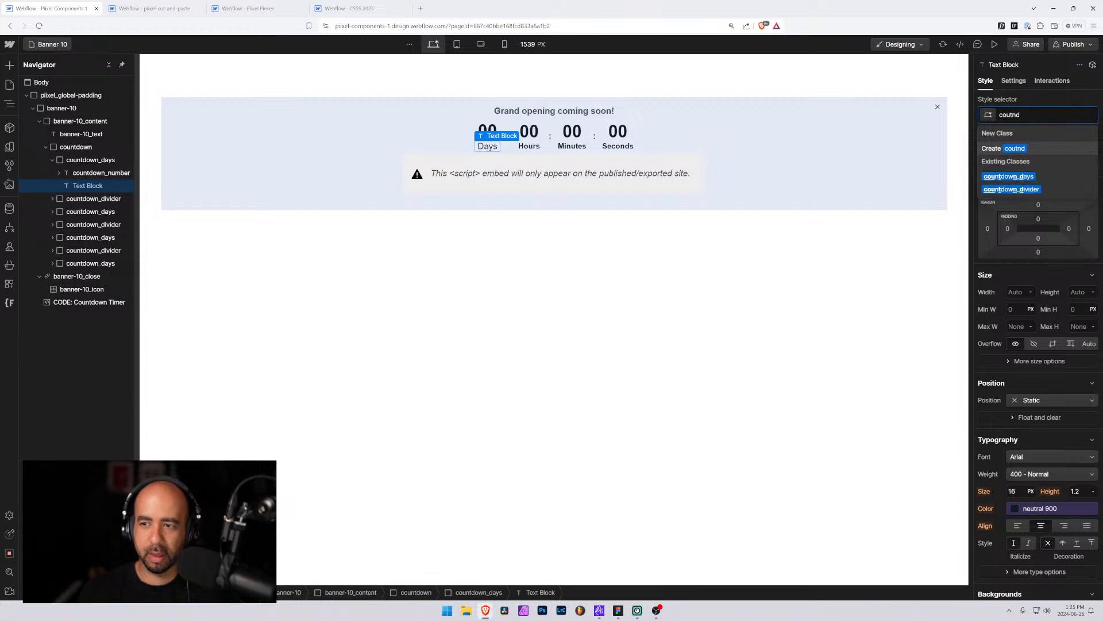
type("ntdown")
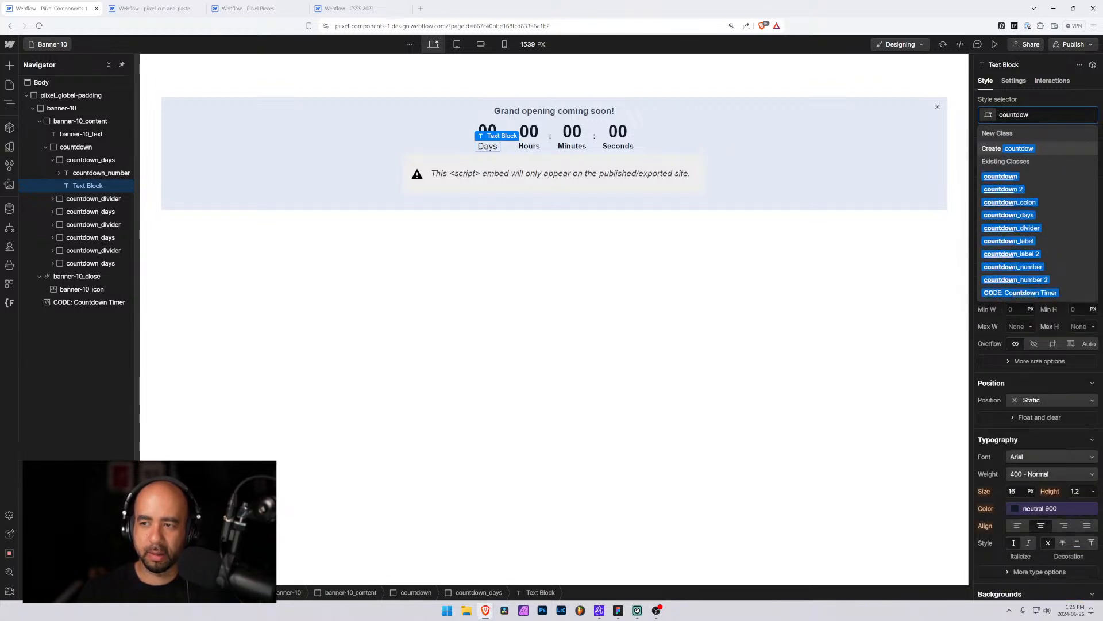
type("_label")
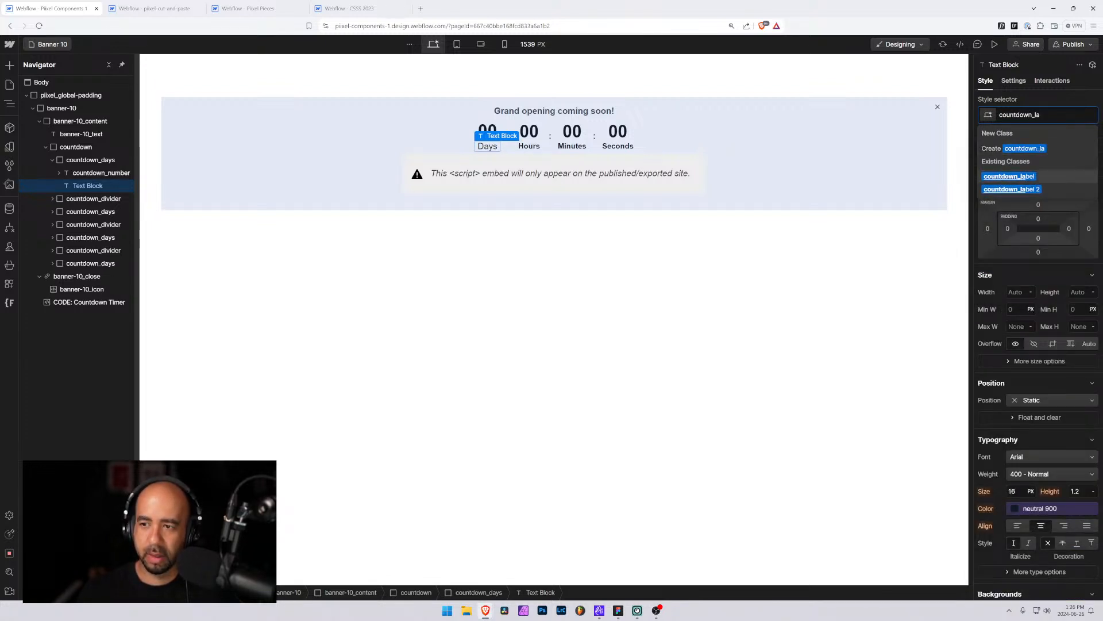
key("Return")
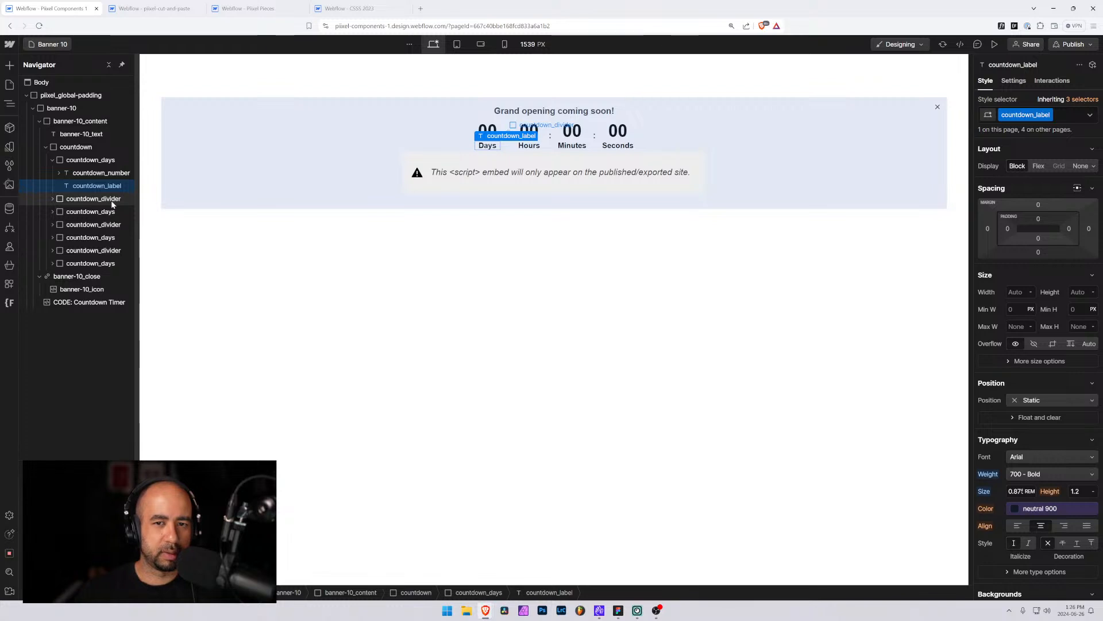
Inspect the countdown divider elements and collapse the banner-10 navigator tree
left_click(92, 224)
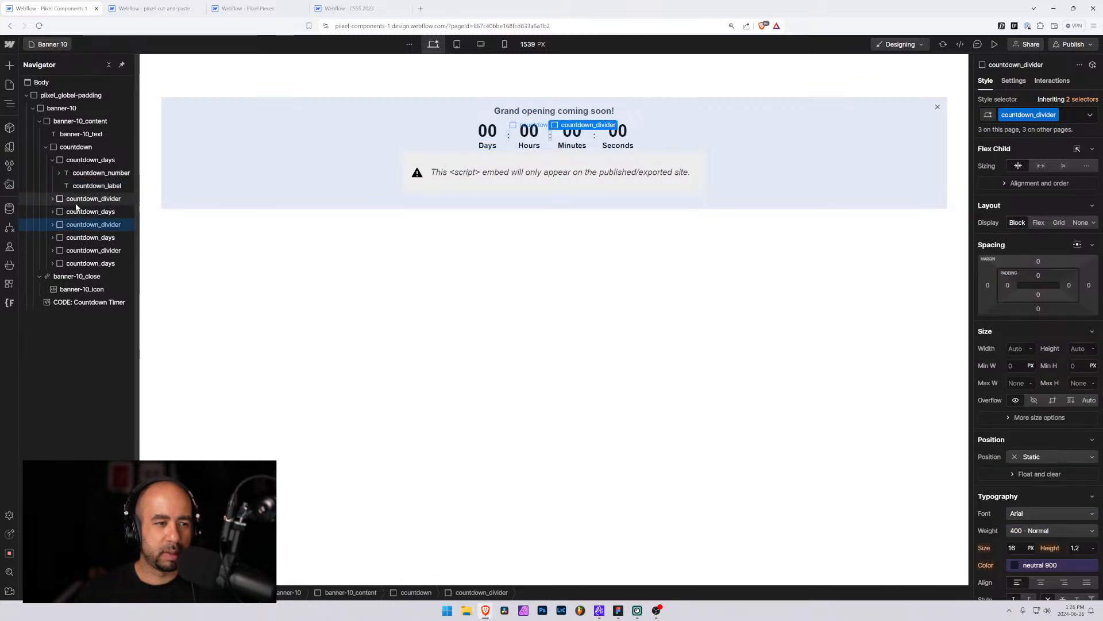
left_click(92, 198)
left_click(222, 307)
left_click(58, 44)
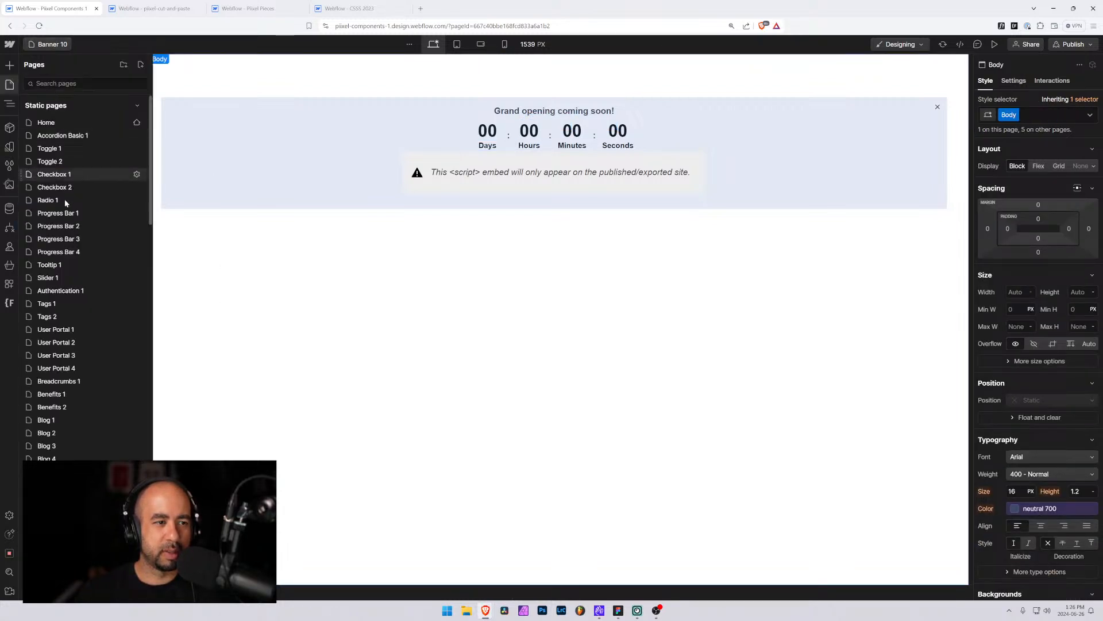
left_click(55, 45)
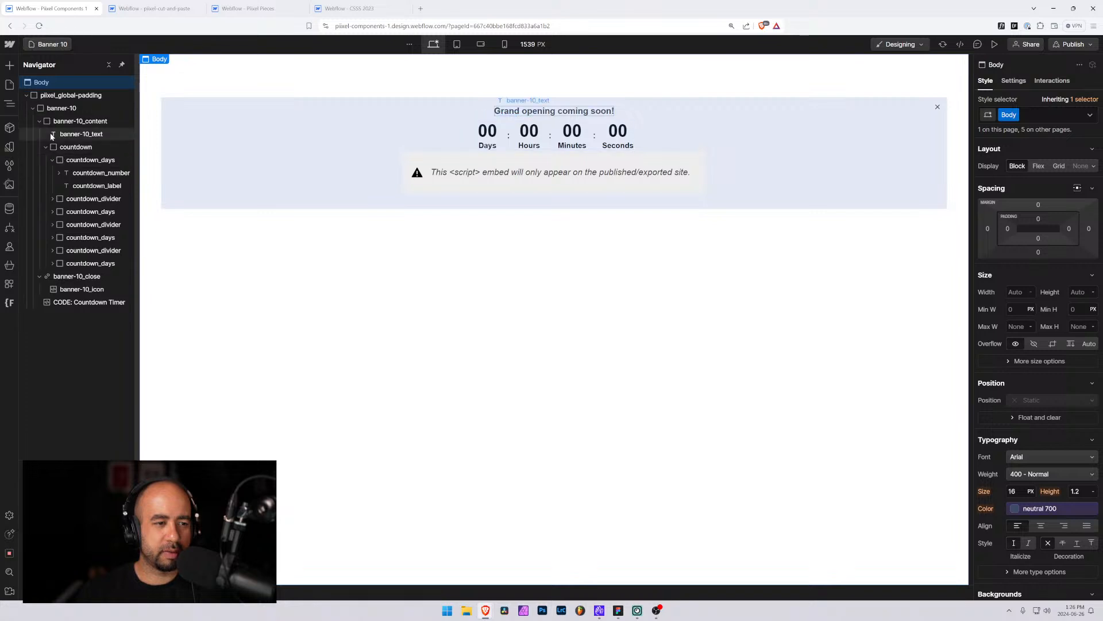
left_click(39, 121)
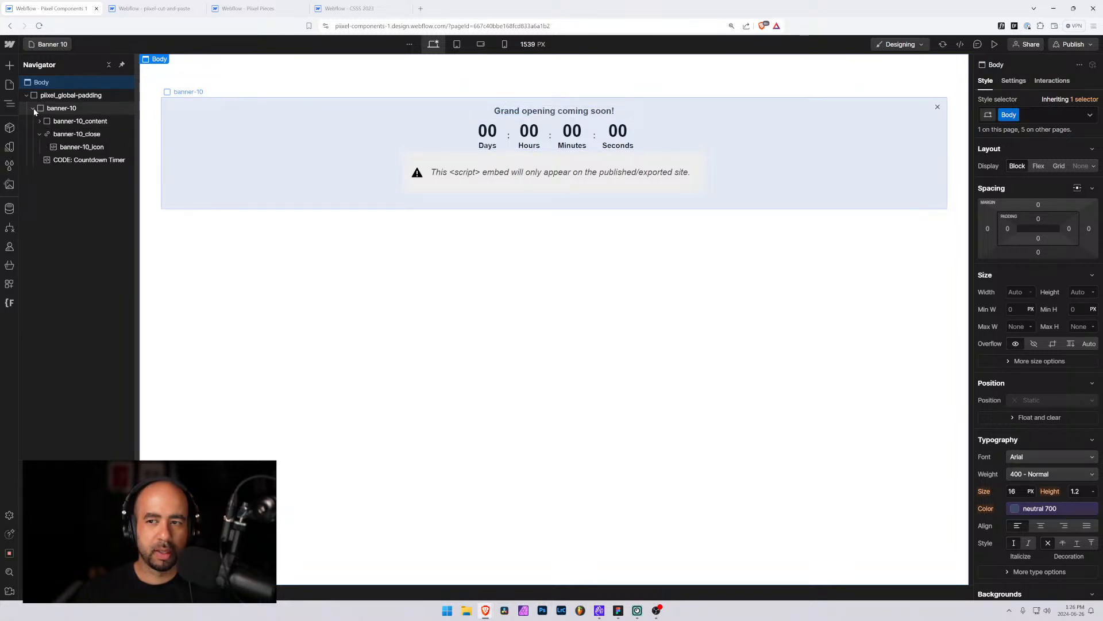
left_click(33, 108)
Preview the banner at the tablet and mobile breakpoints, resizing the canvas width and selecting banner-10_content
left_click(457, 44)
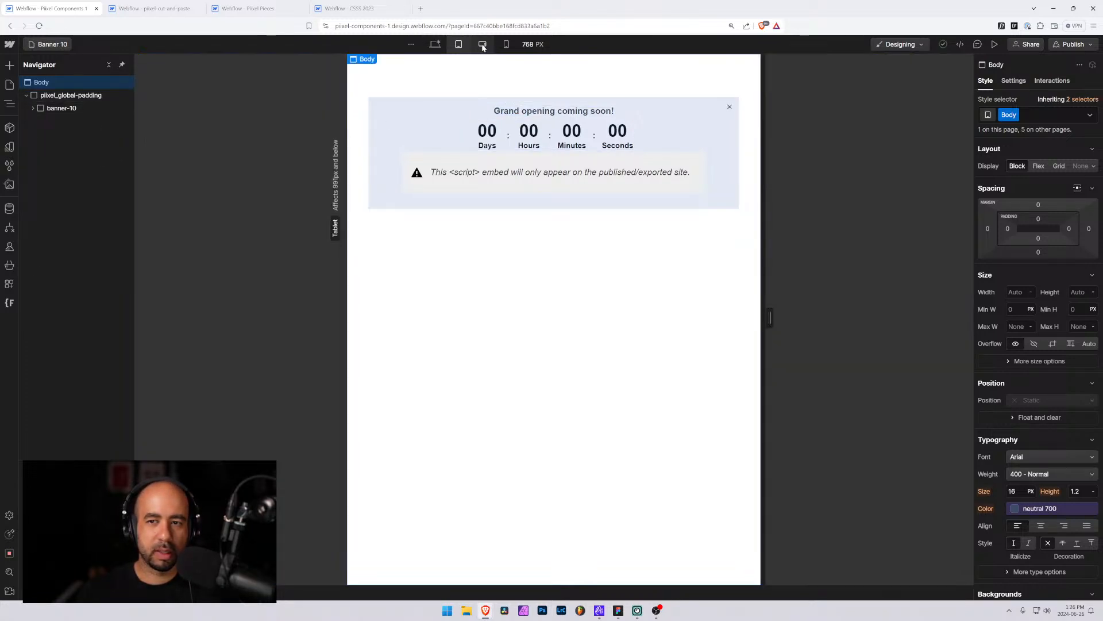
left_click(505, 45)
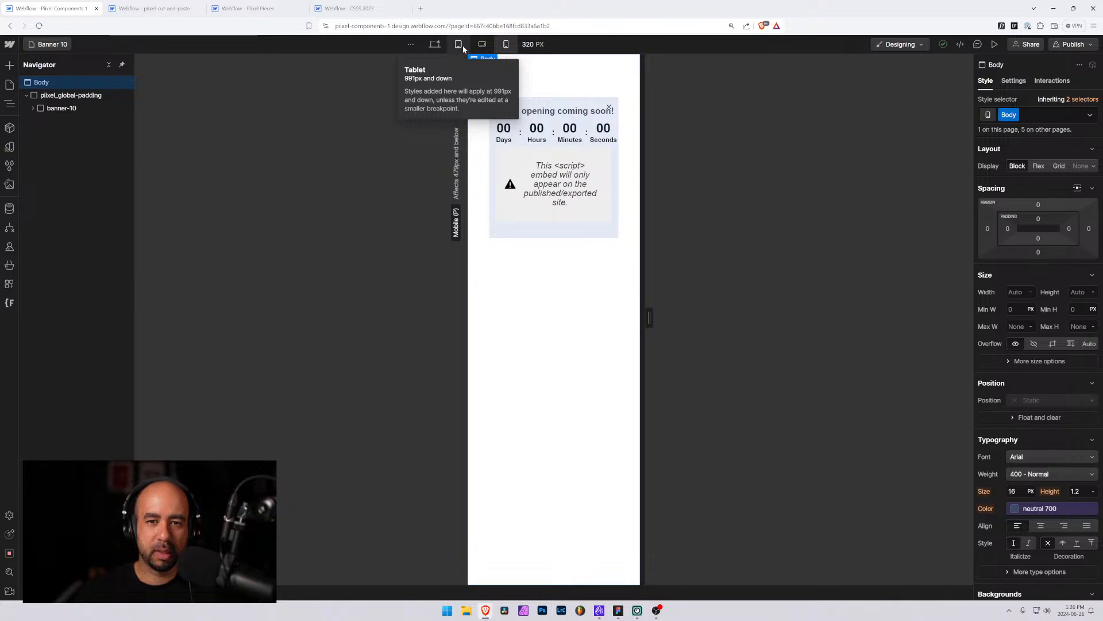
left_click_drag(649, 317, 739, 318)
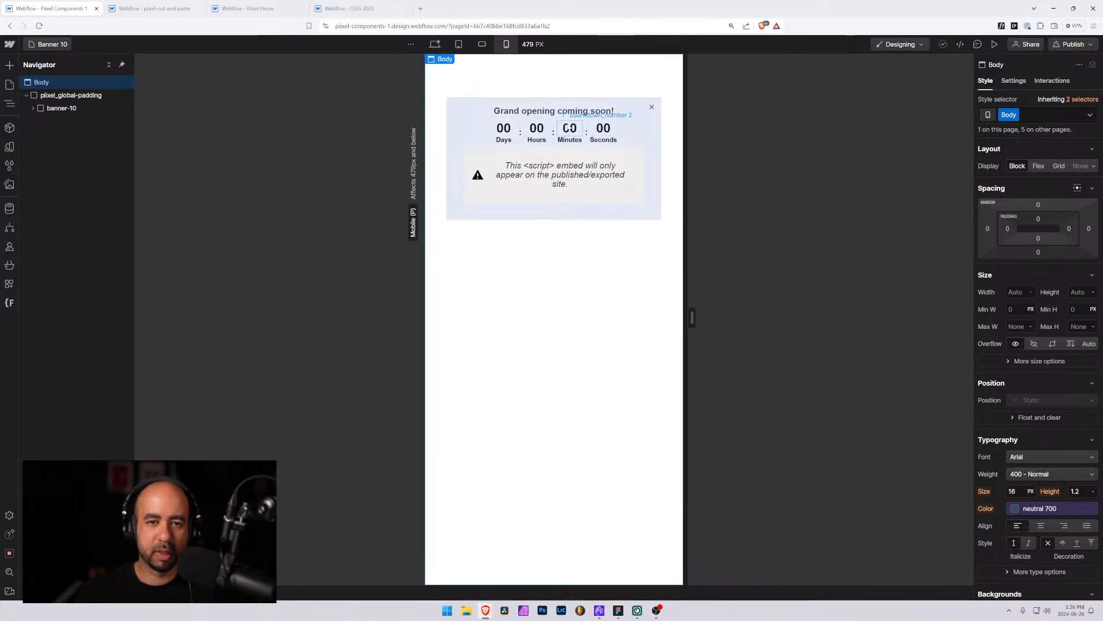
left_click(492, 122)
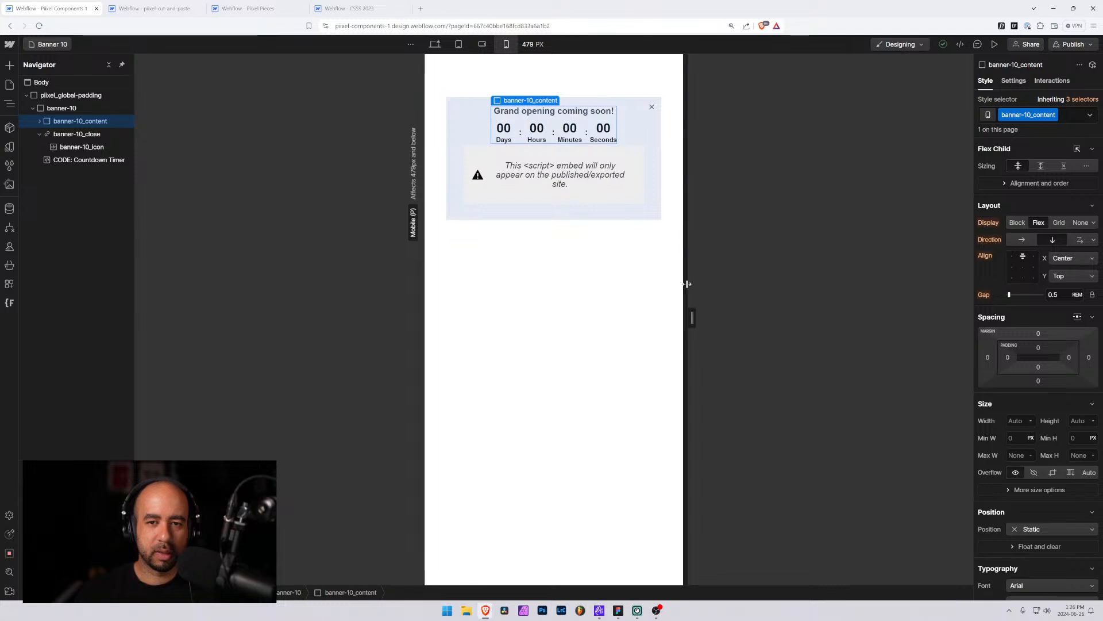
left_click_drag(693, 317, 639, 315)
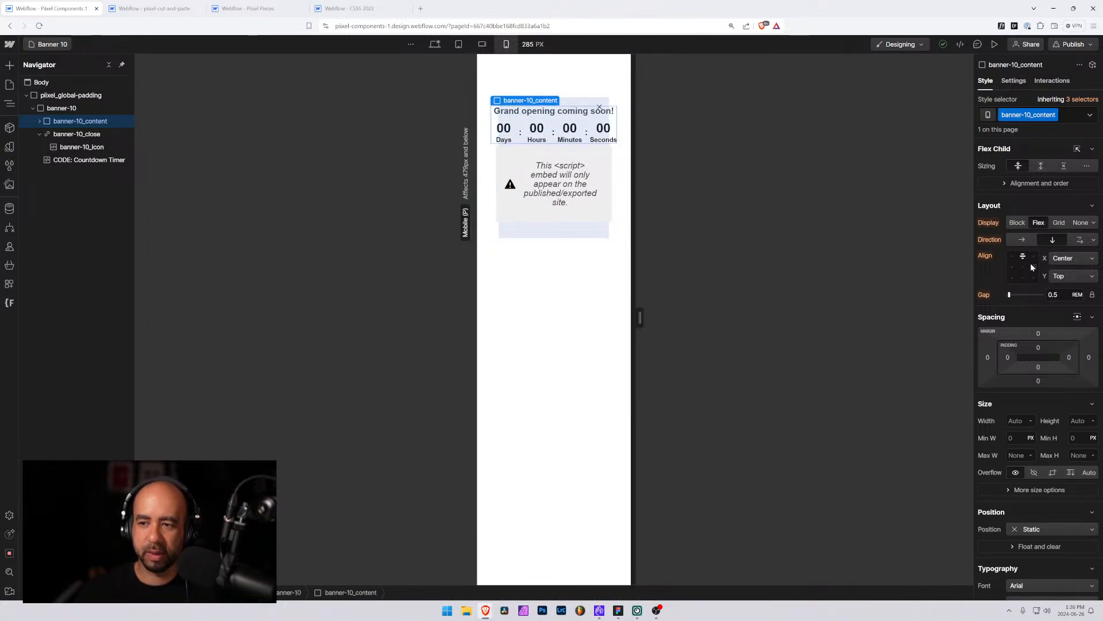
Try switching banner-10_content's flex direction to horizontal at the mobile breakpoint, then undo the change
left_click(1080, 241)
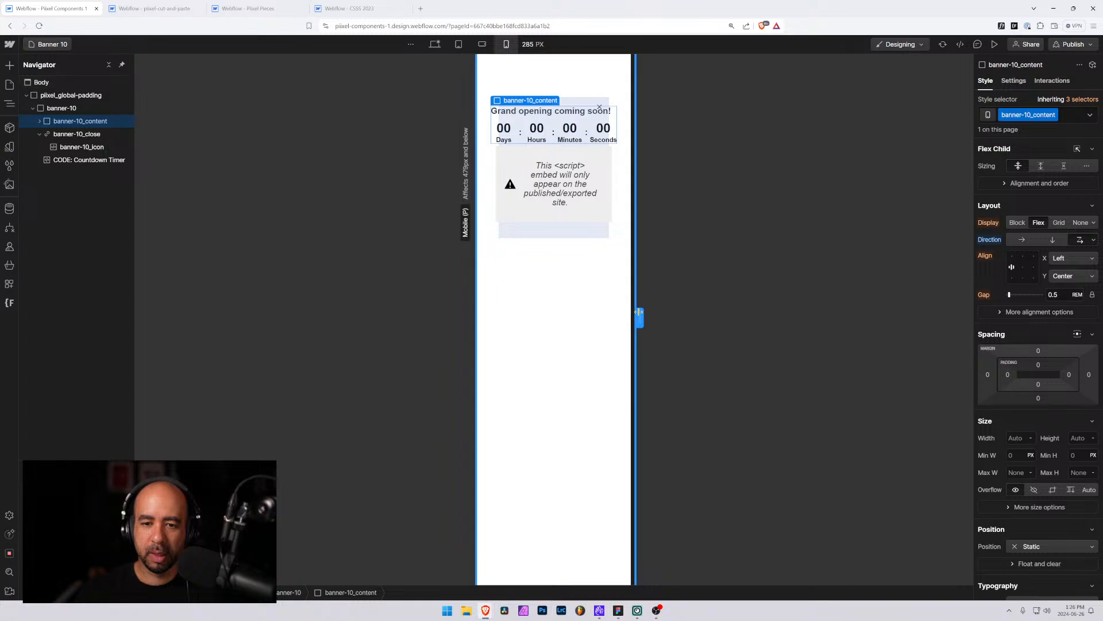
left_click_drag(639, 317, 758, 304)
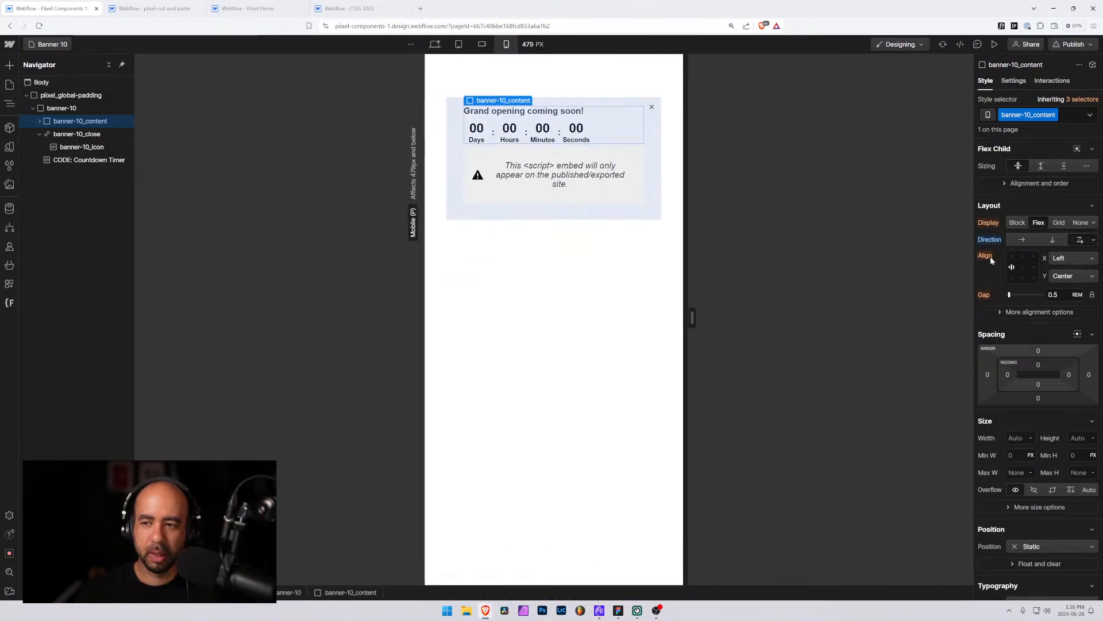
key("ctrl+z")
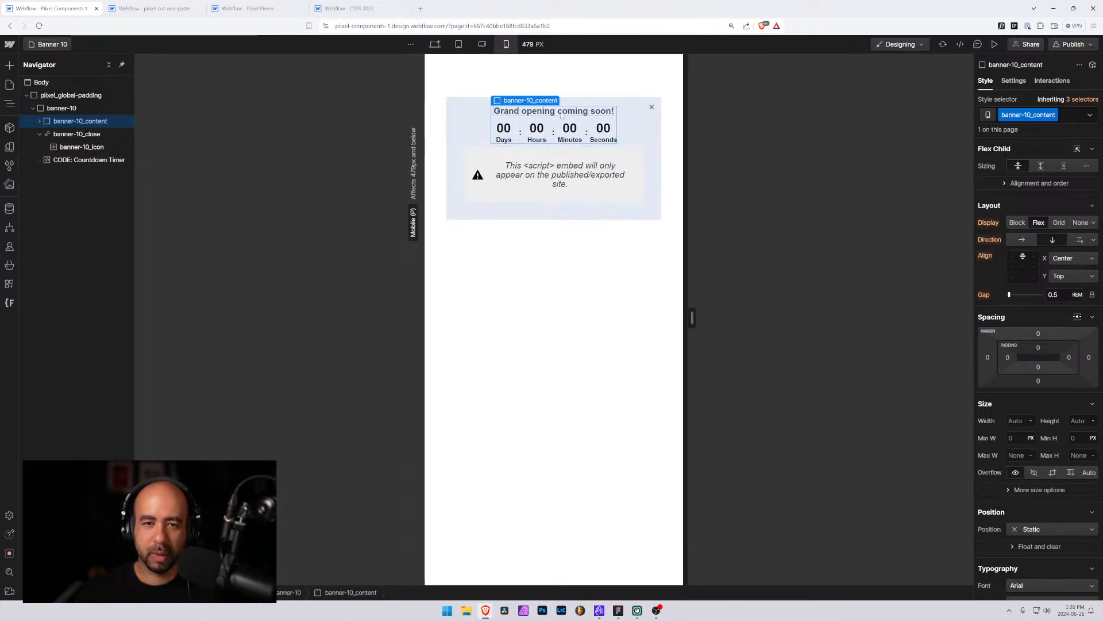
left_click(563, 114)
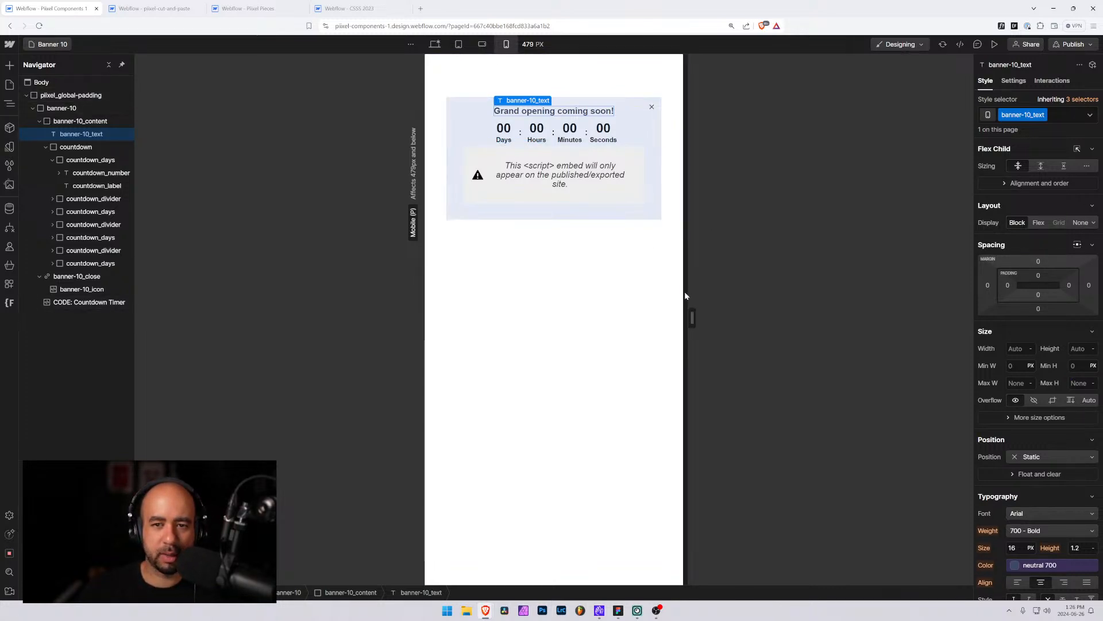
Inspect the settings and style properties of banner-10_content, banner-10_text and banner-10 at the mobile breakpoint
mouse_move(689, 312)
left_mouse_down()
mouse_move(619, 301)
mouse_move(707, 303)
left_mouse_up()
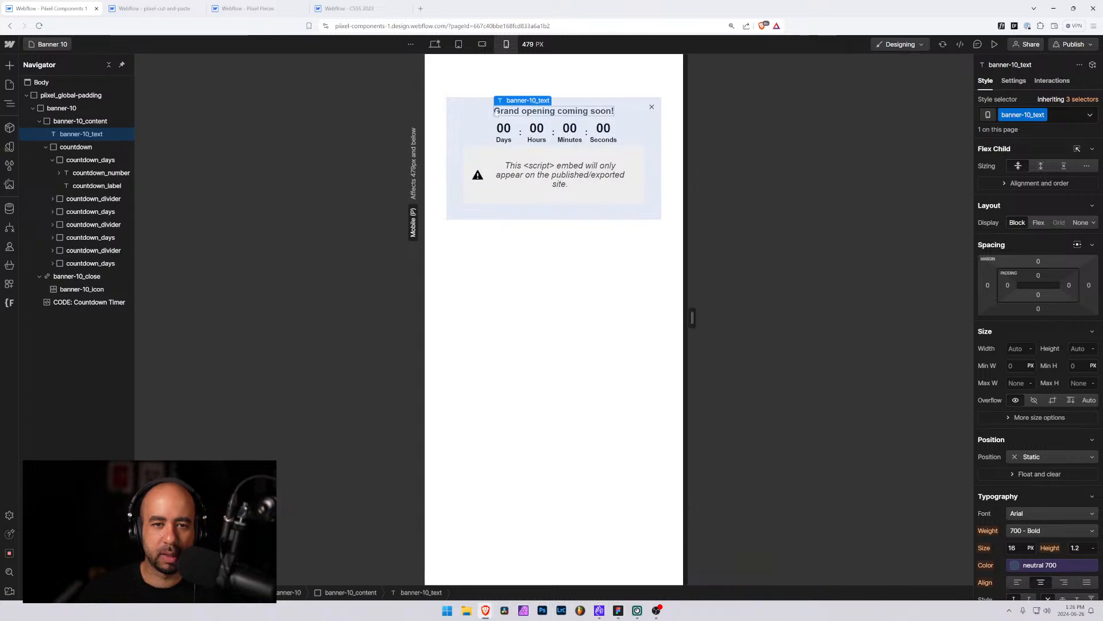
left_click(74, 145)
left_click(74, 121)
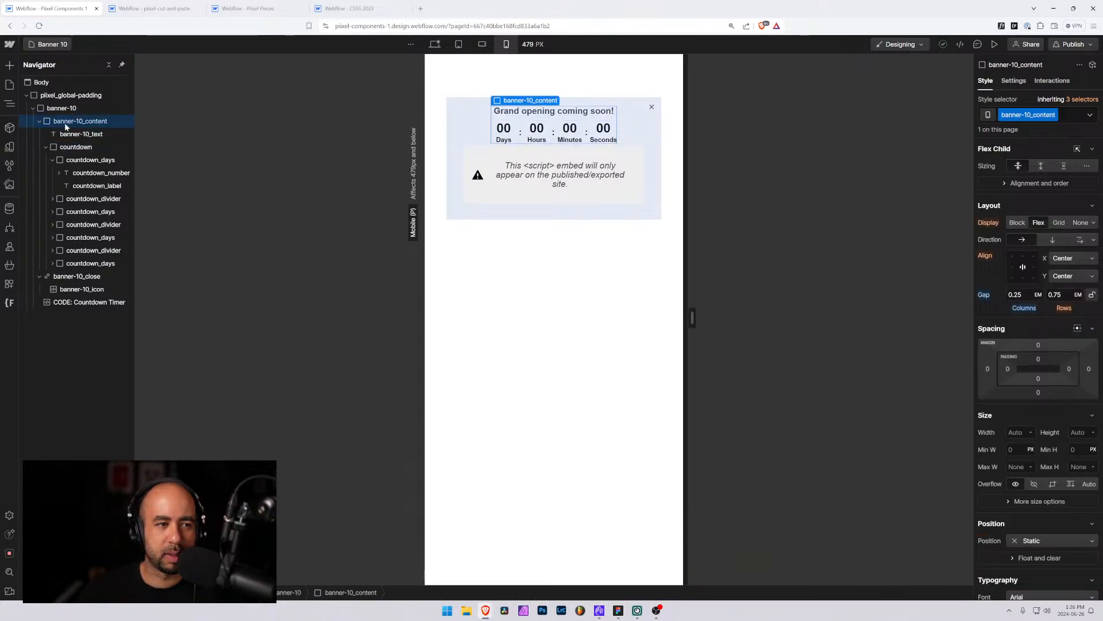
mouse_move(692, 317)
left_mouse_down()
mouse_move(578, 314)
mouse_move(702, 316)
mouse_move(610, 313)
mouse_move(678, 310)
mouse_move(618, 302)
mouse_move(692, 315)
left_mouse_up()
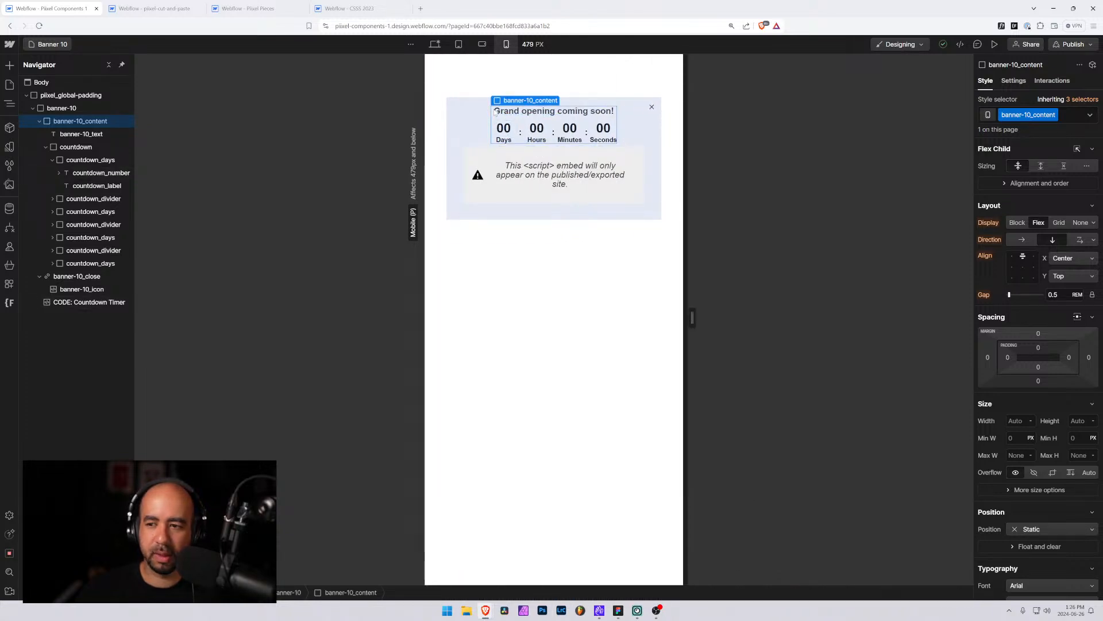
left_click(1006, 82)
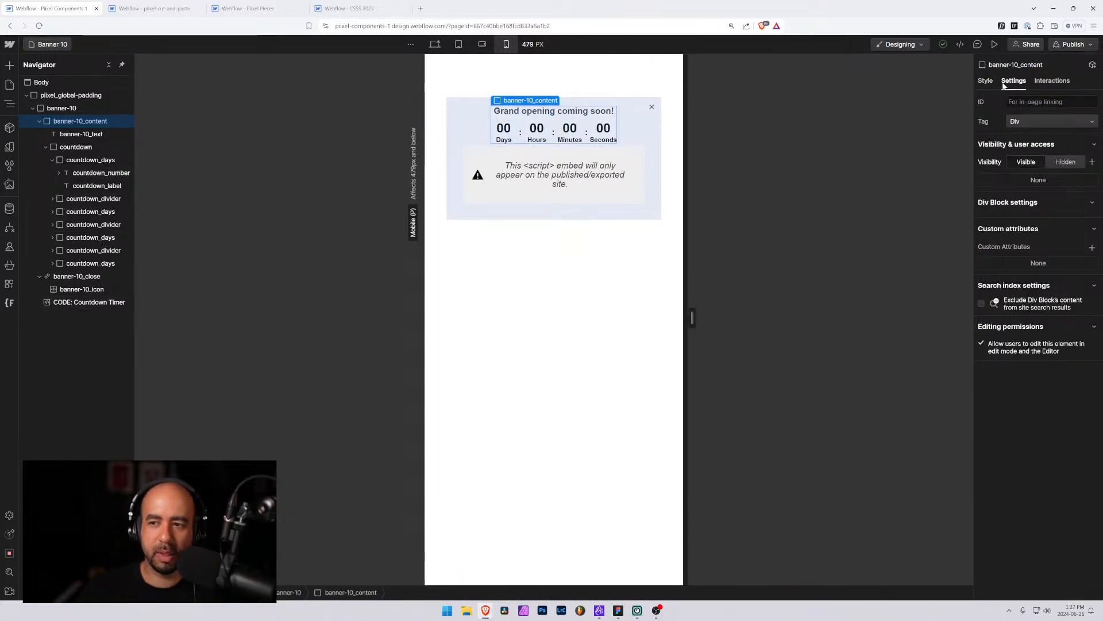
left_click(69, 134)
left_click(66, 122)
left_click(60, 109)
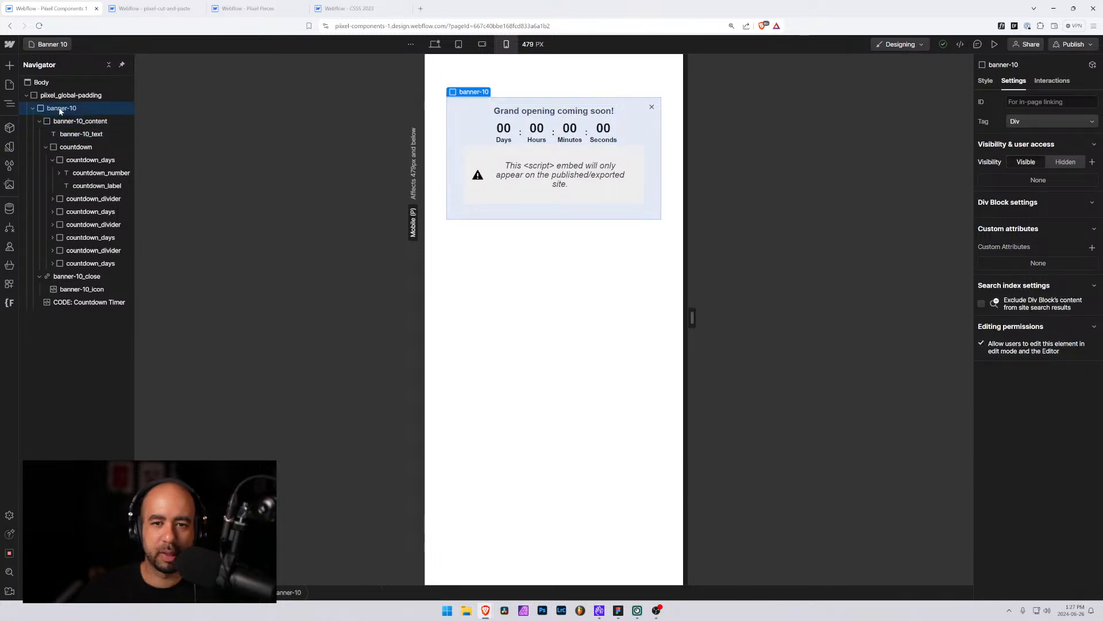
left_click(984, 83)
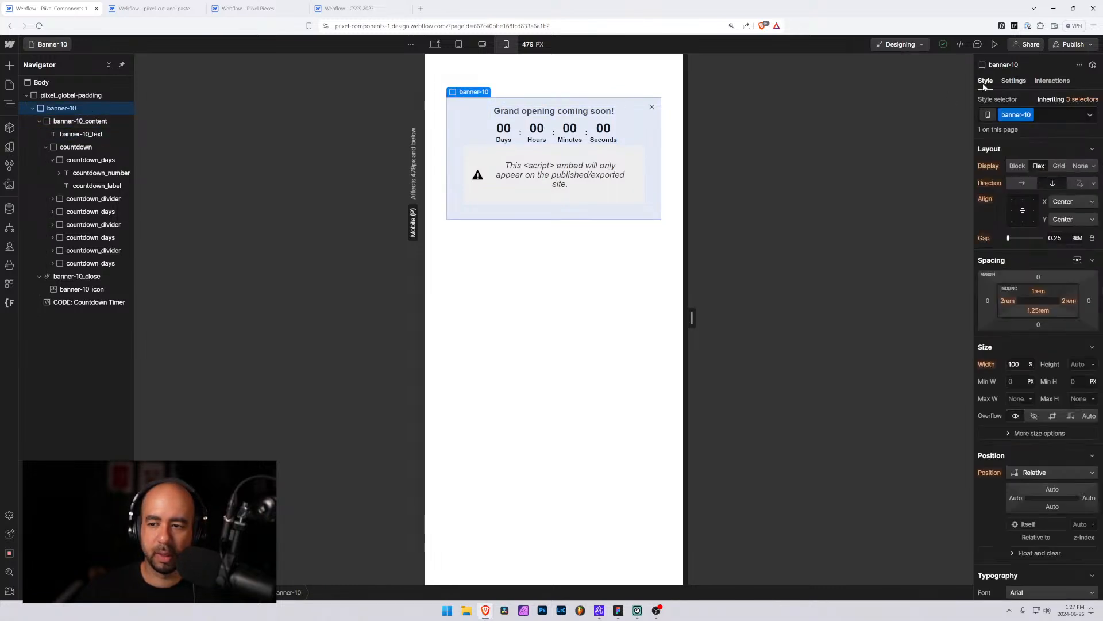
Set banner-10_content's max width to 100% at the mobile breakpoint
left_click(71, 122)
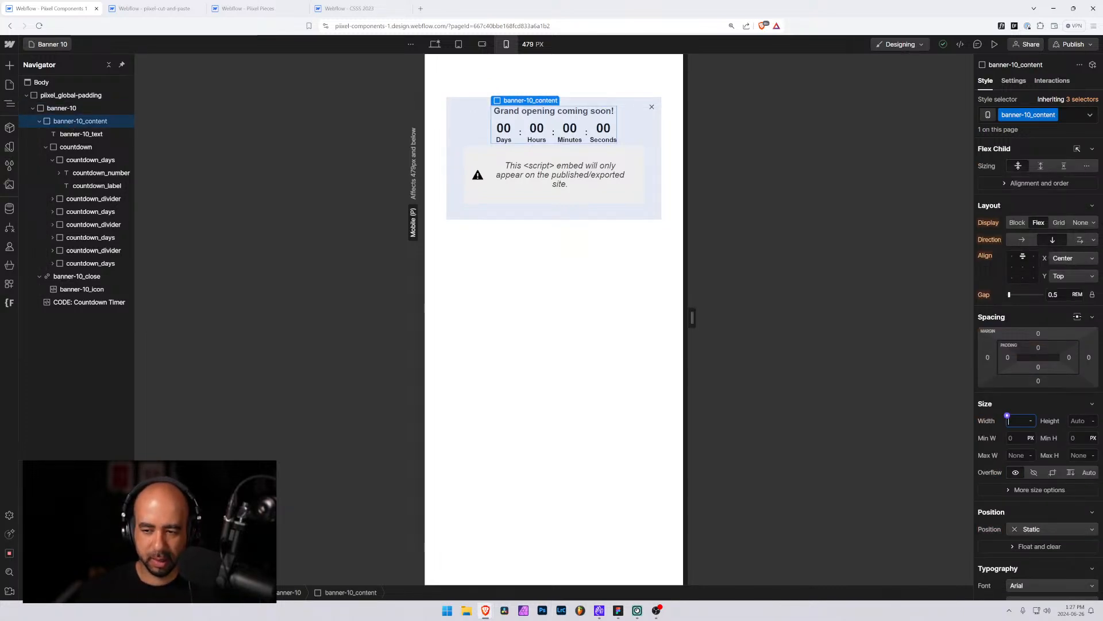
left_click(1009, 454)
type("100")
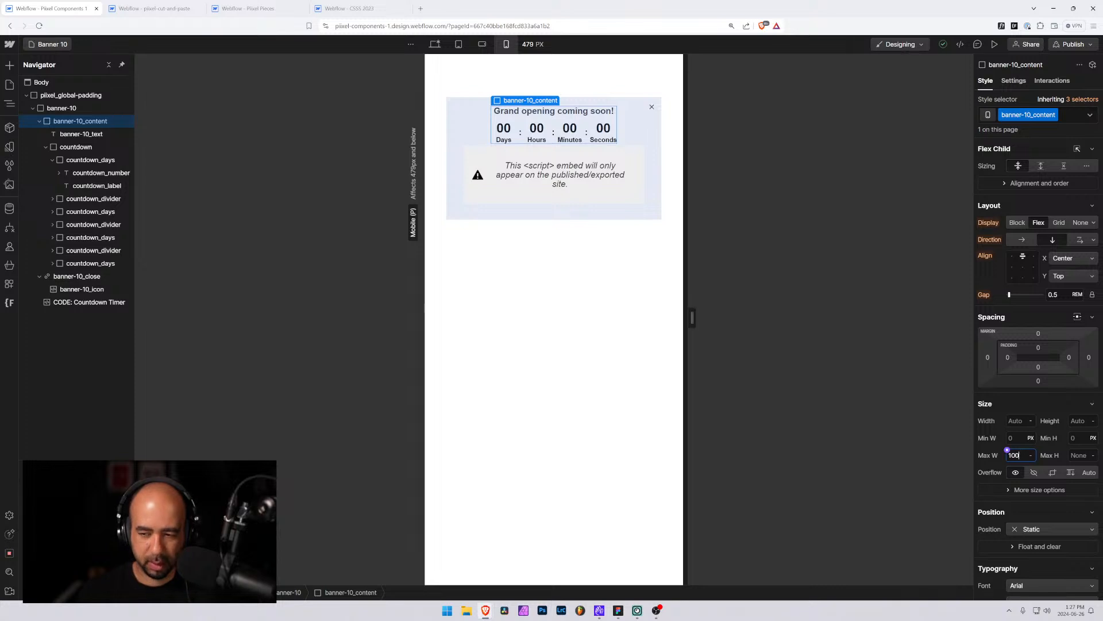
Preview the banner at several mobile canvas widths by resizing the canvas
left_click_drag(687, 317, 657, 317)
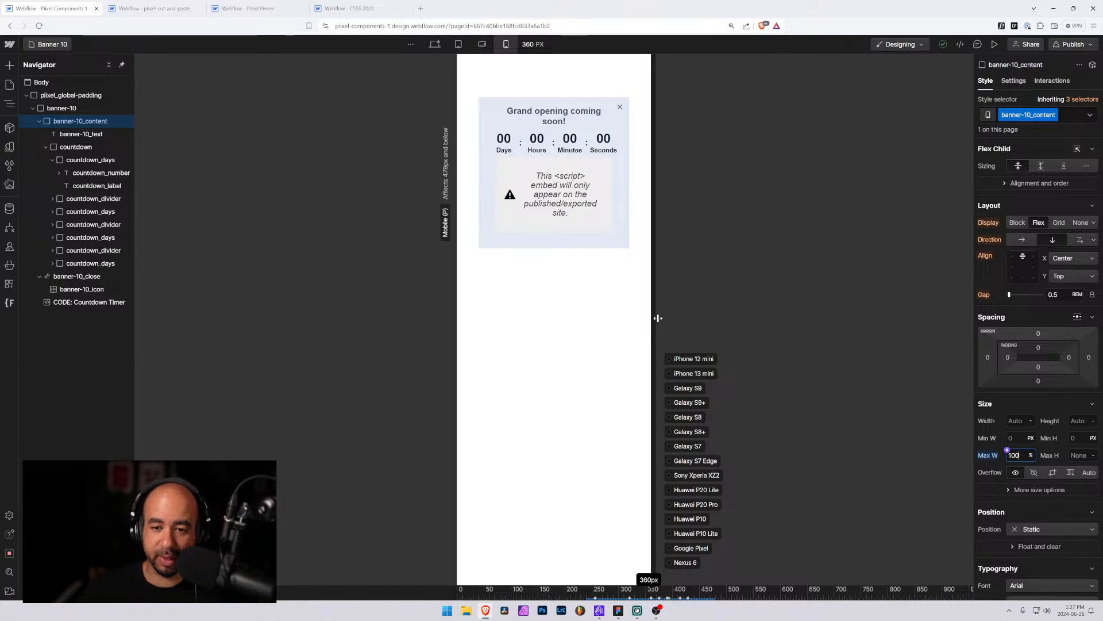
left_click_drag(657, 318, 647, 319)
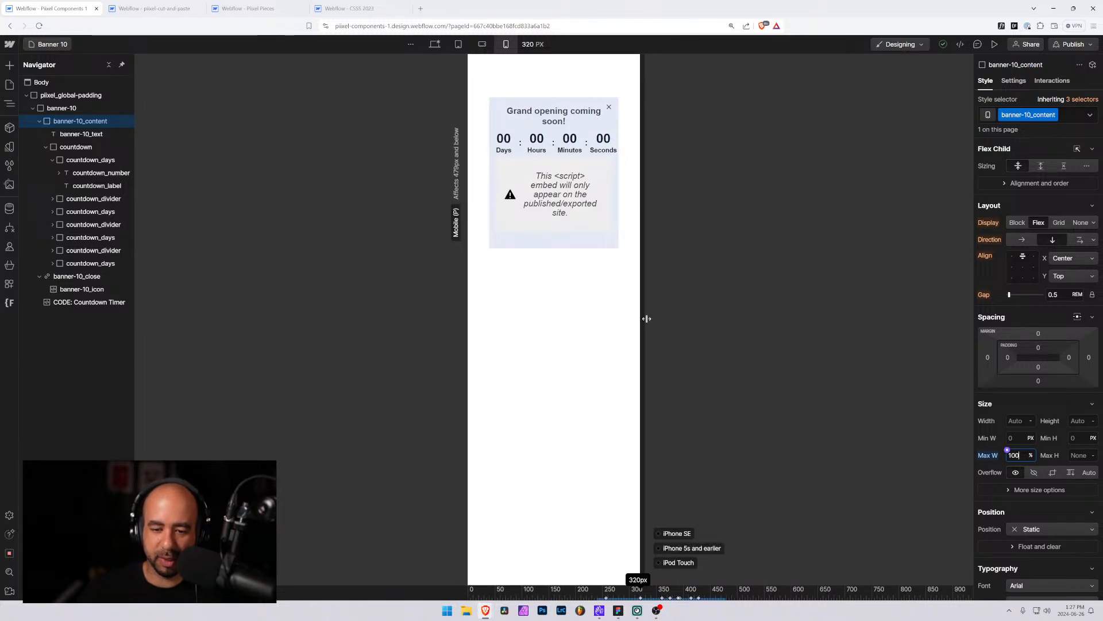
mouse_move(647, 319)
left_mouse_down()
mouse_move(615, 318)
mouse_move(657, 314)
left_mouse_up()
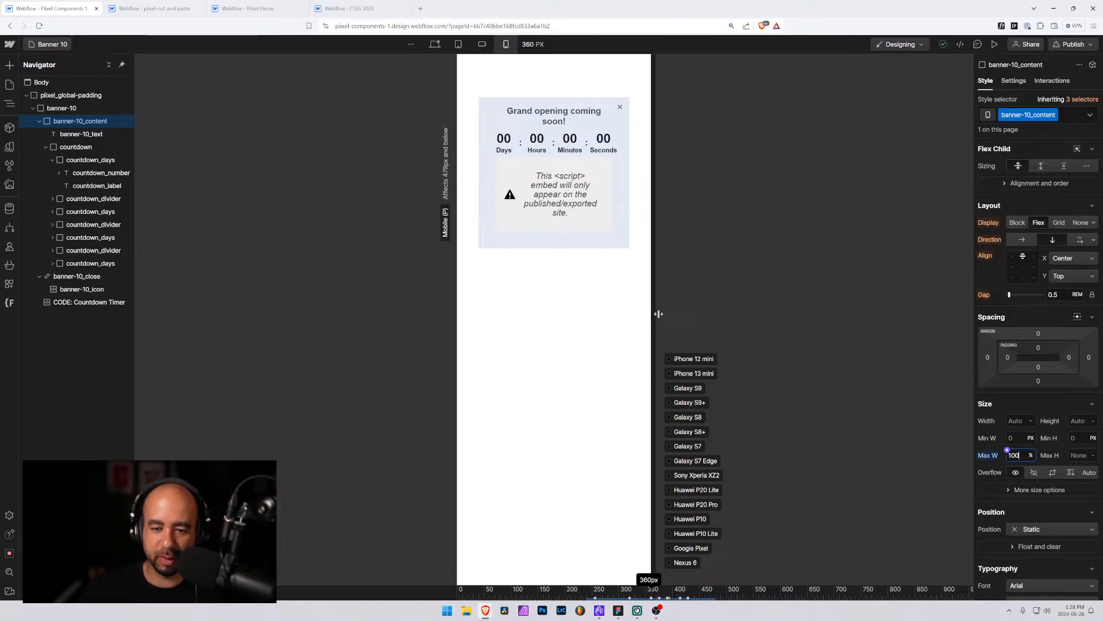
left_click_drag(659, 313, 692, 312)
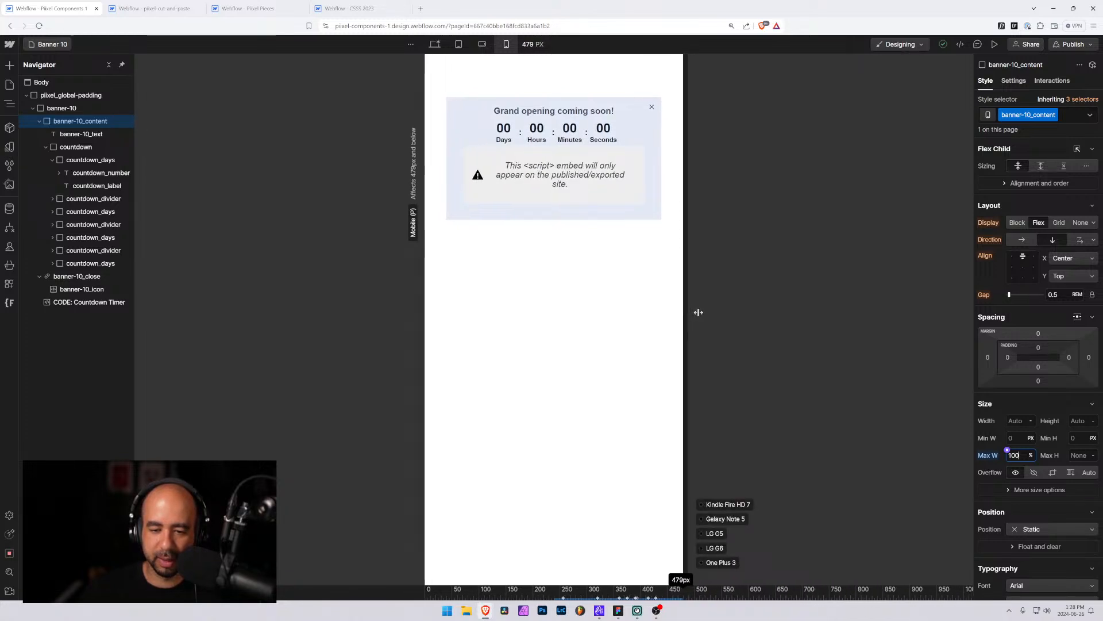
left_click_drag(695, 313, 671, 313)
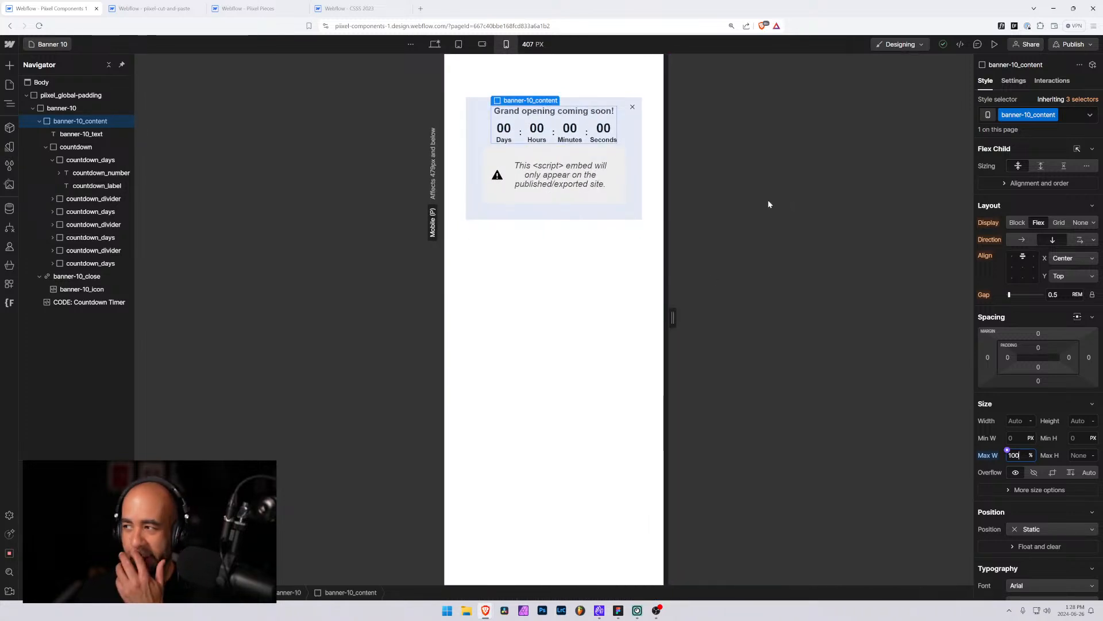
Check the tablet breakpoint, then remove banner-10_content's max width override at the mobile breakpoint
left_click(458, 45)
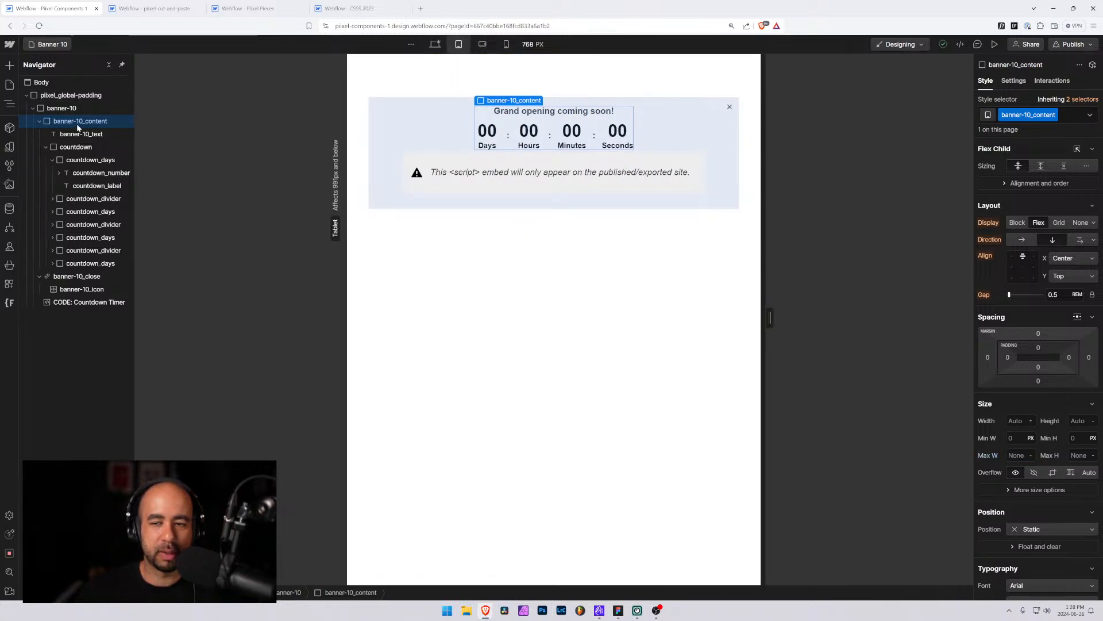
left_click(505, 44)
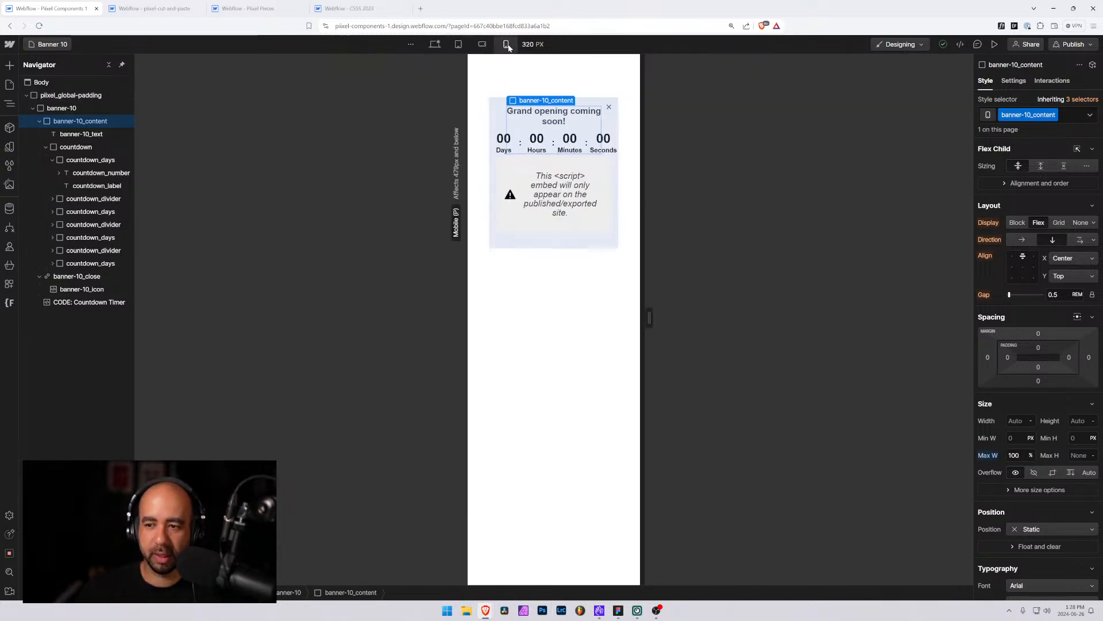
left_click(989, 455, "alt")
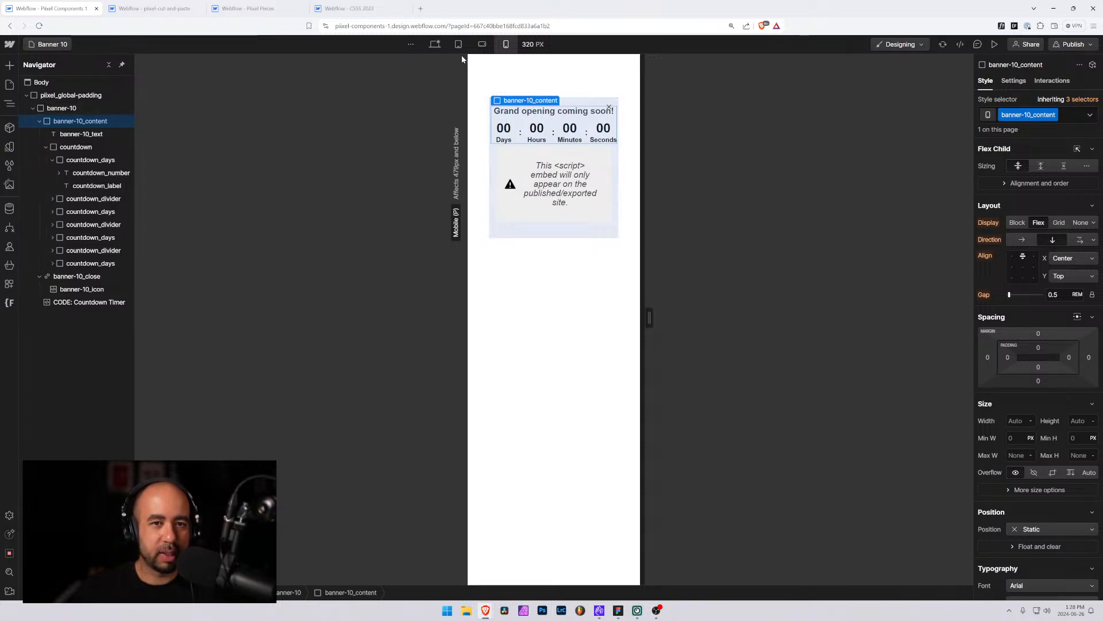
Set banner-10_content's max width to 100% at the desktop breakpoint
left_click(434, 45)
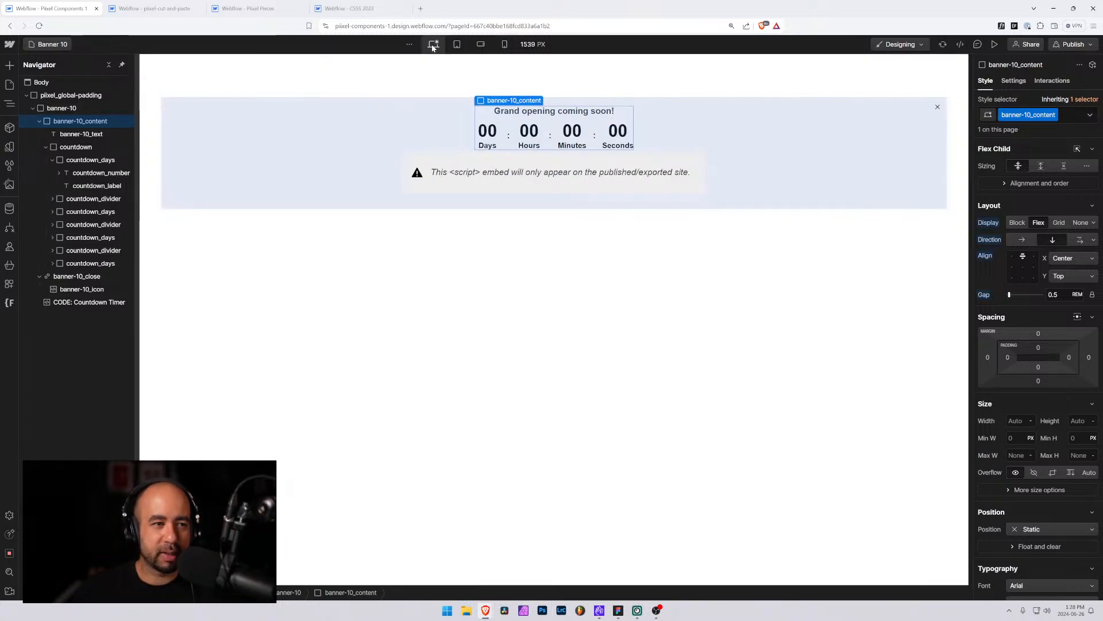
left_click(1007, 452)
type("100%")
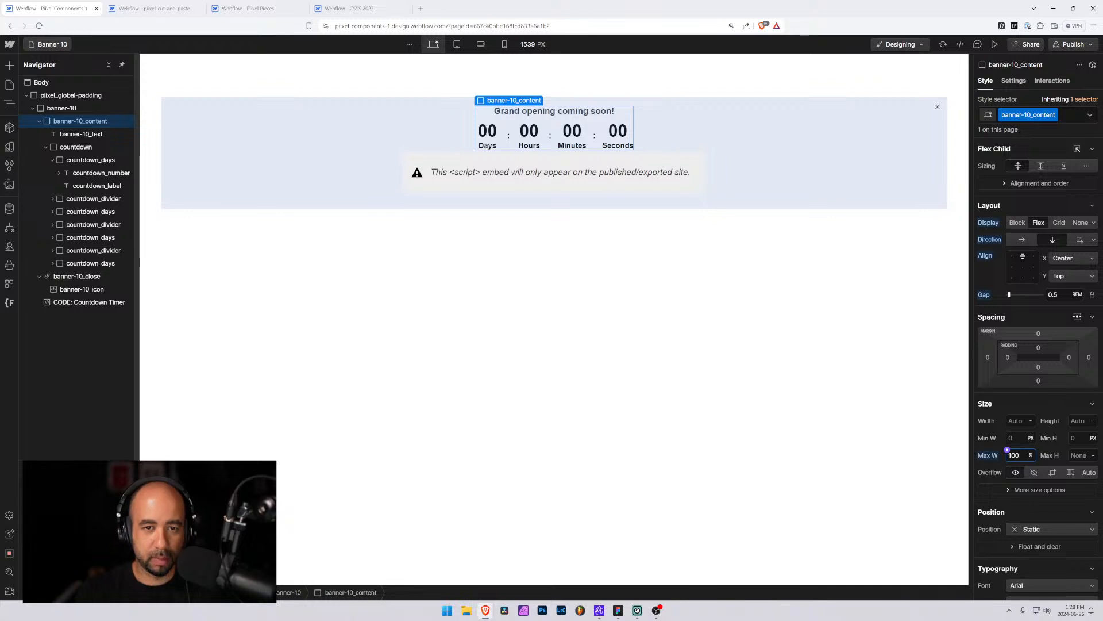
Open the Banner 9 page and set banner-9_content's max width to 100% at desktop
left_click(48, 46)
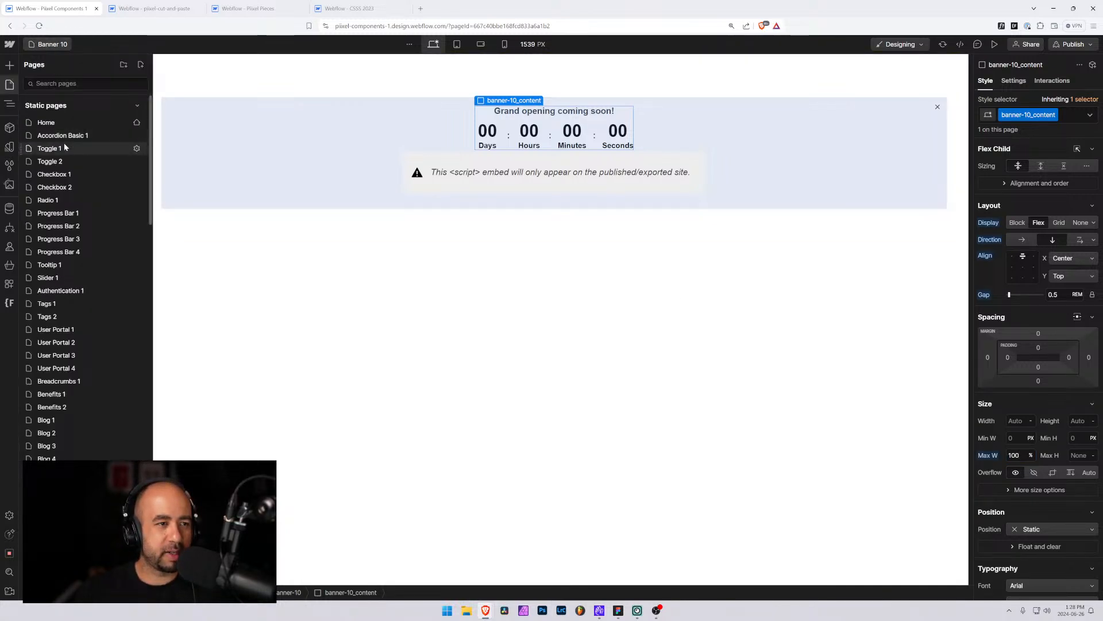
type("ba")
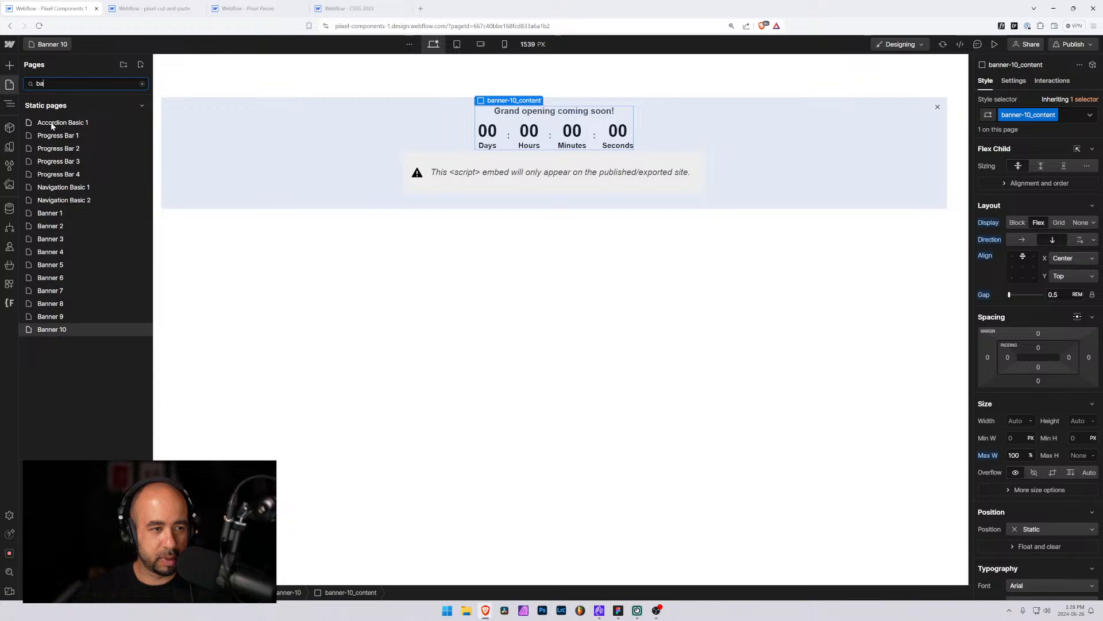
left_click(56, 318)
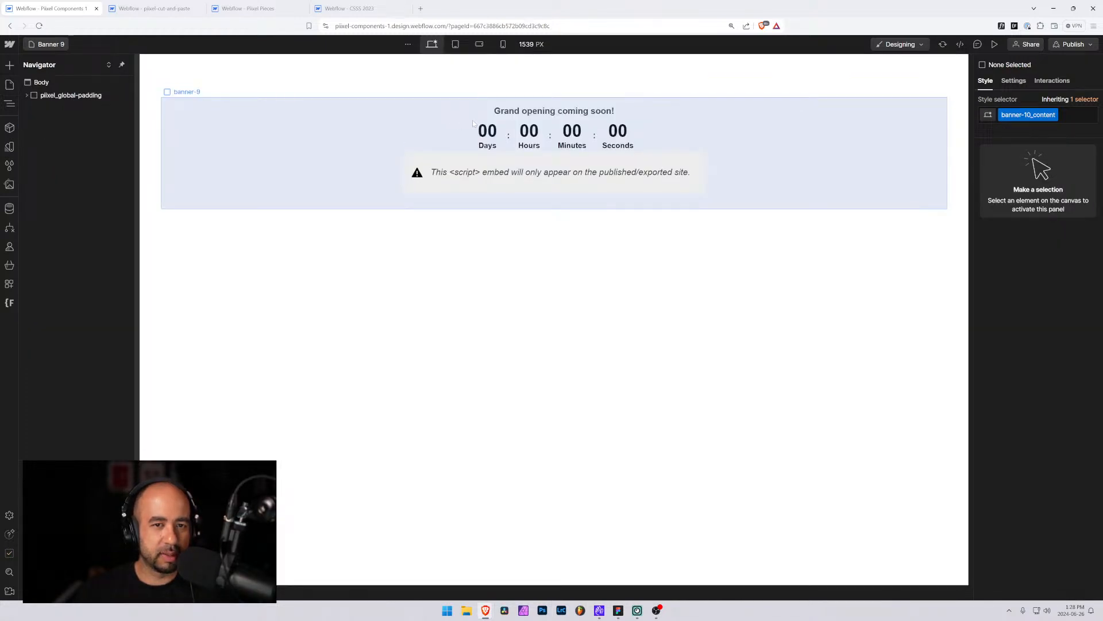
left_click(480, 118)
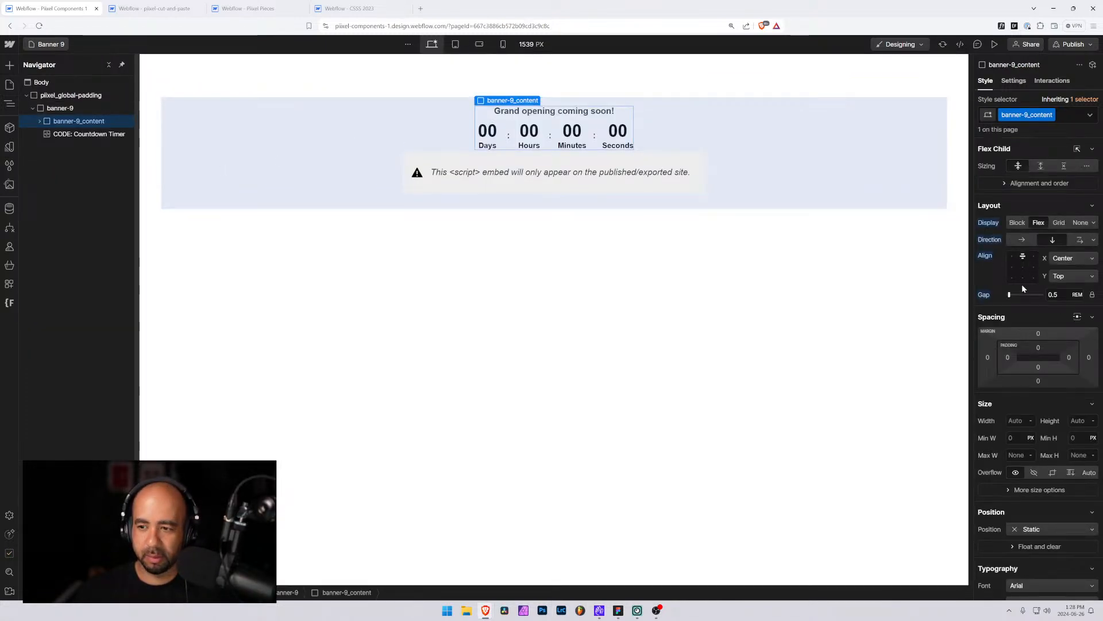
left_click(1009, 456)
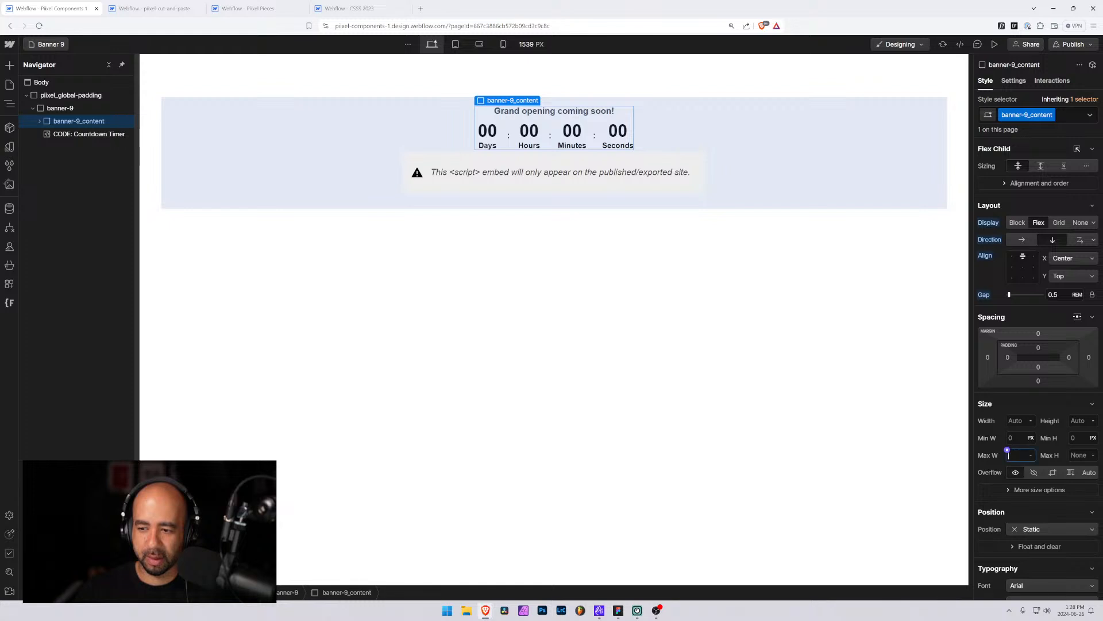
type("100")
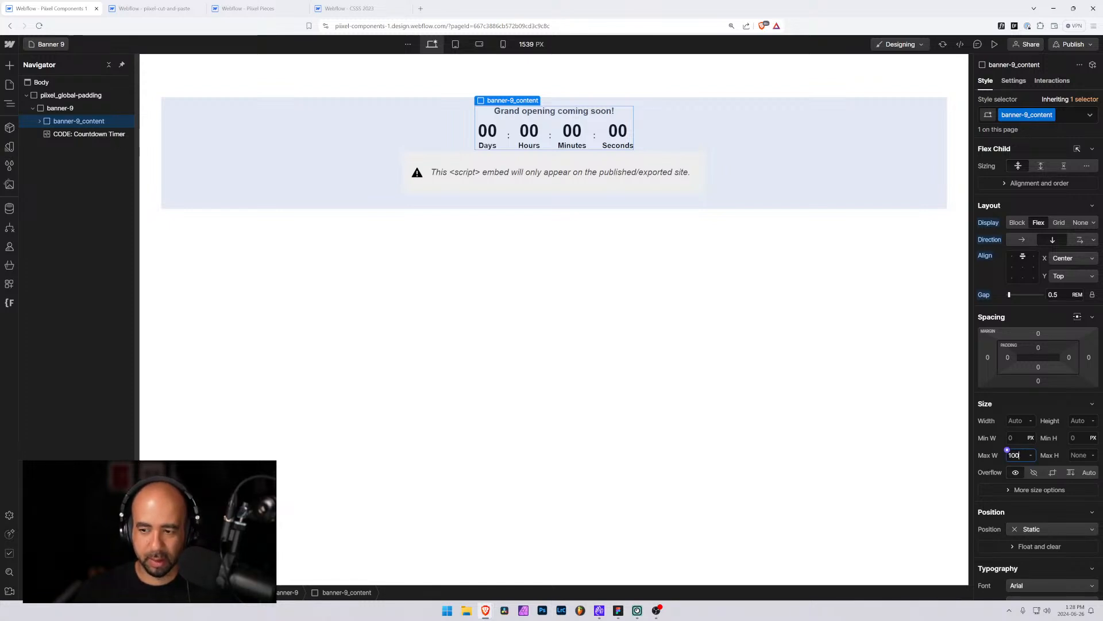
Preview the Banner 9 page across the mobile, landscape, tablet and desktop breakpoints
left_click(322, 225)
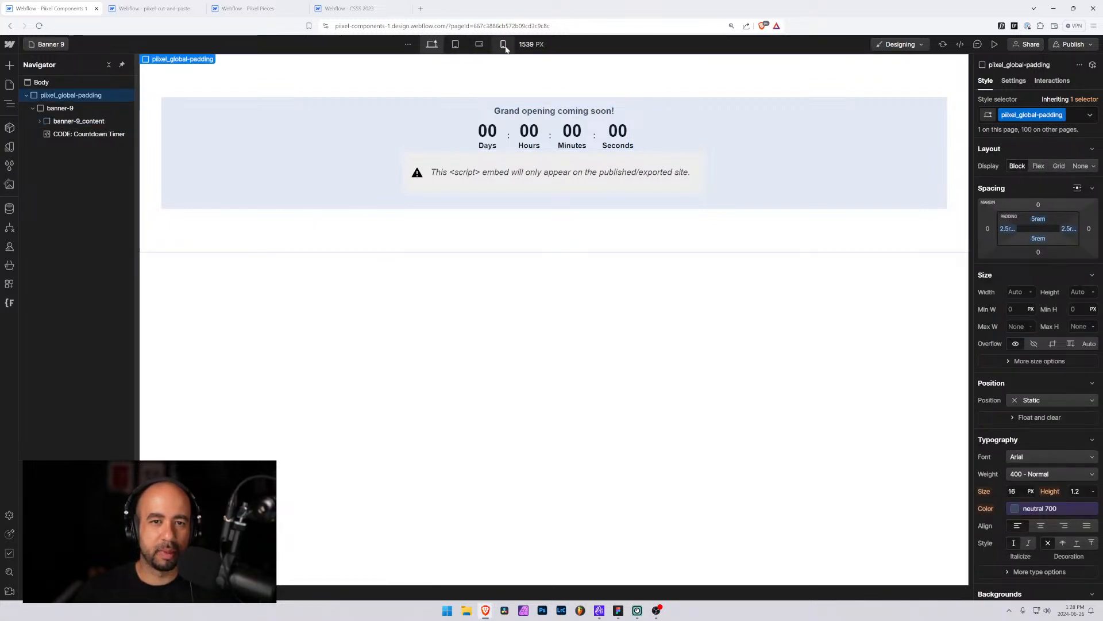
left_click(505, 46)
left_click(481, 44)
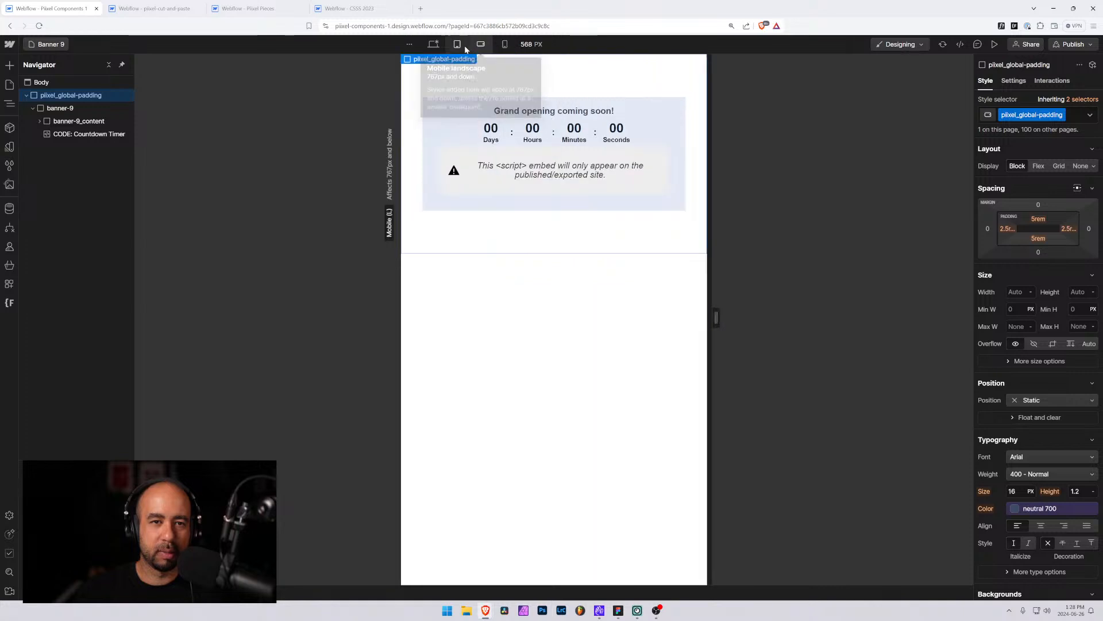
left_click(457, 44)
left_click(434, 45)
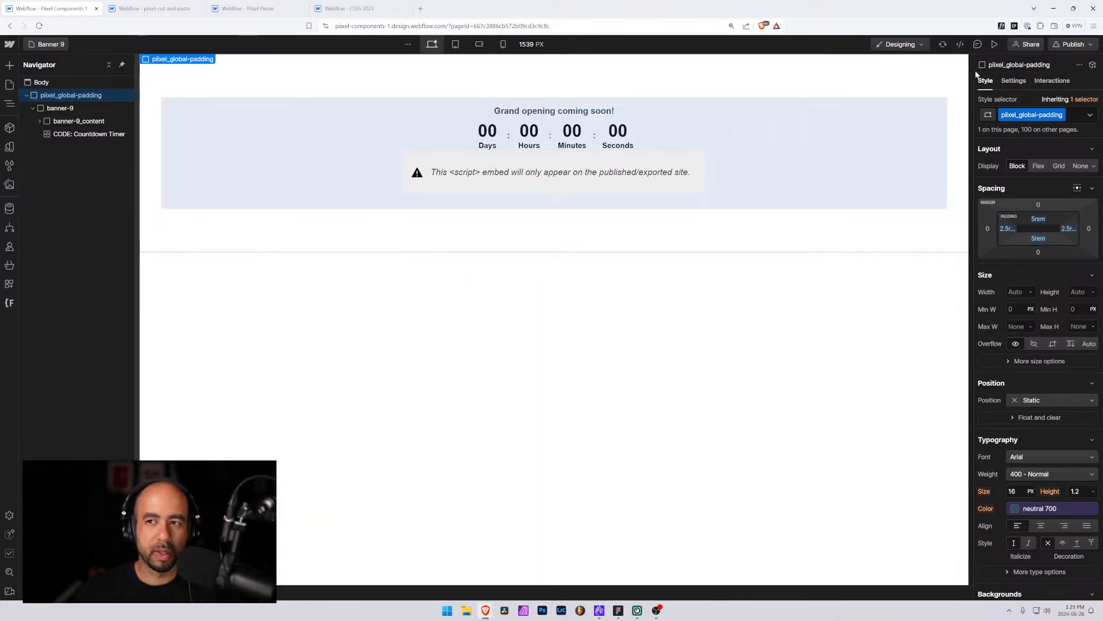
Publish the site to the selected production domain
left_click(1073, 44)
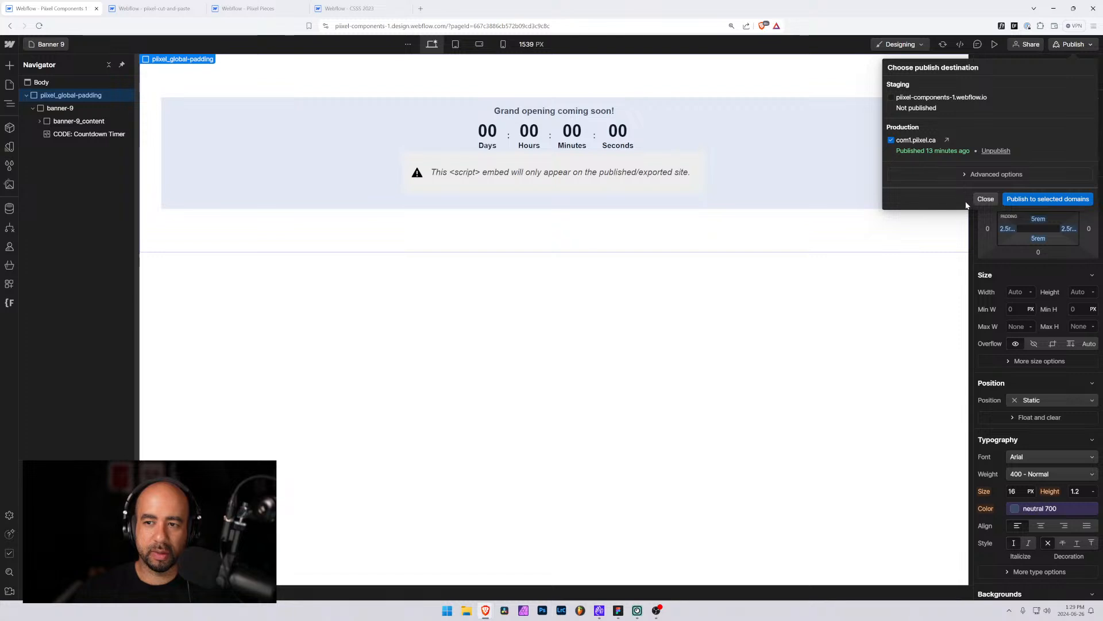
left_click(1032, 201)
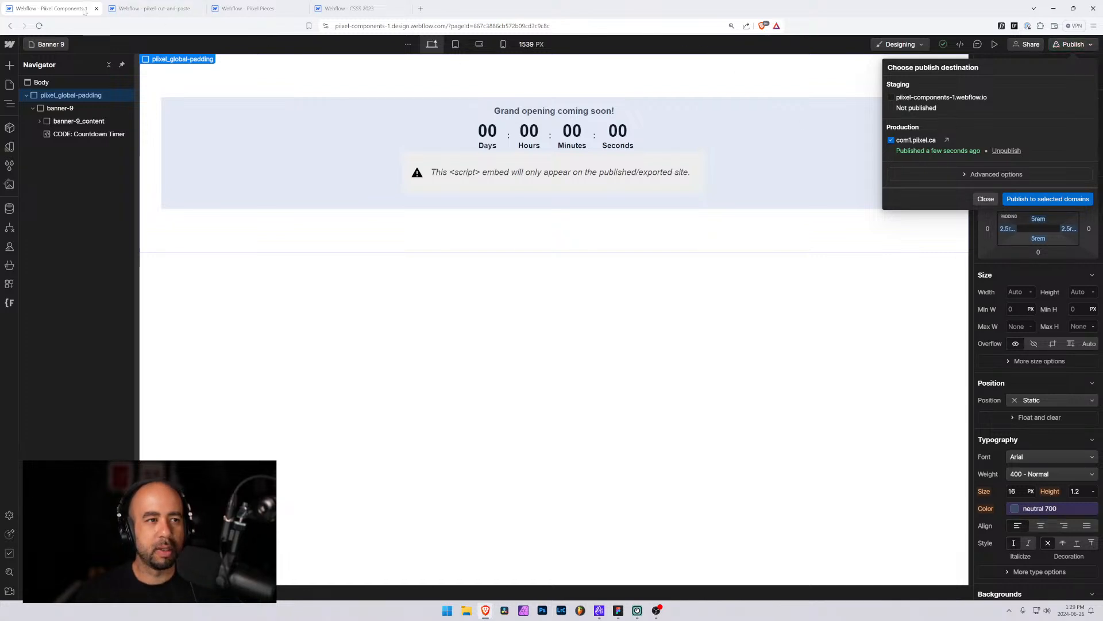
Open the Countdown Timer code embed on Banner 9 to review its script, then close it
left_click(75, 136)
left_click(92, 135)
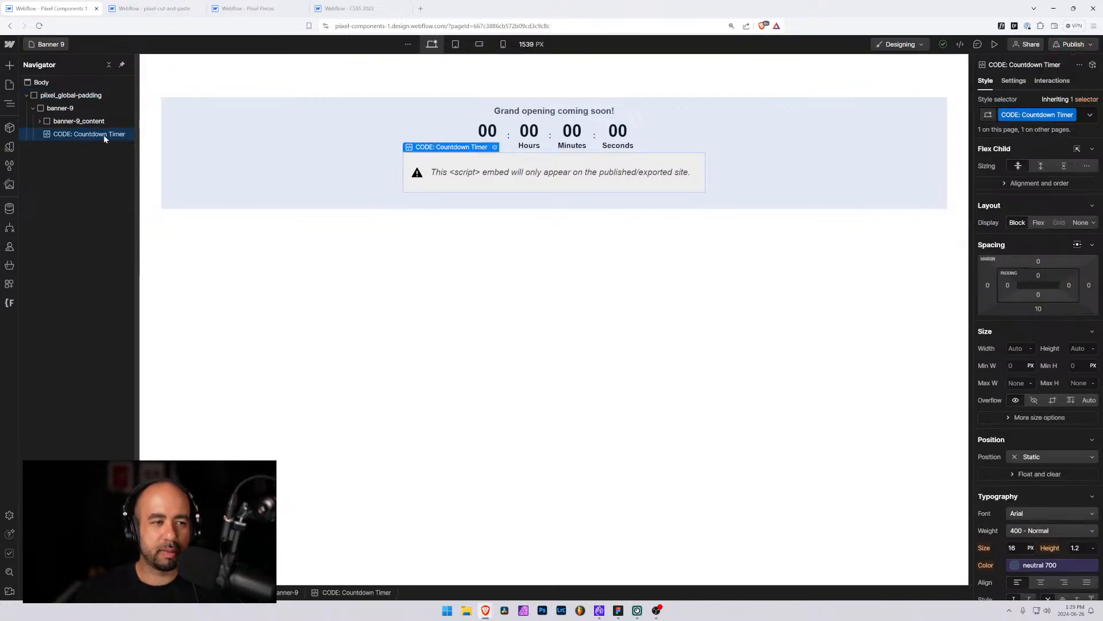
left_click(494, 148)
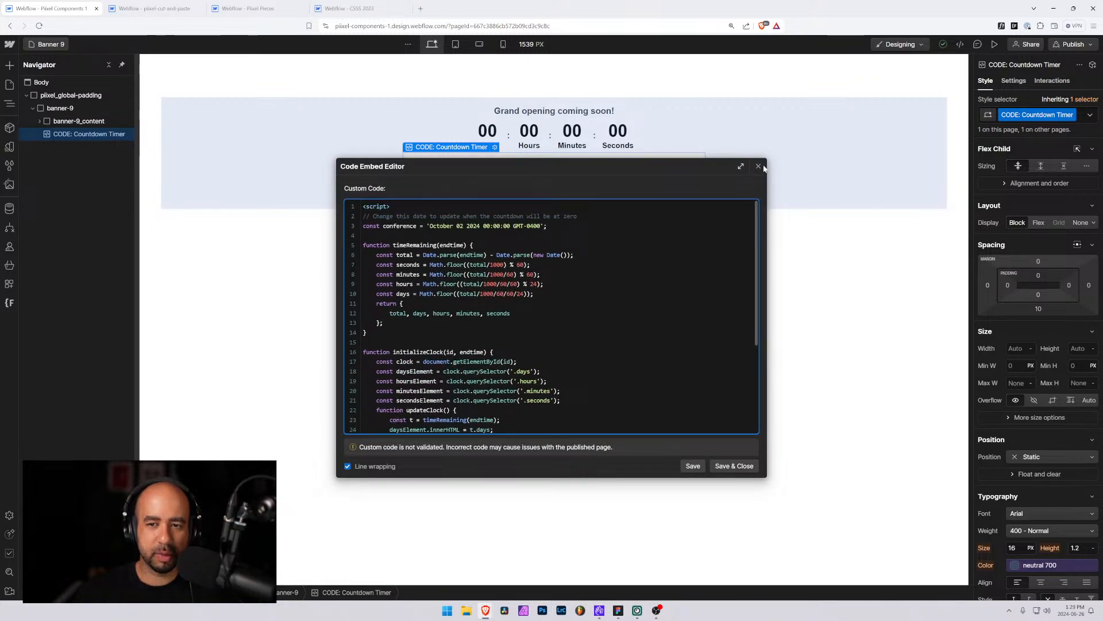
key("Escape")
Switch to the Banner 10 page and review its Countdown Timer embed script, then close the editor
left_click(51, 45)
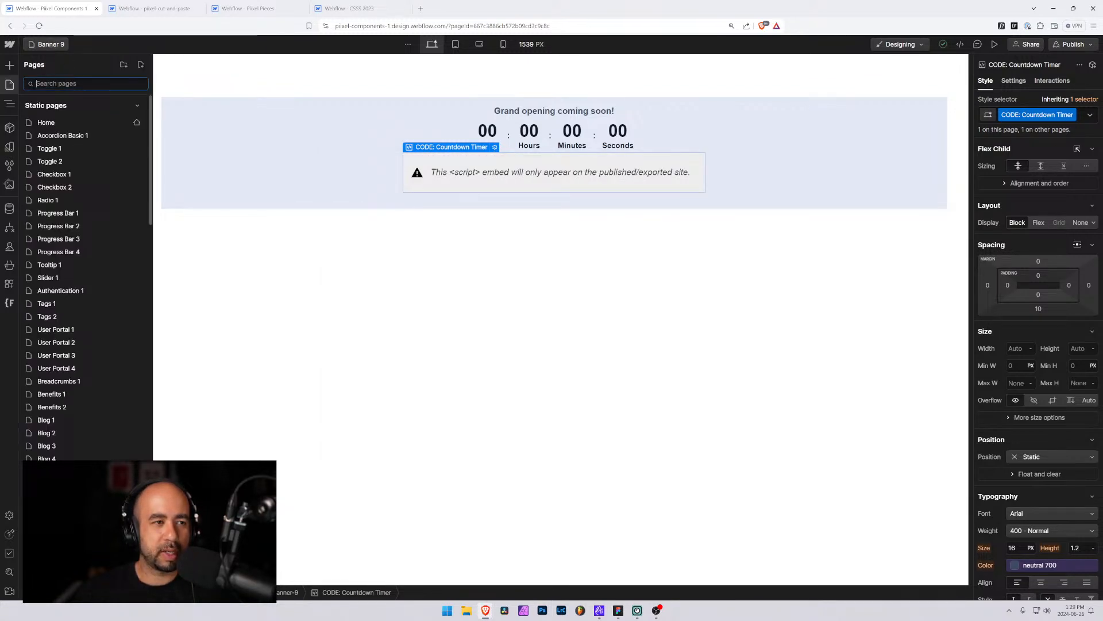
type("ba")
left_click(69, 330)
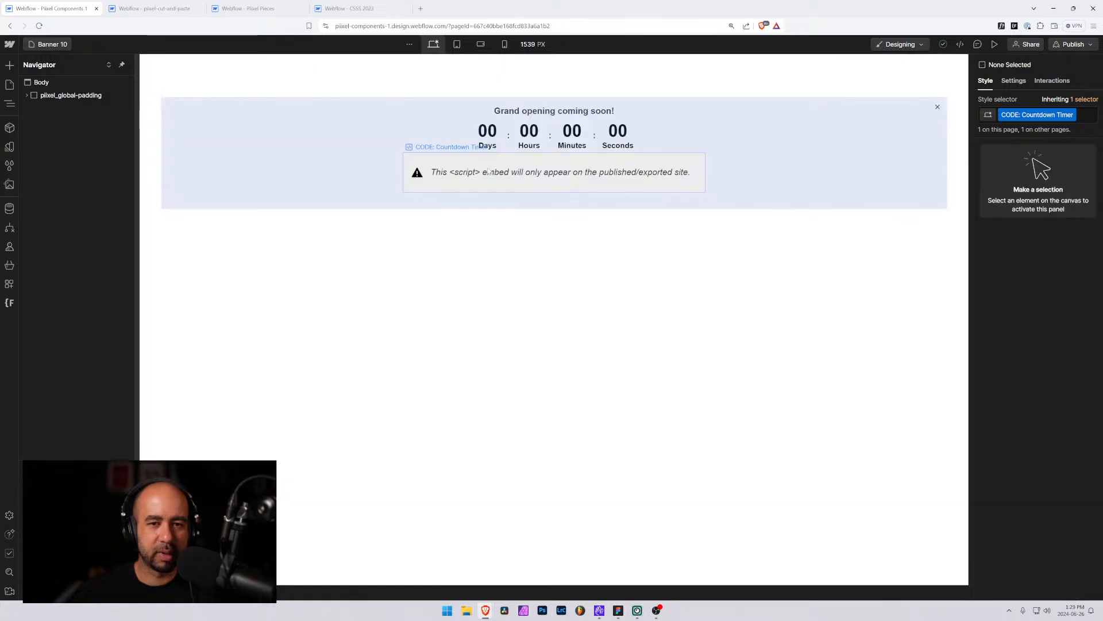
left_click(489, 156)
left_click(495, 148)
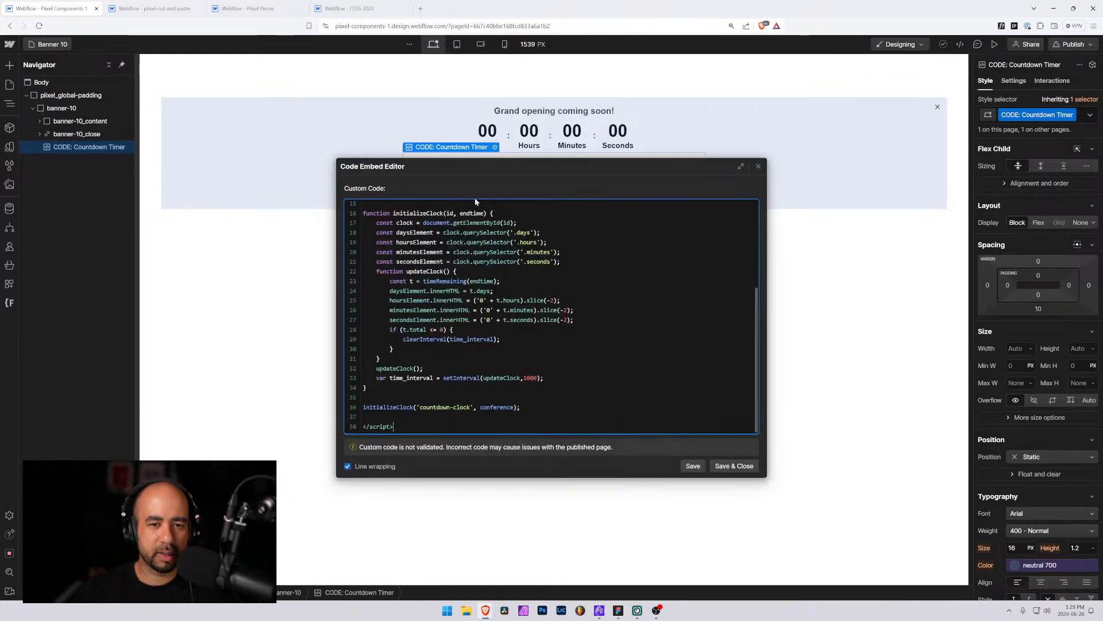
left_click(759, 166)
Open the publish panel and view the published Banner 10 page on the production domain in a new tab, then return
left_click(1090, 45)
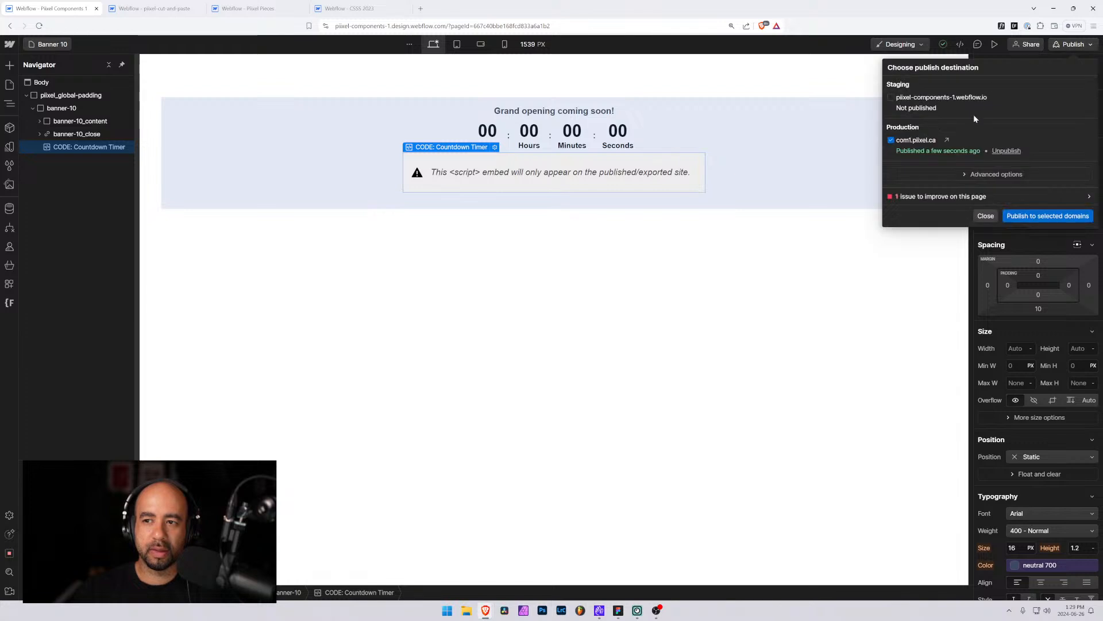
left_click(948, 141)
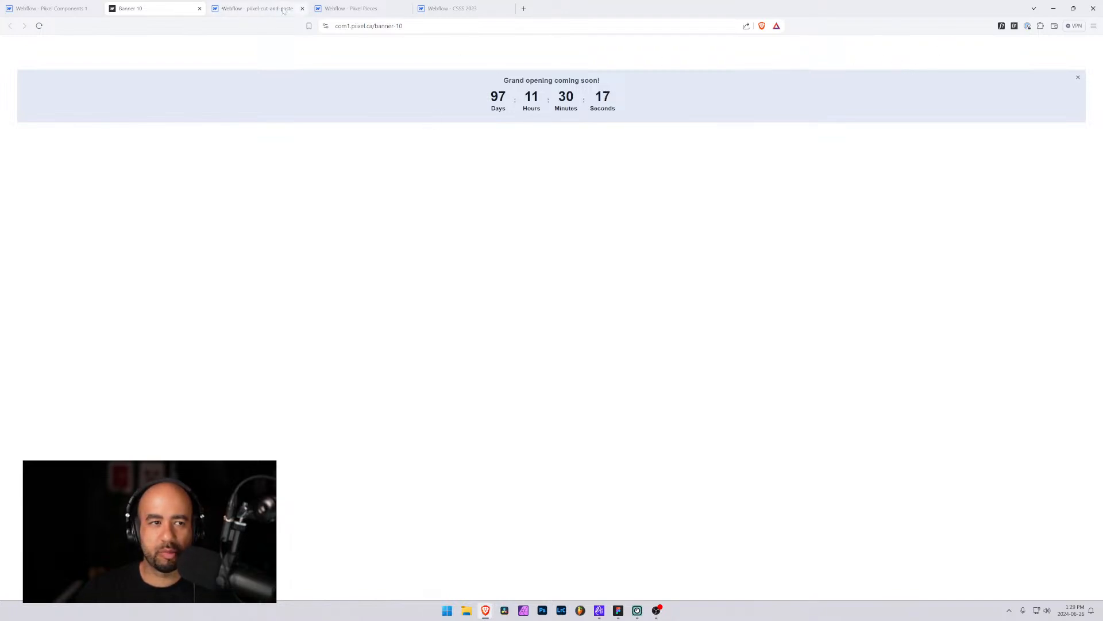
left_click(60, 7)
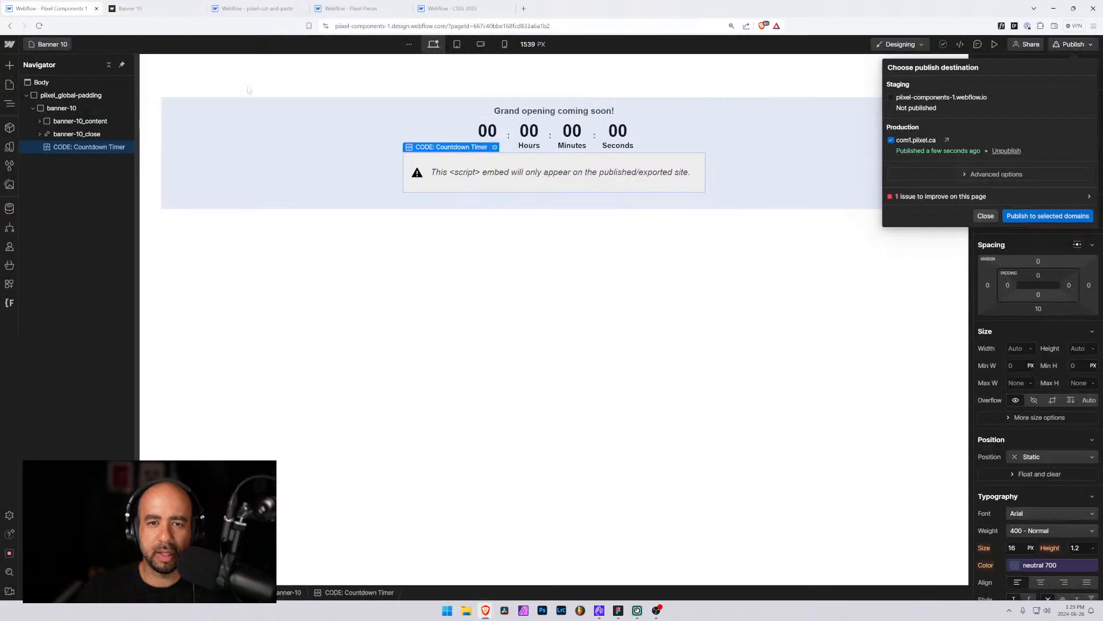
Select the banner-10 element and set its bottom padding to 1 rem
left_click(296, 137)
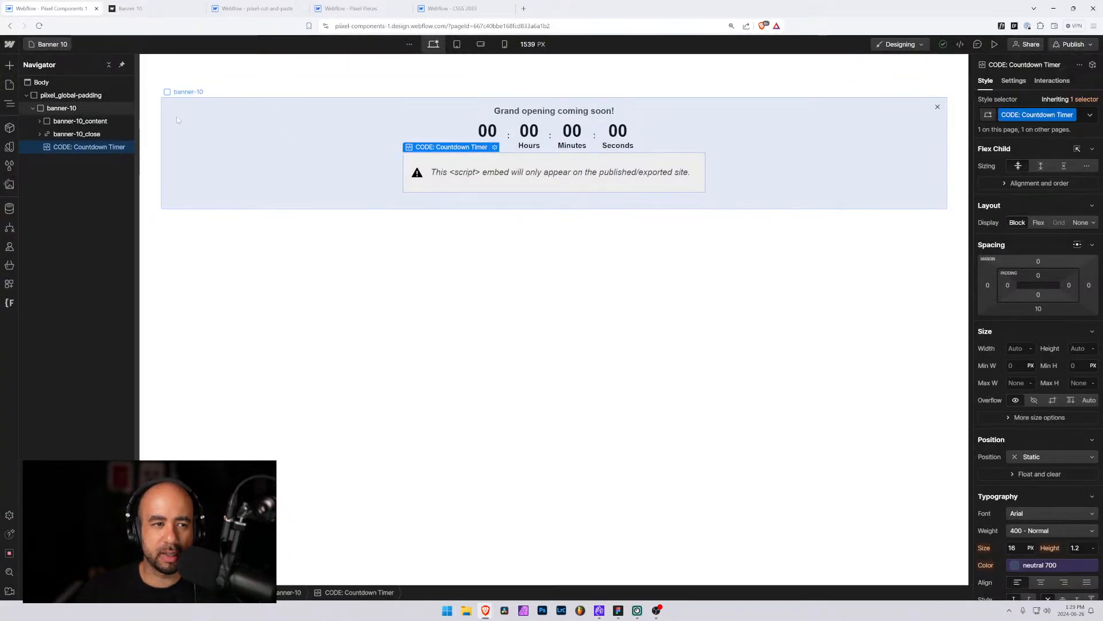
left_click(177, 116)
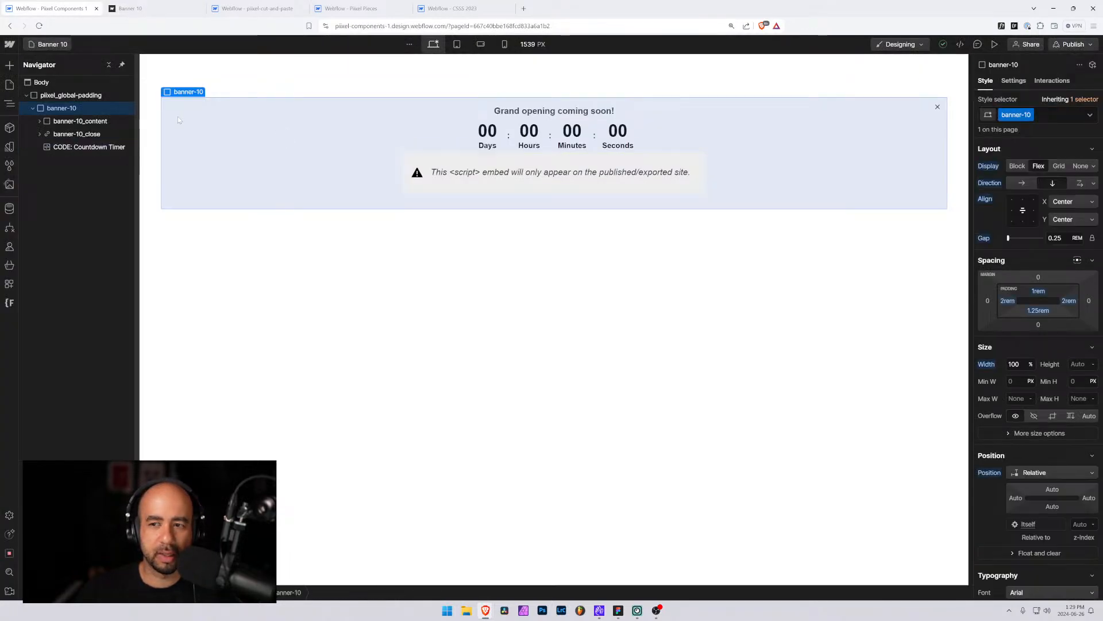
left_click(1034, 311)
type("1")
key("Return")
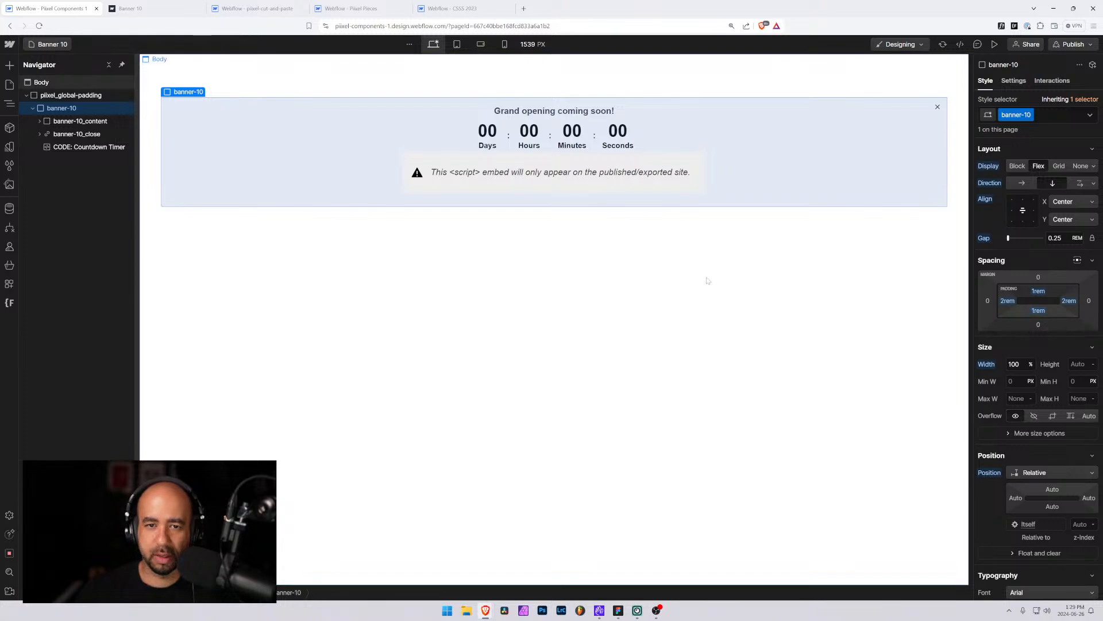
Search the pages for bann, open Banner 9, and set the banner-9 element's bottom padding to 1 rem
left_click(50, 45)
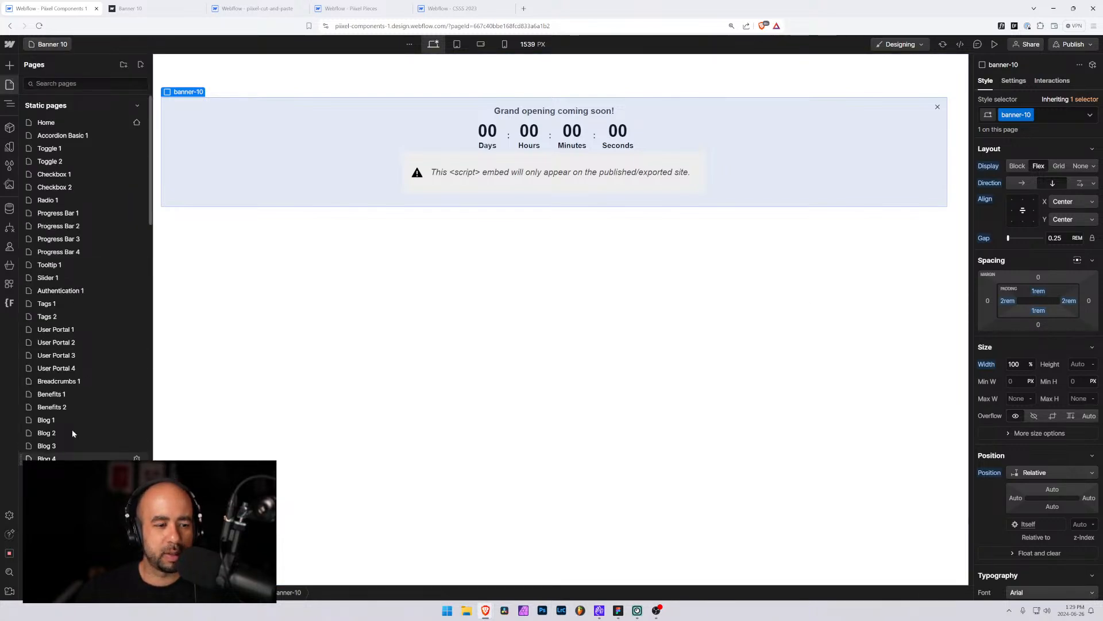
left_click(67, 86)
type("bann")
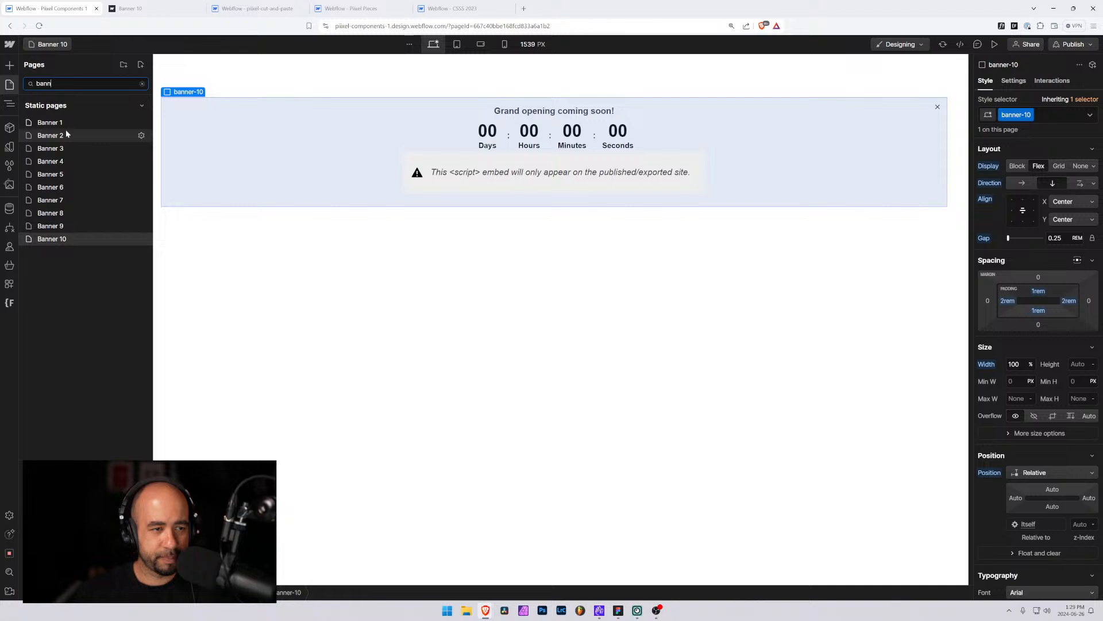
left_click(46, 226)
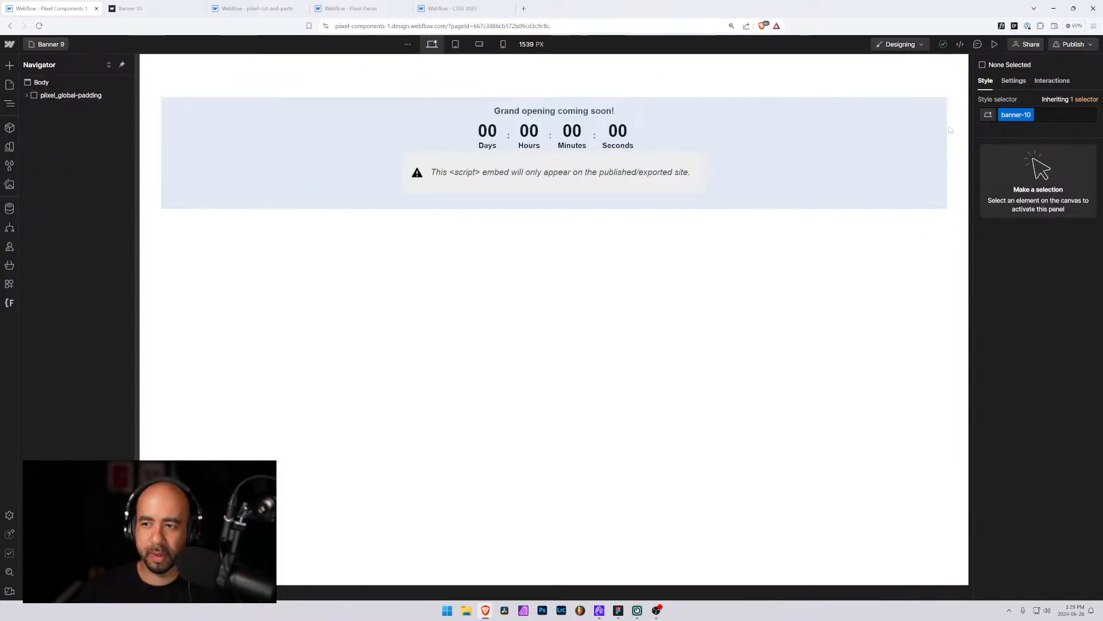
left_click(241, 130)
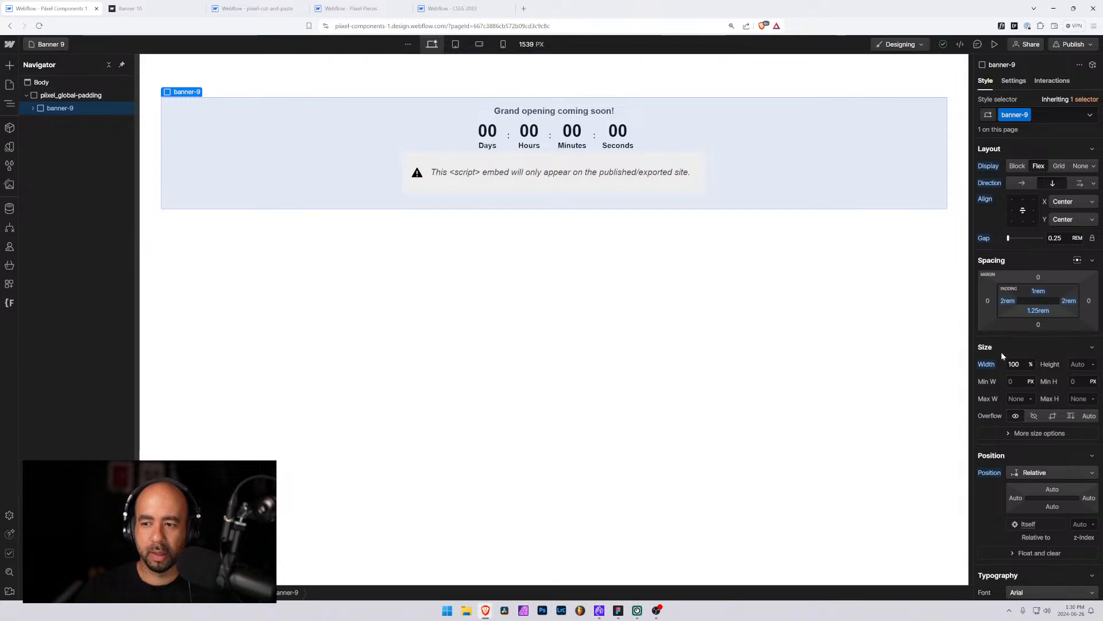
left_click(1038, 310)
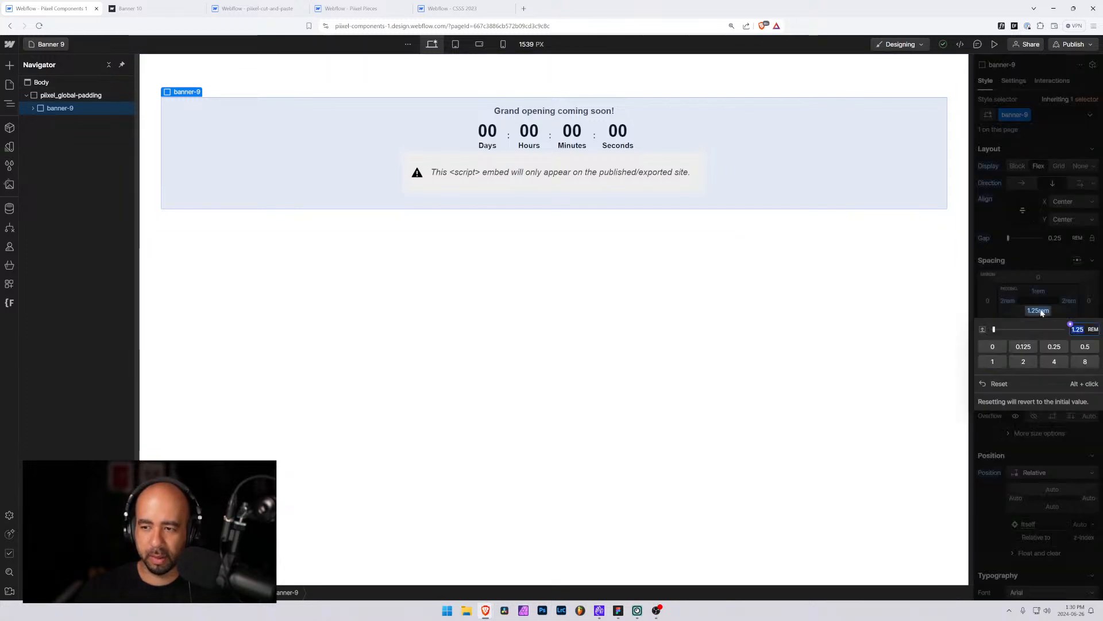
type("1")
key("Return")
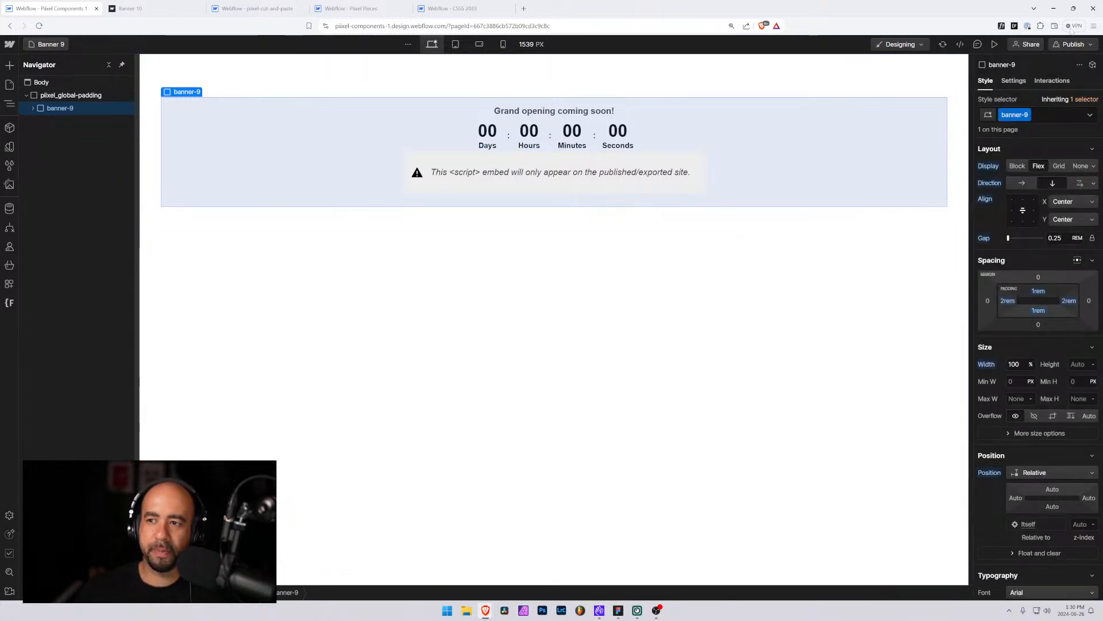
Publish the site to the selected domains
left_click(1072, 44)
left_click(1038, 199)
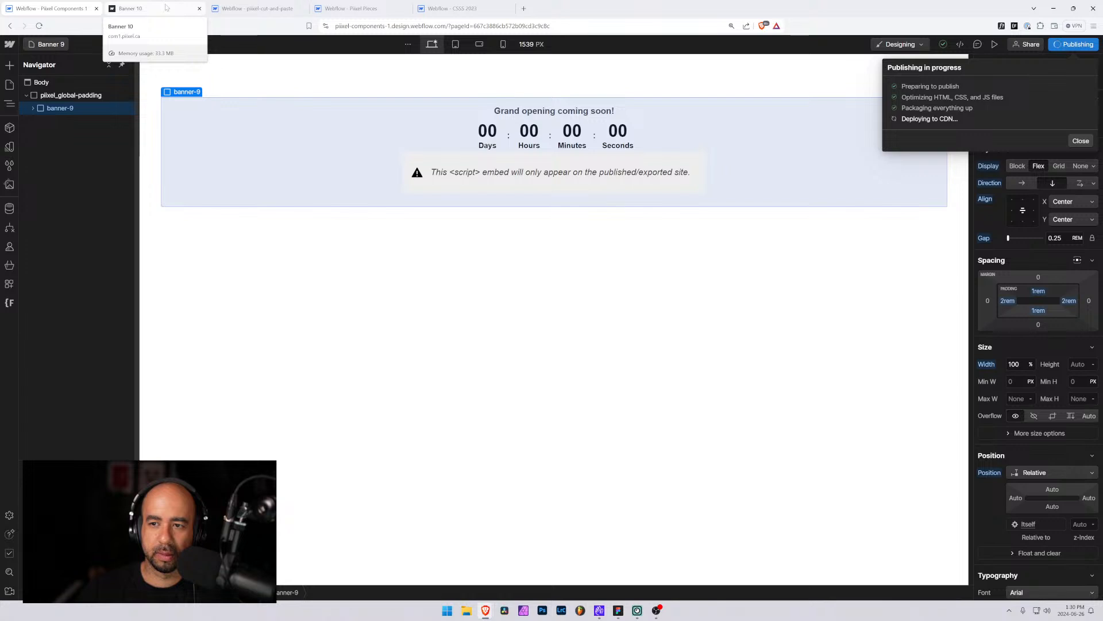
Compare the published Banner 10 page with the Designer and zoom the browser in on the published page
left_click(165, 8)
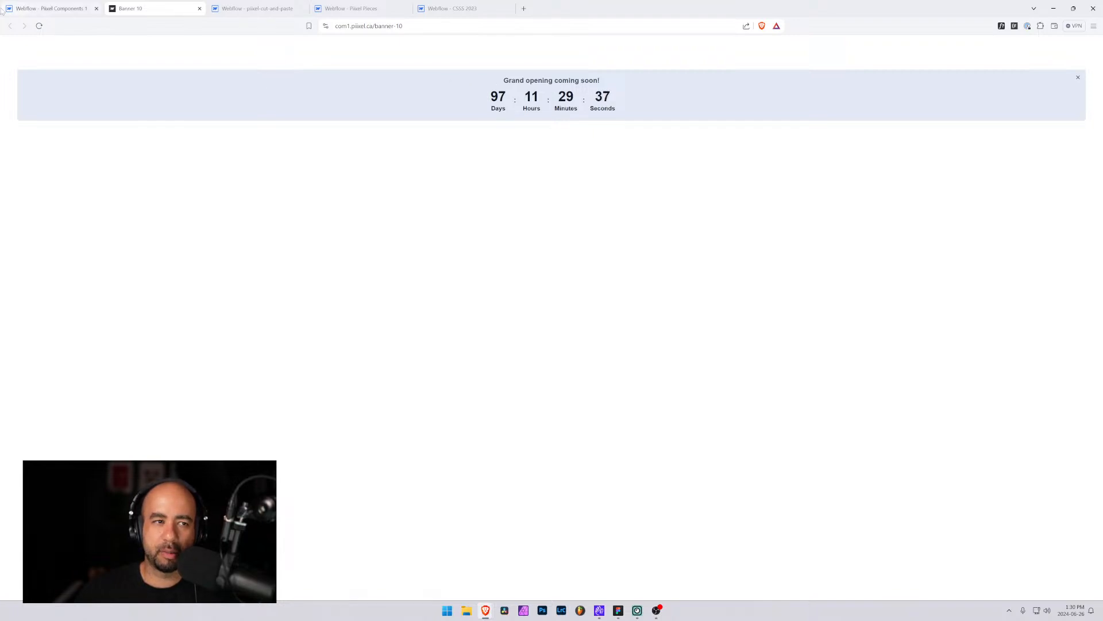
left_click(59, 8)
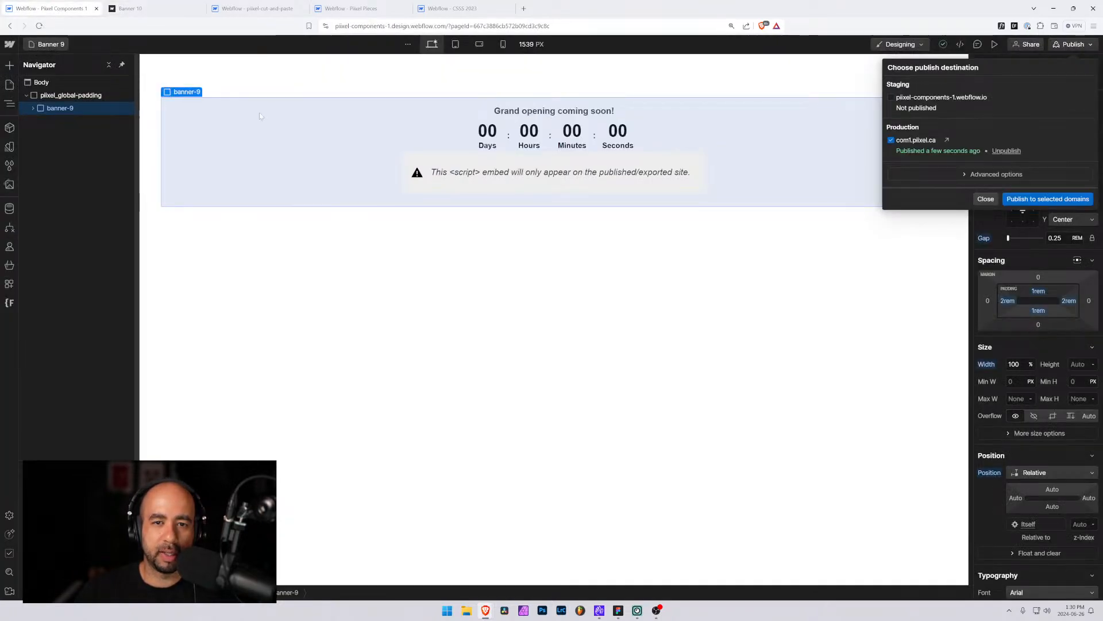
left_click(514, 254)
left_click(132, 6)
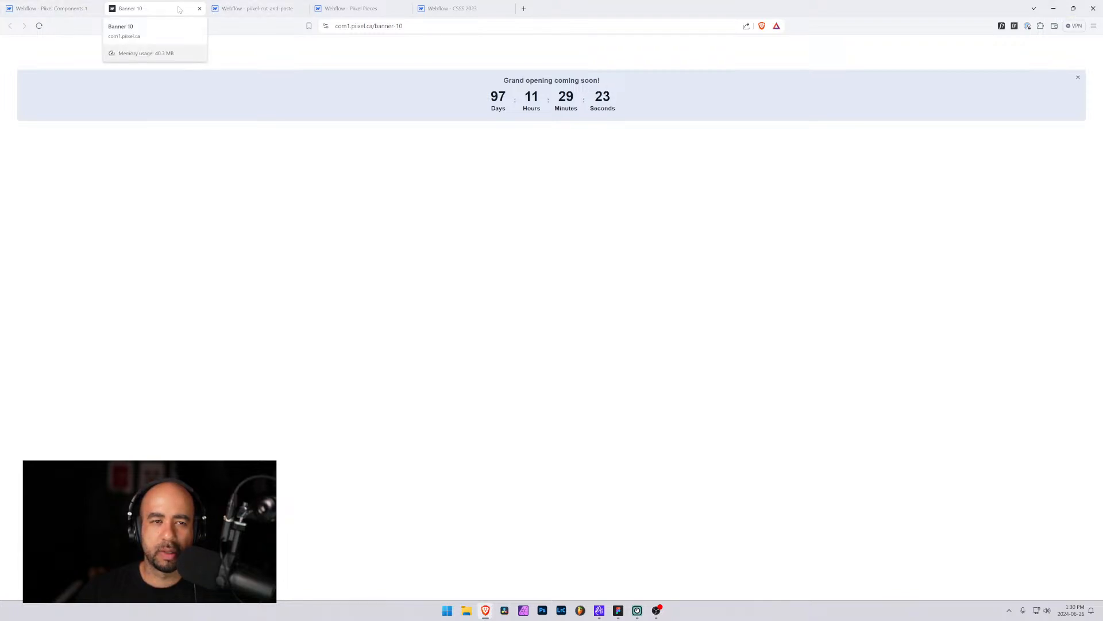
left_click(75, 9)
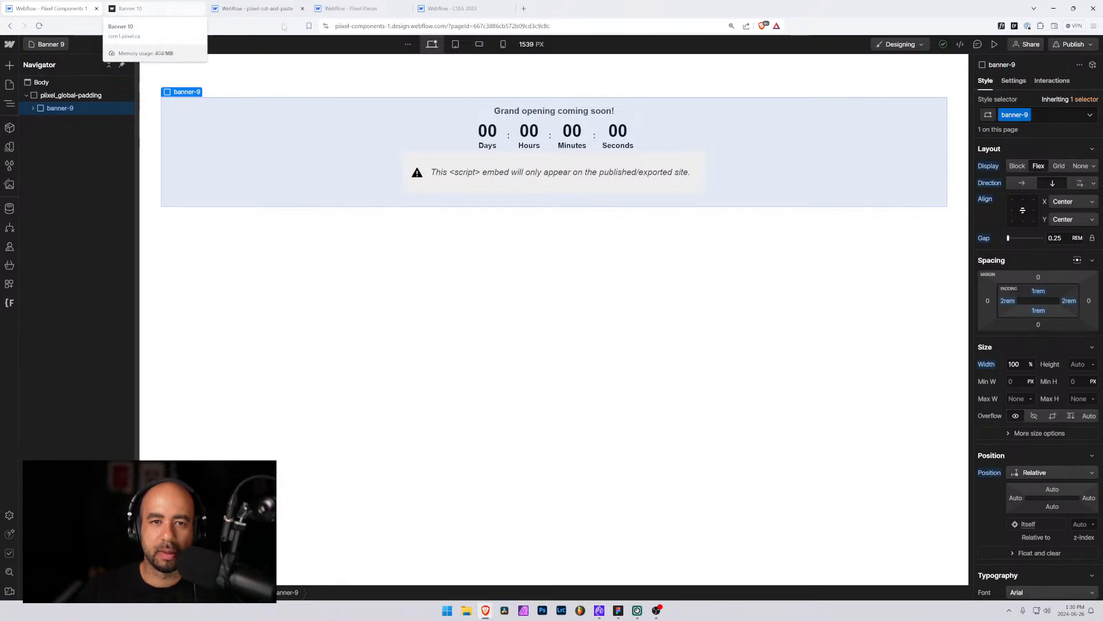
left_click(138, 9)
key("ctrl+plus")
key("ctrl+plus")
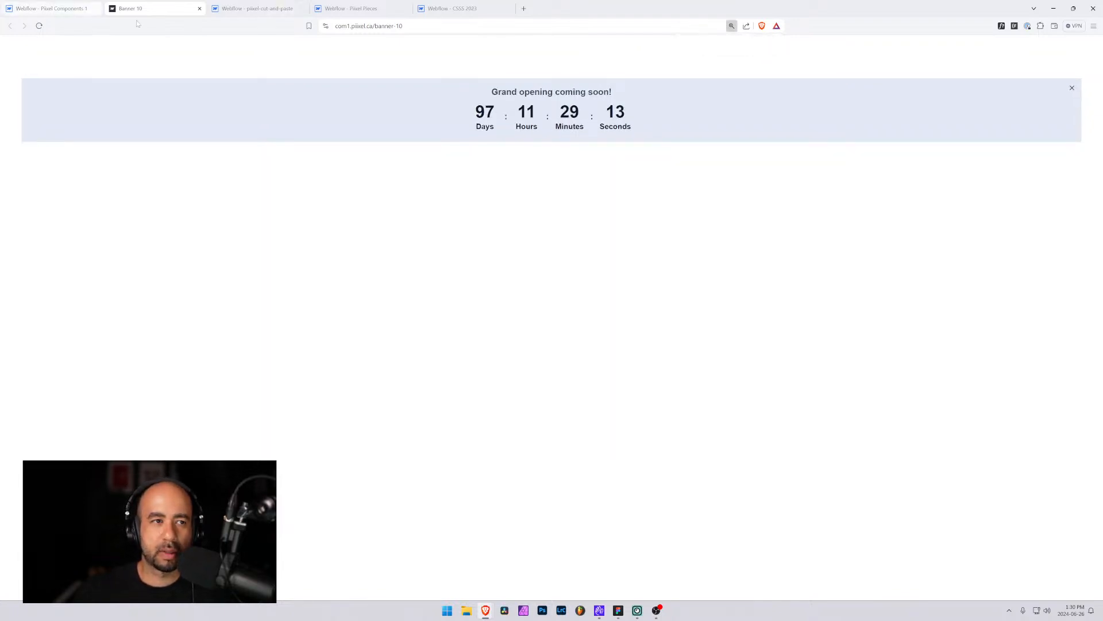
Detach the published page tab into its own narrow browser window with developer tools open
left_click_drag(174, 7, 196, 57)
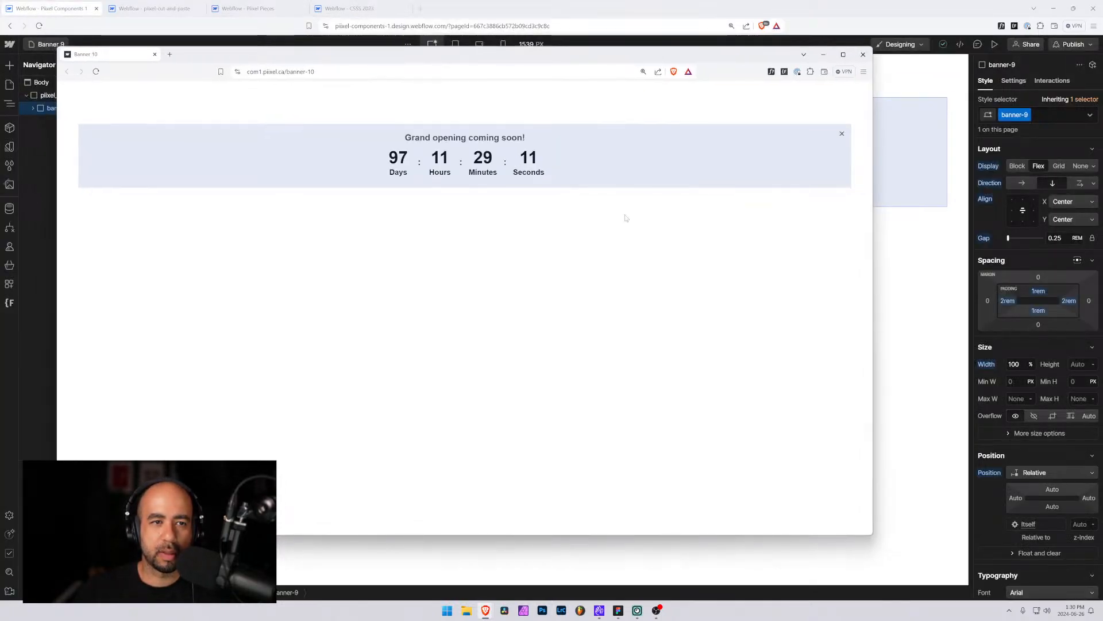
left_click_drag(874, 251, 516, 268)
key("F12")
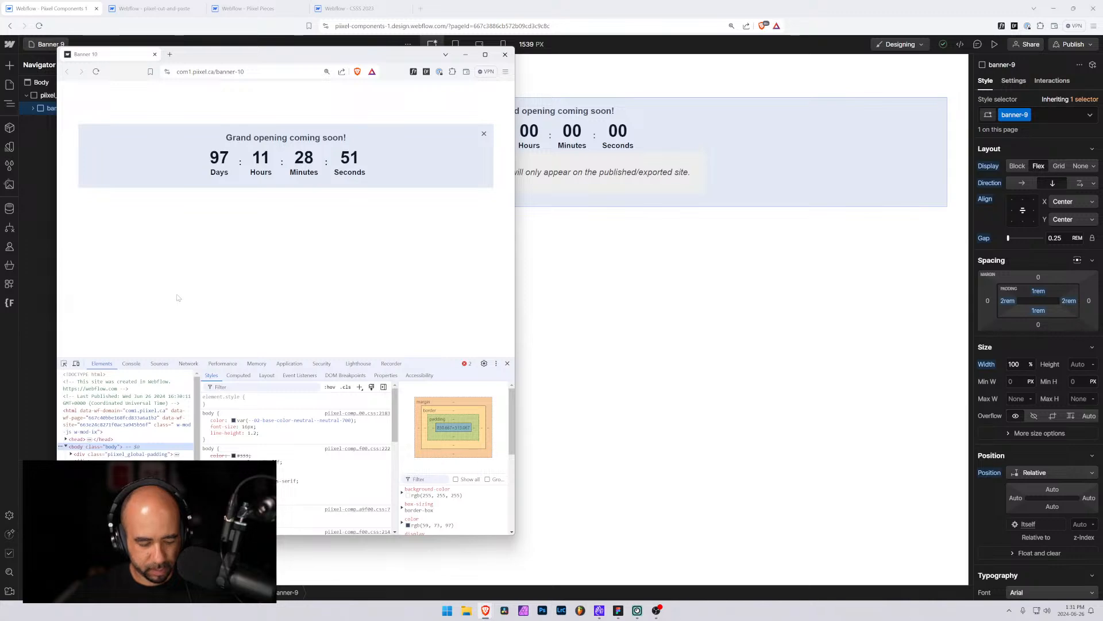
Capture a screenshot of the countdown banner area in the narrow window
key("super+shift+s")
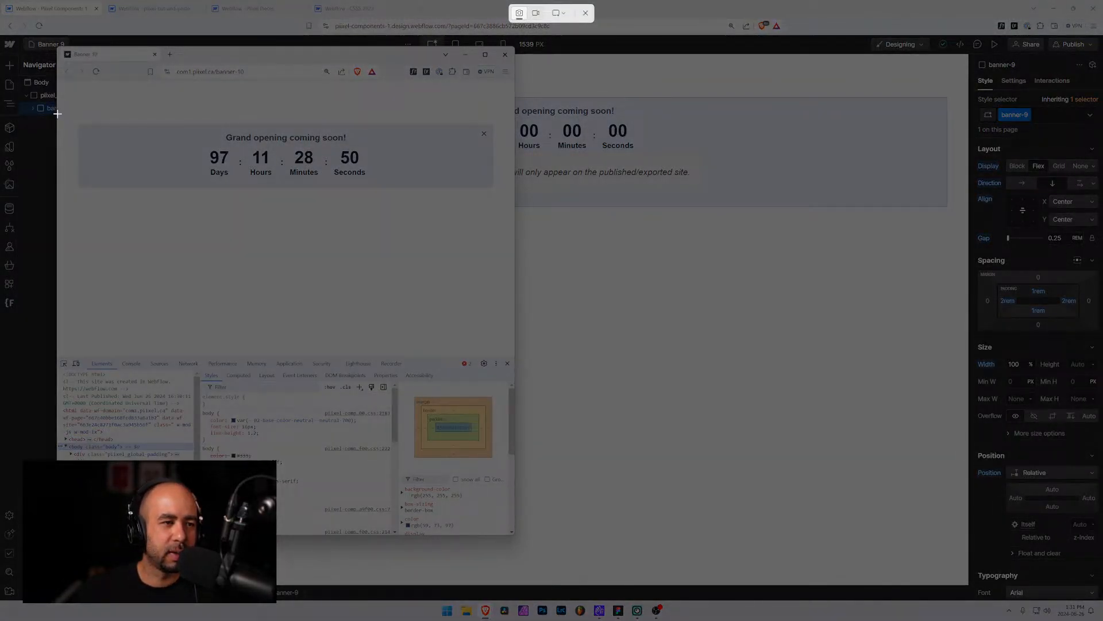
left_click_drag(56, 114, 514, 202)
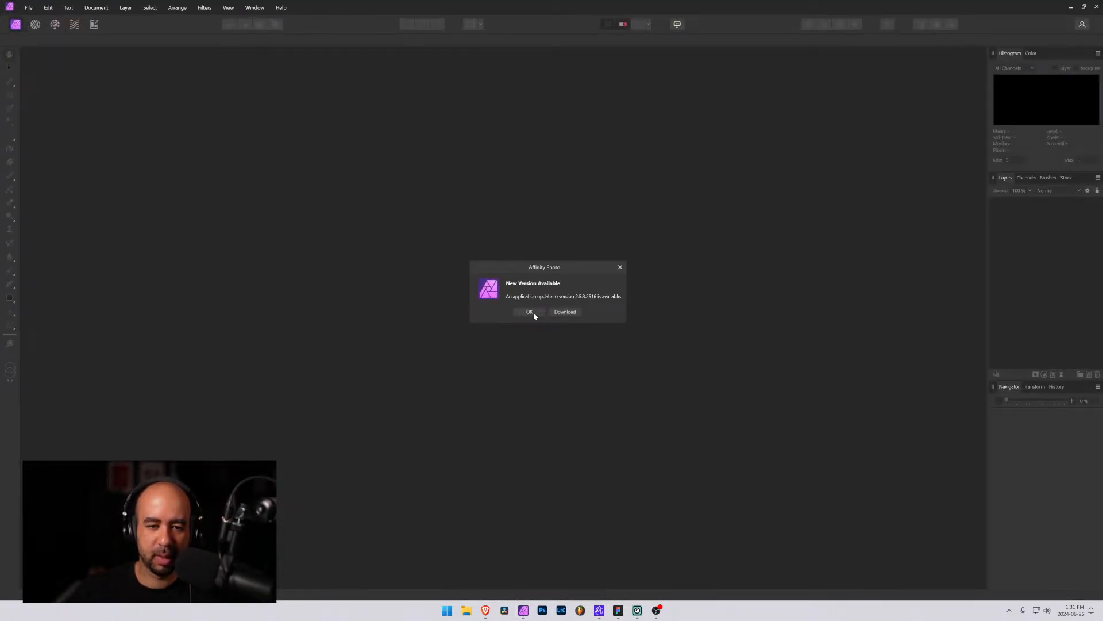
Switch to Affinity Photo, dismiss the startup dialogs, and open the recent file component-screenshots.afphoto
left_click(530, 312)
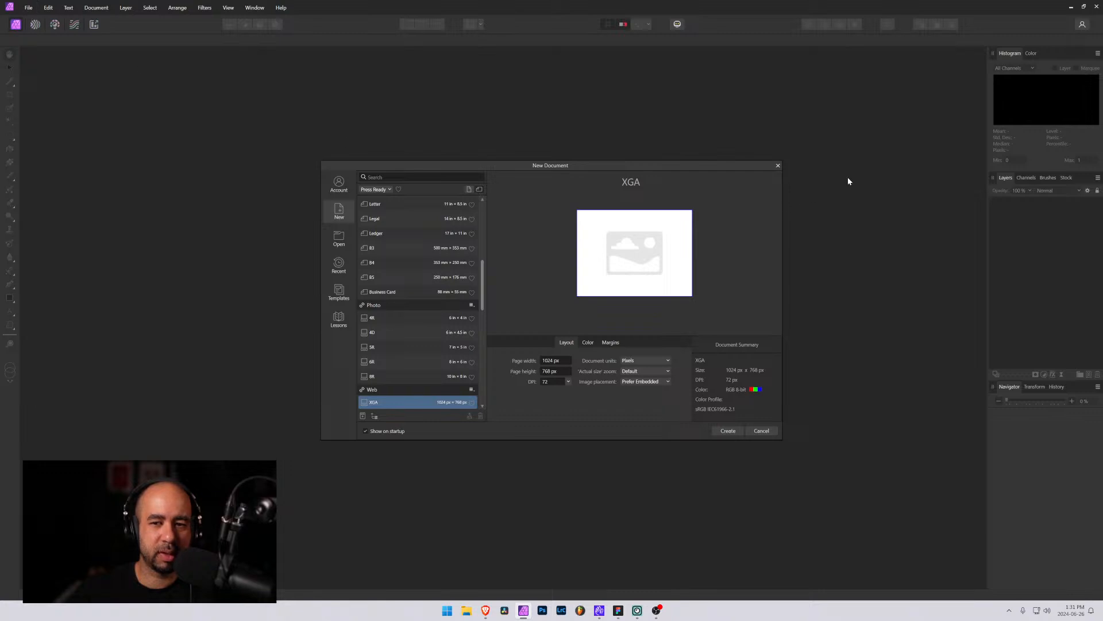
left_click(778, 165)
left_click(28, 7)
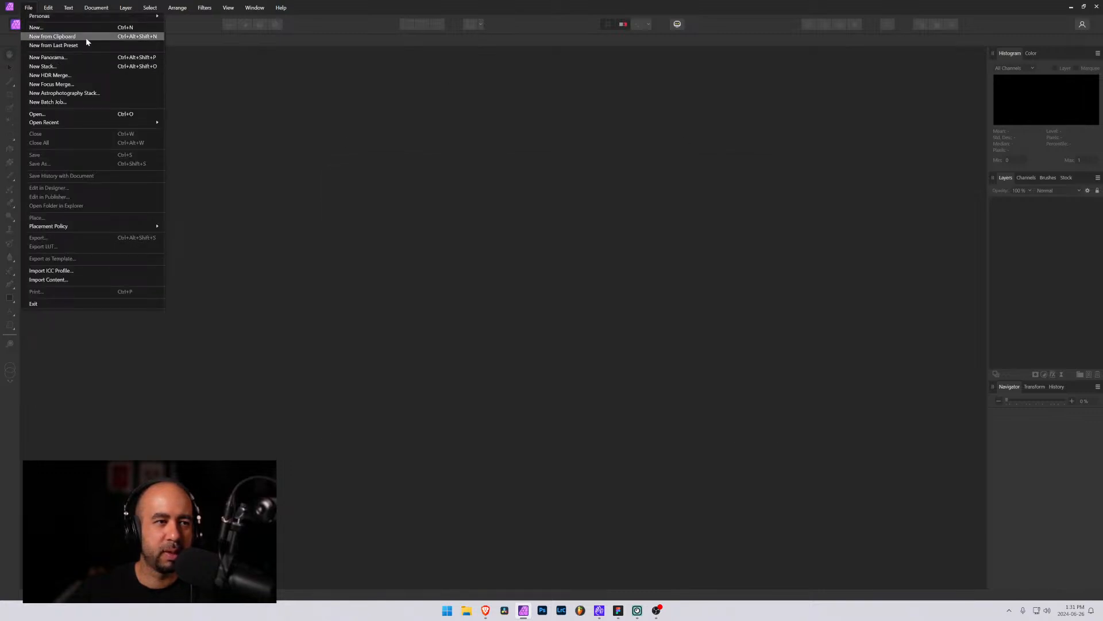
mouse_move(100, 127)
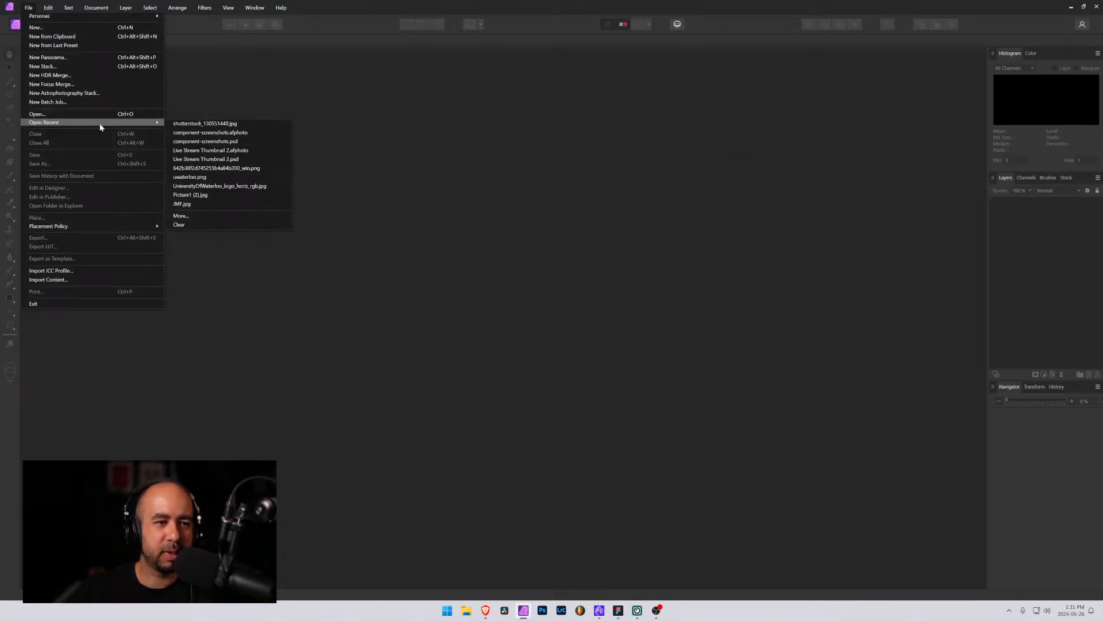
left_click(263, 132)
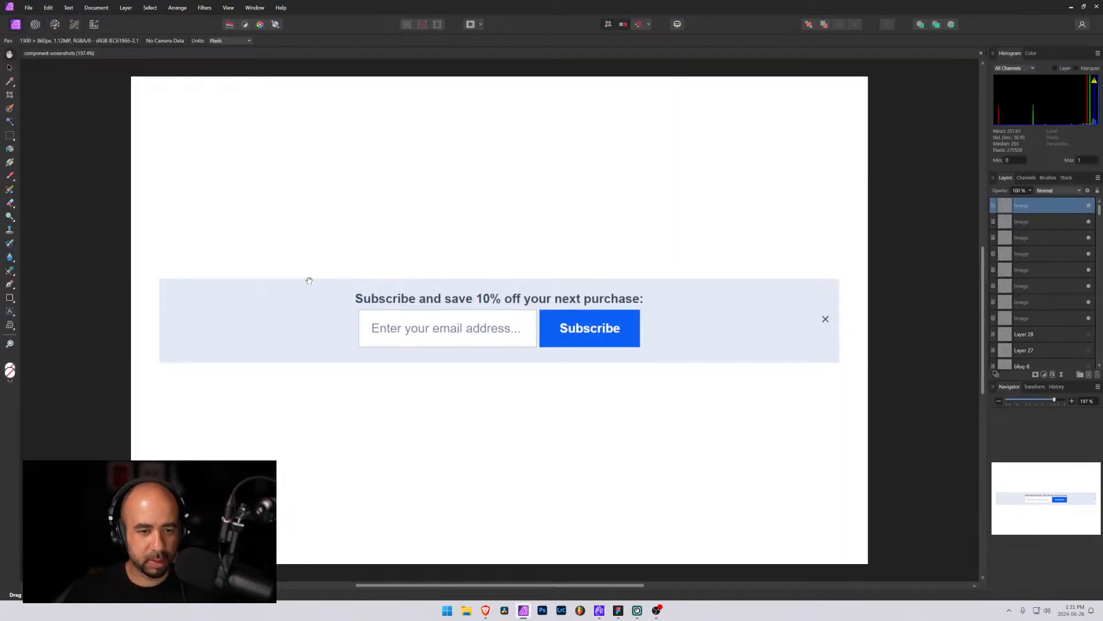
Paste the captured banner screenshot into the document
key("ctrl+v")
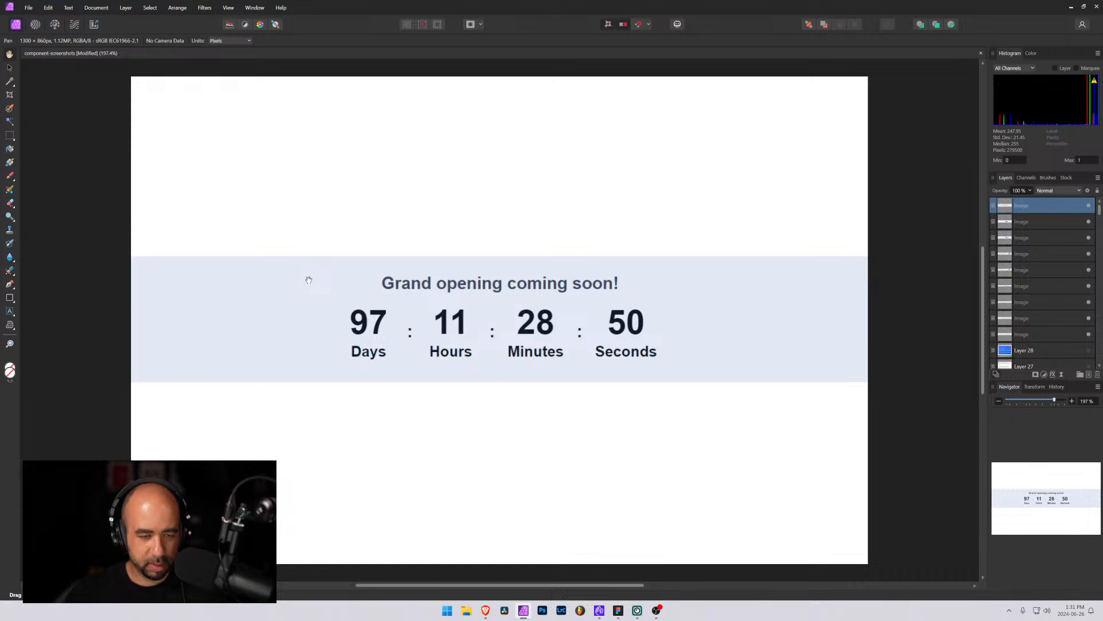
scroll(309, 280, "down", 1)
scroll(309, 280, "down", 3)
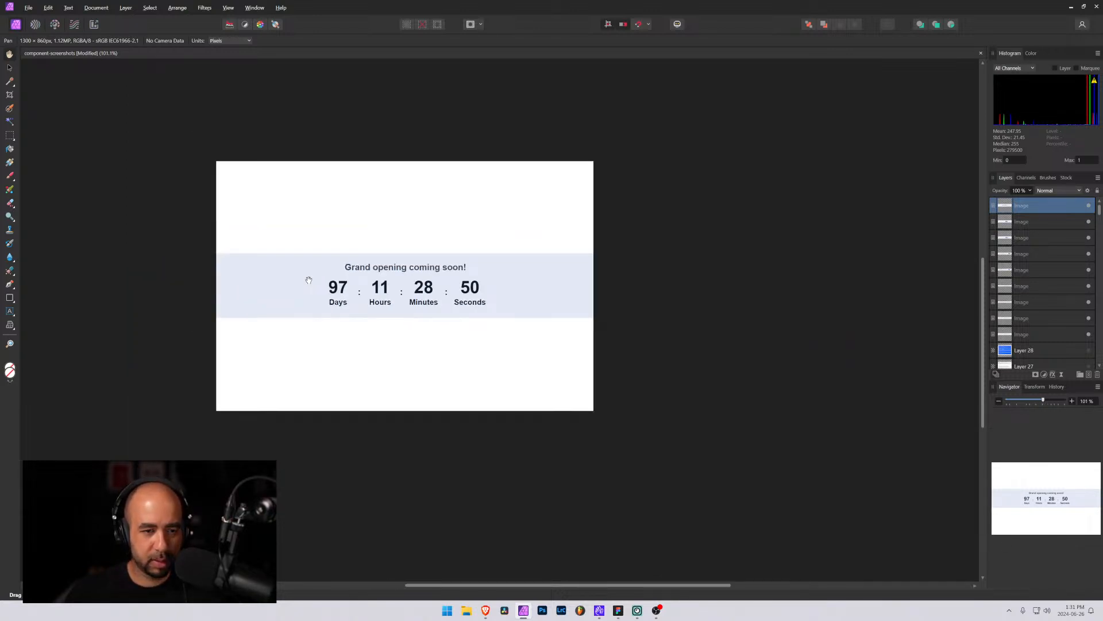
Scale the pasted screenshot down to fit the canvas width and centre it vertically
key("v")
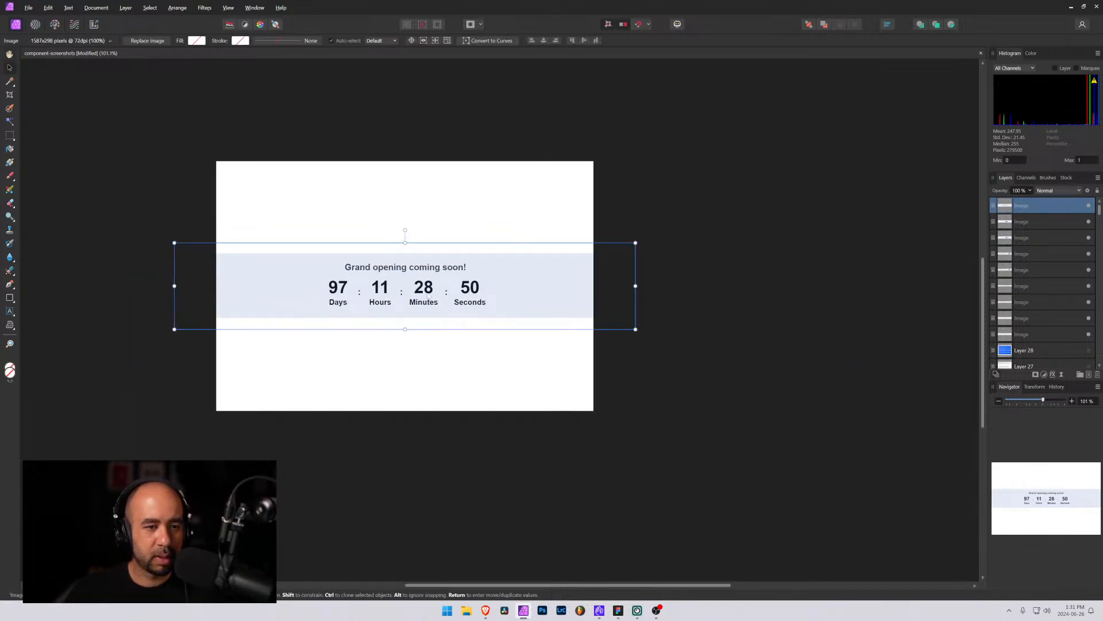
left_click_drag(636, 243, 593, 251)
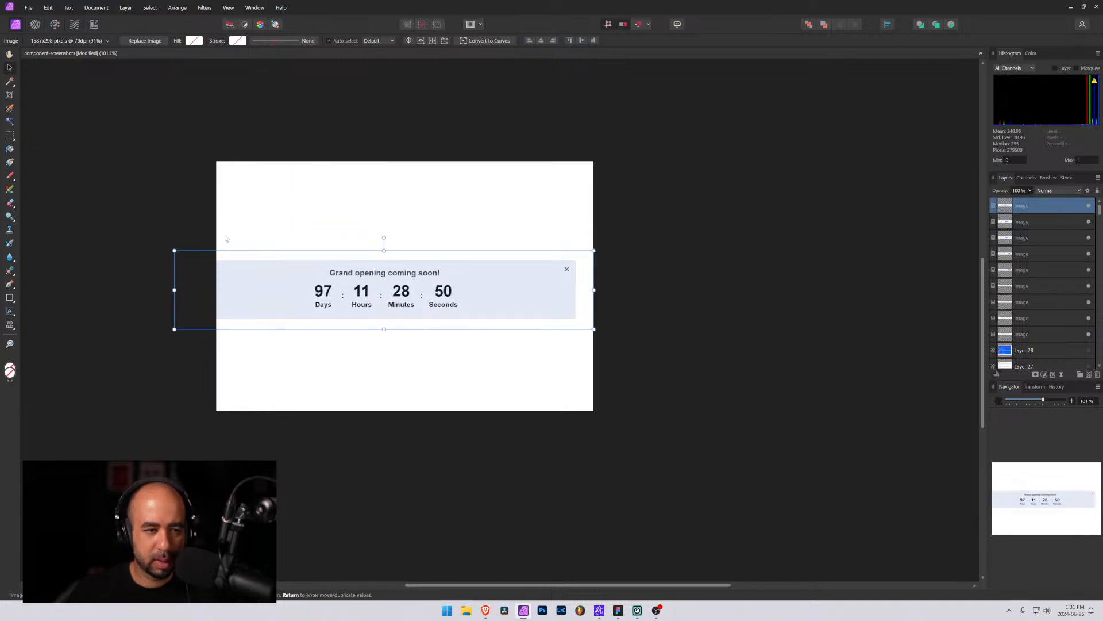
left_click_drag(172, 247, 214, 258)
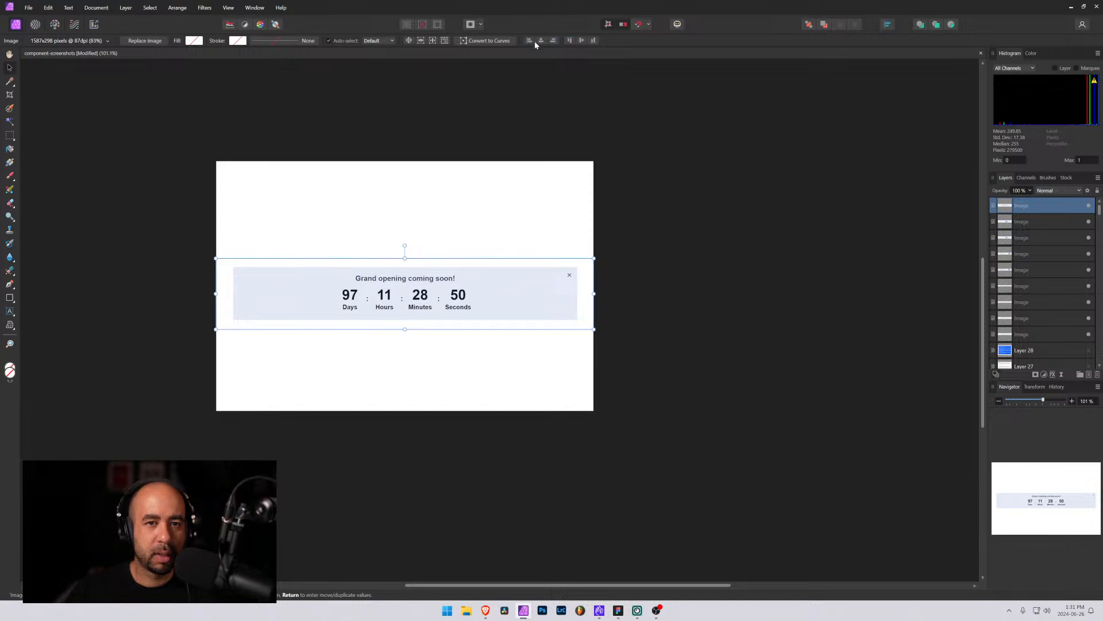
left_click(581, 40)
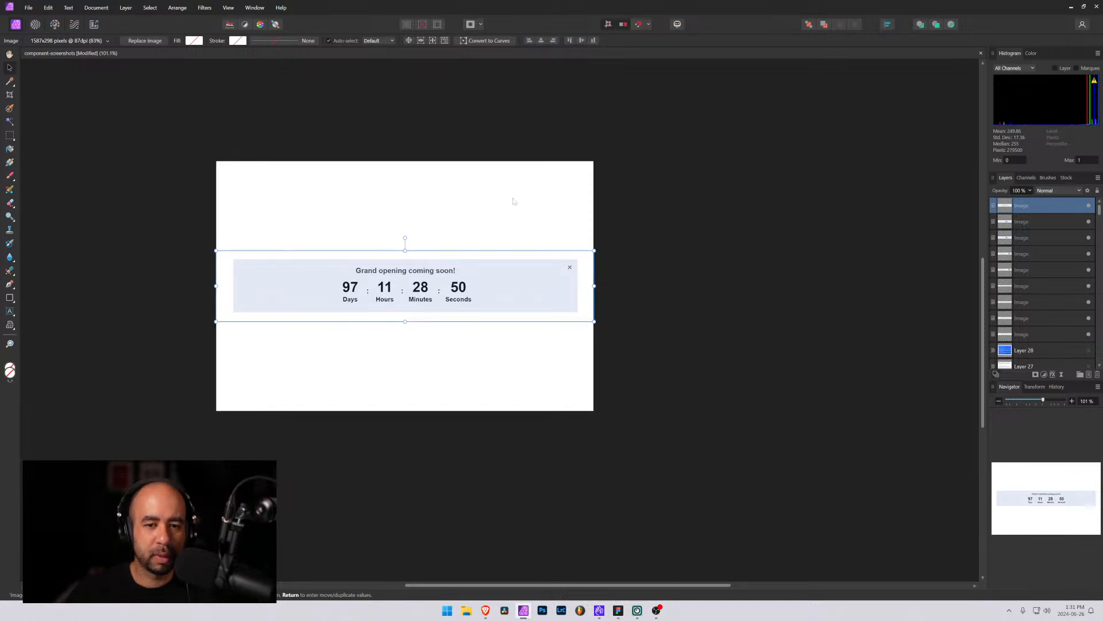
left_click(459, 235)
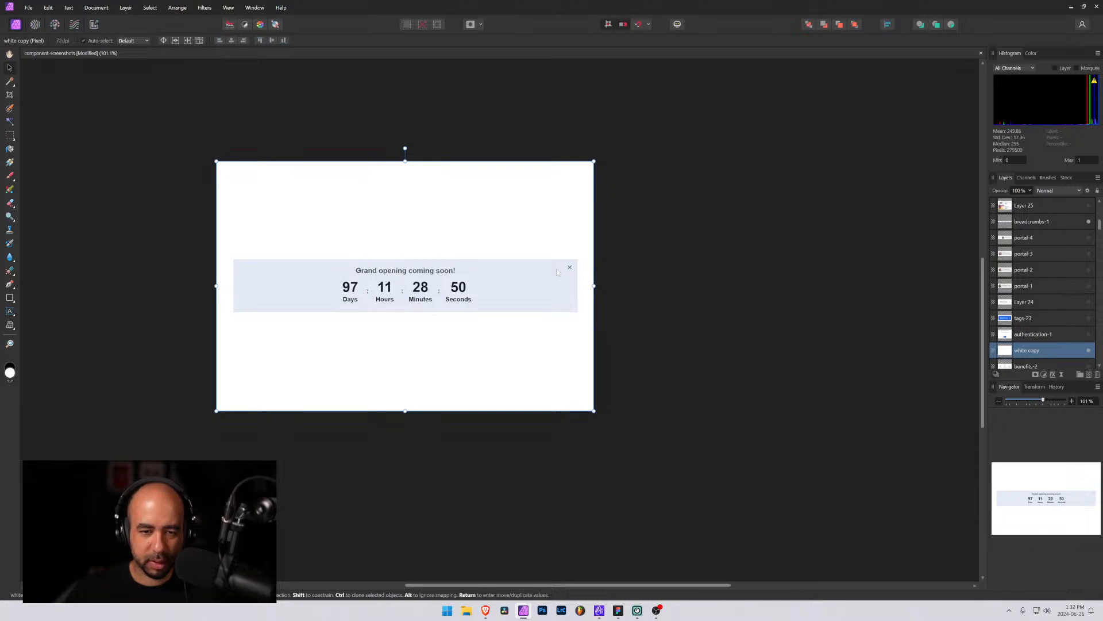
scroll(557, 272, "up", 1)
key("super")
left_click(852, 282)
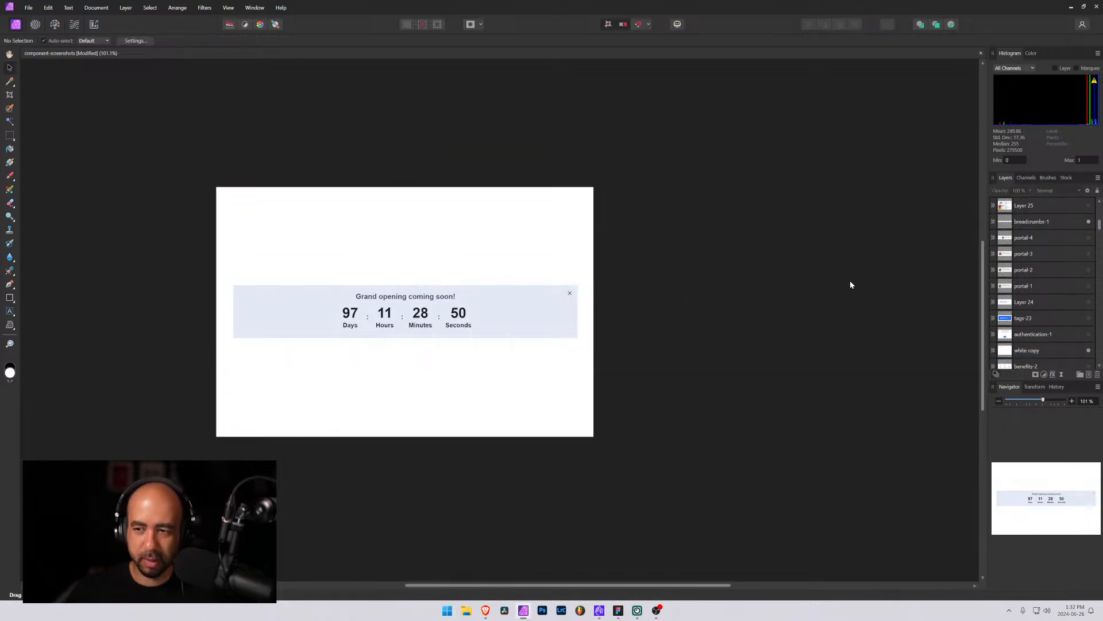
scroll(1080, 320, "up", 5)
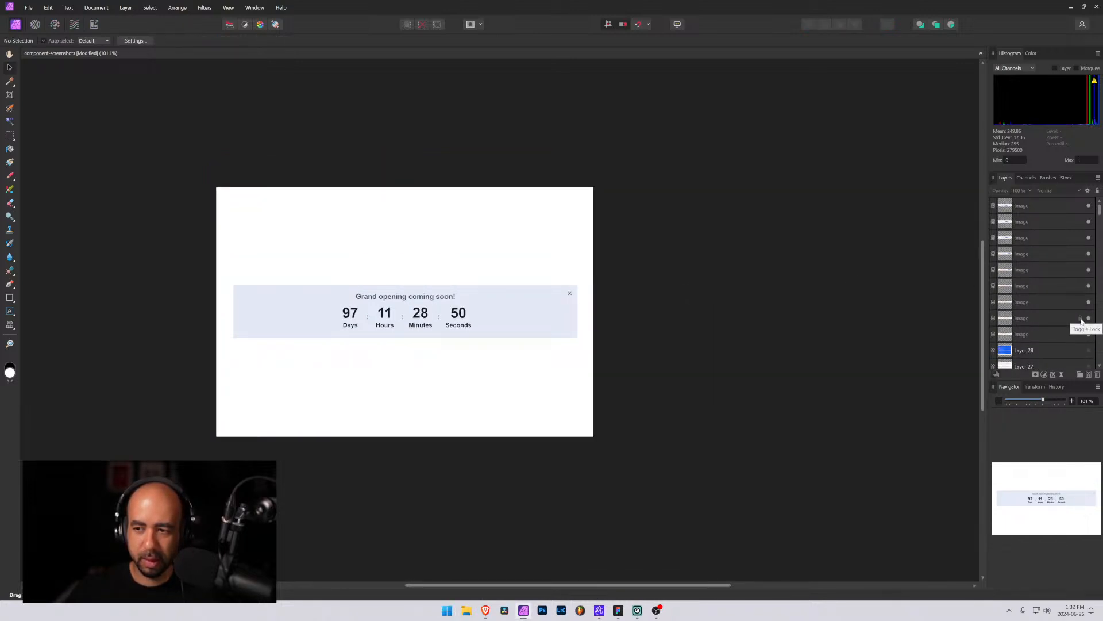
Export the document as a JPEG file named banner-10 on the Desktop
left_click(1090, 205)
left_click(1089, 206)
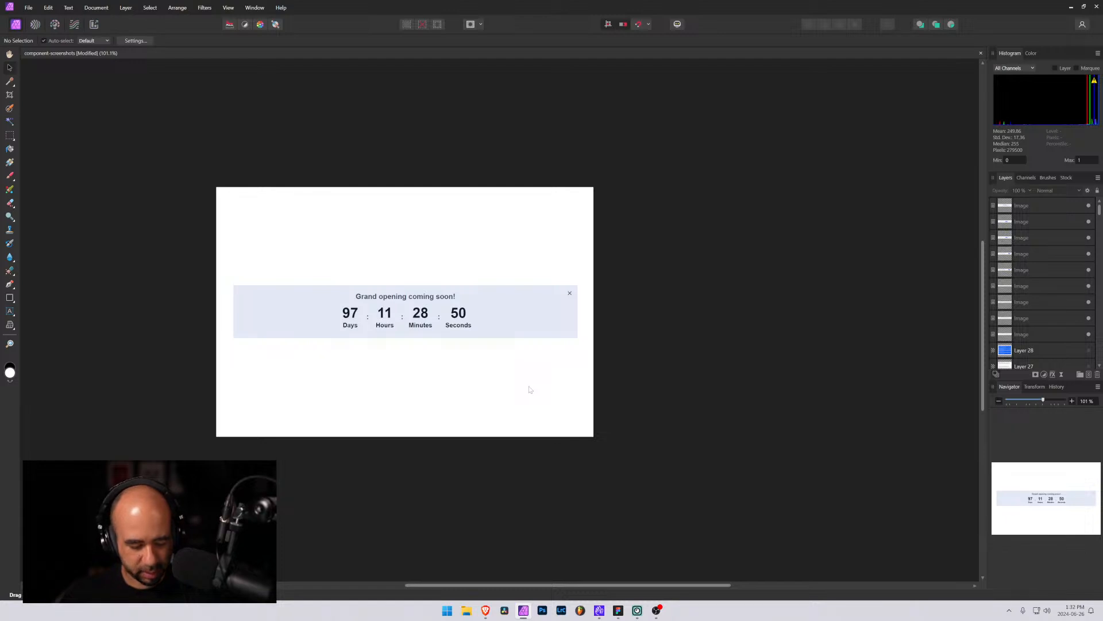
key("ctrl+alt+shift+s")
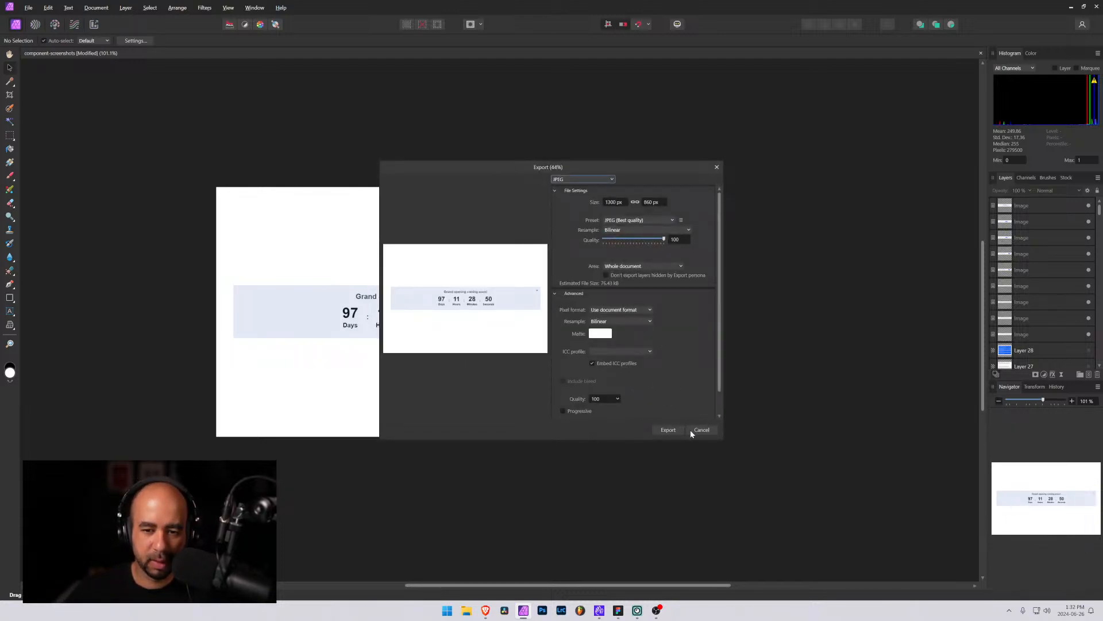
left_click(668, 433)
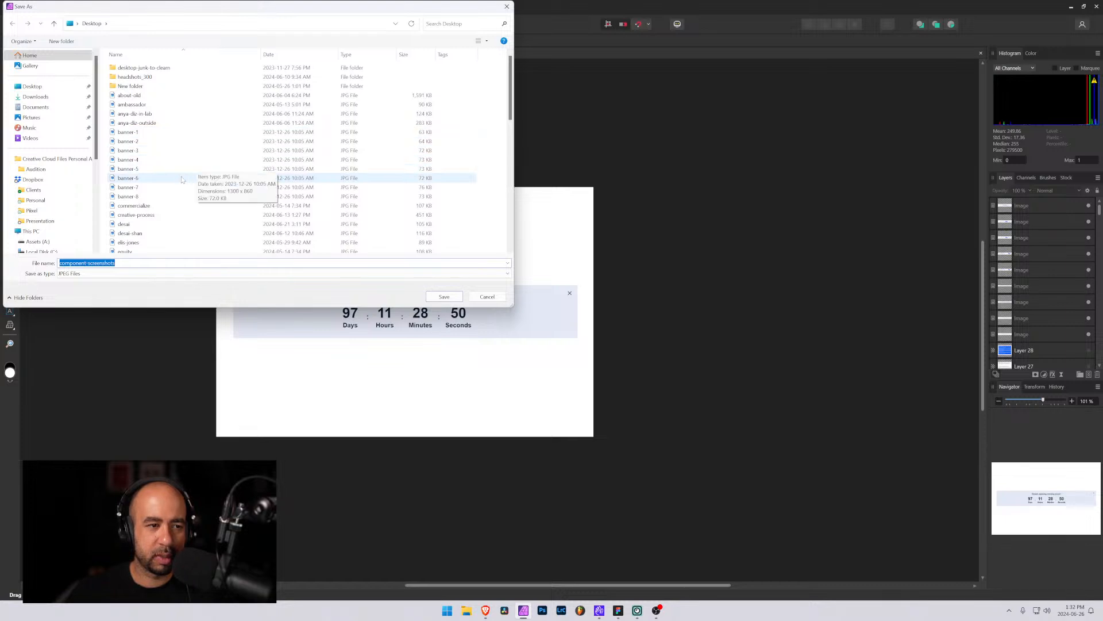
type("ba")
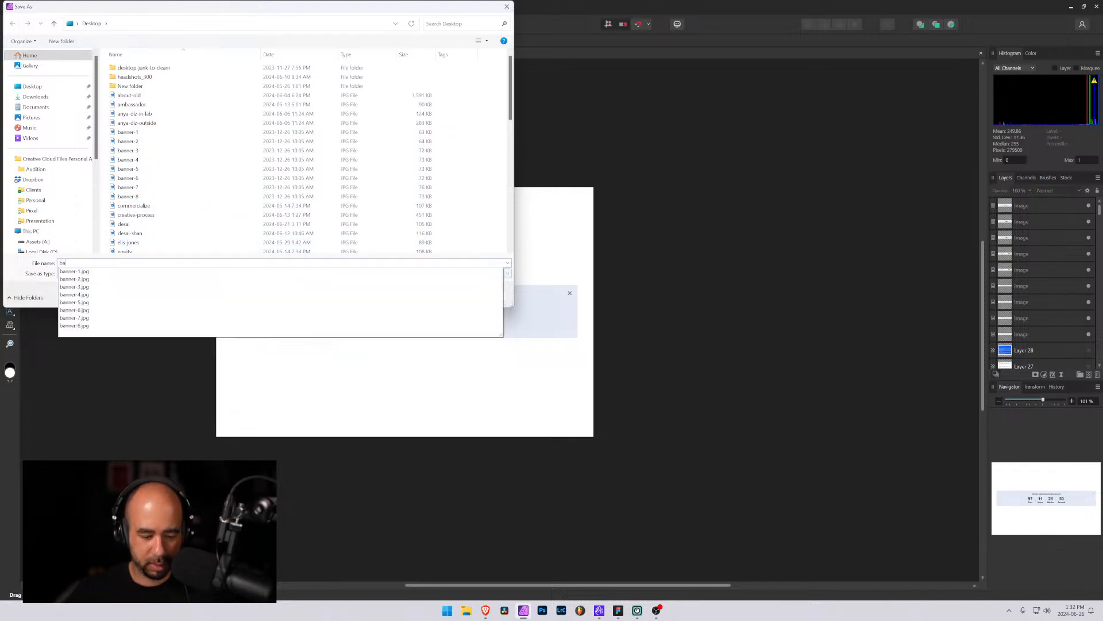
type("nner-10")
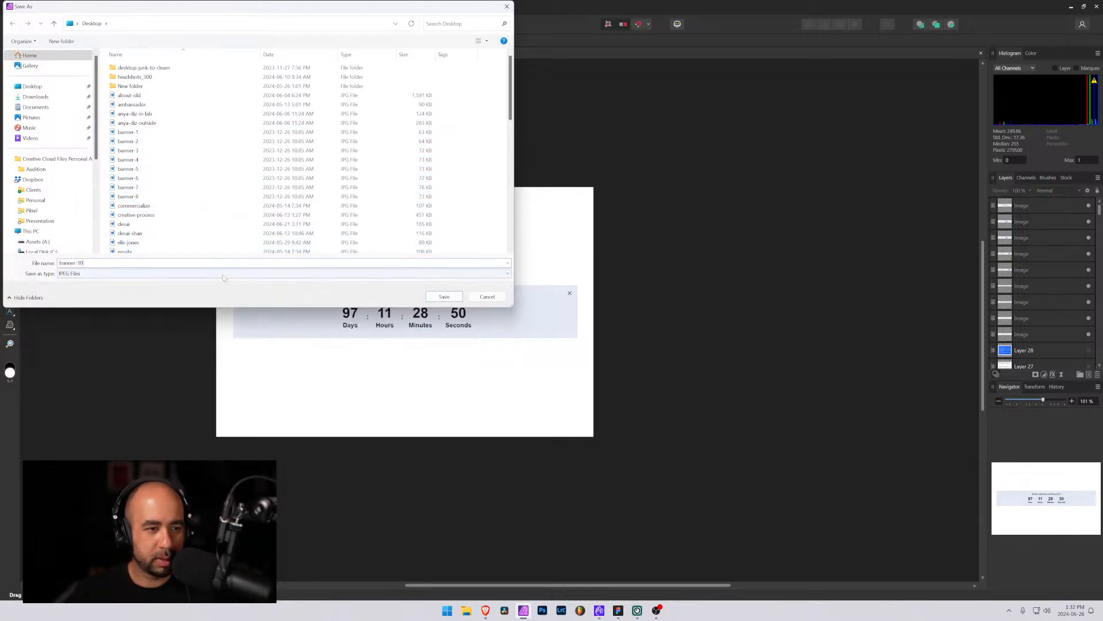
key("Return")
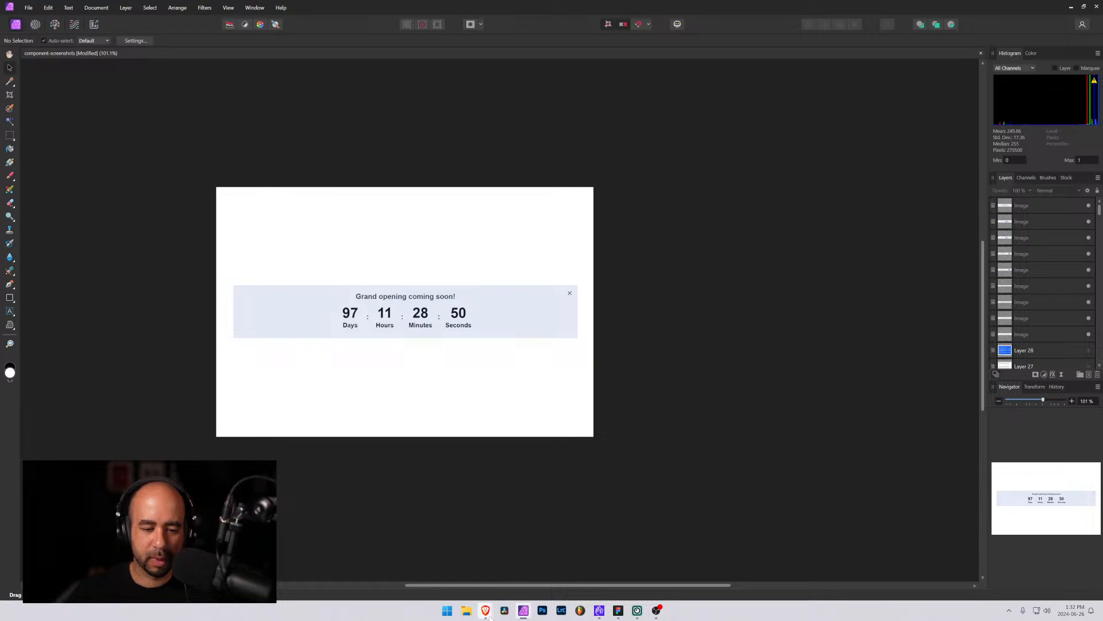
Open the banner-9 Countdown Timer code embed in Webflow and review its script
mouse_move(486, 609)
left_click(434, 568)
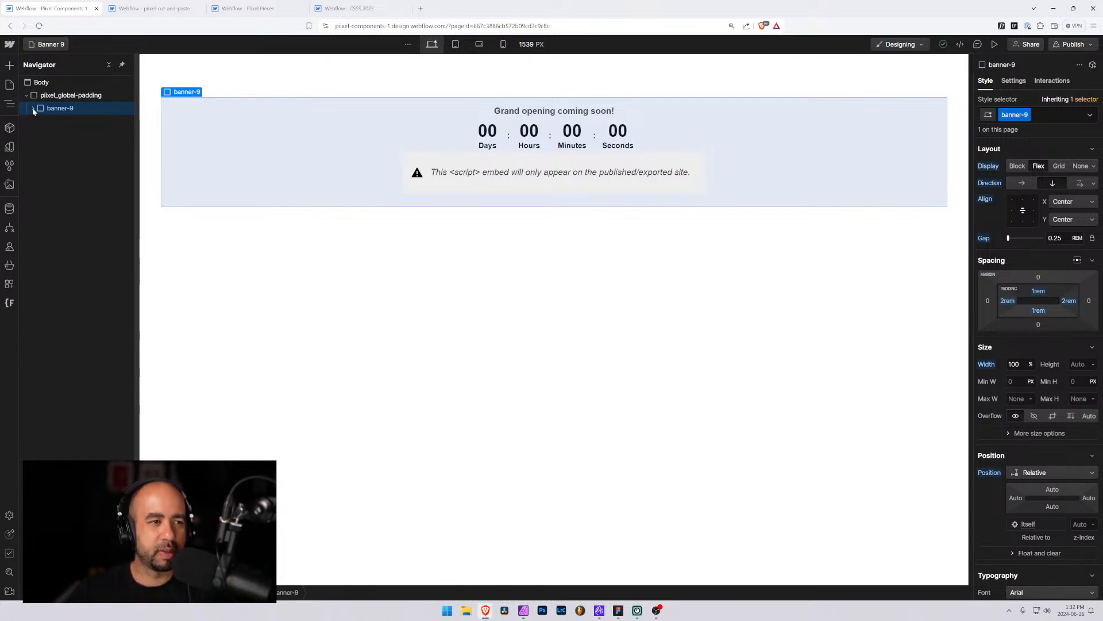
left_click(474, 160)
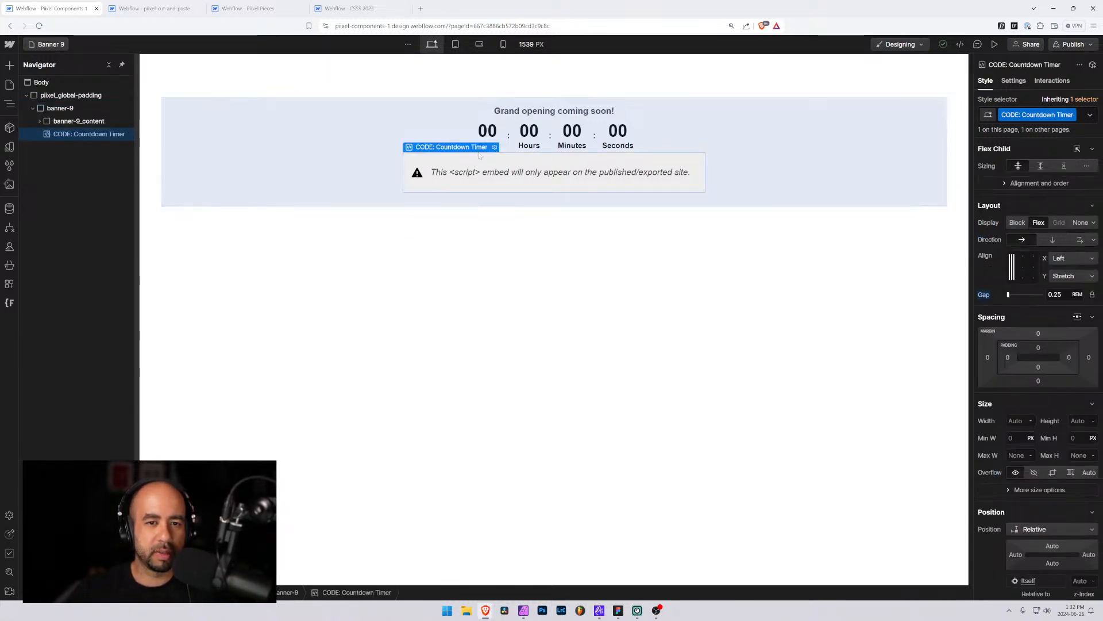
left_click(494, 147)
scroll(552, 316, "up", 5)
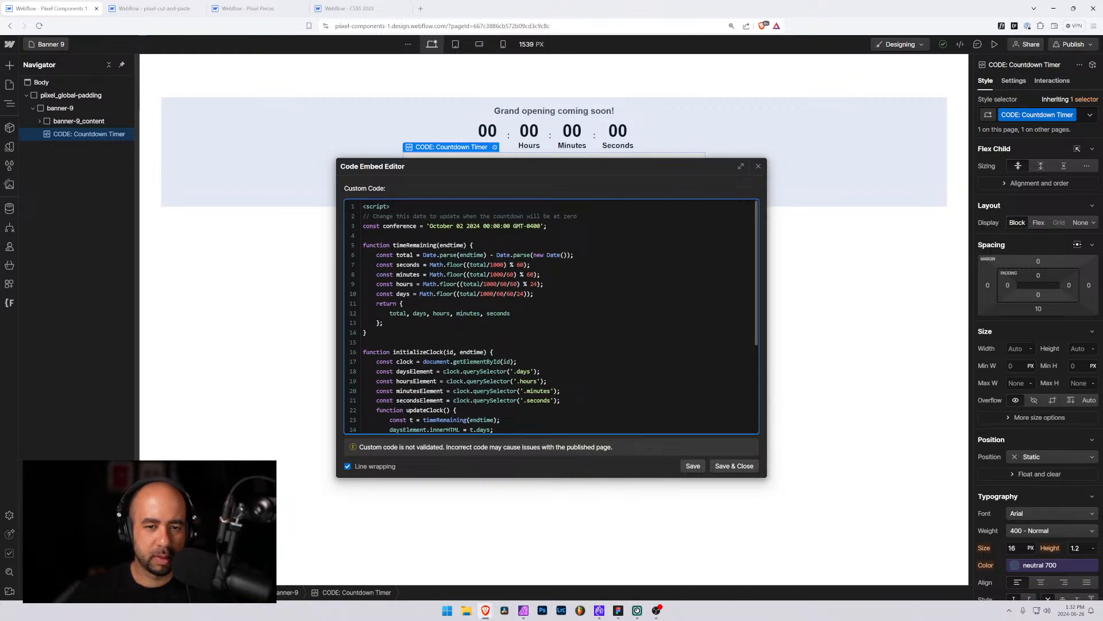
left_click(760, 168)
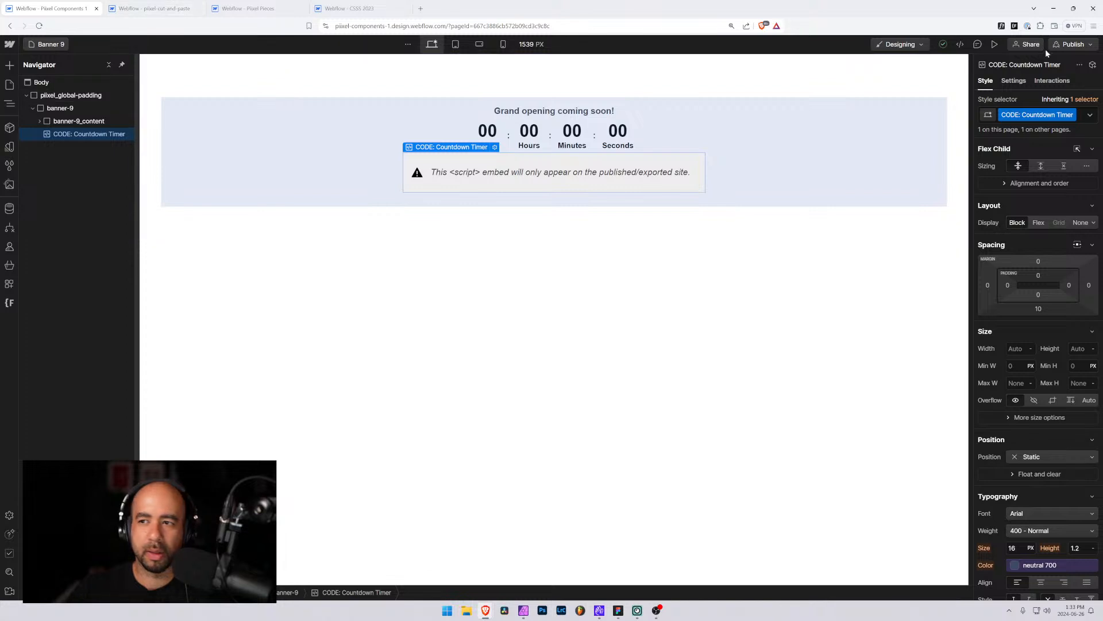
Open the publish options and load the published banner-9 page in the narrow browser window
left_click(1074, 45)
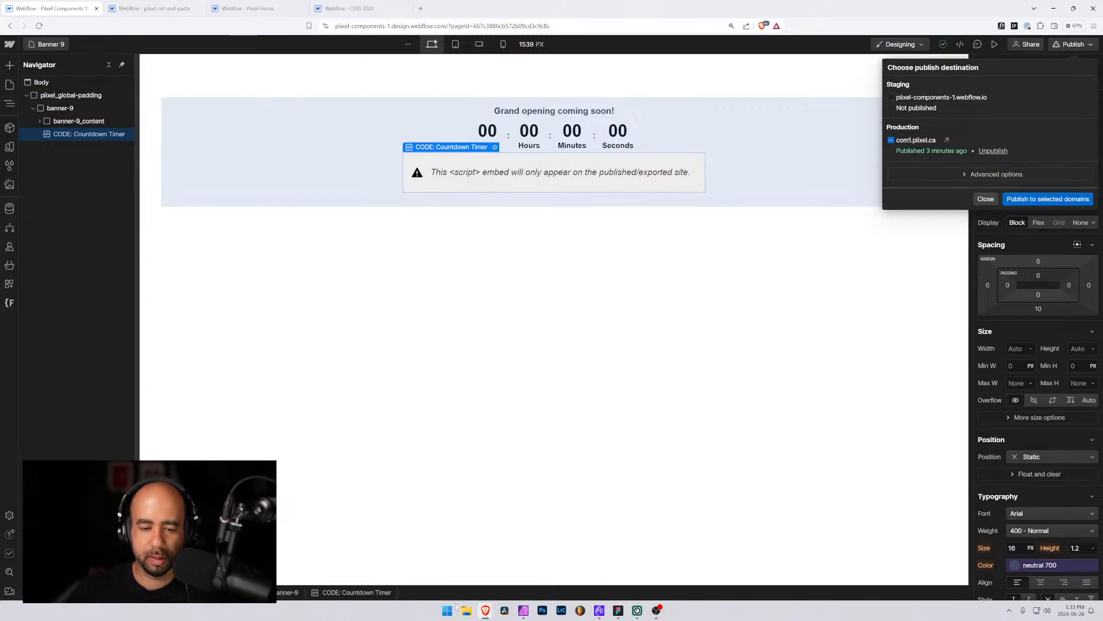
mouse_move(486, 610)
left_click(549, 573)
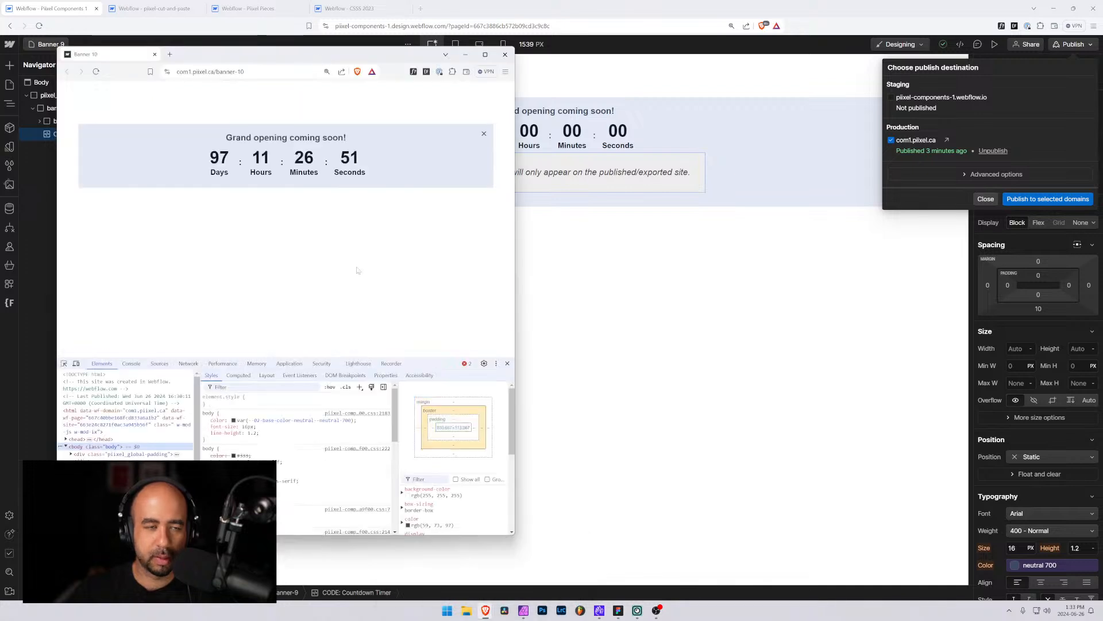
left_click(217, 72)
left_click(247, 72)
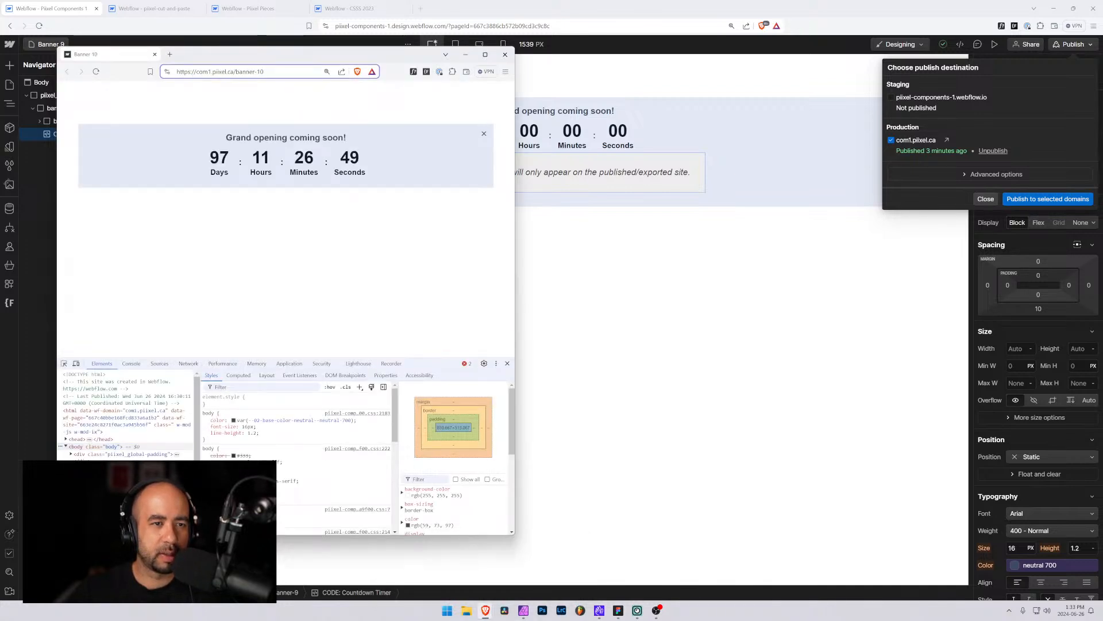
type("9")
key("Return")
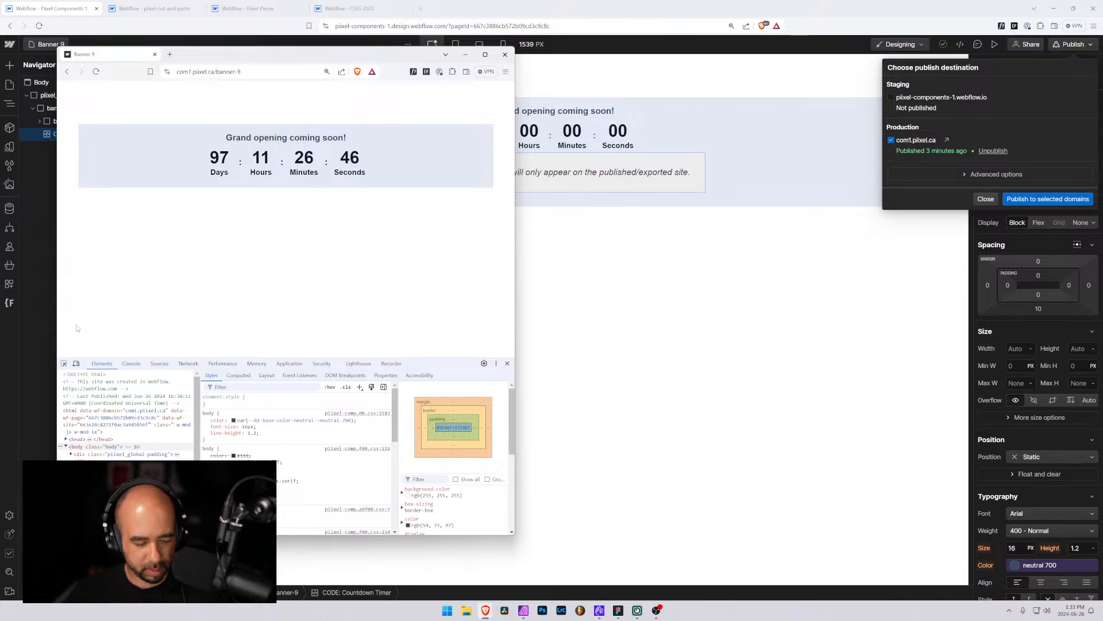
Capture the banner-9 countdown area and paste it into the component screenshots document
key("super+shift+s")
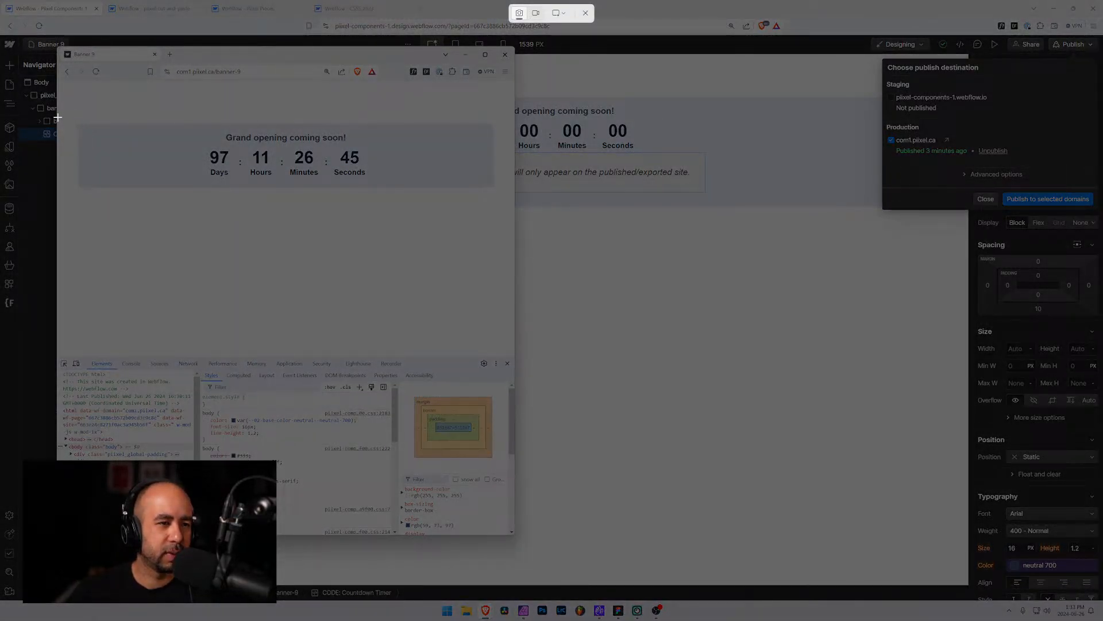
left_click_drag(57, 116, 514, 199)
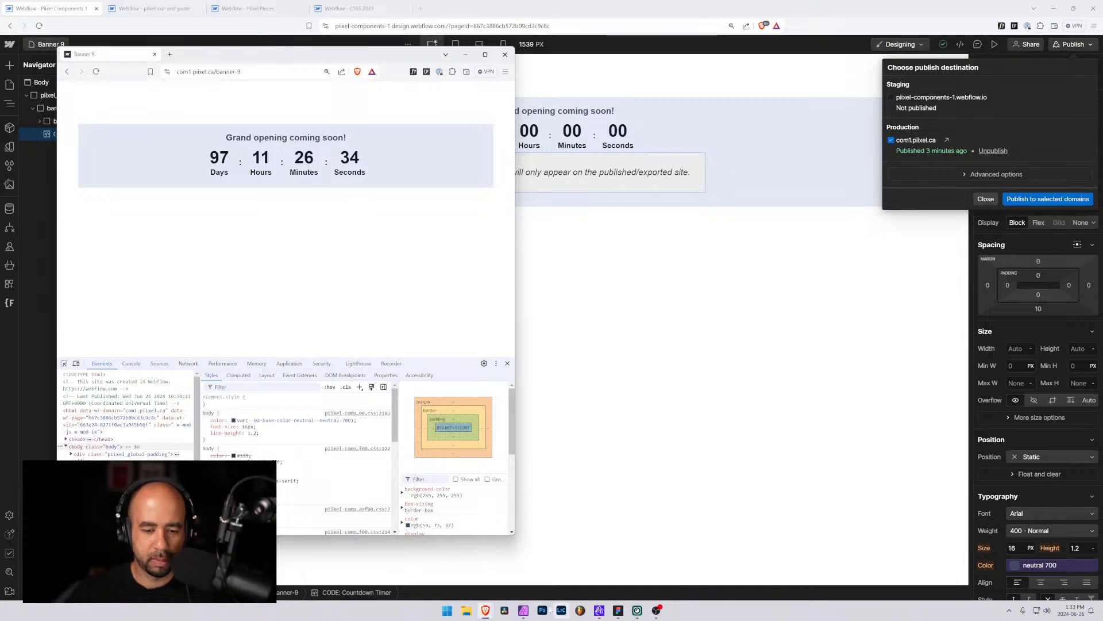
left_click(523, 611)
key("ctrl+v")
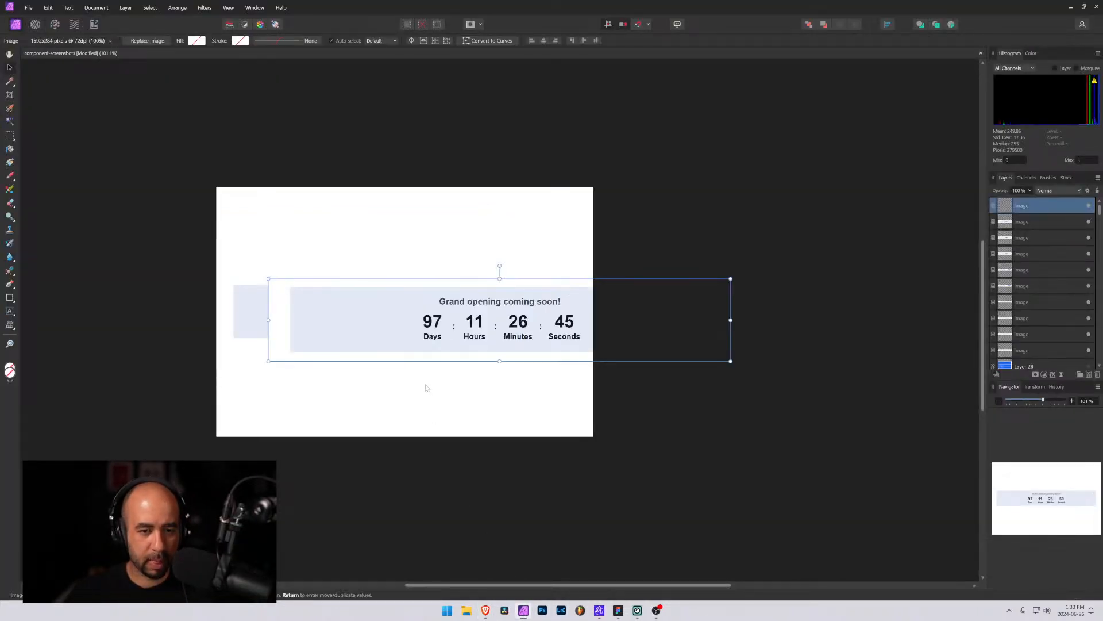
Scale the pasted screenshot to the canvas width and centre it vertically
left_click_drag(373, 314, 320, 305)
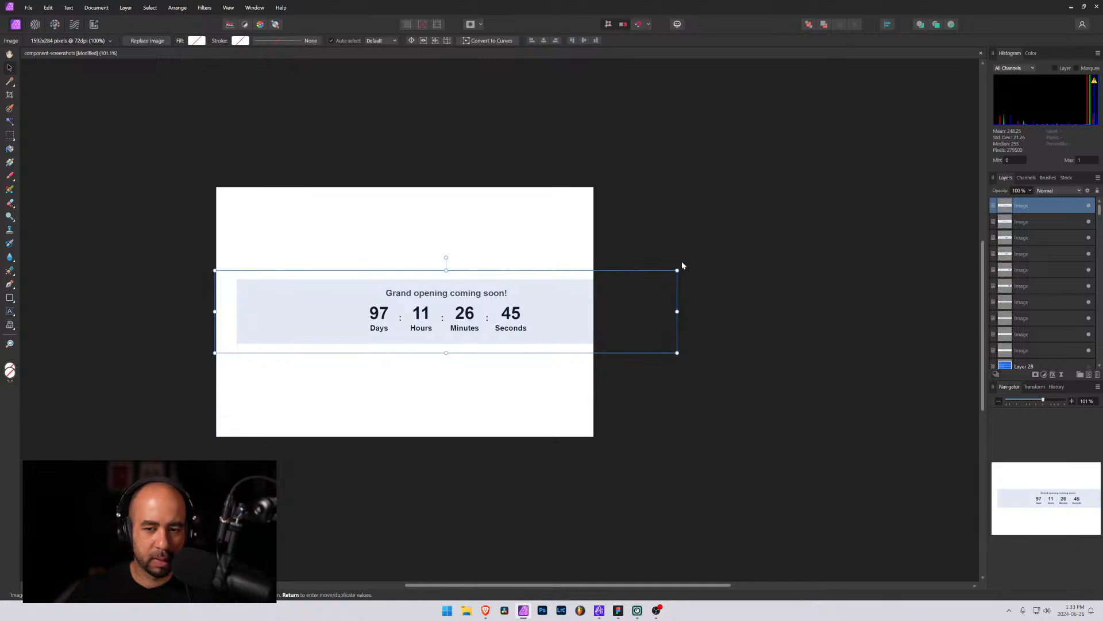
left_click_drag(677, 270, 592, 279)
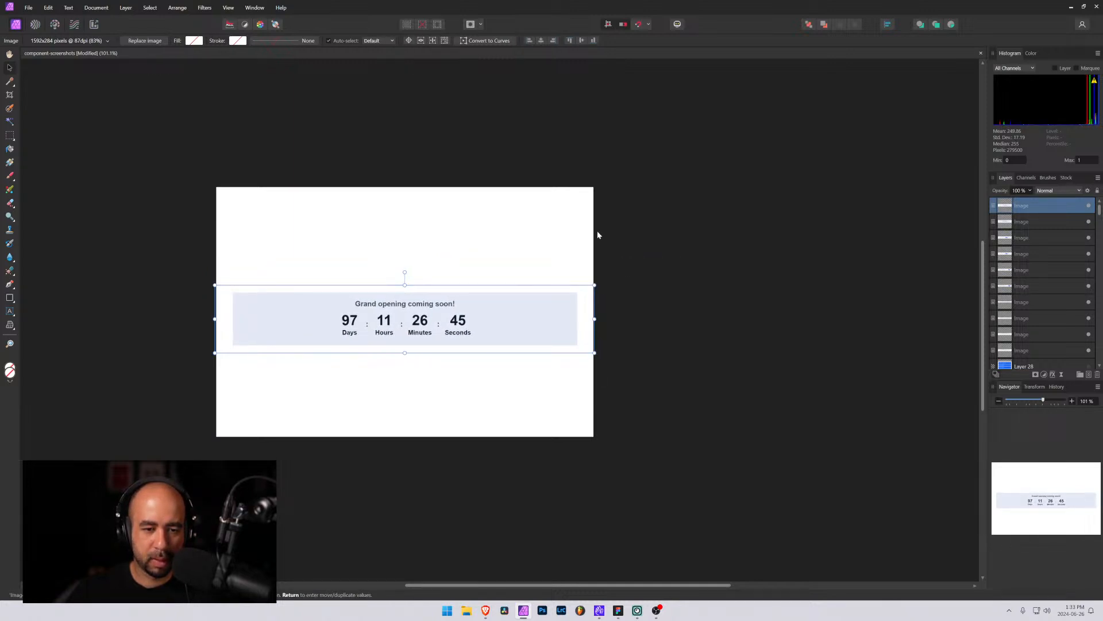
left_click(581, 40)
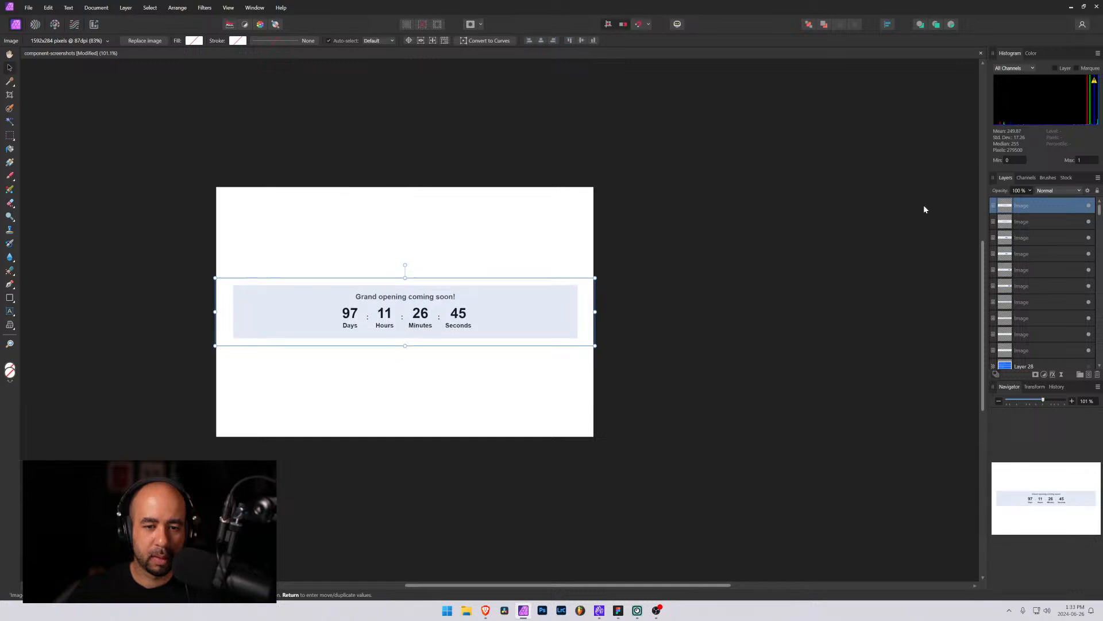
Toggle the new layer's visibility repeatedly to compare it with the previous banner screenshot
left_click(1088, 207)
left_click(1088, 207)
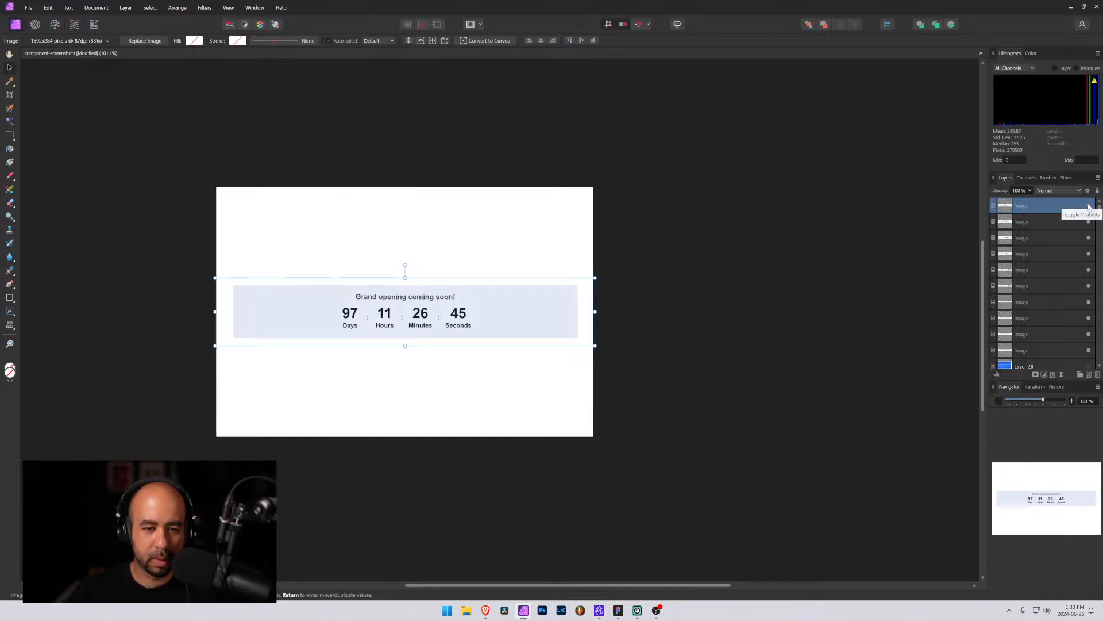
left_click(1088, 207)
left_click(1088, 206)
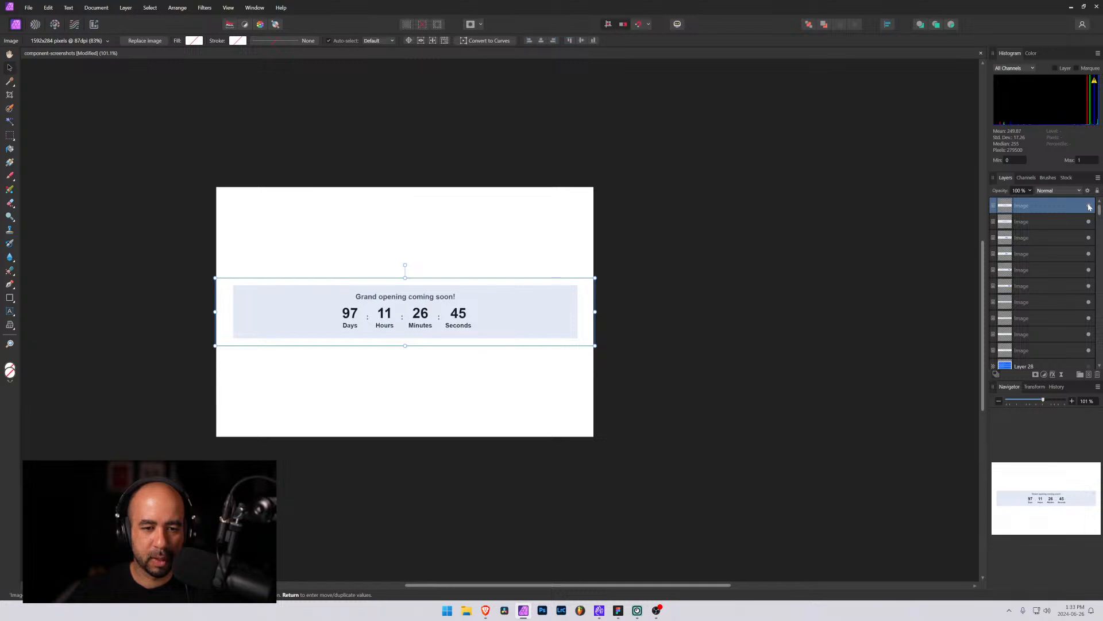
left_click(1089, 207)
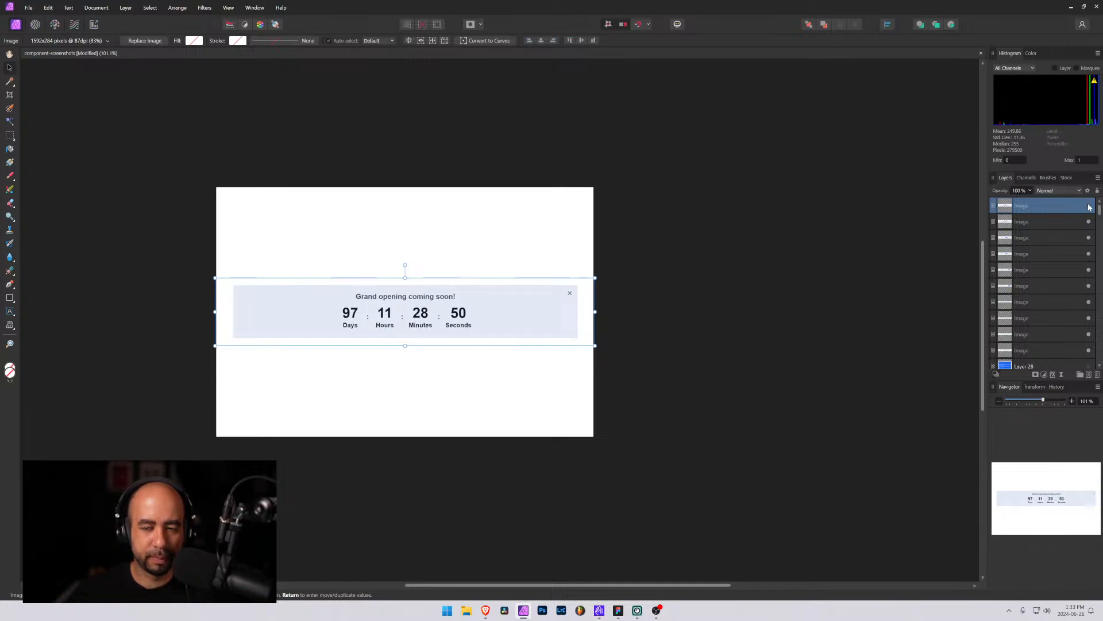
left_click(1090, 208)
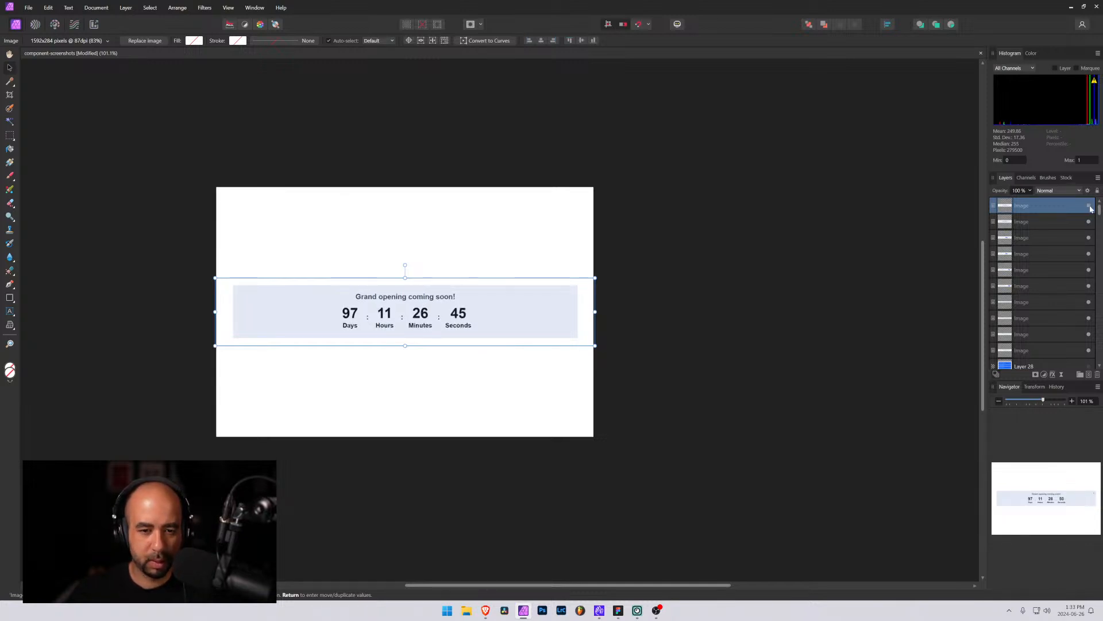
left_click(1090, 208)
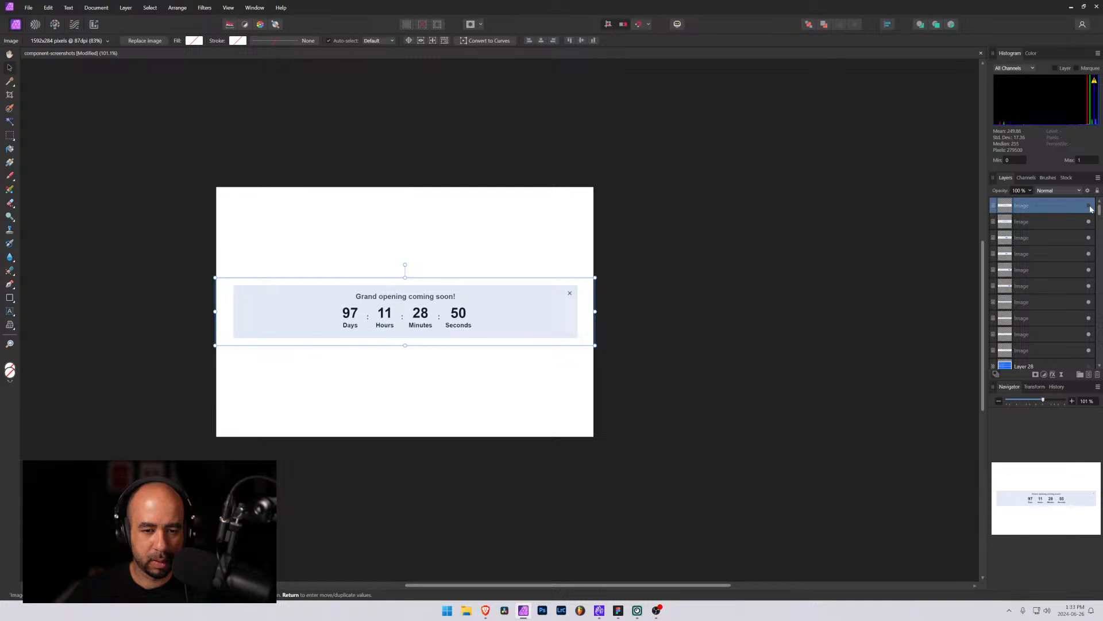
left_click(1090, 208)
left_click(1090, 208)
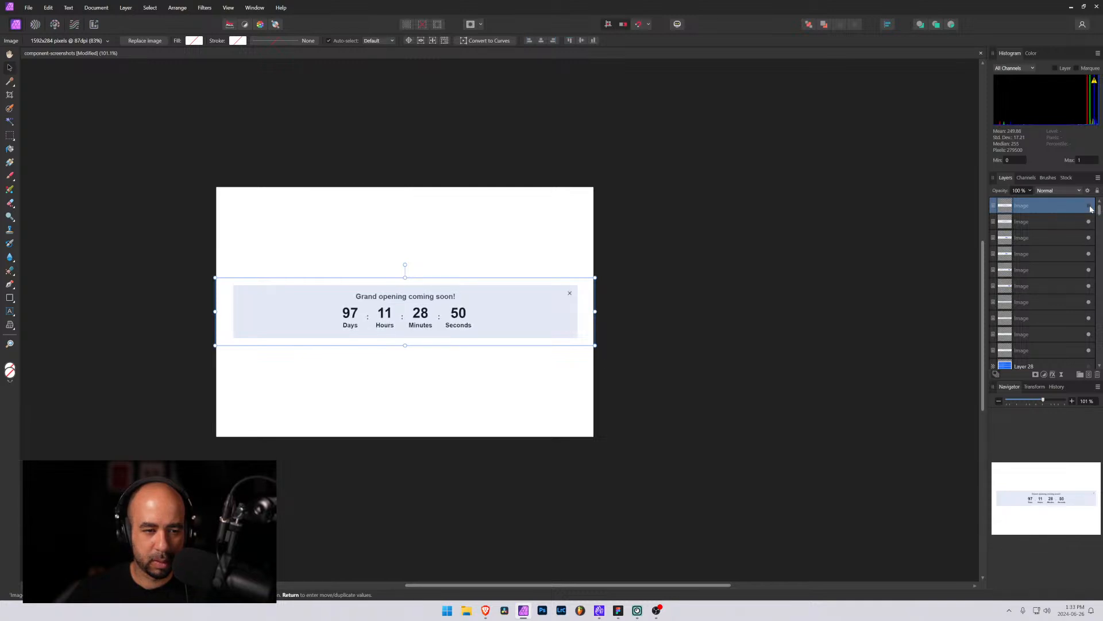
left_click(1090, 208)
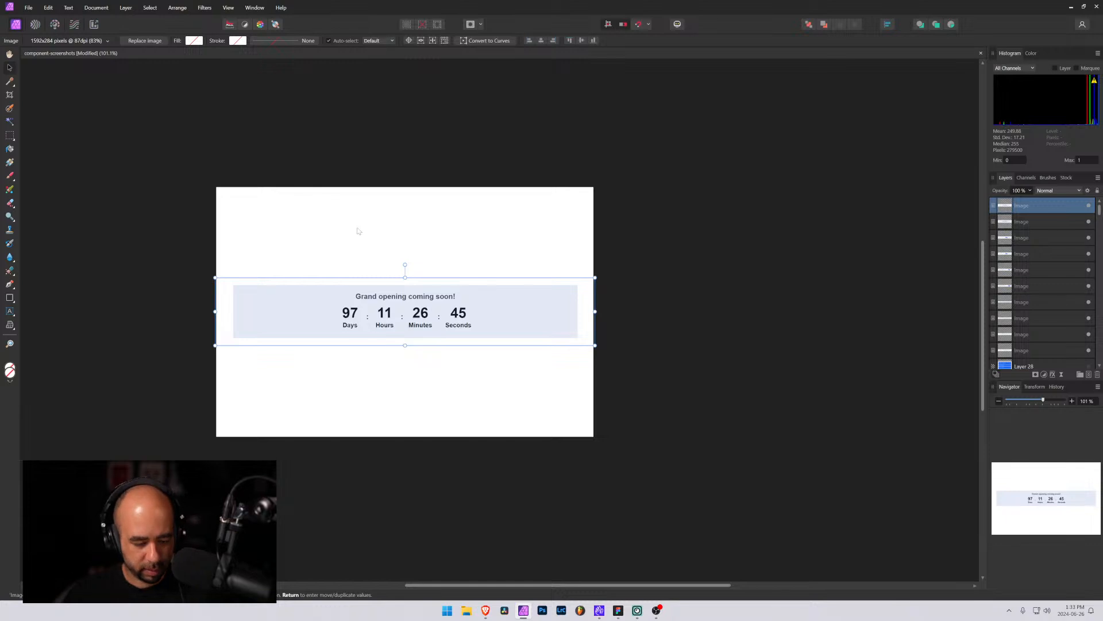
Export the document as a JPEG file named banner-9 on the Desktop
key("ctrl+alt+shift+w")
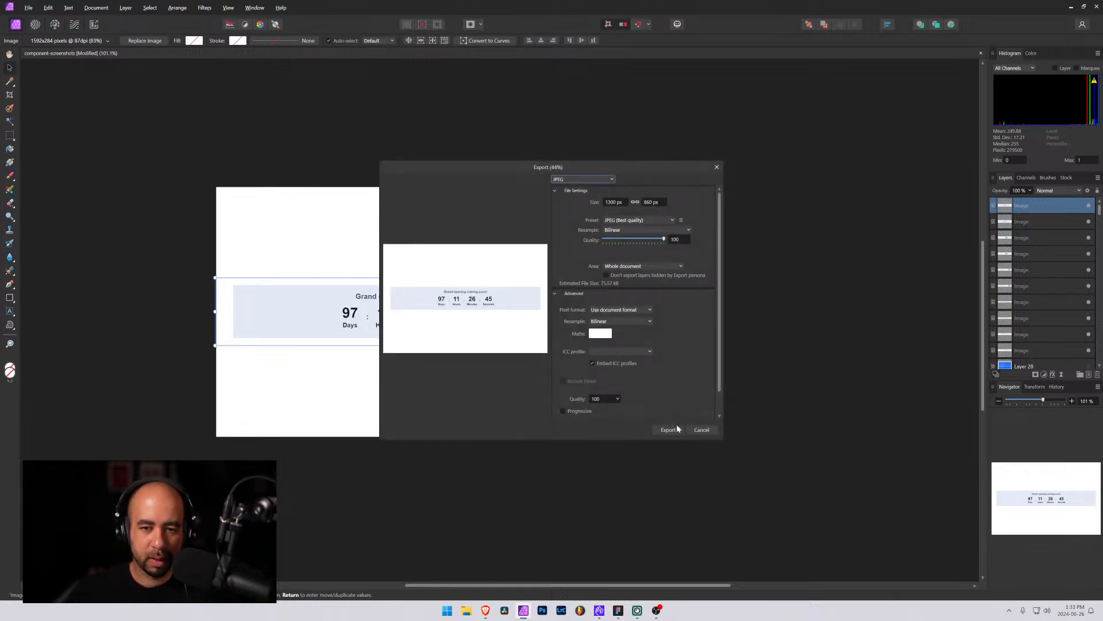
left_click(667, 428)
type("banner")
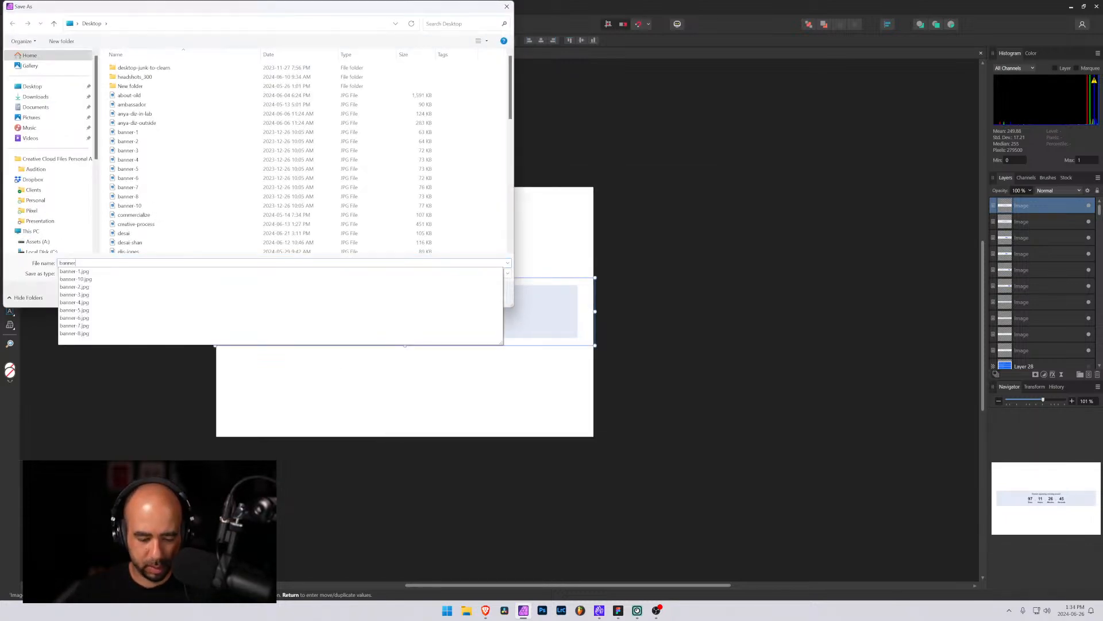
type("-9")
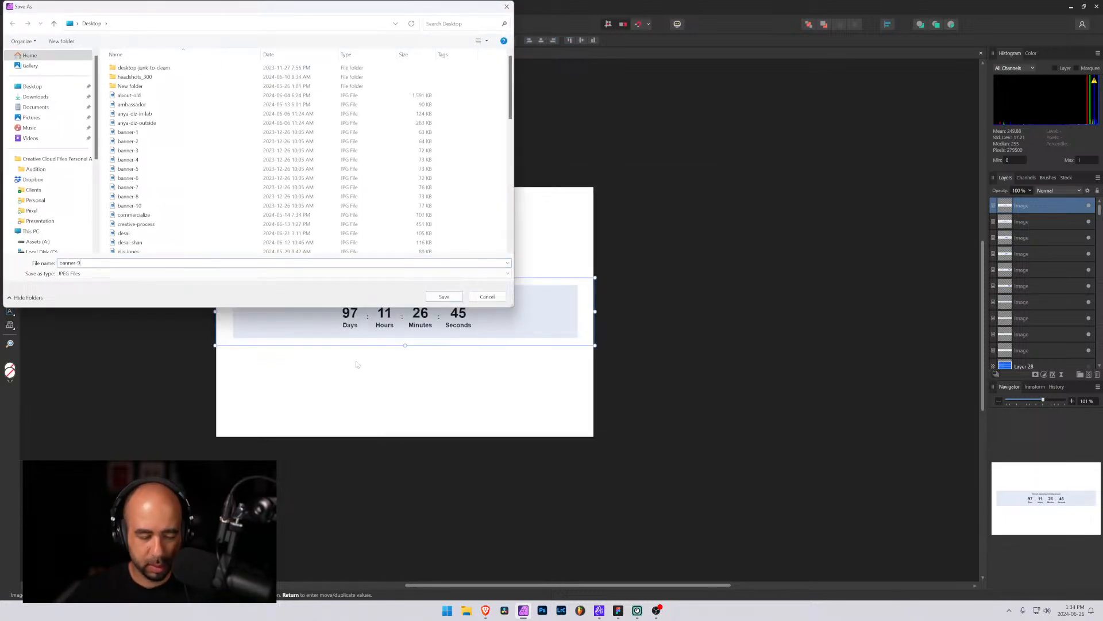
left_click(445, 297)
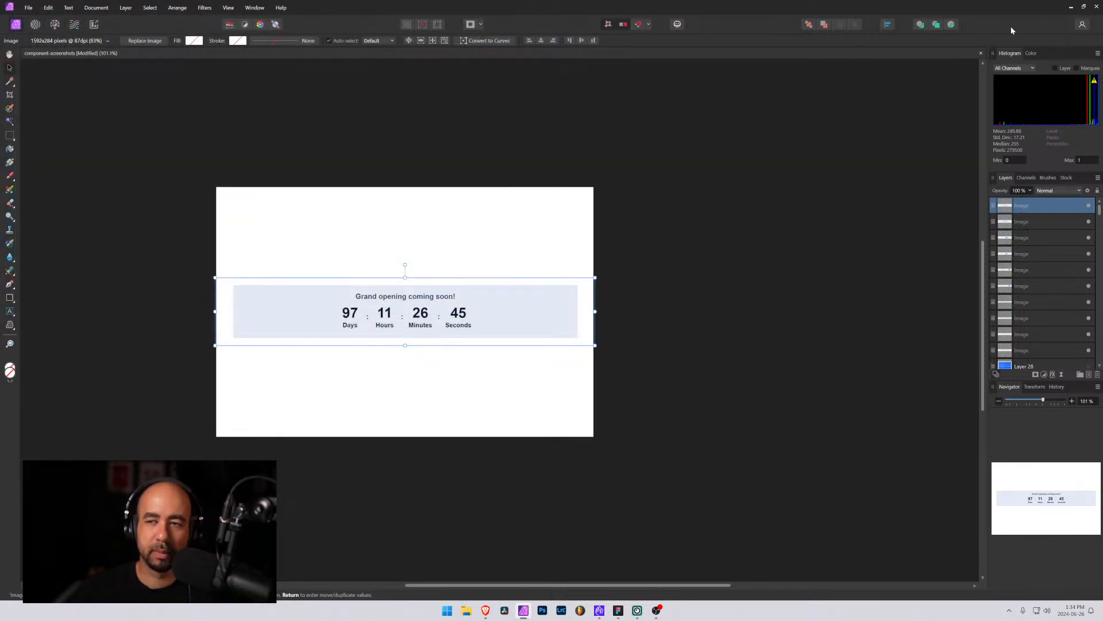
Minimize the image editor and preview windows, close the publish panel, and select the pixel_global_padding wrapper
left_click(1071, 8)
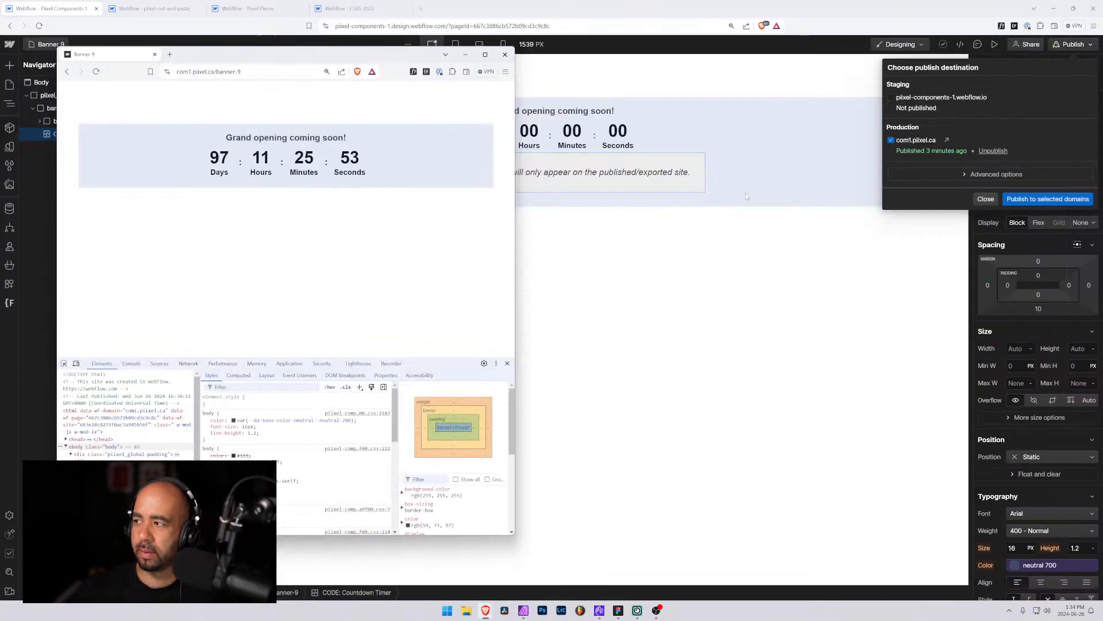
left_click(466, 54)
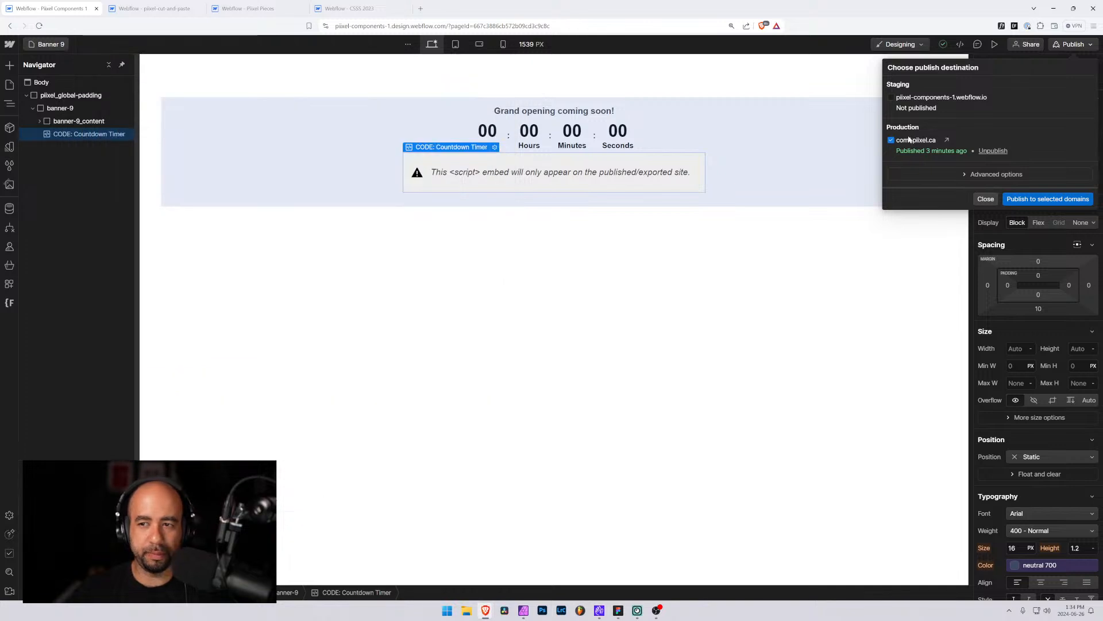
left_click(986, 198)
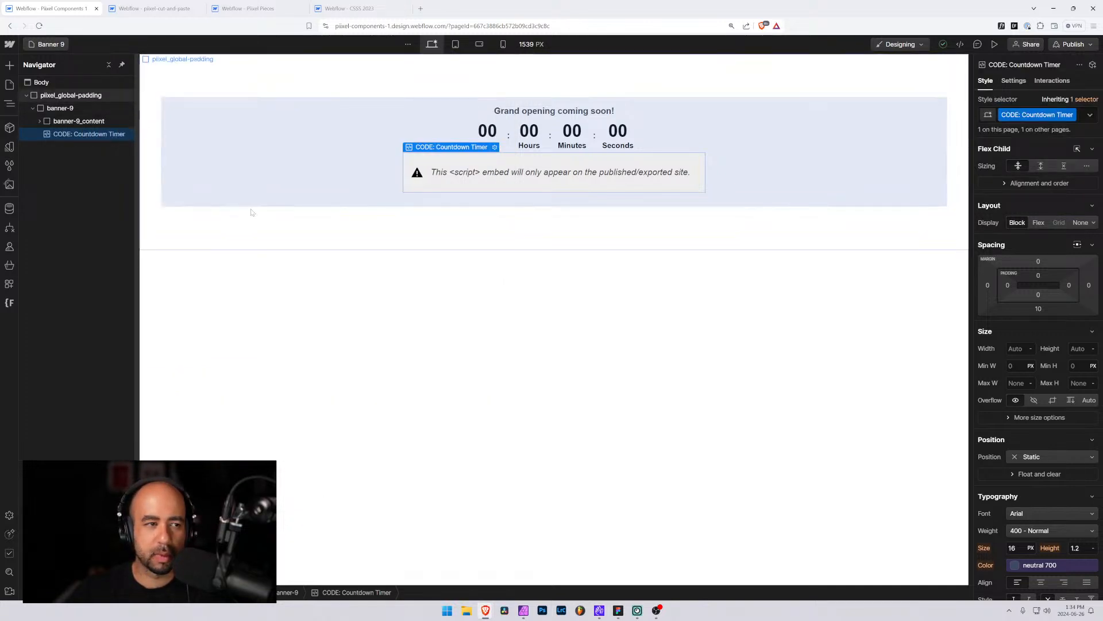
left_click(104, 96)
left_click(49, 45)
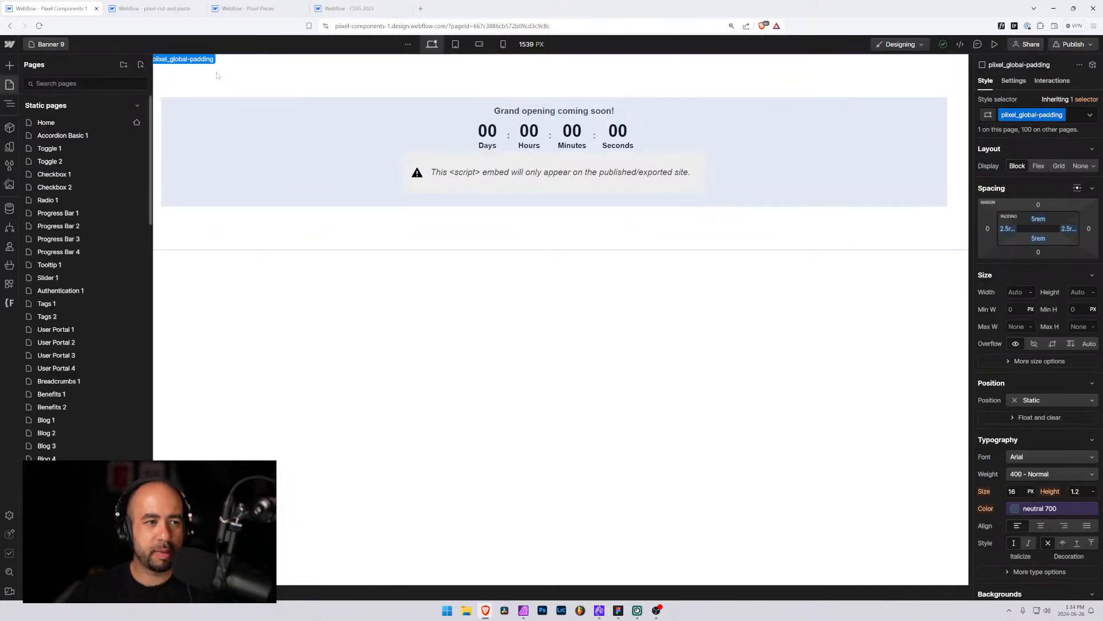
left_click(301, 79)
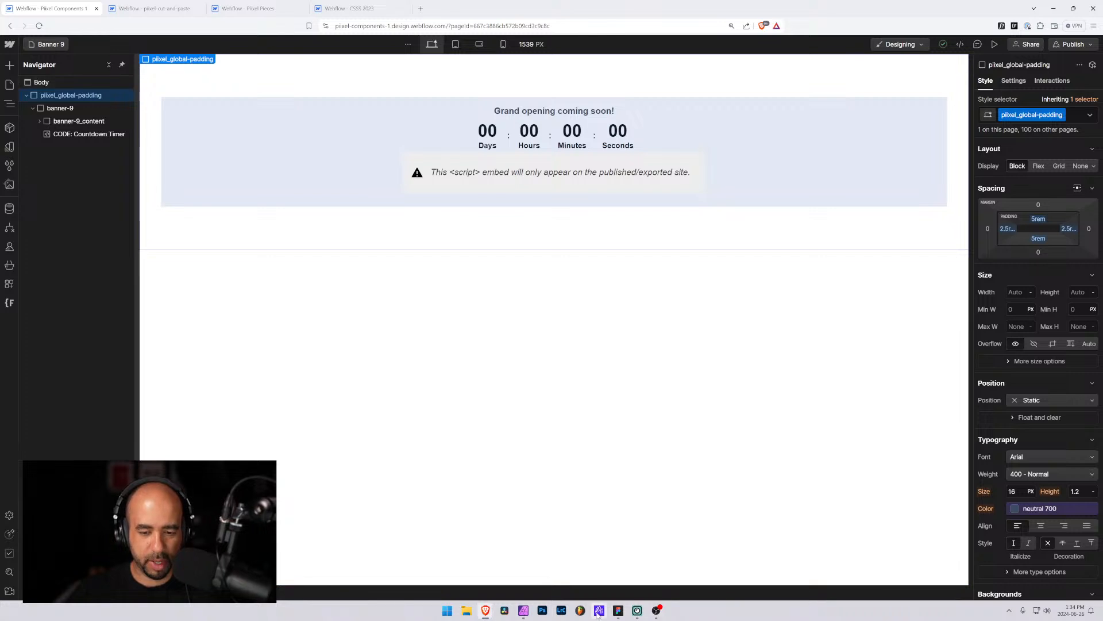
Switch to the Full Component Library file in Figma
mouse_move(523, 614)
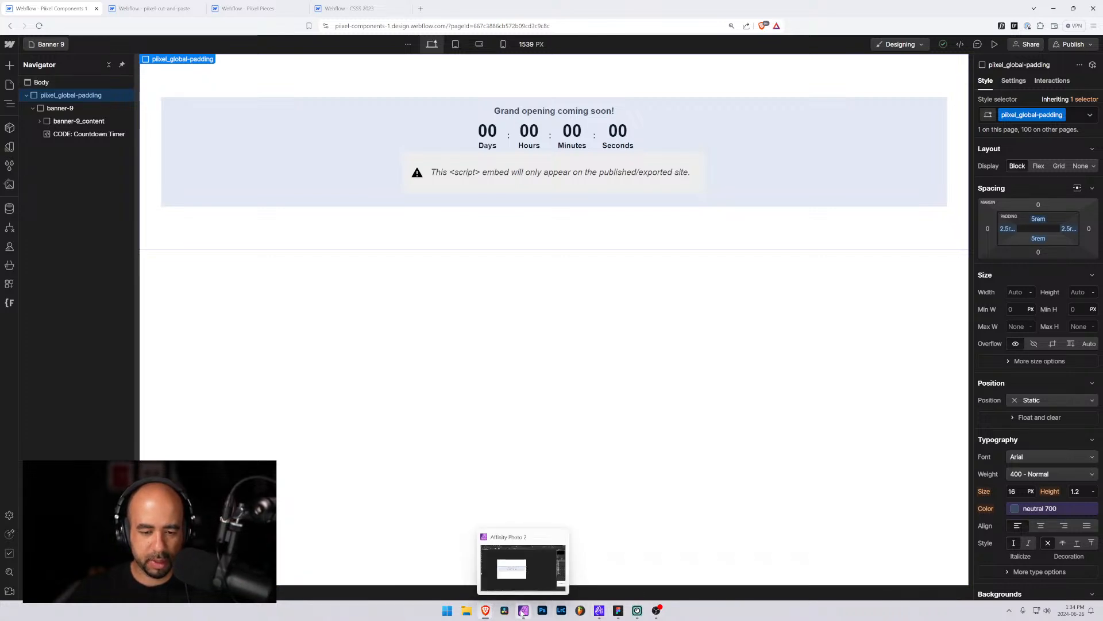
left_click(619, 610)
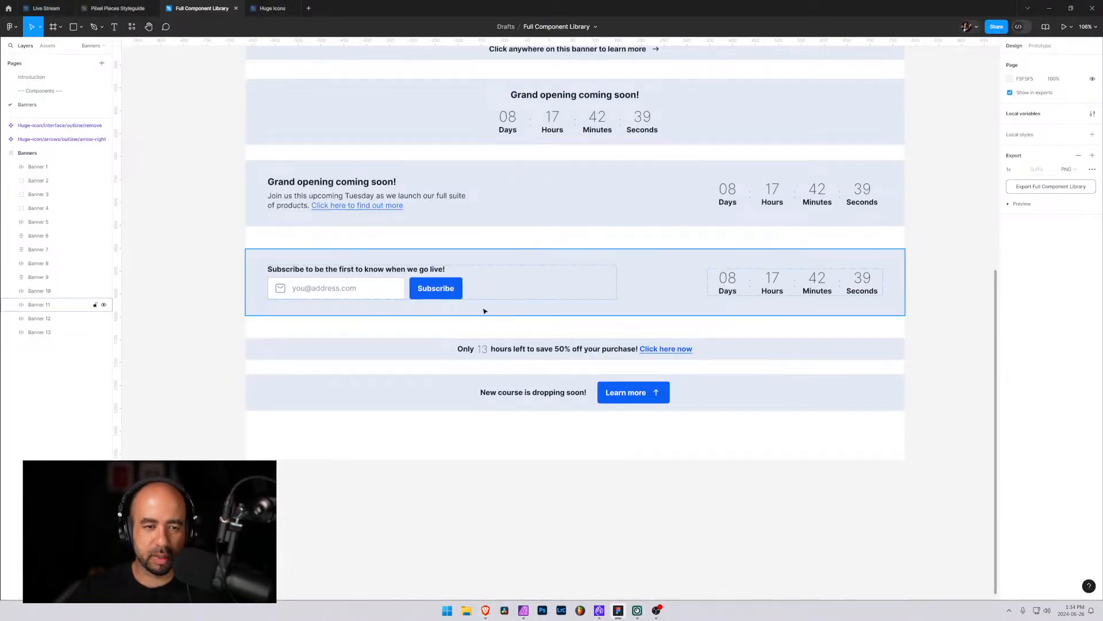
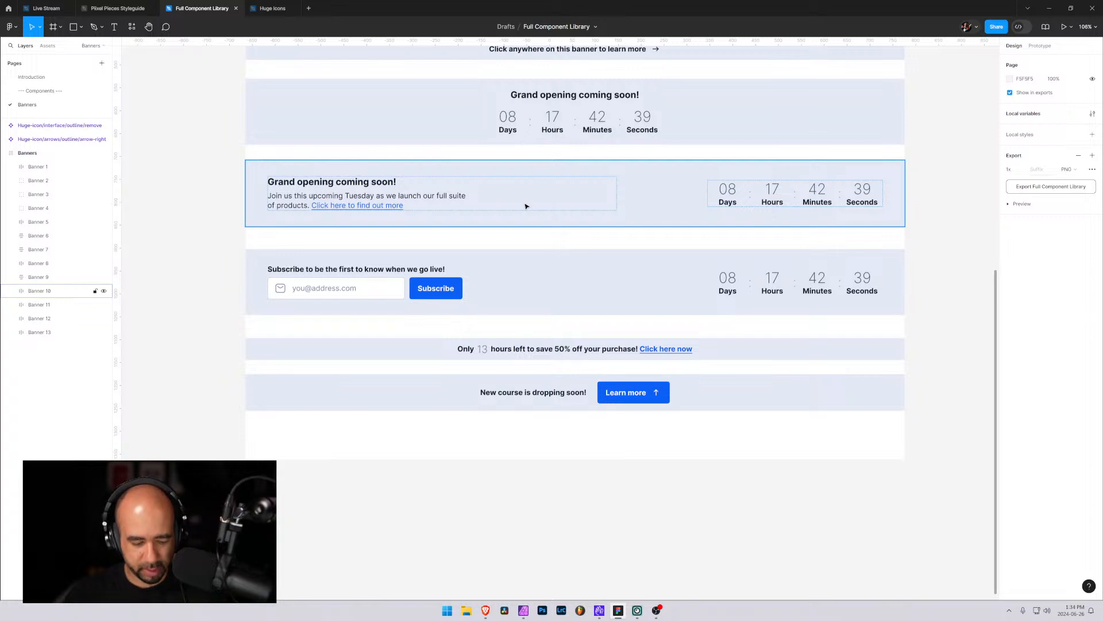
Select the banner-9 element in the Pixel Components project, then switch to the pixel-cut-and-paste project
key("alt+Tab")
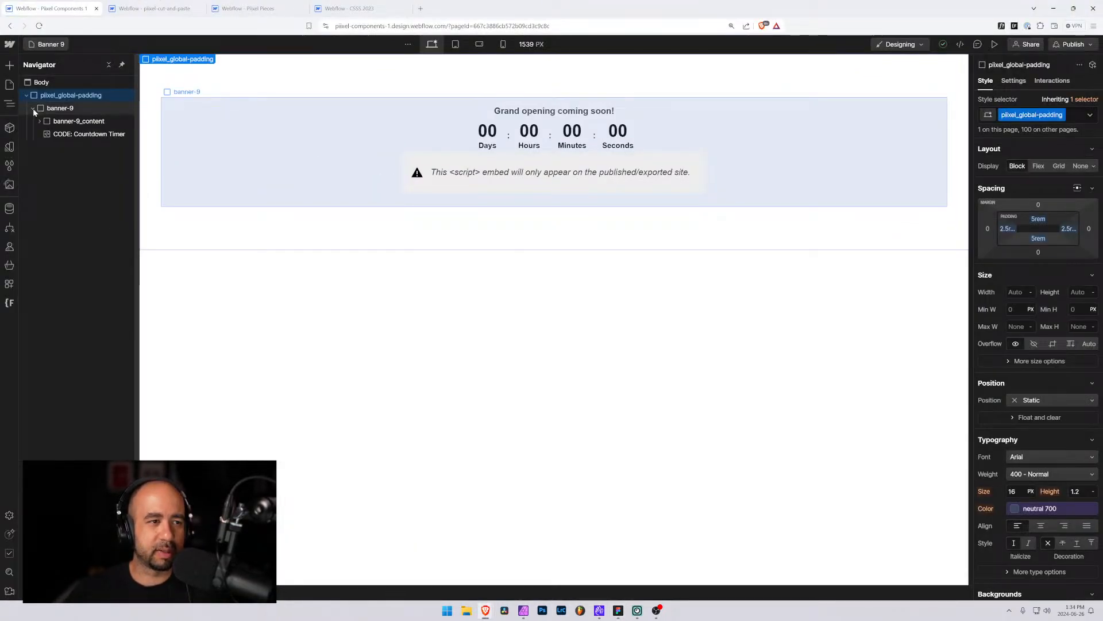
left_click(33, 108)
left_click(61, 109)
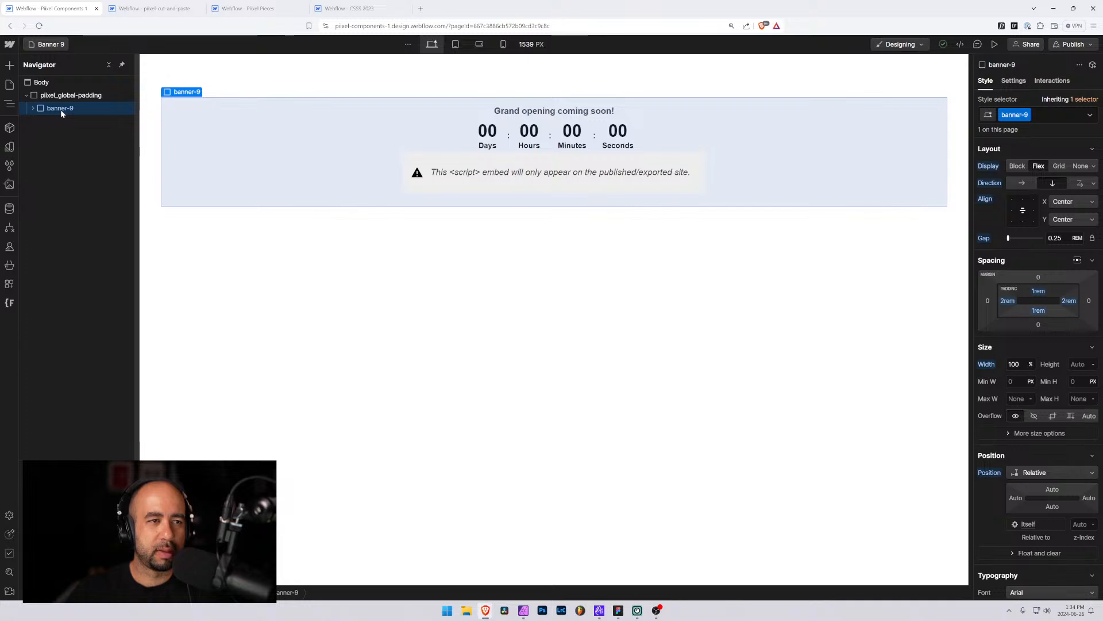
left_click(152, 8)
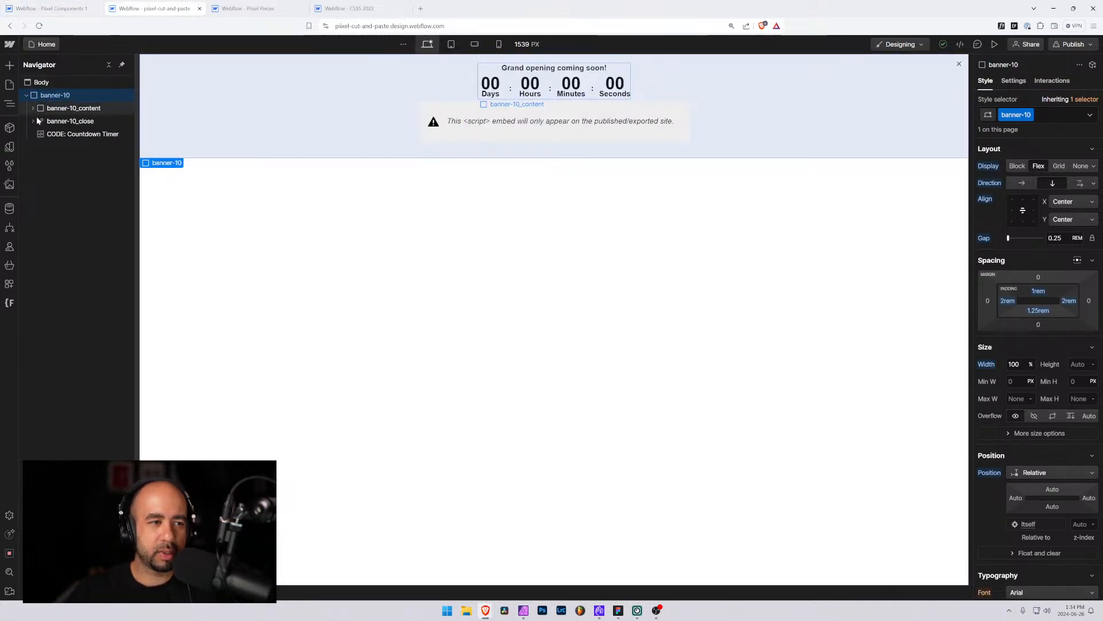
Delete the banner-10_close element from the banner and select the banner-10 wrapper
left_click(65, 121)
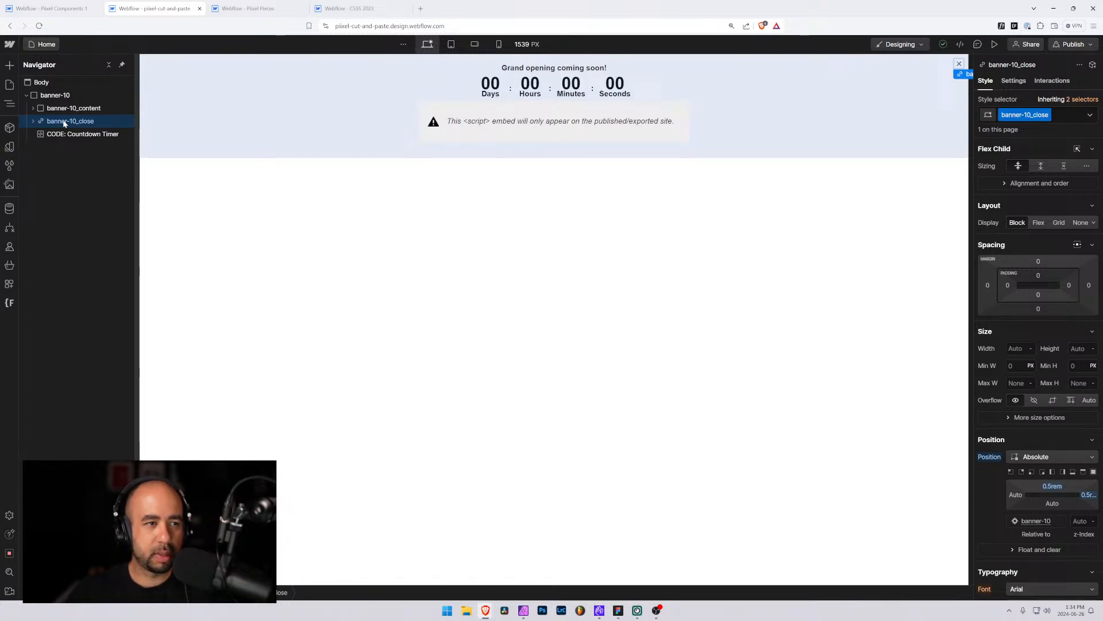
key("Delete")
left_click(68, 96)
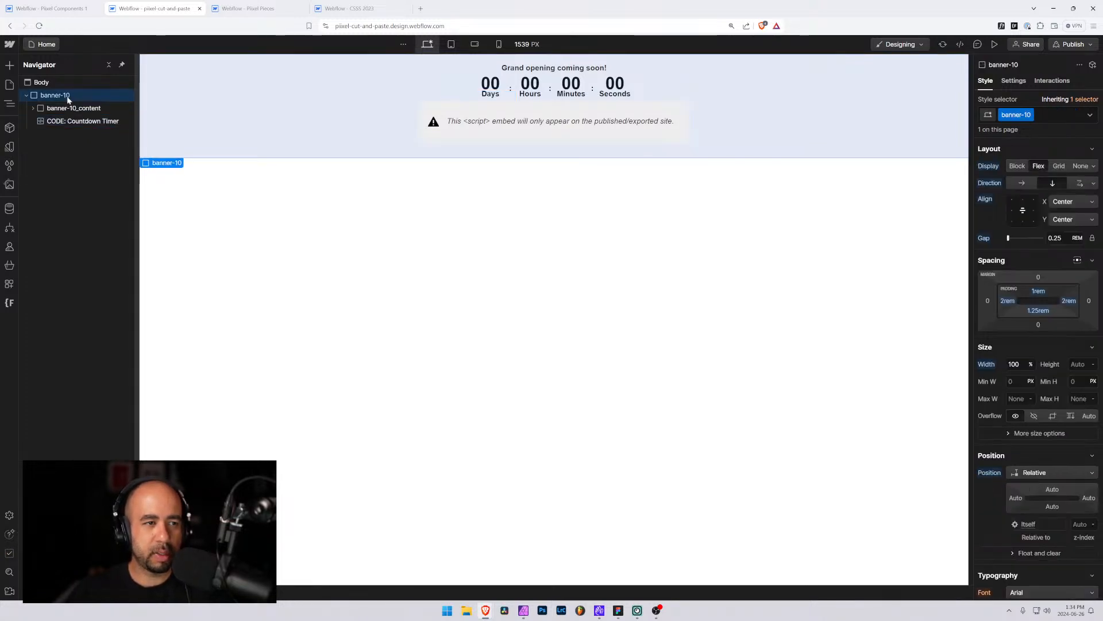
Rename the banner-10 class folder to banner-11 with the Finsweet Folders tool and save the changes
left_click(10, 302)
left_click(81, 241)
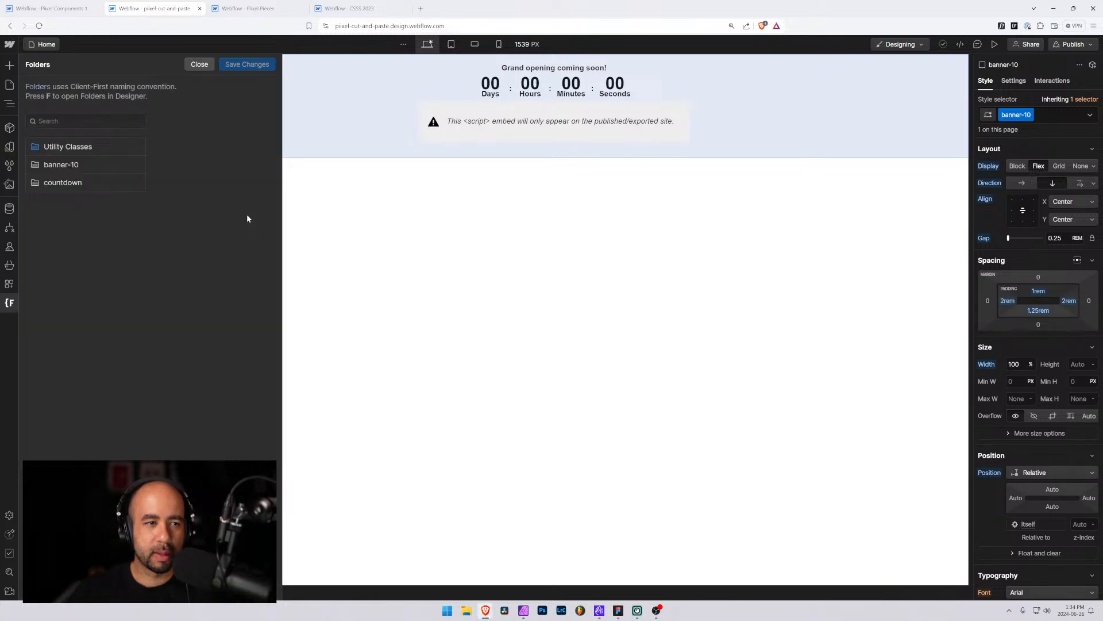
left_click(124, 165)
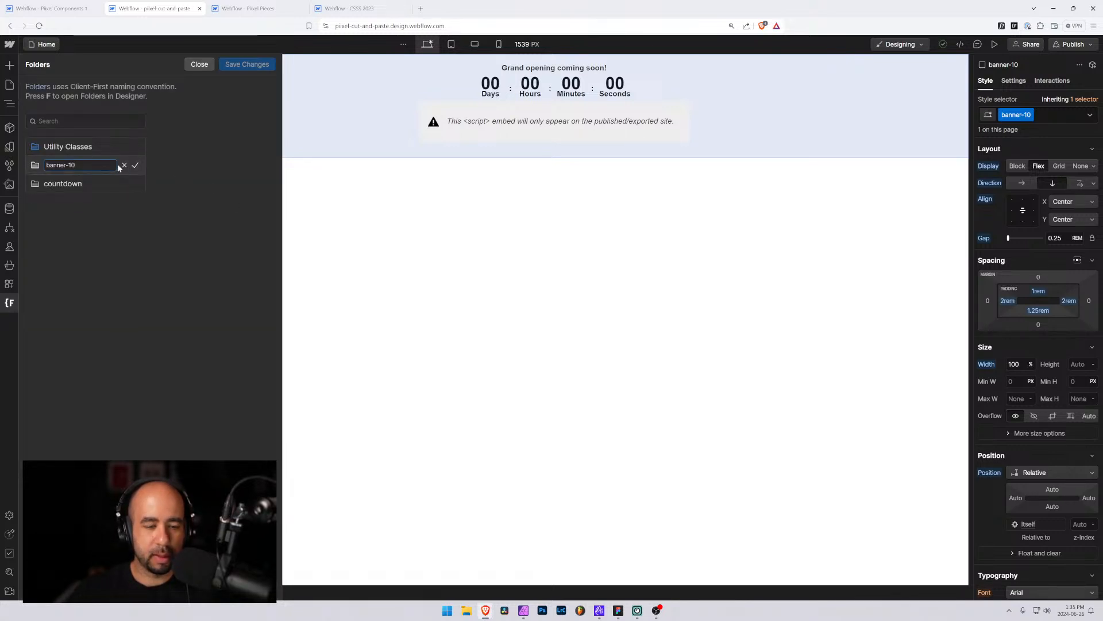
key("BackSpace")
type("1")
left_click(135, 165)
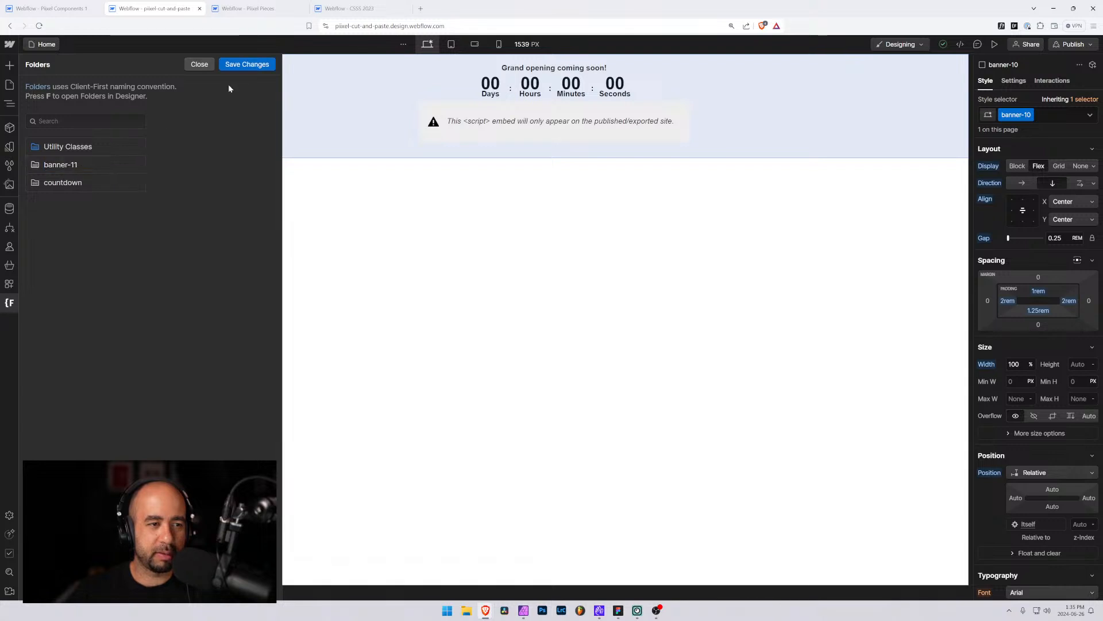
left_click(248, 64)
left_click(645, 352)
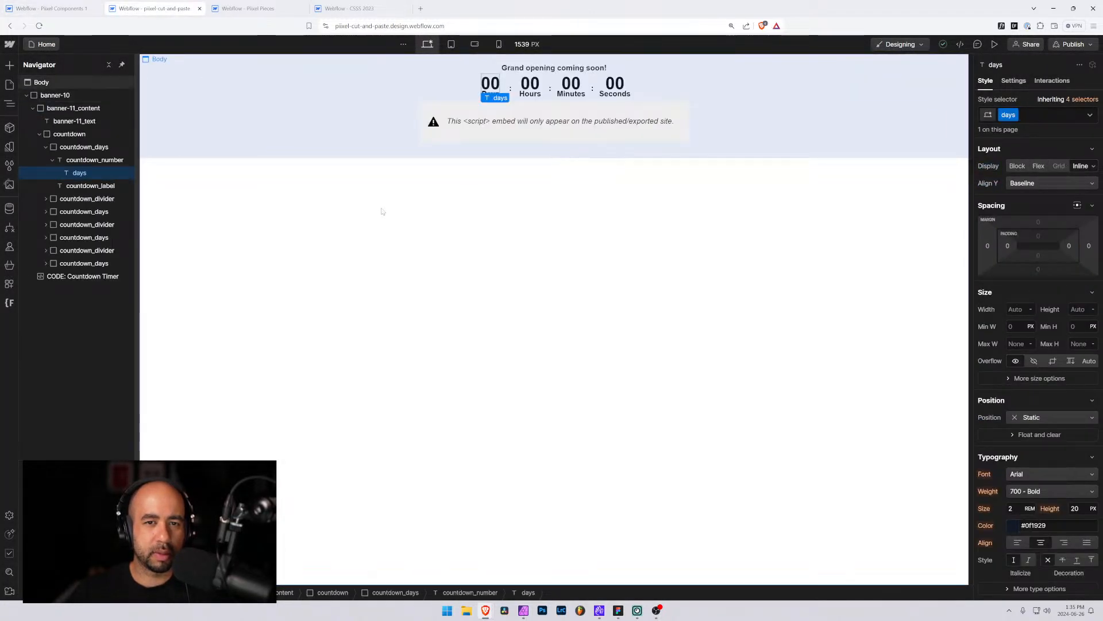
Select the whole banner-10 element and delete it from the page
left_click(382, 212)
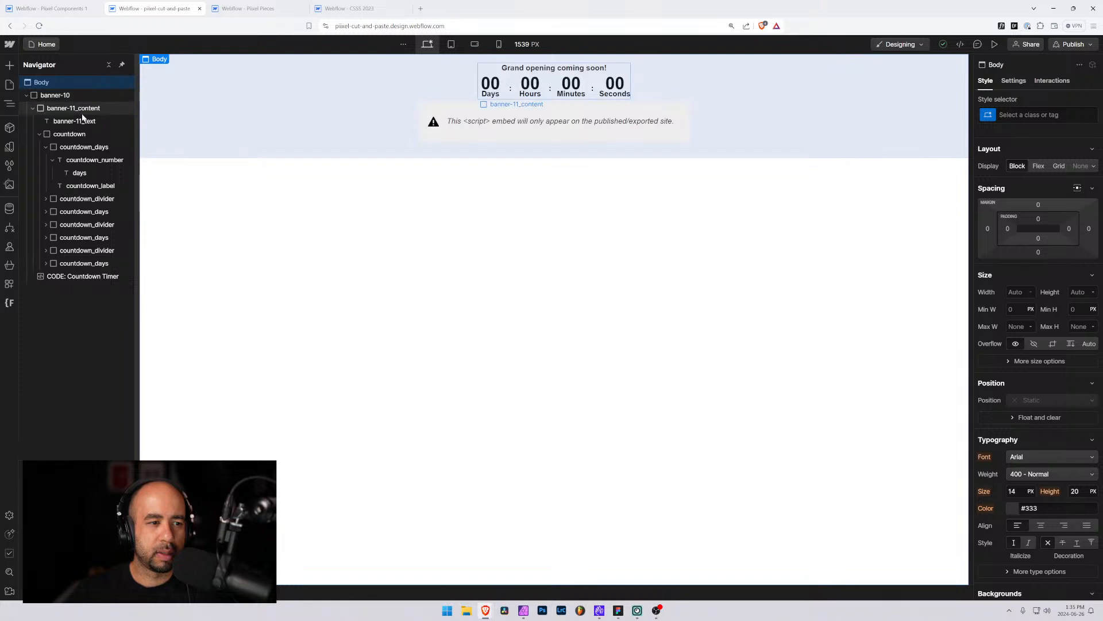
left_click(44, 95)
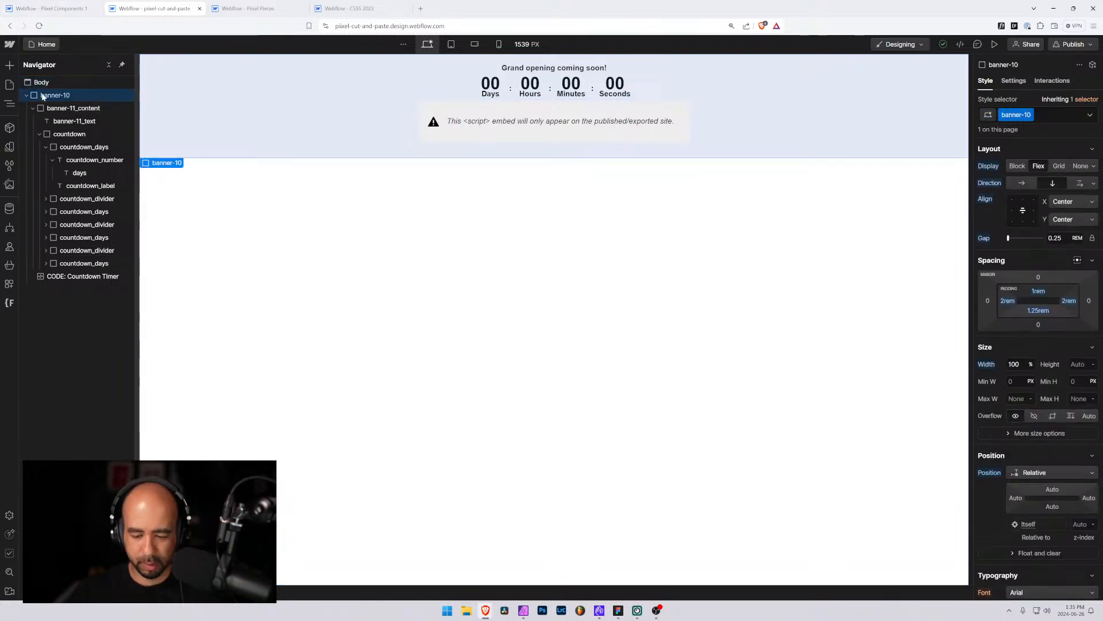
key("Delete")
Clean up and remove all unused style selectors from the project
left_click(35, 82)
left_click(9, 166)
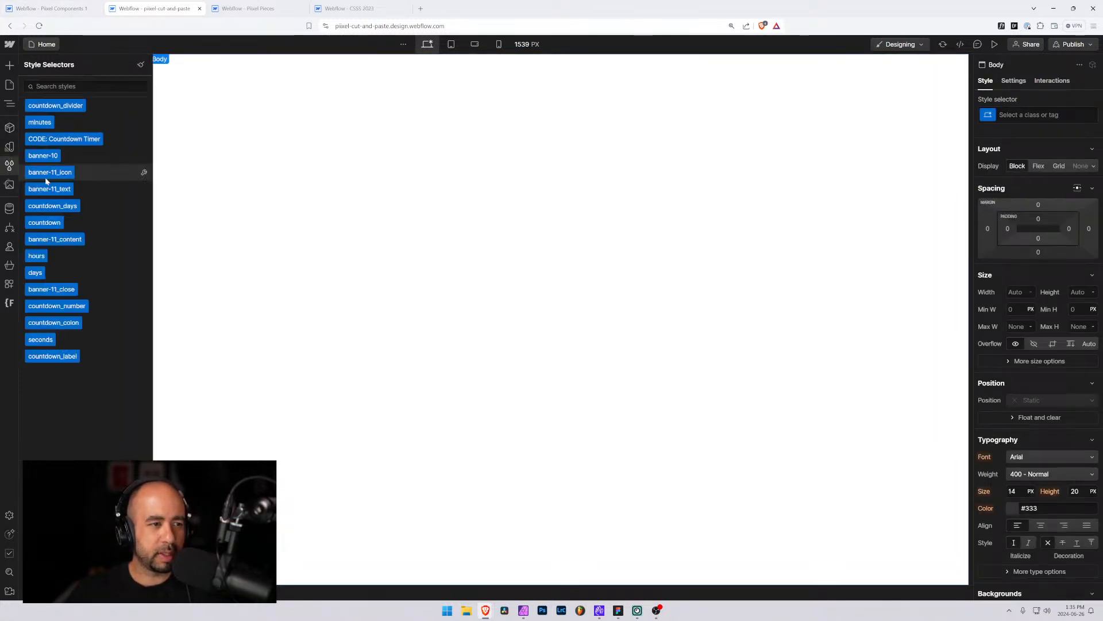
left_click(139, 66)
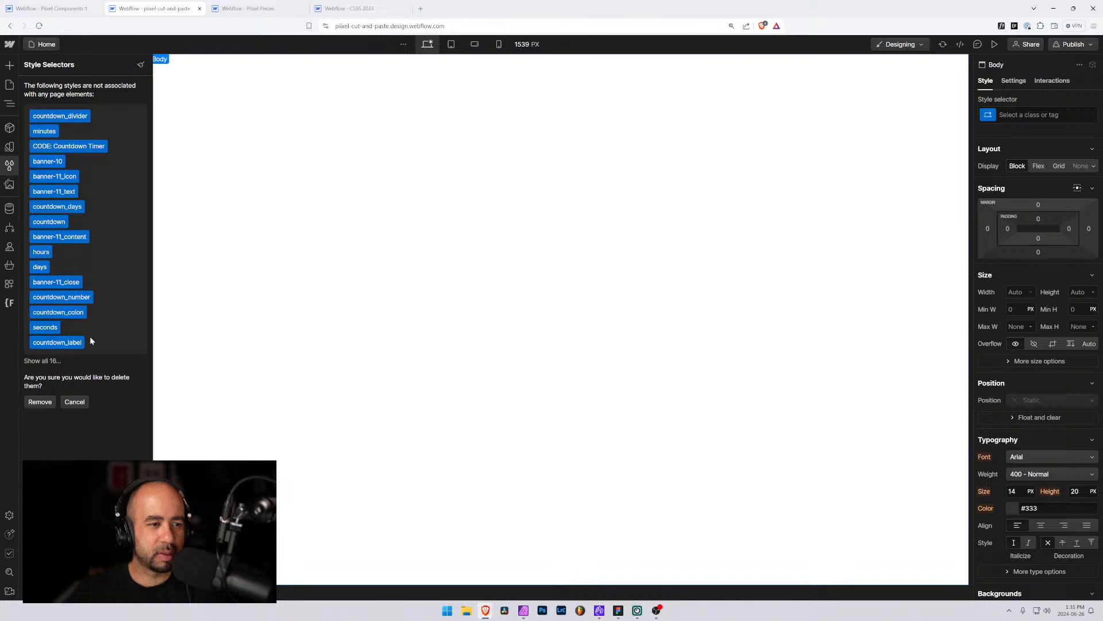
left_click(40, 401)
Copy the banner-9 element from the Pixel Components project
key("ctrl+shift+Tab")
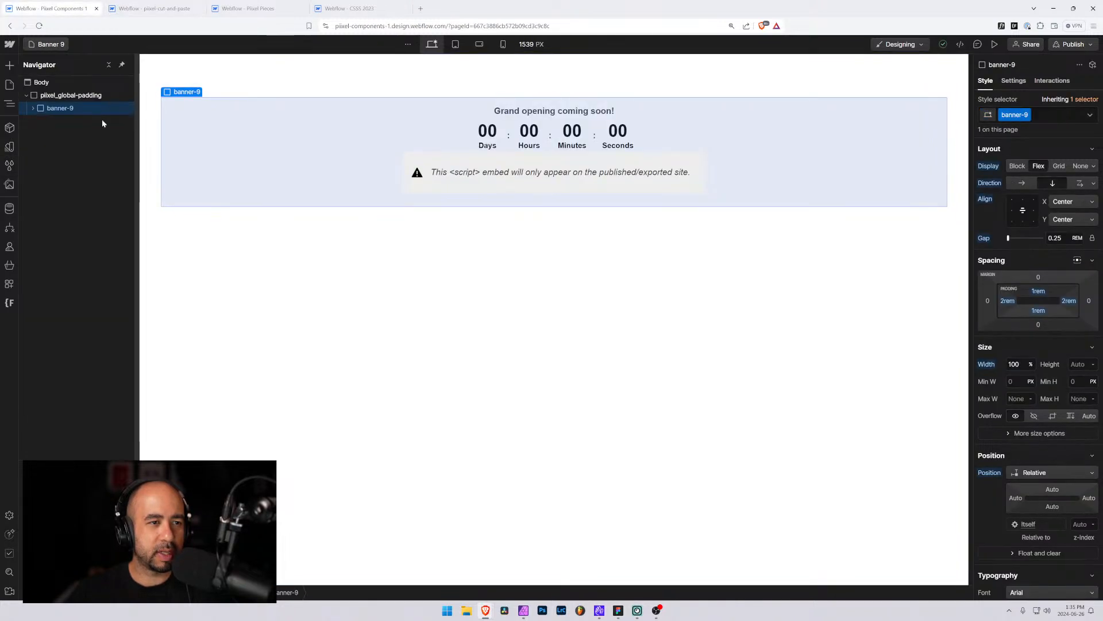
left_click(63, 96)
left_click(59, 110)
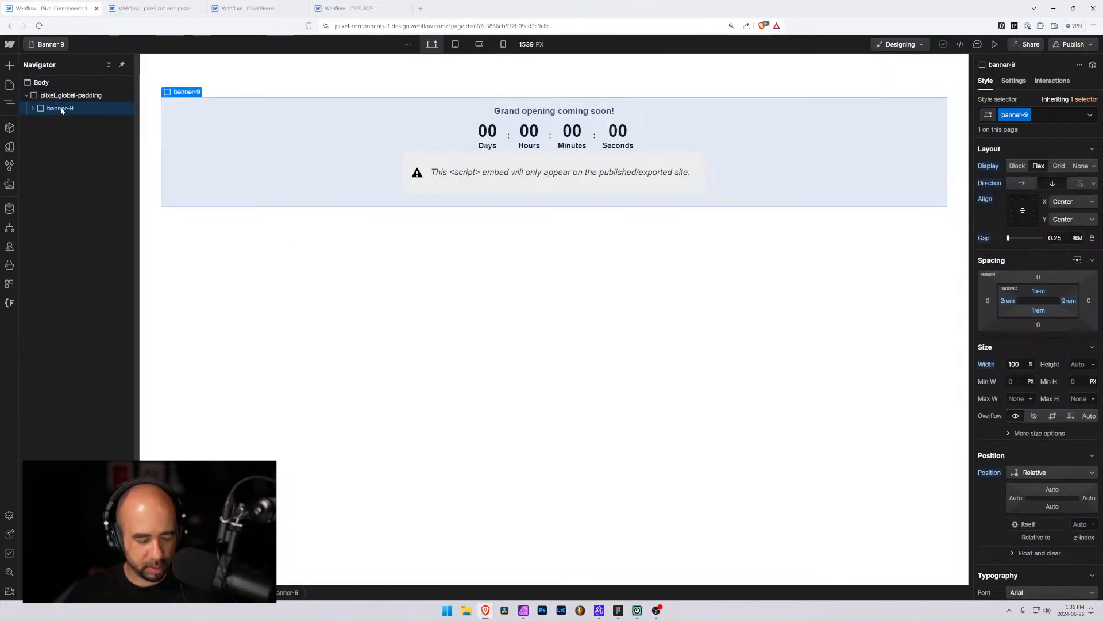
Paste the banner-9 element into the empty page body of the pixel-cut-and-paste project
key("ctrl+Tab")
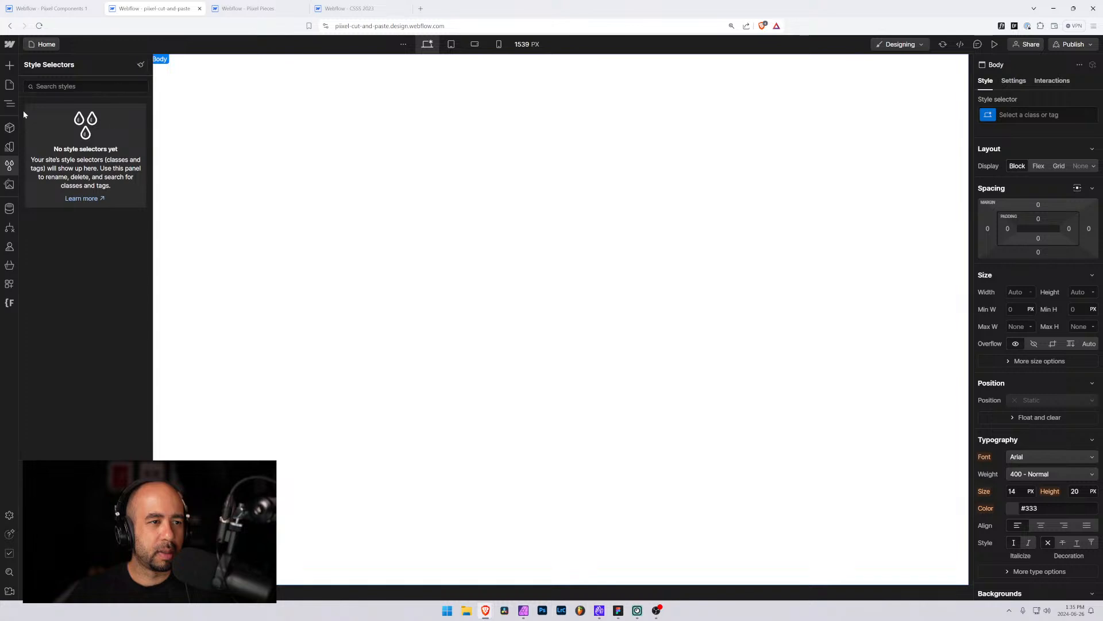
left_click(10, 103)
key("ctrl+v")
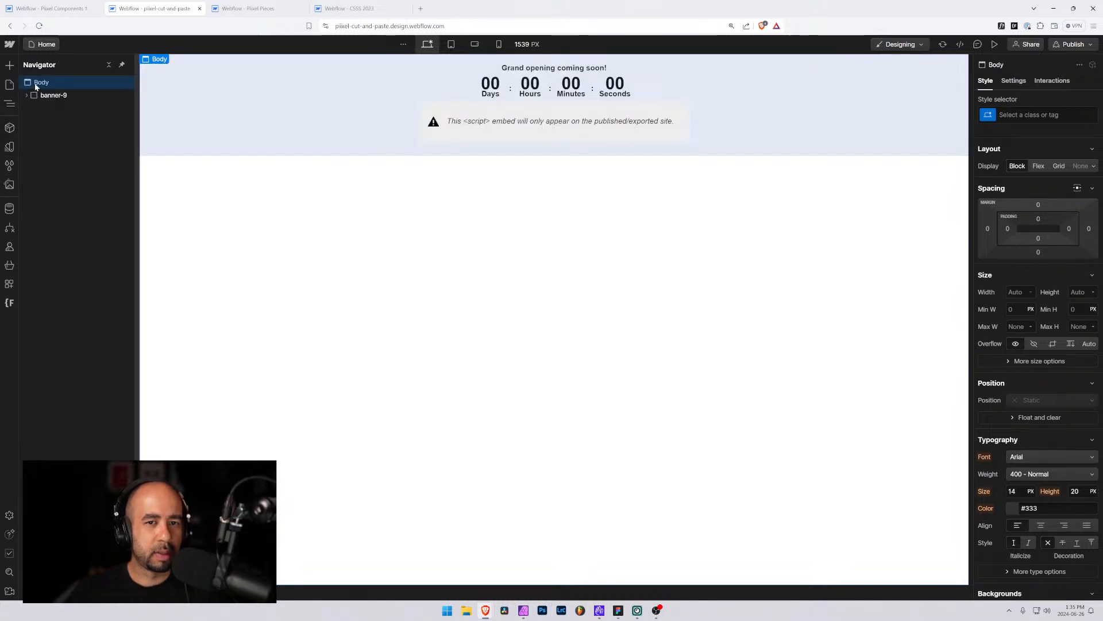
Compare the pasted banner's countdown elements and styles with the original in Pixel Components
key("ctrl+shift+Tab")
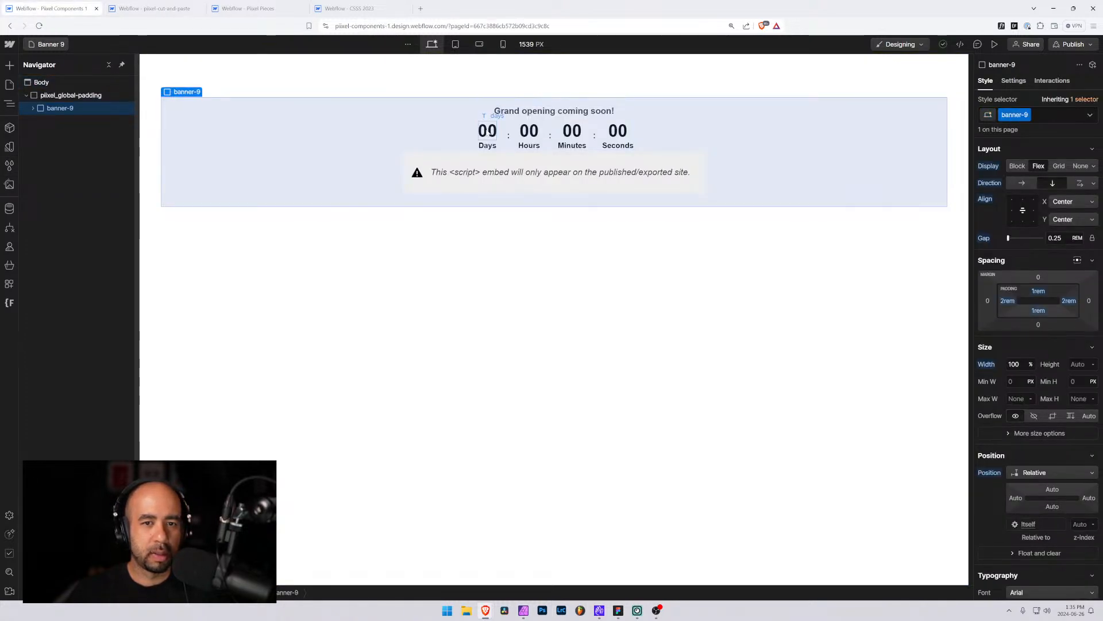
left_click(487, 132)
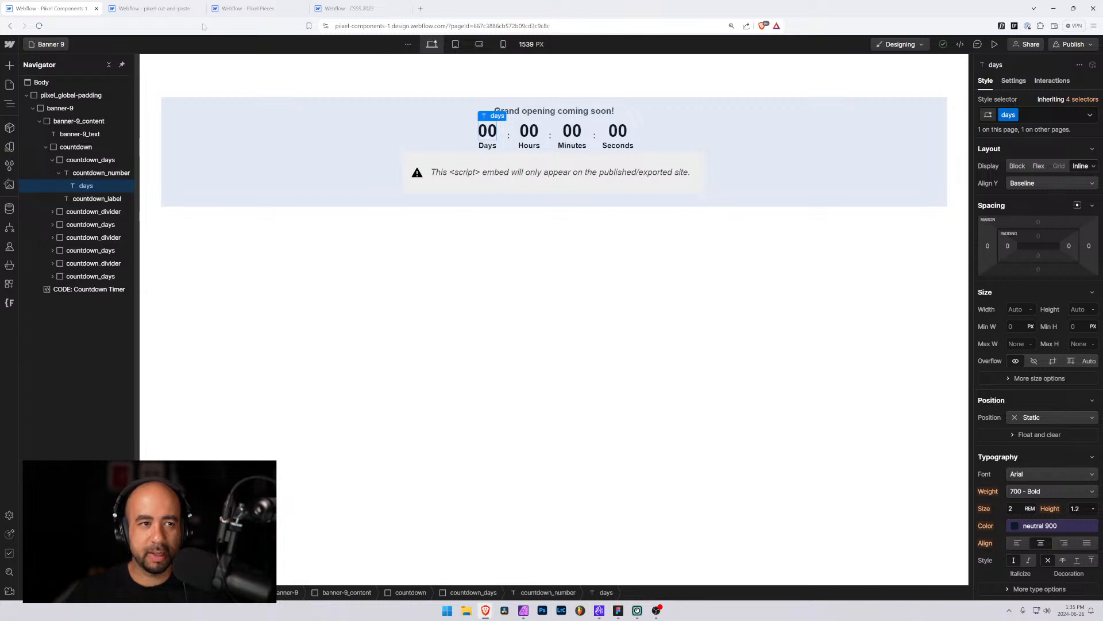
left_click(188, 13)
left_click(490, 85)
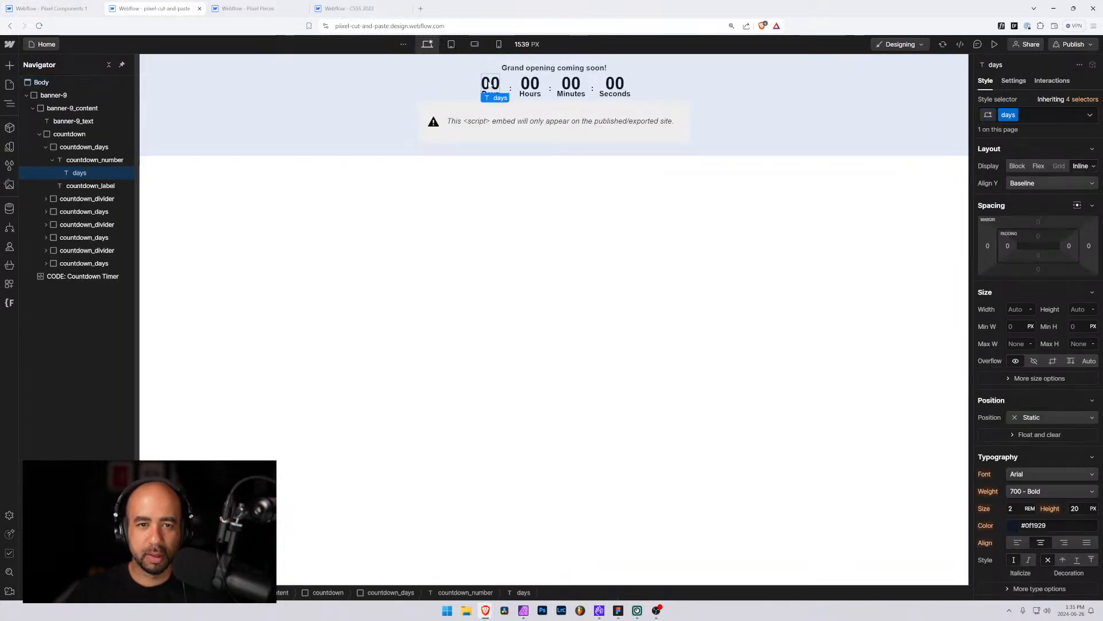
left_click(525, 96)
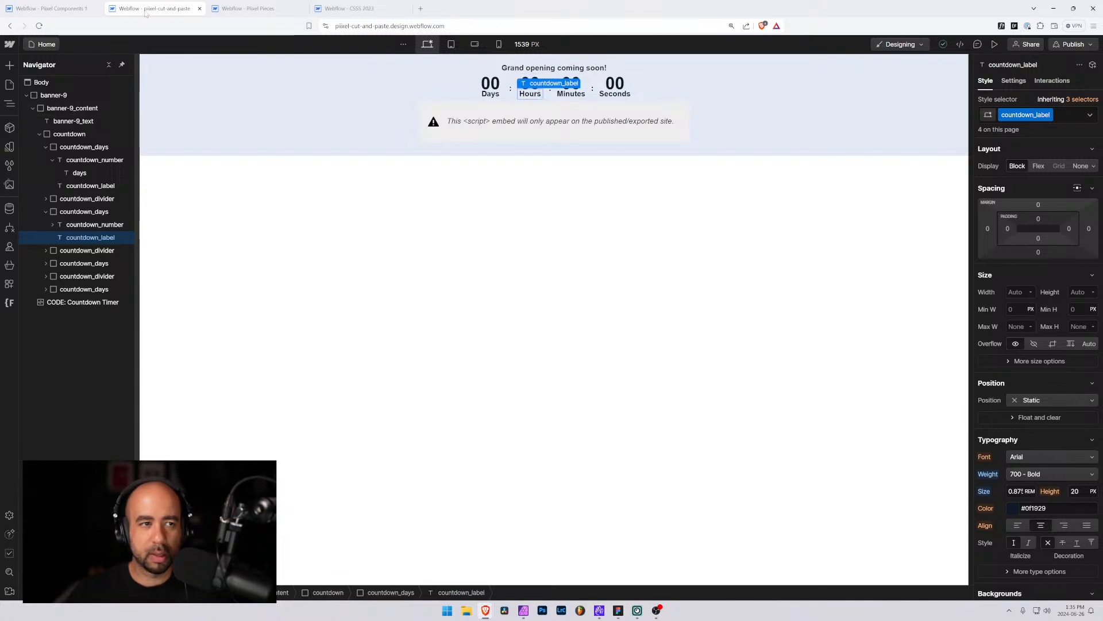
left_click(73, 9)
left_click(143, 10)
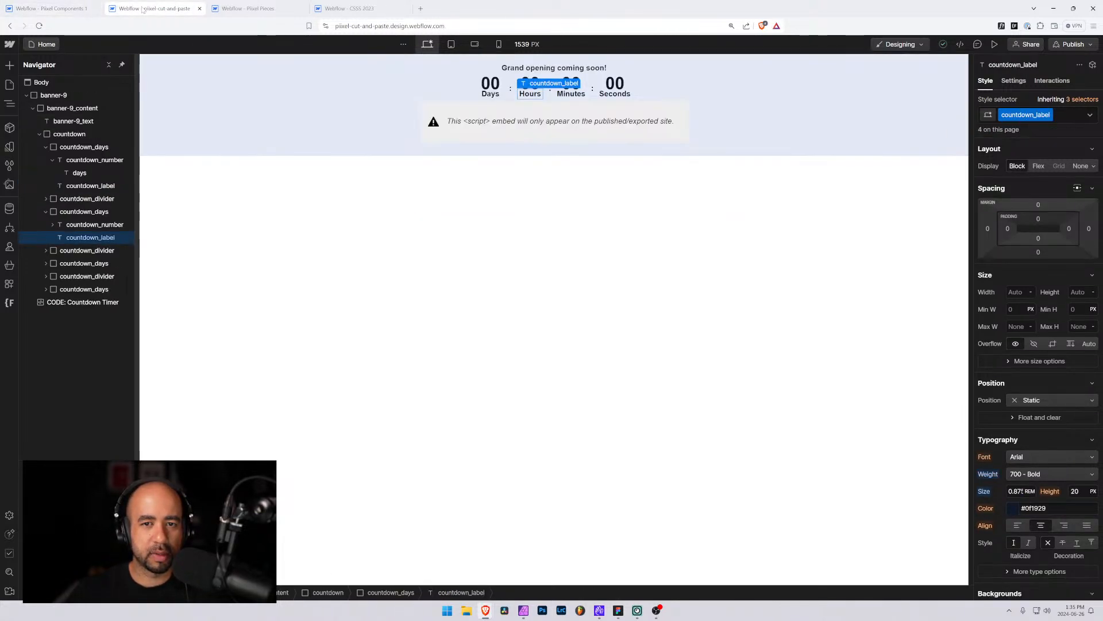
left_click(491, 86)
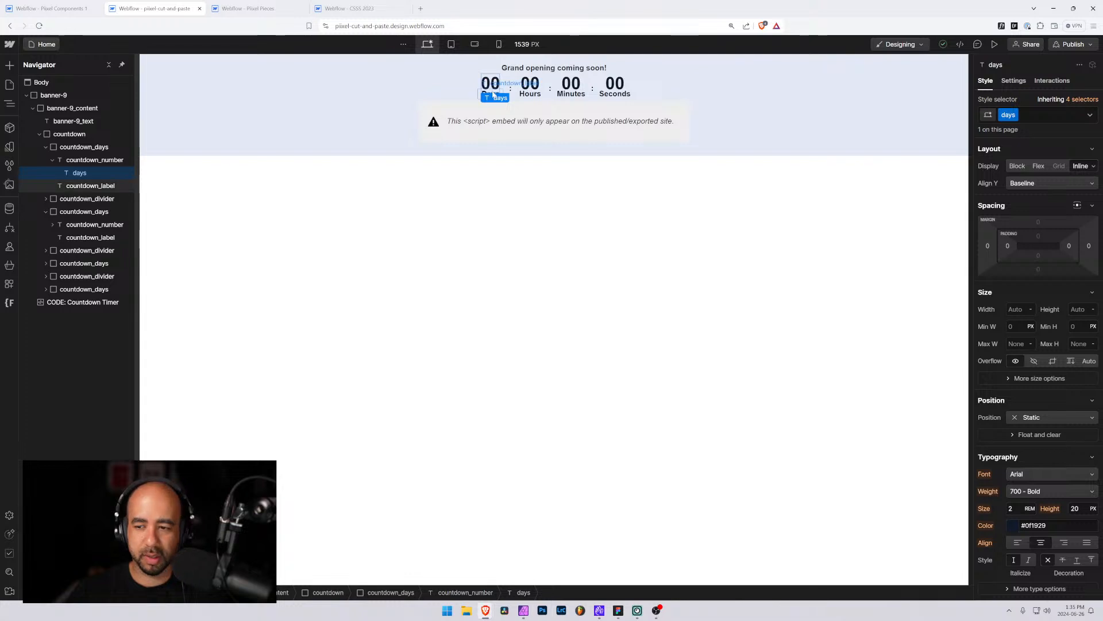
left_click(56, 5)
left_click(154, 8)
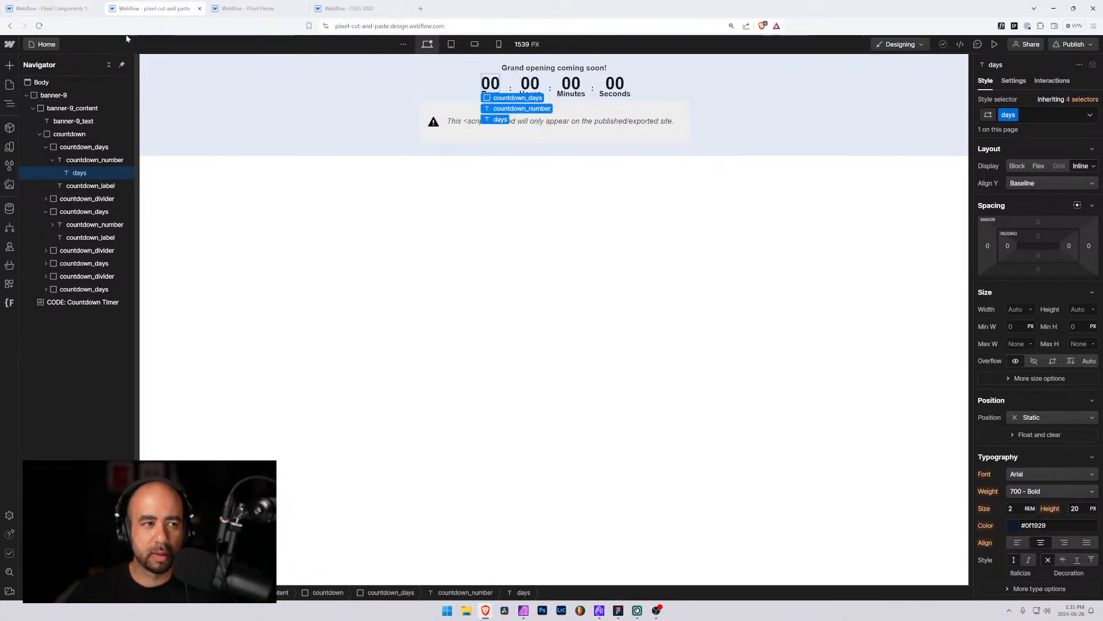
Rename the pasted banner's class folder to banner-11 with Finsweet Folders, save, and accept the Designer reload
left_click(9, 165)
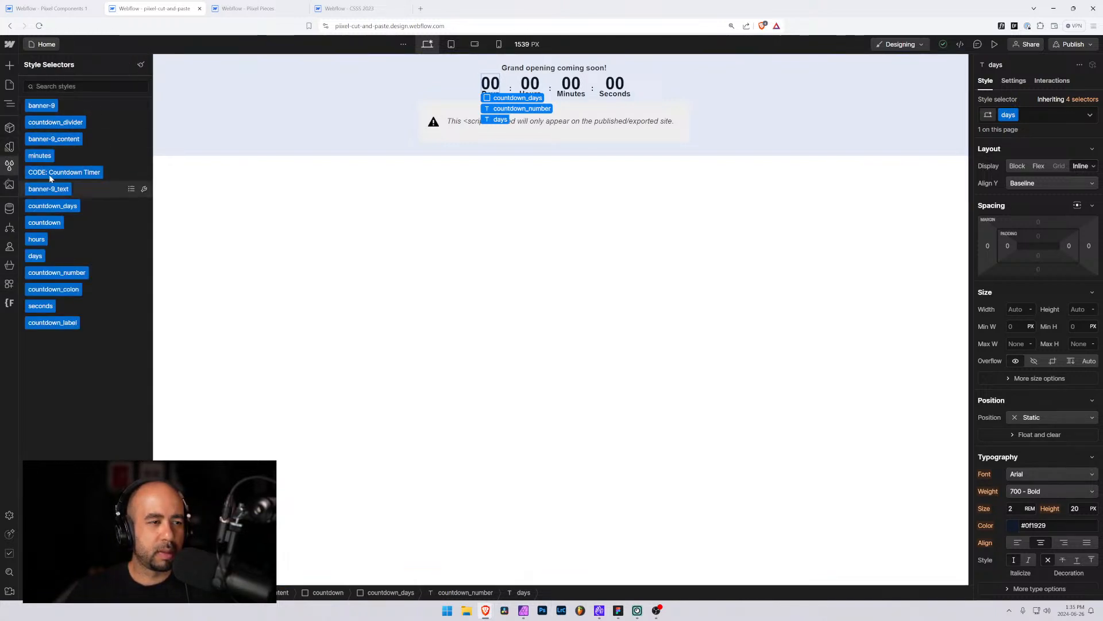
left_click(9, 303)
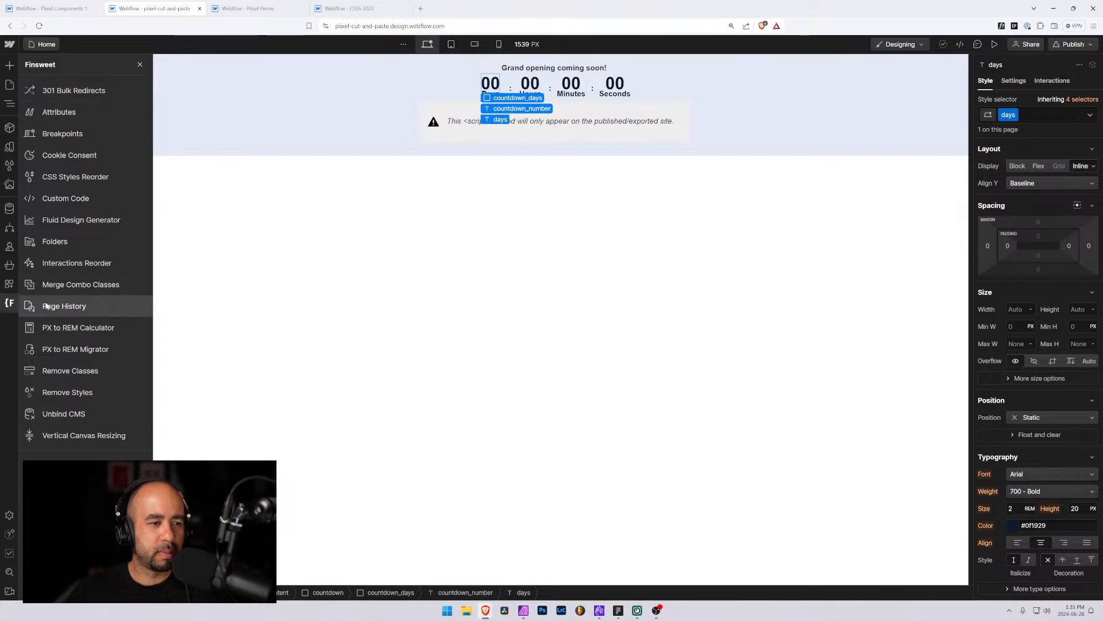
left_click(49, 243)
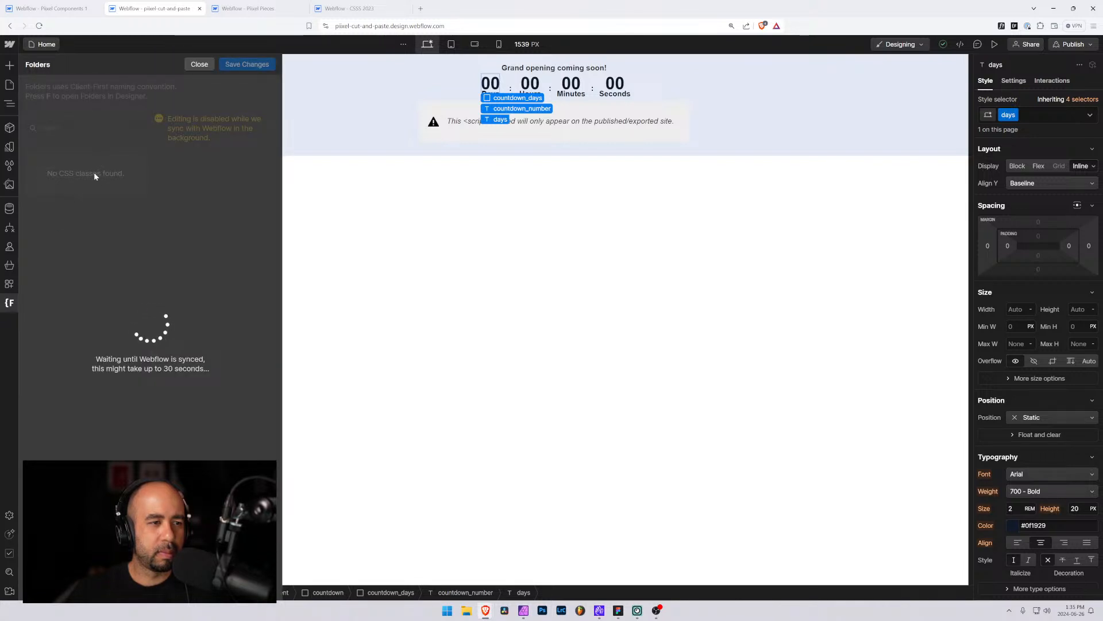
left_click(135, 165)
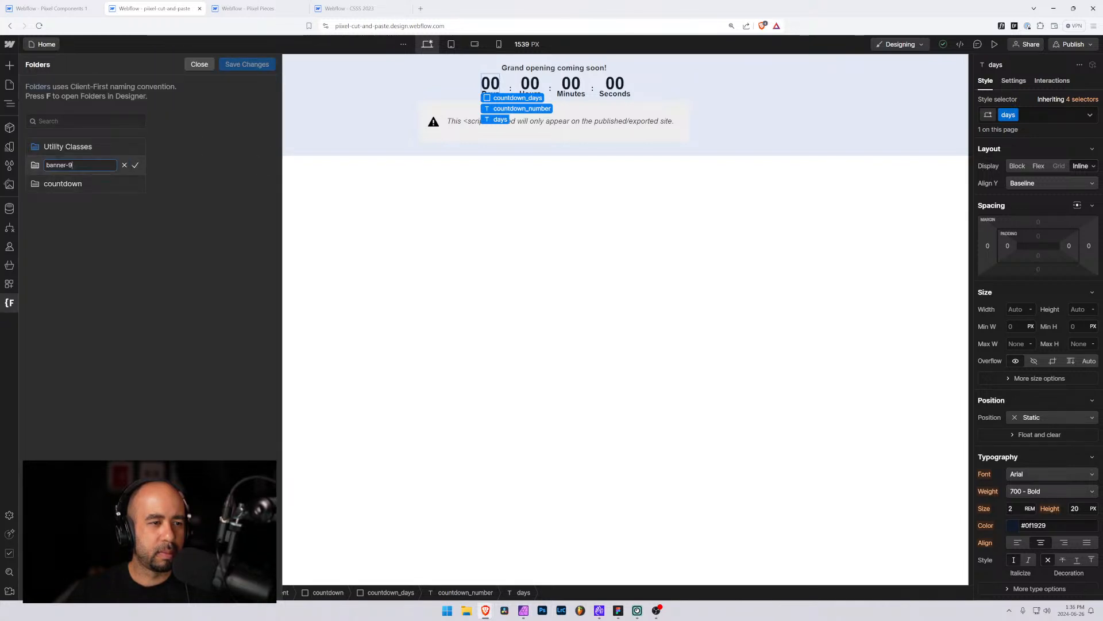
type("11")
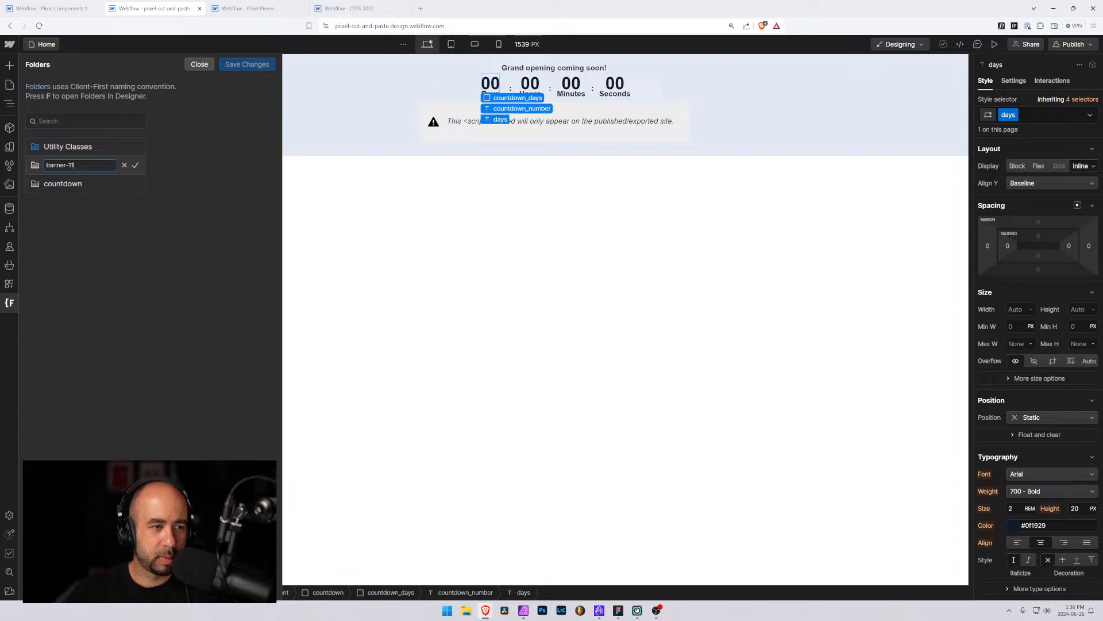
left_click(135, 165)
left_click(250, 67)
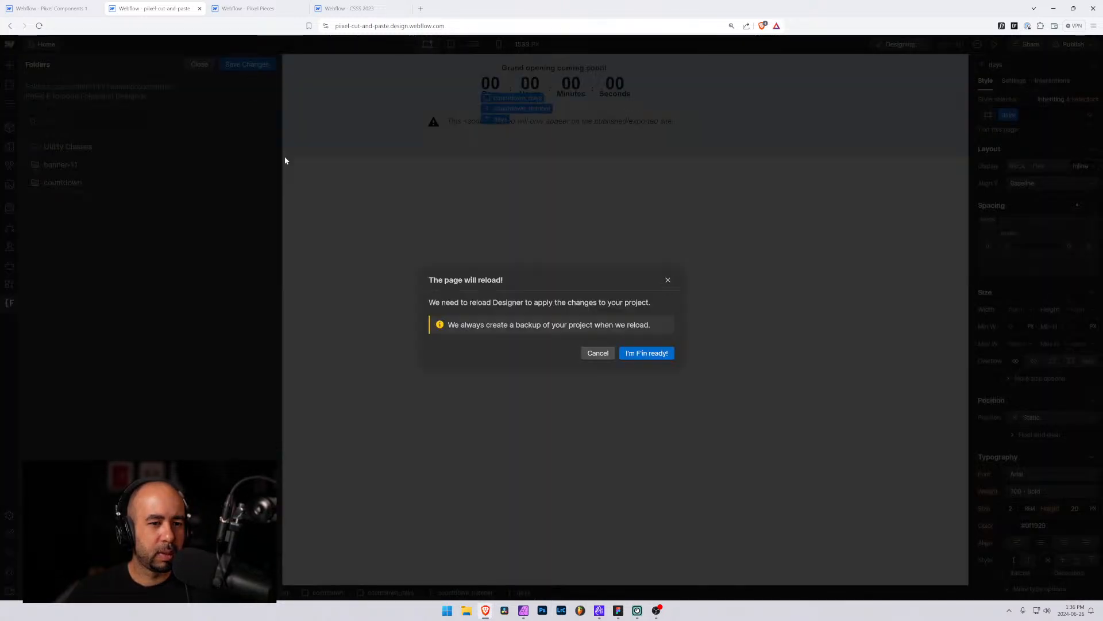
left_click(624, 352)
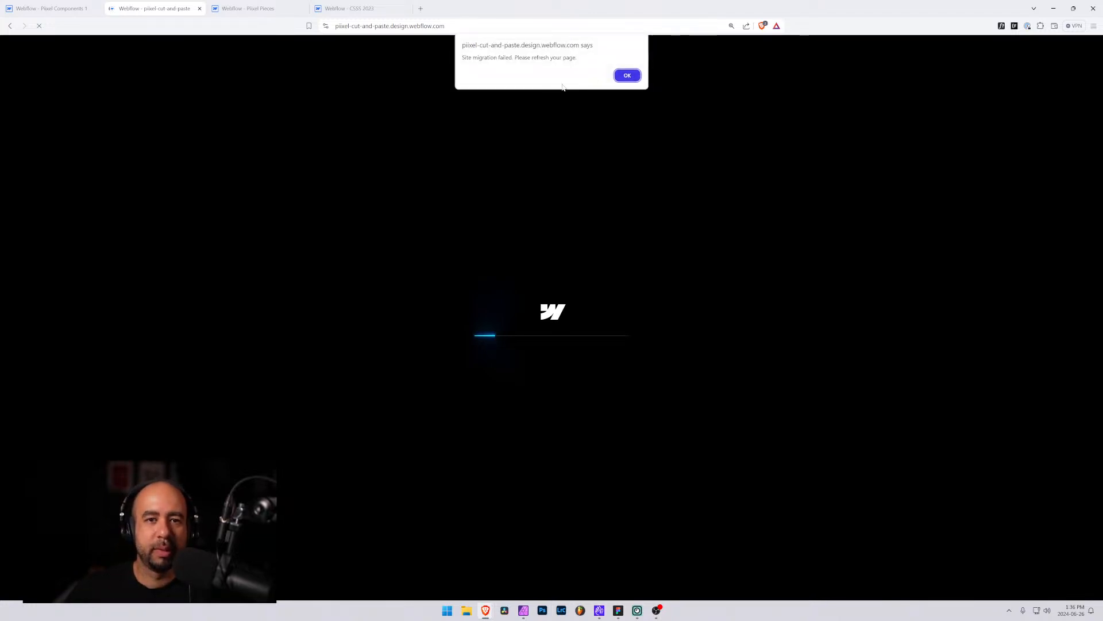
left_click(627, 75)
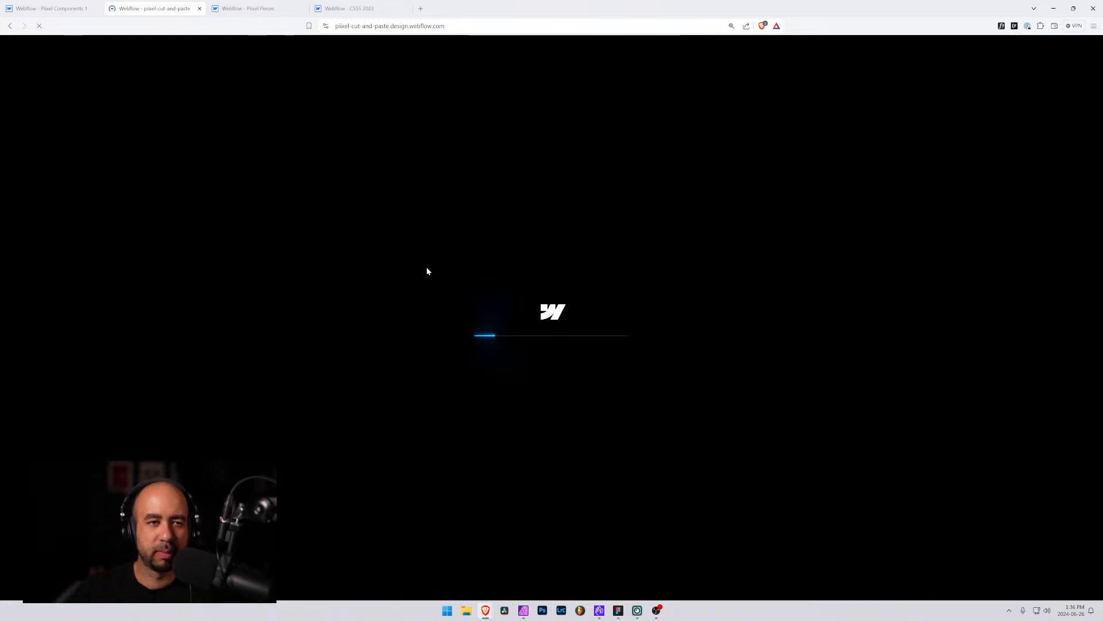
Switch to the Pixel Components project and search its pages for bann
left_click(47, 9)
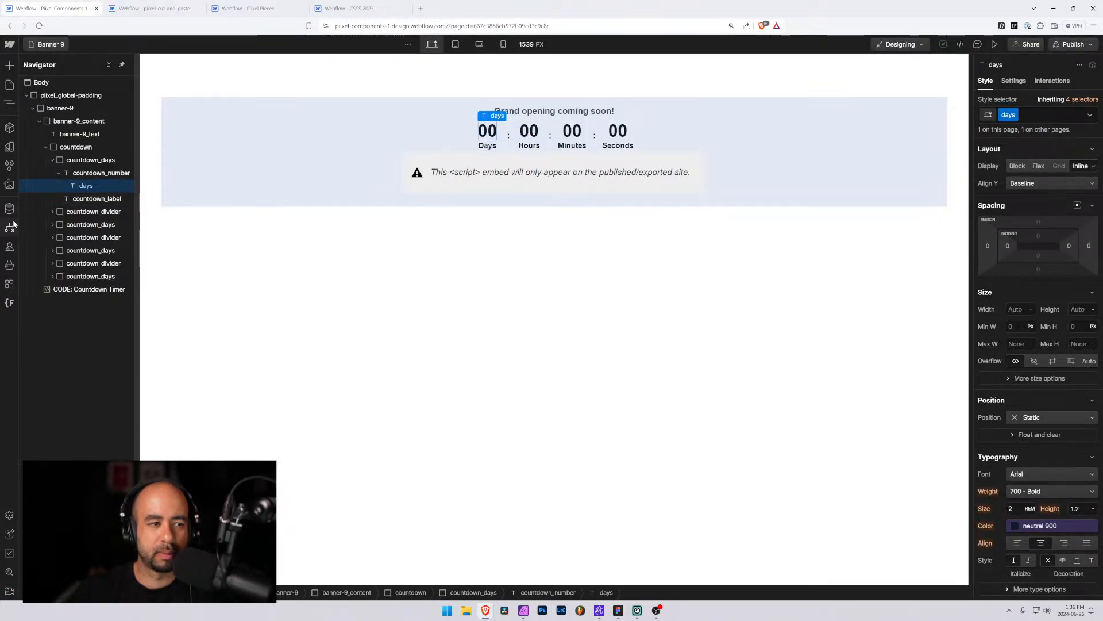
left_click(10, 86)
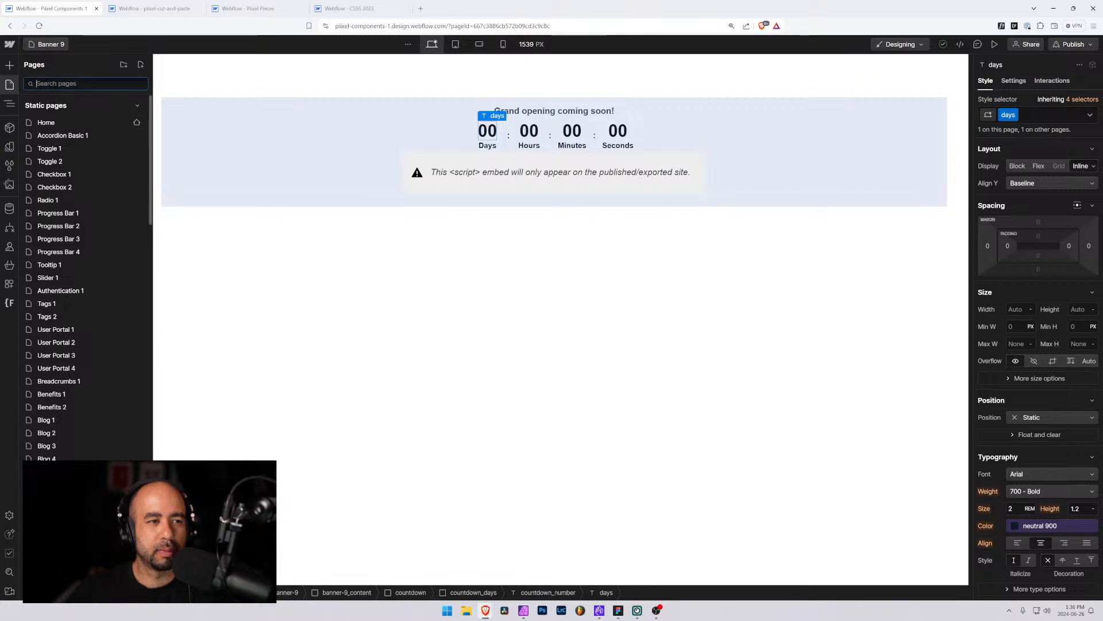
type("bann")
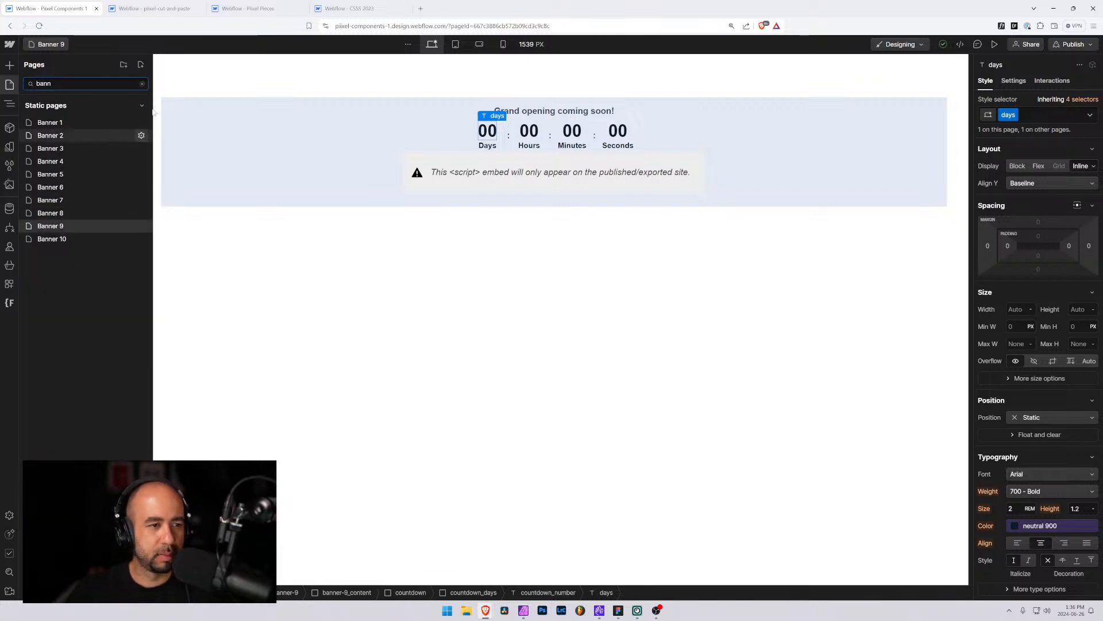
Duplicate the Banner 9 page and name the copy Banner 11
left_click(141, 226)
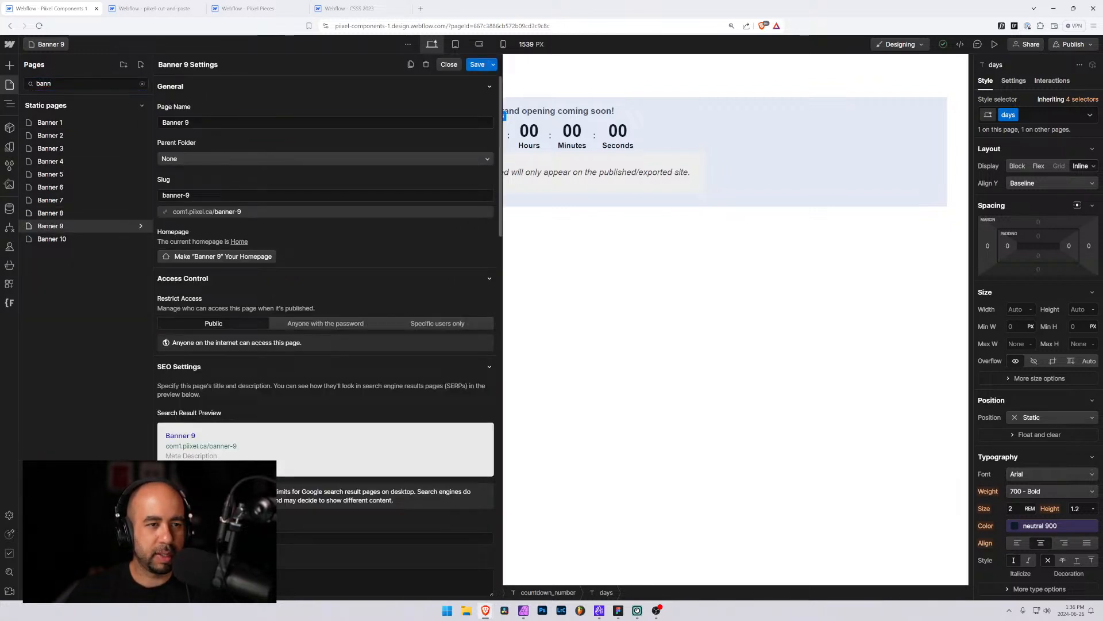
left_click(411, 65)
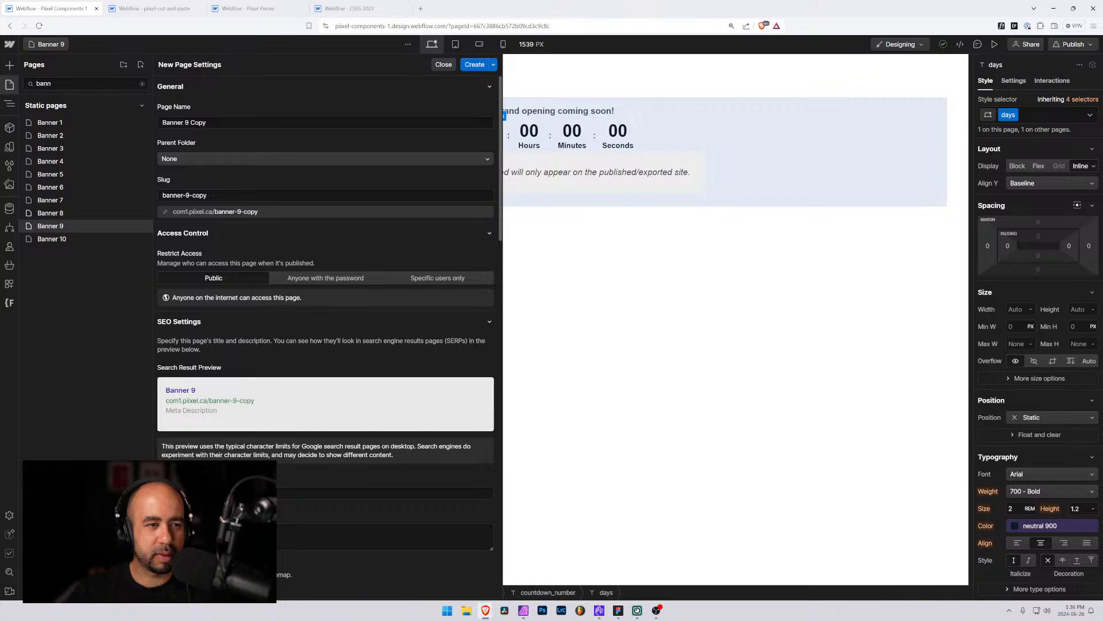
left_click(241, 123)
left_click(205, 122)
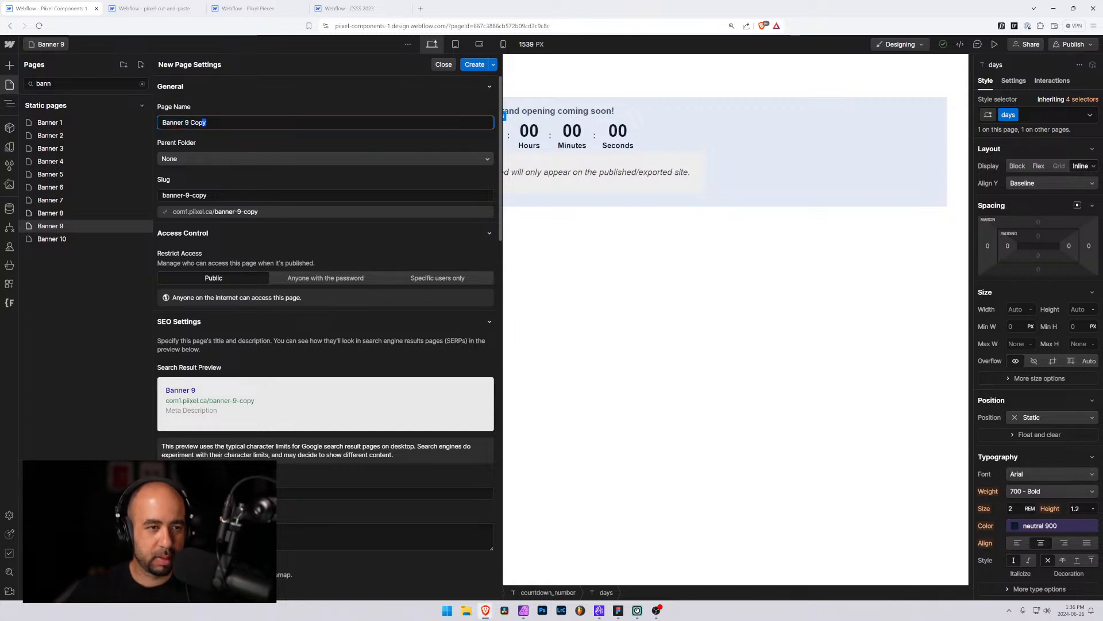
type("11")
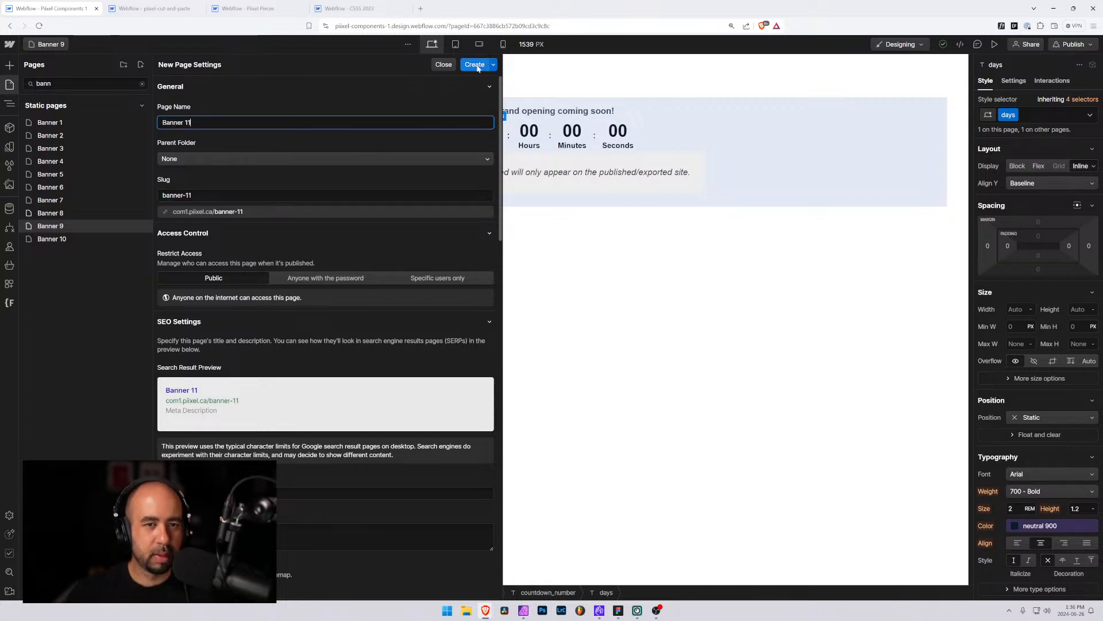
key("Return")
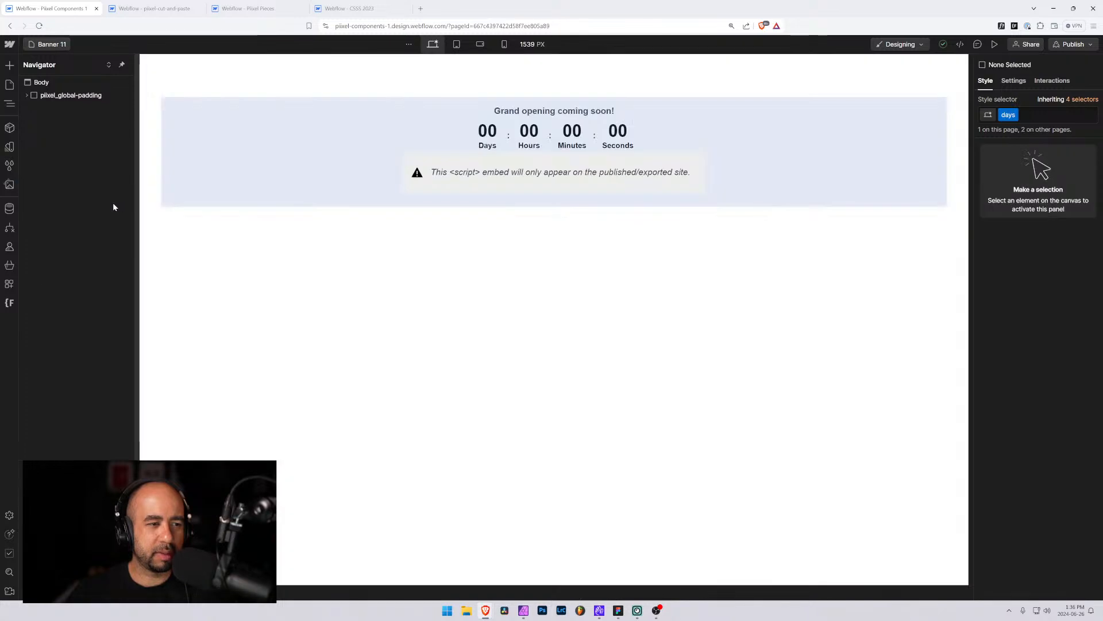
Reload the pixel-cut-and-paste project and delete the pasted banner-9 element from its page
left_click(239, 127)
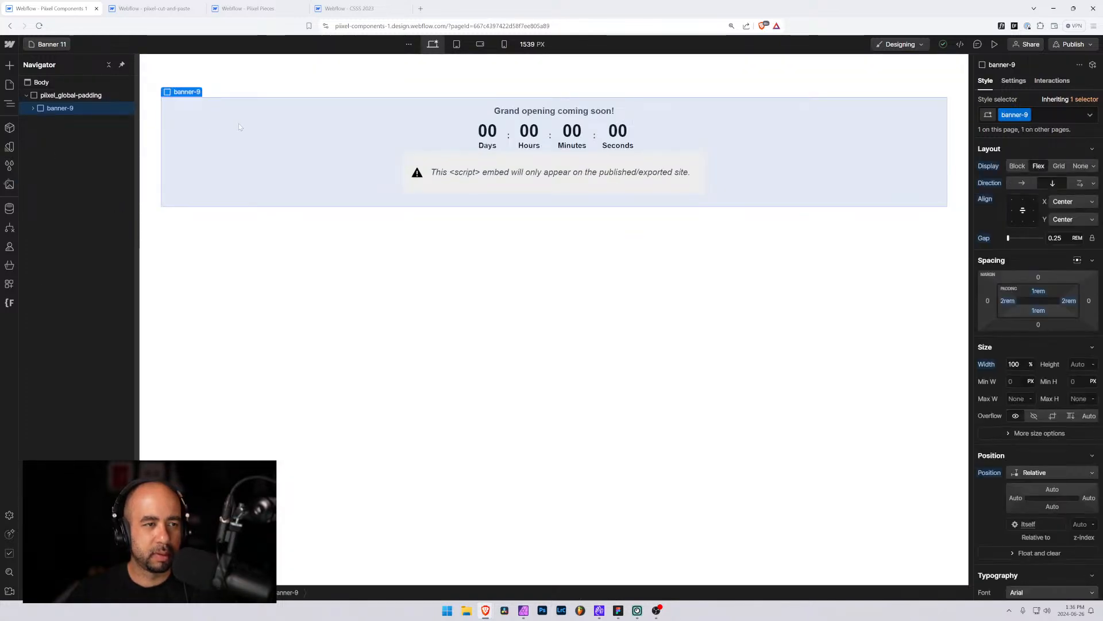
left_click(154, 8)
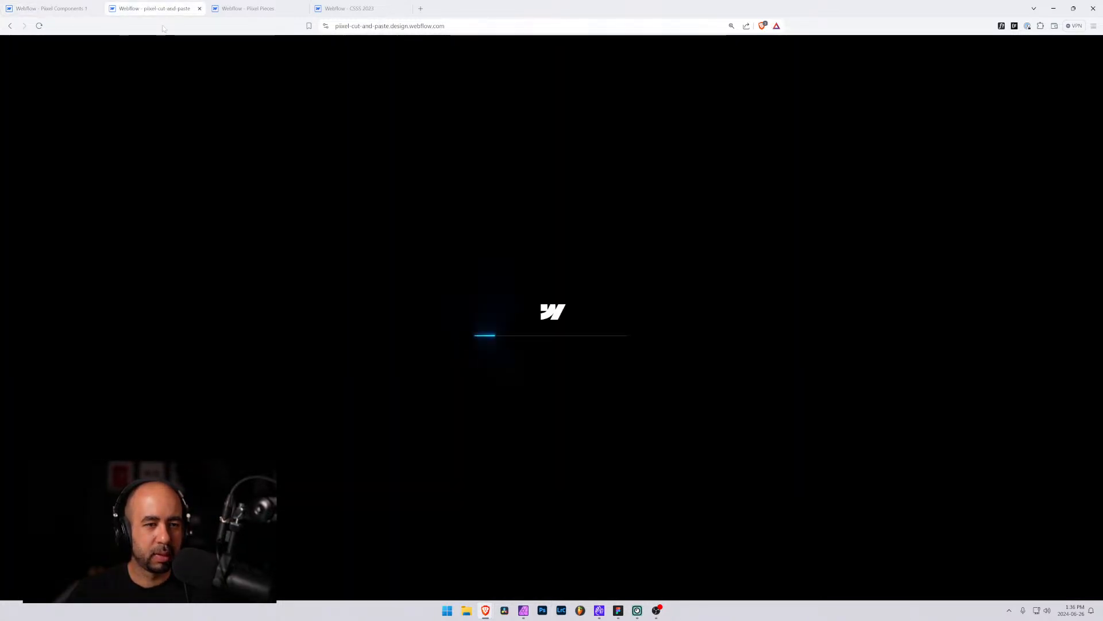
left_click(38, 27)
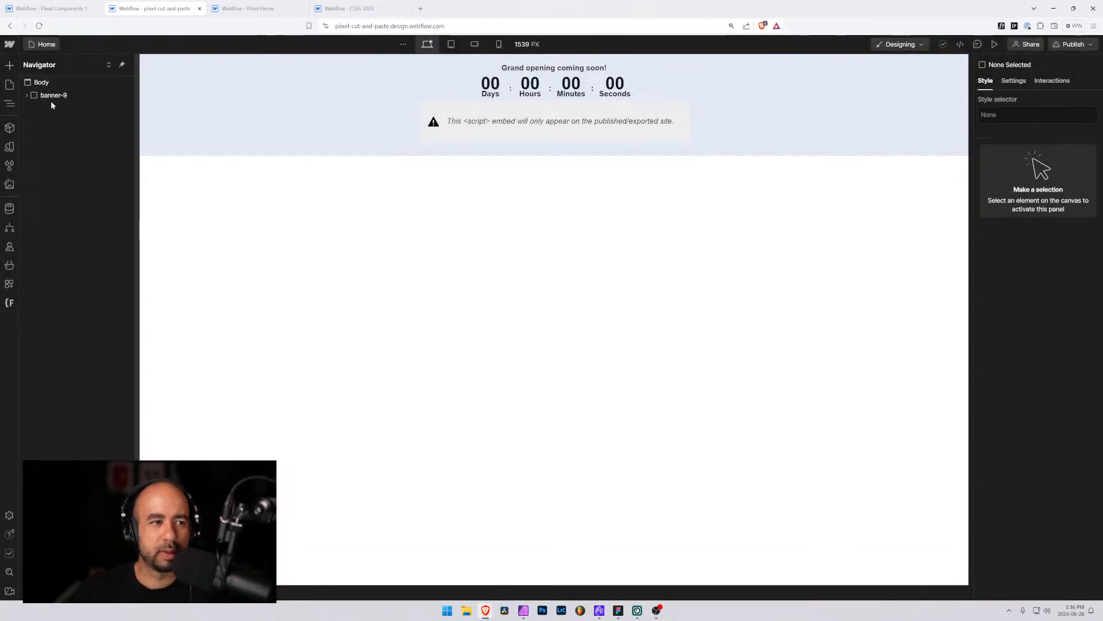
left_click(32, 96)
key("Delete")
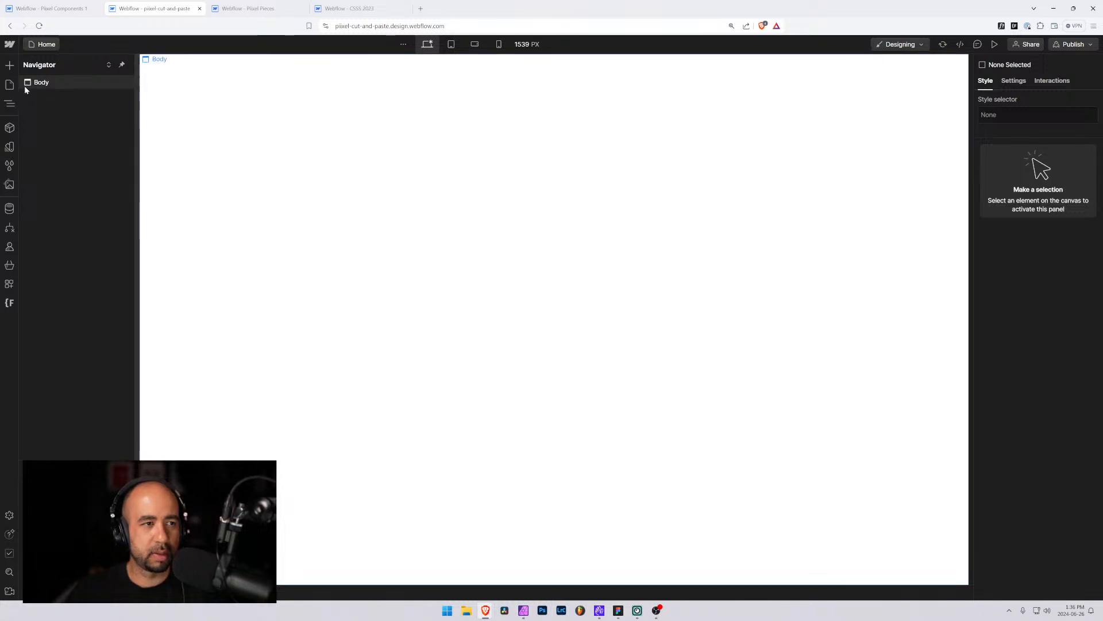
Clean up and remove all unused style selectors in the pixel-cut-and-paste project
left_click(9, 166)
left_click(140, 65)
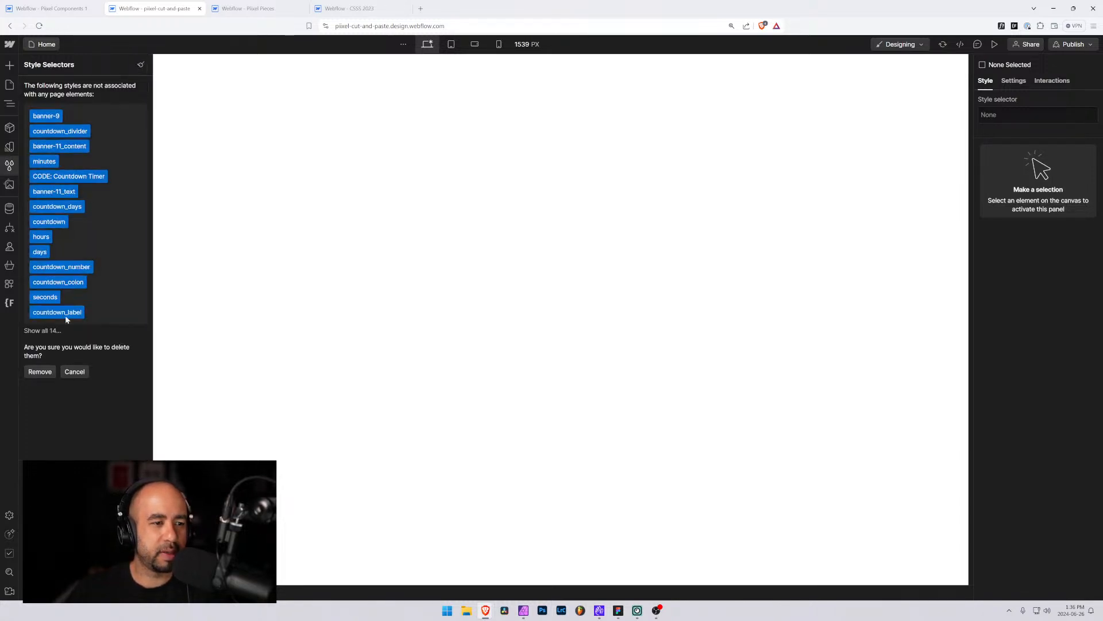
left_click(40, 372)
left_click(52, 8)
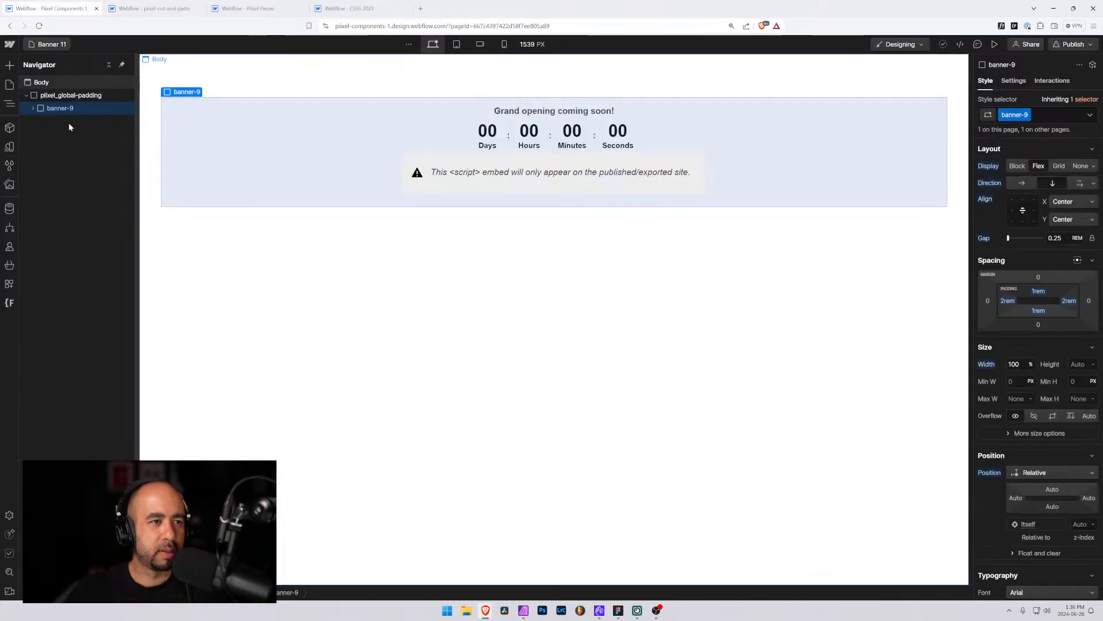
key("ctrl+v")
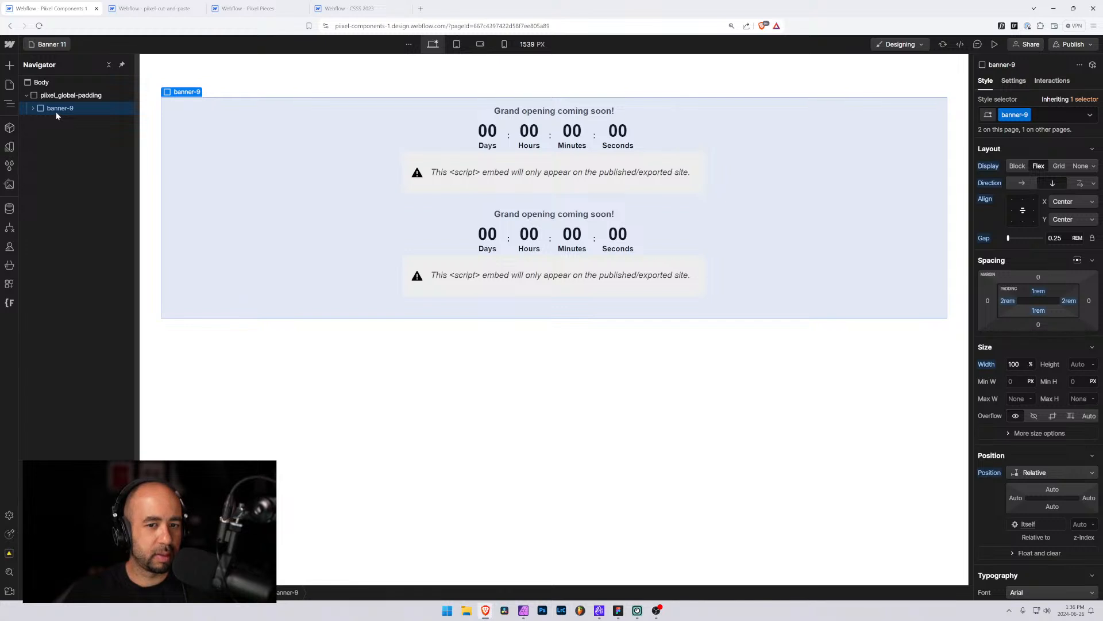
key("ctrl+z")
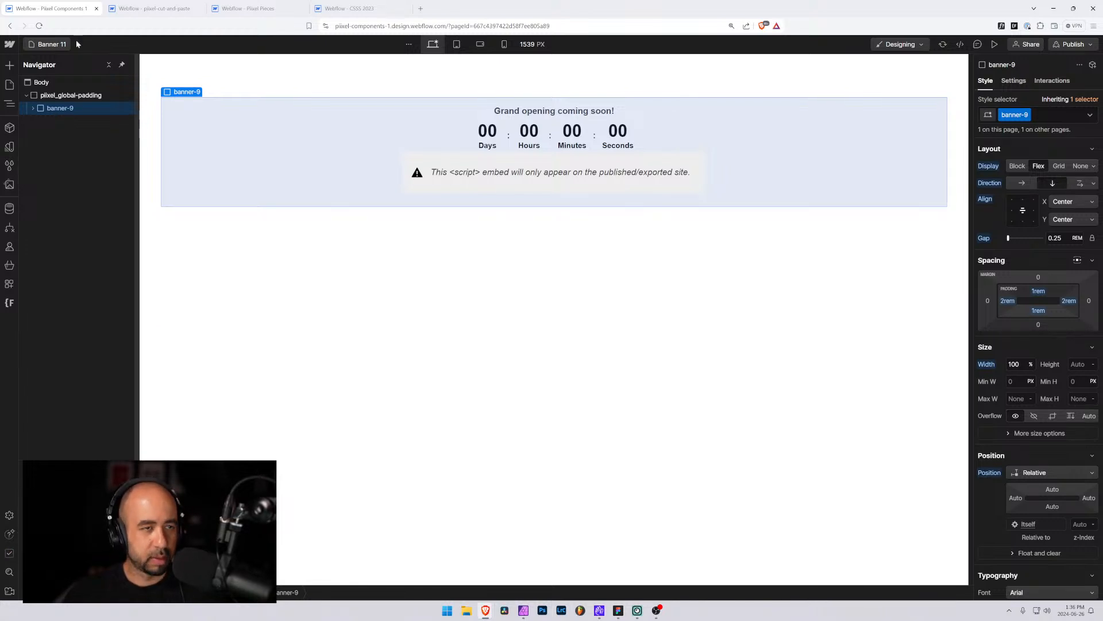
Paste the banner into the empty page body of the pixel-cut-and-paste project
left_click(136, 7)
left_click(9, 103)
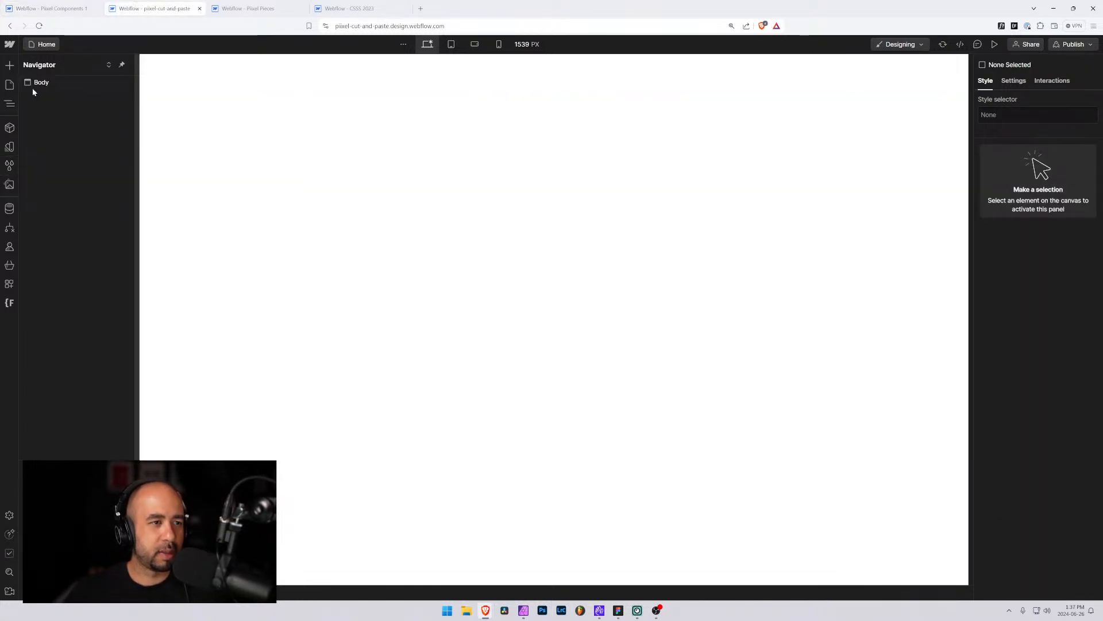
left_click(34, 83)
key("ctrl+v")
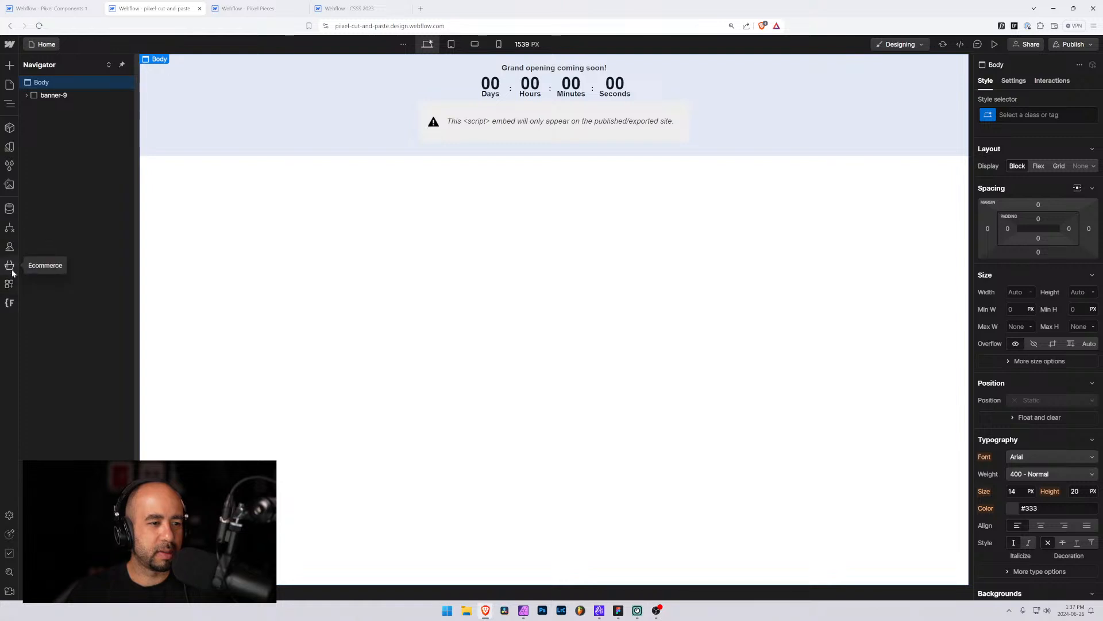
Rename the banner-9 class folder to banner-11 with Finsweet Folders and save the changes
left_click(10, 303)
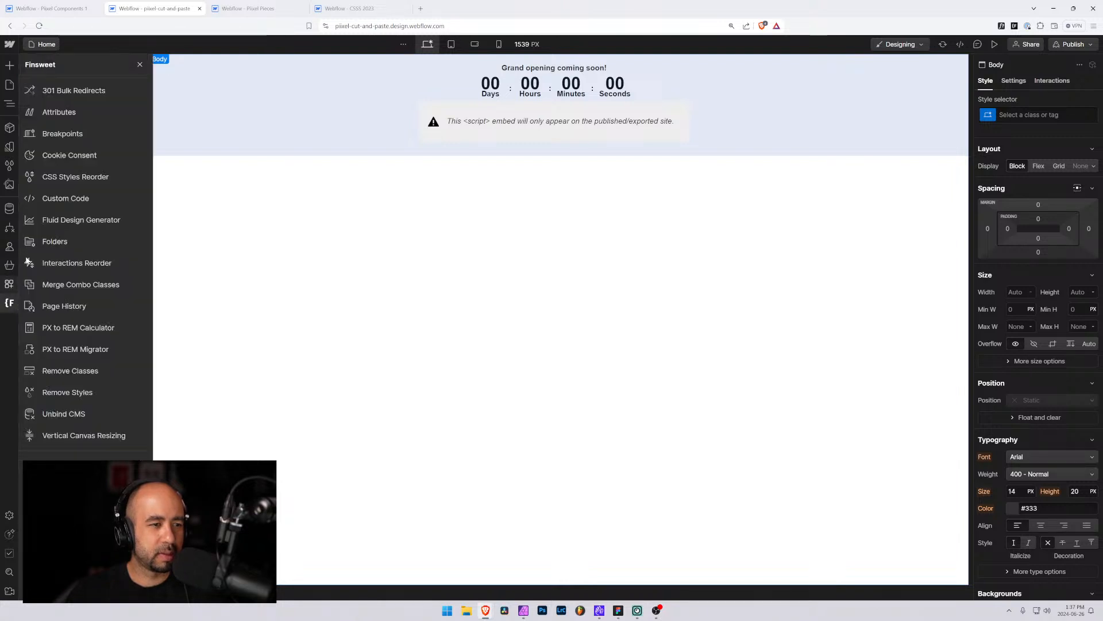
left_click(51, 241)
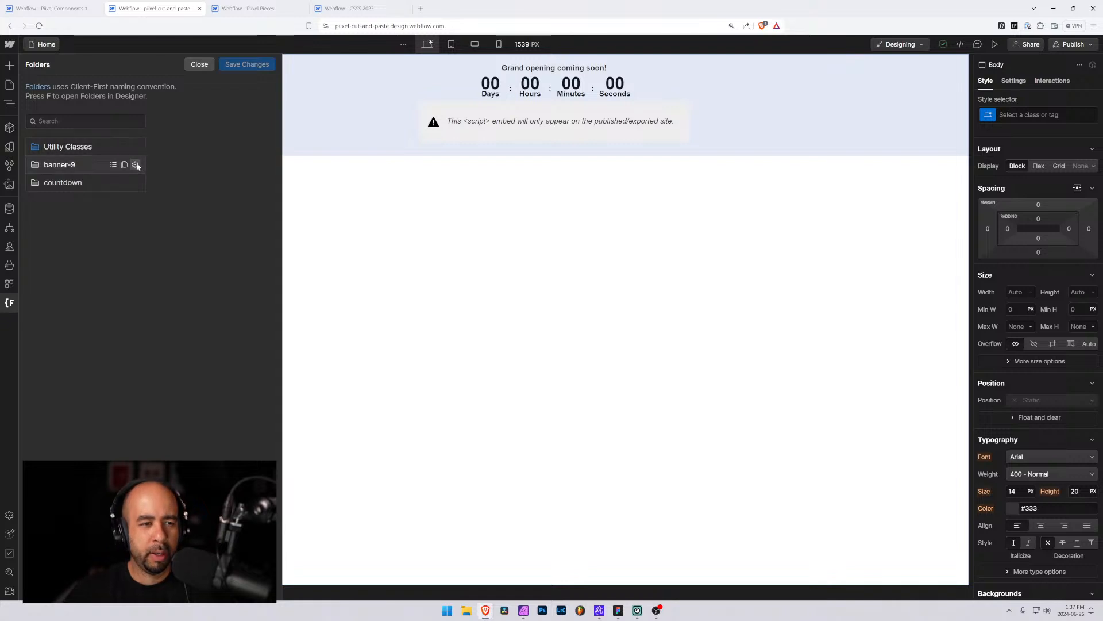
left_click(136, 165)
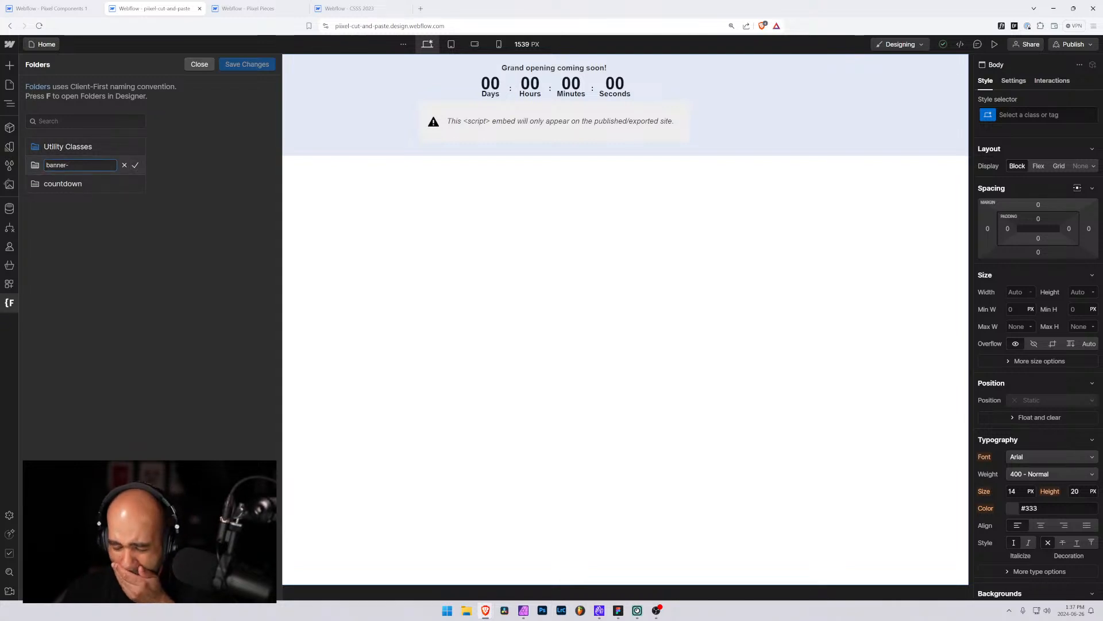
left_click(135, 166)
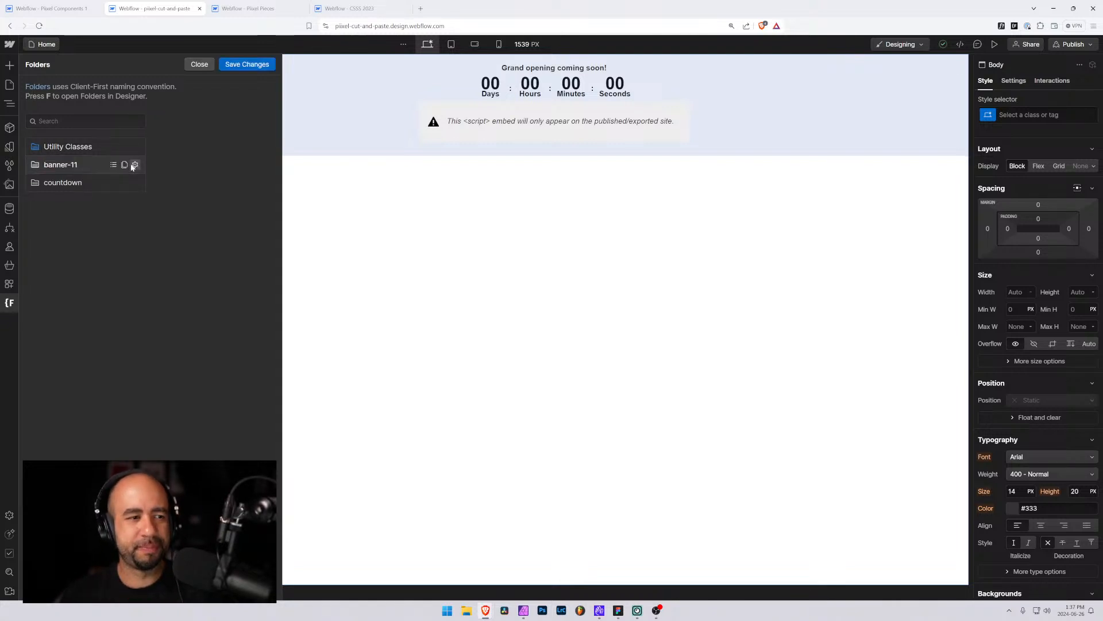
left_click(247, 63)
left_click(646, 353)
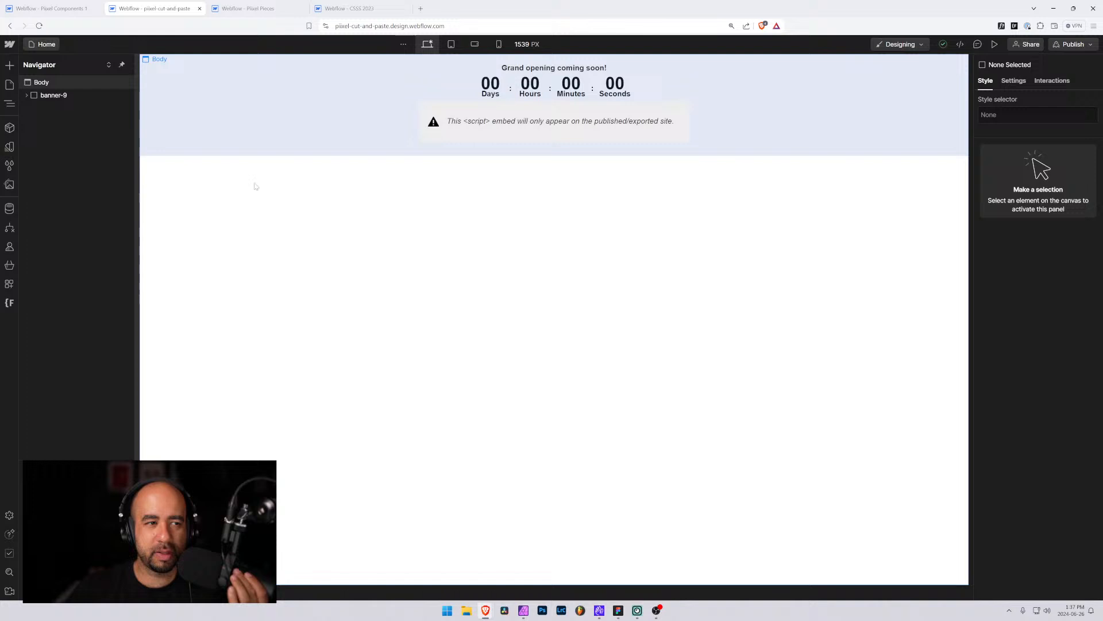
Rename the banner element's banner-9 class to banner-11
left_click(53, 95)
left_click(1027, 114)
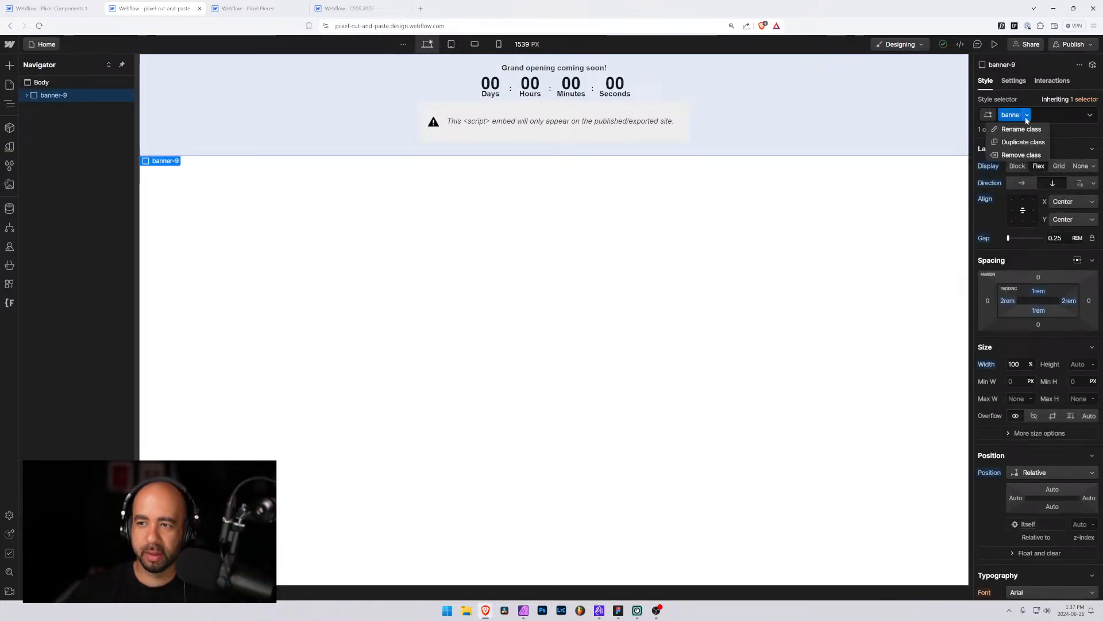
left_click(1009, 131)
key("Right")
key("shift+Left")
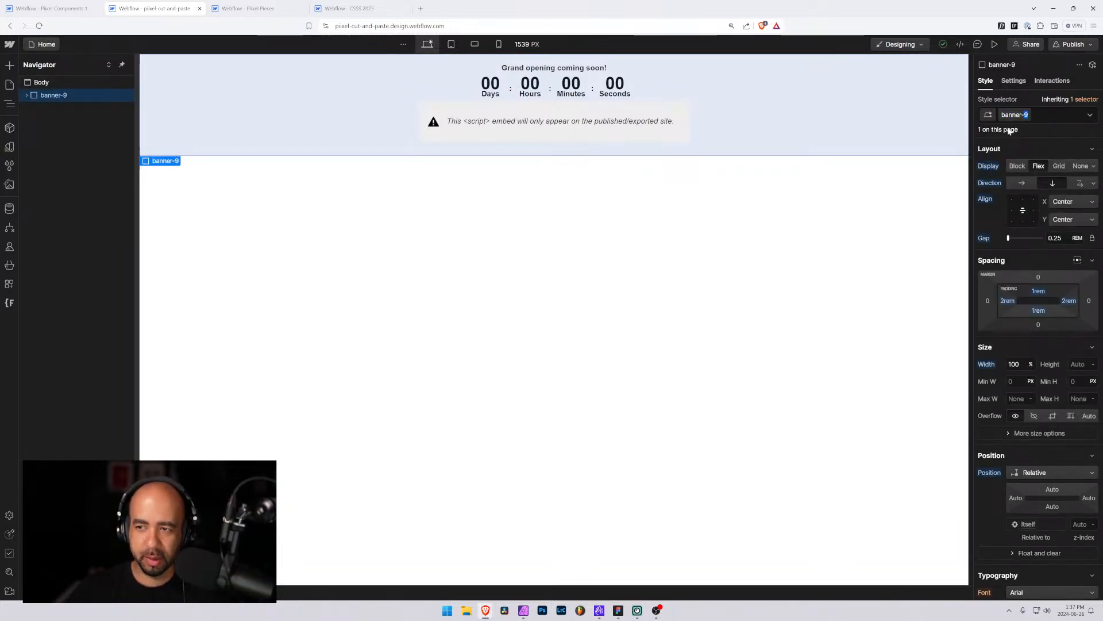
type("11")
key("Return")
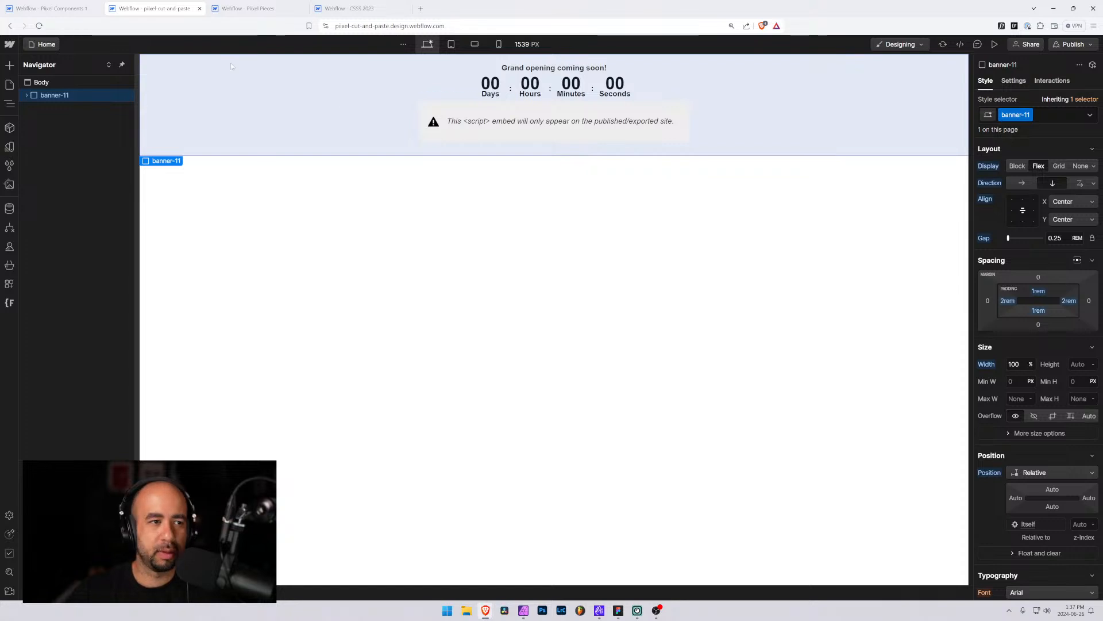
On the Banner 11 page, delete banner-9 and paste banner-11 inside pixel_global-padding
left_click(27, 95)
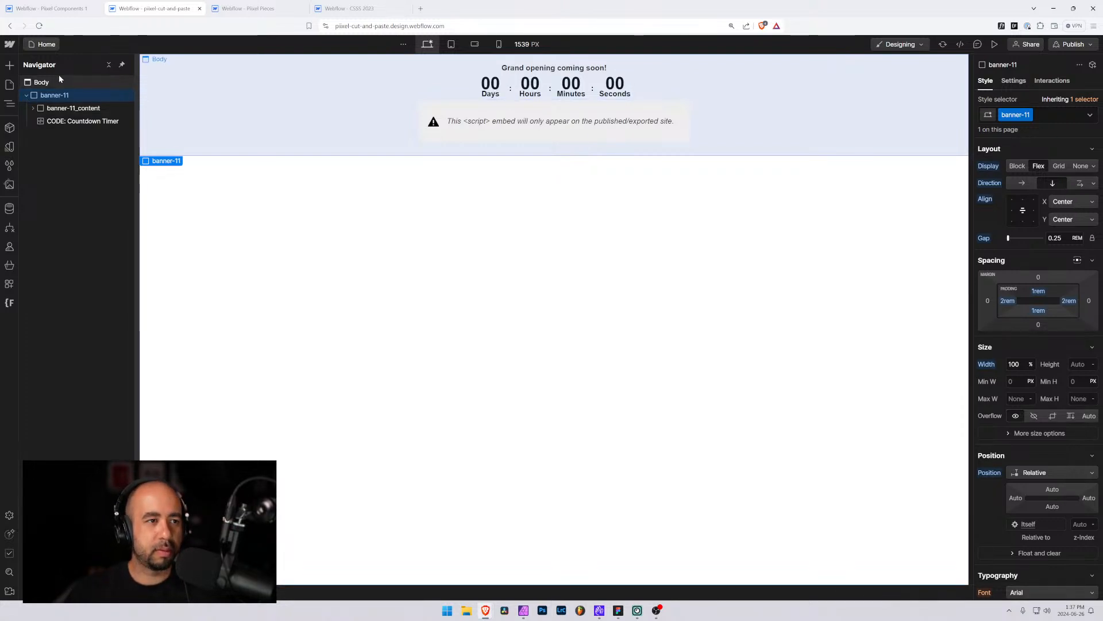
left_click(50, 10)
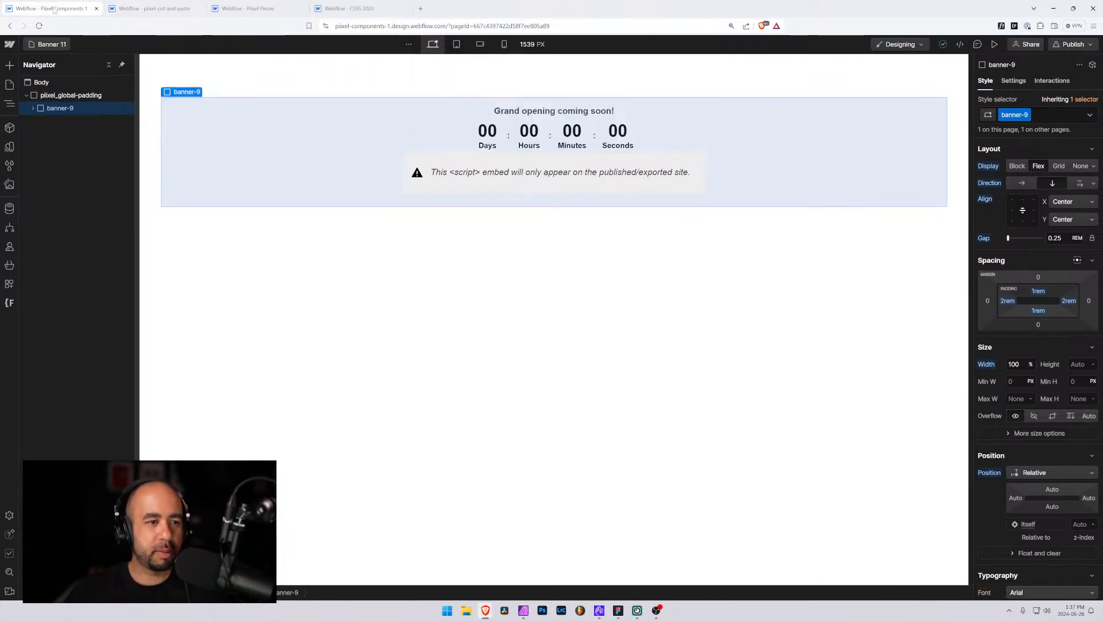
key("Delete")
left_click(62, 97)
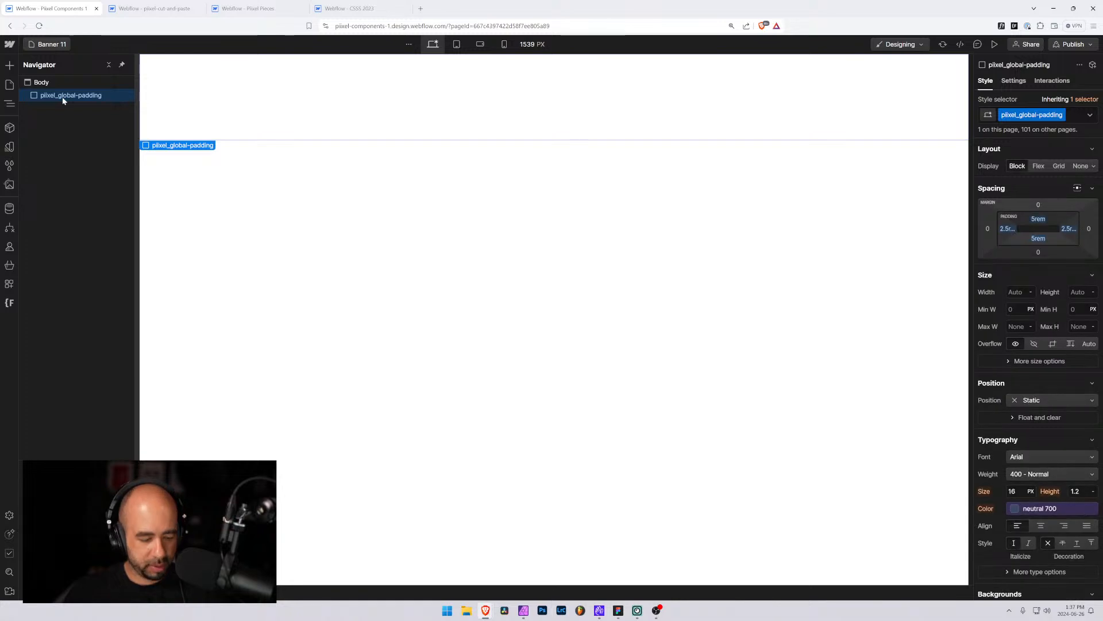
key("ctrl+v")
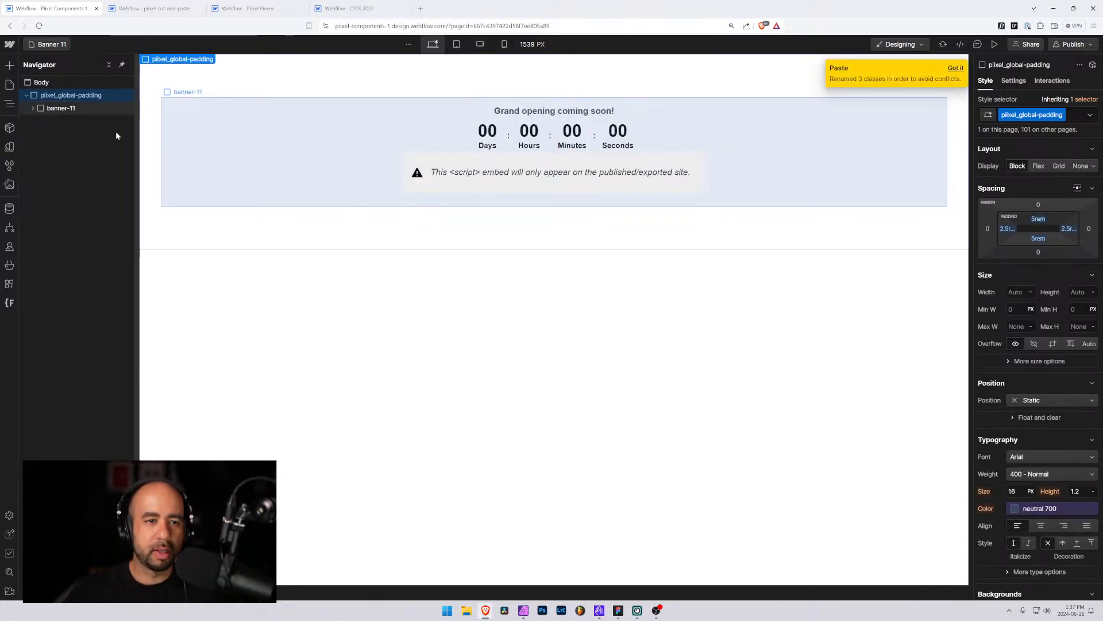
Replace the pasted countdown element's countdown 3 class with the existing countdown class
left_click(32, 108)
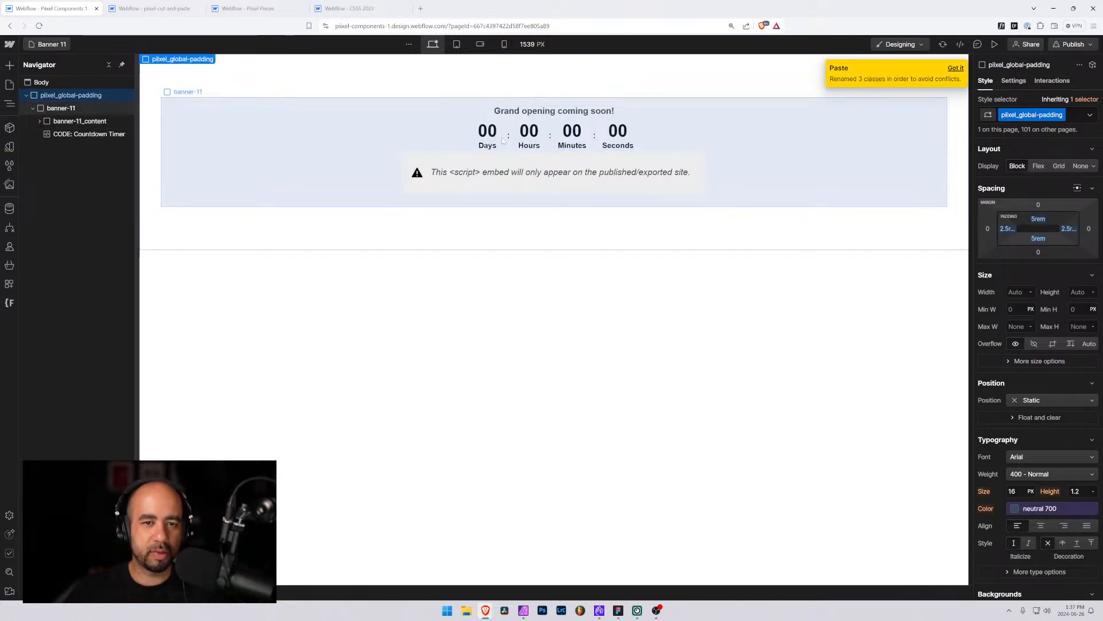
left_click(129, 120)
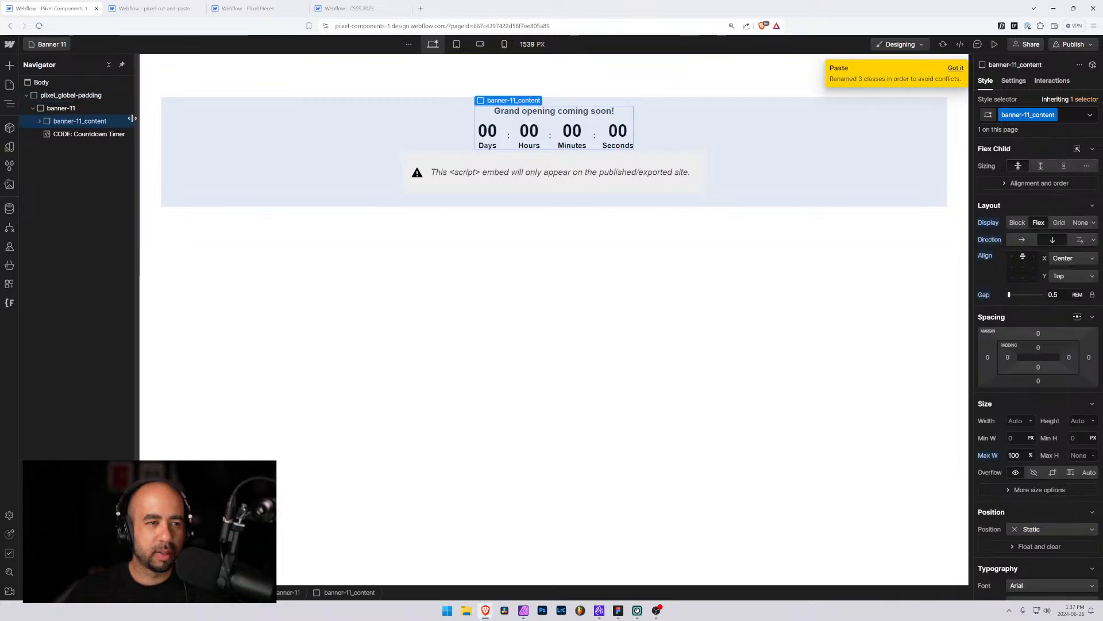
left_click(39, 121)
left_click(74, 147)
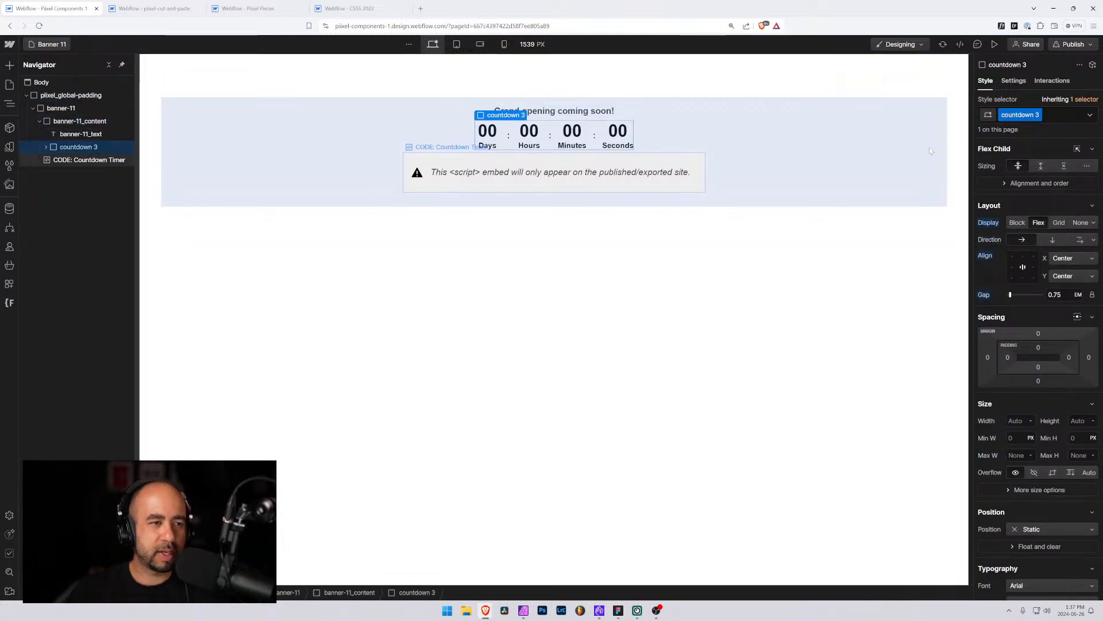
left_click(1060, 114)
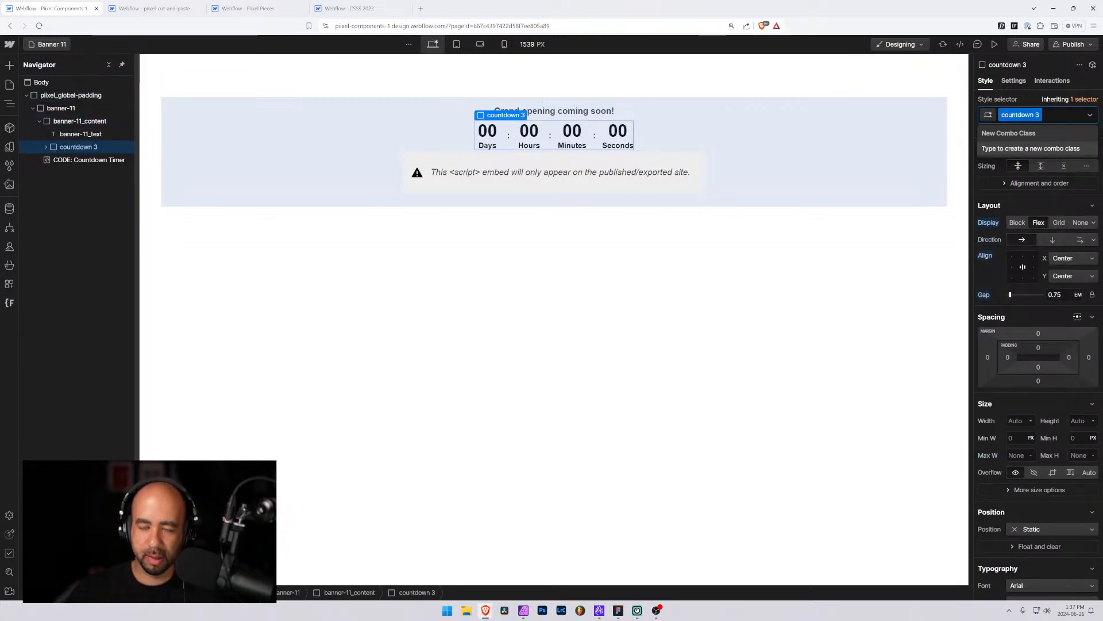
key("BackSpace")
type("cou")
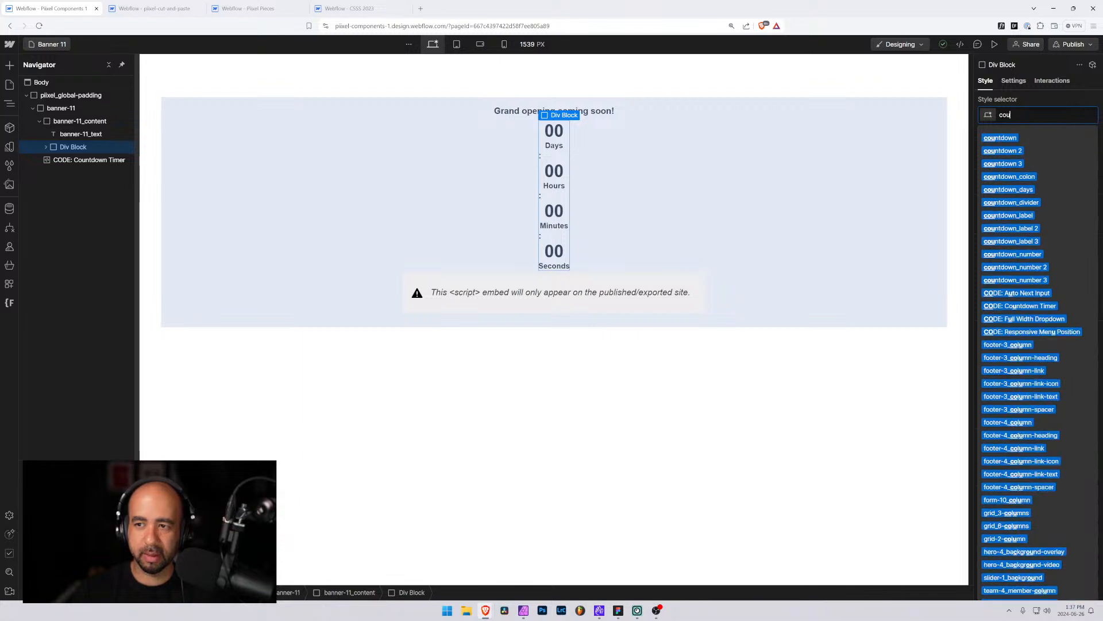
type("ntdown")
key("Return")
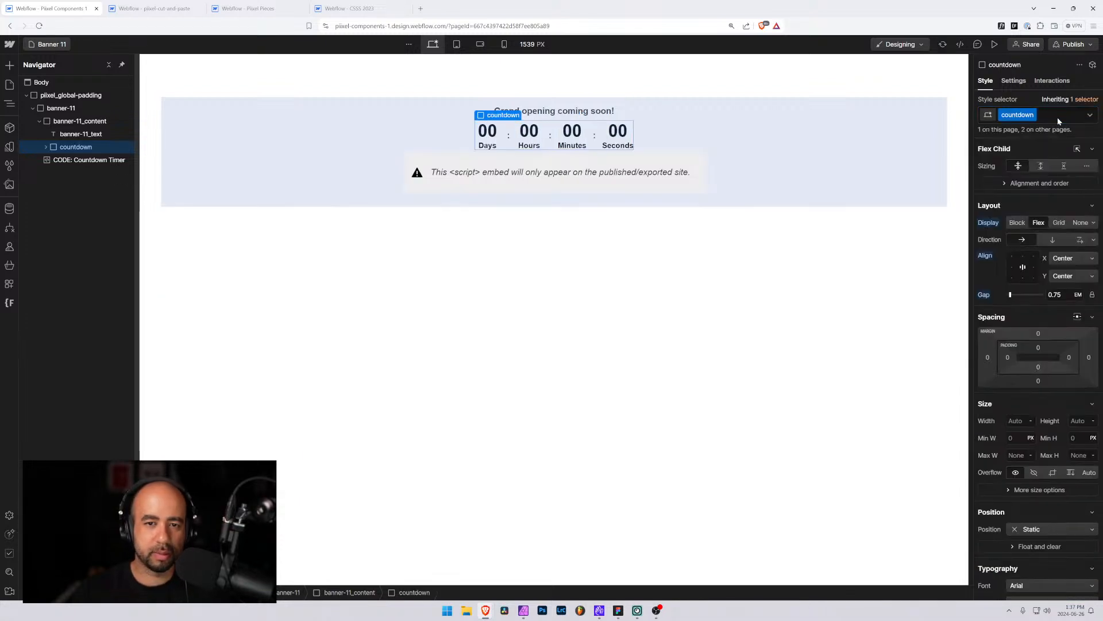
Replace the Days number's countdown_number 3 class with the existing countdown_number class
left_click(46, 148)
left_click(51, 162)
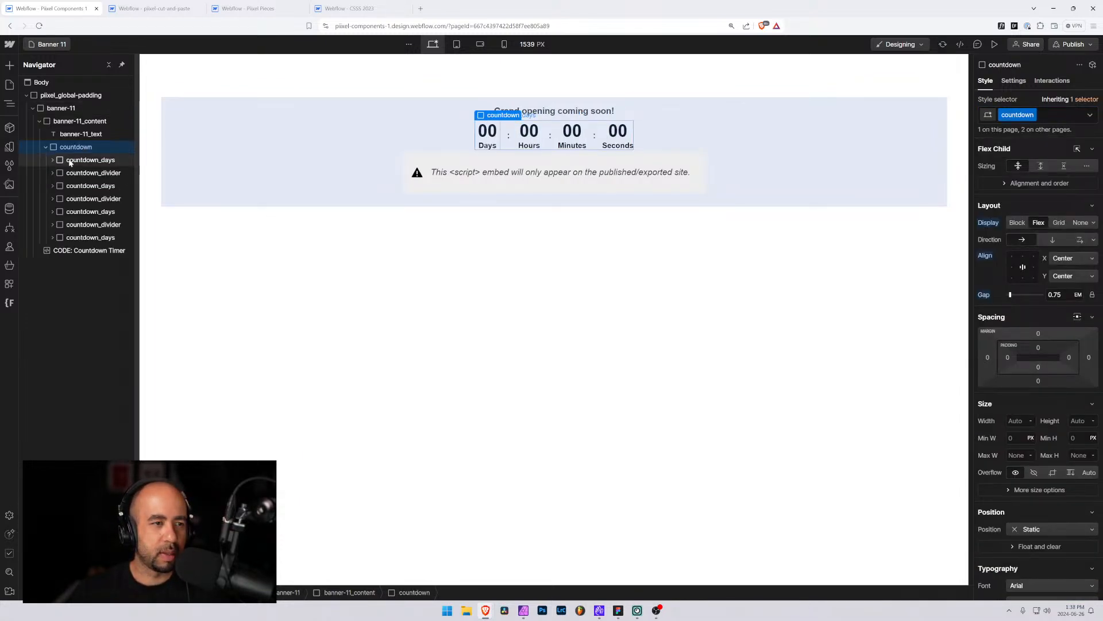
left_click(53, 161)
left_click(95, 172)
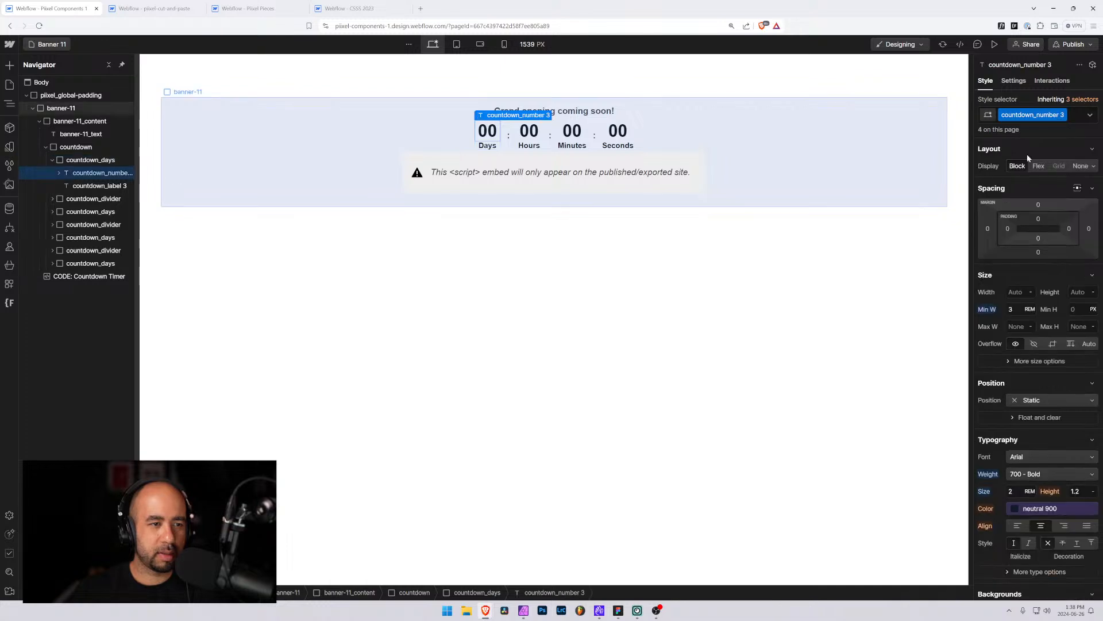
left_click(1076, 118)
key("BackSpace")
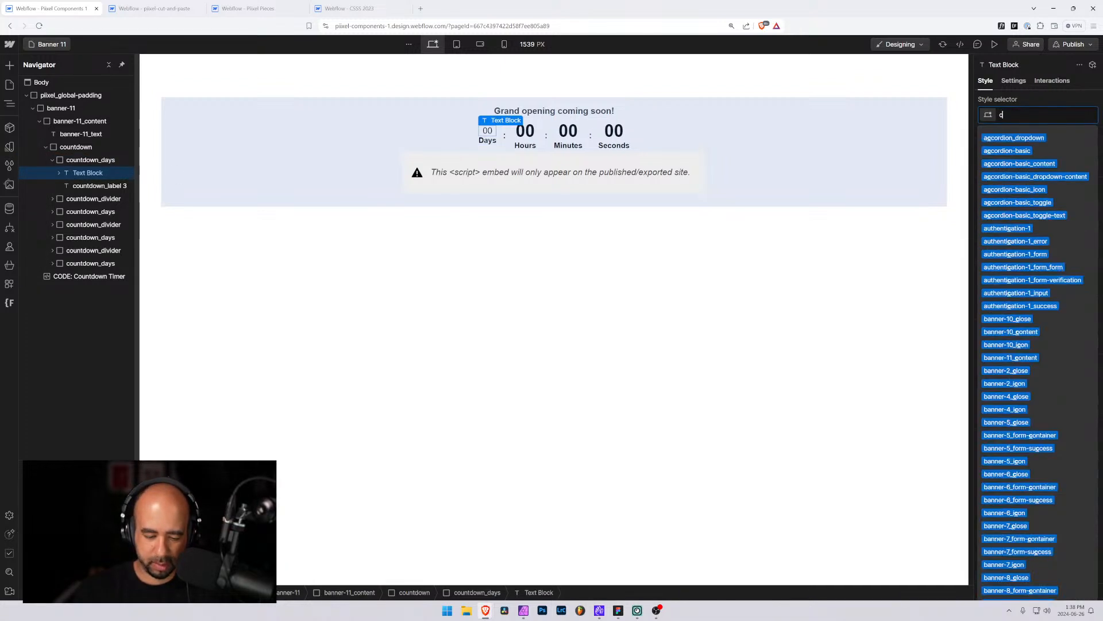
type("countdown")
key("Down")
key("Down")
key("Down")
key("Down")
key("Down")
key("Down")
key("Down")
key("Down")
key("Down")
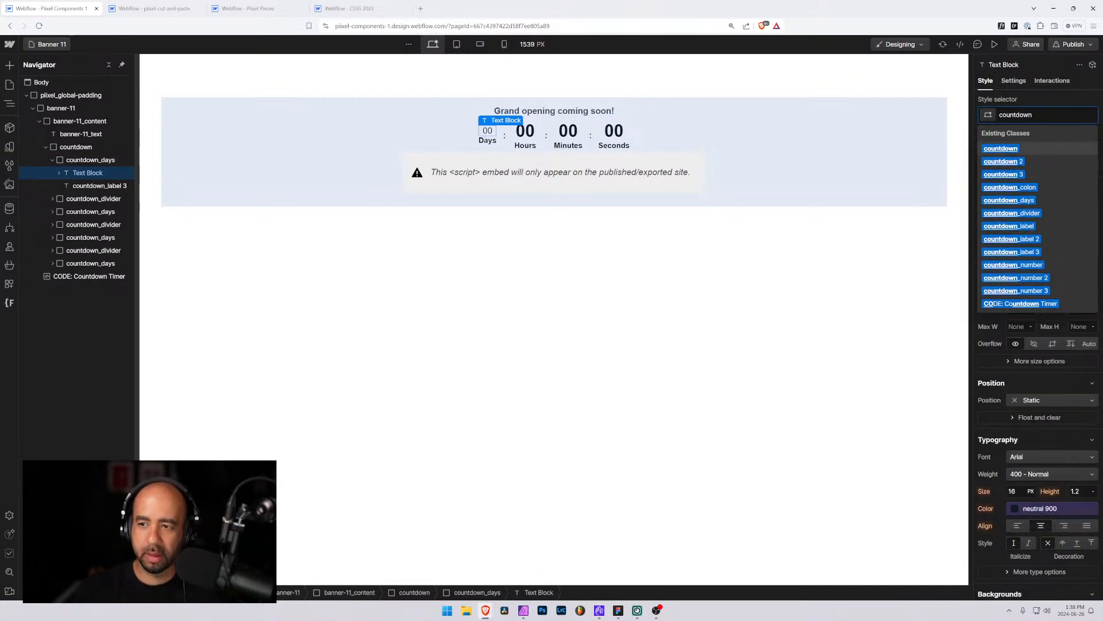
key("Down")
key("Return")
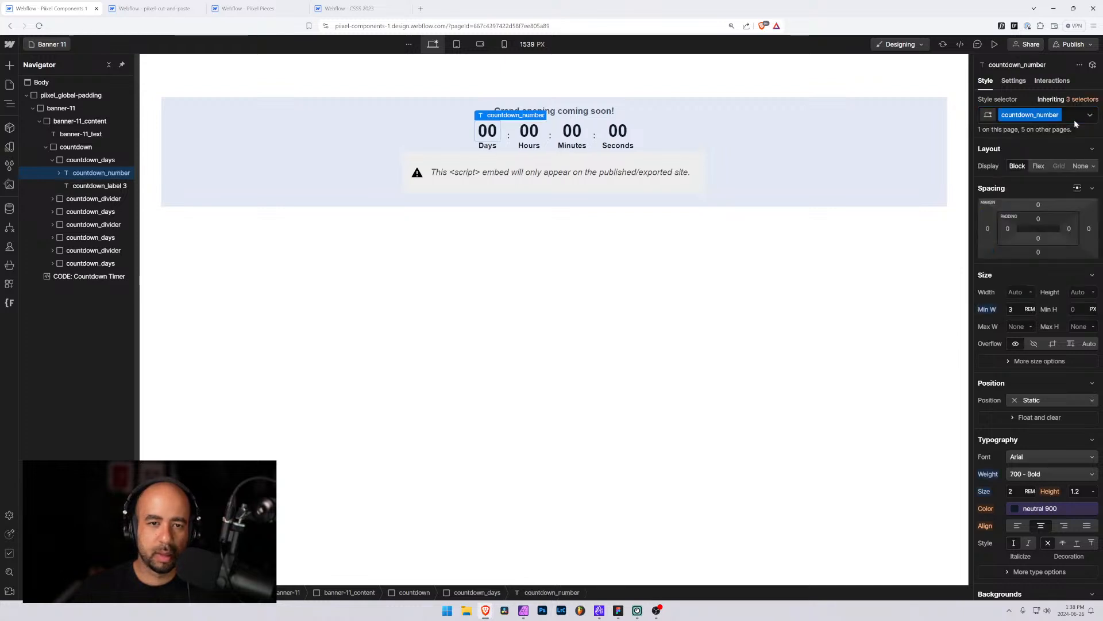
Replace the Days label's countdown_label 3 class with the existing countdown_label class
left_click(95, 185)
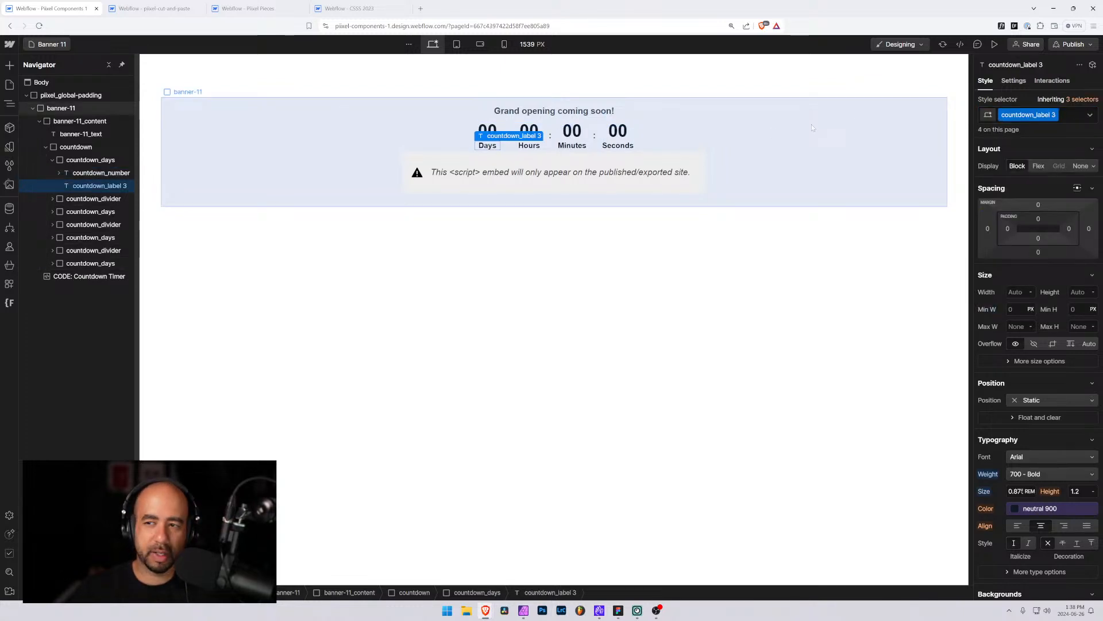
left_click(1068, 119)
key("BackSpace")
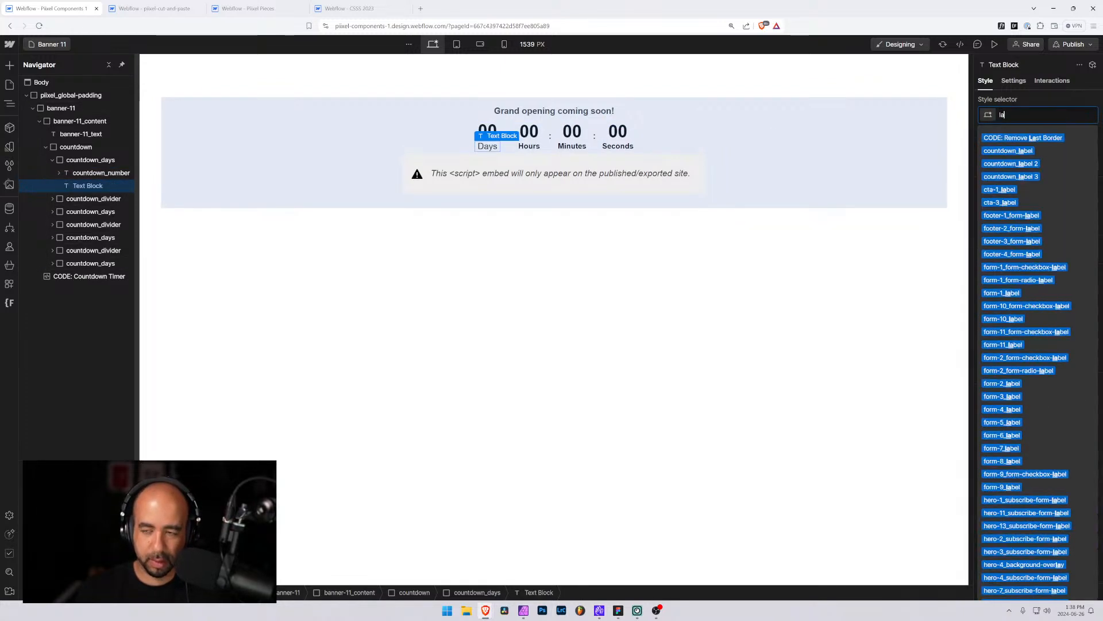
type("label")
key("Down")
key("Down")
key("Up")
key("Return")
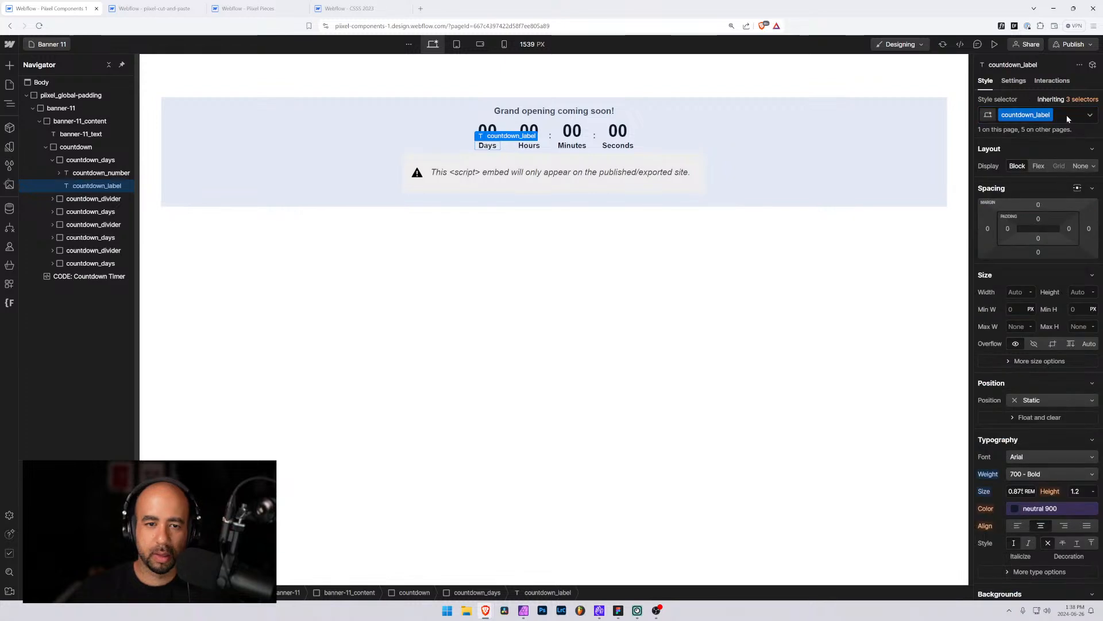
Rename the banner-11_content class to banner-11_container
left_click(45, 147)
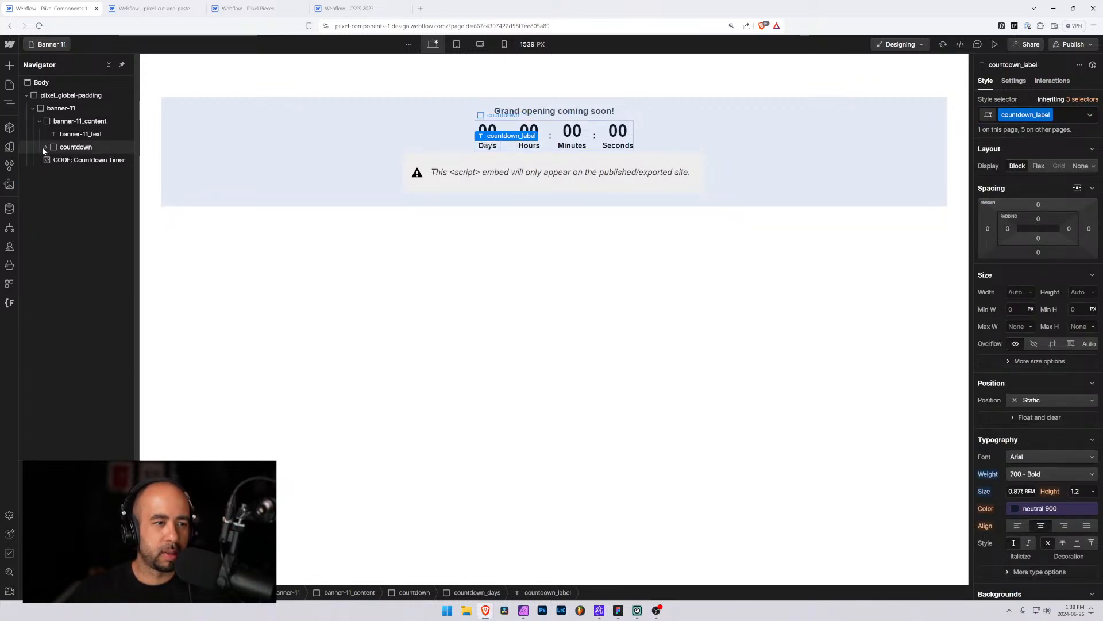
left_click(63, 160)
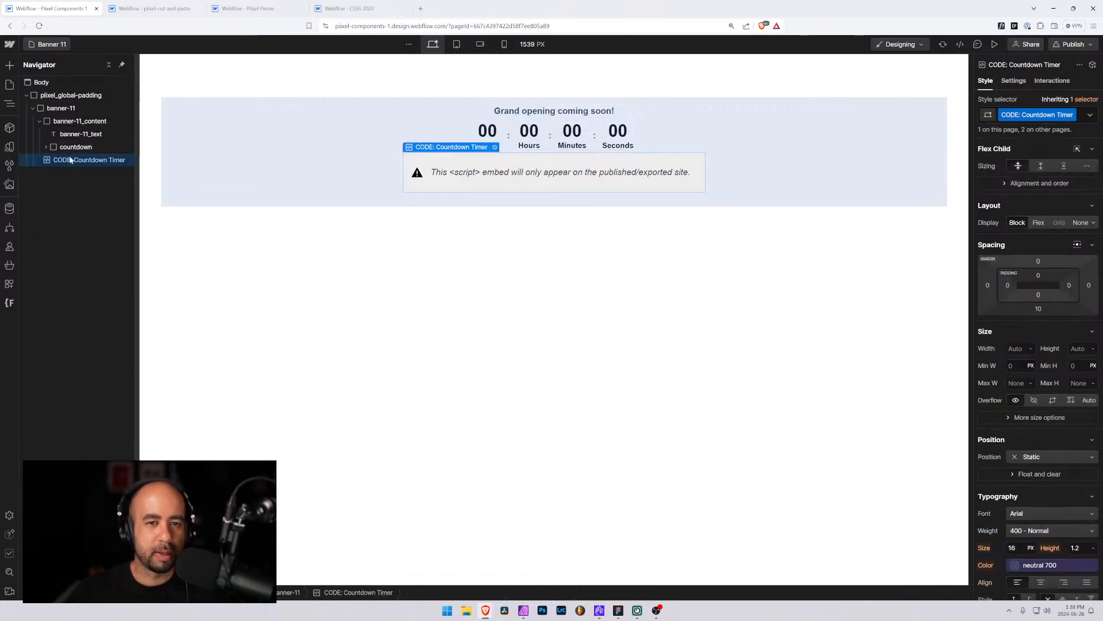
left_click(52, 121)
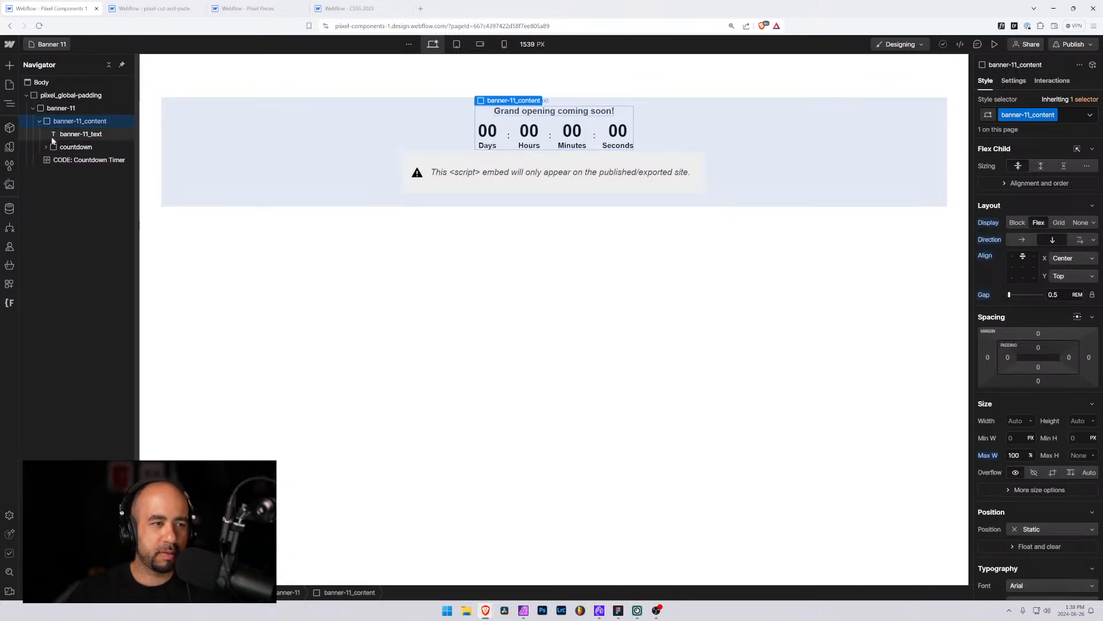
left_click(61, 135)
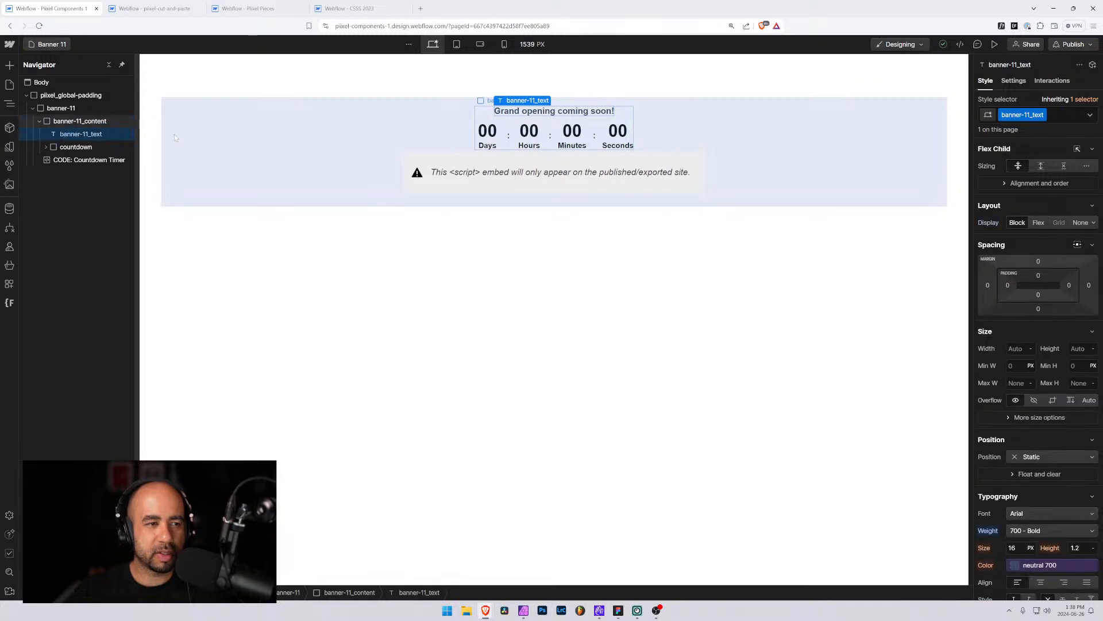
left_click(67, 124)
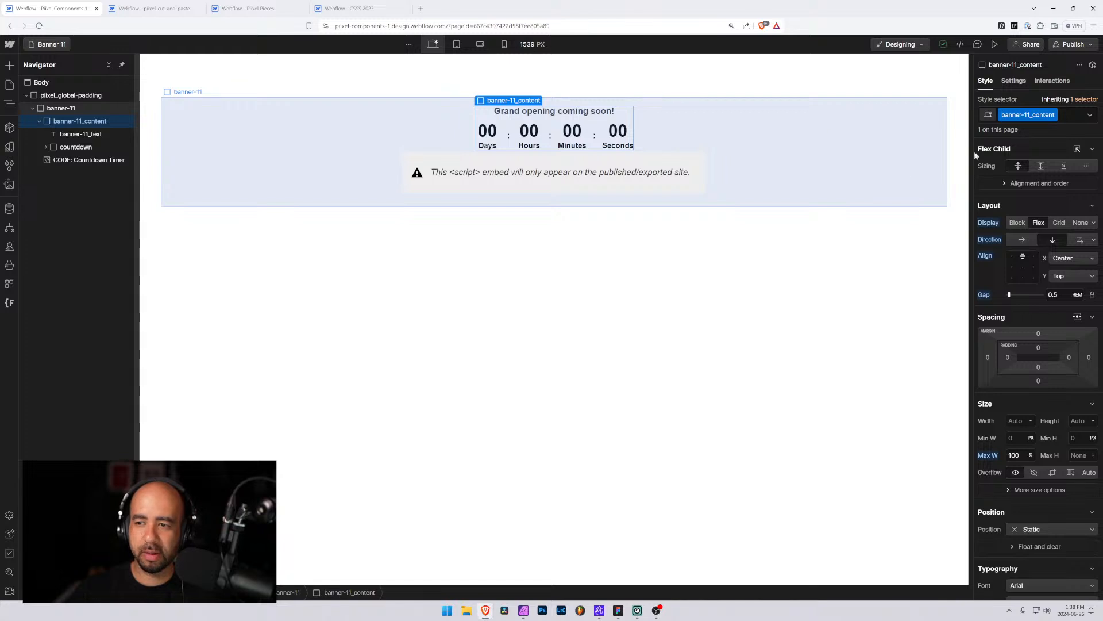
left_click(1054, 116)
left_click(1039, 129)
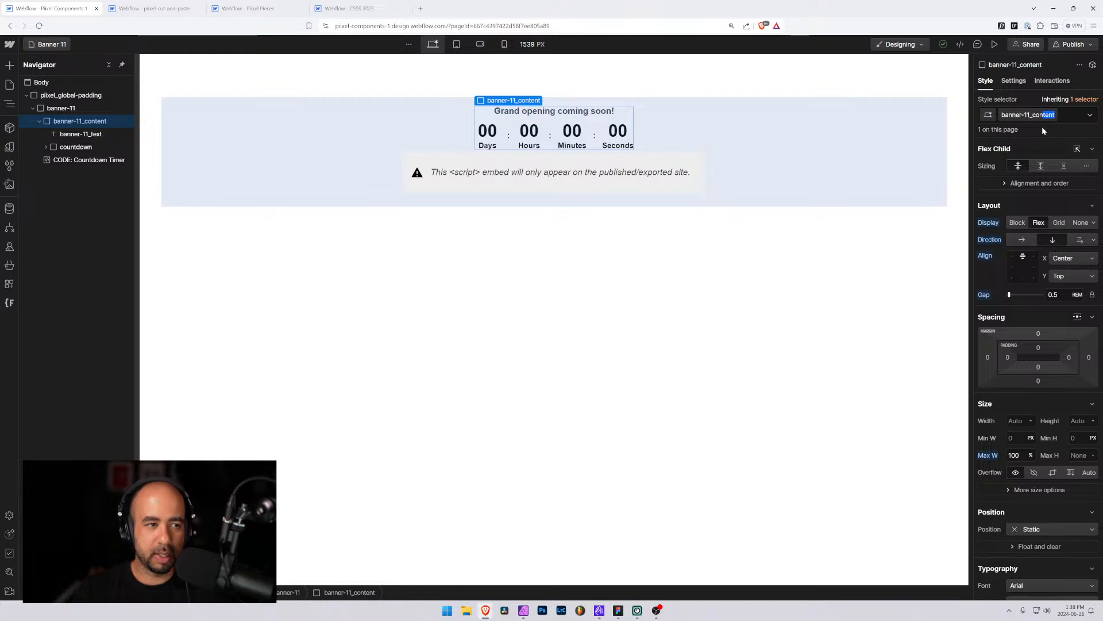
type("container")
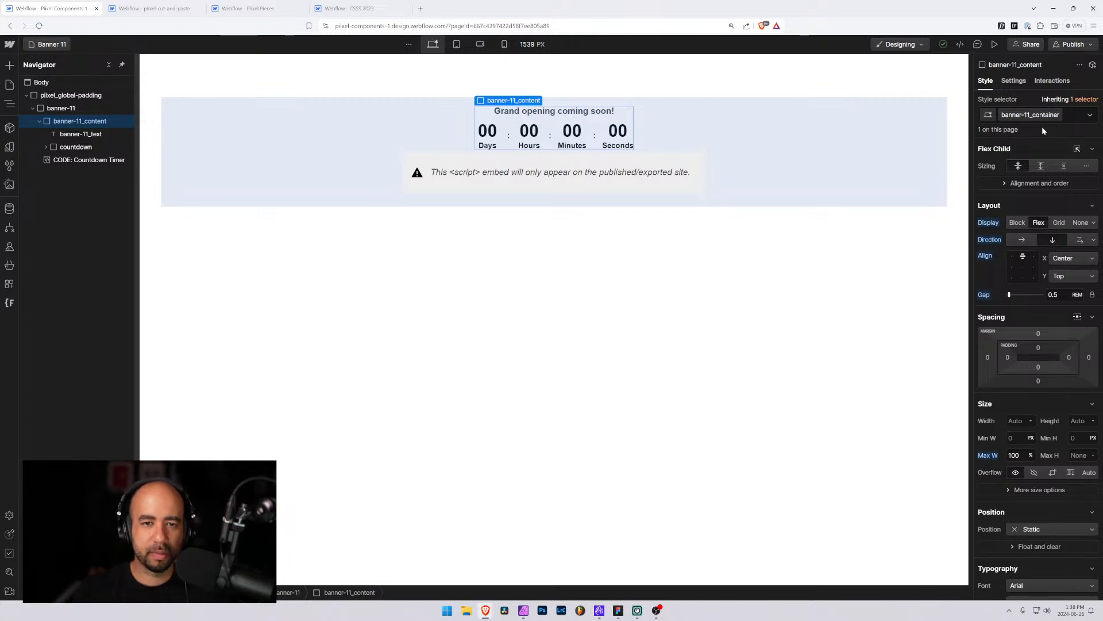
key("Return")
Wrap banner-11_text in a Div Block and add a Text Block below it inside that div
left_click(72, 134)
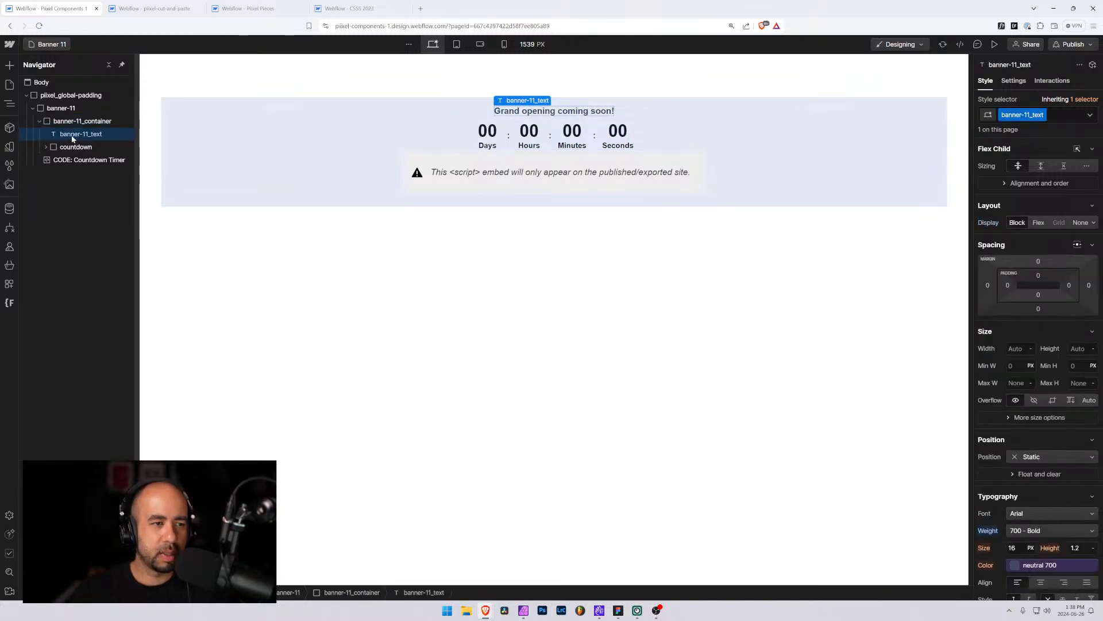
key("ctrl+alt+g")
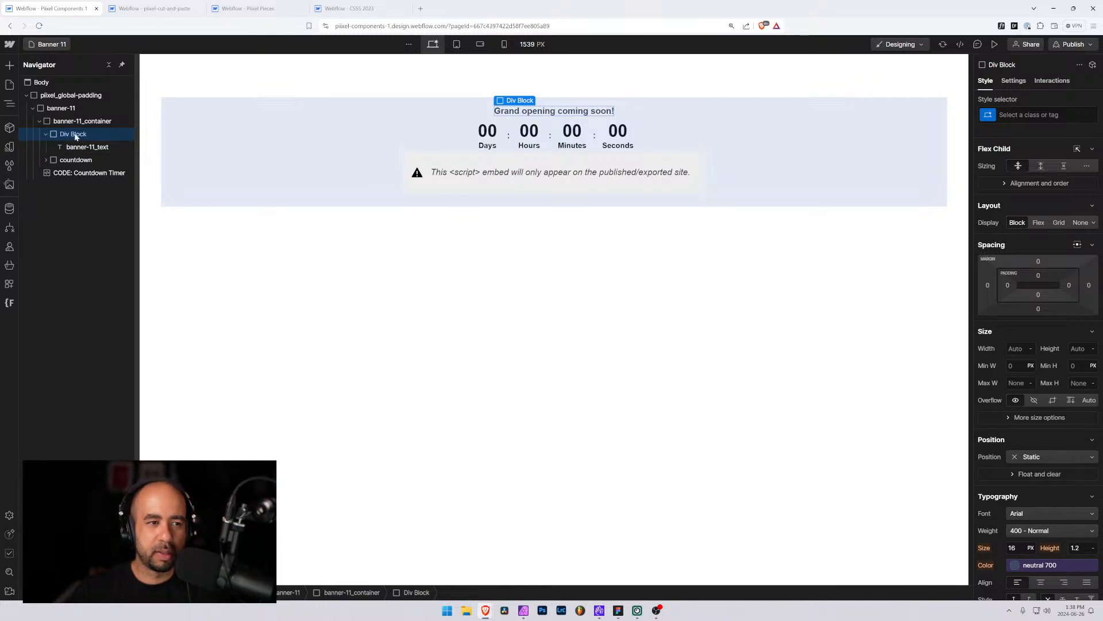
key("ctrl+k")
type("text")
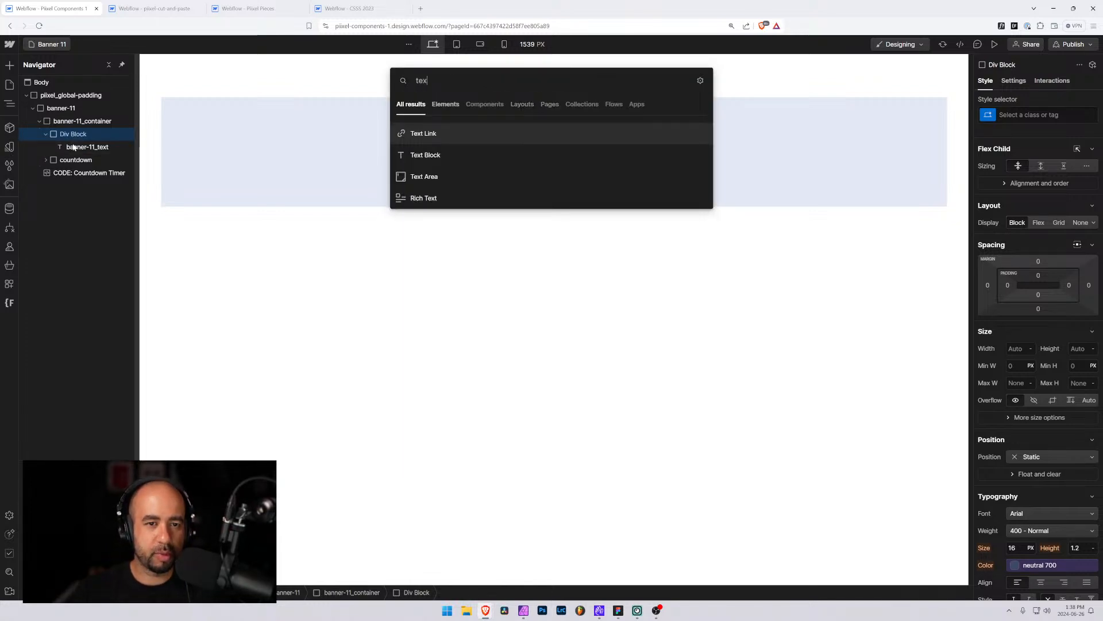
key("Return")
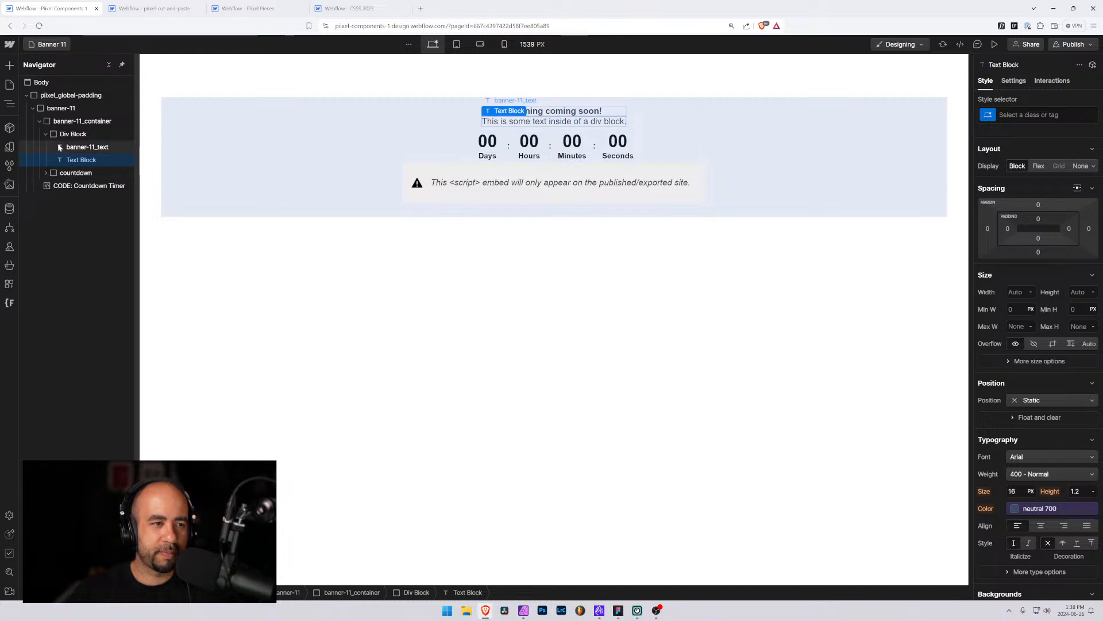
Set banner-11_container to a horizontal direction with space-between alignment, vertically centered
left_click(47, 134)
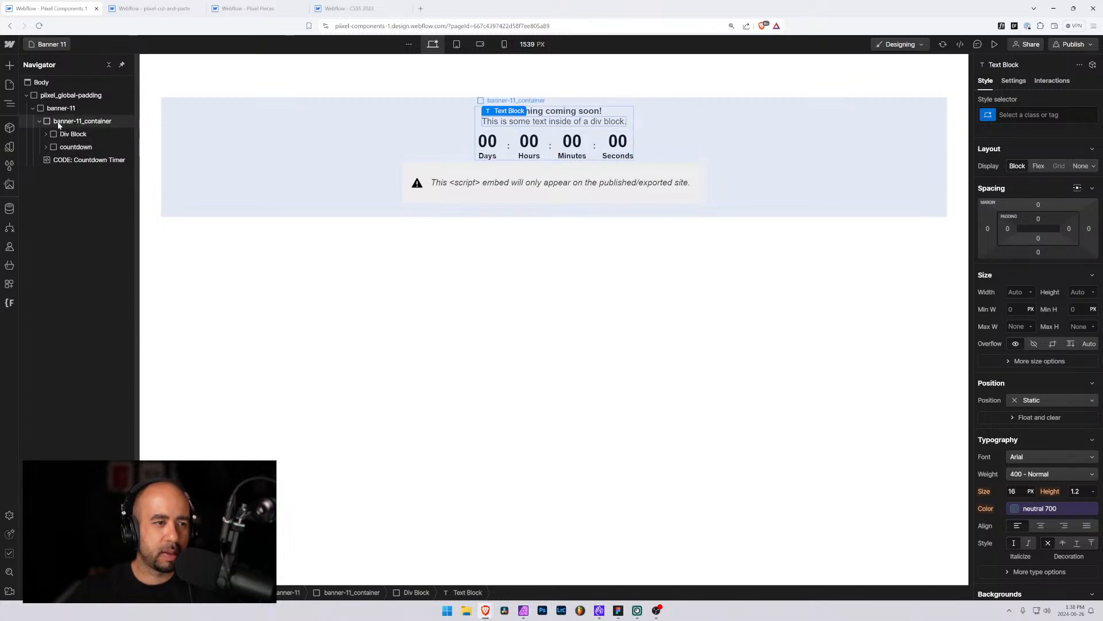
left_click(37, 122)
left_click(40, 122)
left_click(40, 121)
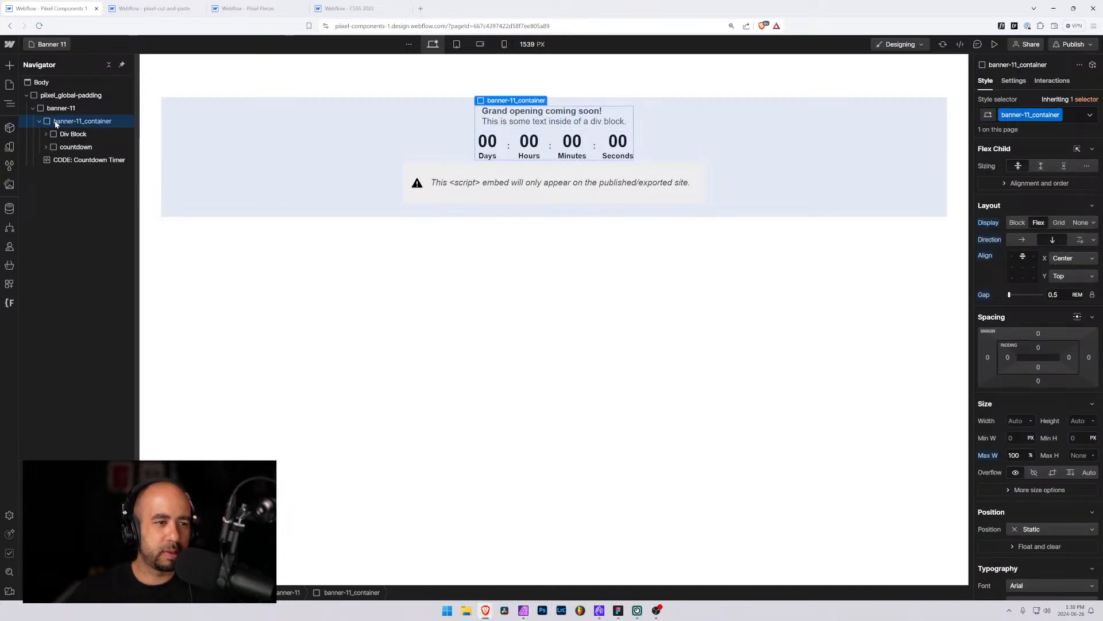
left_click(1023, 241)
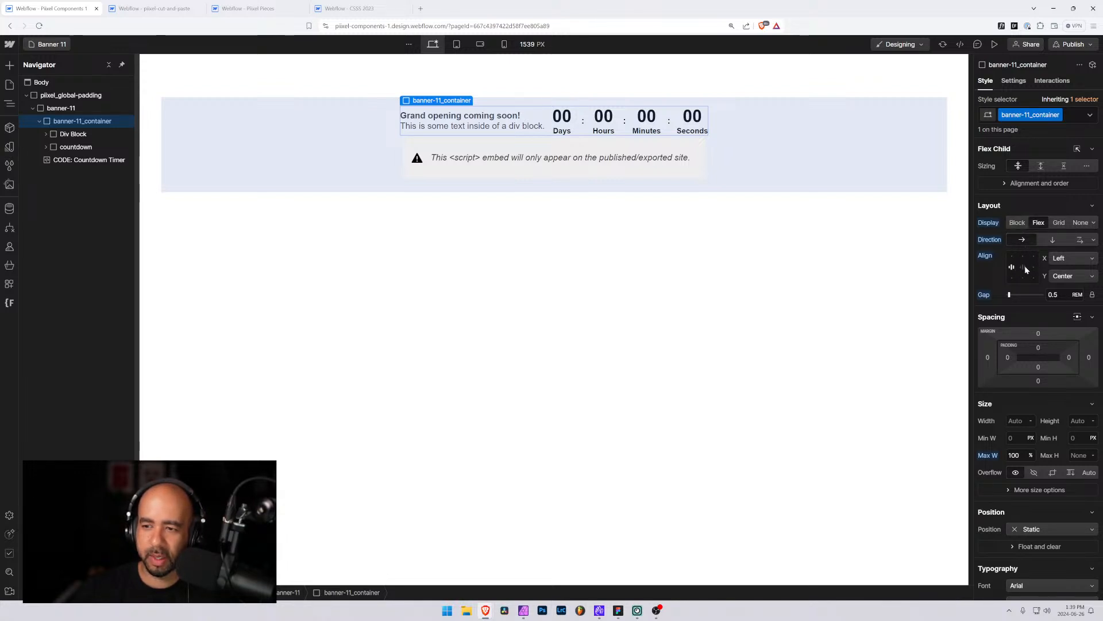
left_click(1026, 266)
left_click(1026, 266)
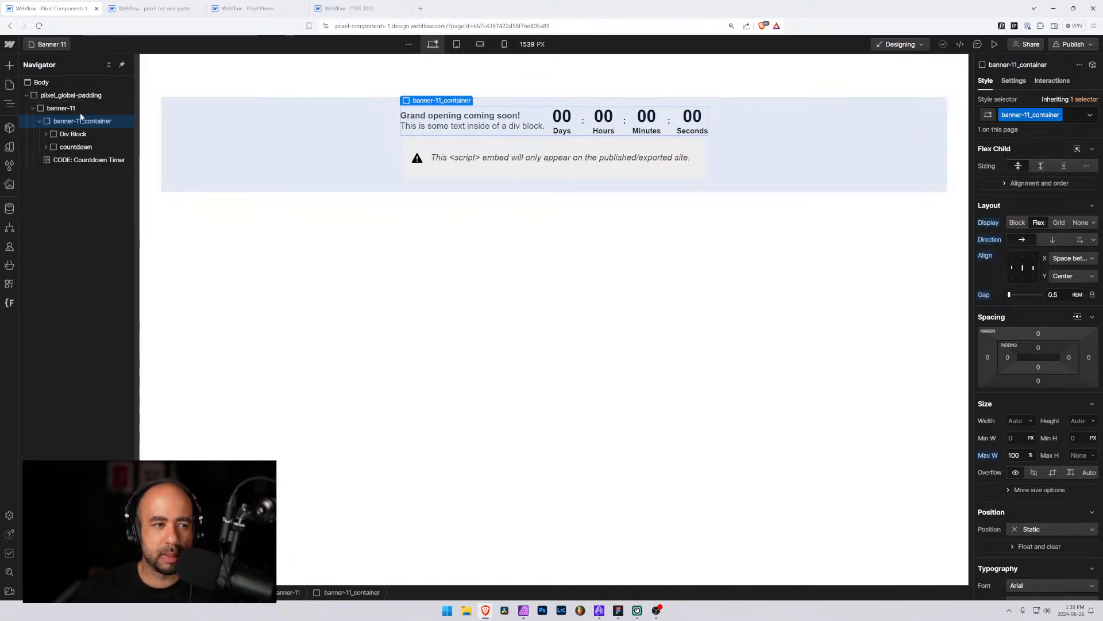
Set banner-11_container's width to 100%
left_click(61, 108)
left_click(66, 122)
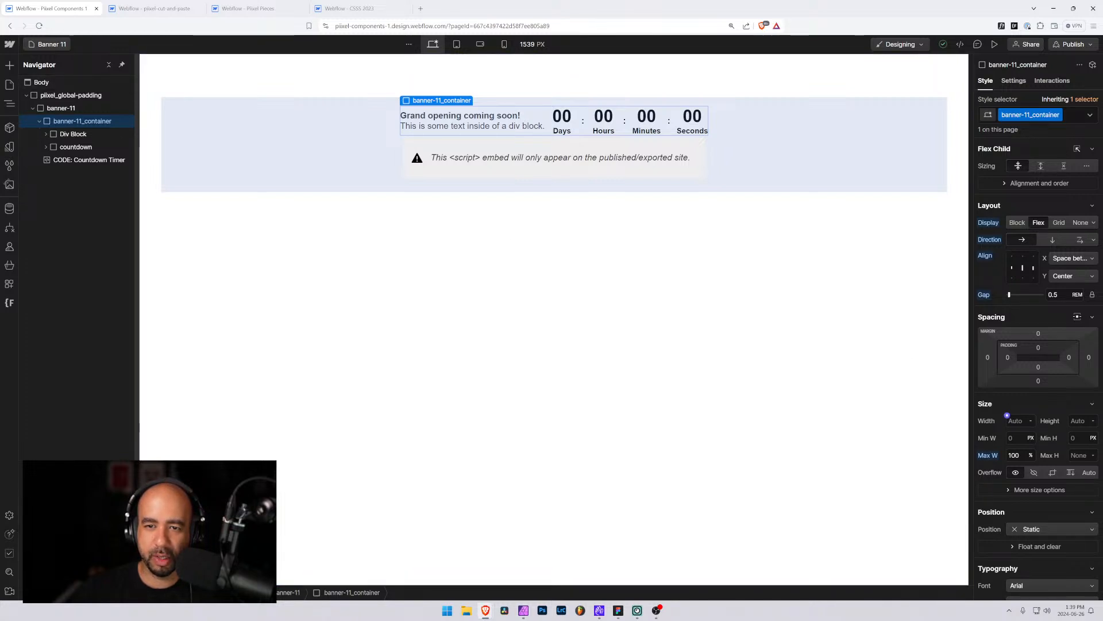
left_click(1009, 417)
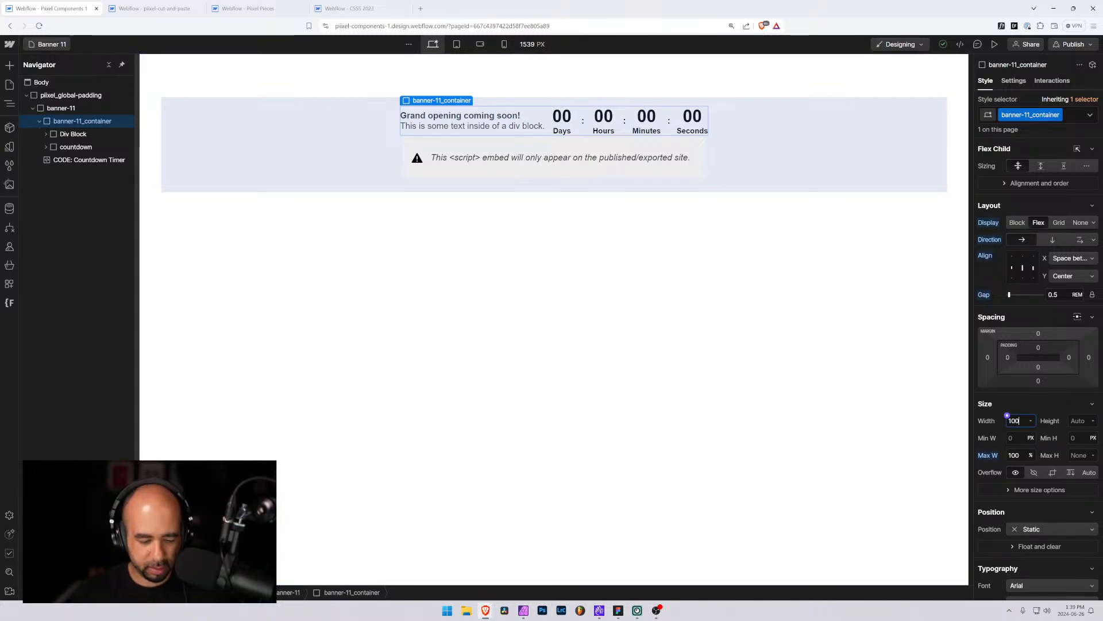
type("100%")
key("Return")
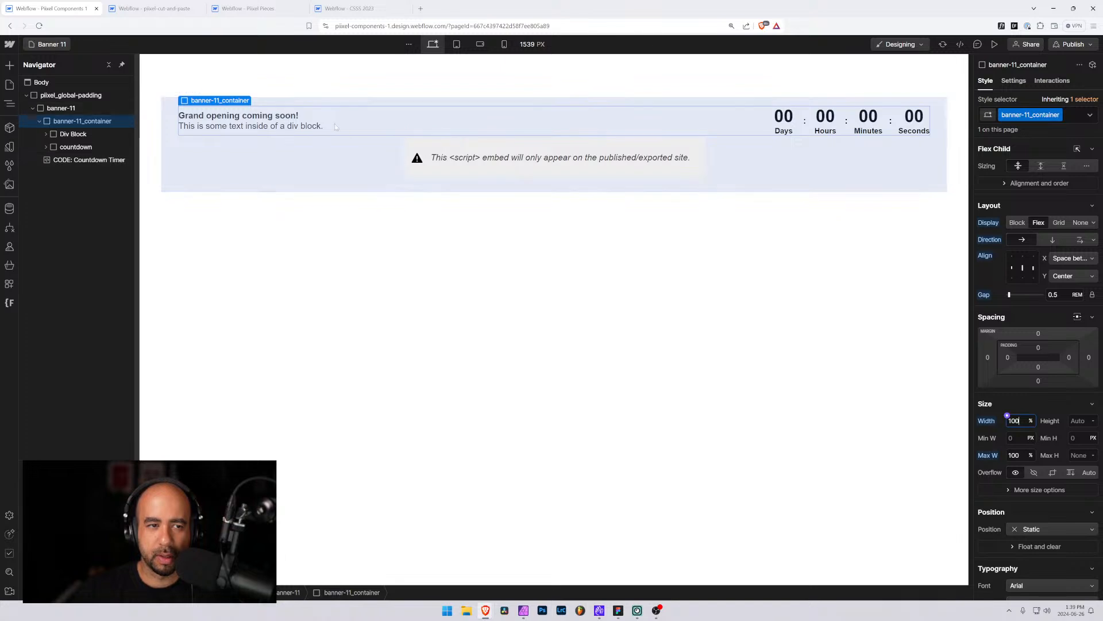
Examine the matching countdown banner design in the Figma component library
key("alt+Tab")
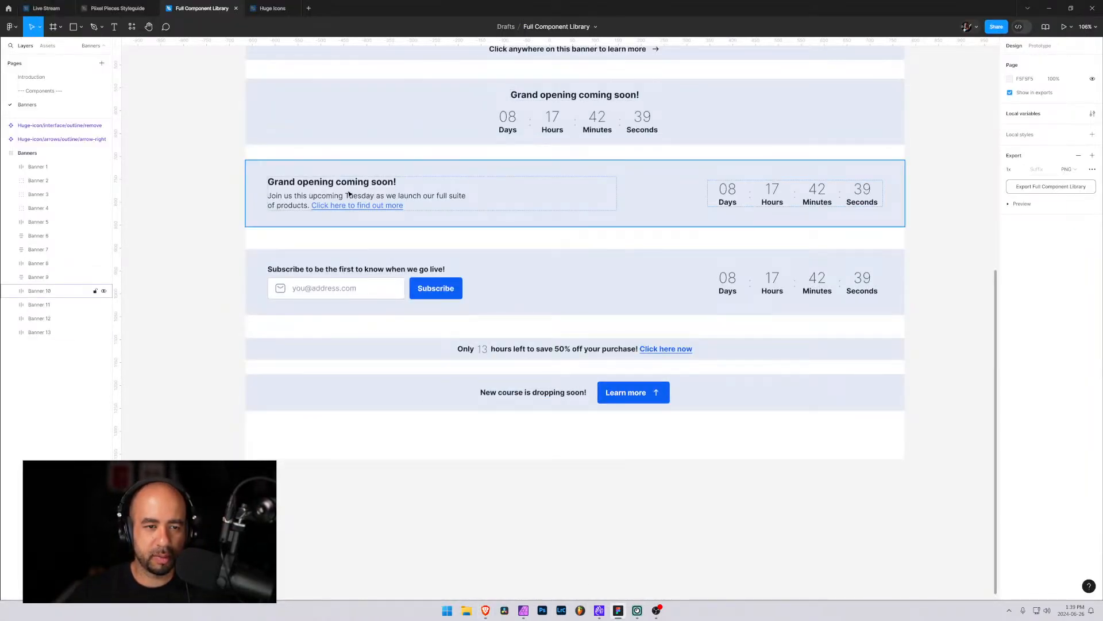
scroll(395, 202, "down", 5)
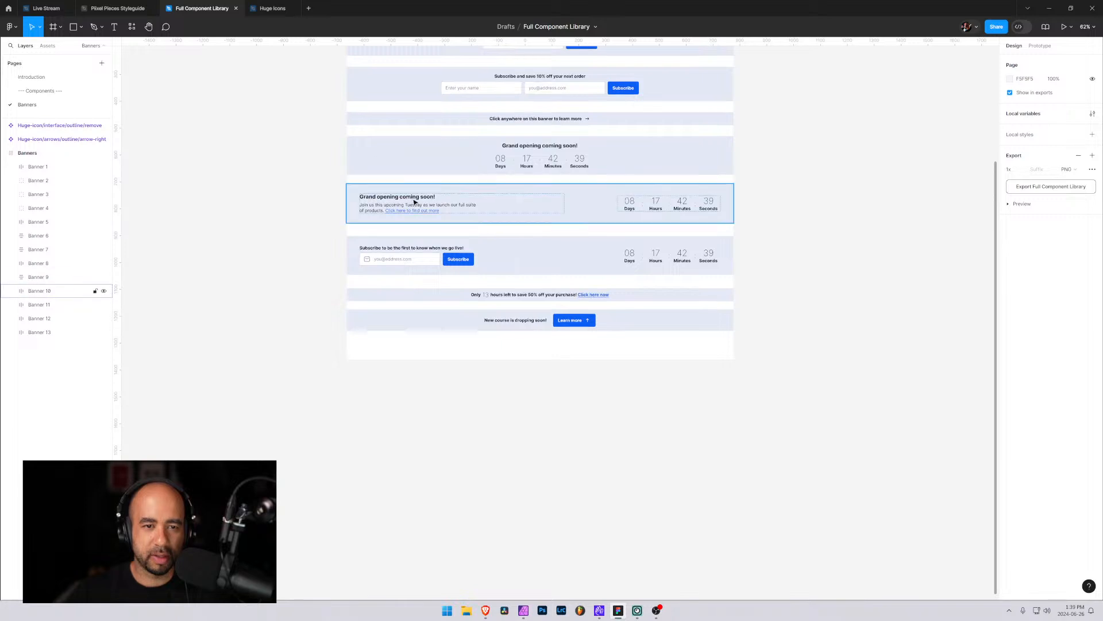
key("alt+Tab")
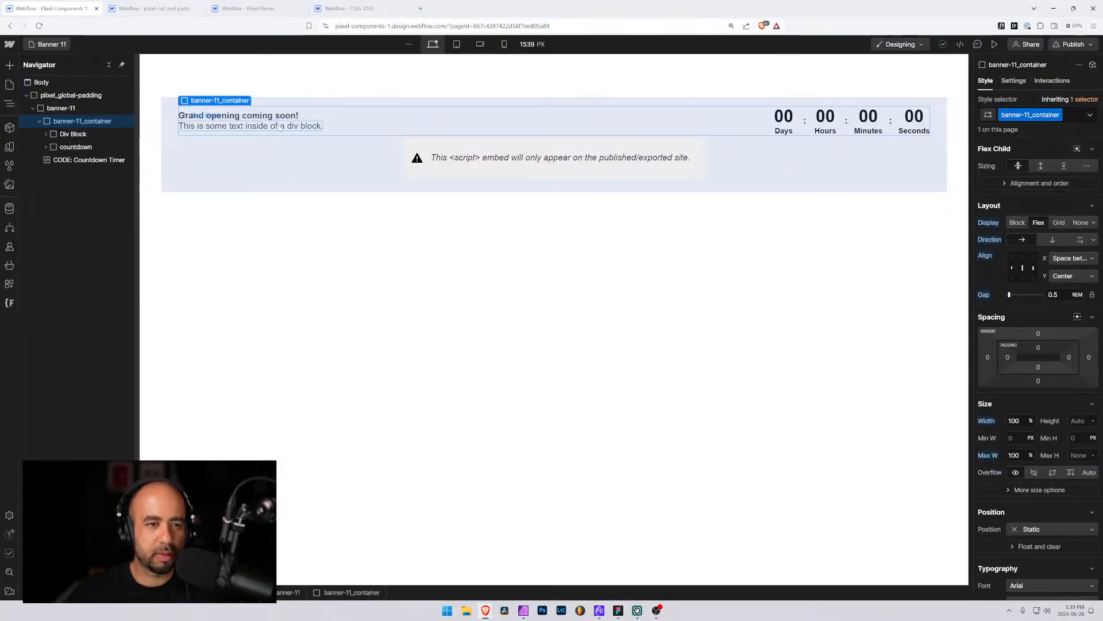
Replace the Text Block's text with "Join us this October when we launch the coolest new product you've ever seen! Click here to learn more"
key("ctrl+a")
key("alt+Tab")
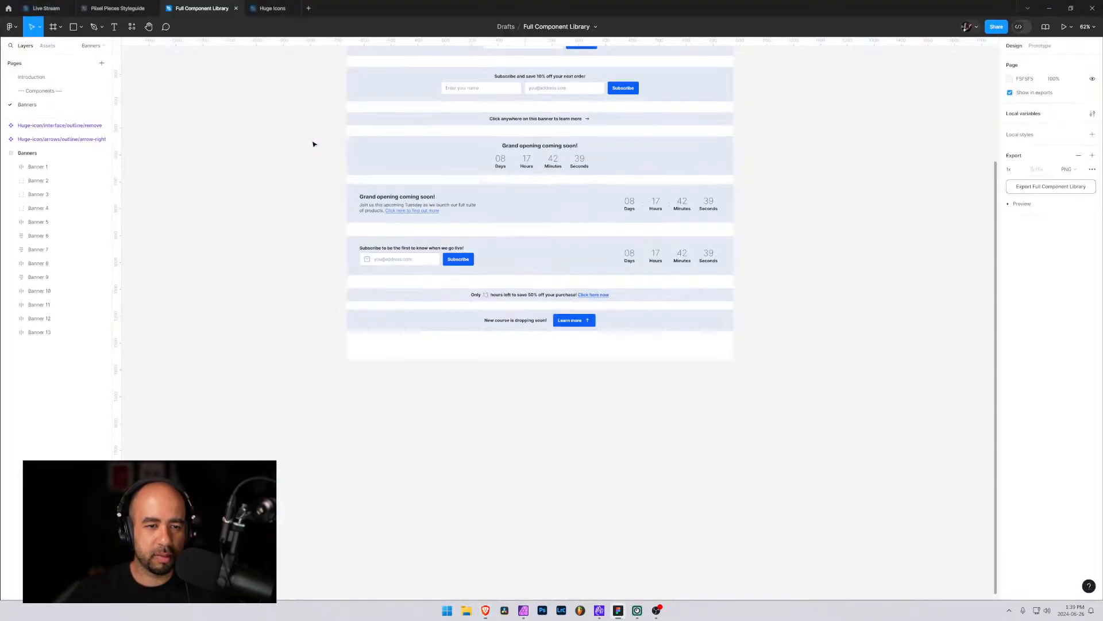
key("alt+Tab")
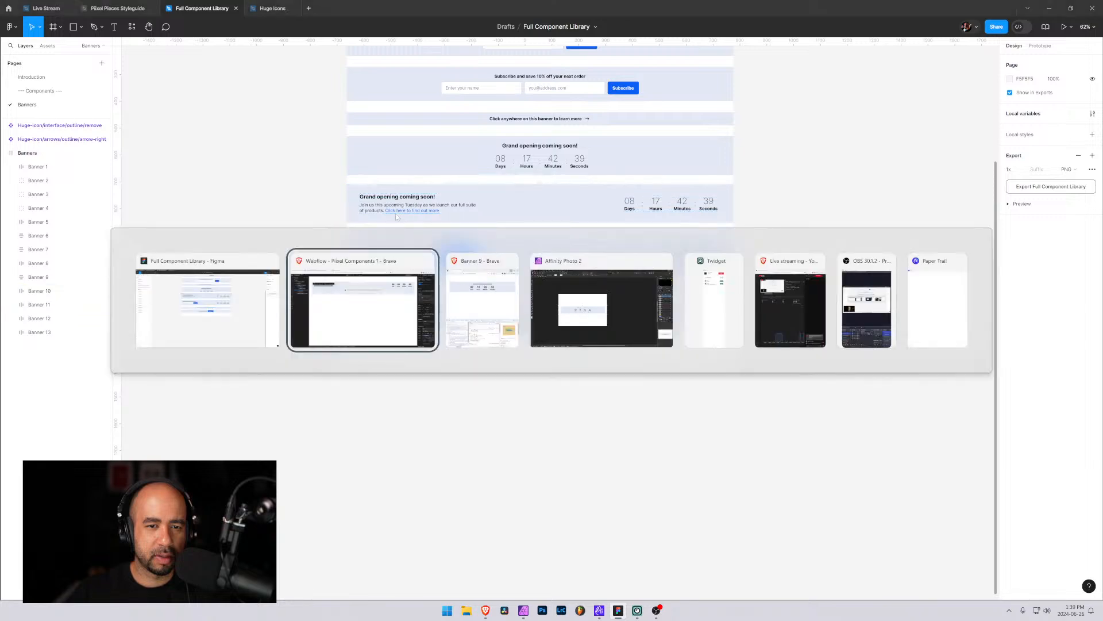
type("Join u")
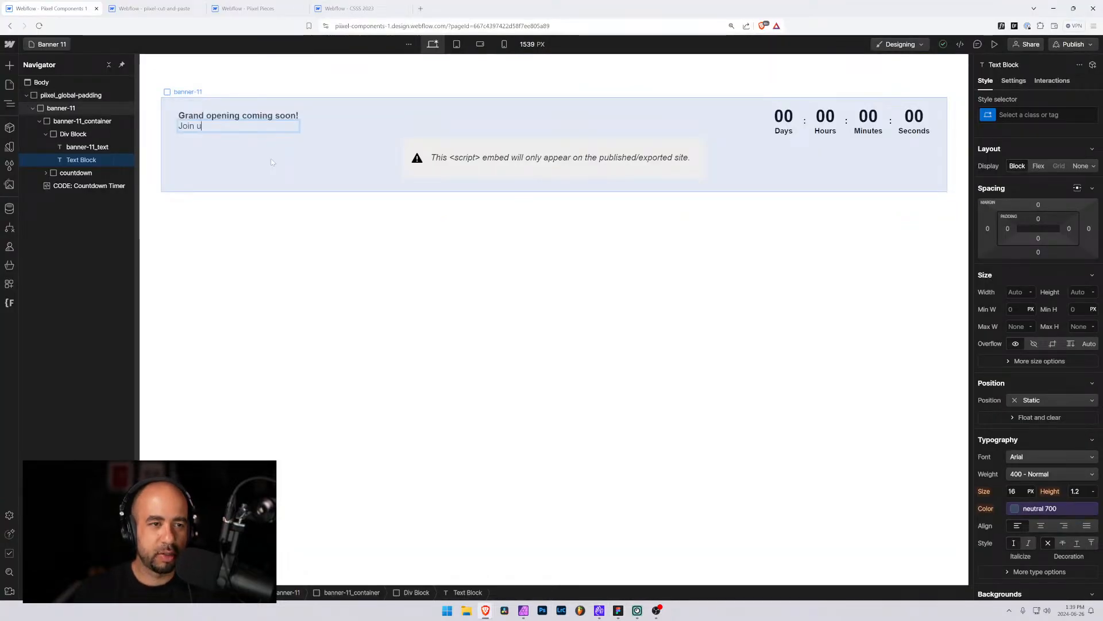
type("s this")
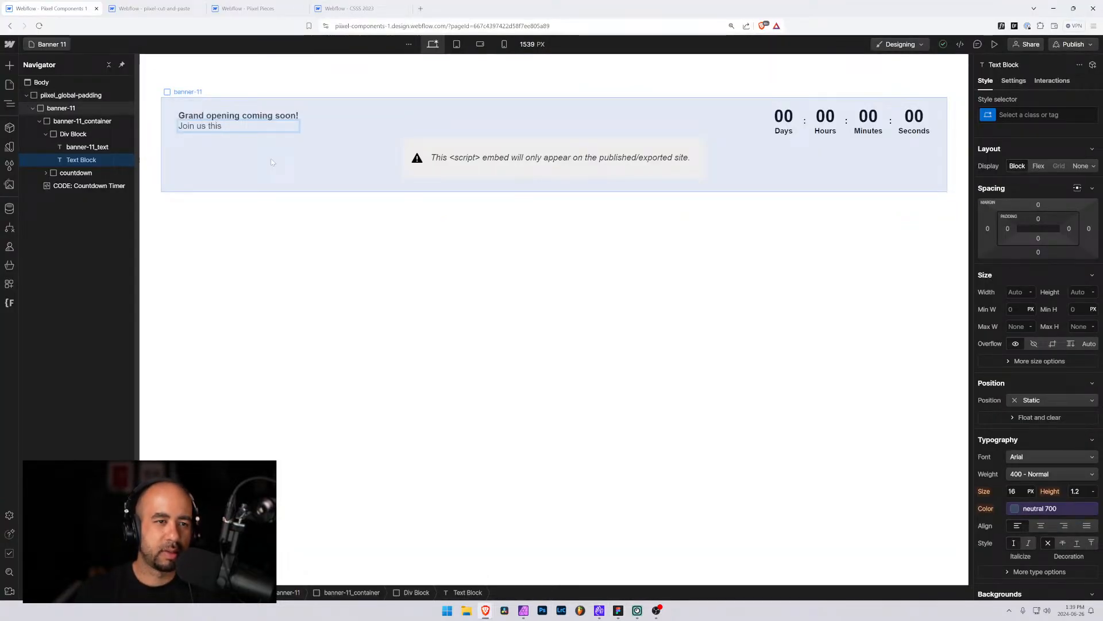
type(" Octov")
key("BackSpace")
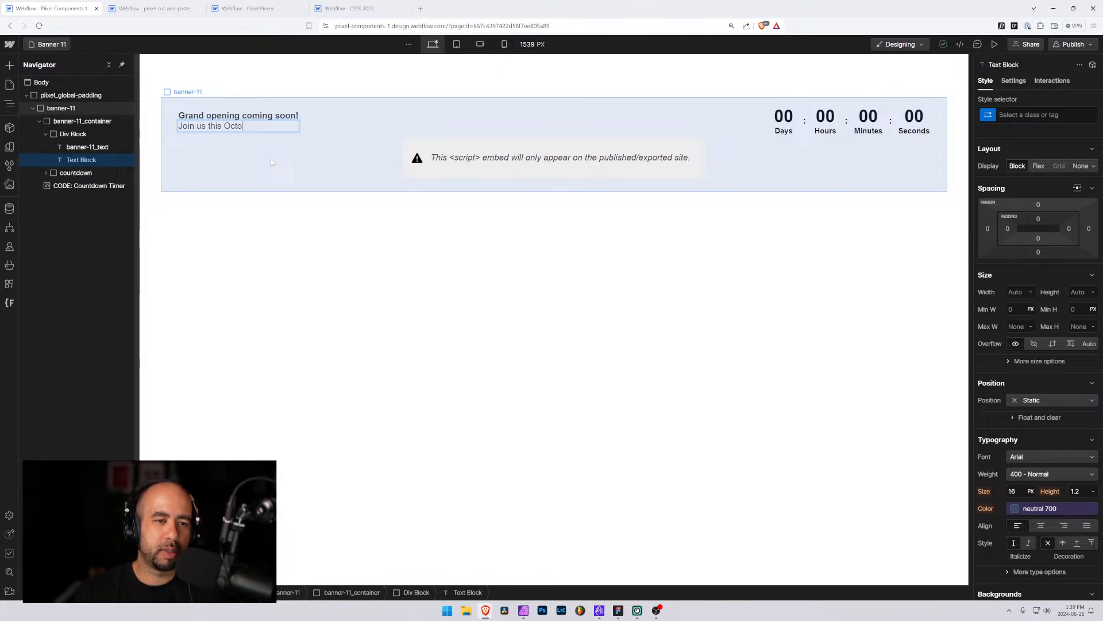
type("ber when we l")
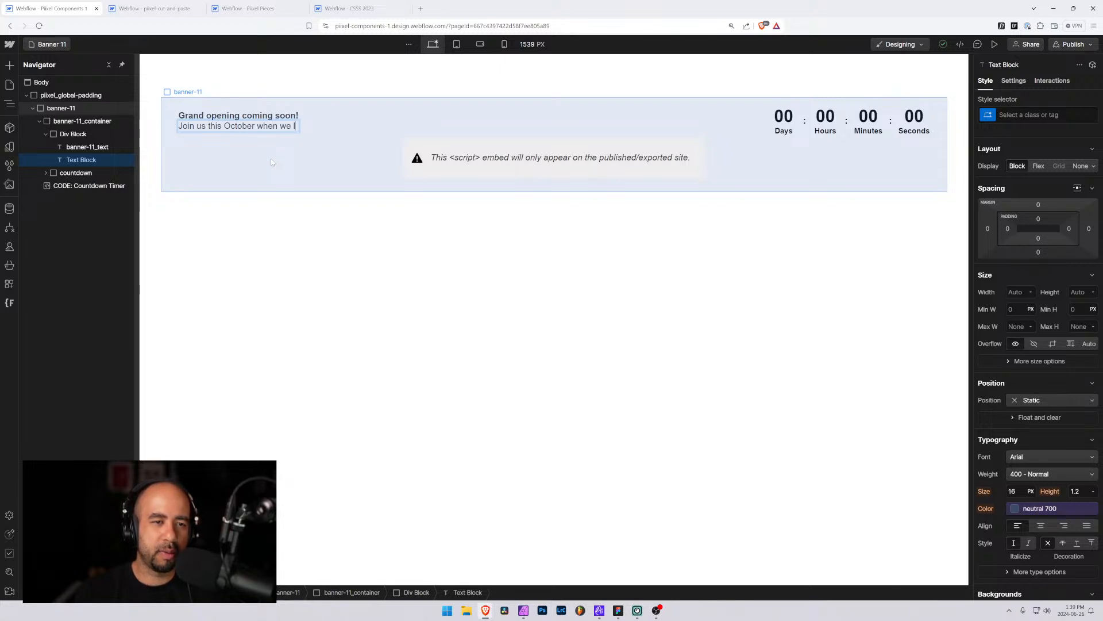
type("aunch the cool")
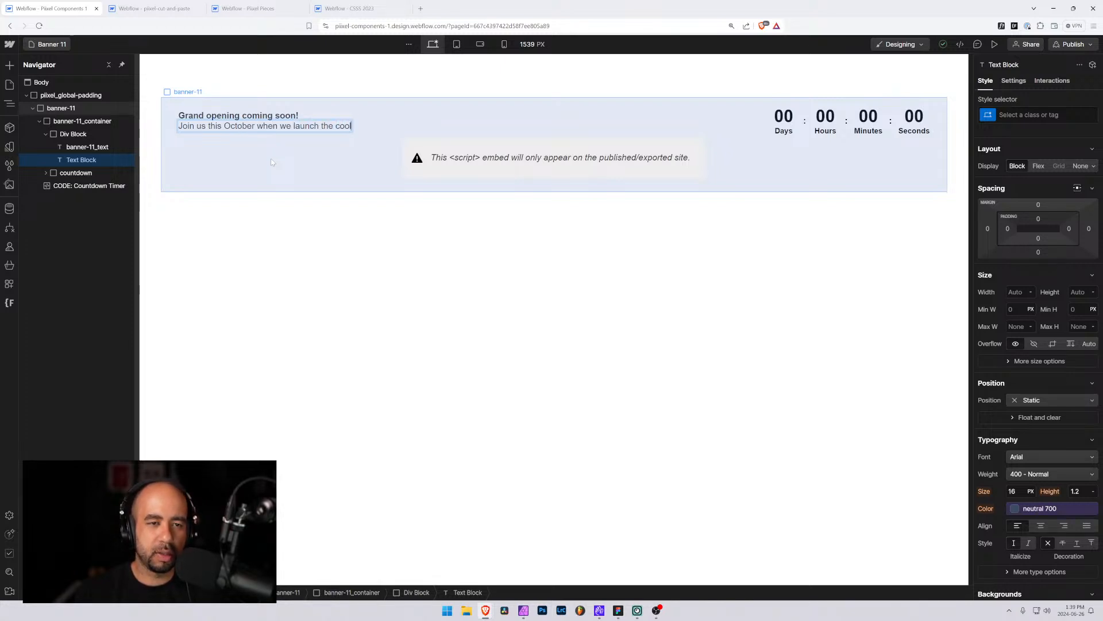
type("est new produ")
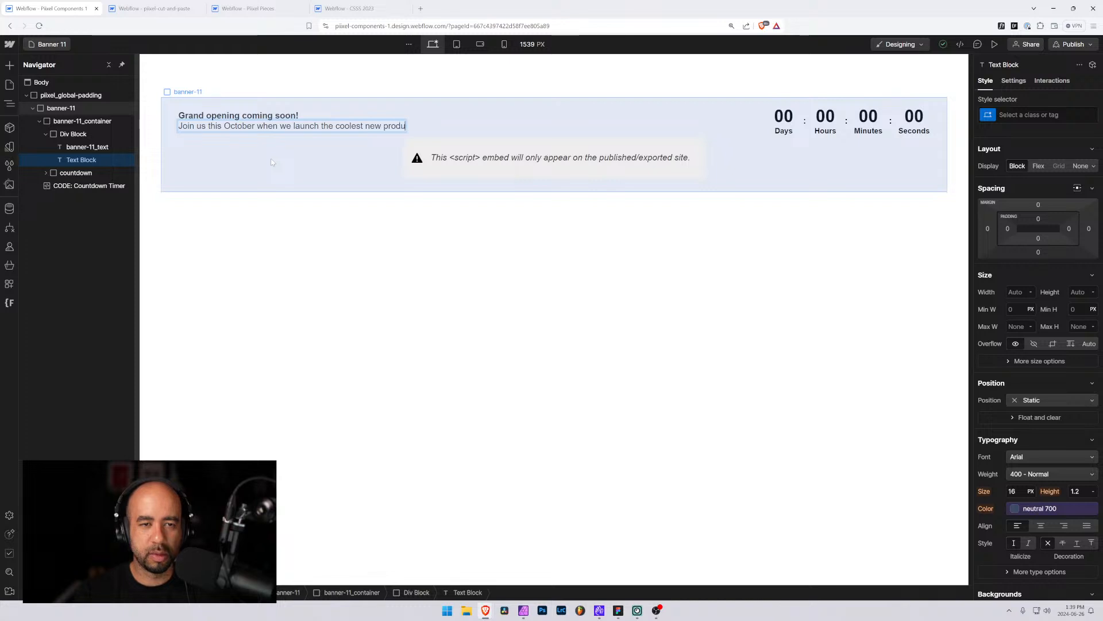
type("ct you've ever se")
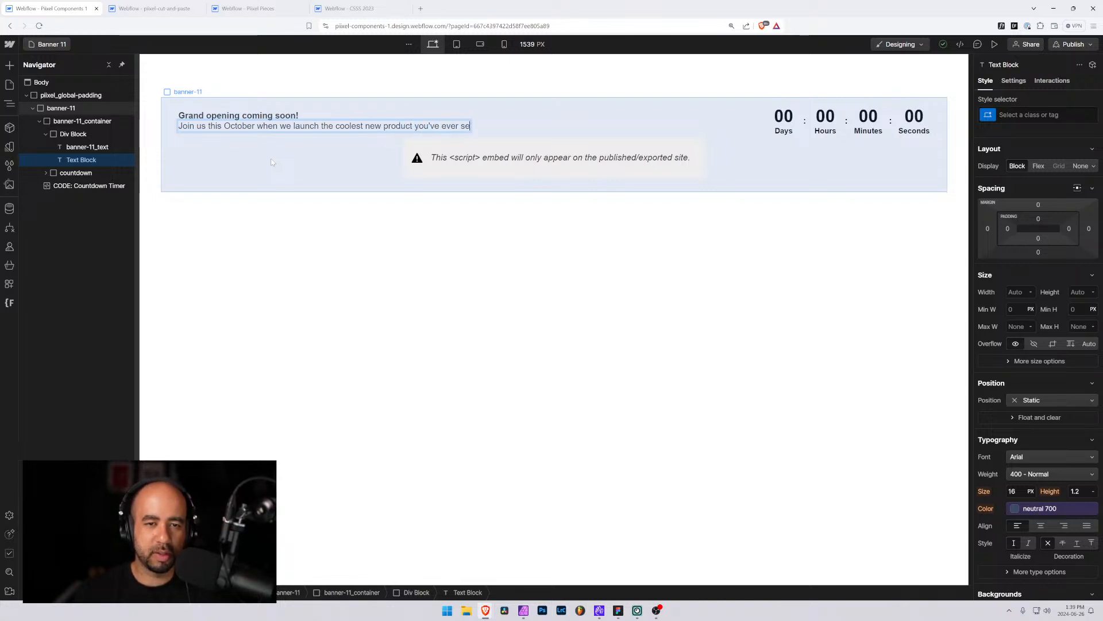
type("en! C")
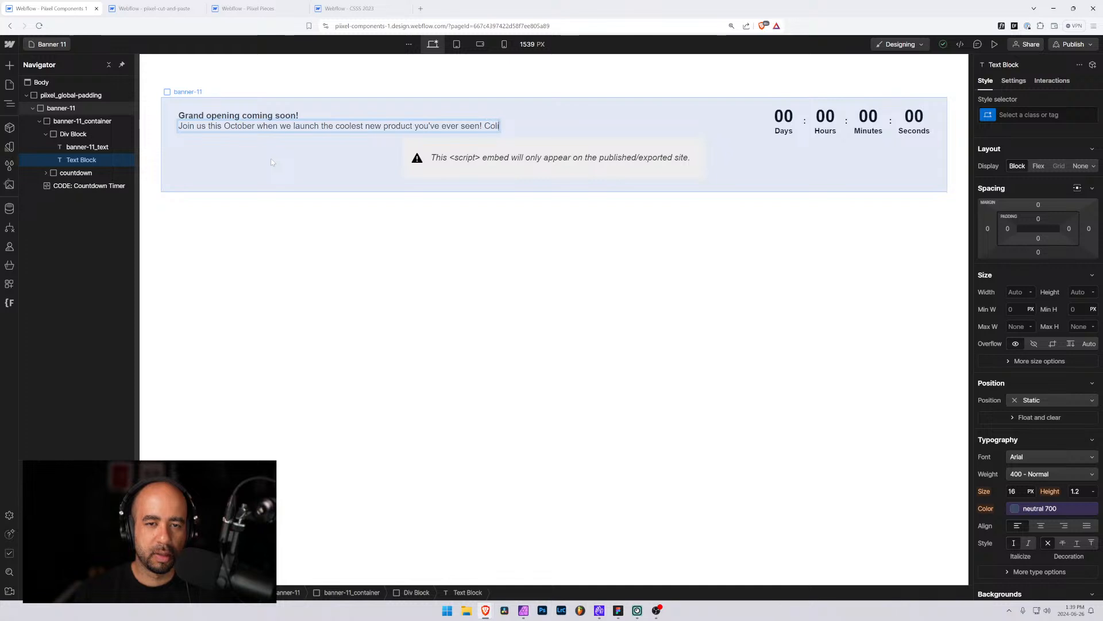
type("lick ehre")
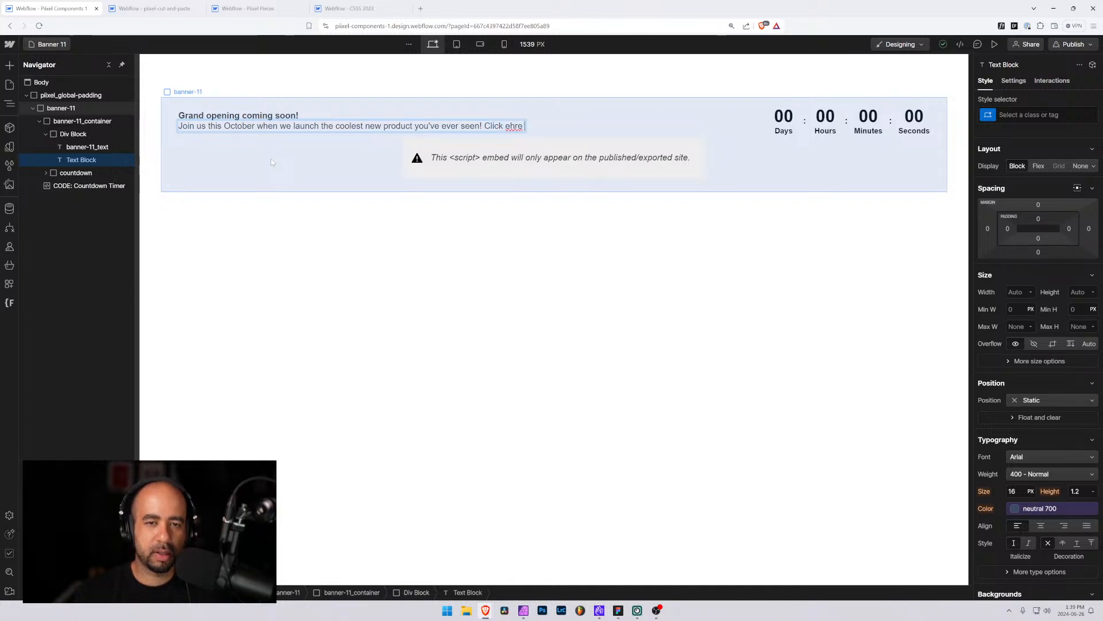
key("BackSpace")
type("here to learn m")
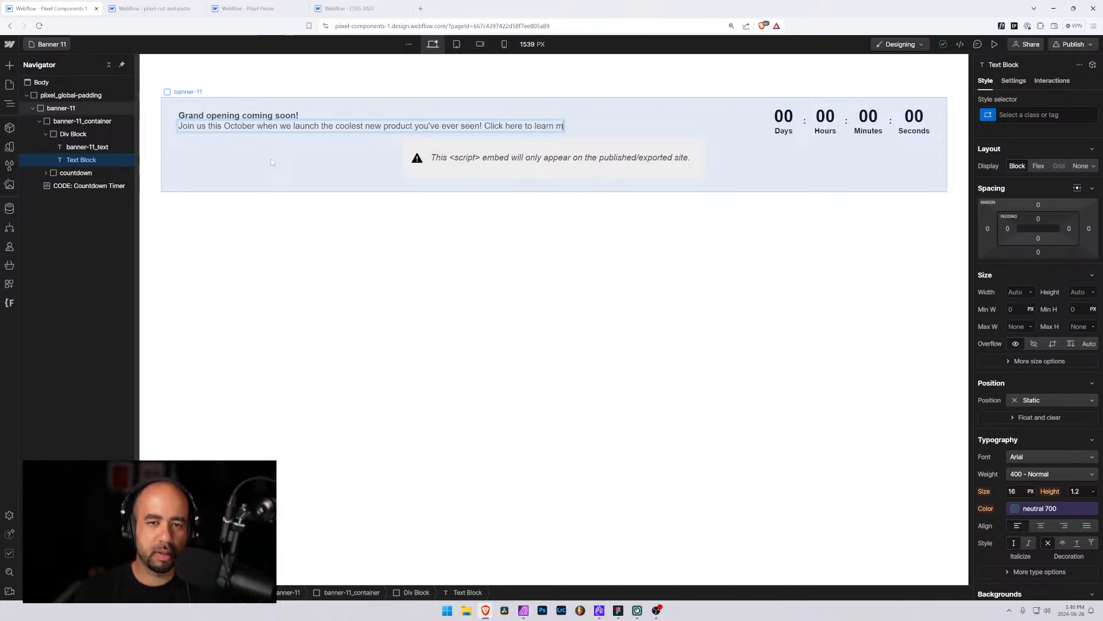
Turn the words "Click here to learn more" into a link
key("ctrl+shift+Left")
key("ctrl+shift+Left")
key("ctrl+shift+Left")
key("ctrl+shift+Left")
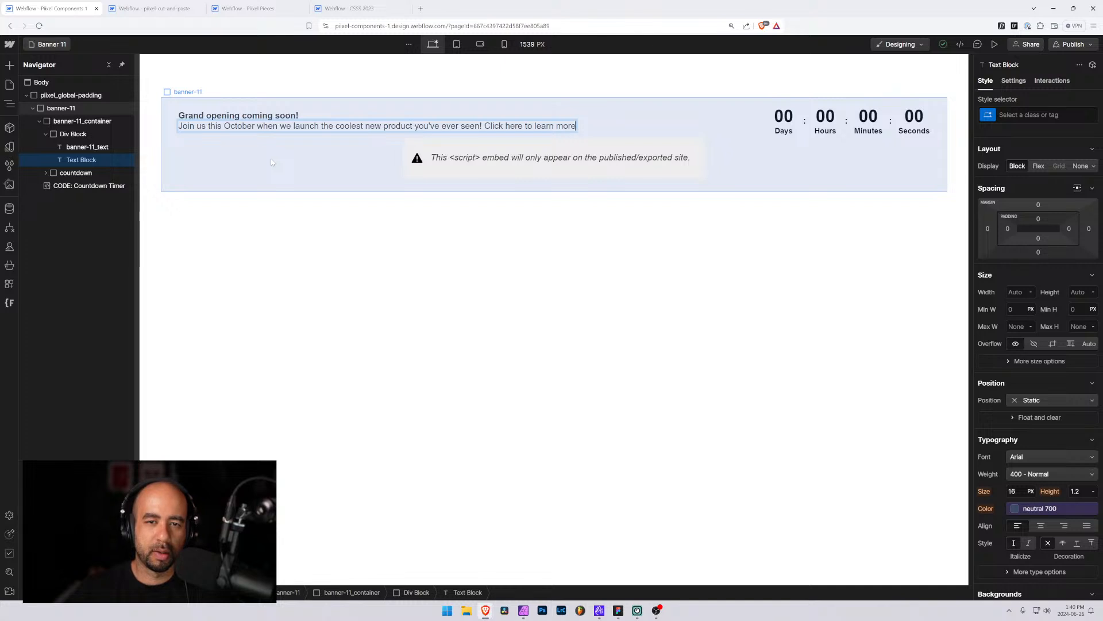
key("ctrl+shift+Left")
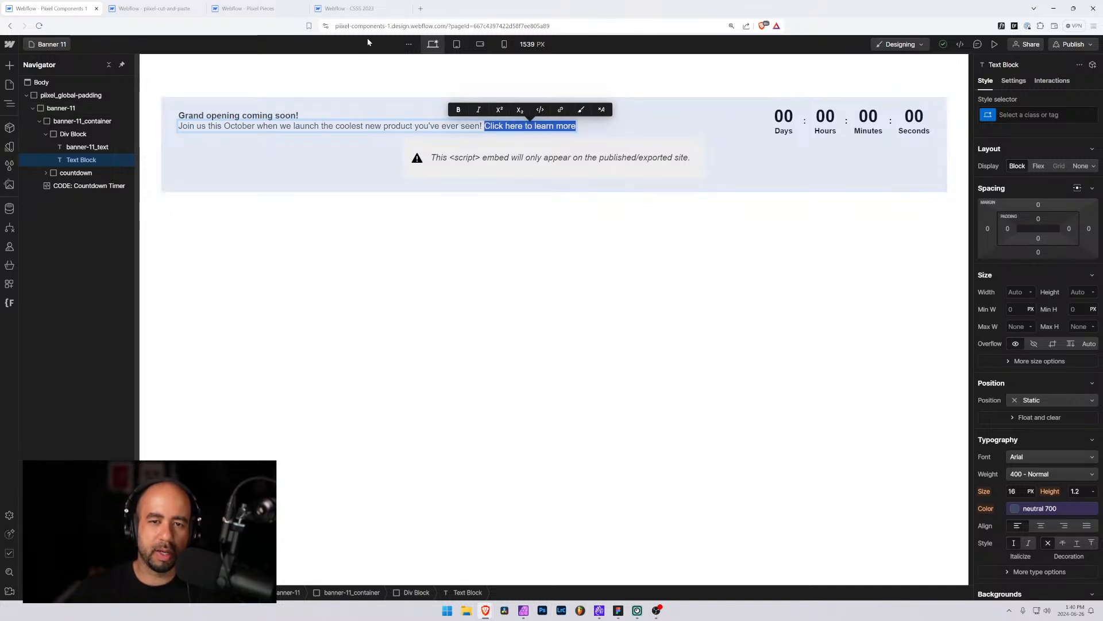
left_click(564, 114)
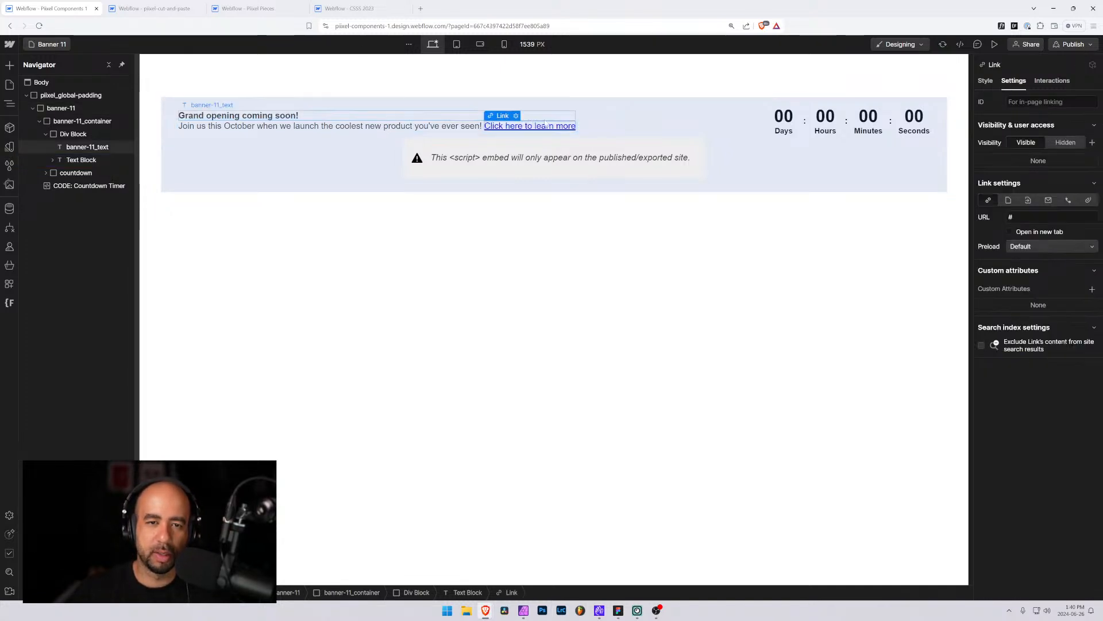
left_click(628, 125)
Give the Div Block wrapping the banner text a new class named banner-11_content
left_click(367, 126)
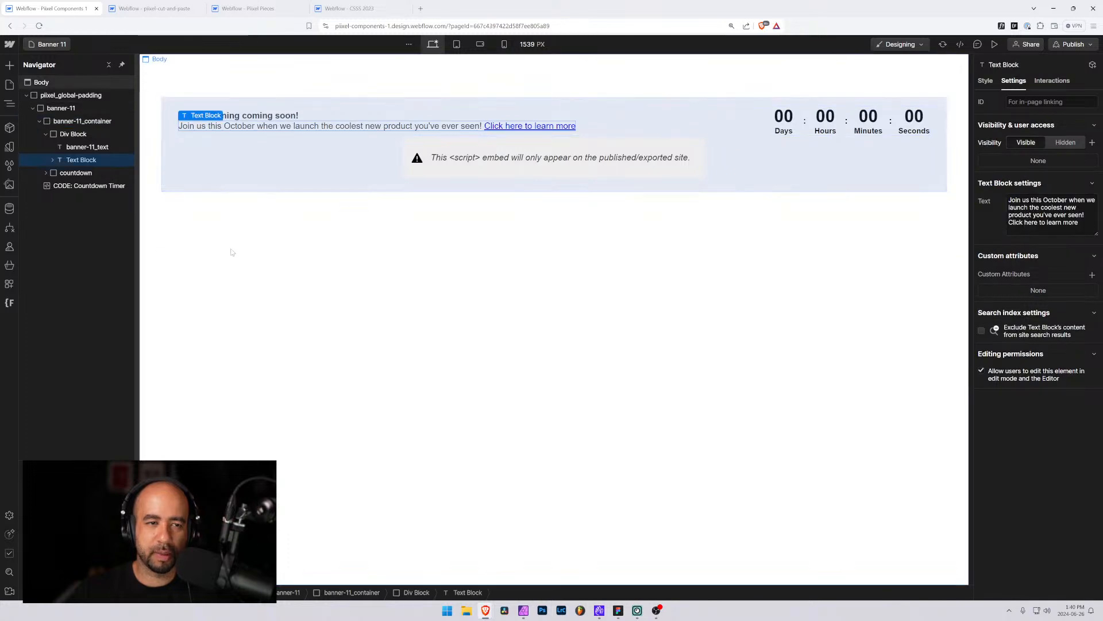
left_click(61, 135)
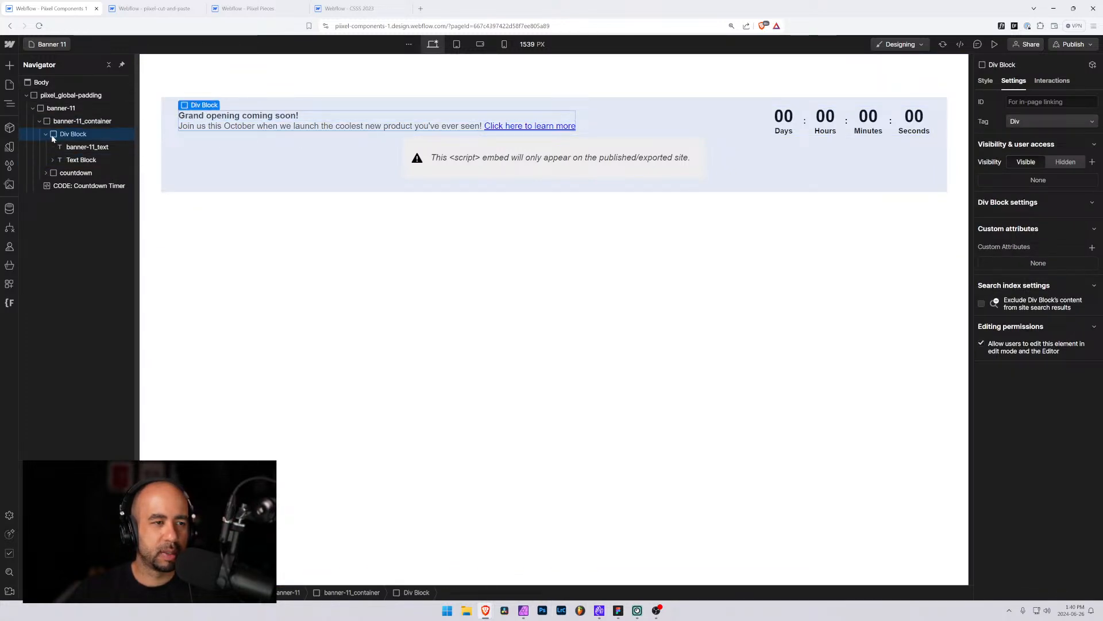
left_click(986, 81)
left_click(1028, 114)
type("banner-")
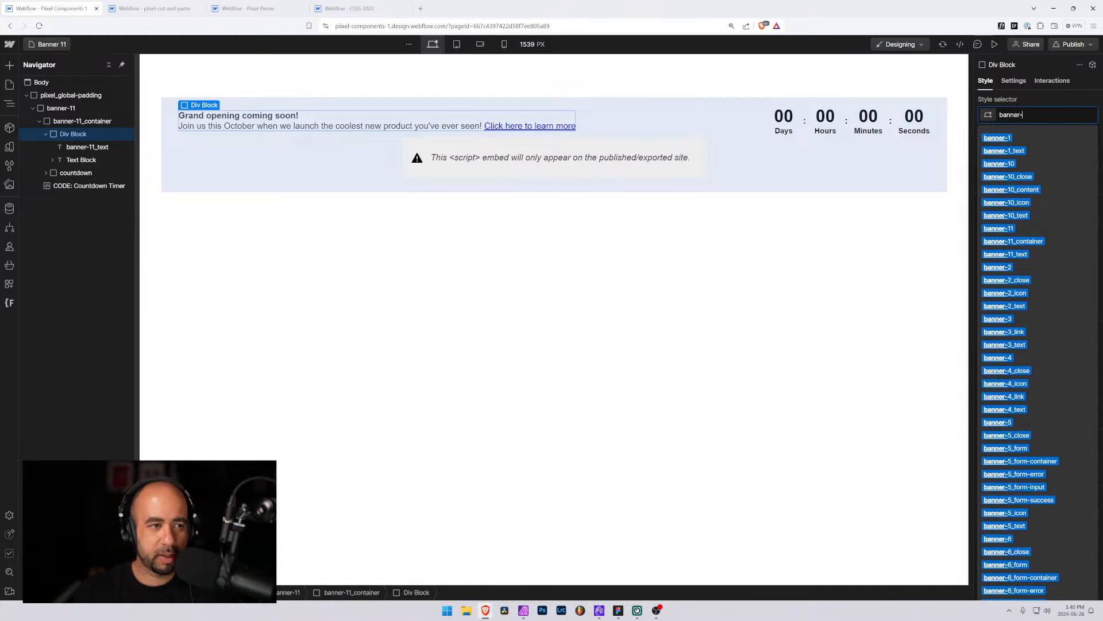
type("11_")
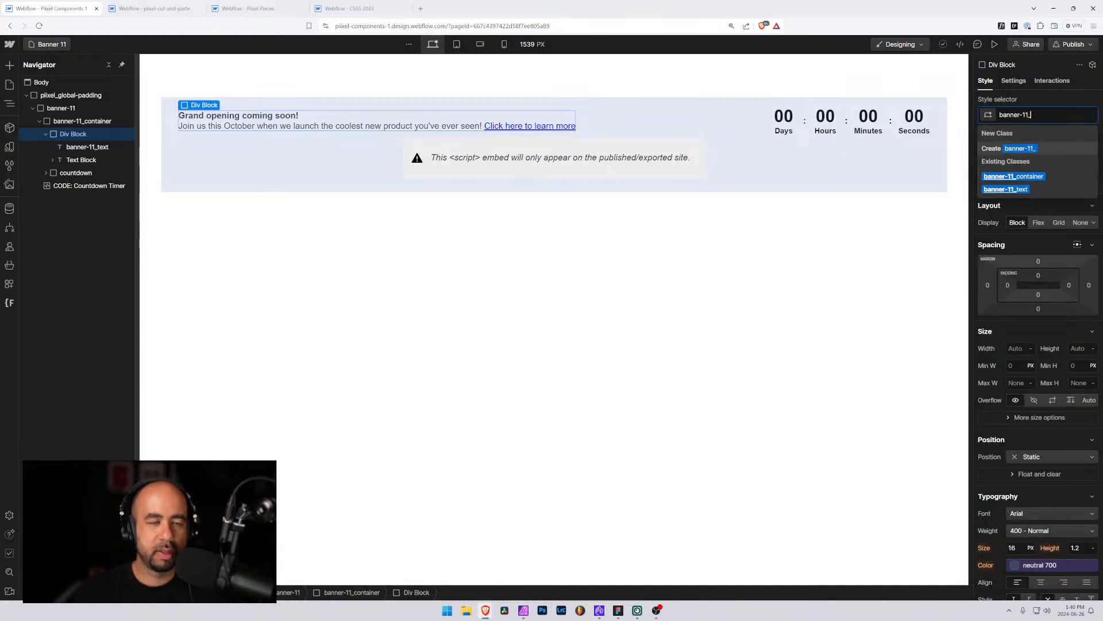
type("content")
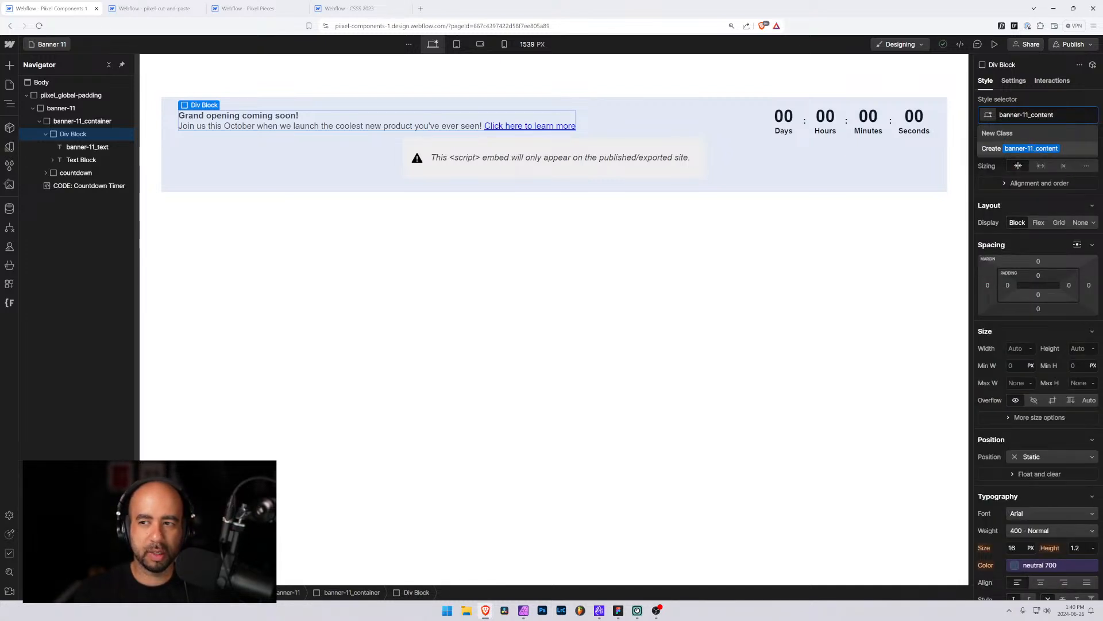
key("Return")
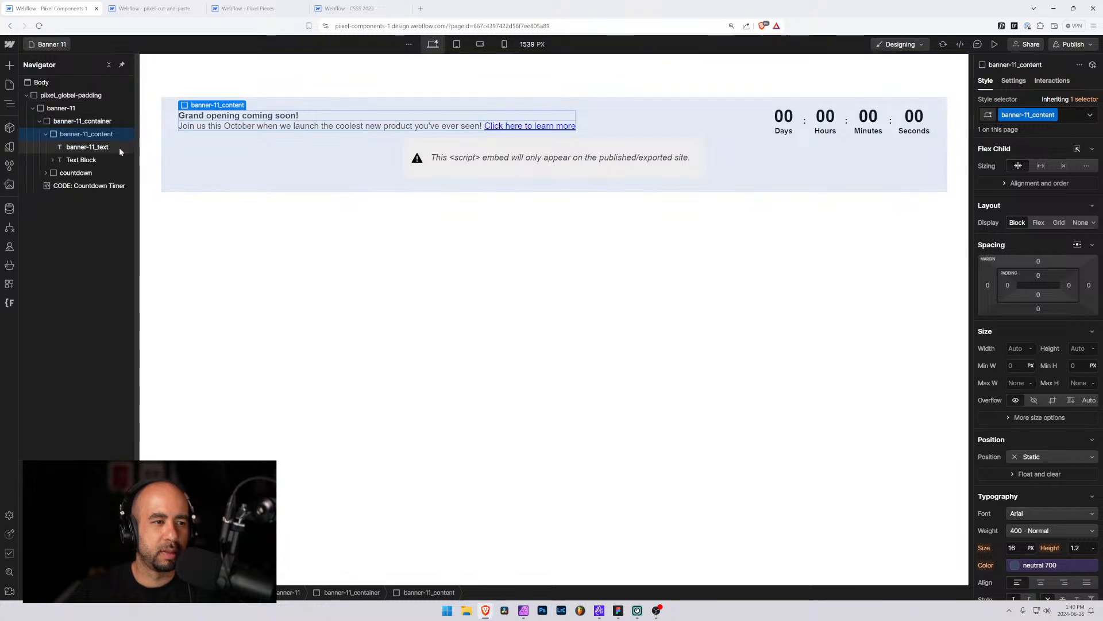
left_click(79, 160)
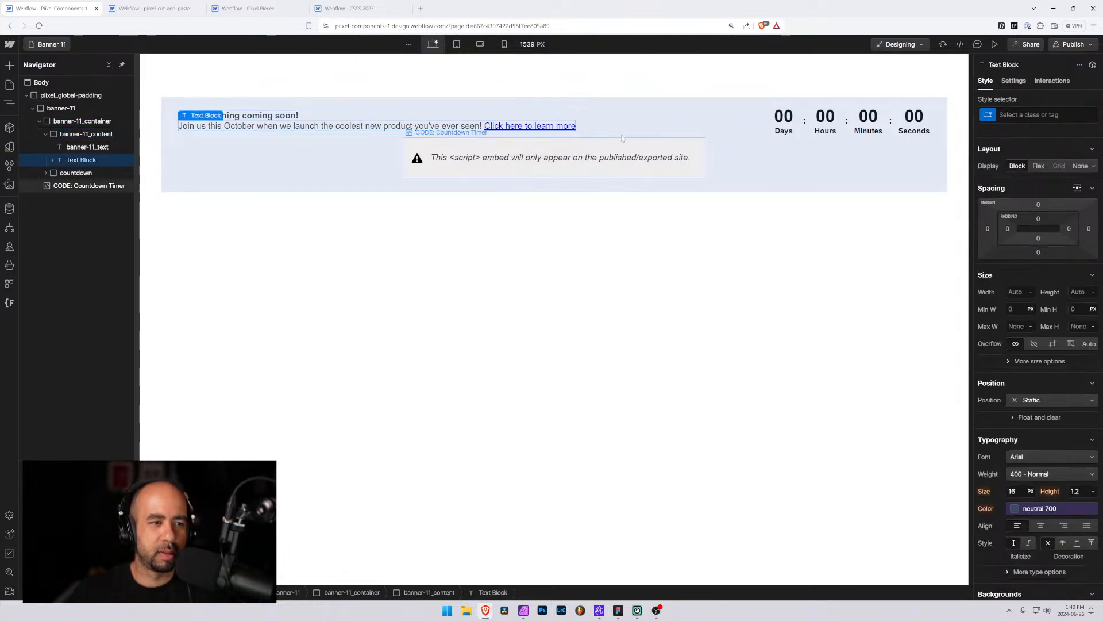
key("ctrl+Return")
type("banner")
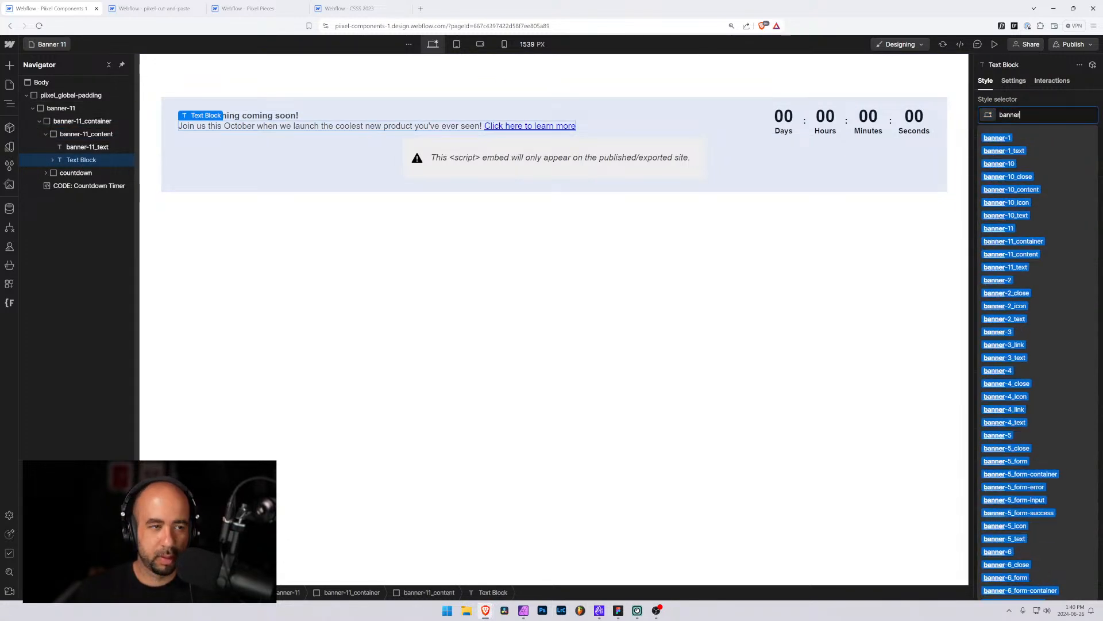
key("Escape")
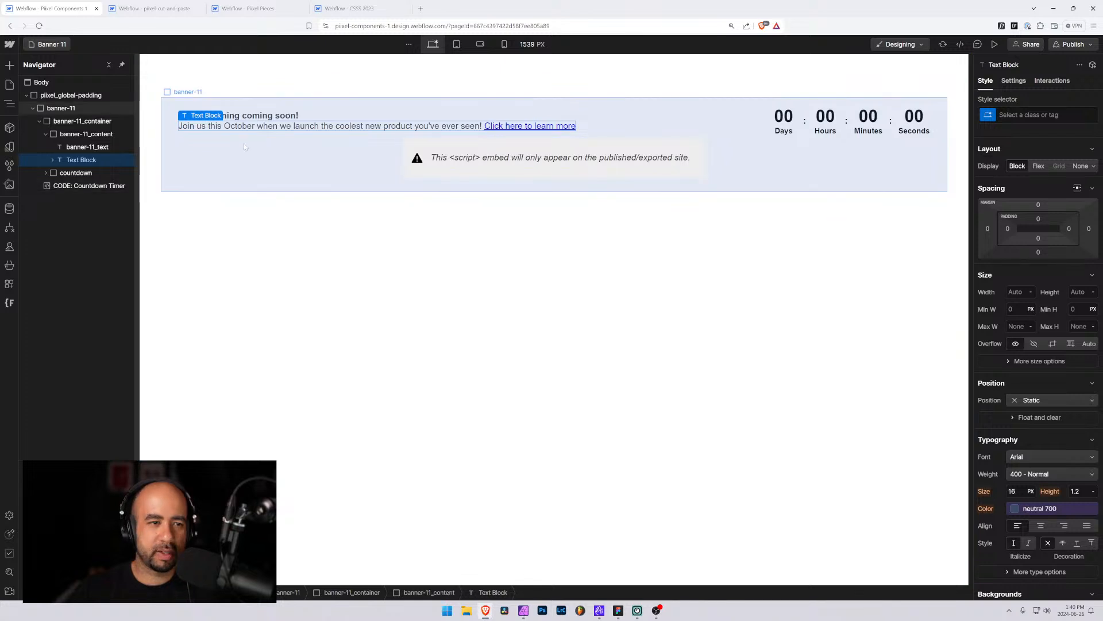
Add a Paragraph element directly below banner-11_text inside banner-11_content
left_click(82, 149)
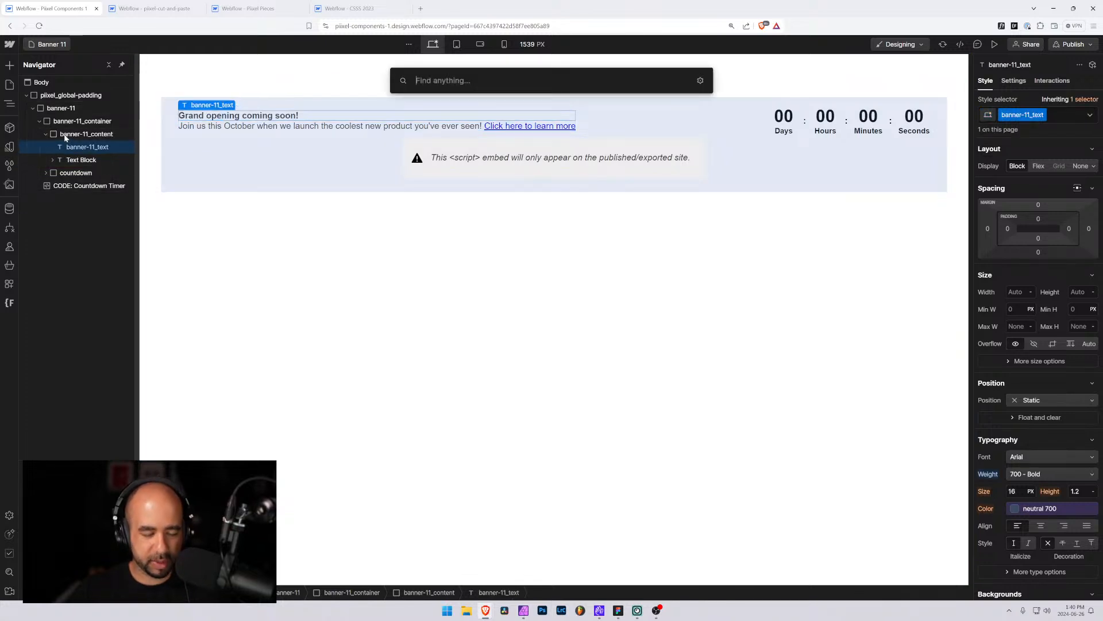
key("ctrl+k")
type("par")
key("Return")
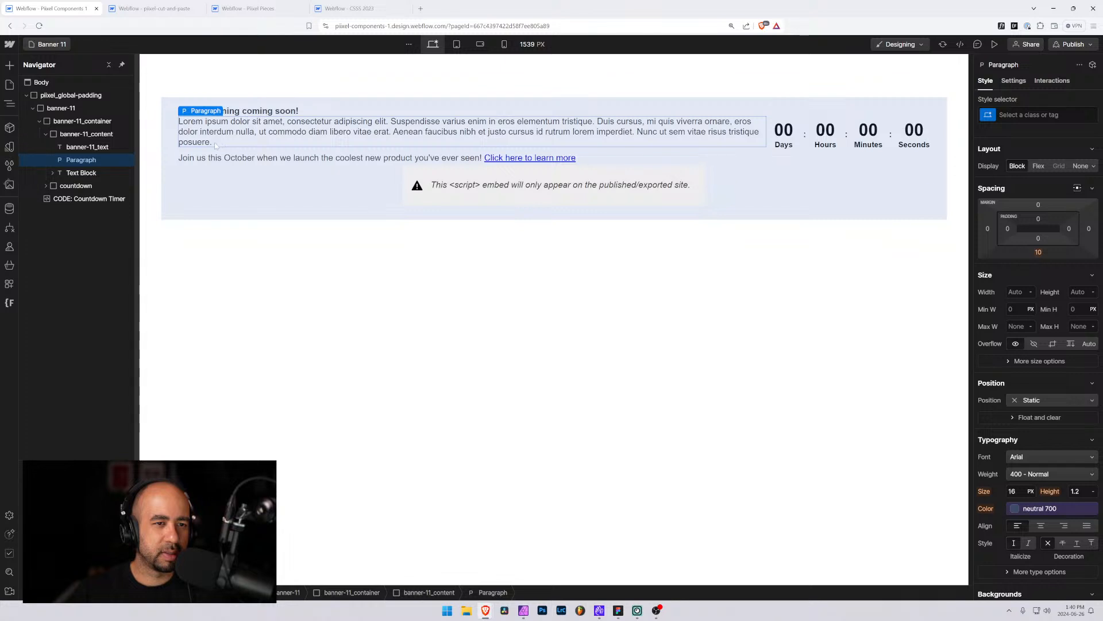
Move the Text Block's text and link into the new Paragraph, then delete the Text Block
left_click(225, 158)
key("ctrl+a")
key("ctrl+c")
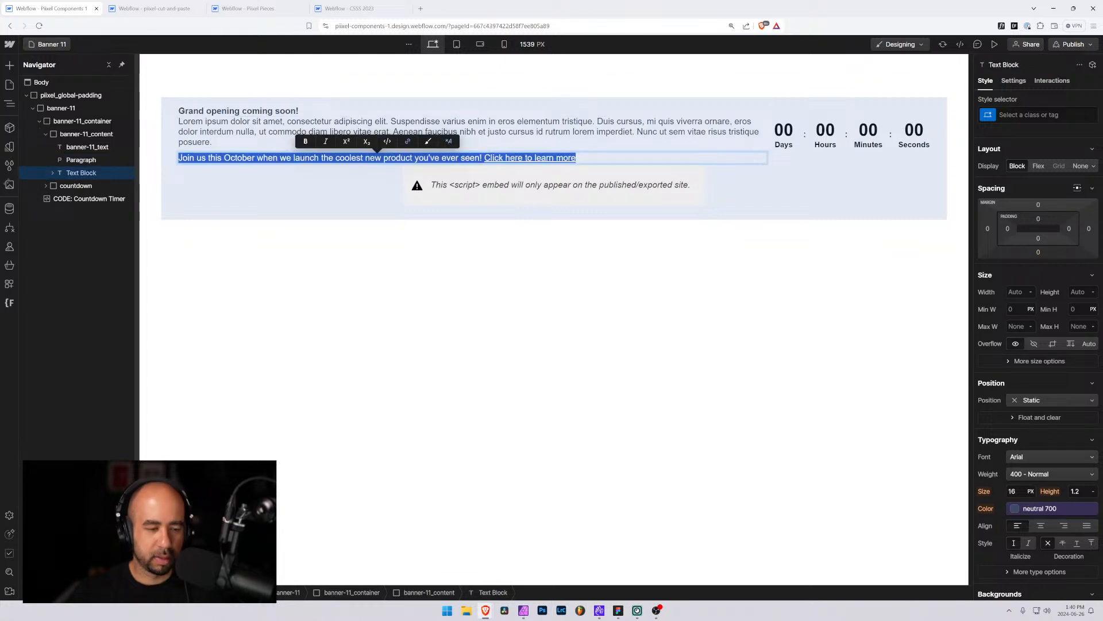
double_click(218, 133)
key("ctrl+a")
key("ctrl+v")
left_click(215, 140)
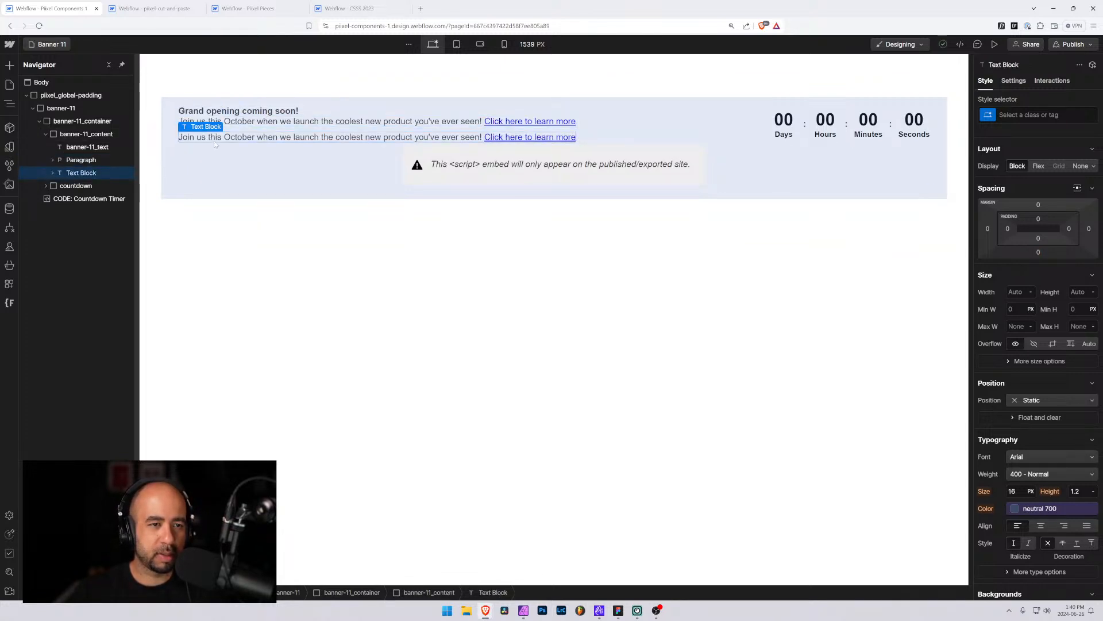
key("Delete")
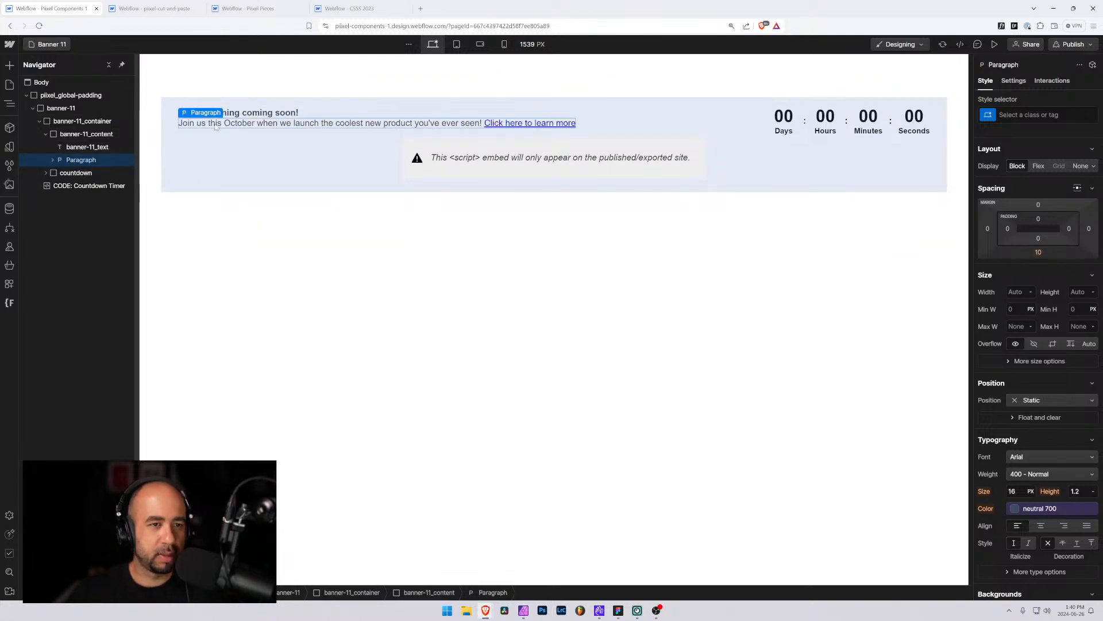
left_click(52, 160)
left_click(78, 173)
left_click(63, 160)
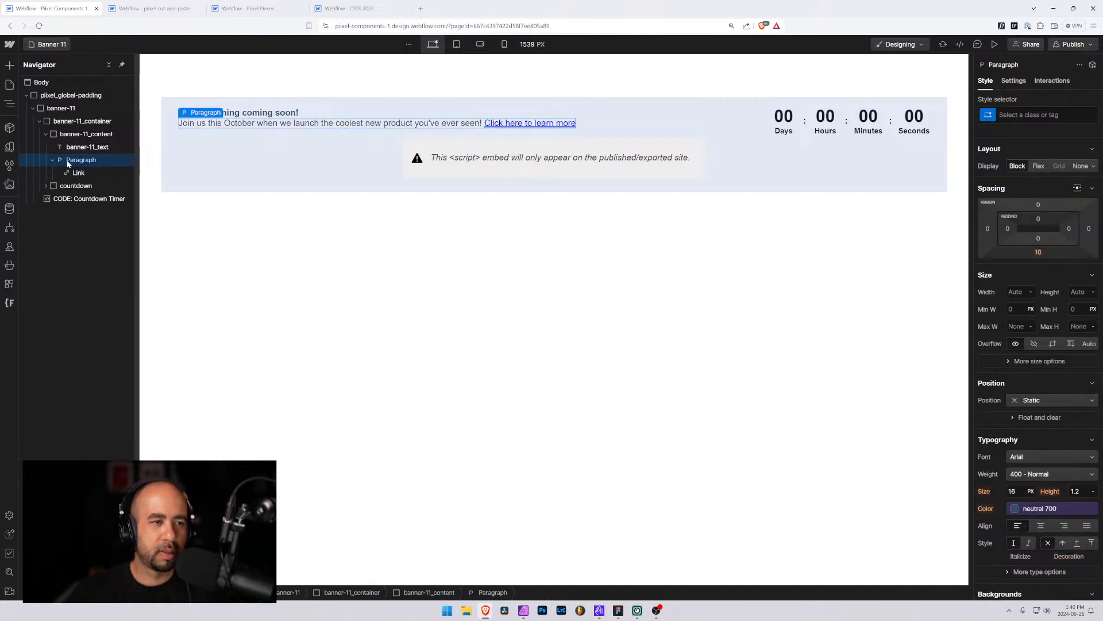
key("ctrl+Return")
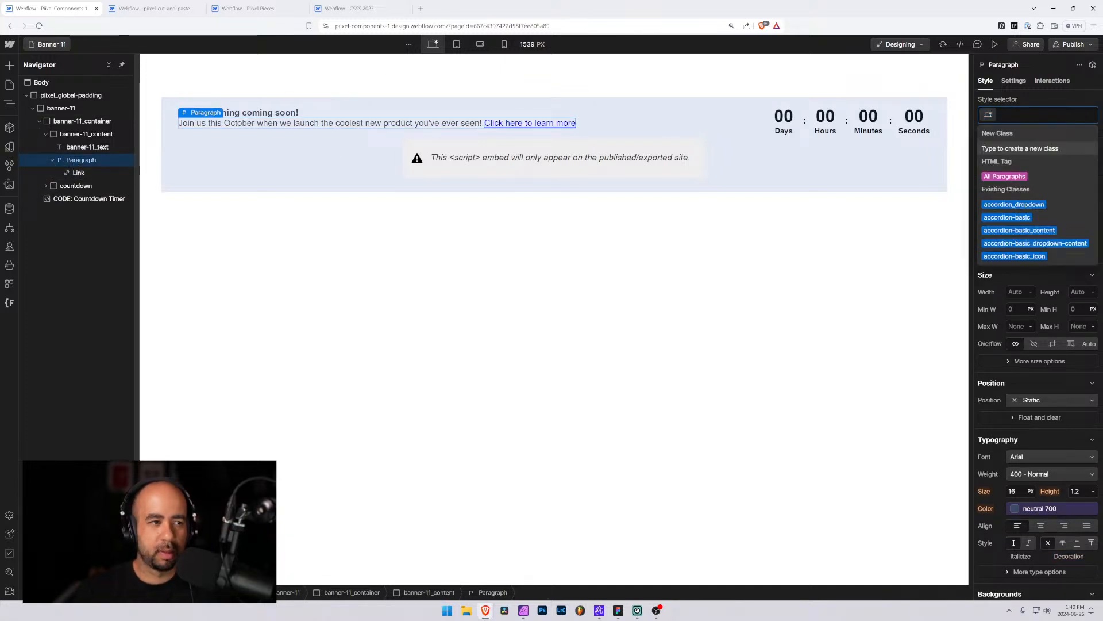
type("banner-11_")
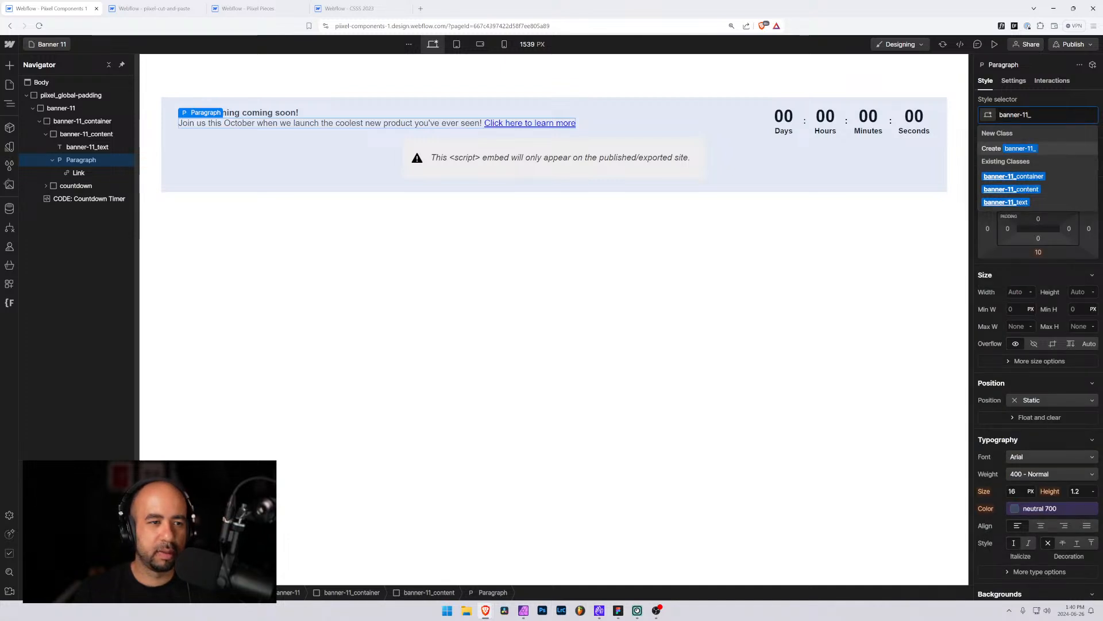
key("Escape")
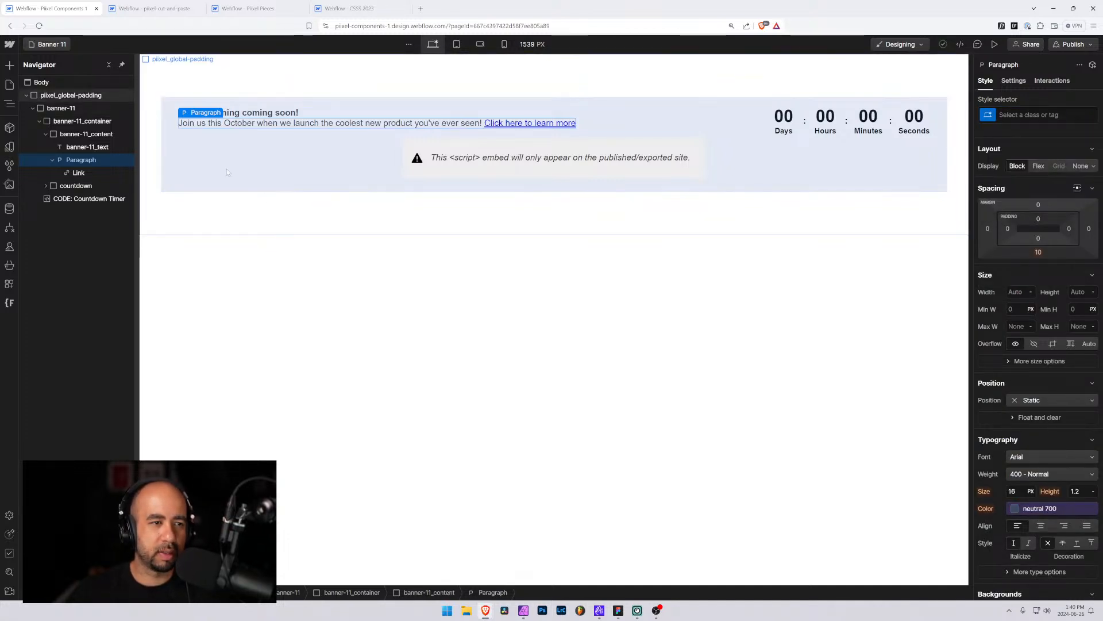
Rename the banner-11_text class on the bold heading text to banner-11_title
left_click(86, 148)
left_click(1037, 115)
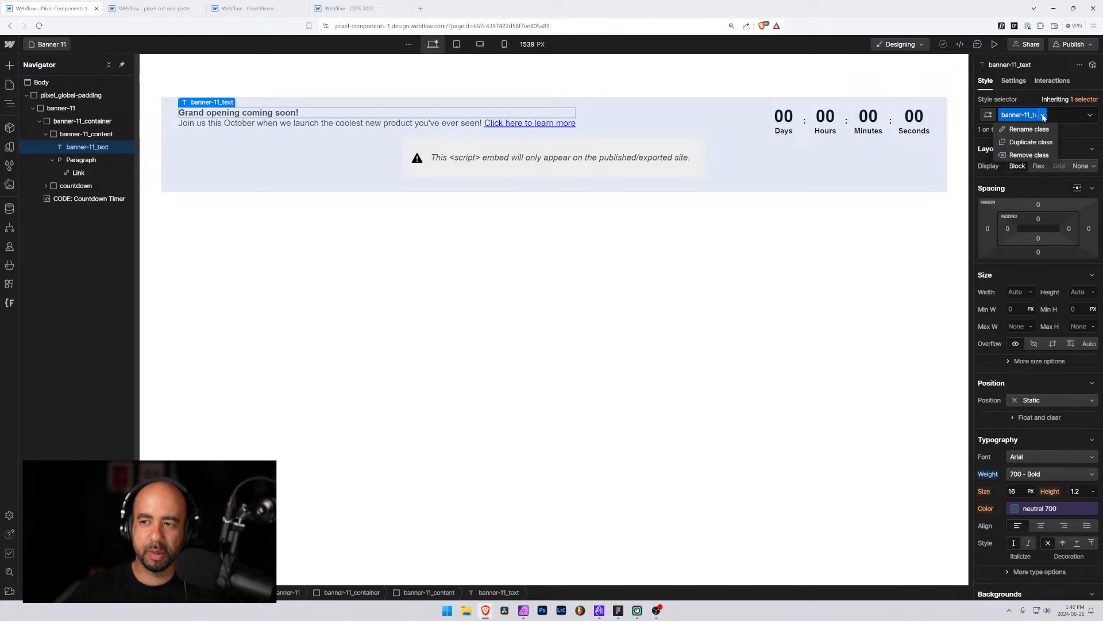
left_click(1039, 130)
key("shift+Left")
key("shift+Left")
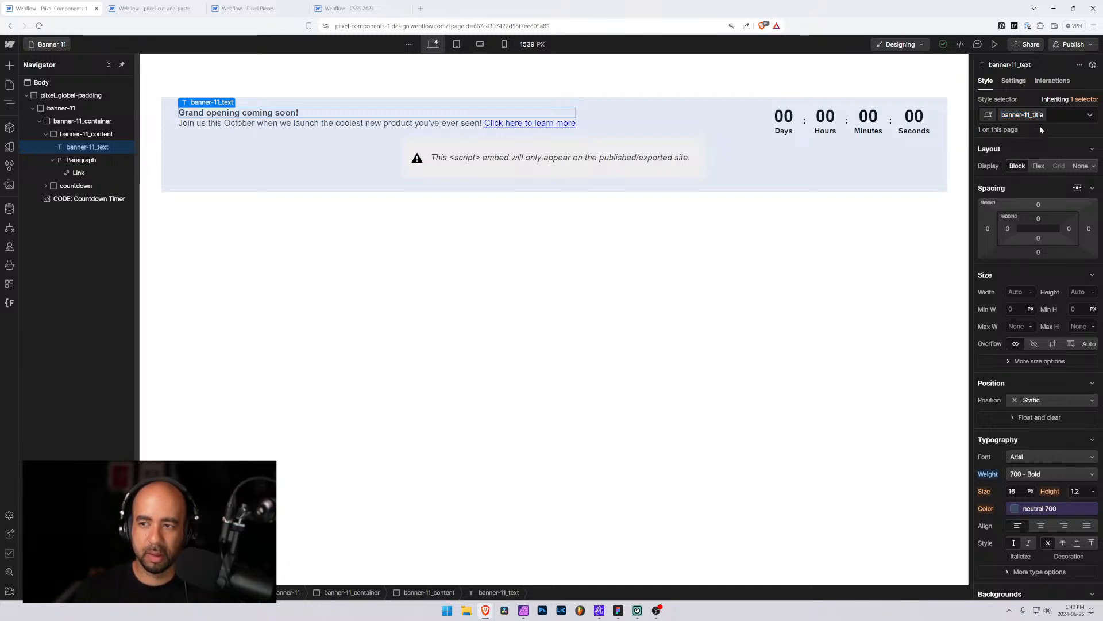
key("Return")
Give the new Paragraph a new class named banner-11_text
left_click(327, 122)
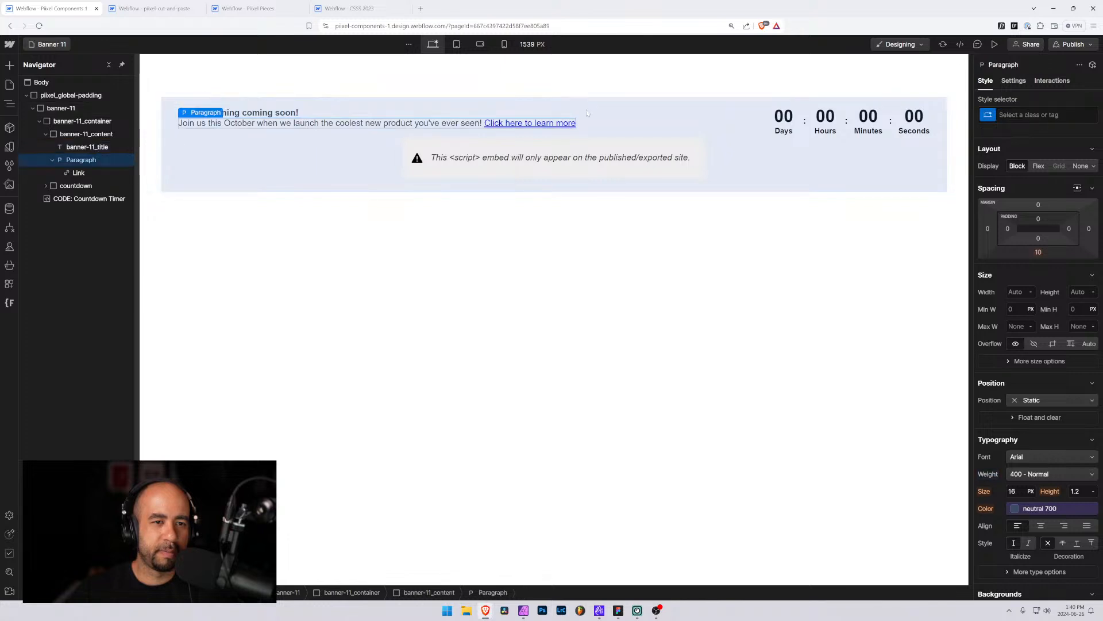
key("ctrl+Return")
type("banner")
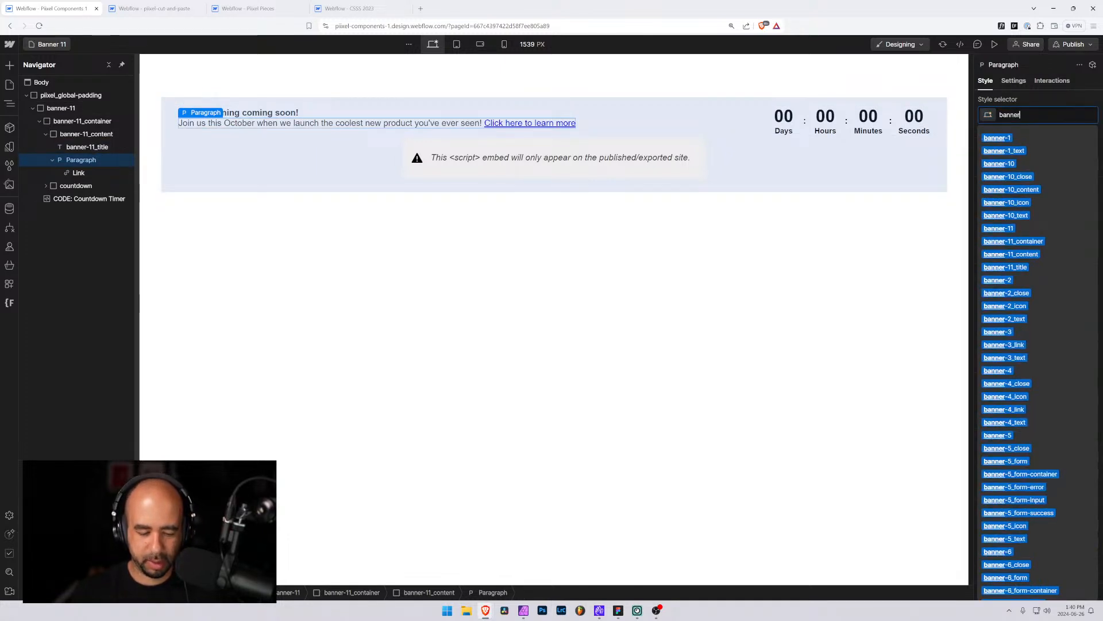
type("-11_text")
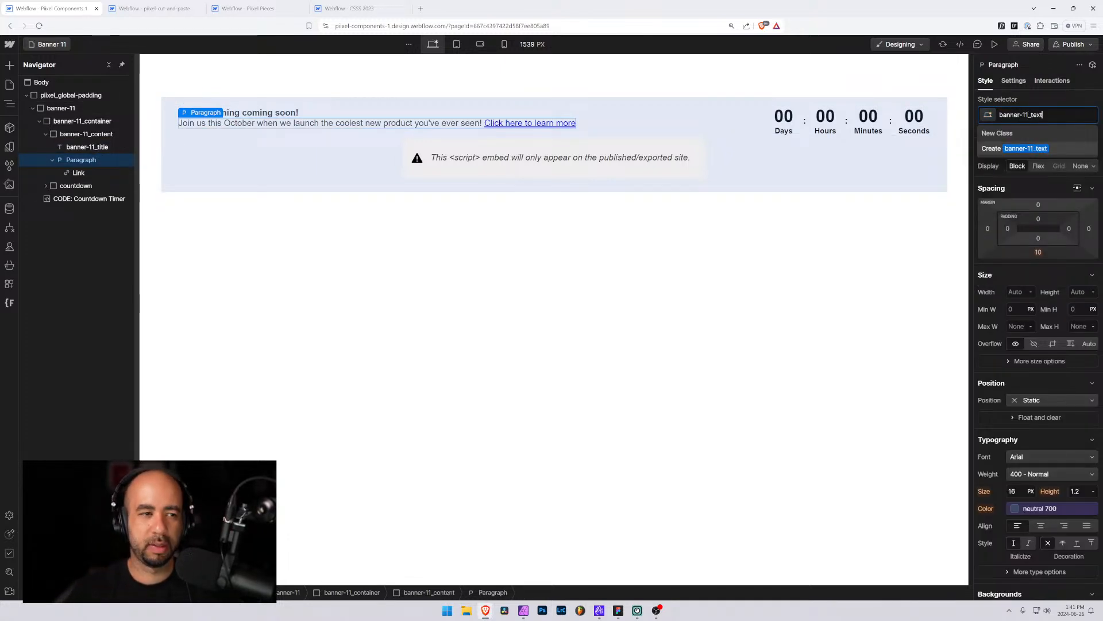
key("Return")
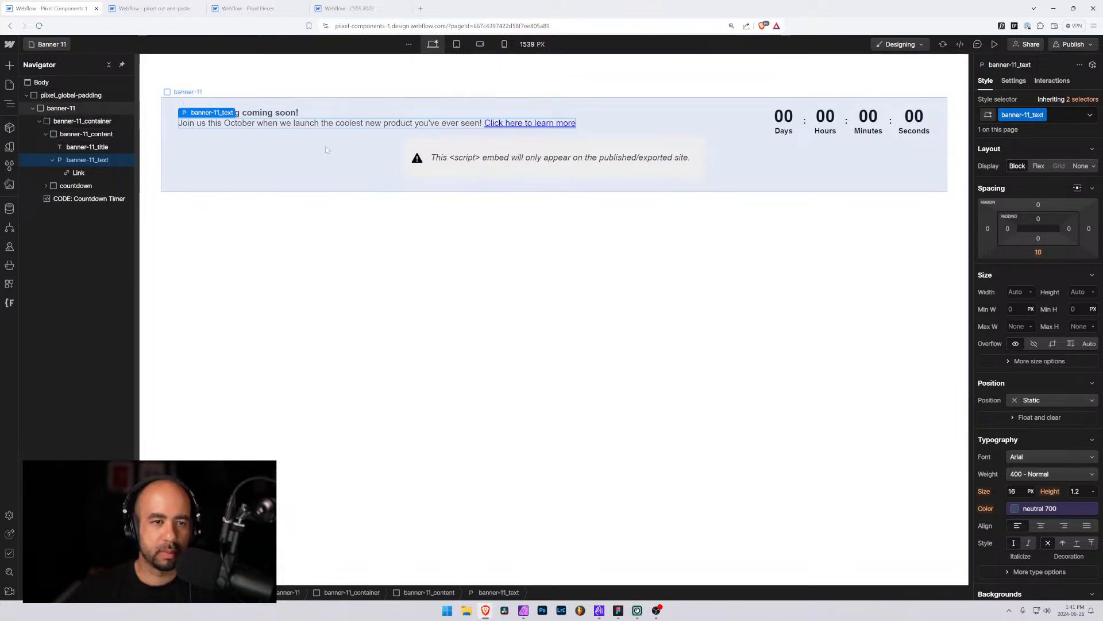
Set banner-11_content to a vertical flex layout with a 0.25 rem gap
left_click(92, 147)
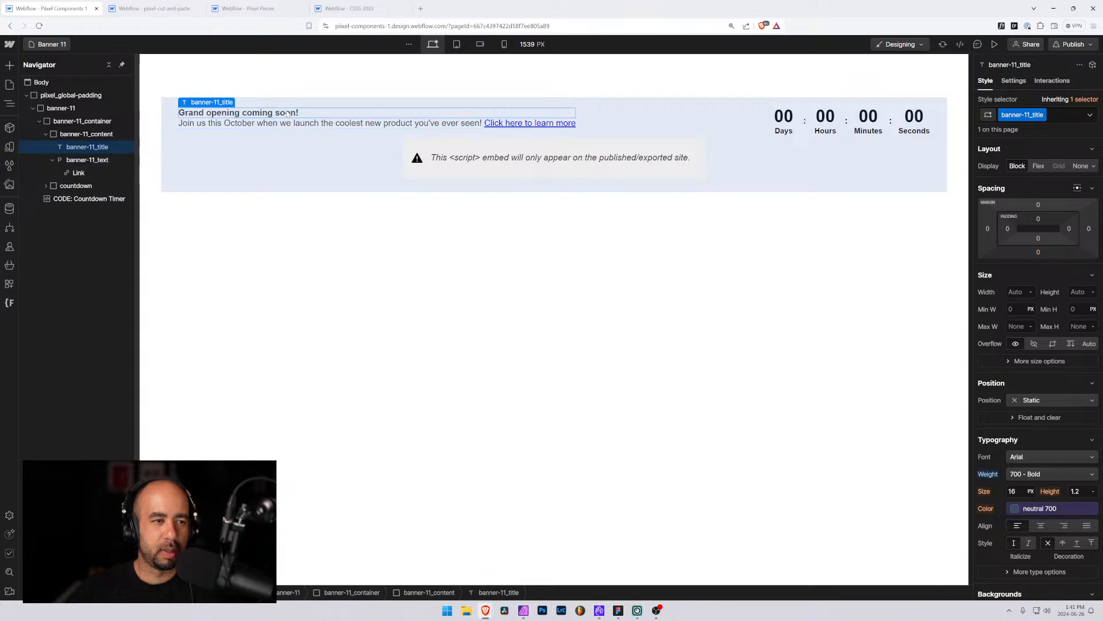
left_click(53, 159)
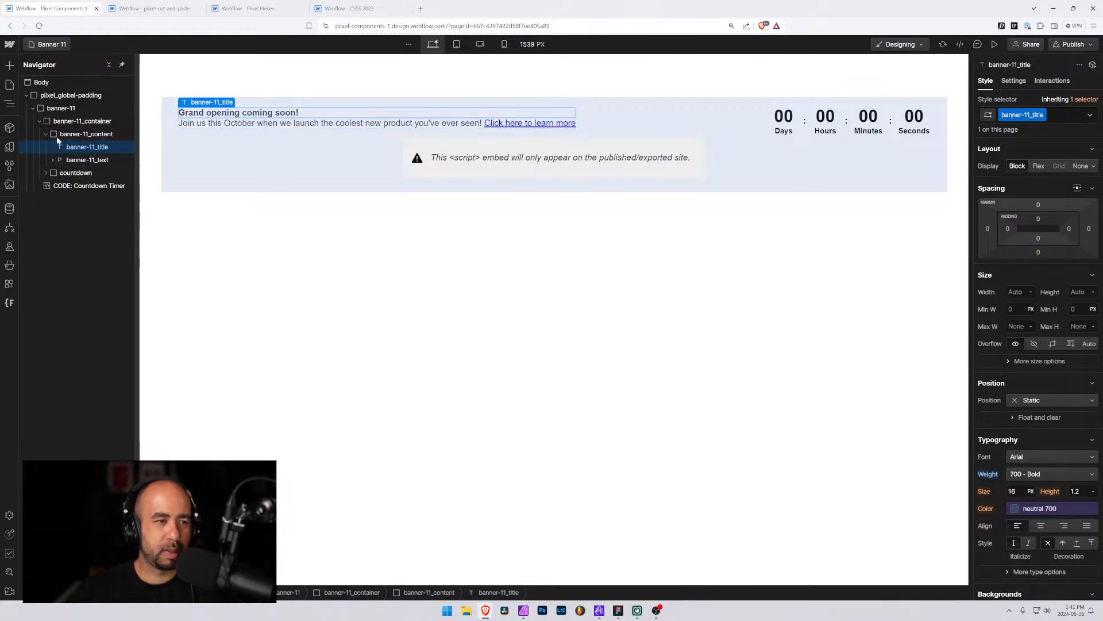
left_click(46, 135)
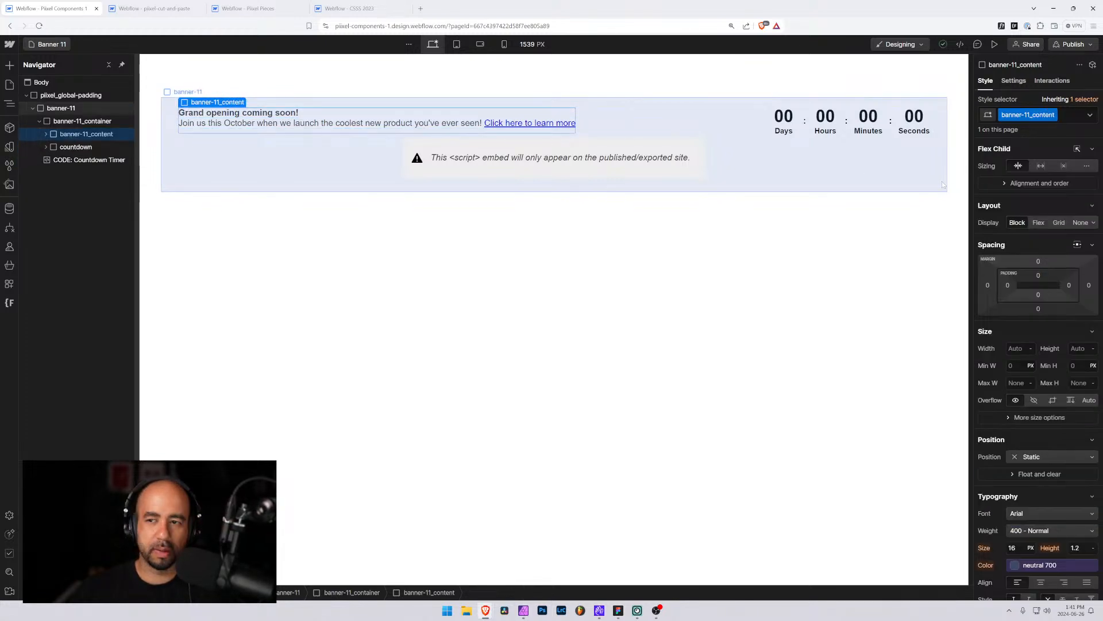
left_click(1038, 223)
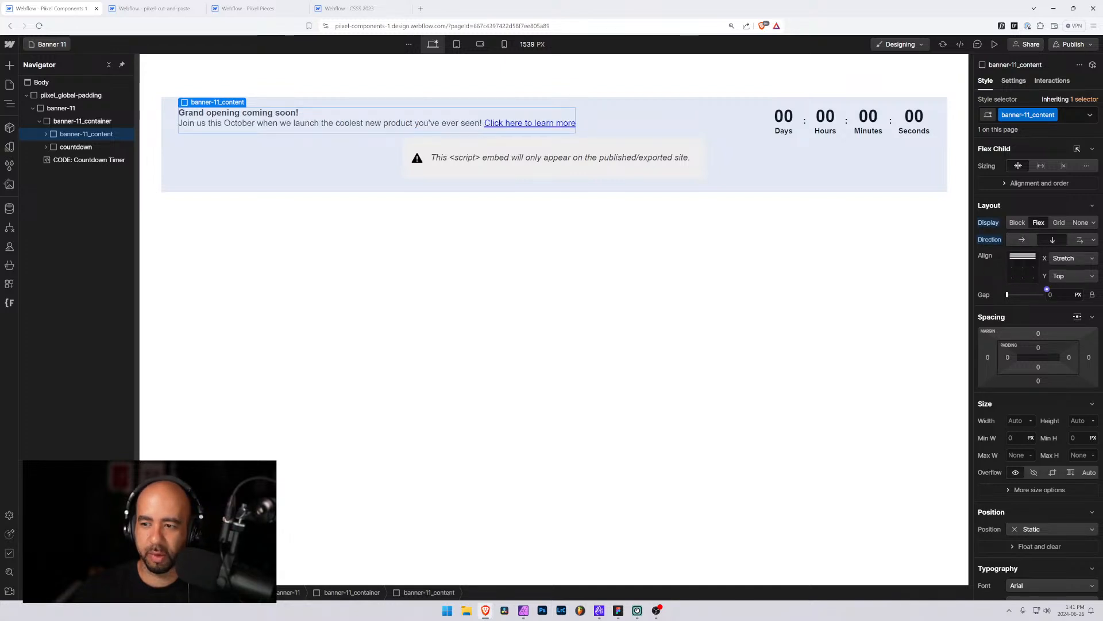
key("BackSpace")
key("BackSpace")
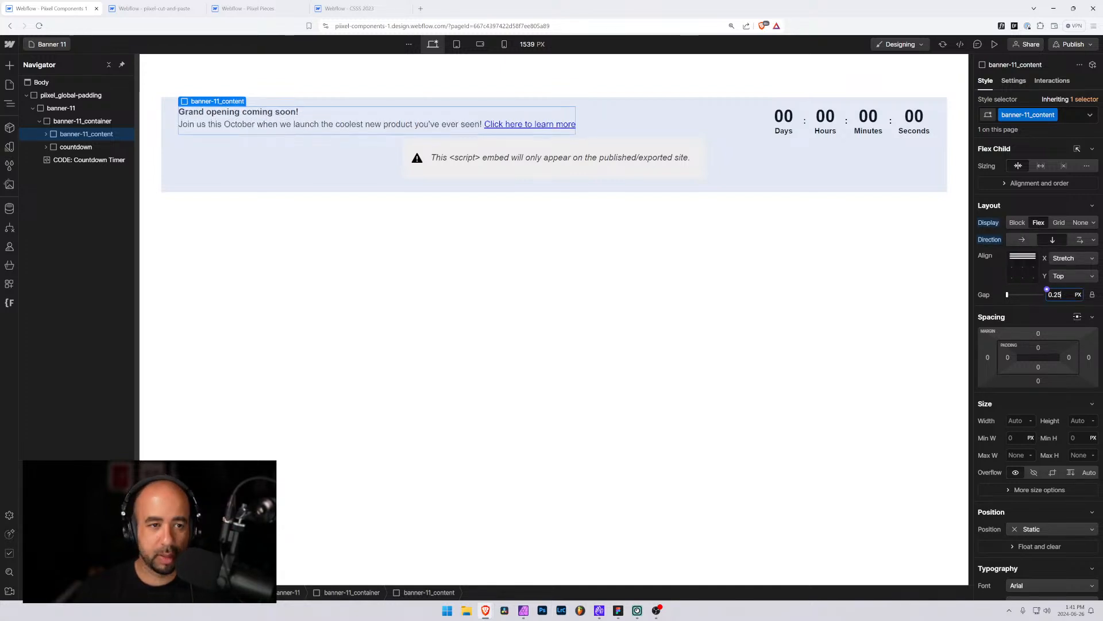
Set the bottom margin of the banner-11_text paragraph to 0
left_click(365, 127)
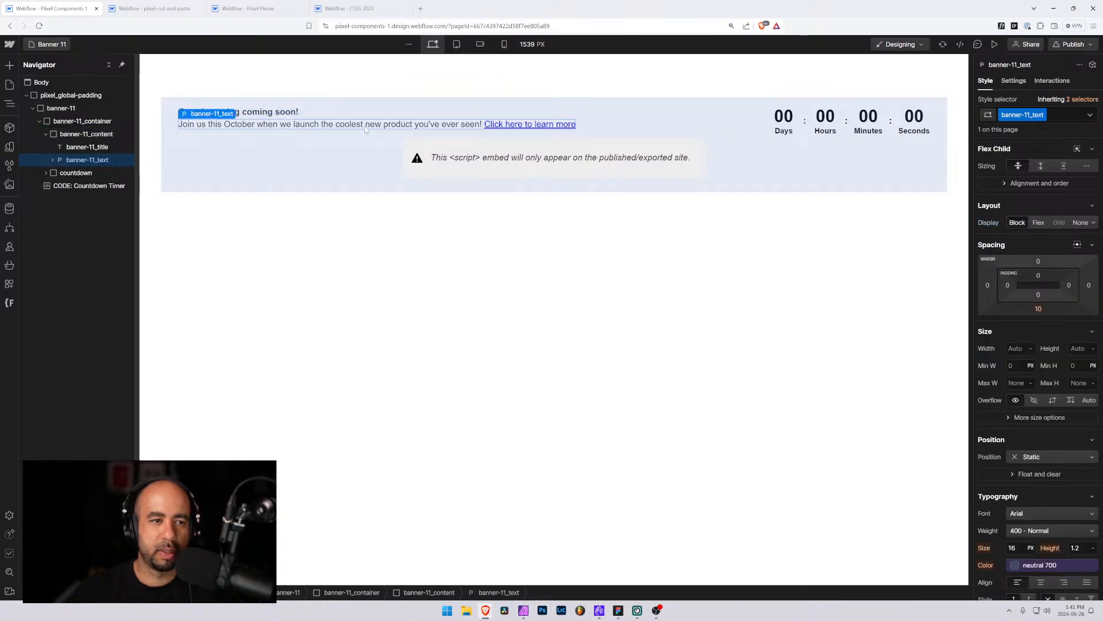
left_click(1039, 312)
left_click(1021, 346)
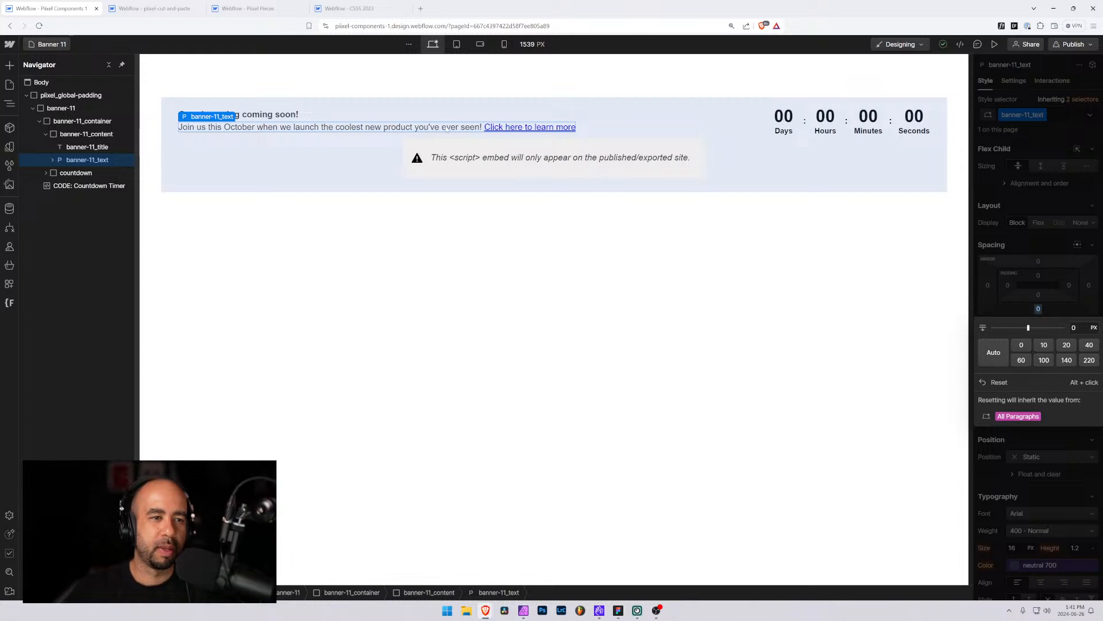
Set the gap of banner-11_container to 3 rem
left_click(684, 115)
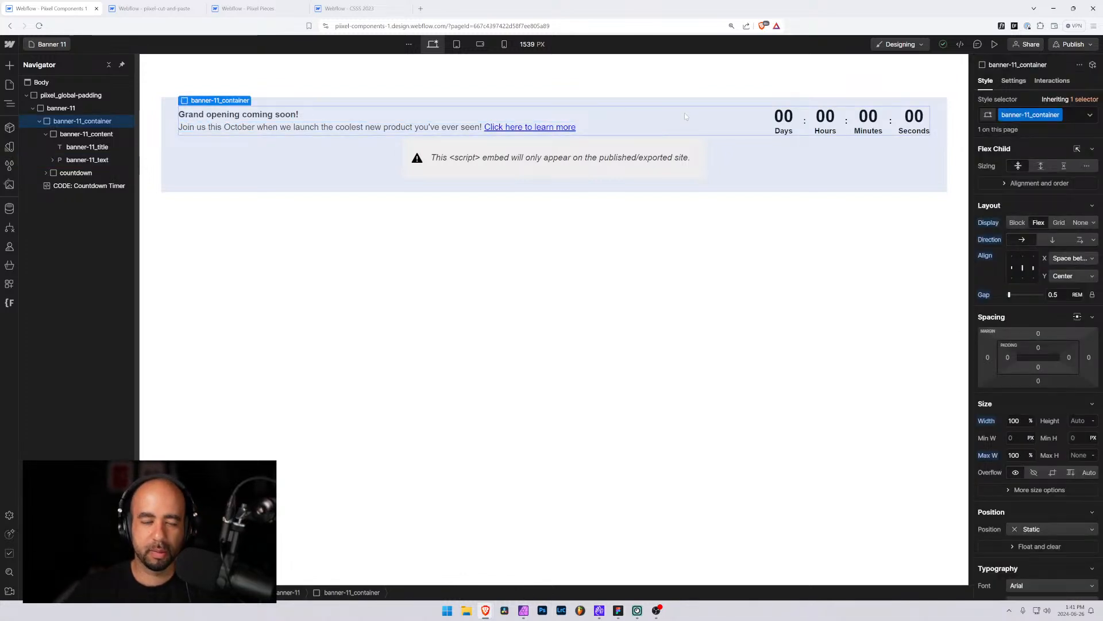
left_click(45, 133)
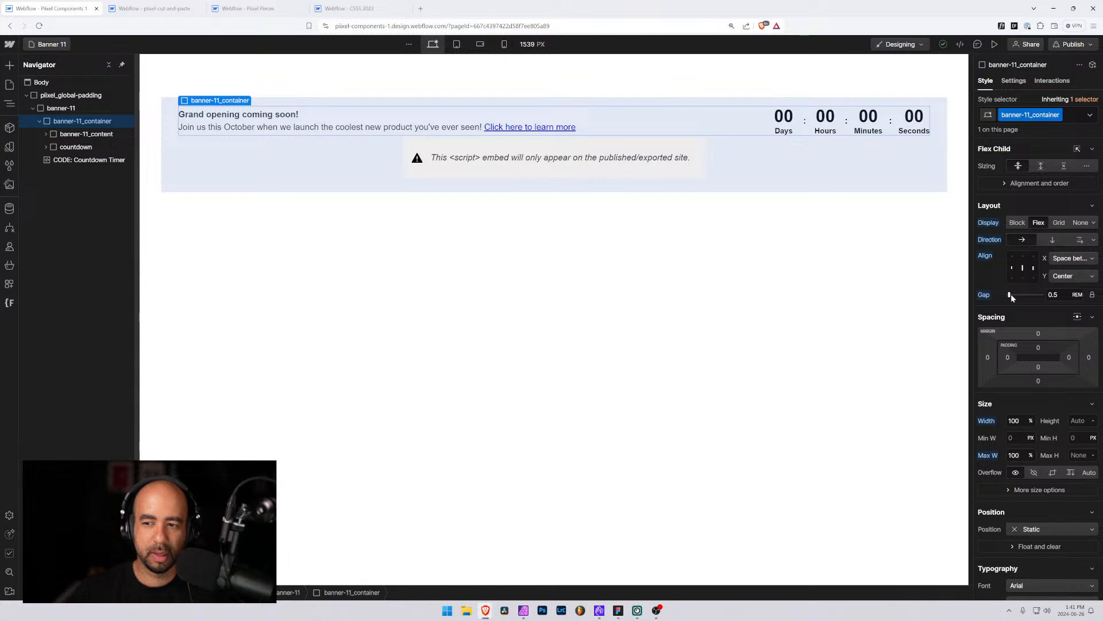
left_click_drag(1011, 294, 1020, 294)
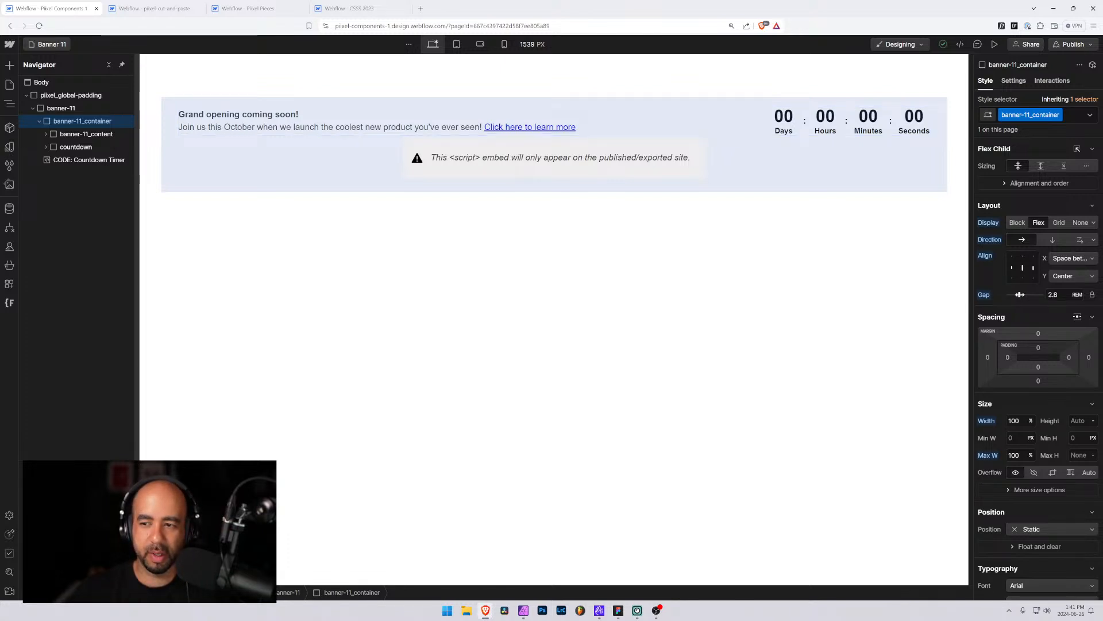
type("3")
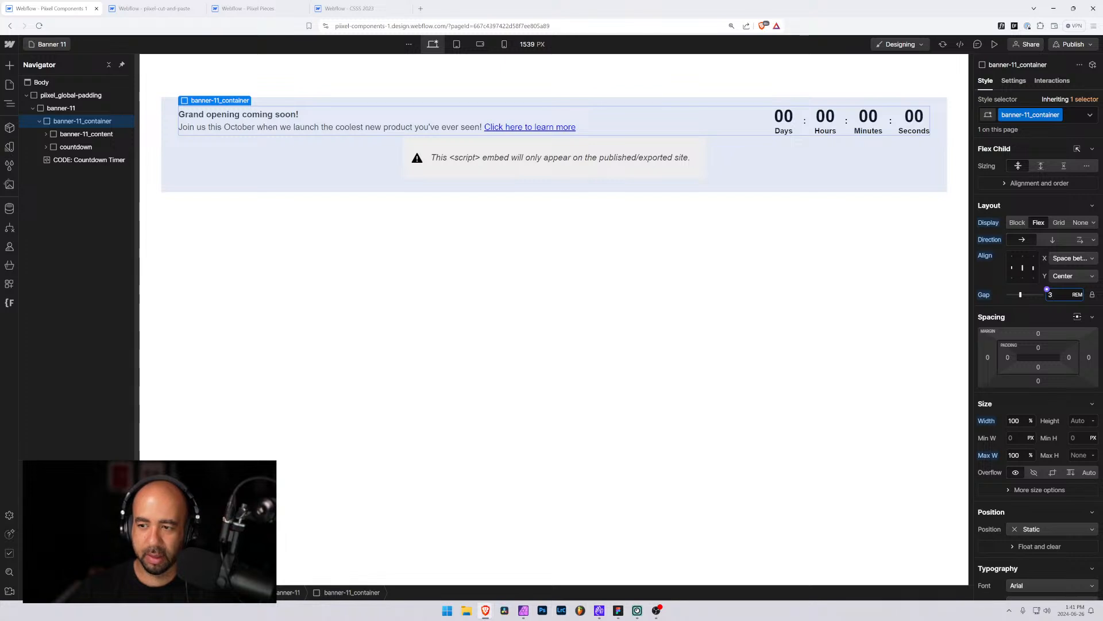
Check the banner layout at the tablet breakpoint by widening the canvas to about 991 px
left_click(457, 45)
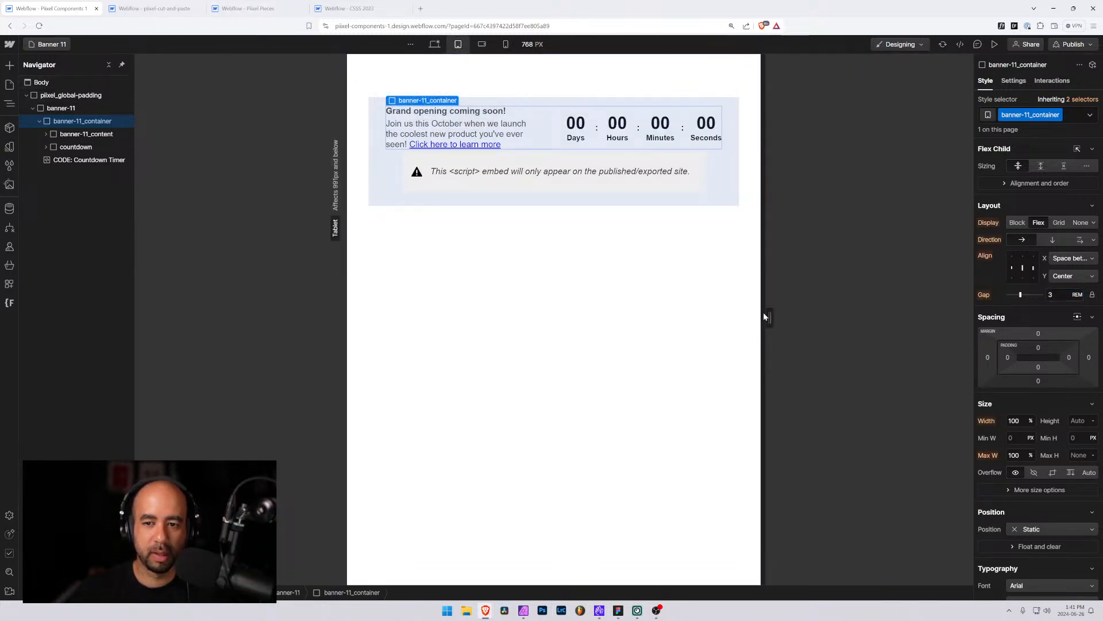
mouse_move(742, 315)
left_click_drag(778, 316, 916, 311)
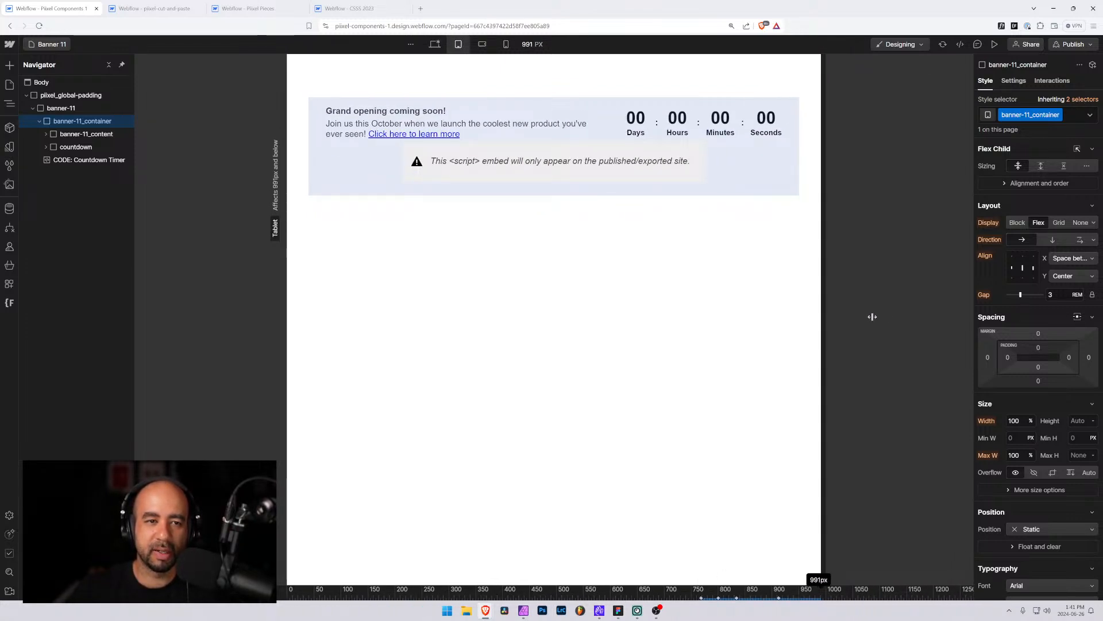
left_click_drag(847, 314, 936, 314)
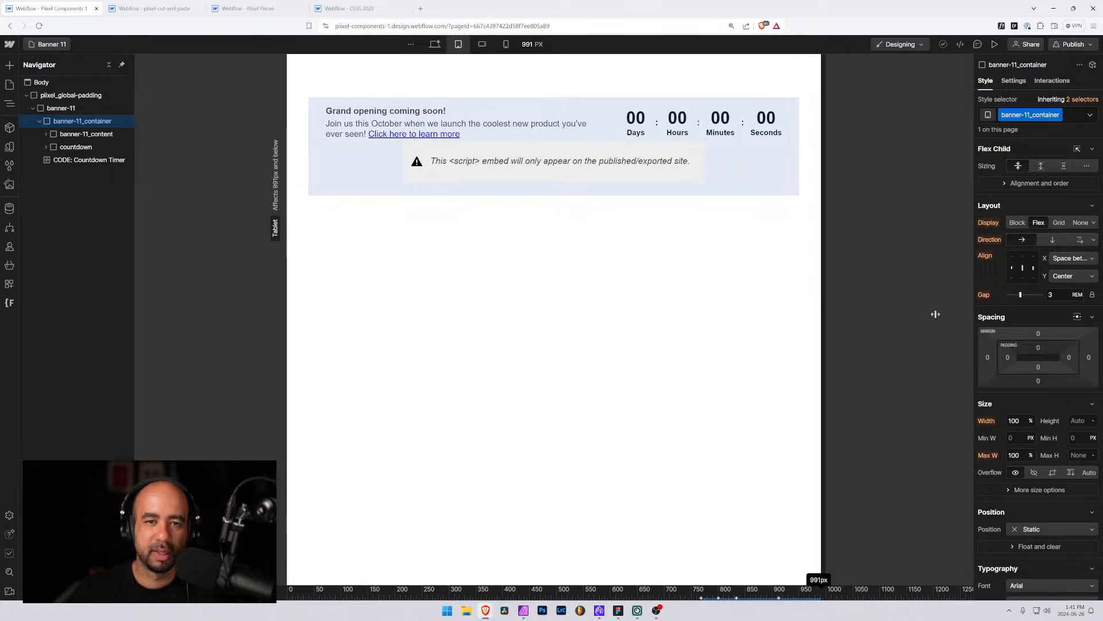
left_click(433, 44)
Preview the banner and resize the preview width to check how it responds
left_click(266, 228)
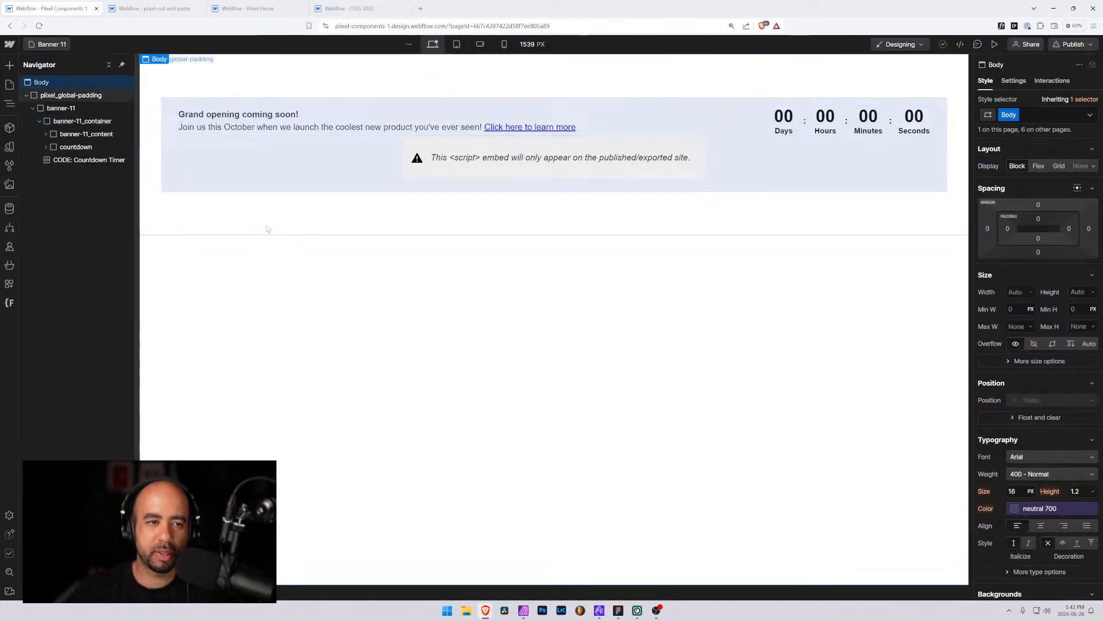
left_click(254, 138)
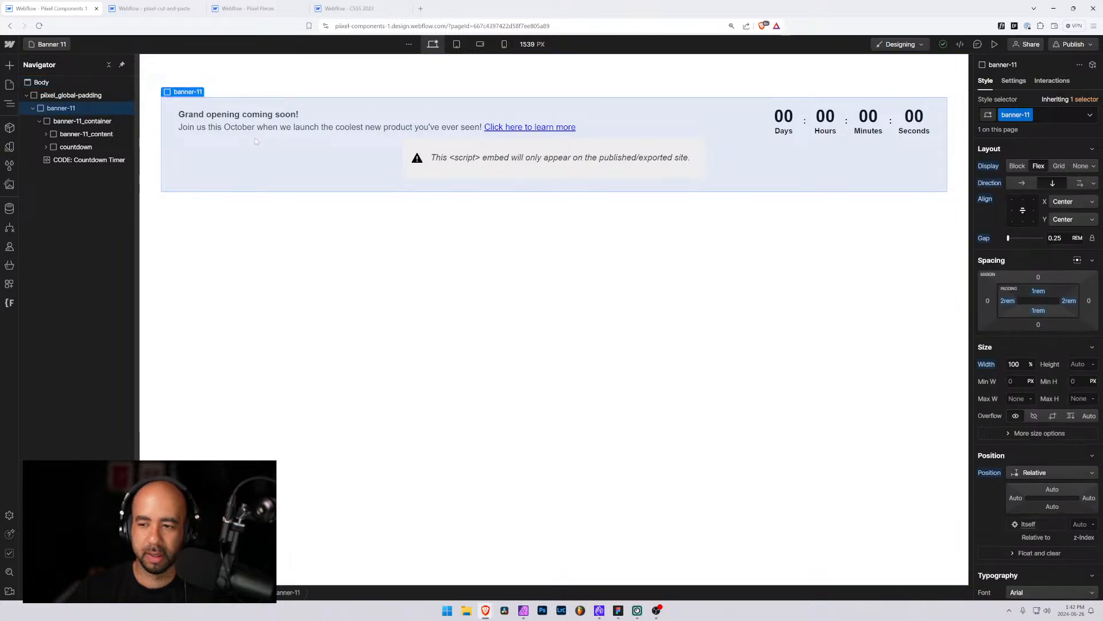
left_click(994, 44)
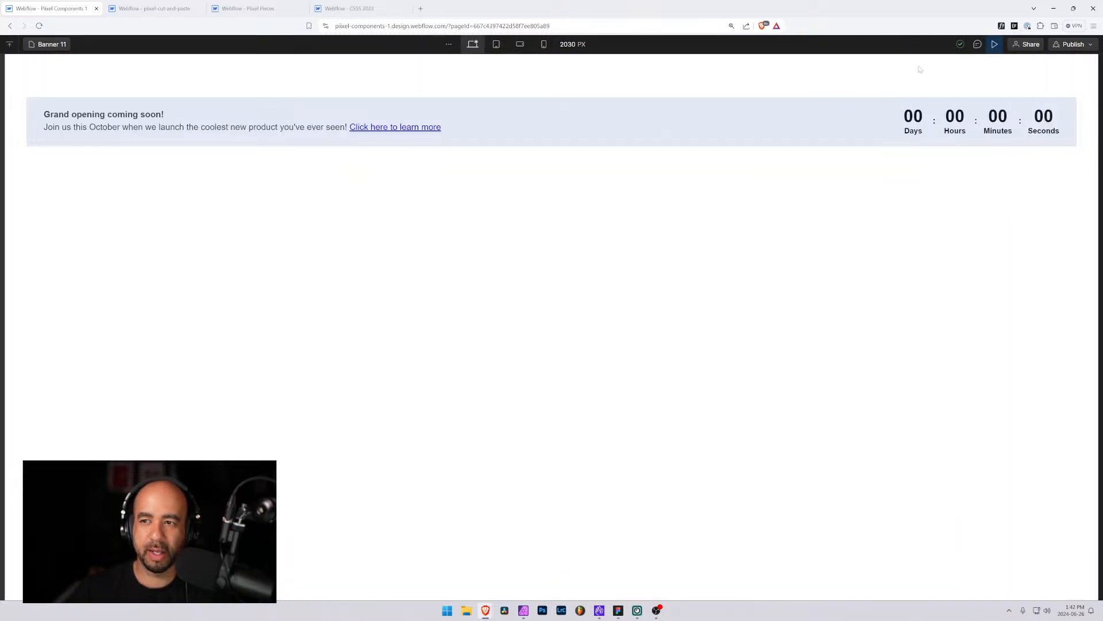
left_click(496, 44)
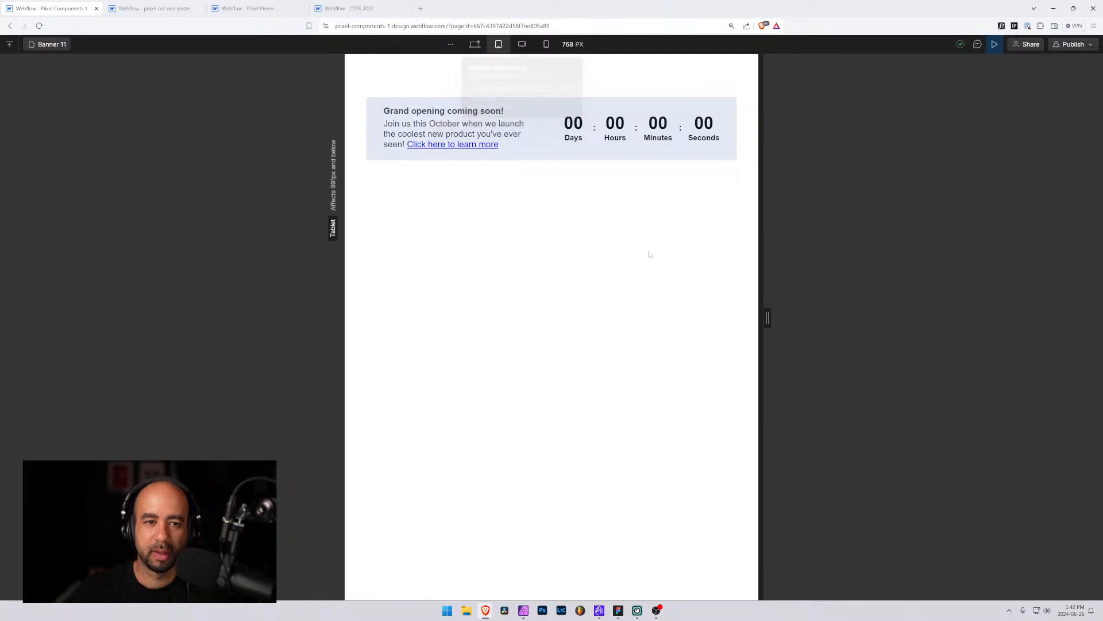
left_click_drag(767, 316, 814, 313)
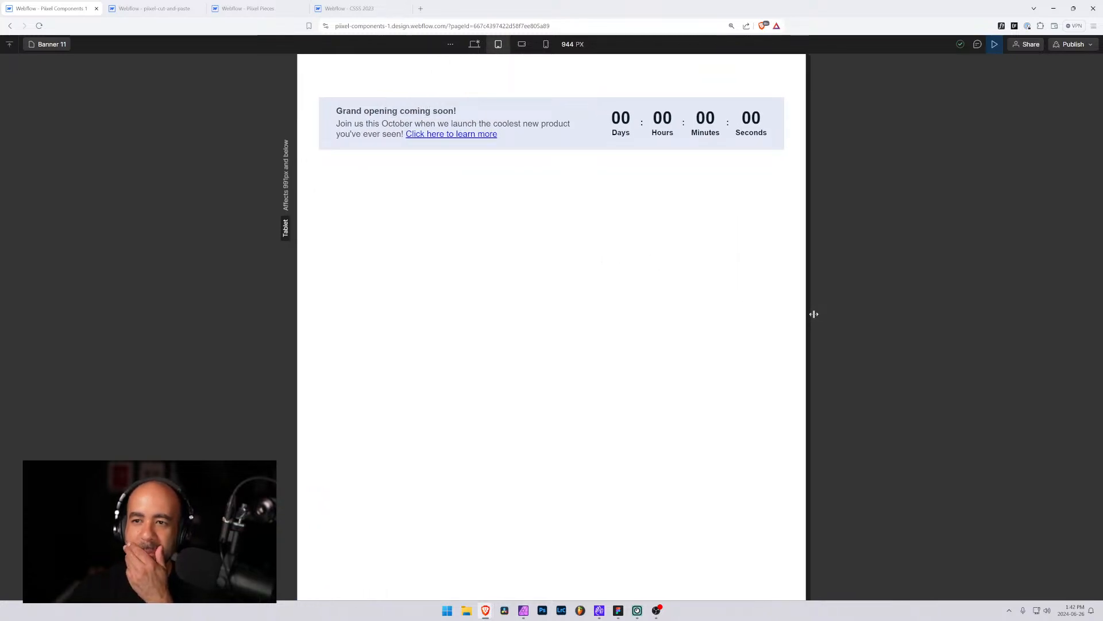
left_click_drag(814, 314, 910, 310)
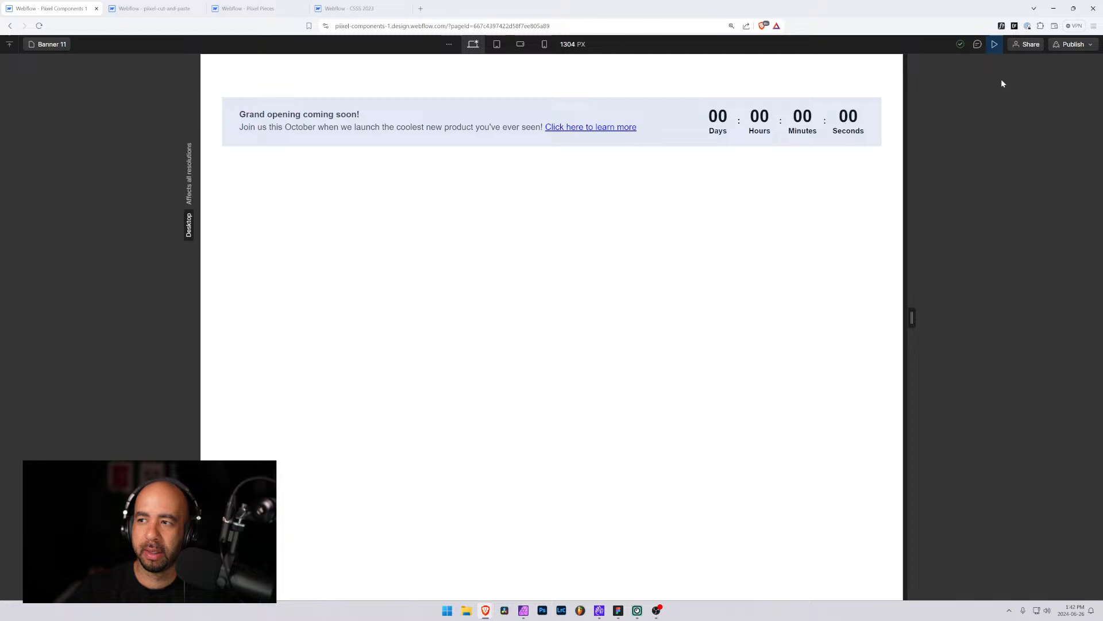
left_click(995, 44)
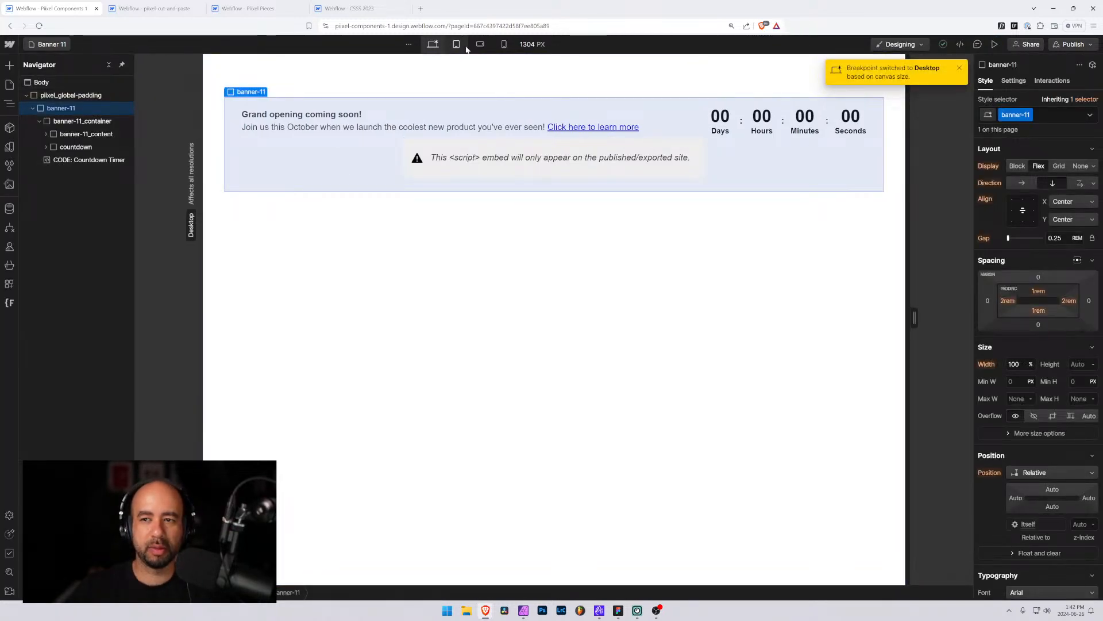
Select the banner-11 element in the Pixel Components project
left_click(431, 261)
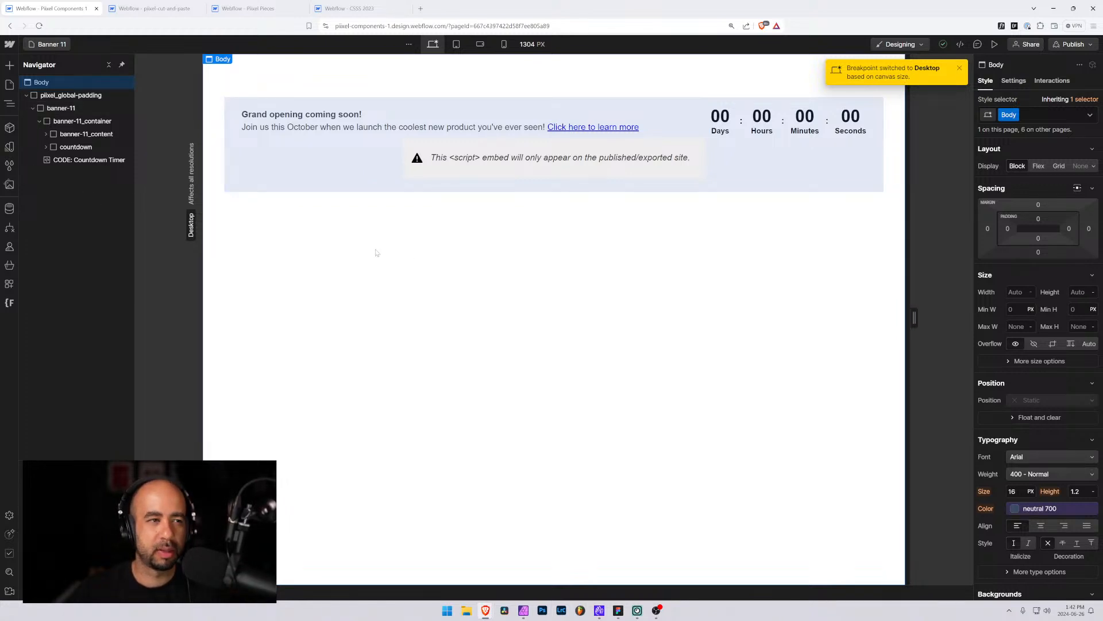
left_click(34, 109)
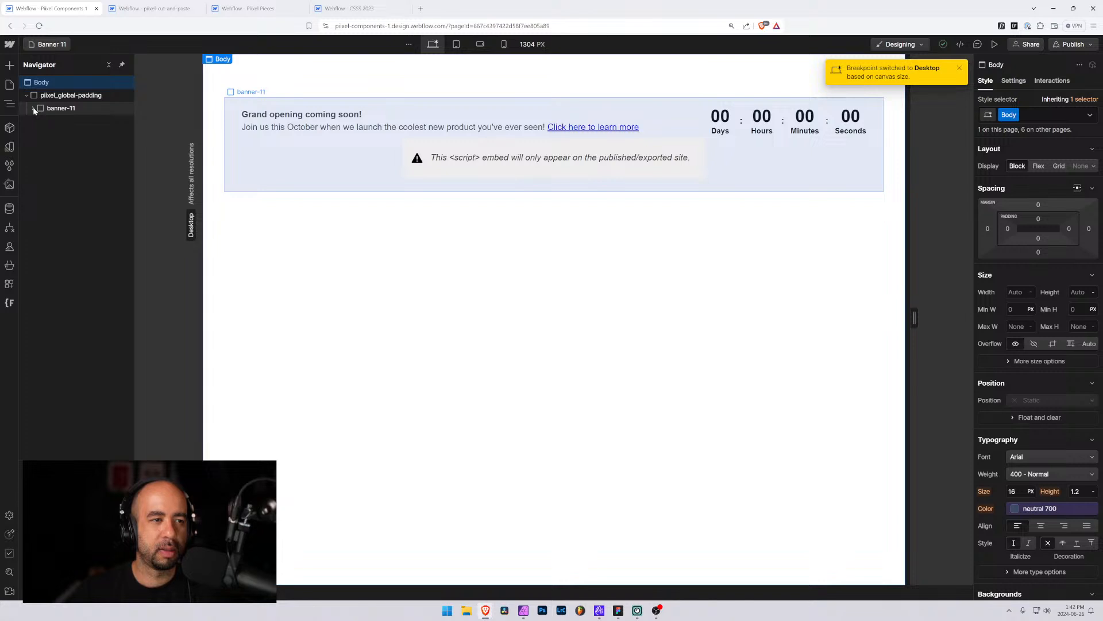
left_click(63, 95)
left_click(61, 108)
left_click(149, 8)
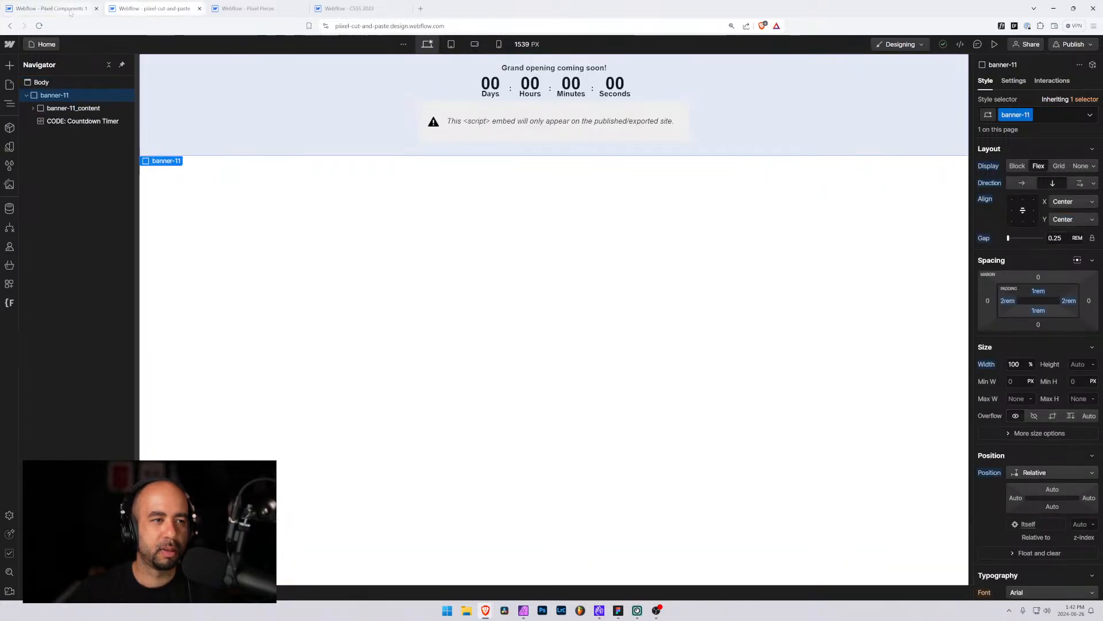
left_click(57, 8)
left_click(66, 95)
left_click(60, 109)
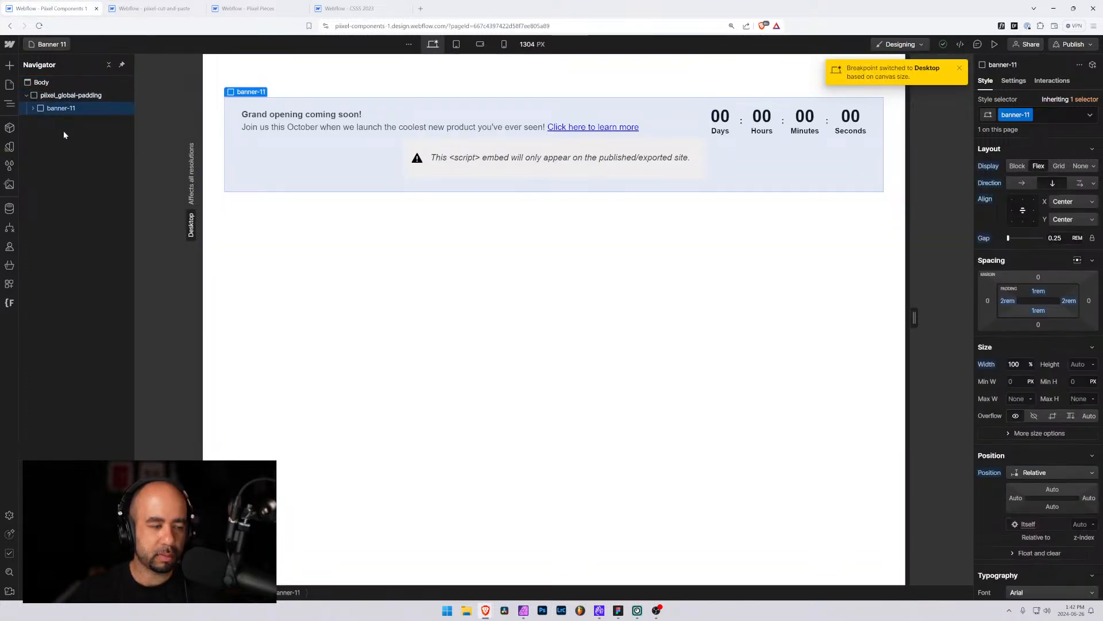
Delete the old banner-11 element from the pixel-cut-and-paste project
left_click(149, 8)
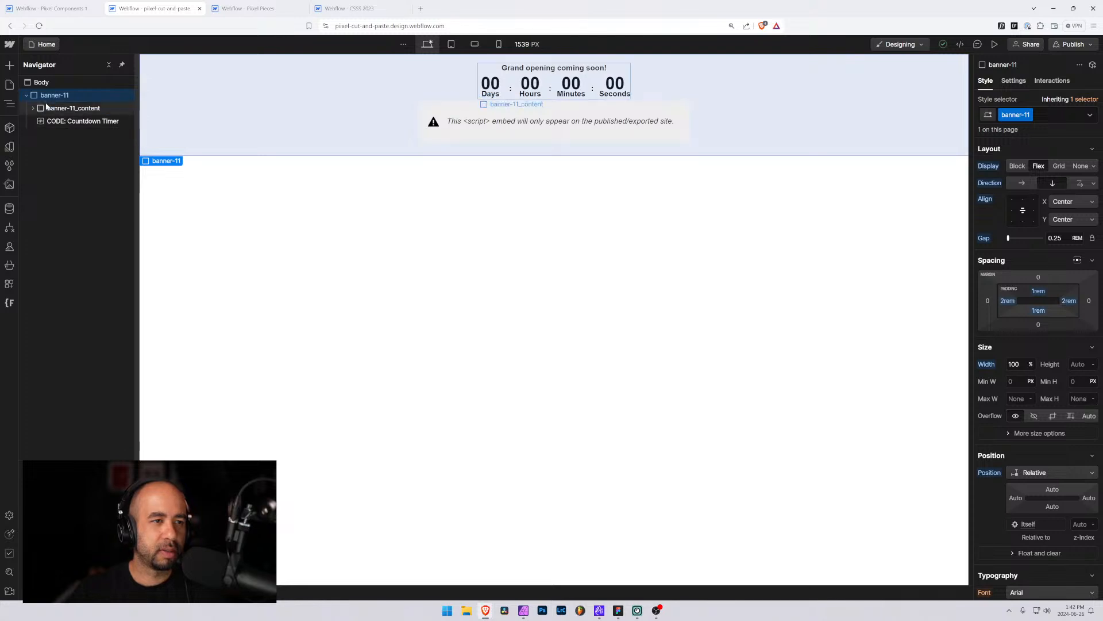
key("Delete")
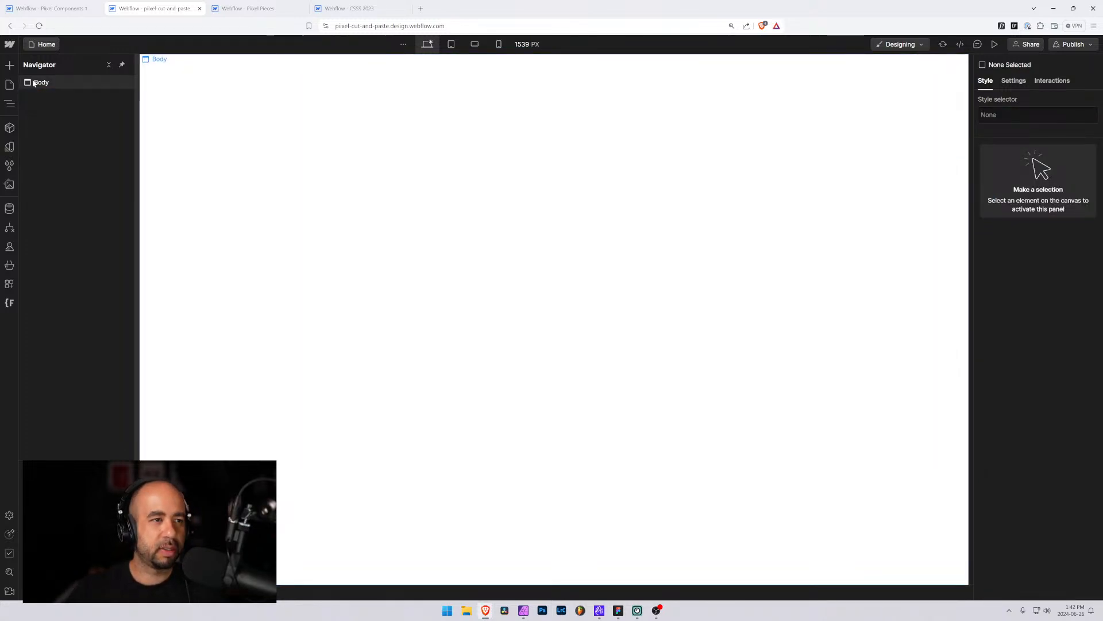
left_click(33, 82)
Paste the copied banner into the body of the pixel-cut-and-paste page
left_click(68, 8)
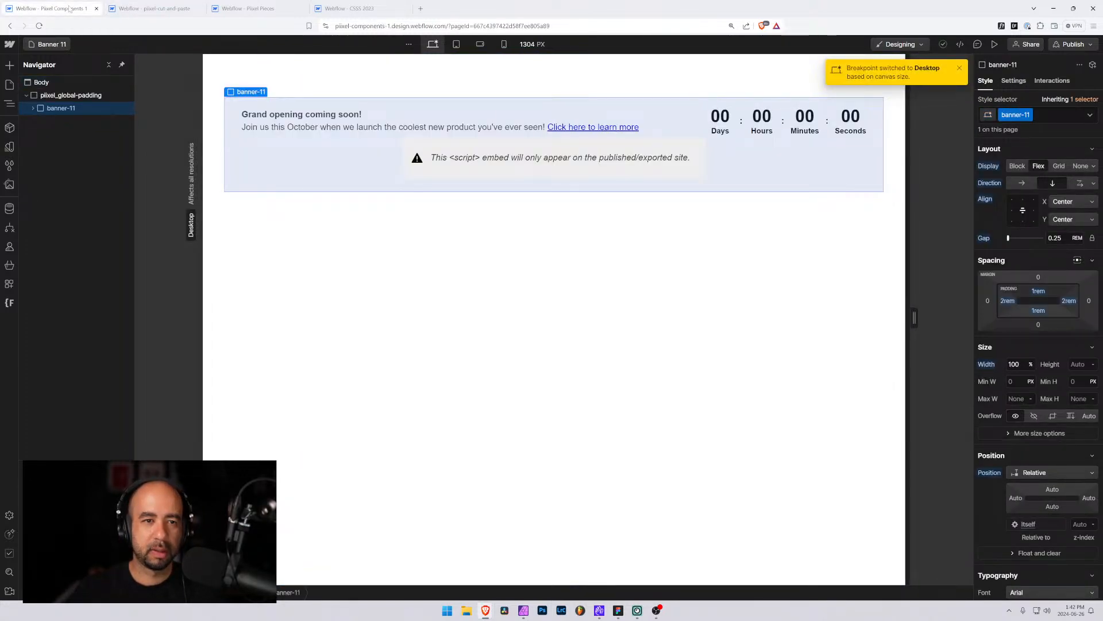
left_click(136, 9)
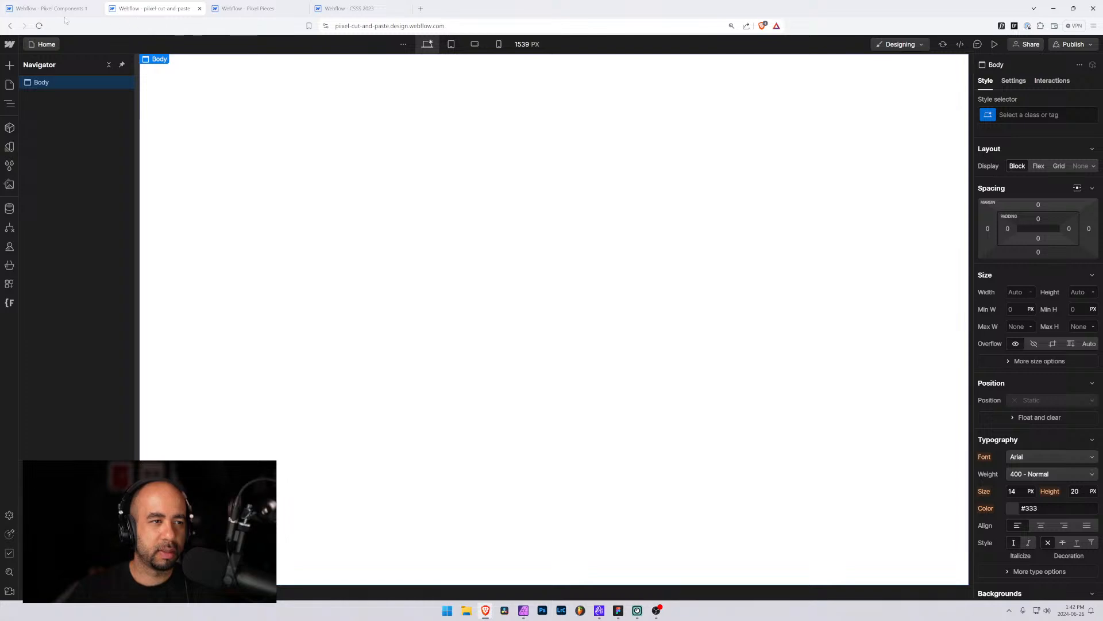
key("ctrl+v")
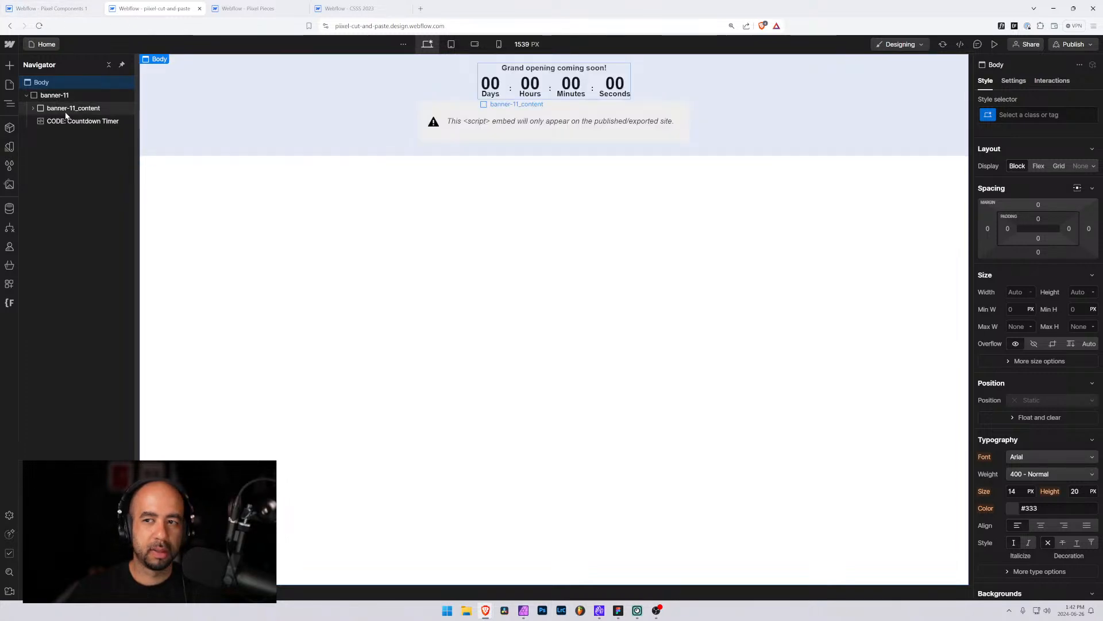
In the Pixel Components project, open the Banner 10 page and select its banner-10_close button element
left_click(60, 10)
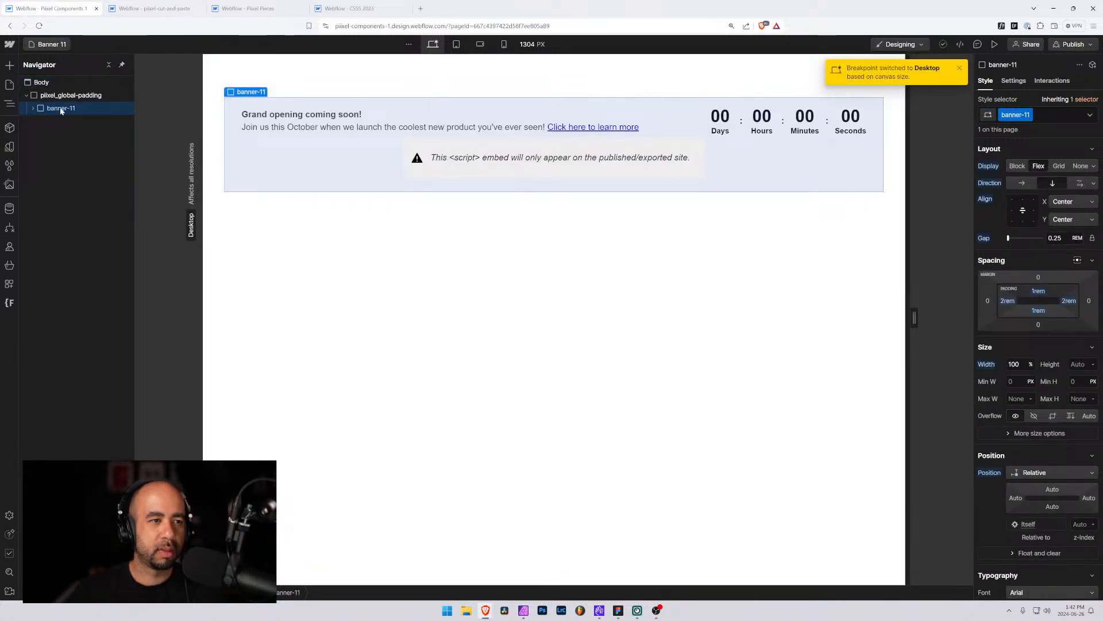
left_click(46, 45)
scroll(72, 356, "down", 15)
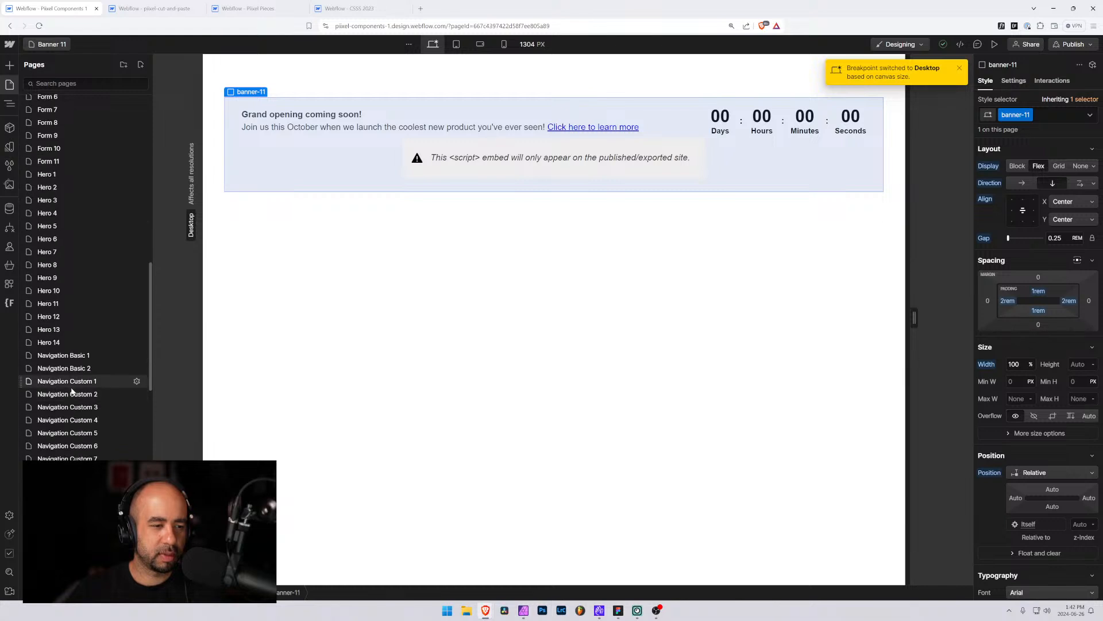
scroll(78, 345, "down", 5)
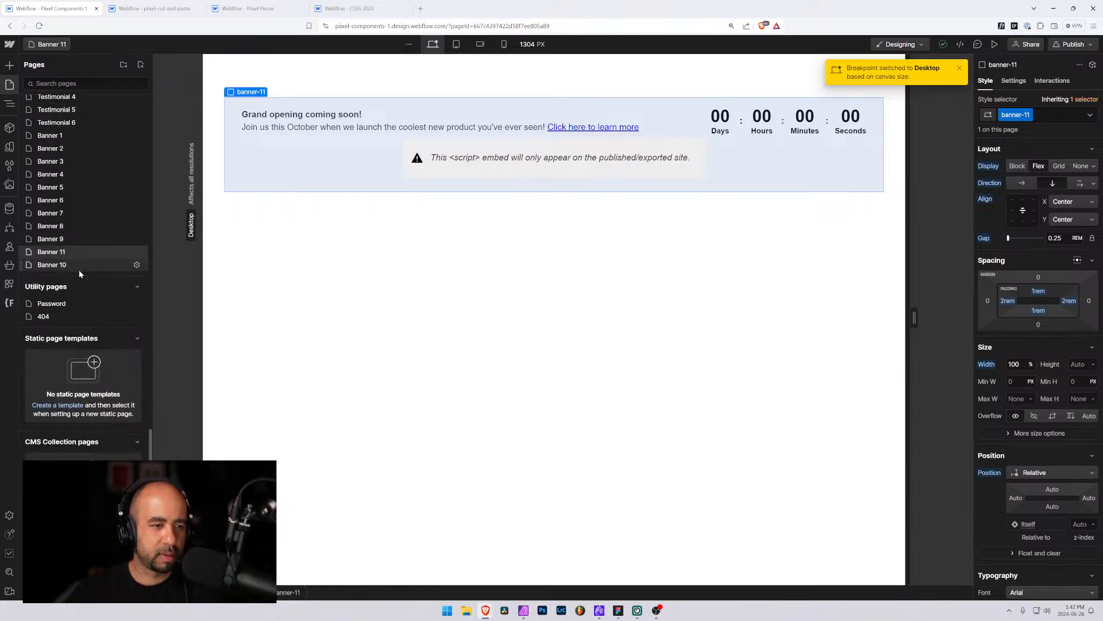
left_click(65, 267)
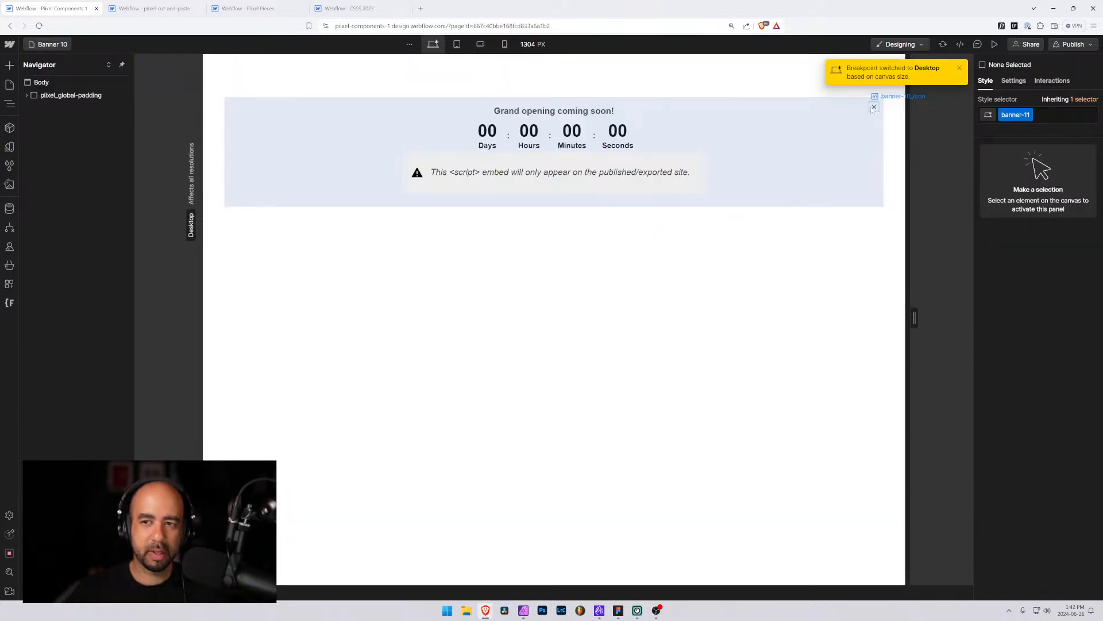
left_click(873, 108)
left_click(77, 134)
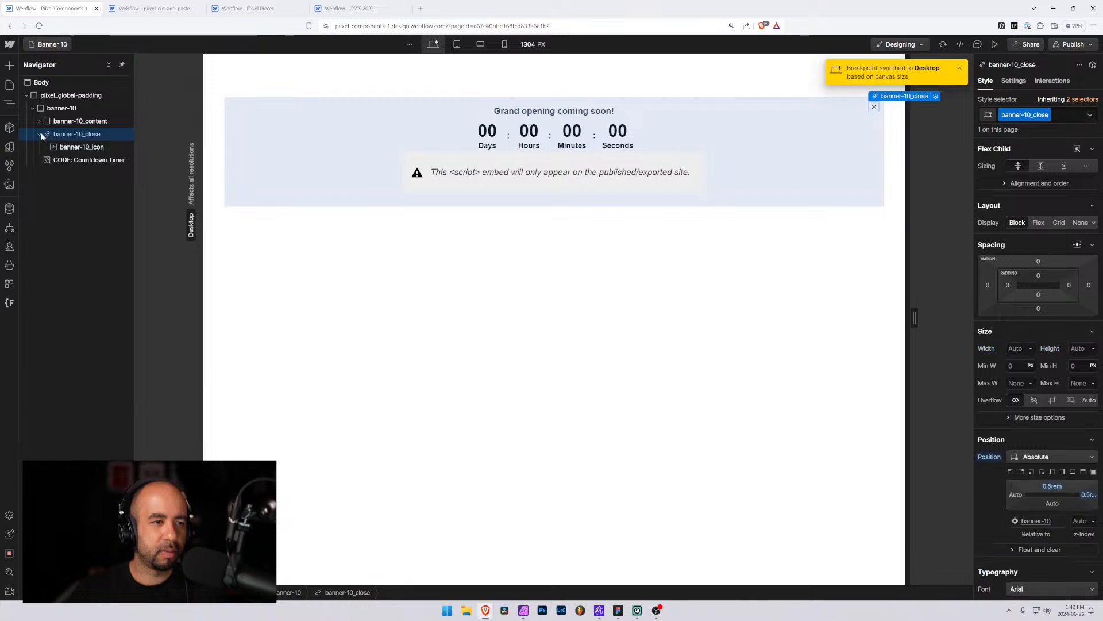
left_click(40, 134)
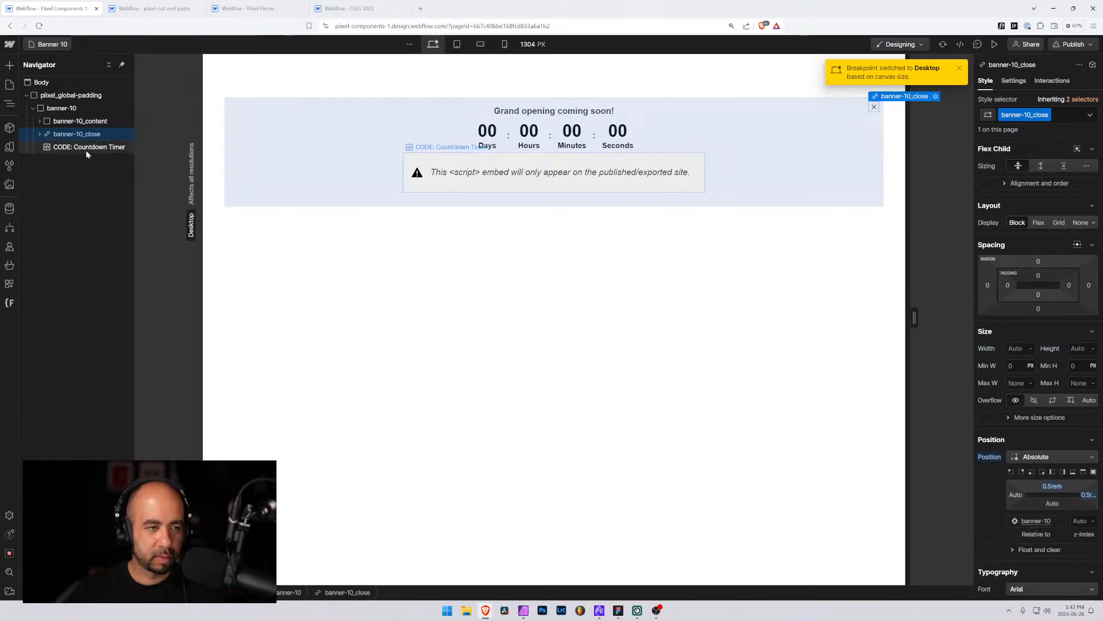
Cut the pasted banner-11 element out of the pixel-cut-and-paste page
left_click(145, 8)
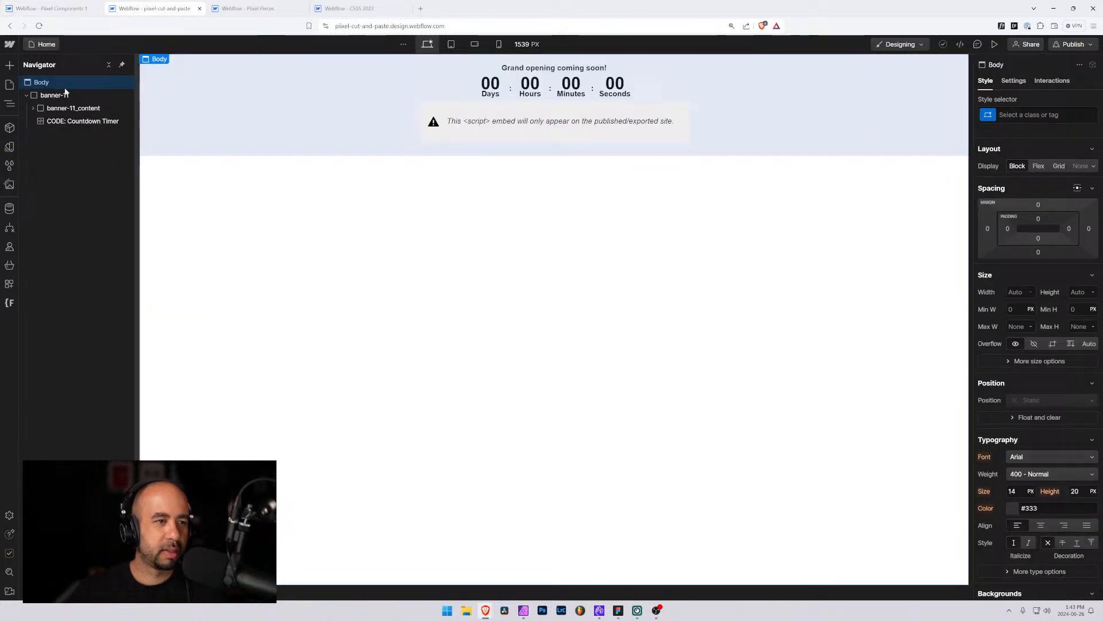
left_click(27, 95)
left_click(53, 96)
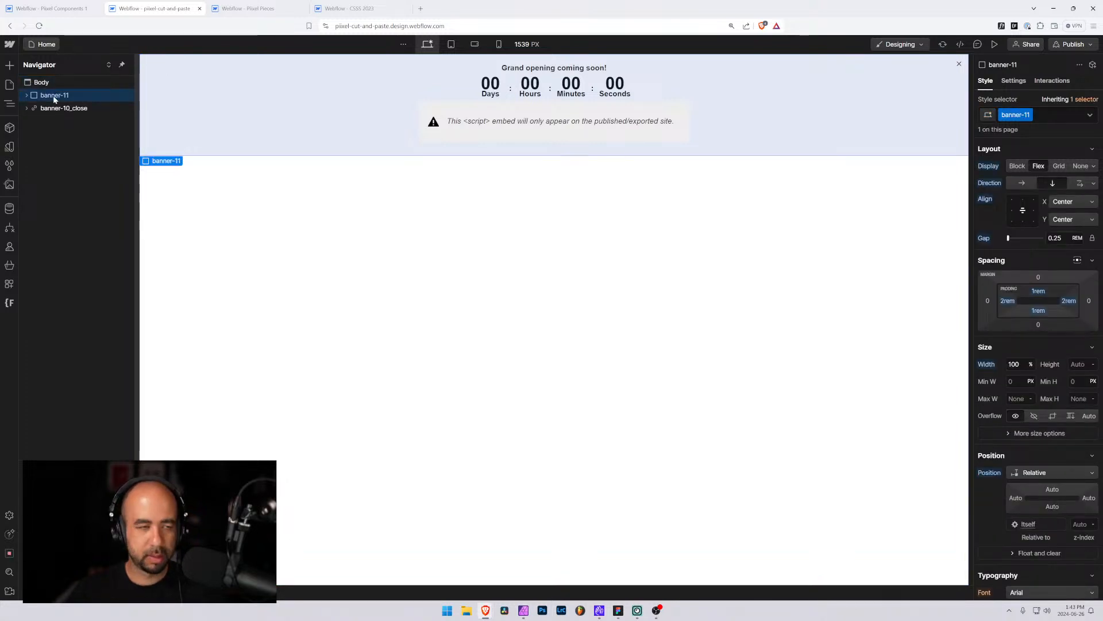
key("ctrl+x")
In the Pixel Components project, open the Banner 11 page and select its banner-11 element
left_click(52, 8)
left_click(47, 44)
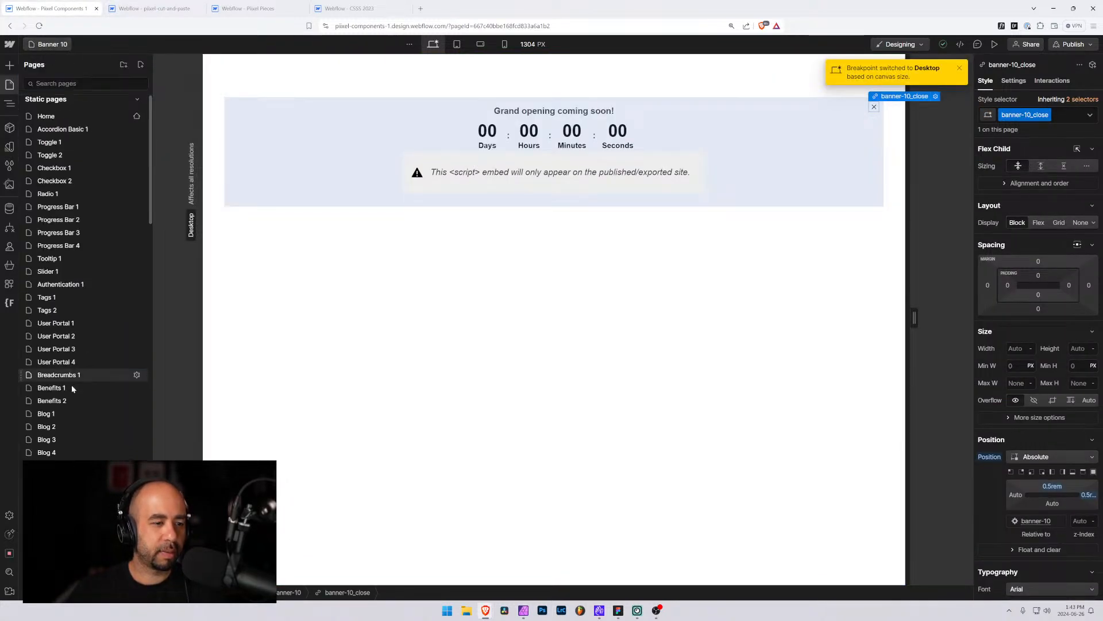
scroll(64, 382, "down", 5)
left_click(10, 65)
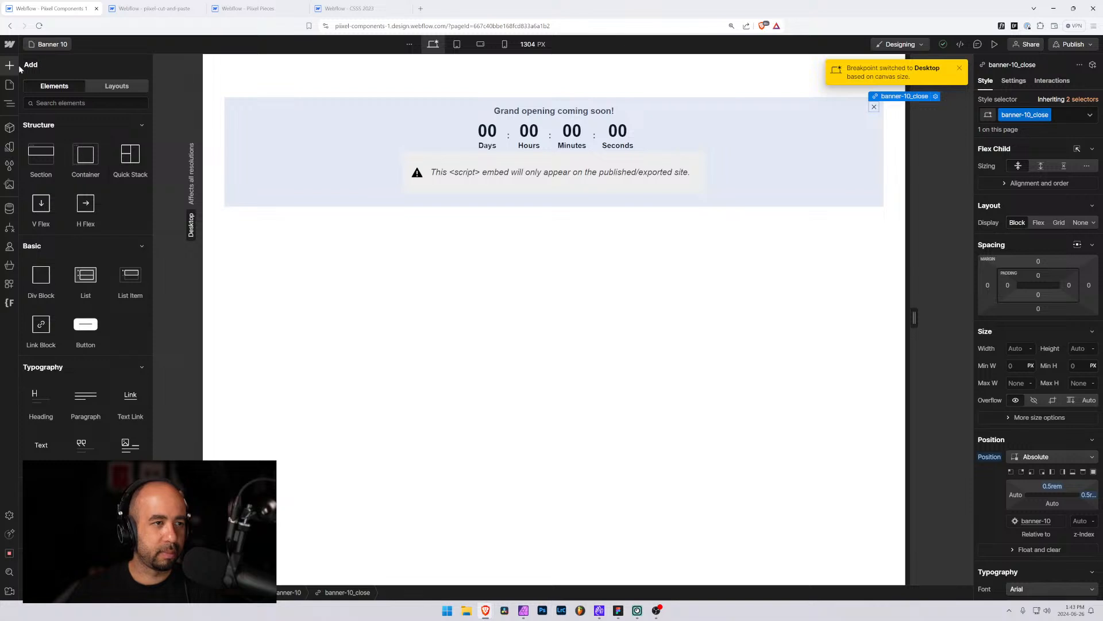
left_click(9, 88)
type("ba")
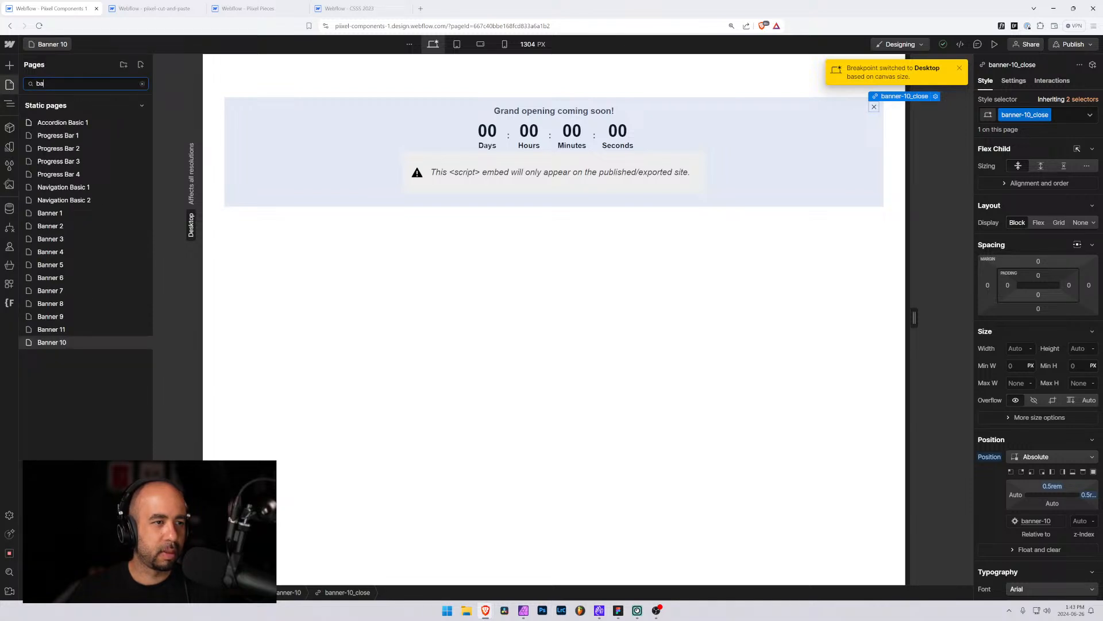
left_click(60, 330)
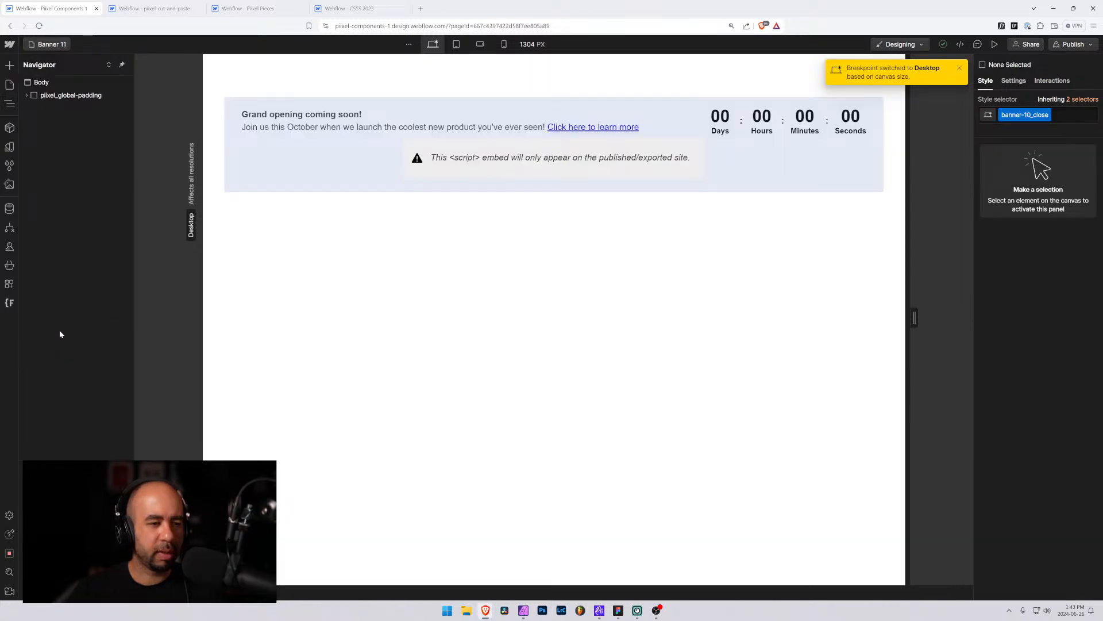
left_click(238, 106)
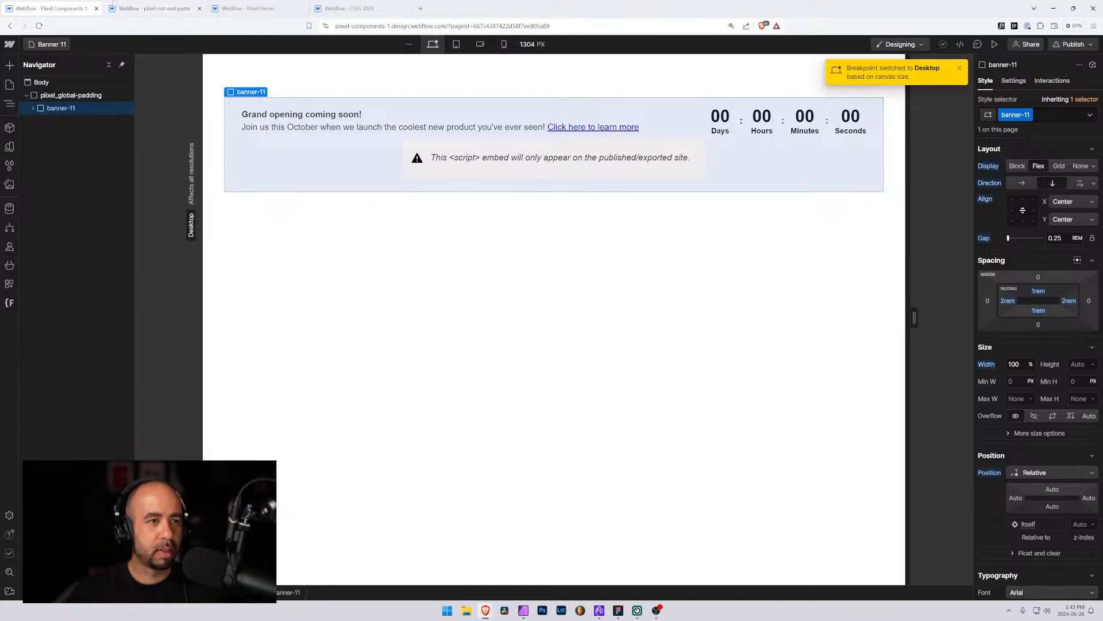
Paste banner-11 into the pixel-cut-and-paste page body, expand its structure, and delete it again
key("ctrl+Tab")
left_click(36, 83)
key("ctrl+v")
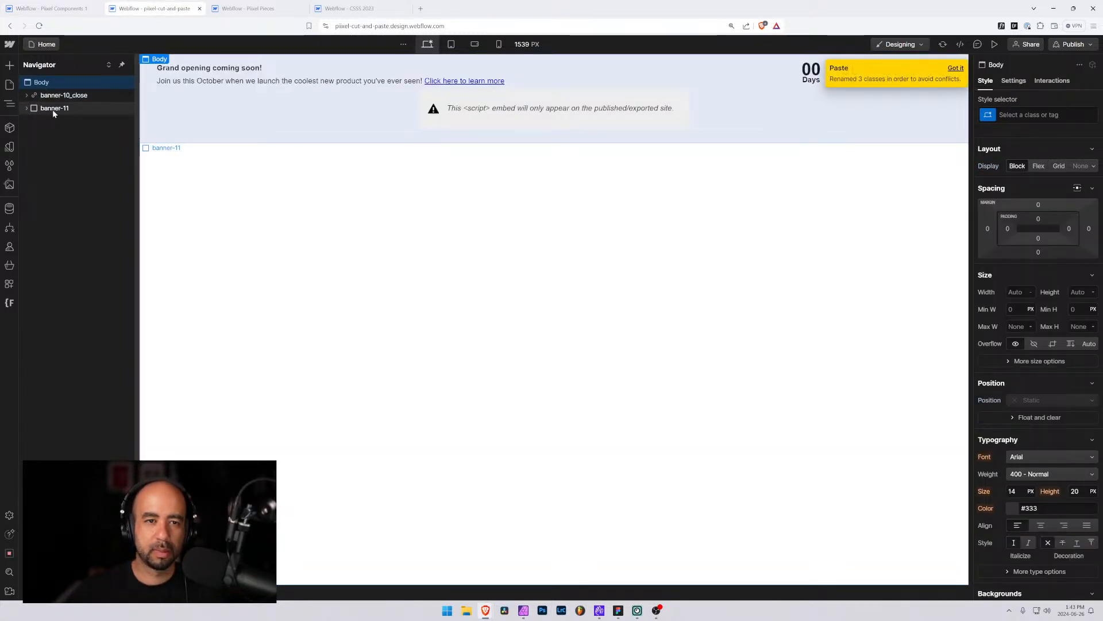
left_click(53, 109)
left_click(25, 109)
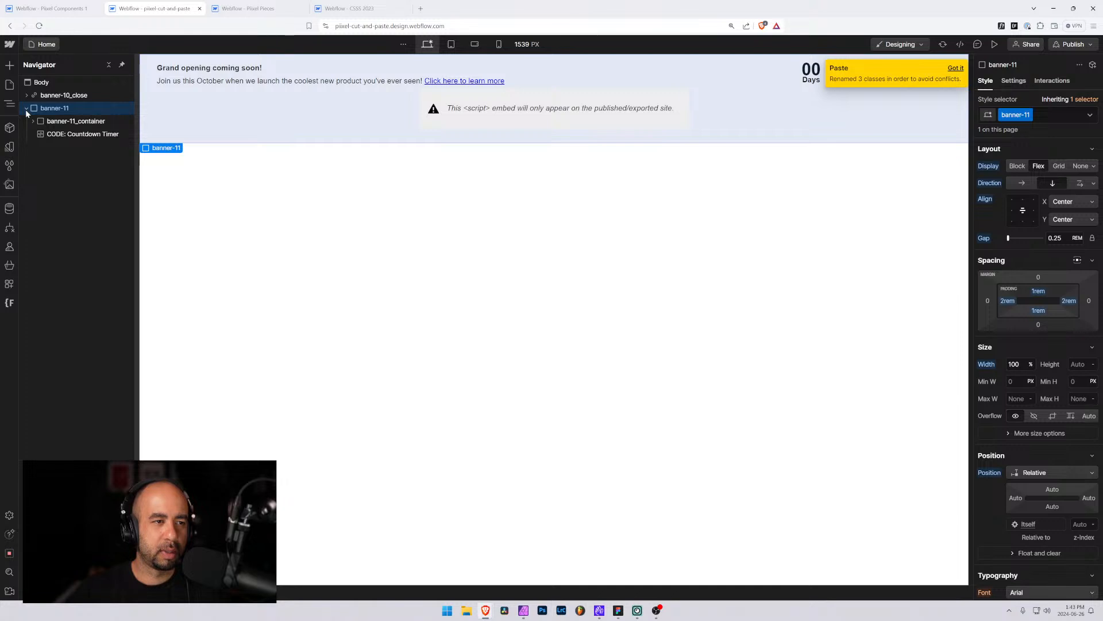
left_click(32, 121)
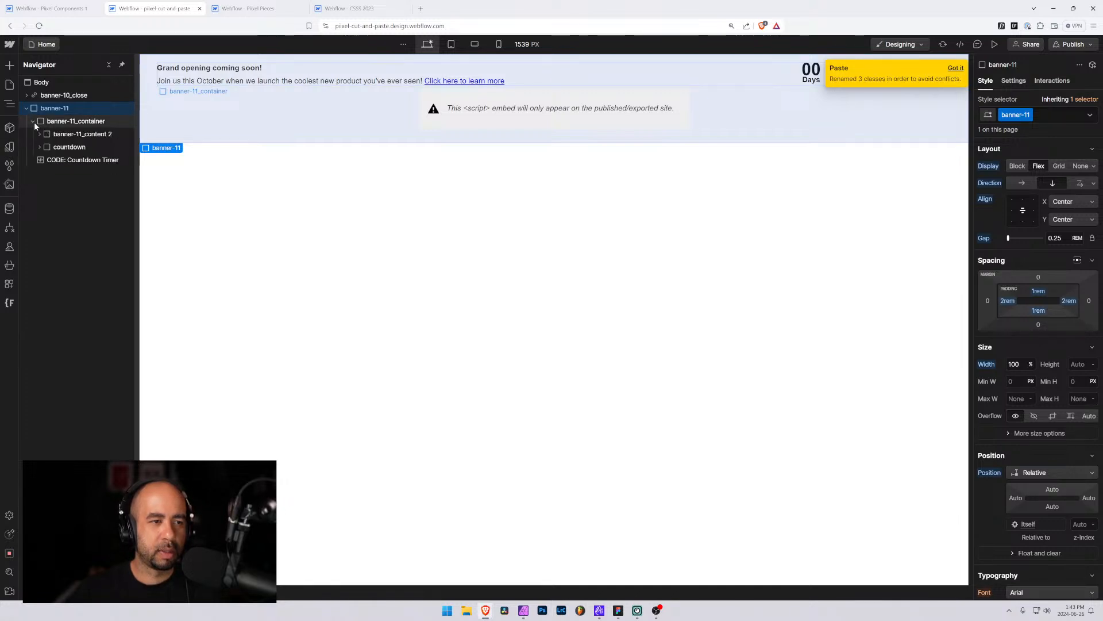
left_click(33, 122)
key("Delete")
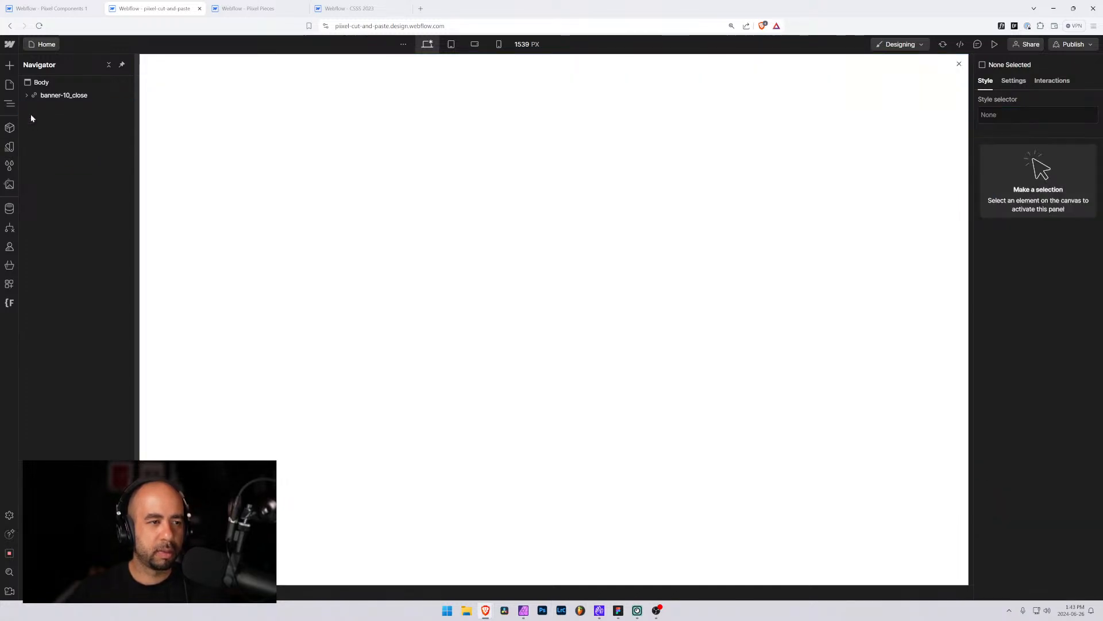
Clean up the unused style selectors in the pixel-cut-and-paste project
left_click(9, 165)
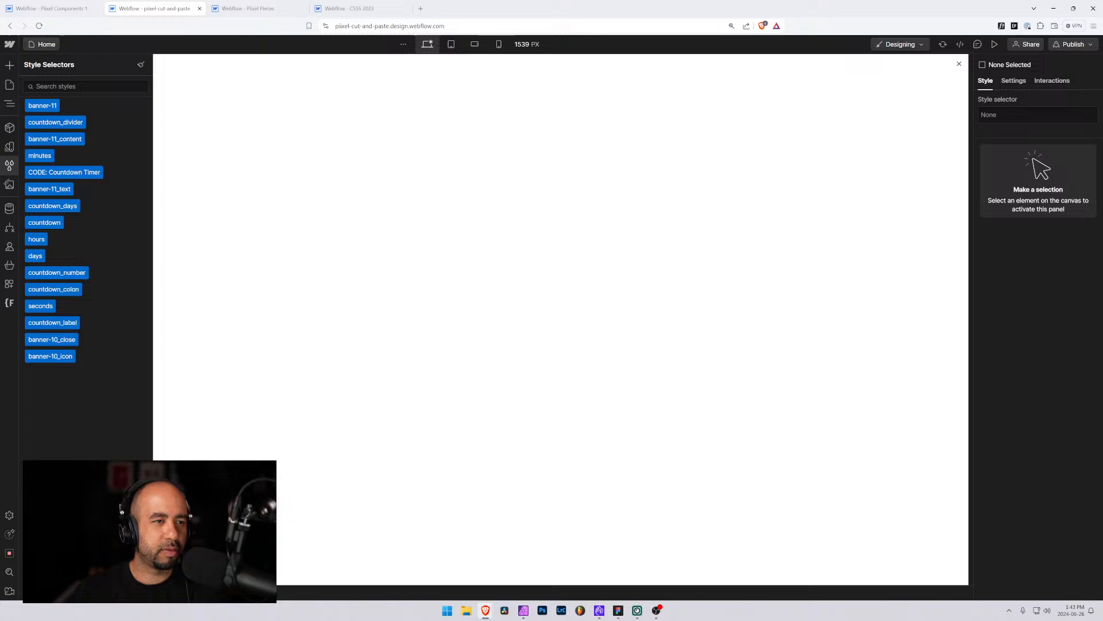
left_click(142, 65)
left_click(42, 371)
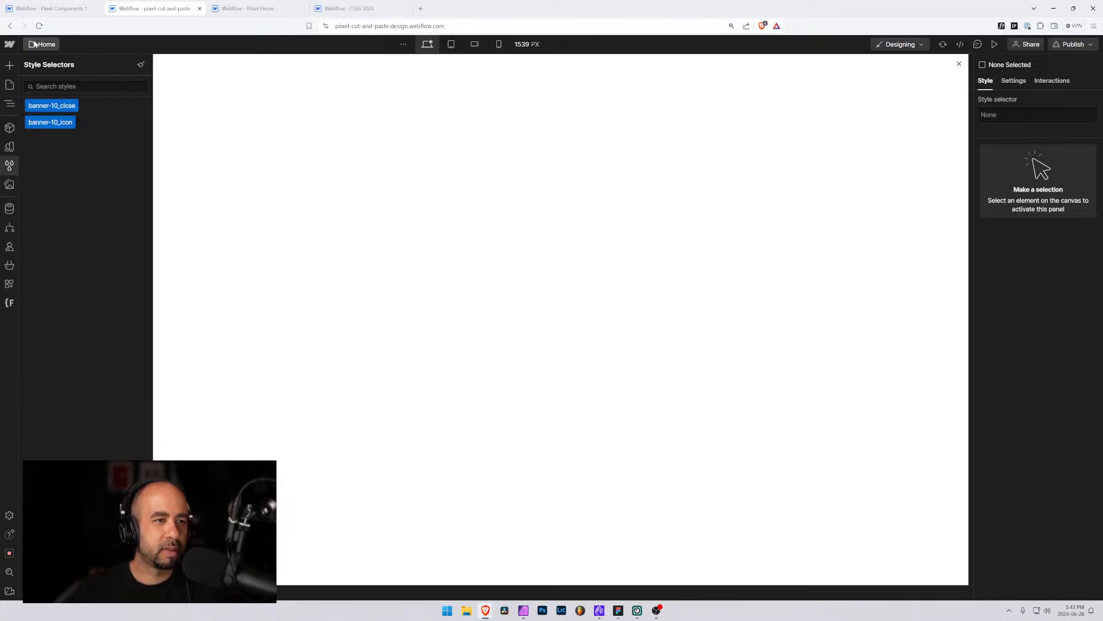
Paste banner-11 into the page body again
left_click(10, 87)
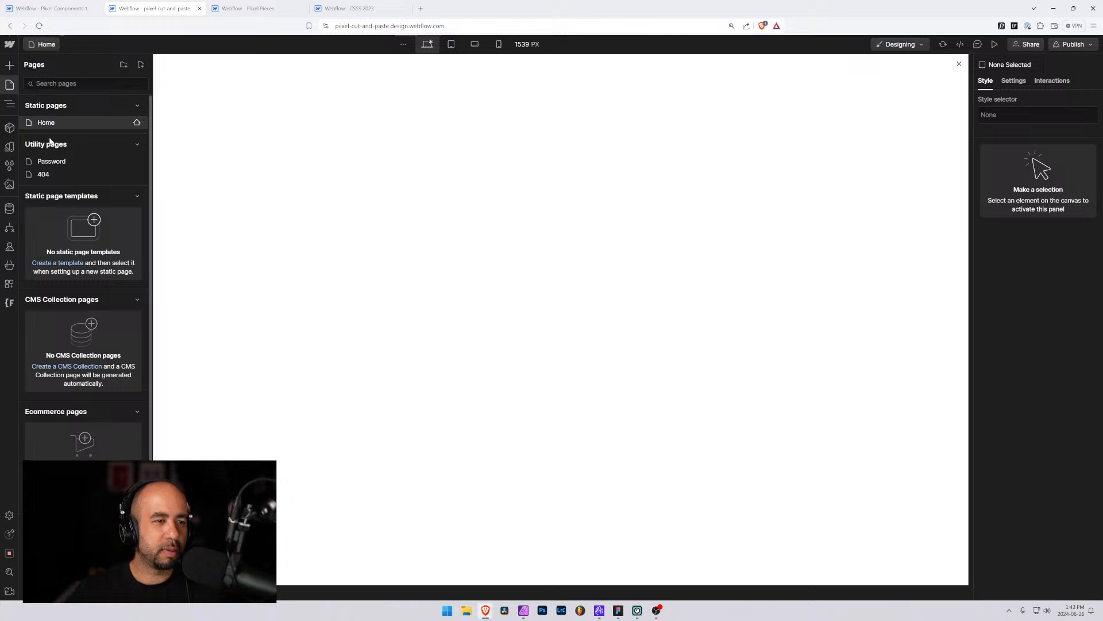
left_click(10, 104)
left_click(37, 82)
key("ctrl+v")
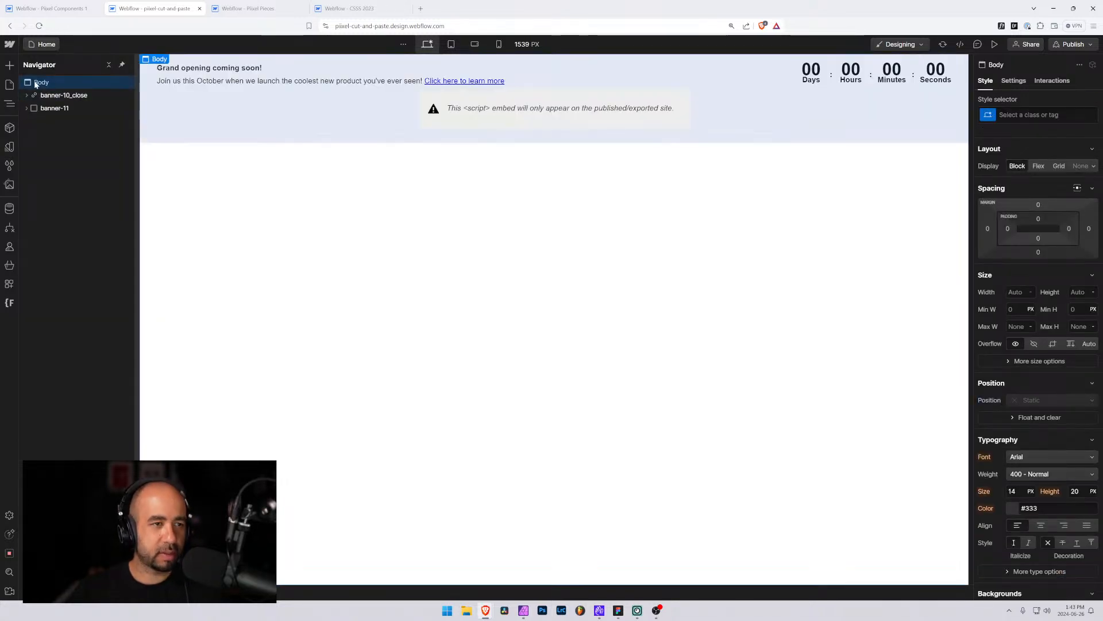
Move the close button inside banner-11 below its container and rename its class to banner-12_close
left_click(26, 108)
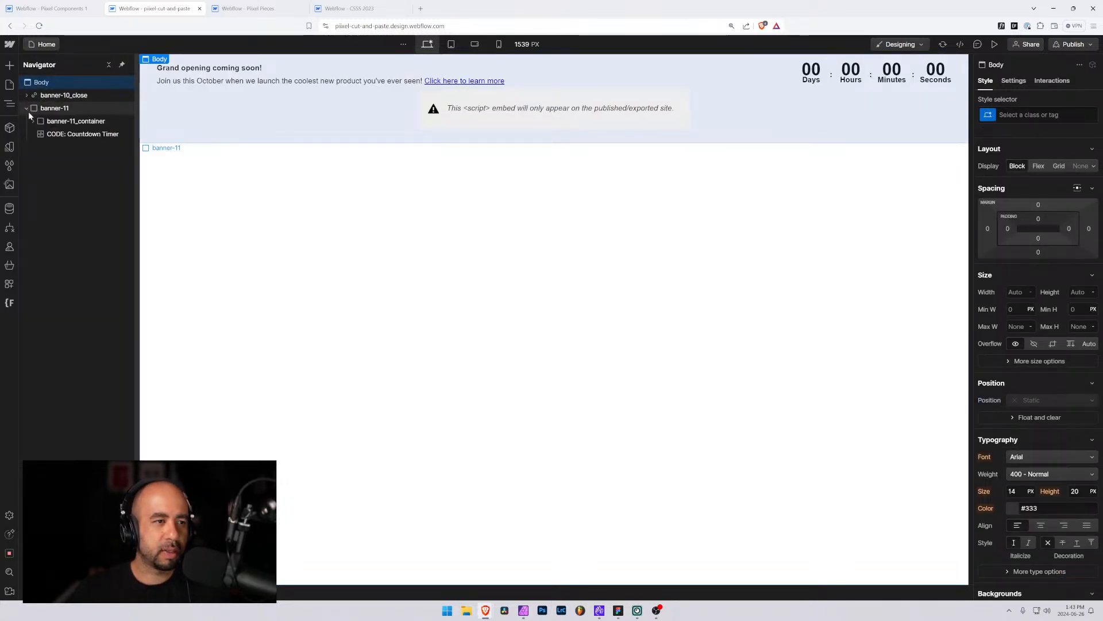
left_click_drag(49, 95, 57, 126)
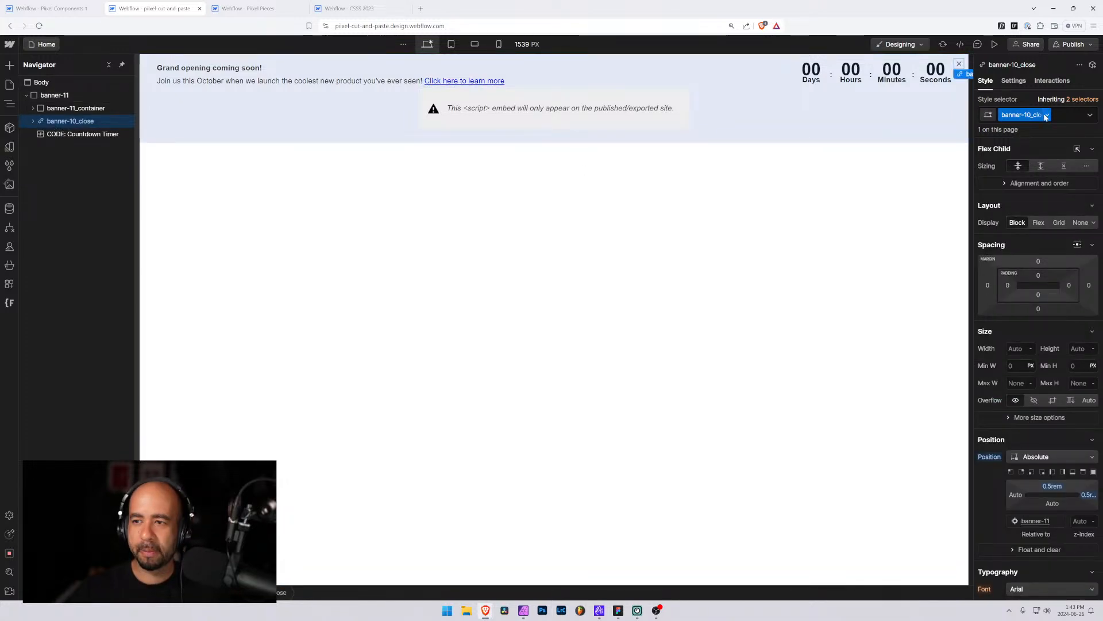
double_click(1022, 115)
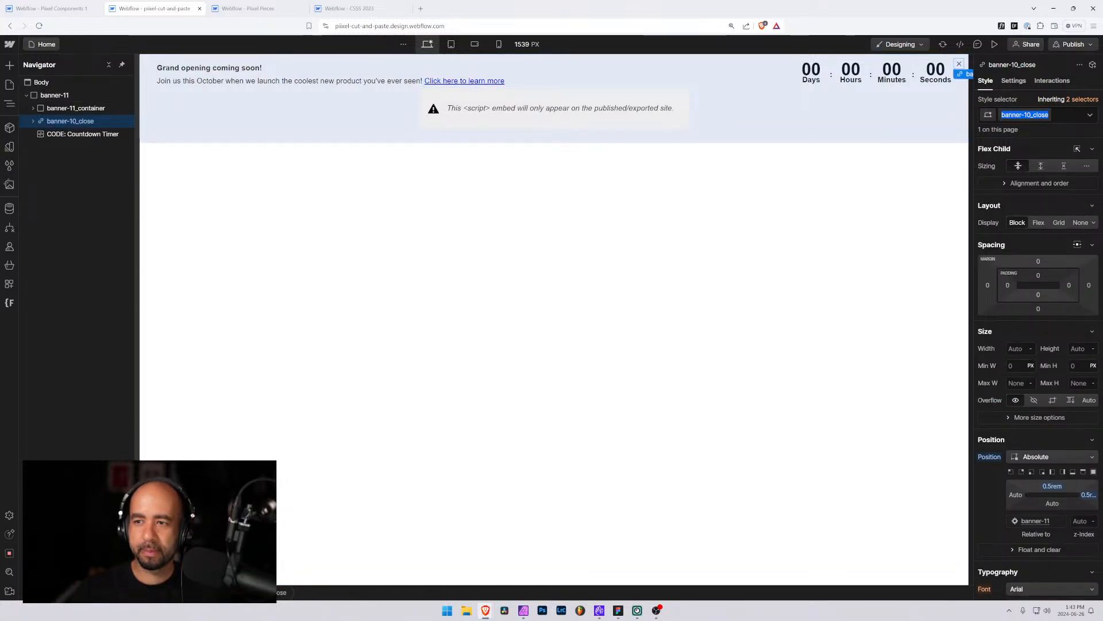
left_click(1026, 115)
key("BackSpace")
type("2")
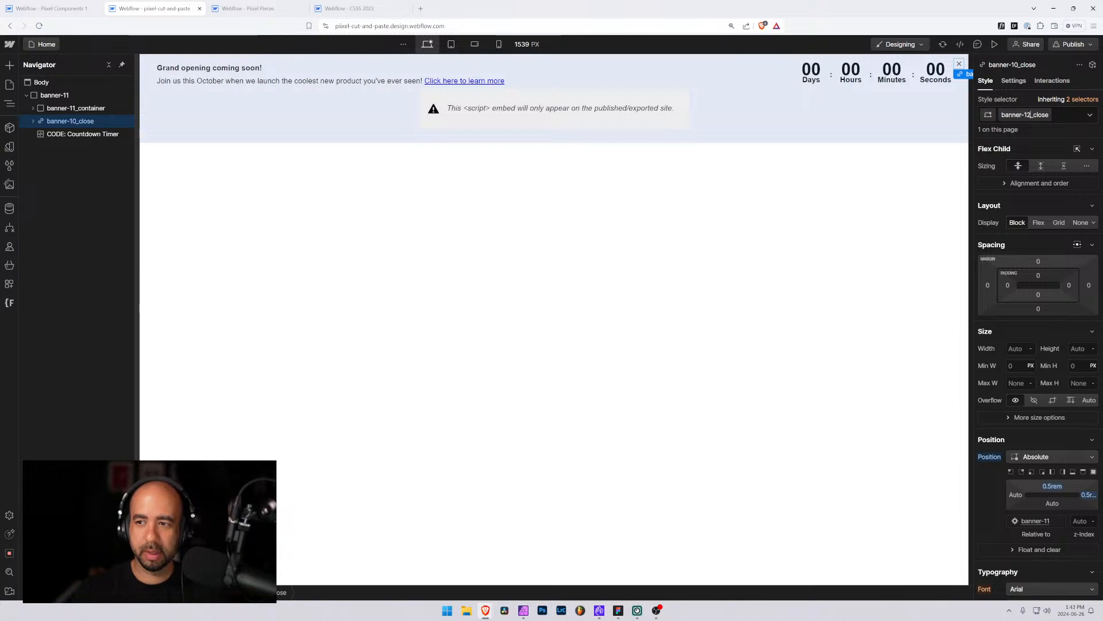
key("Return")
Rename the banner-11 class folder to banner-12 and save the folder changes
left_click(46, 96)
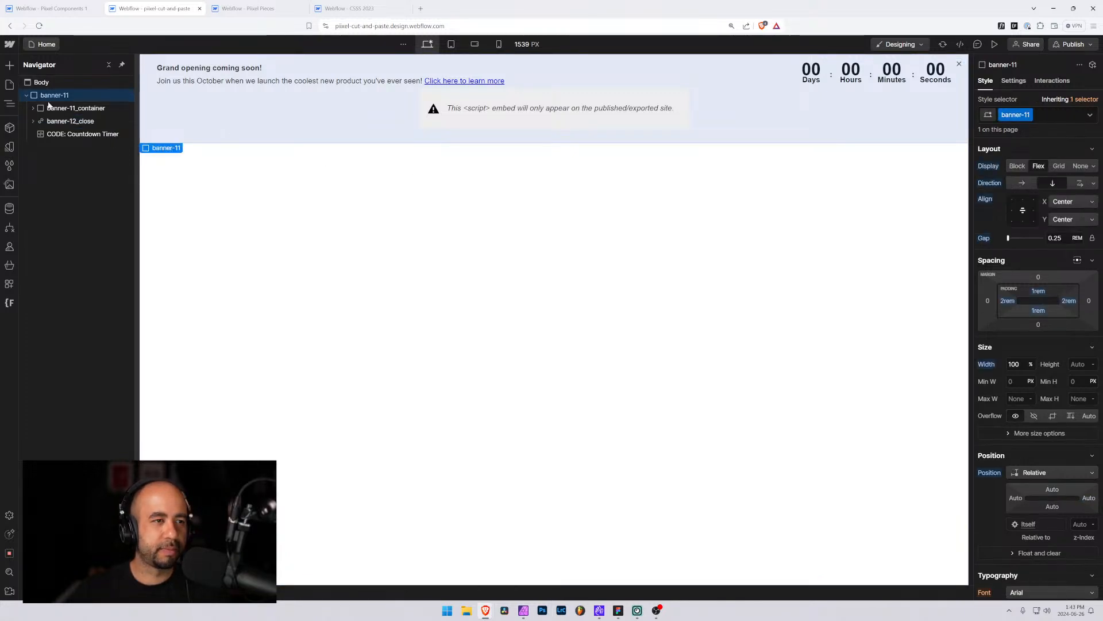
left_click(10, 303)
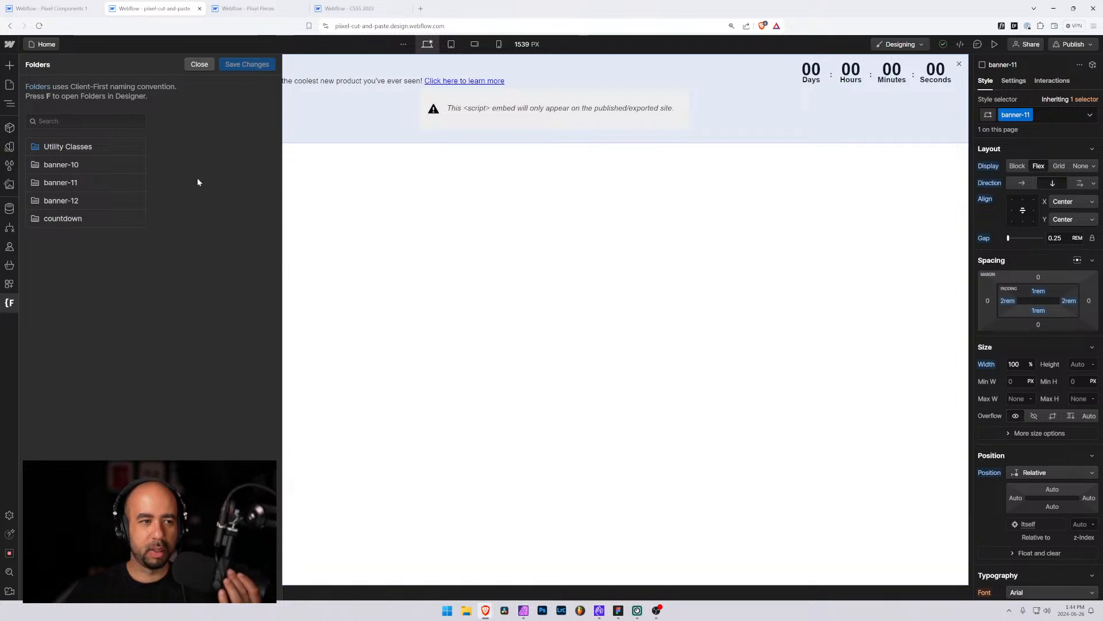
mouse_move(112, 183)
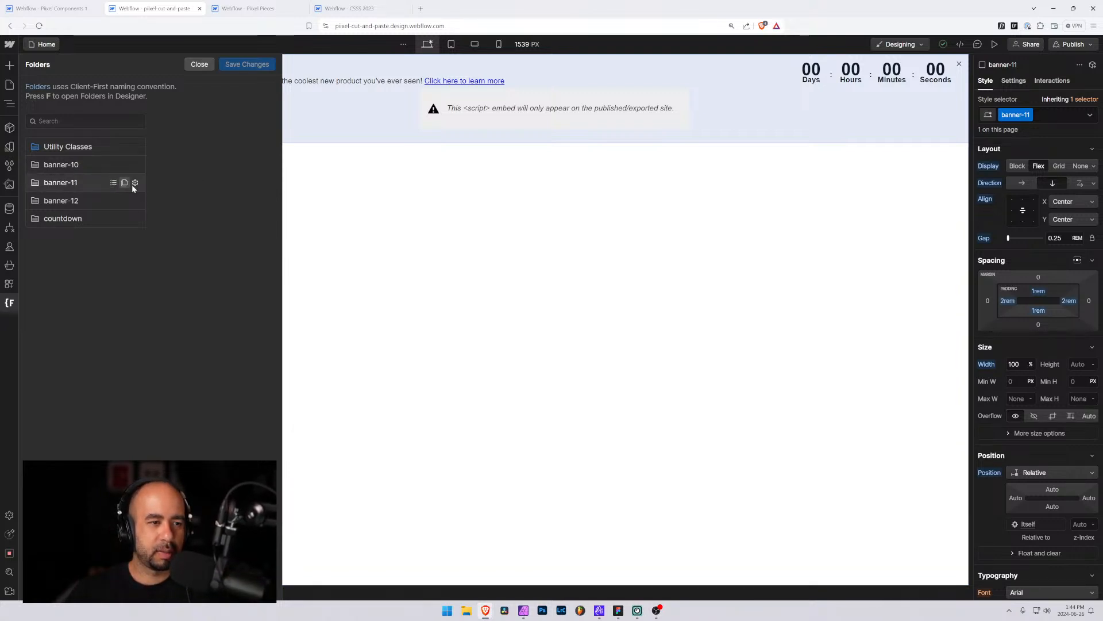
left_click(135, 183)
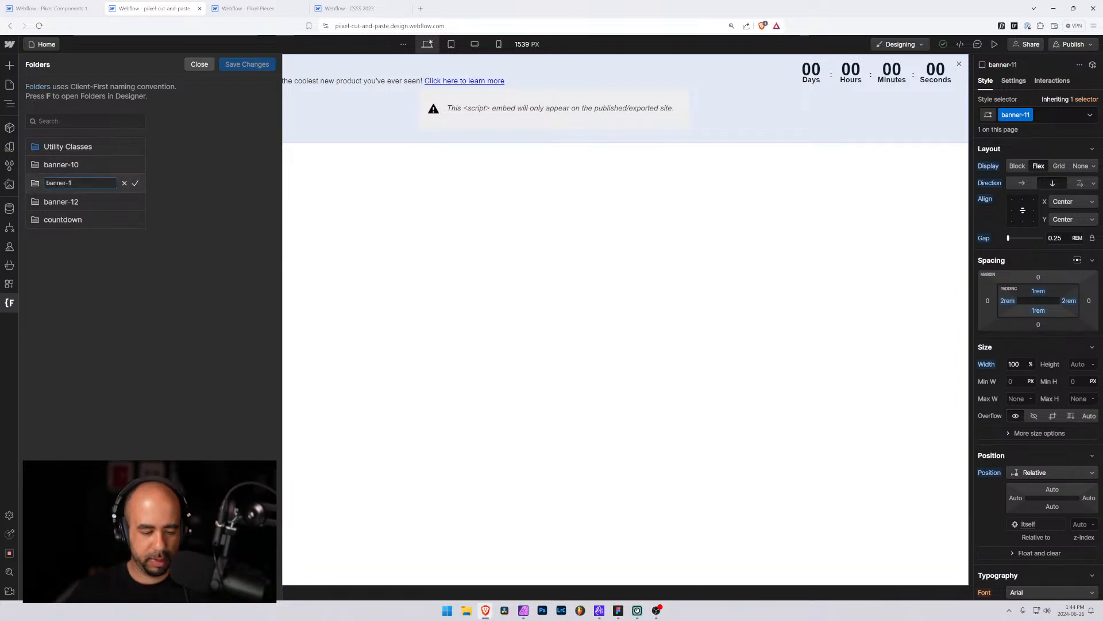
type("2")
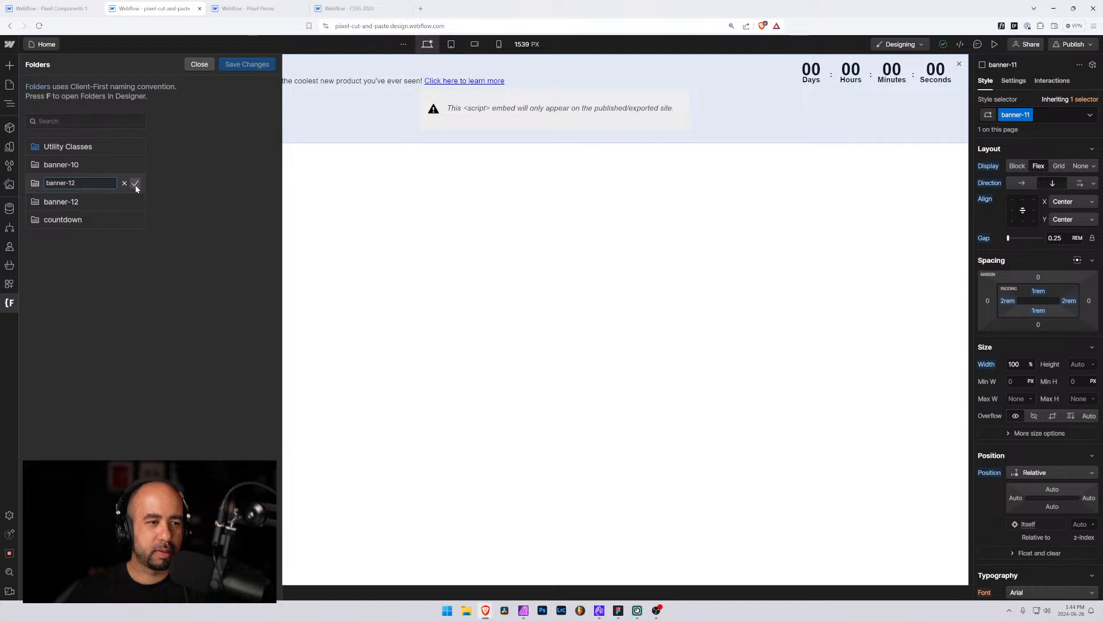
left_click(135, 183)
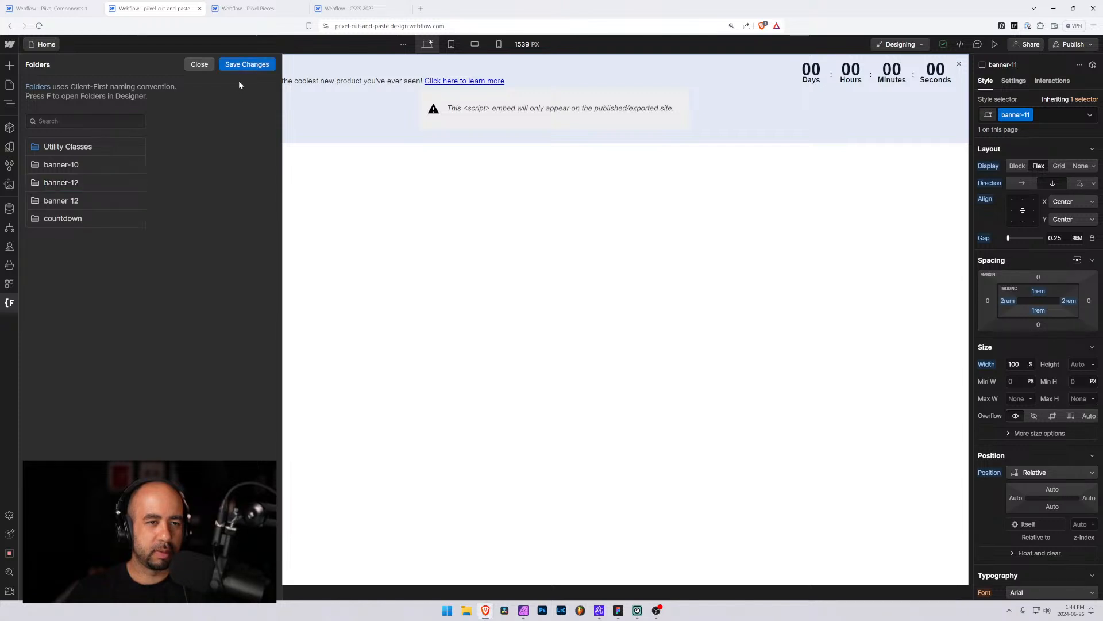
left_click(238, 65)
left_click(644, 355)
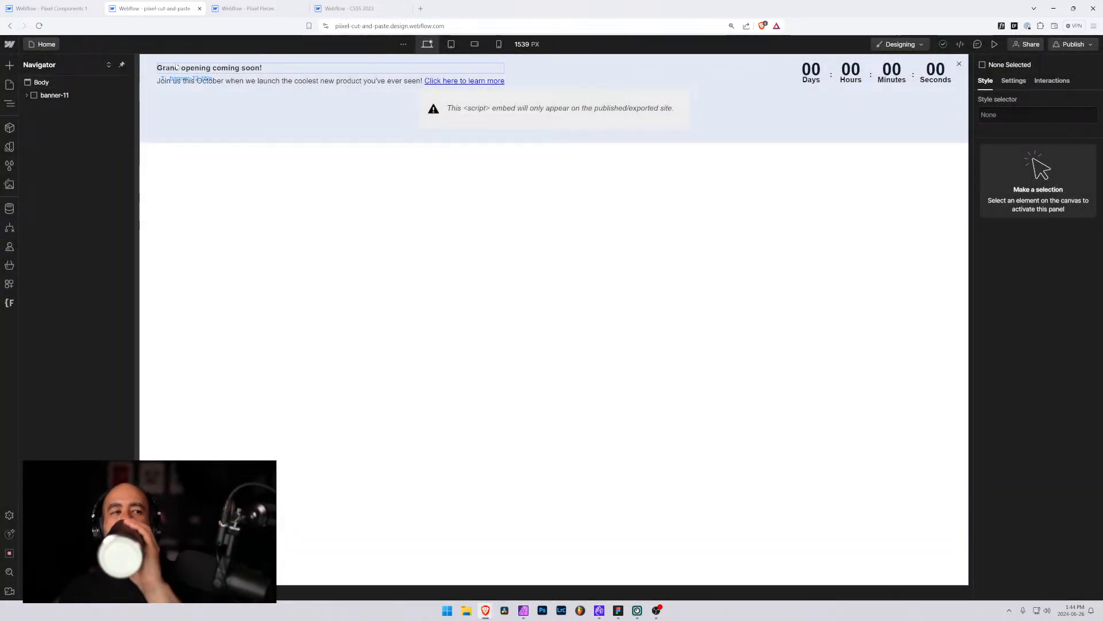
Rename the top-level banner-11 element's class to banner-12
left_click(173, 68)
left_click(52, 95)
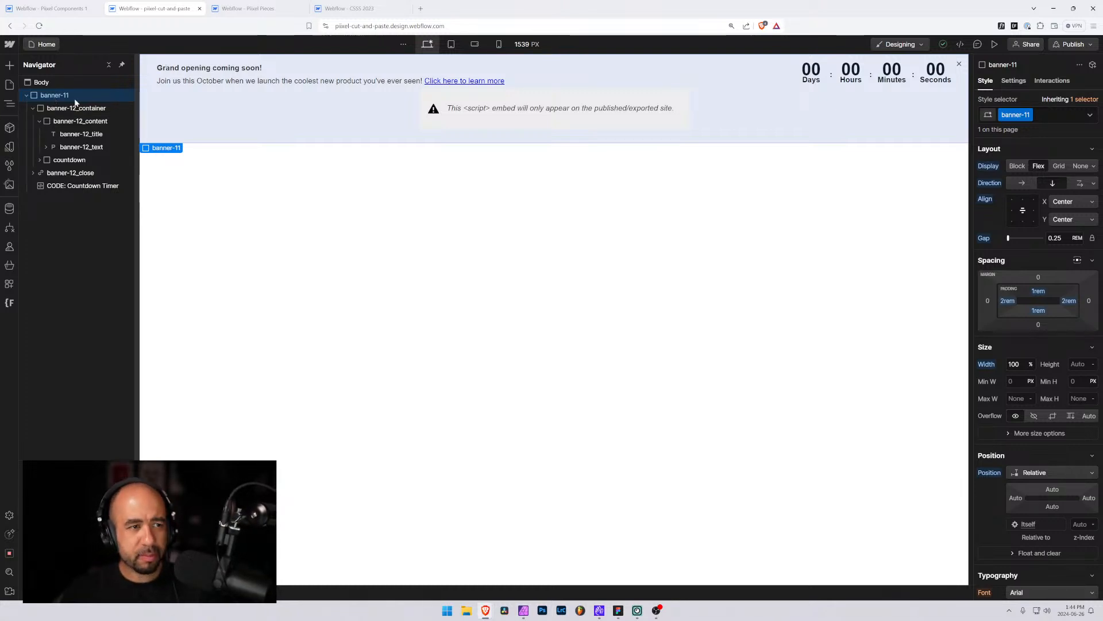
left_click(1015, 114)
left_click(1023, 129)
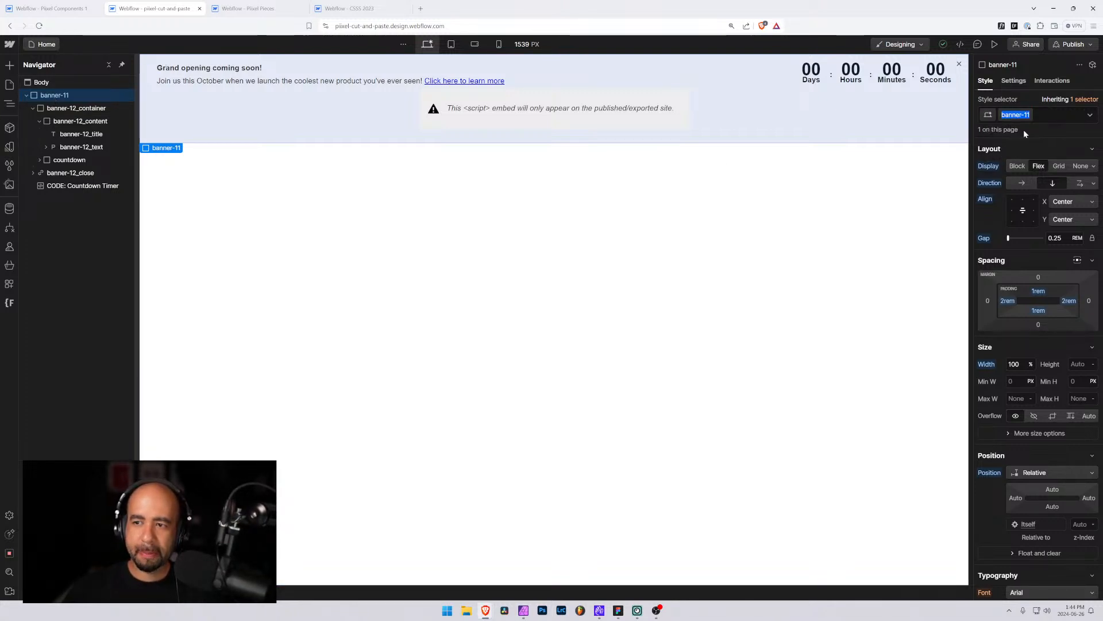
type("2")
key("Return")
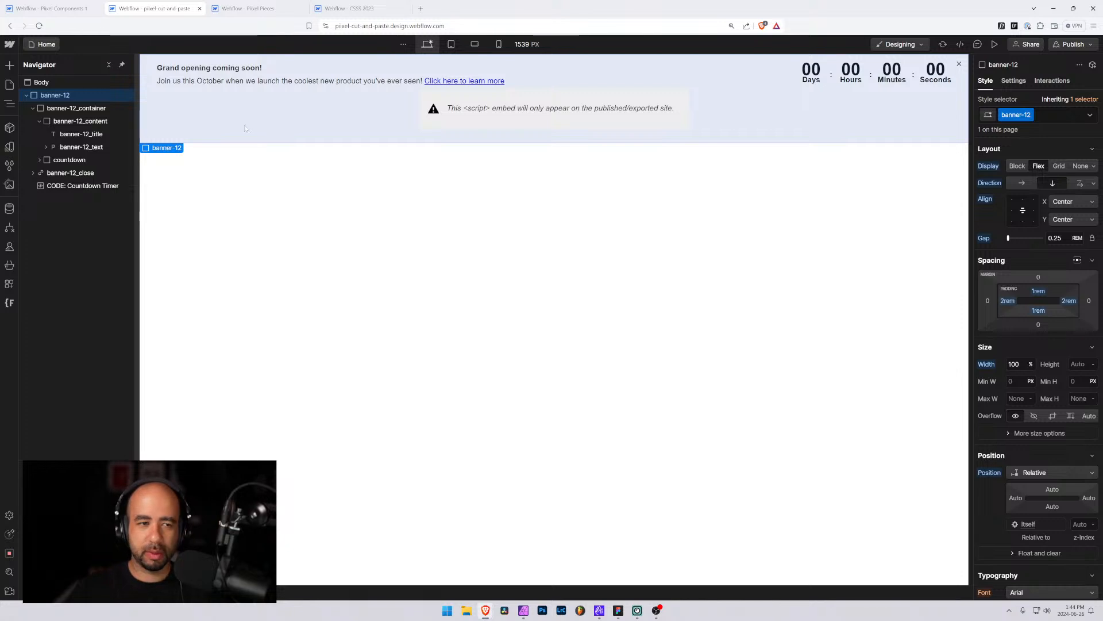
In the Pixel Components project, duplicate the Banner 11 page as a new page named Banner 12
left_click(27, 95)
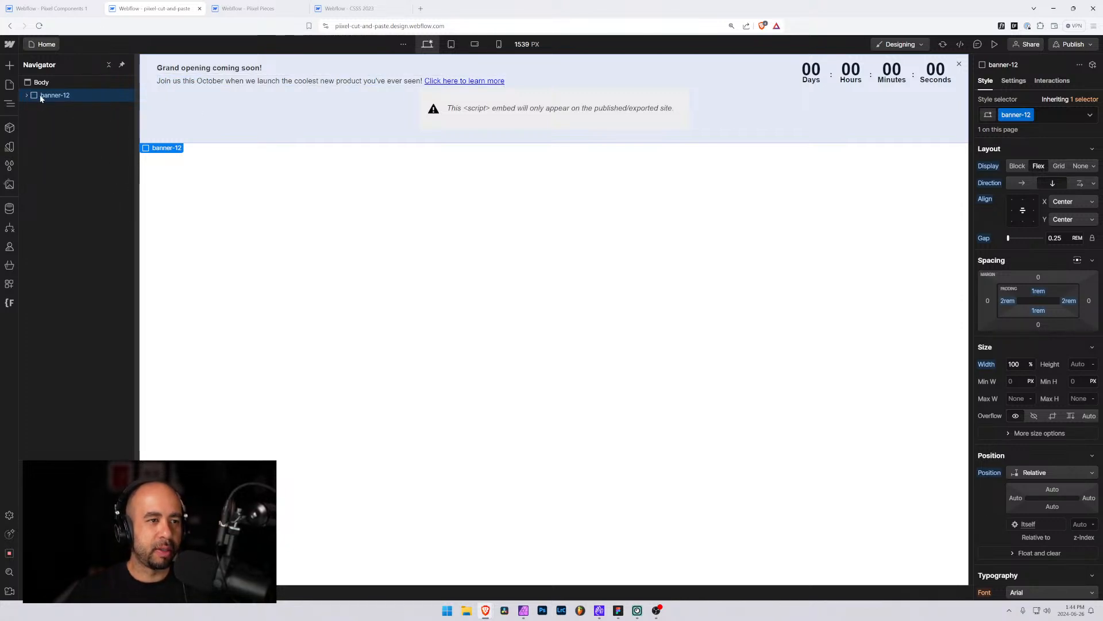
left_click(48, 4)
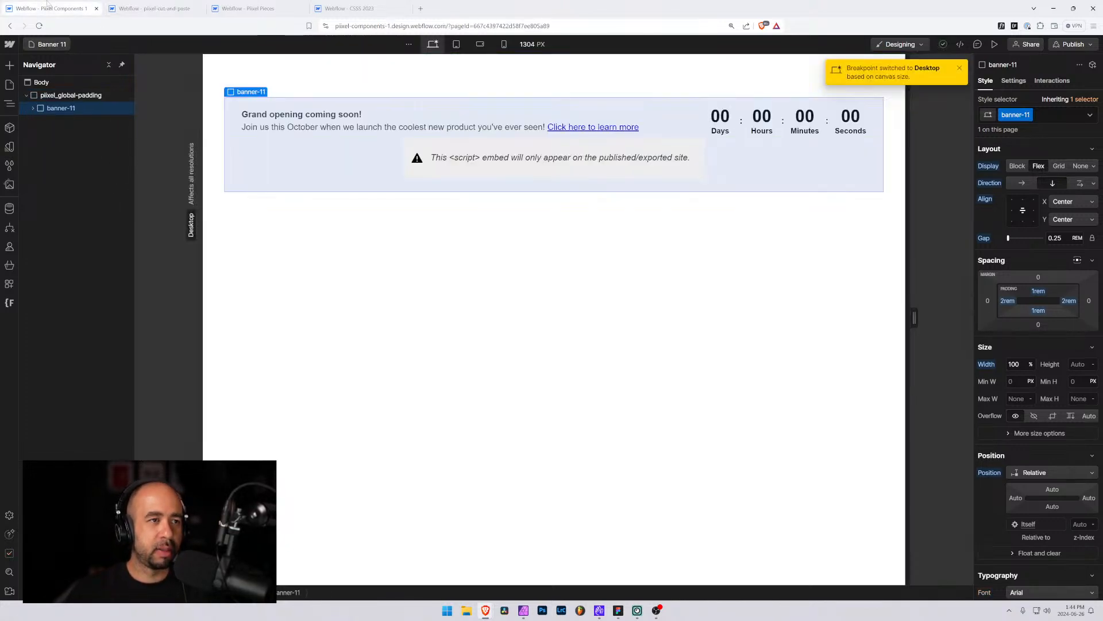
left_click(57, 46)
scroll(62, 354, "down", 15)
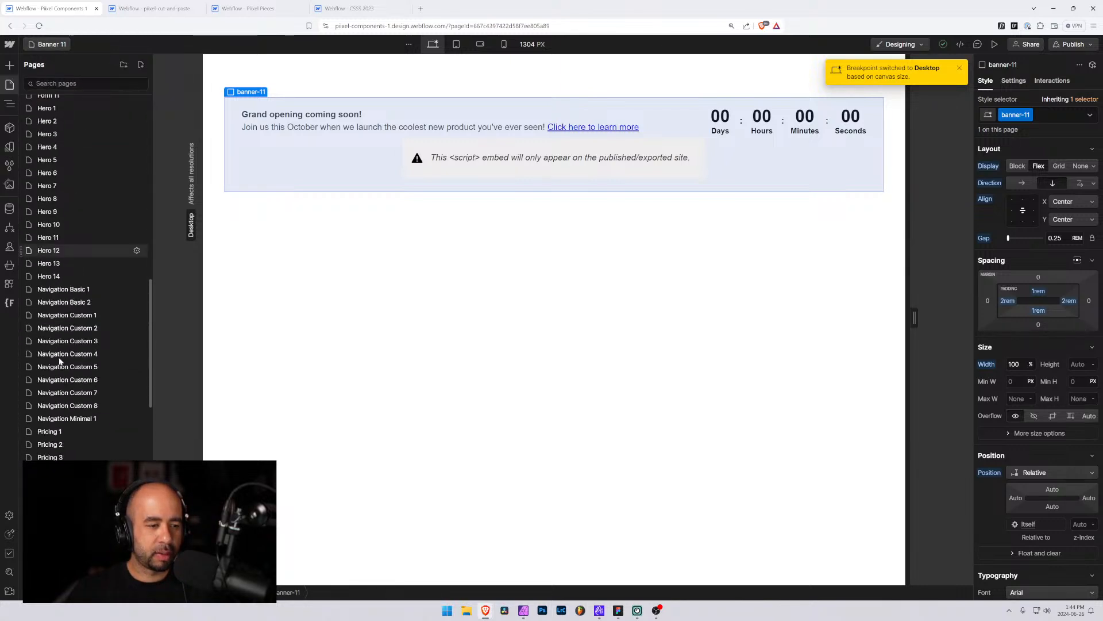
scroll(64, 345, "down", 5)
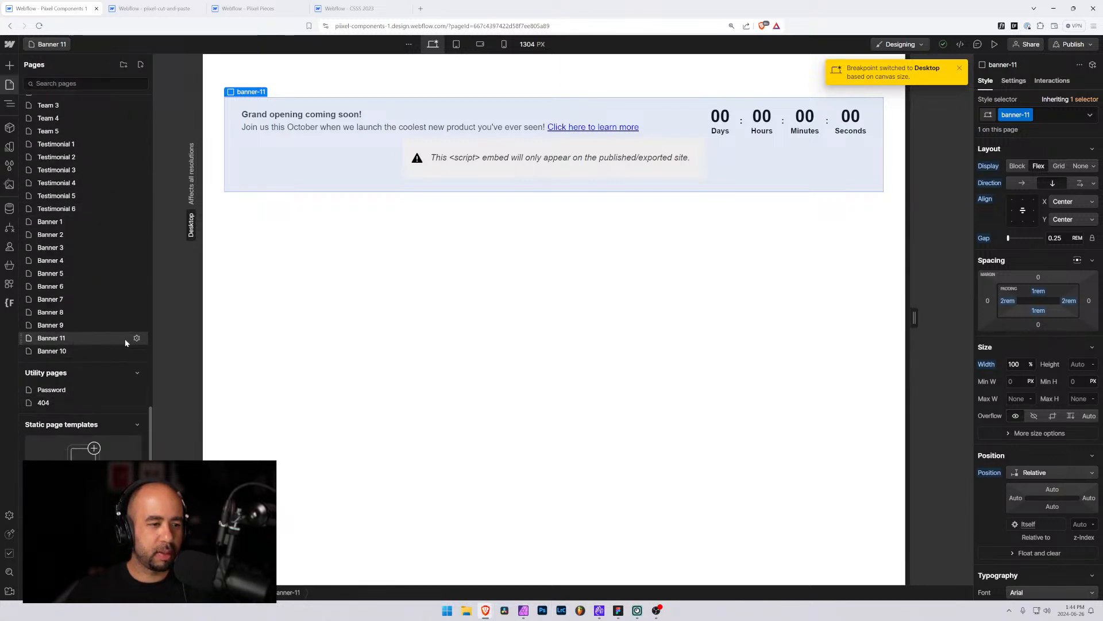
left_click(136, 338)
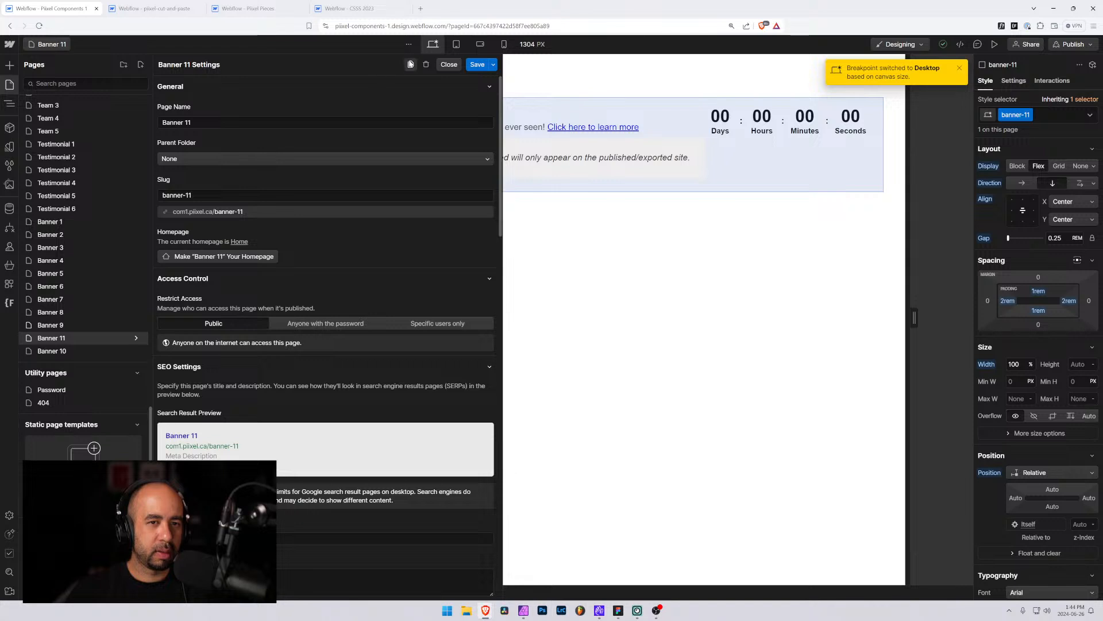
left_click(409, 64)
left_click_drag(214, 122, 188, 123)
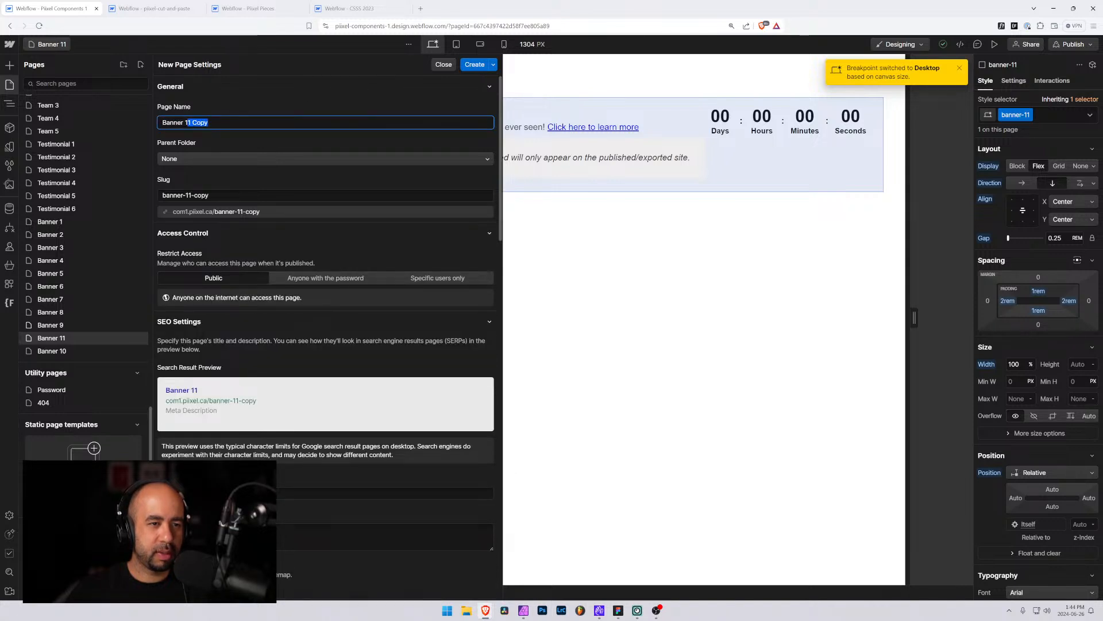
type("2")
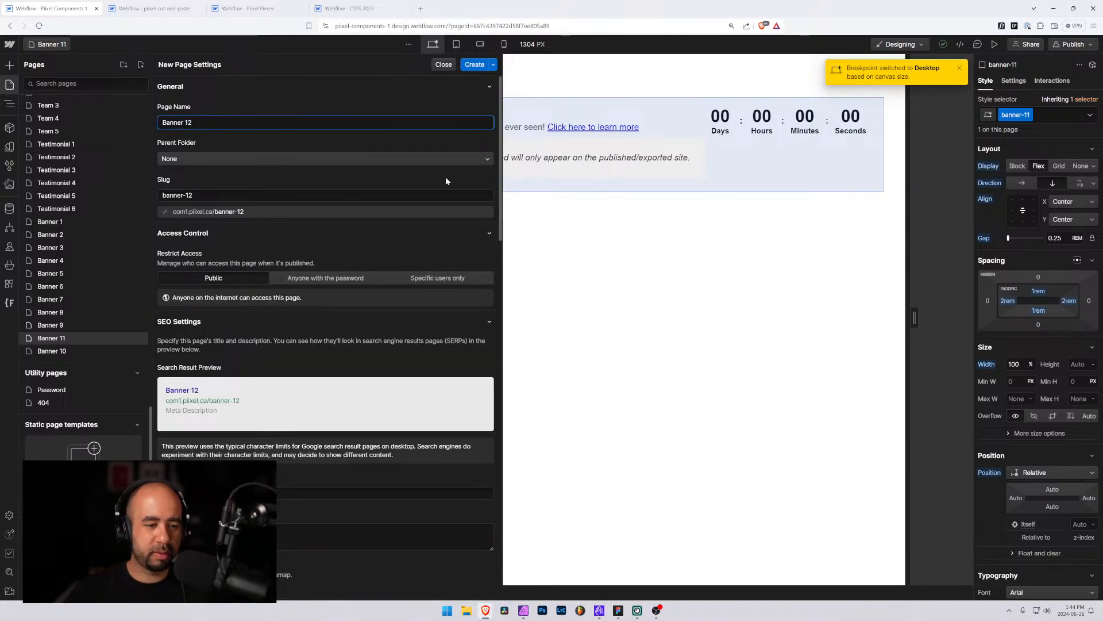
left_click(472, 65)
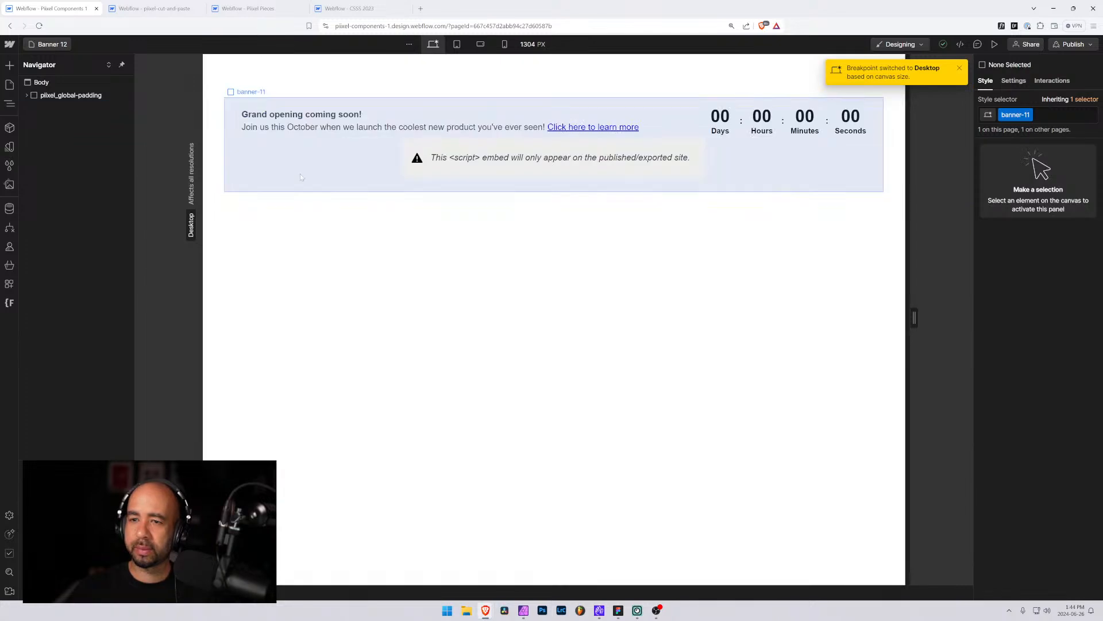
Delete the banner-11 element from the Banner 12 page
left_click(27, 95)
left_click(40, 111)
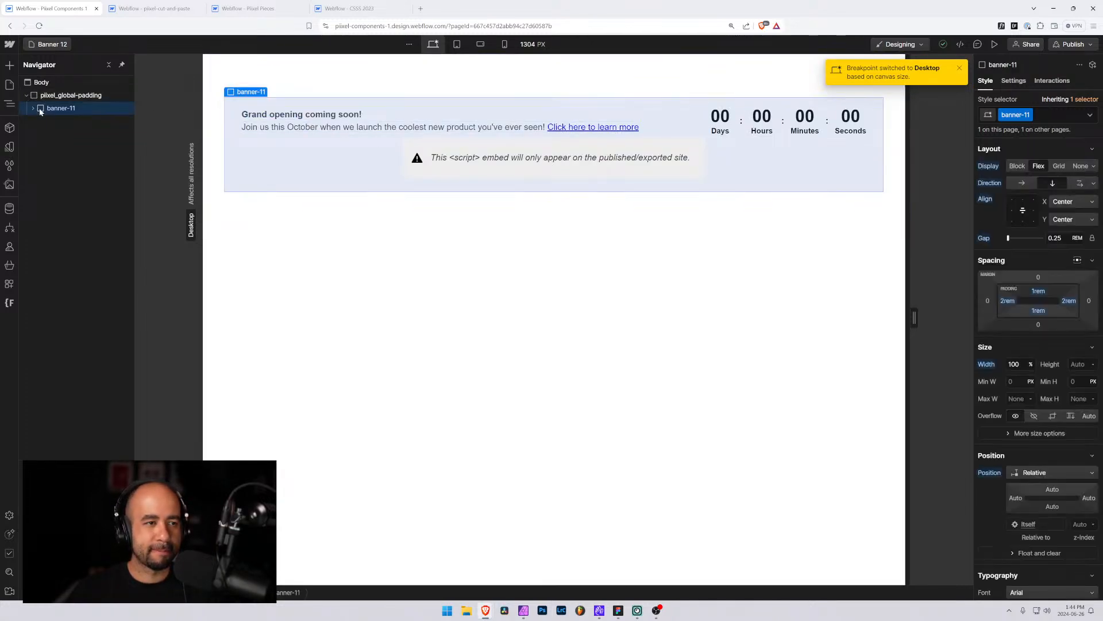
key("Delete")
Paste the banner-12 element inside the pixel_global-padding section
left_click(56, 98)
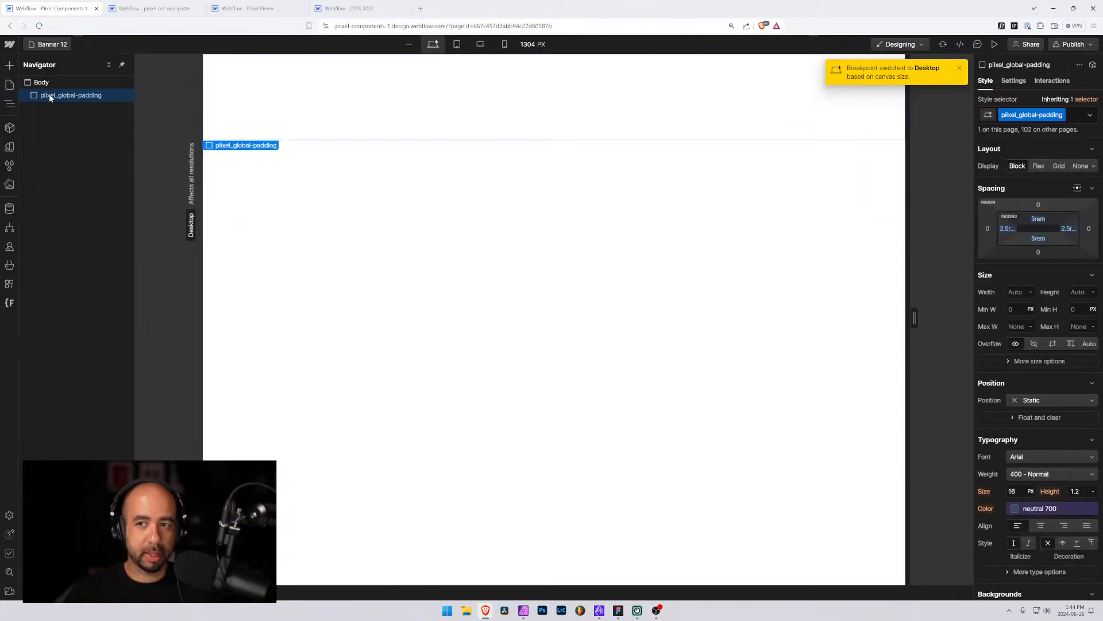
left_click(960, 69)
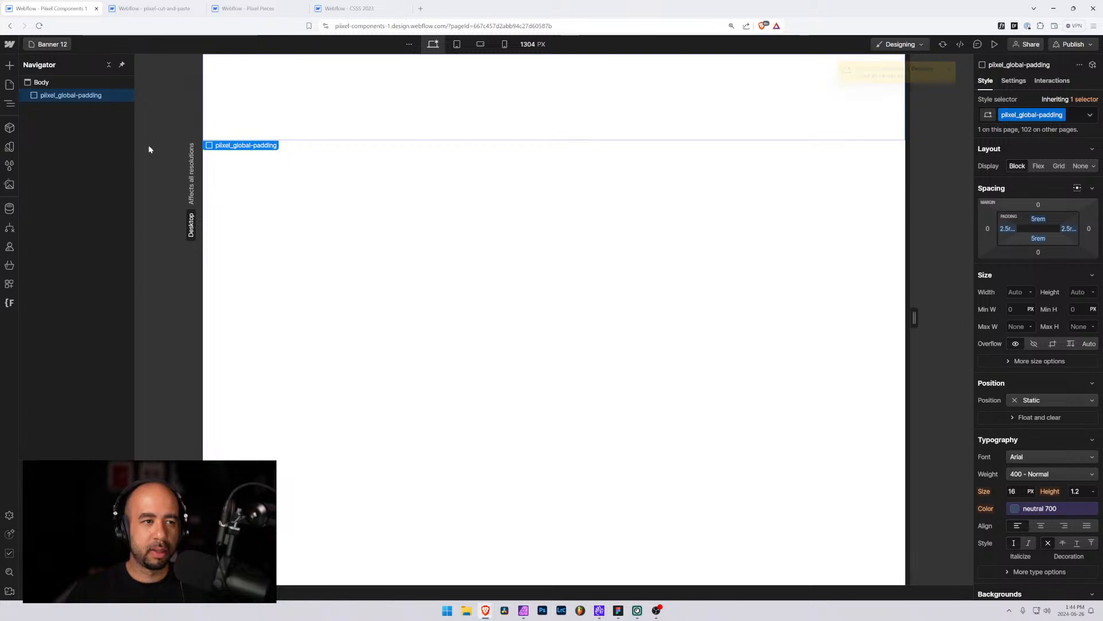
key("ctrl+v")
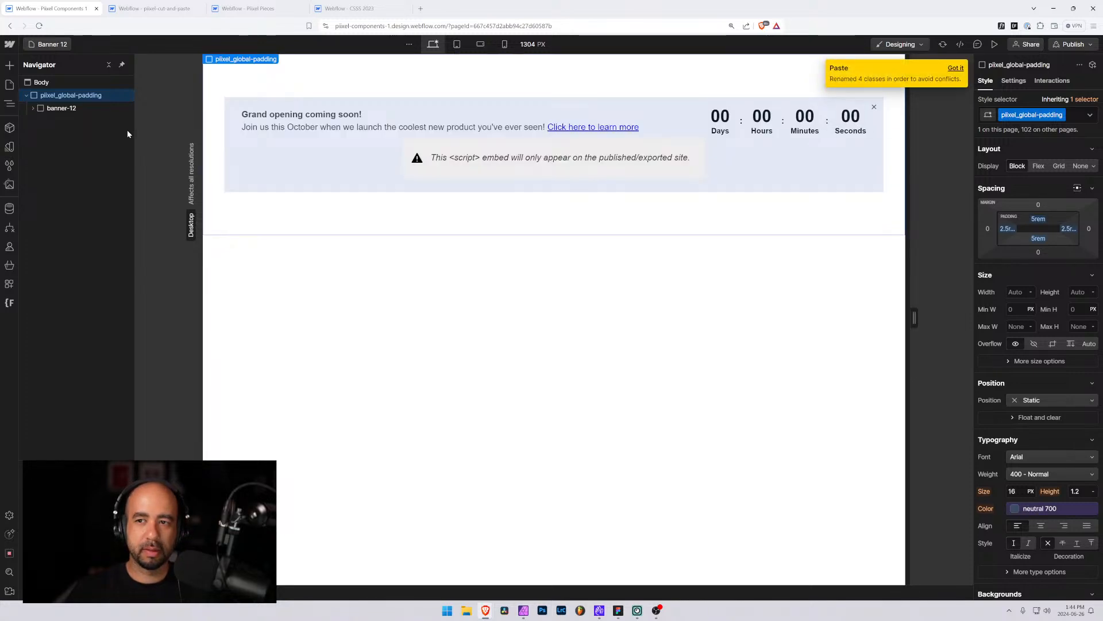
Try to delete the banner-10_icon inside the pasted banner's close button
left_click(33, 108)
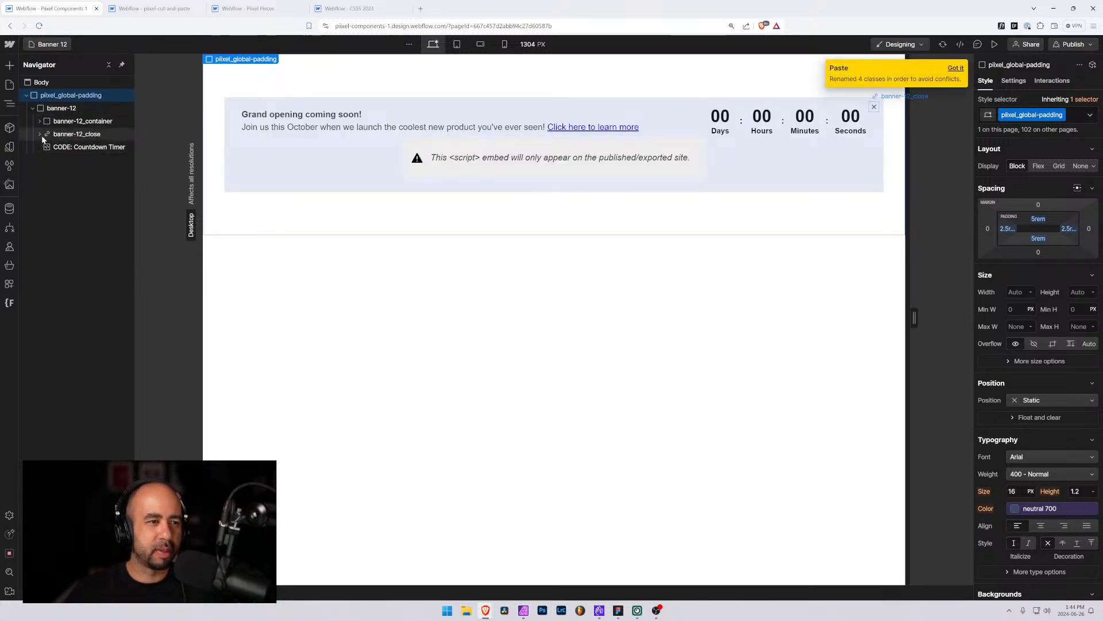
left_click(40, 134)
left_click(49, 134)
left_click(76, 148)
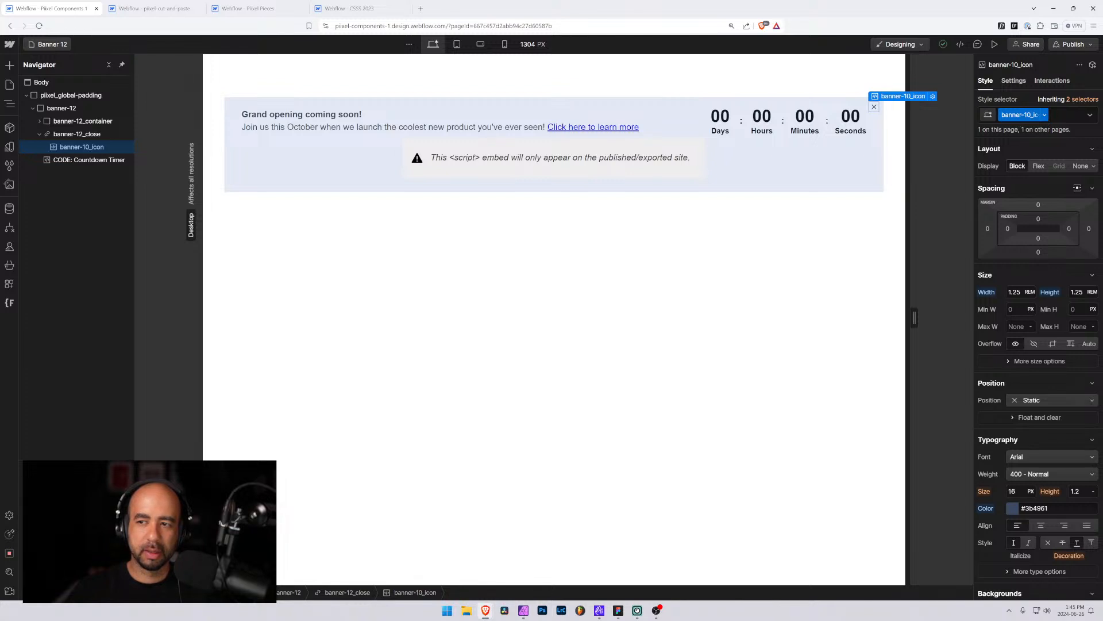
double_click(1019, 115)
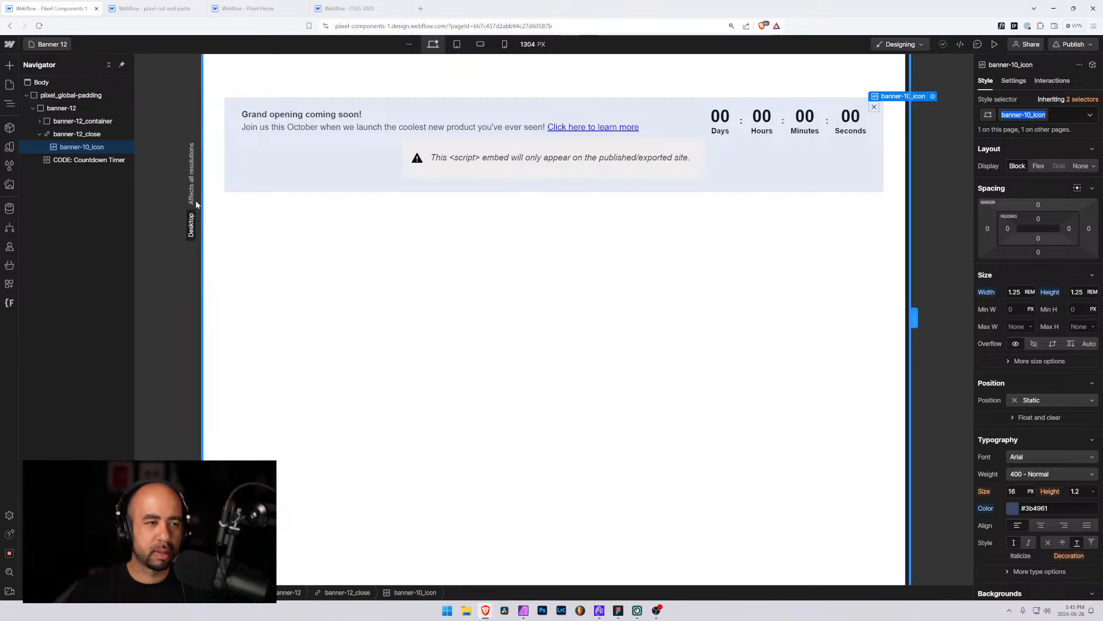
left_click(76, 134)
left_click(75, 147)
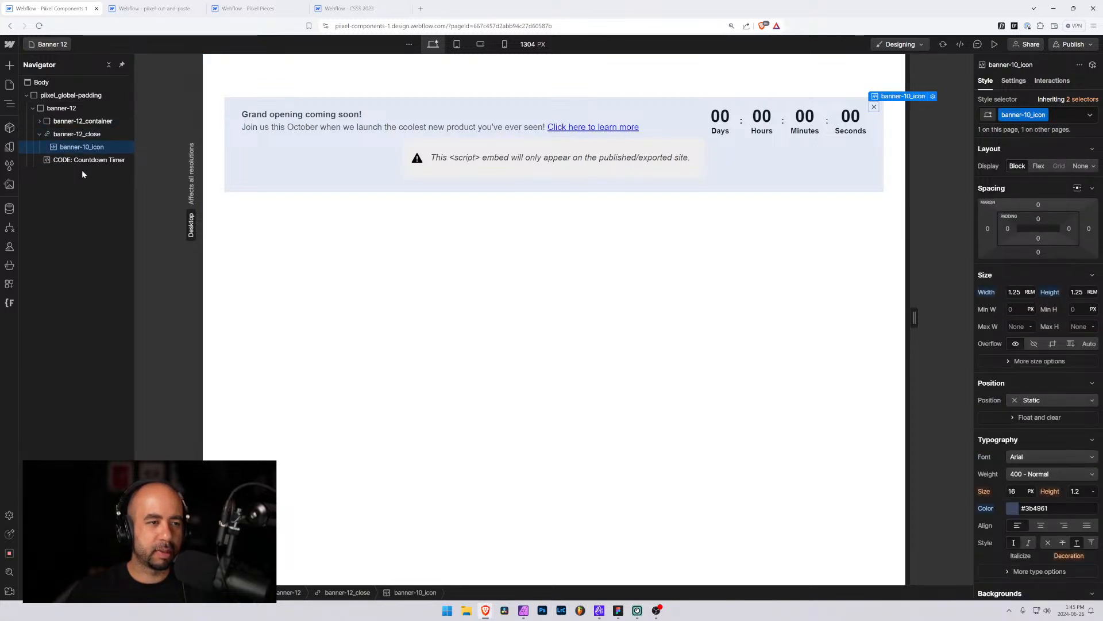
key("Delete")
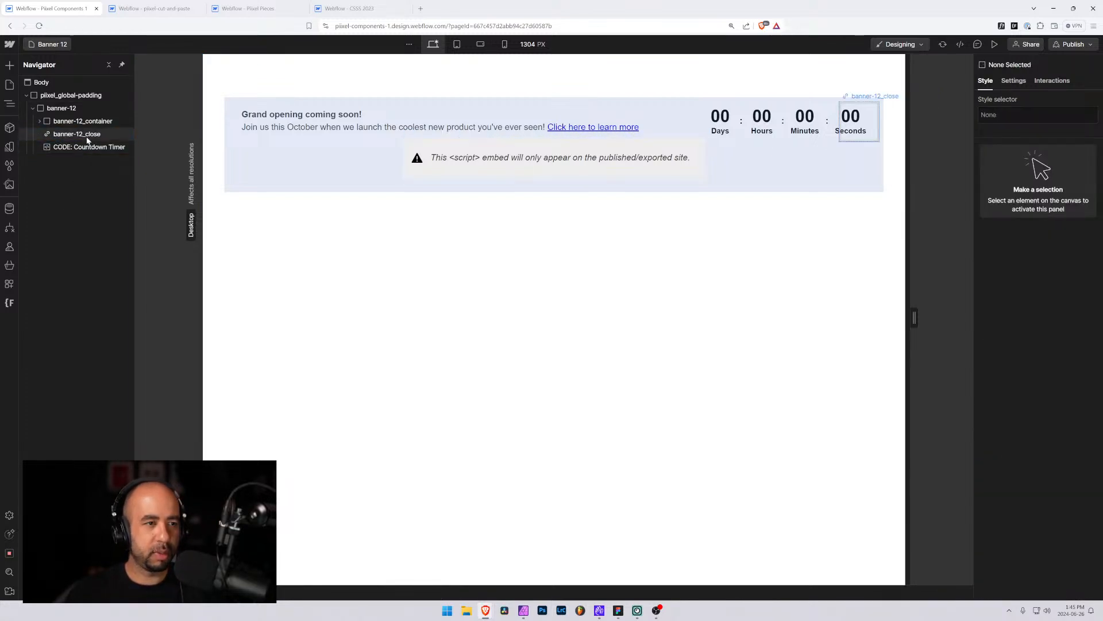
In the pixel-cut-and-paste project, rename the close button's banner-10_icon class to banner-12_icon
left_click(87, 137)
left_click(158, 9)
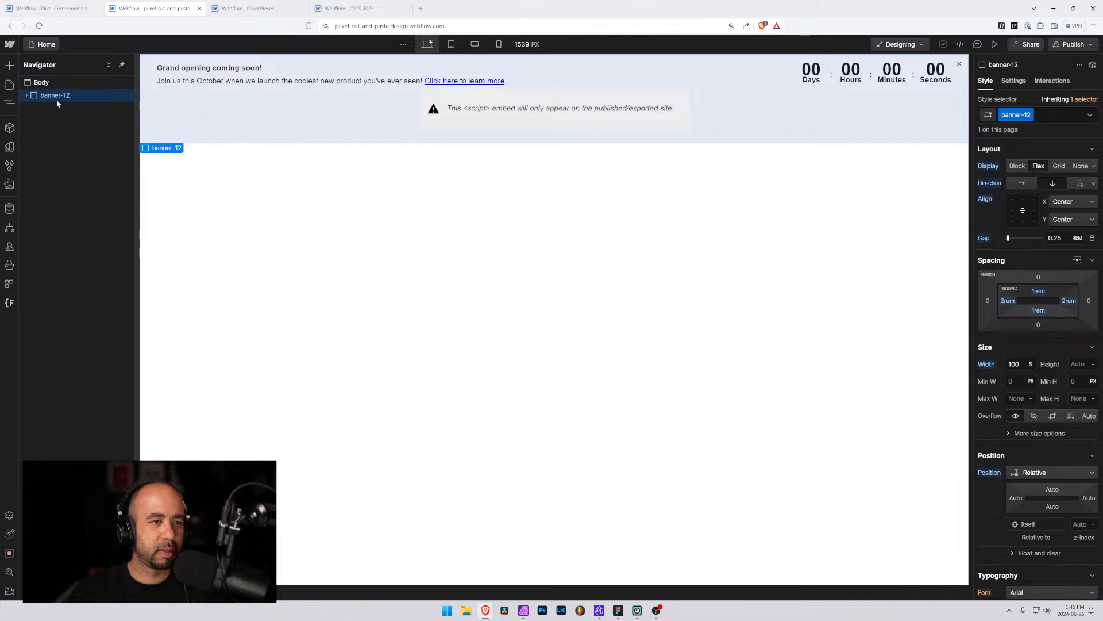
left_click(26, 95)
left_click(33, 173)
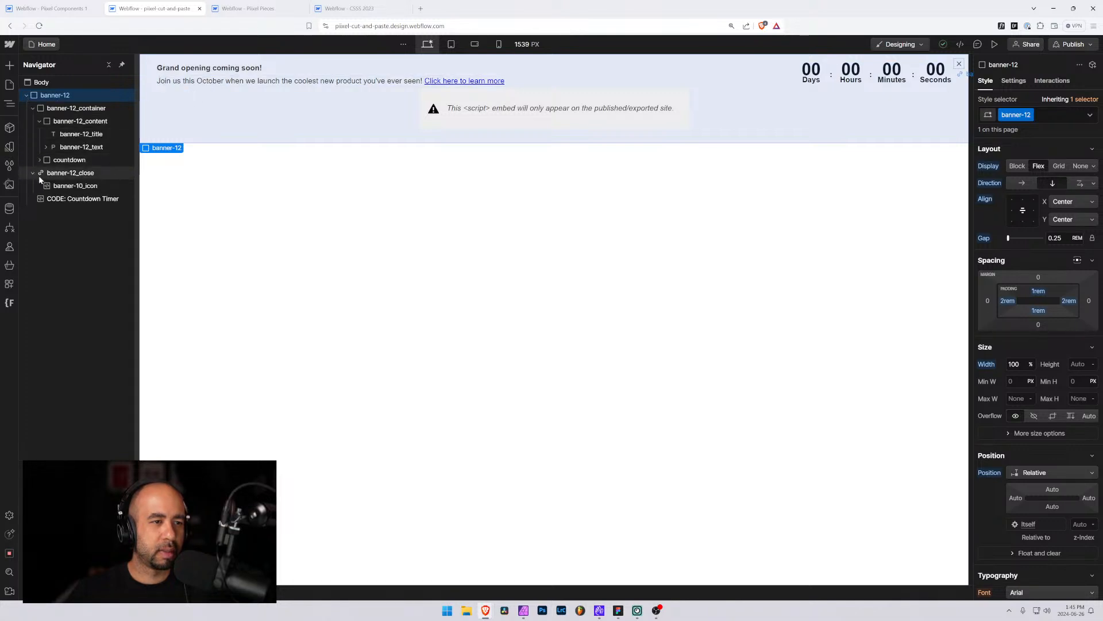
left_click(75, 186)
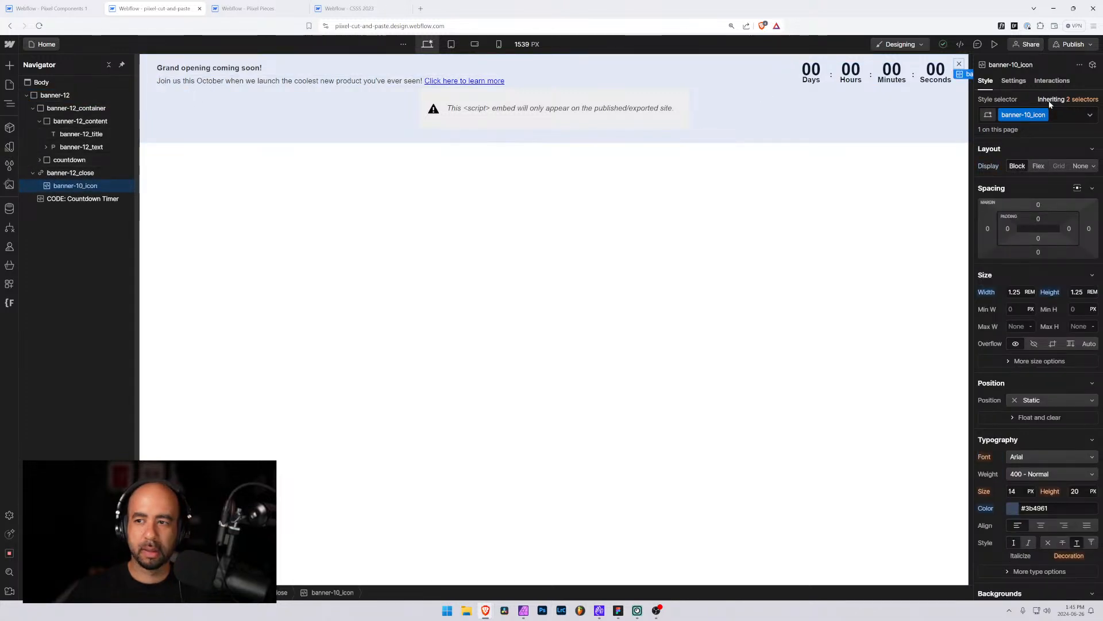
double_click(1034, 115)
left_click_drag(1031, 115, 1027, 115)
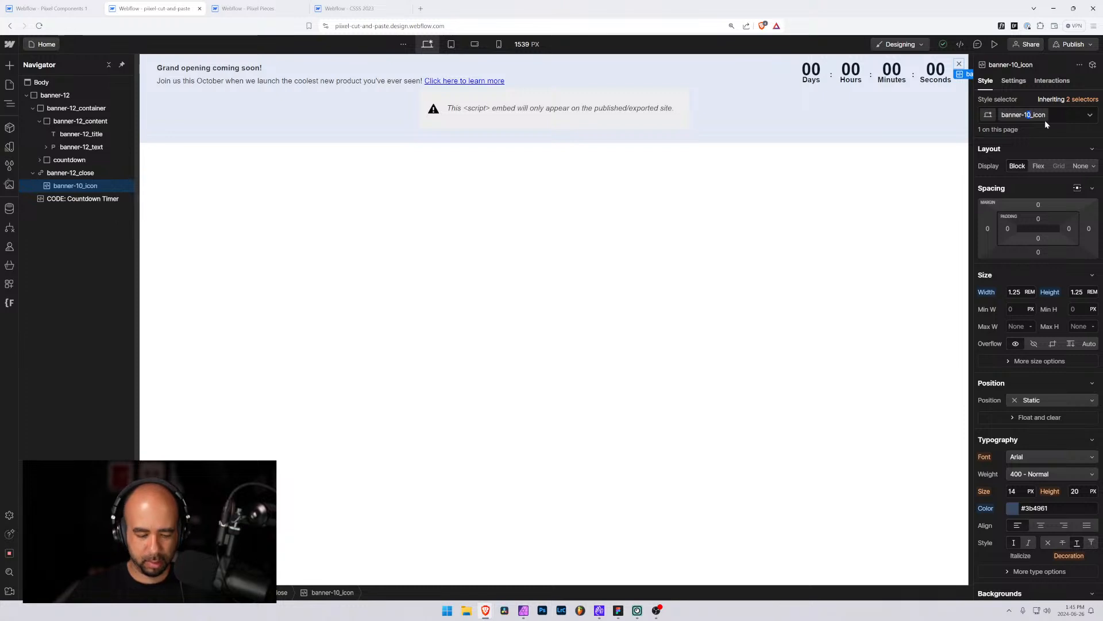
type("2")
key("Return")
left_click(81, 174)
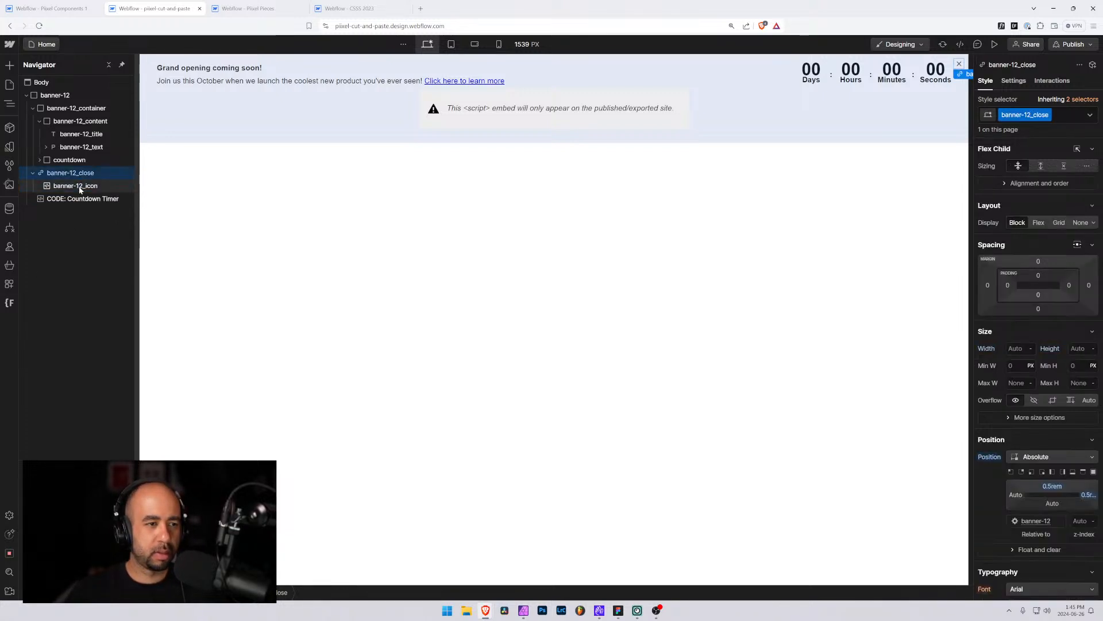
left_click(80, 188)
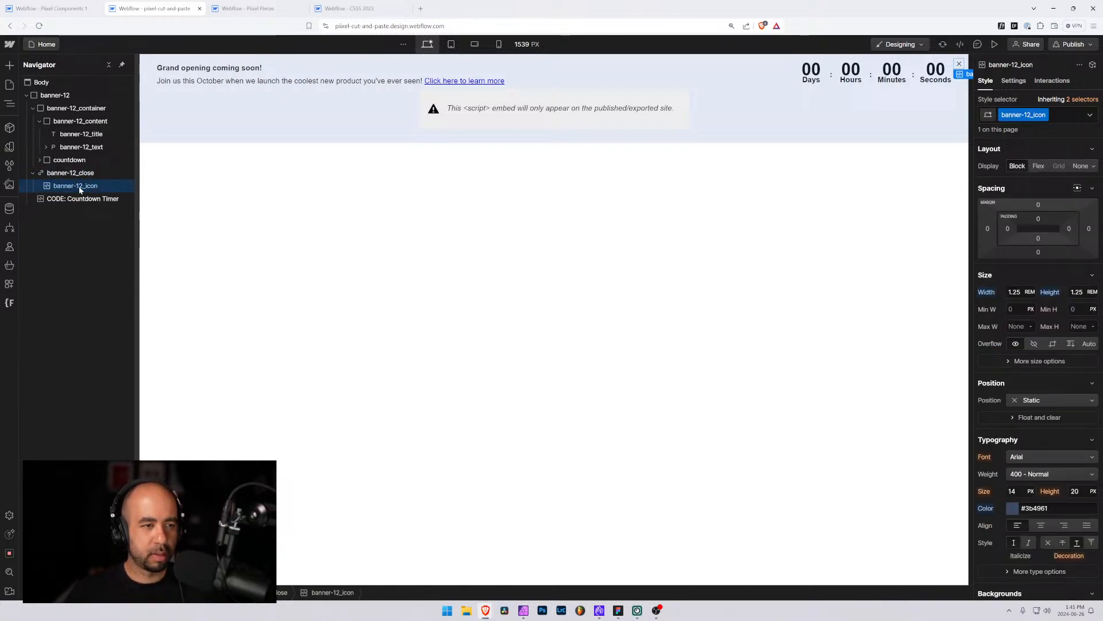
In the Pixel Components project, assign the existing countdown class to the banner's countdown wrapper
left_click(44, 44)
left_click(52, 10)
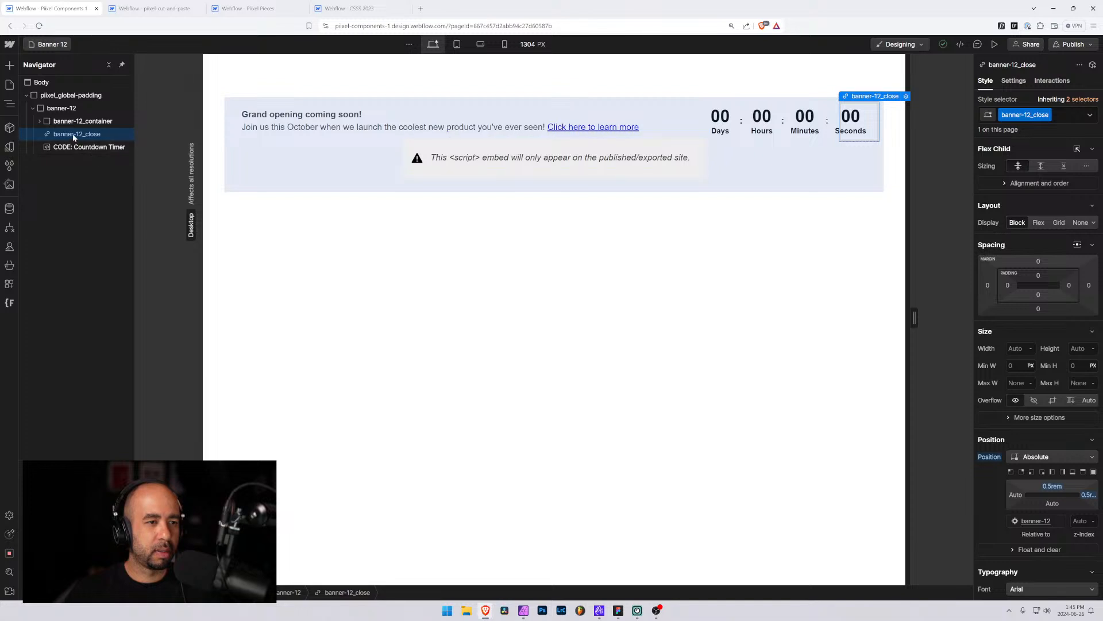
left_click(63, 121)
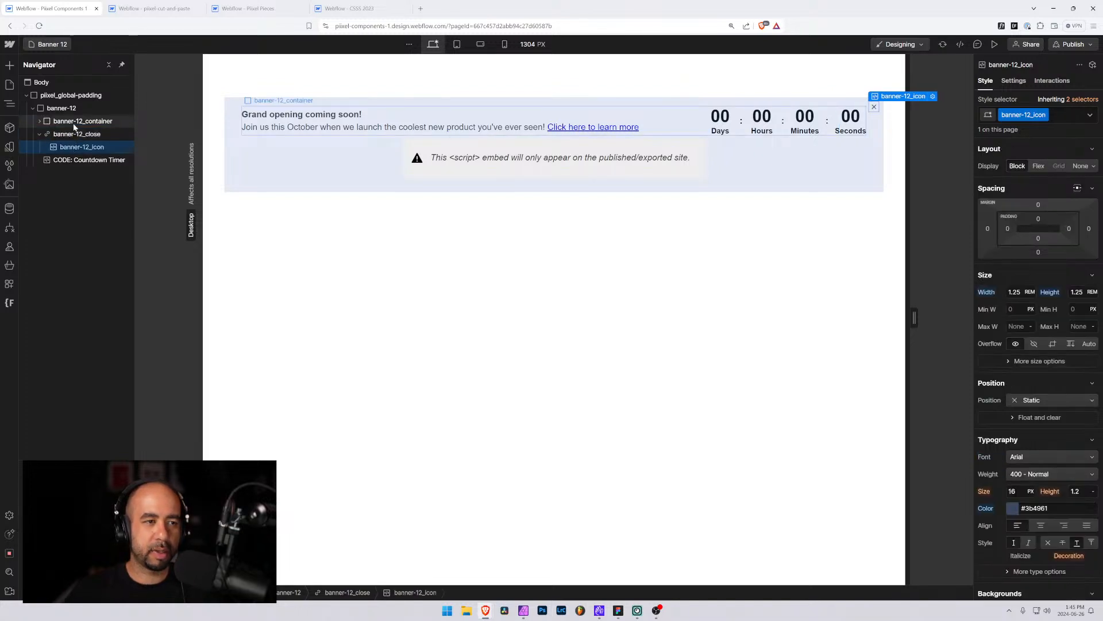
left_click(39, 122)
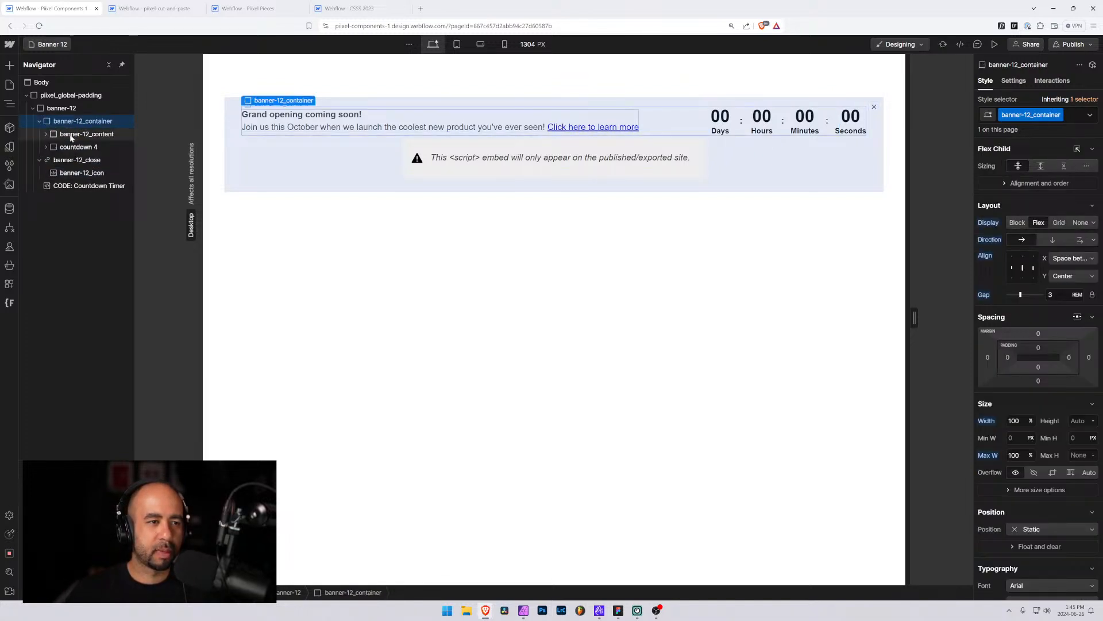
left_click(76, 147)
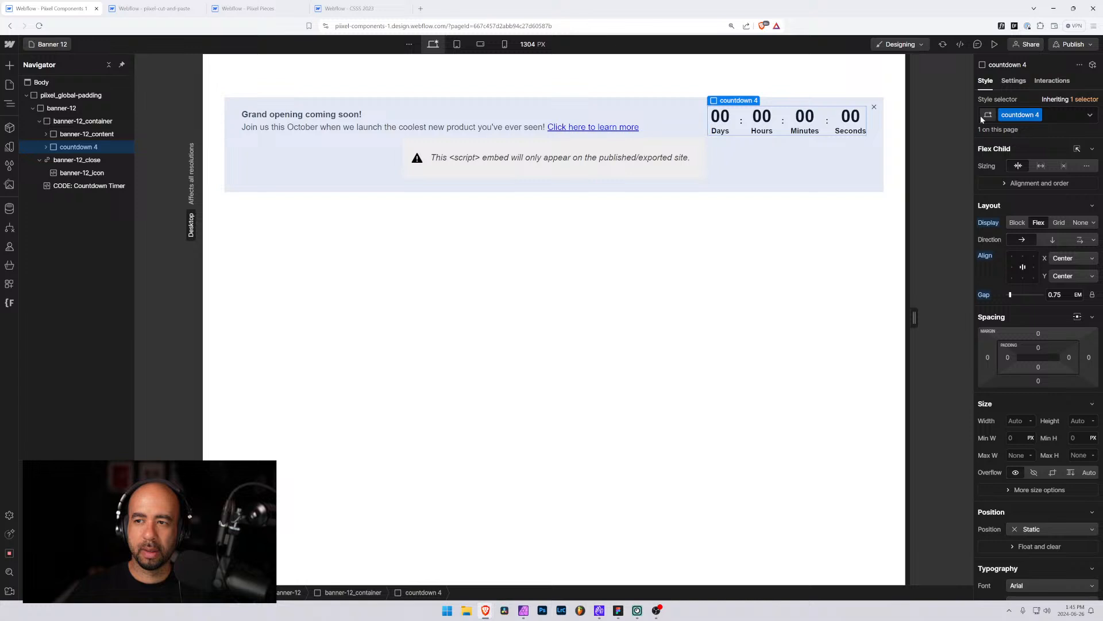
left_click(1046, 115)
key("BackSpace")
type("countdown")
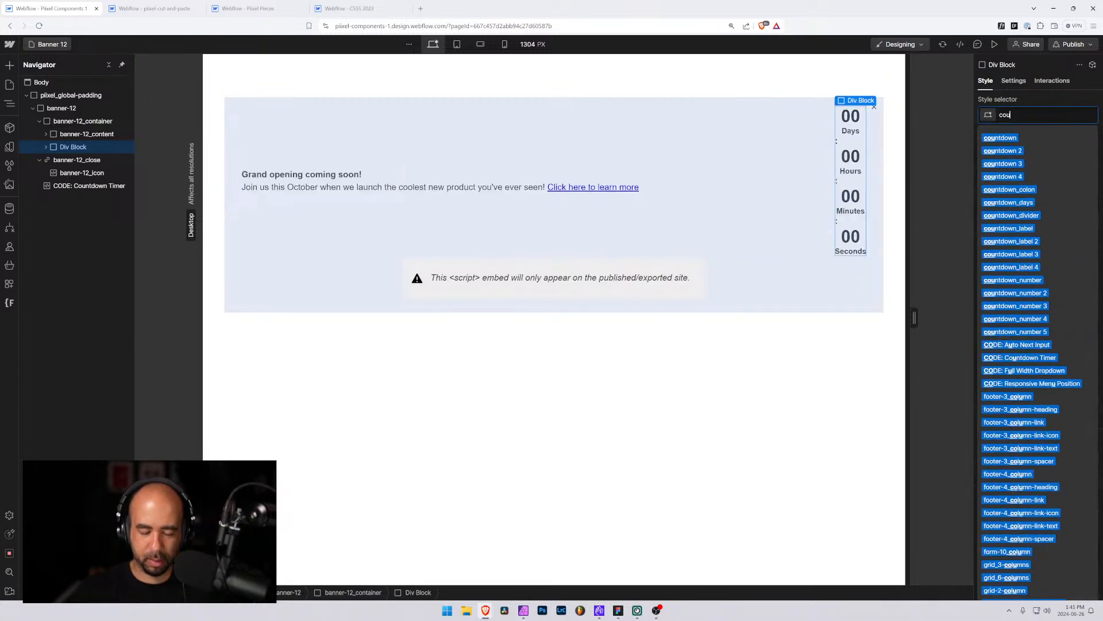
key("Return")
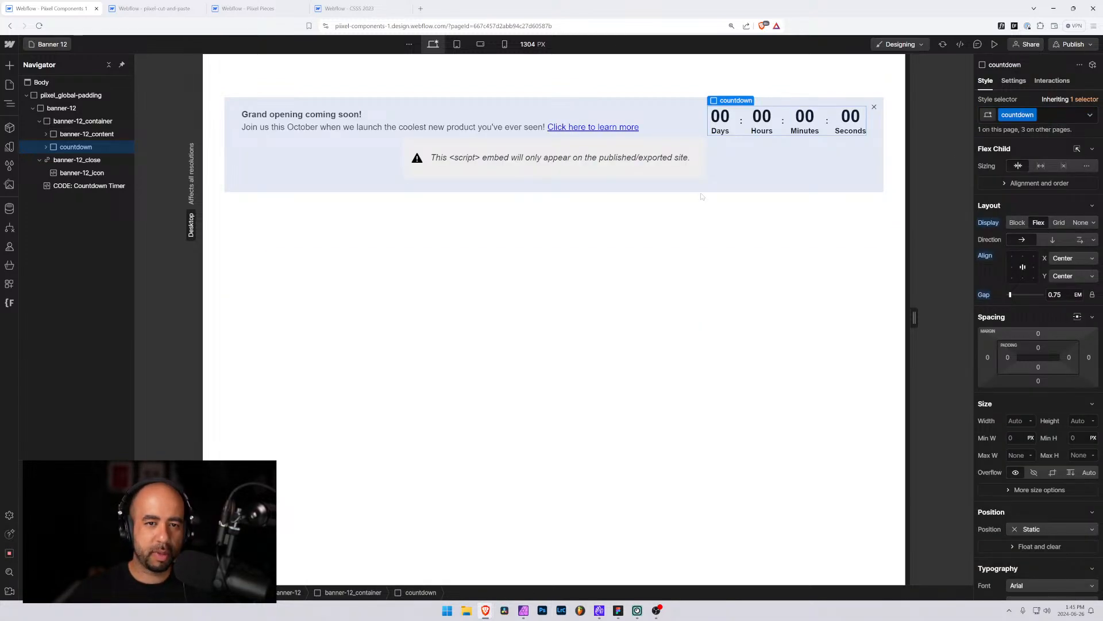
Inside the countdown's first days block, replace the number text's class with the existing countdown_number class
left_click(47, 162)
left_click(46, 147)
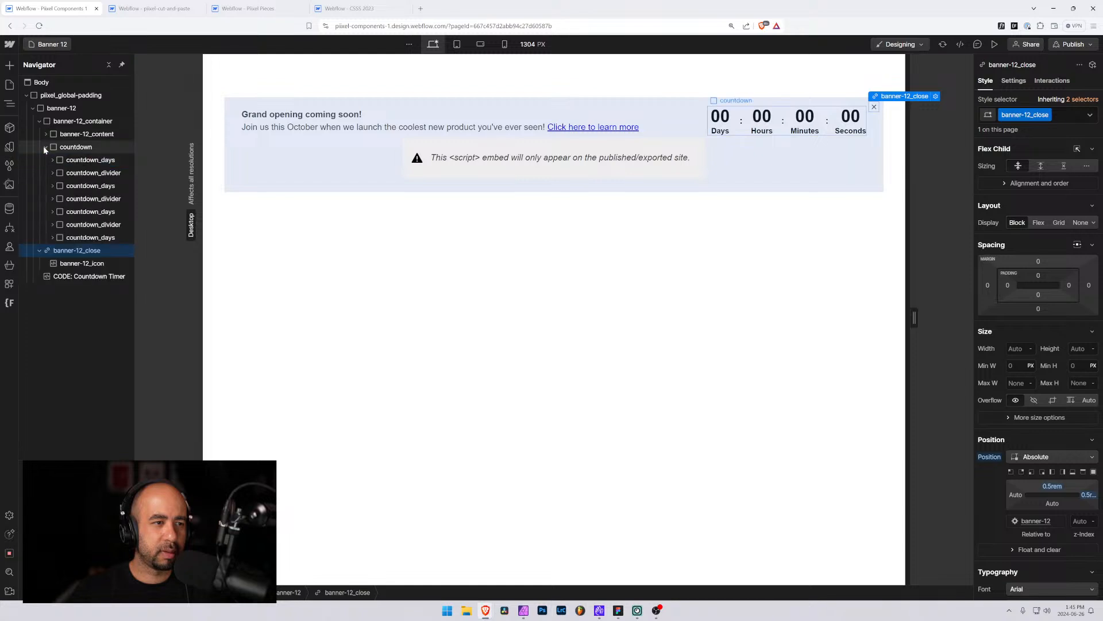
left_click(59, 161)
left_click(53, 160)
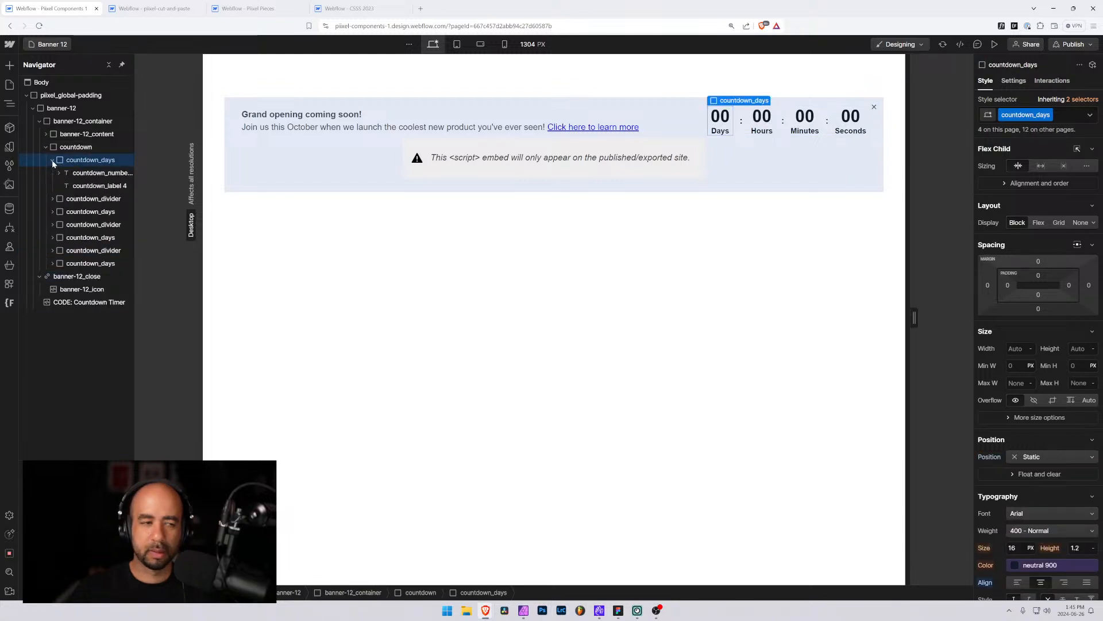
left_click(94, 173)
left_click(1079, 117)
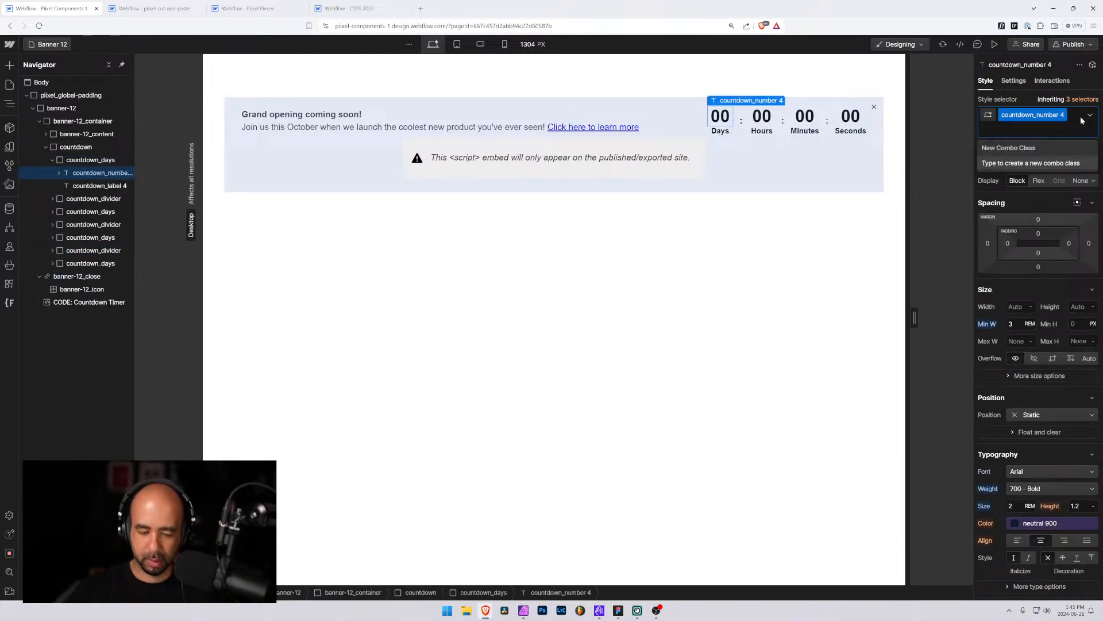
key("BackSpace")
type("_number")
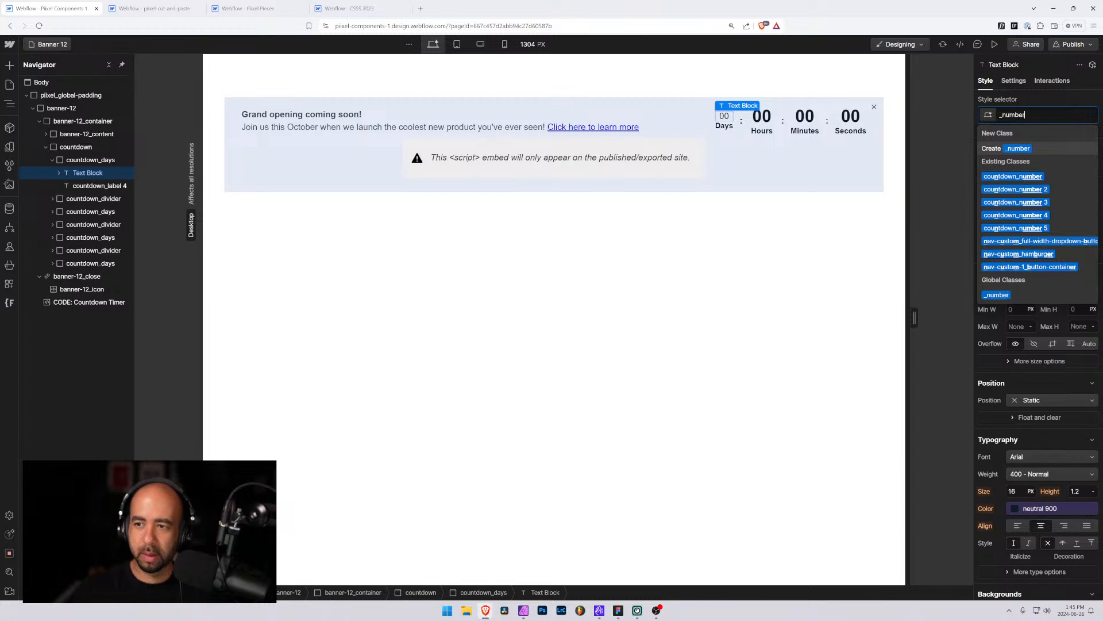
key("Down")
key("Return")
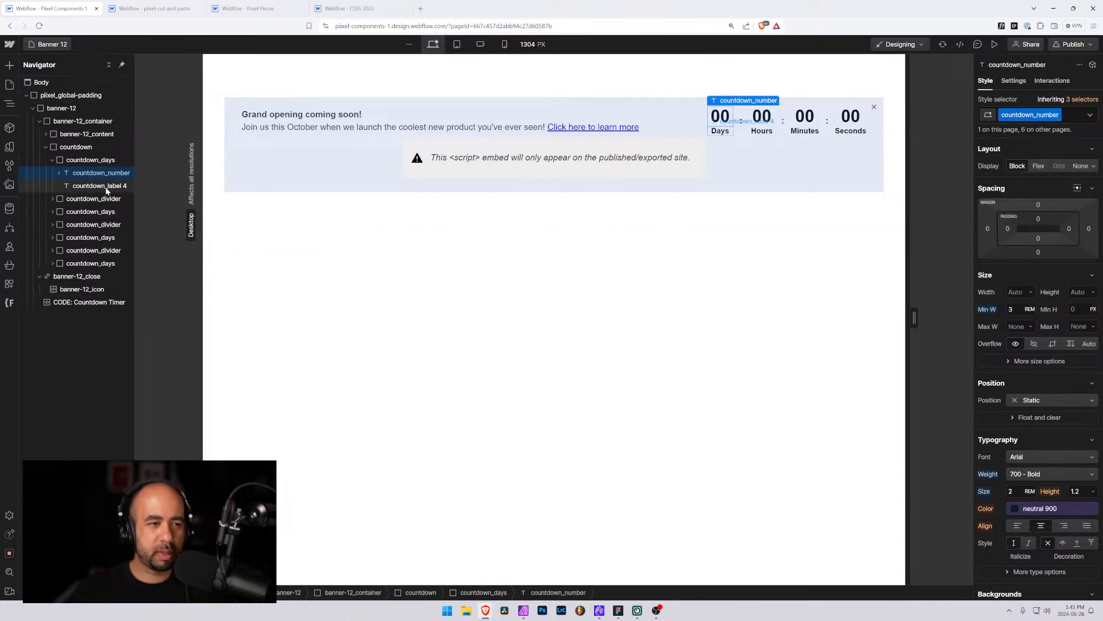
Replace the days label text's class with the existing countdown_label class
left_click(106, 186)
left_click(1073, 117)
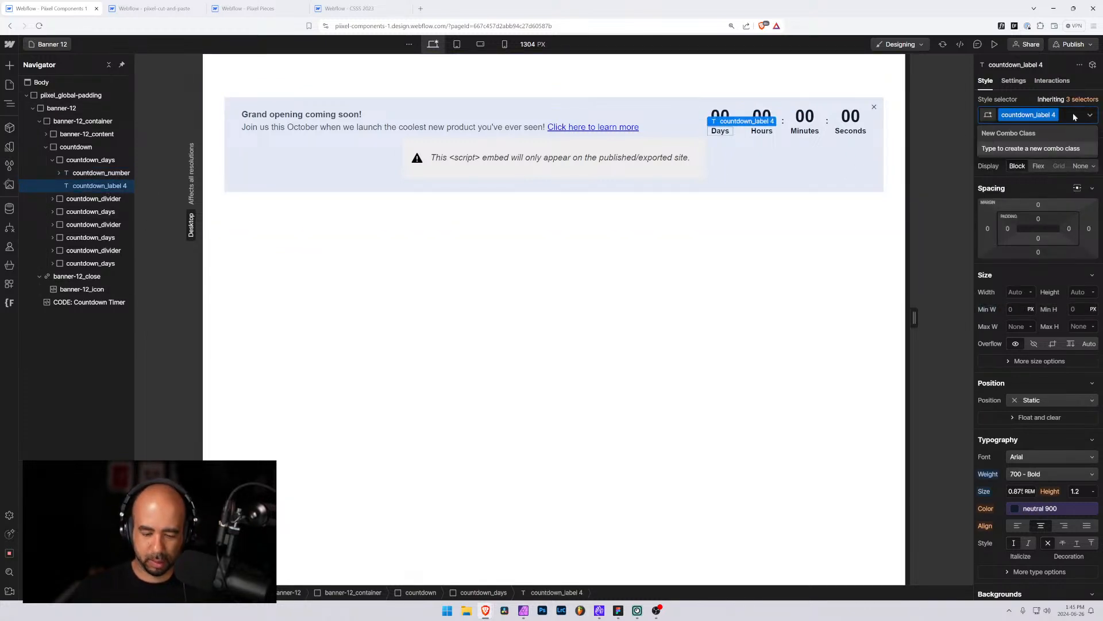
key("BackSpace")
type("label")
key("Down")
key("Return")
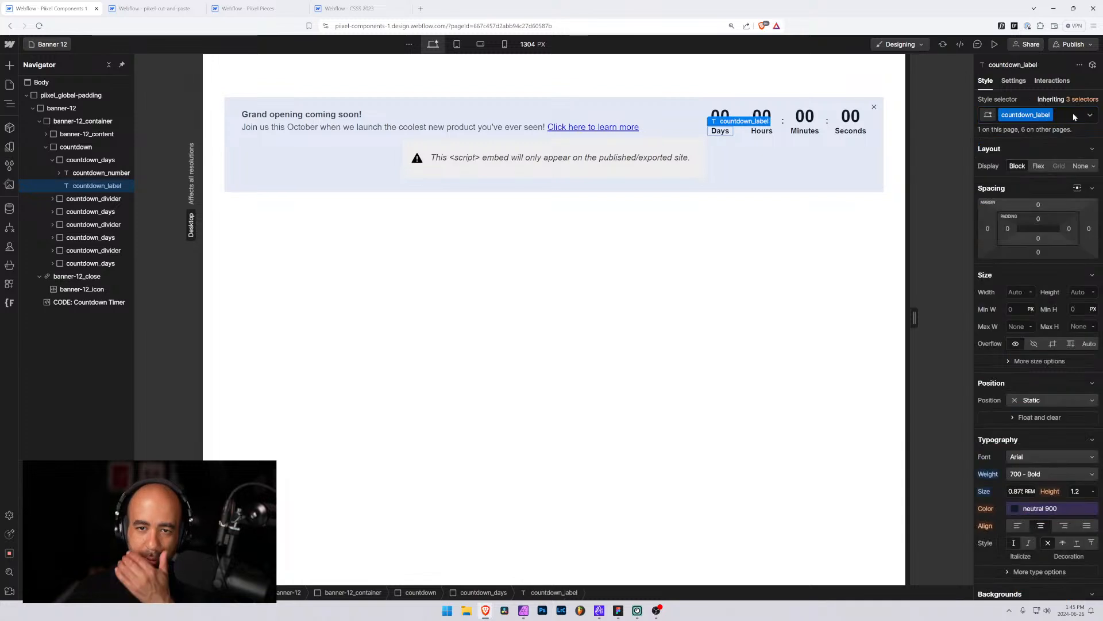
Inspect the countdown's divider and colon elements in the navigator, then collapse the banner's structure
left_click(405, 115)
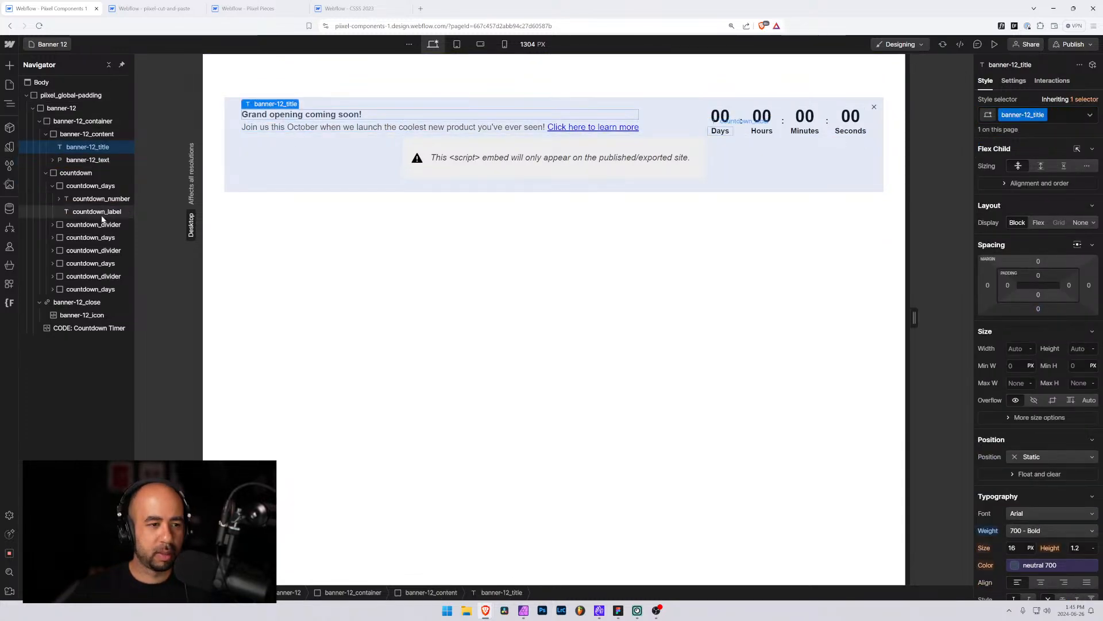
left_click(52, 275)
left_click(68, 281)
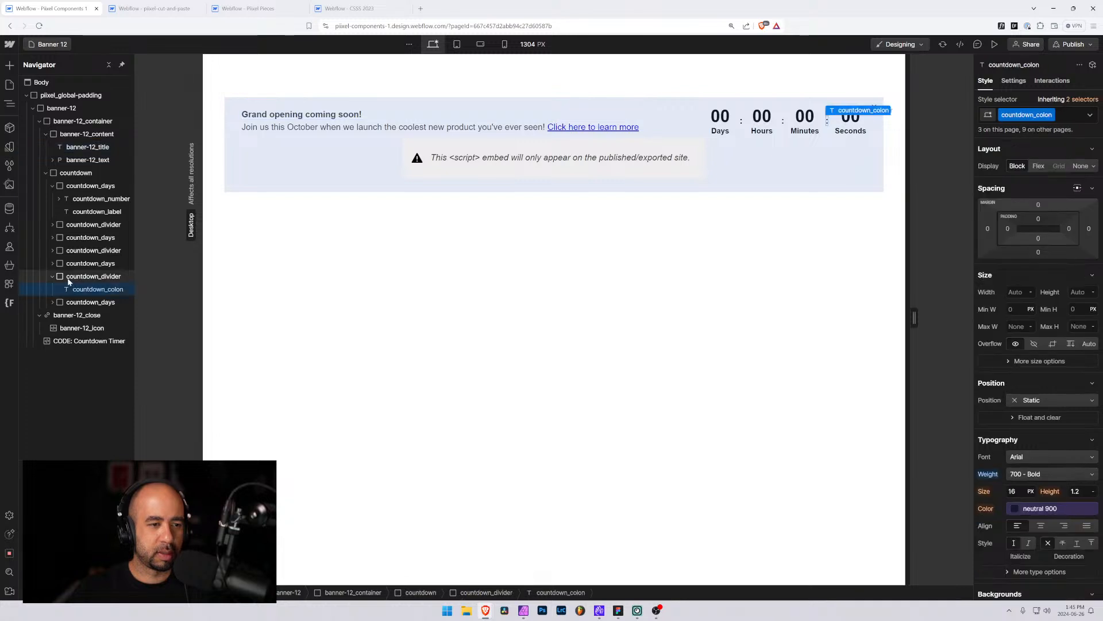
left_click(68, 281)
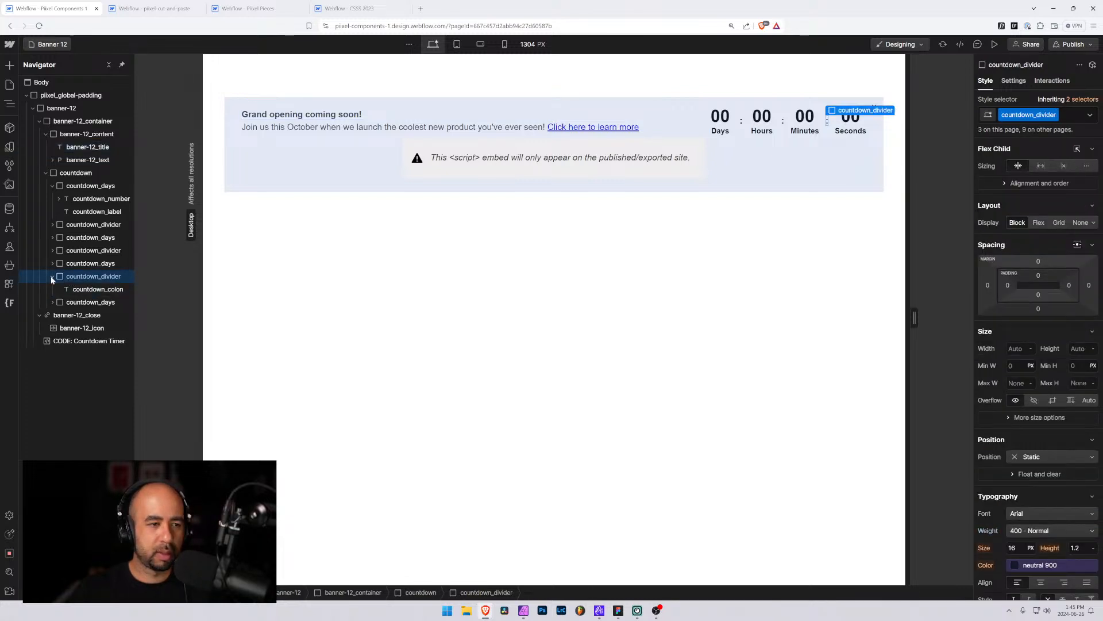
left_click(53, 277)
left_click(52, 186)
left_click(46, 173)
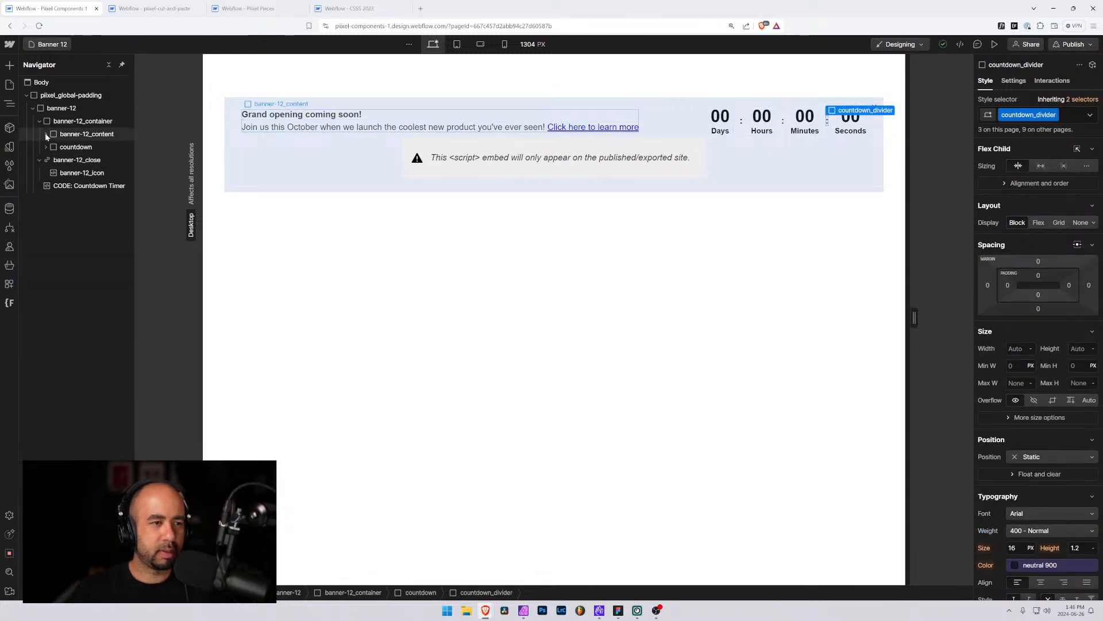
left_click(45, 134)
Open the Countdown Timer code embed to review its script, then close the editor
left_click(66, 186)
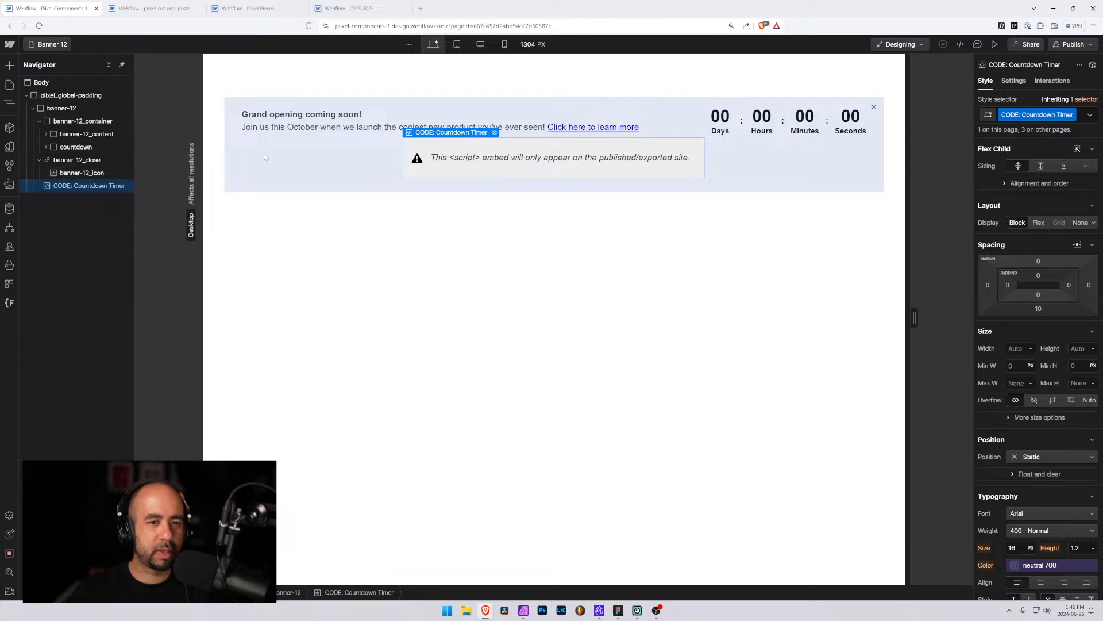
left_click(494, 133)
scroll(552, 316, "up", 3)
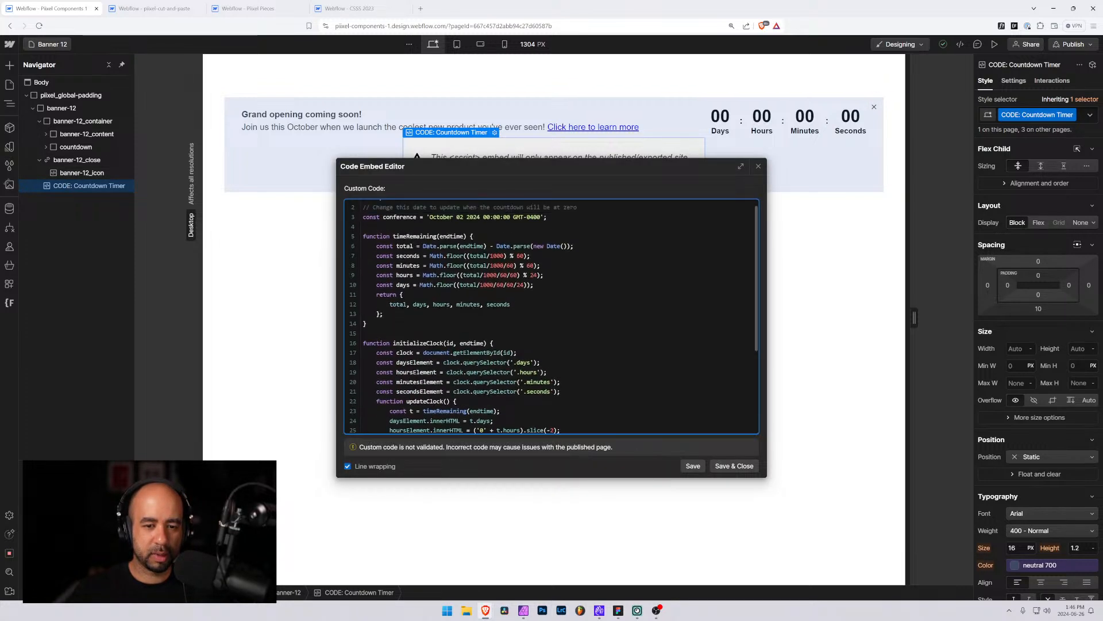
left_click(758, 166)
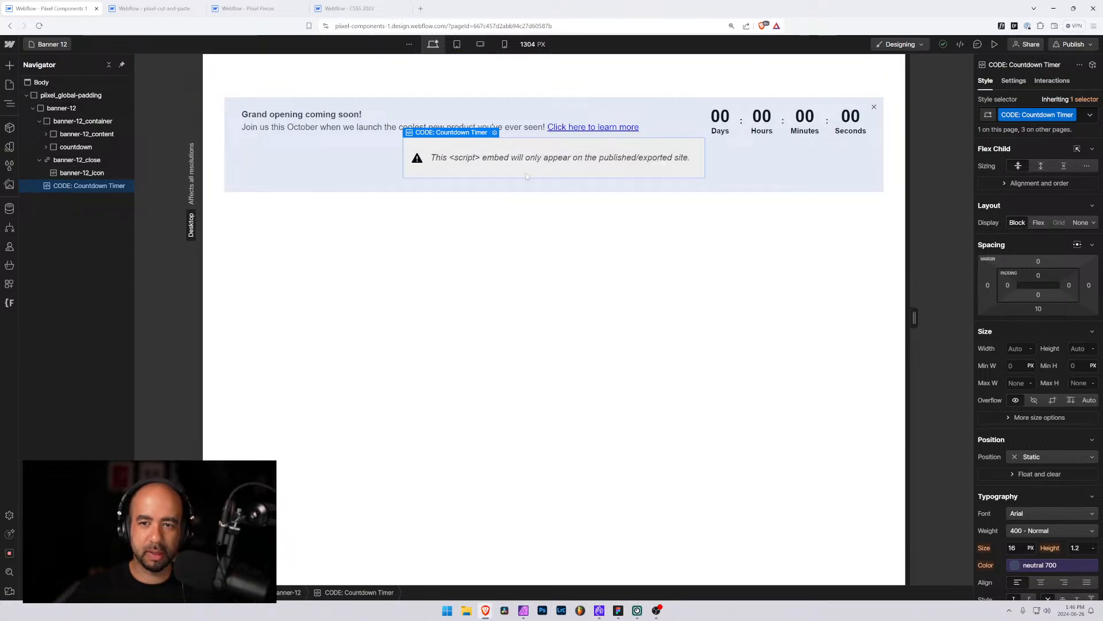
Check the countdown wrapper's element ID in its settings
left_click(73, 147)
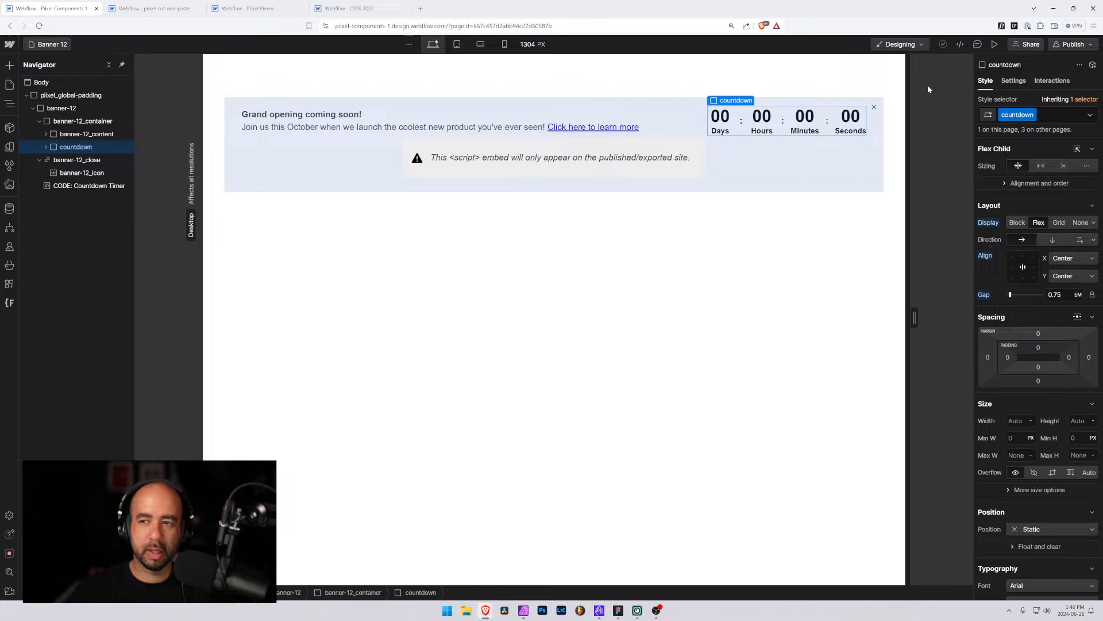
left_click(1052, 81)
left_click(1007, 81)
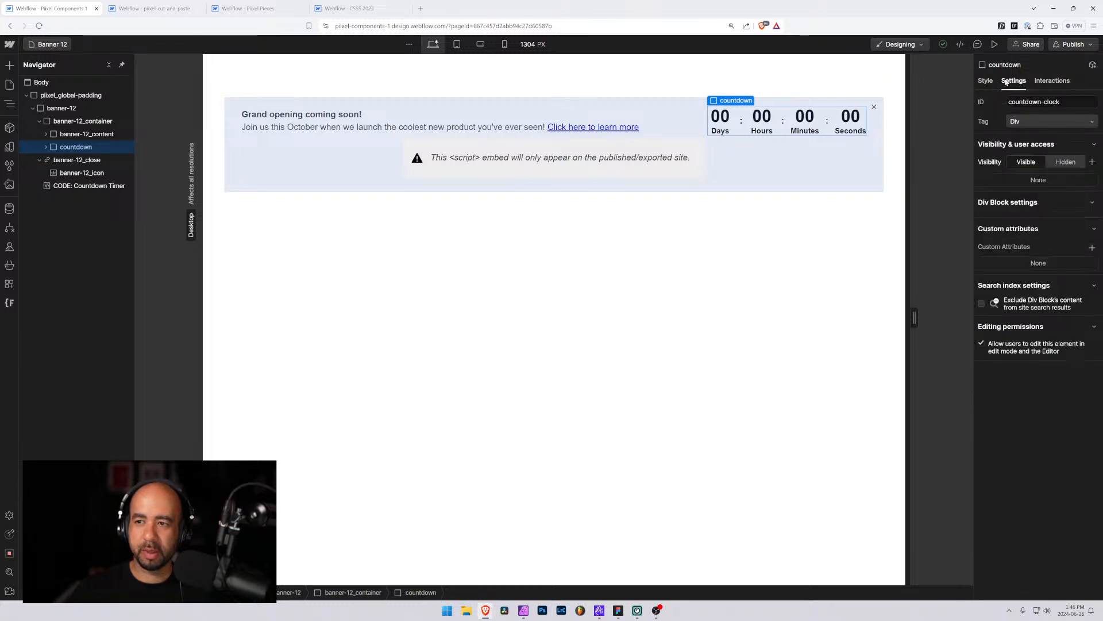
left_click(986, 81)
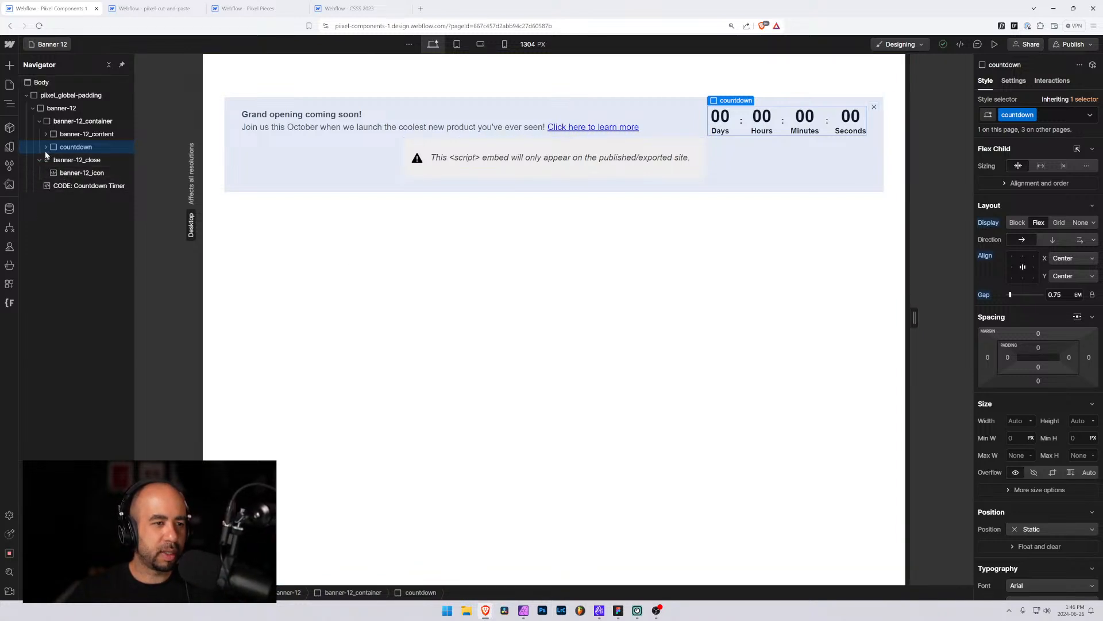
Collapse the banner-12 element and publish the site
left_click(32, 109)
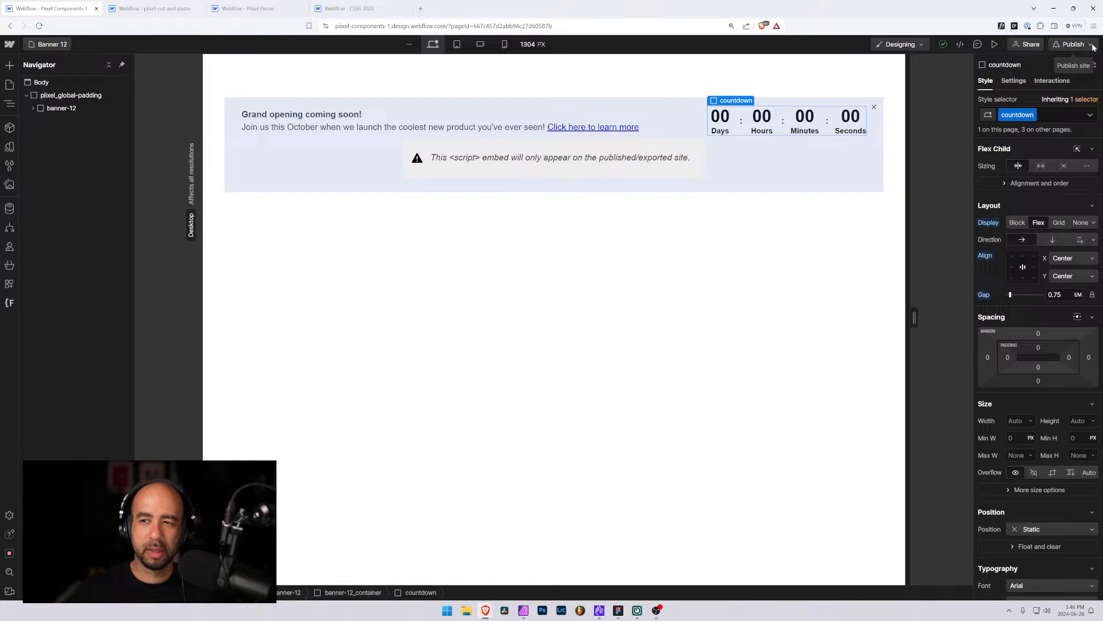
left_click(1072, 44)
left_click(1041, 217)
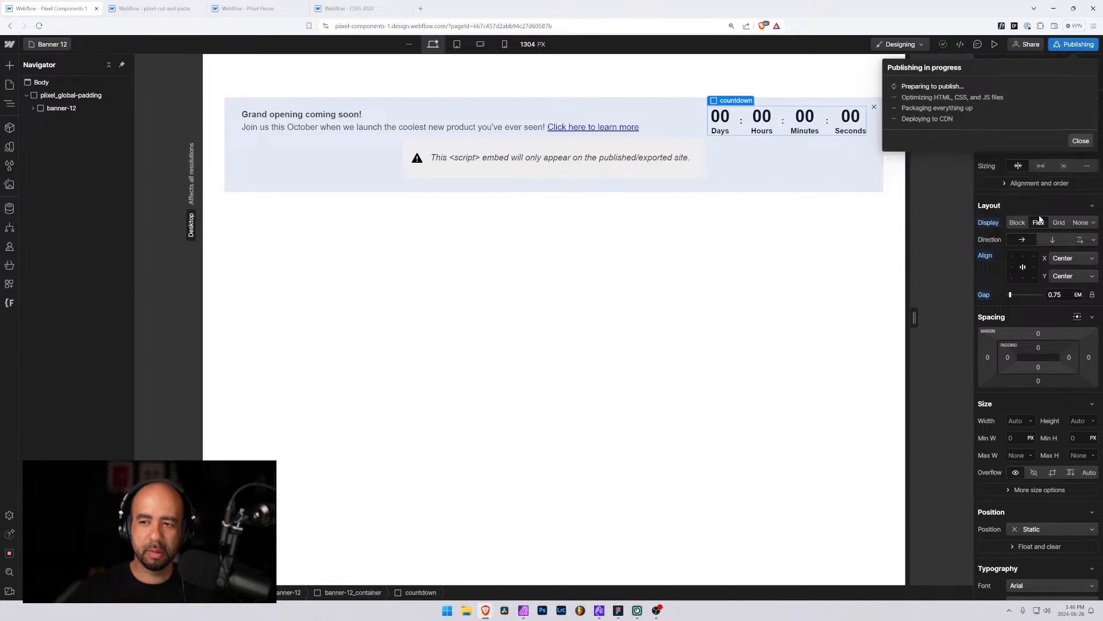
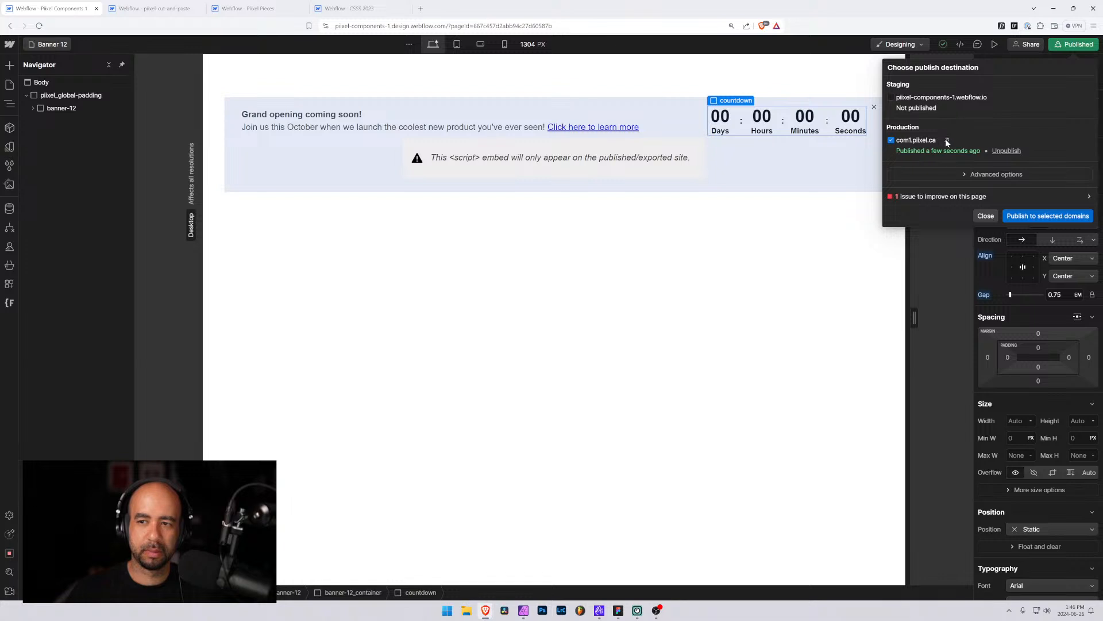
Open the published banner-12 page from the publish destination and switch the address to the banner-11 page
left_click(946, 140)
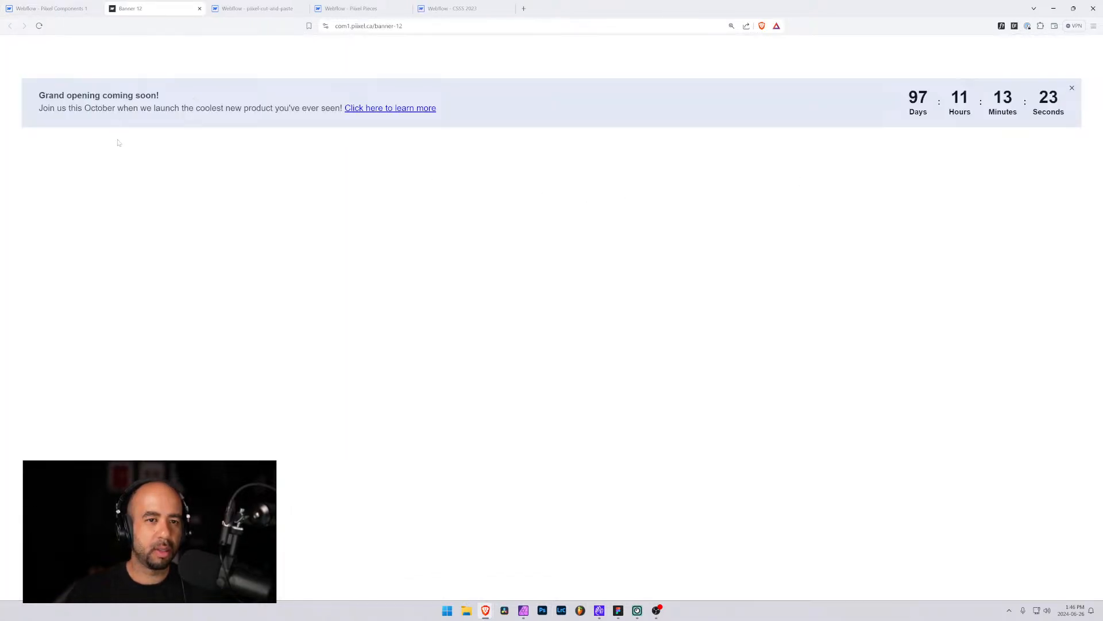
double_click(401, 25)
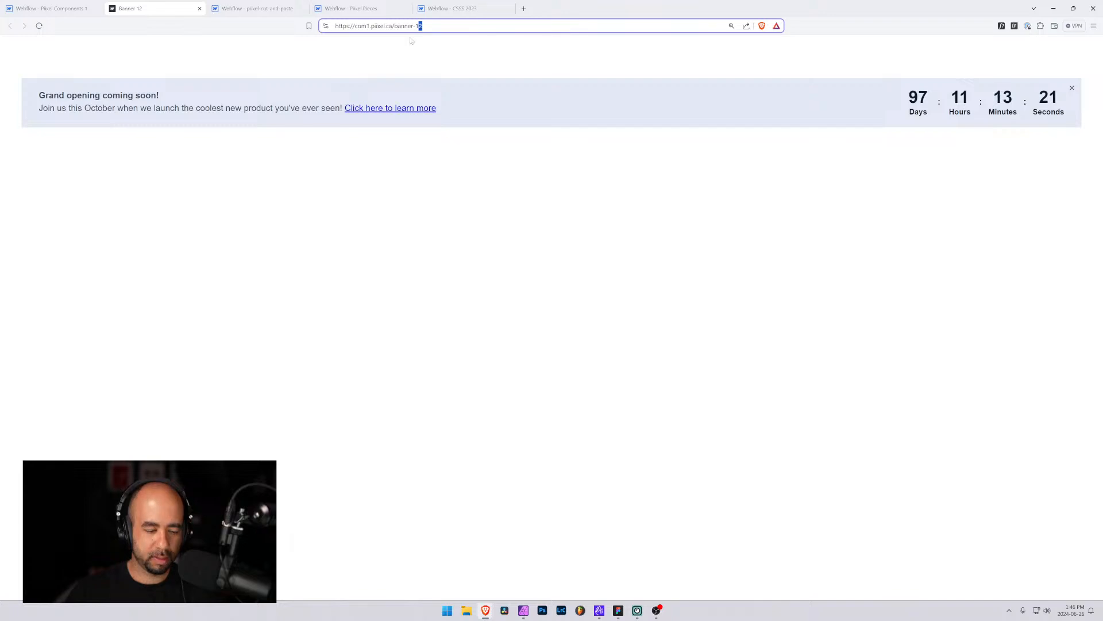
type("11")
key("Return")
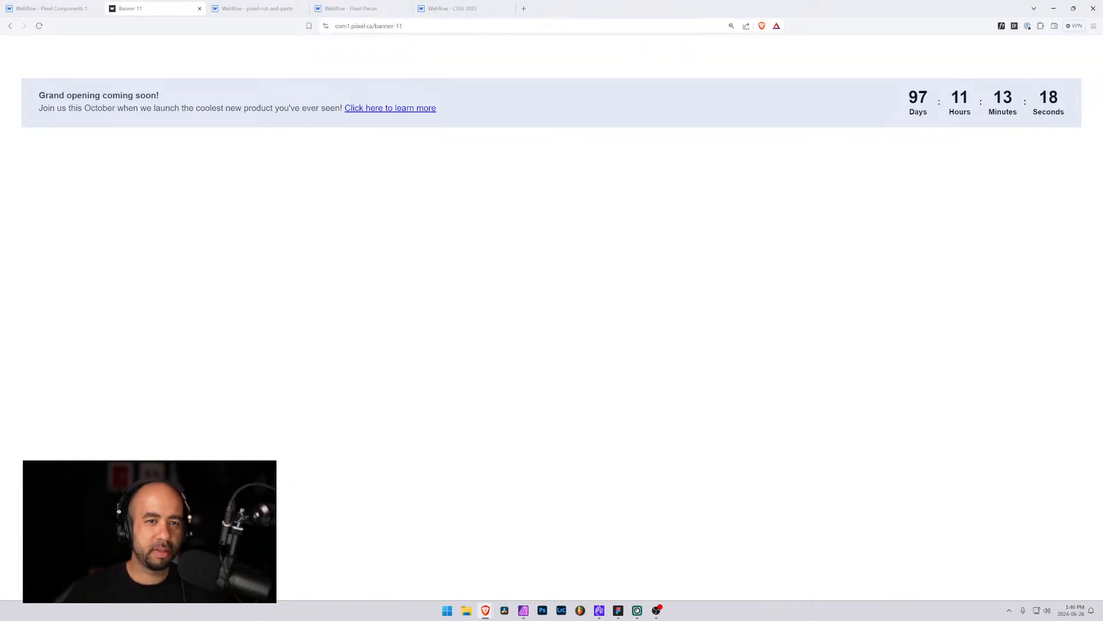
Compare the published banner-10 and banner-11 pages by editing the page number in the address
left_click(403, 26)
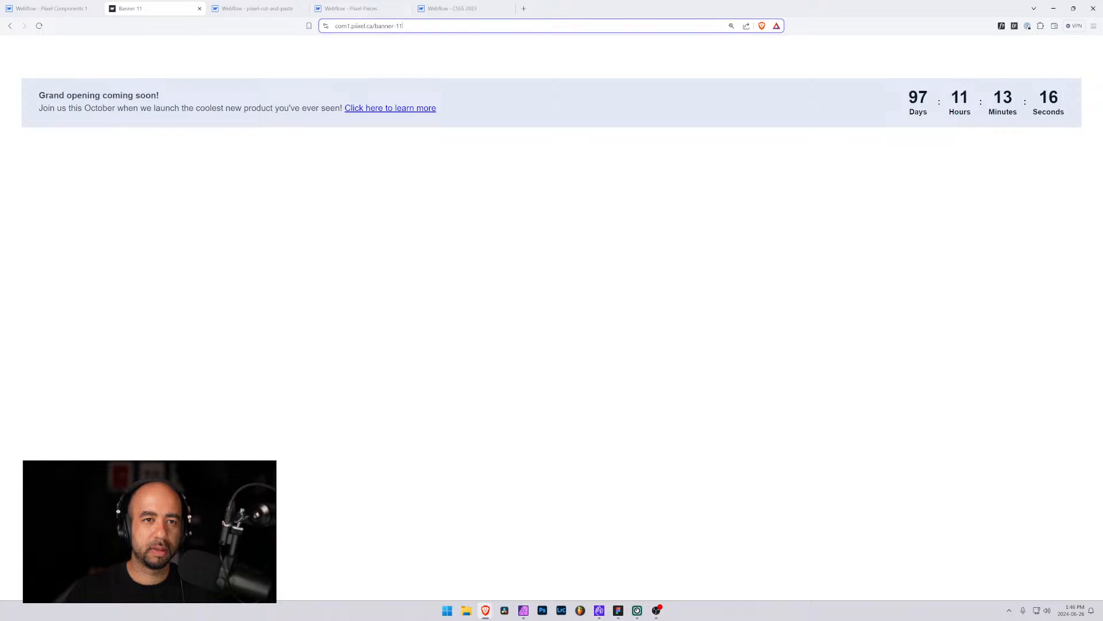
key("shift+Left")
type("0")
key("Return")
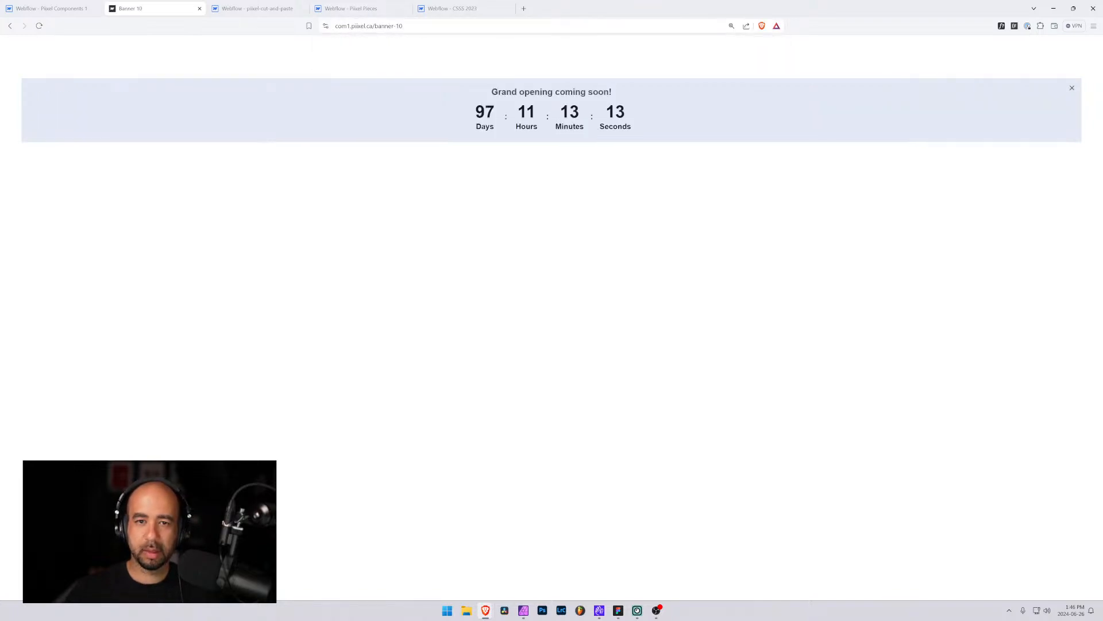
left_click_drag(403, 26, 399, 26)
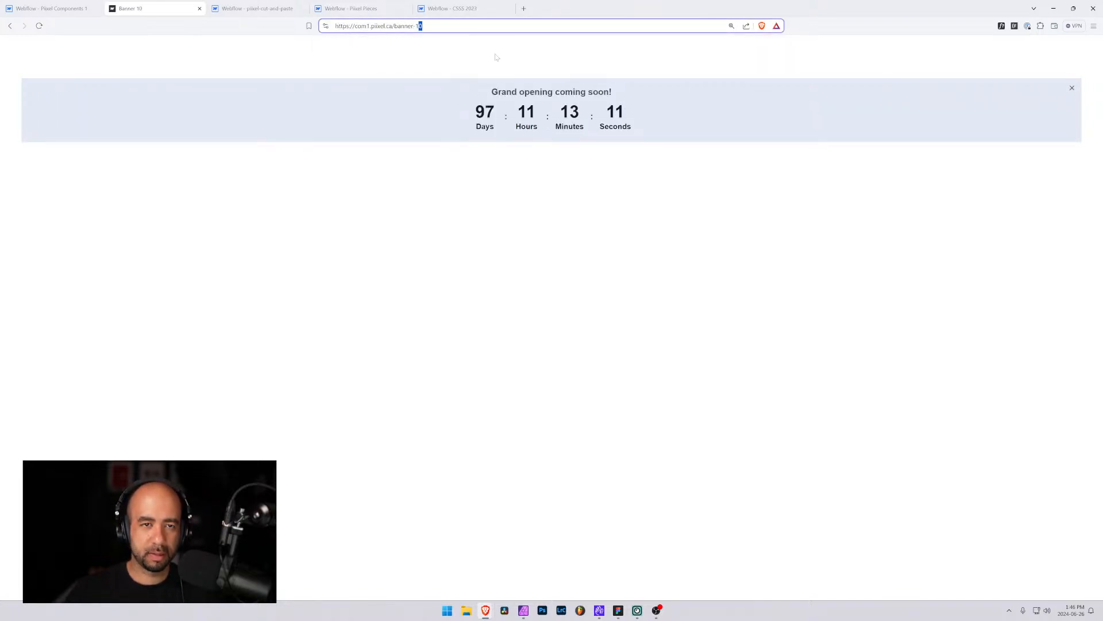
type("1")
key("Return")
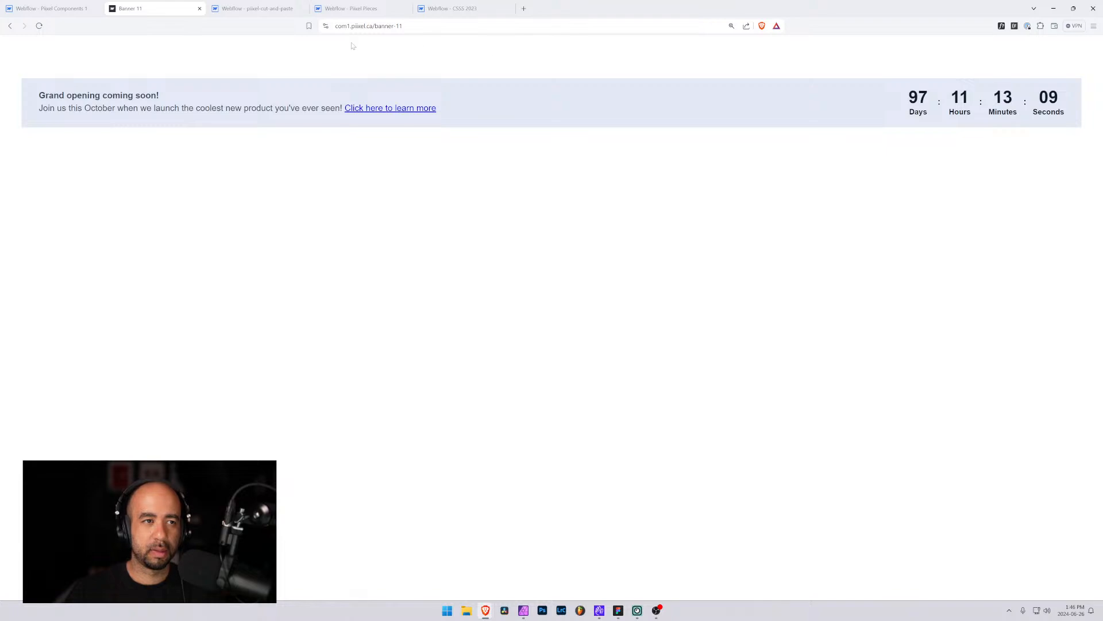
Load banner-11 in a second, smaller browser window, widen it slightly, and capture a screenshot of the banner area
left_click_drag(402, 26, 335, 26)
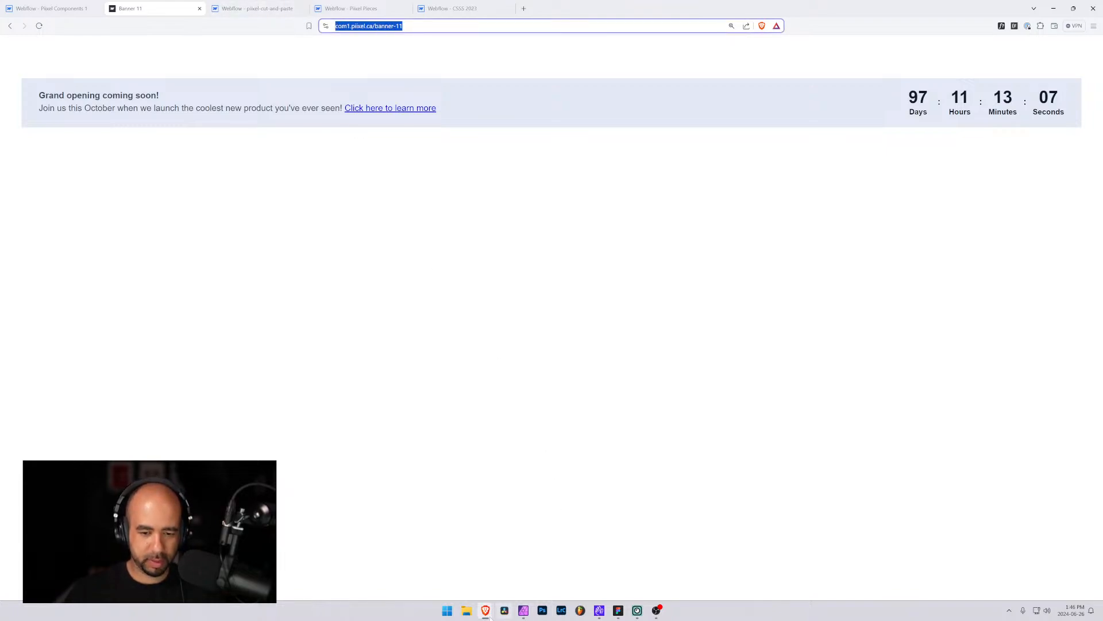
mouse_move(486, 611)
left_click(563, 566)
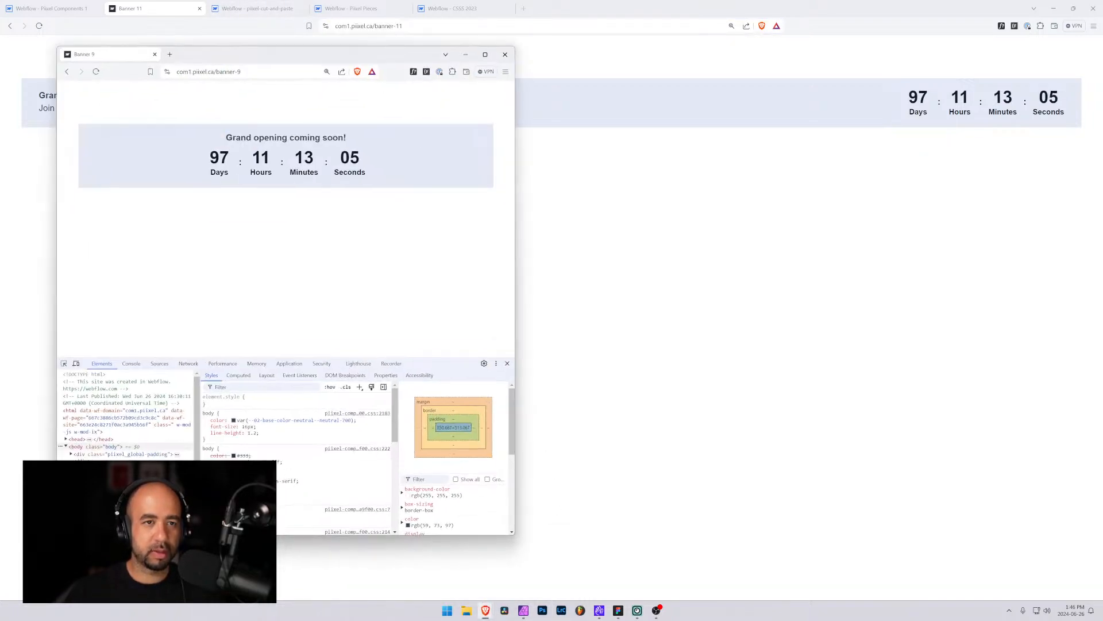
left_click_drag(244, 72, 236, 72)
type("11")
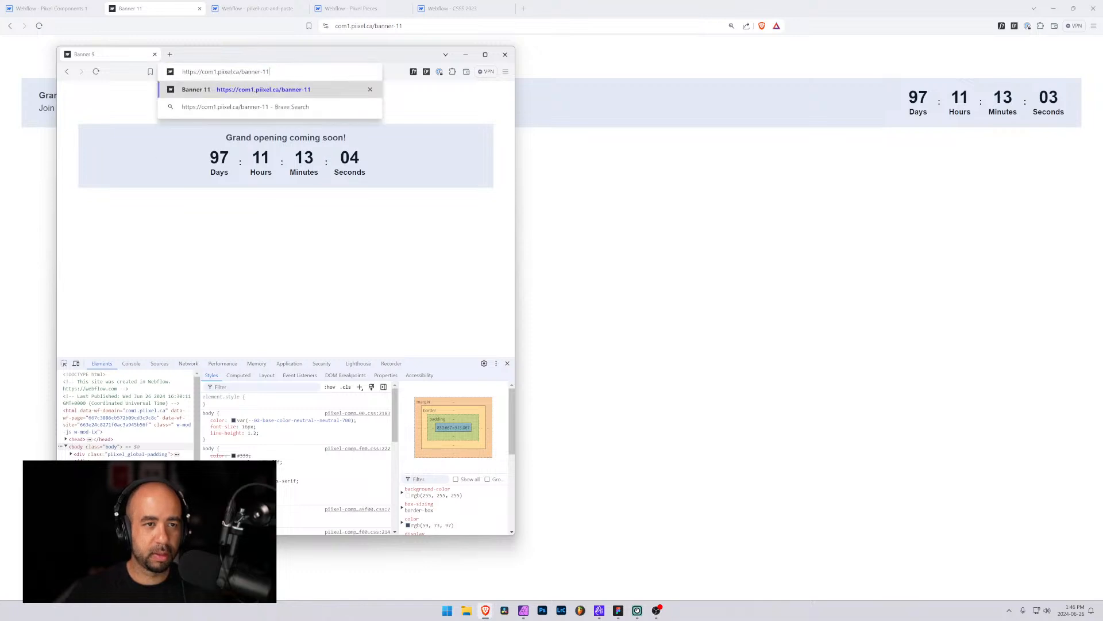
key("Return")
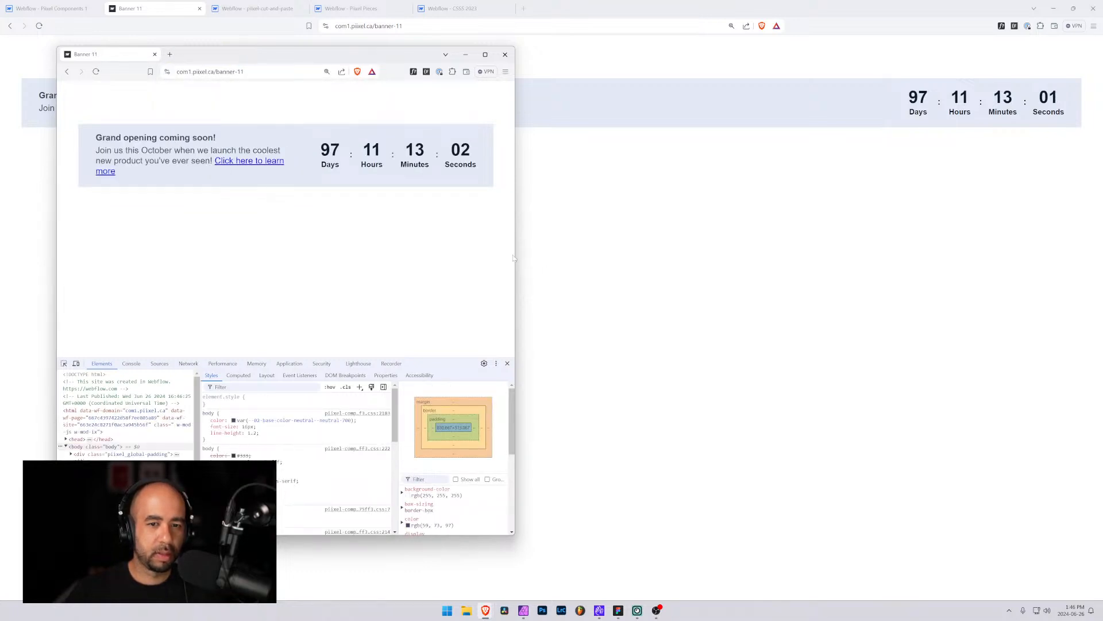
left_click_drag(515, 255, 527, 254)
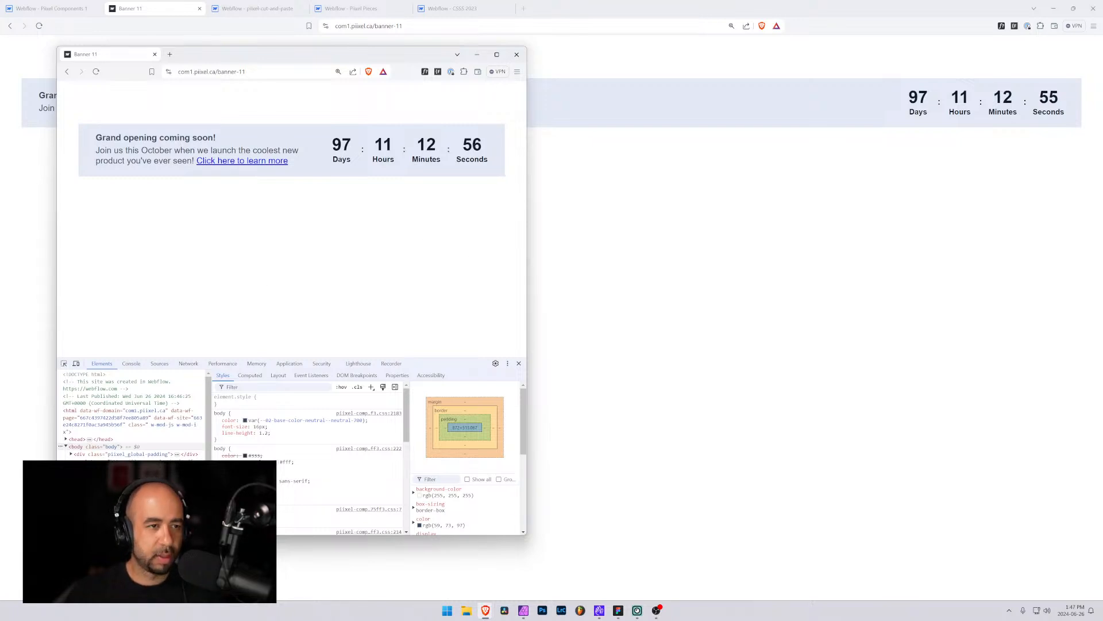
key("super+shift+s")
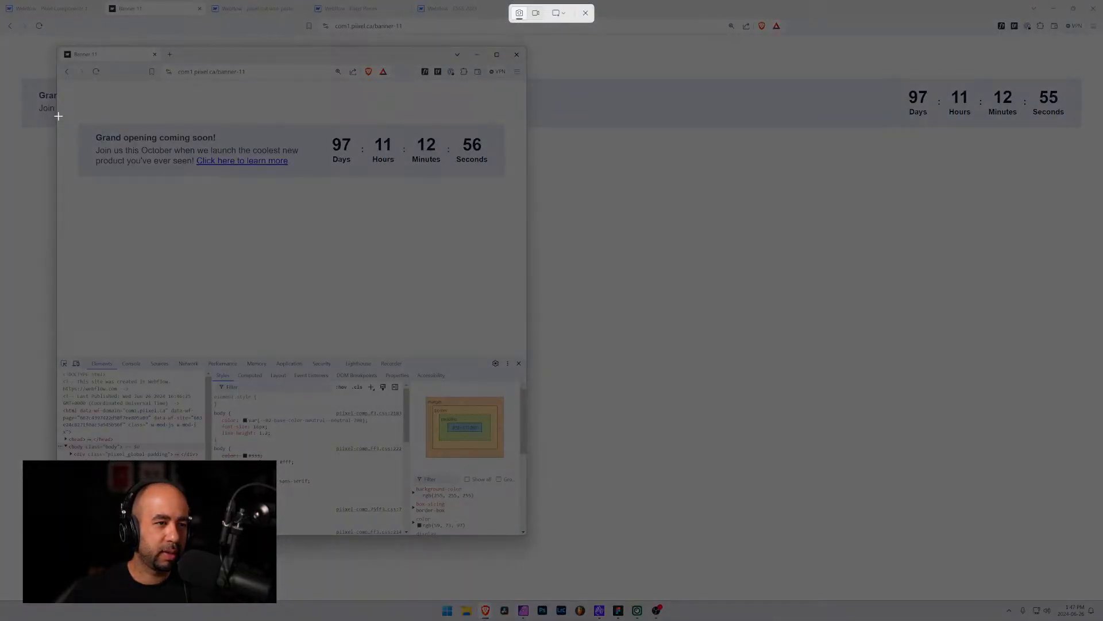
left_click_drag(58, 116, 526, 188)
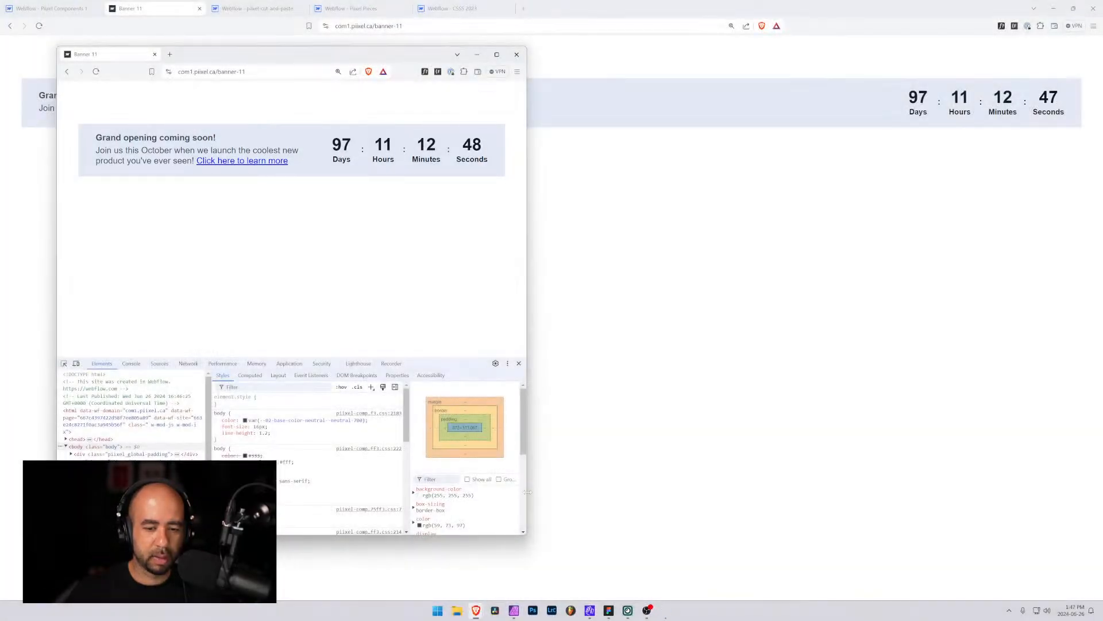
Paste the screenshot into the component-screenshots document, scale it down to the canvas width, and align it
left_click(523, 610)
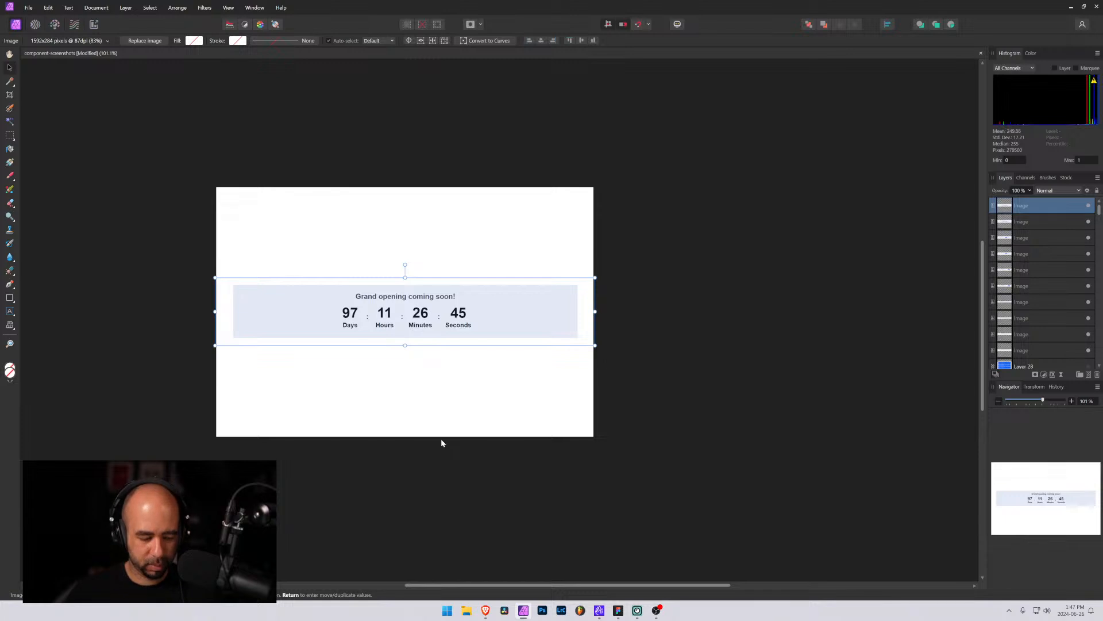
key("ctrl+v")
left_click_drag(344, 316, 297, 303)
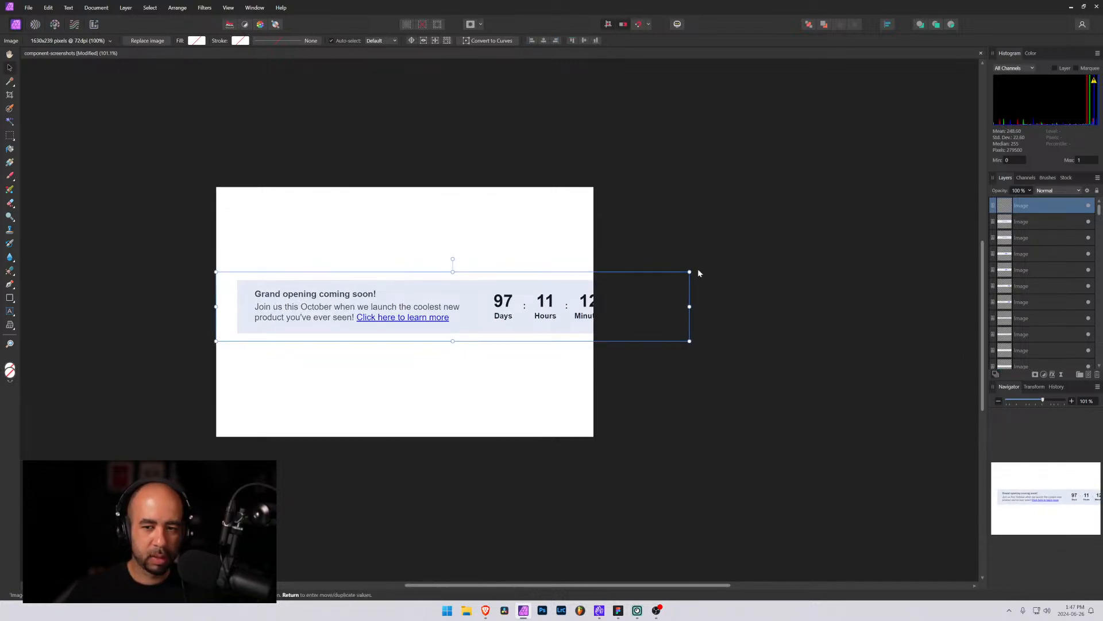
left_click_drag(690, 272, 594, 286)
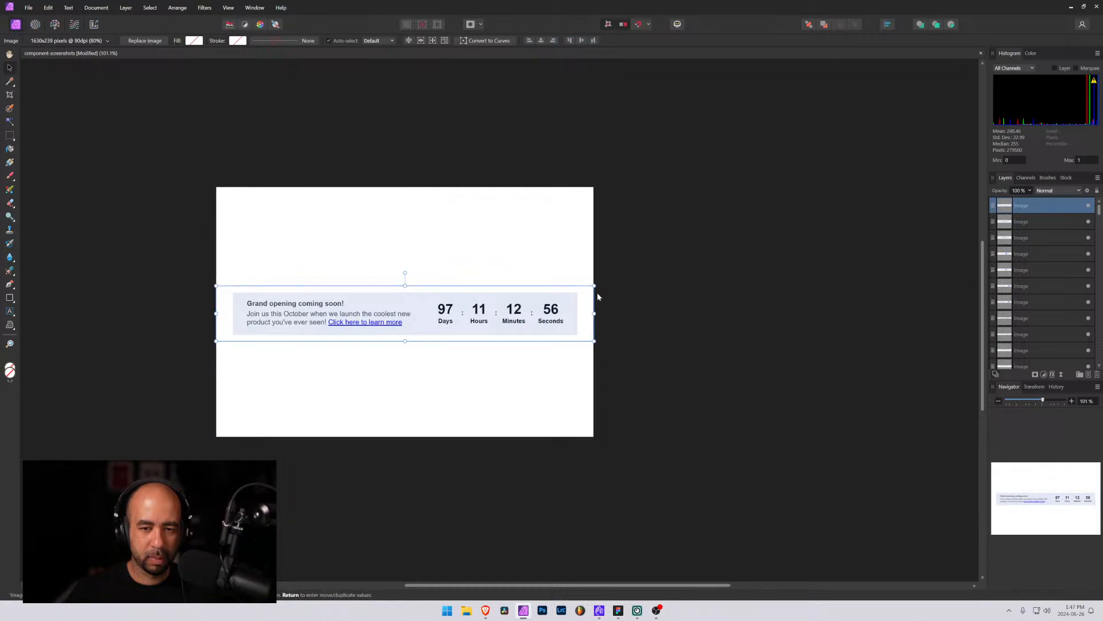
left_click(581, 40)
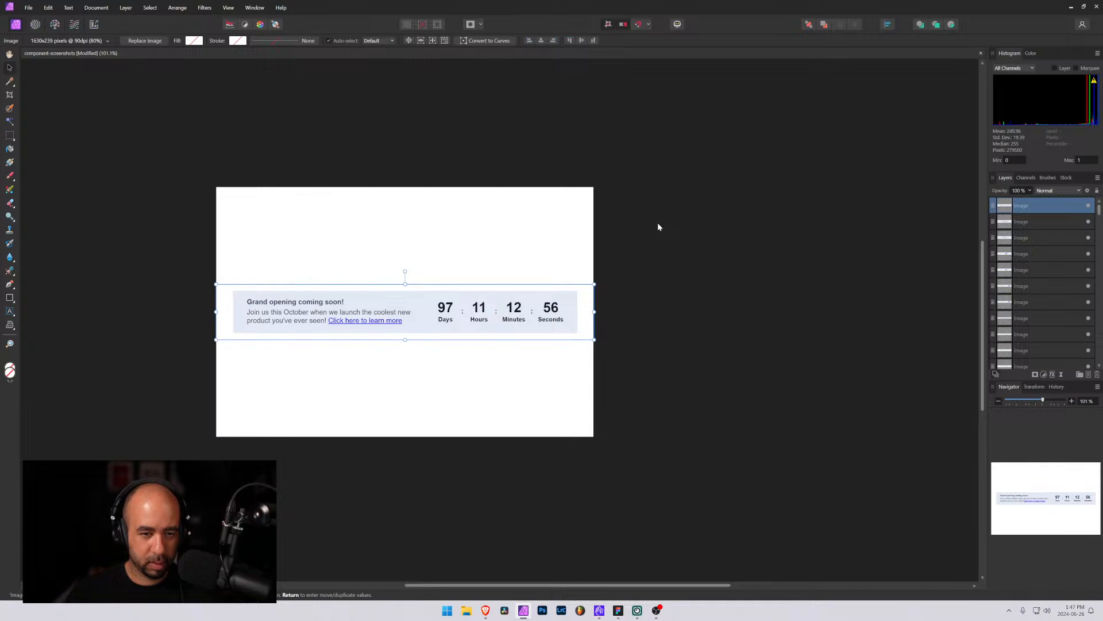
Toggle the new image layer's visibility to compare it with the previous banner image
left_click(1091, 207)
left_click(1091, 207)
left_click(1091, 207)
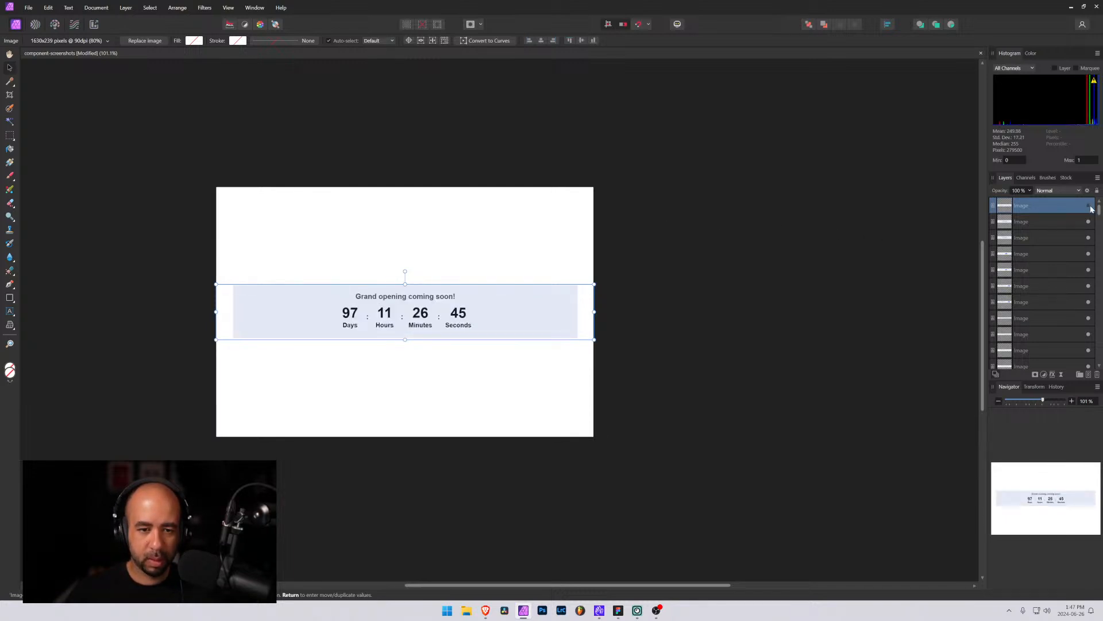
left_click(1090, 206)
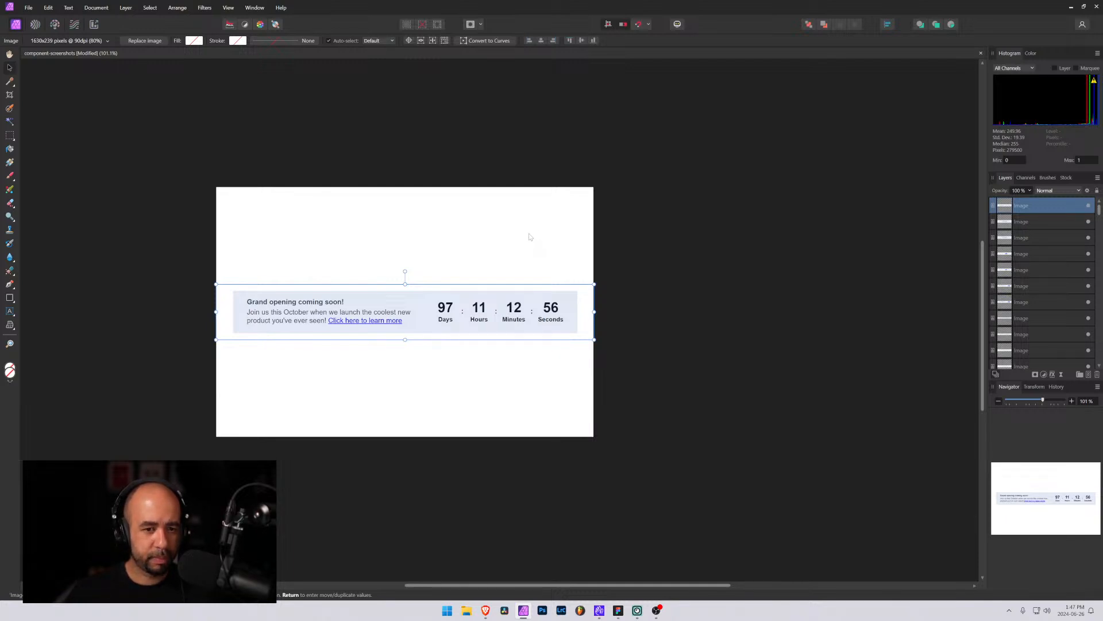
Export the document as a JPEG at quality 100 named banner-11 on the Desktop
key("ctrl+alt+shift+w")
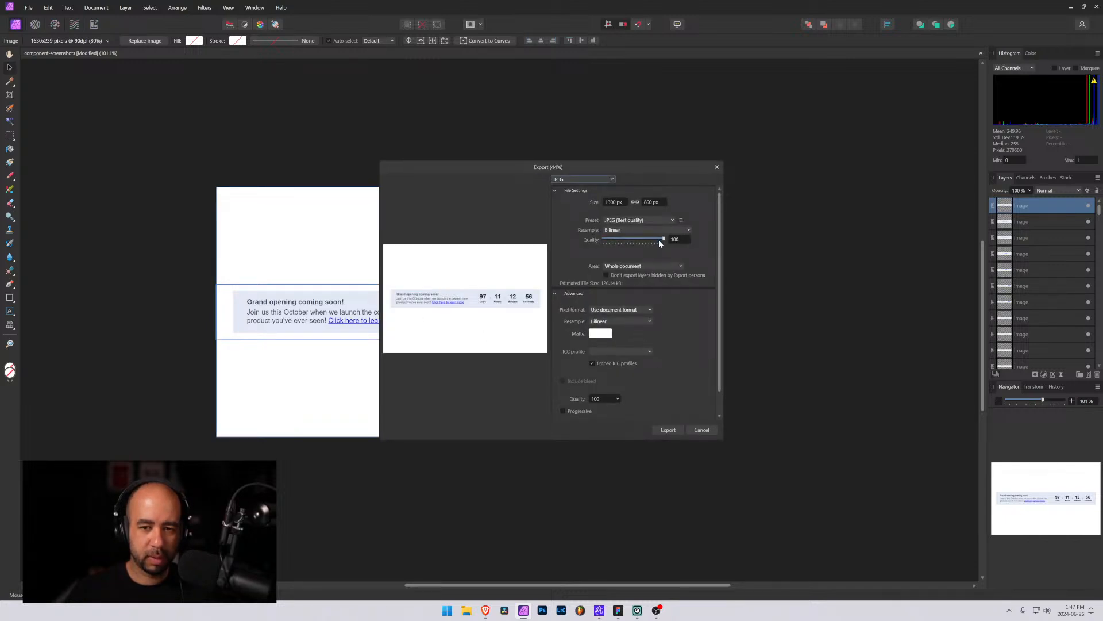
left_click_drag(661, 239, 659, 240)
left_click(667, 430)
type("ba")
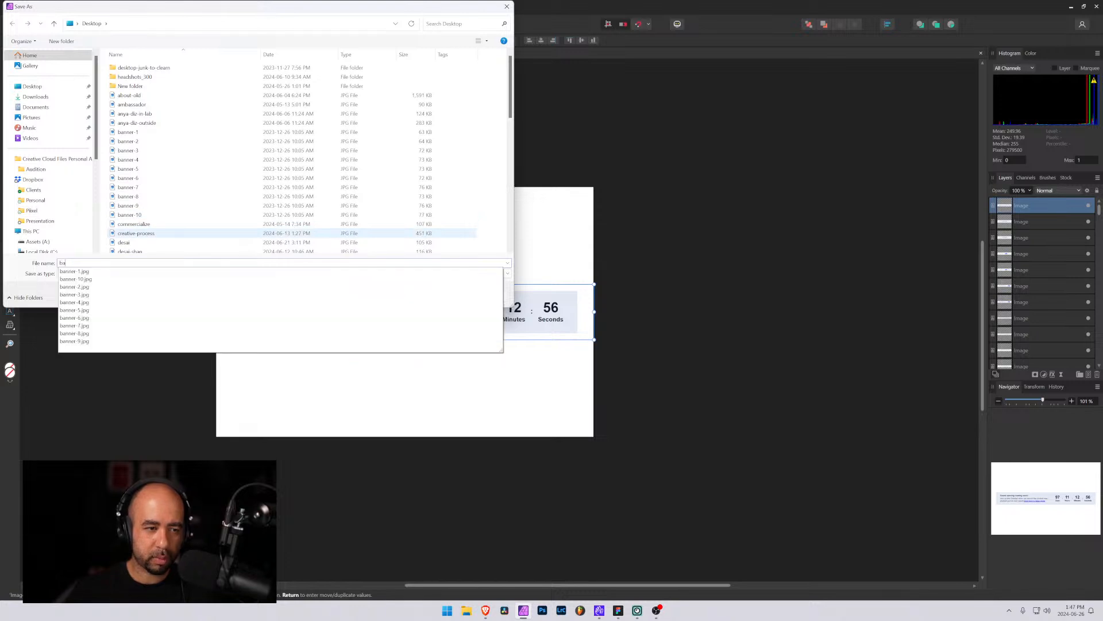
type("nner-11")
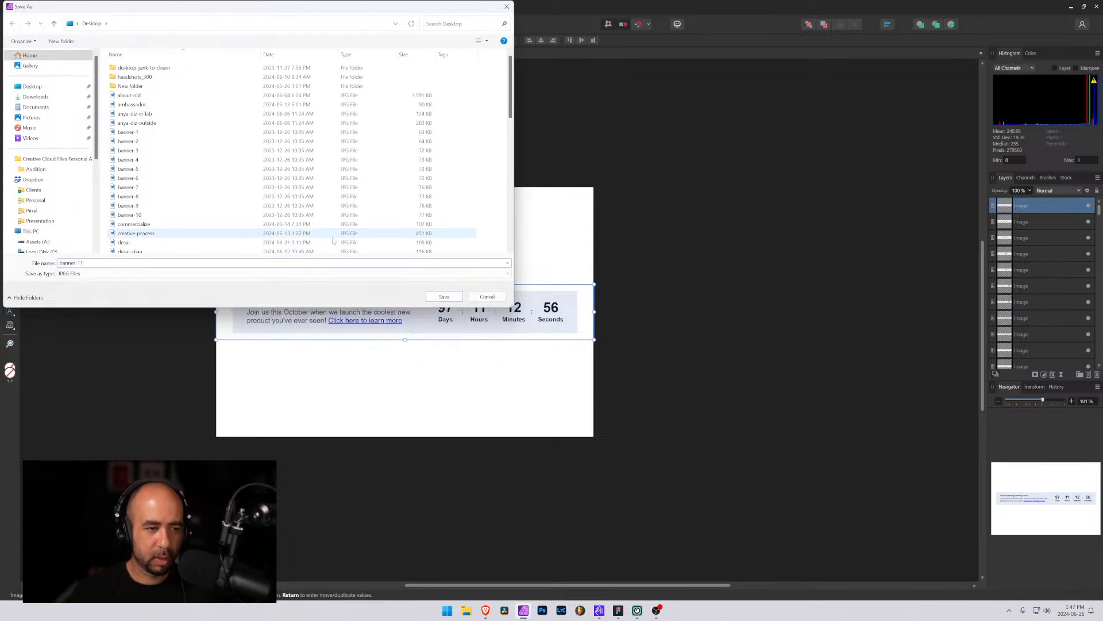
key("Return")
Load the banner-12 page in the small browser window and capture a screenshot of its banner area
key("alt+Tab")
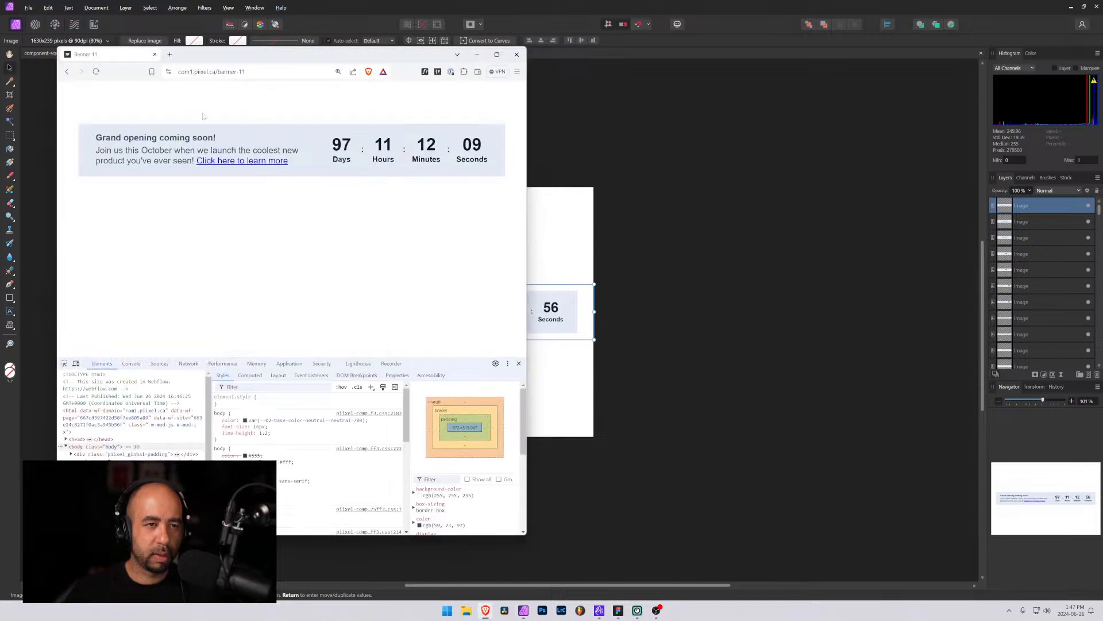
key("ctrl+l")
key("BackSpace")
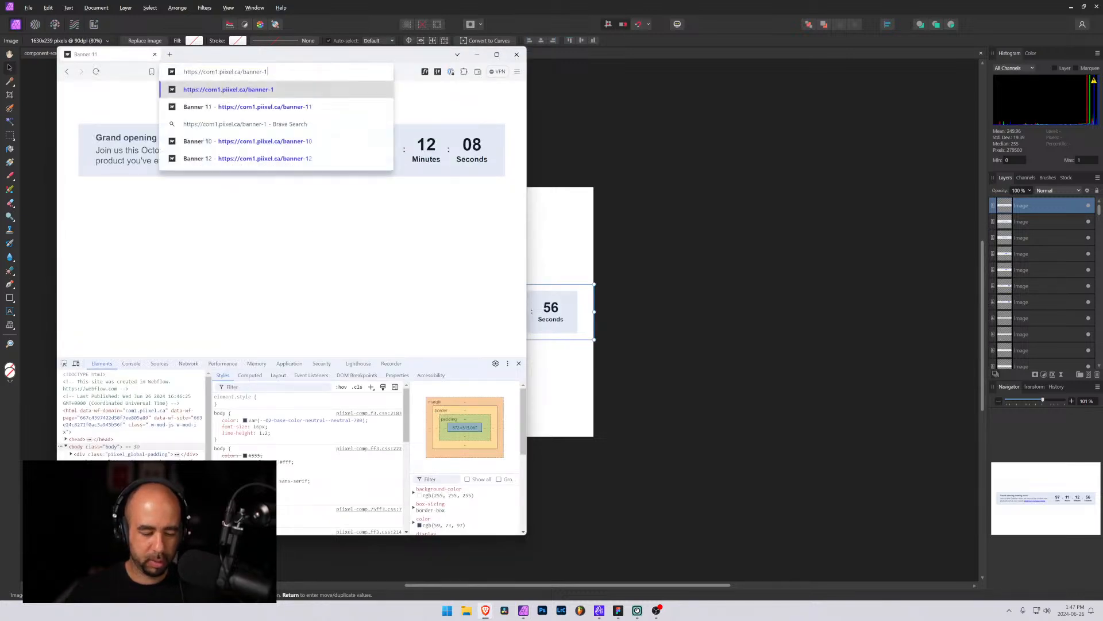
type("2")
key("Return")
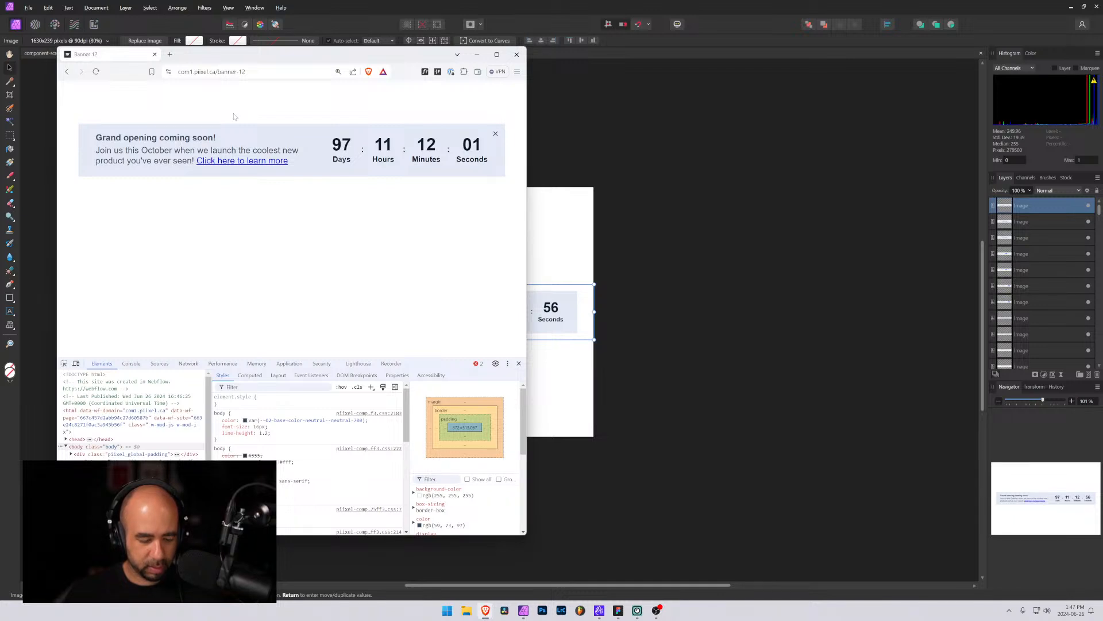
key("super+shift+s")
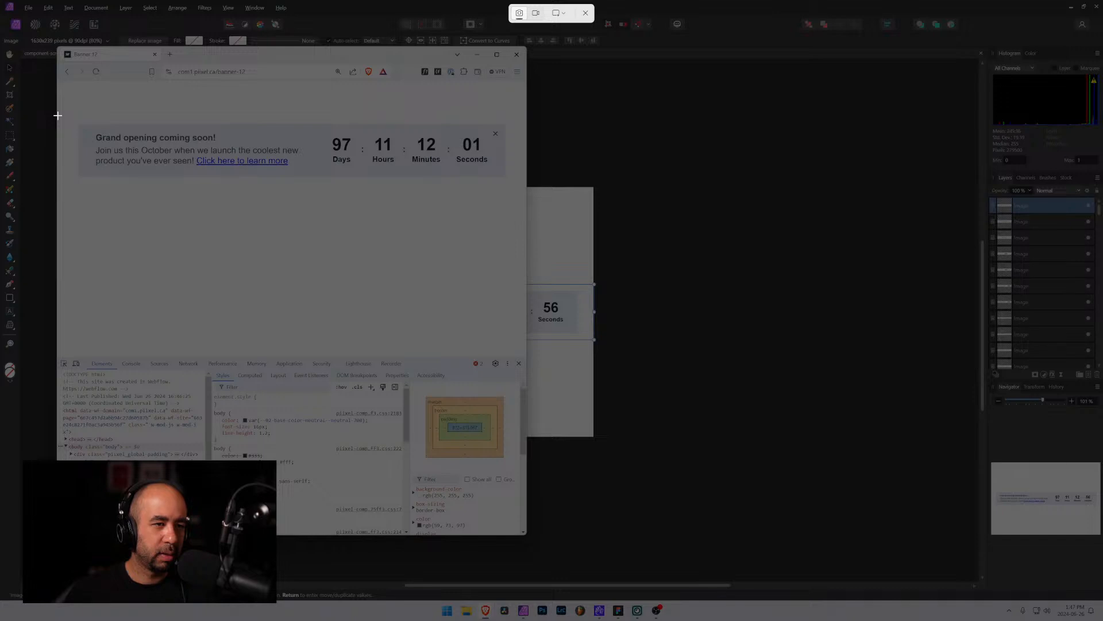
left_click_drag(57, 116, 526, 187)
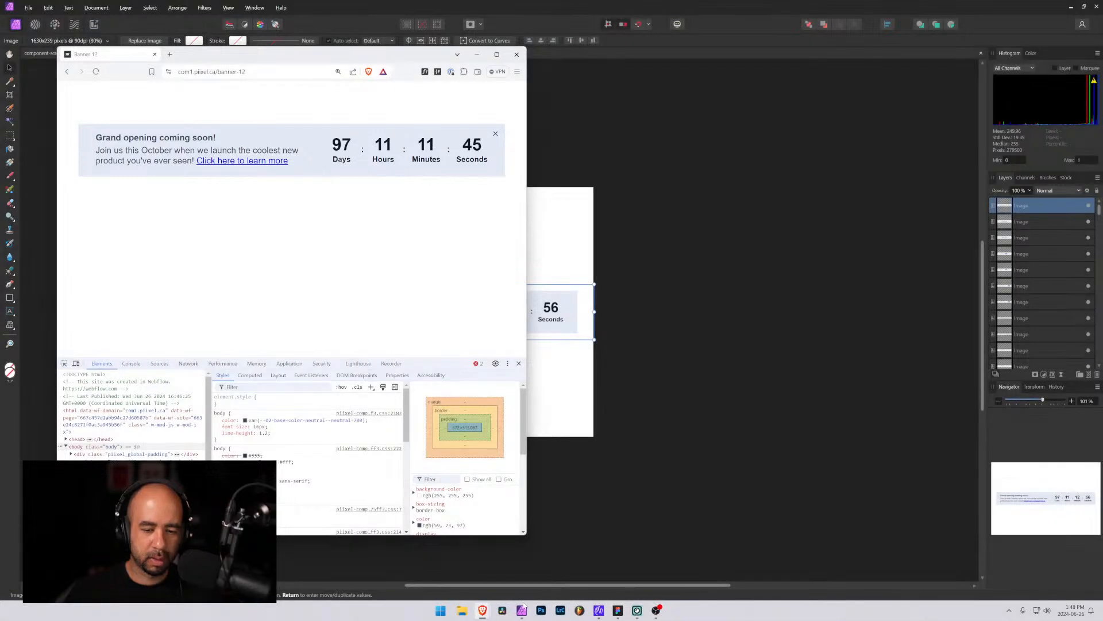
Paste the banner-12 screenshot into the document, scale it down to the canvas width, and align it
left_click(523, 610)
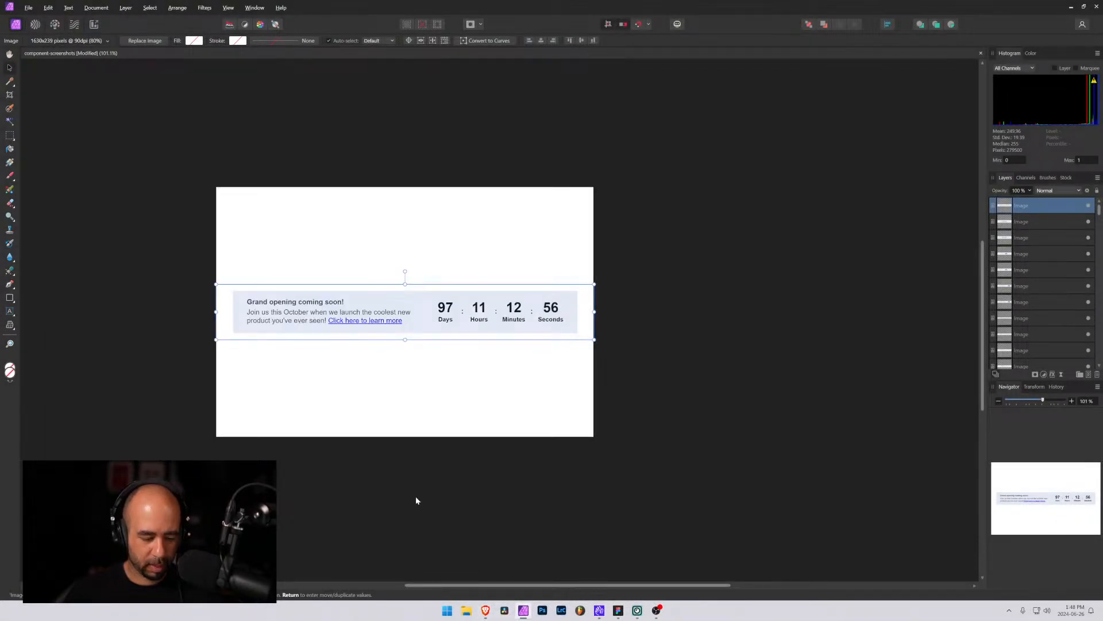
key("ctrl+v")
left_click_drag(378, 315, 331, 303)
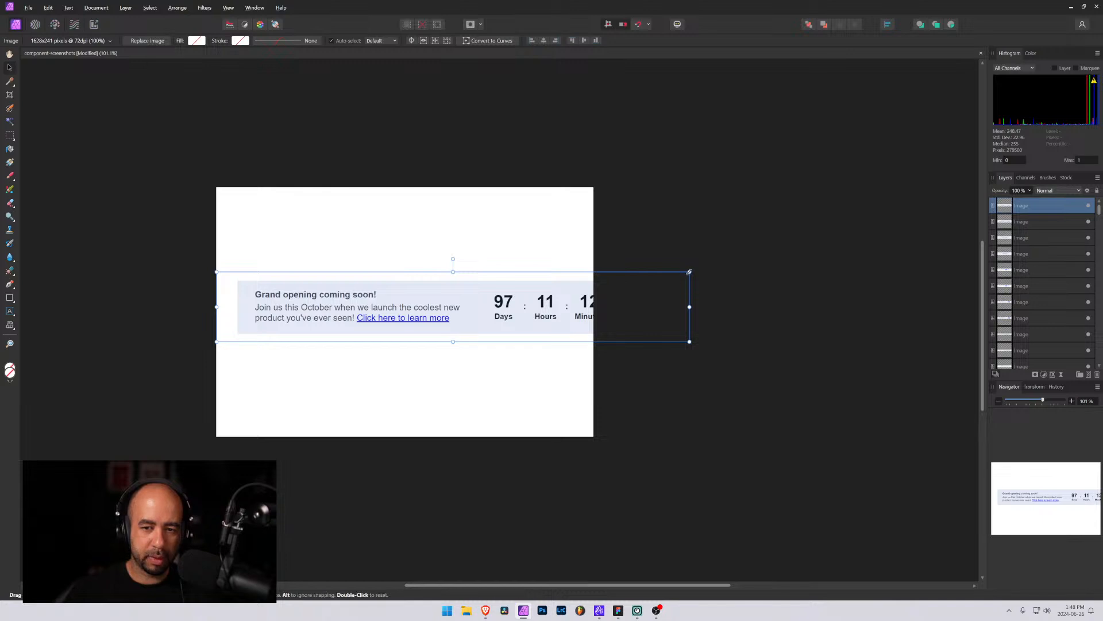
left_click_drag(690, 271, 593, 286)
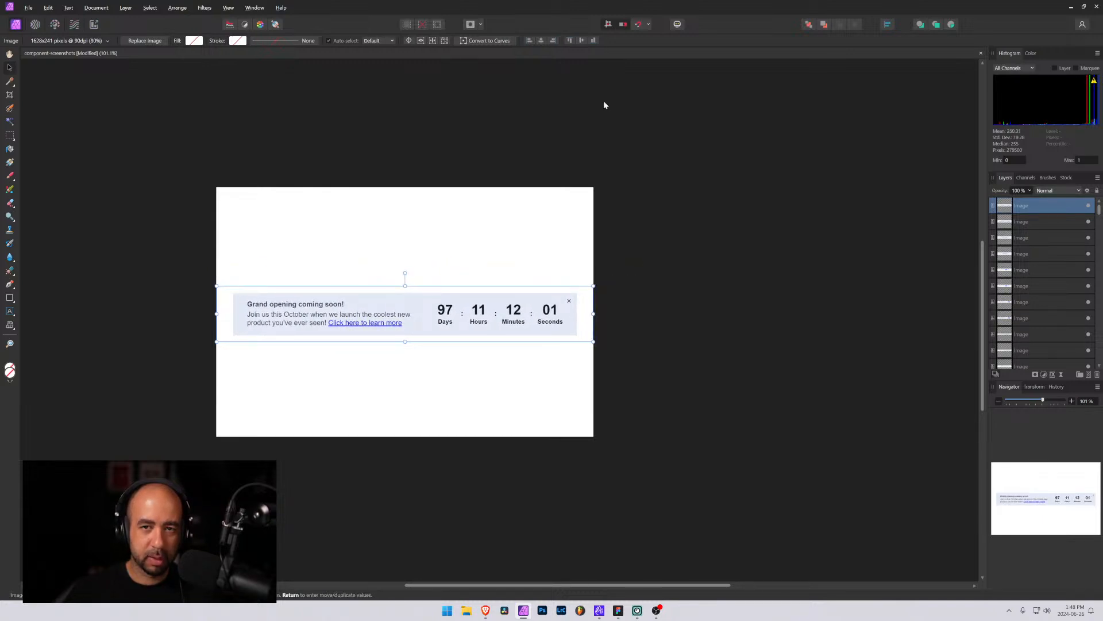
left_click(582, 40)
Toggle the banner-12 image layer's visibility to compare it with the banner-11 image
left_click(1089, 206)
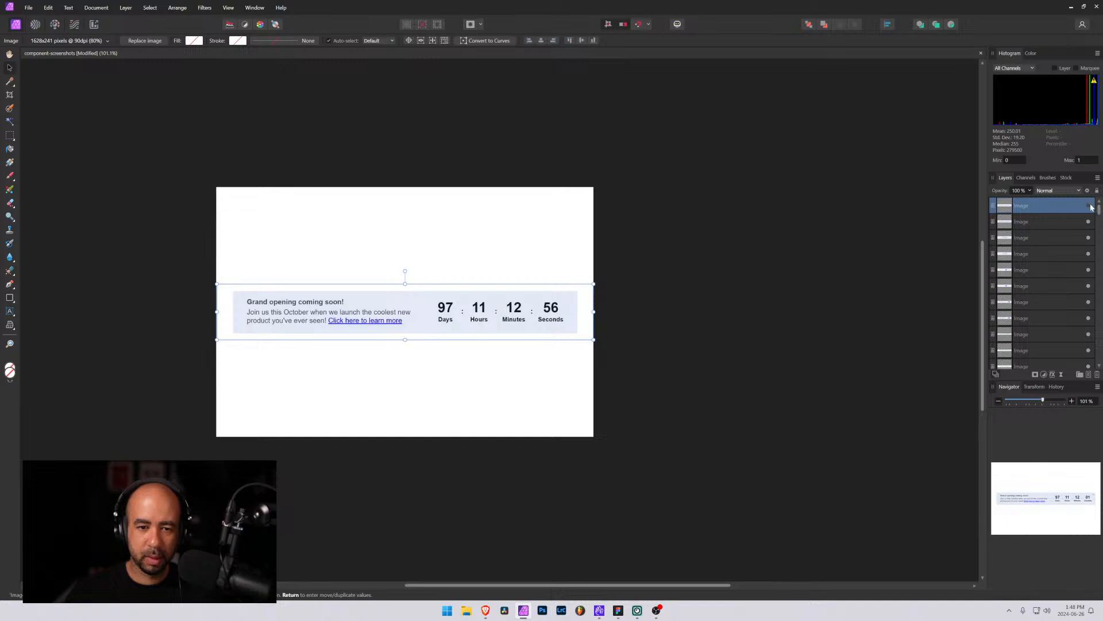
left_click(1090, 206)
left_click(1090, 207)
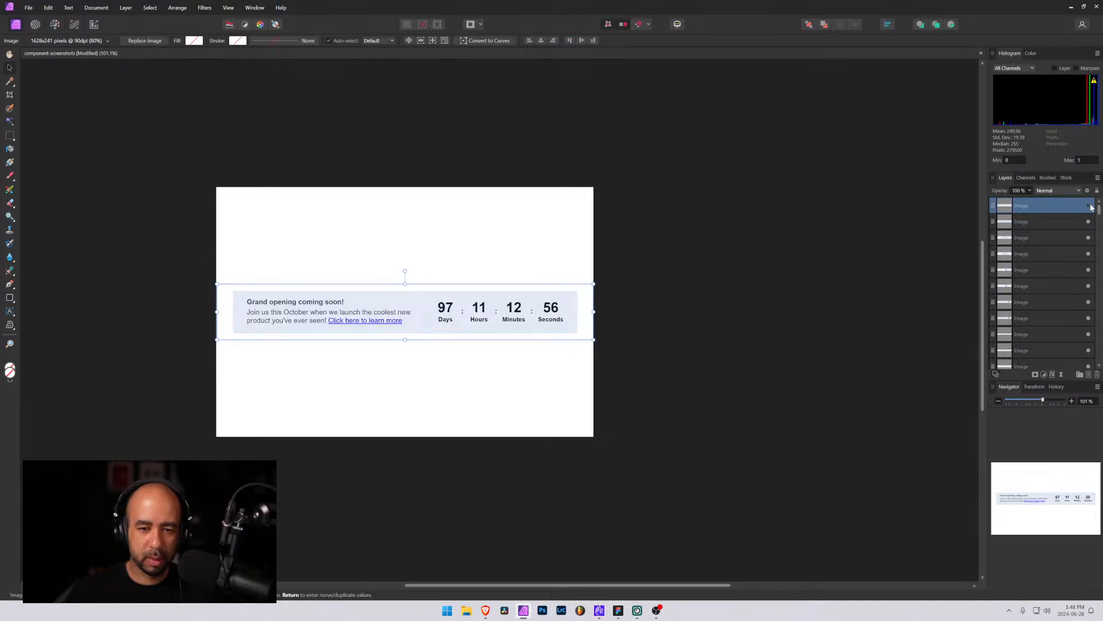
left_click(1090, 206)
left_click(1090, 207)
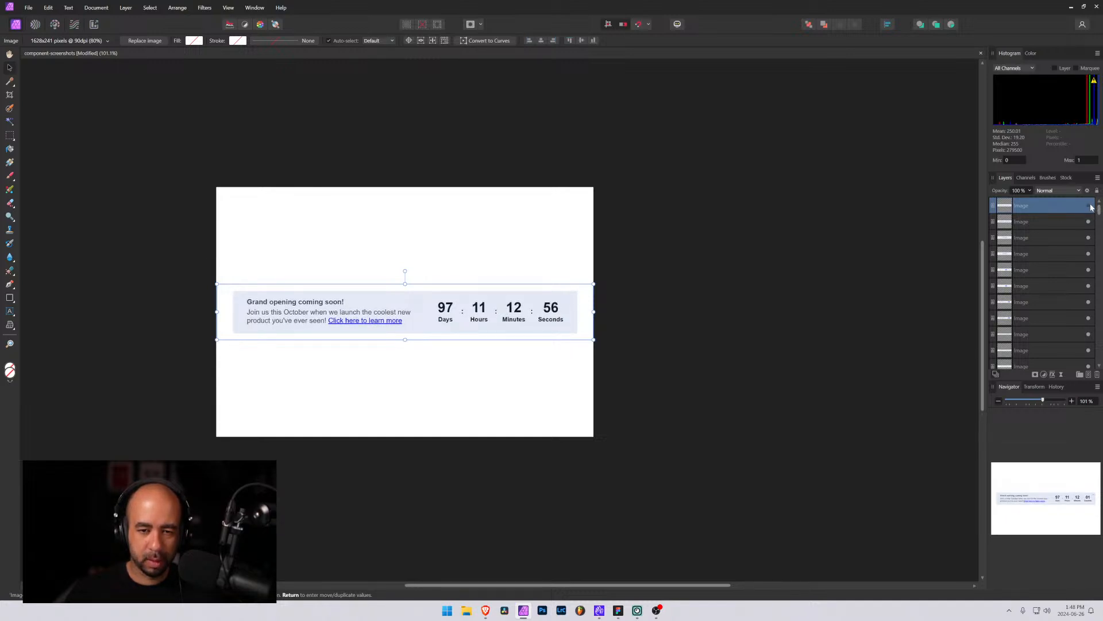
left_click(1090, 206)
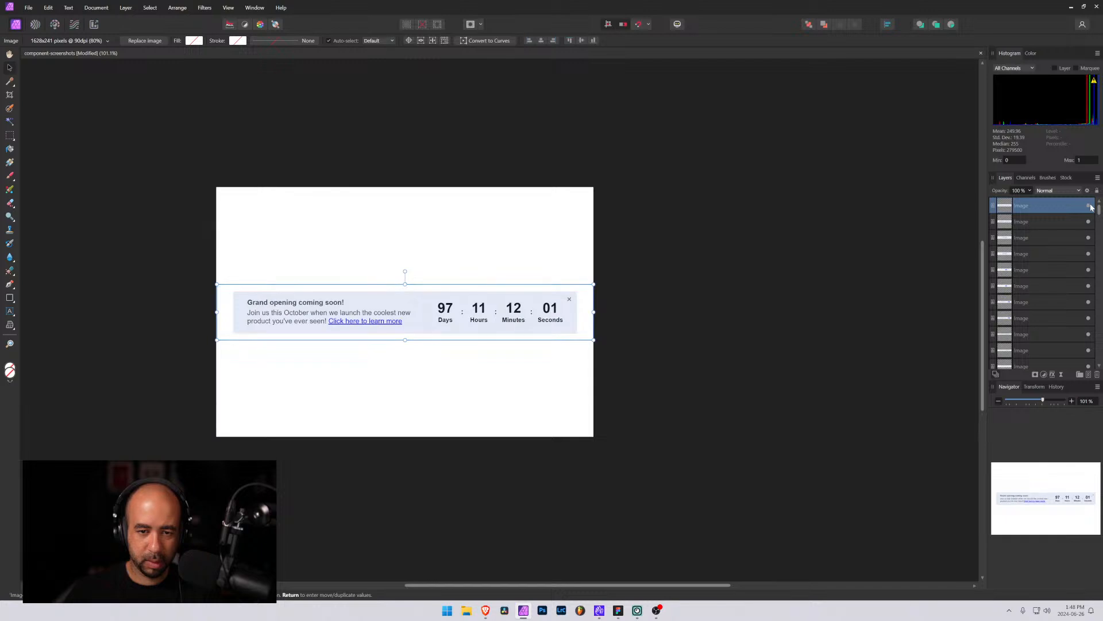
Compare the two top image layers by repeatedly switching the top banner image's visibility on and off
left_click(1090, 207)
double_click(1080, 206)
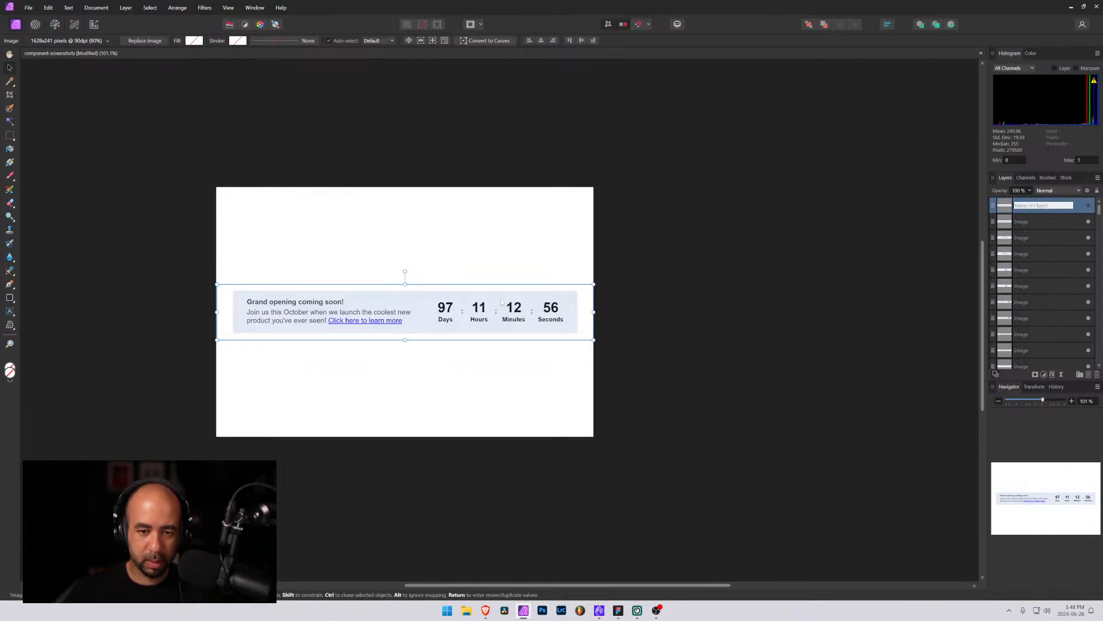
left_click(1043, 222)
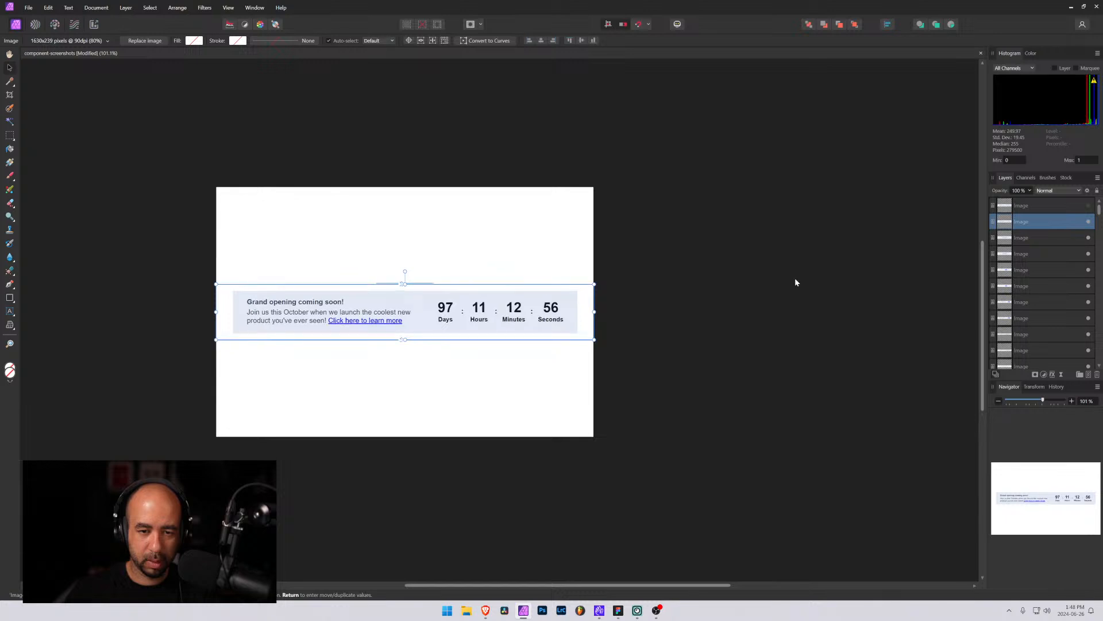
left_click(1091, 208)
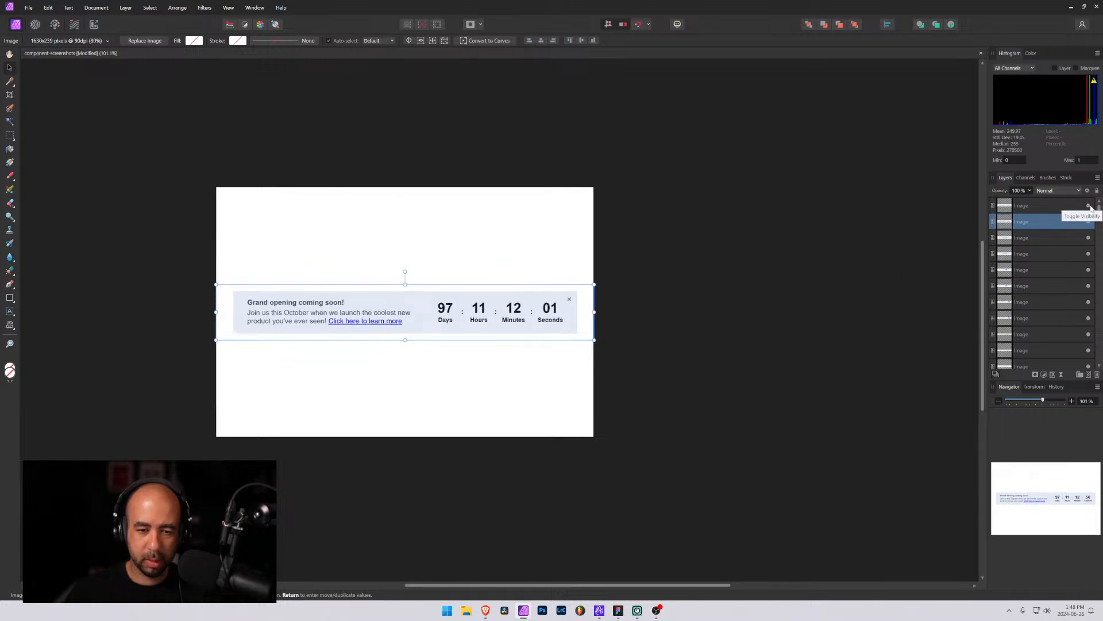
left_click(1091, 209)
left_click(1091, 209)
left_click(1091, 208)
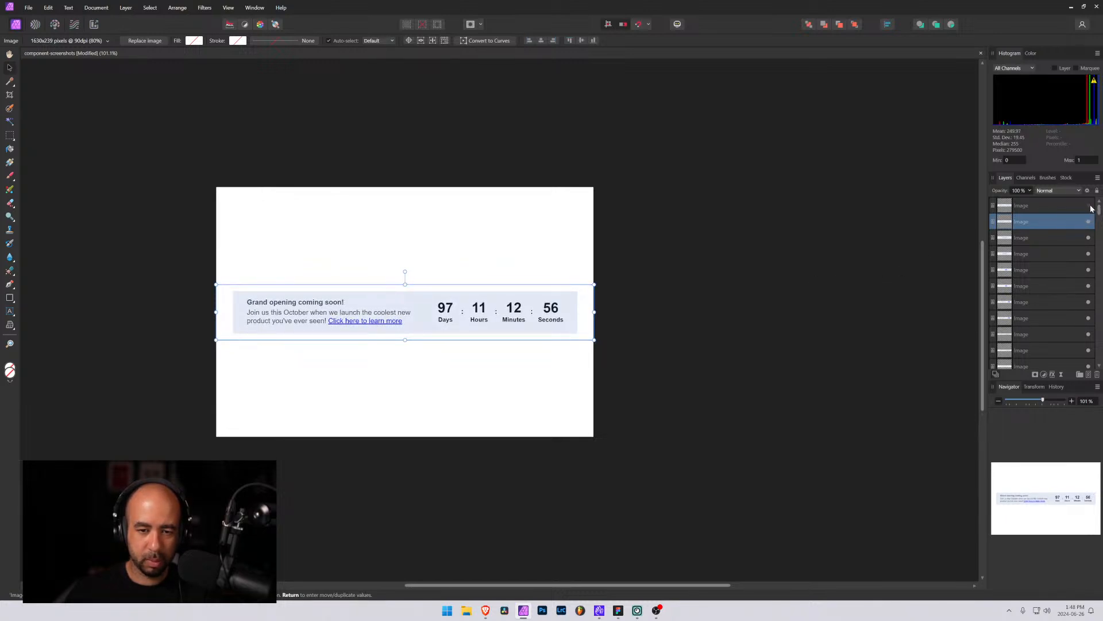
left_click(1041, 206)
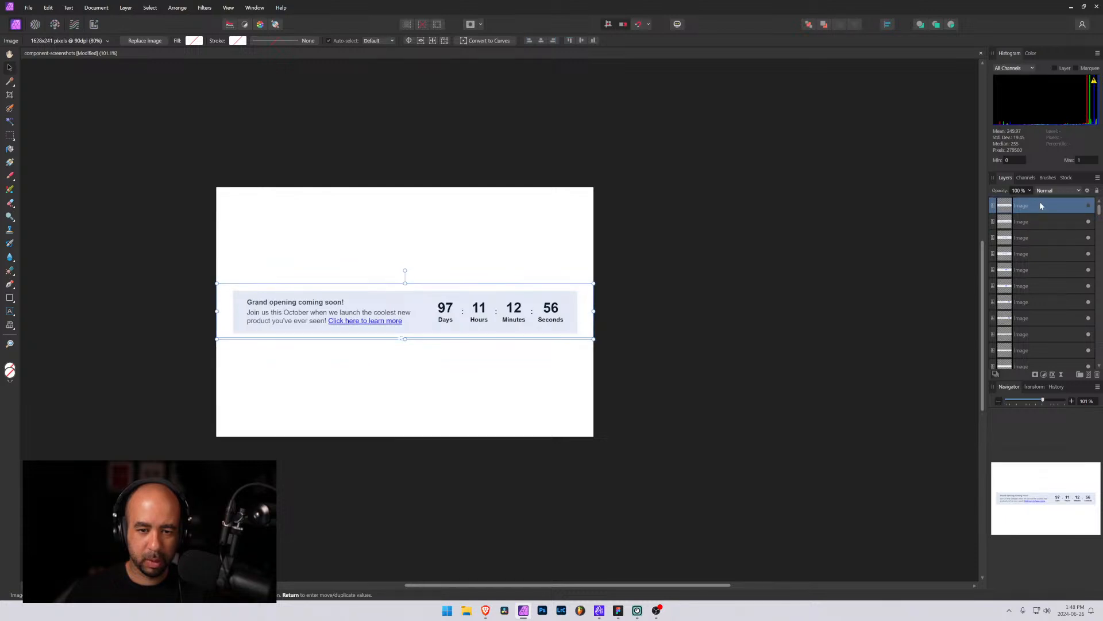
left_click(1091, 208)
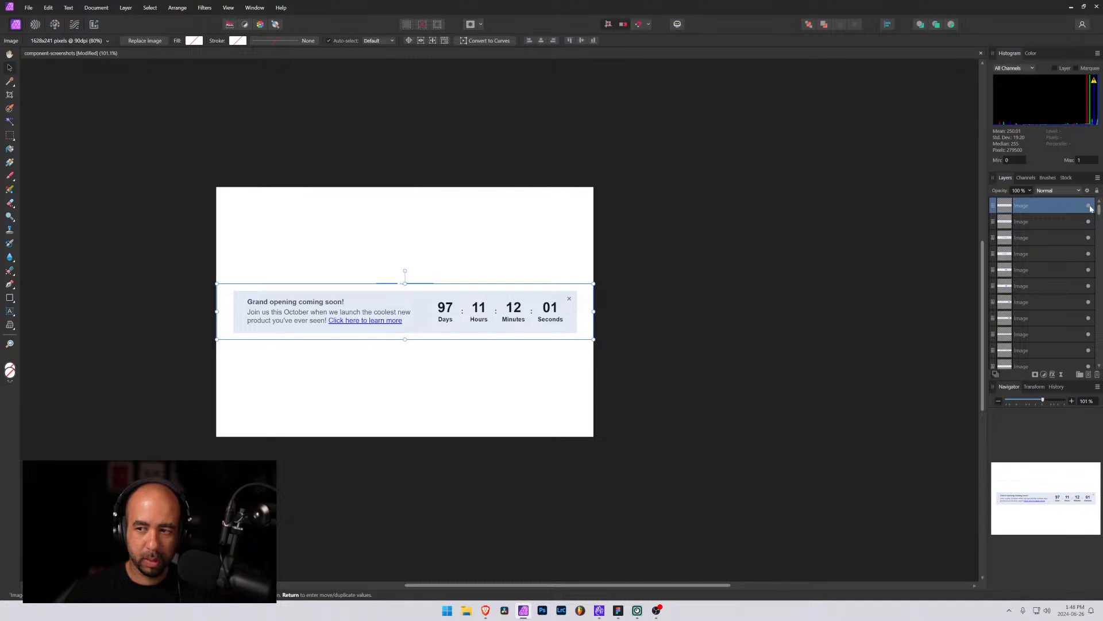
left_click(1091, 208)
left_click(1092, 208)
left_click(1091, 208)
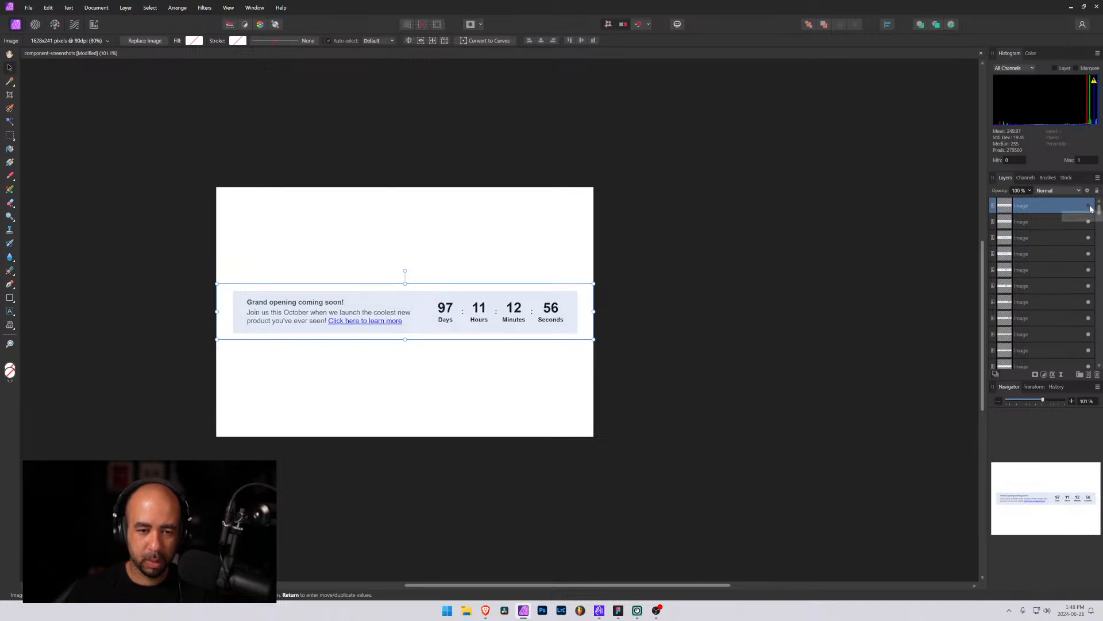
left_click(1092, 208)
left_click(1092, 208)
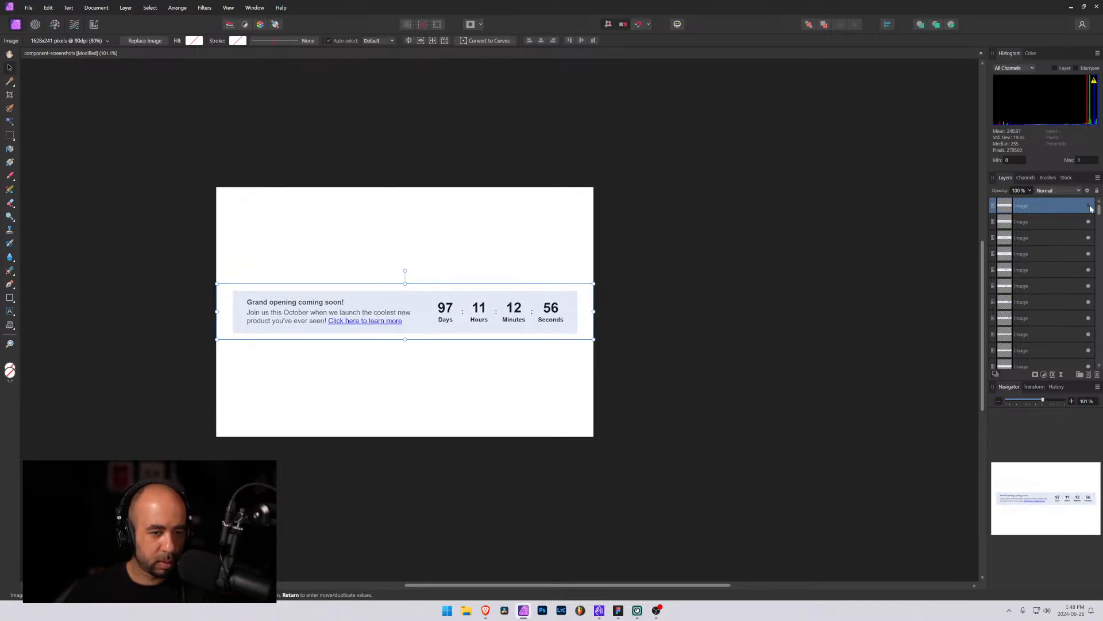
left_click(1091, 208)
left_click(1091, 208)
left_click(1092, 208)
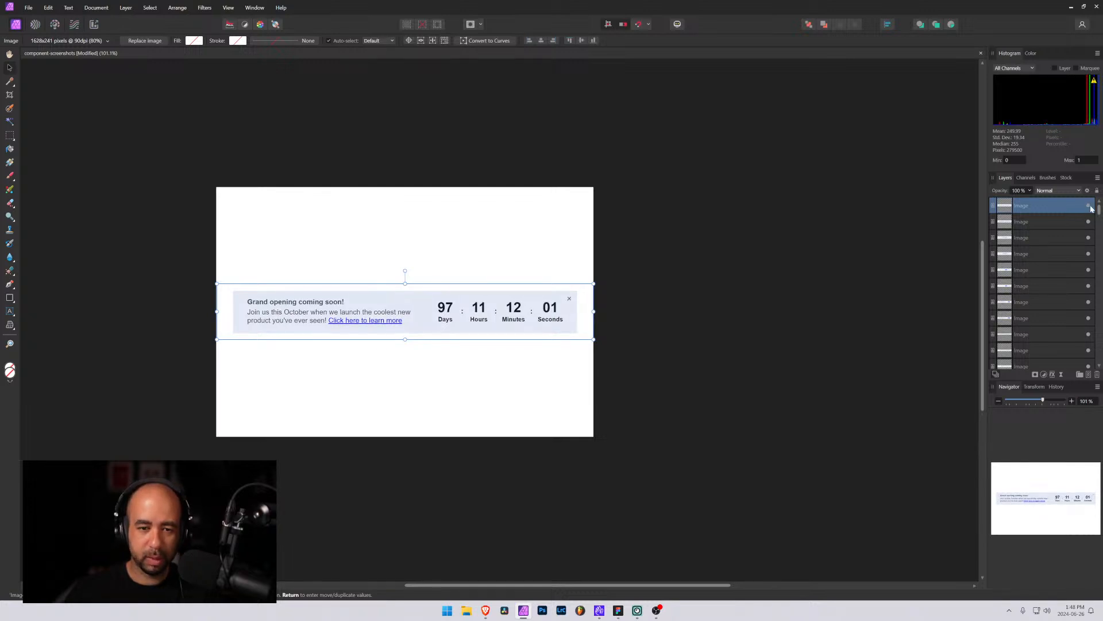
left_click(1091, 208)
left_click(1091, 208)
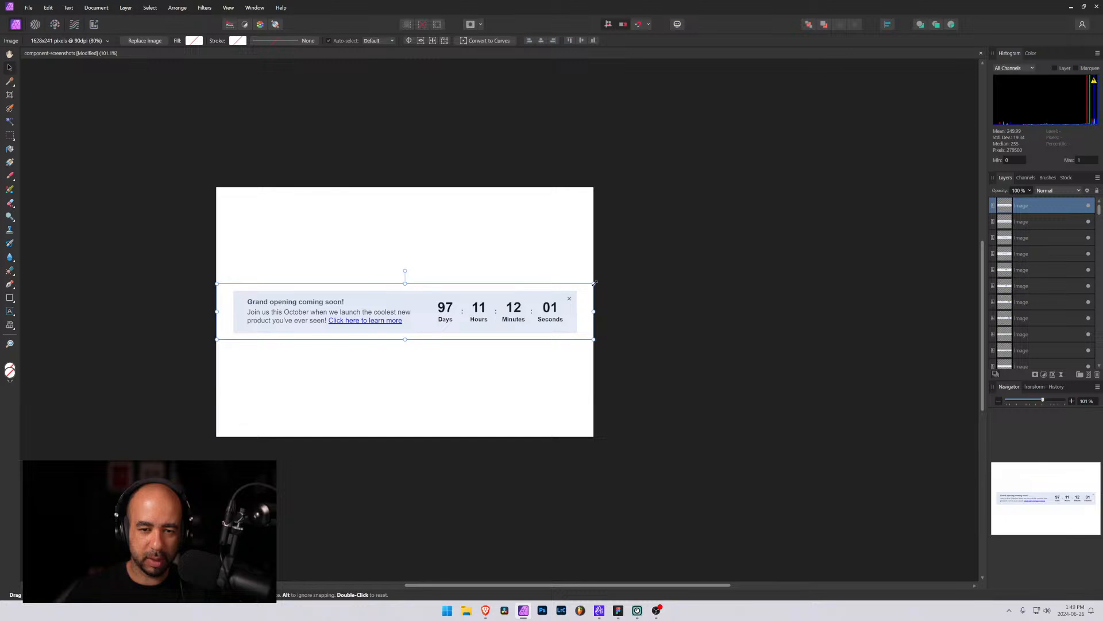
Nudge the top banner image slightly, align it on the canvas, and recheck it against the layer below
left_click_drag(595, 283, 595, 283)
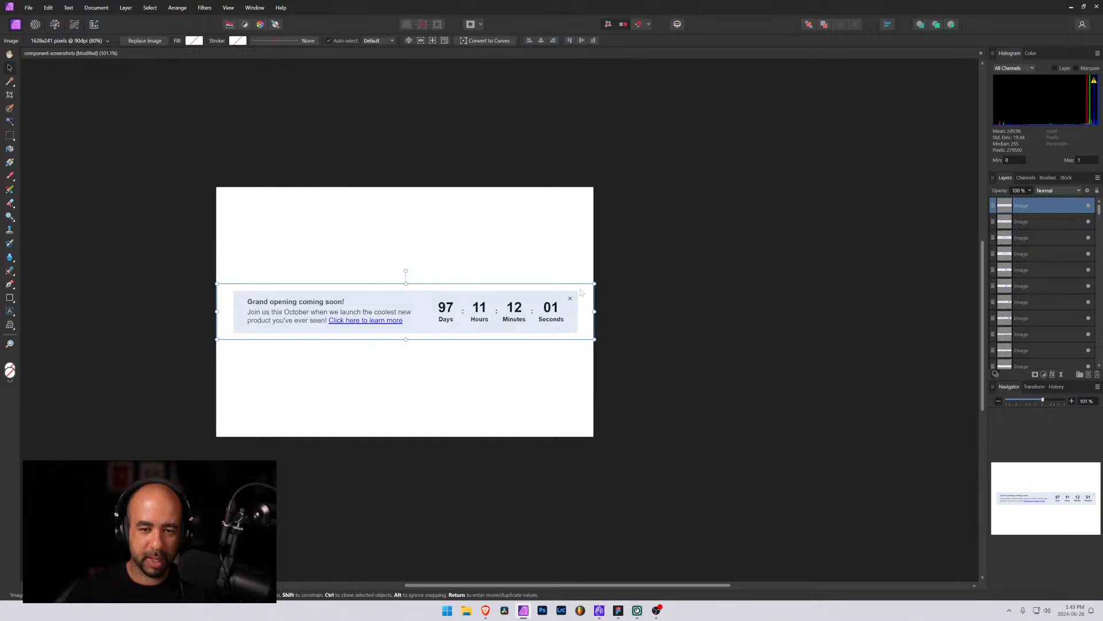
left_click(533, 41)
left_click(581, 42)
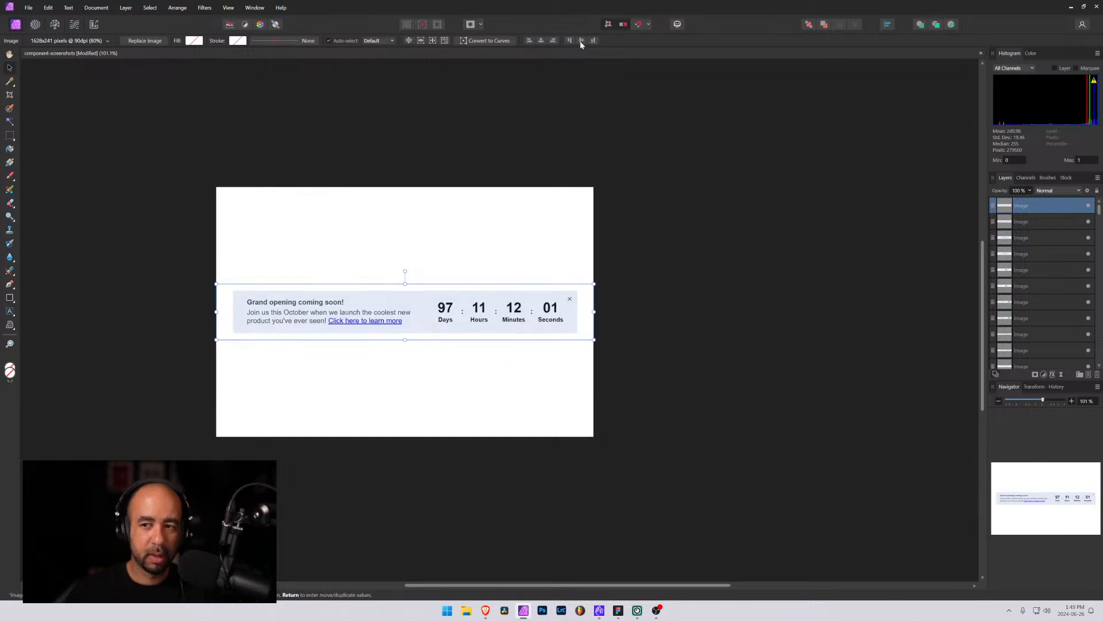
left_click(1089, 208)
left_click(1089, 209)
left_click(1089, 208)
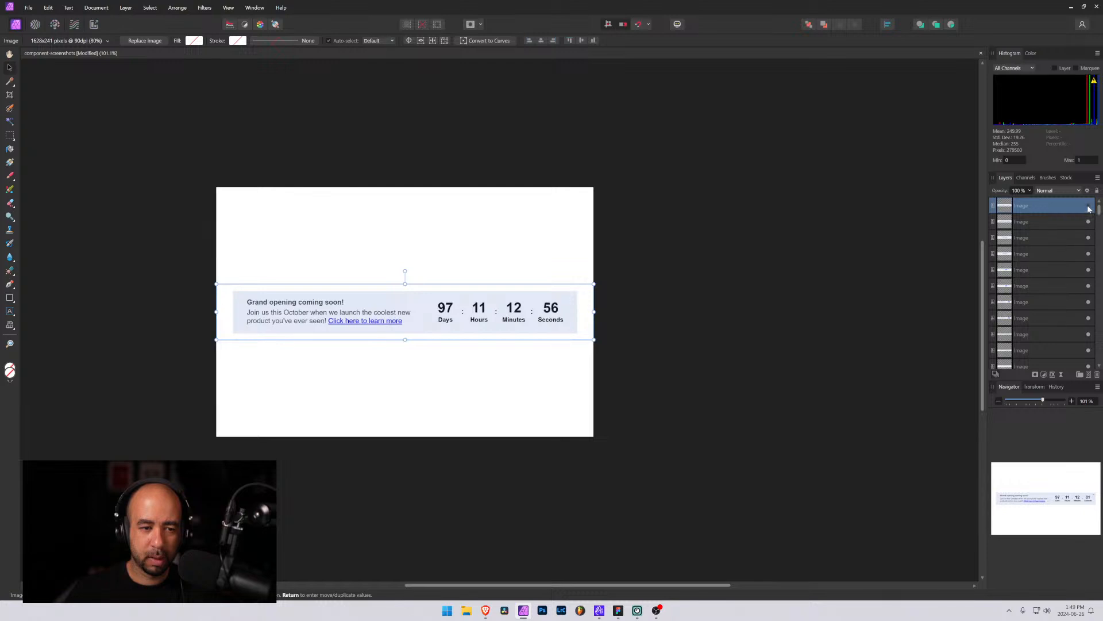
left_click(1089, 209)
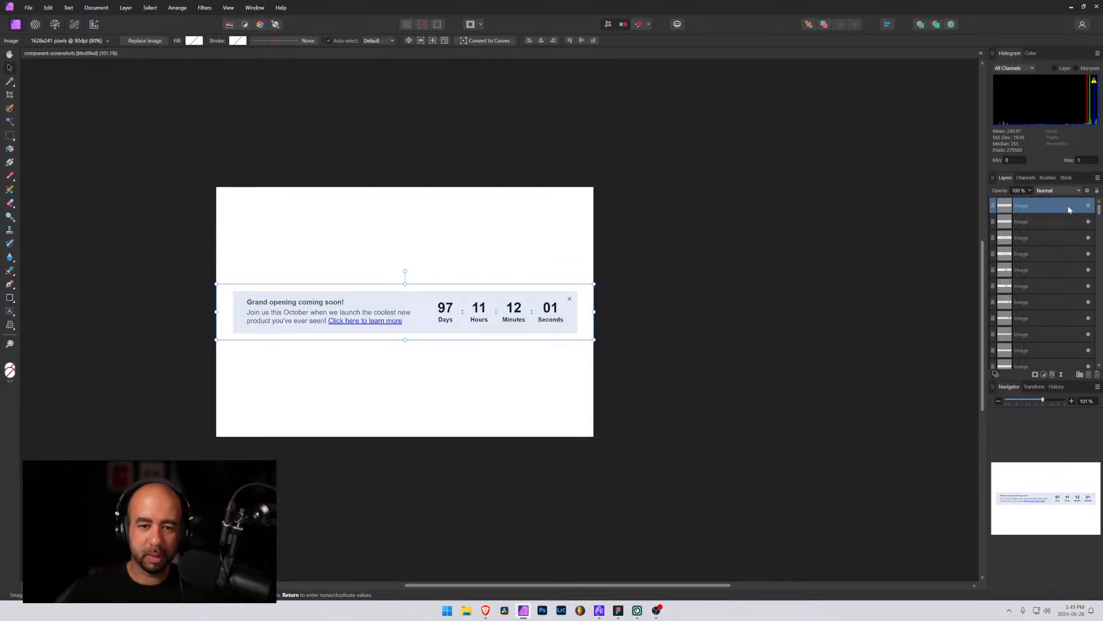
Export the document as a JPEG named banner-12 on the Desktop
key("ctrl+alt+shift+w")
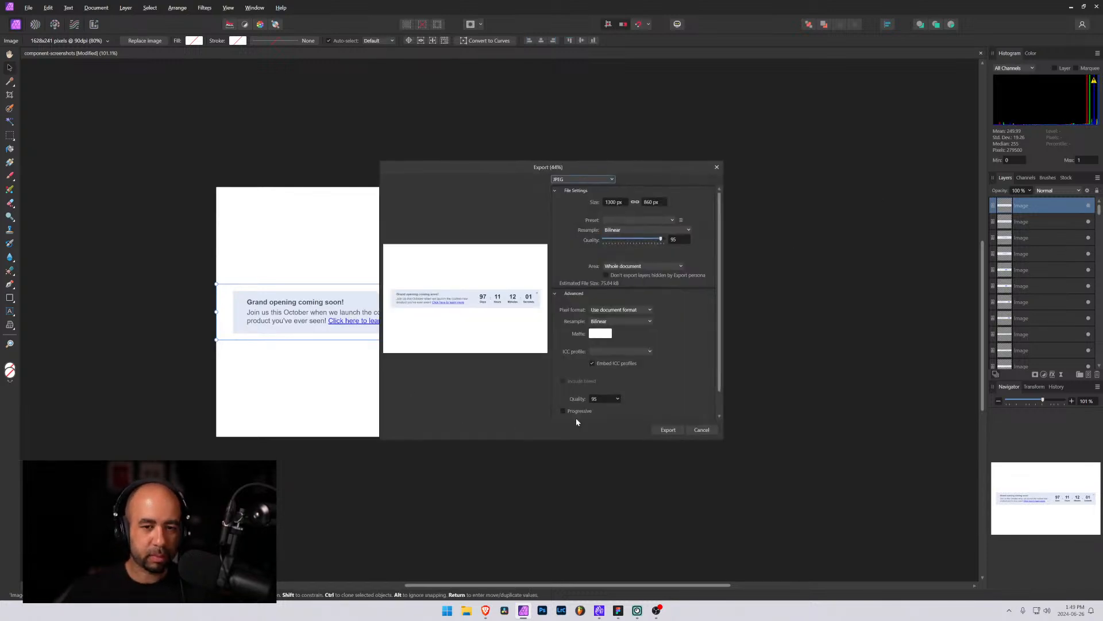
left_click(675, 429)
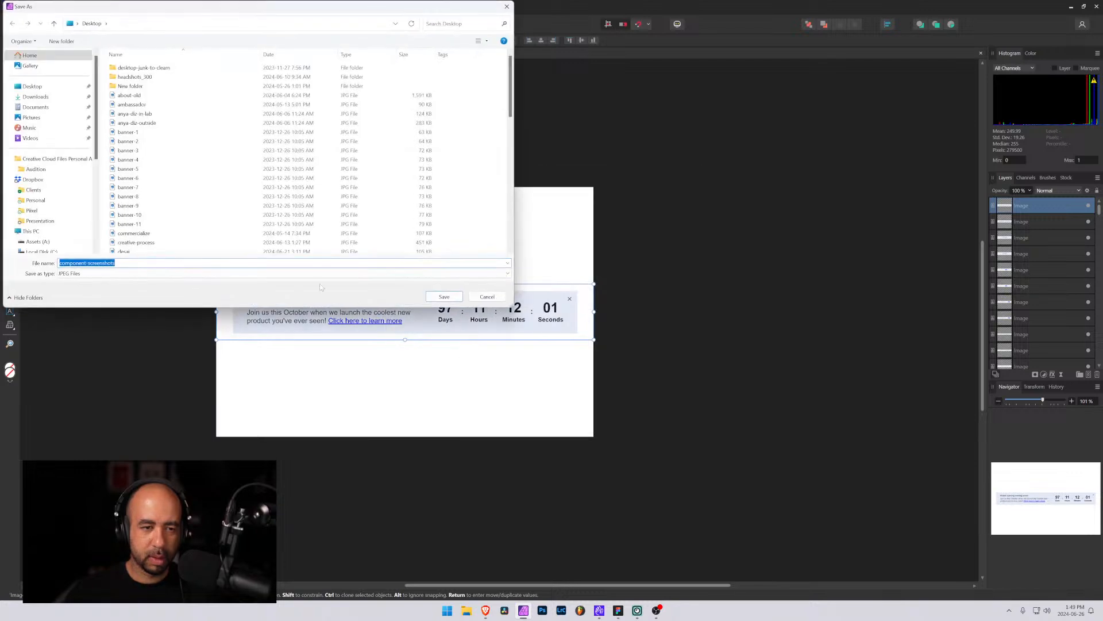
type("banner-1")
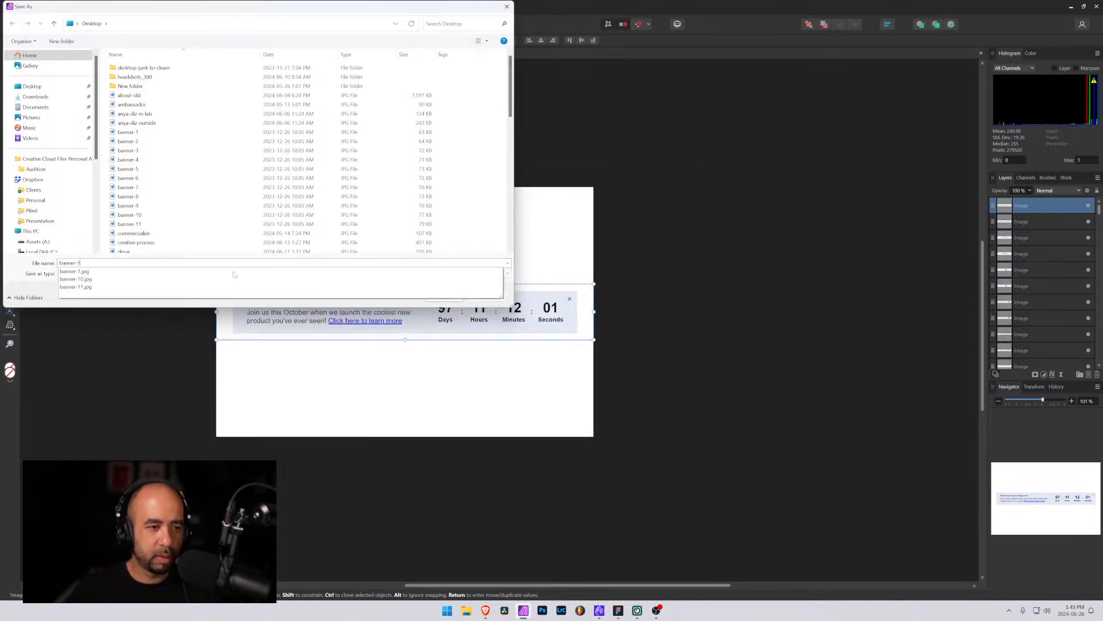
key("Escape")
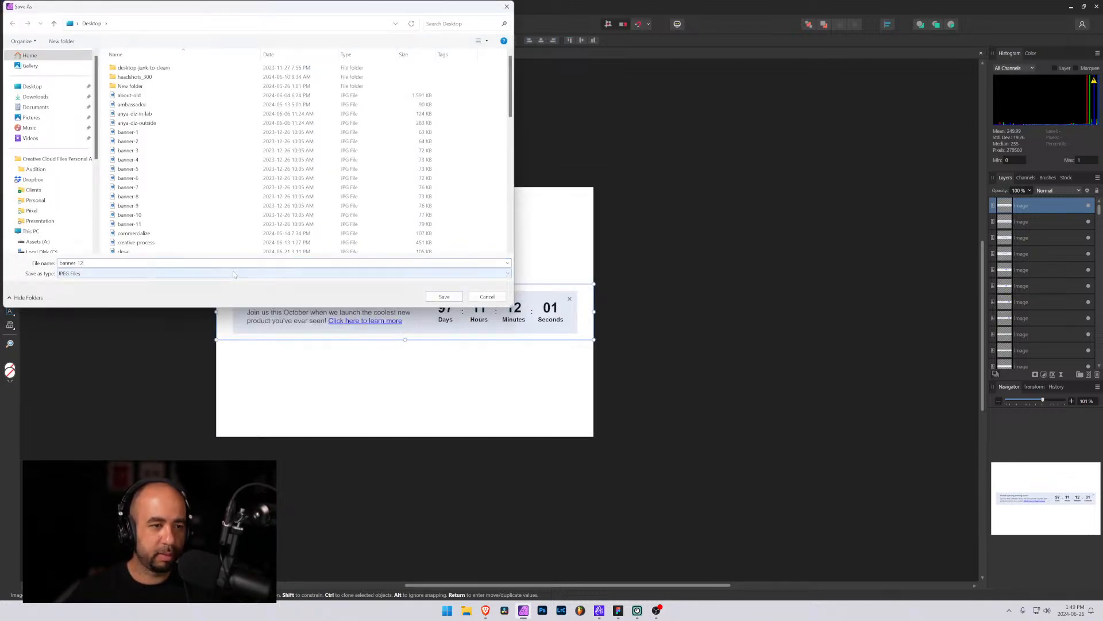
type("2")
left_click(452, 298)
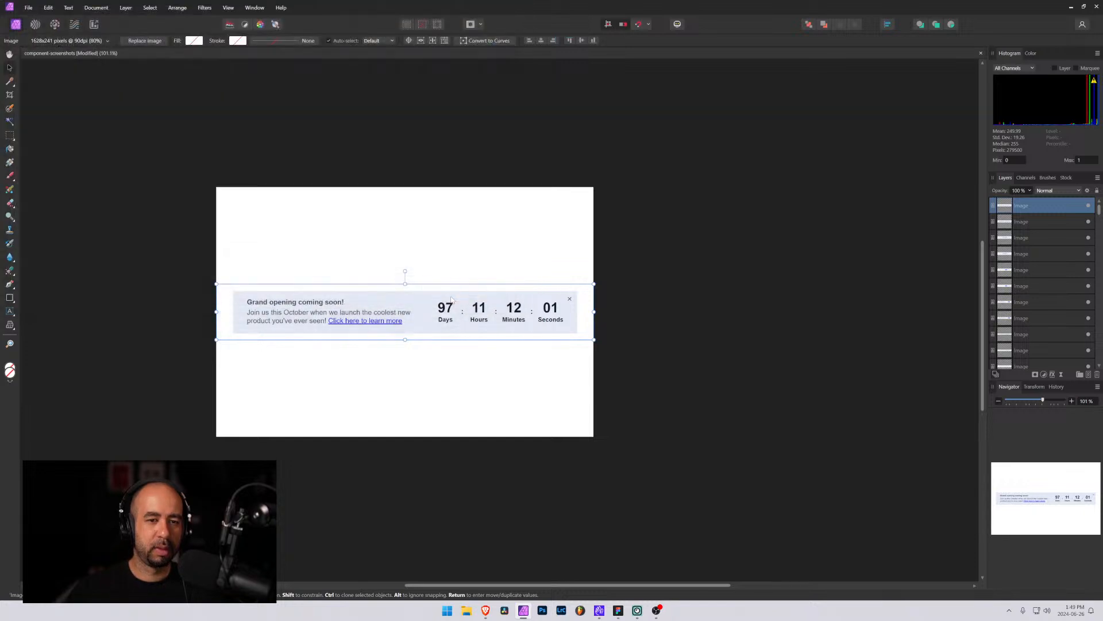
Switch to the Pixel Pieces Webflow project and set the Number of Components statistic's count to 112, then save
left_click(1072, 8)
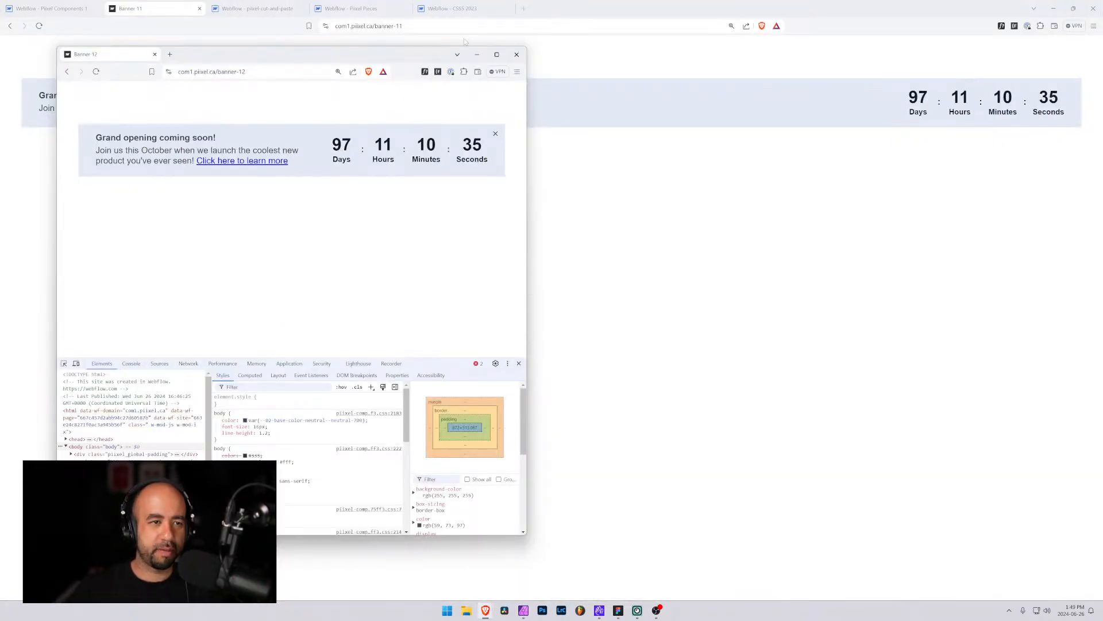
left_click(176, 4)
left_click(275, 7)
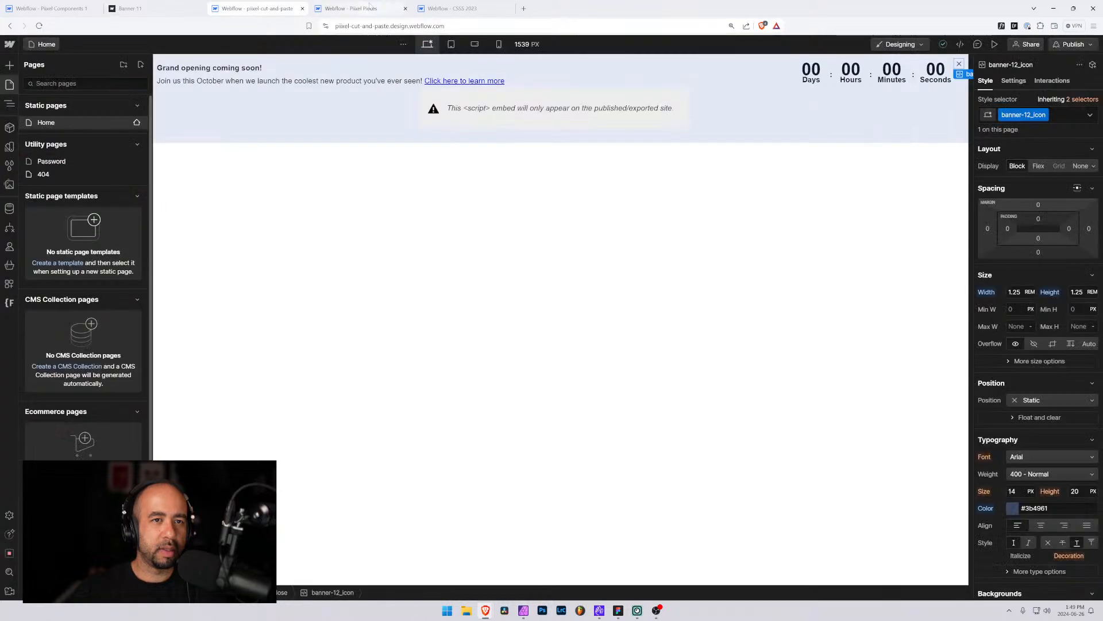
left_click(351, 8)
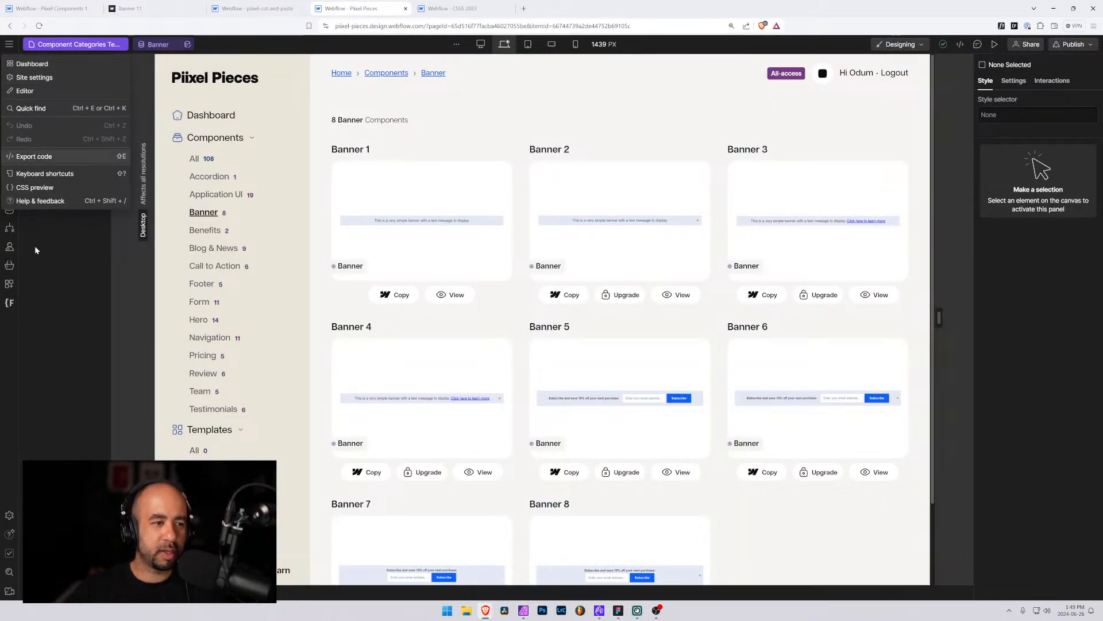
left_click(9, 208)
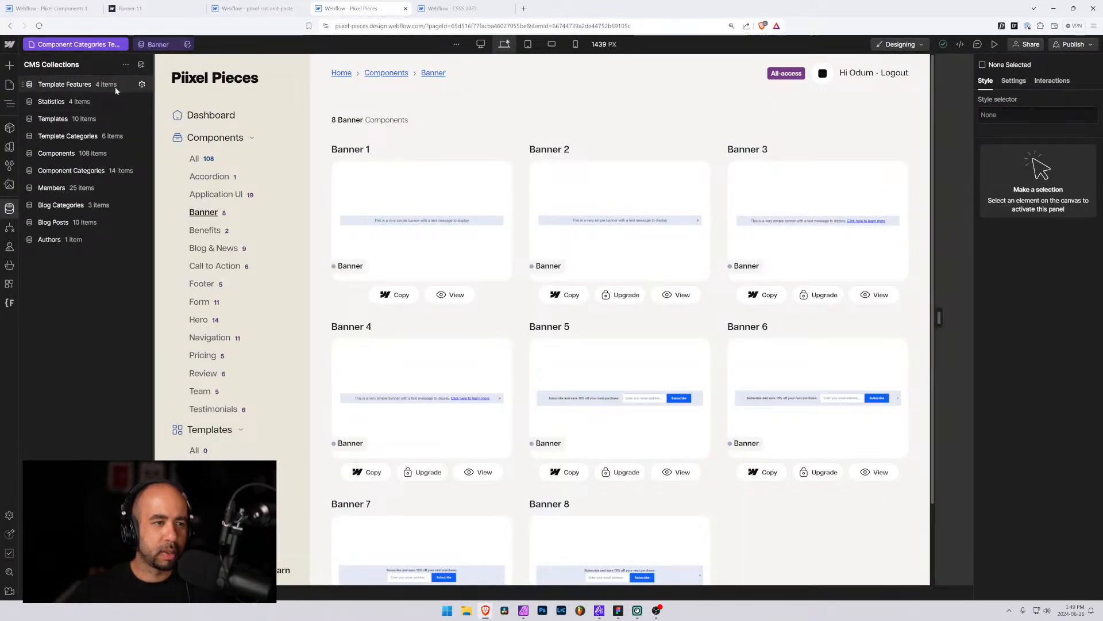
left_click(92, 103)
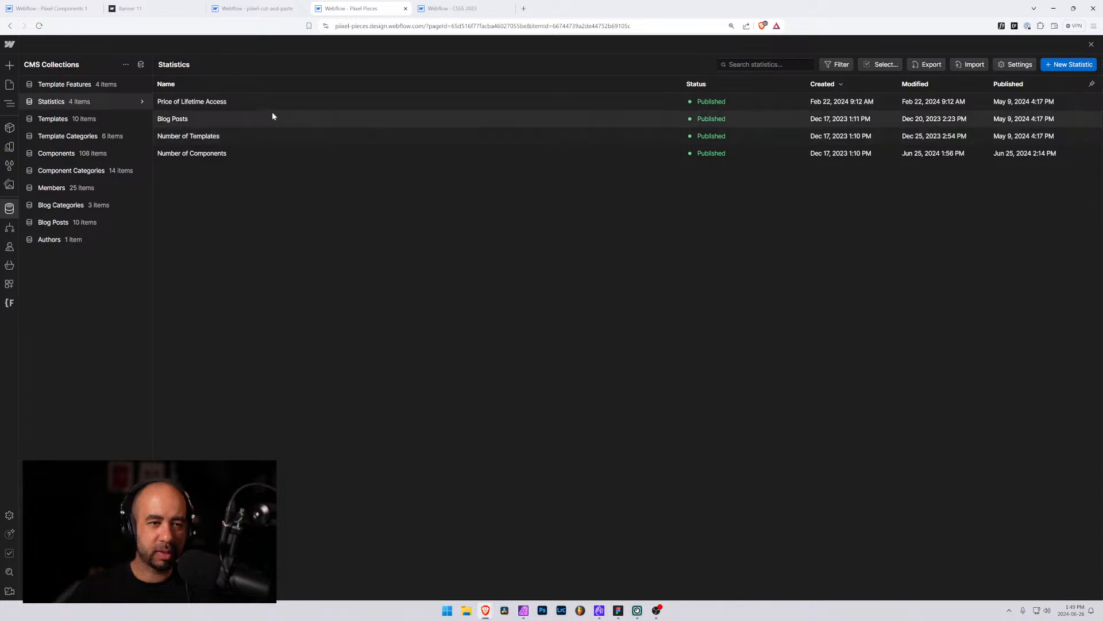
left_click(256, 154)
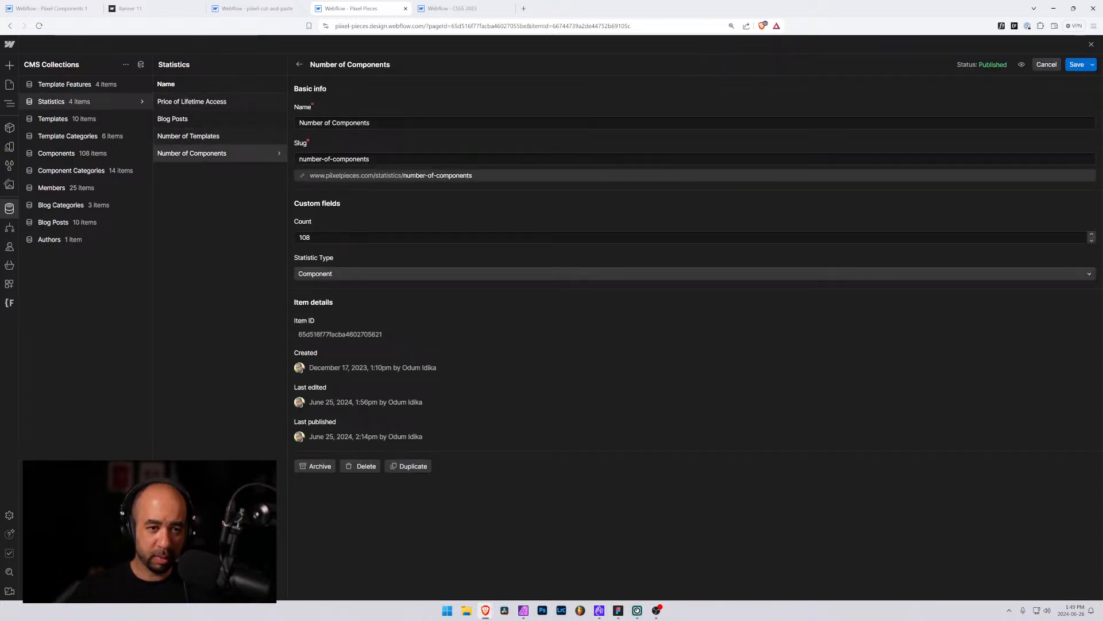
left_click_drag(313, 237, 306, 237)
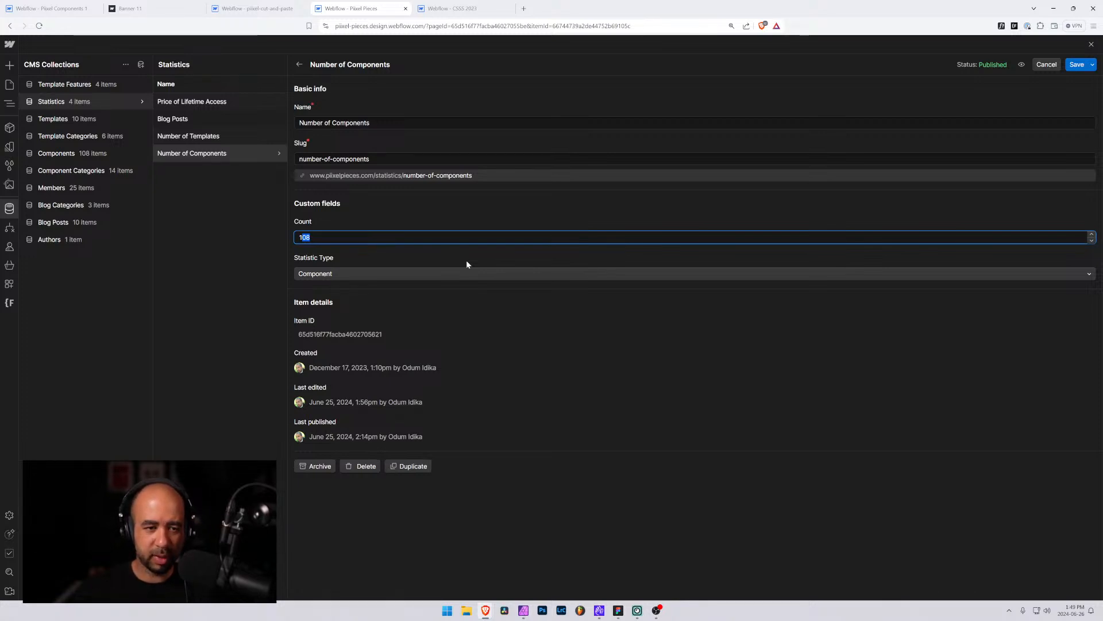
type("112")
left_click(1078, 65)
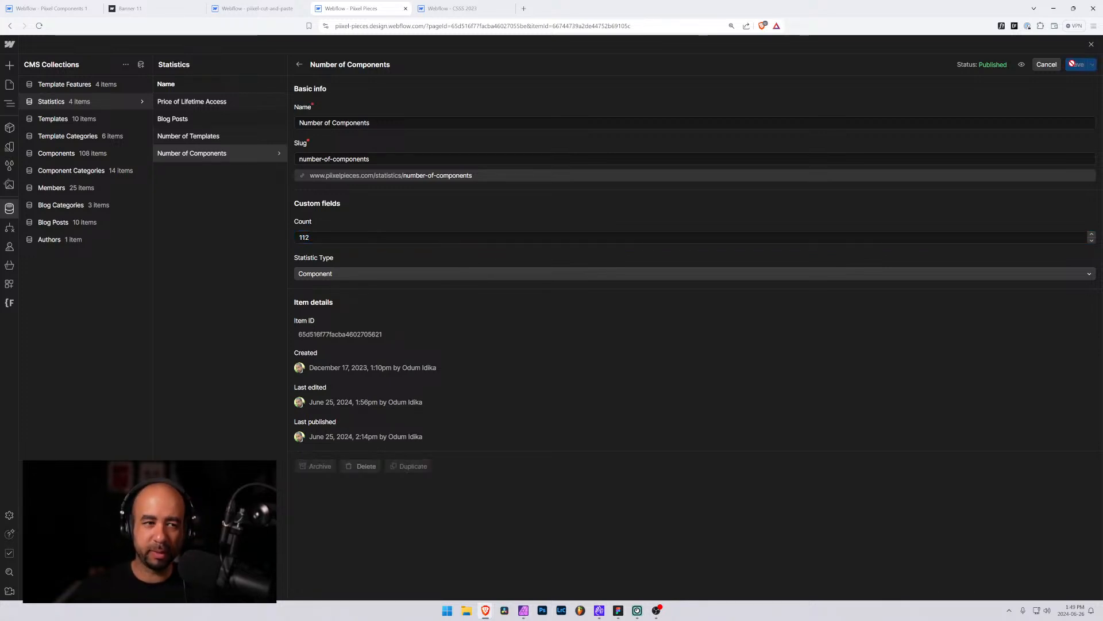
Set the Banner component category's Number of Components to 12 and save the item
left_click(58, 171)
left_click(282, 101)
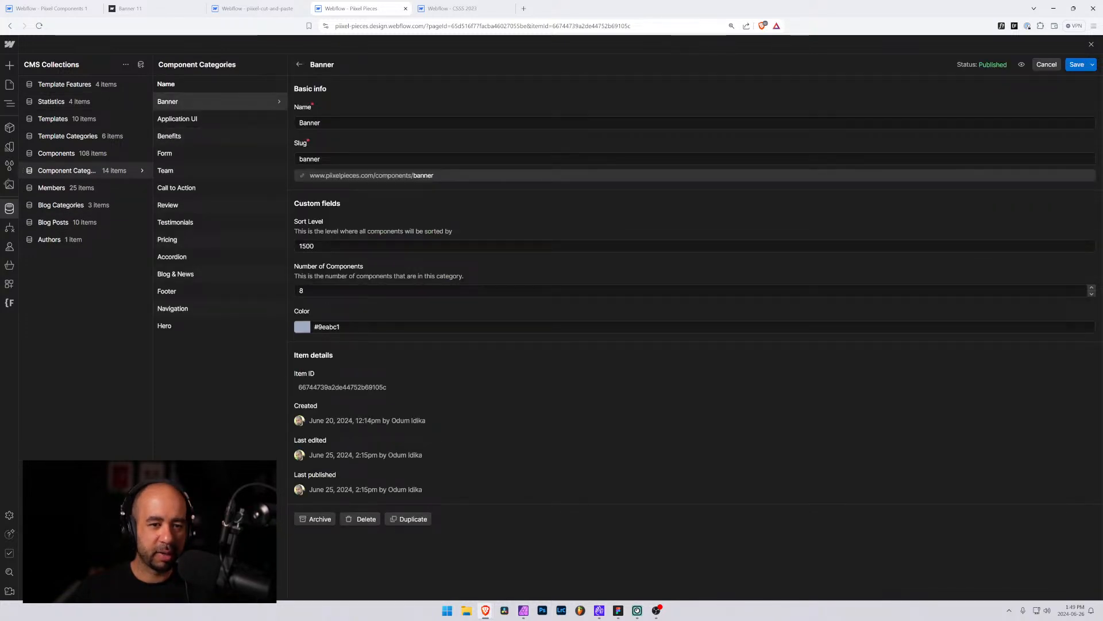
left_click_drag(317, 291, 281, 291)
type("12")
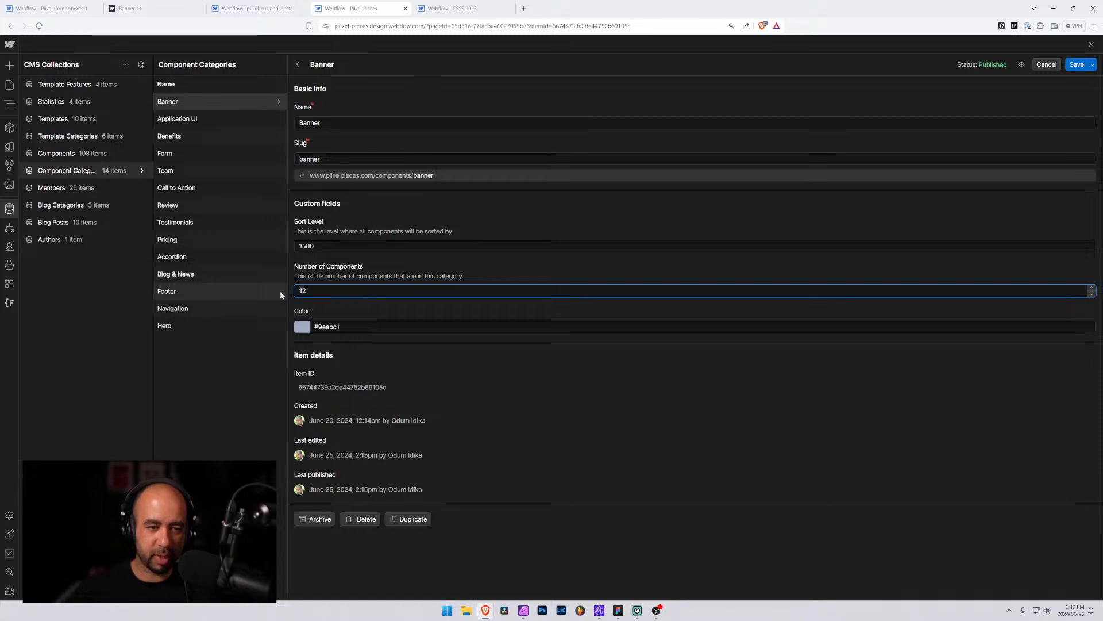
left_click(1072, 65)
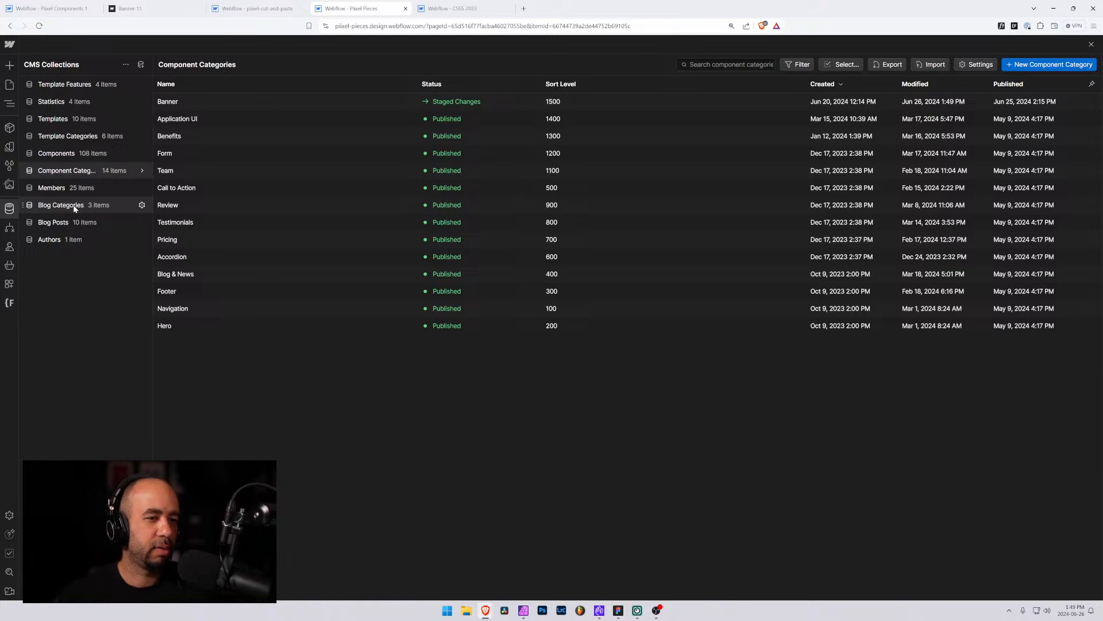
Open the Banner 8 component item, select its iFrame URL, and save the item
left_click(50, 154)
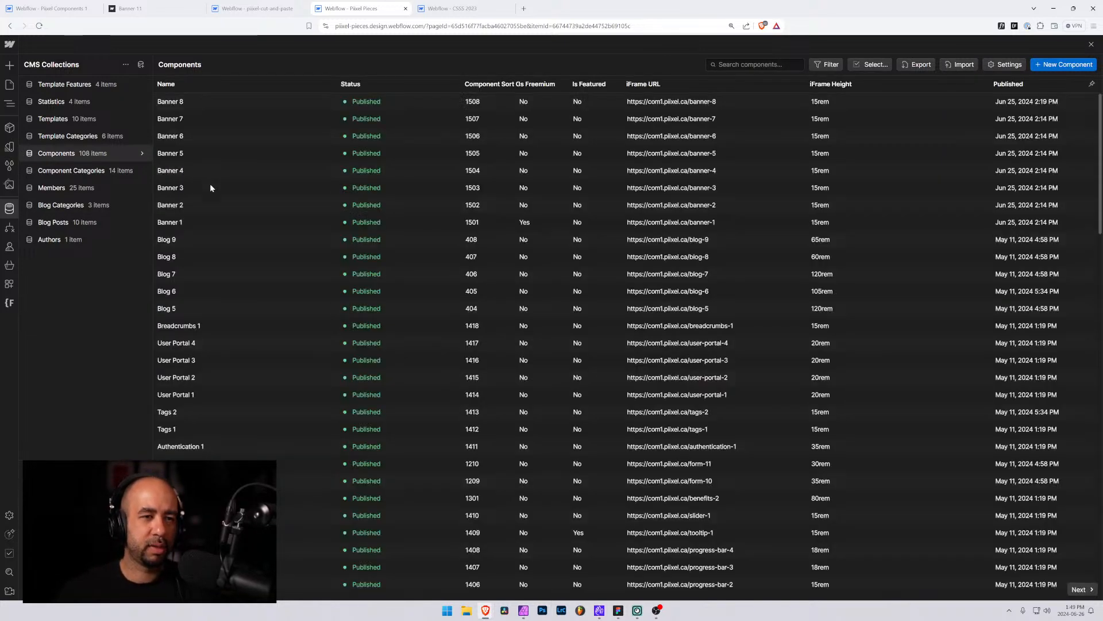
left_click(266, 99)
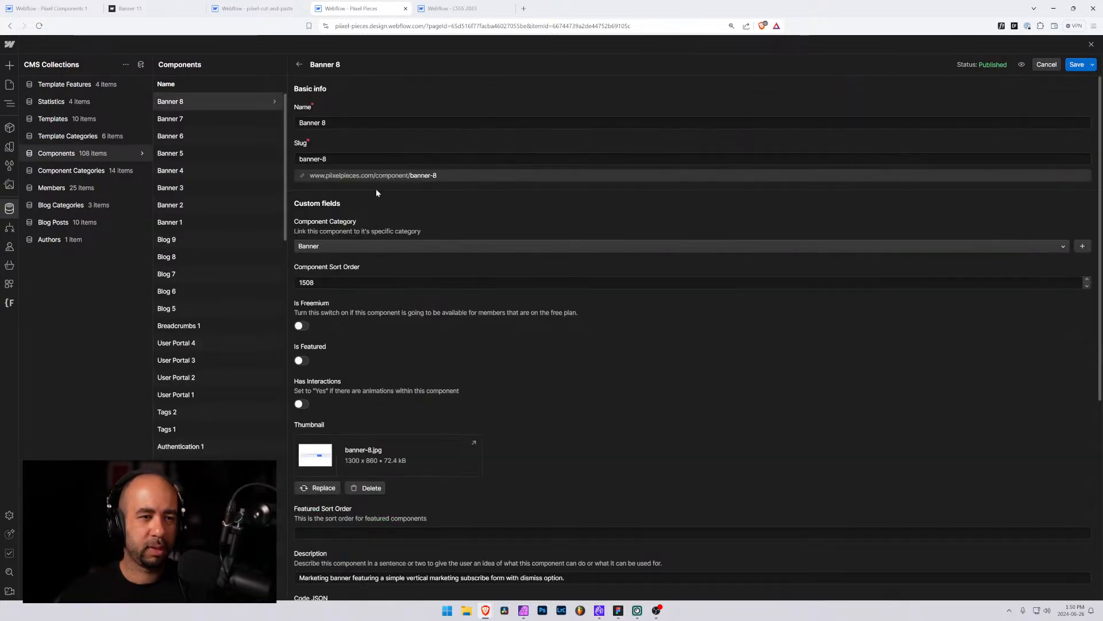
scroll(380, 357, "down", 5)
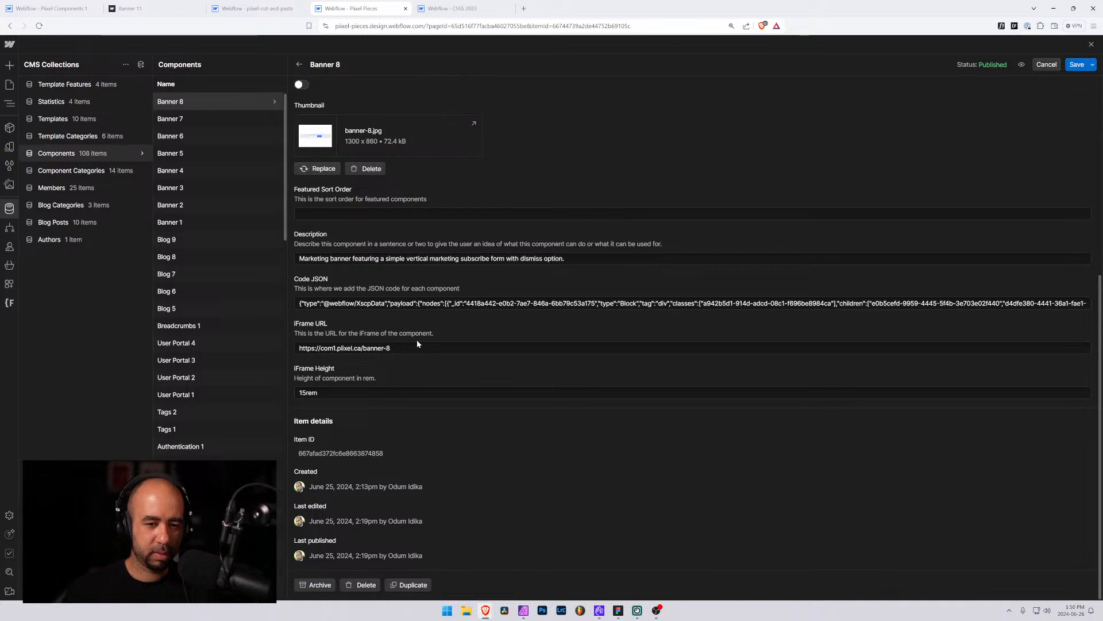
left_click(413, 348)
key("ctrl+a")
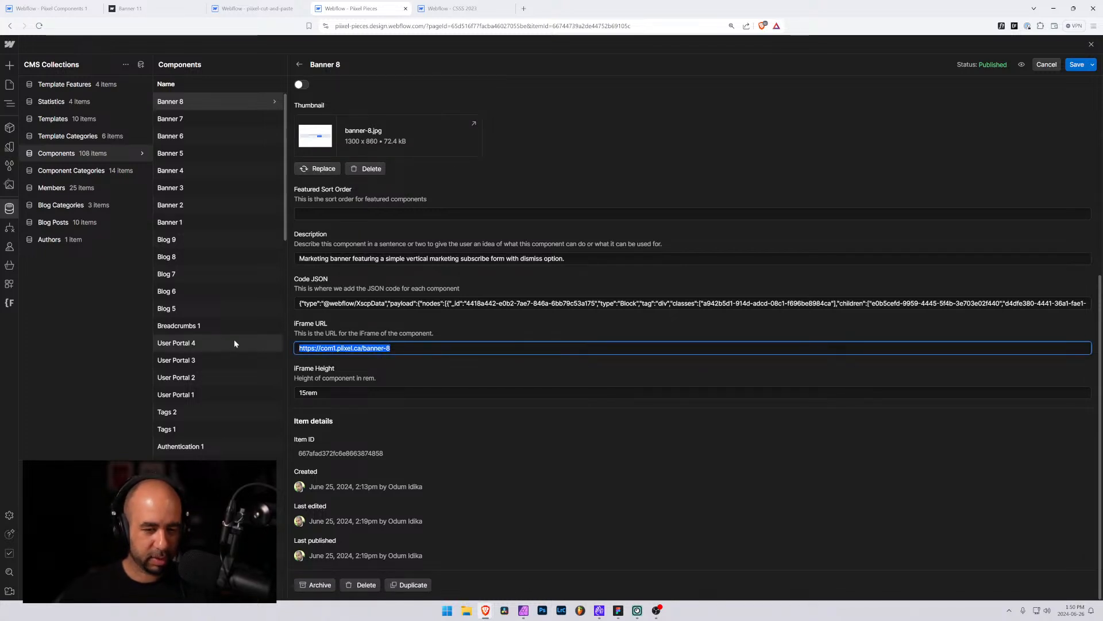
left_click(1077, 65)
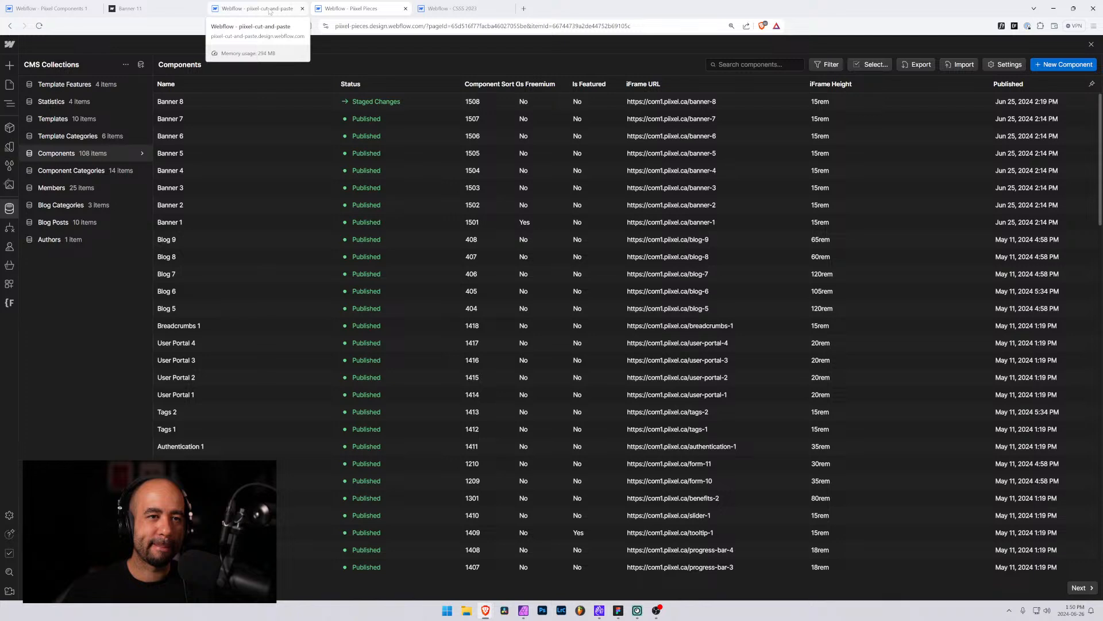
Switch to the Pixel Components project, close the publish panel, and open the Banner 11 page
left_click(49, 7)
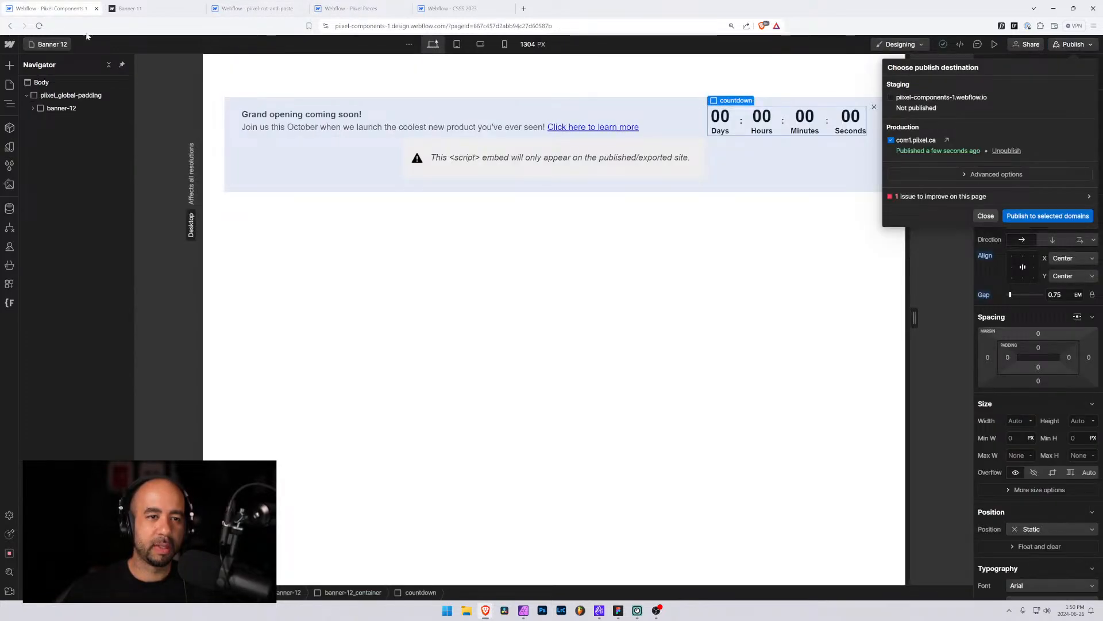
left_click(980, 220)
left_click(51, 49)
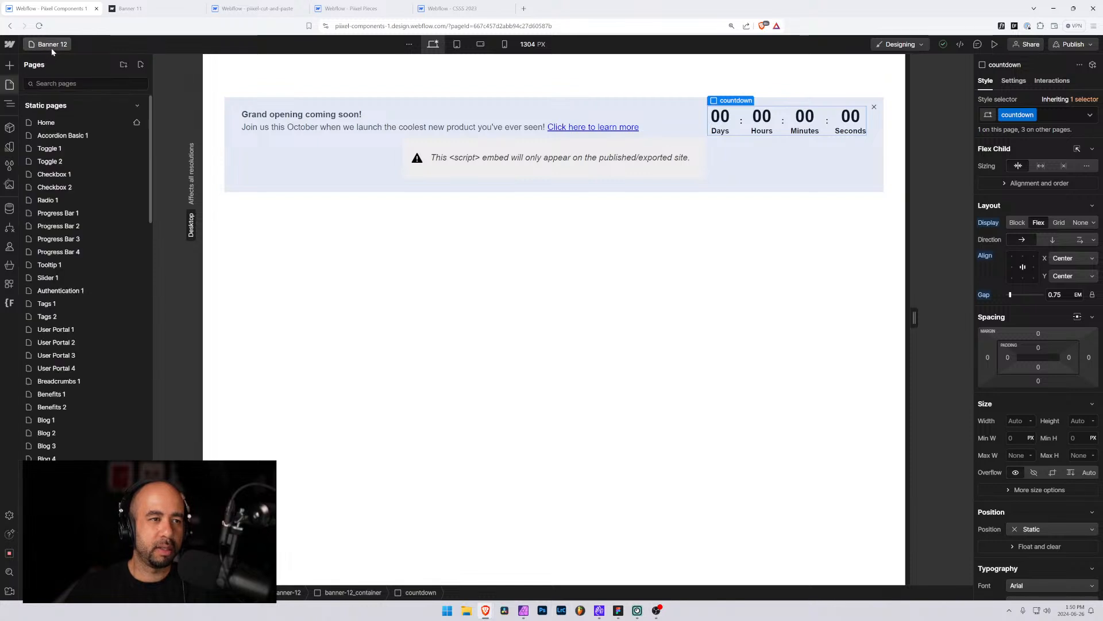
scroll(82, 442, "down", 5)
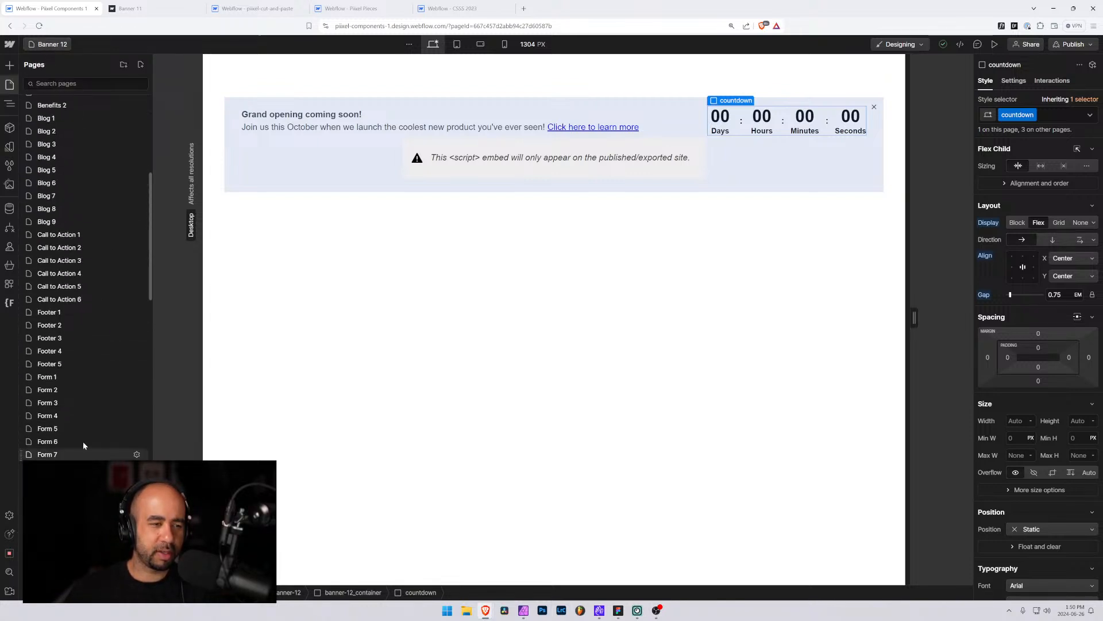
scroll(64, 426, "down", 5)
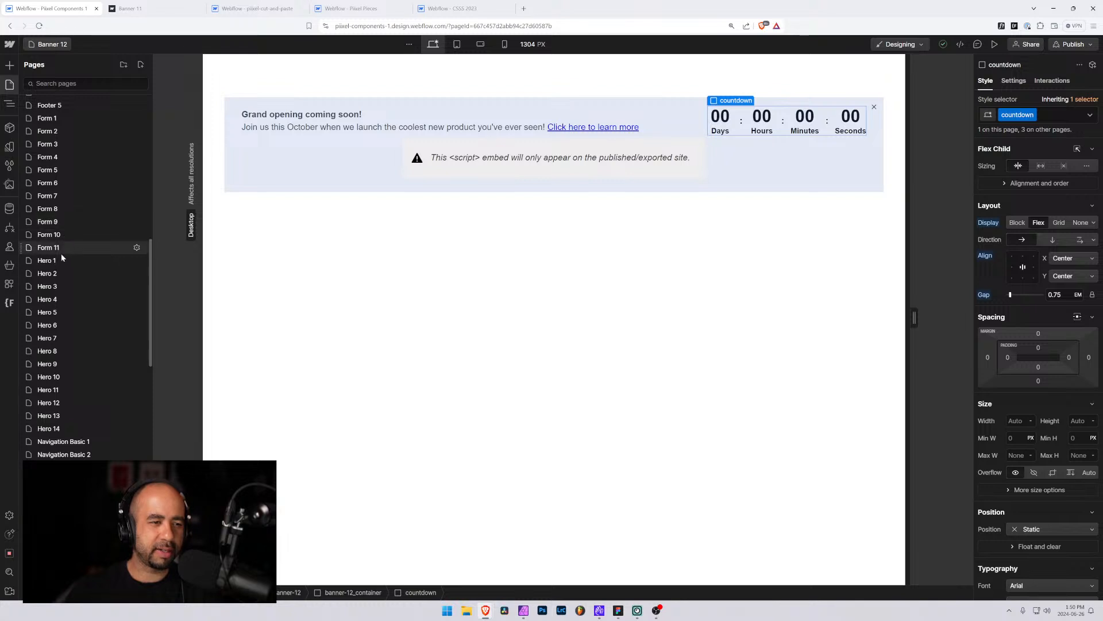
scroll(59, 249, "down", 15)
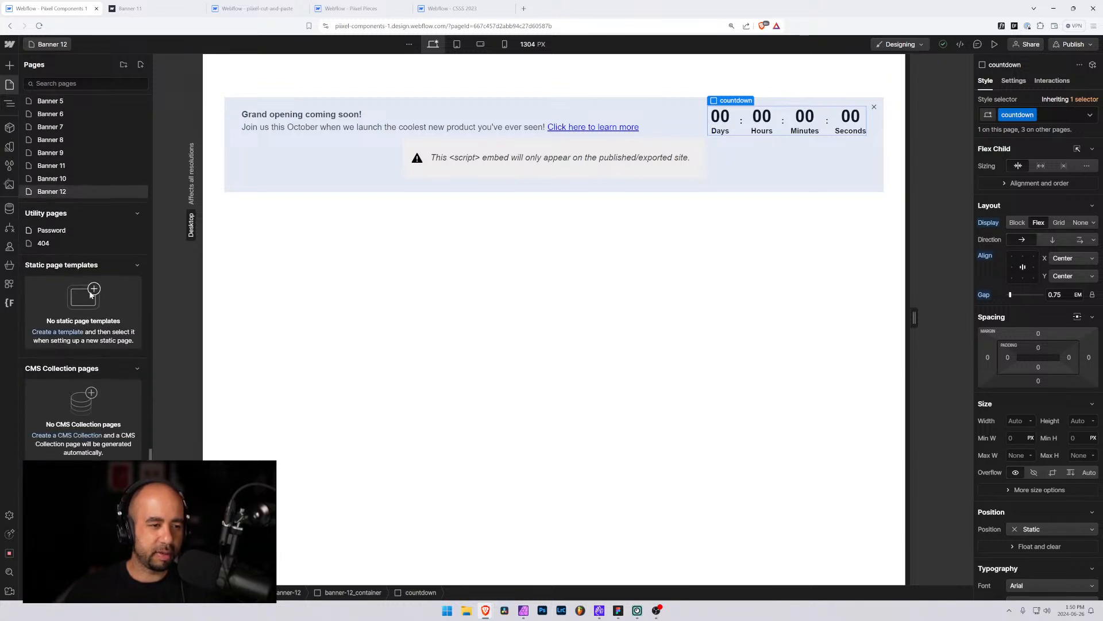
left_click(68, 165)
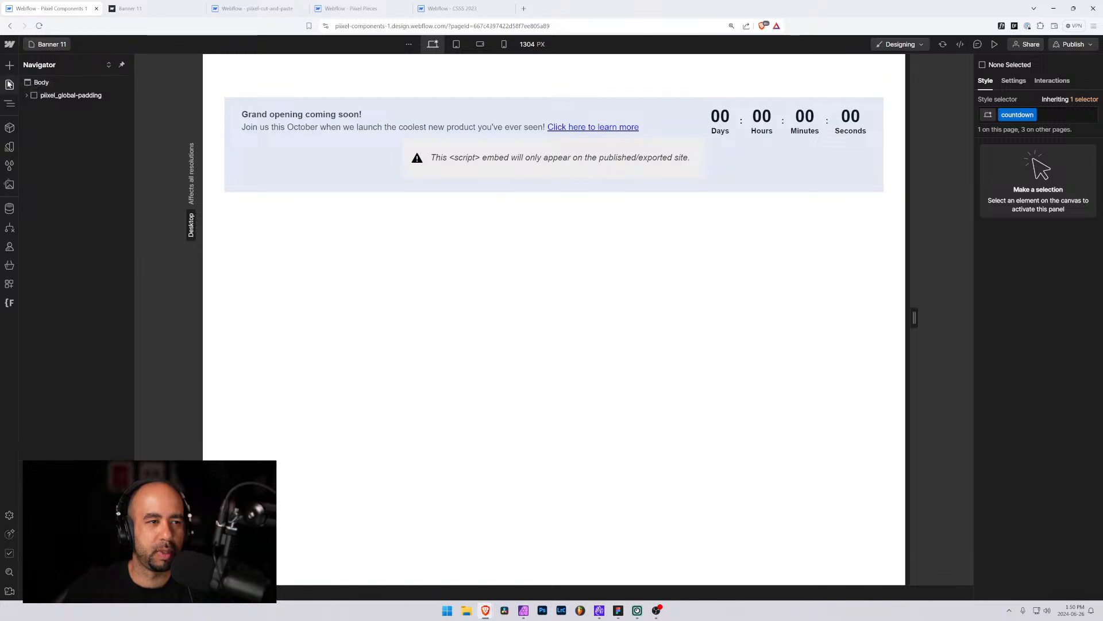
Reorder the pages list so Banner 10 sits above Banner 11
left_click(9, 85)
scroll(60, 364, "down", 5)
scroll(63, 362, "down", 10)
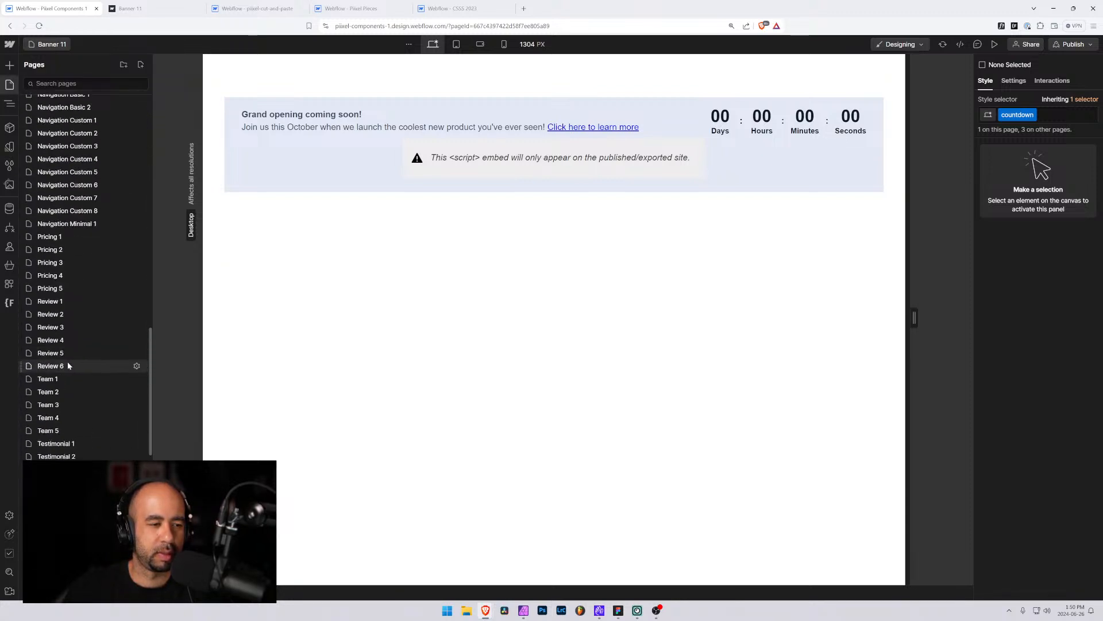
scroll(48, 299, "up", 4)
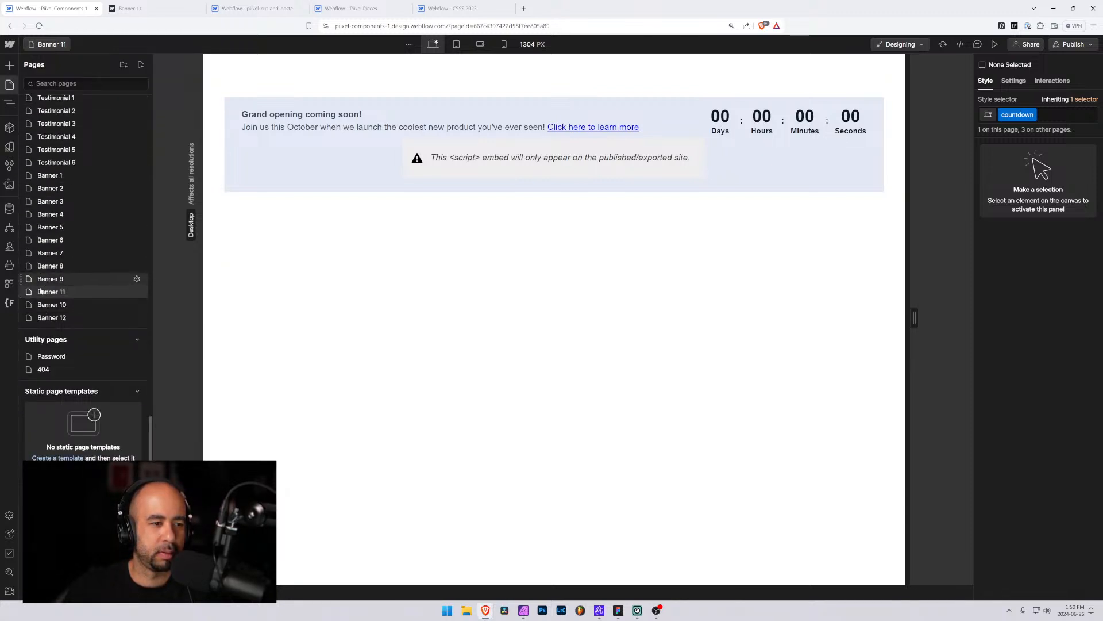
left_click_drag(22, 305, 23, 290)
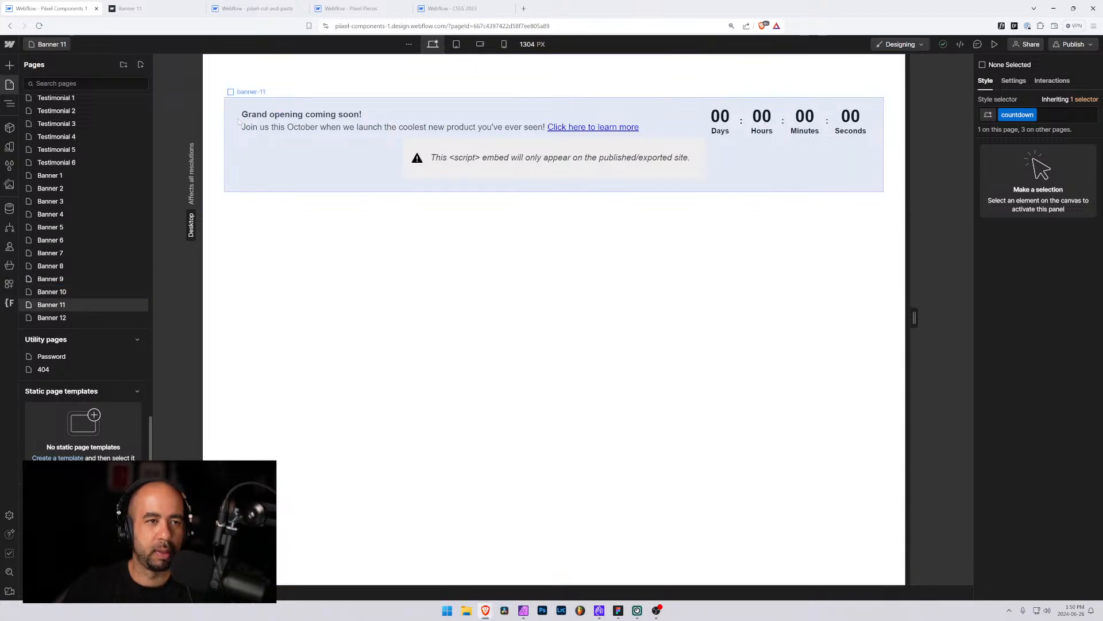
At the mobile landscape breakpoint, set banner-11_container's direction to vertical and its gap to 1 rem
left_click(458, 45)
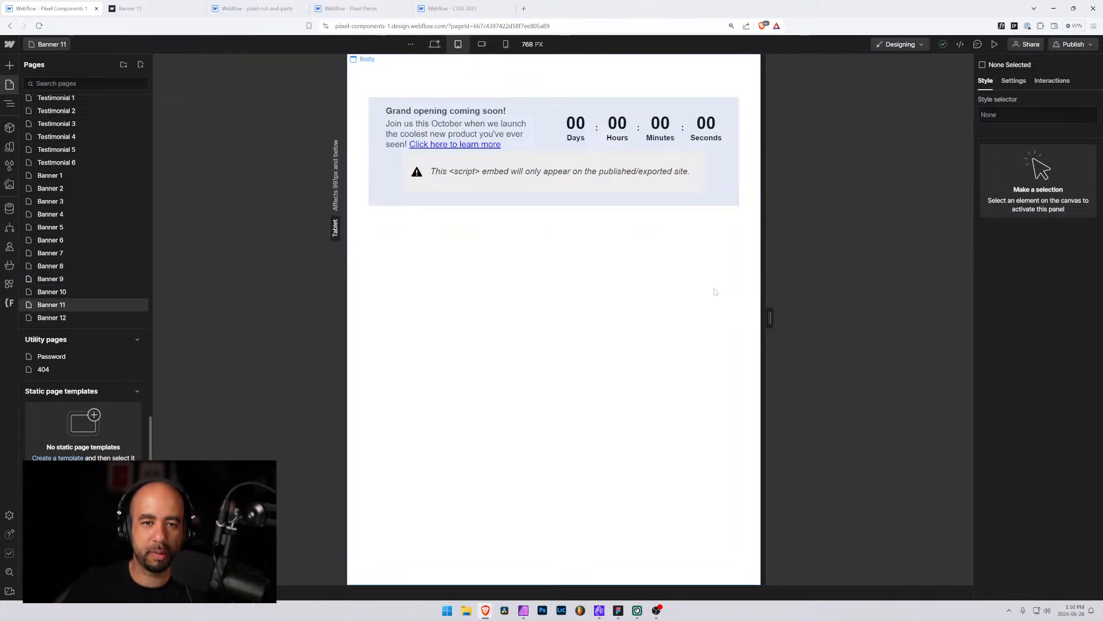
mouse_move(770, 317)
left_mouse_down()
mouse_move(734, 318)
mouse_move(839, 315)
mouse_move(758, 308)
left_mouse_up()
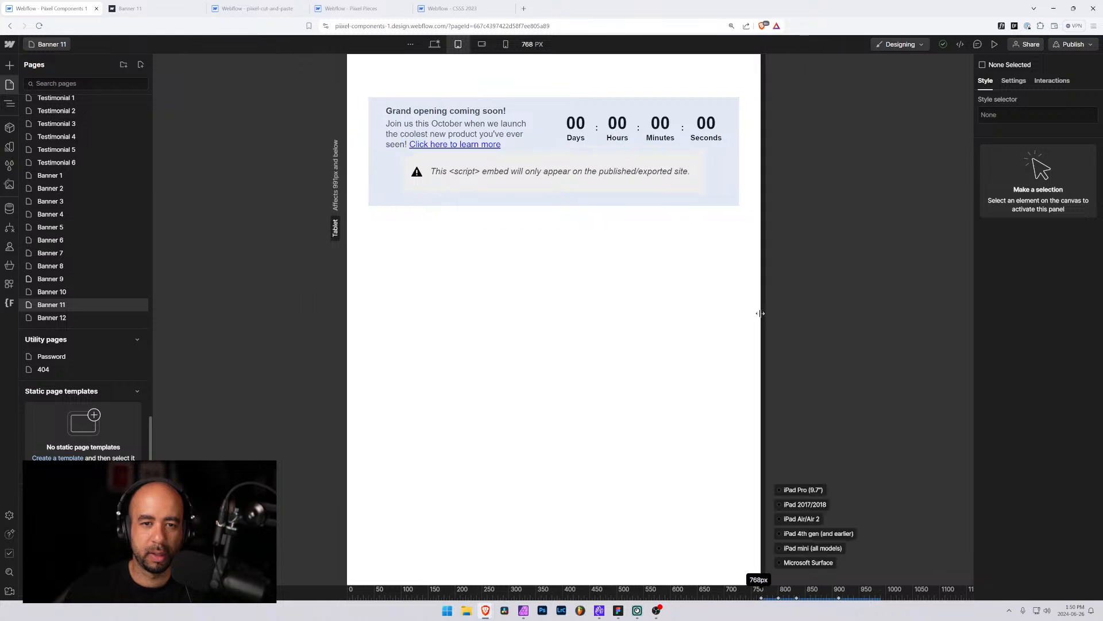
left_click(482, 44)
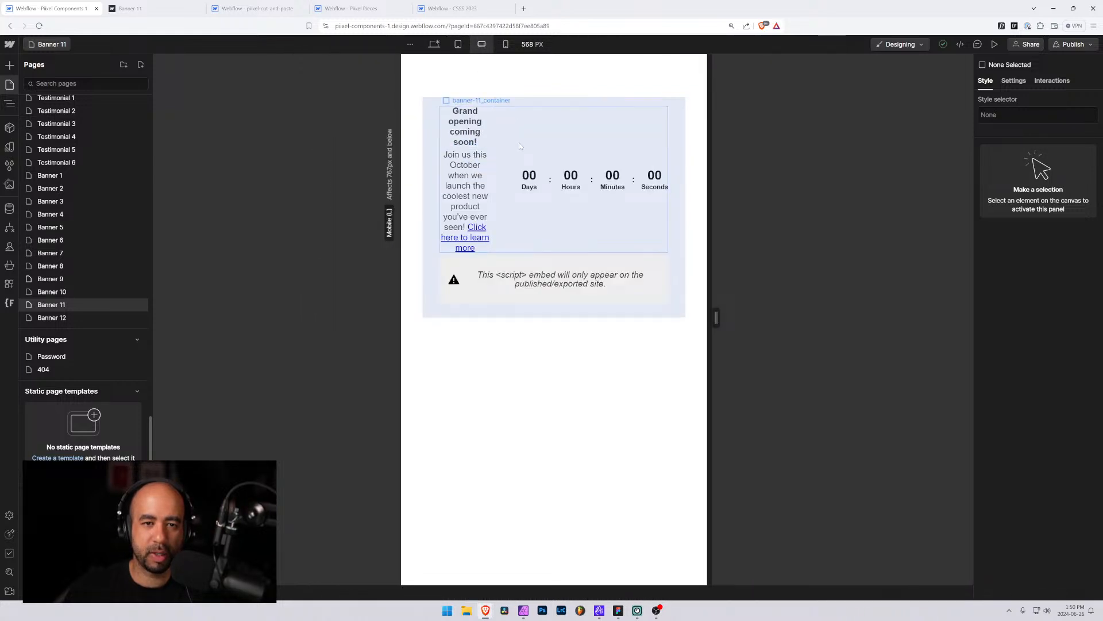
key("z")
left_click(519, 142)
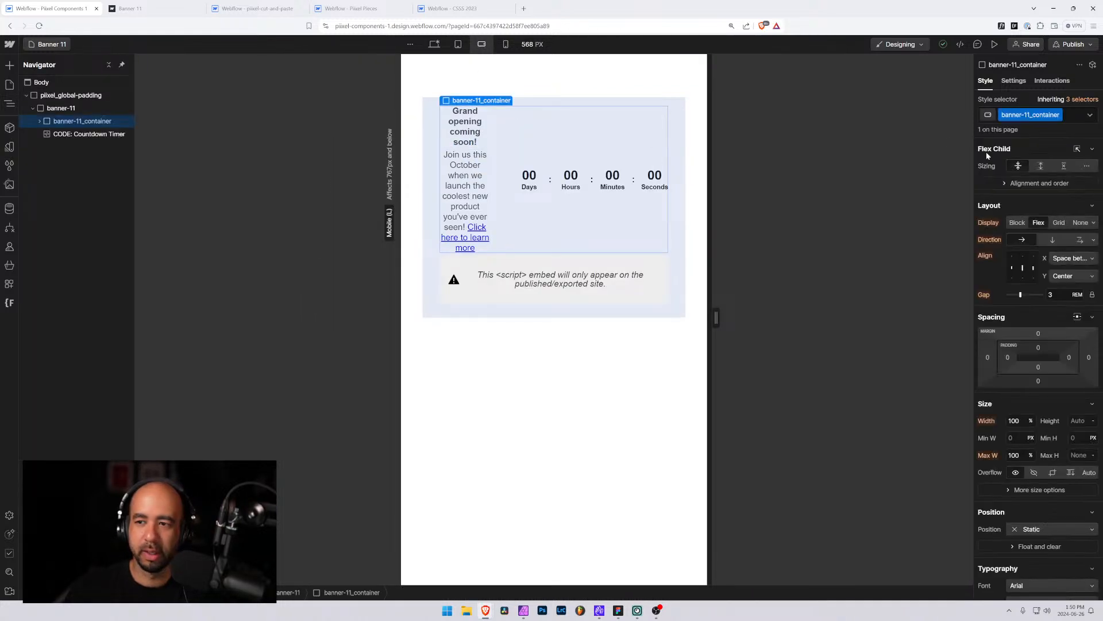
left_click(1051, 239)
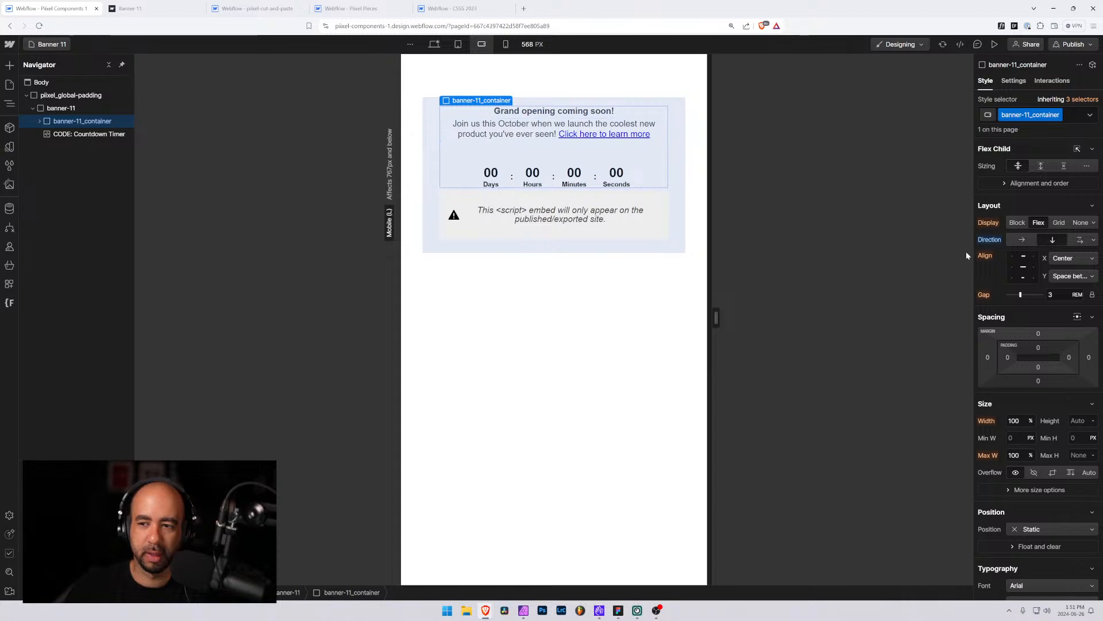
left_click(1059, 294)
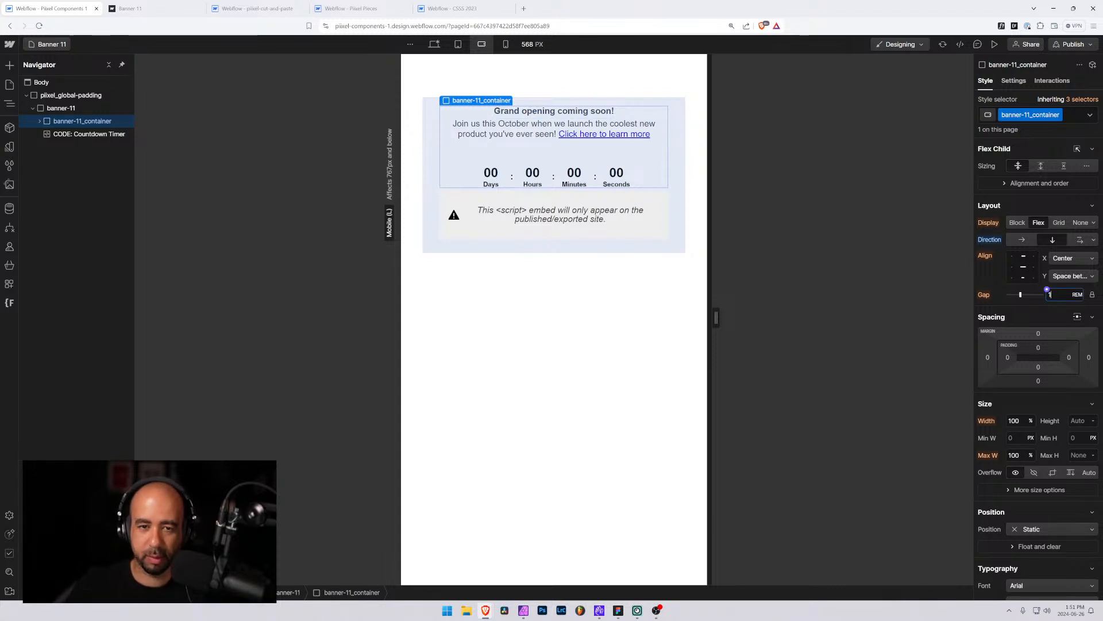
type("1")
key("Return")
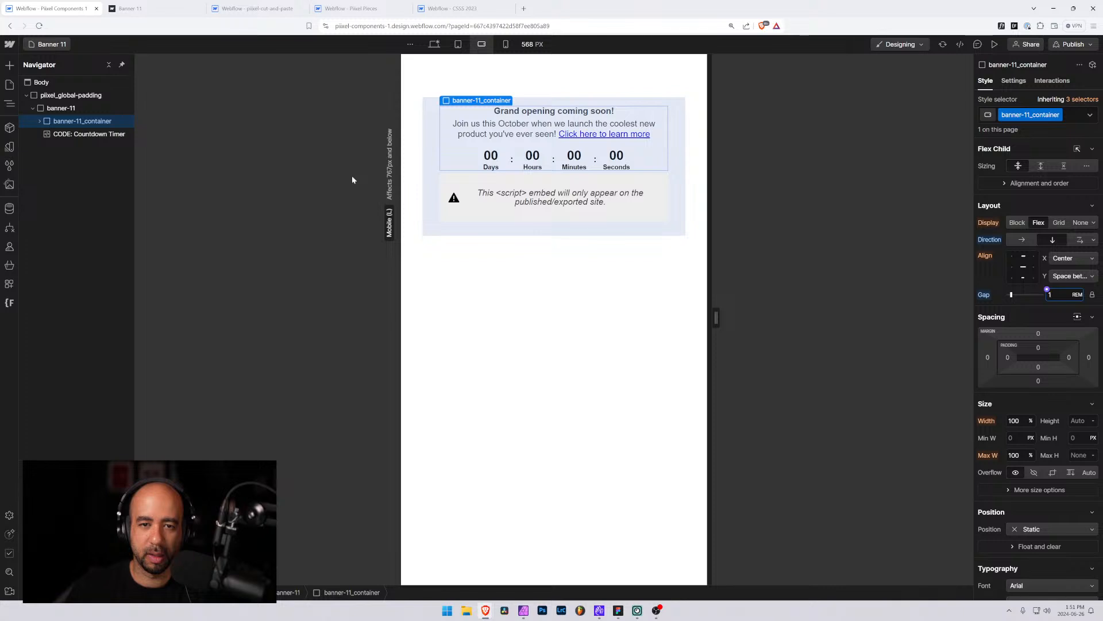
Align banner-11_container's content to top center at the mobile landscape breakpoint
mouse_move(716, 318)
left_mouse_down()
mouse_move(643, 313)
mouse_move(719, 317)
left_mouse_up()
left_click(503, 45)
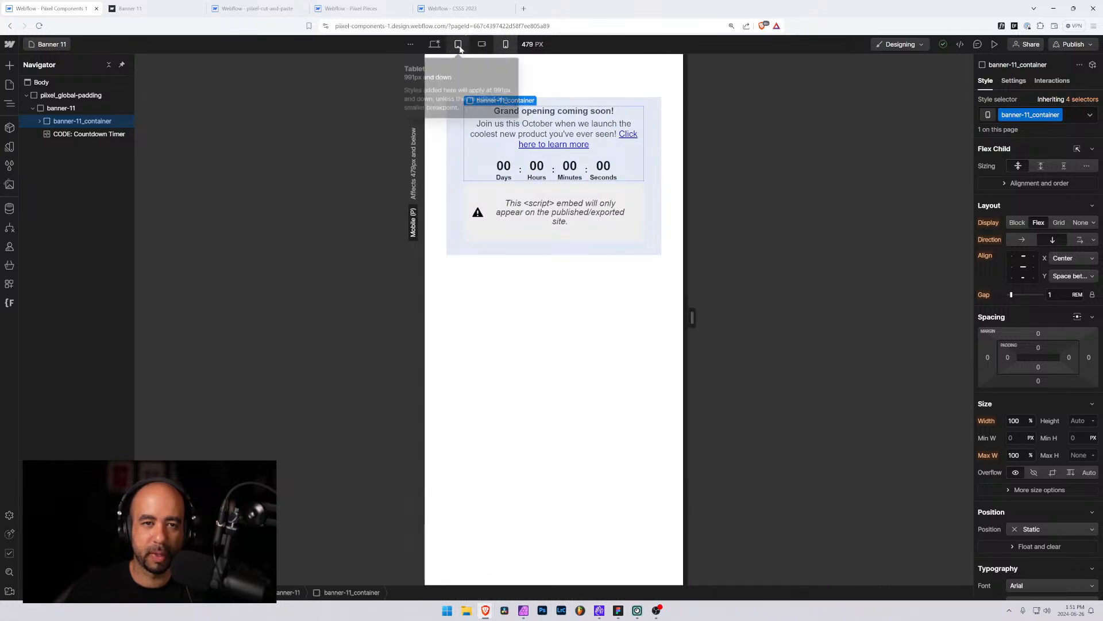
left_click(483, 46)
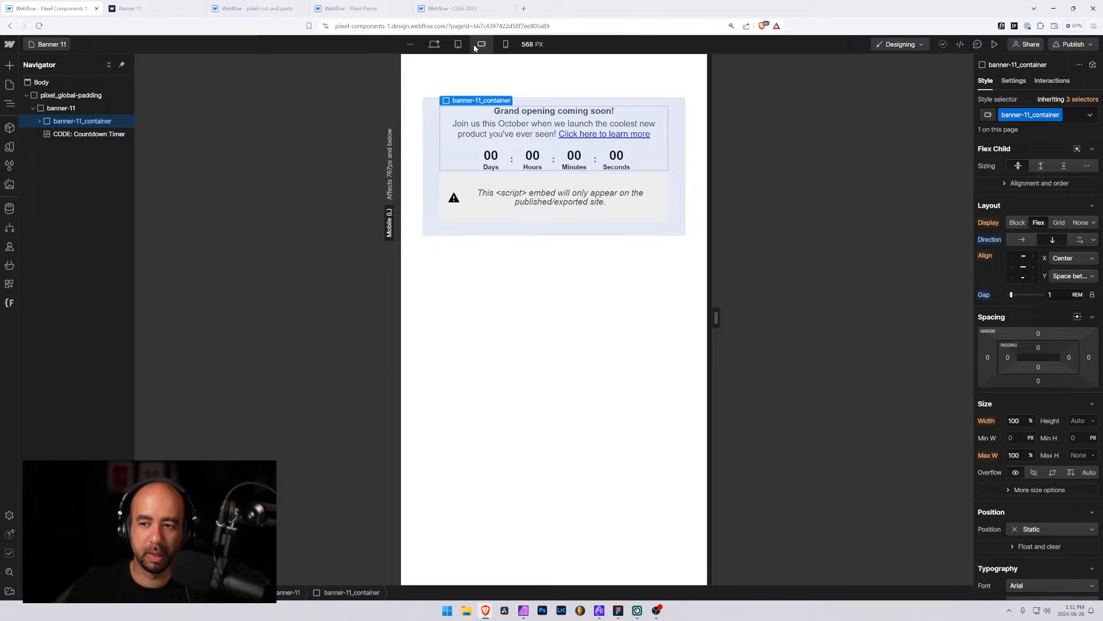
left_click(463, 50)
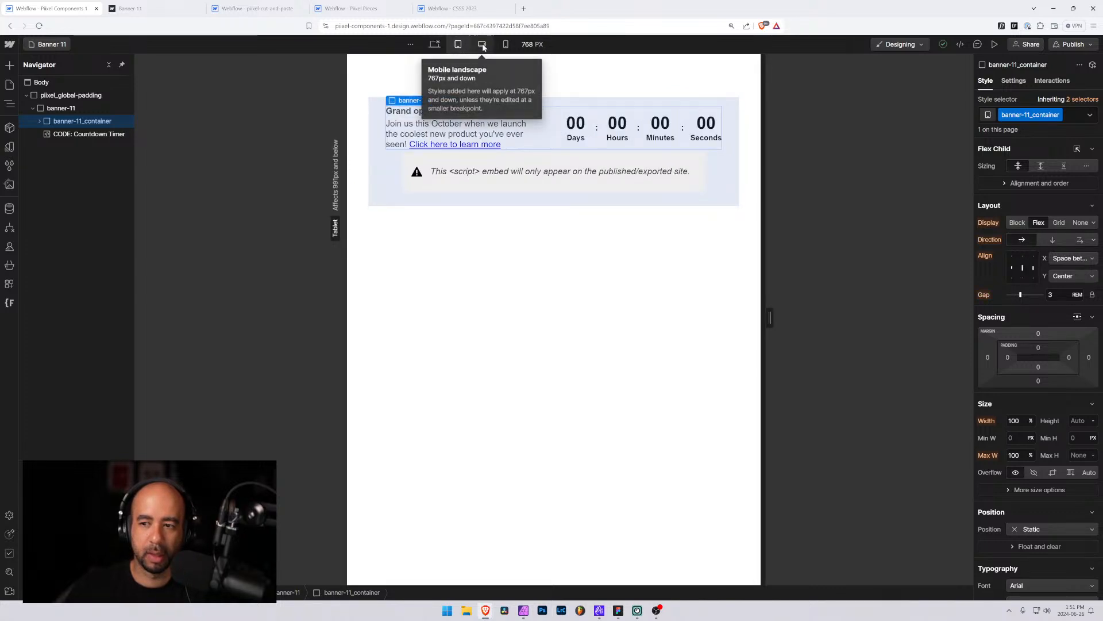
left_click(482, 45)
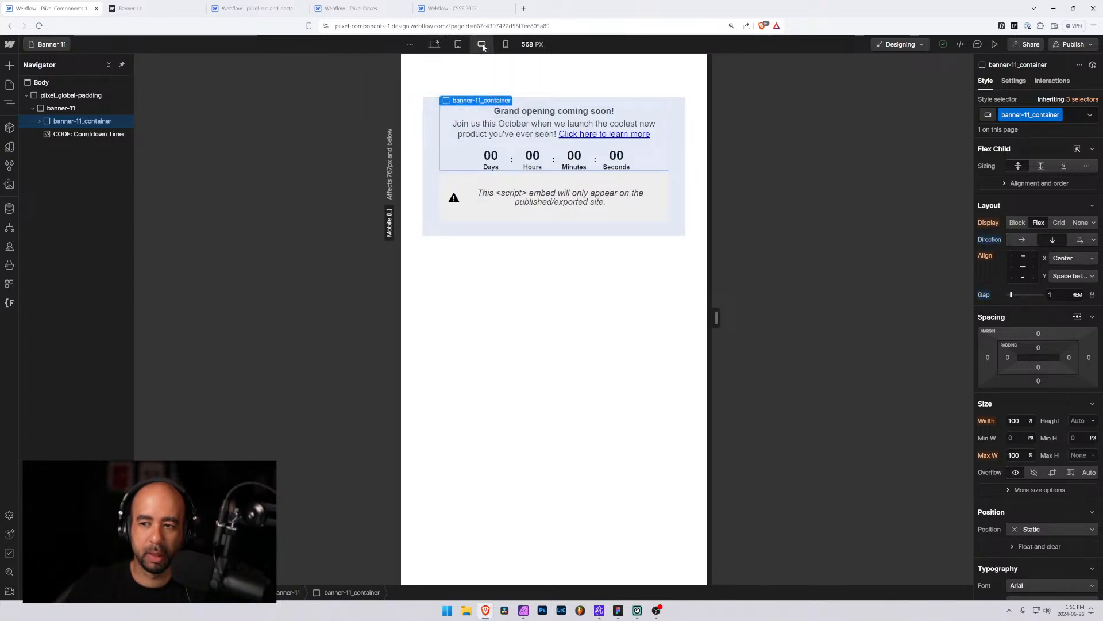
left_click(1023, 258)
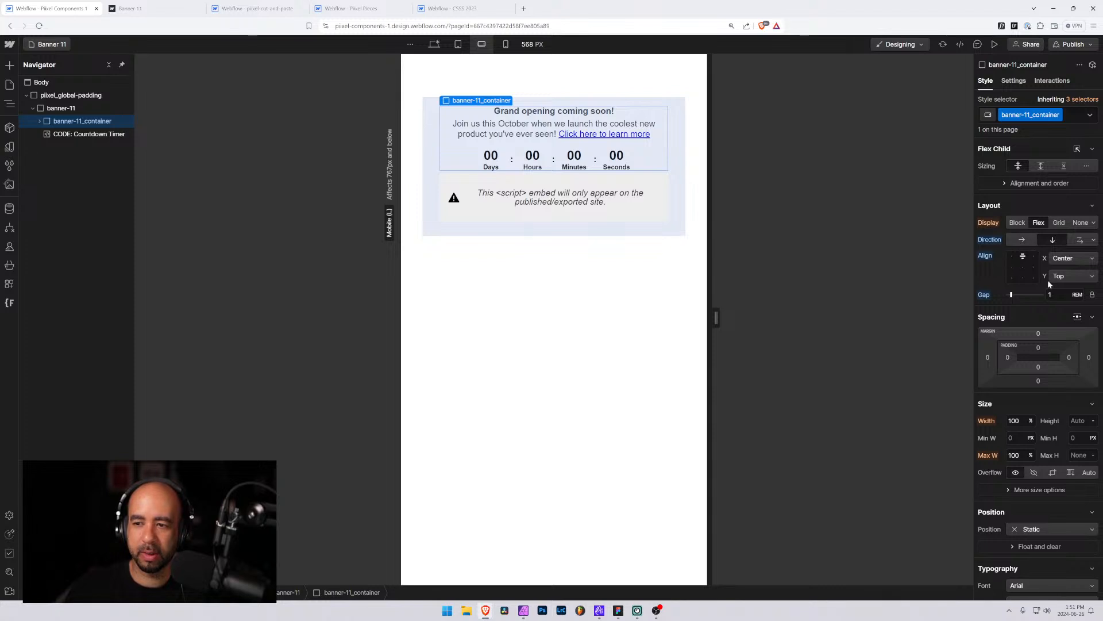
Return to the desktop breakpoint and open the Banner 12 page from the pages search
left_click(435, 45)
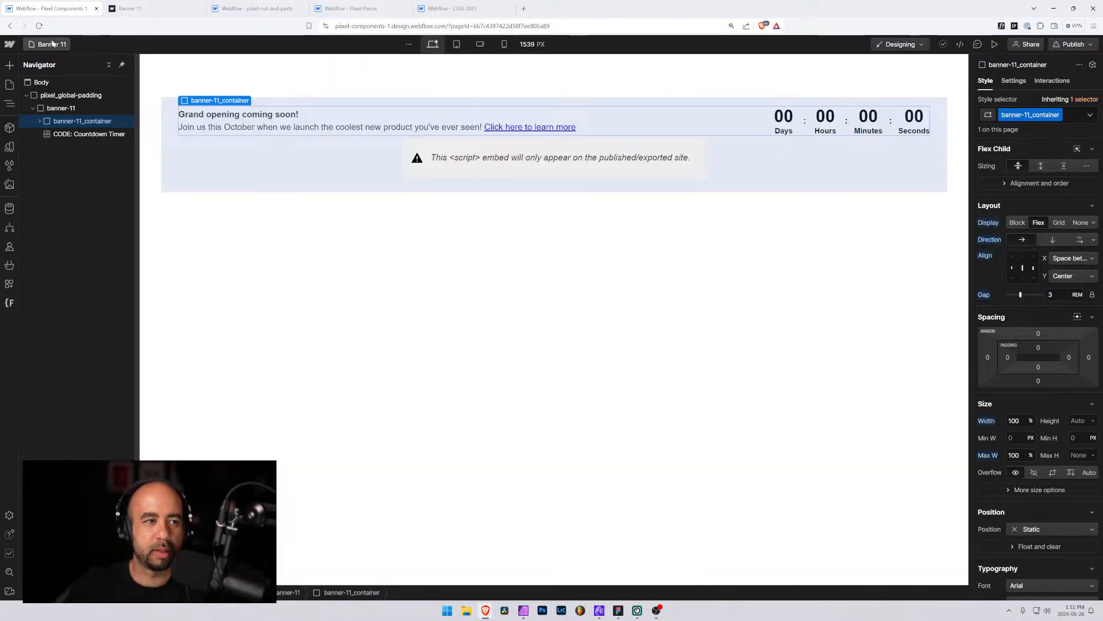
left_click(52, 44)
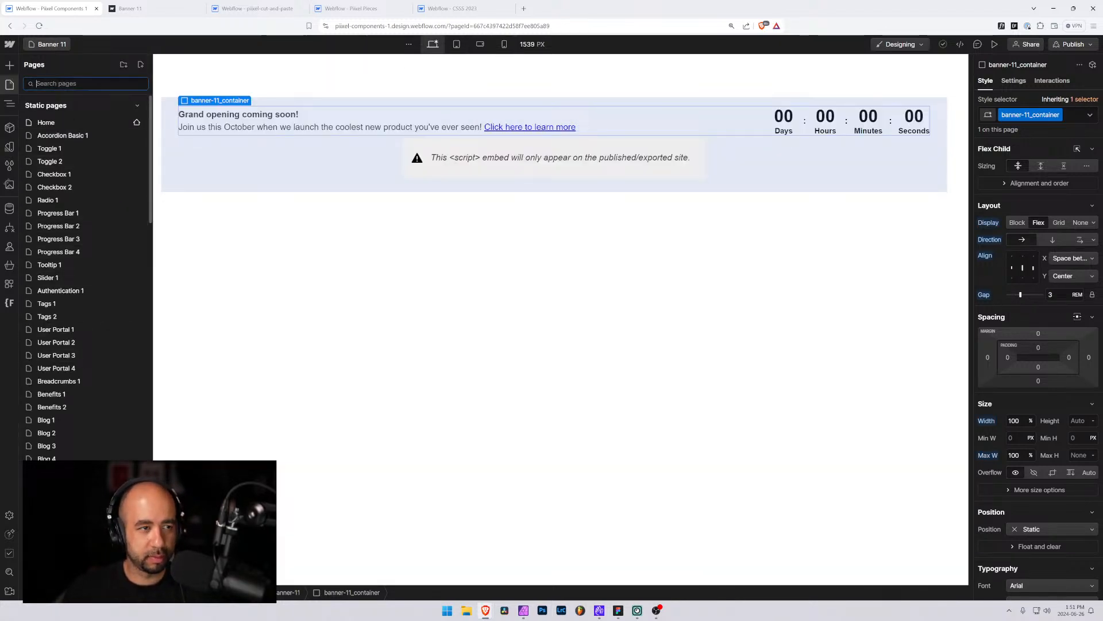
type("ban")
left_click(49, 259)
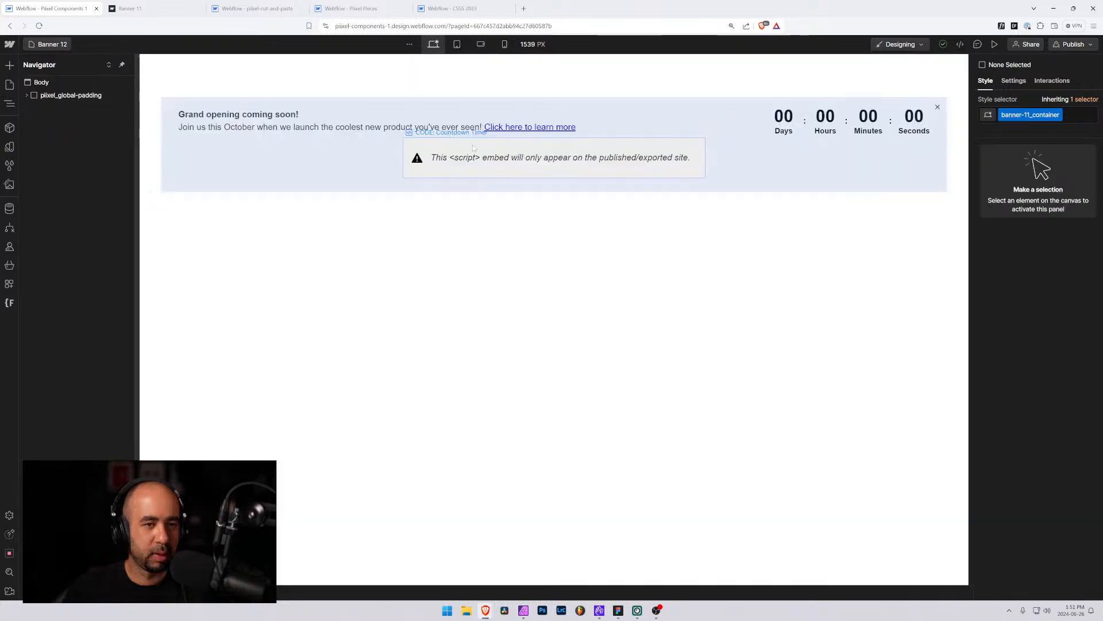
At mobile landscape, set banner-12_container to vertical direction, top-center alignment and a 1 rem gap
left_click(602, 111)
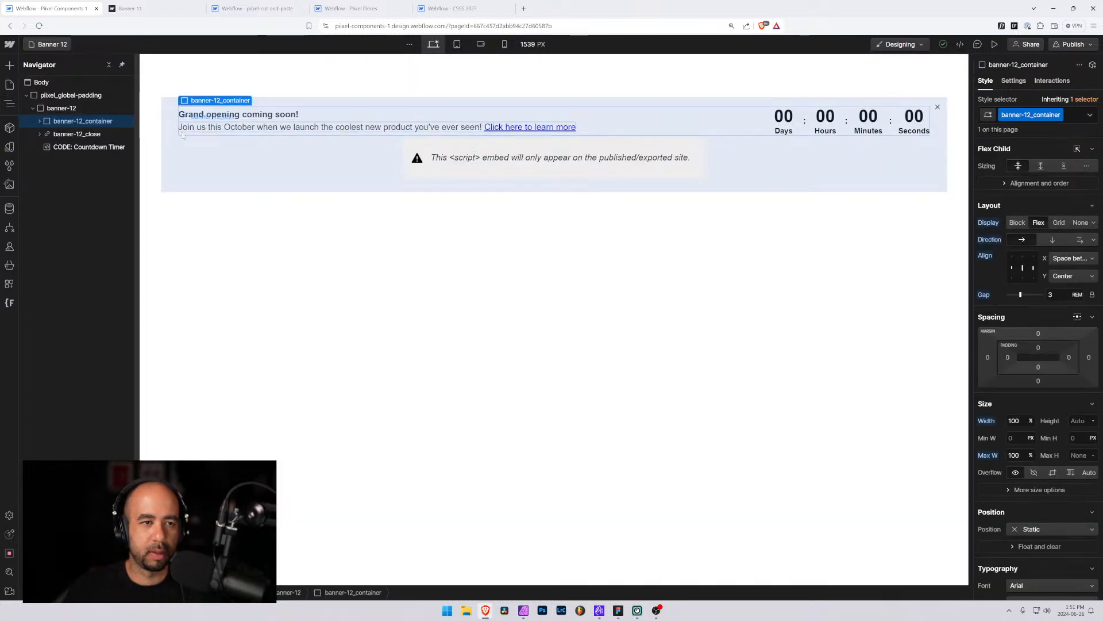
left_click(174, 148)
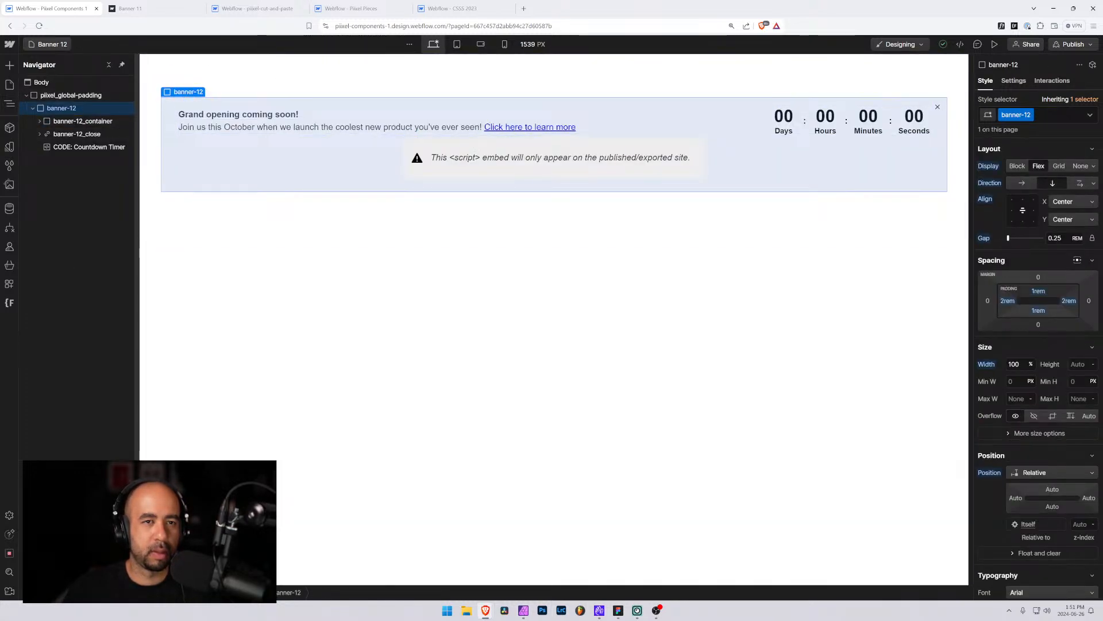
left_click(457, 44)
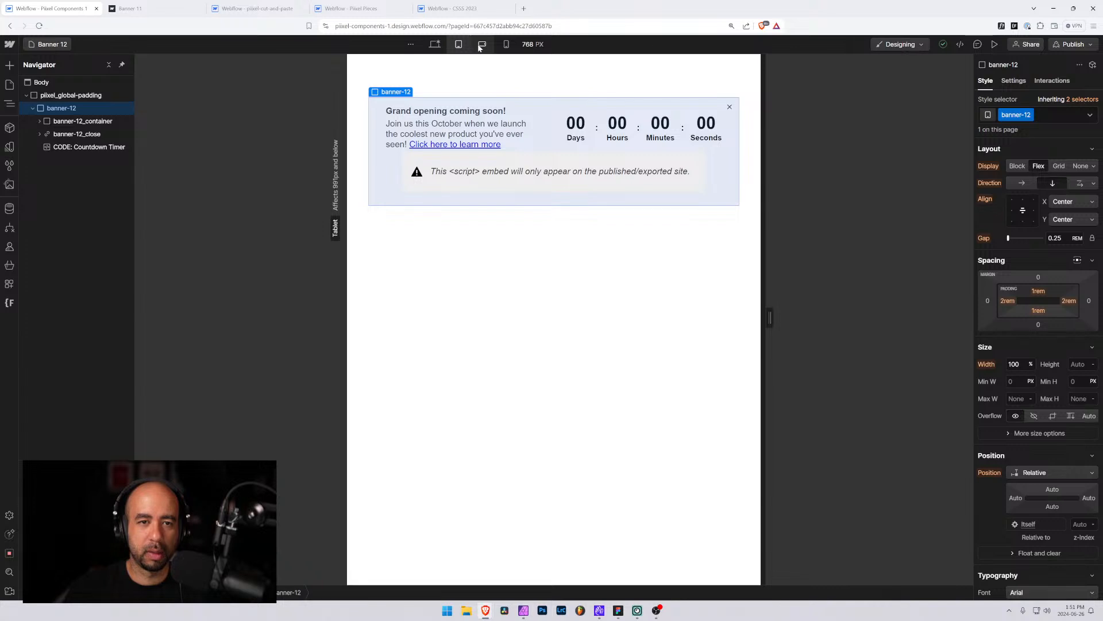
left_click(481, 45)
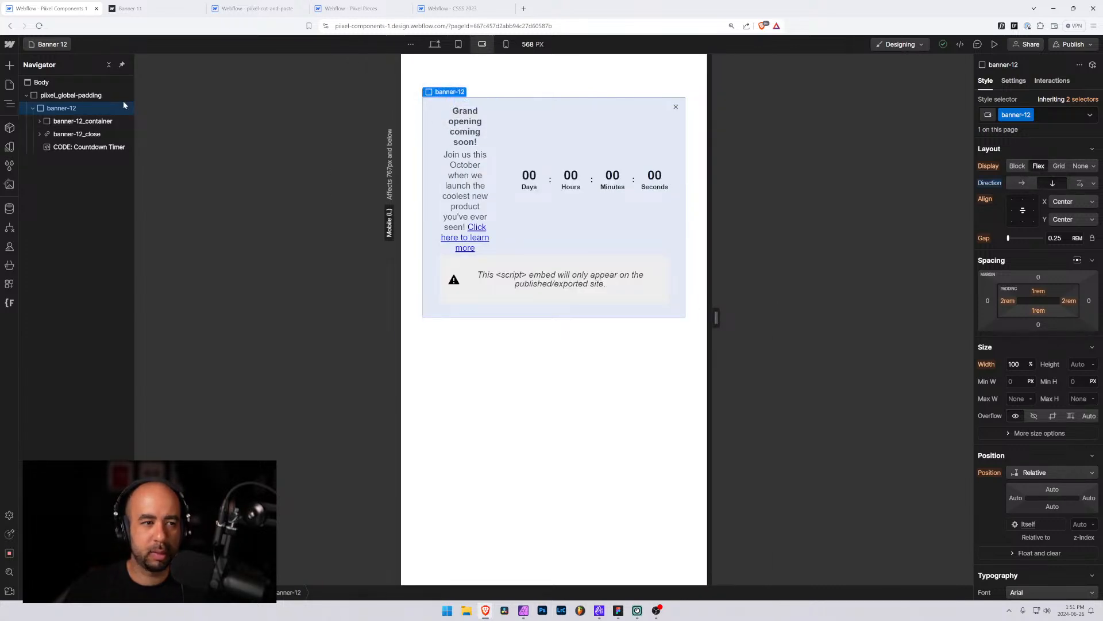
left_click(90, 122)
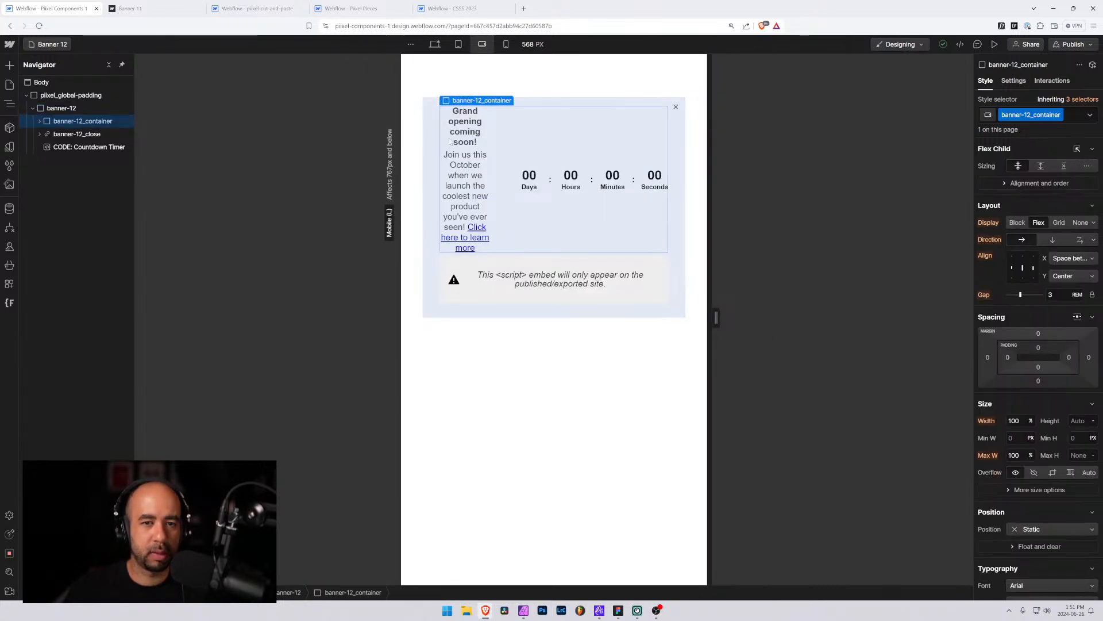
left_click(1051, 240)
left_click(1022, 256)
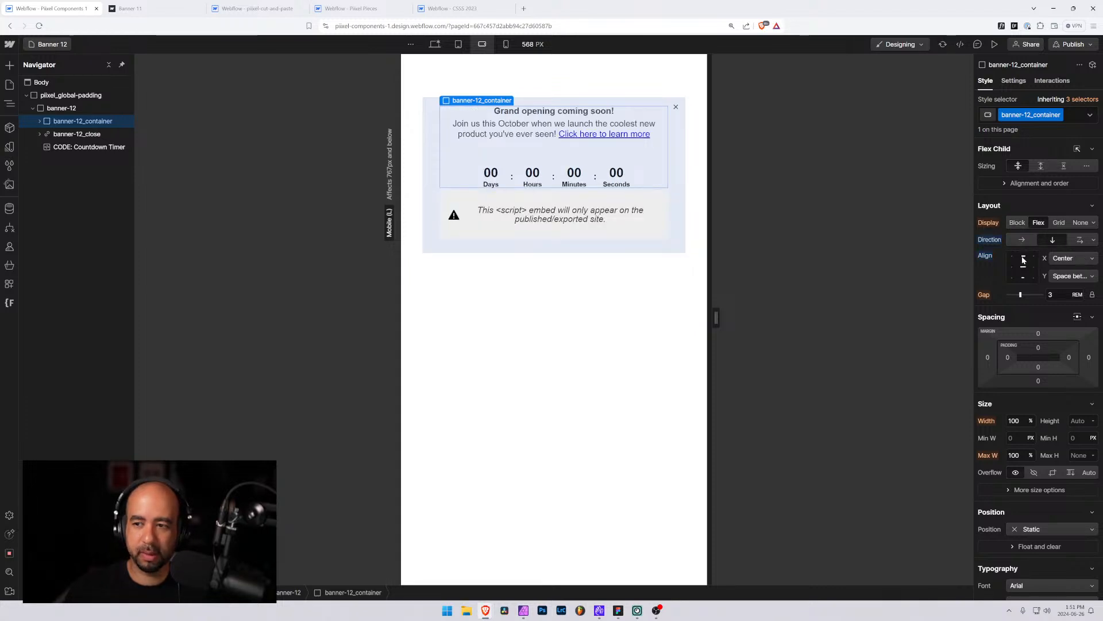
left_click(1055, 294)
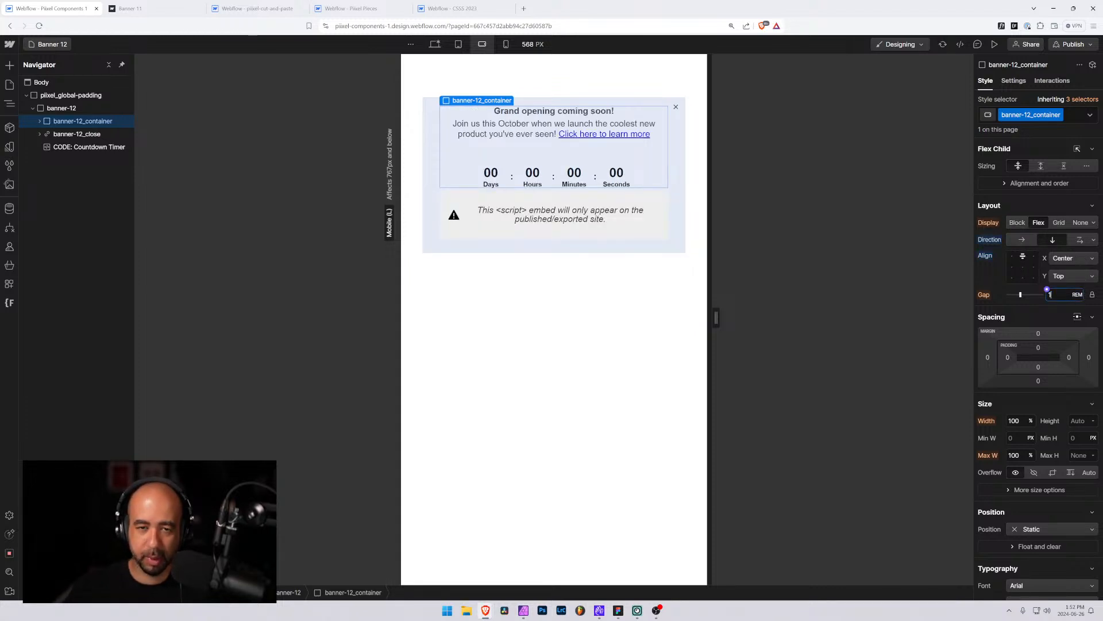
key("Return")
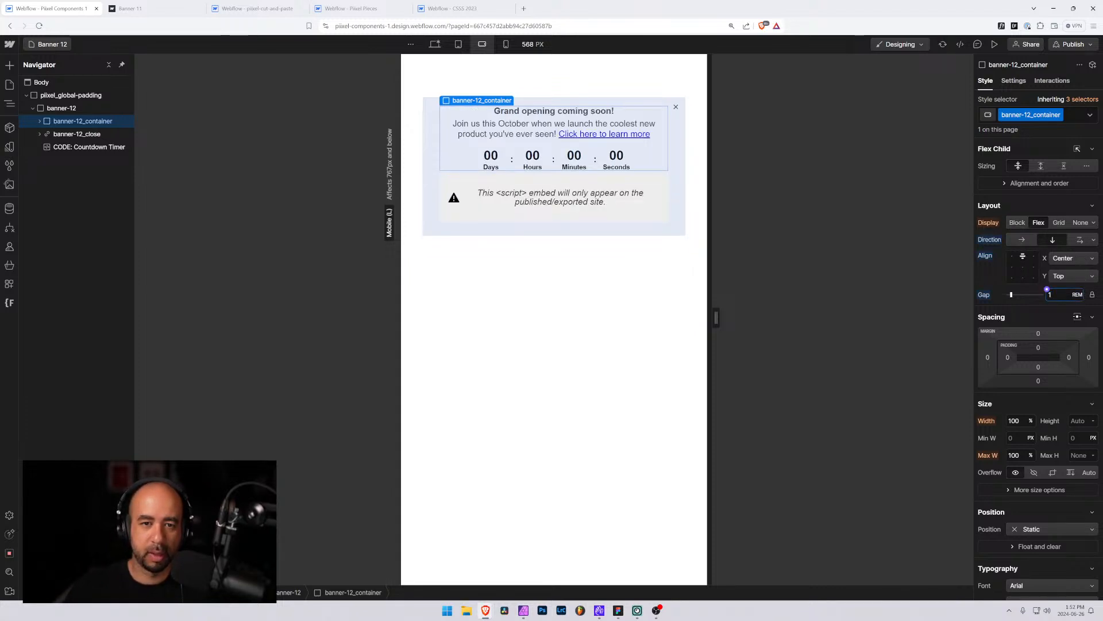
Preview the Banner 12 page, then return to the desktop breakpoint
left_click(995, 45)
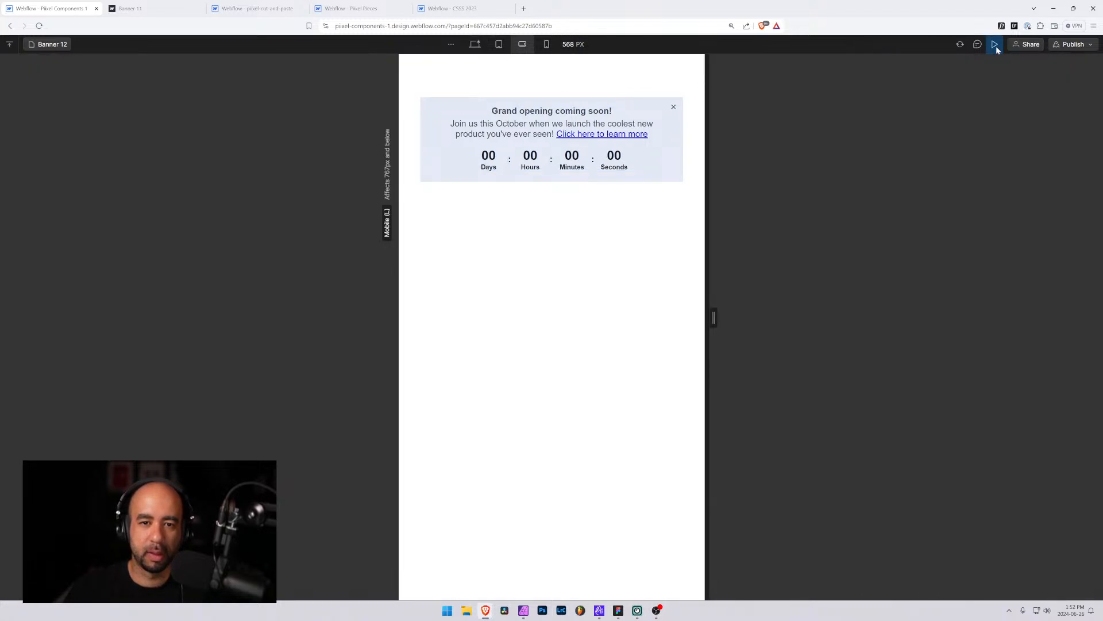
left_click(995, 45)
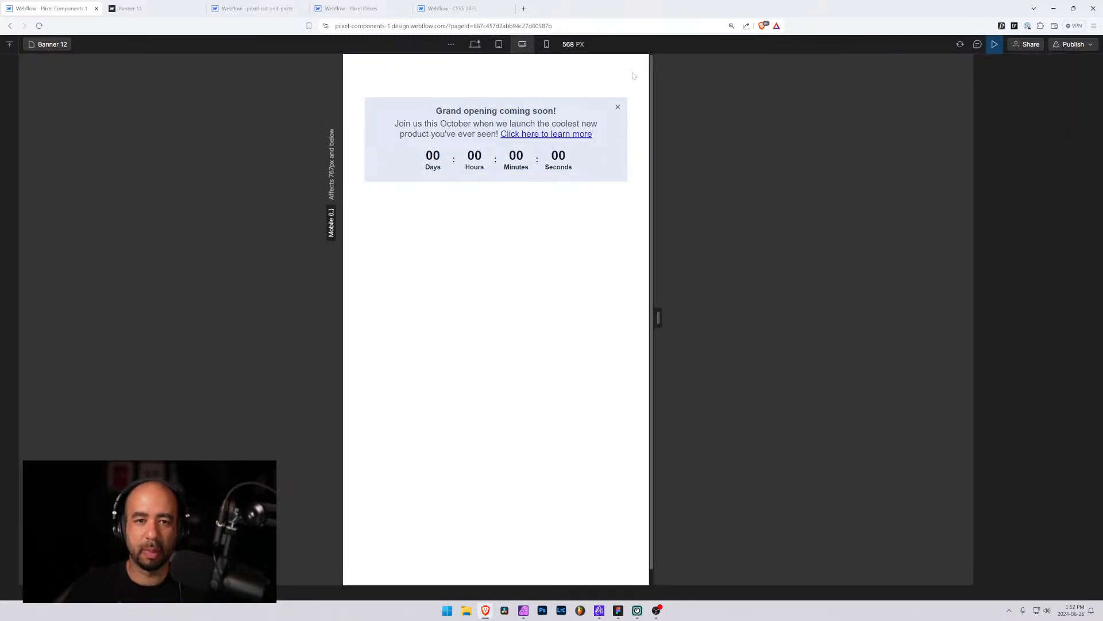
left_click(433, 44)
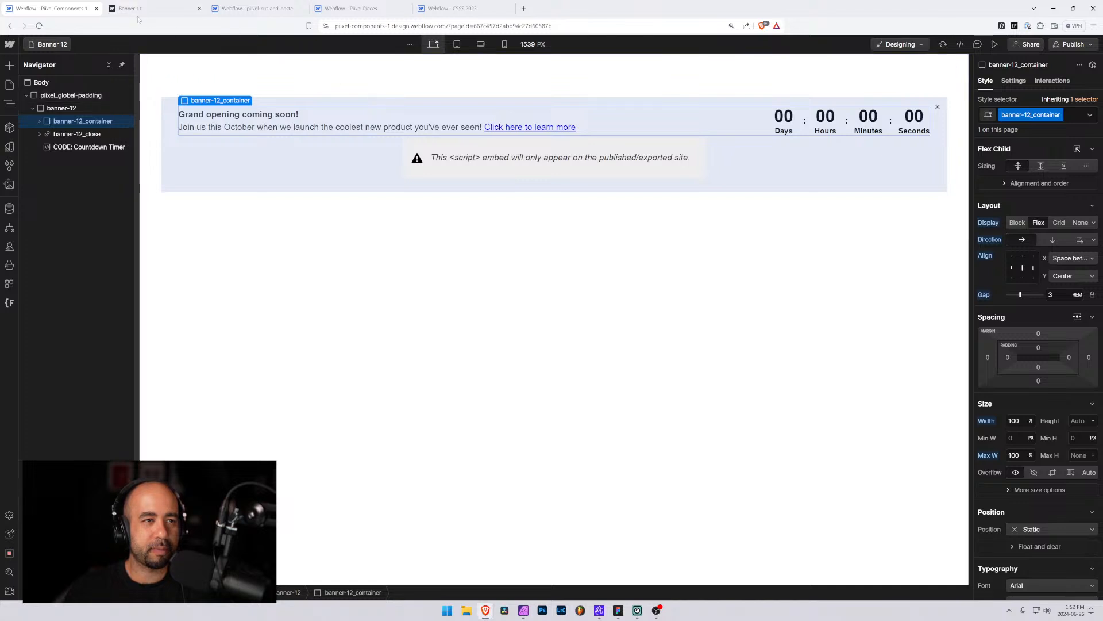
Start a new item in the Pixel Pieces Components collection named Banner 9
left_click(357, 8)
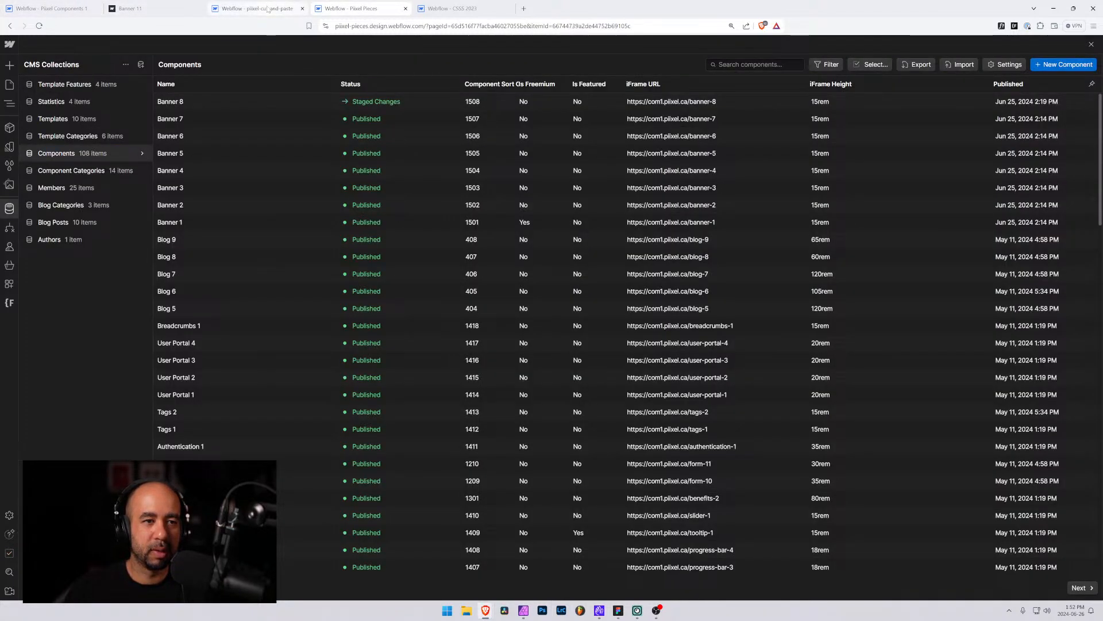
left_click(1056, 66)
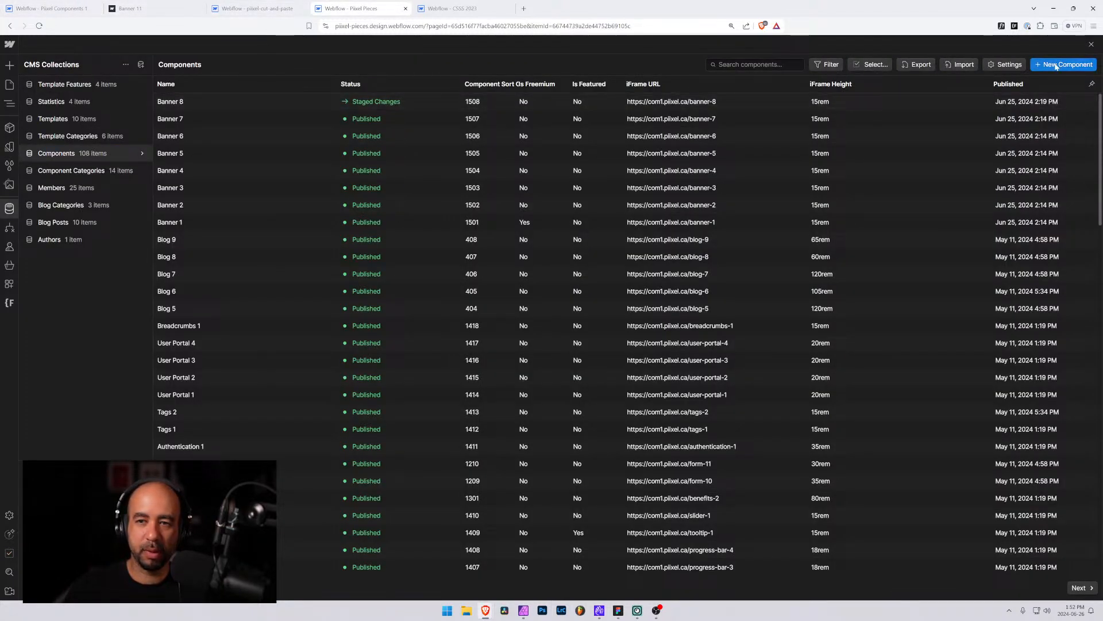
type("Banner 9")
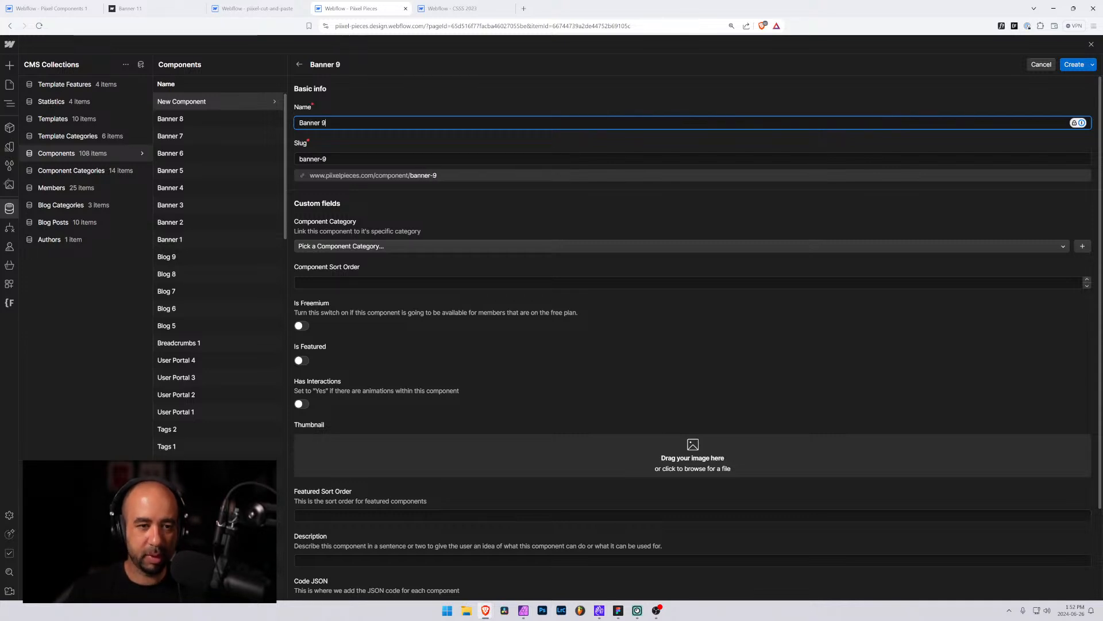
scroll(411, 213, "down", 3)
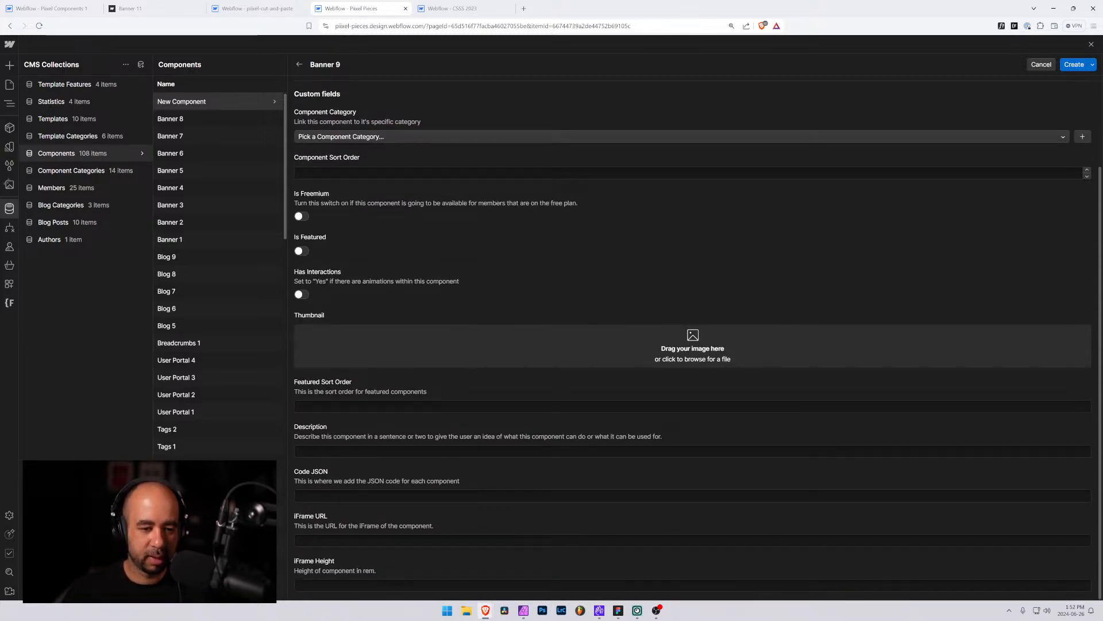
left_click(379, 495)
left_click(337, 540)
type("https://com1.pixel.ca/banner-8")
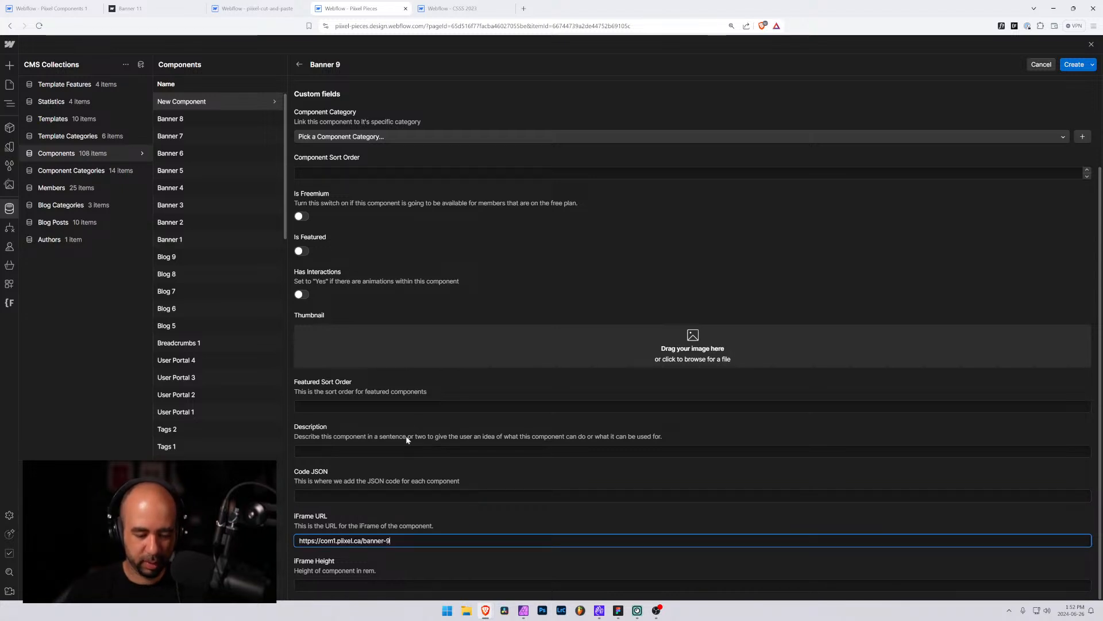
key("Tab")
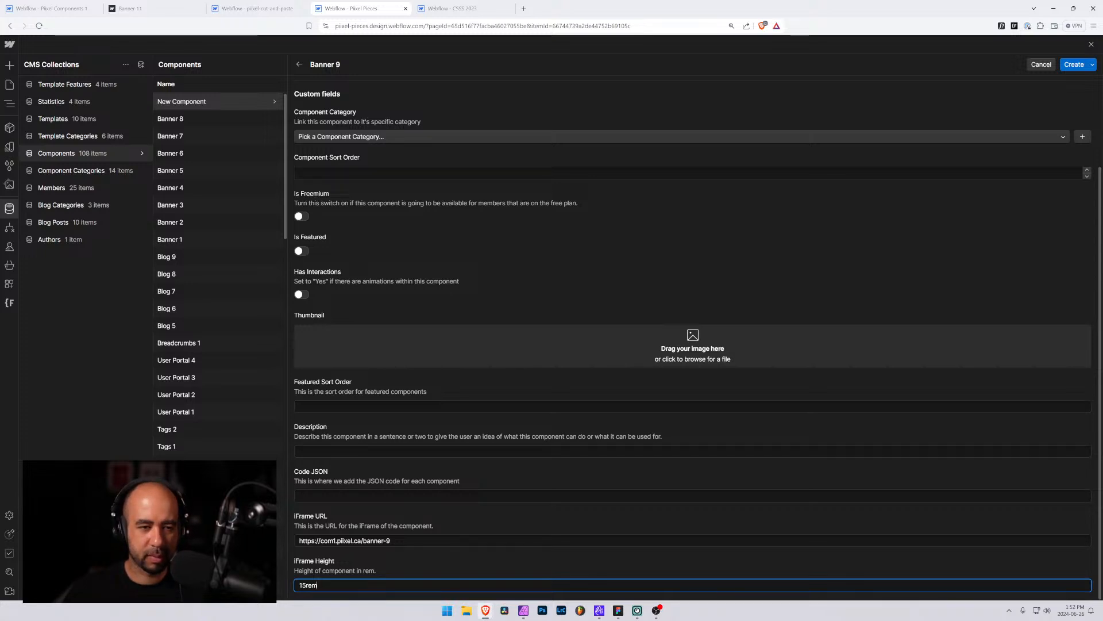
Set the component category to Banner, leaving Is Freemium switched off
left_click(357, 203)
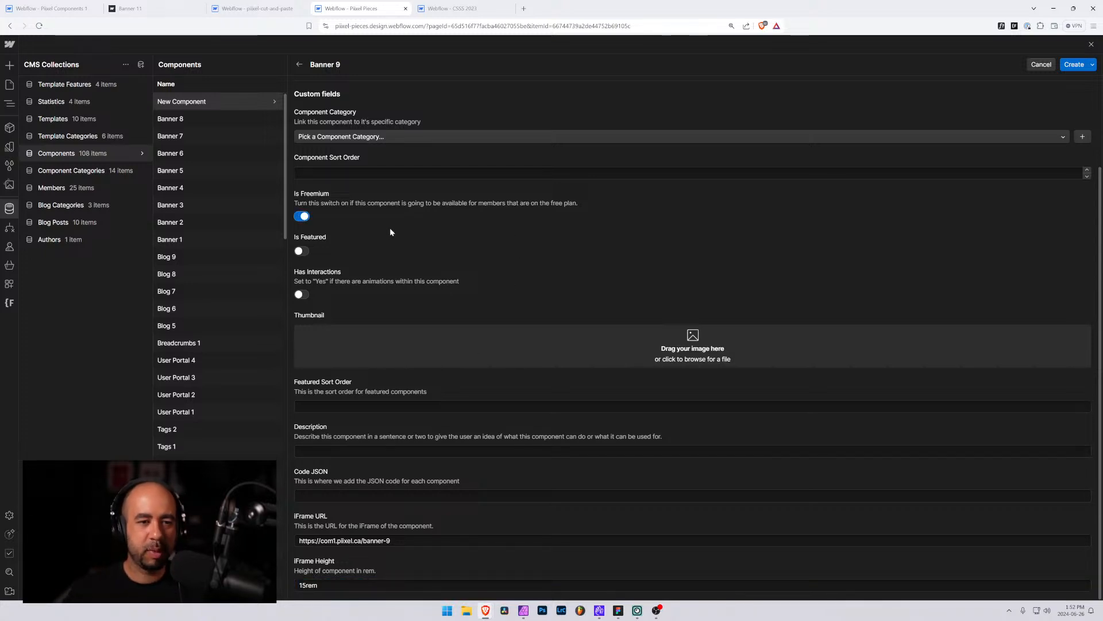
left_click(302, 217)
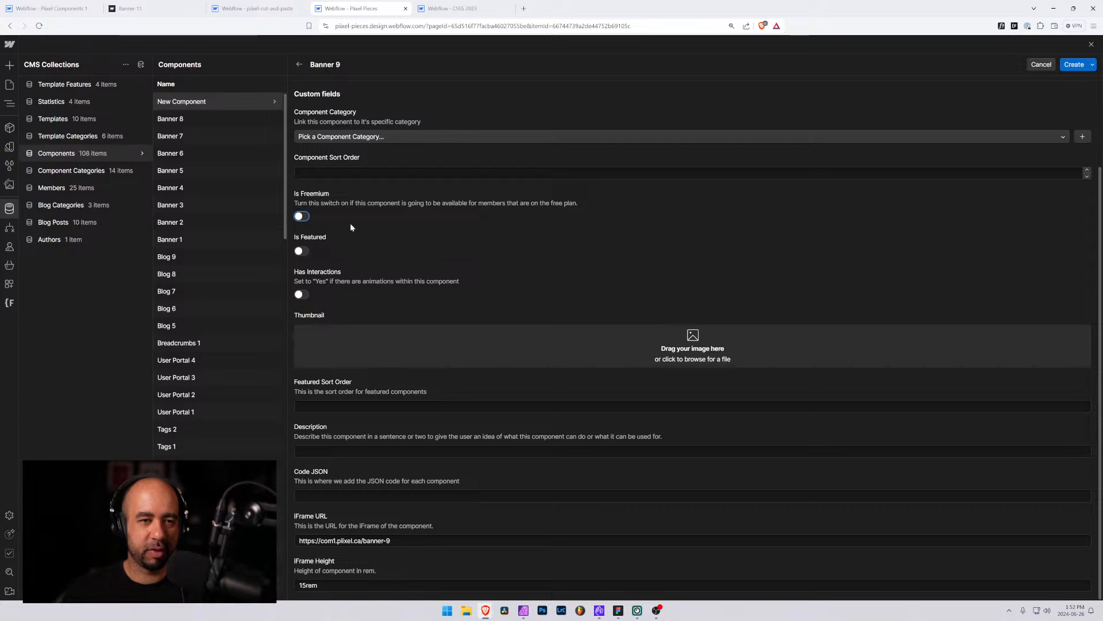
scroll(385, 216, "up", 3)
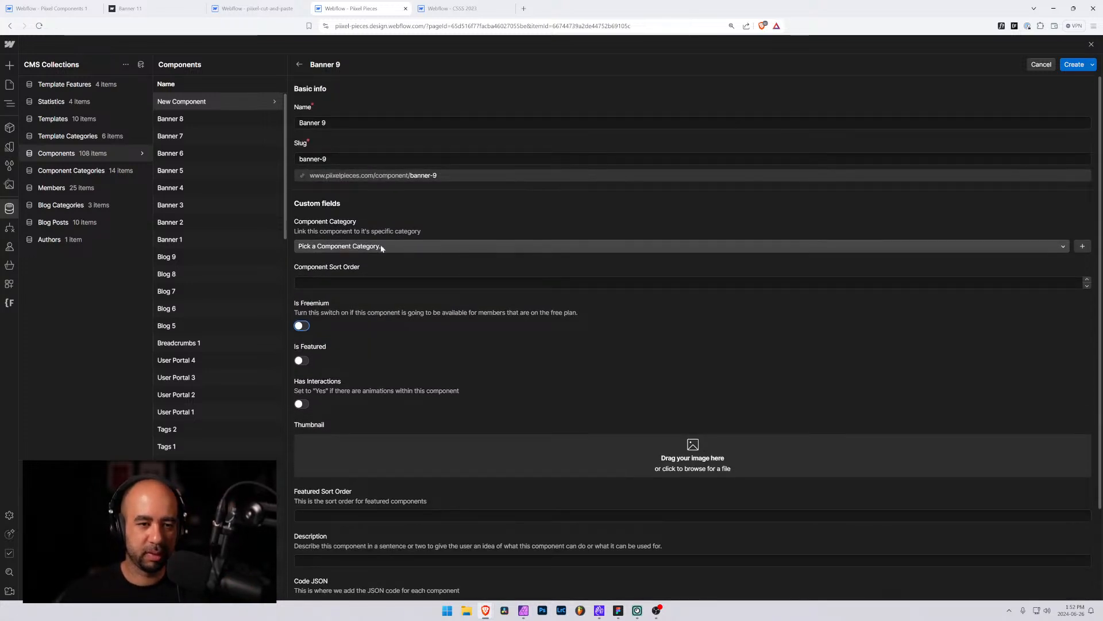
left_click(381, 248)
left_click(332, 302)
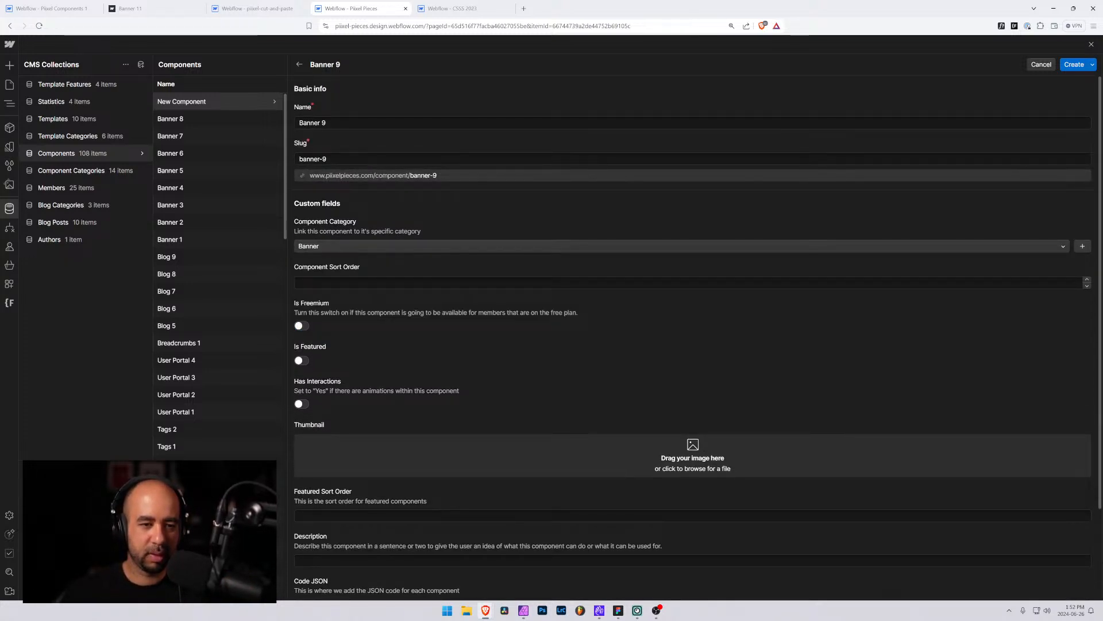
Set the Component Sort Order to 1509
left_click(340, 282)
type("150")
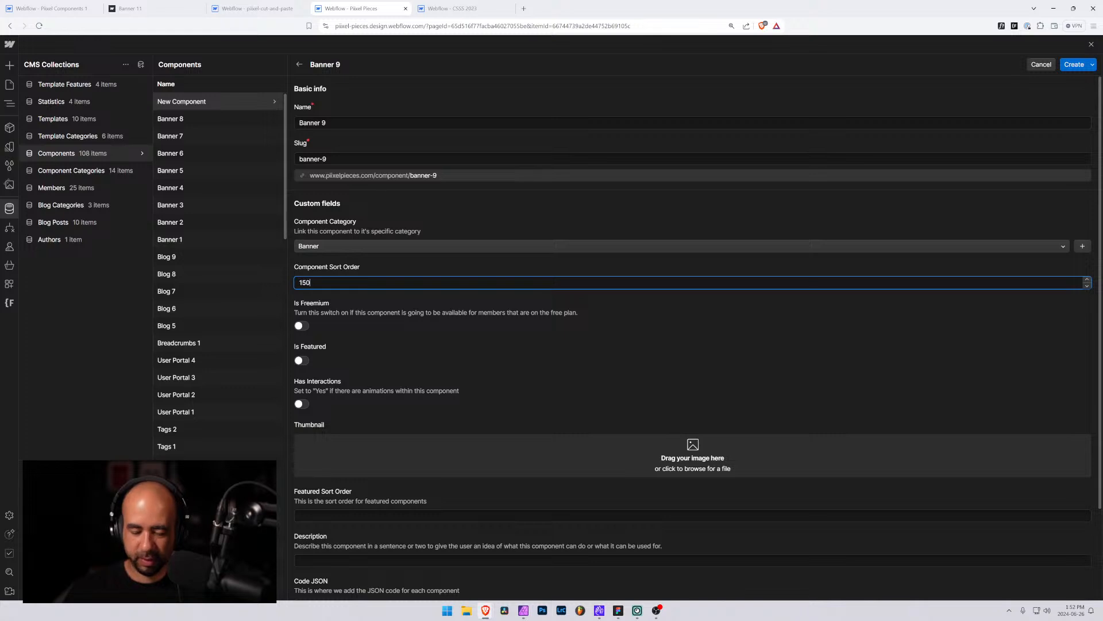
type("9")
scroll(374, 284, "down", 2)
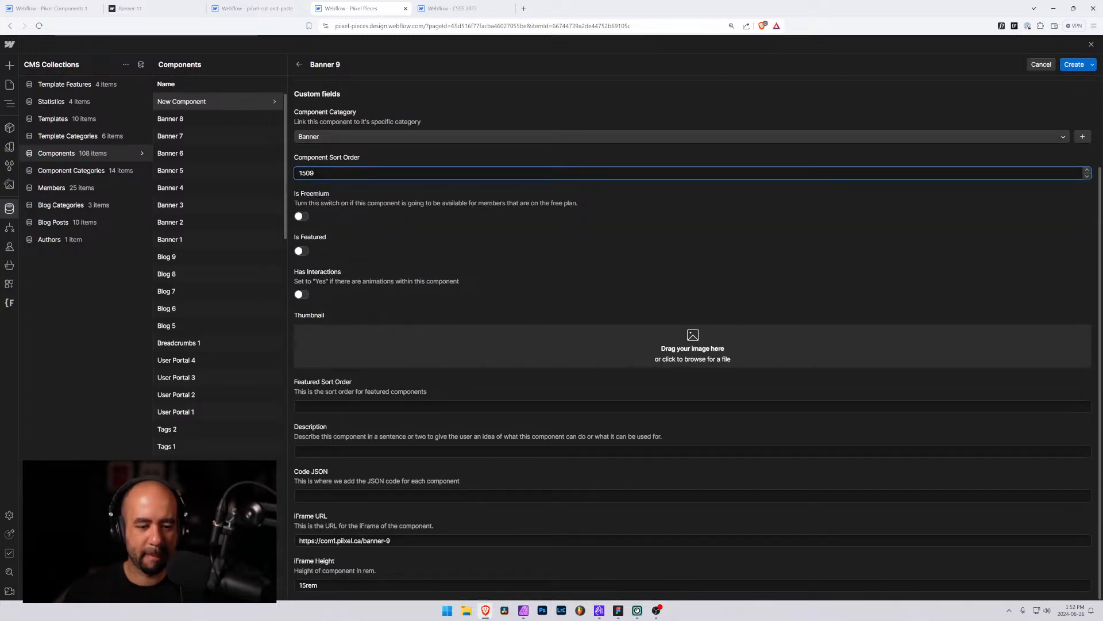
Upload banner-9.jpg from the Desktop as the component's thumbnail
left_click(467, 616)
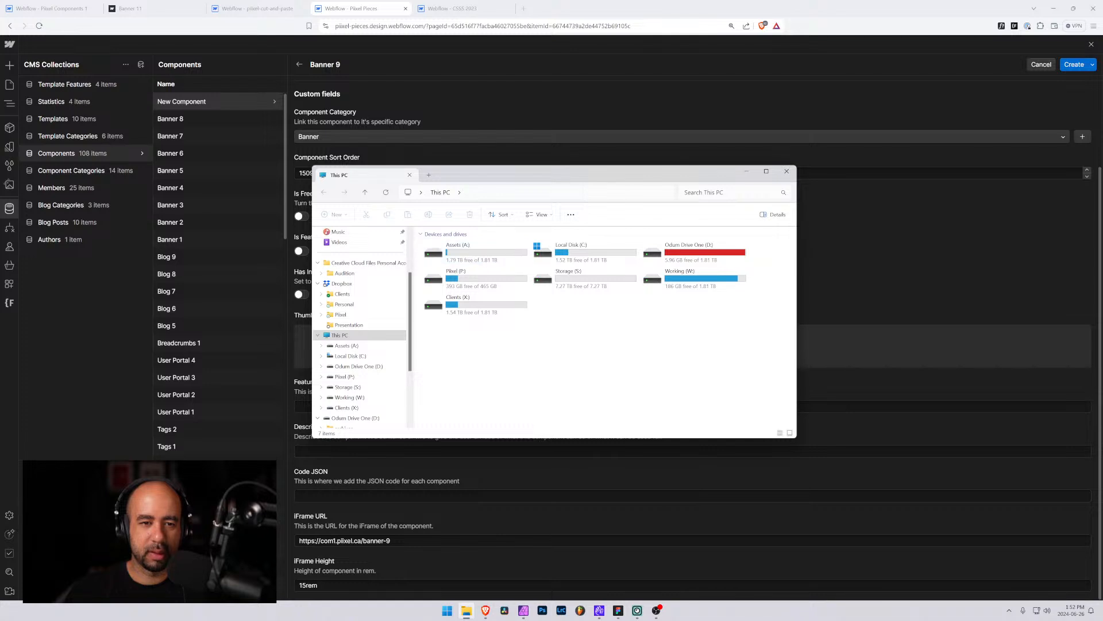
scroll(337, 277, "up", 3)
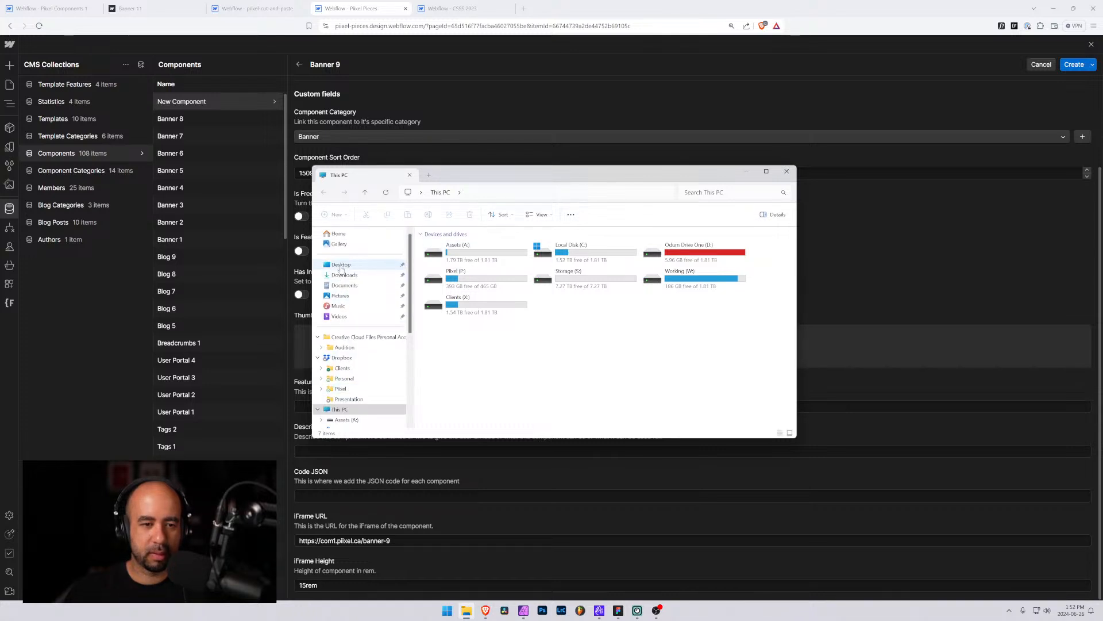
left_click(340, 265)
left_click_drag(459, 172, 1102, 174)
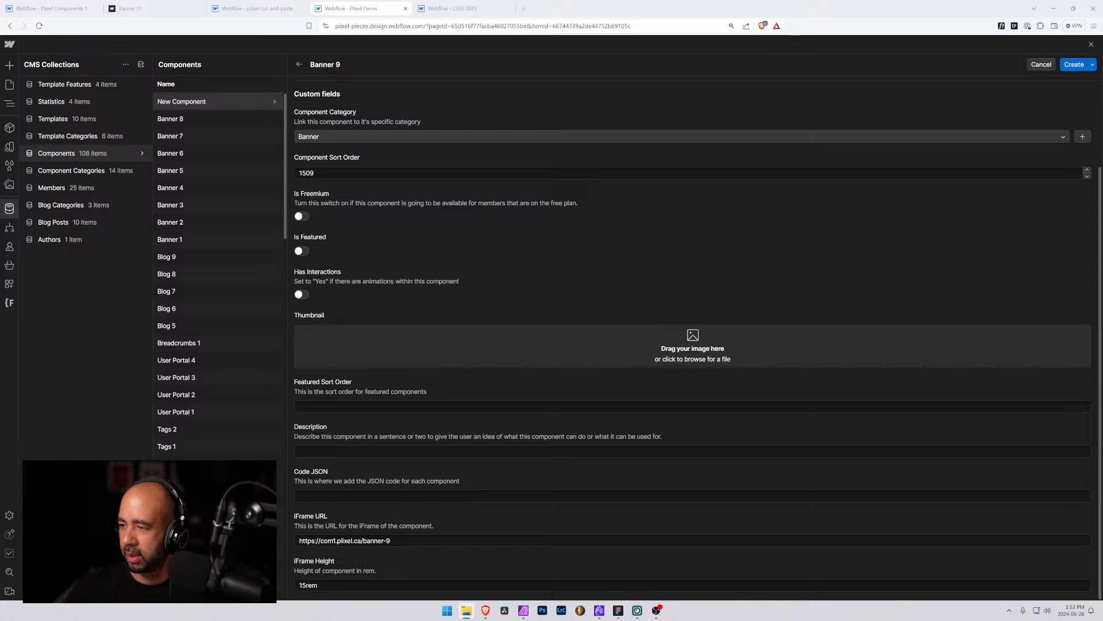
left_click_drag(1102, 345, 692, 345)
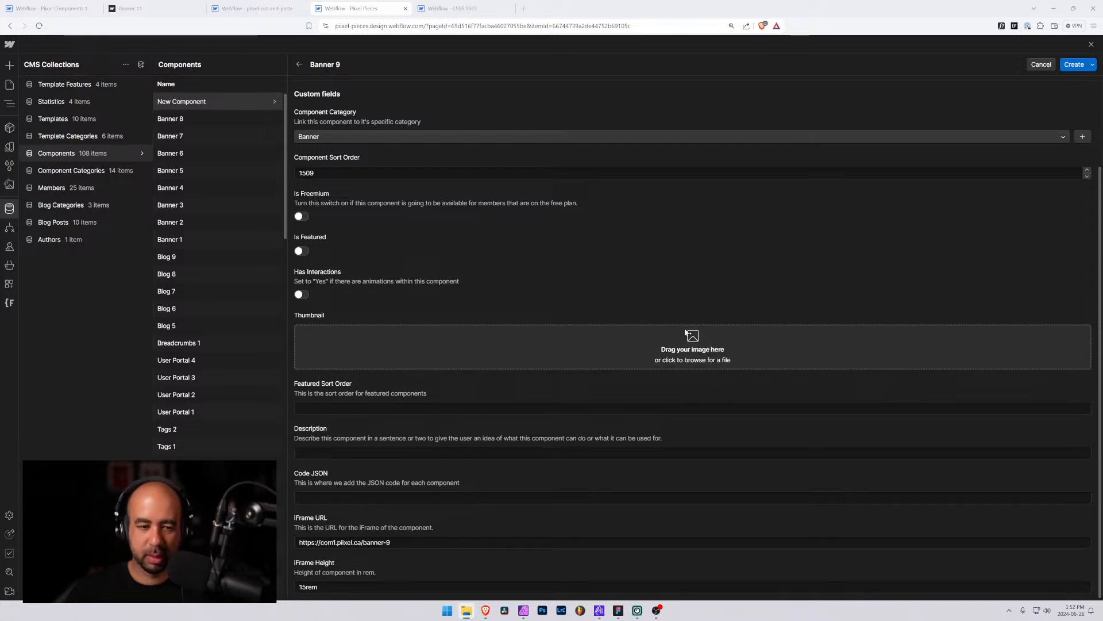
scroll(402, 273, "down", 1)
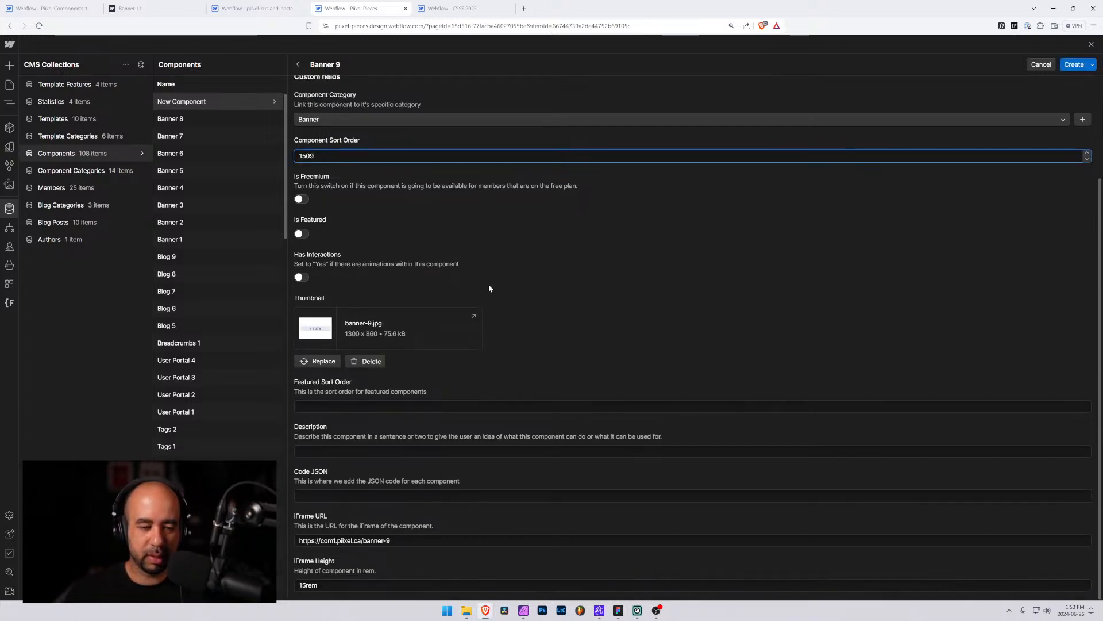
Write the description "Banner with a customizable countdown timer. Set your end date in Webflow embed element and the component does the rest of the work." and create the item
left_click(339, 450)
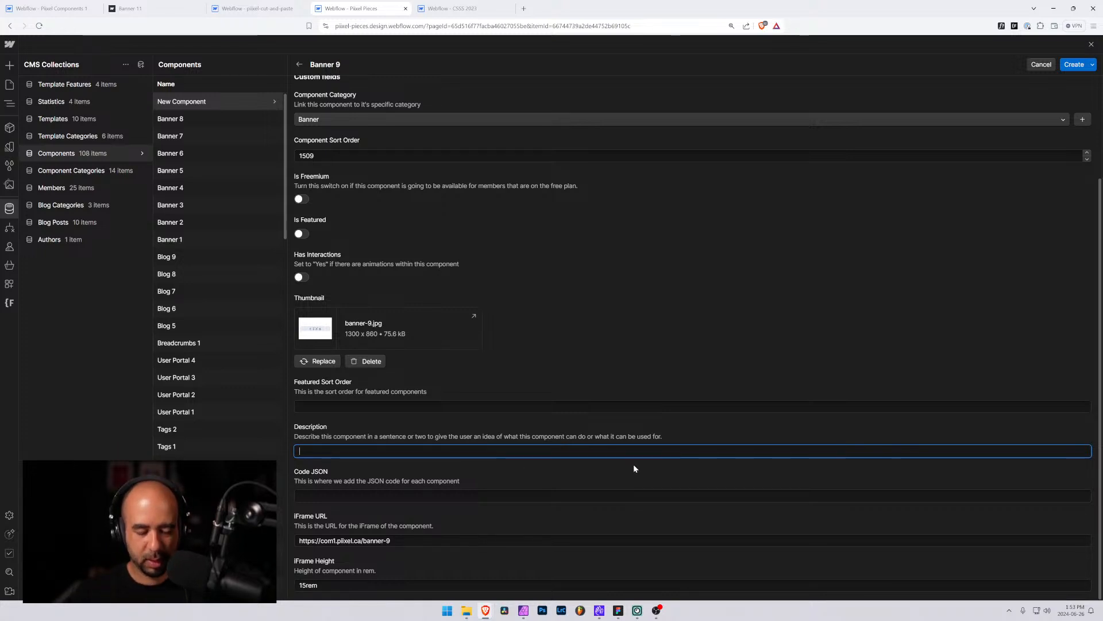
type("Banner")
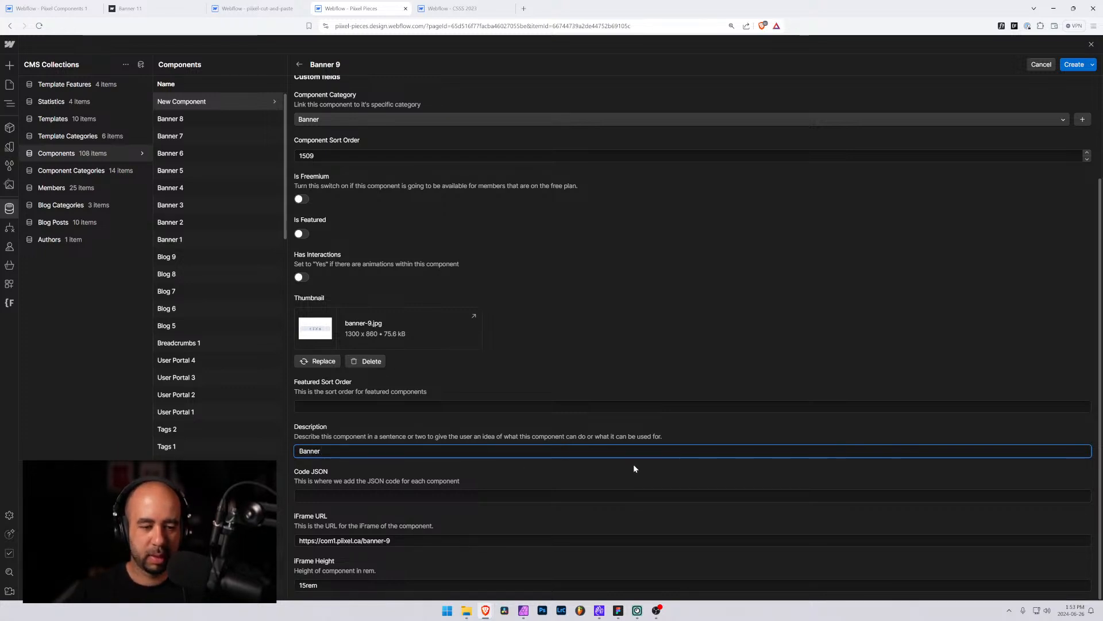
type(" with a customizable")
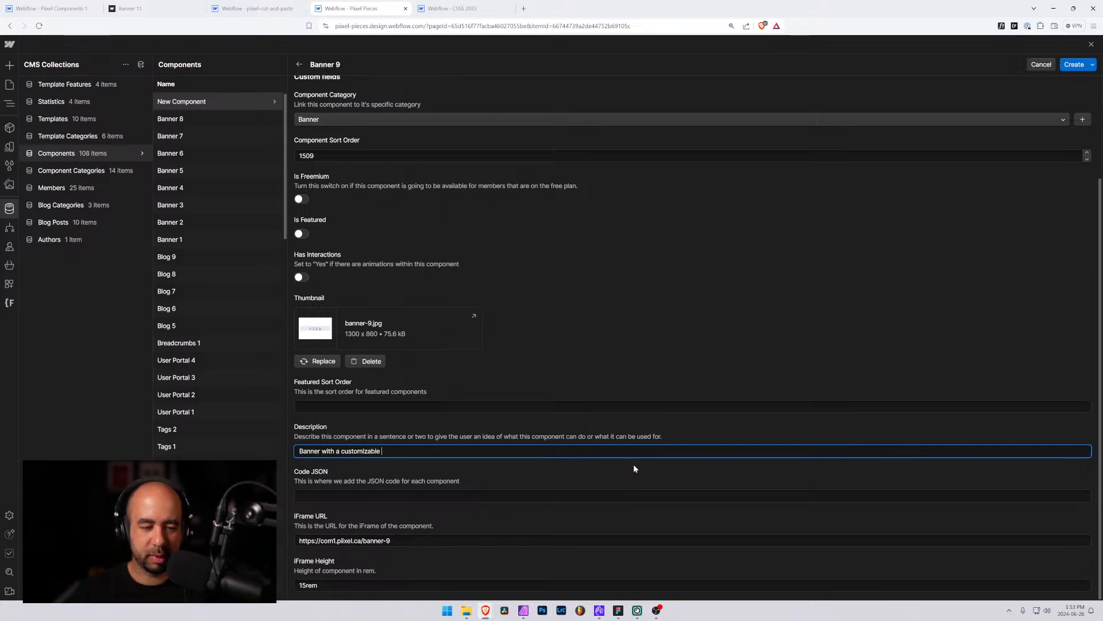
type(" coun")
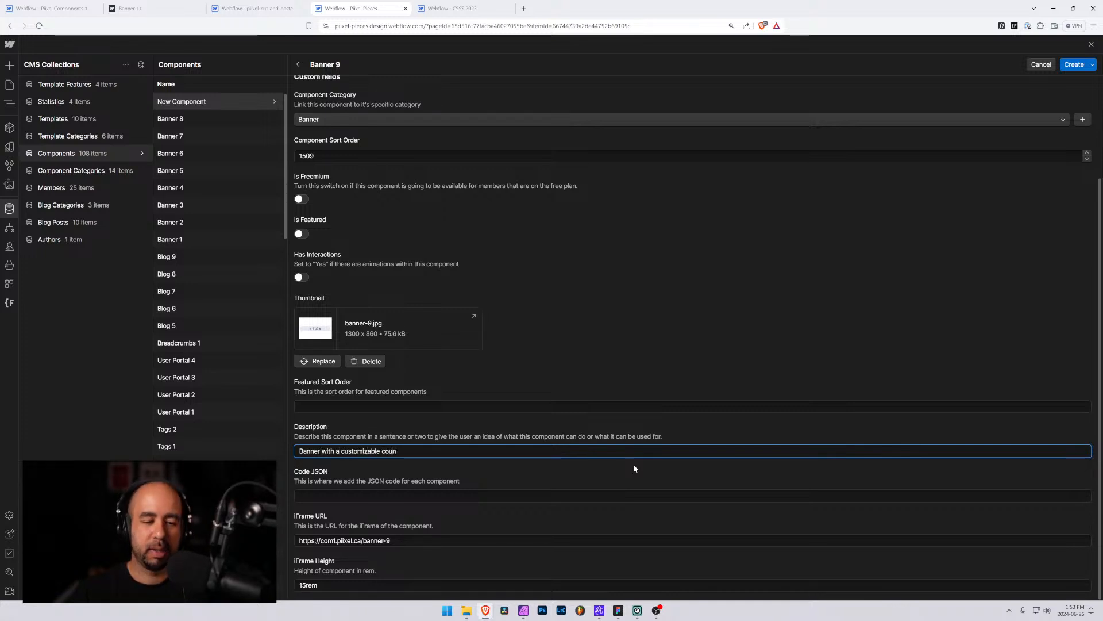
type("tdown timer. S")
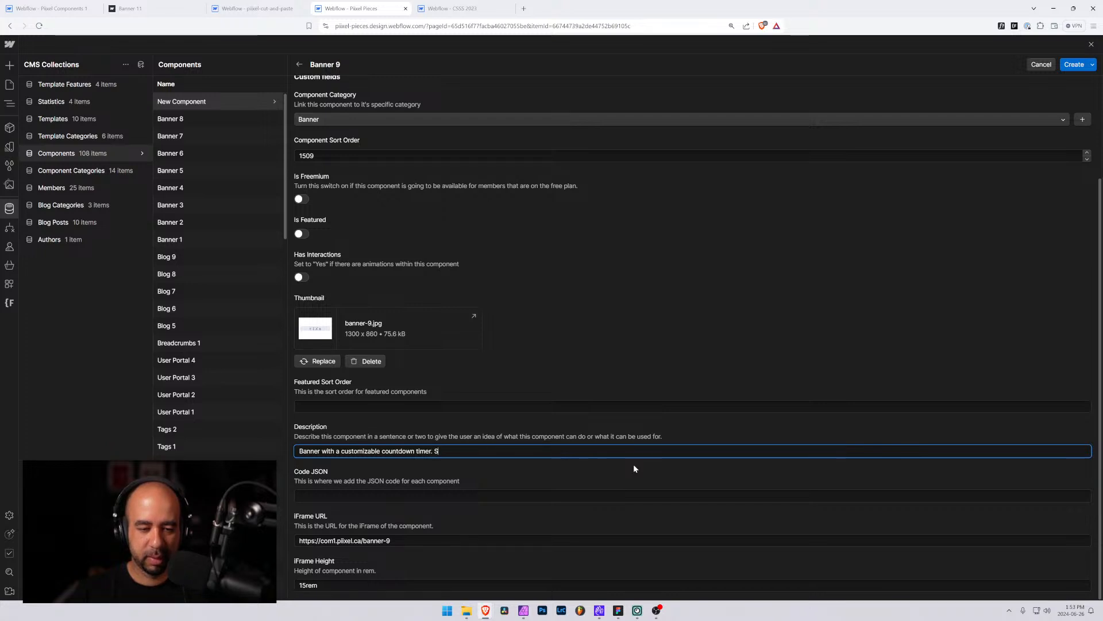
type("et your end date in")
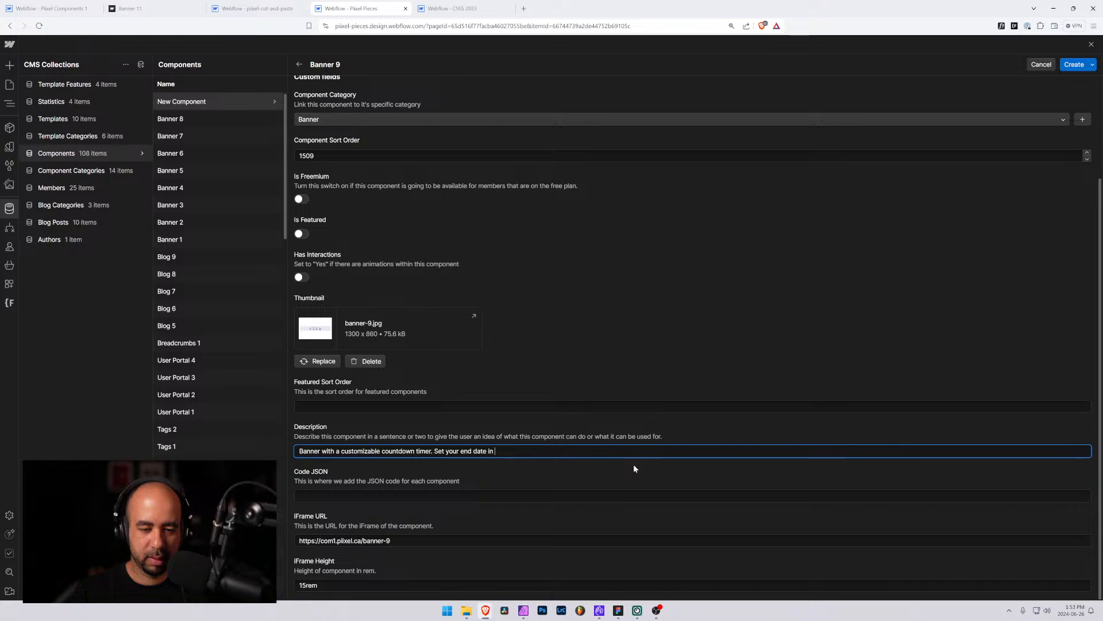
type("Webflo")
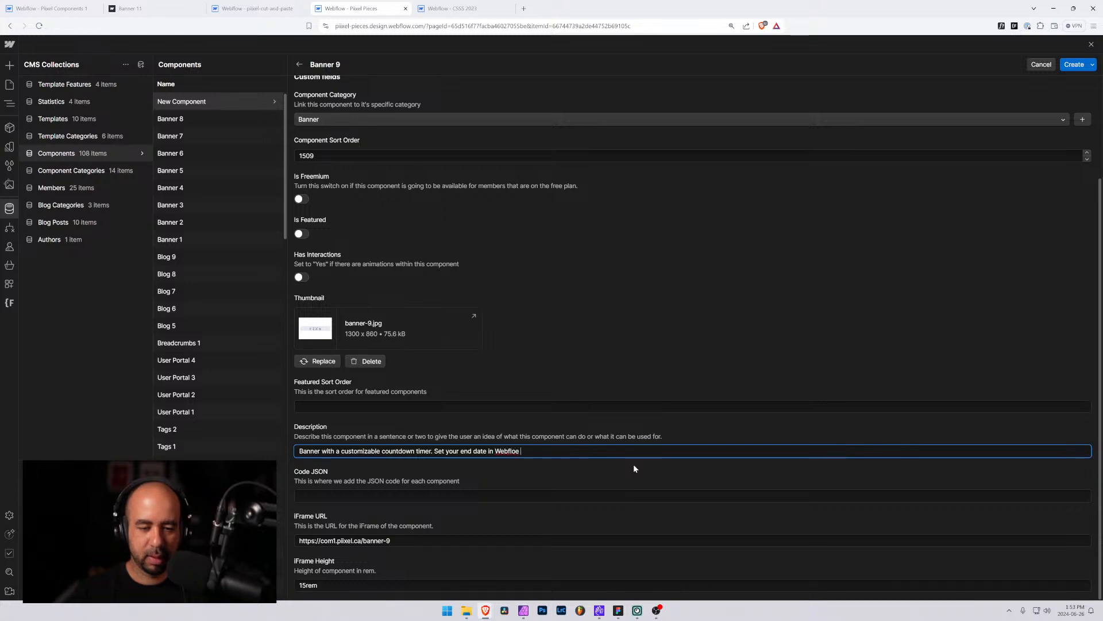
type("w embed element and the component does th")
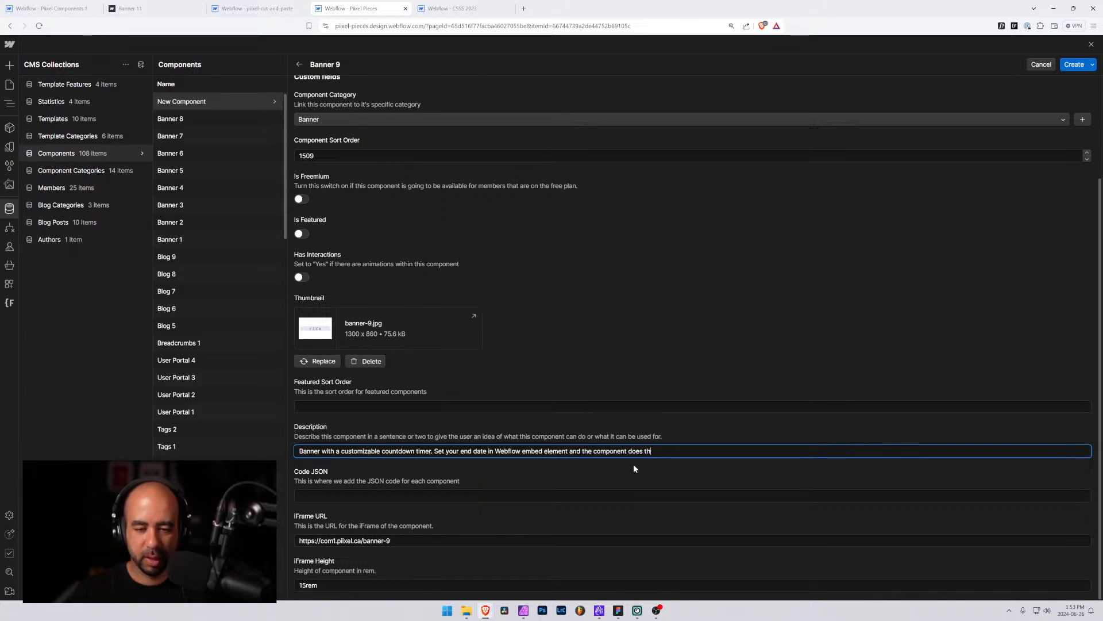
type("e rest of the work.")
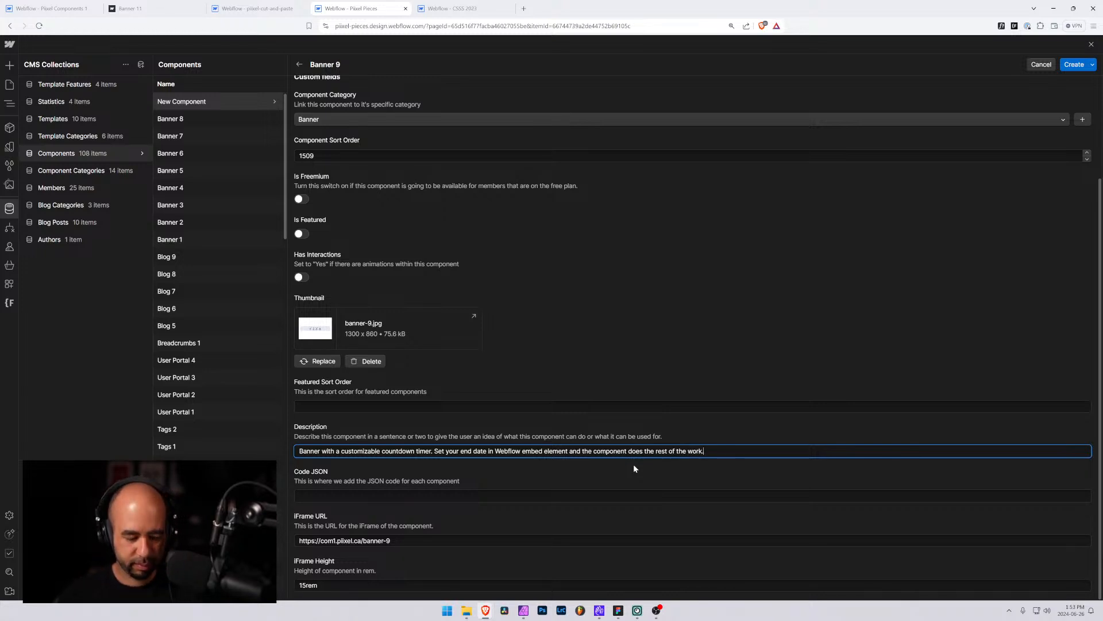
key("ctrl+a")
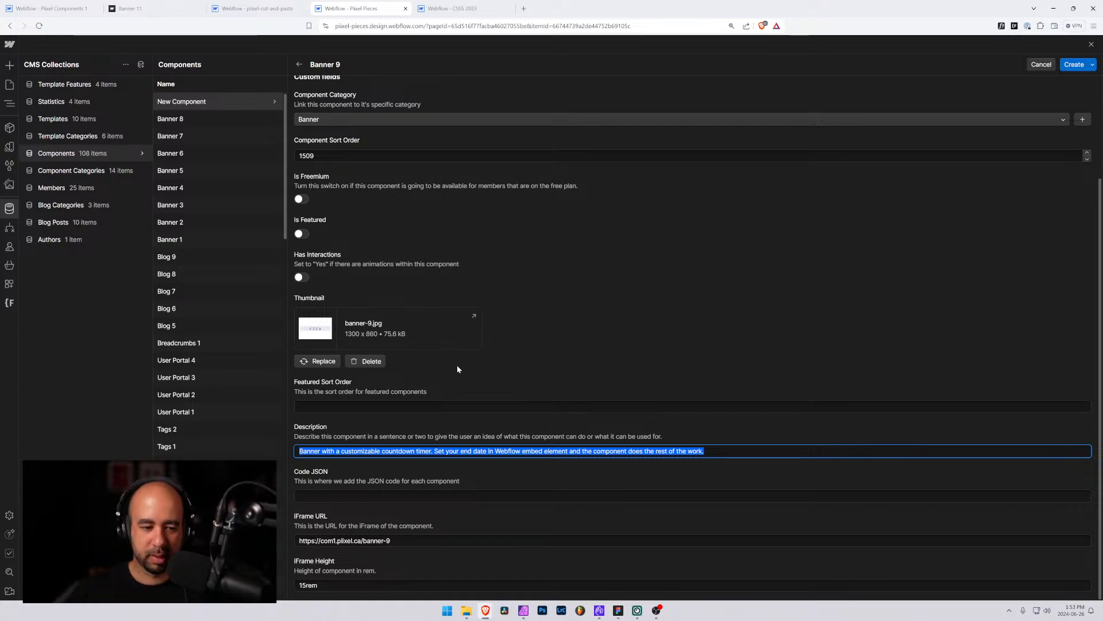
left_click(1074, 65)
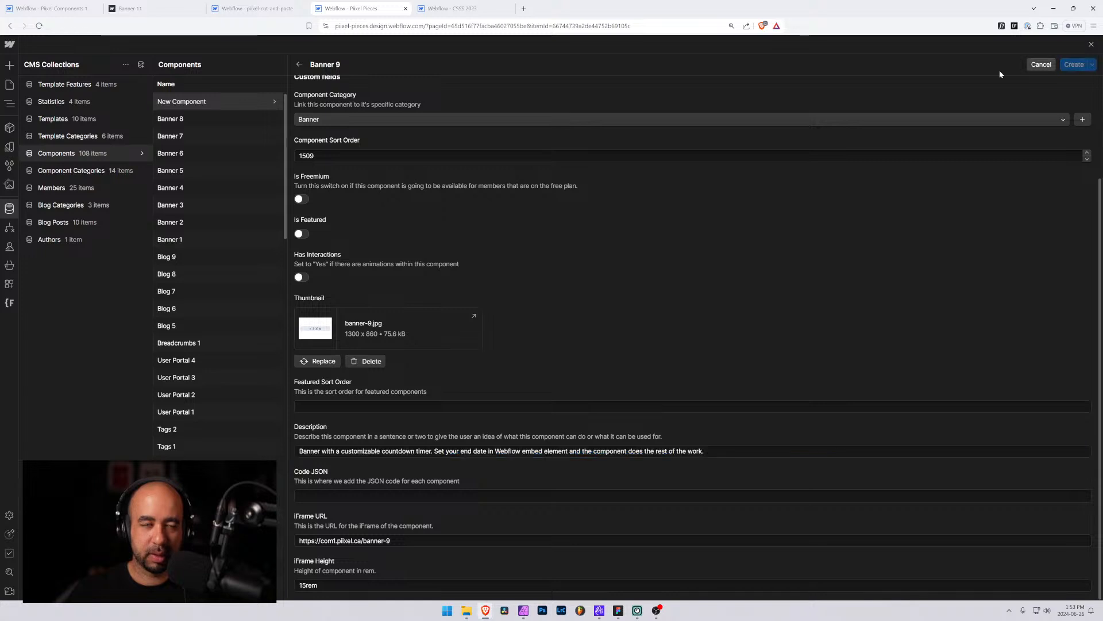
Publish the Pixel Components site to the selected production domain
left_click(52, 7)
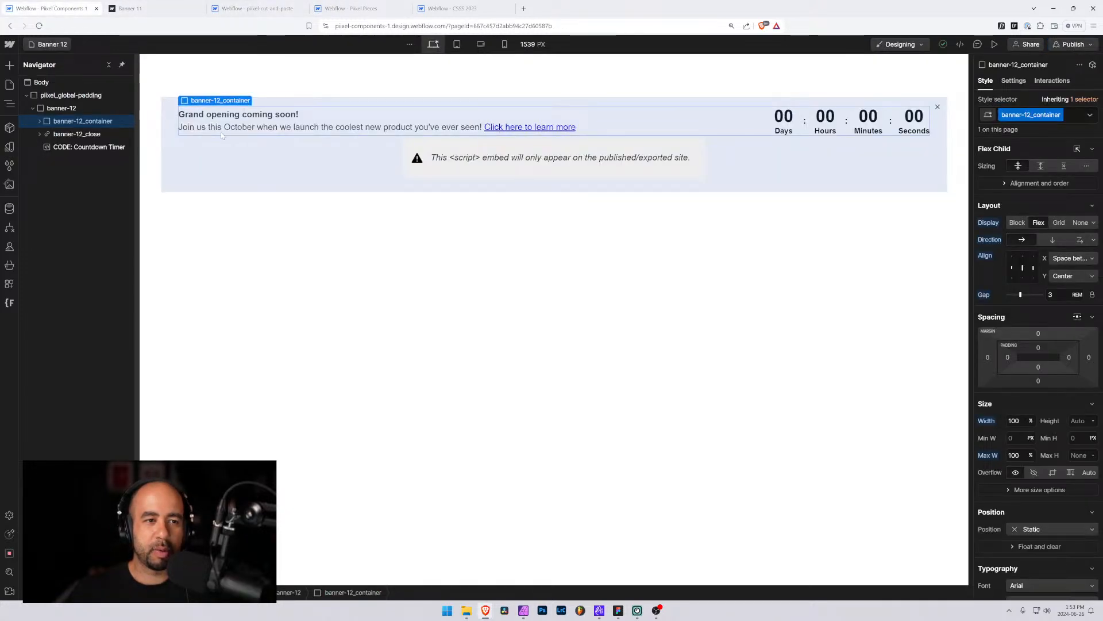
left_click(1072, 44)
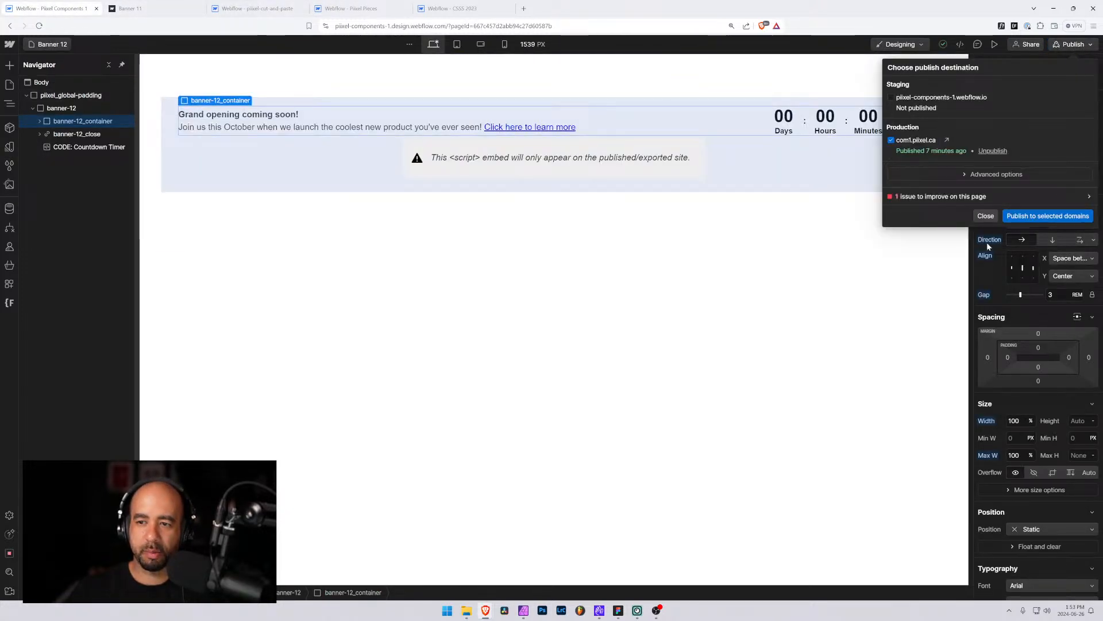
left_click(1041, 216)
Open Clipboard Inspector in a new browser tab, then return to the Pixel Components designer
left_click(324, 7)
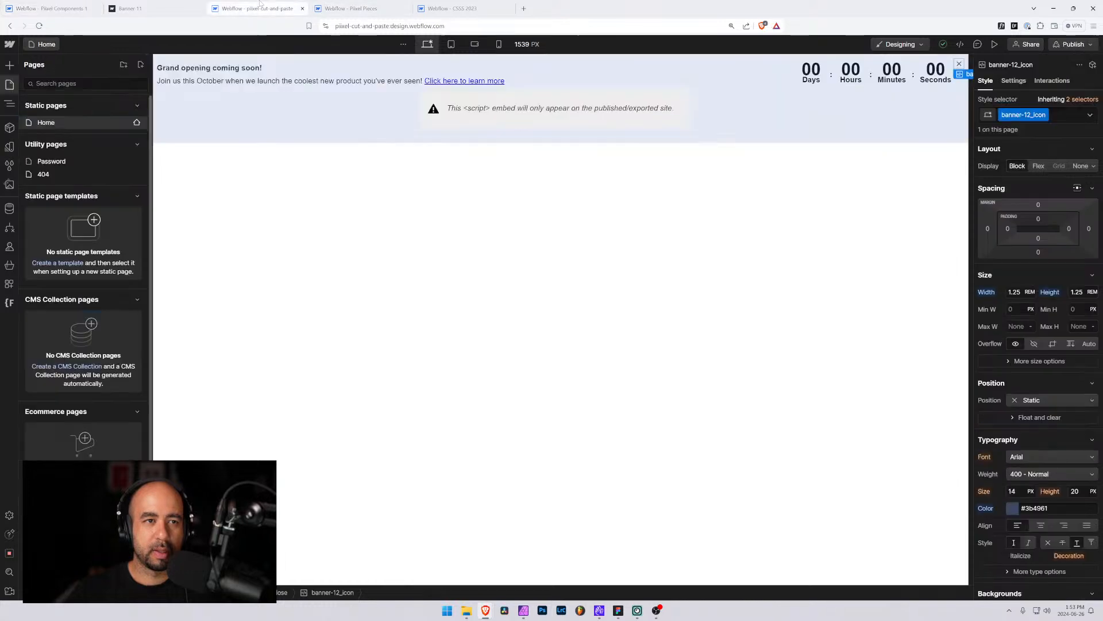
left_click(138, 8)
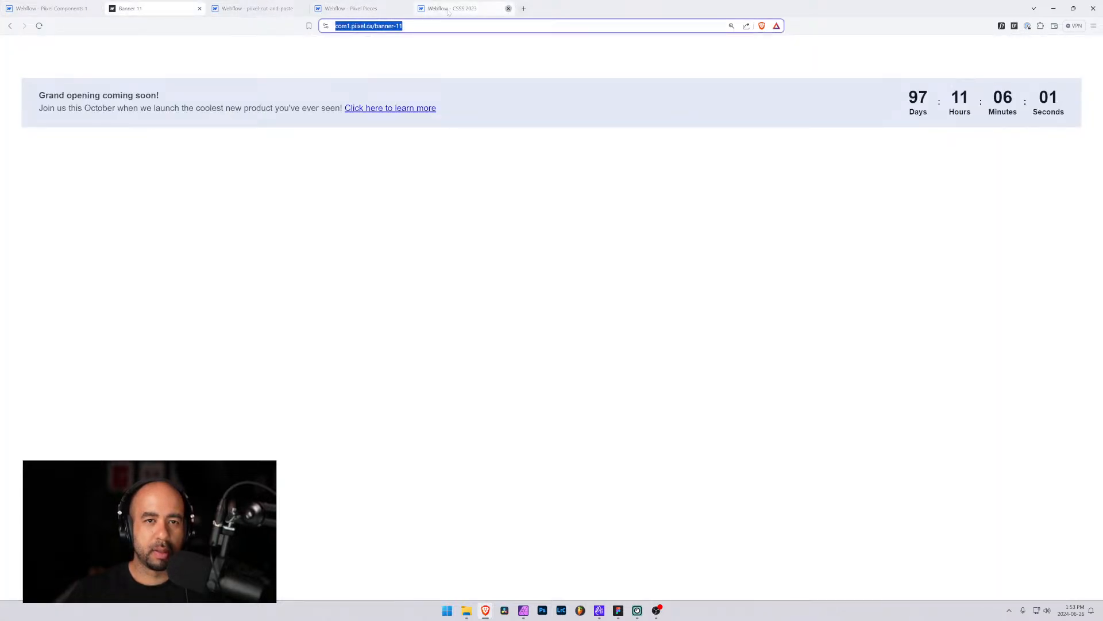
left_click(508, 8)
left_click(421, 8)
type("git")
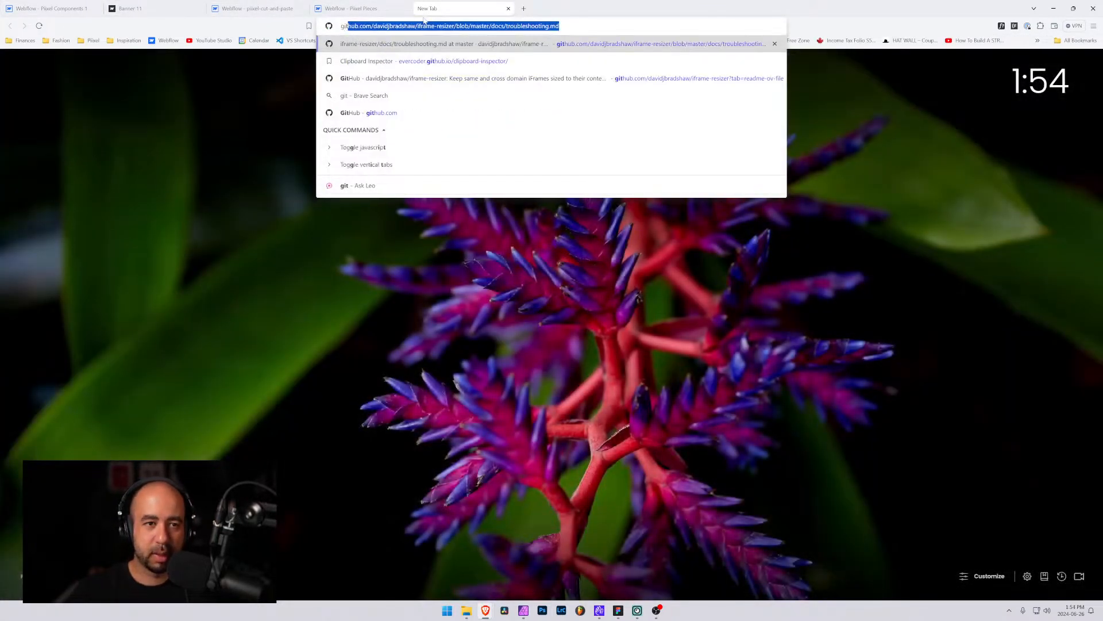
key("Down")
key("Return")
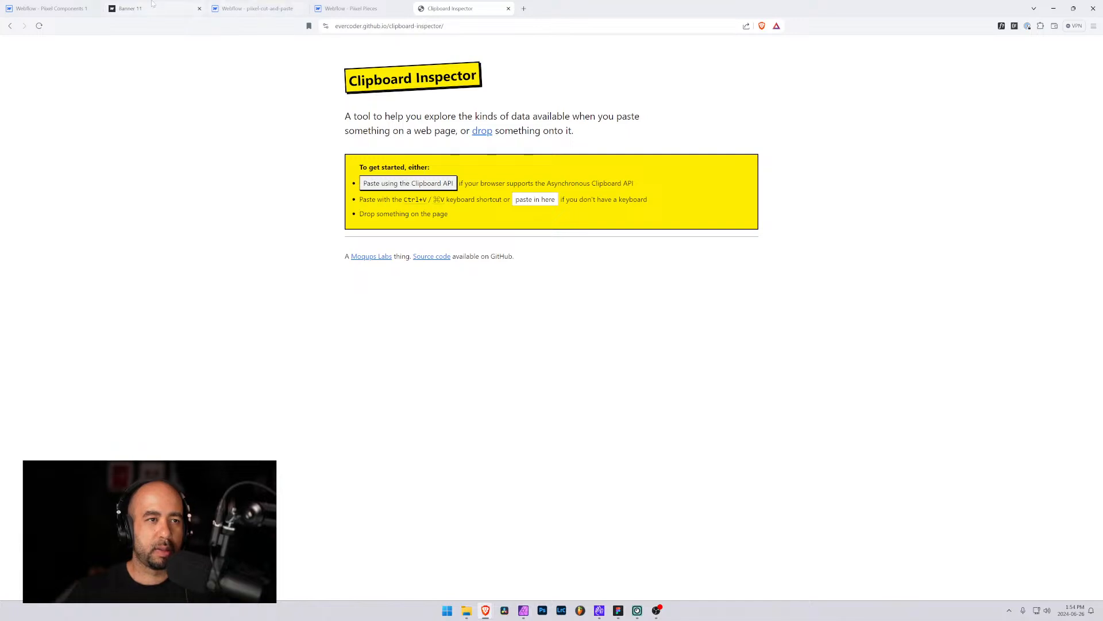
left_click(57, 9)
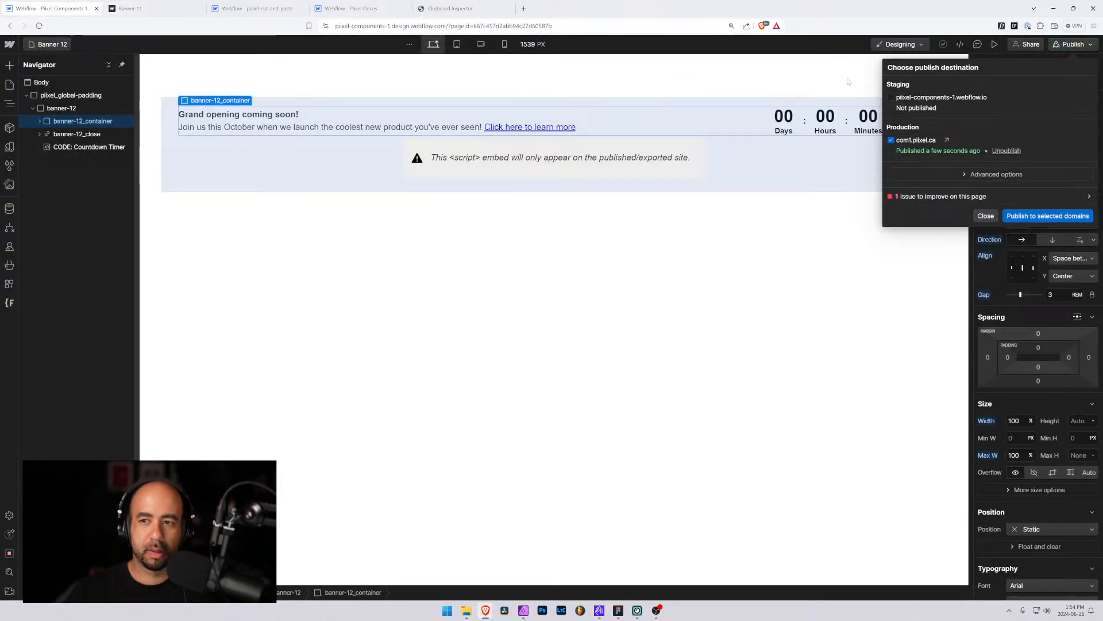
Open the live banner-9 page in the published site tab to check the countdown
left_click(165, 4)
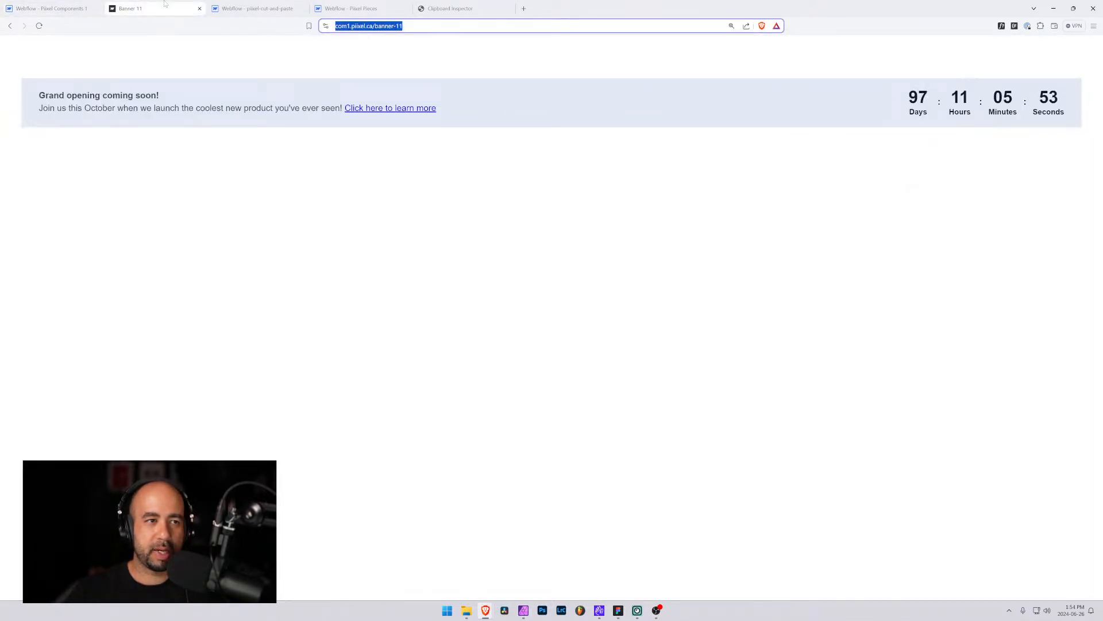
left_click(275, 69)
left_click(401, 27)
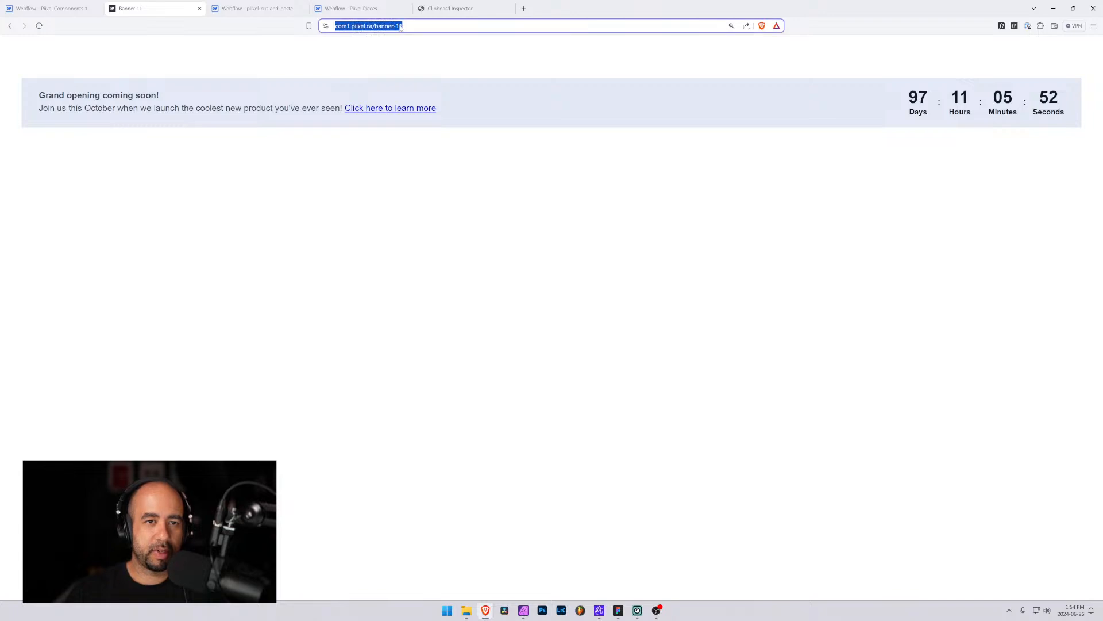
left_click(401, 27)
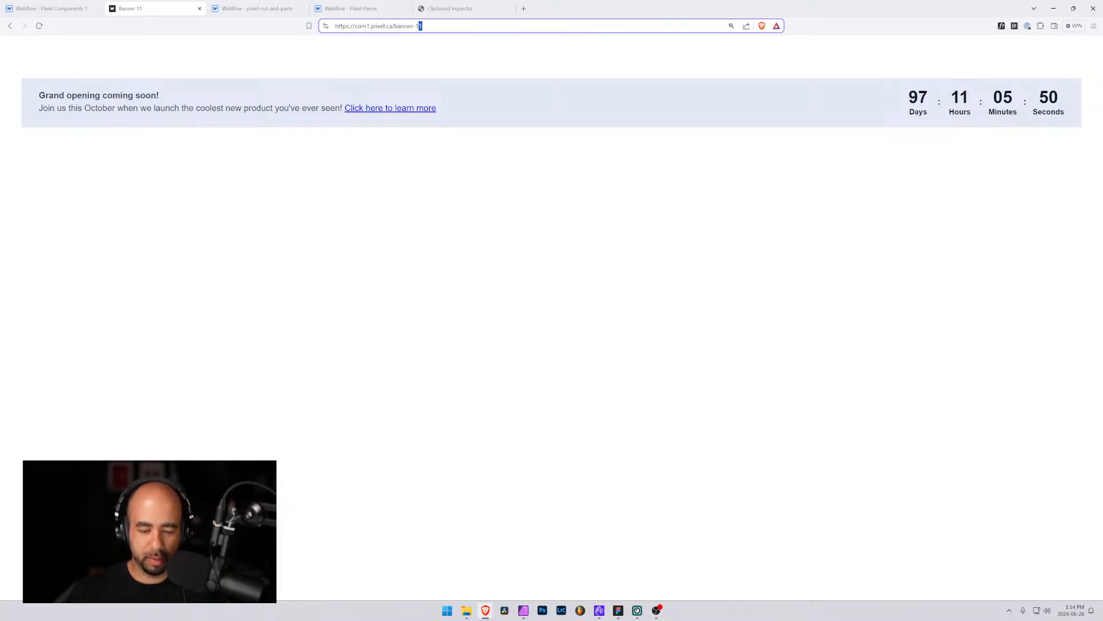
key("shift+Left")
type("9")
key("Return")
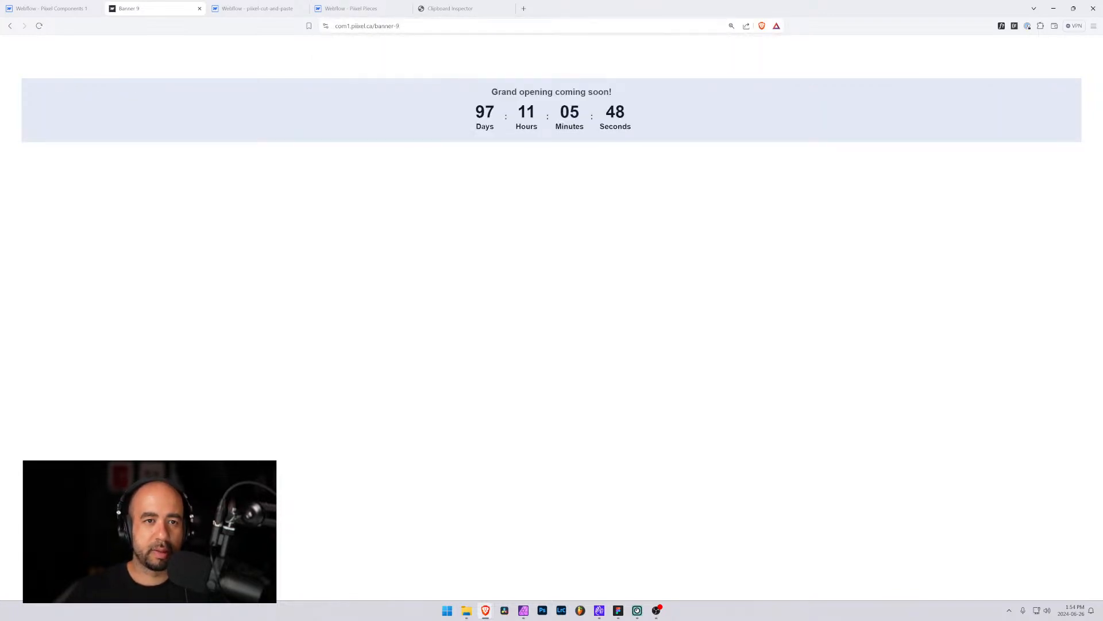
Open the Banner 9 page in the designer and select its banner-9 element
left_click(52, 8)
left_click(53, 47)
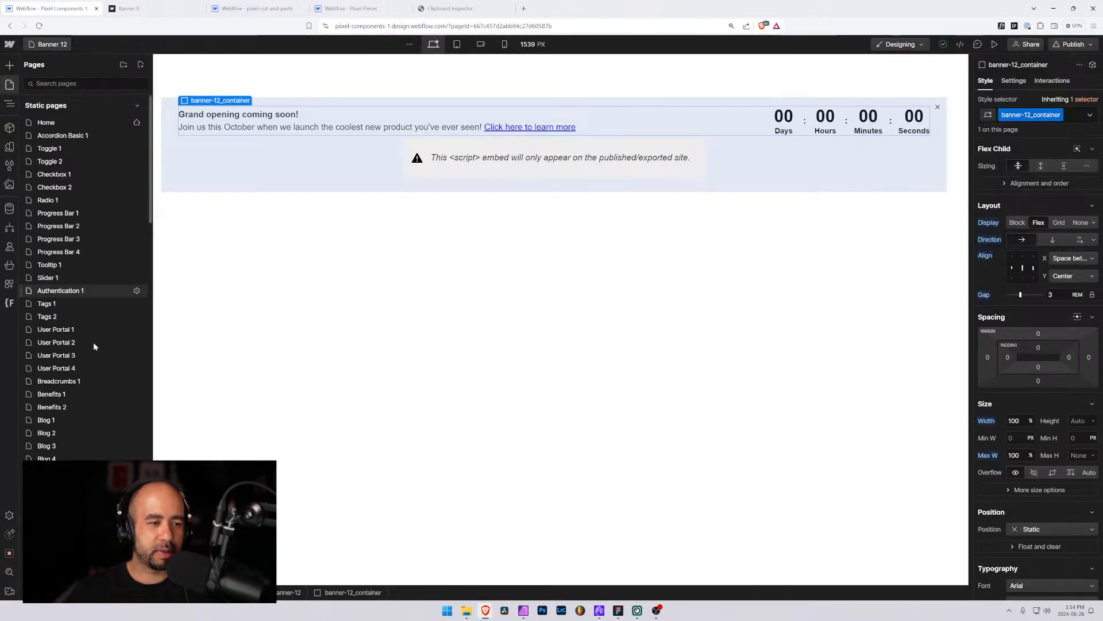
scroll(78, 365, "down", 10)
scroll(65, 424, "down", 15)
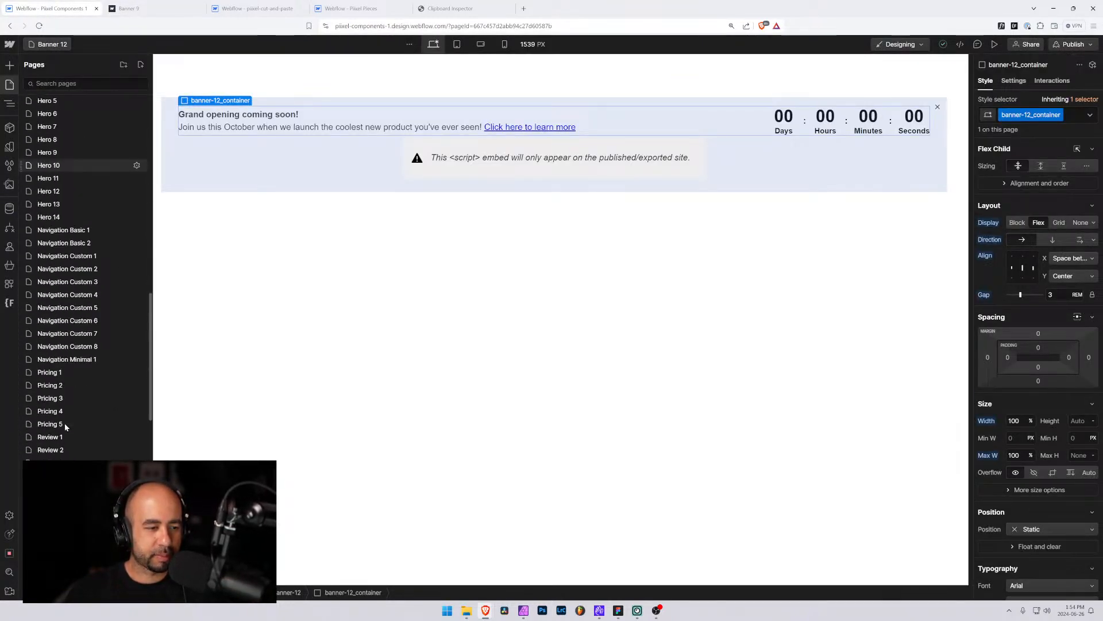
left_click(67, 409)
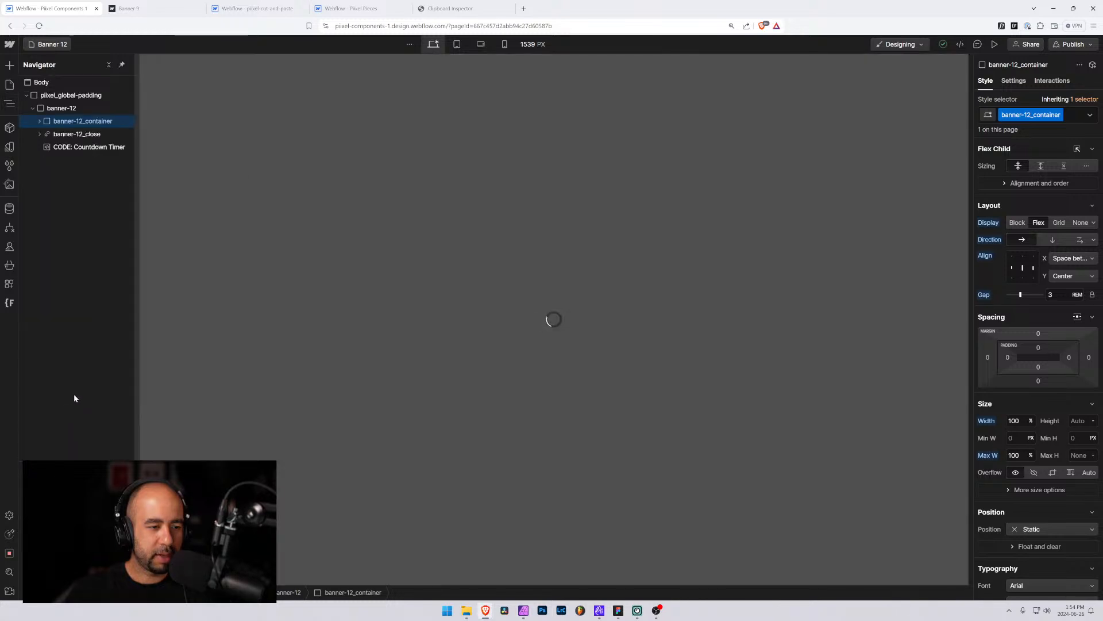
left_click(222, 143)
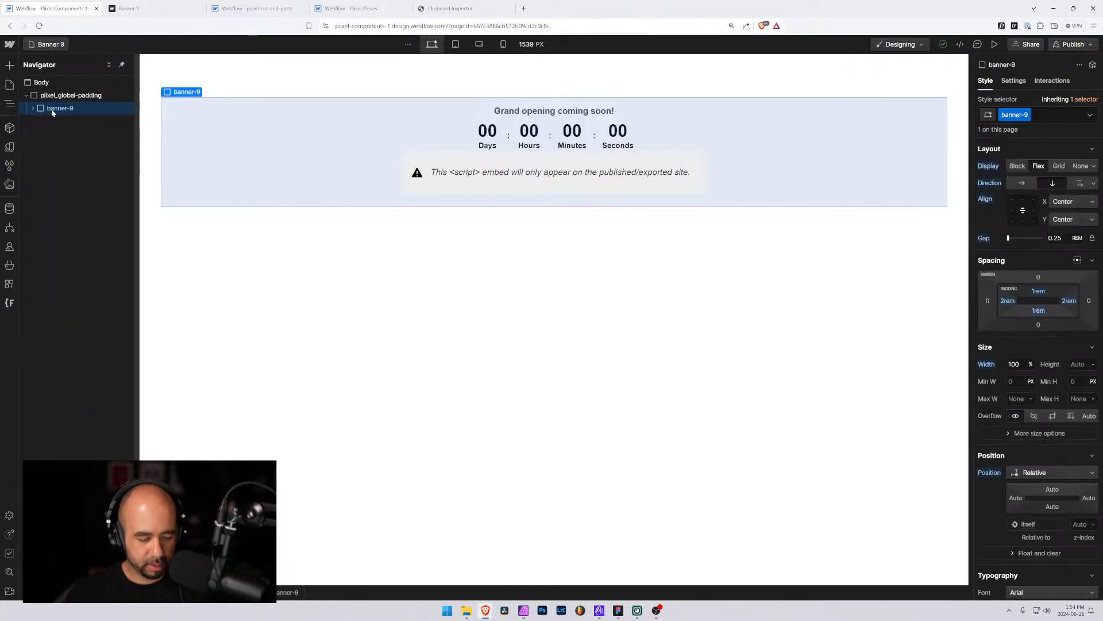
Paste the copied element into Clipboard Inspector and select the JSON payload text
left_click(450, 9)
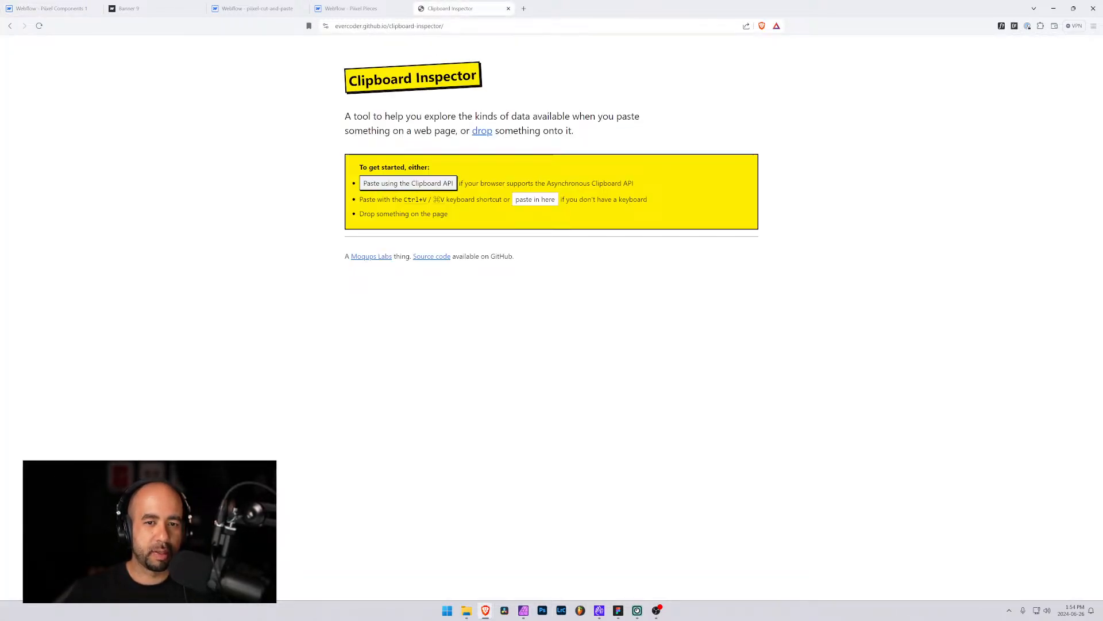
key("ctrl+v")
left_click_drag(405, 254, 650, 415)
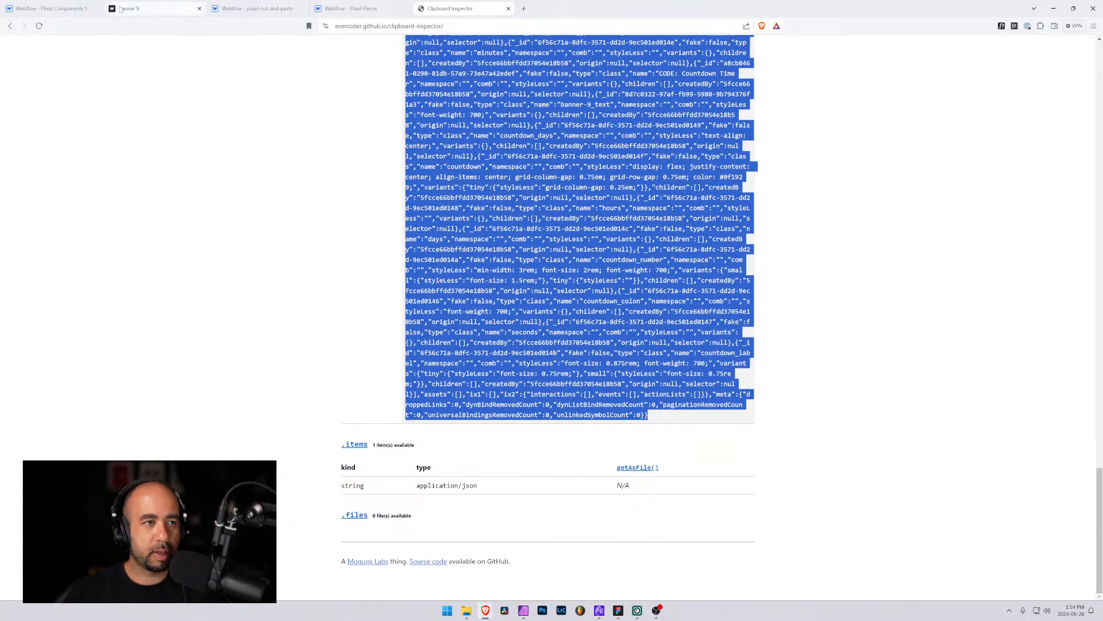
Paste the copied JSON into the Banner 9 item's Code JSON field and save the item
left_click(63, 10)
left_click(251, 9)
left_click(342, 10)
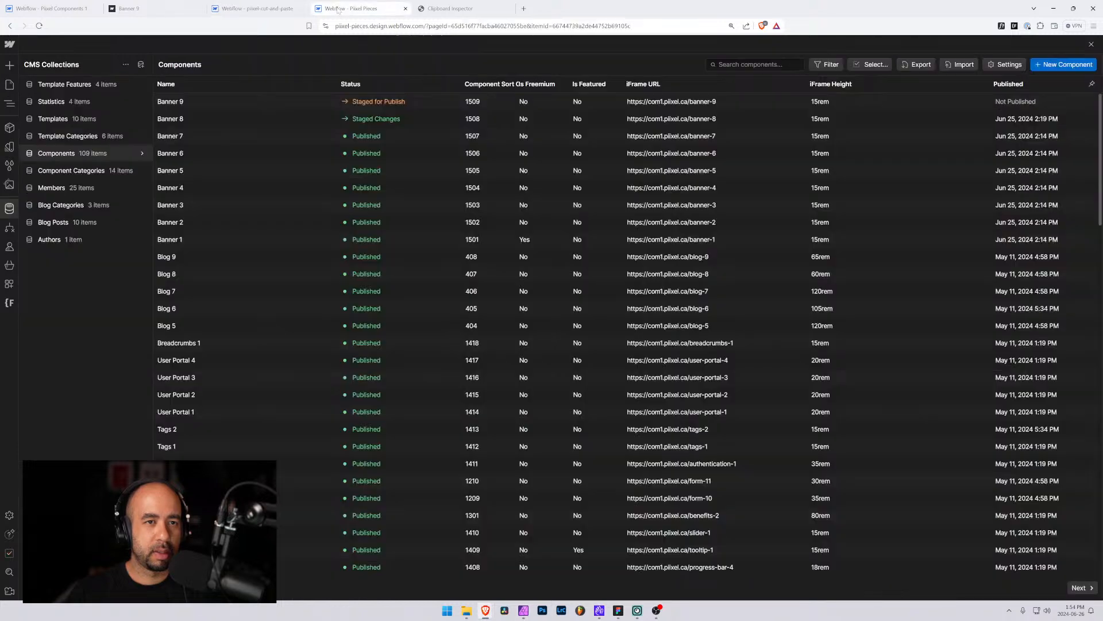
left_click(315, 105)
scroll(389, 400, "down", 4)
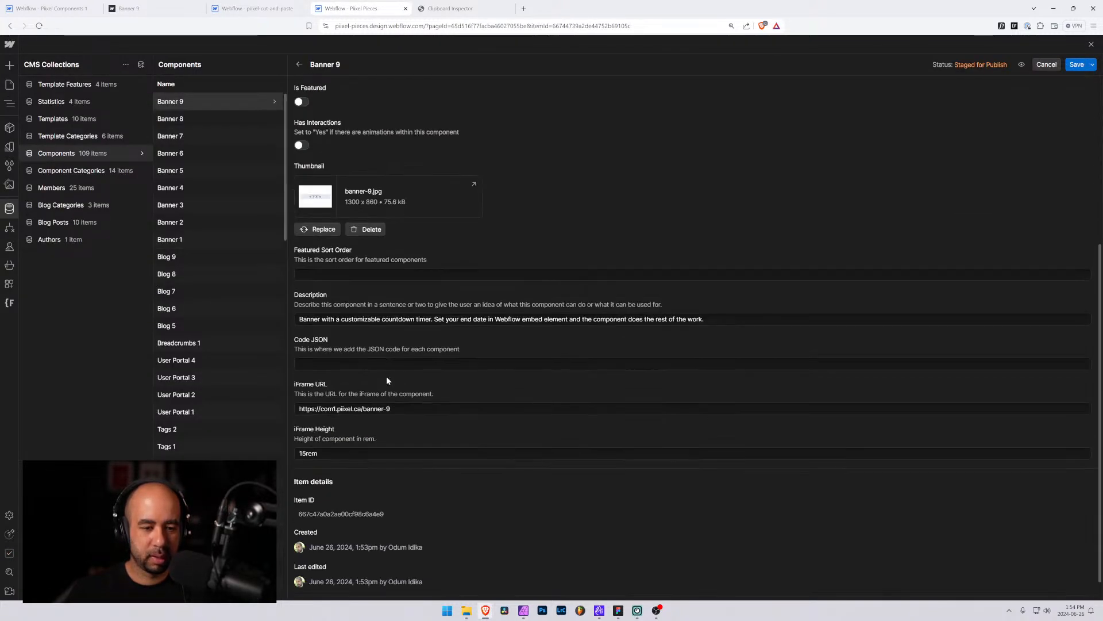
left_click(335, 364)
key("ctrl+v")
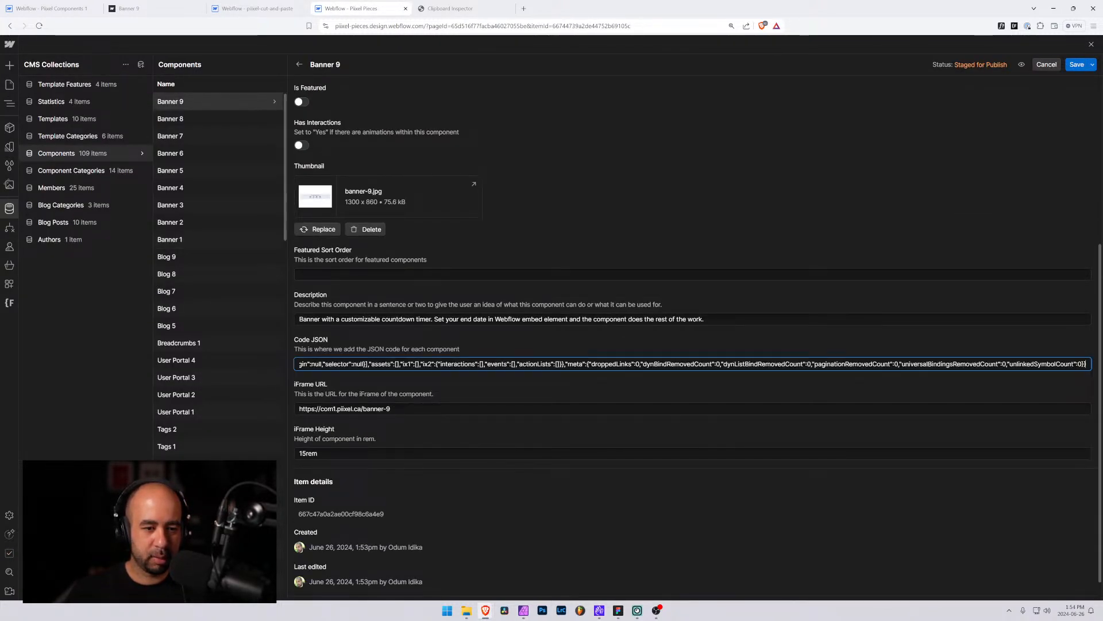
key("Tab")
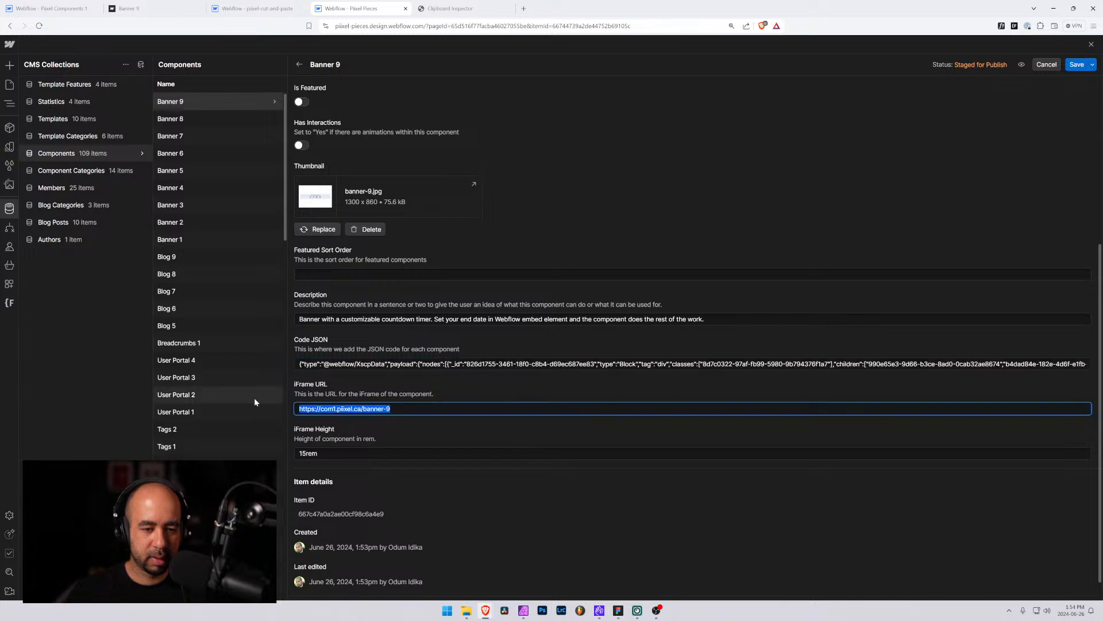
left_click(1076, 65)
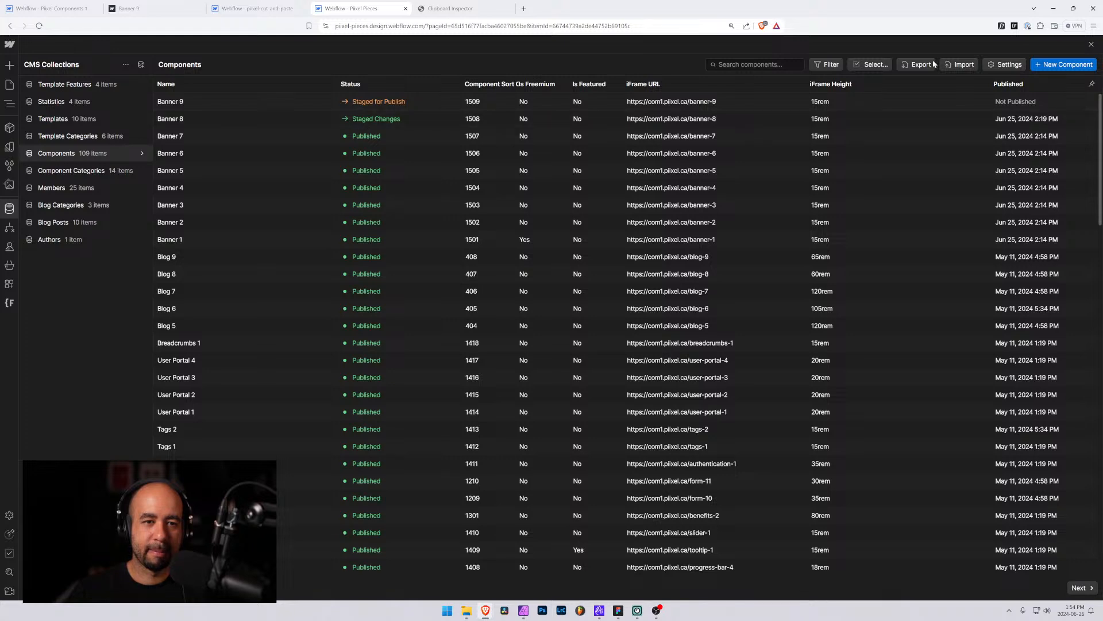
Start a new component named Banner 10 and set its category to Banner
left_click(1064, 64)
left_click(345, 119)
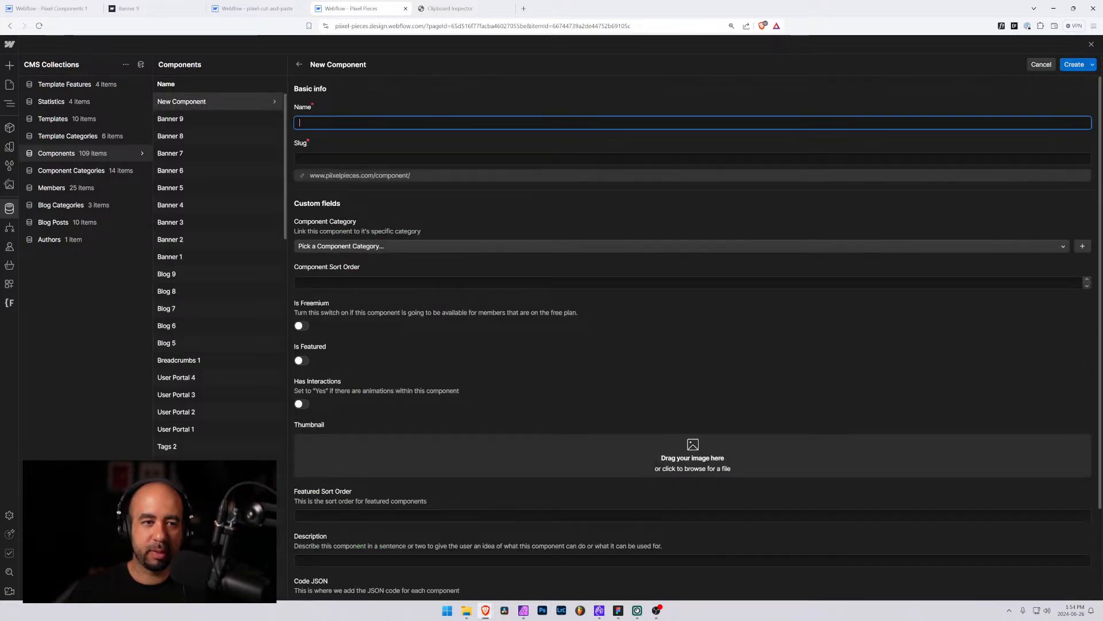
type("Banner 10")
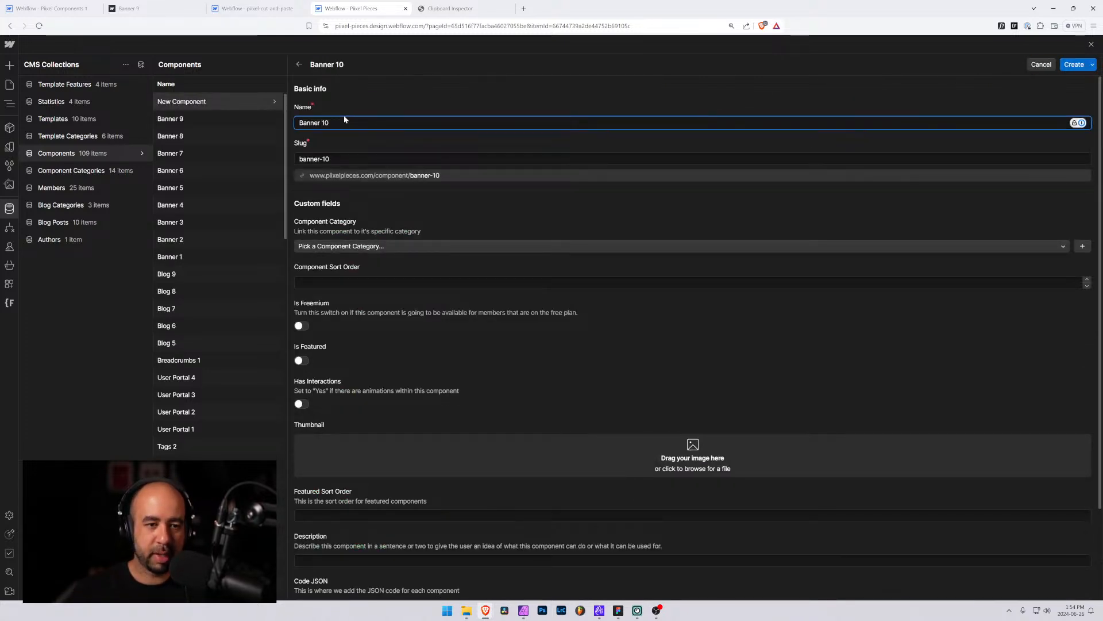
left_click(380, 247)
left_click(347, 303)
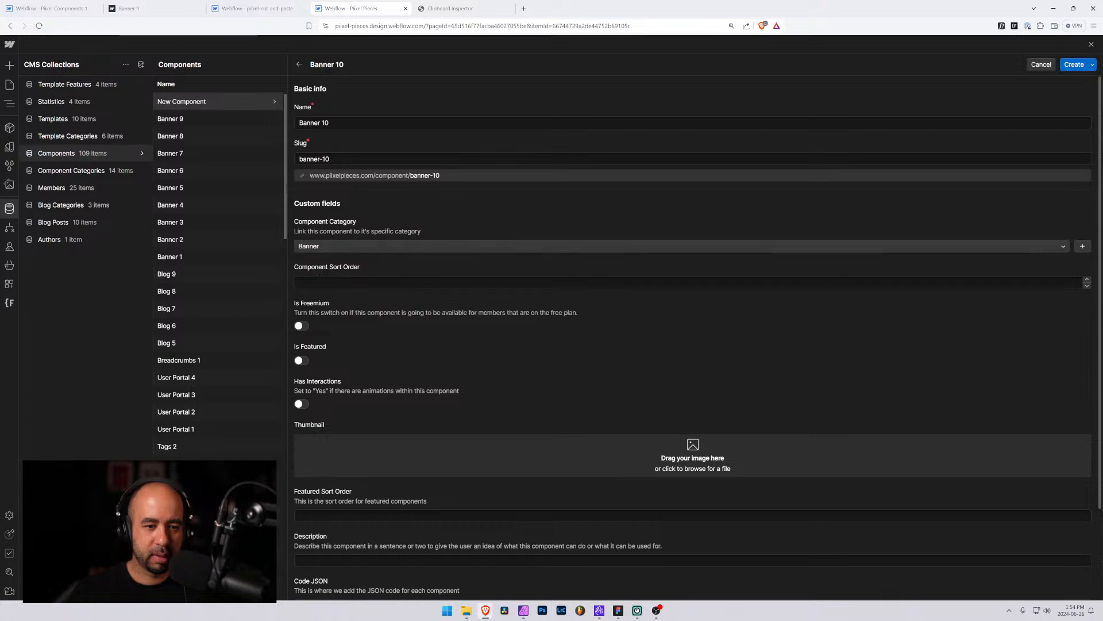
key("Tab")
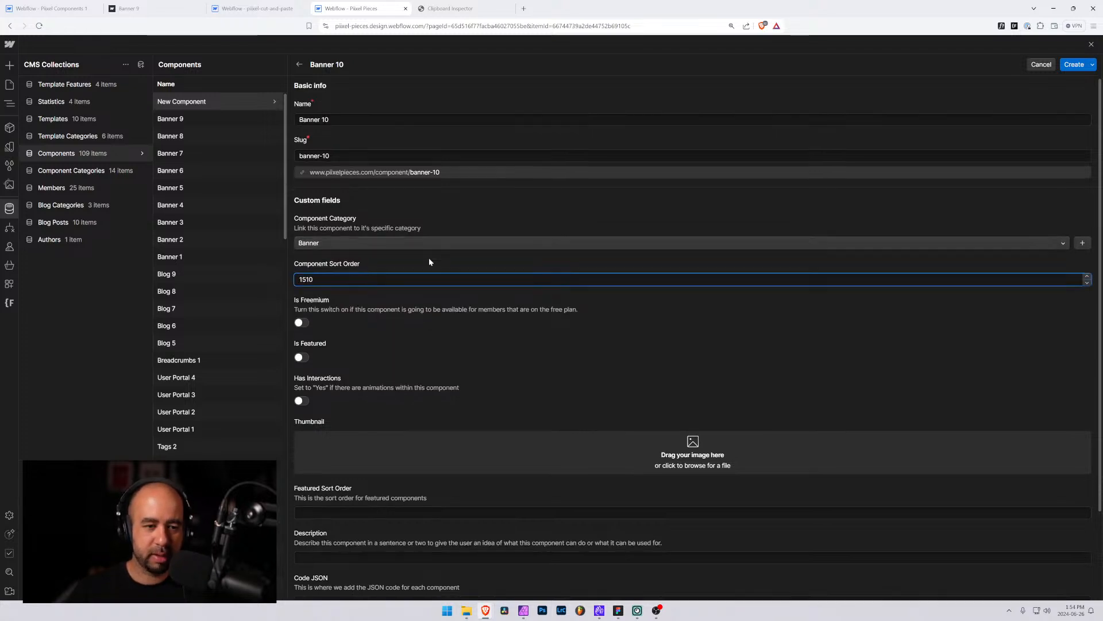
scroll(425, 265, "down", 2)
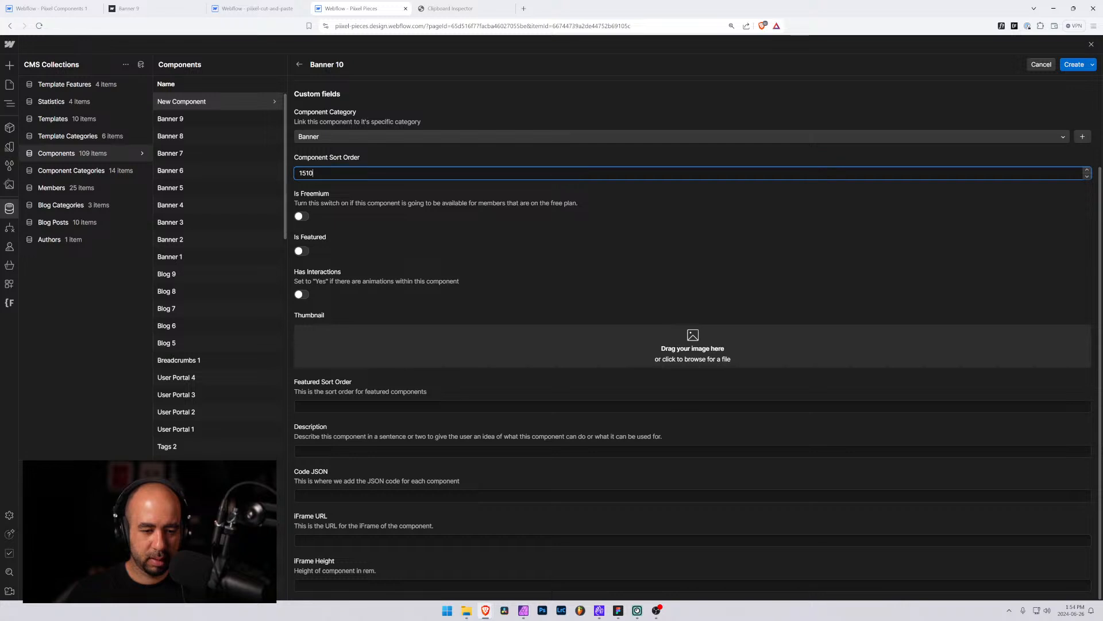
left_click(324, 540)
type("https://com1.pixel.ca/banner-9")
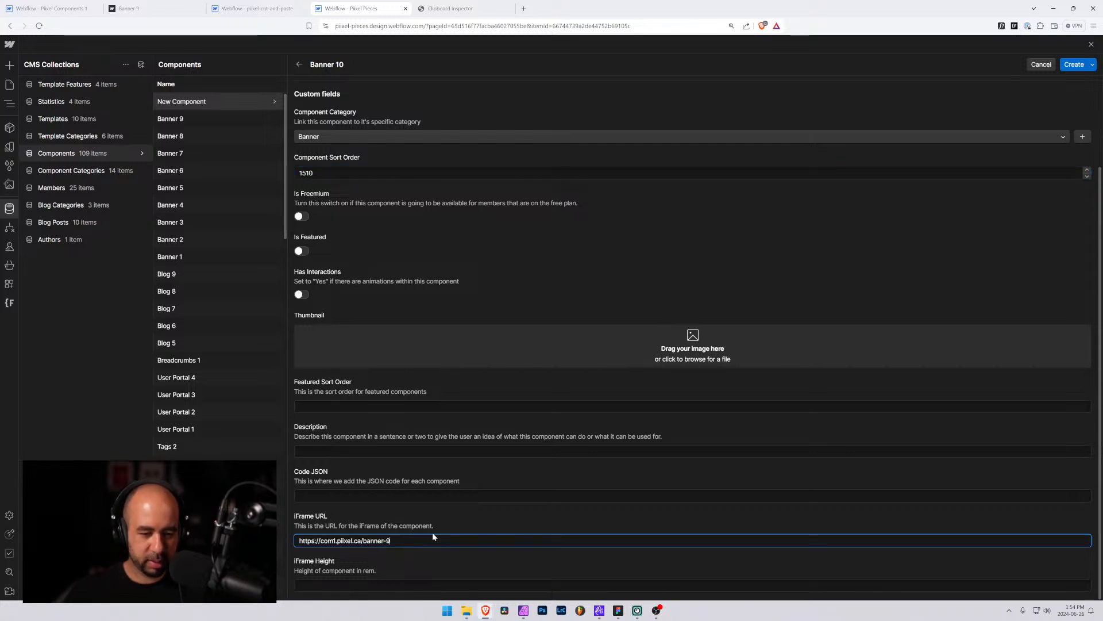
key("BackSpace")
type("10")
key("Tab")
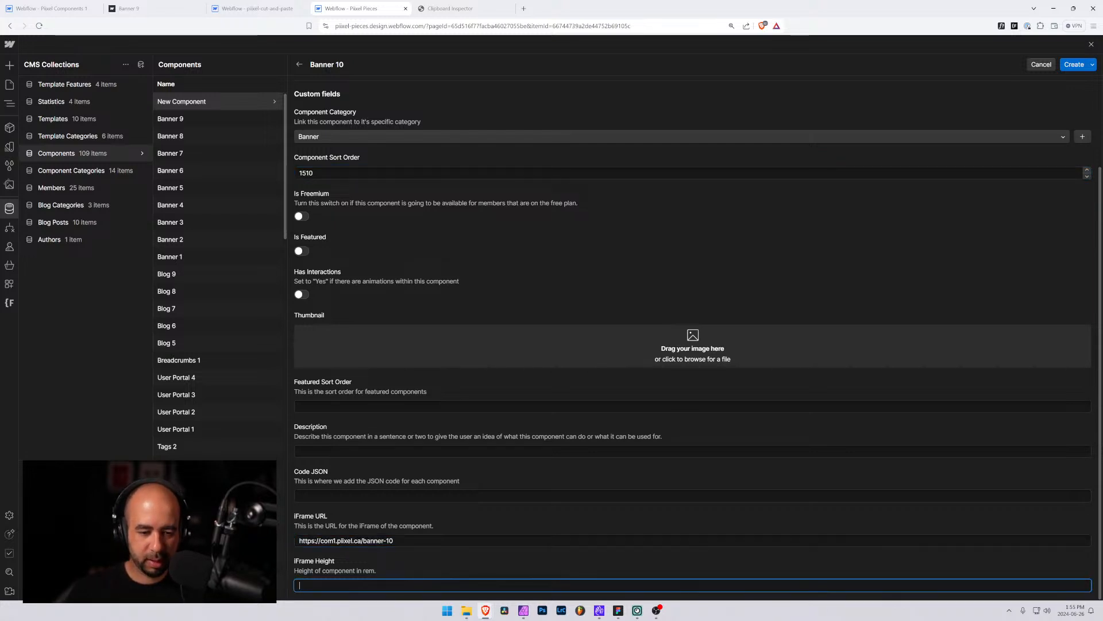
type("15rem")
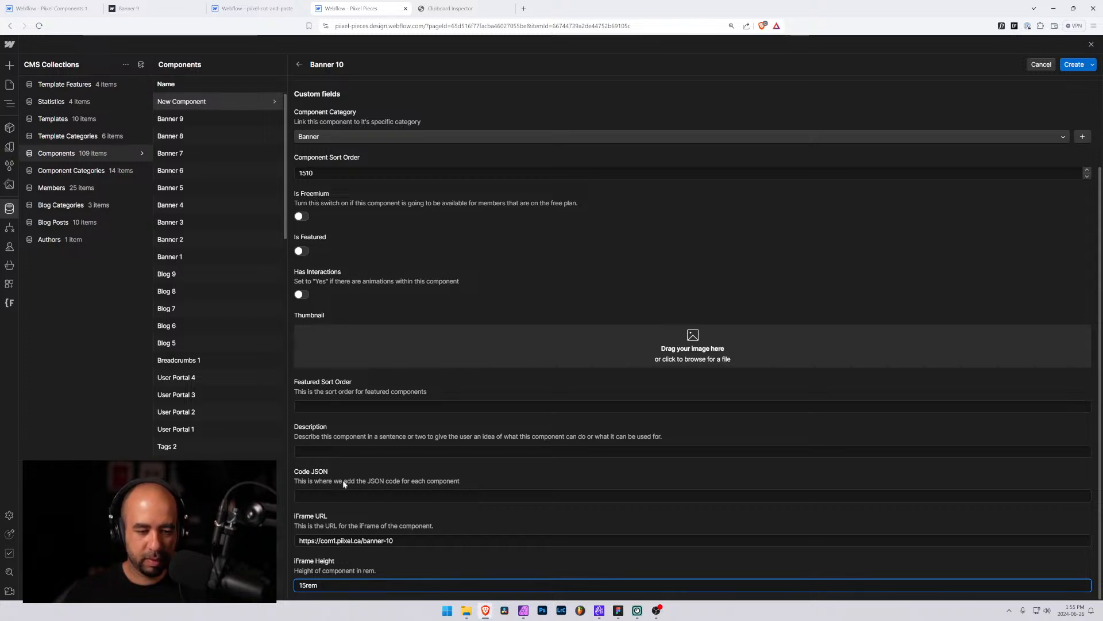
left_click(299, 451)
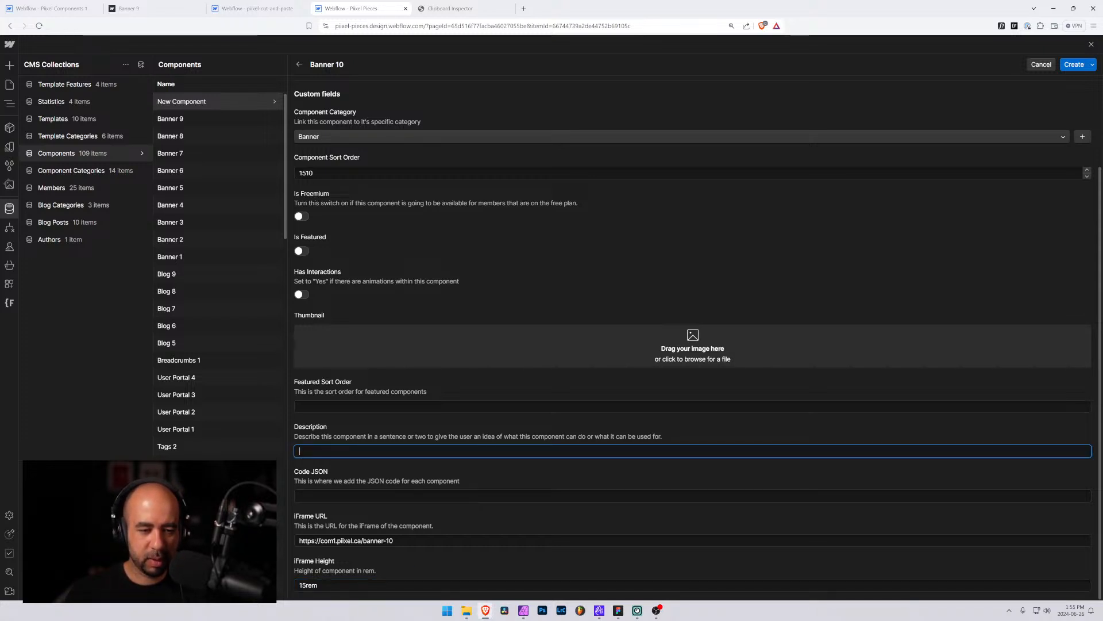
left_click(1073, 66)
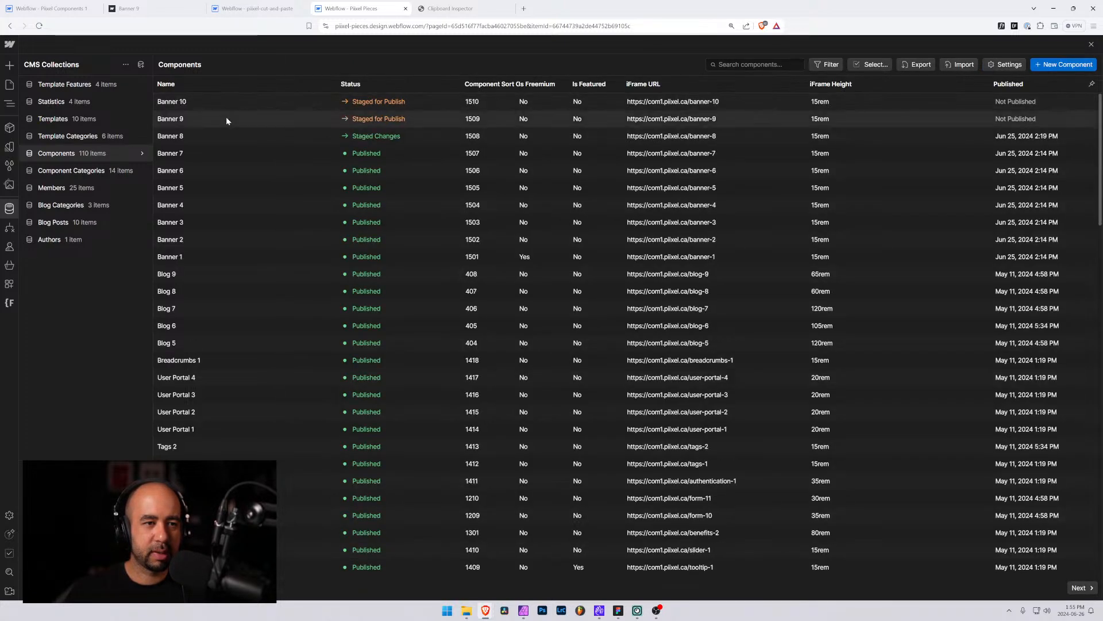
Copy the description text from the Banner 9 item
left_click(234, 121)
scroll(403, 487, "down", 5)
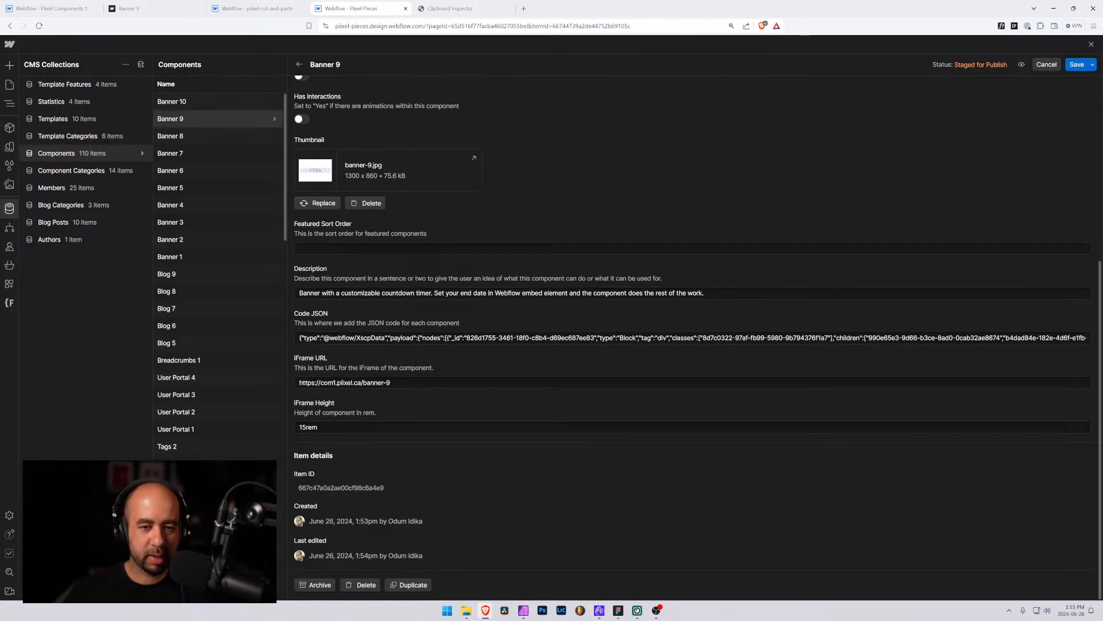
left_click(542, 293)
key("ctrl+a")
key("ctrl+c")
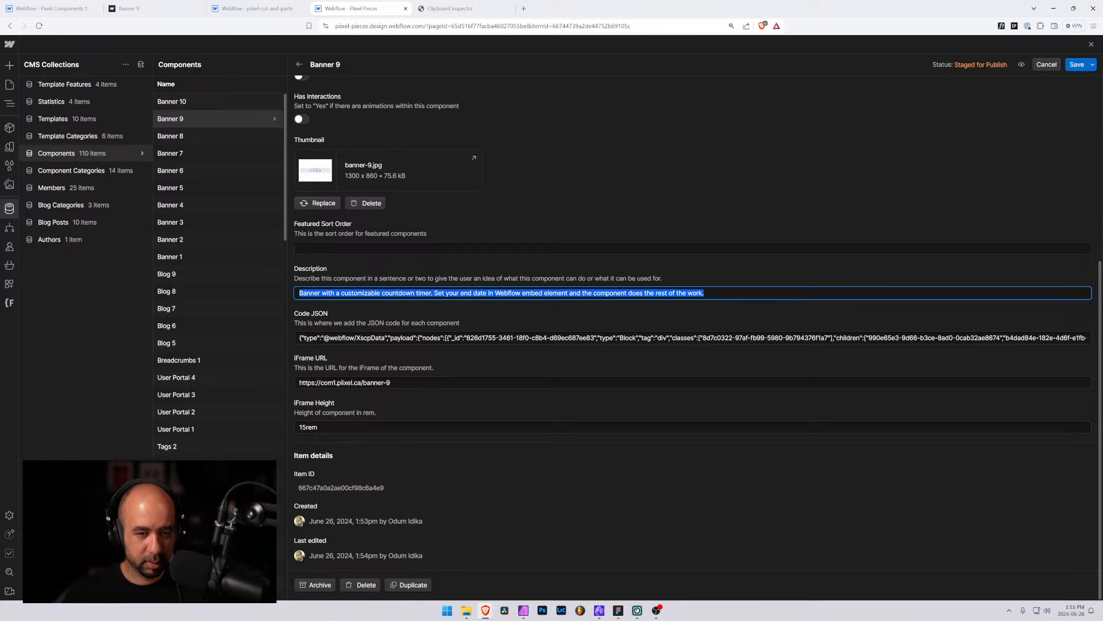
Paste the description into Banner 10, insert "with close option" after "countdown timer", and save
left_click(167, 102)
scroll(349, 414, "down", 3)
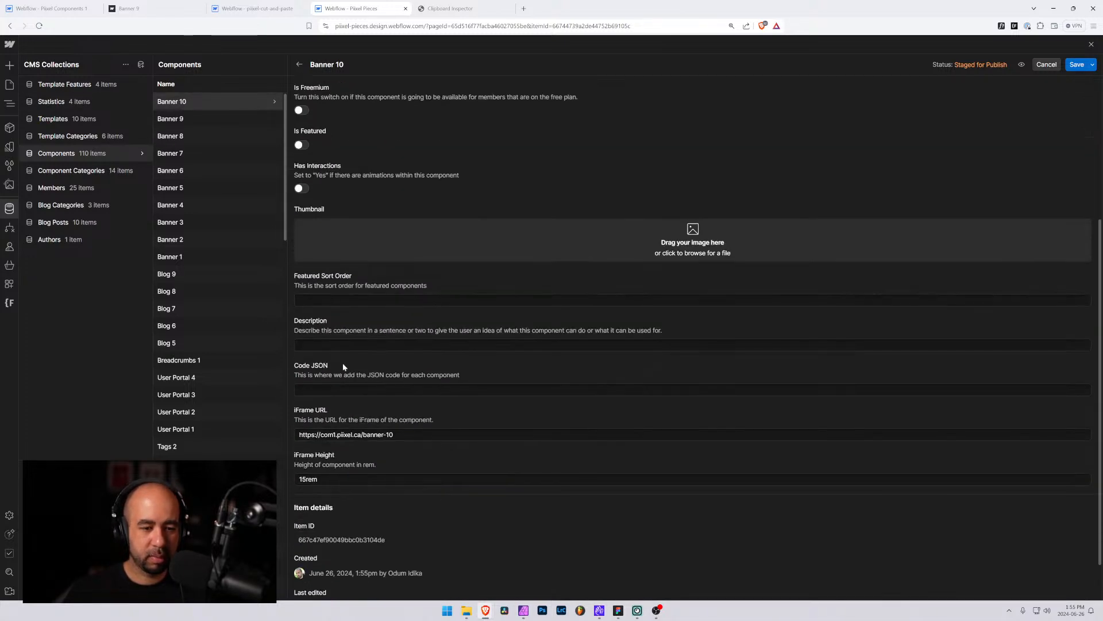
left_click(332, 345)
key("ctrl+v")
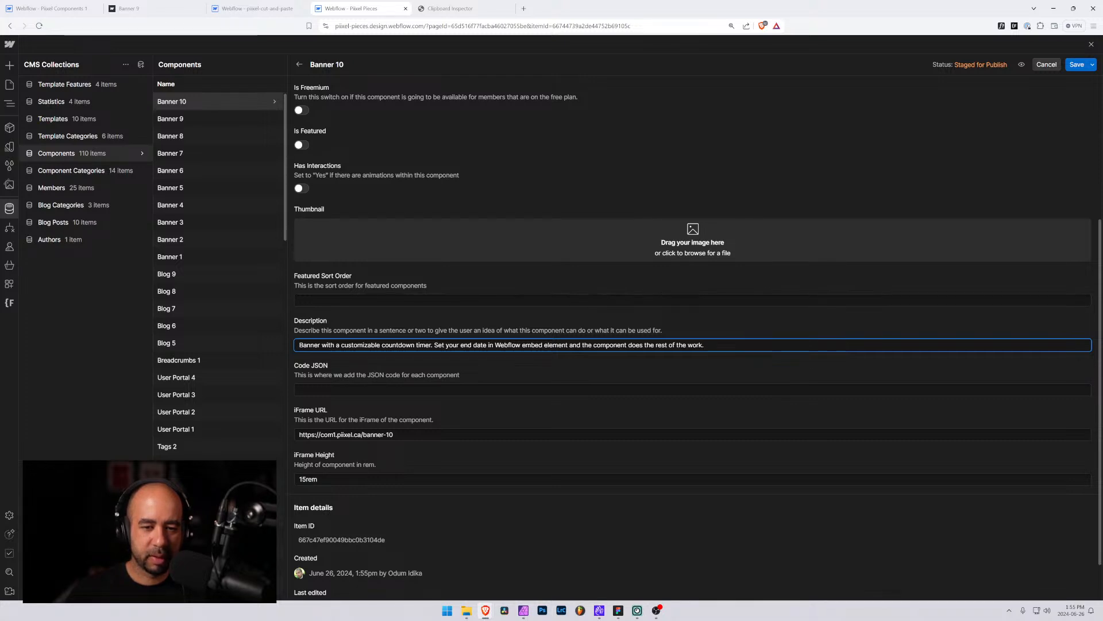
type("with ")
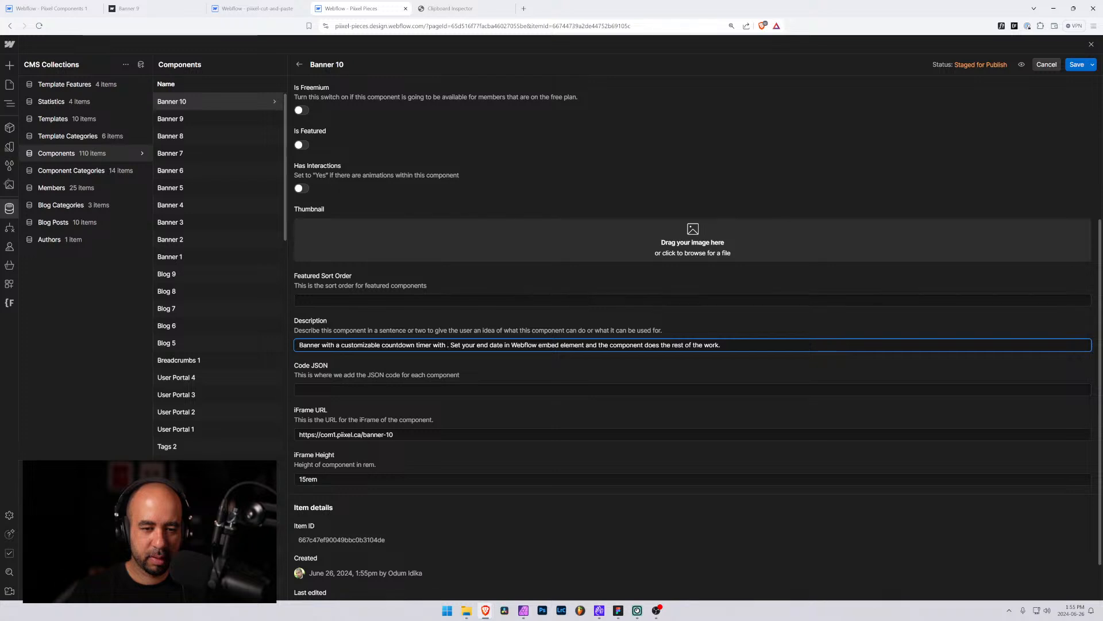
type("close option")
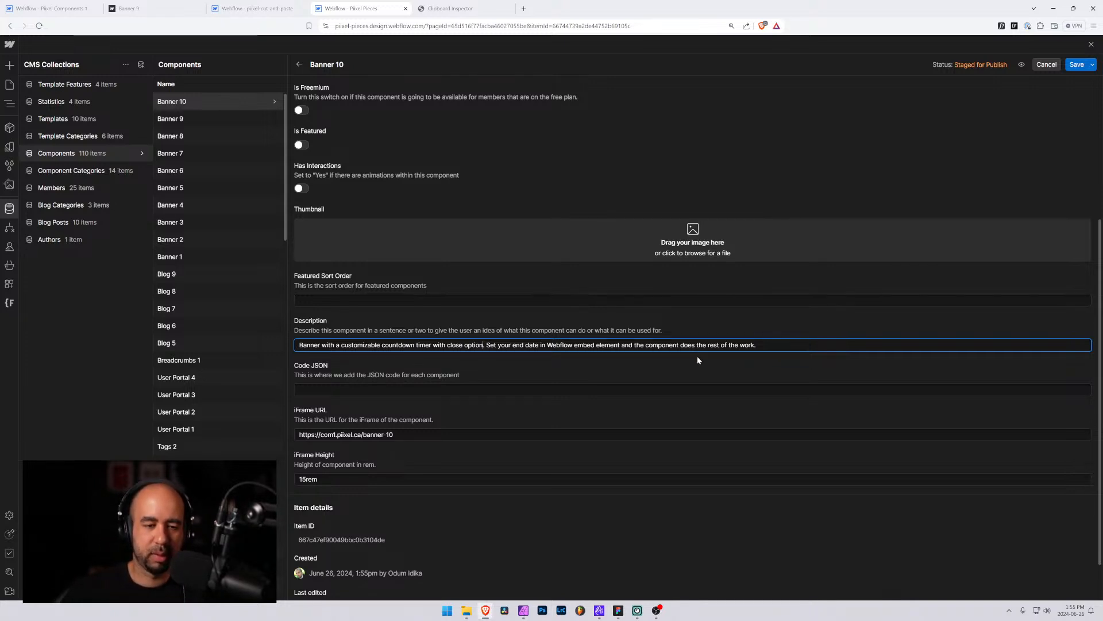
left_click(1077, 64)
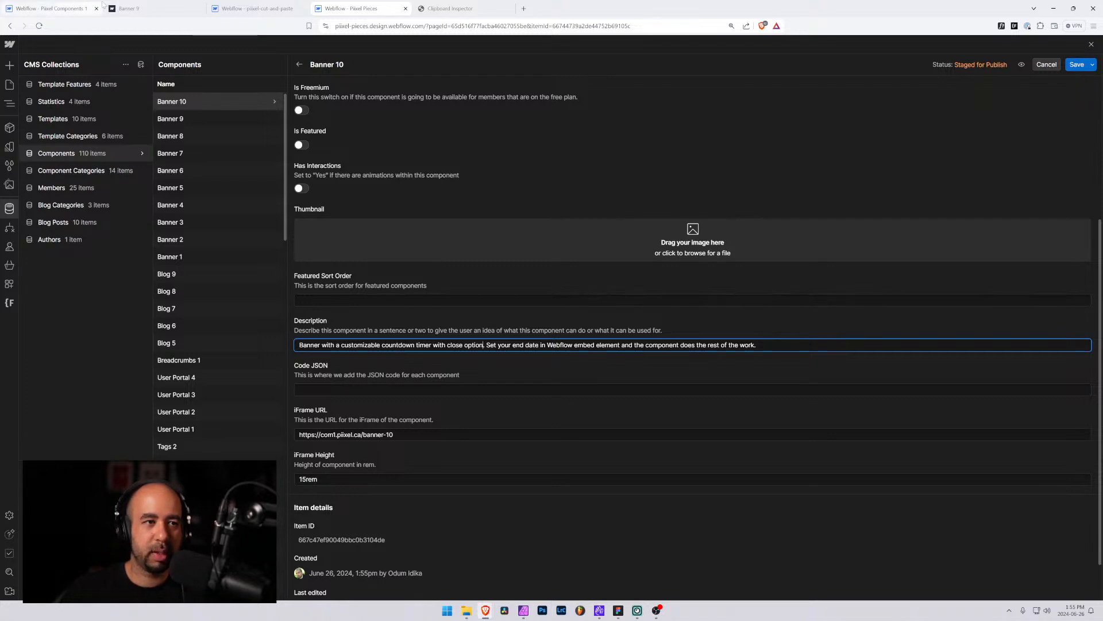
Open the Banner 10 page in the designer and select its banner-10 element
left_click(156, 9)
left_click(49, 9)
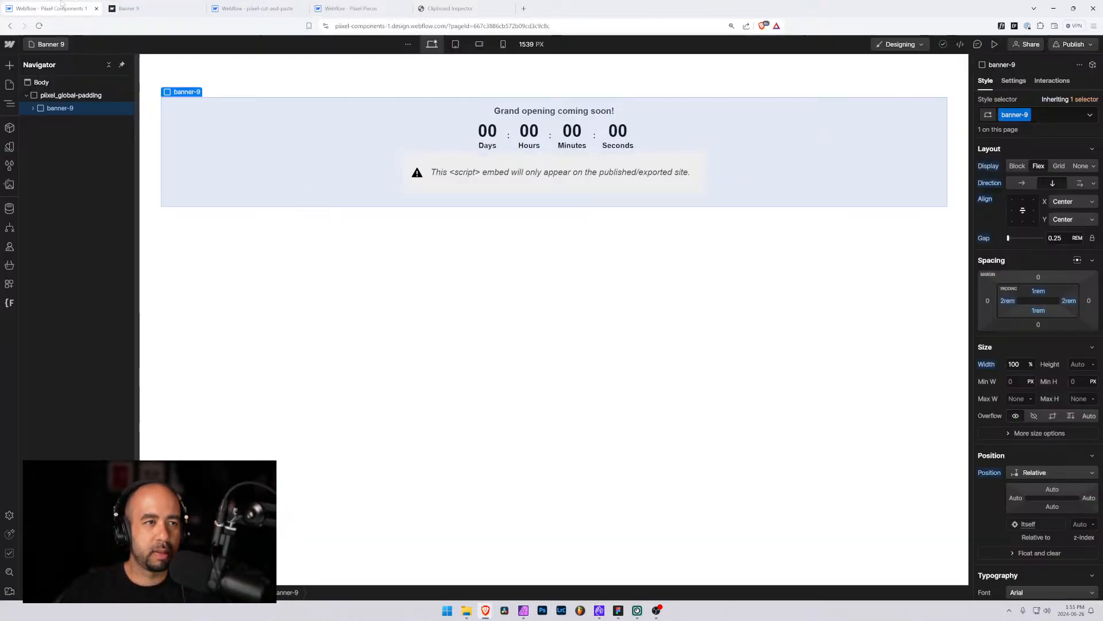
left_click(46, 44)
type("ba")
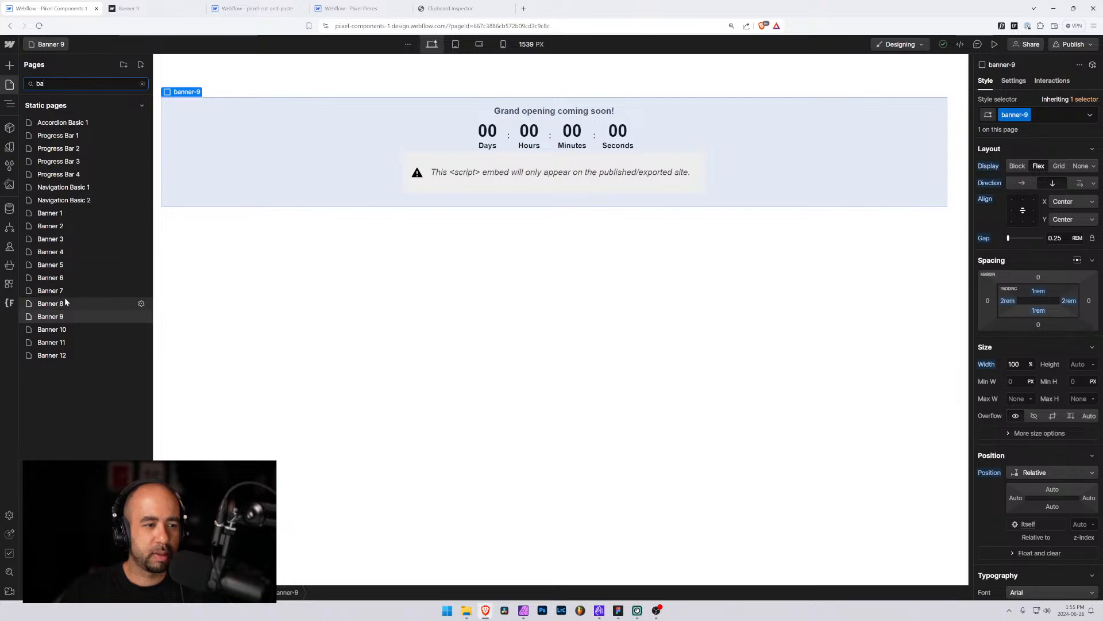
left_click(66, 329)
left_click(181, 130)
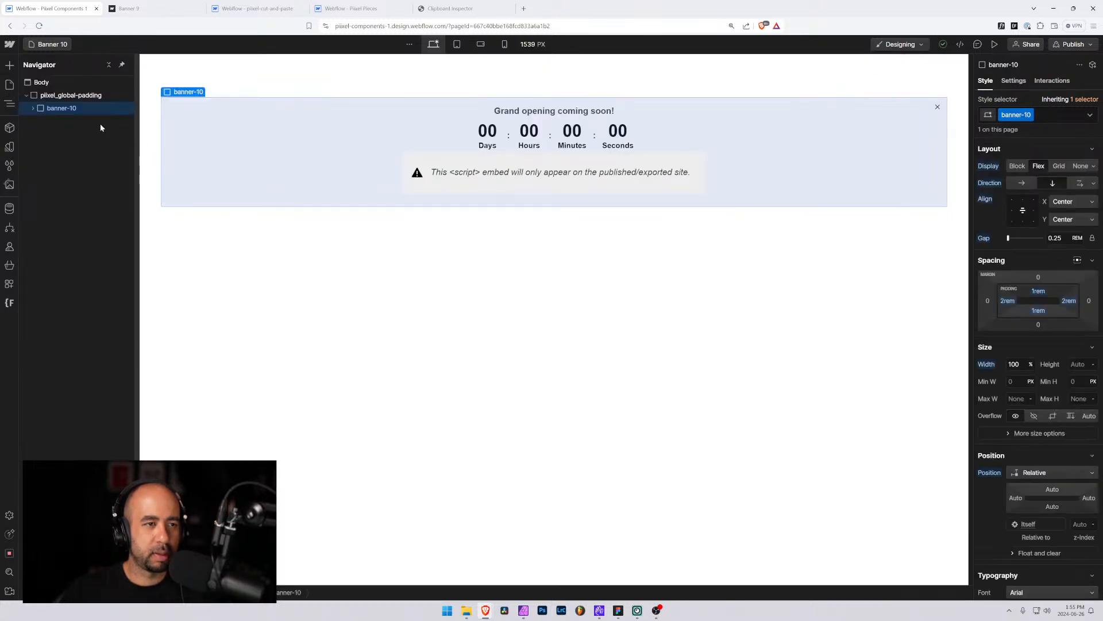
Paste the copied banner-10 element into Clipboard Inspector and select all of its application/json data
left_click(354, 9)
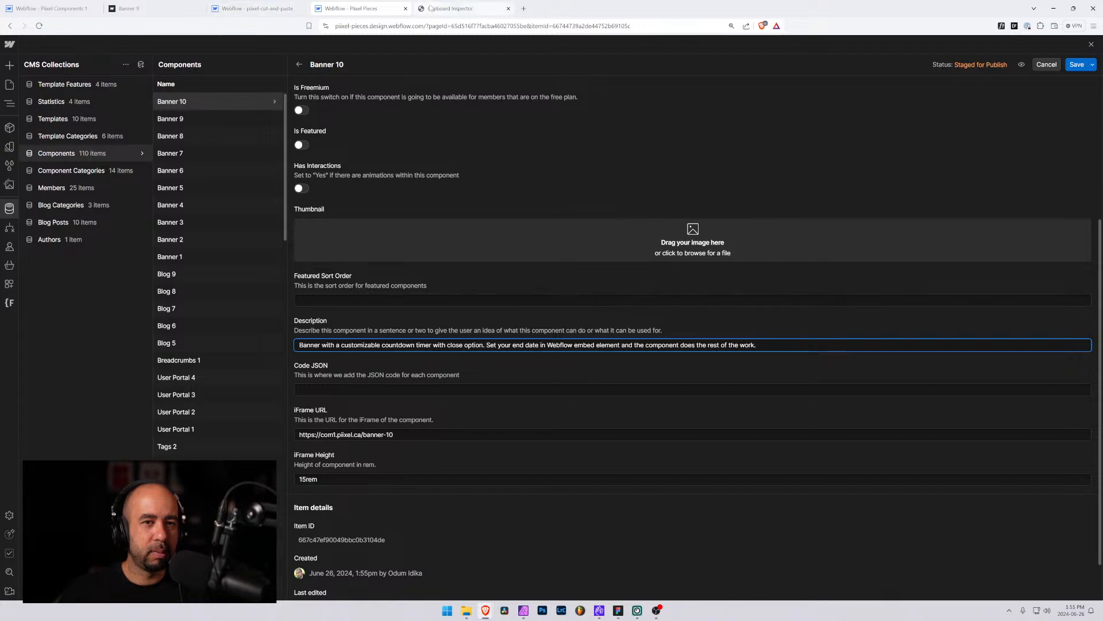
left_click(454, 9)
scroll(323, 151, "up", 20)
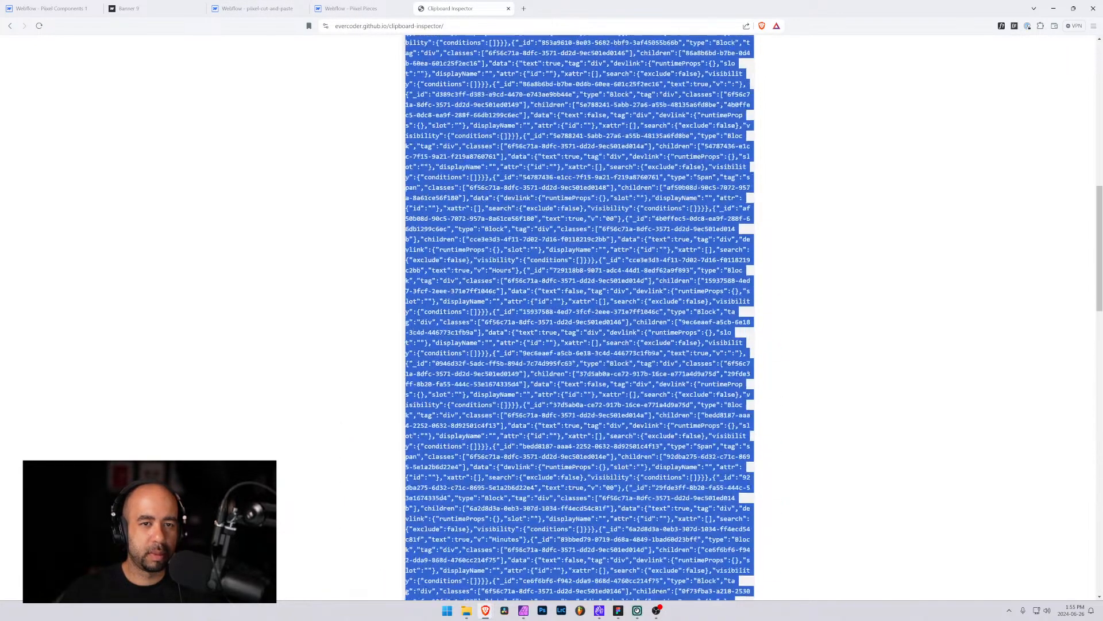
left_click(361, 162)
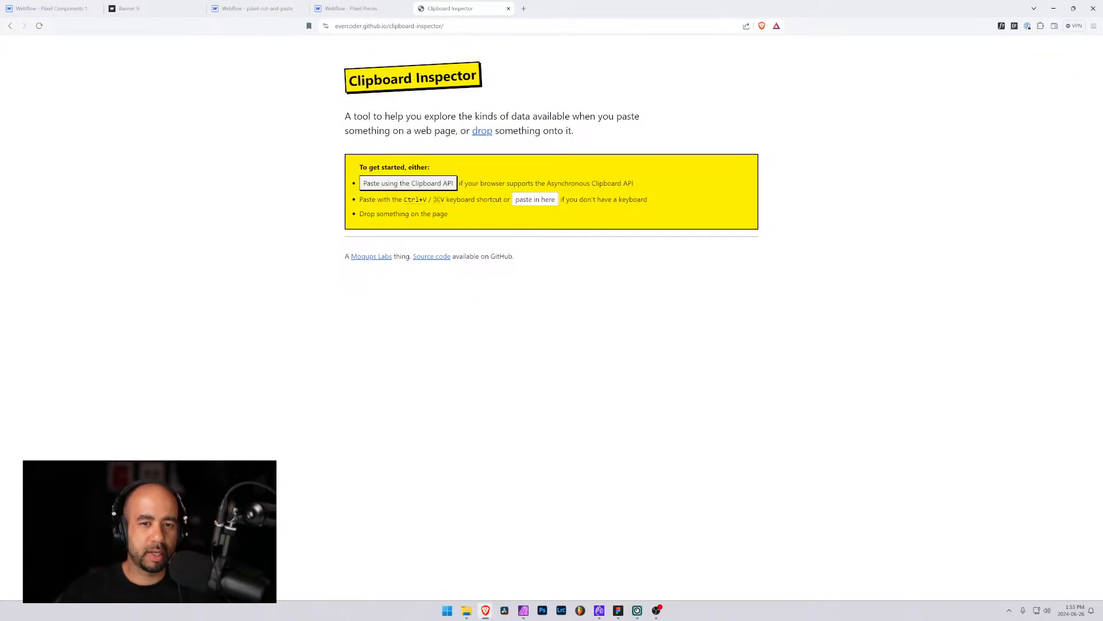
key("ctrl+v")
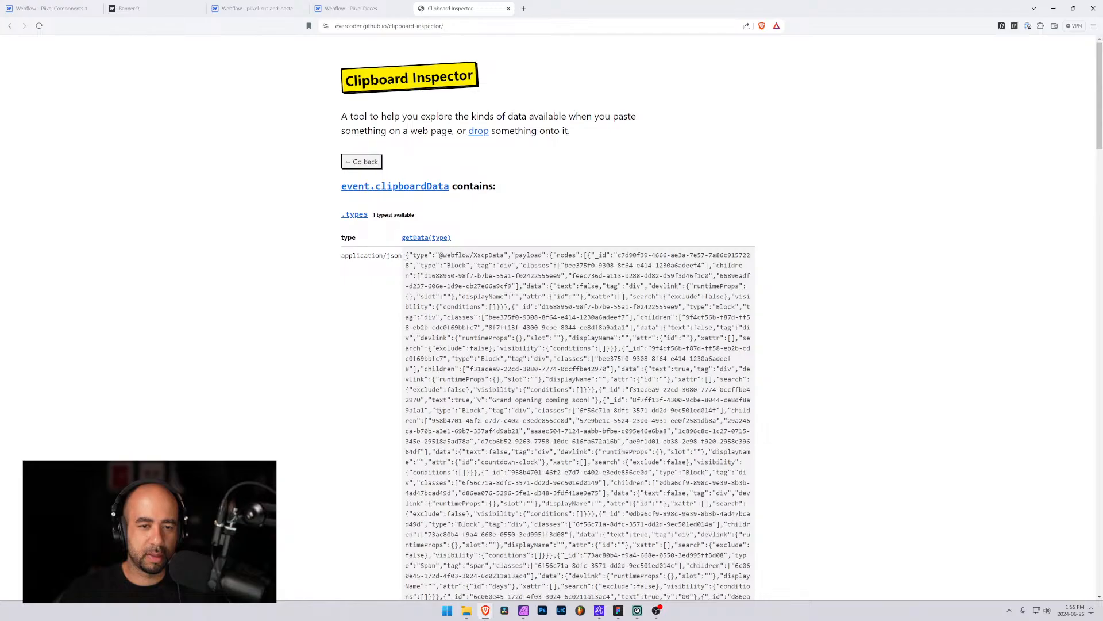
key("ctrl+a")
scroll(552, 316, "down", 20)
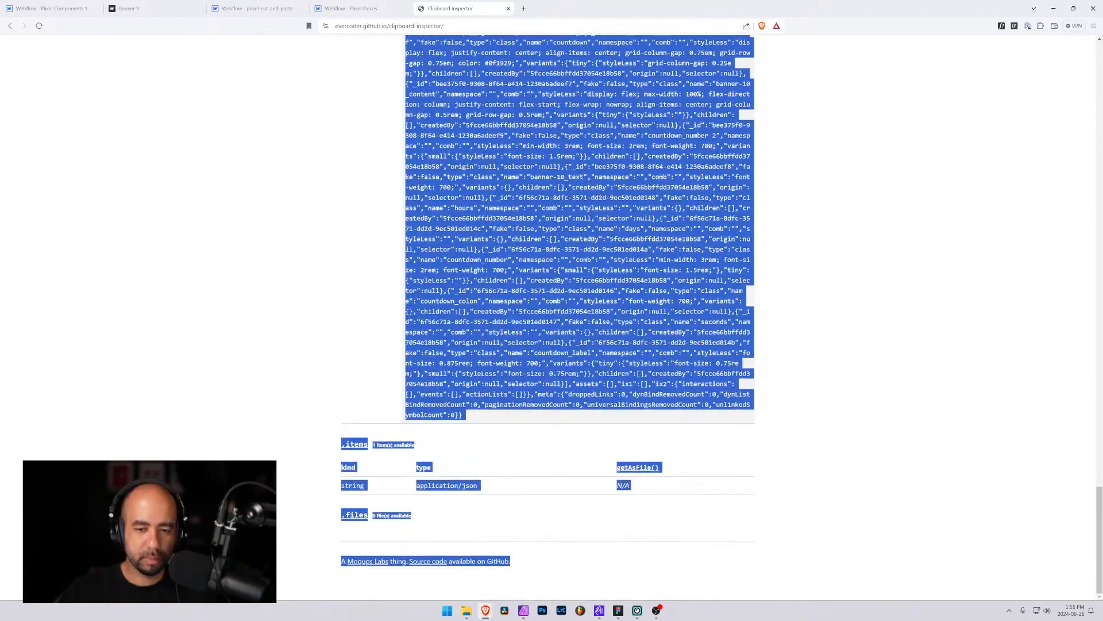
left_click_drag(477, 617, 471, 423)
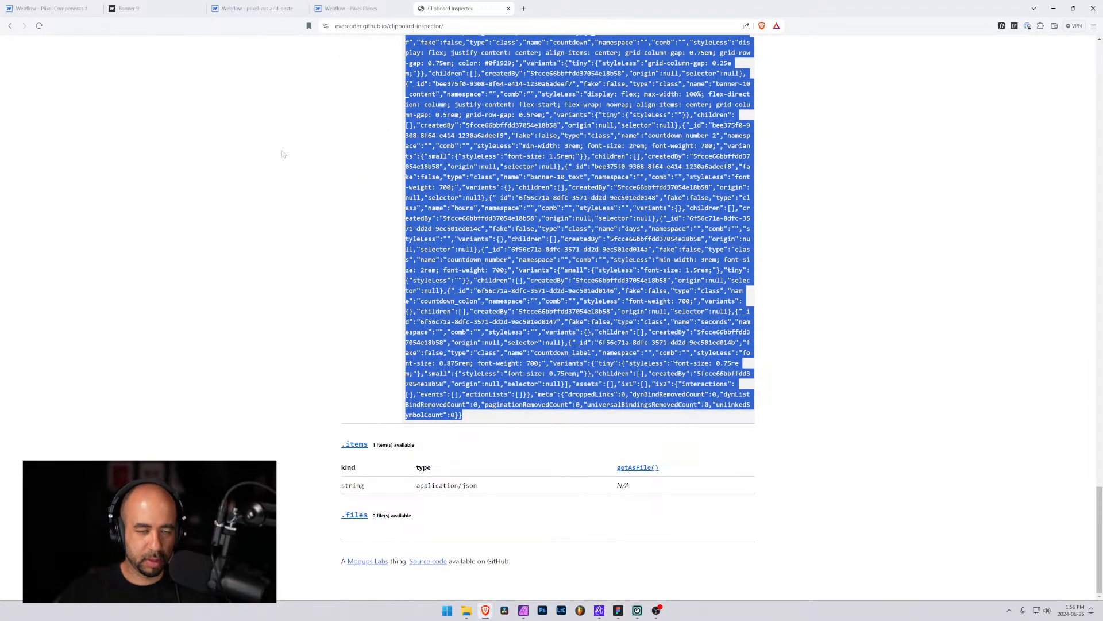
Paste the banner's JSON into the Code JSON field of the Banner 10 CMS item
left_click(52, 8)
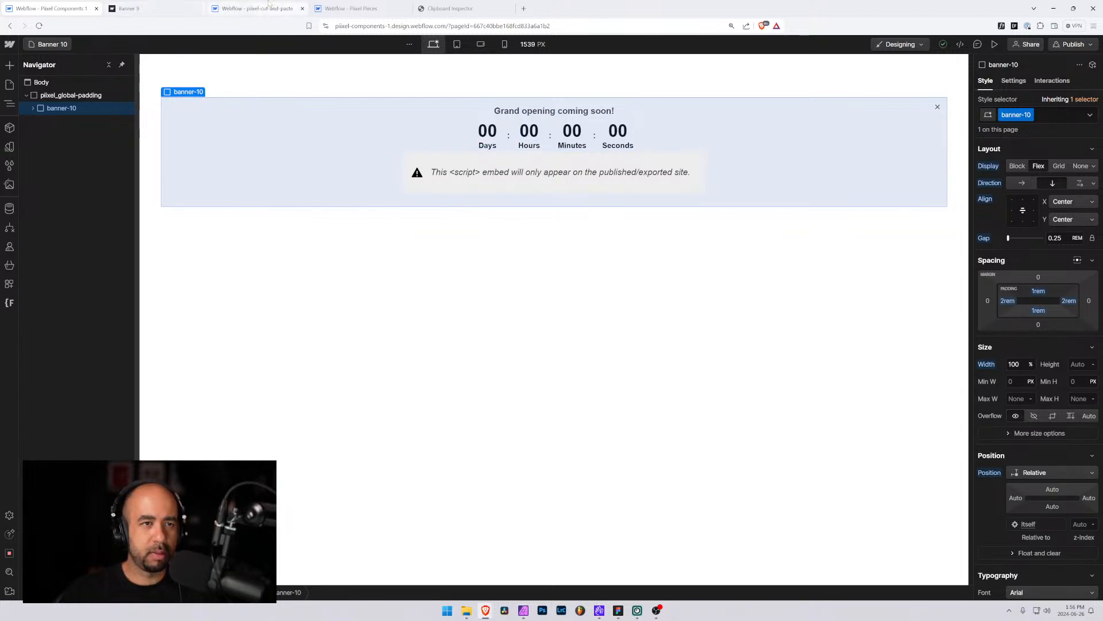
left_click(350, 8)
left_click(402, 389)
key("ctrl+v")
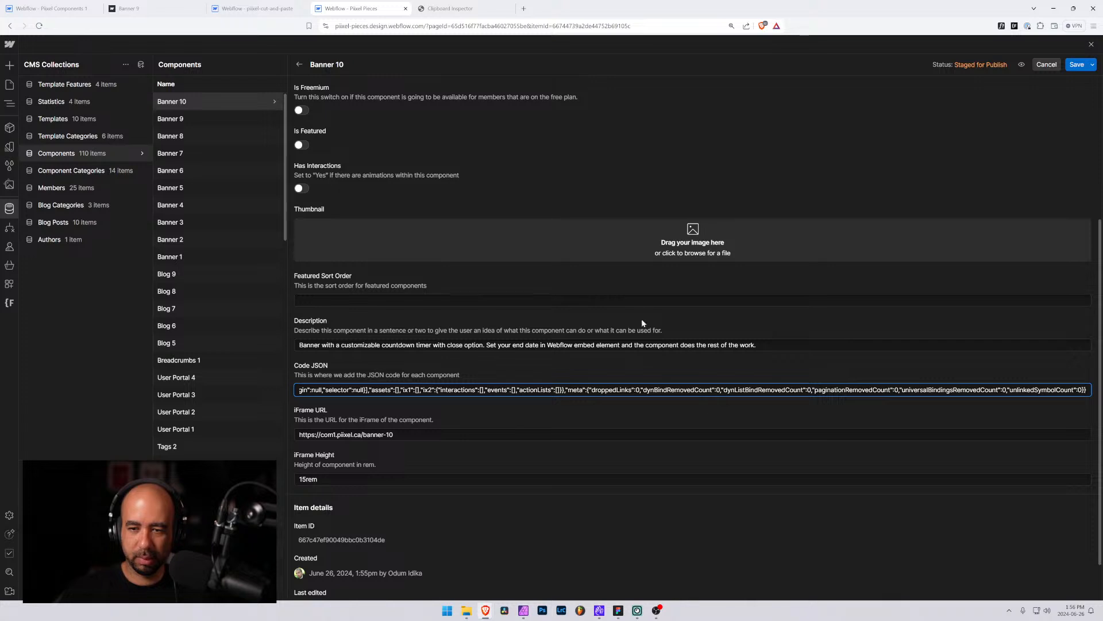
Add banner-10.jpg as the Banner 10 item's thumbnail and save the item
left_click_drag(861, 321, 712, 242)
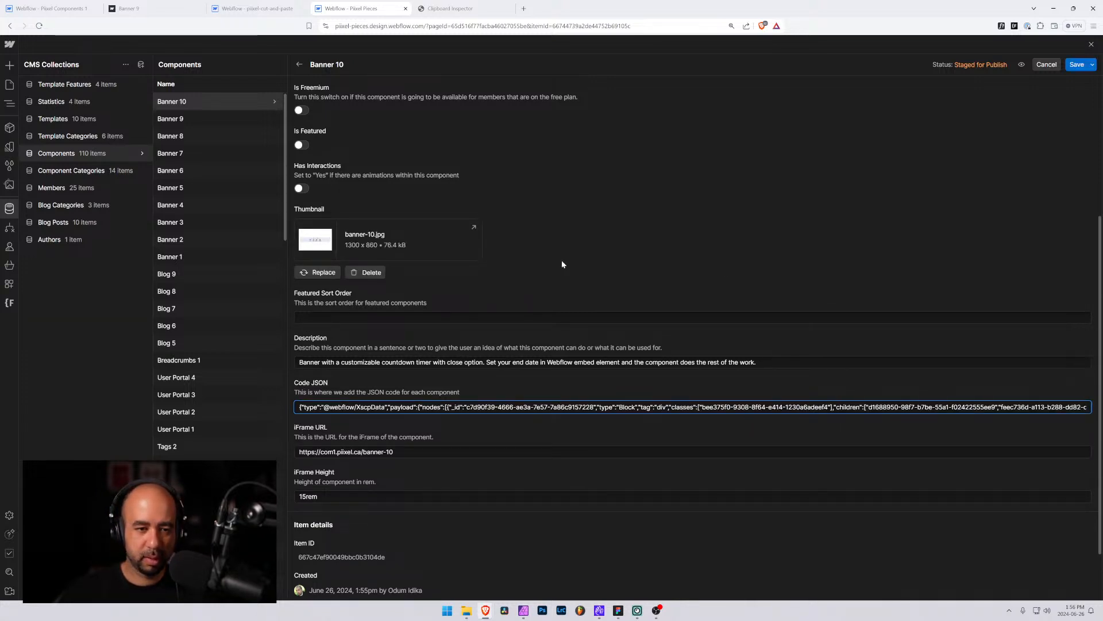
scroll(695, 339, "down", 1)
scroll(695, 339, "up", 5)
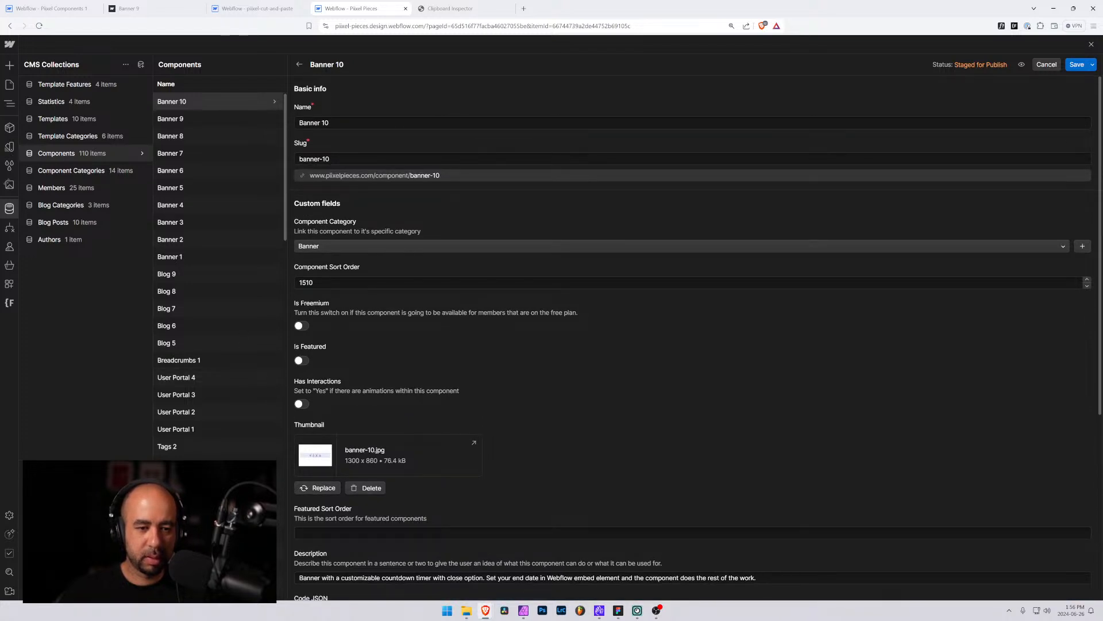
left_click(1077, 65)
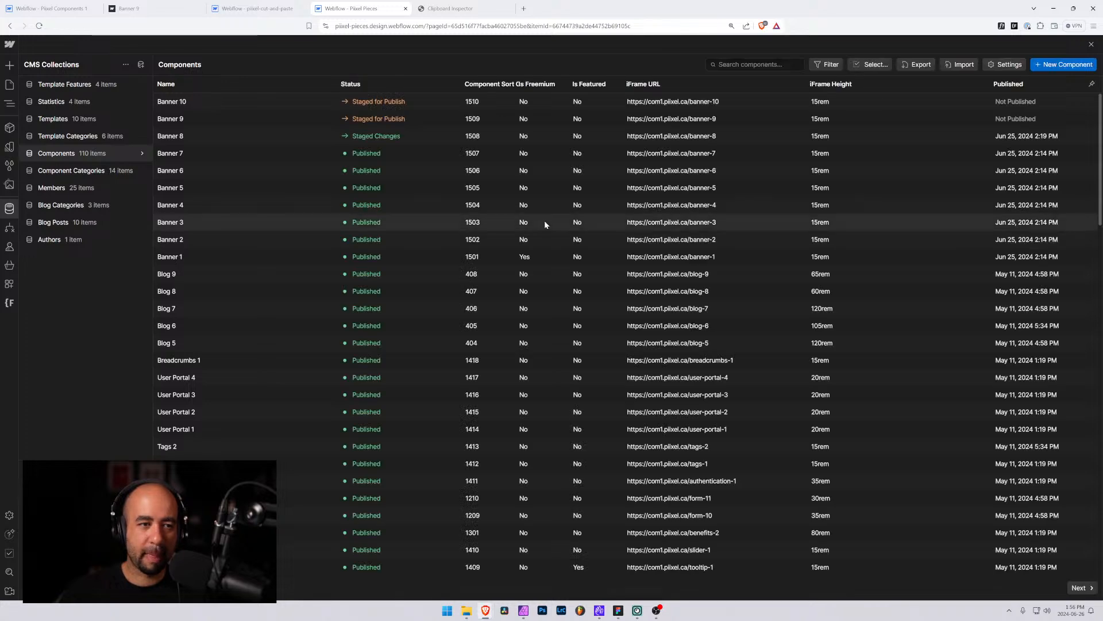
Open the Banner 9 item and copy its description text
left_click(199, 118)
scroll(561, 474, "down", 3)
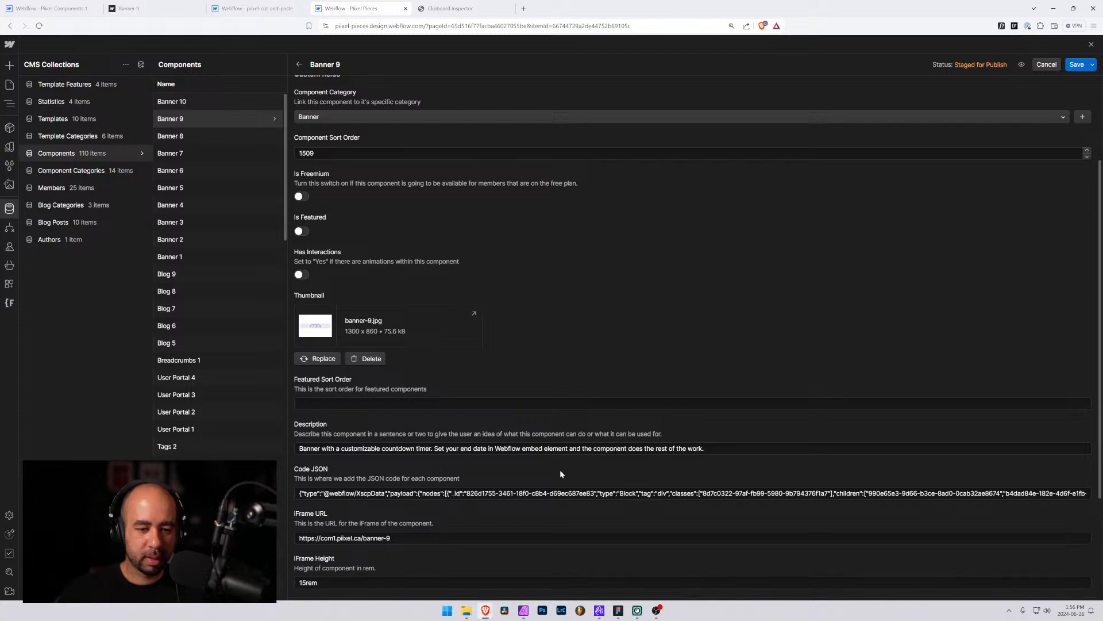
left_click_drag(704, 448, 172, 457)
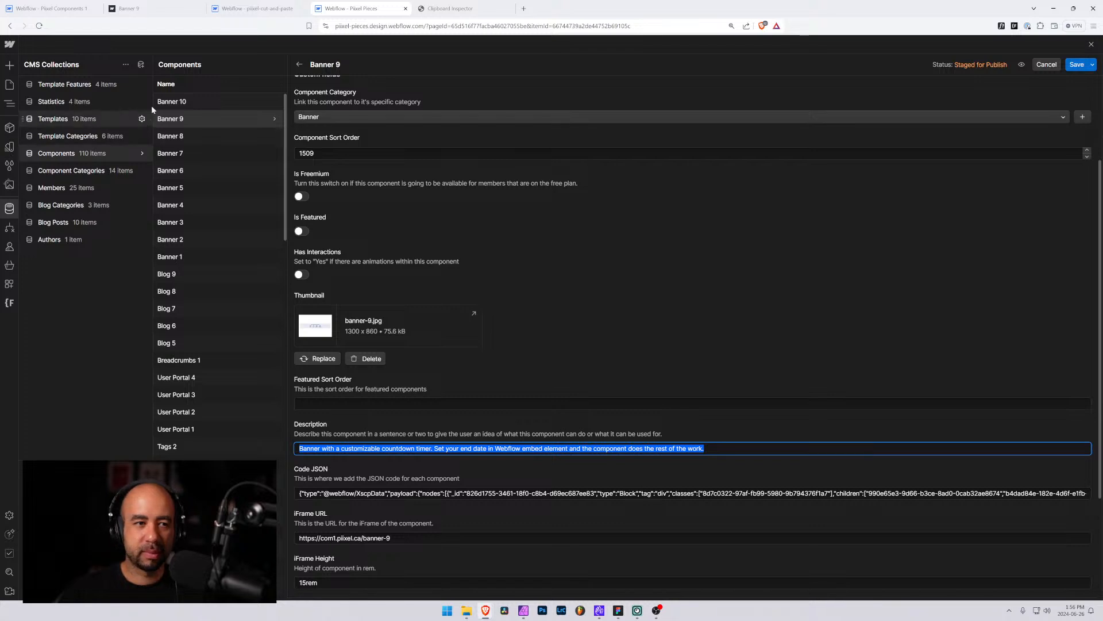
Compare the Banner 10 and Banner 9 items, then close the item editor
left_click(178, 104)
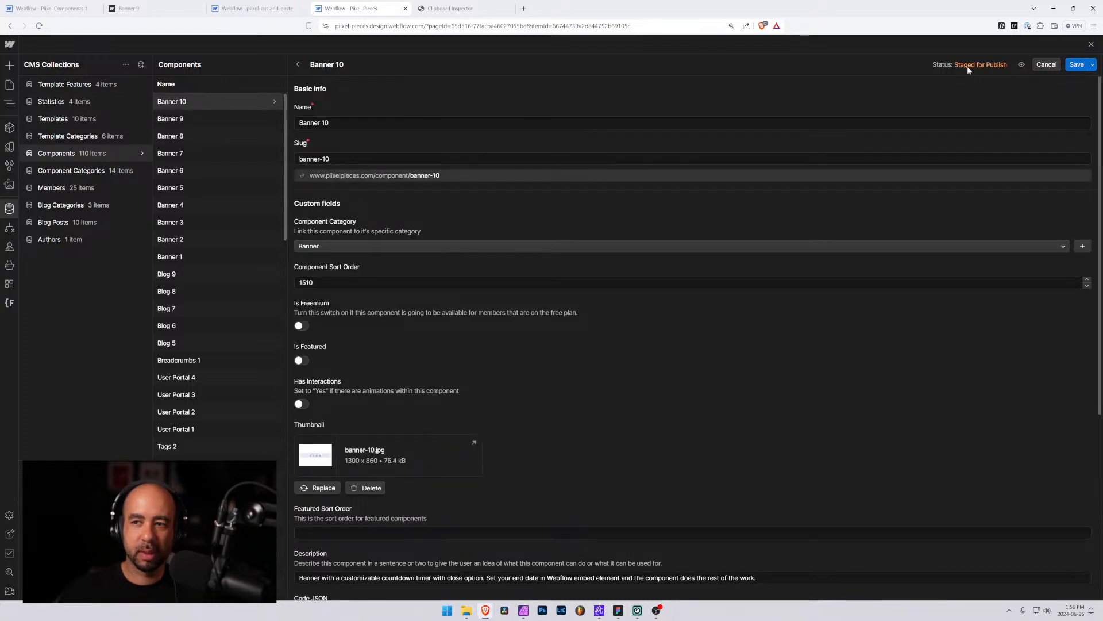
left_click(191, 119)
left_click(198, 103)
left_click(1070, 66)
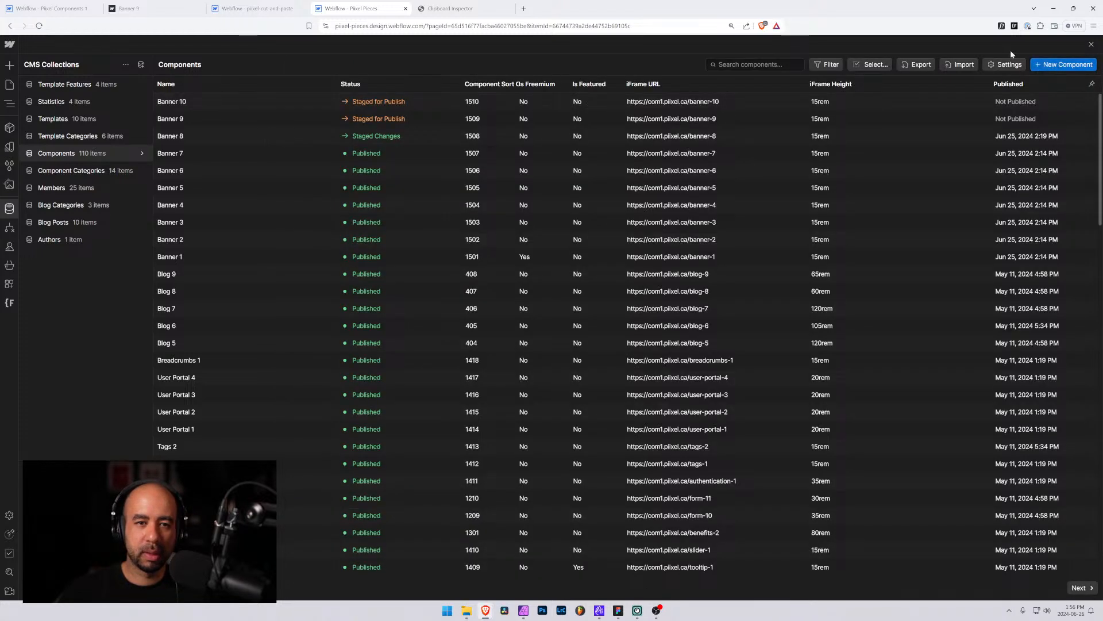
Create a new component named Banner 11 in the Banner category with component sort order 1511
left_click(1067, 65)
left_click(346, 122)
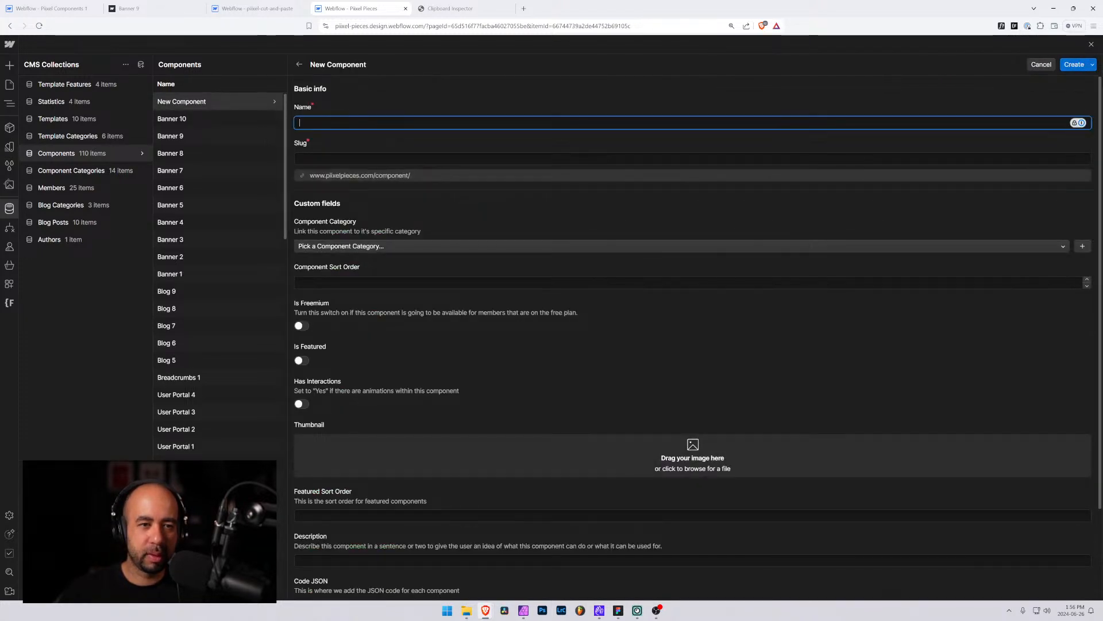
type("Banner 10")
key("BackSpace")
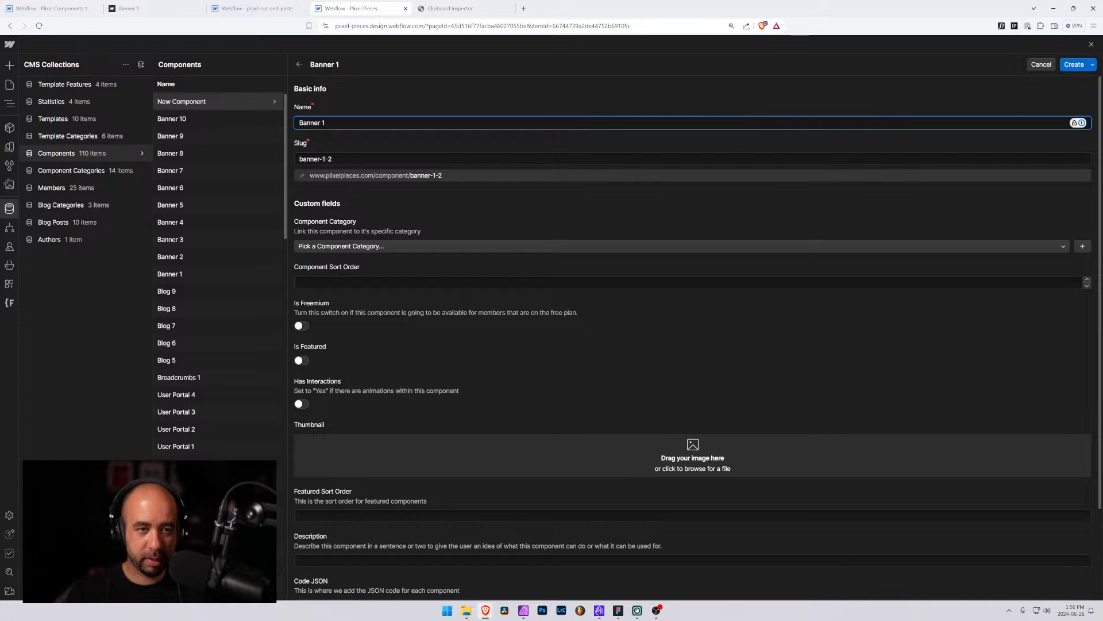
type("1")
left_click(329, 243)
type("ba")
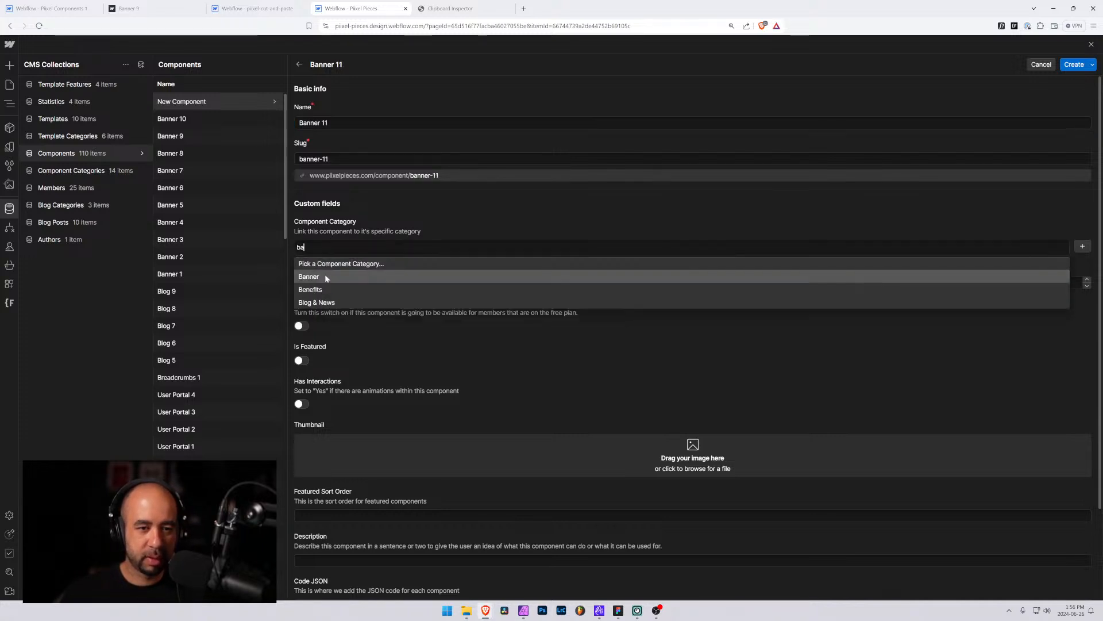
left_click(325, 275)
left_click(325, 282)
type("1511")
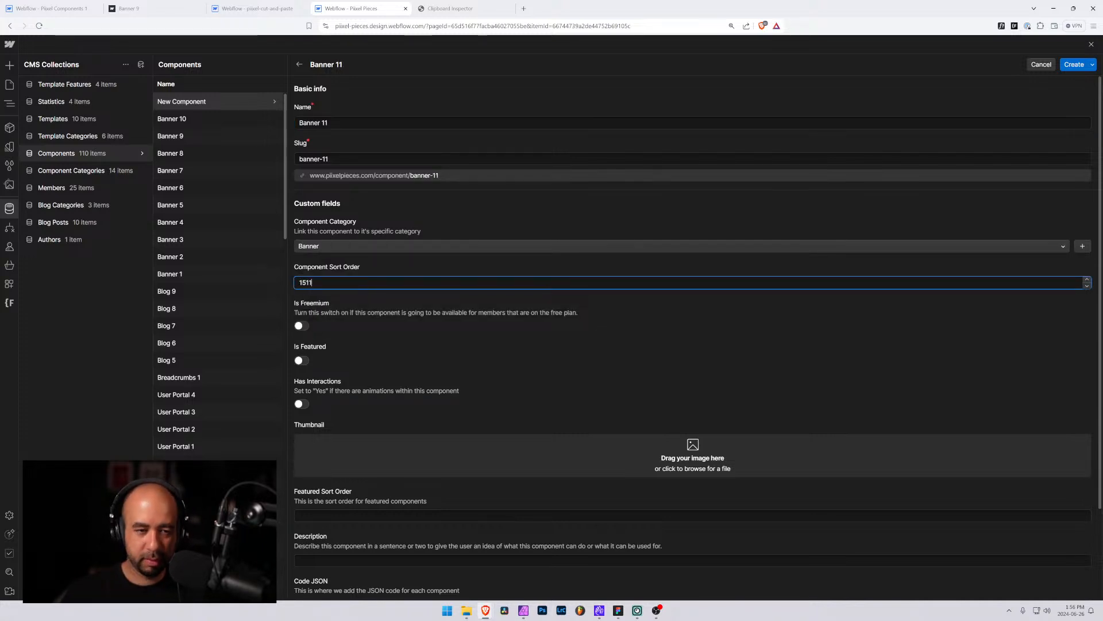
Add banner-11.jpg as the Banner 11 item's thumbnail
scroll(339, 345, "down", 2)
left_click(498, 350)
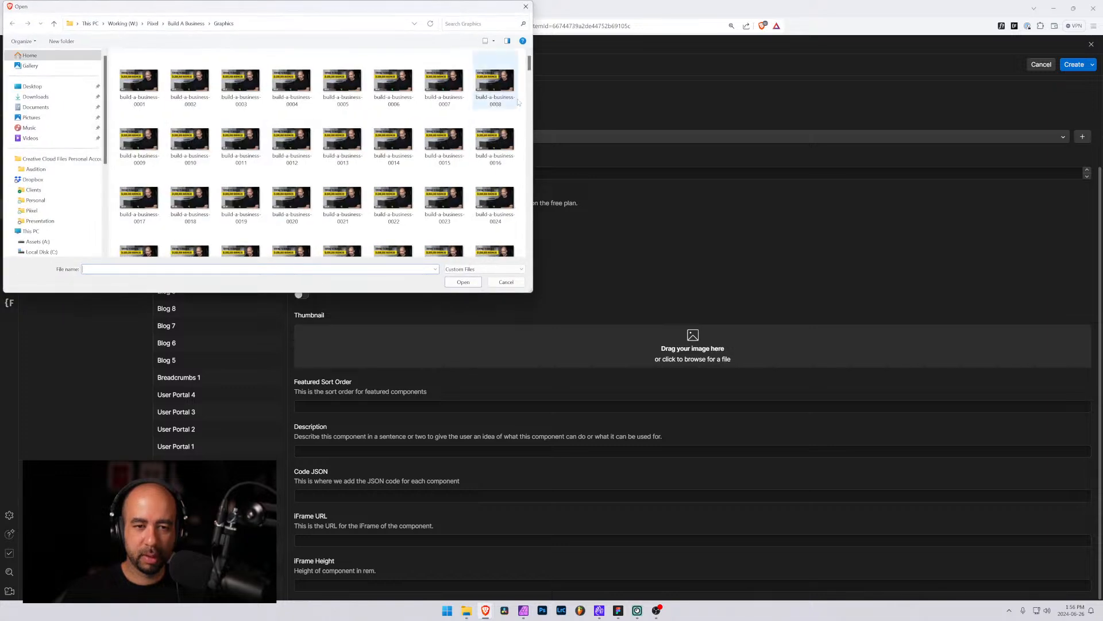
left_click(526, 6)
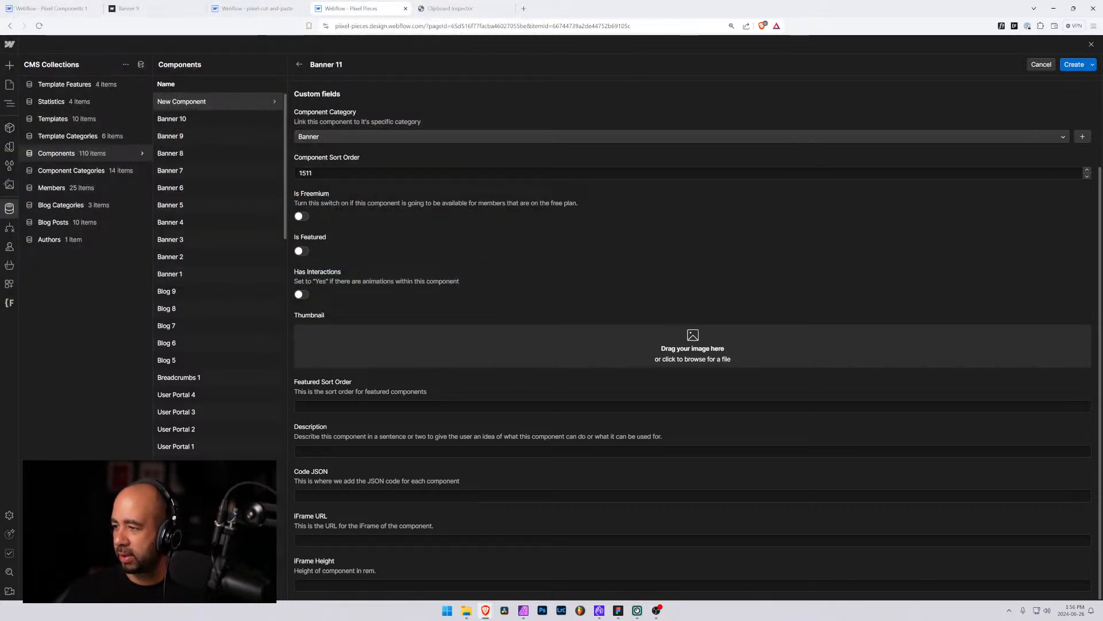
left_click_drag(732, 359, 567, 320)
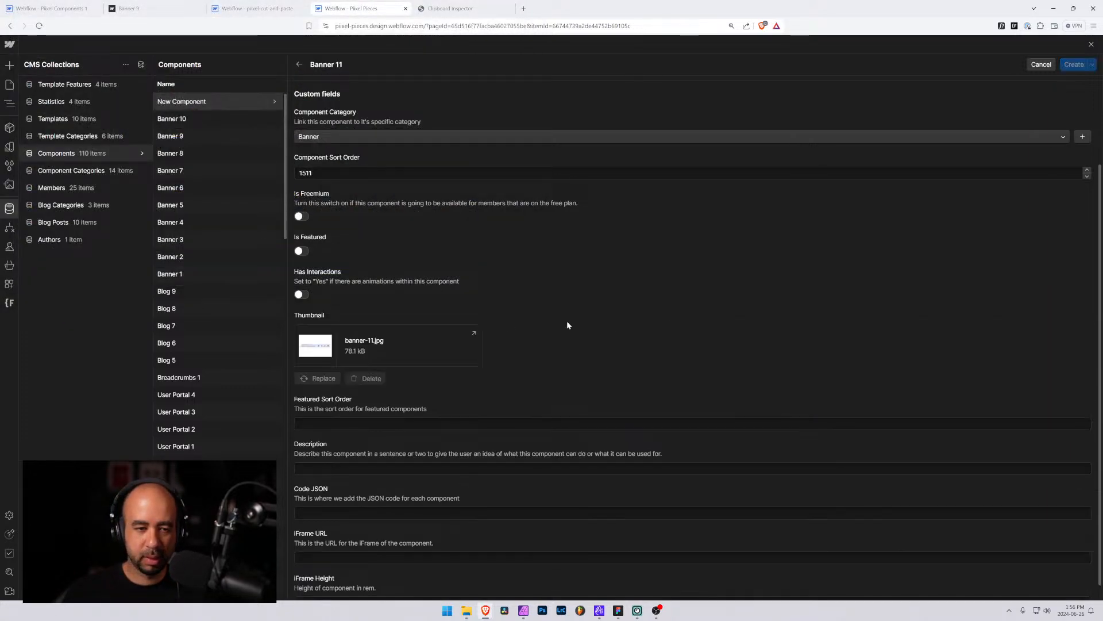
Paste the copied description into Banner 11 and reword its start to "Banner with promotion details and a customizable countdown timer."
left_click(371, 450)
type("Banner with a customizable countdown timer. Set your end date in Webflow embed element and the component does the rest of the work.")
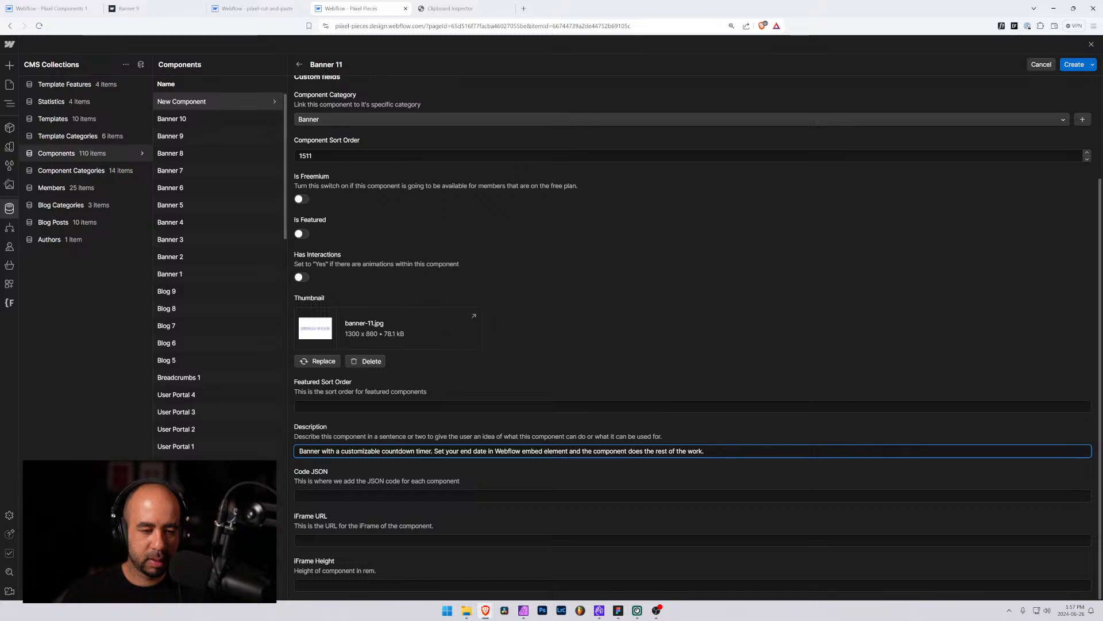
key("Home")
key("ctrl+Right")
key("ctrl+Right")
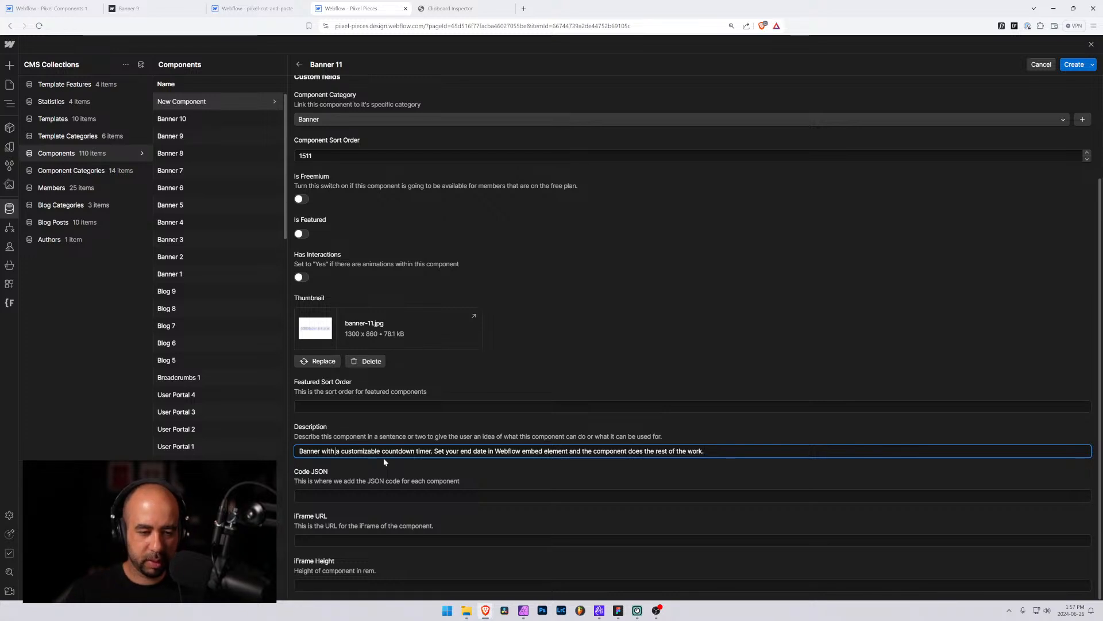
type("promotion ")
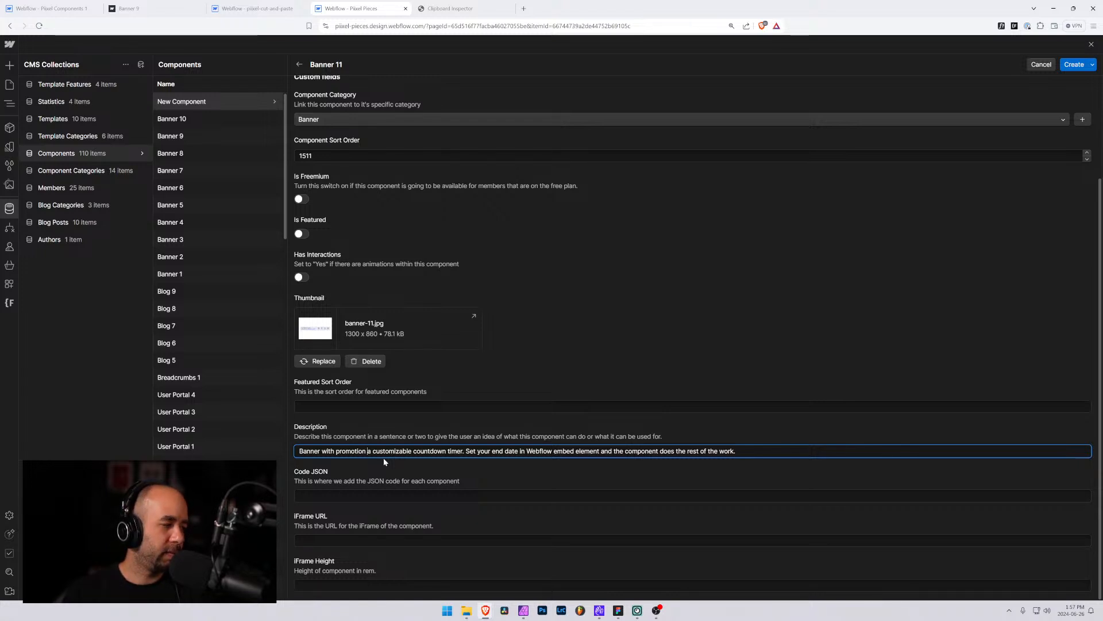
type("details ")
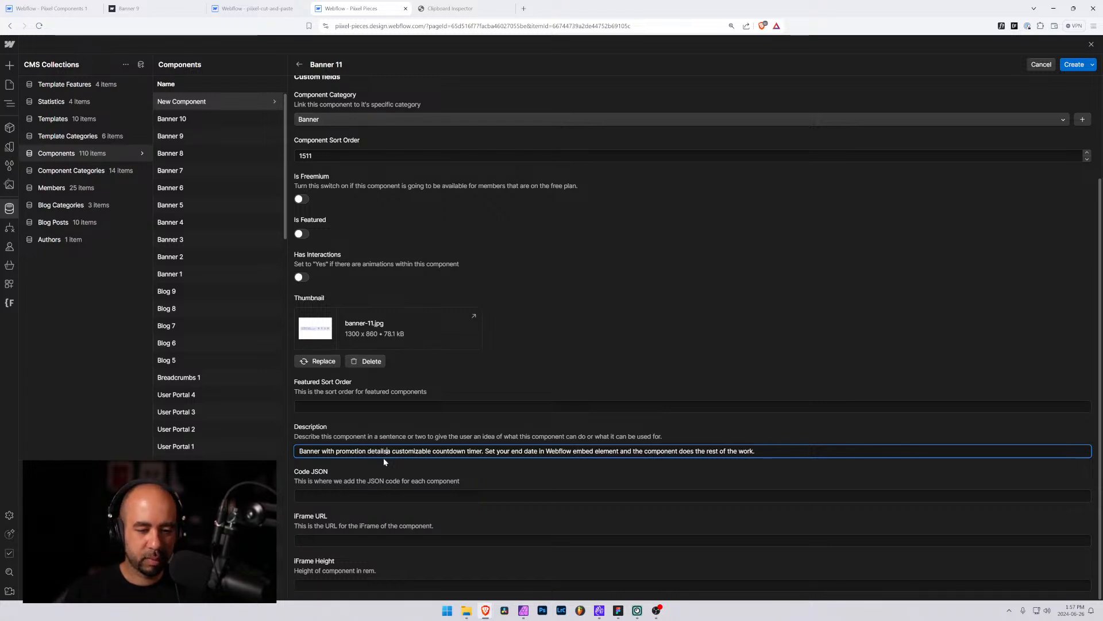
type("area an")
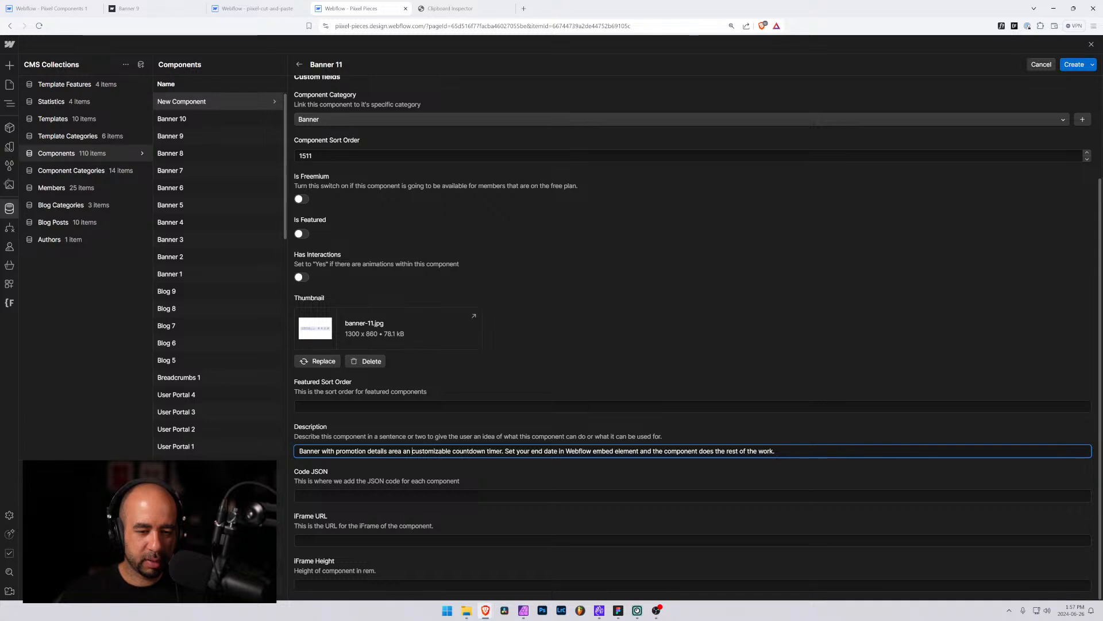
left_click_drag(402, 451, 386, 451)
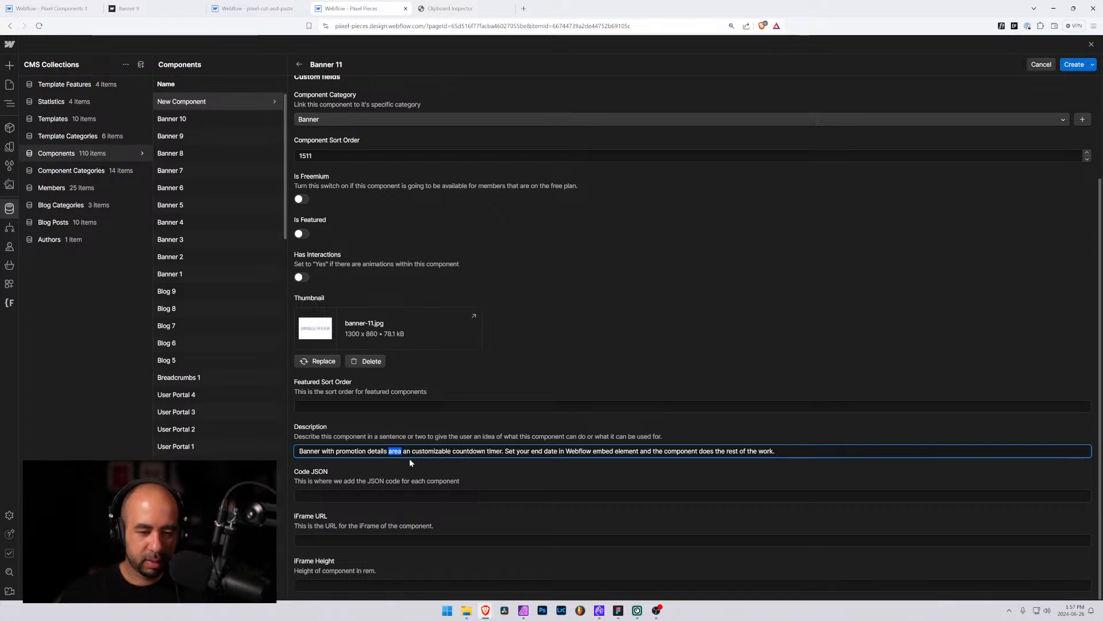
key("BackSpace")
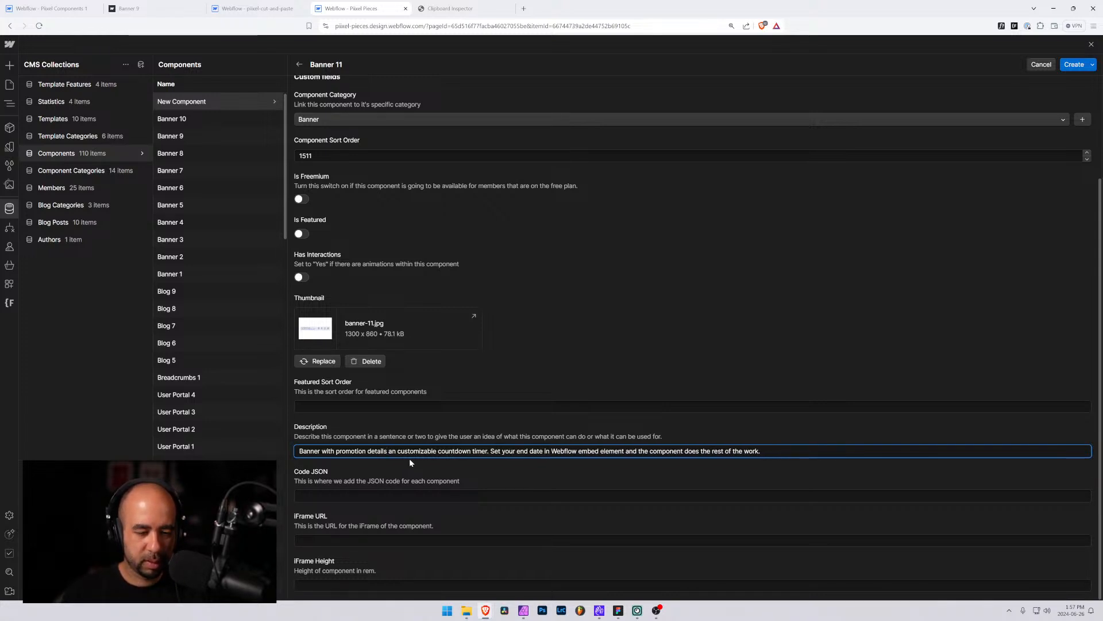
key("Right")
key("Right")
key("Right")
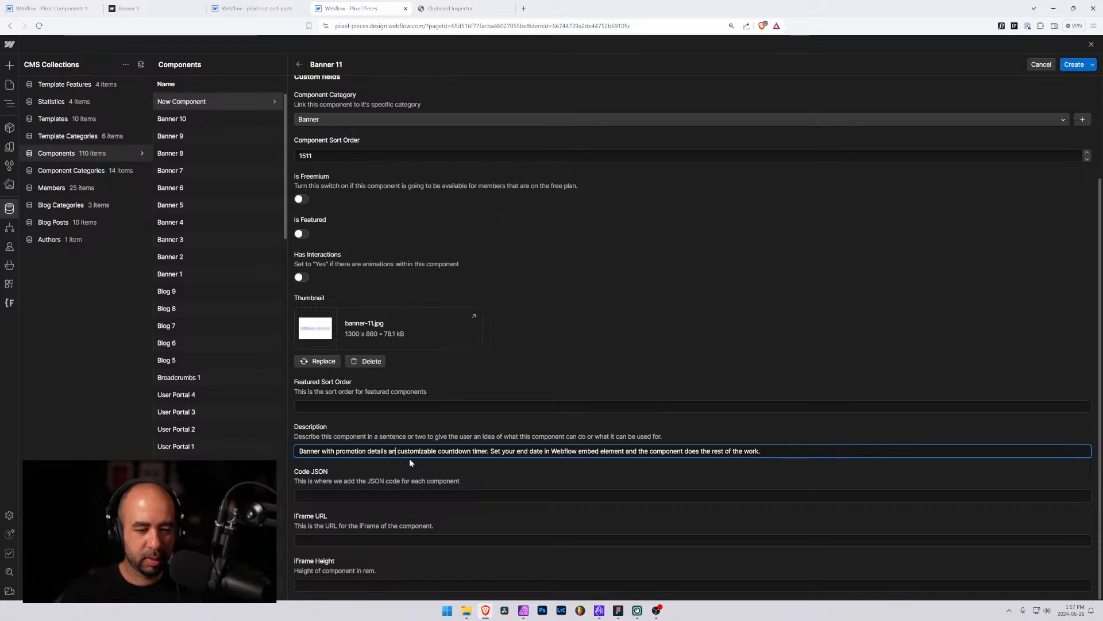
type("d a")
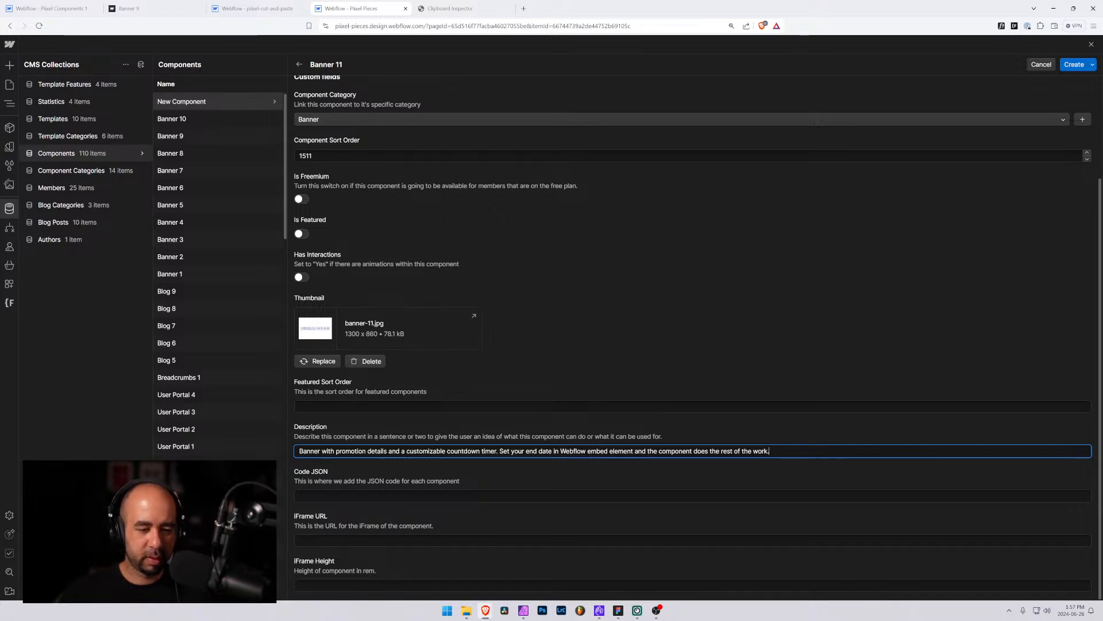
Set the Banner 11 iFrame height to 20rem and create the item
left_click(386, 585)
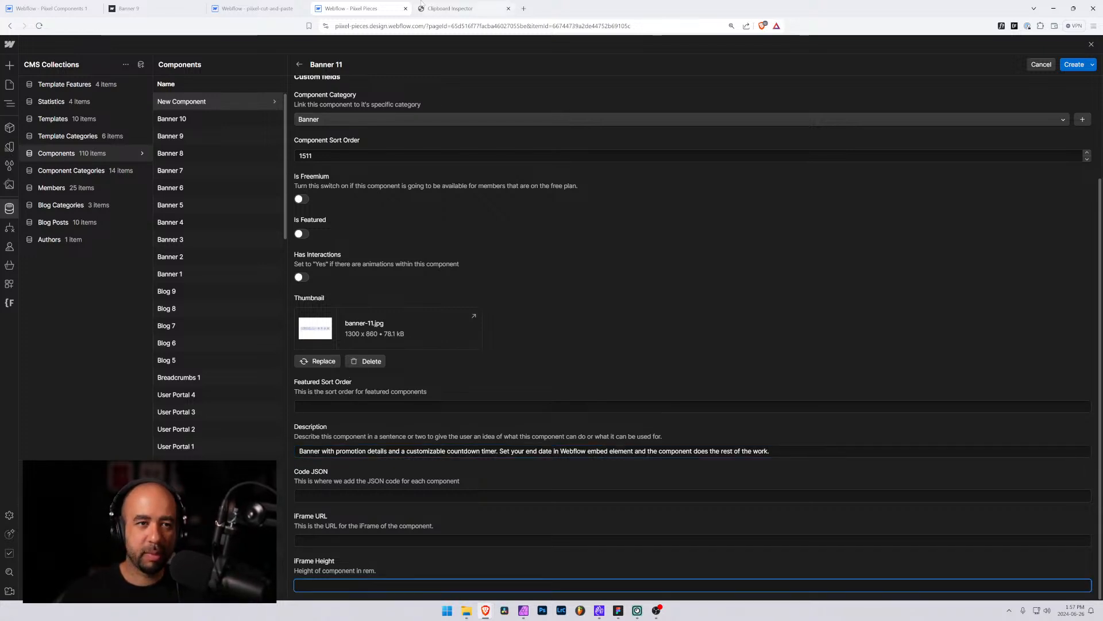
type("20rem")
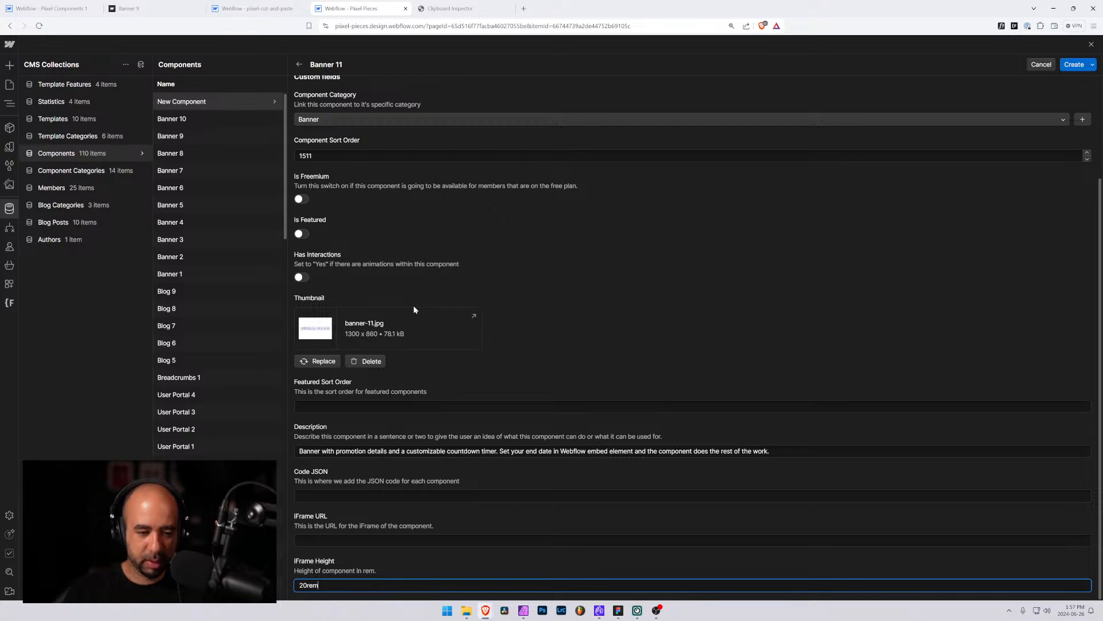
key("Return")
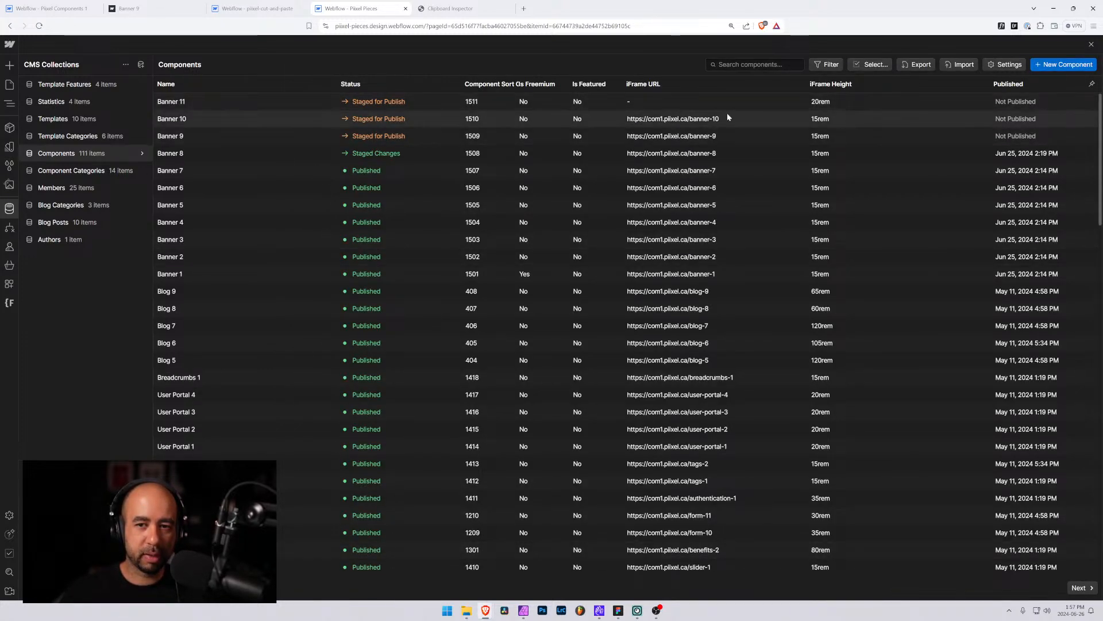
left_click(615, 118)
scroll(388, 438, "down", 4)
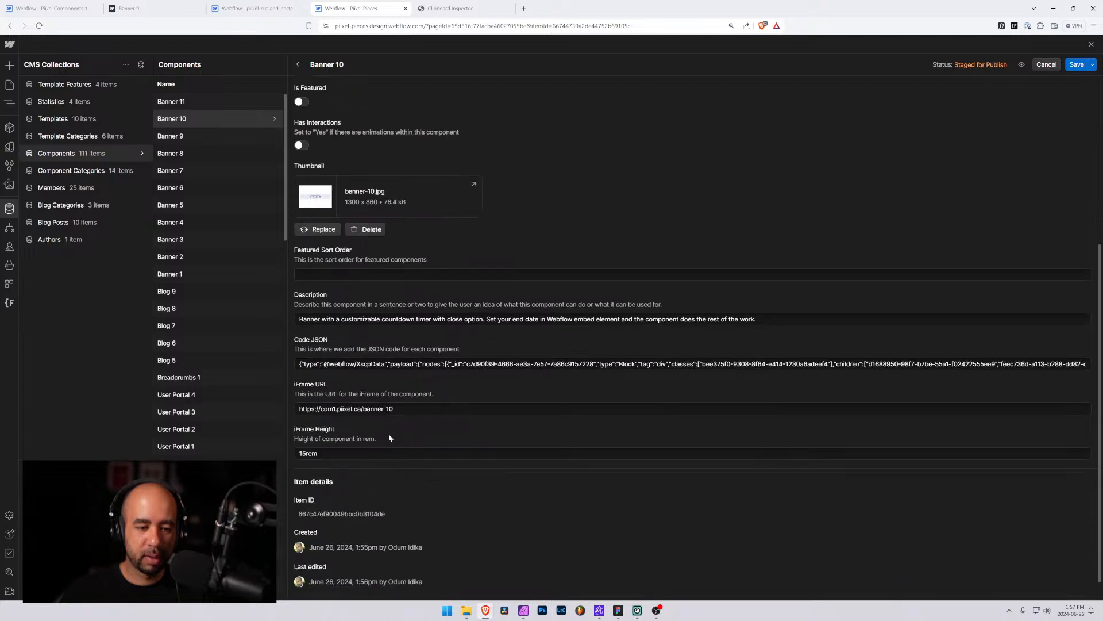
left_click_drag(397, 409, 287, 409)
key("ctrl+c")
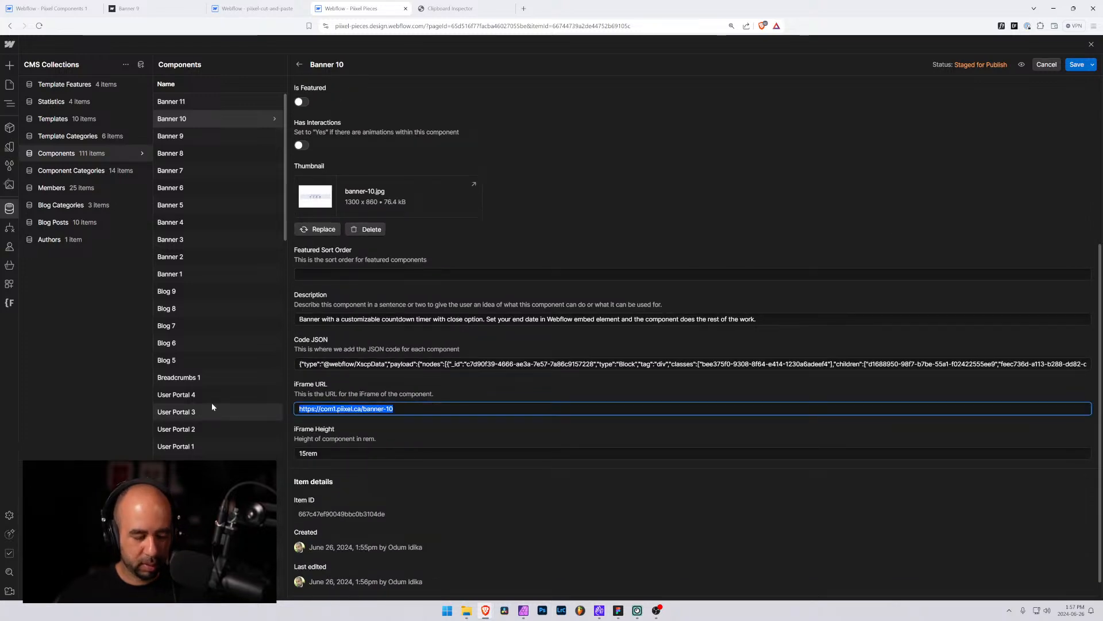
left_click(211, 103)
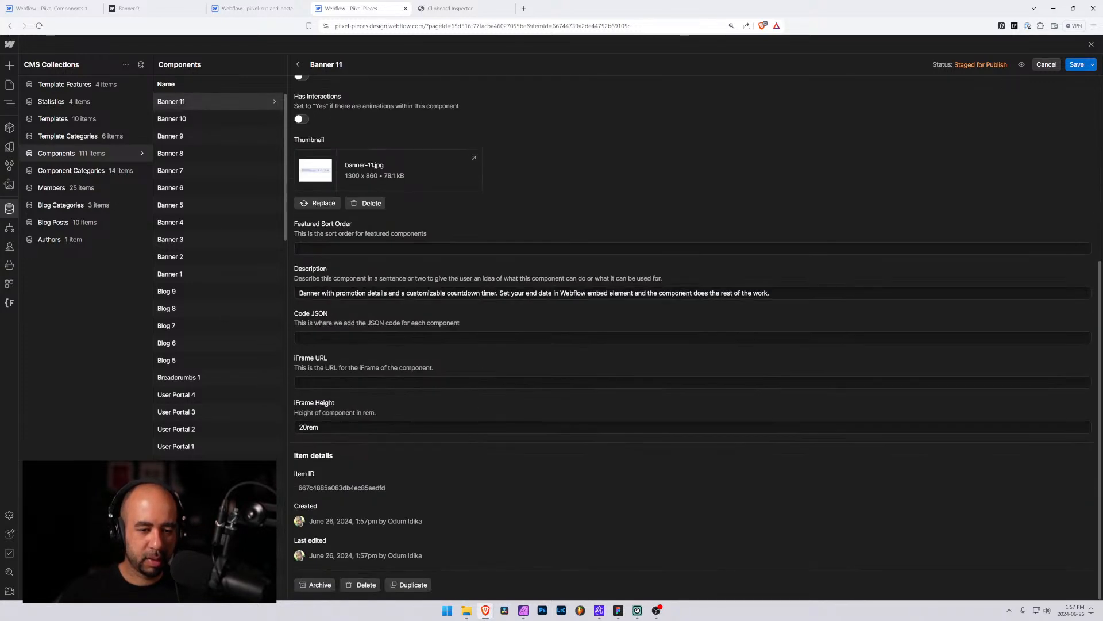
left_click(368, 382)
key("ctrl+v")
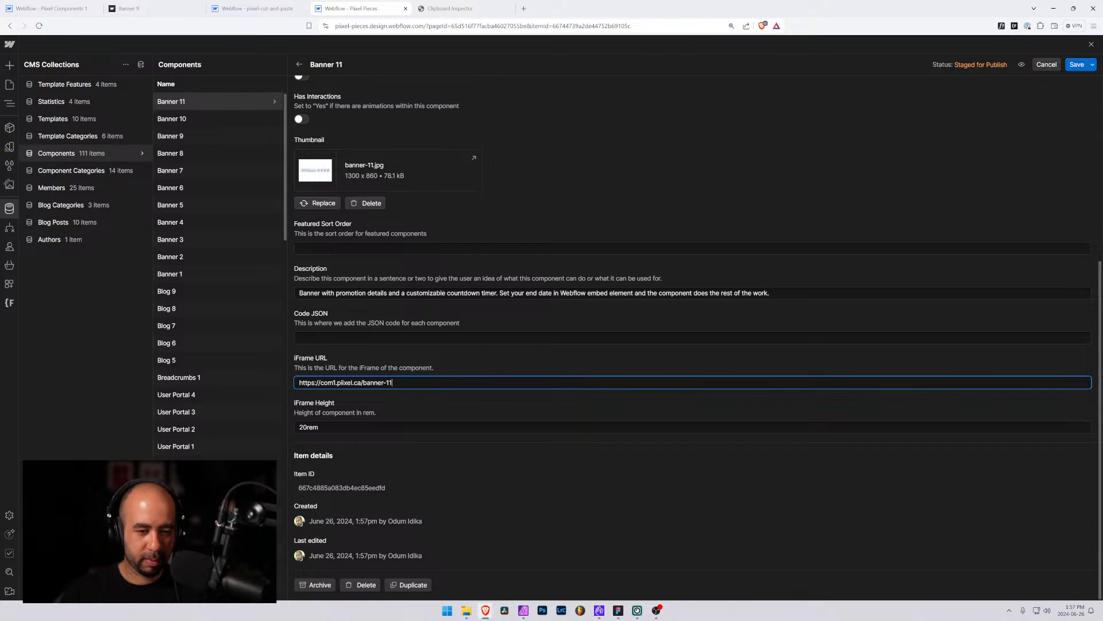
Open the Banner 11 page in the designer and select the banner-11 element to copy it
left_click(132, 8)
left_click(51, 8)
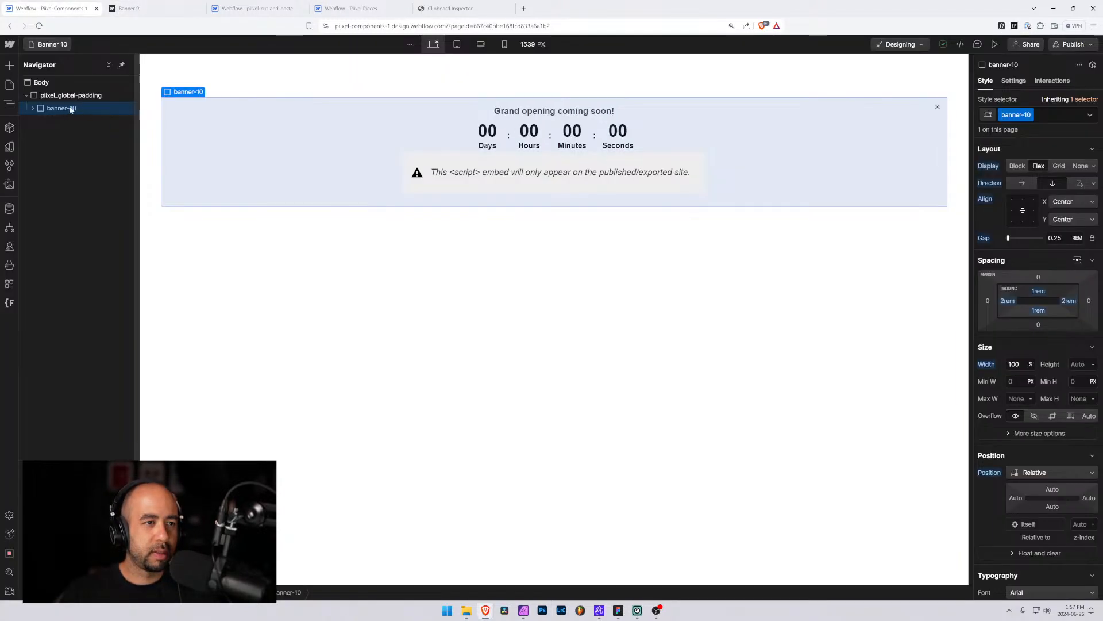
left_click(49, 45)
scroll(59, 345, "down", 5)
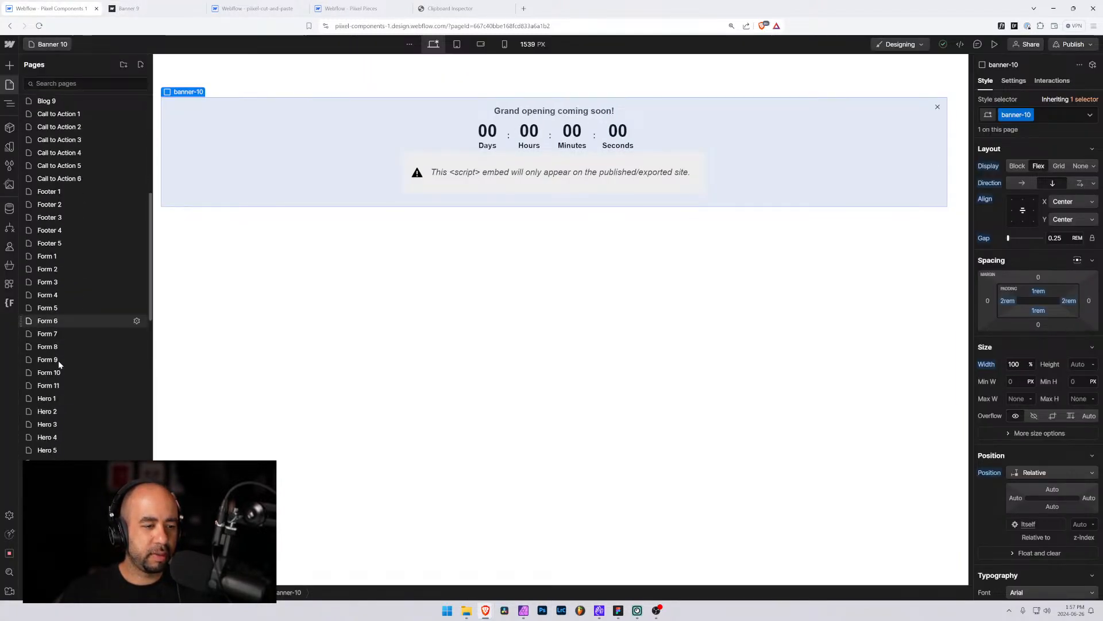
scroll(57, 345, "down", 10)
scroll(52, 249, "up", 3)
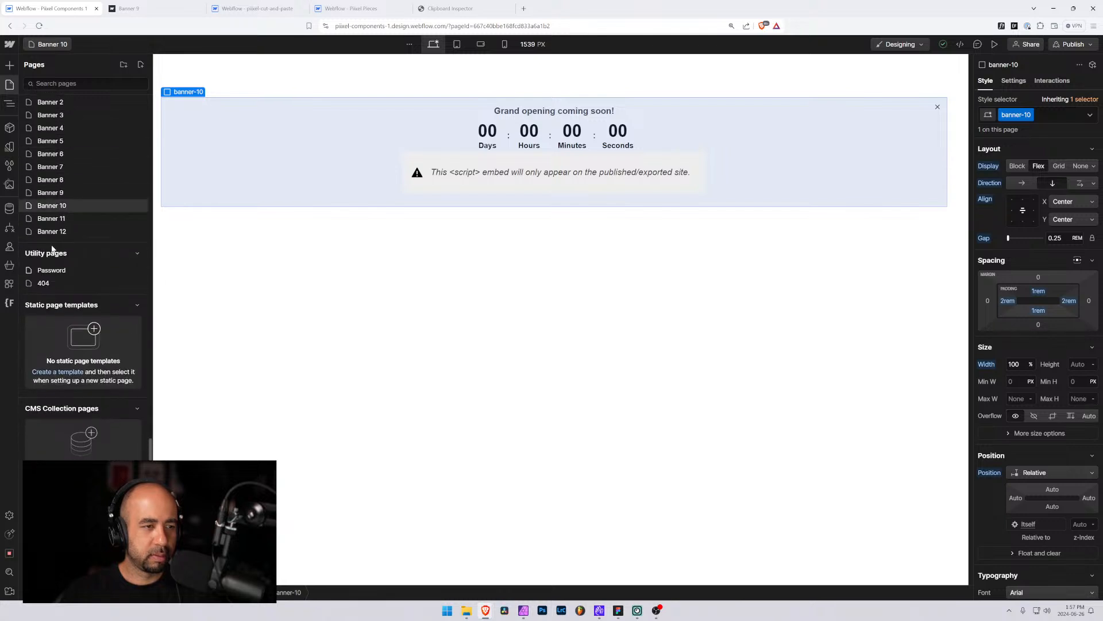
left_click(52, 218)
left_click(190, 124)
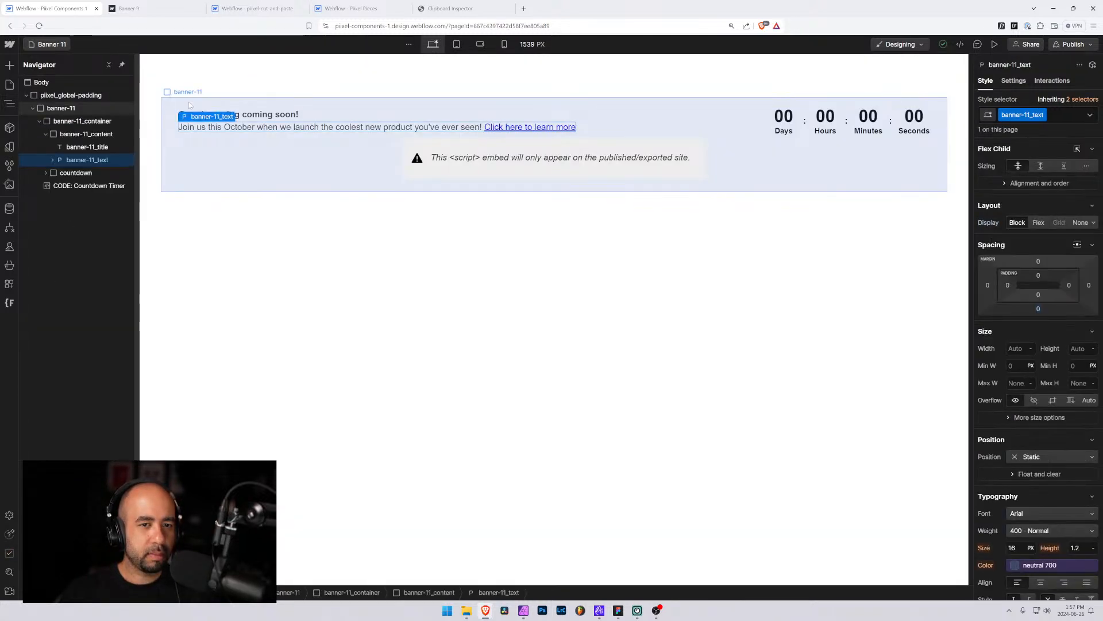
left_click(190, 105)
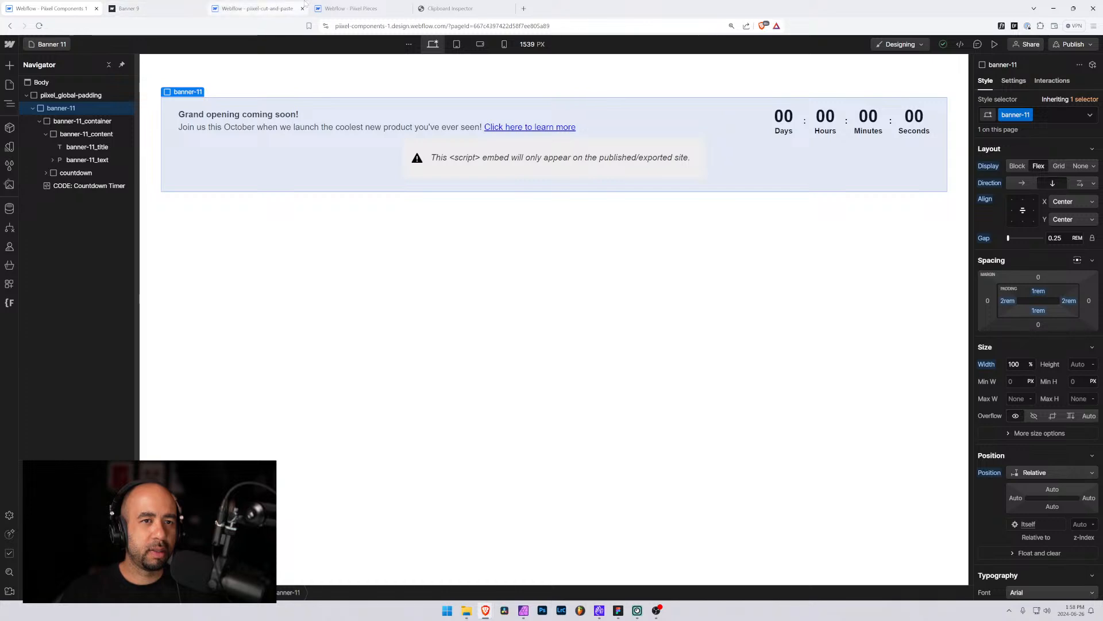
Paste the copied element into Clipboard Inspector and select its full JSON data for copying
left_click(461, 7)
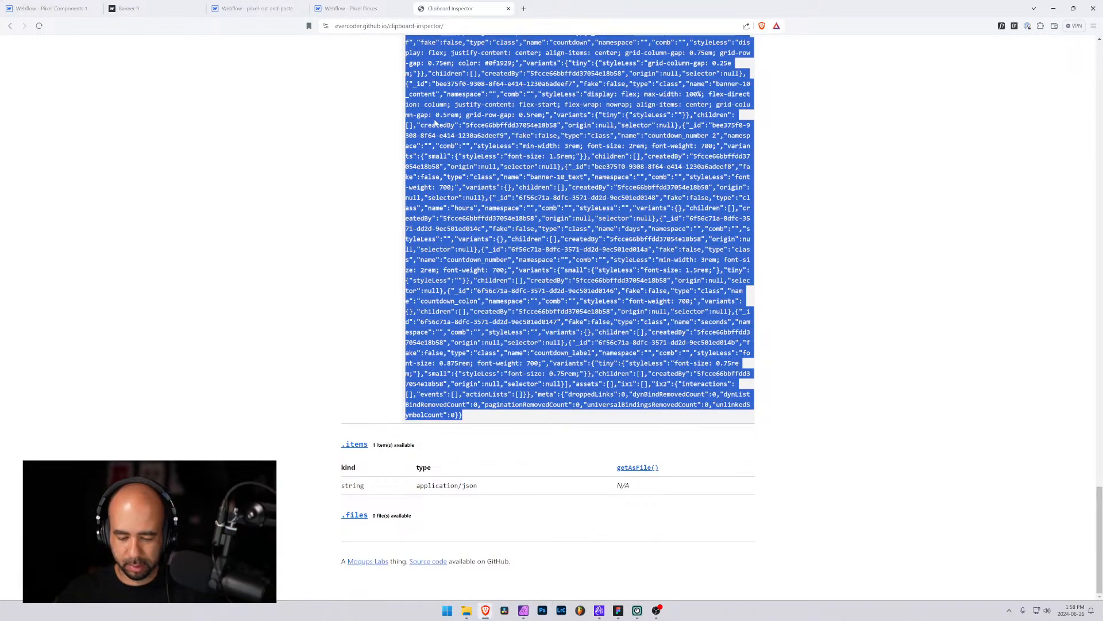
key("ctrl+v")
left_click(364, 160)
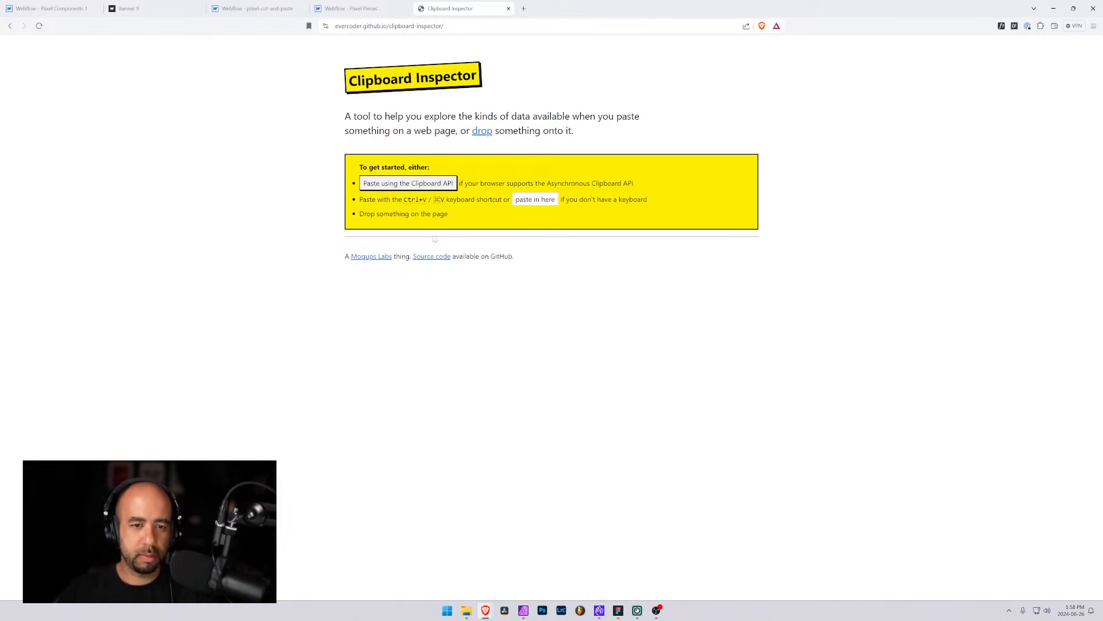
key("ctrl+v")
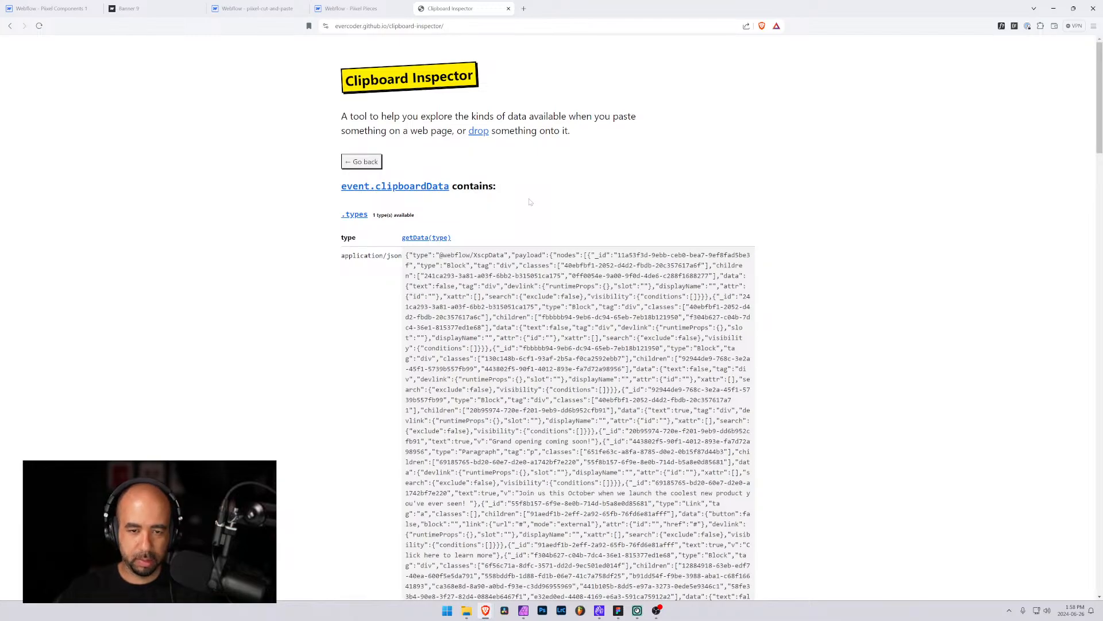
key("ctrl+a")
scroll(551, 316, "down", 20)
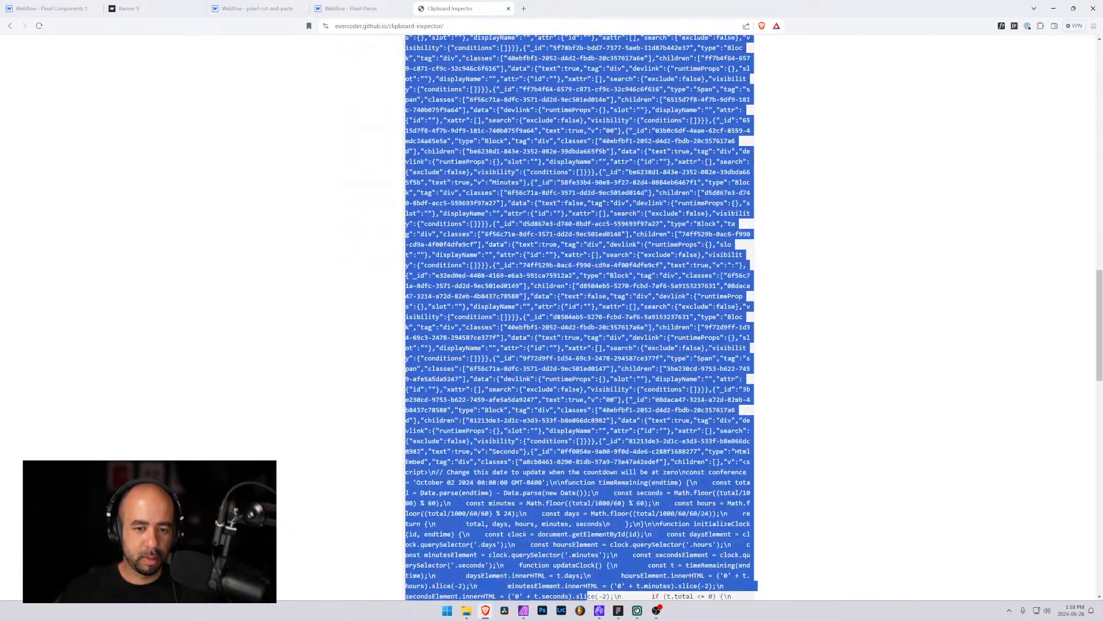
key("shift+Up")
key("shift+Up")
key("shift+Up")
key("shift+Up")
key("shift+Right")
key("shift+Right")
key("shift+Right")
key("shift+Right")
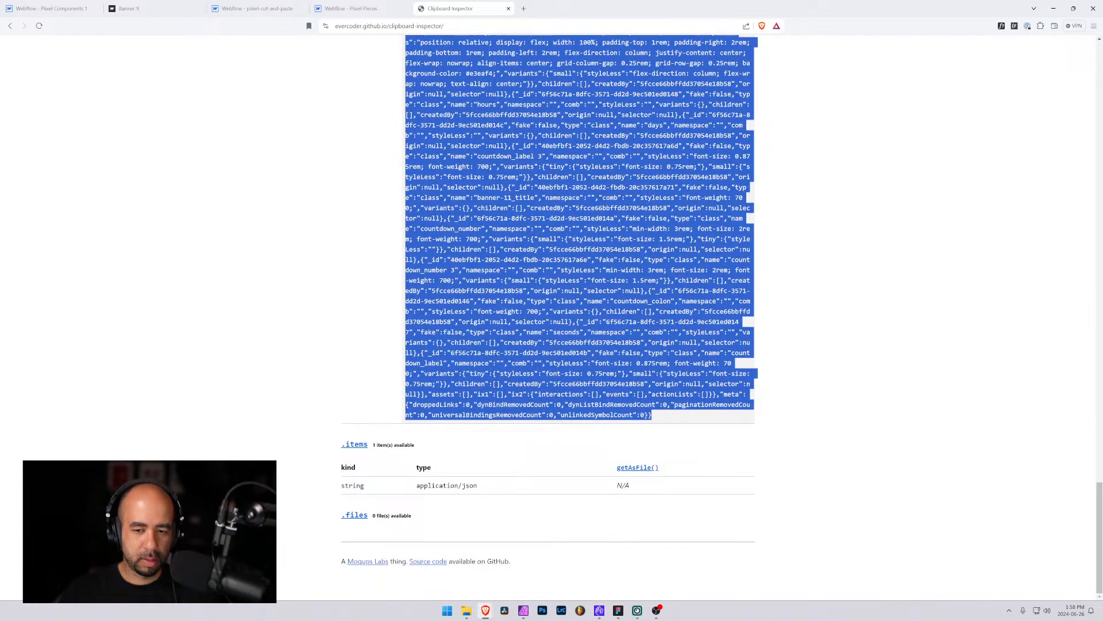
Paste the JSON into Banner 11's Code JSON field and save the item
left_click(358, 8)
left_click(396, 338)
key("ctrl+v")
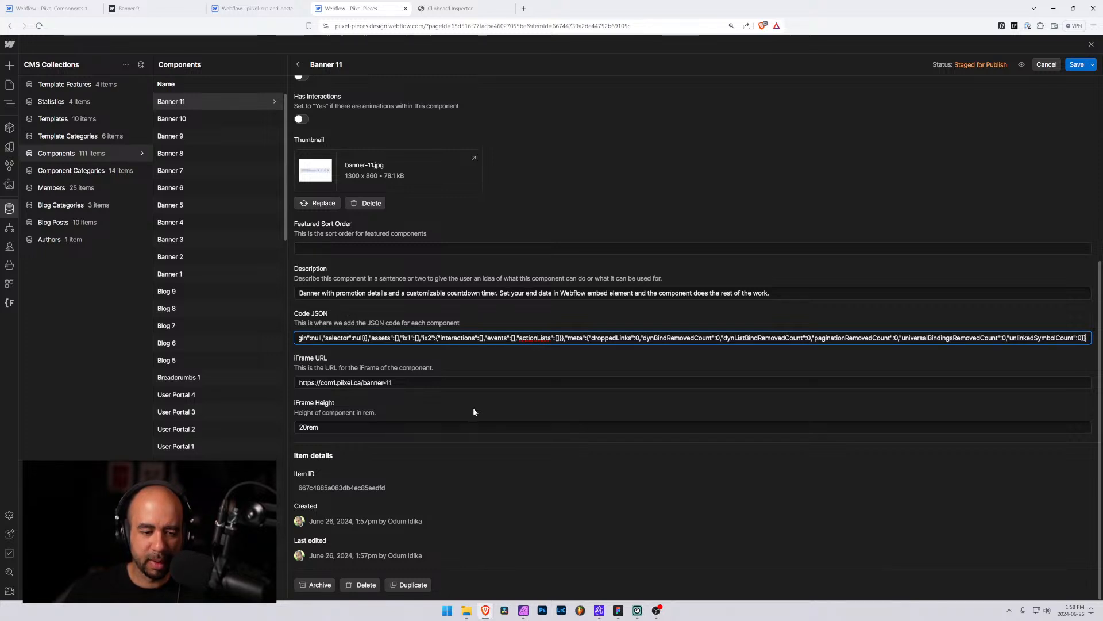
scroll(474, 412, "up", 5)
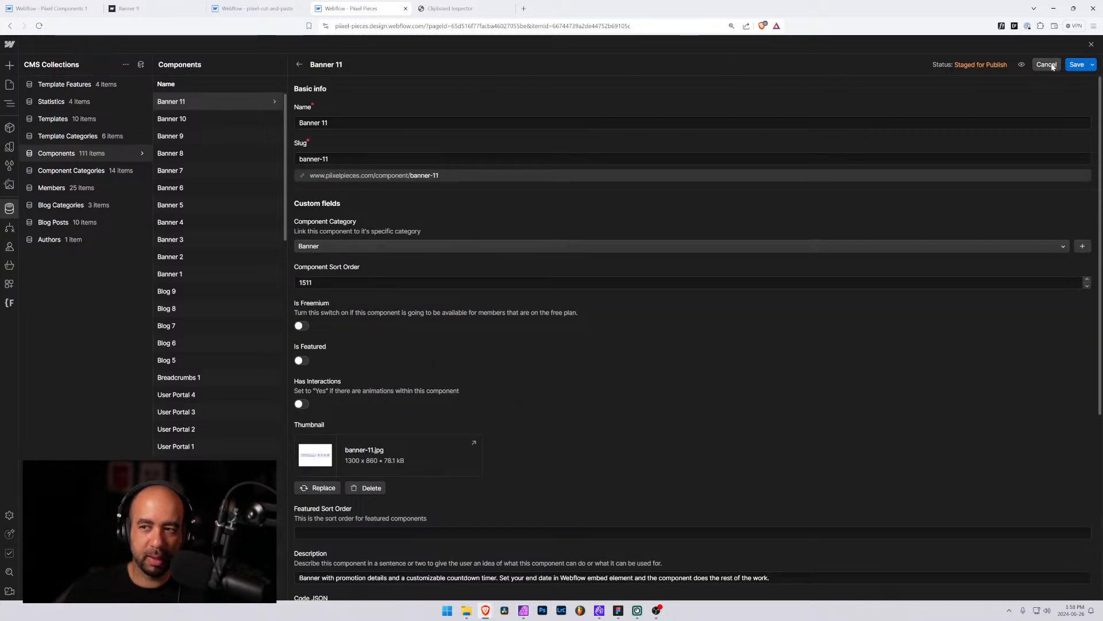
left_click(1076, 64)
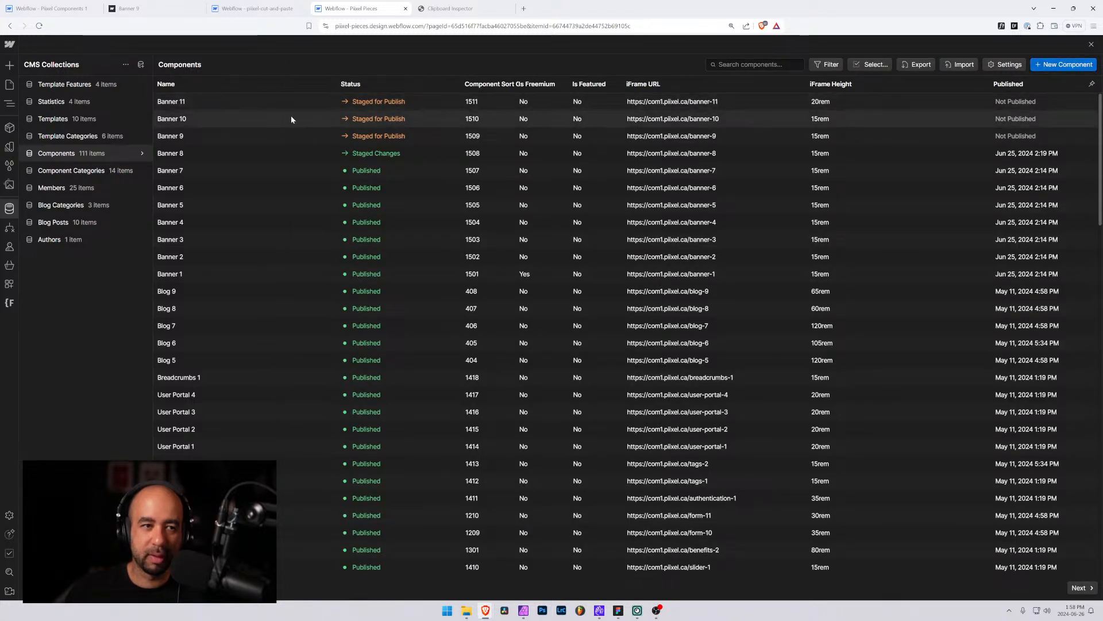
Copy Banner 11's iFrame URL and close the item
left_click(247, 99)
scroll(375, 420, "down", 4)
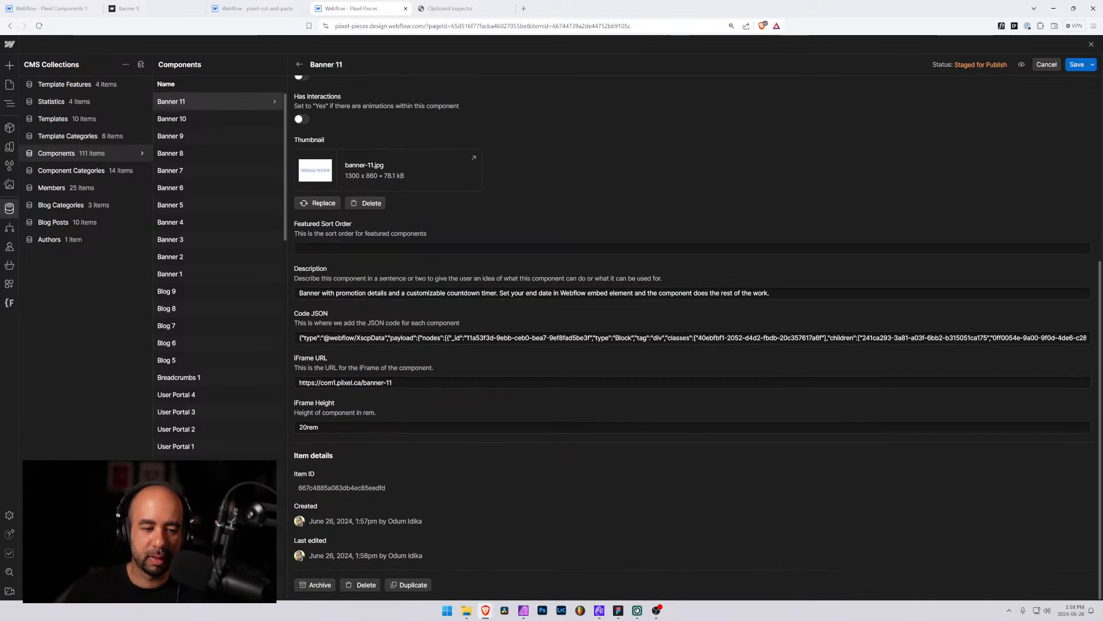
left_click_drag(411, 382, 294, 385)
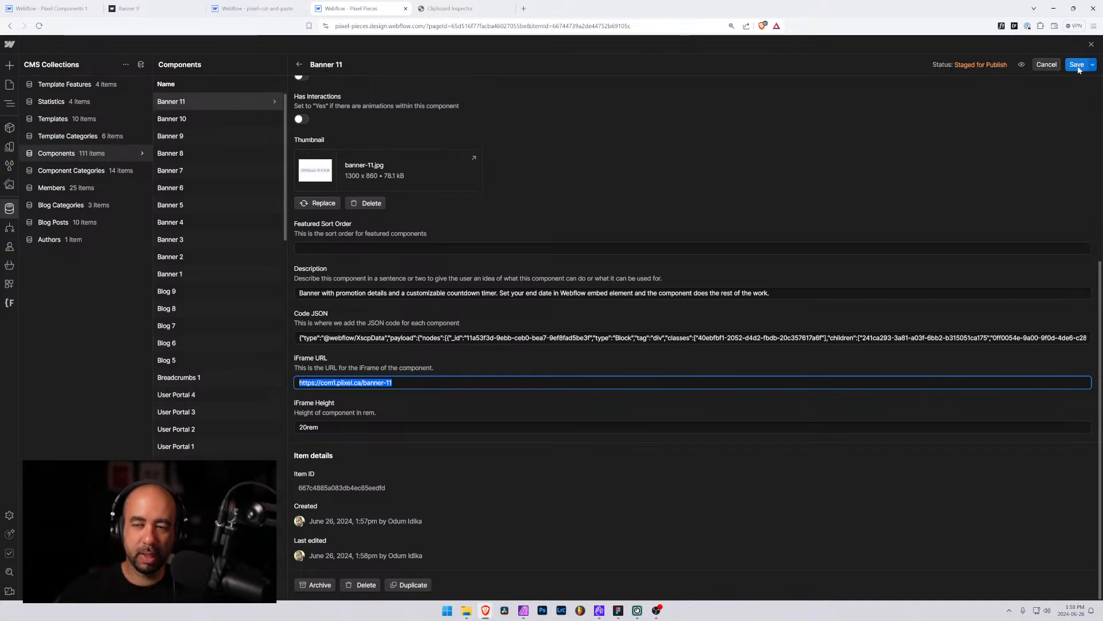
left_click(1053, 67)
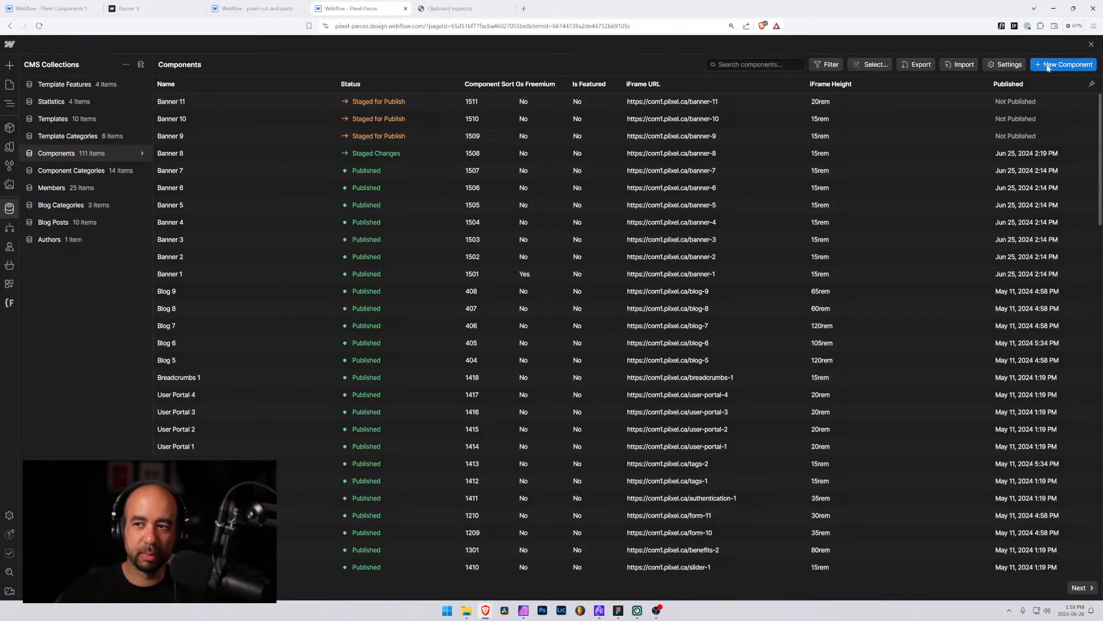
Create a new component named Banner 12 in the Banner category with component sort order 1512
left_click(367, 109)
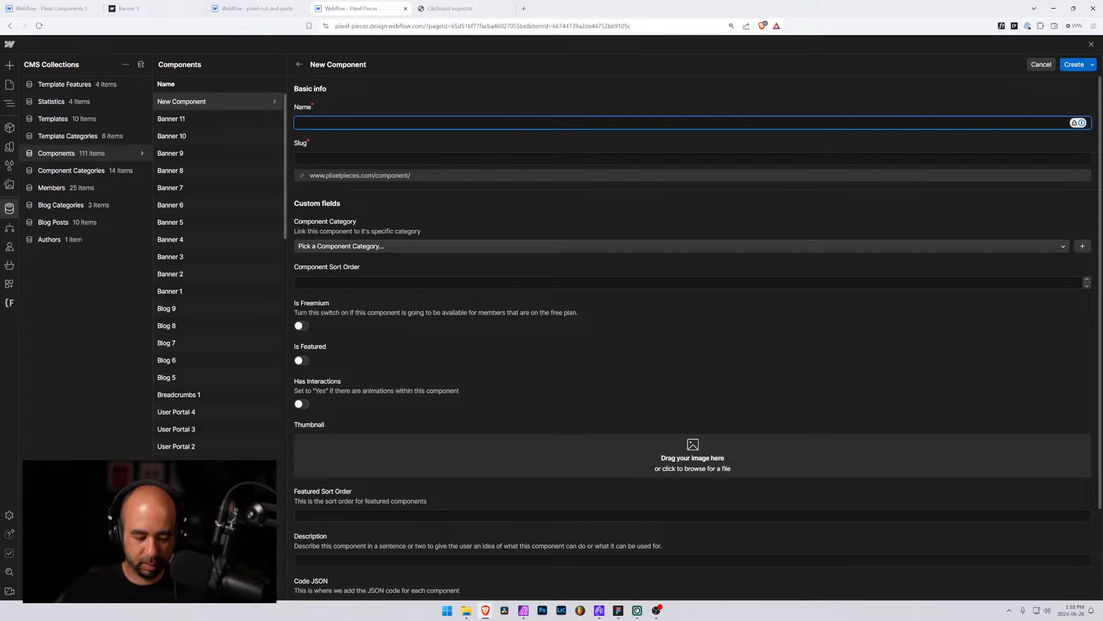
type("Banner 12")
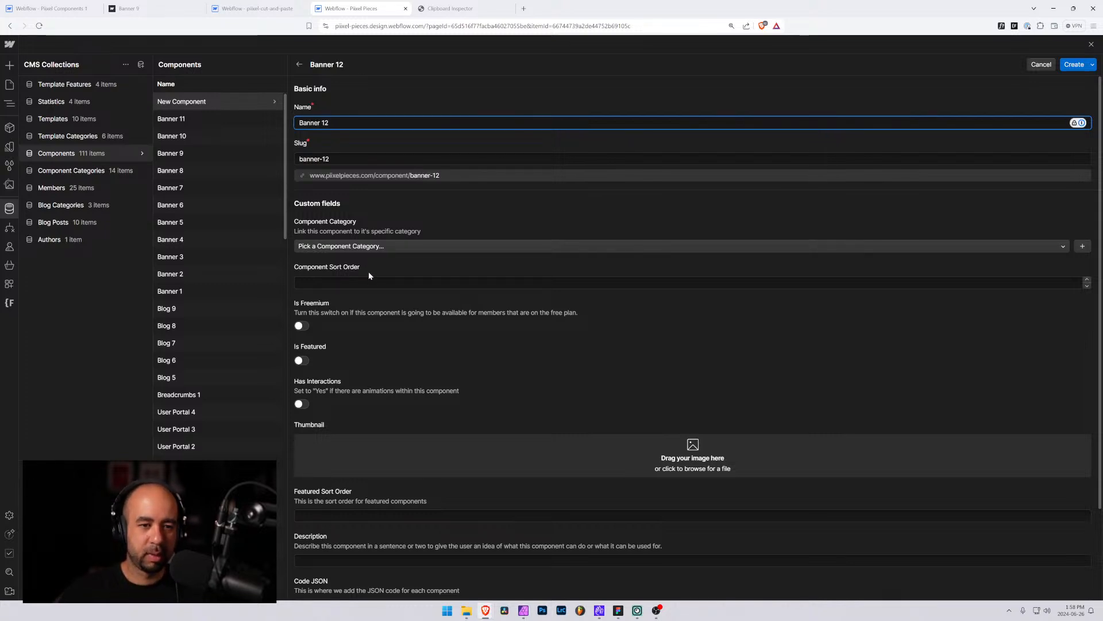
left_click(368, 246)
left_click(341, 278)
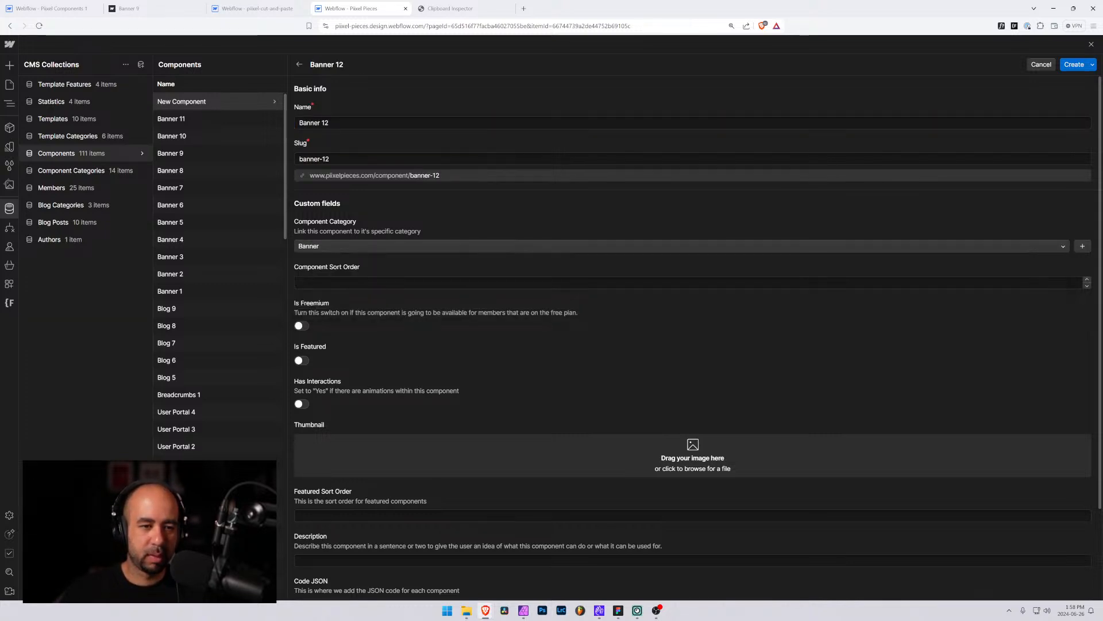
left_click(323, 281)
type("12")
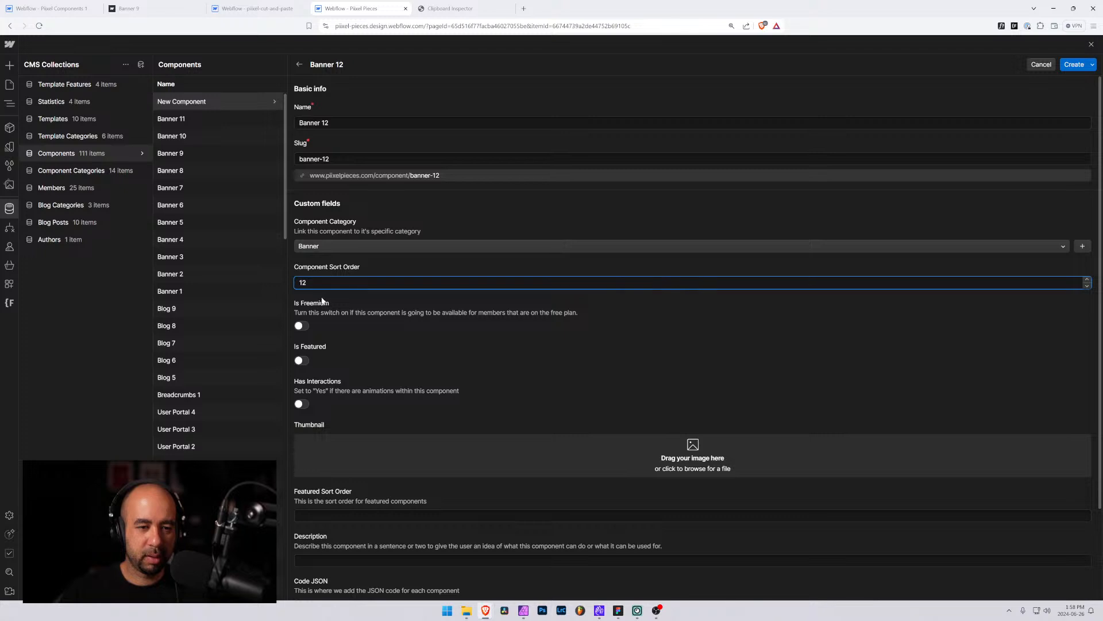
key("BackSpace")
key("BackSpace")
type("1512")
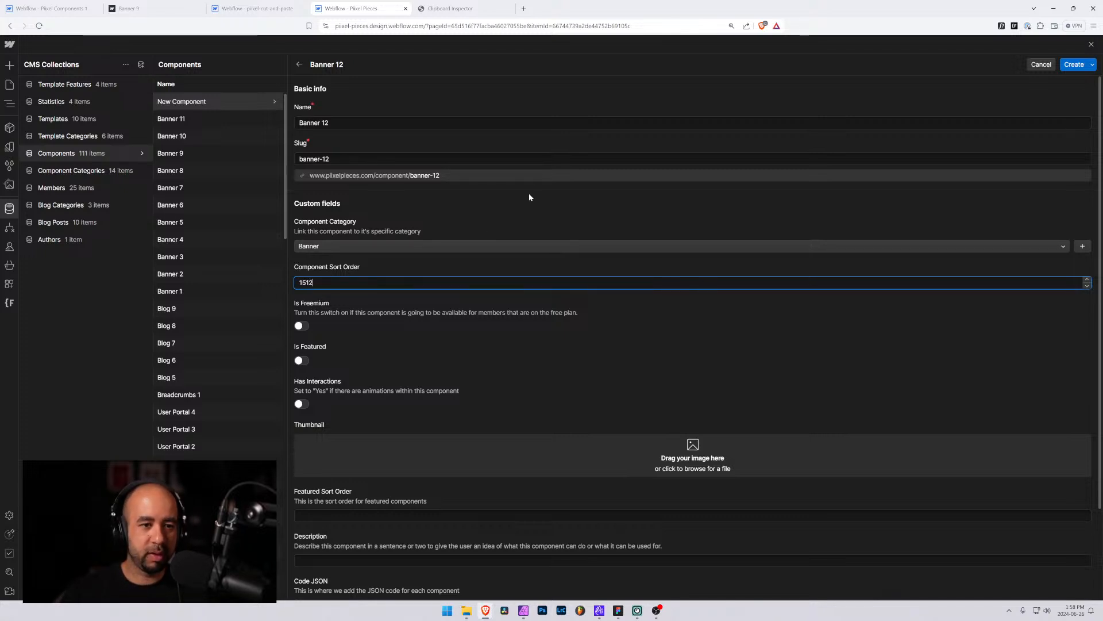
Add banner-12.jpg as the Banner 12 item's thumbnail
scroll(388, 315, "down", 2)
left_click(439, 351)
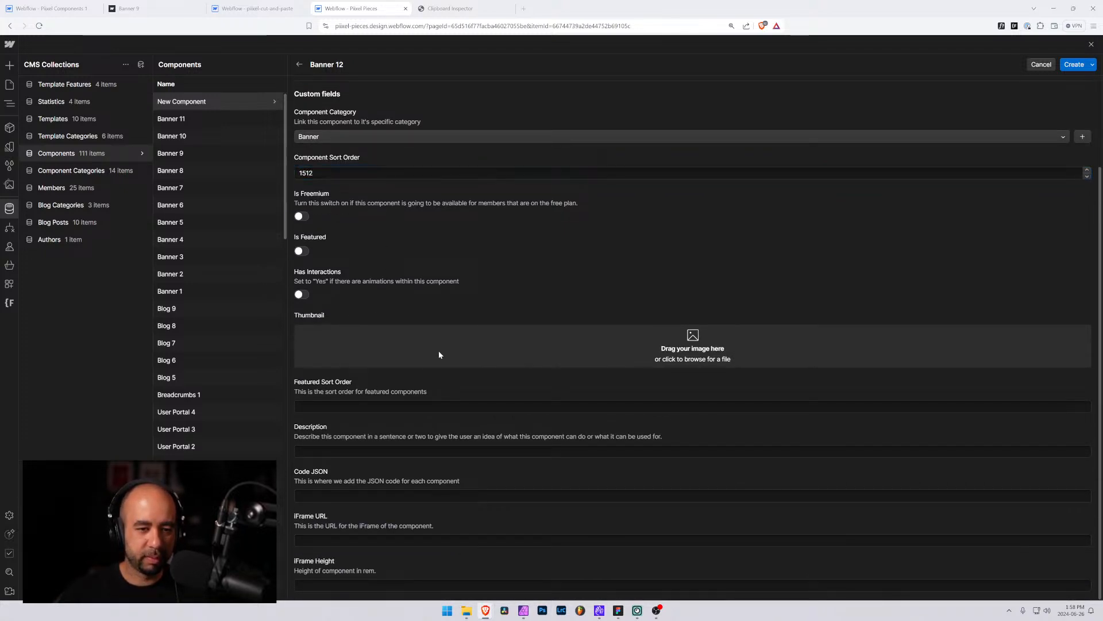
key("Escape")
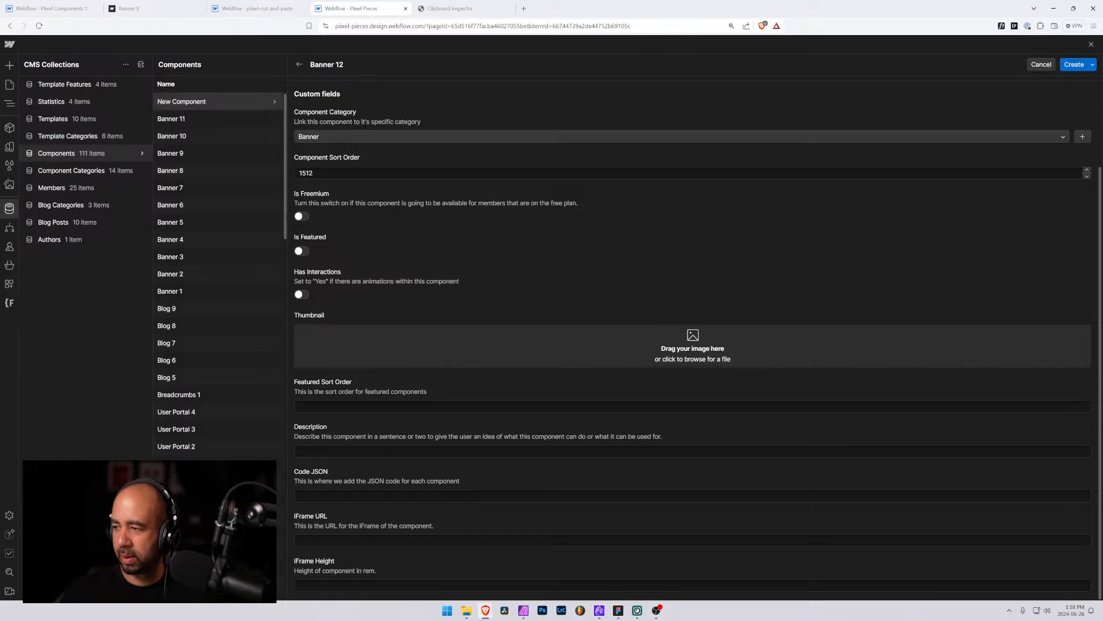
left_click_drag(598, 296, 536, 353)
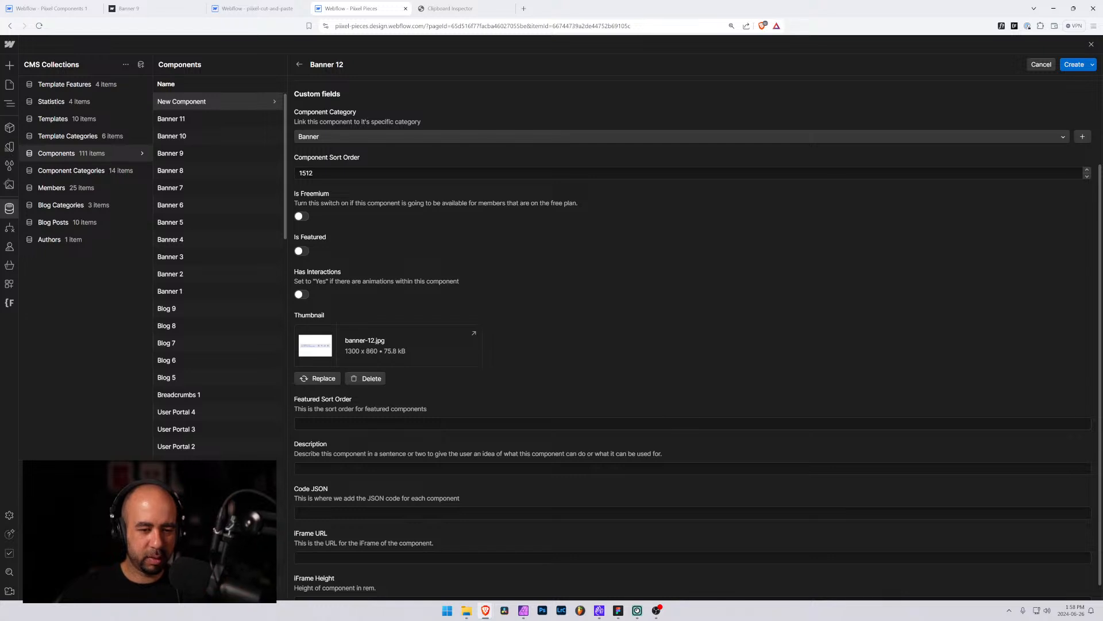
left_click(317, 468)
left_click(323, 557)
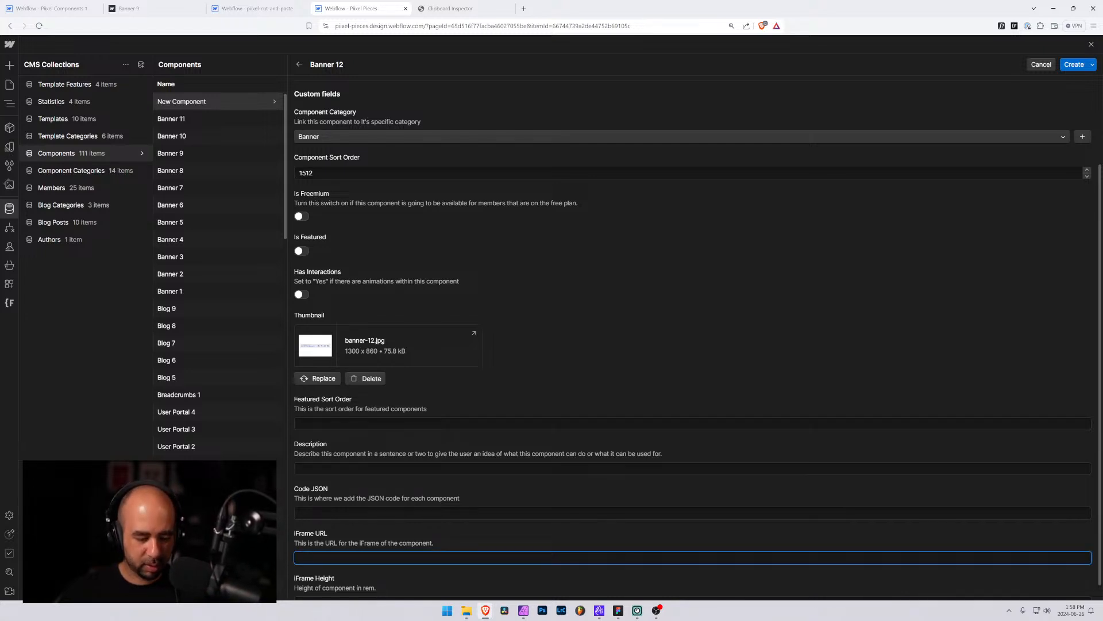
type("https://com1.piixel.ca/banner-11")
key("BackSpace")
type("2")
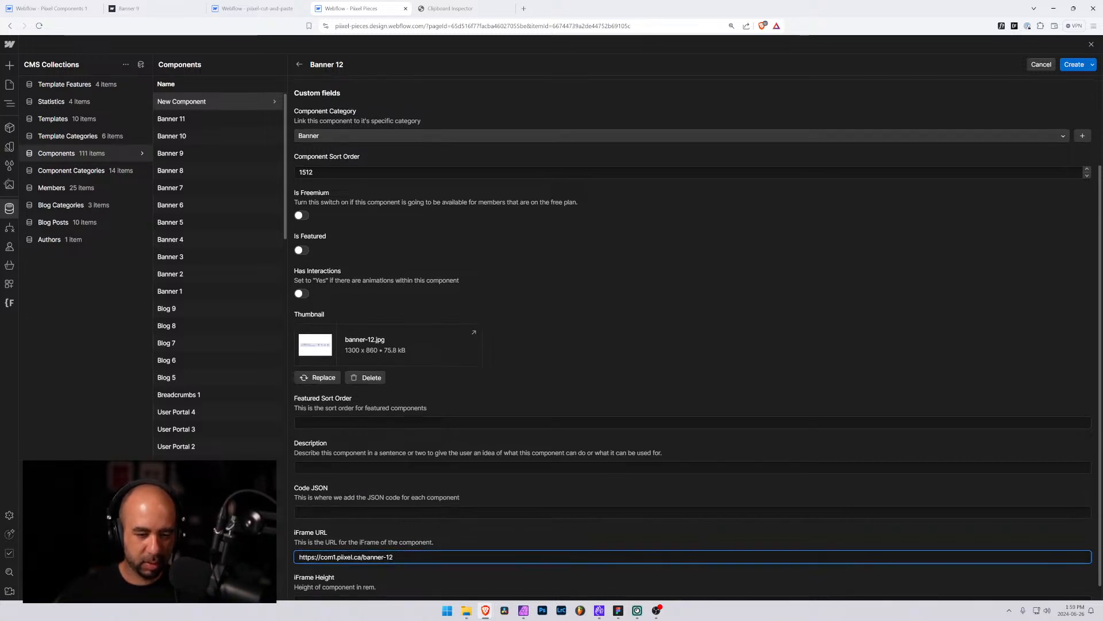
key("Tab")
type("20rem")
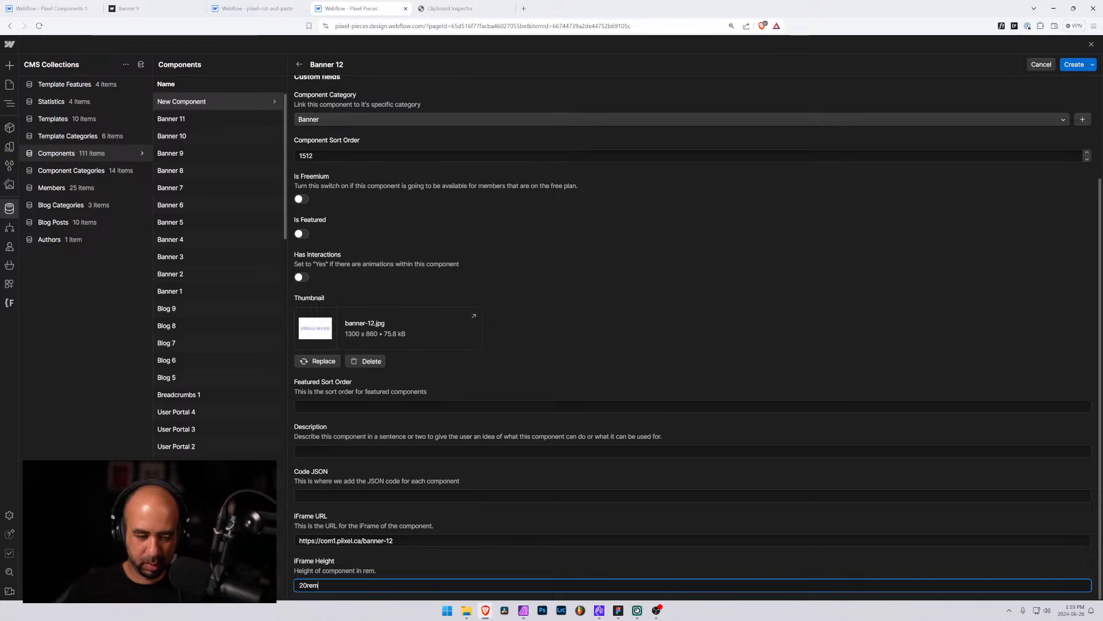
key("Tab")
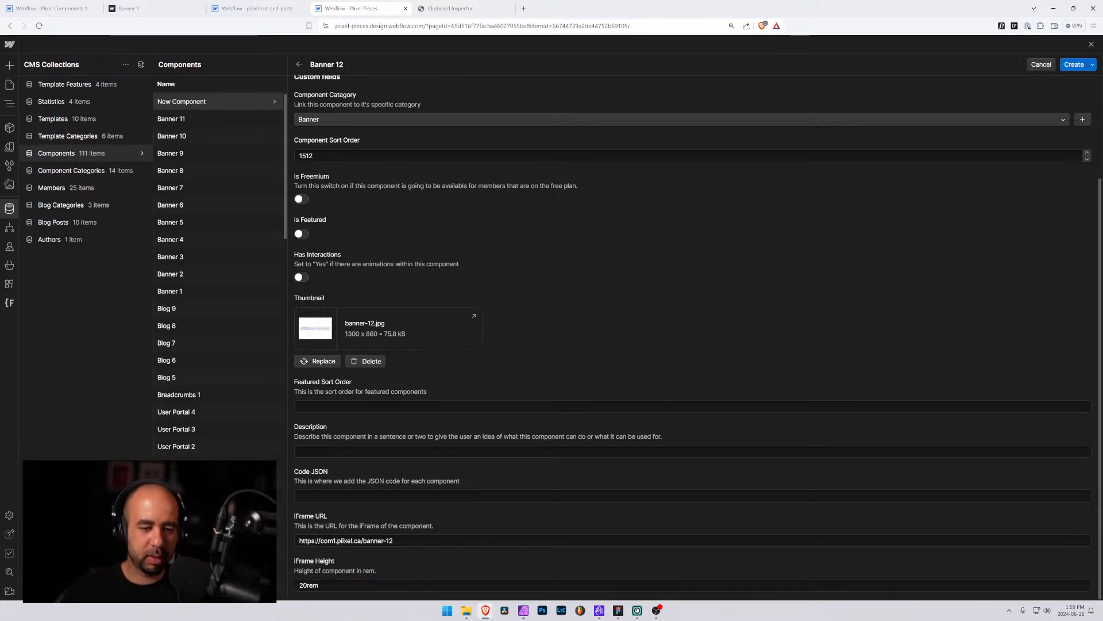
Search the designer's pages for banner and open the Banner 12 page
left_click(93, 5)
left_click(46, 44)
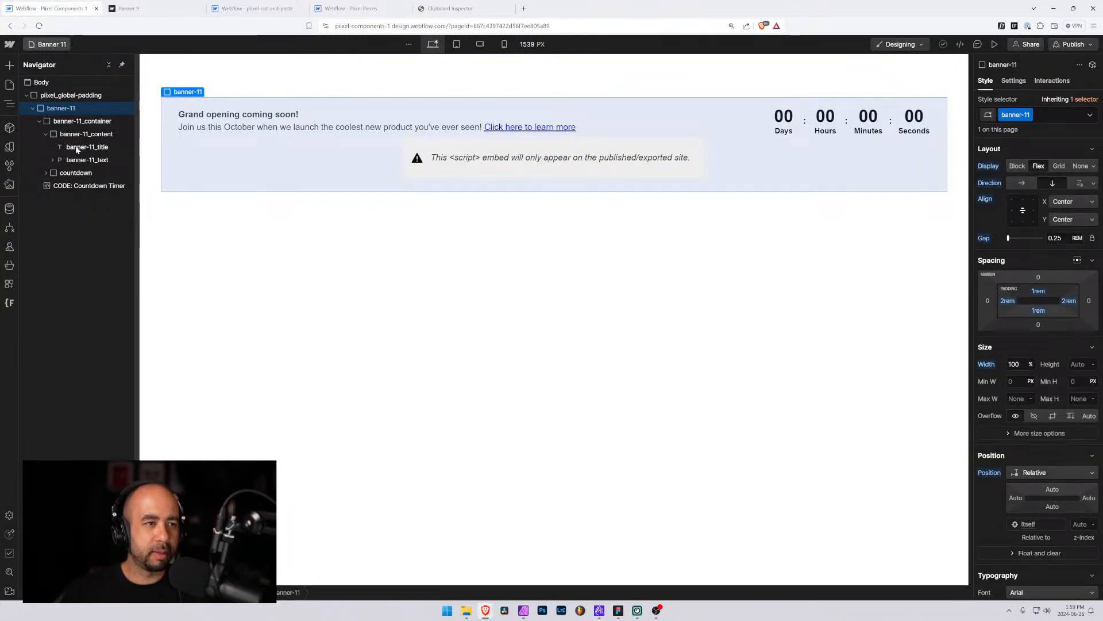
scroll(74, 383, "down", 10)
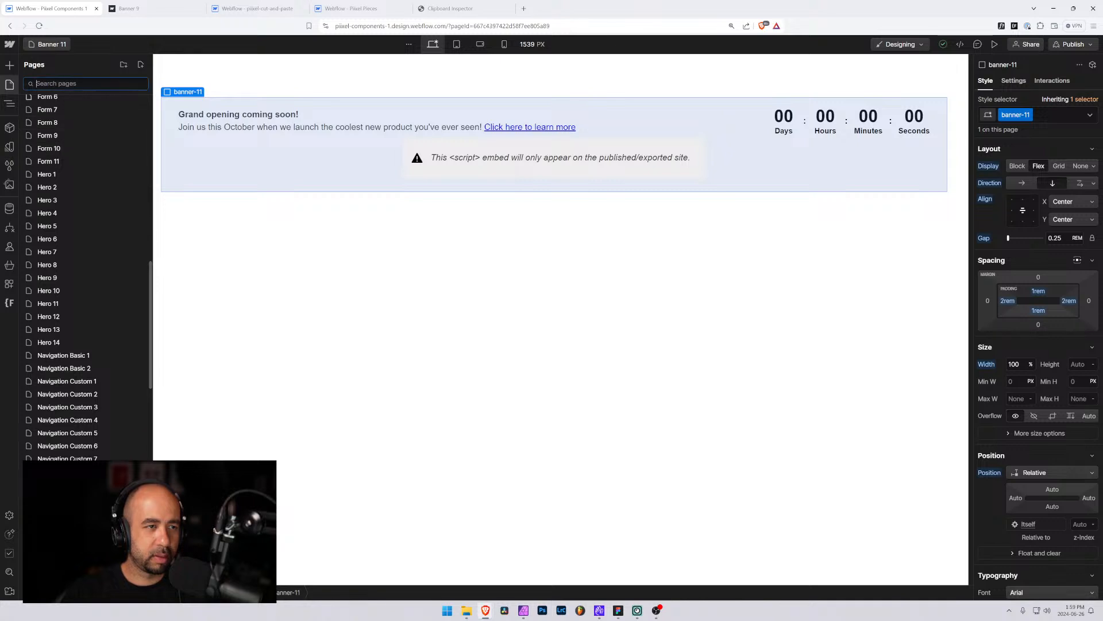
type("ba")
left_click(57, 356)
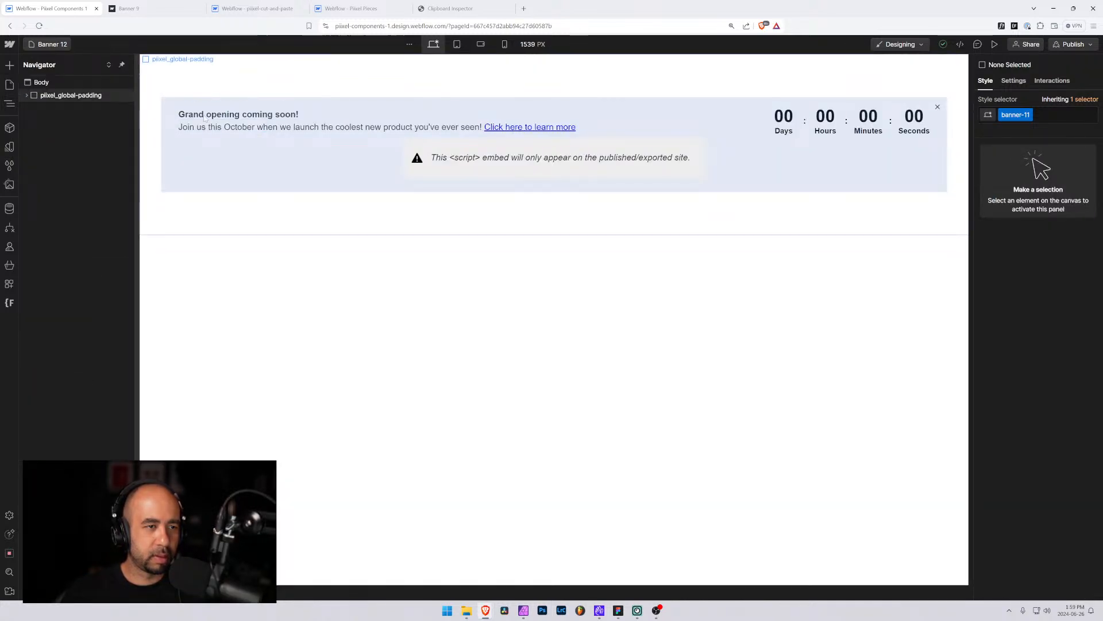
Select the banner-12 element and paste it into Clipboard Inspector to view its JSON data
left_click(205, 106)
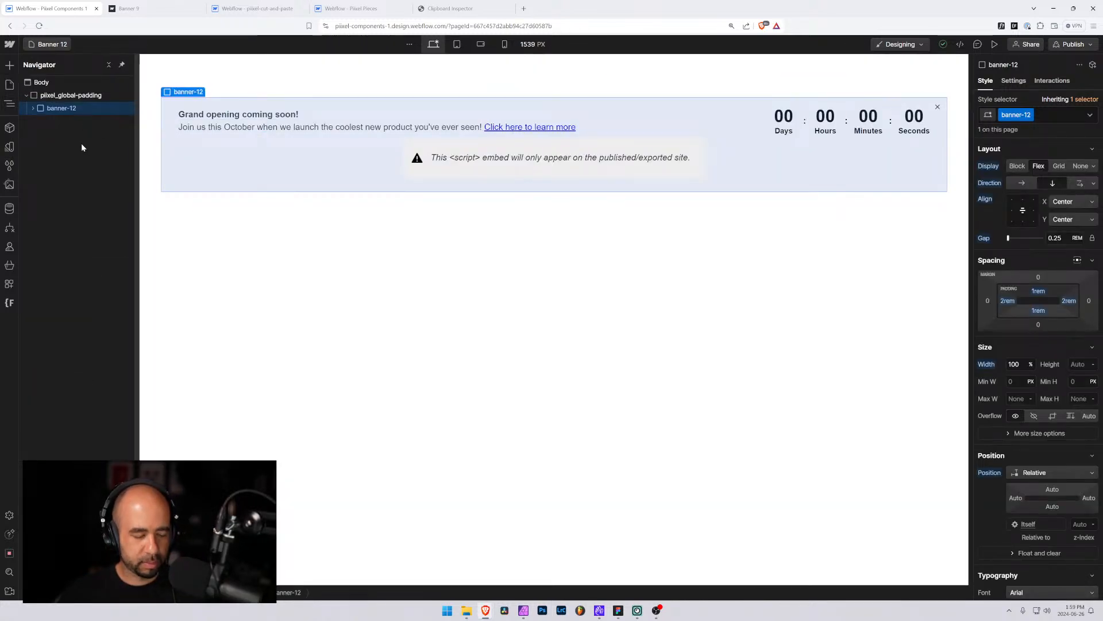
left_click(450, 8)
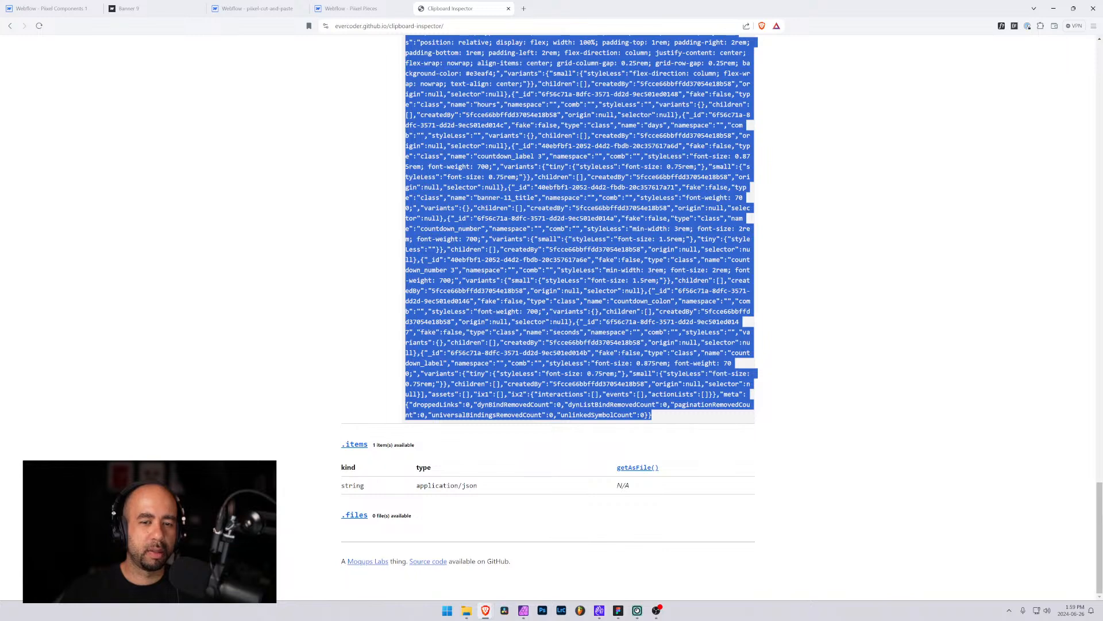
key("ctrl+v")
left_click(367, 163)
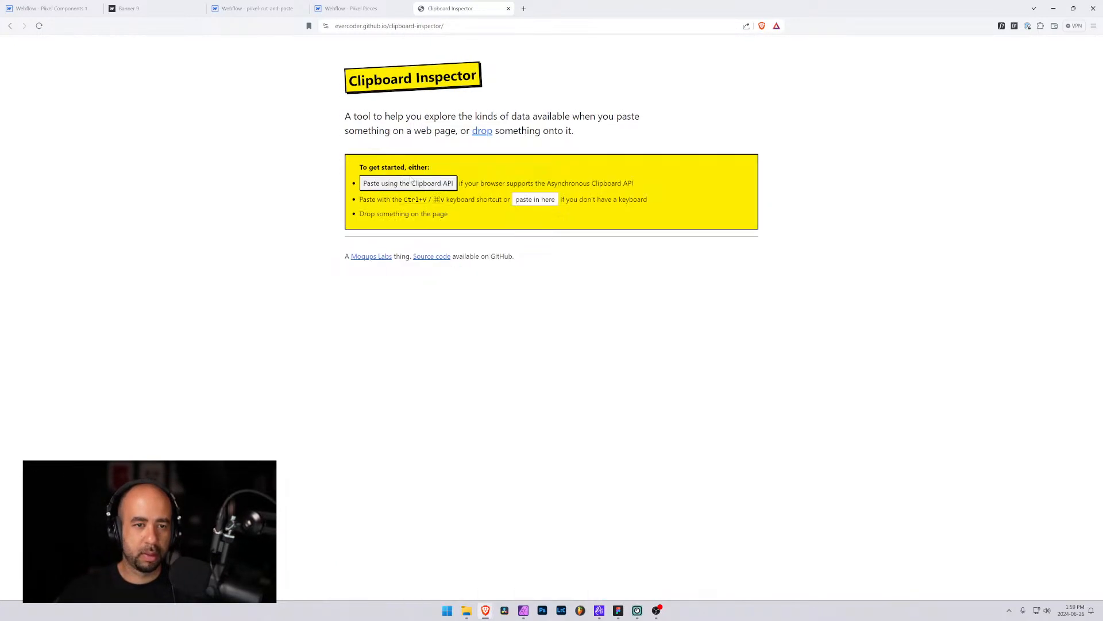
left_click(546, 200)
key("ctrl+v")
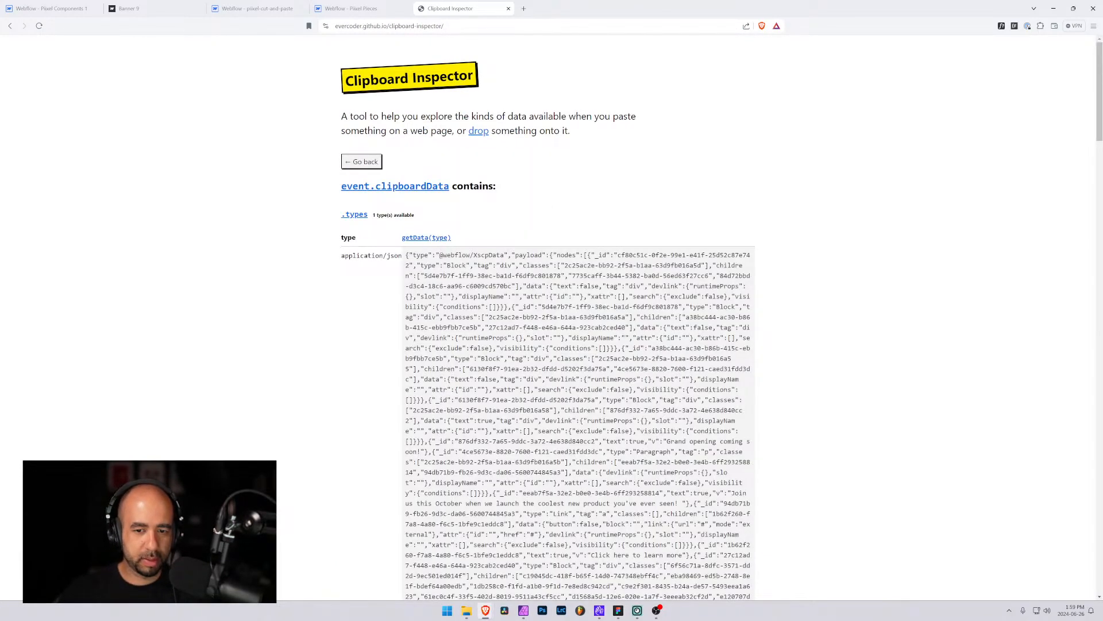
Select and scroll through the pasted JSON data to review its contents
left_click_drag(406, 255, 625, 384)
scroll(625, 379, "down", 2)
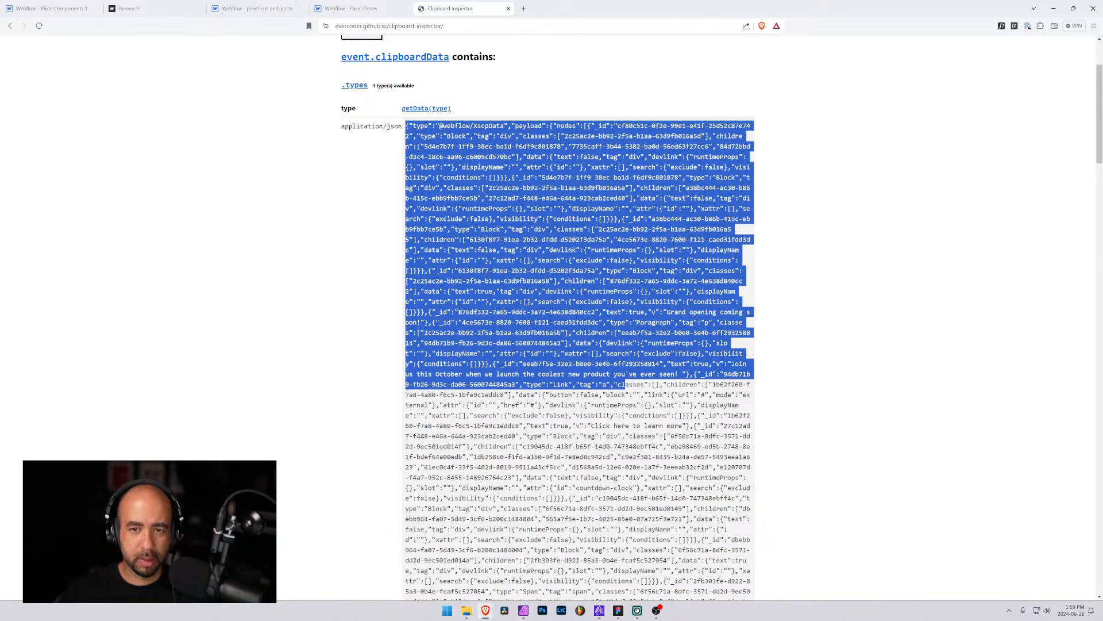
scroll(625, 384, "down", 2)
left_click_drag(625, 384, 726, 418)
scroll(625, 378, "down", 2)
scroll(678, 381, "up", 11)
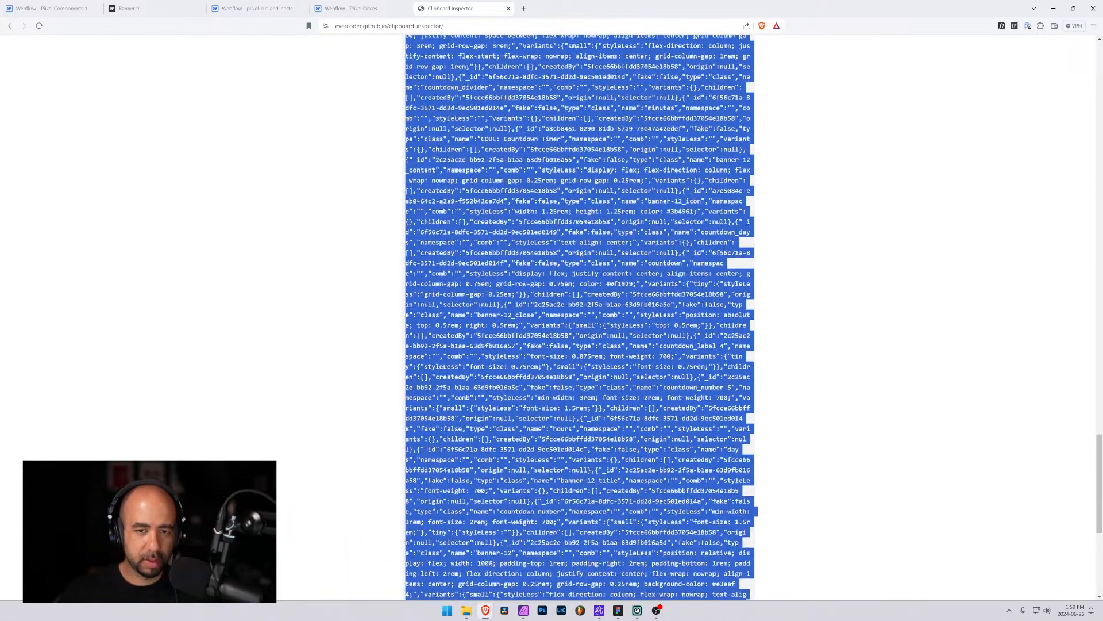
left_click(678, 381)
scroll(678, 381, "up", 9)
scroll(484, 260, "up", 20)
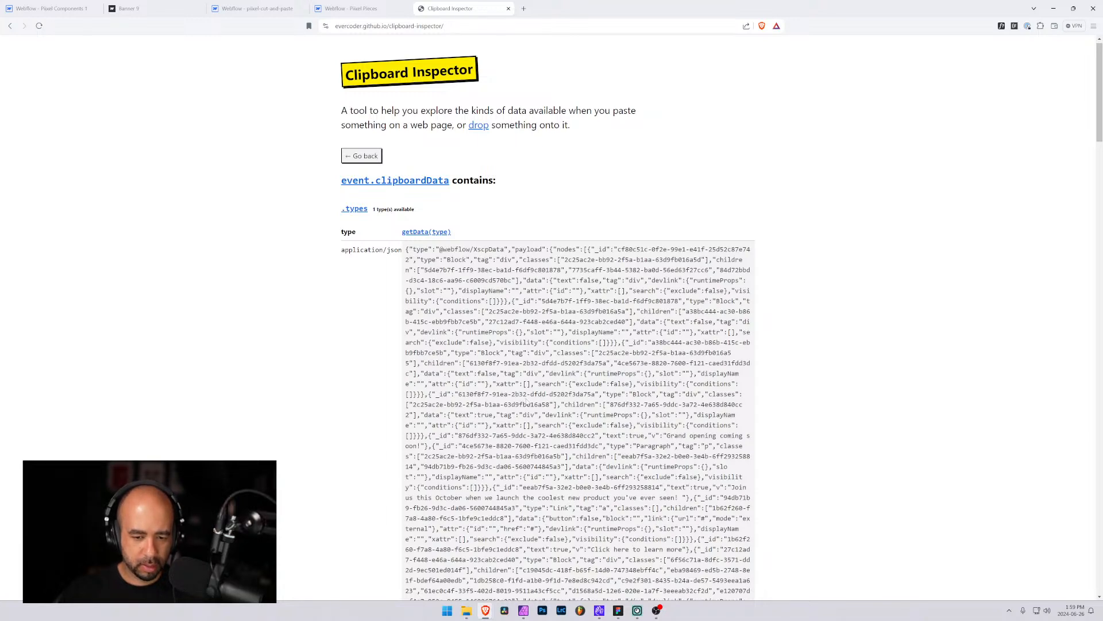
Search the JSON for 12 and scroll through the matches
key("ctrl+f")
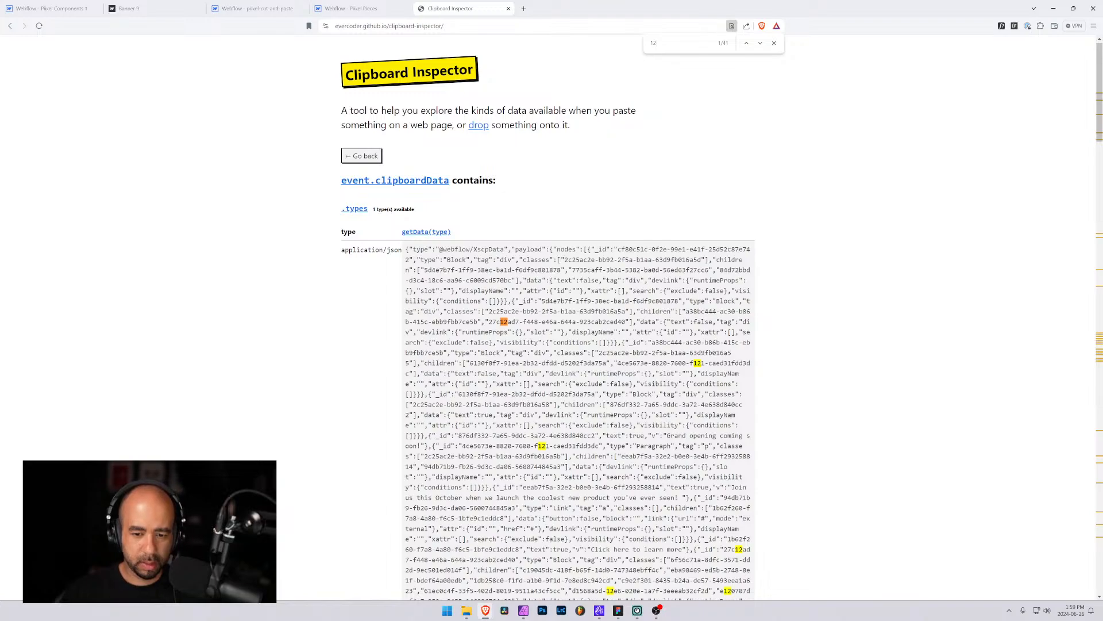
scroll(577, 316, "down", 4)
scroll(578, 316, "down", 6)
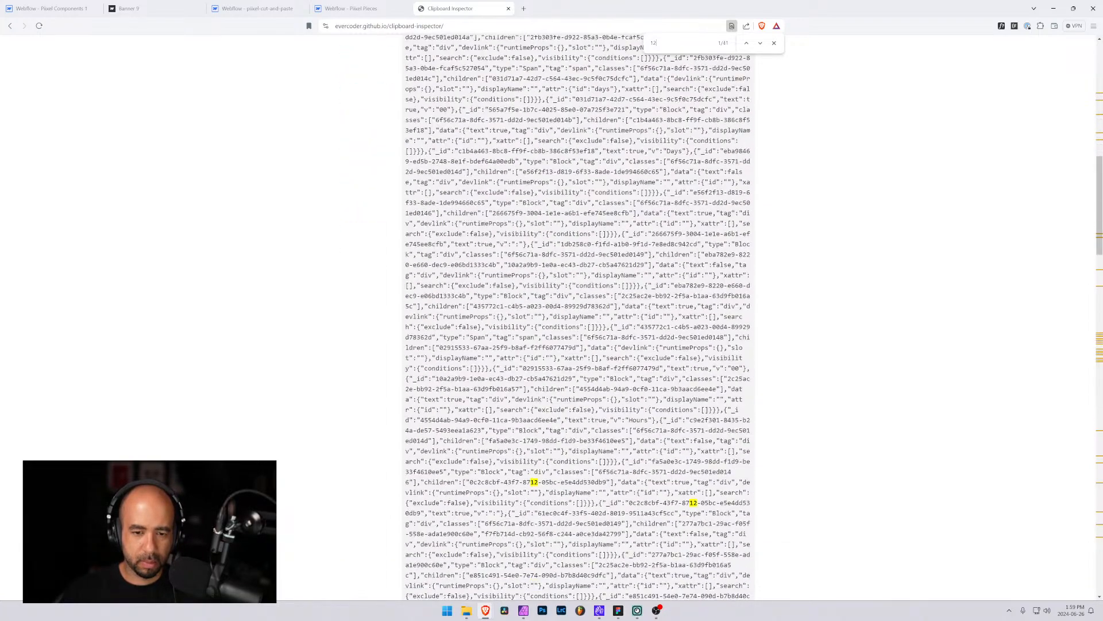
scroll(578, 316, "down", 8)
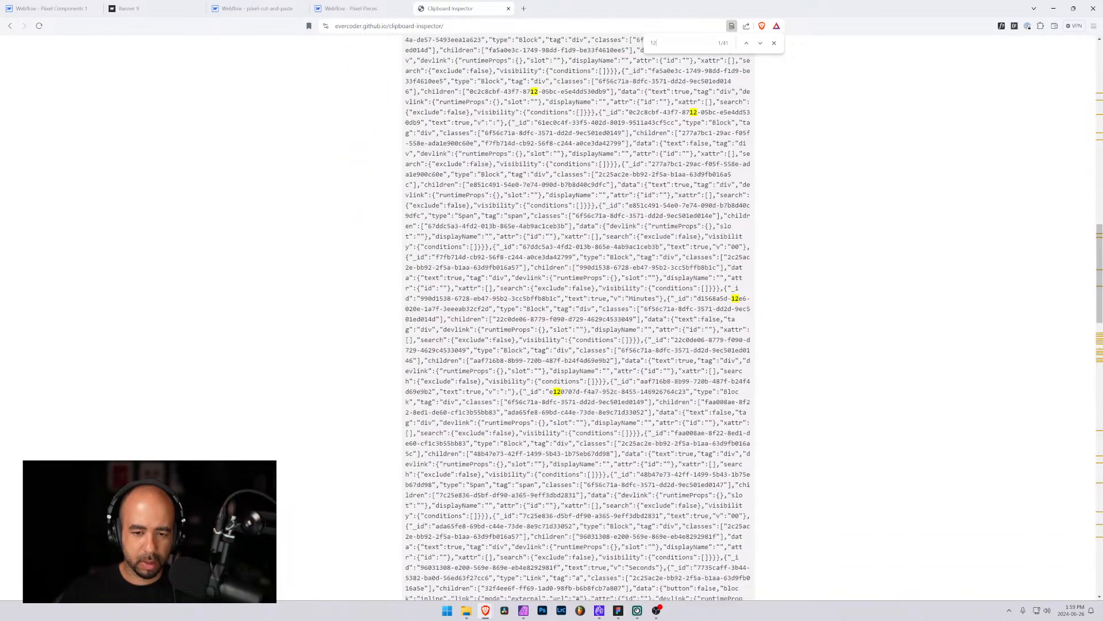
scroll(577, 316, "down", 9)
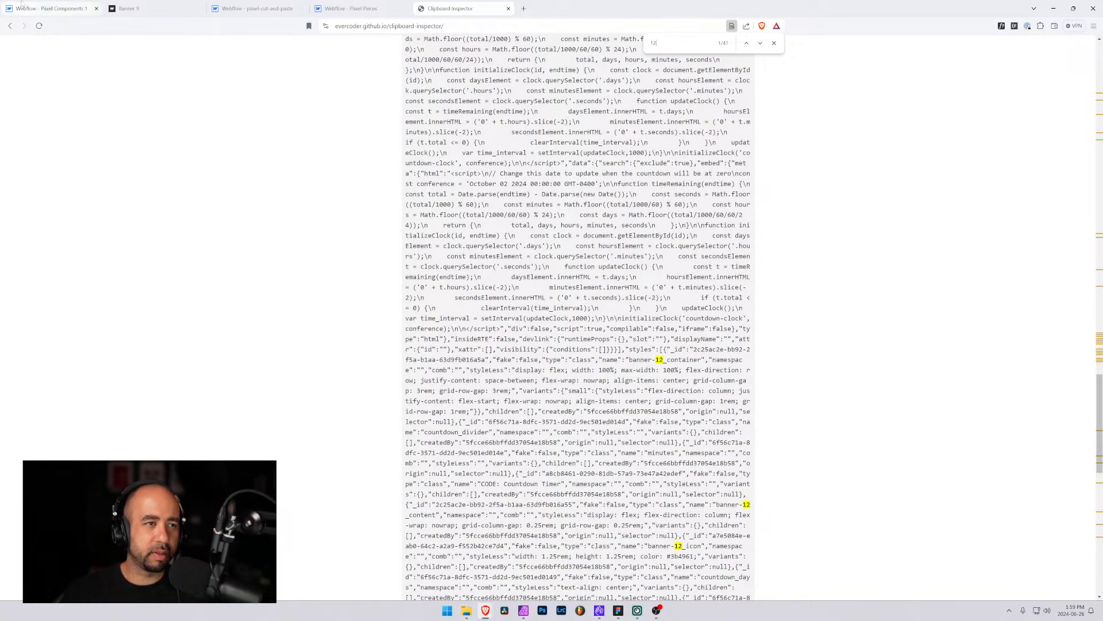
Paste the banner JSON into Banner 12's Code JSON field and create the CMS item
left_click(21, 3)
left_click(164, 6)
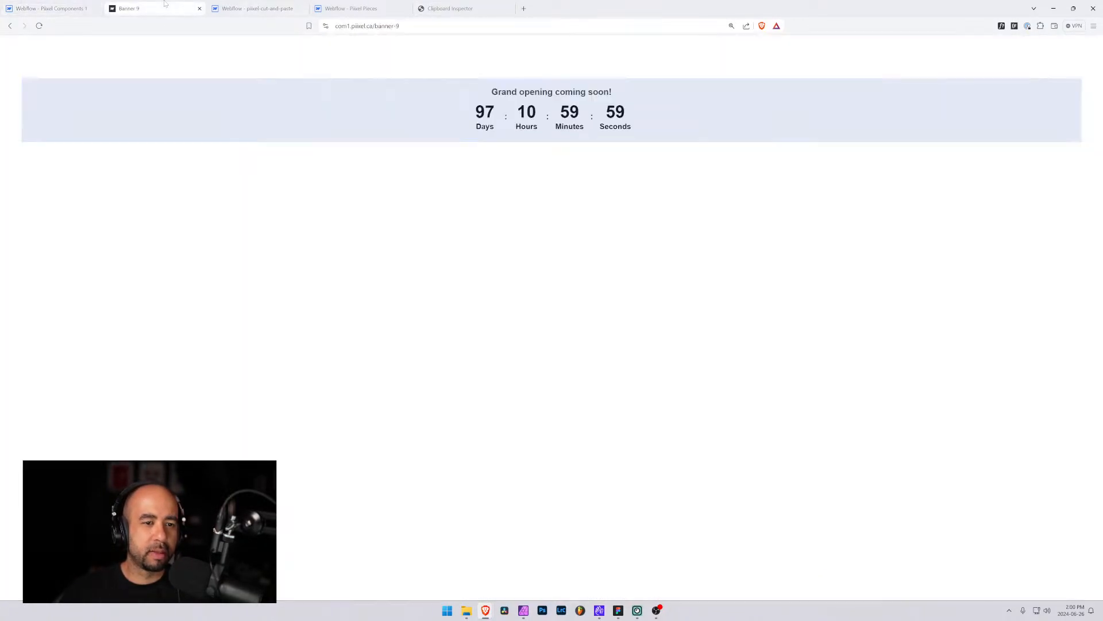
left_click(256, 8)
left_click(351, 8)
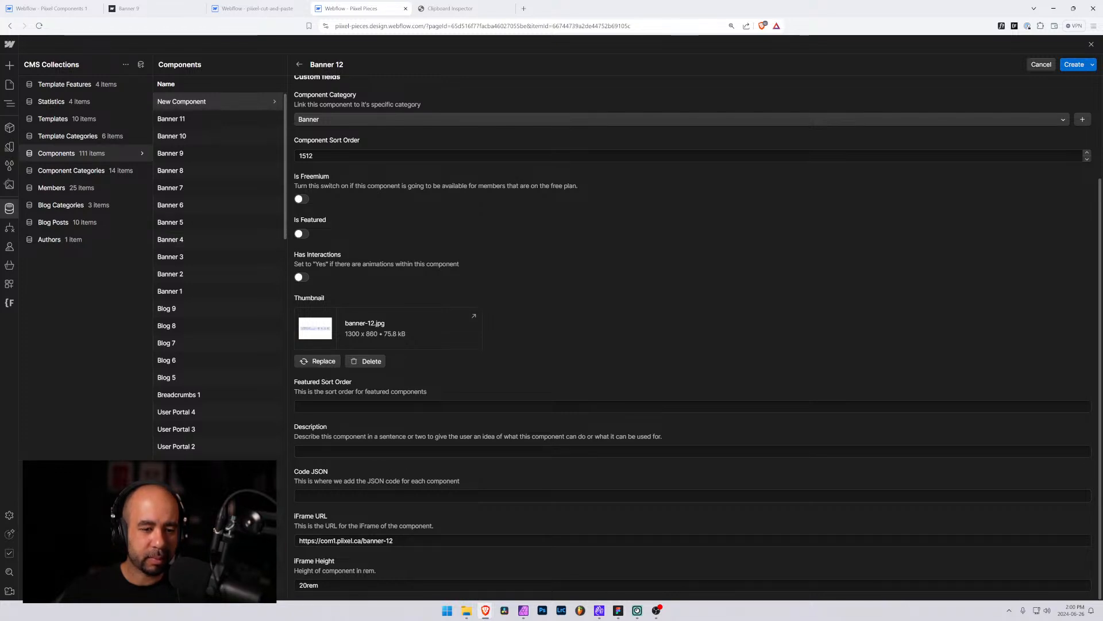
left_click(412, 495)
key("ctrl+v")
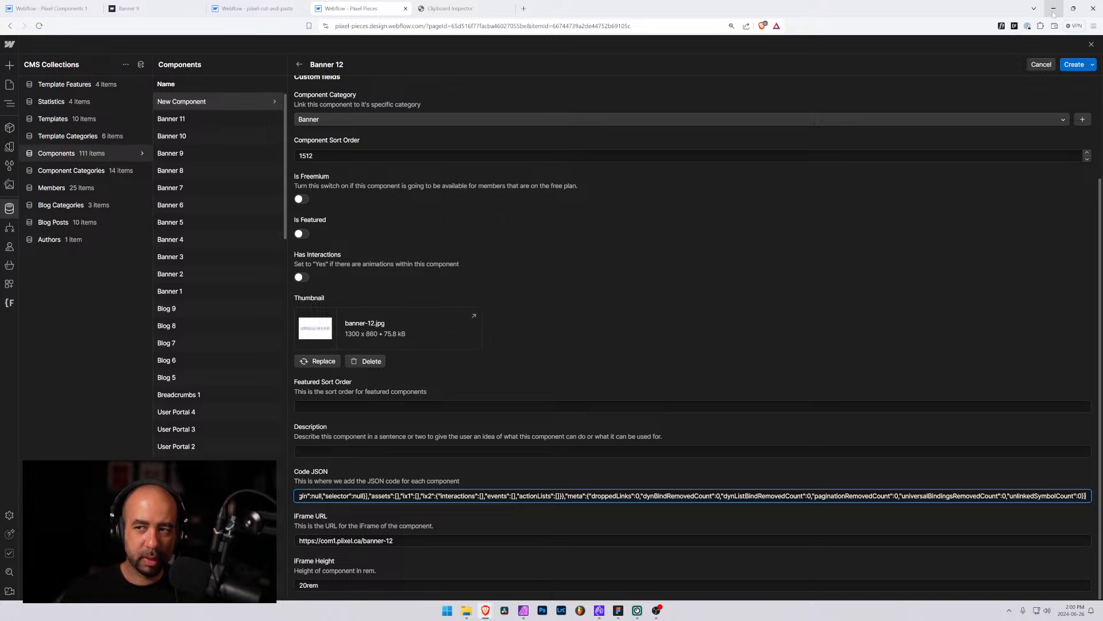
left_click(1072, 64)
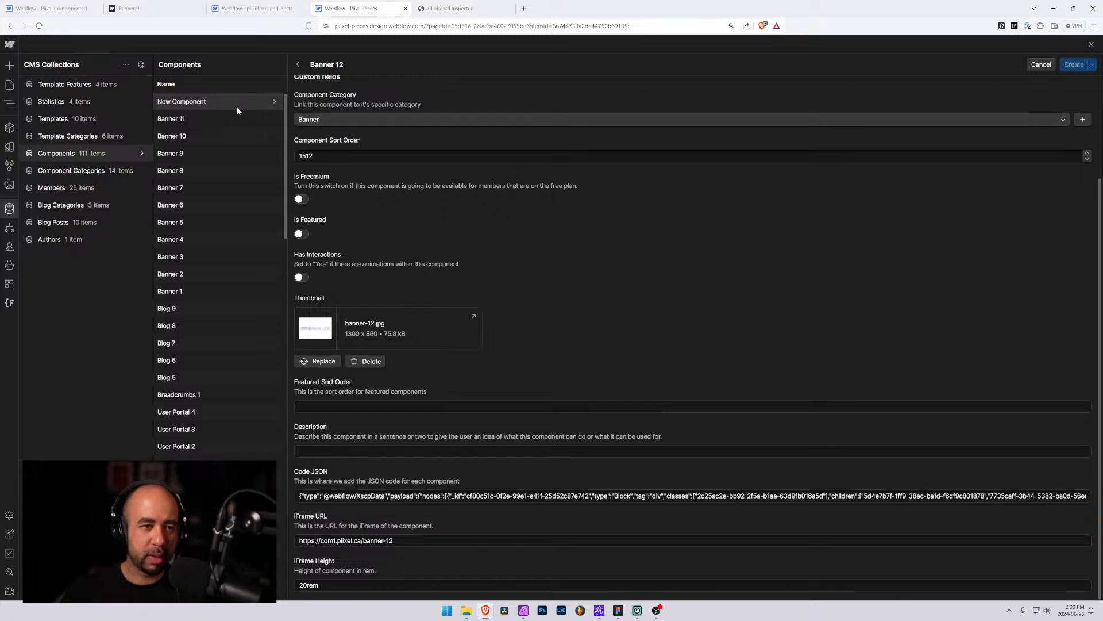
Open the Banner 11 item and copy its description text
left_click(210, 119)
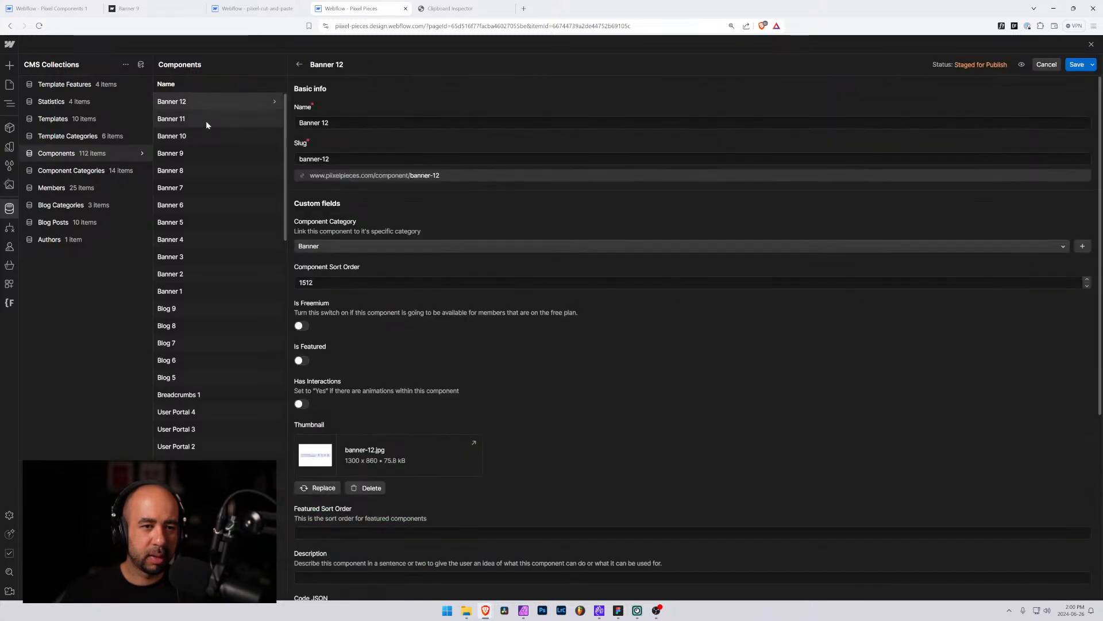
scroll(398, 368, "down", 5)
left_click(405, 294)
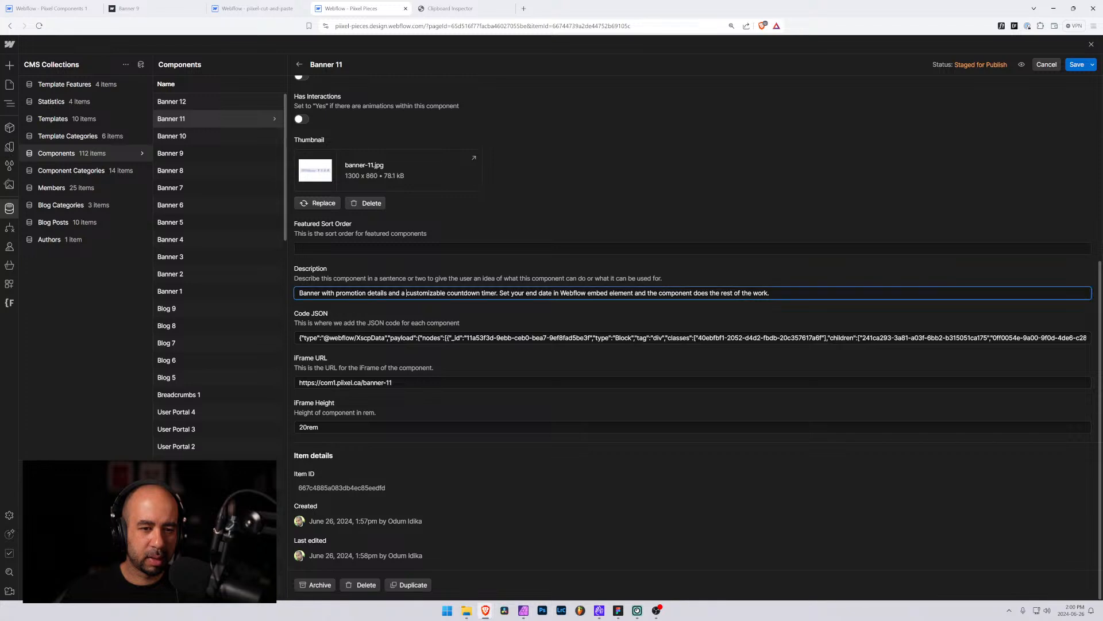
key("ctrl+a")
key("ctrl+c")
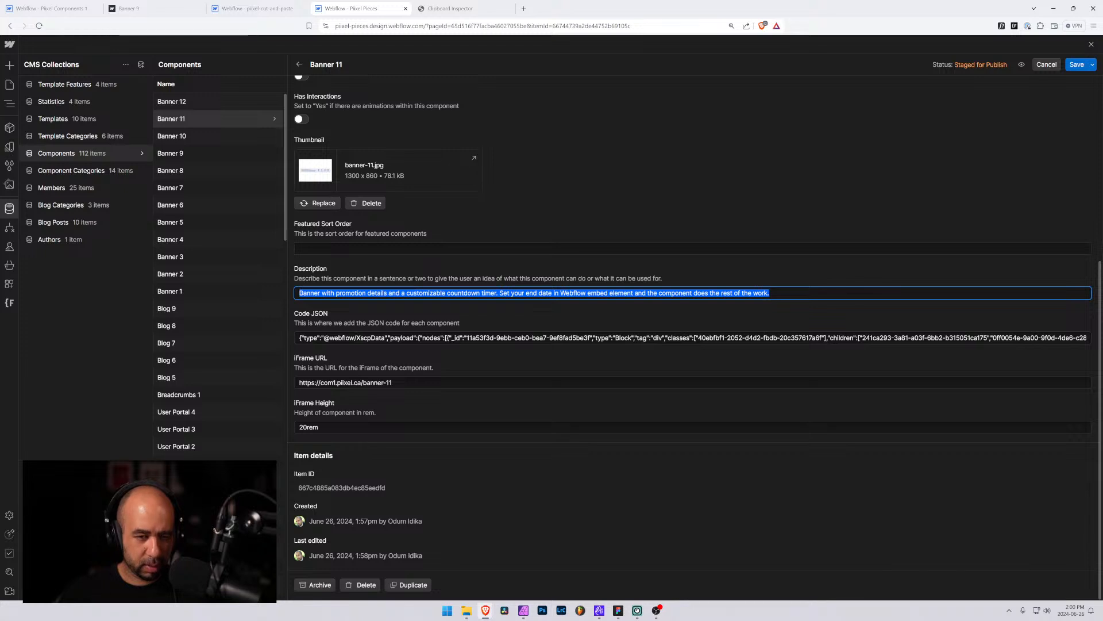
Open Banner 12 and paste the copied text into its Description field
left_click(229, 102)
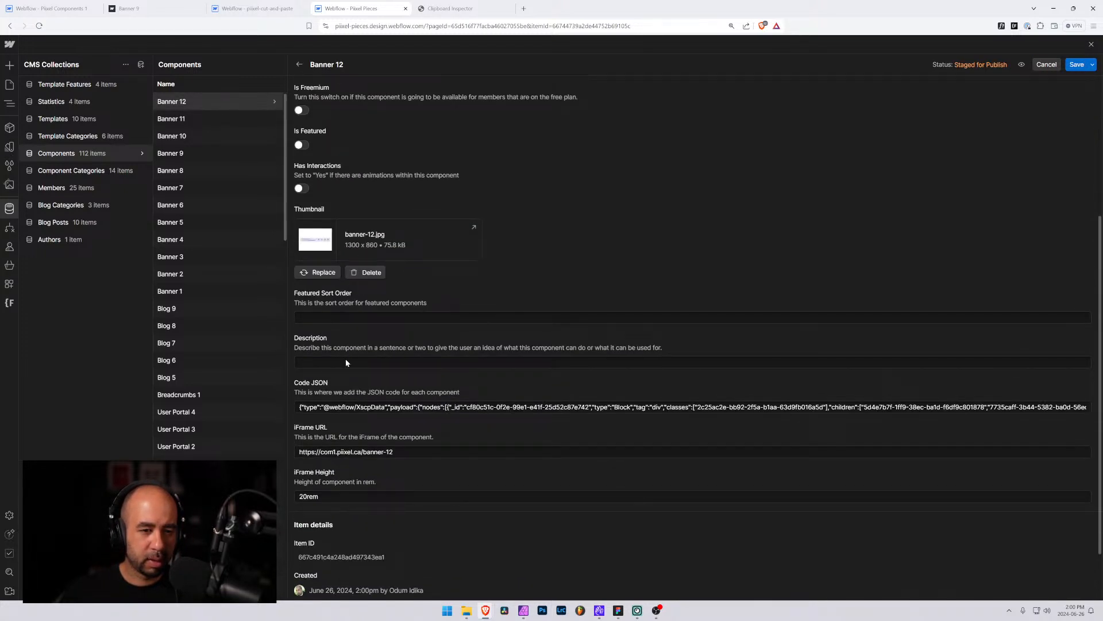
left_click(346, 362)
key("ctrl+v")
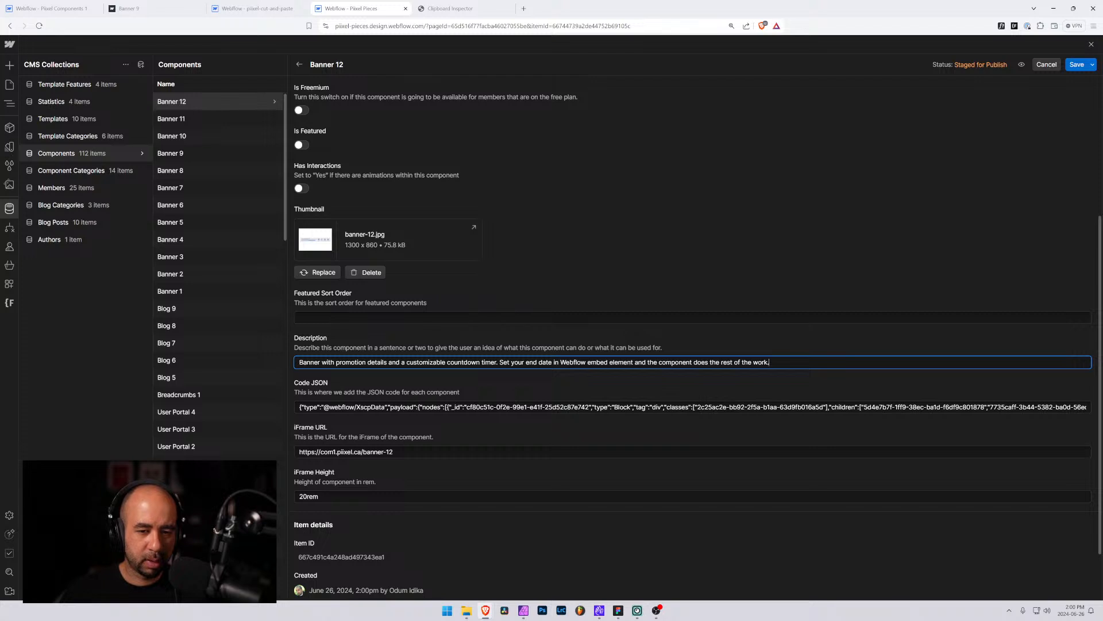
Edit the description to read "promotion details, a customizable countdown timer, and a close option" and save the item
left_click_drag(405, 362, 387, 362)
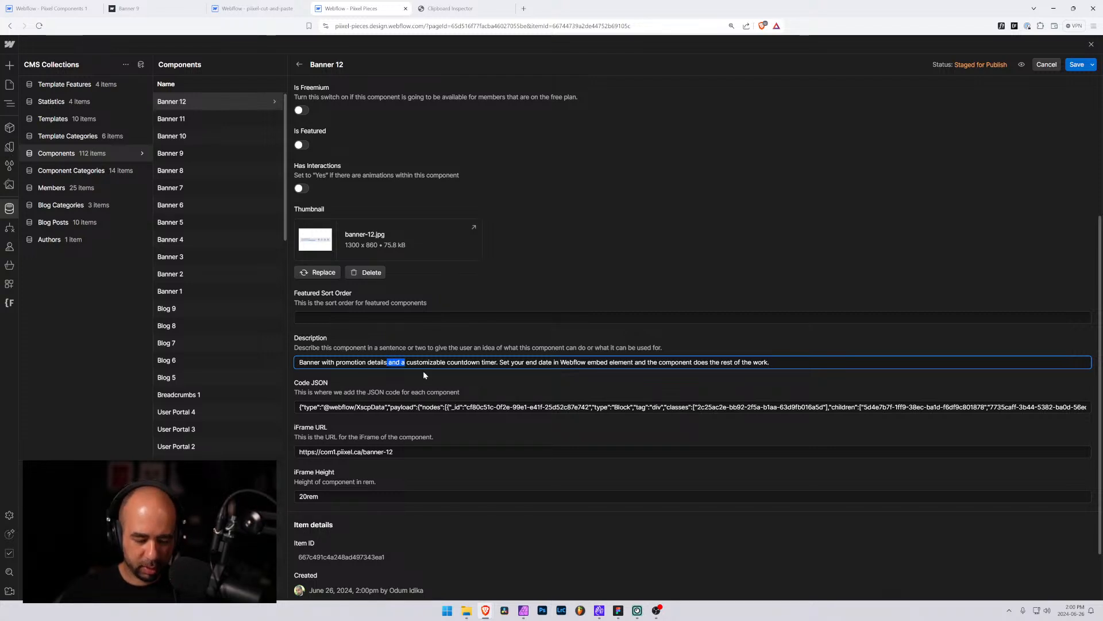
type(", a")
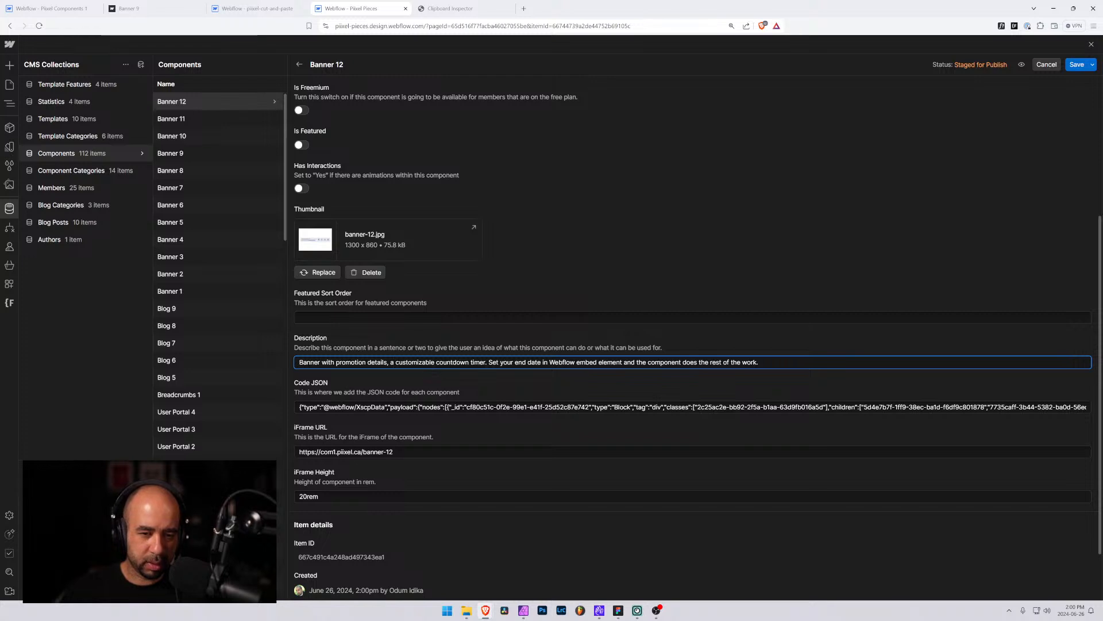
type(", and a close")
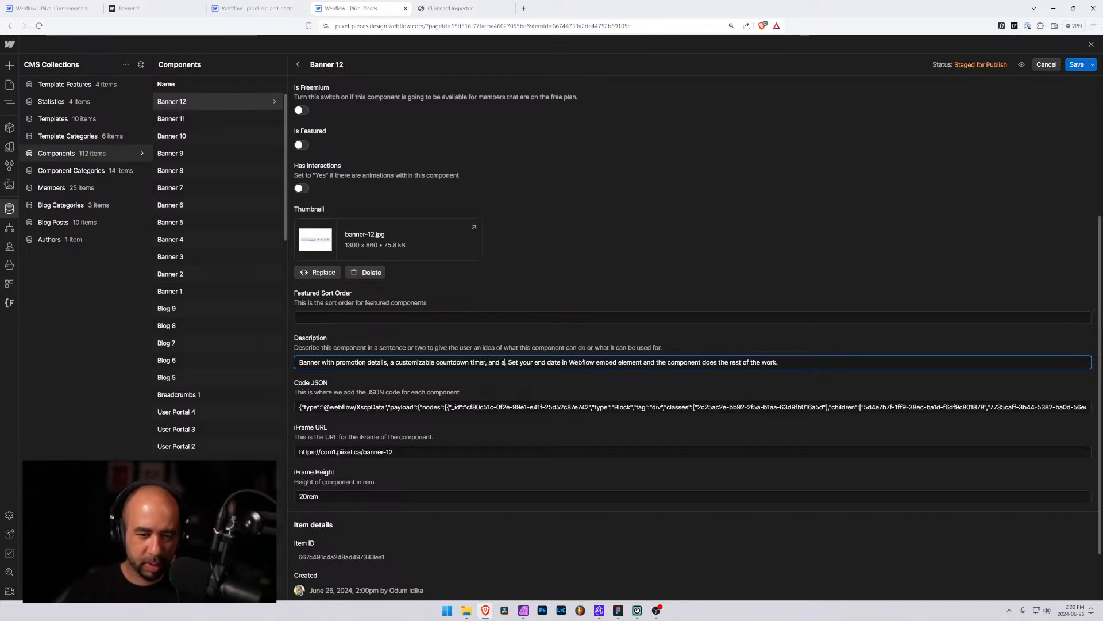
type("ption")
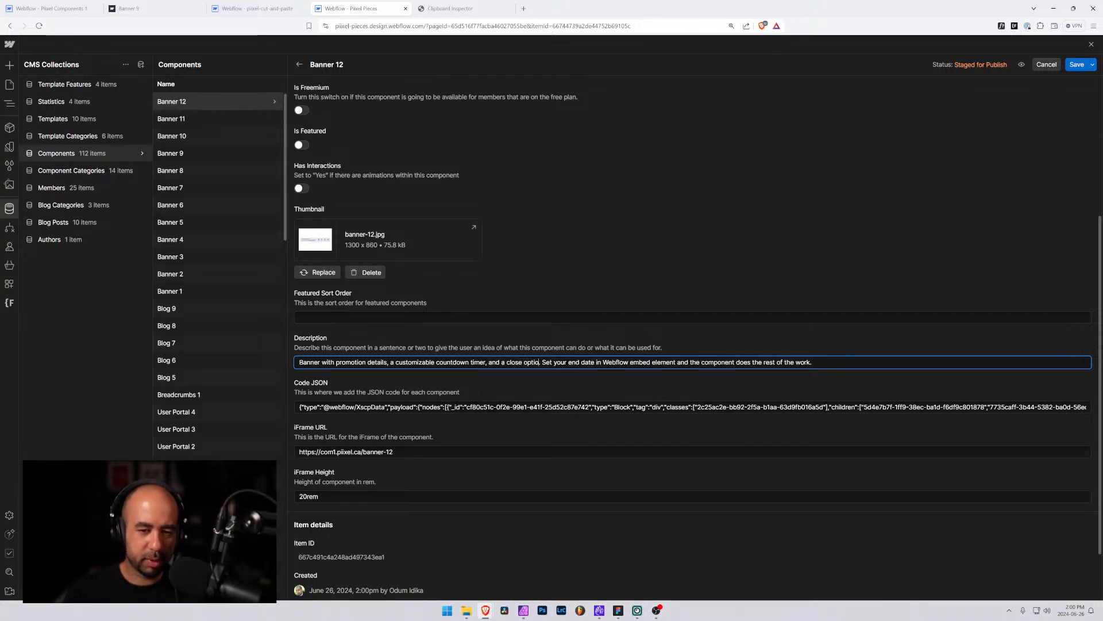
left_click(1077, 65)
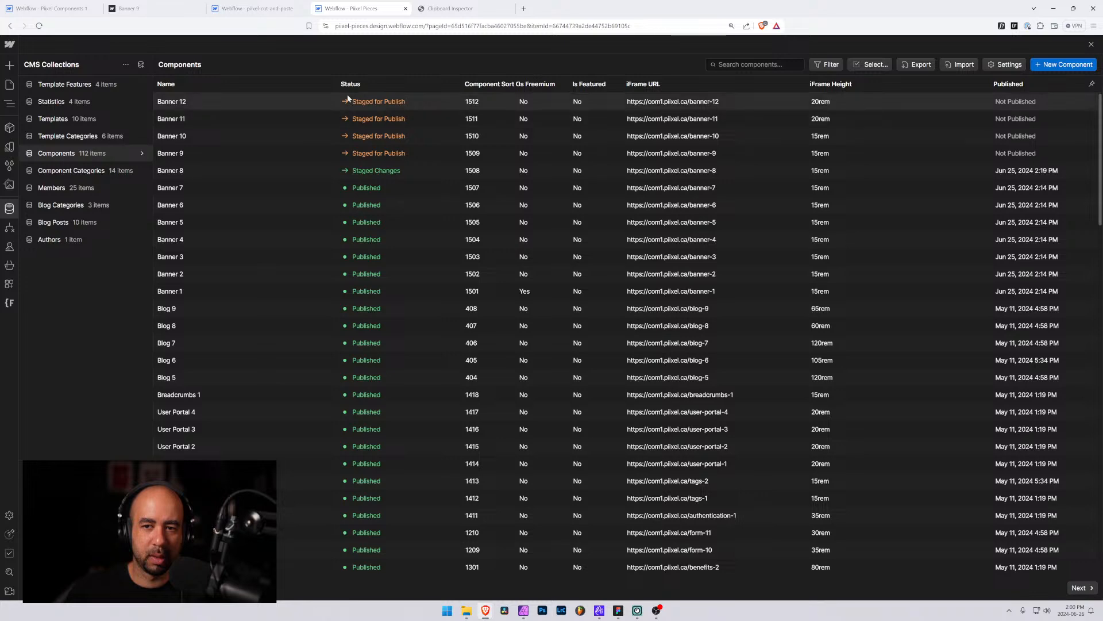
Open the Pages panel and scroll through the Banner components listing to check Banner 12
left_click(9, 84)
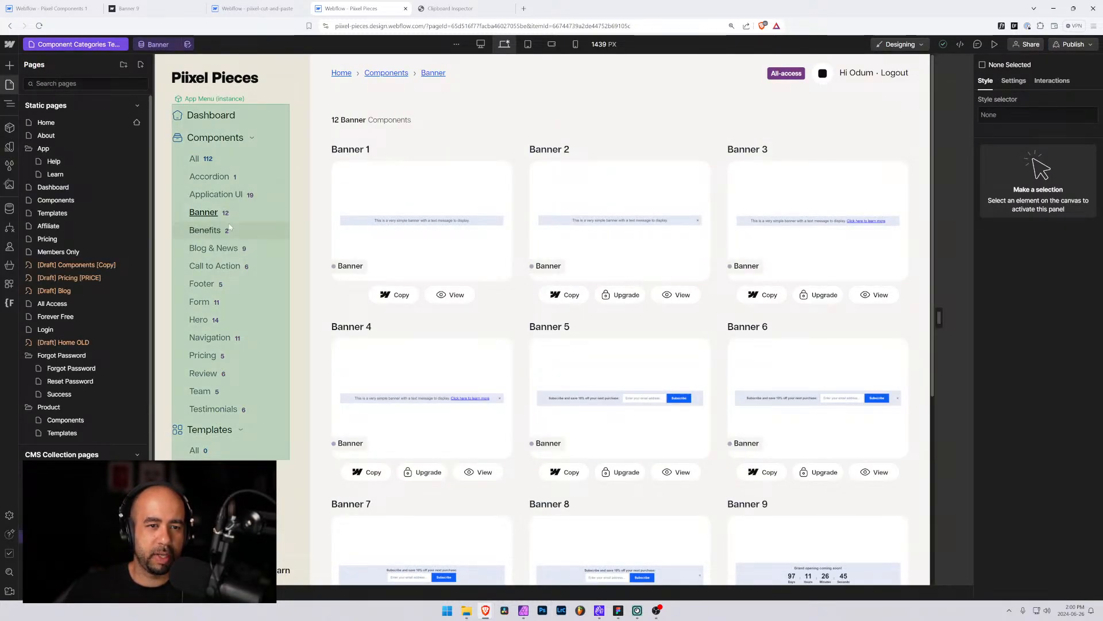
scroll(499, 238, "down", 5)
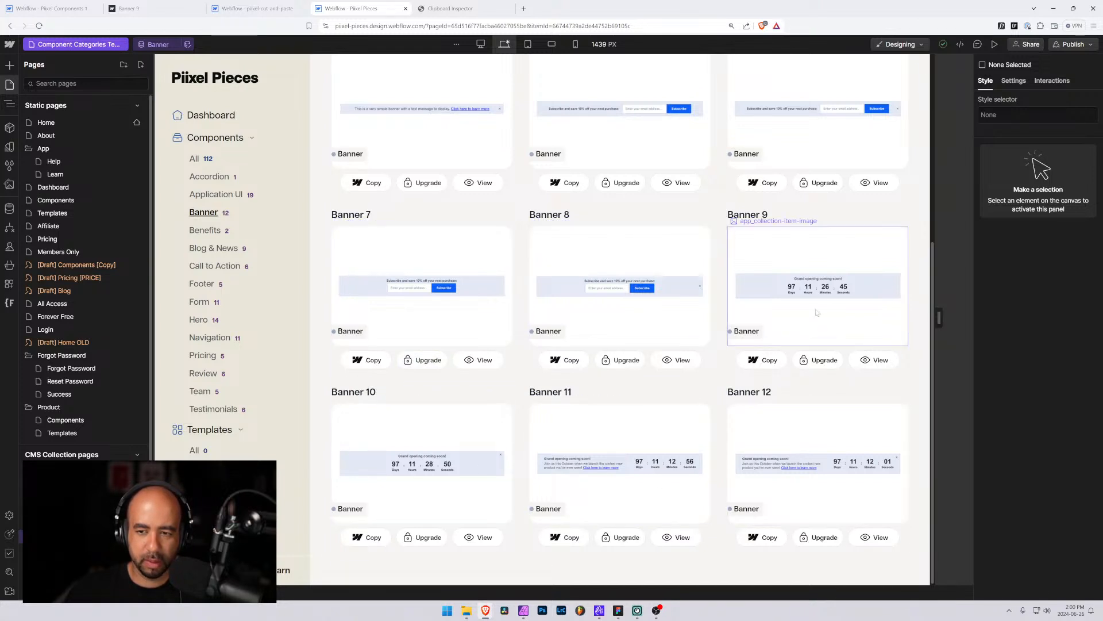
scroll(538, 321, "up", 3)
scroll(539, 320, "down", 3)
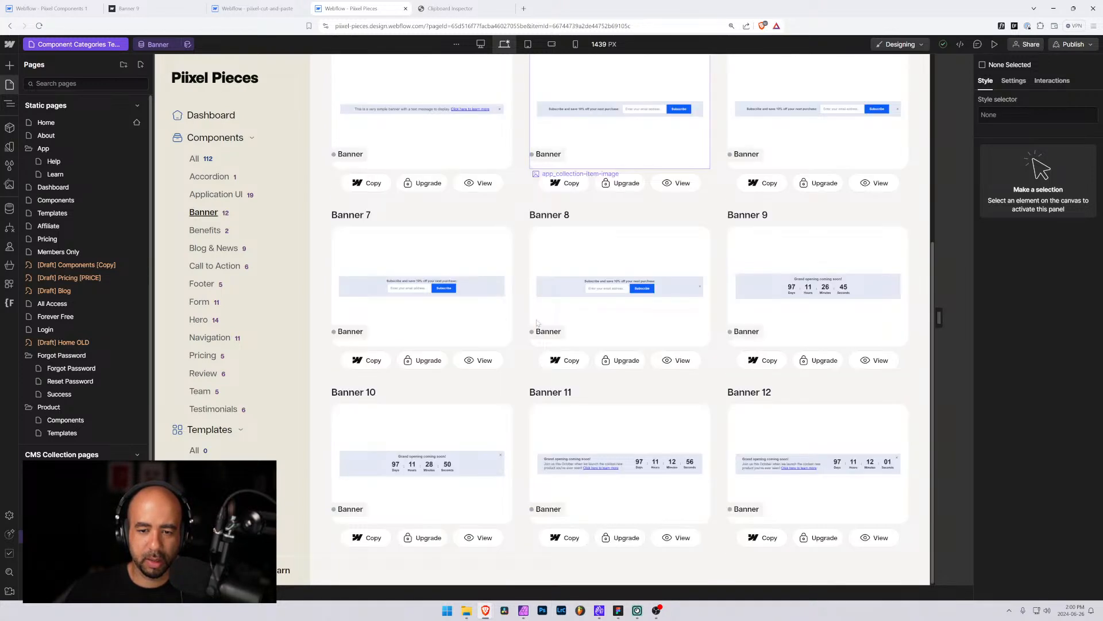
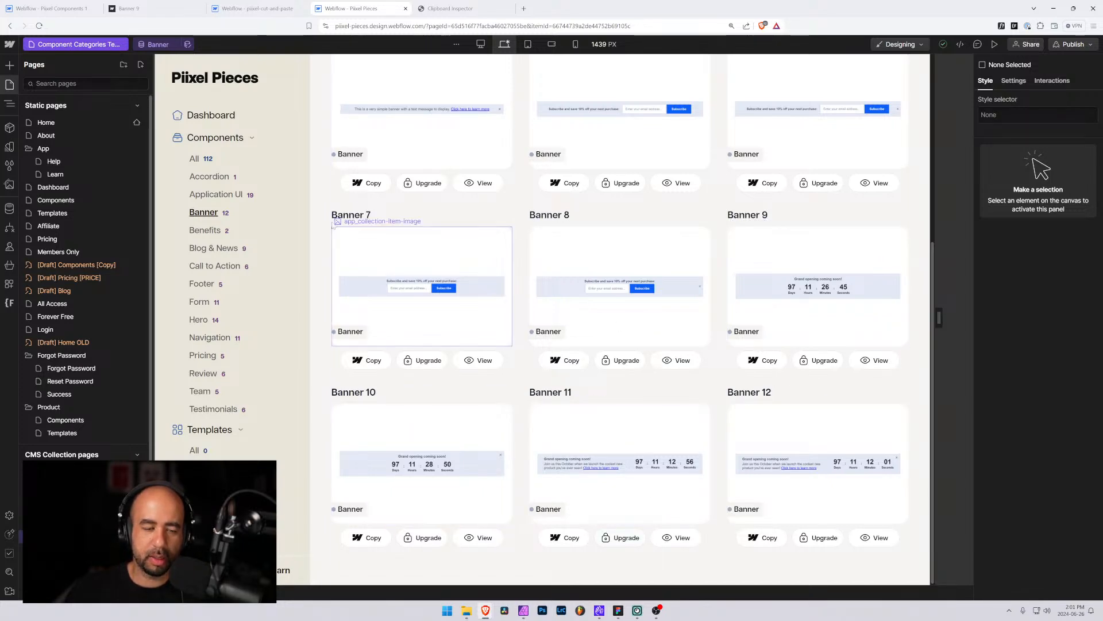
Publish the Pixel Pieces site to both the staging and production domains
scroll(259, 259, "up", 5)
scroll(299, 173, "down", 1)
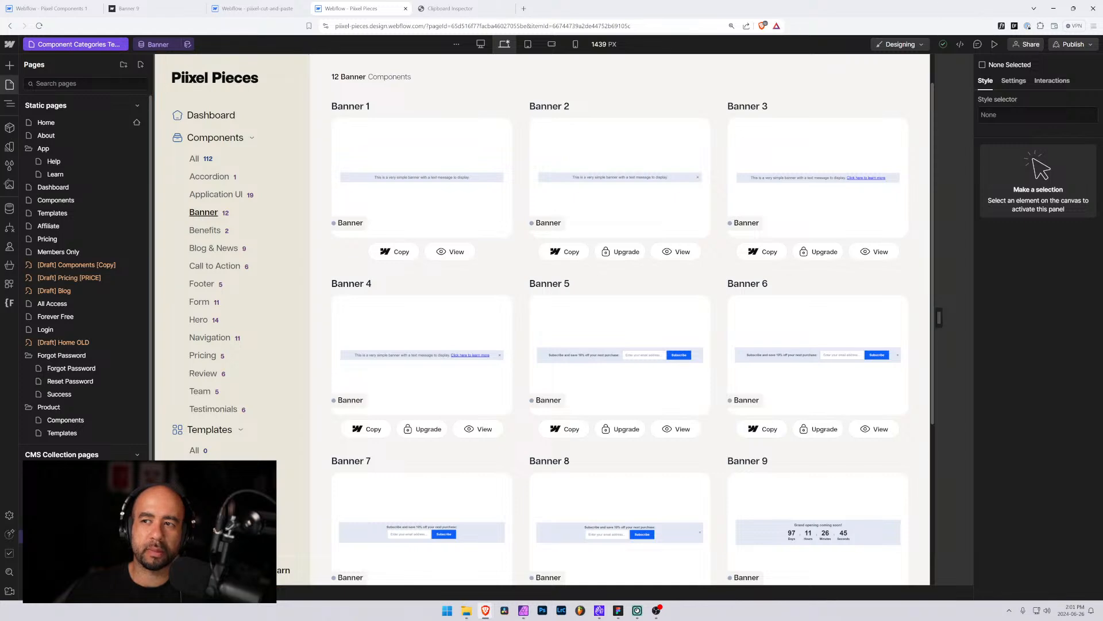
left_click(1072, 44)
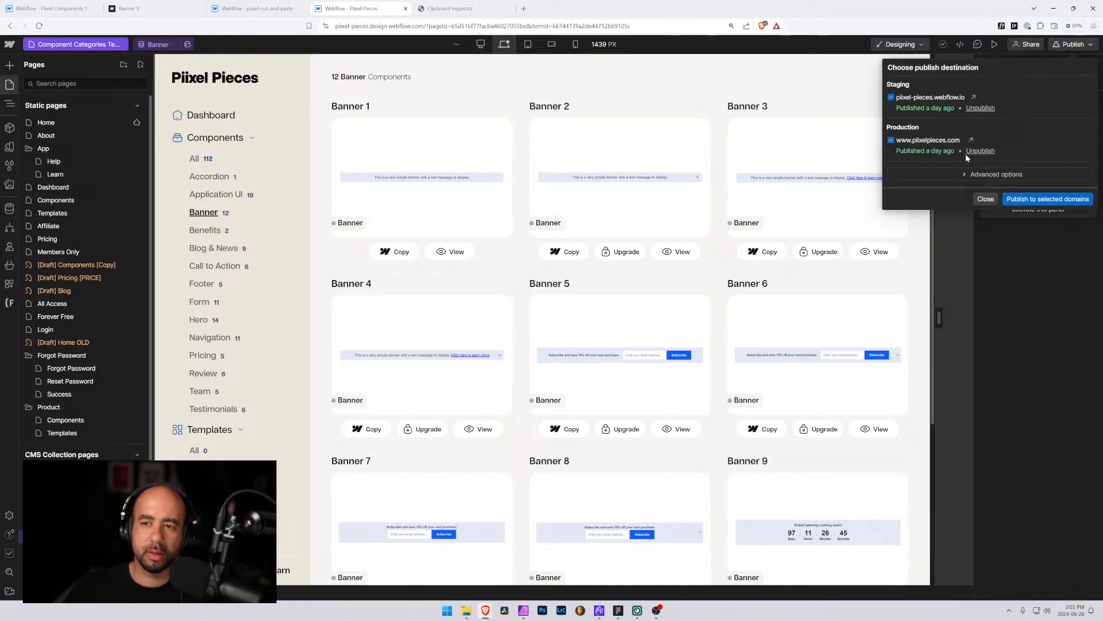
left_click(1020, 198)
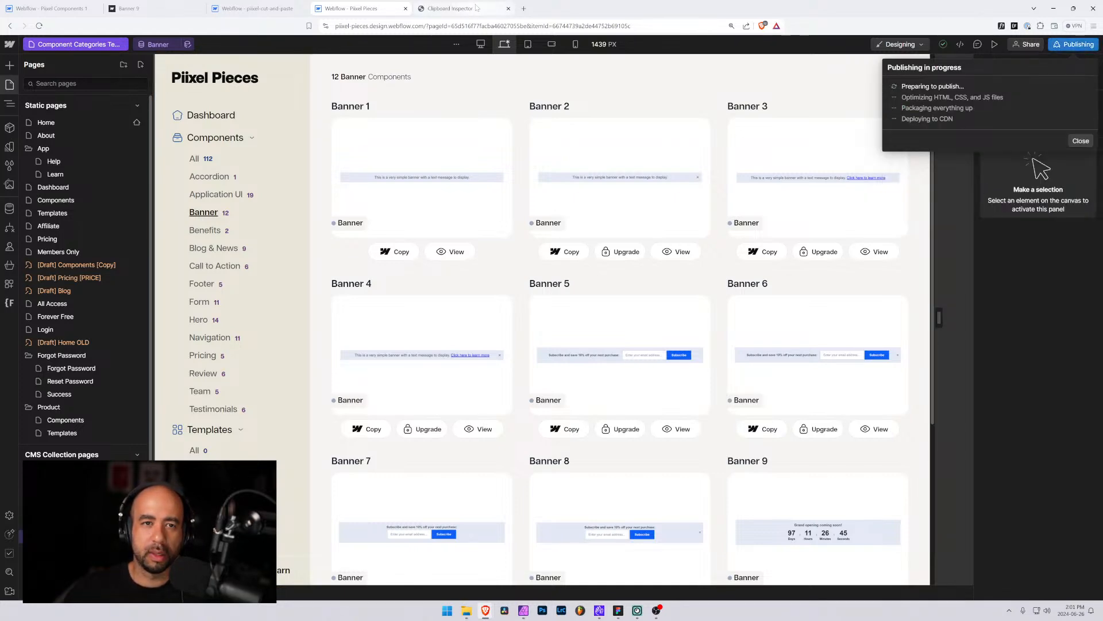
Open pixelpieces.com in a new tab and go to the logged-in dashboard
left_click(523, 8)
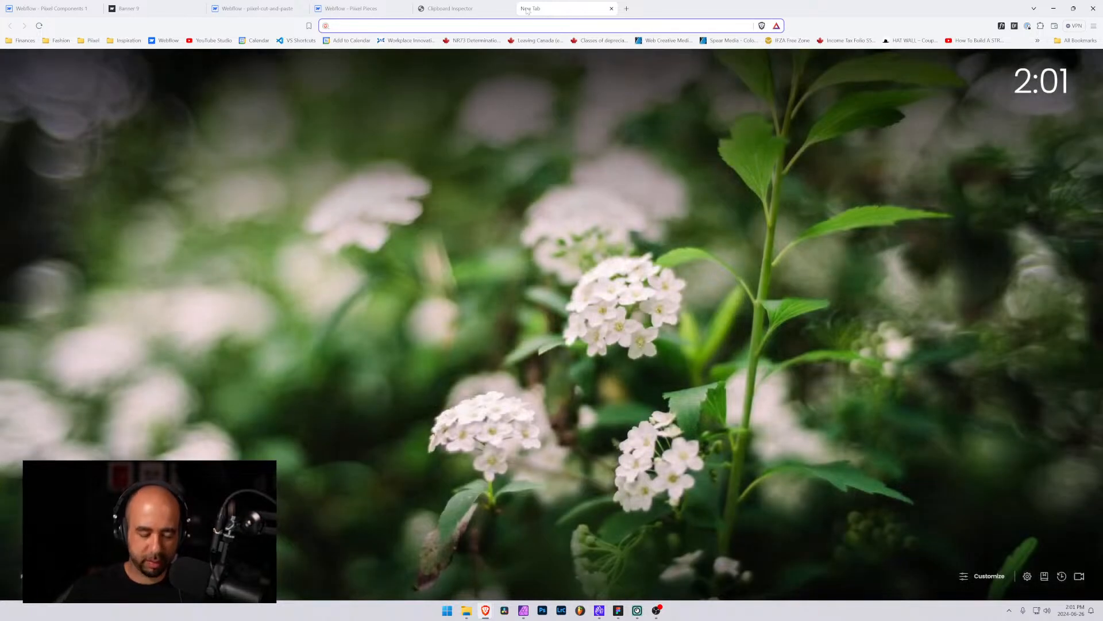
type("piix")
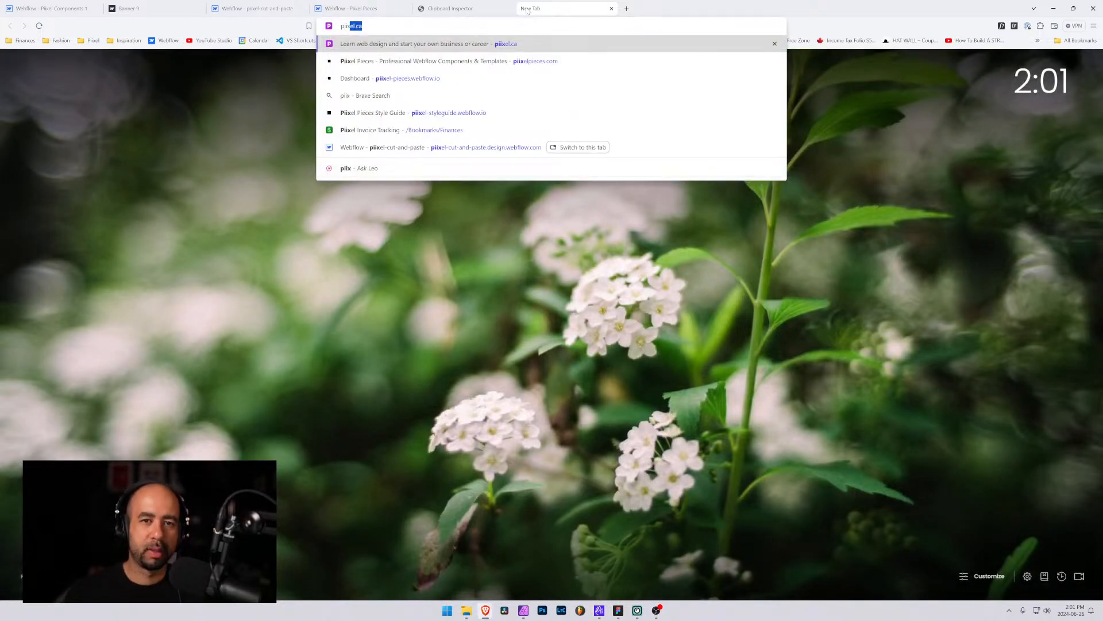
key("Down")
key("Return")
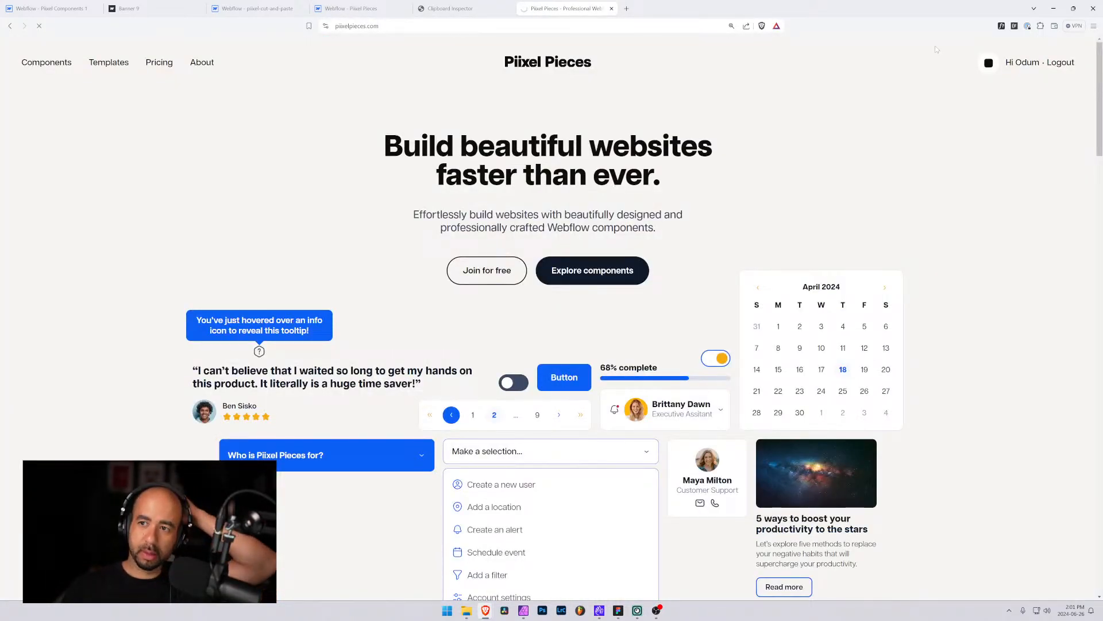
left_click(1022, 62)
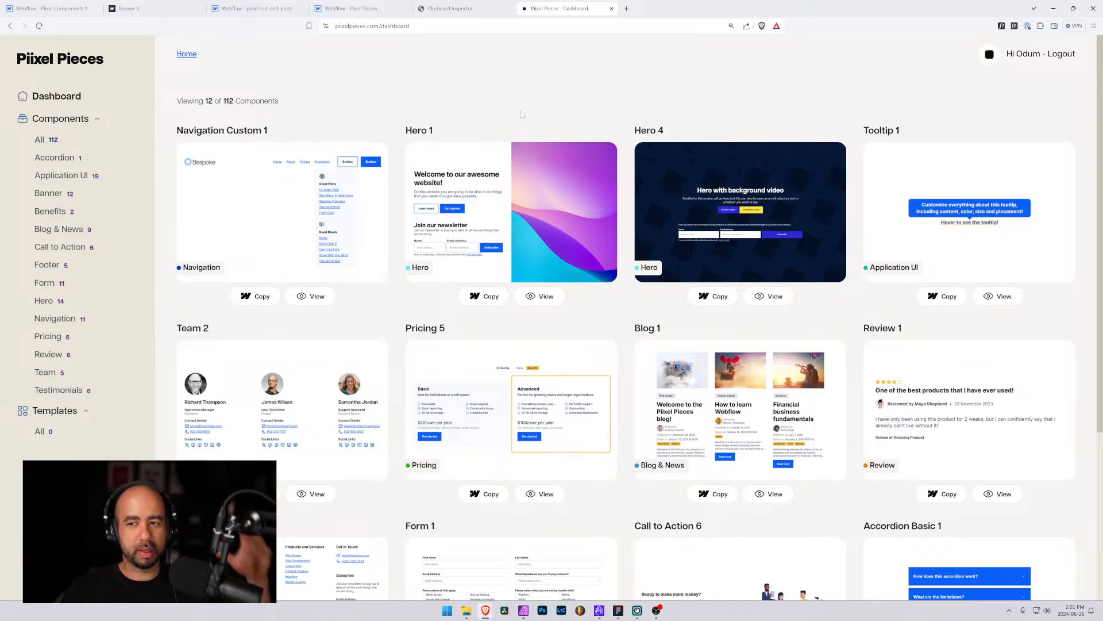
Open the Banner component category and copy Banner 10
left_click(54, 196)
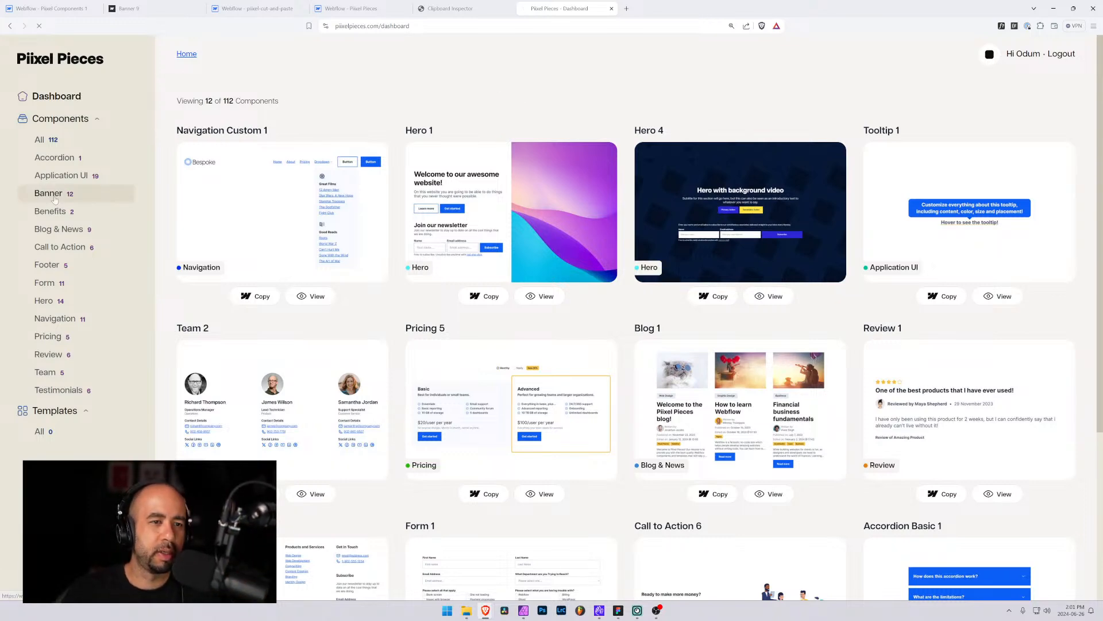
scroll(469, 141, "down", 2)
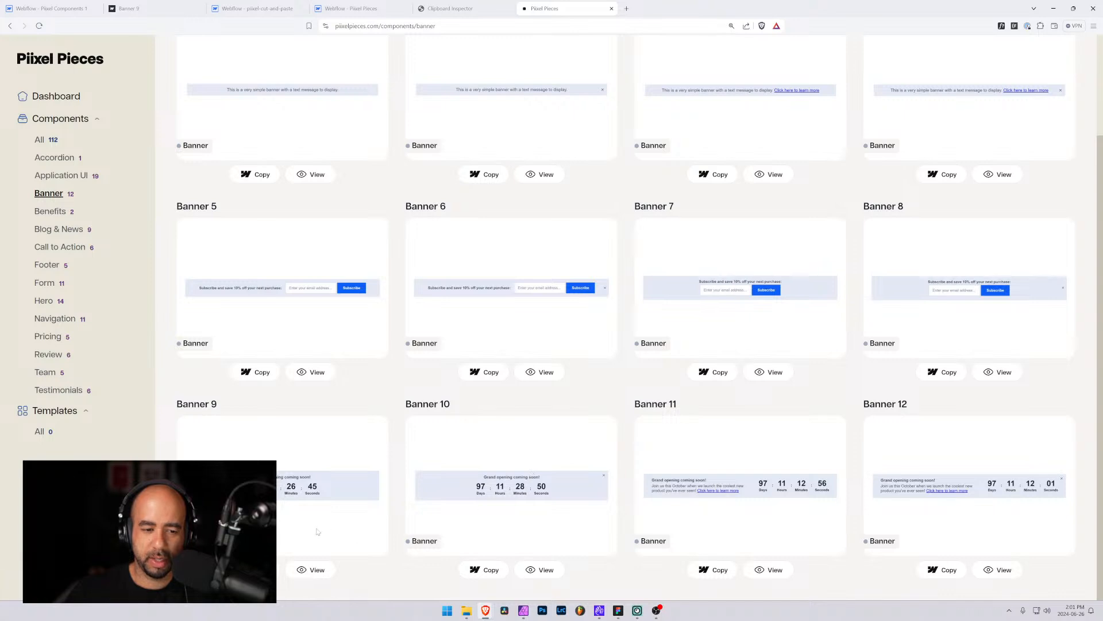
left_click(484, 573)
In the pixel-cut-and-paste project, delete the existing banner-12 and paste Banner 10 into the Body
left_click(164, 8)
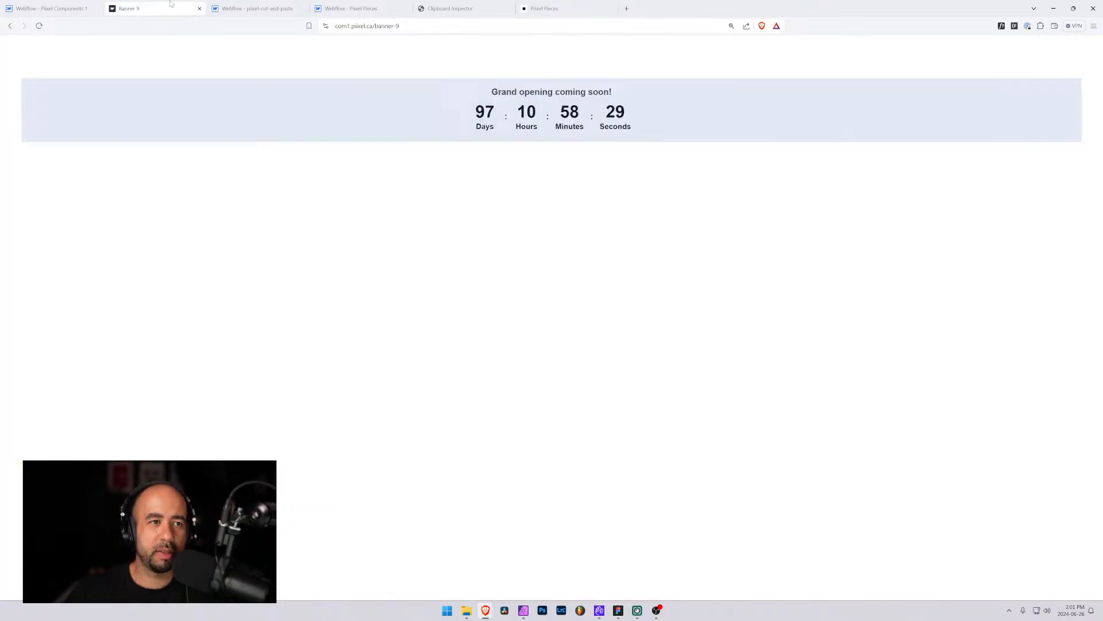
left_click(256, 8)
left_click(10, 103)
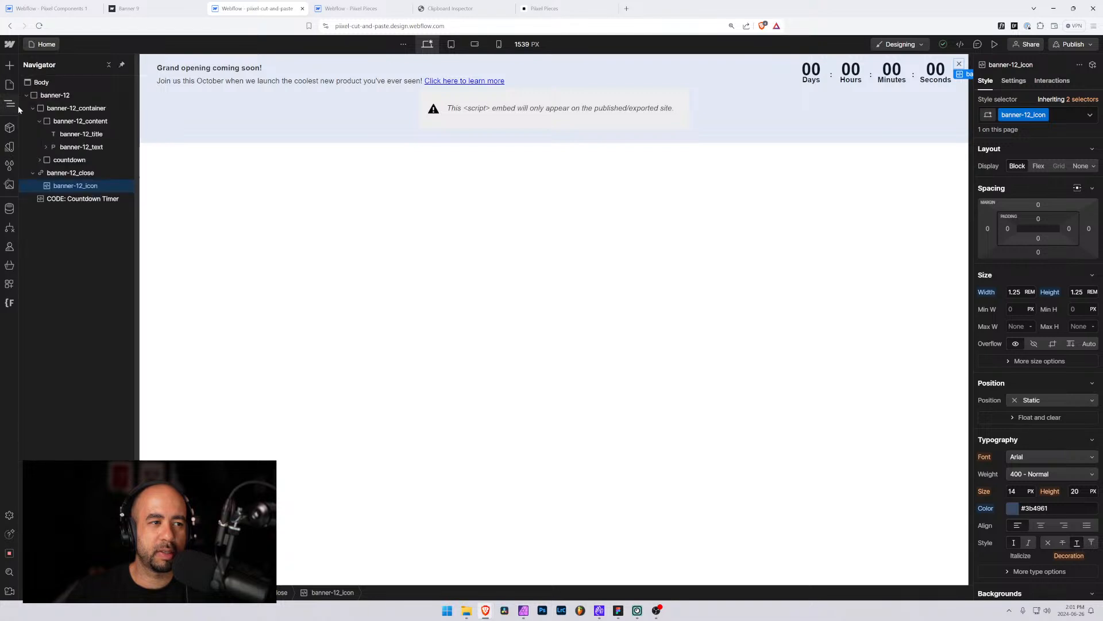
left_click(47, 96)
key("Delete")
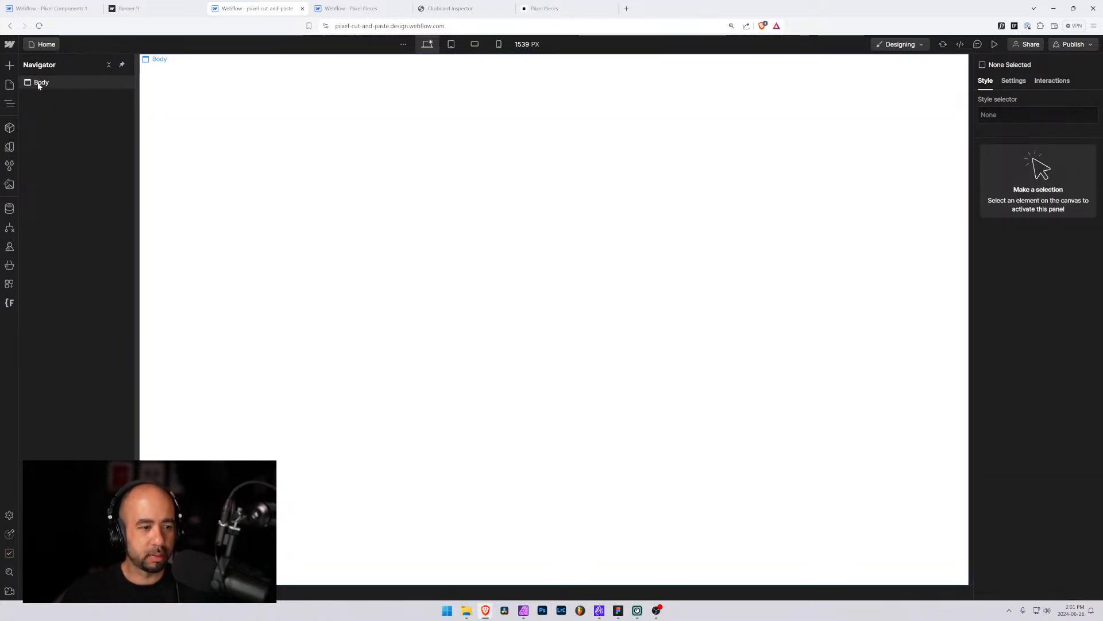
left_click(39, 85)
key("ctrl+v")
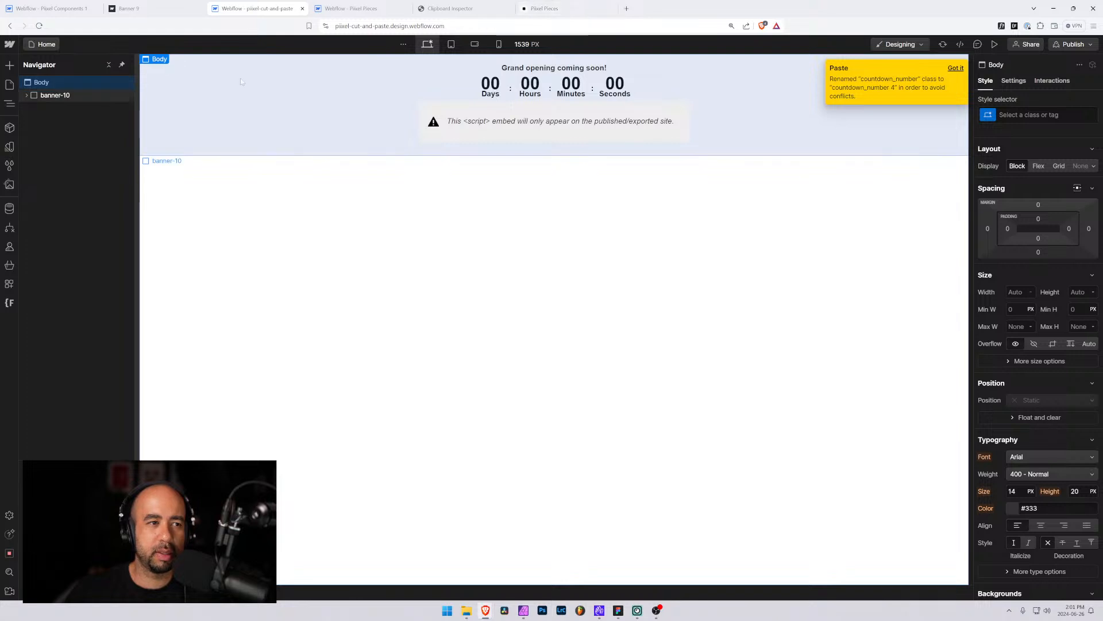
Copy Banner 12 from the component library and paste it into the project's Body
left_click(562, 11)
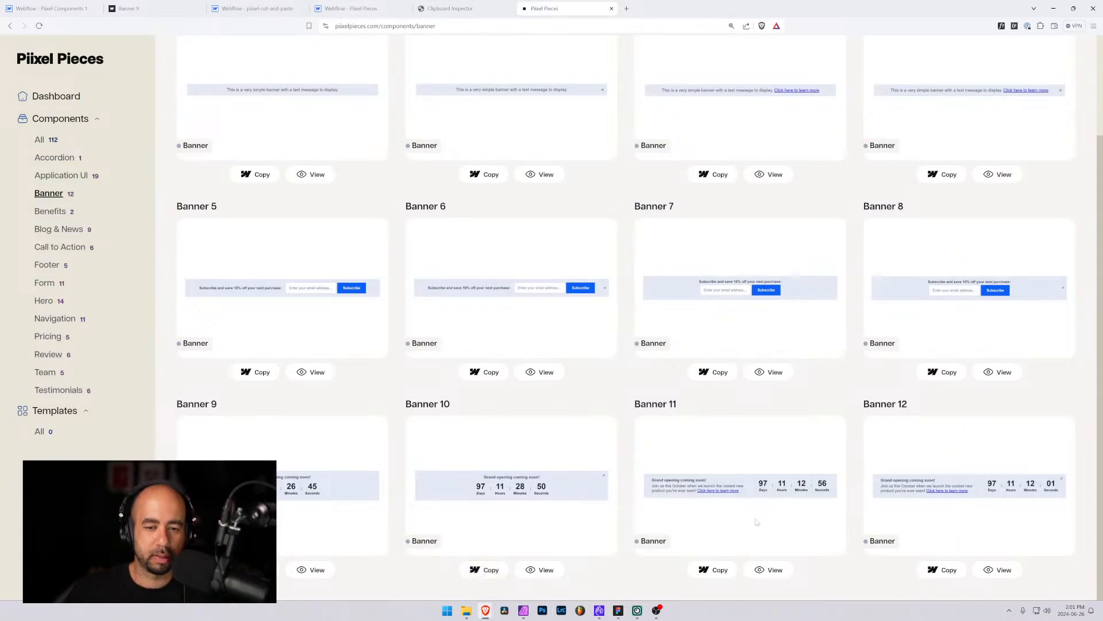
left_click(933, 572)
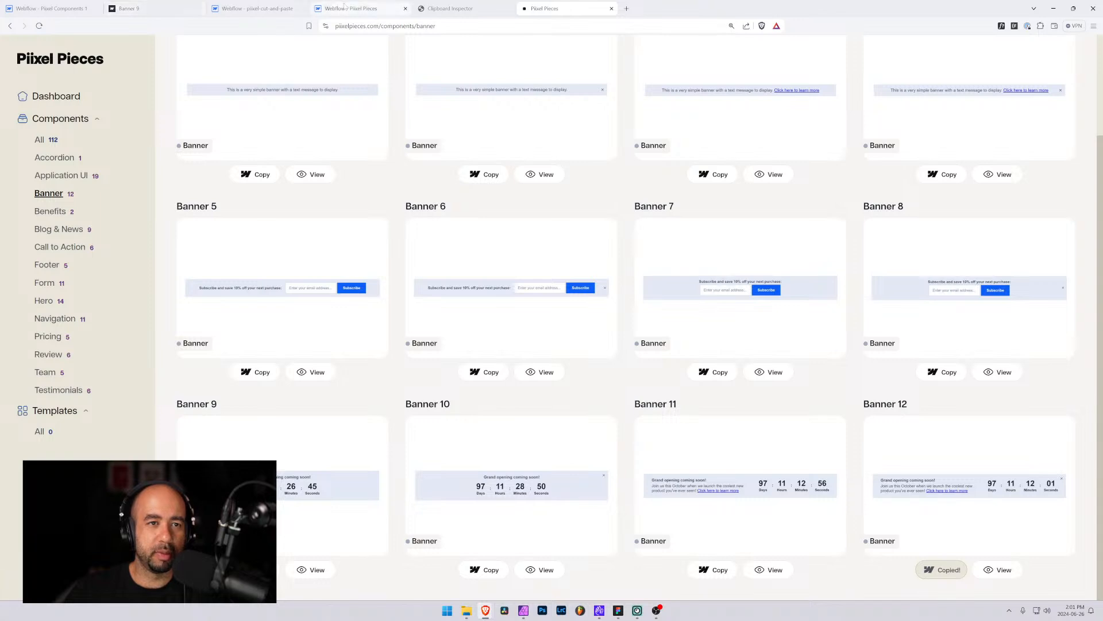
left_click(252, 8)
key("ctrl+v")
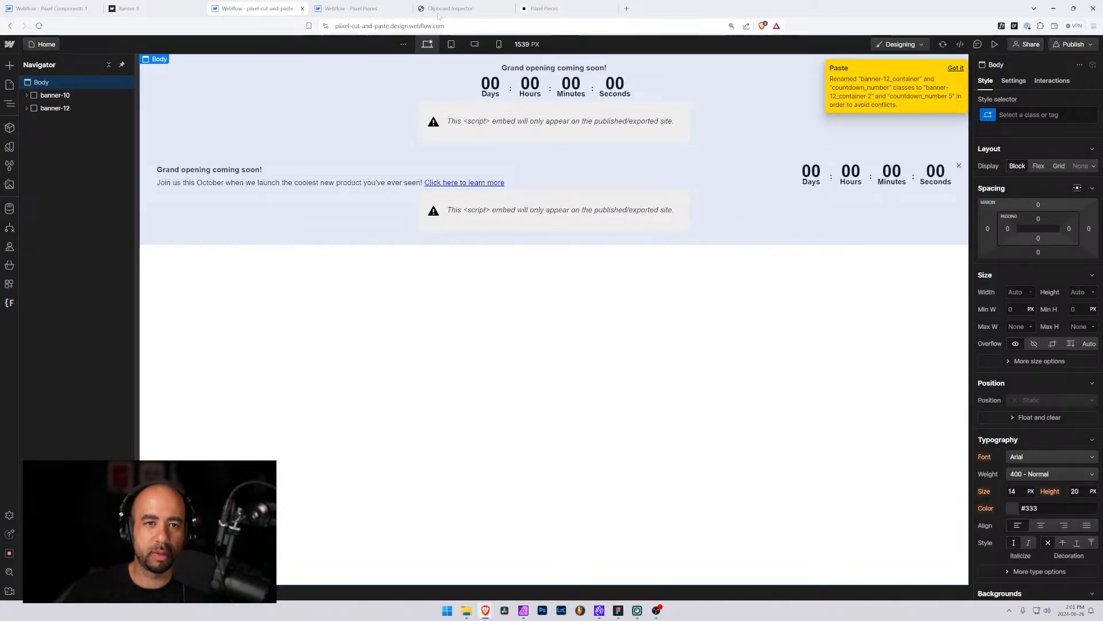
Open Banner 11's detail page, copy the component, and paste it into the project's Body
left_click(544, 8)
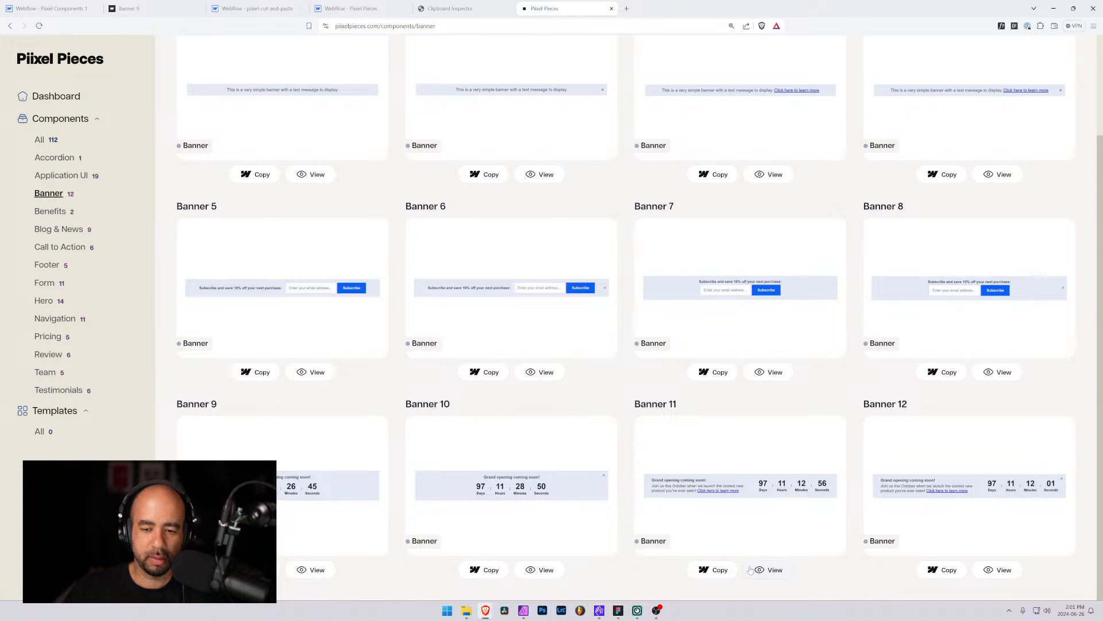
left_click(769, 570)
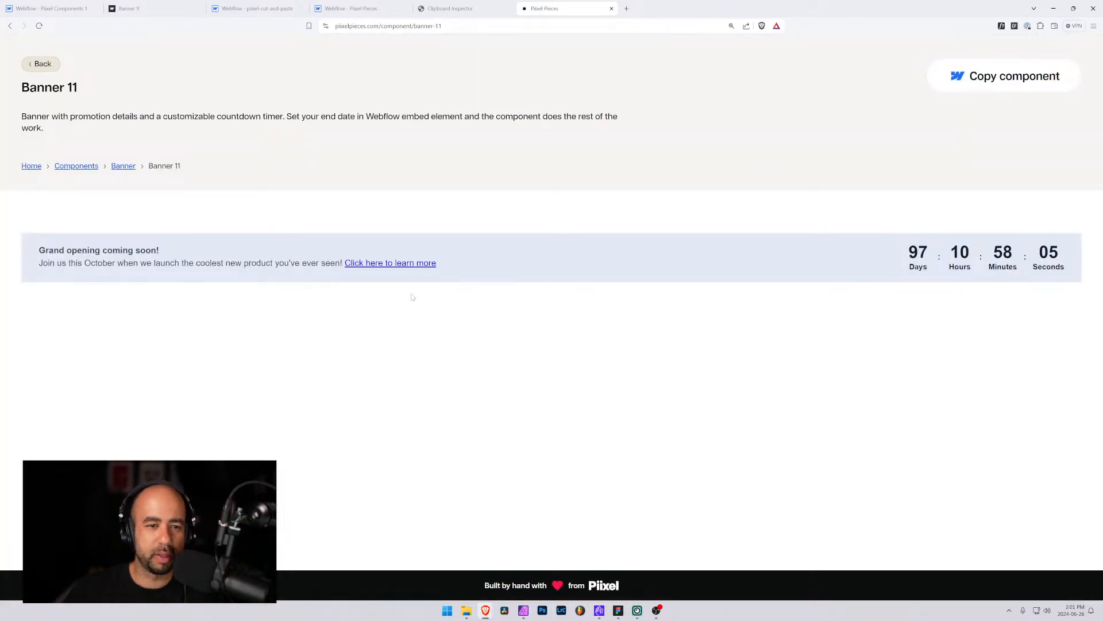
left_click(1074, 8)
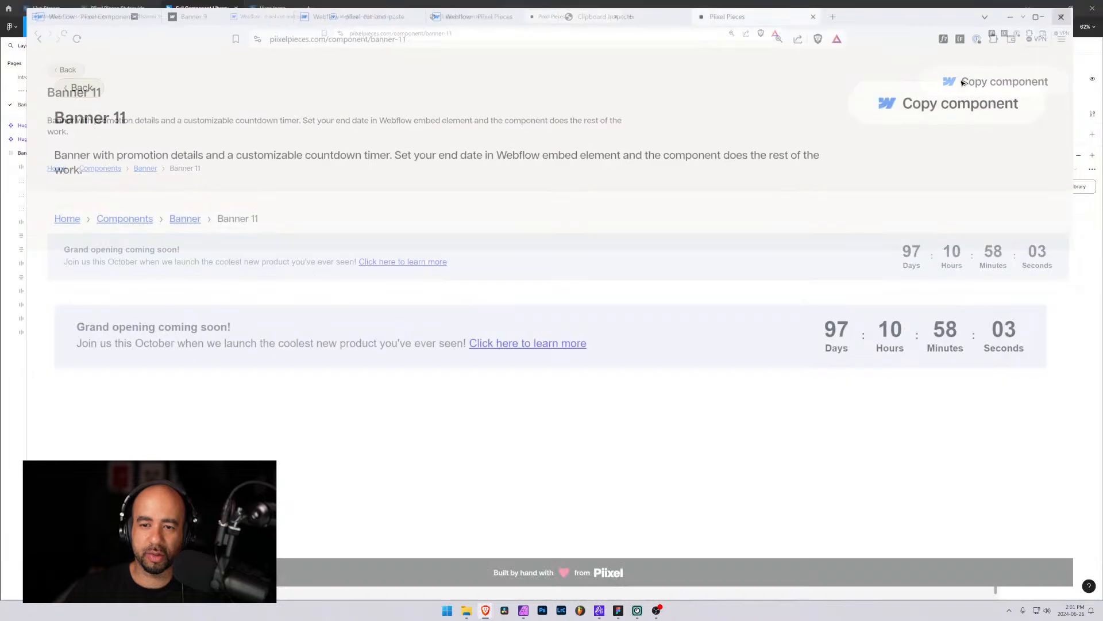
left_click_drag(951, 346, 1047, 314)
left_click(1016, 50)
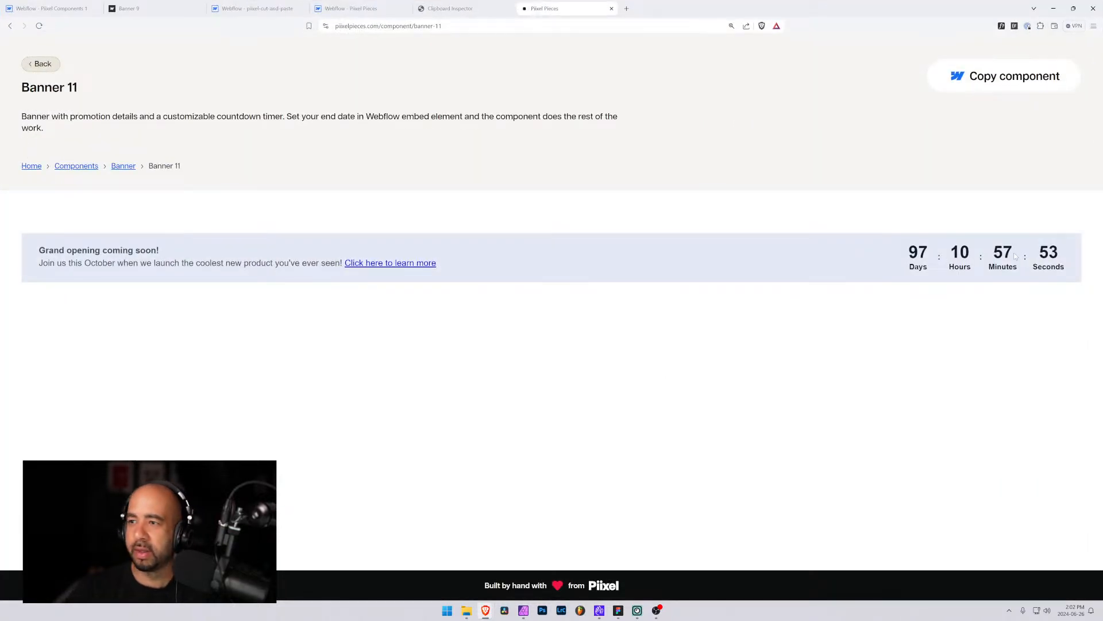
left_click(988, 81)
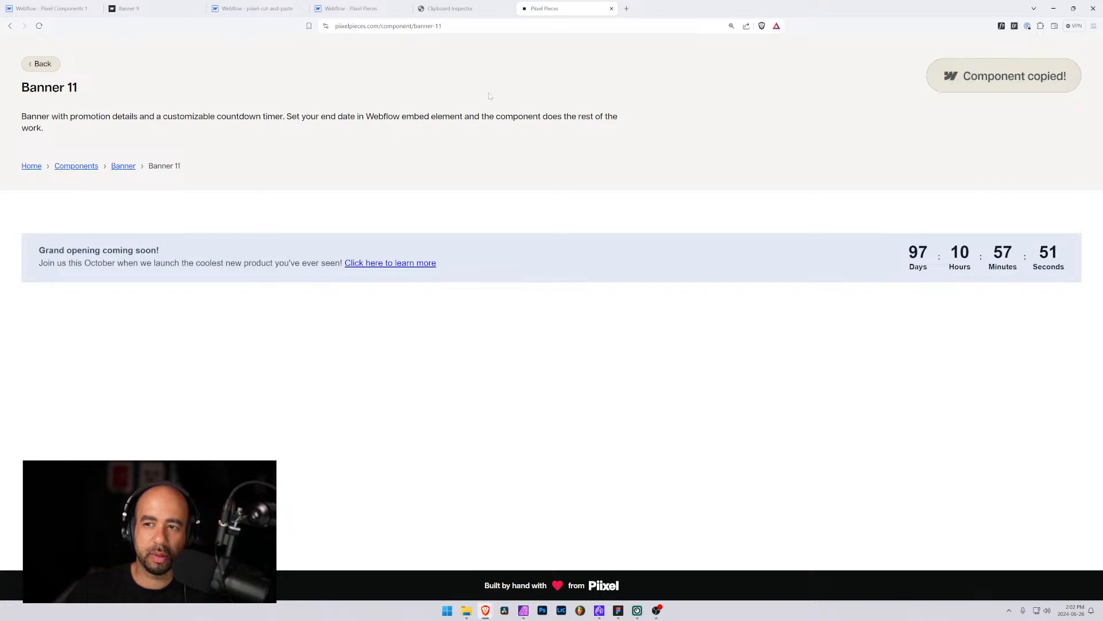
left_click(173, 7)
left_click(252, 8)
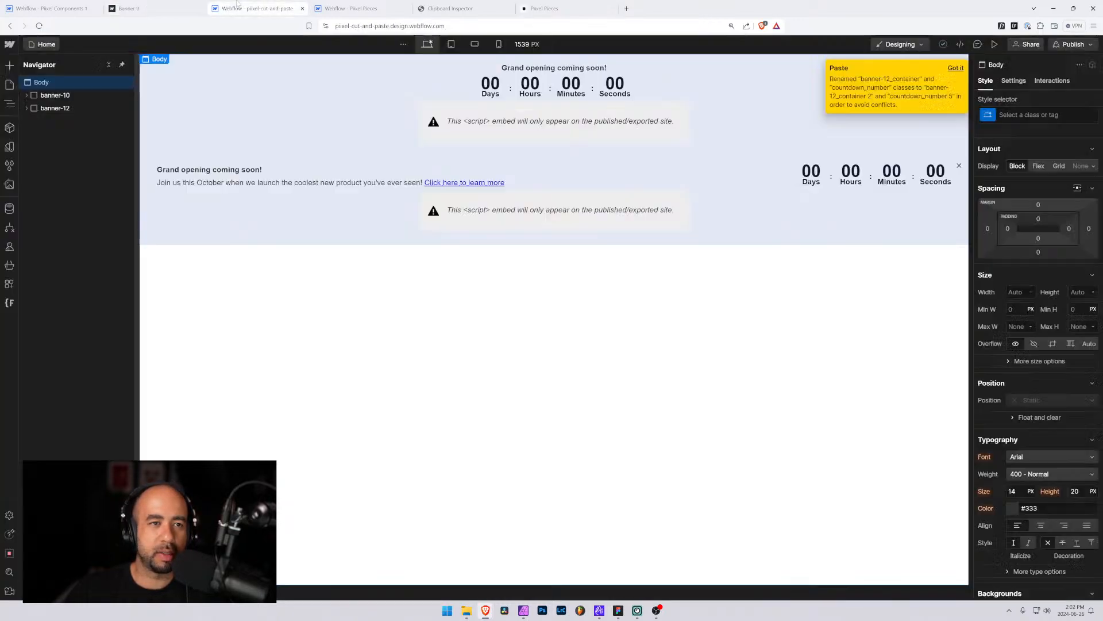
key("ctrl+v")
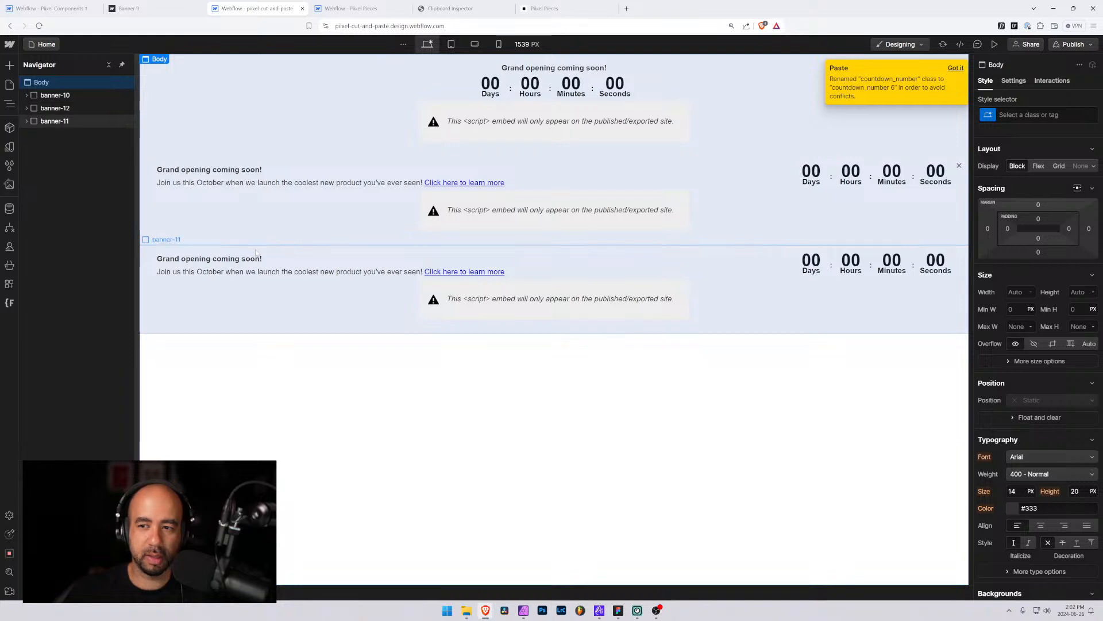
Return to the Banner components list on the Pixel Pieces site and review it
left_click(345, 8)
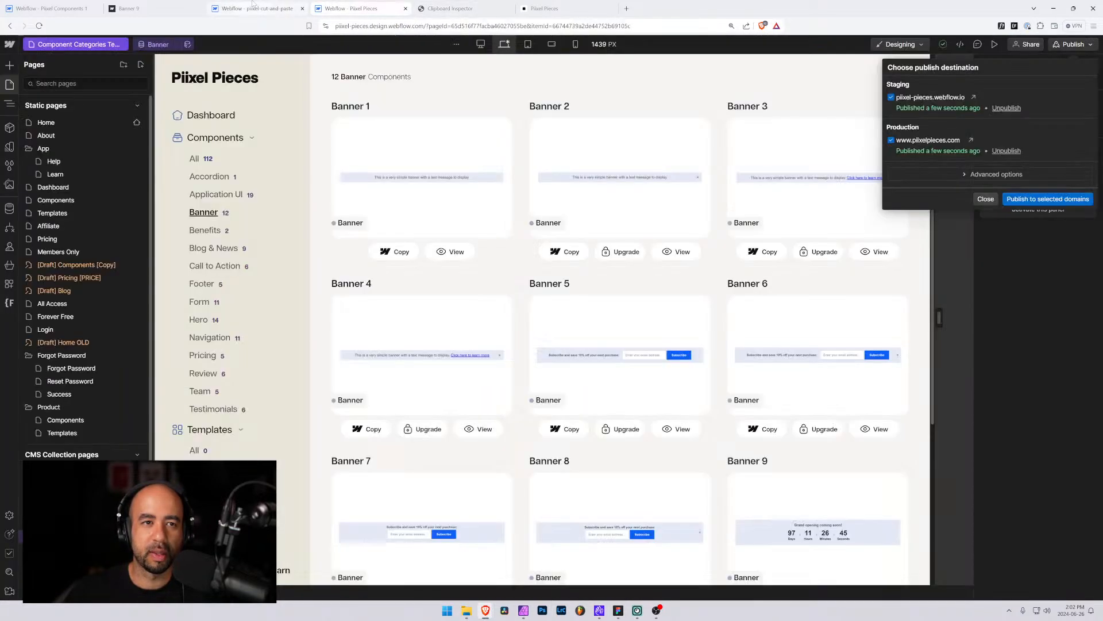
left_click(253, 8)
left_click(546, 8)
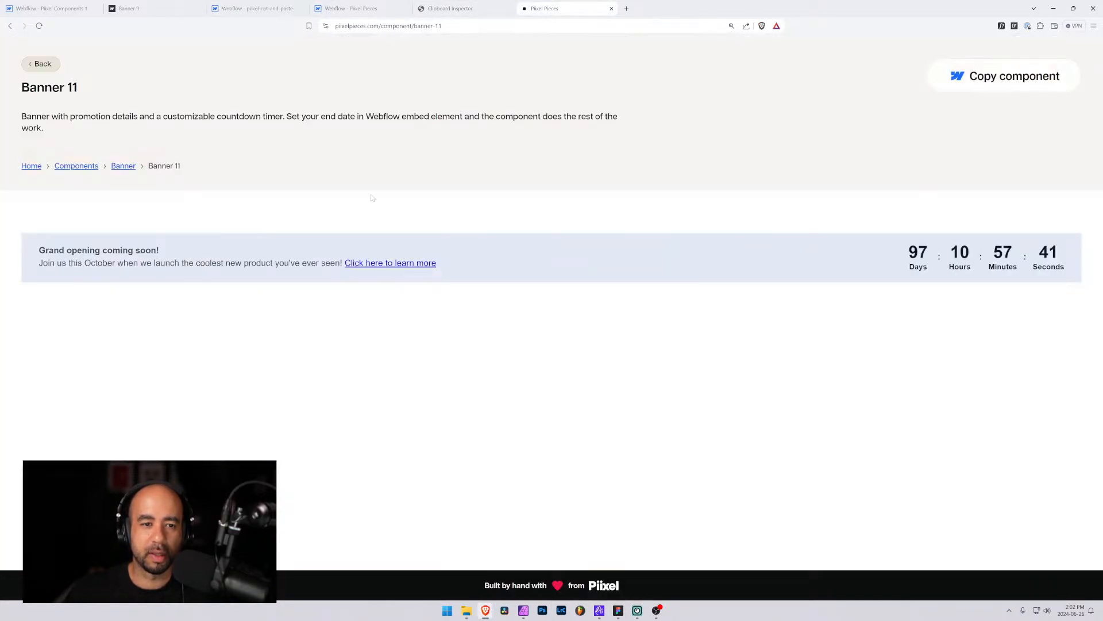
left_click(40, 63)
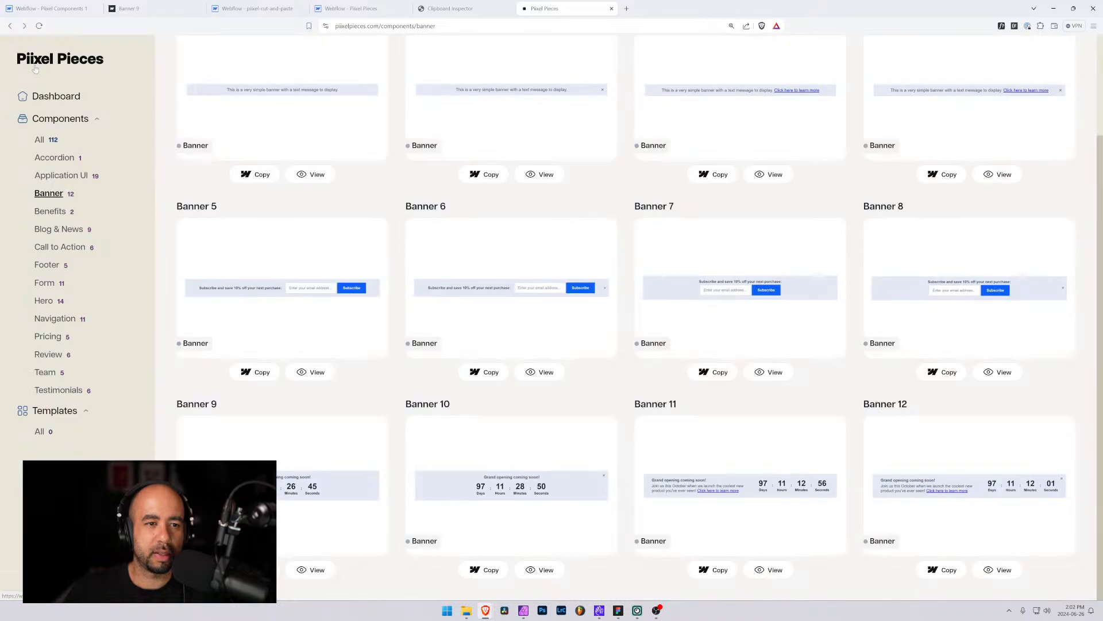
left_click(483, 296)
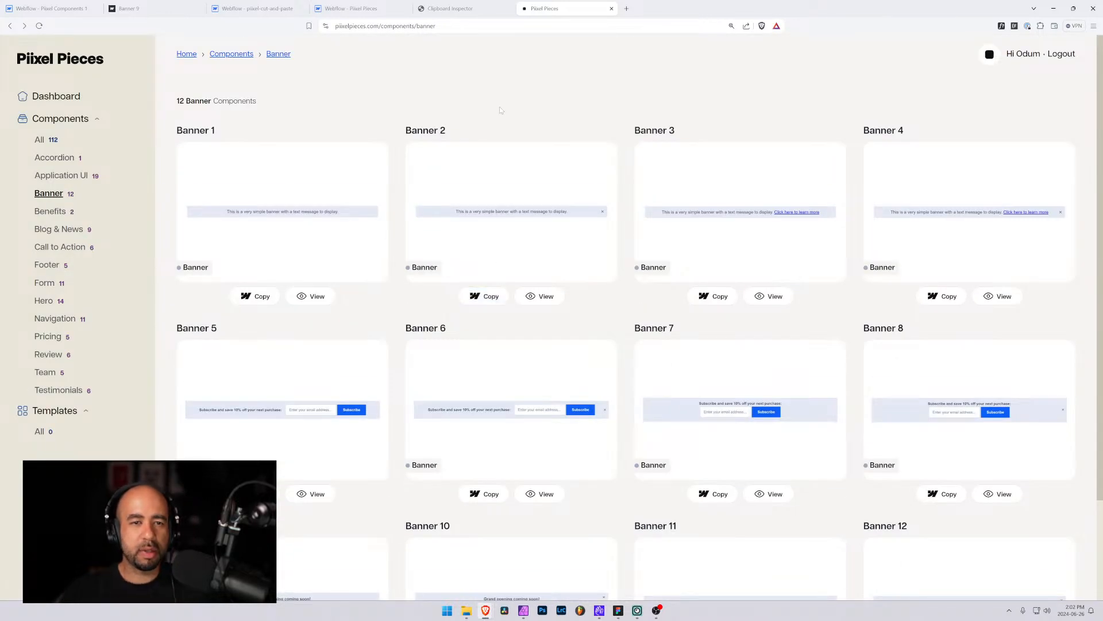
scroll(482, 172, "down", 2)
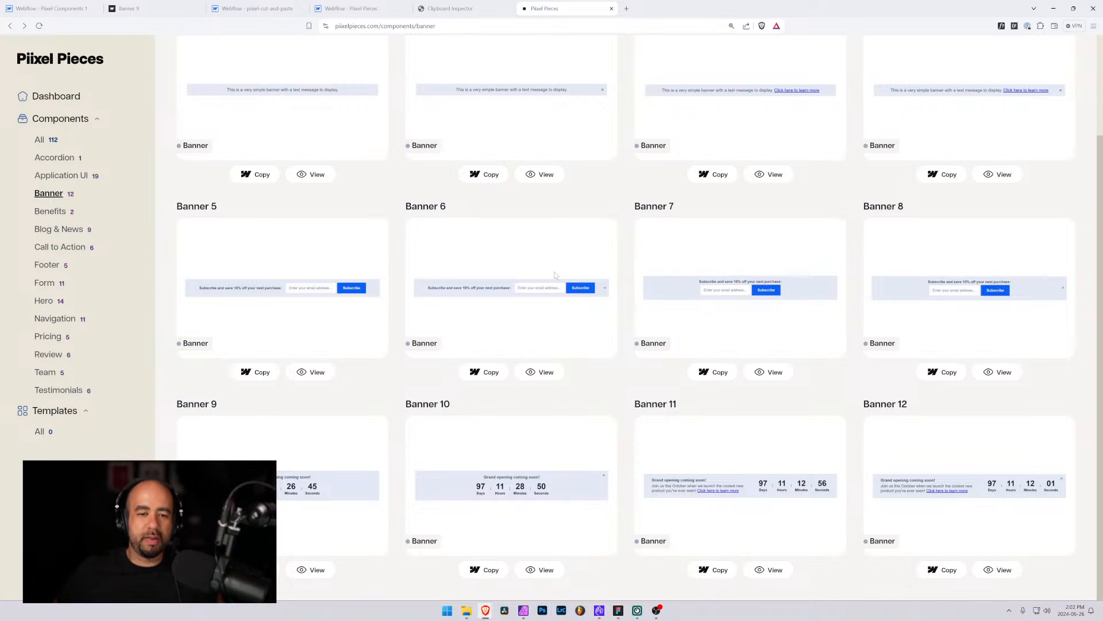
scroll(571, 97, "up", 2)
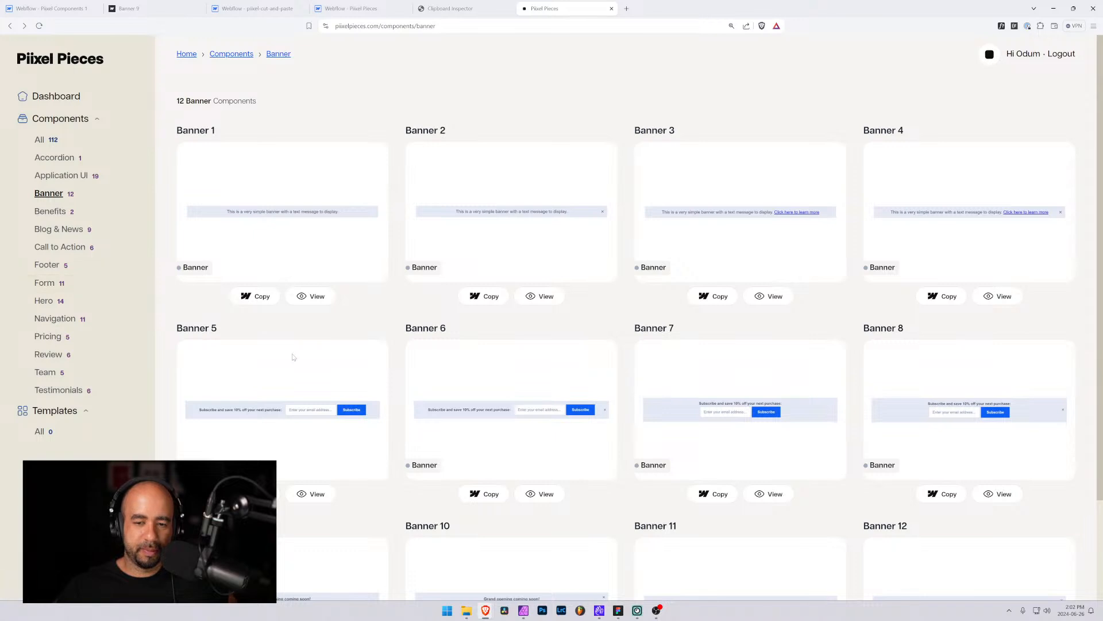
Open the Figma component library and inspect the Banner 12 and Banner 13 frames
scroll(299, 355, "down", 2)
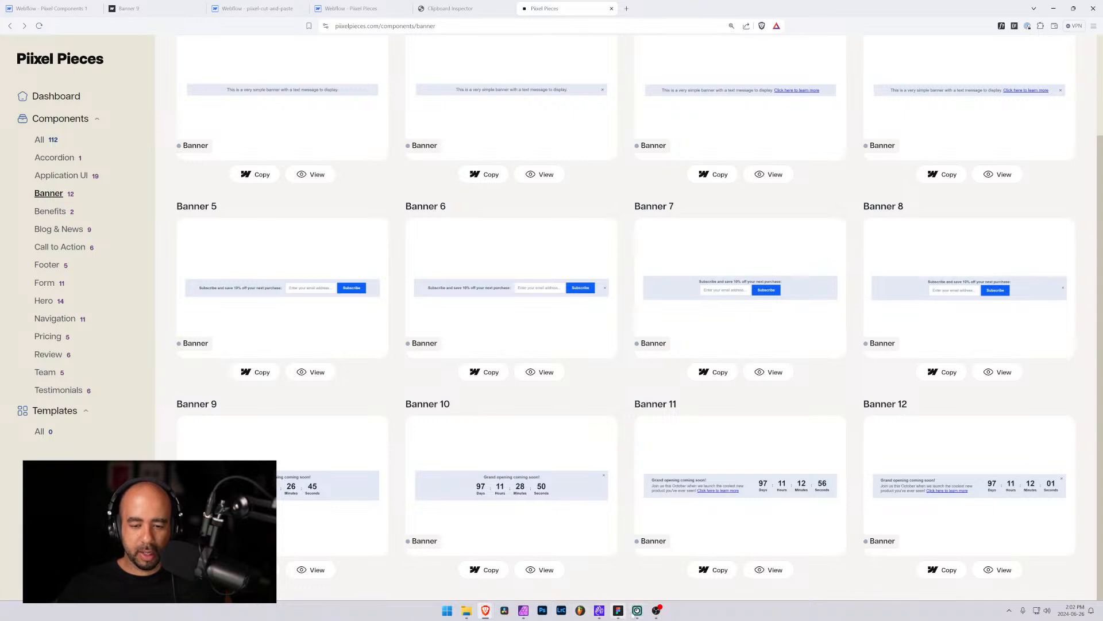
left_click(618, 610)
scroll(504, 345, "up", 2)
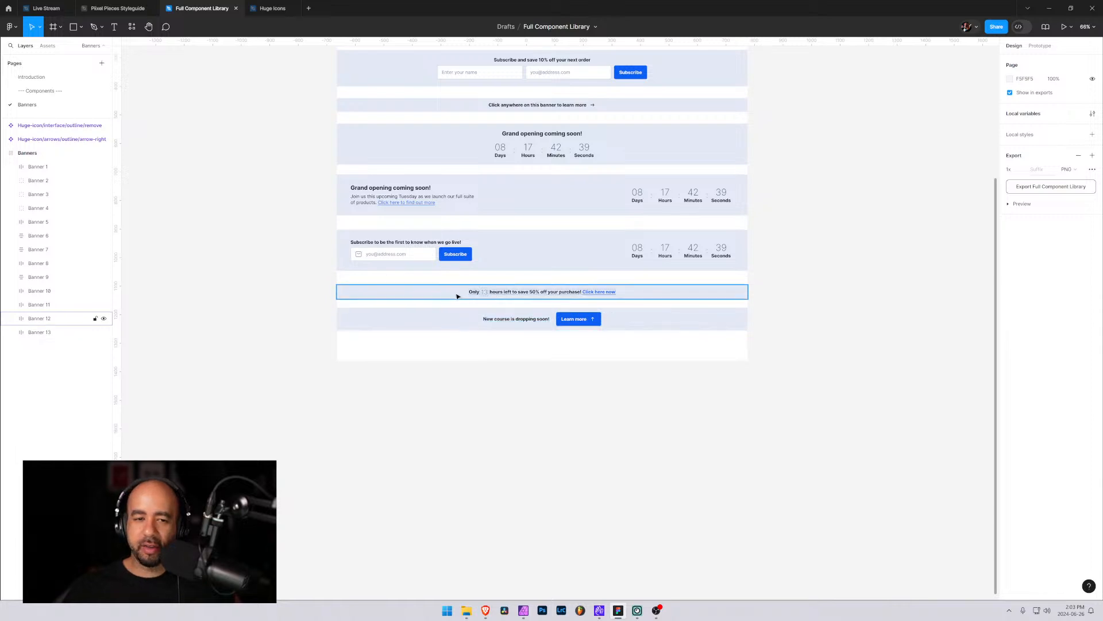
left_click(441, 295)
left_click(442, 321)
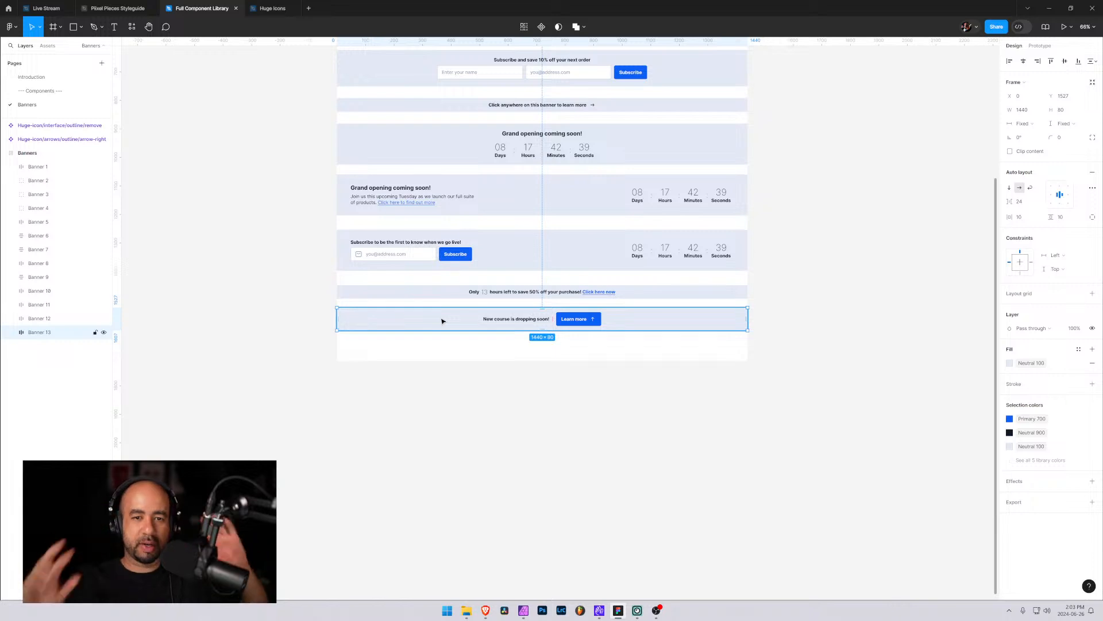
left_click(1049, 8)
scroll(475, 235, "up", 2)
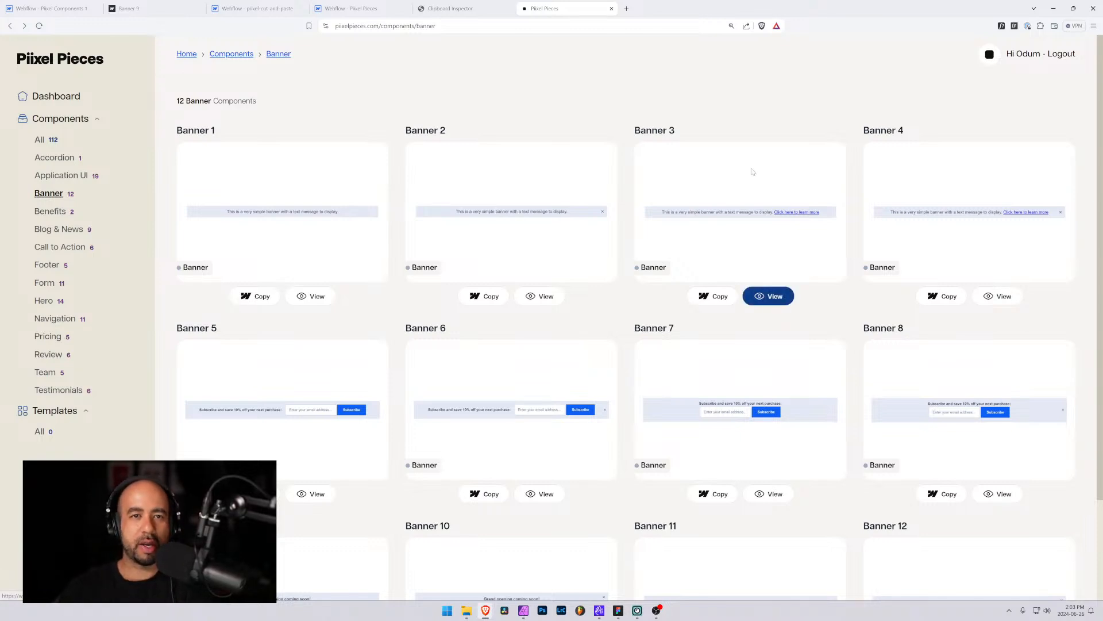
left_click(460, 9)
left_click(559, 8)
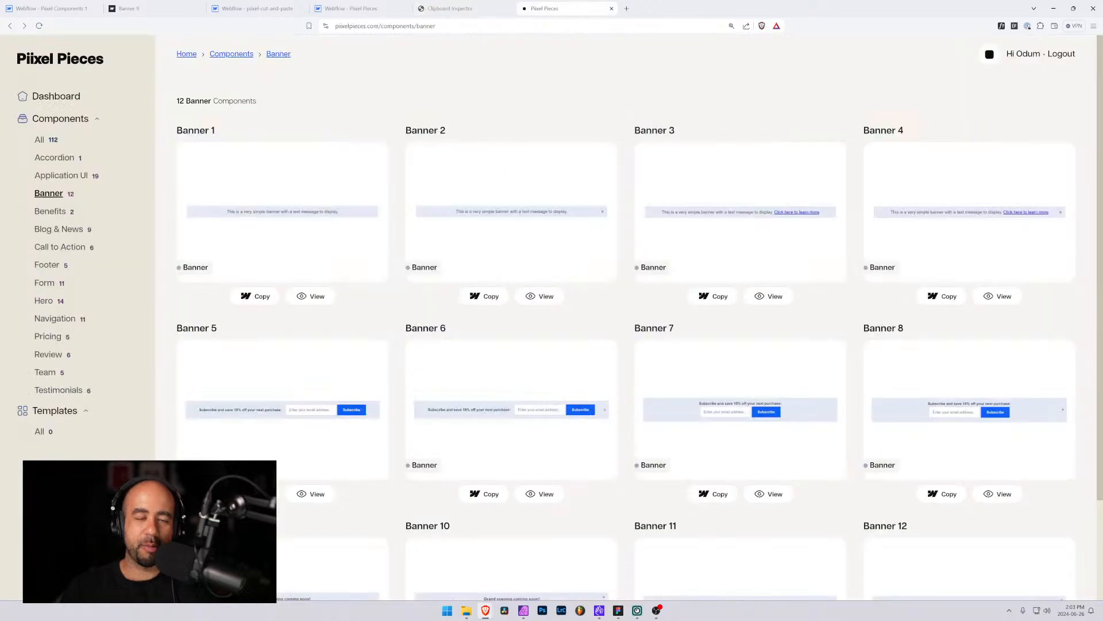
scroll(595, 270, "down", 2)
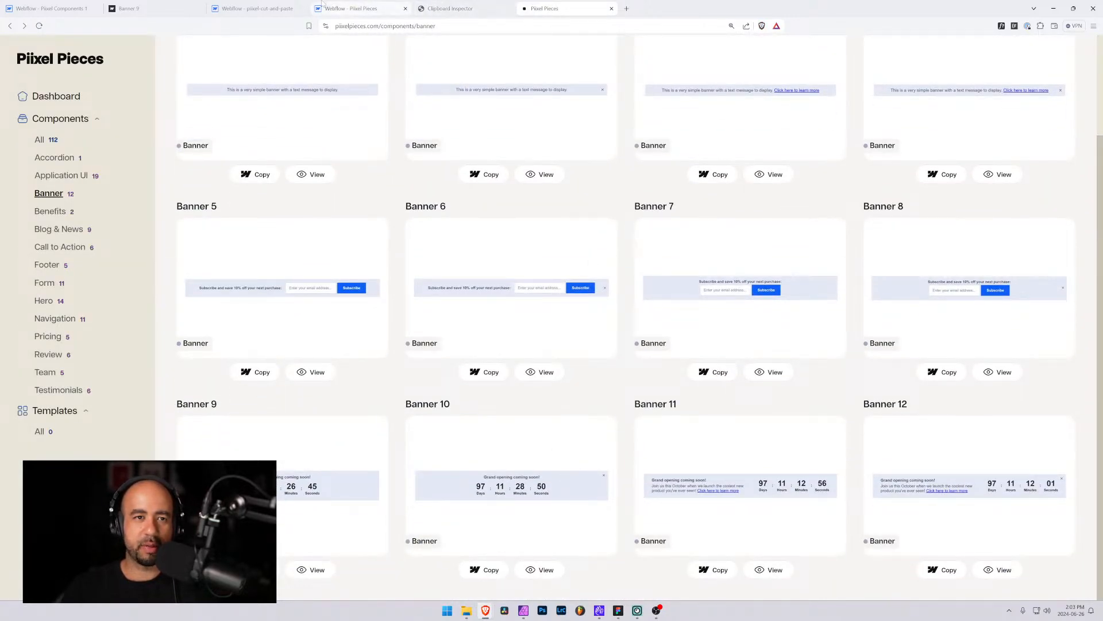
Switch to the pixel-cut-and-paste project and delete banner-11 and banner-12 from the Body
left_click(345, 8)
left_click(275, 8)
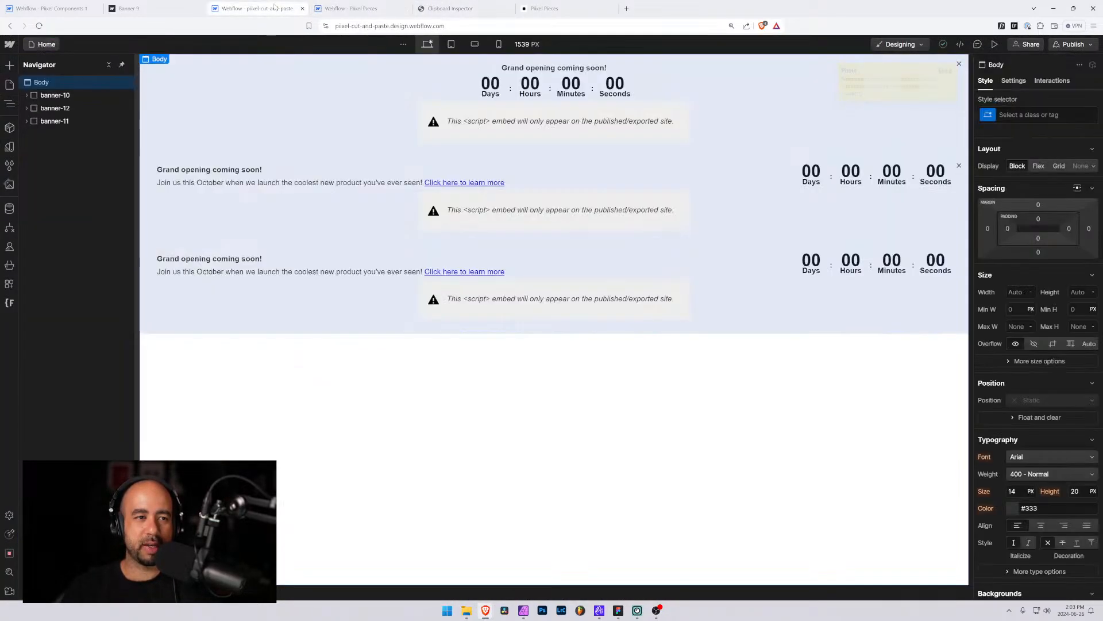
left_click(48, 121)
key("Delete")
key("Delete")
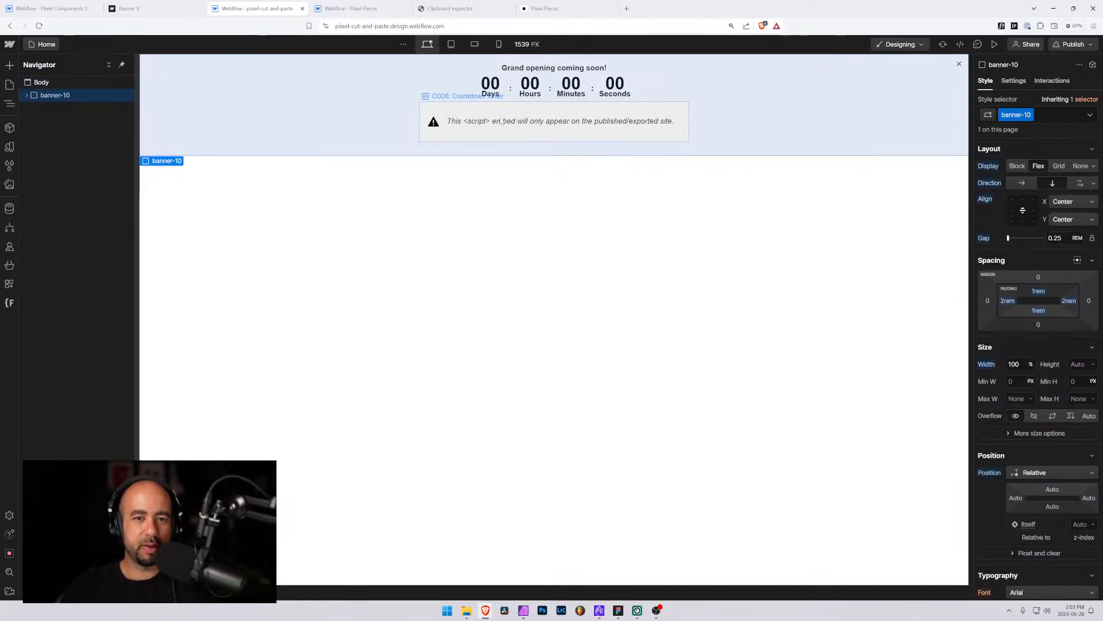
Open banner-10's countdown timer code embed and examine the conference date variable and where the script uses it
double_click(478, 109)
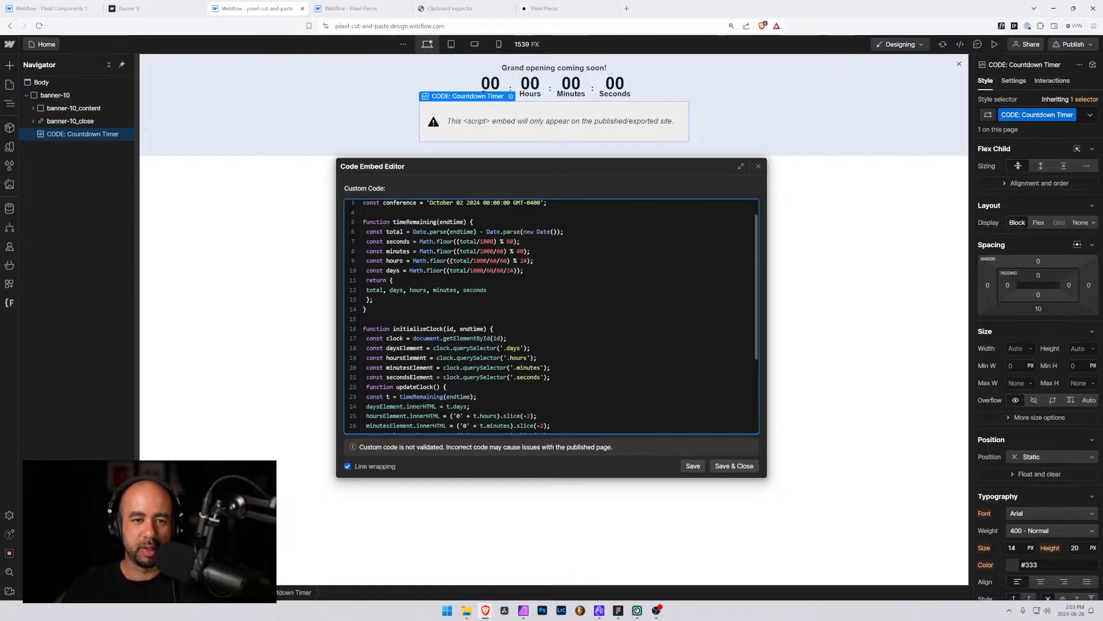
key("shift+End")
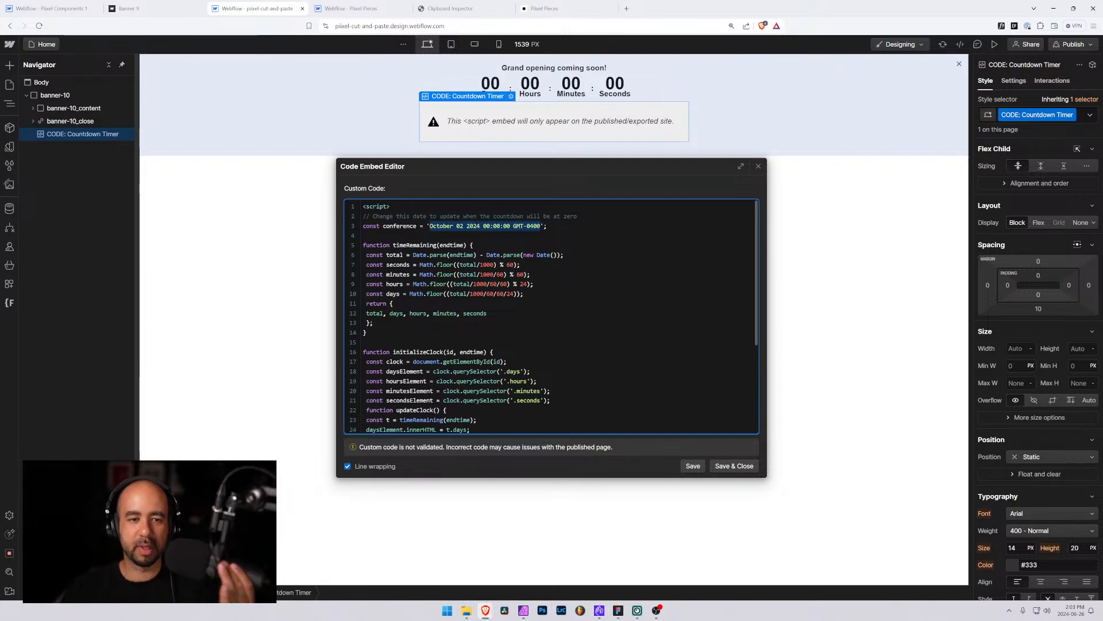
scroll(550, 316, "down", 5)
scroll(551, 316, "up", 5)
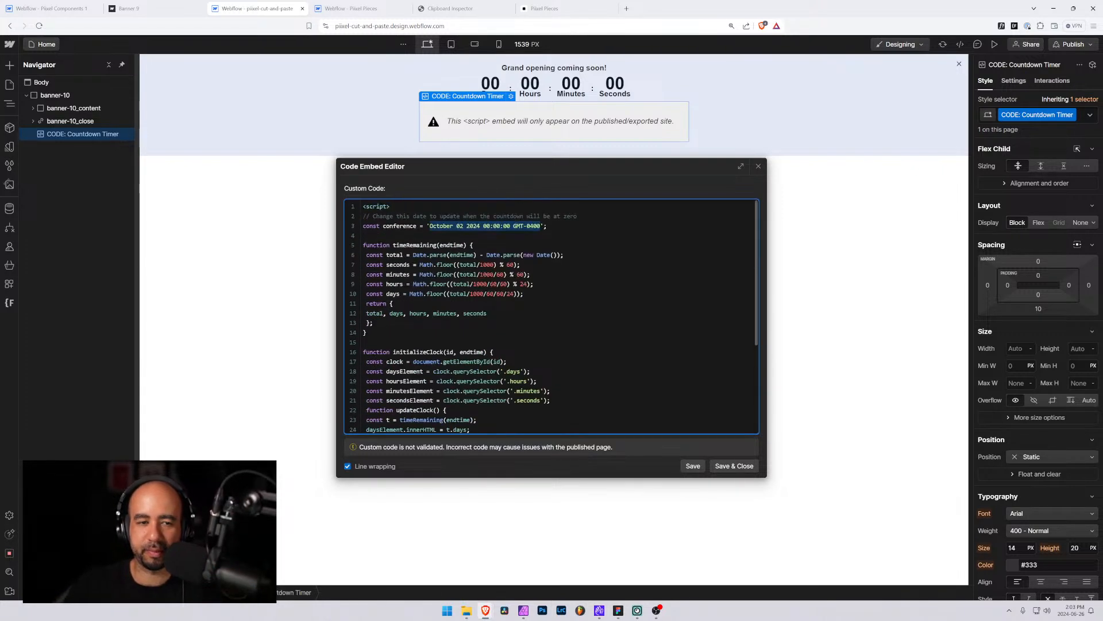
left_click_drag(386, 217, 570, 217)
left_click_drag(416, 226, 383, 226)
scroll(550, 316, "down", 5)
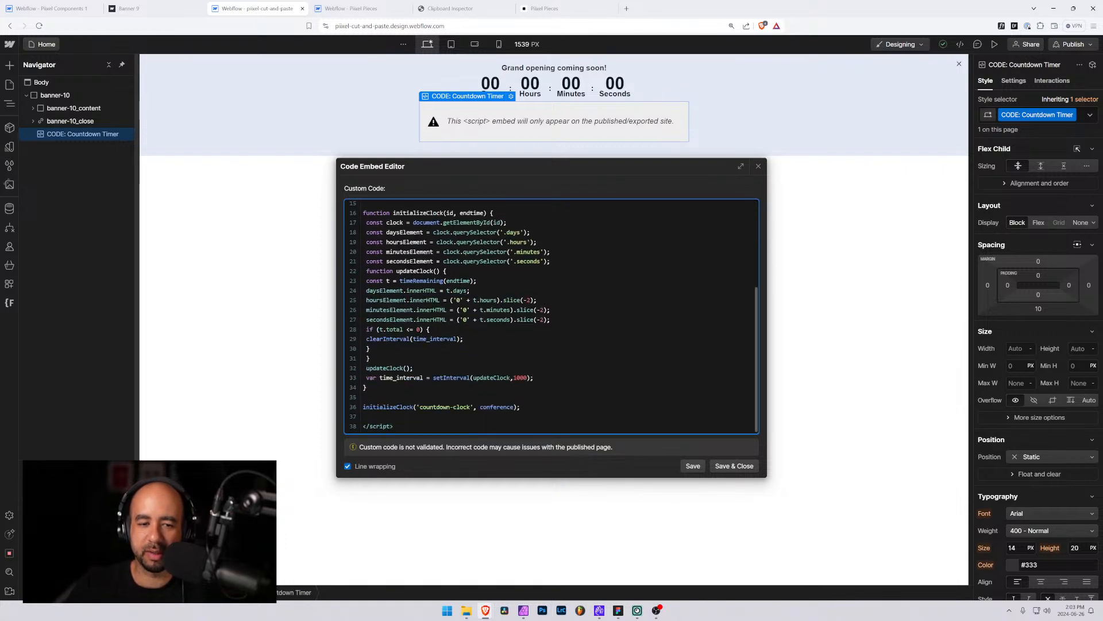
scroll(550, 316, "up", 5)
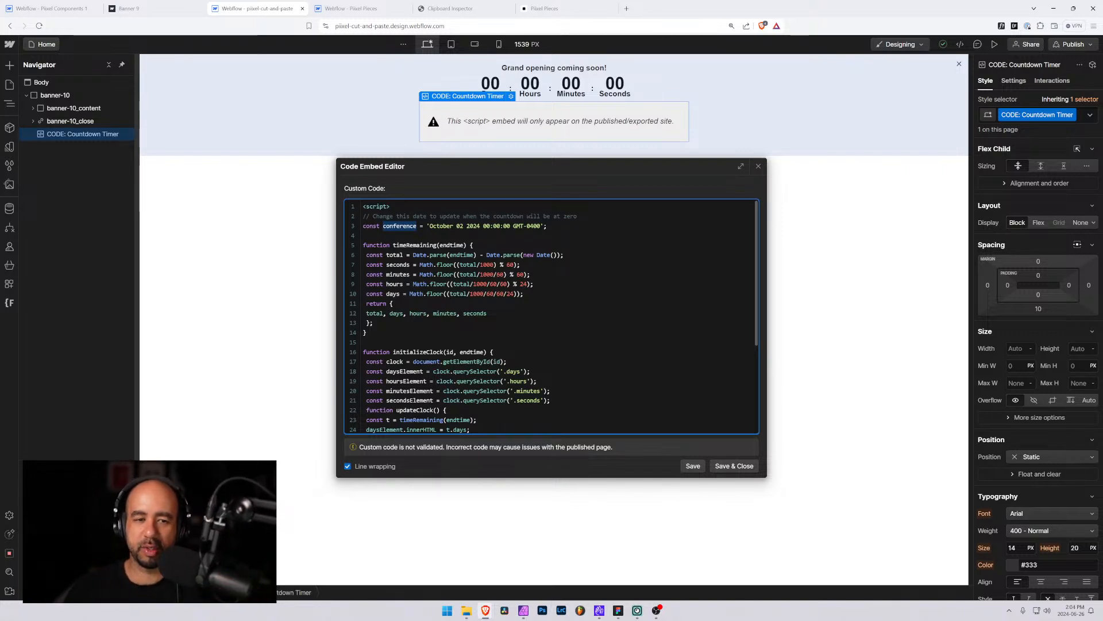
scroll(551, 316, "down", 3)
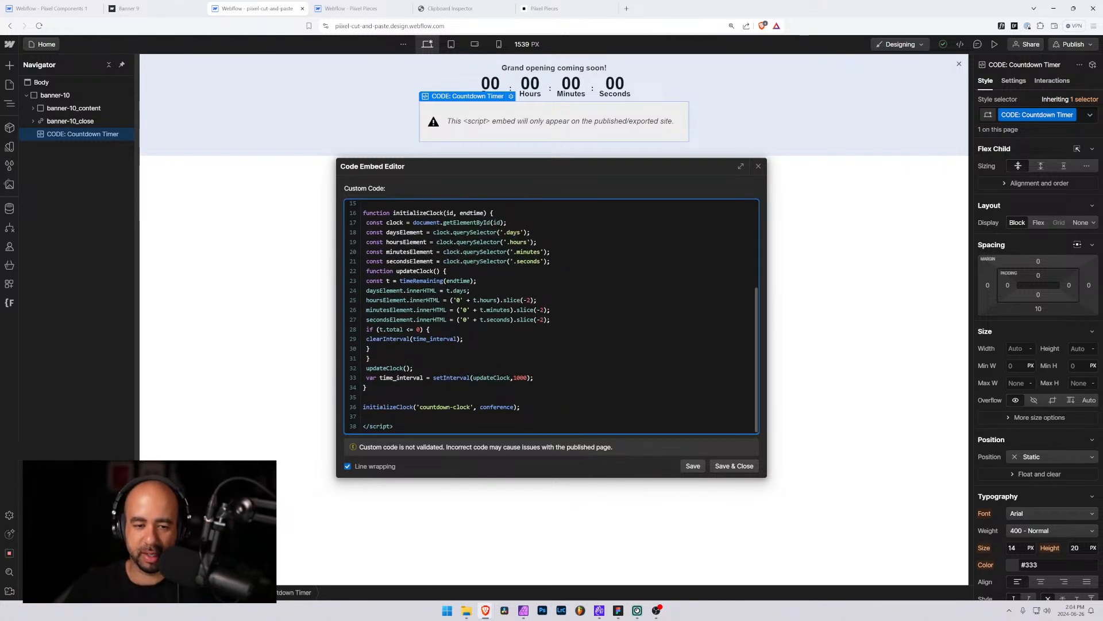
scroll(464, 245, "up", 3)
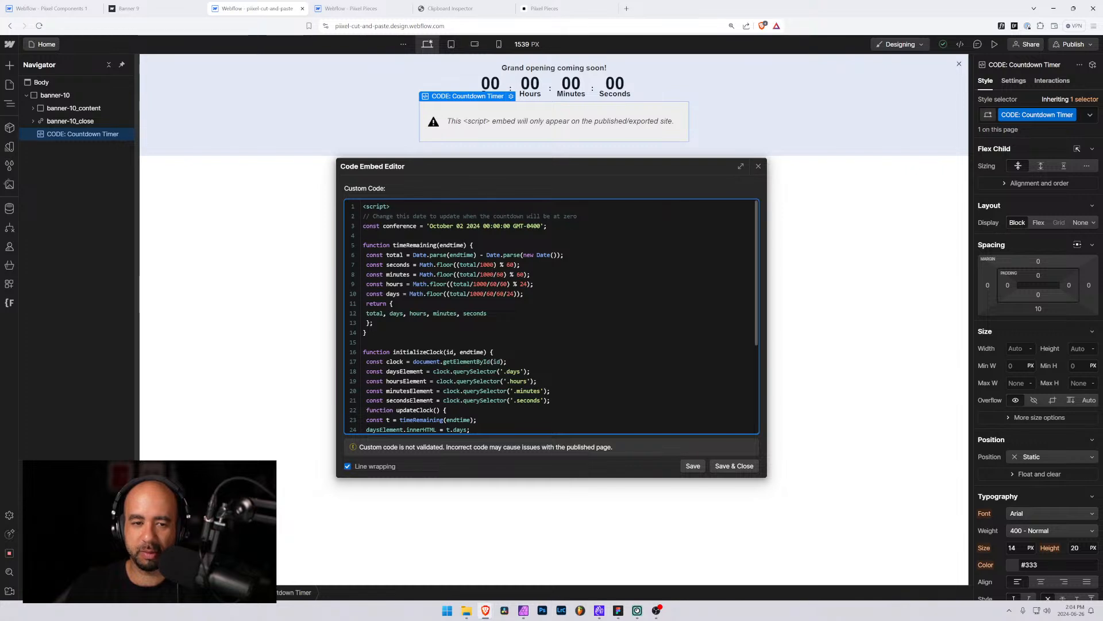
scroll(682, 214, "down", 3)
scroll(552, 316, "up", 3)
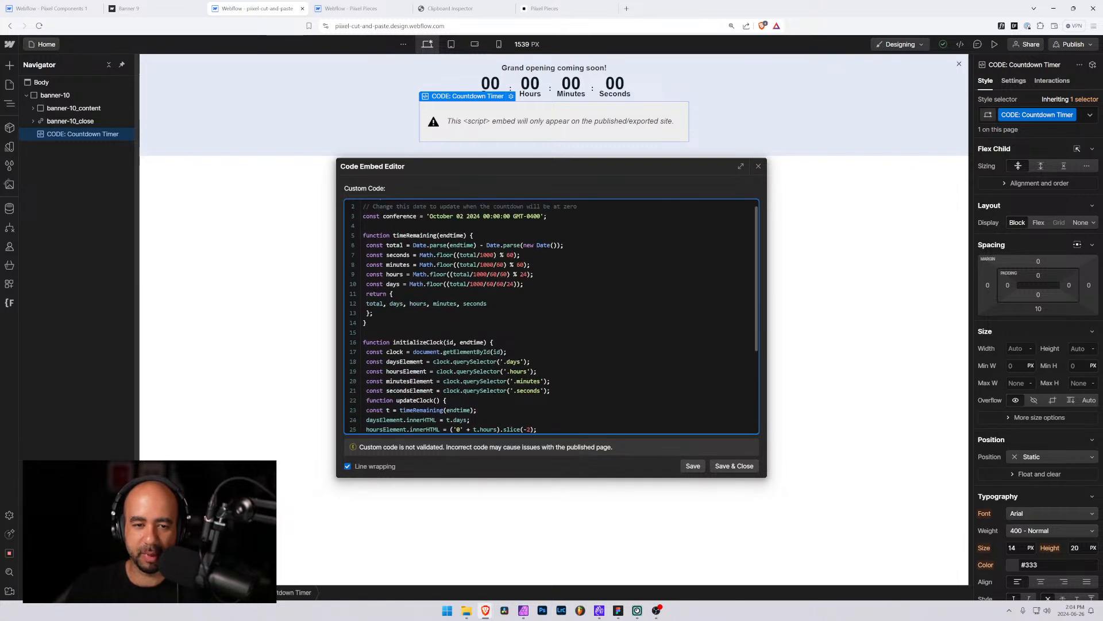
double_click(471, 343)
scroll(471, 342, "down", 3)
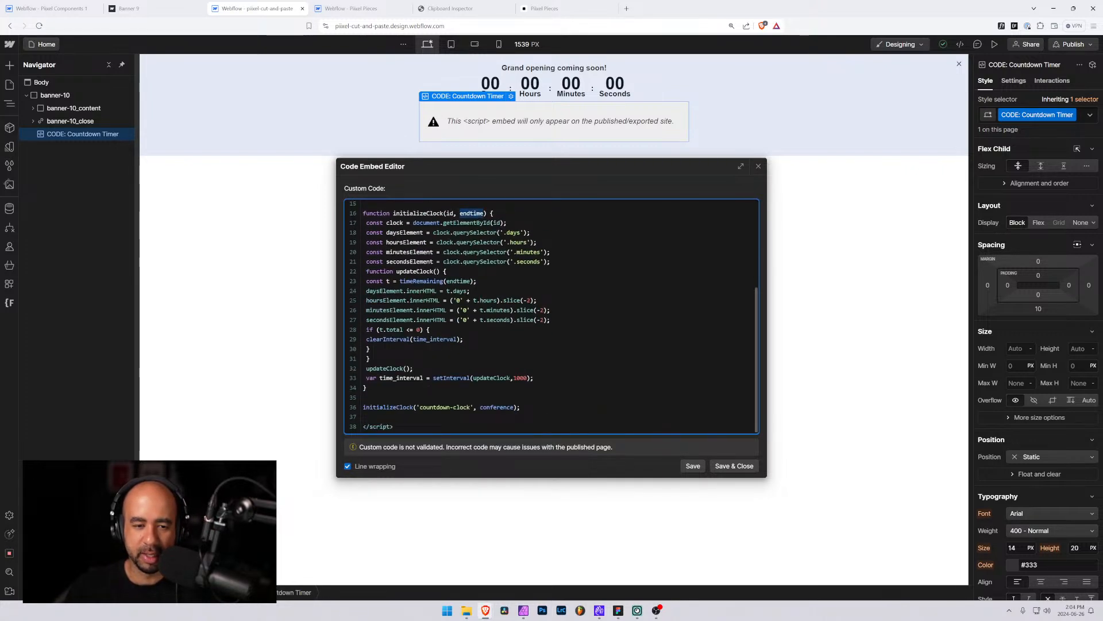
scroll(552, 316, "up", 3)
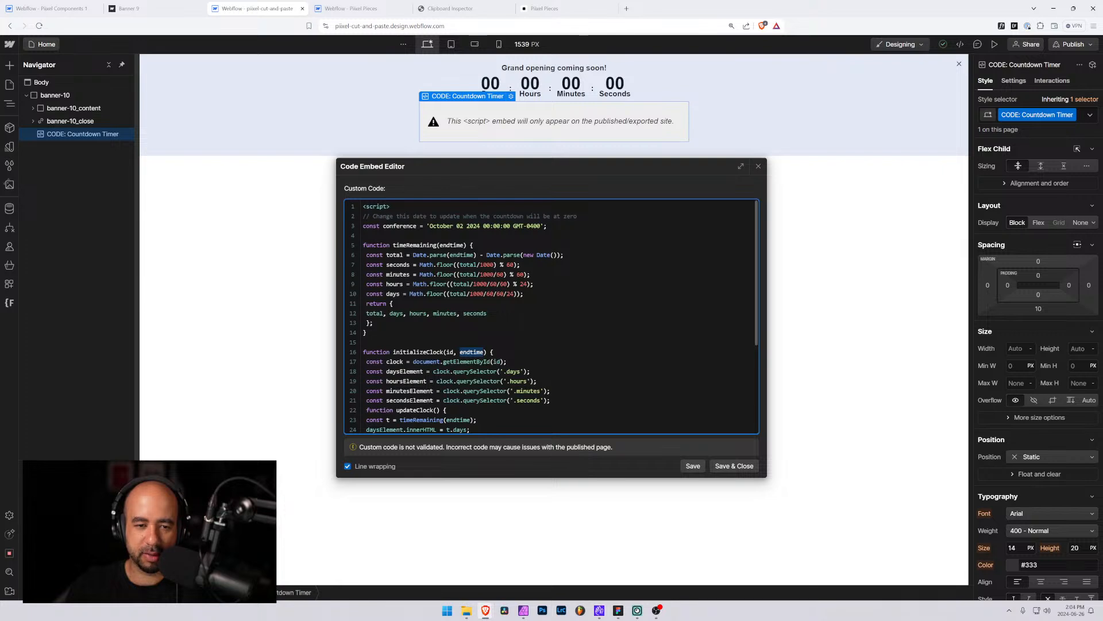
scroll(552, 316, "down", 3)
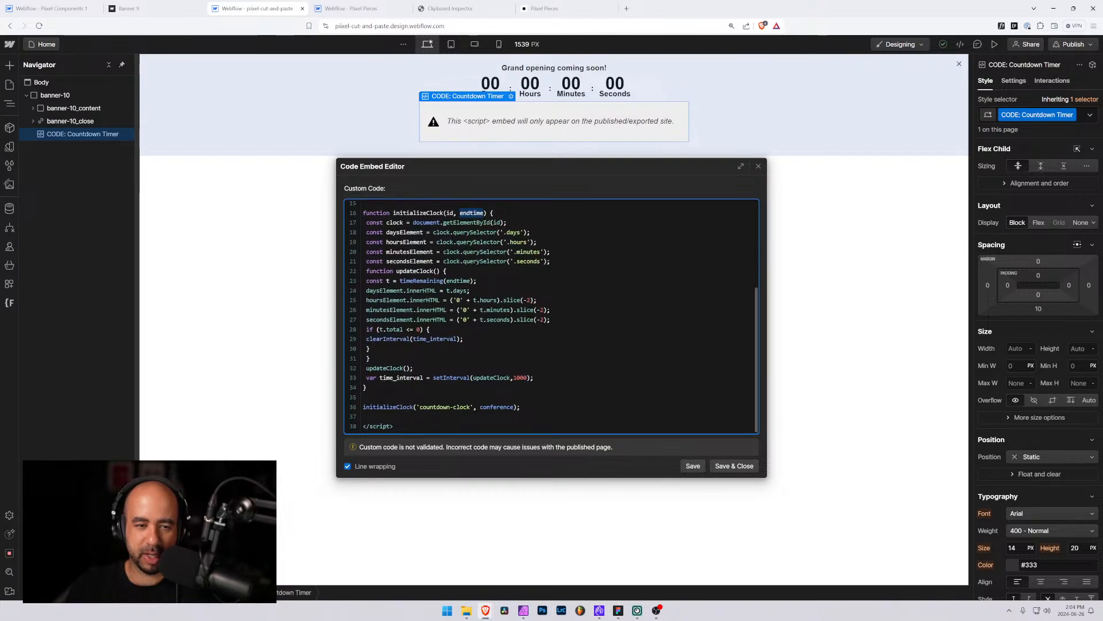
scroll(551, 316, "up", 2)
scroll(551, 316, "down", 2)
left_click_drag(513, 406, 481, 407)
scroll(480, 407, "up", 3)
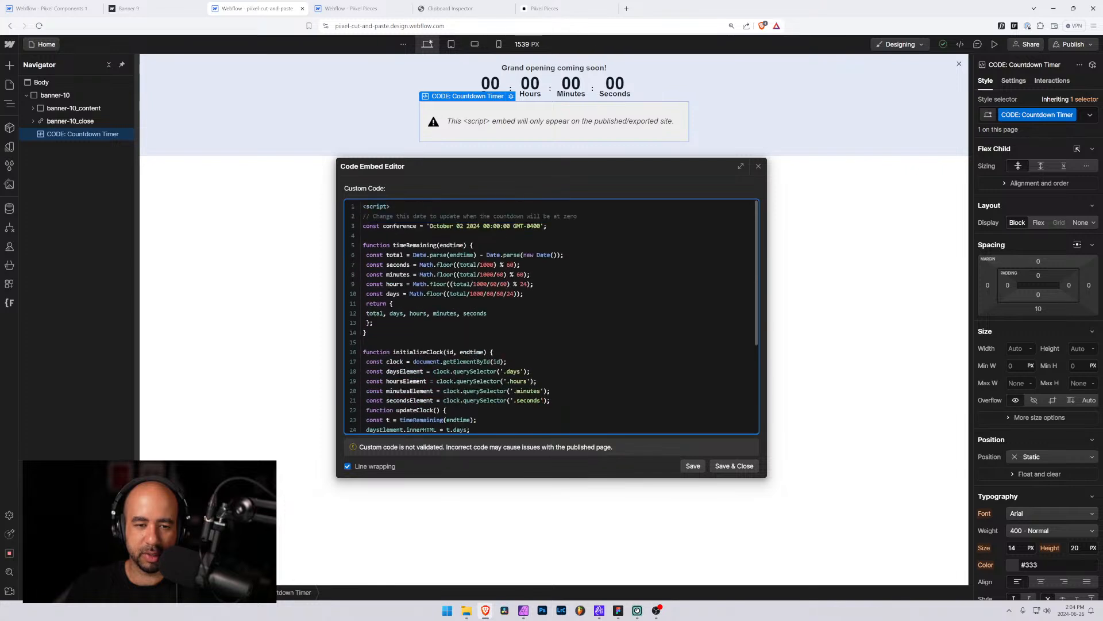
left_click_drag(383, 226, 493, 226)
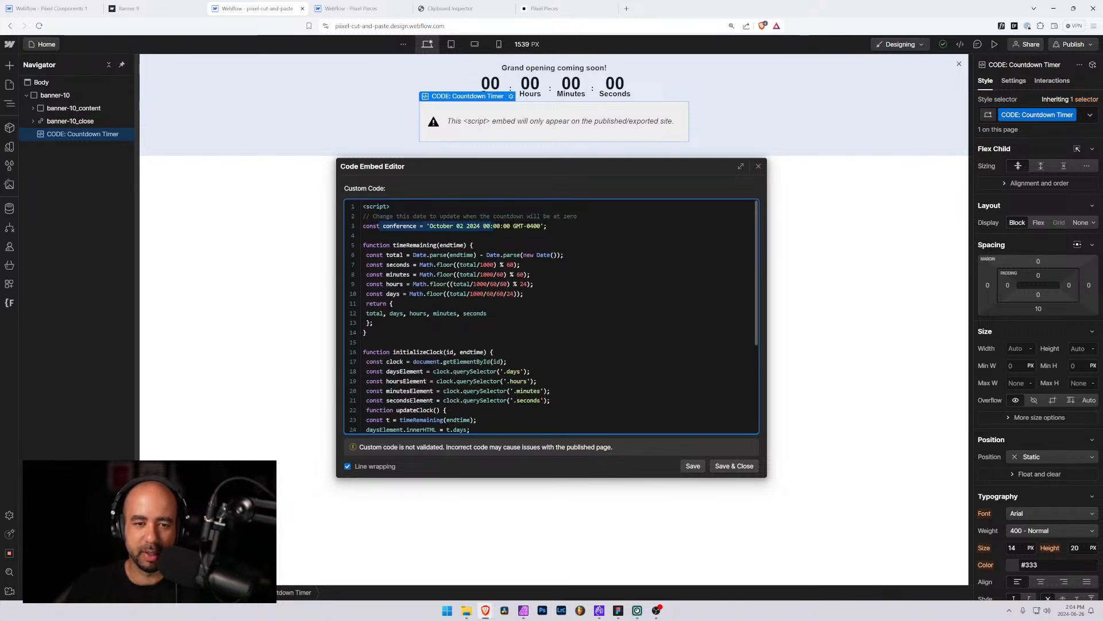
left_click(529, 226)
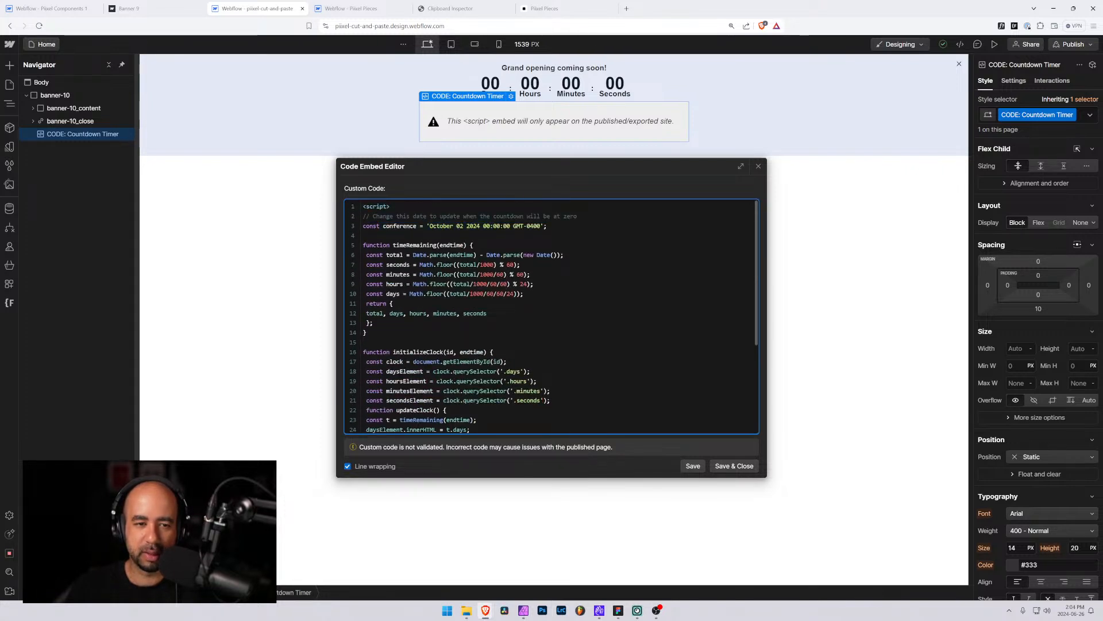
scroll(551, 316, "down", 3)
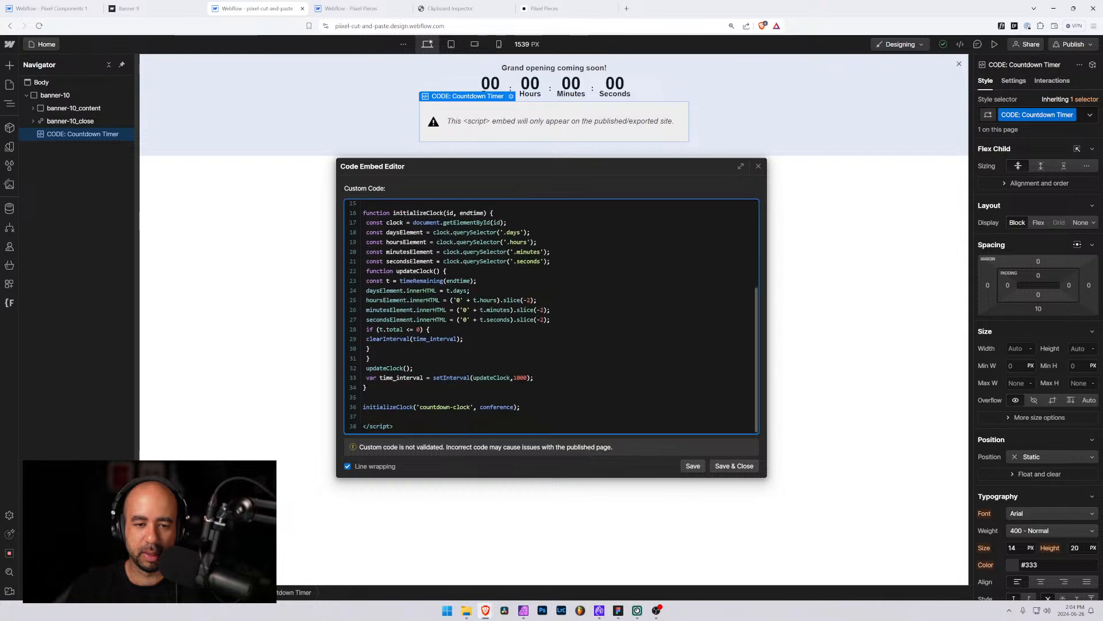
scroll(552, 316, "up", 3)
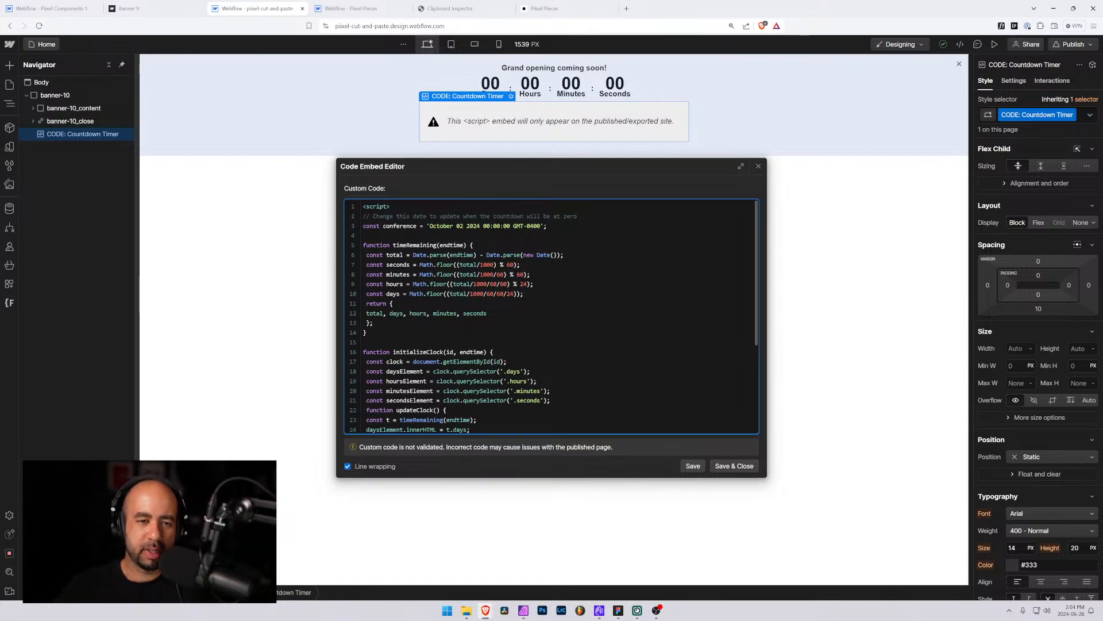
Try renaming the conference variable to eventendtime in its declaration and the initializeClock call, then close the editor discarding changes
left_click_drag(416, 226, 394, 226)
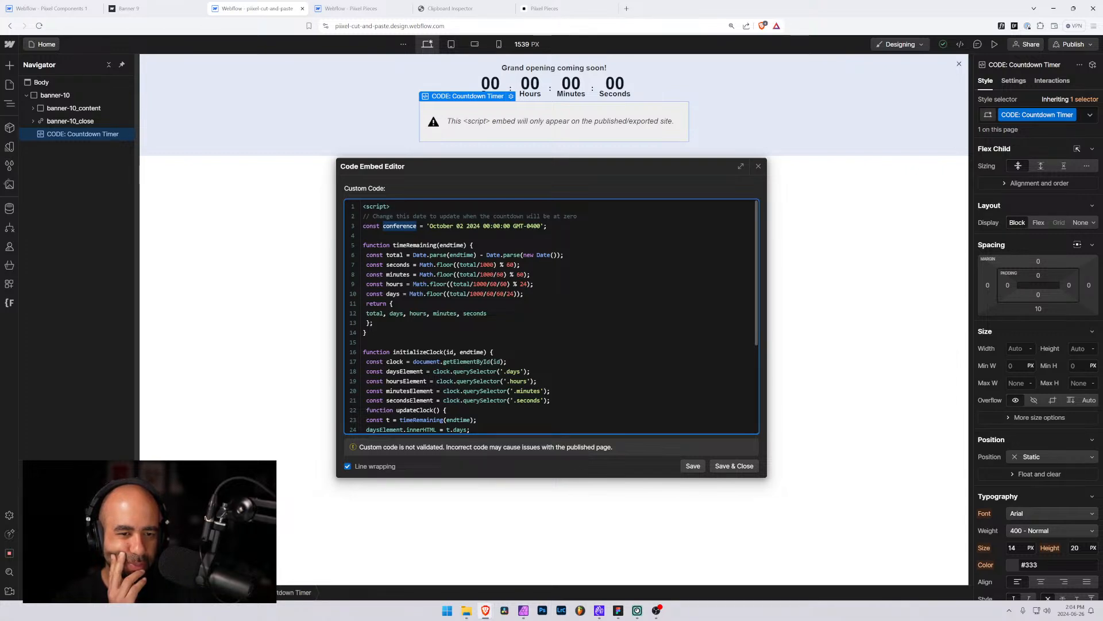
type("custom")
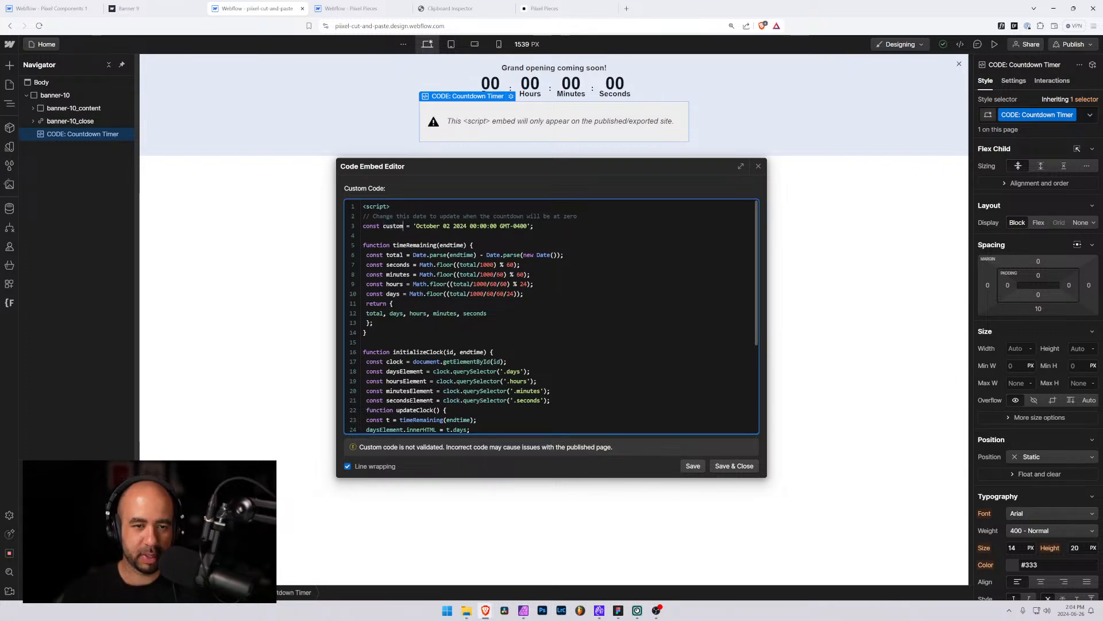
type("endtime")
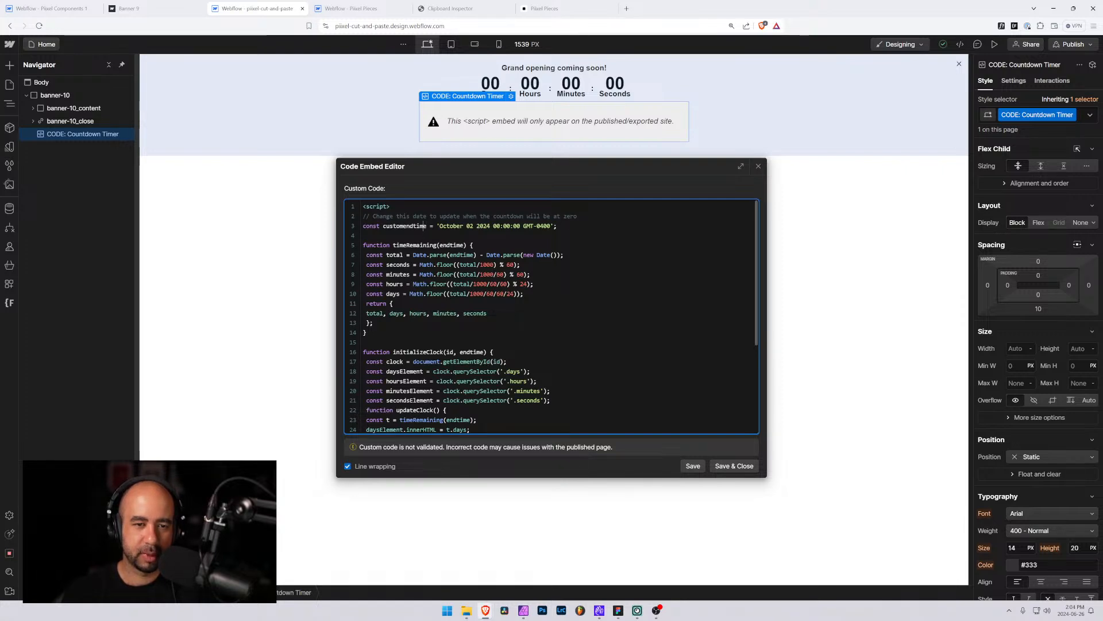
key("ctrl+shift+Left")
type("event")
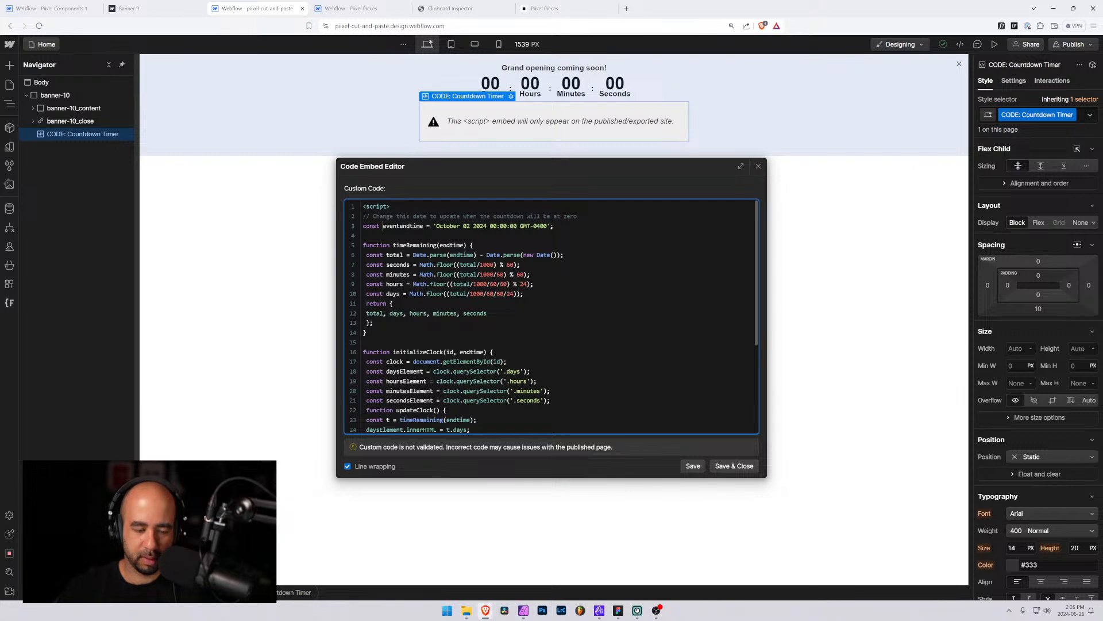
type("my")
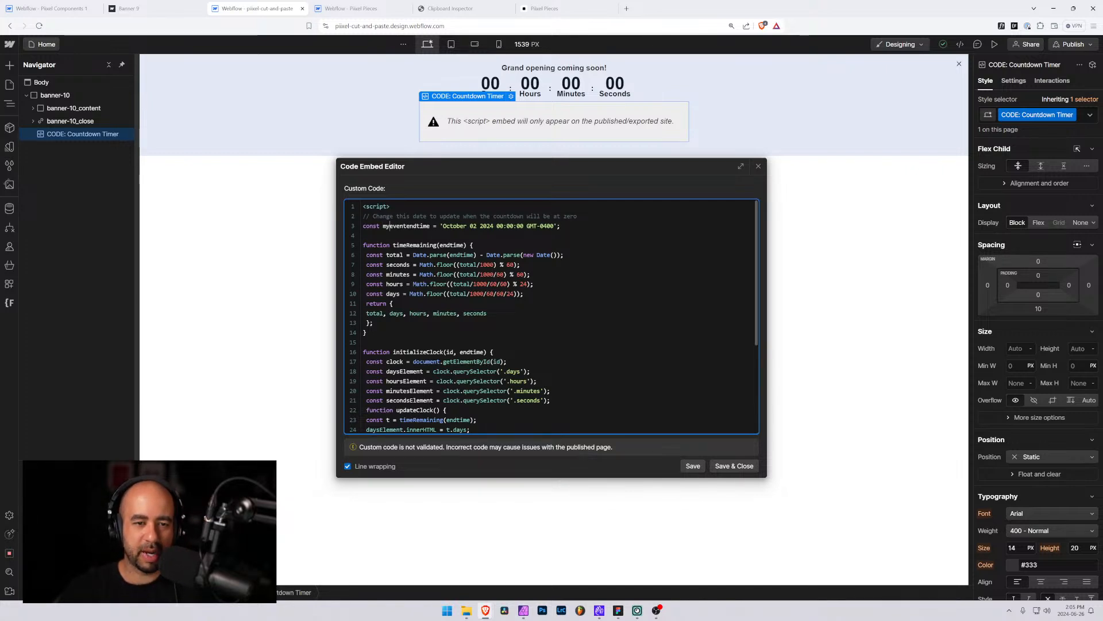
scroll(551, 317, "down", 3)
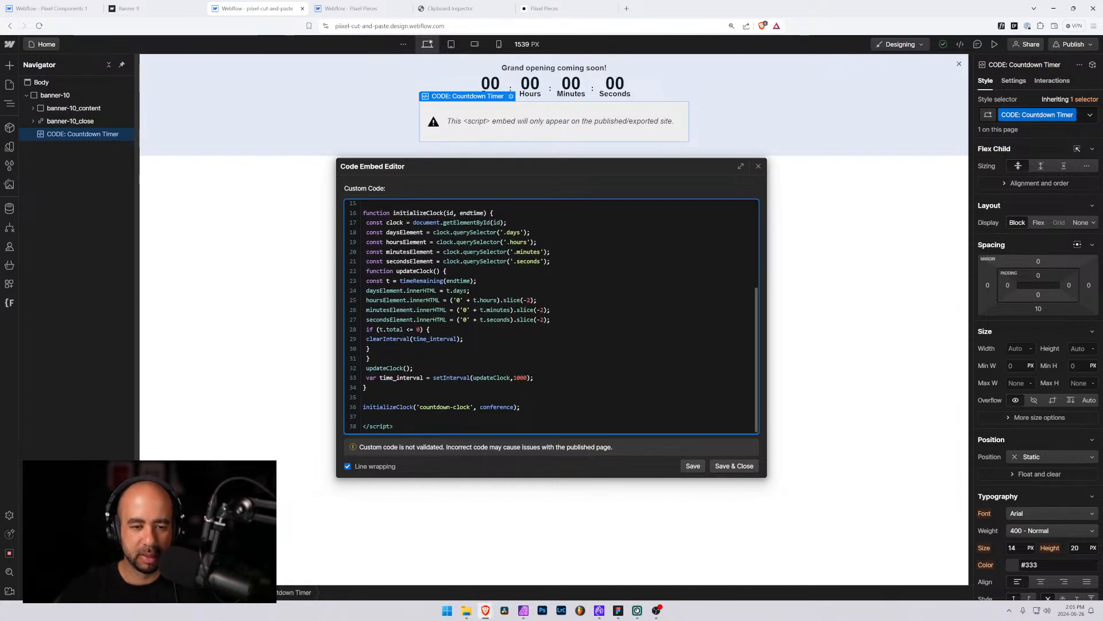
scroll(550, 316, "up", 3)
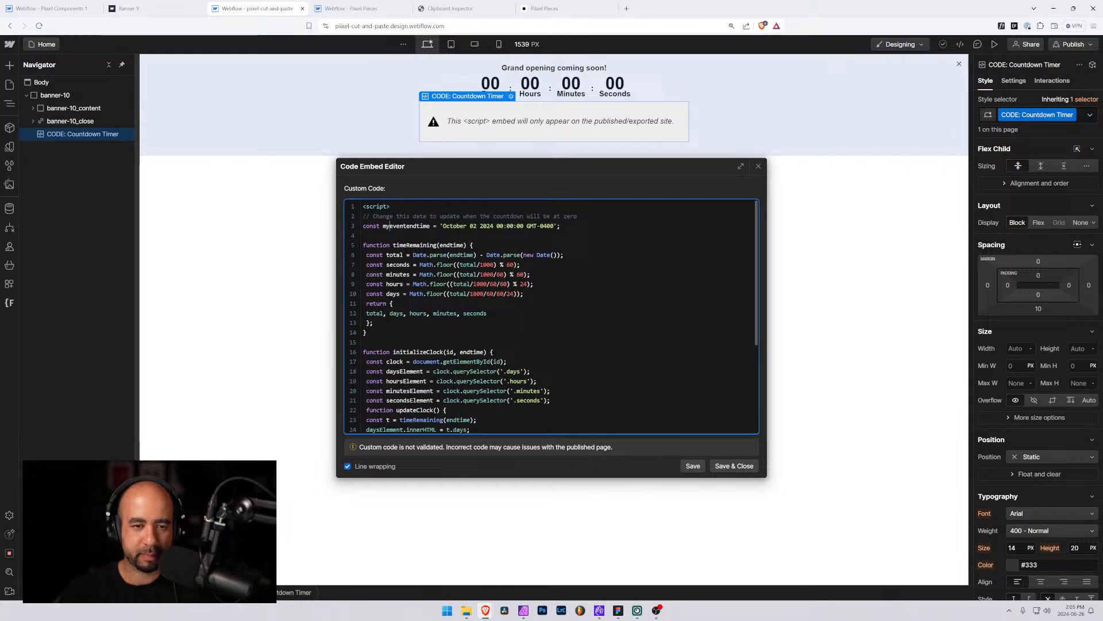
left_click_drag(429, 226, 386, 226)
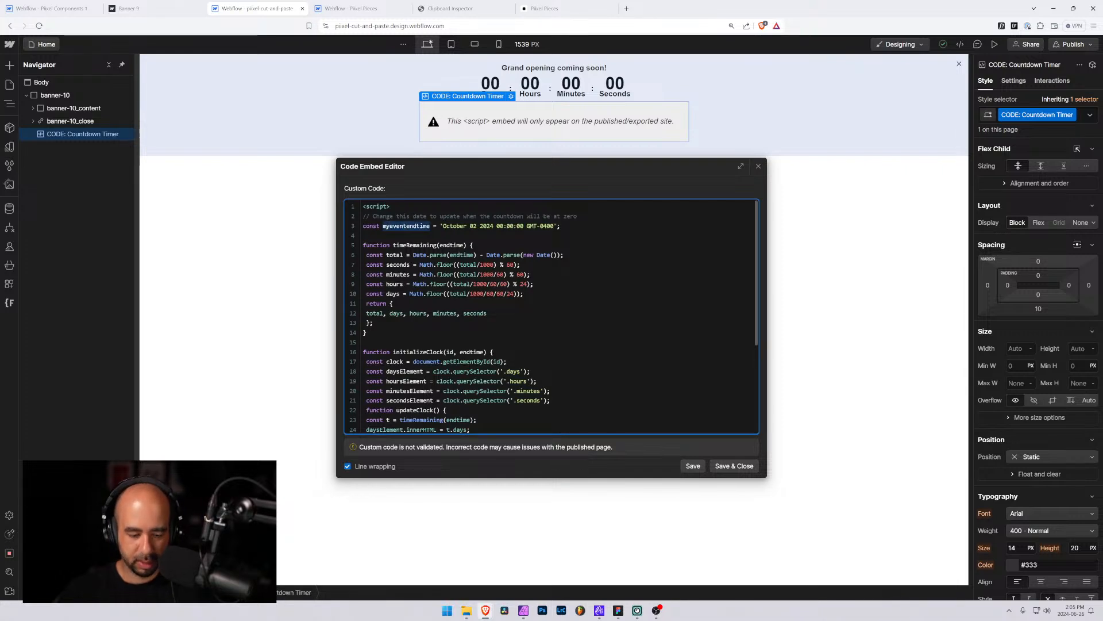
left_click(390, 225)
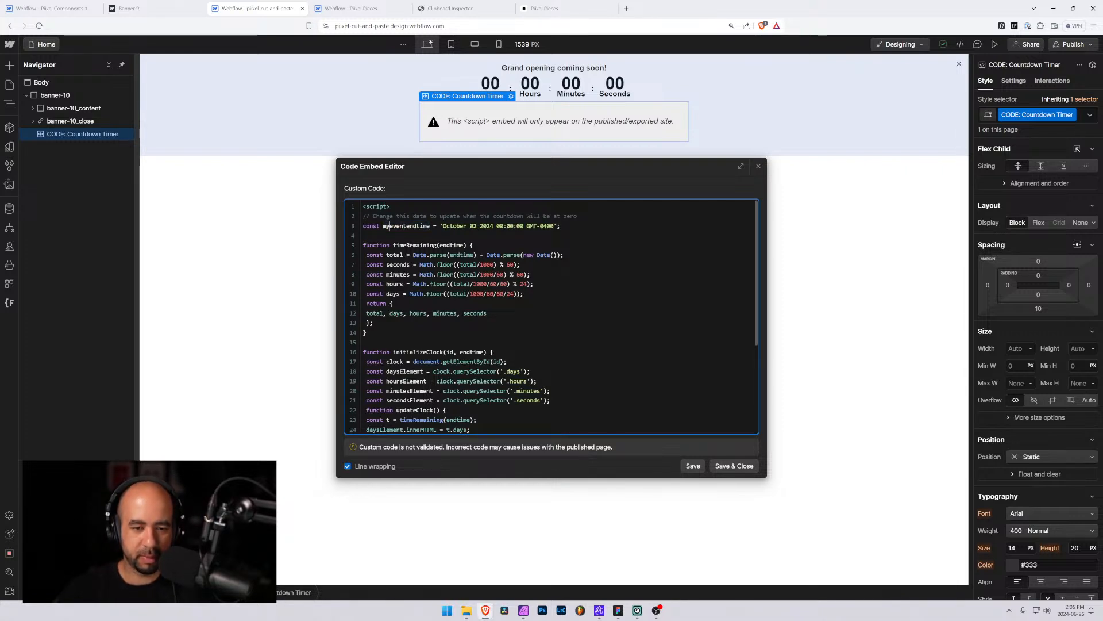
key("BackSpace")
key("BackSpace")
double_click(396, 226)
key("ctrl+c")
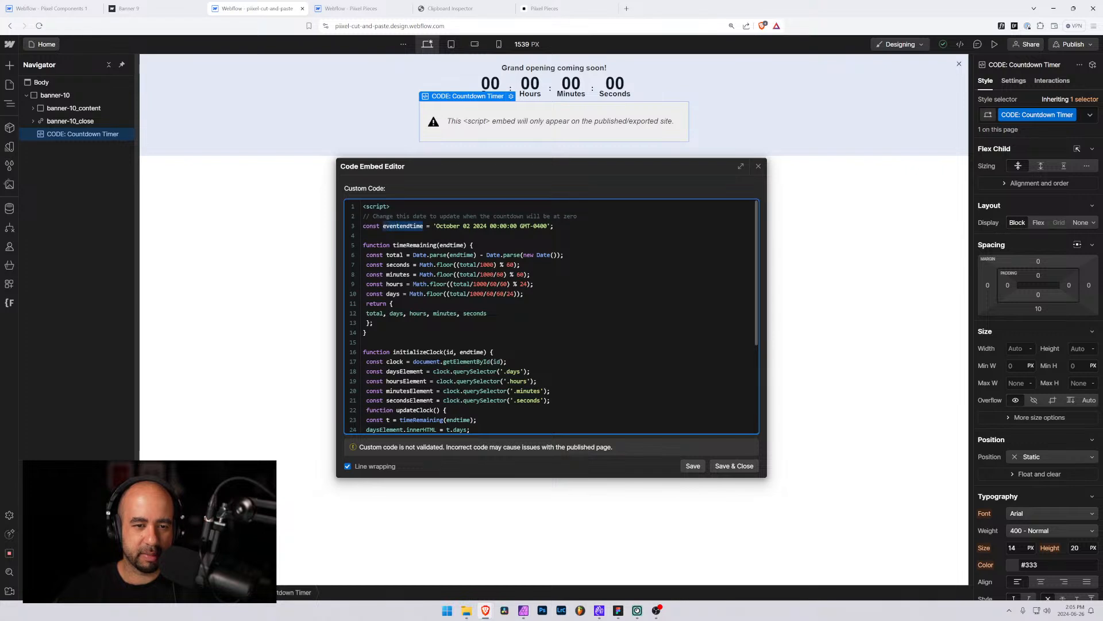
scroll(552, 316, "down", 3)
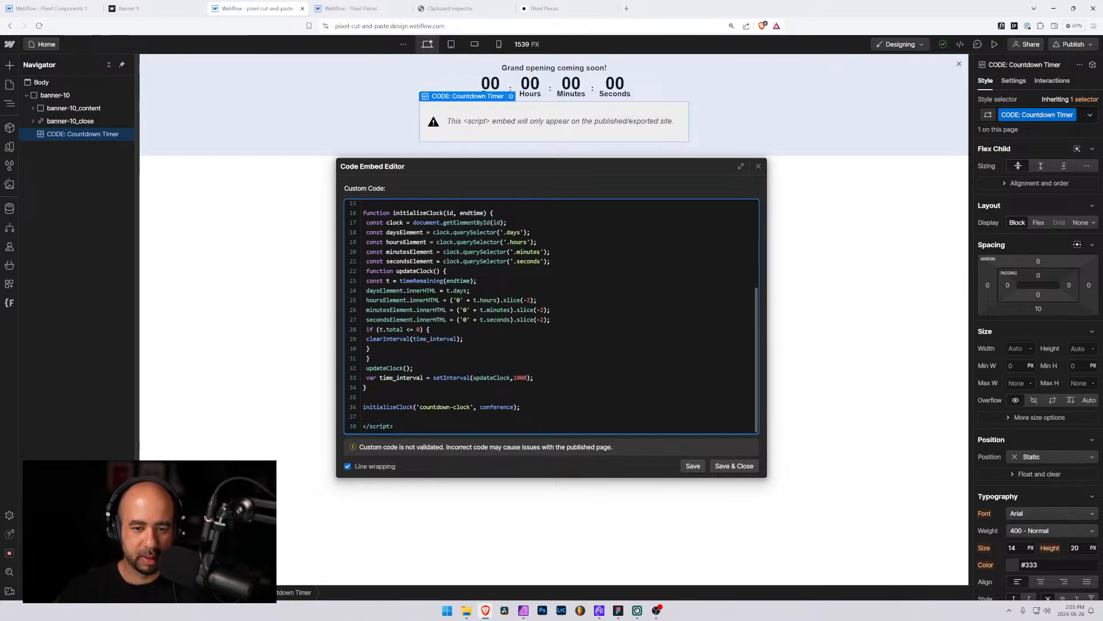
double_click(497, 407)
key("ctrl+v")
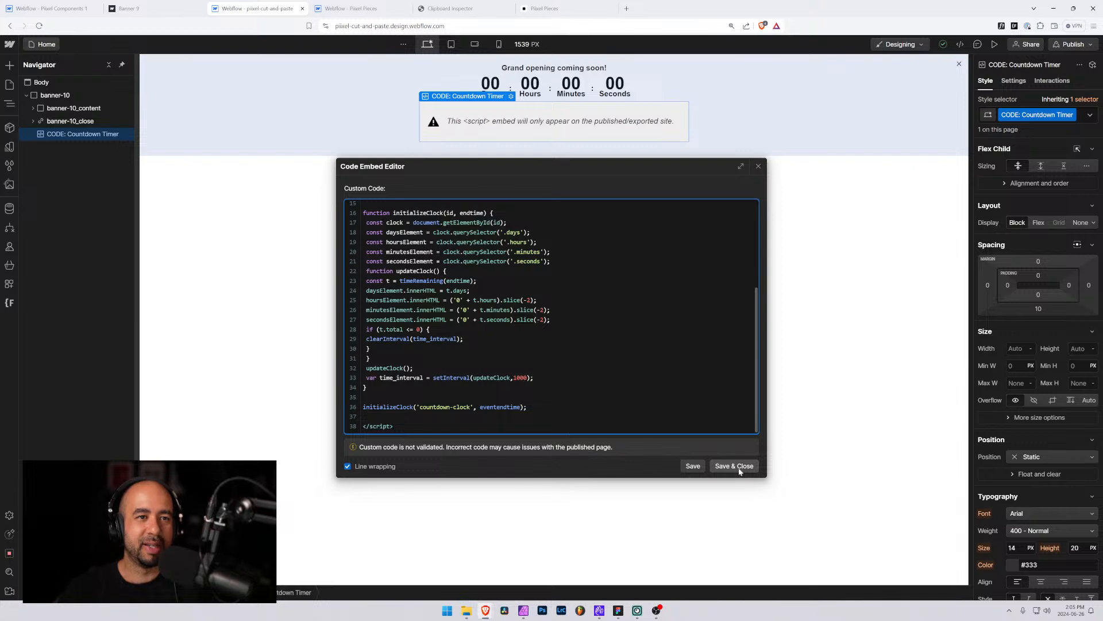
left_click(758, 166)
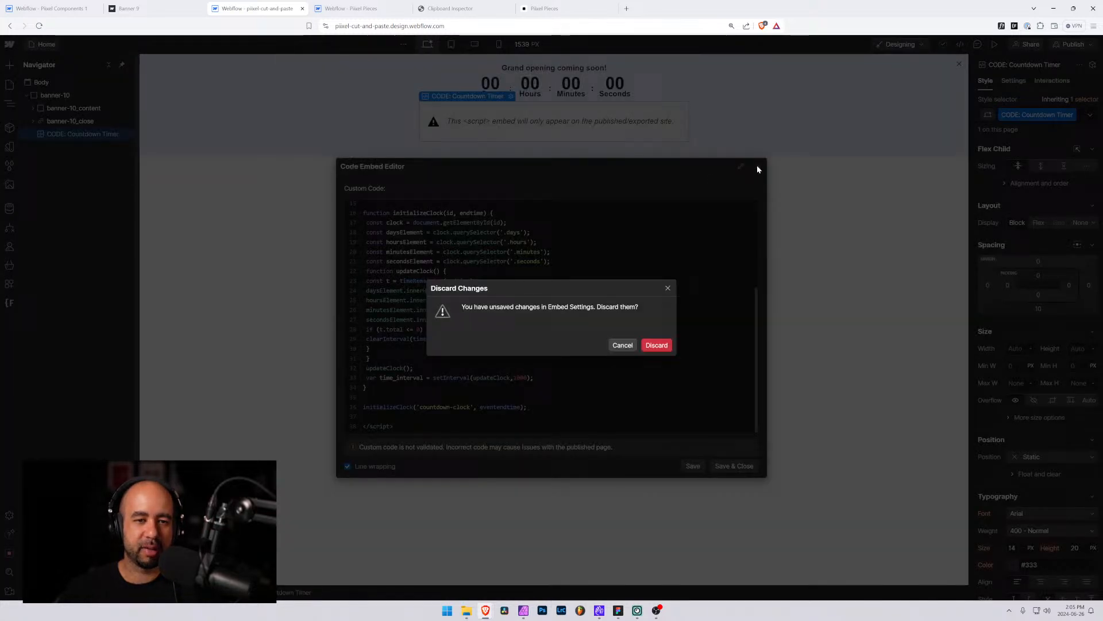
left_click(652, 346)
In the Pixel Components project's Banner 12 page, rename the countdown embed's conference variable to eventendtime and save the code
left_click(49, 8)
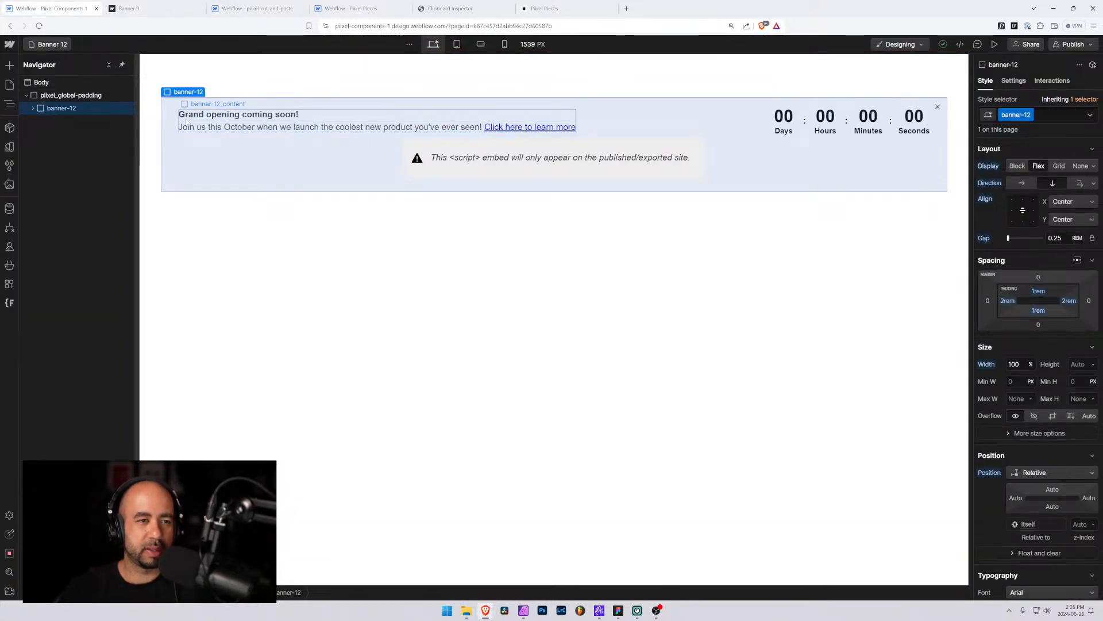
double_click(443, 176)
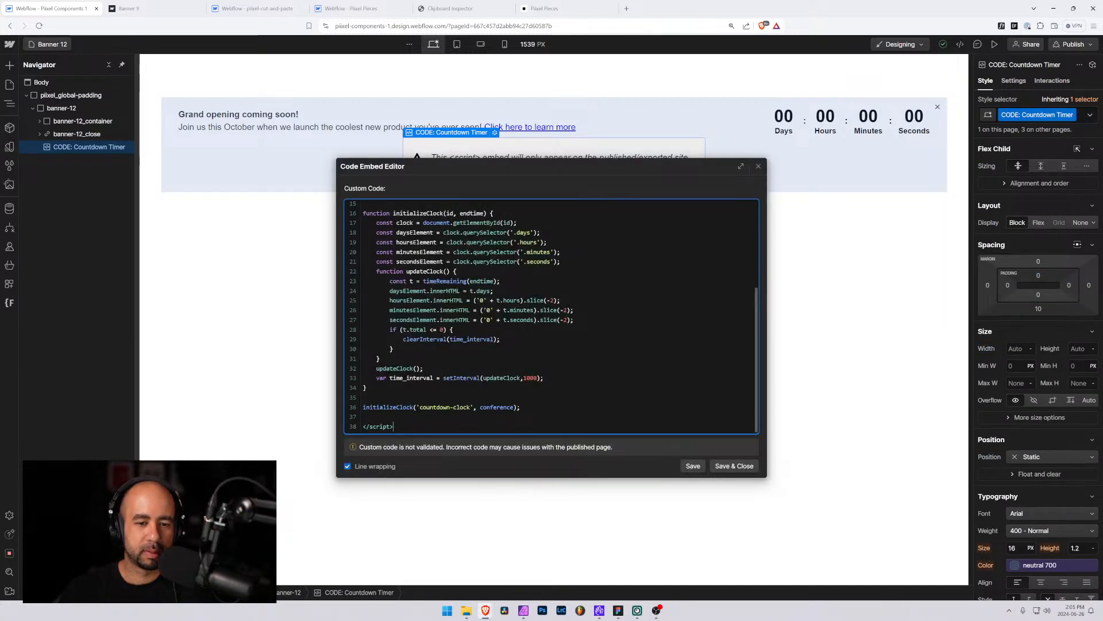
scroll(551, 316, "up", 3)
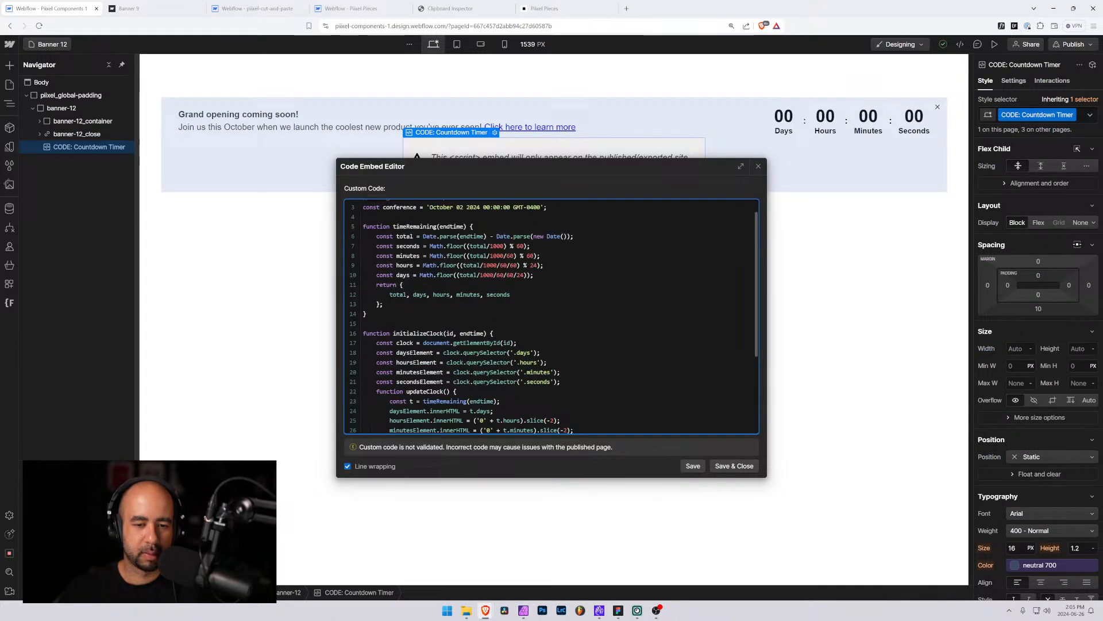
left_click_drag(417, 226, 382, 226)
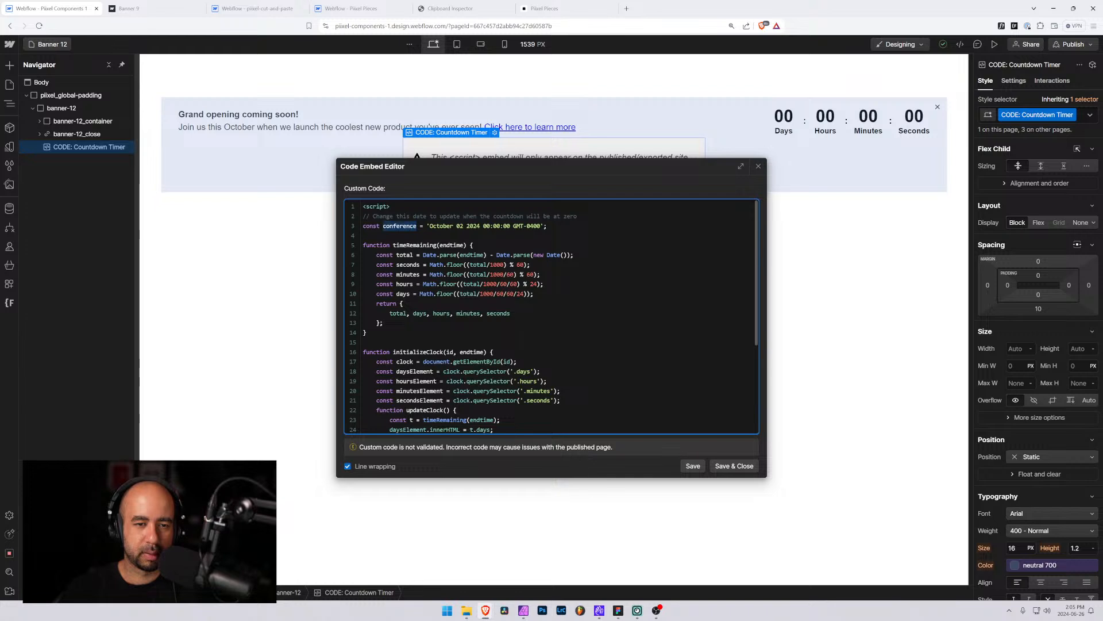
key("ctrl+v")
left_click(742, 469)
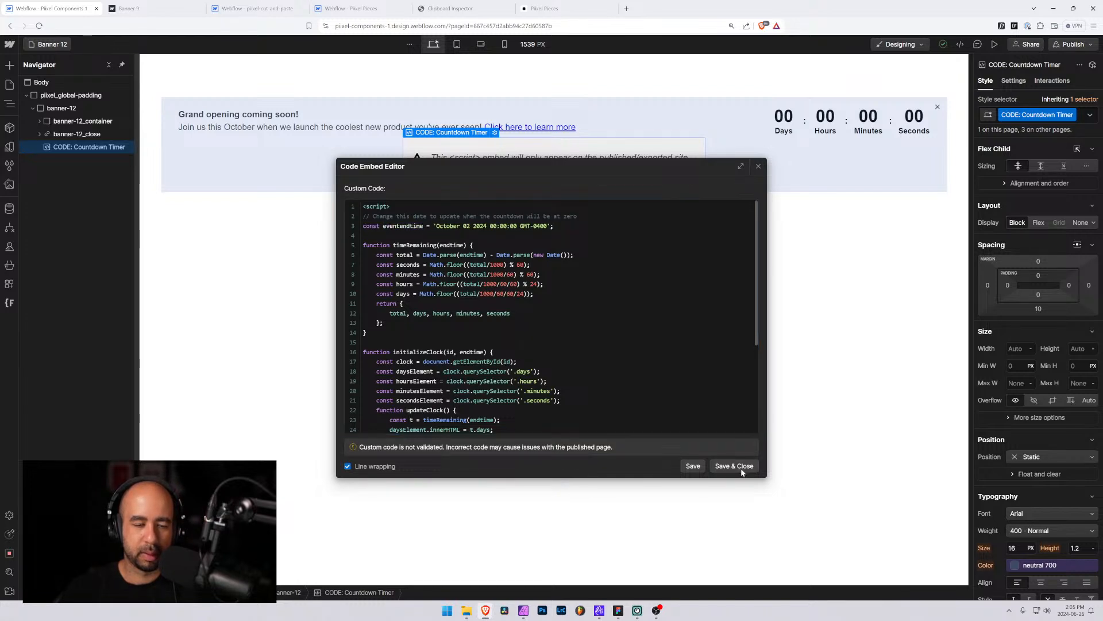
Open the Banner 11 page and replace conference with eventendtime in its countdown embed code, then save
key("p")
scroll(137, 308, "down", 10)
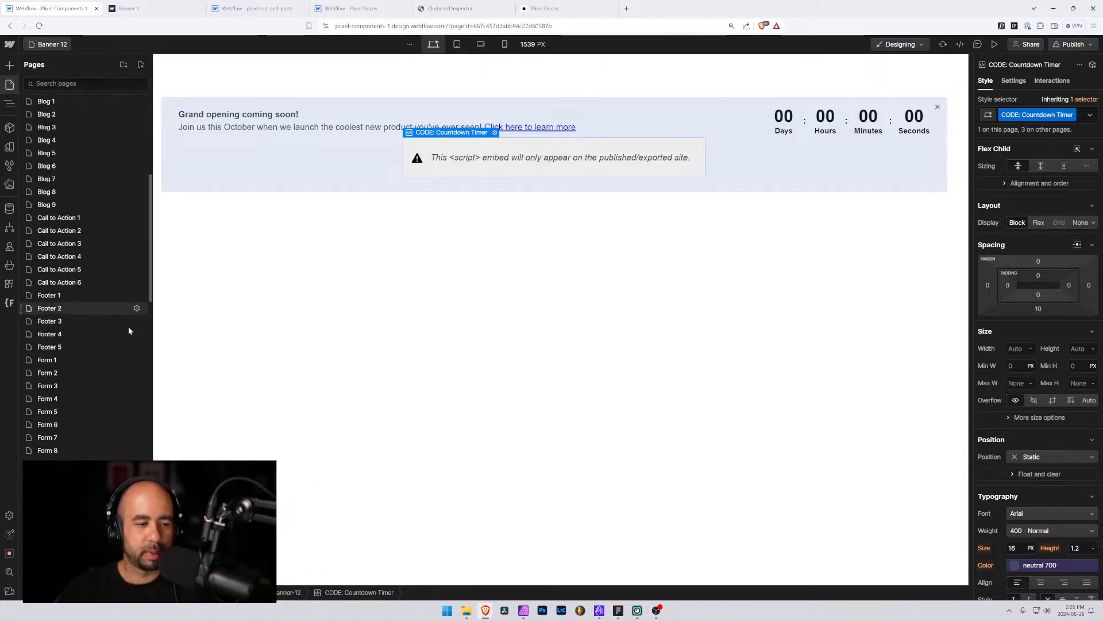
scroll(129, 331, "down", 5)
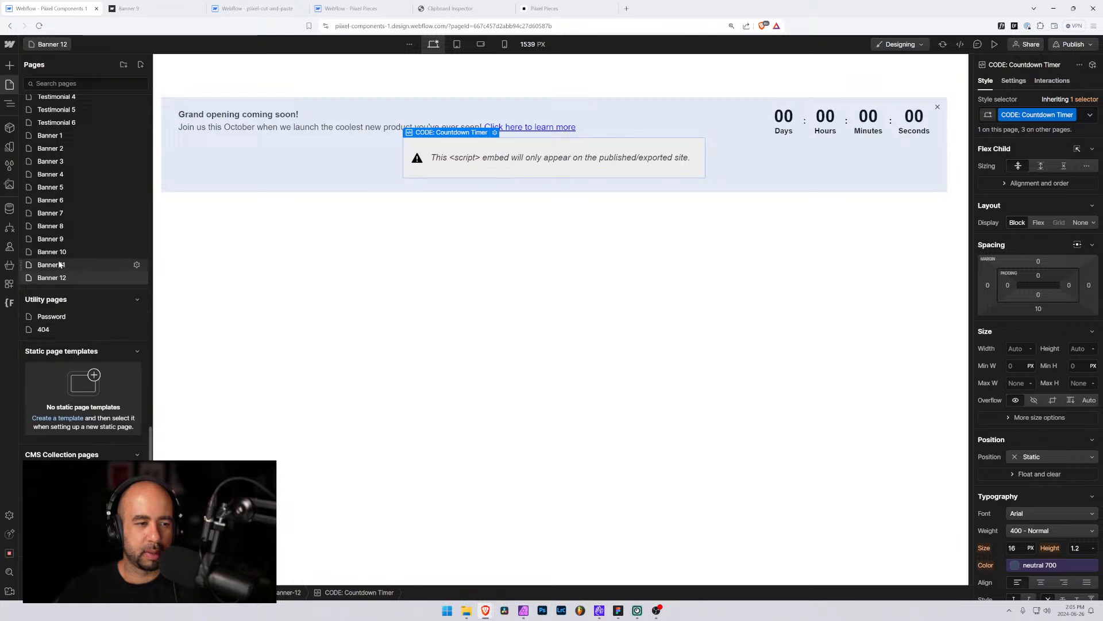
left_click(86, 265)
left_click(467, 140)
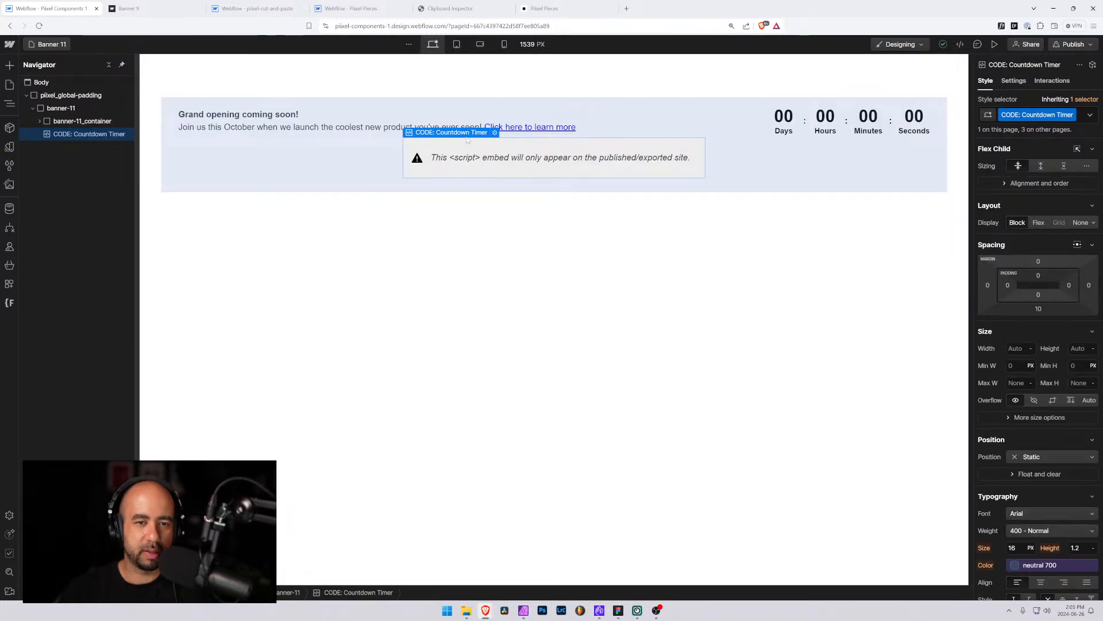
left_click(496, 133)
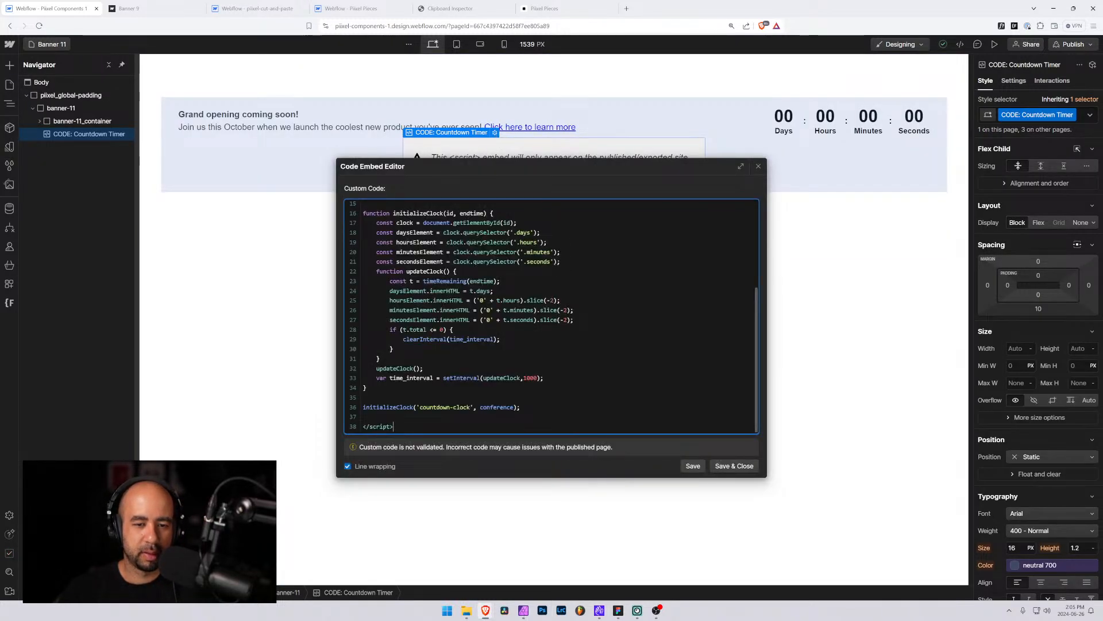
left_click_drag(514, 407, 480, 407)
scroll(552, 316, "up", 3)
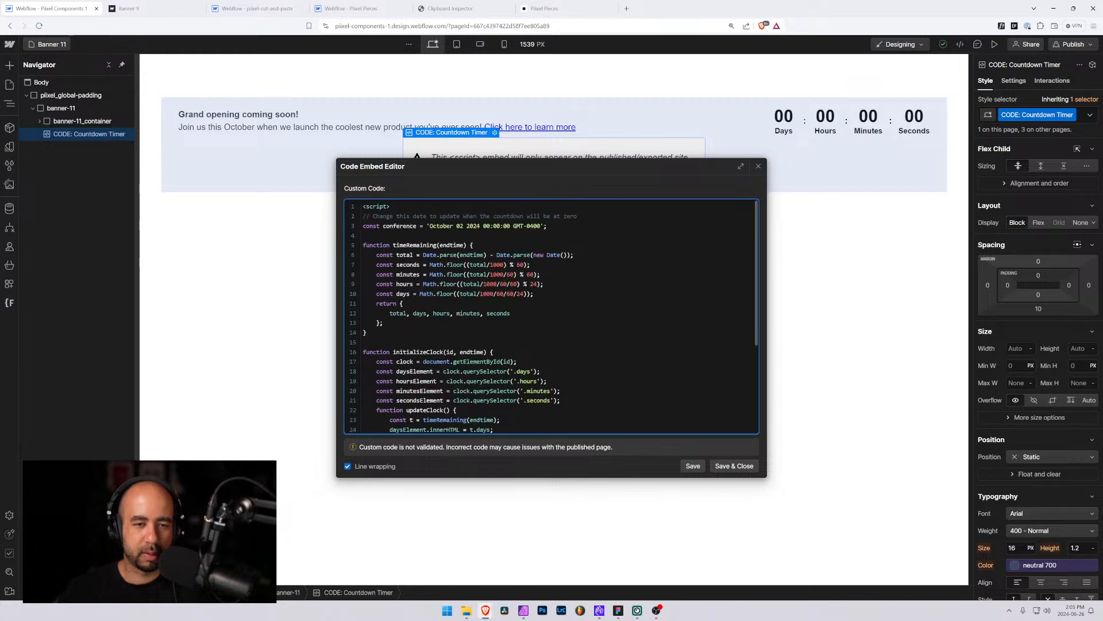
left_click_drag(417, 226, 383, 226)
type("eventendtime")
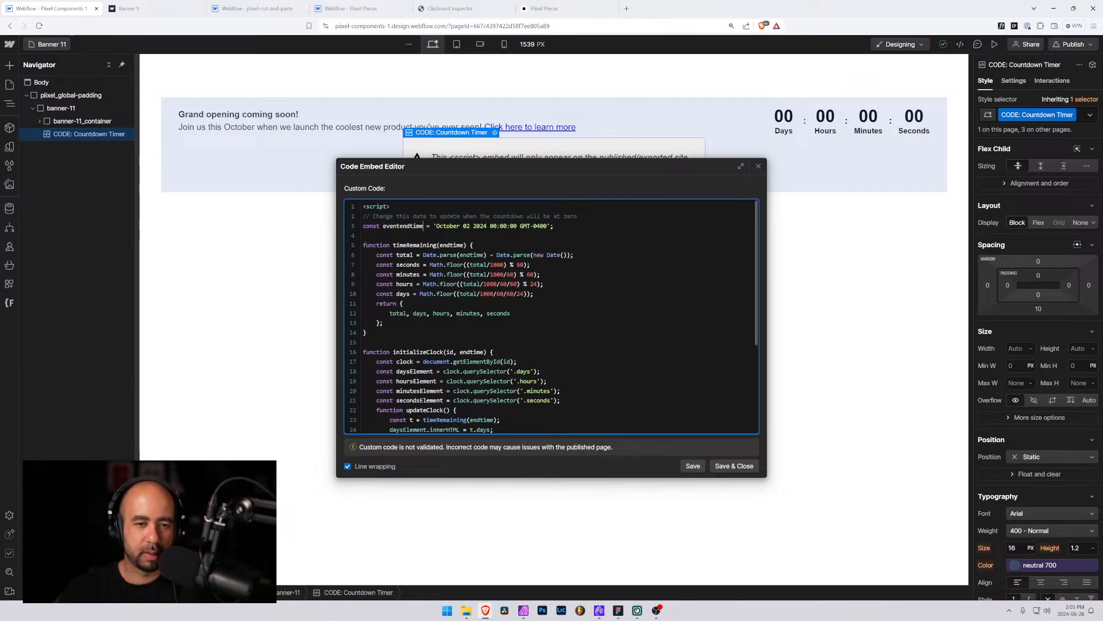
left_click(734, 466)
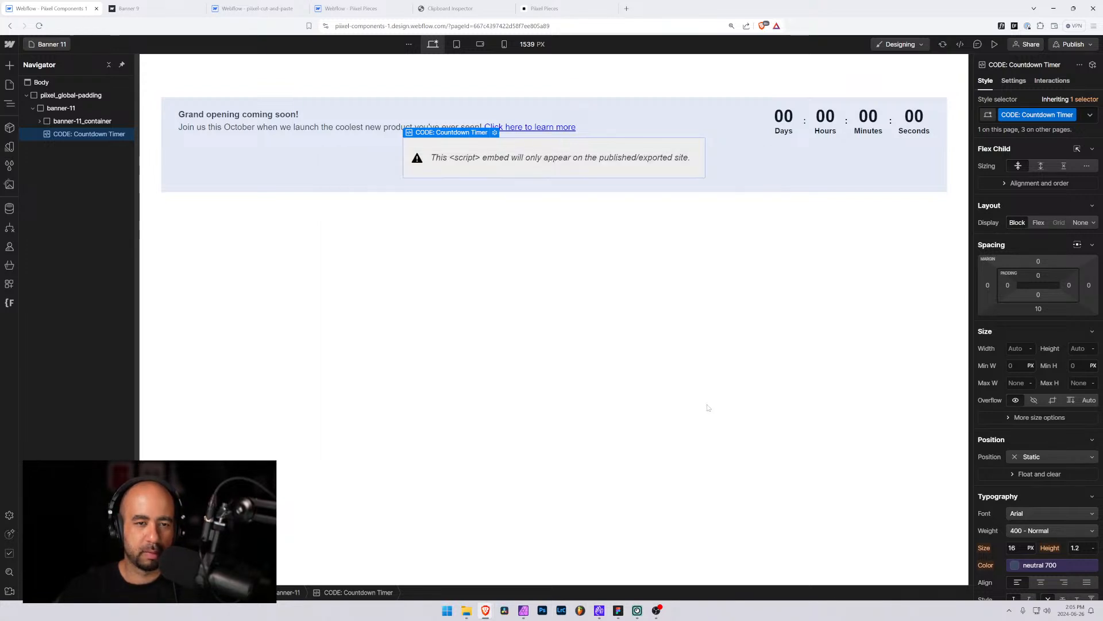
On the Banner 10 page, replace conference with eventendtime in the countdown embed's initializeClock call and declaration, then save
left_click(64, 46)
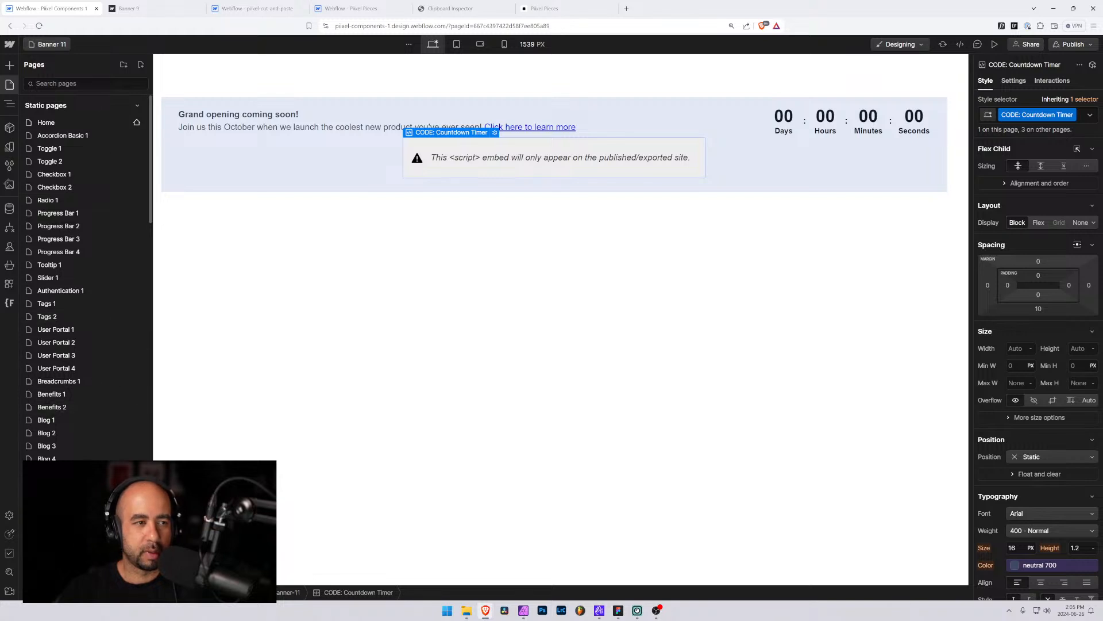
type("ba")
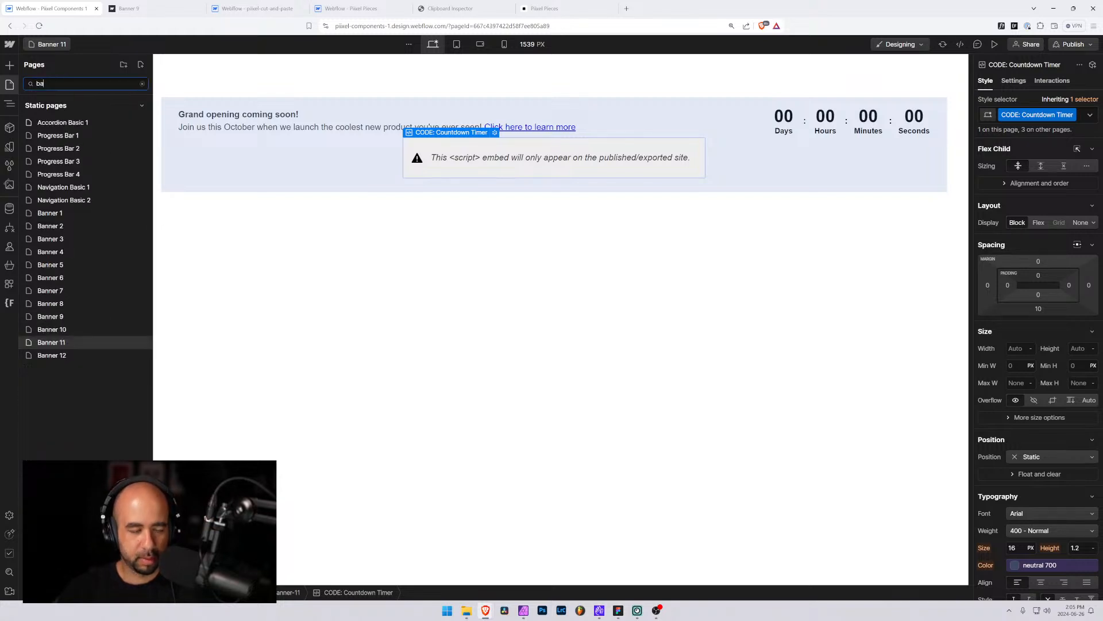
left_click(65, 329)
double_click(443, 154)
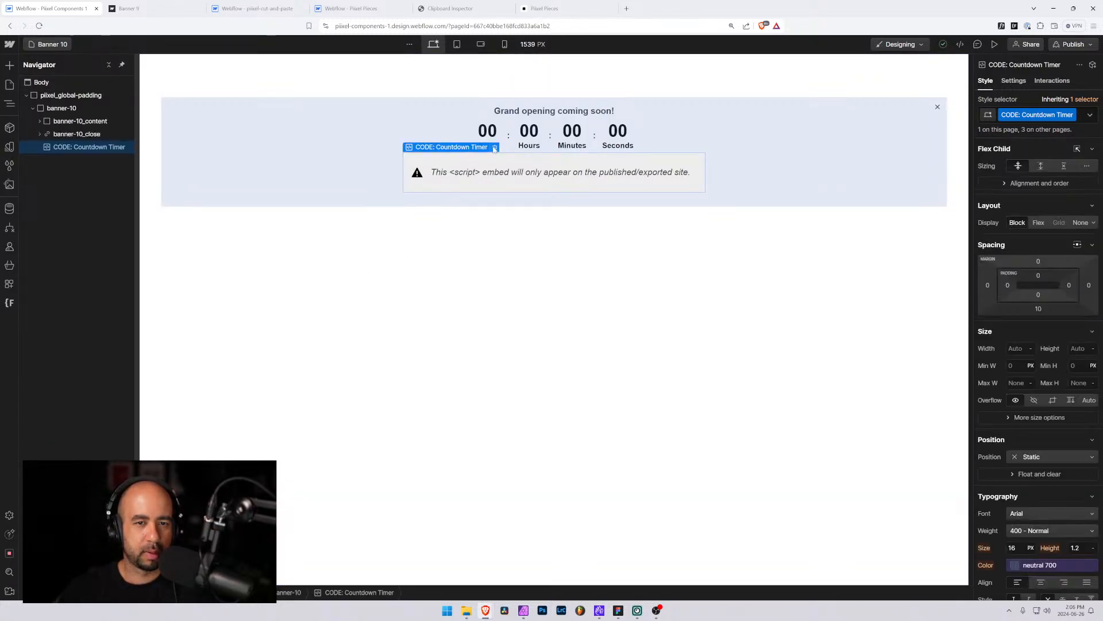
left_click_drag(513, 408, 480, 408)
type("eventendtime")
scroll(552, 316, "up", 3)
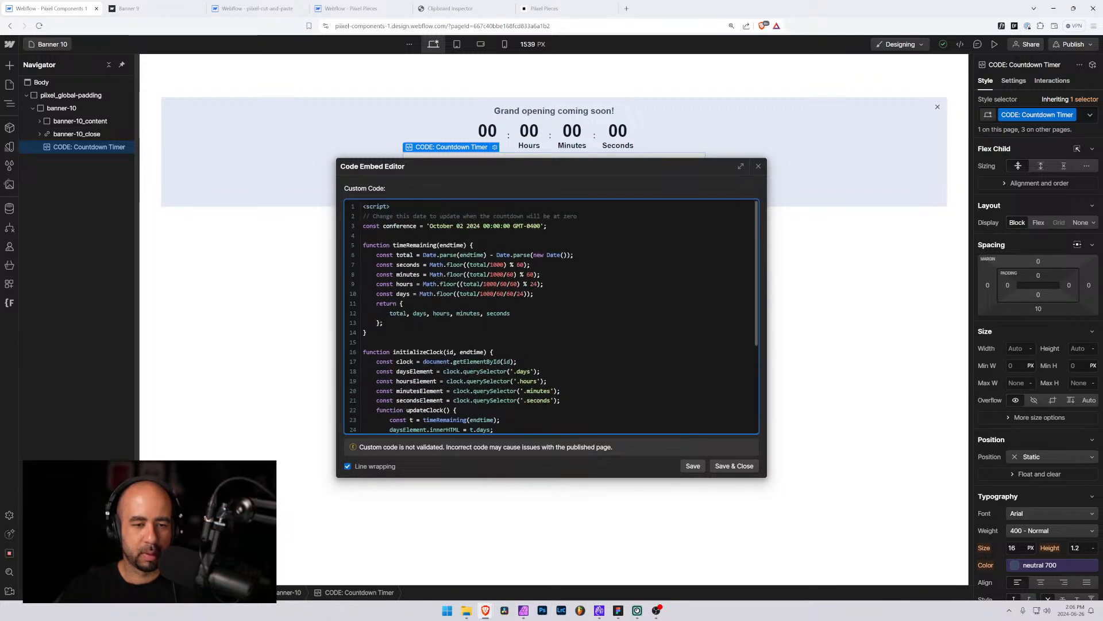
left_click_drag(417, 225, 386, 225)
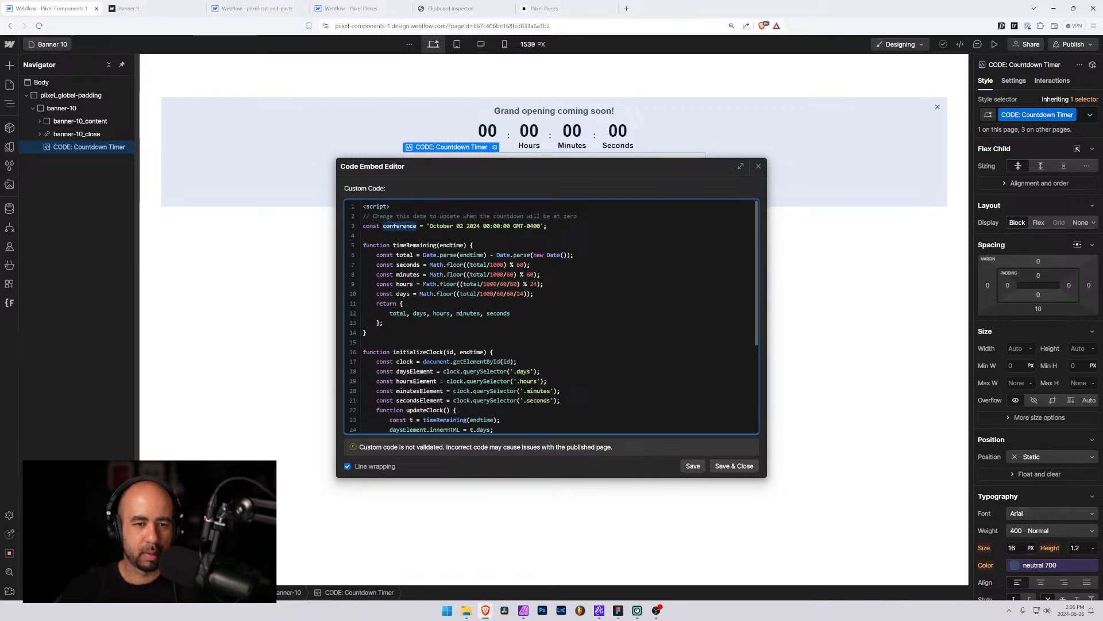
type("eventendtime")
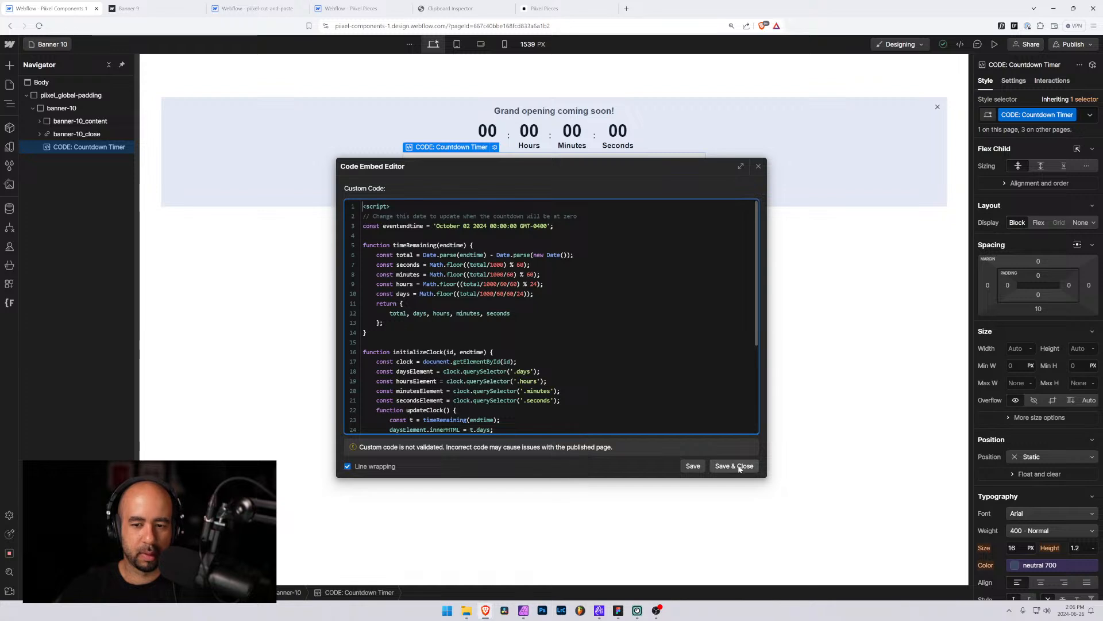
left_click(740, 470)
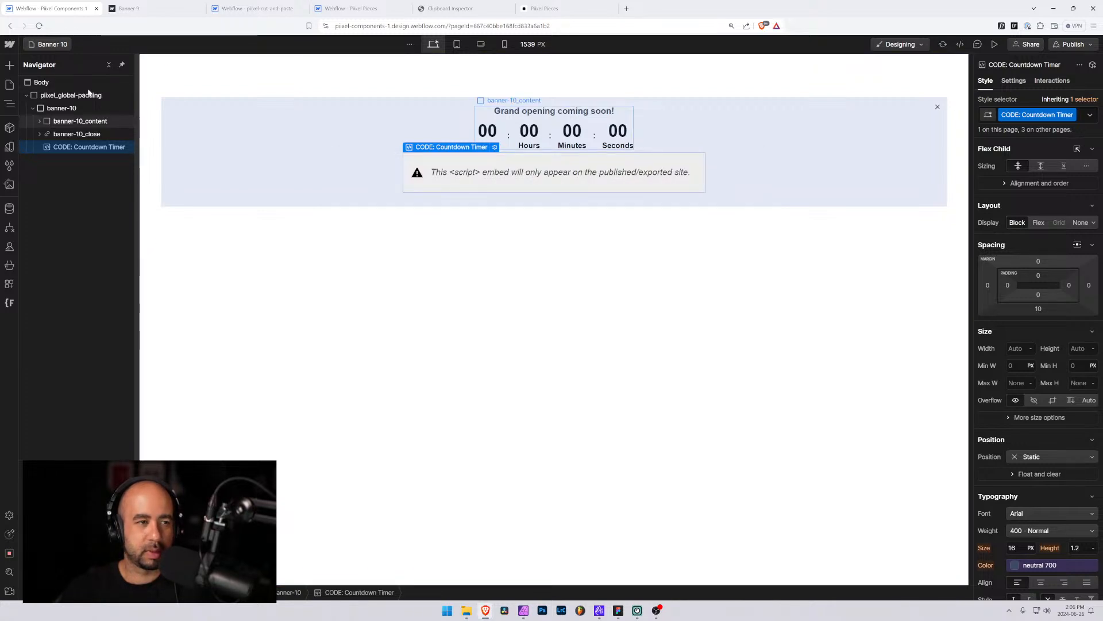
On the Banner 9 page, replace conference with eventendtime in the countdown embed's initializeClock call and declaration, then save
left_click(48, 45)
type("ba")
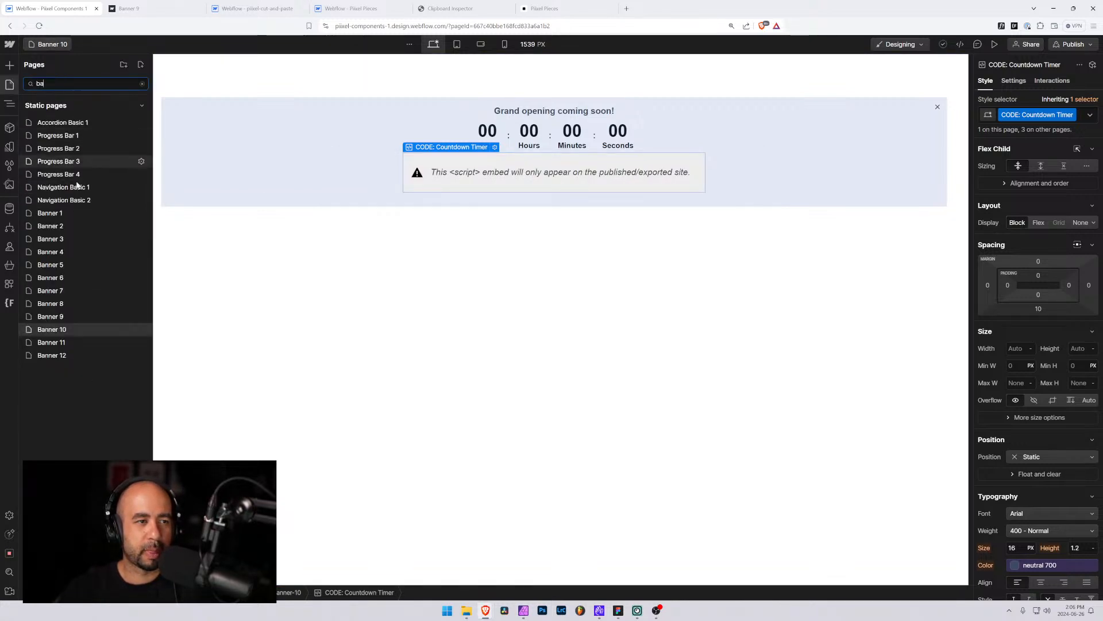
left_click(57, 320)
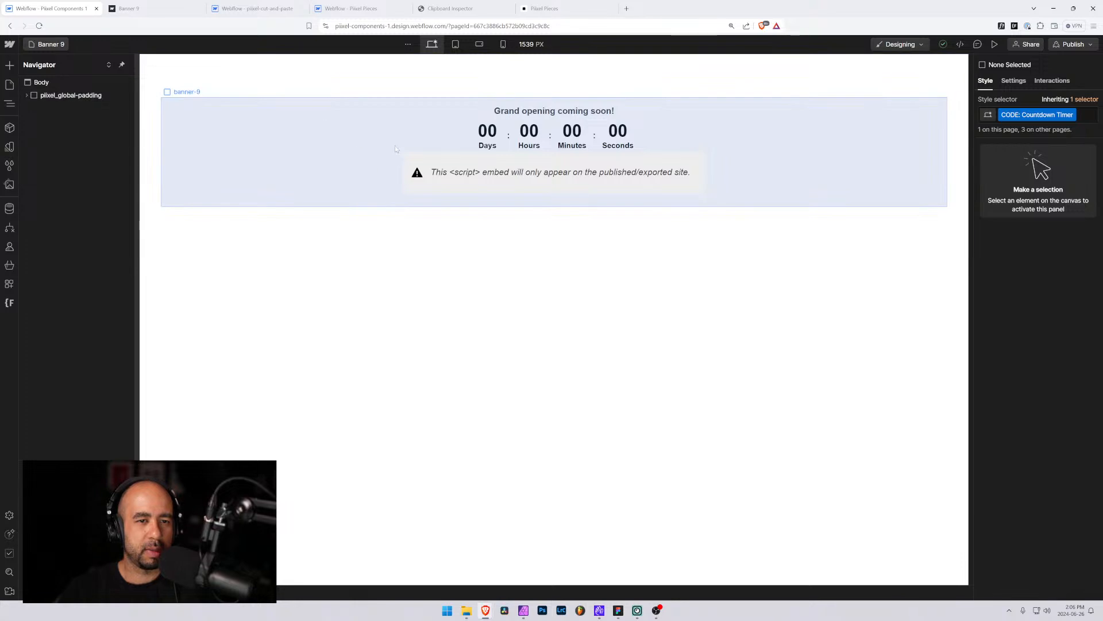
left_click(419, 161)
left_click(495, 147)
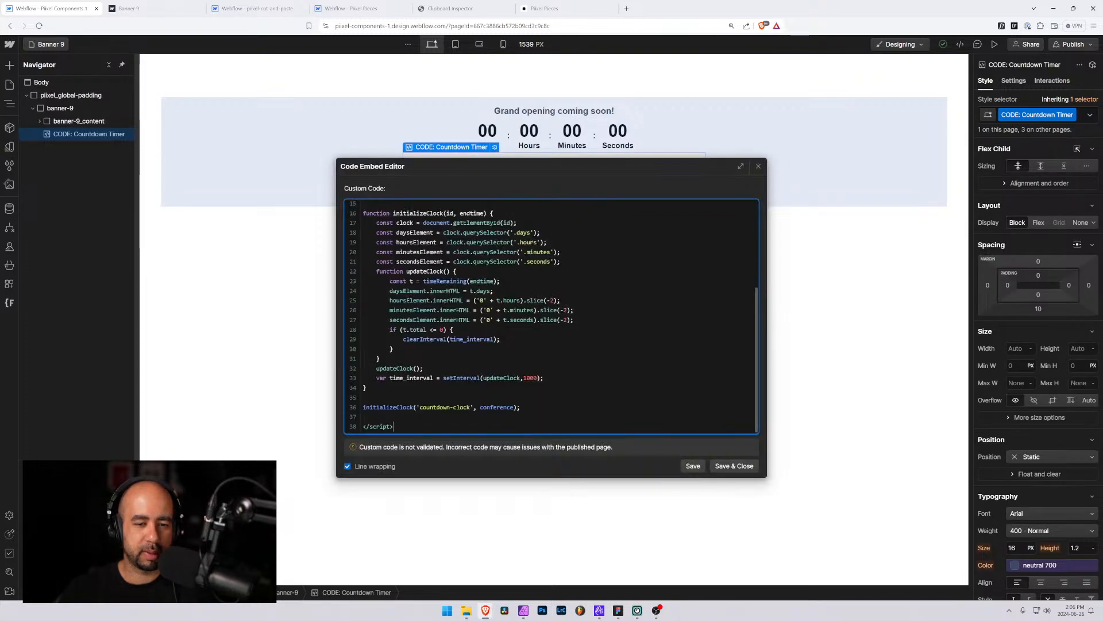
double_click(497, 407)
key("ctrl+v")
scroll(497, 405, "up", 3)
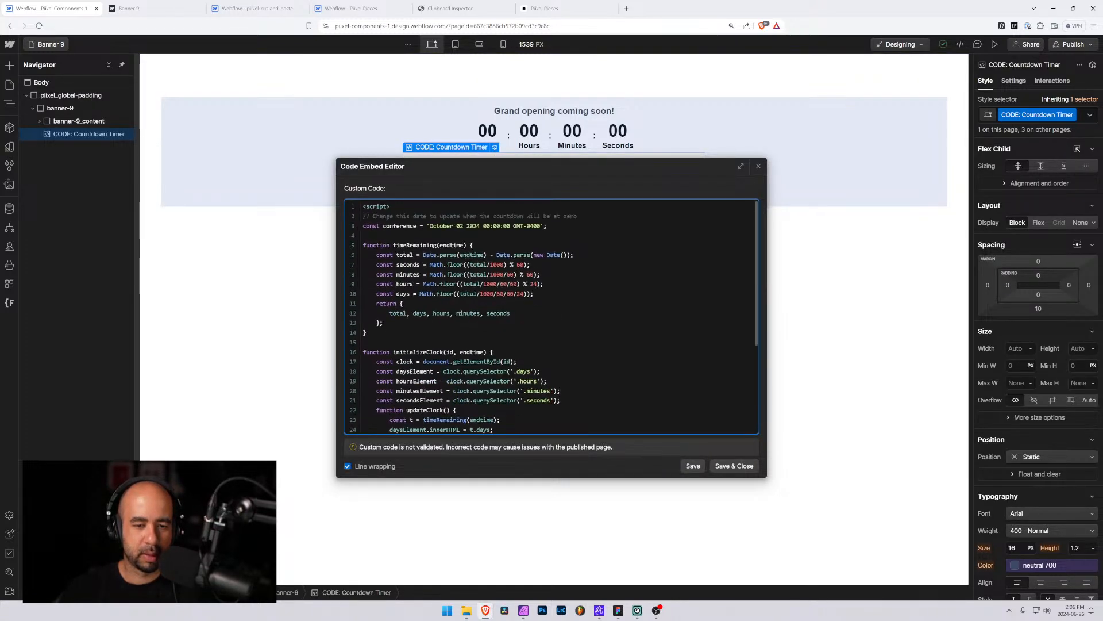
double_click(402, 225)
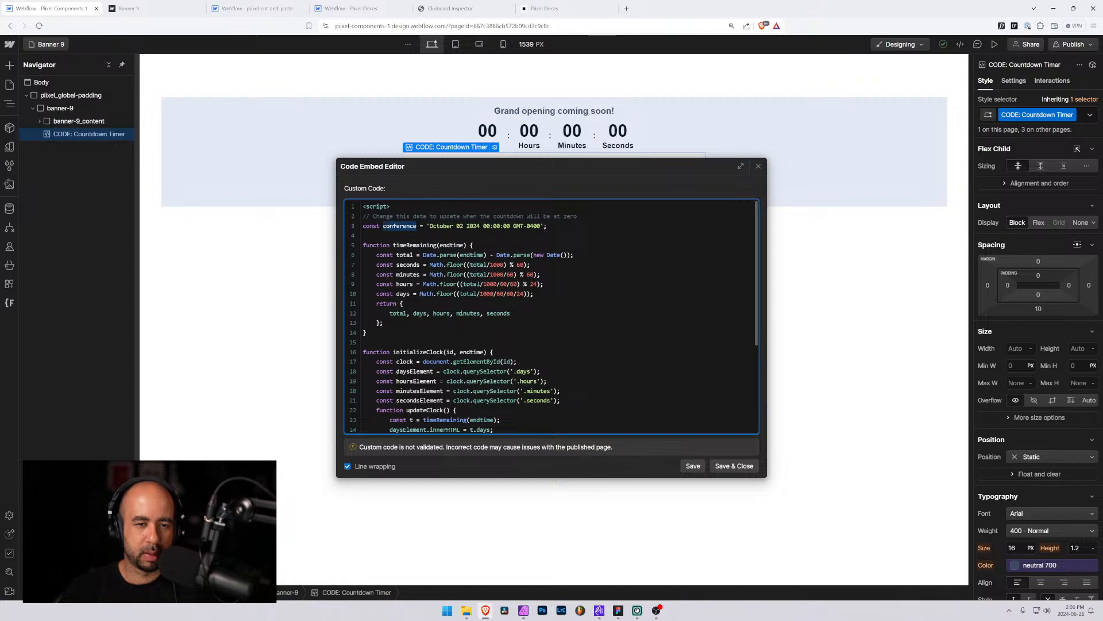
type("eventendtime")
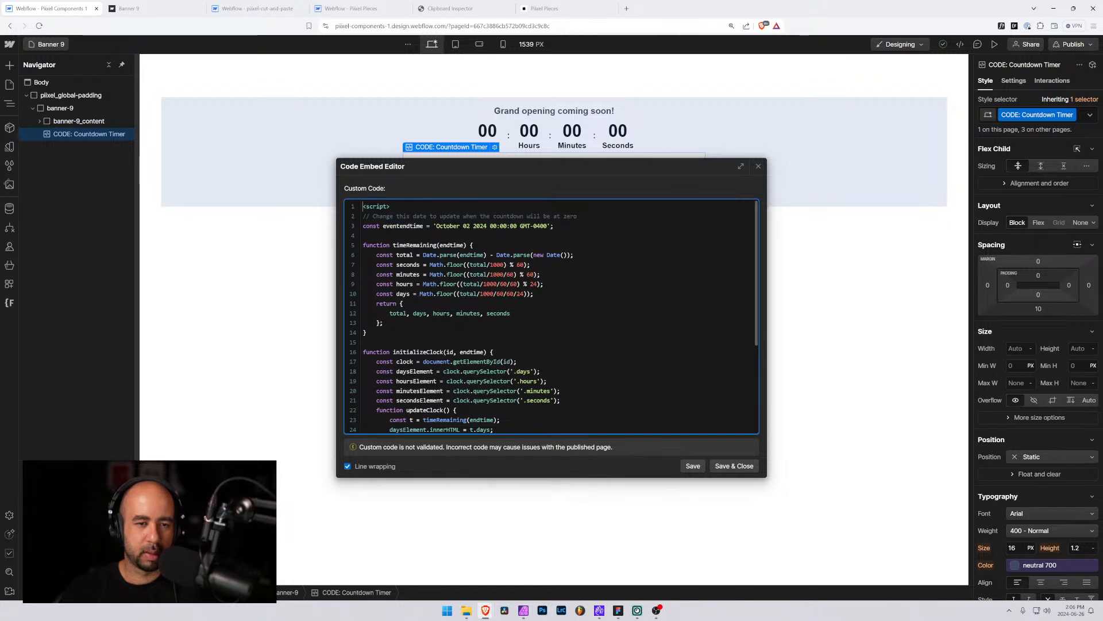
left_click(734, 466)
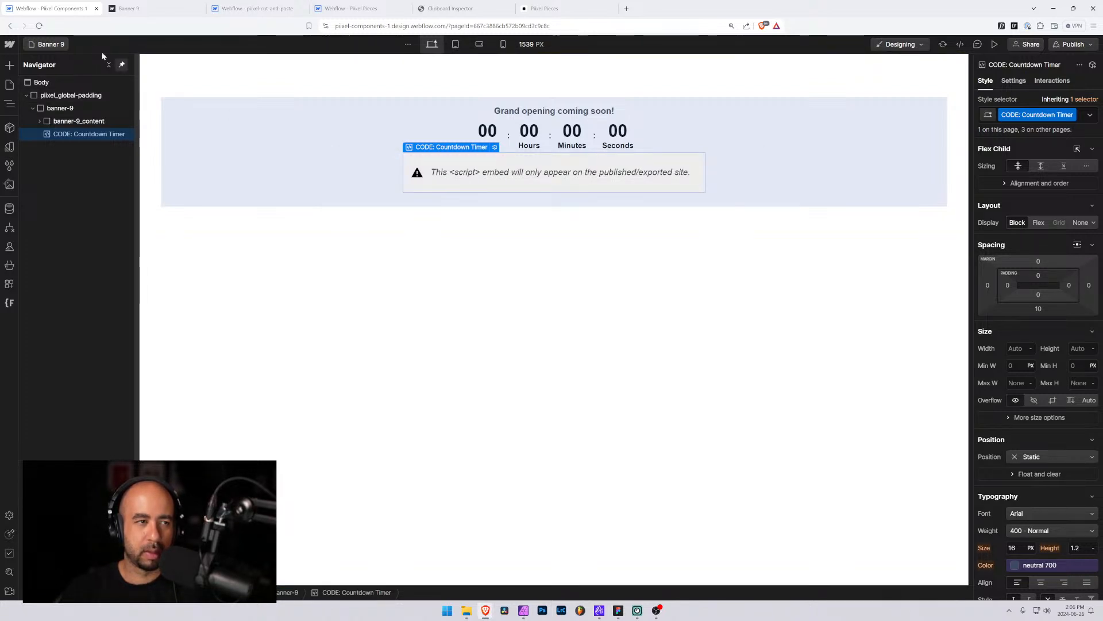
Publish the site to the selected domains and reload the live Banner 9 page
left_click(1072, 44)
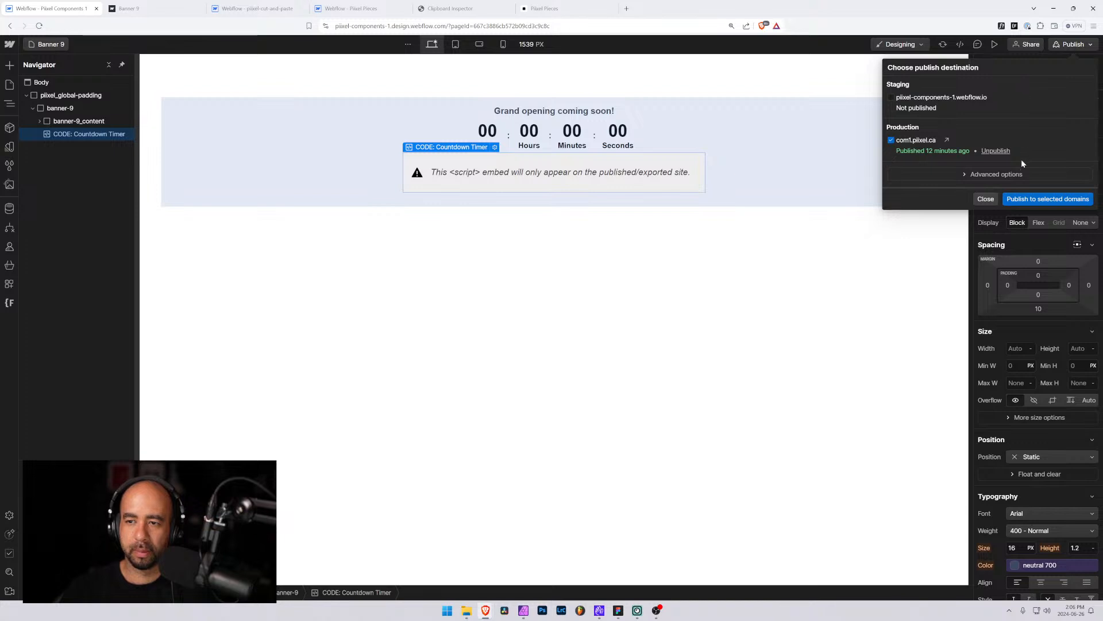
left_click(1040, 200)
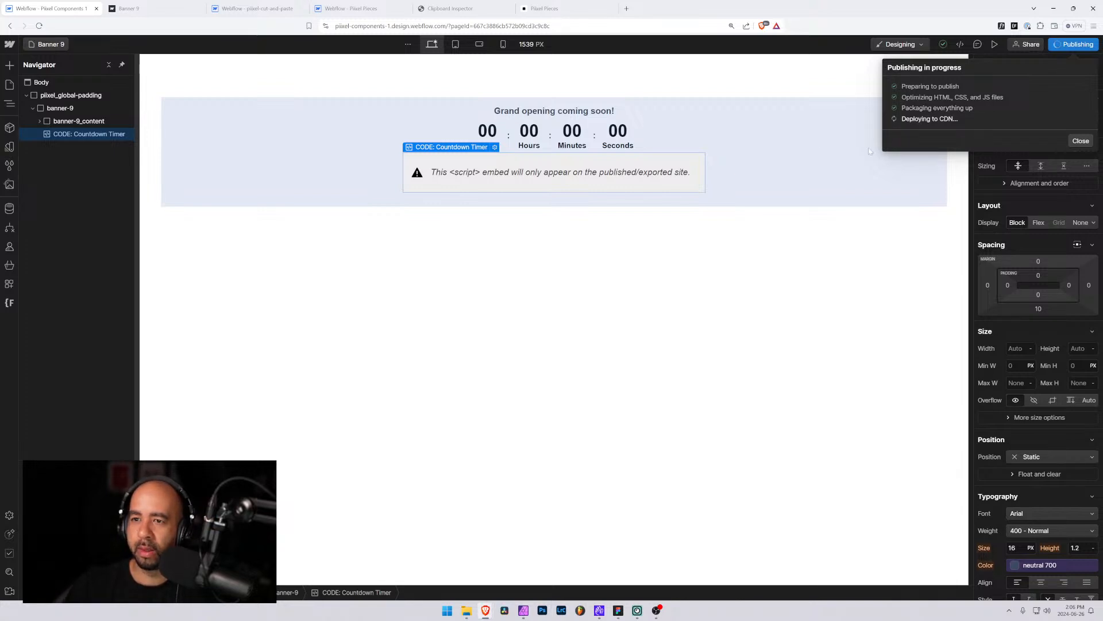
left_click(348, 8)
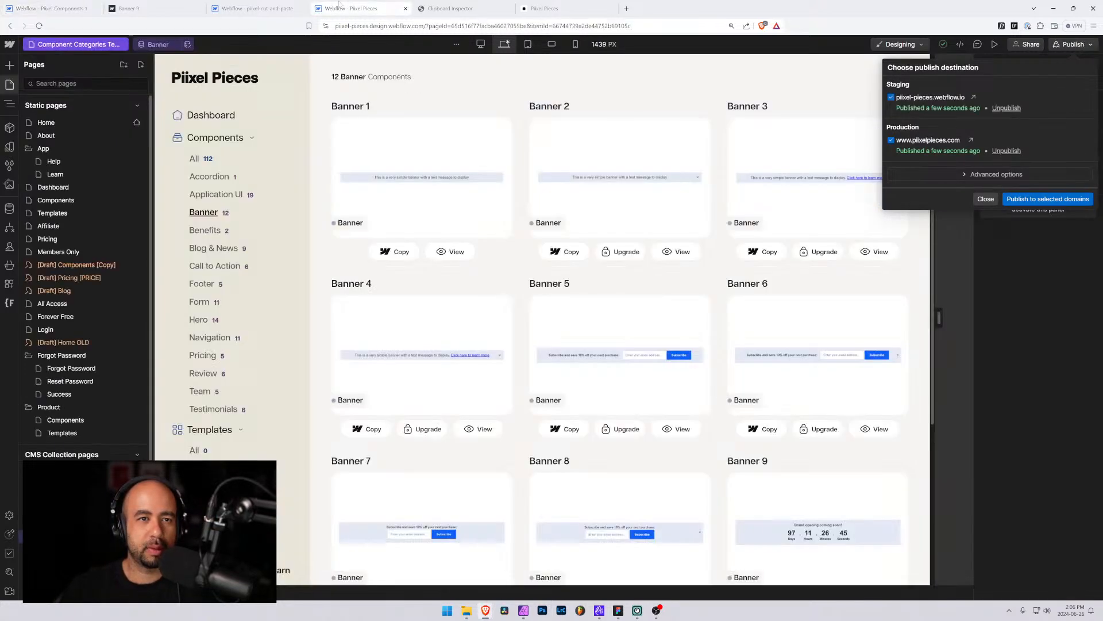
left_click(253, 8)
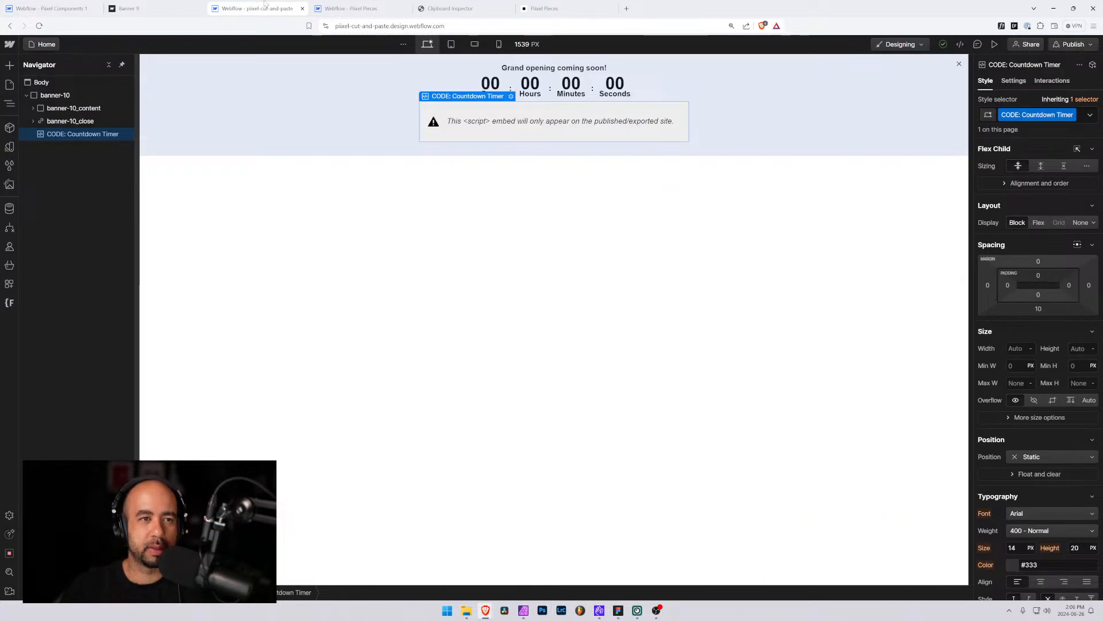
left_click(175, 7)
key("F5")
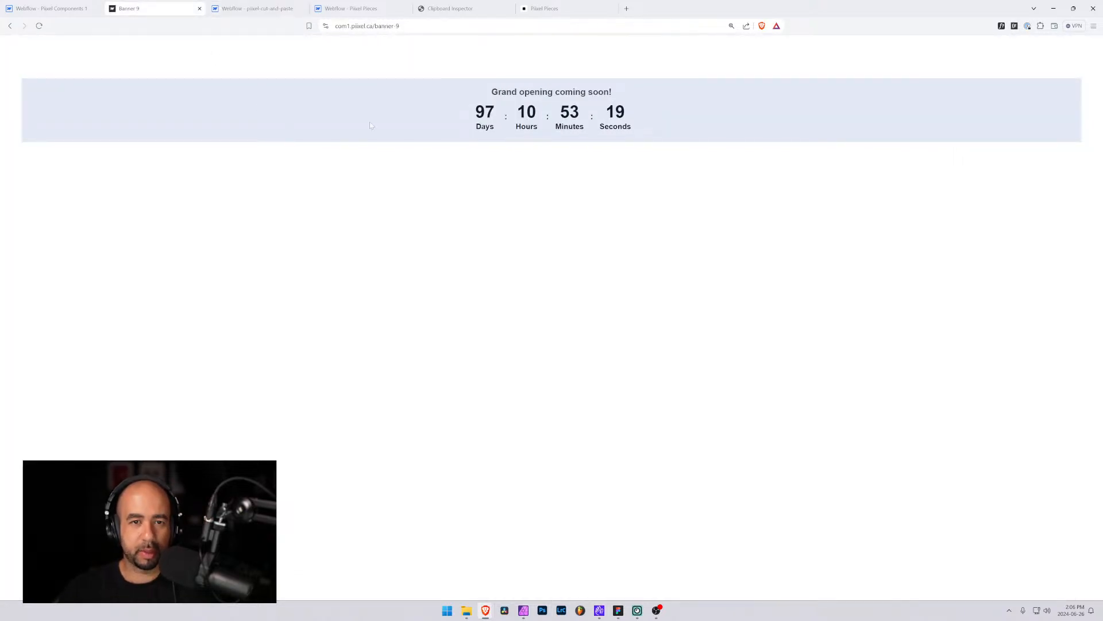
Open the live banner-12 page by changing the page address to end in 12
double_click(397, 26)
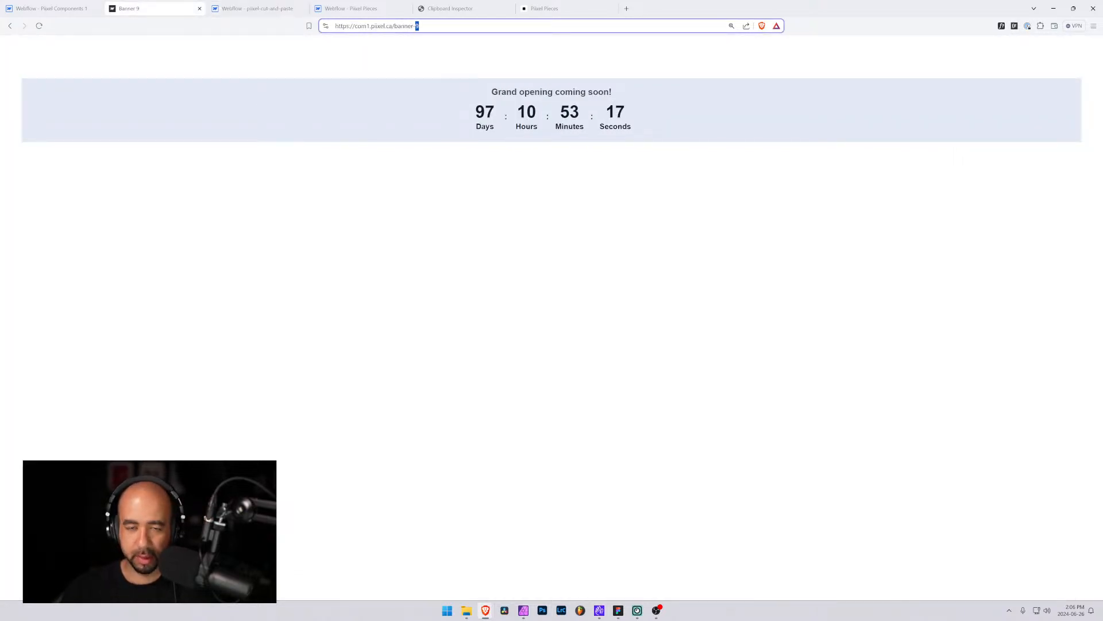
type("12")
key("Return")
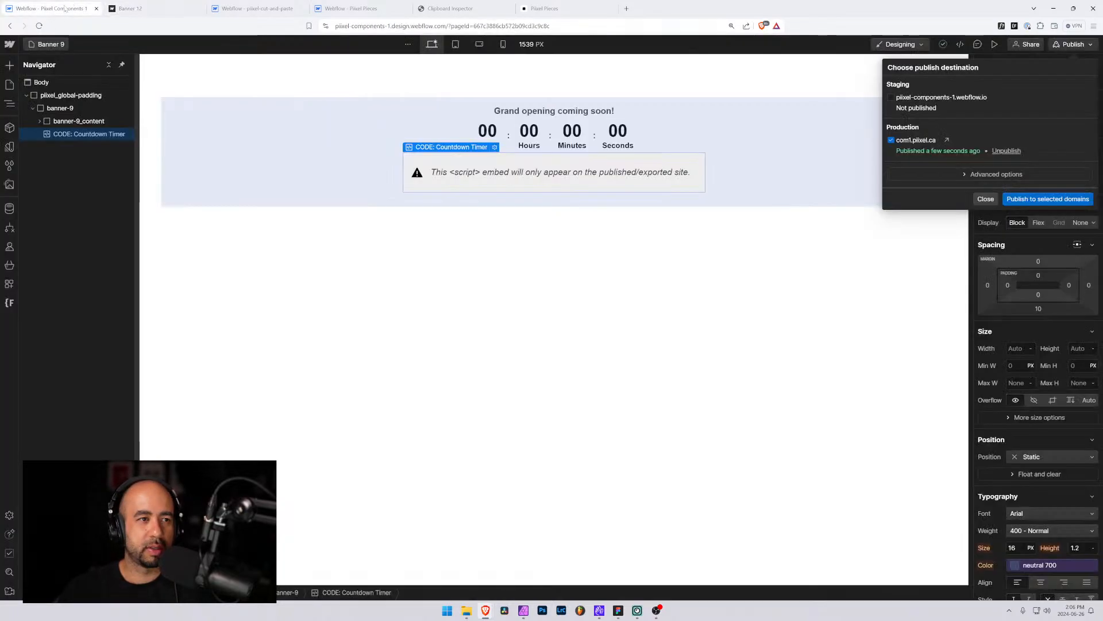
Copy the banner-9 element and paste it into Clipboard Inspector, then select the resulting JSON data
left_click(49, 8)
left_click(32, 111)
left_click(57, 108)
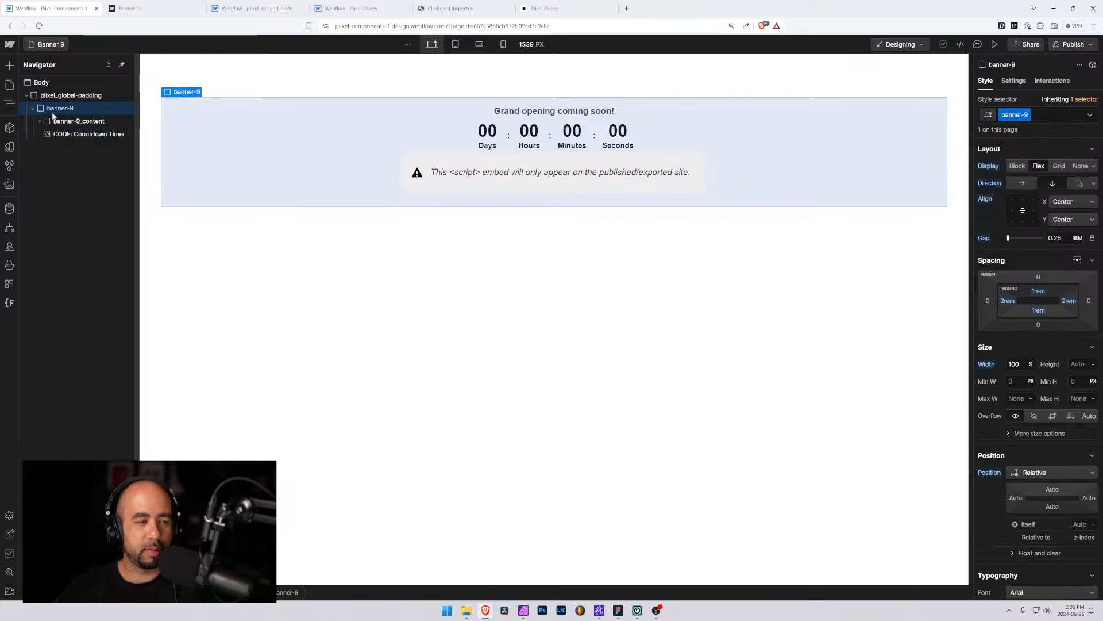
left_click(450, 8)
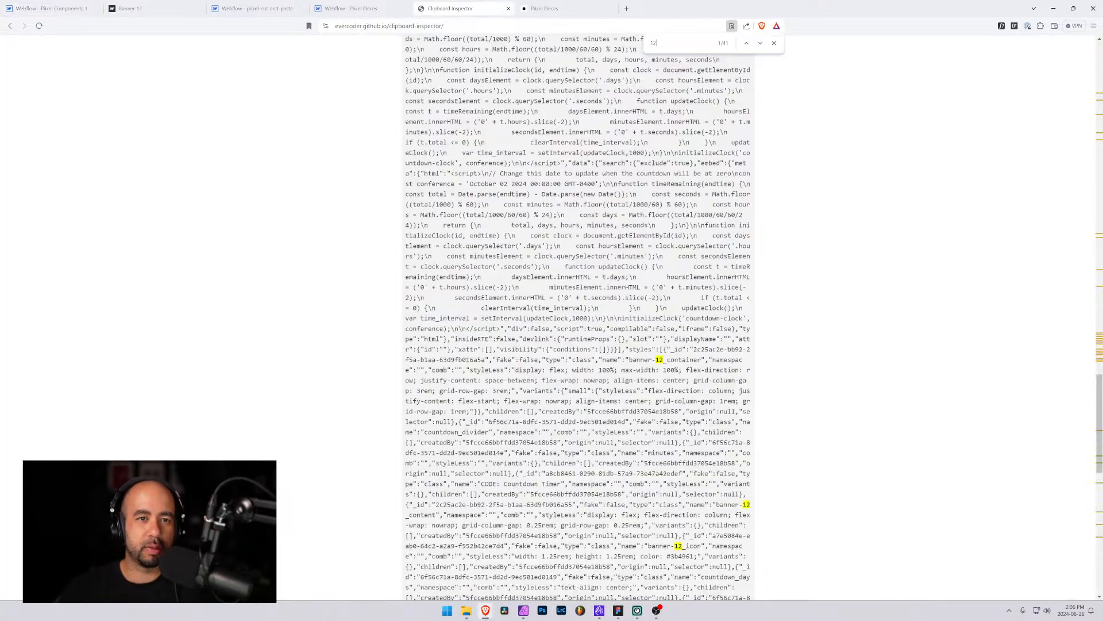
scroll(578, 321, "up", 20)
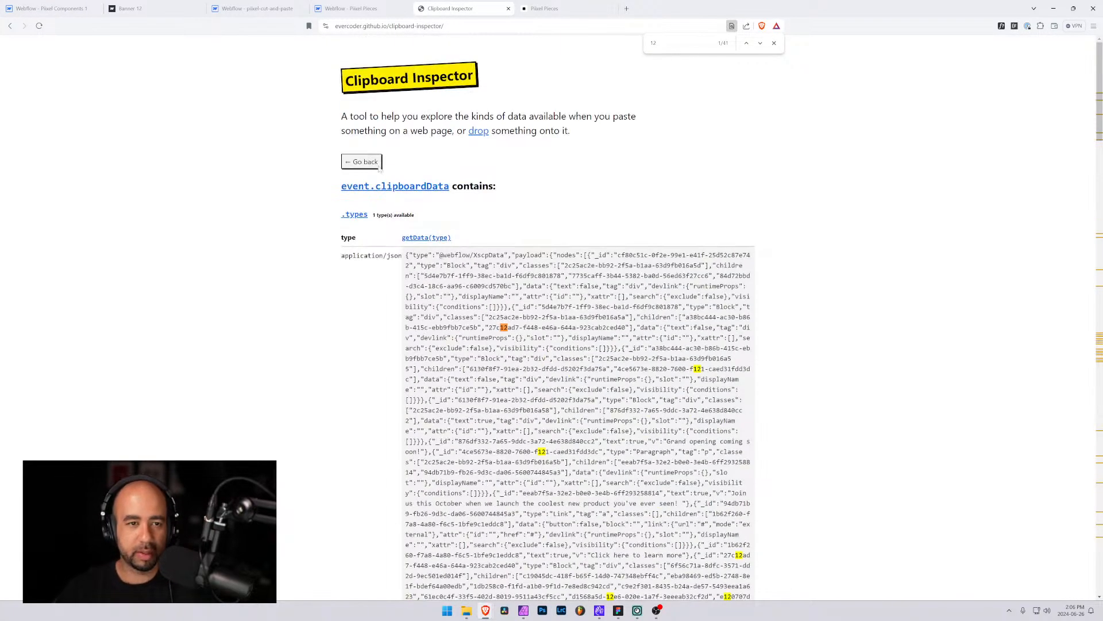
left_click(363, 161)
left_click(535, 199)
key("ctrl+v")
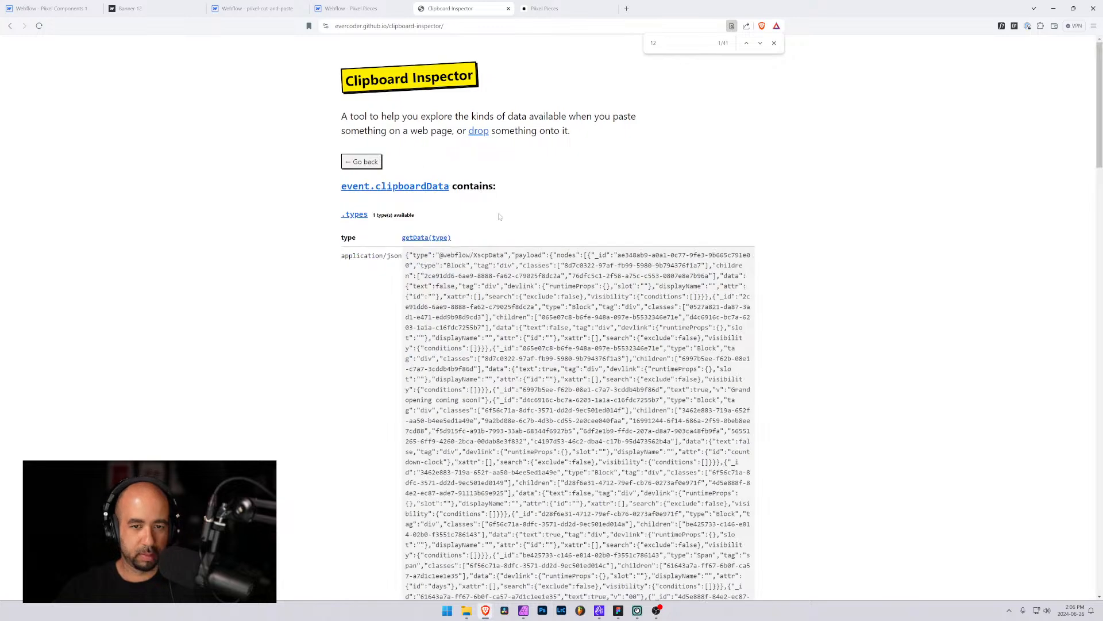
left_click_drag(406, 255, 665, 419)
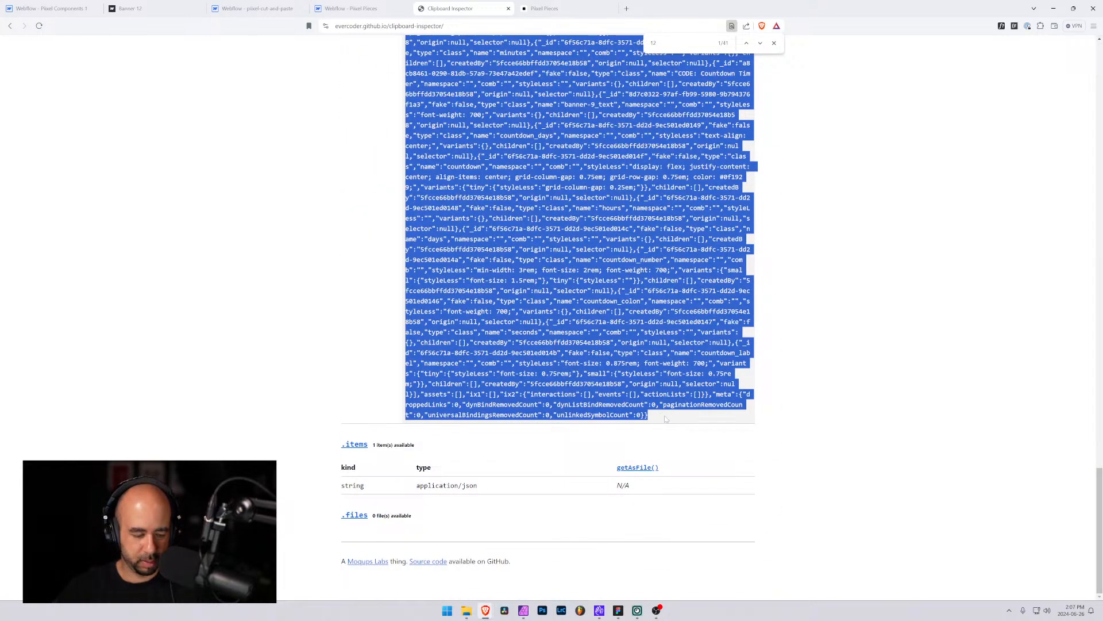
Paste the copied JSON into the Banner 9 component's Code JSON field in the Components CMS collection and publish the item
left_click(552, 8)
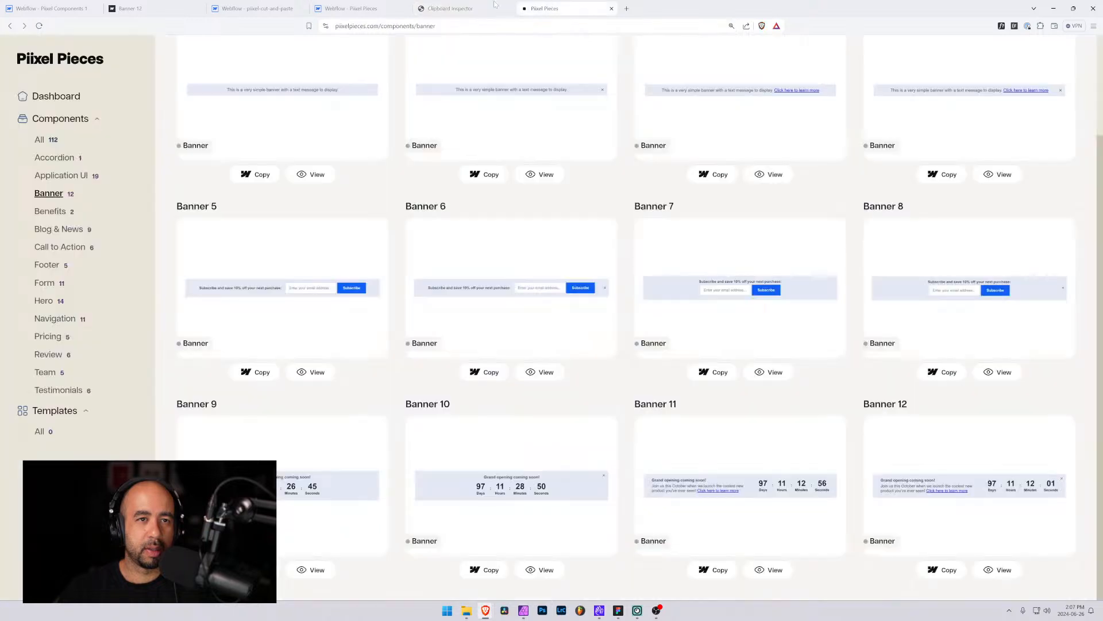
left_click(350, 8)
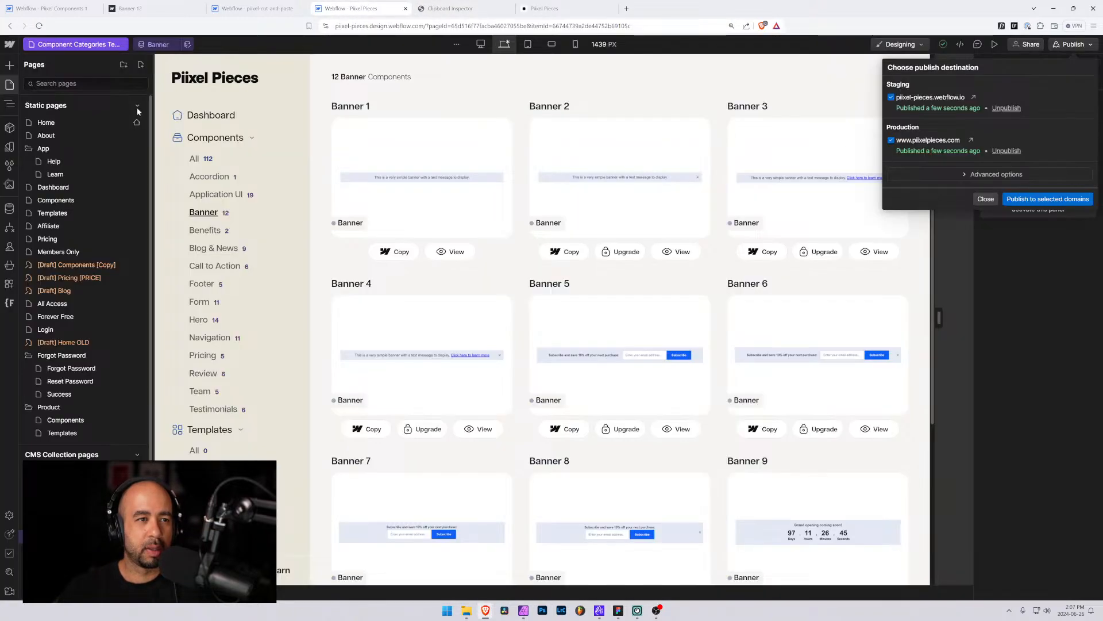
left_click(9, 208)
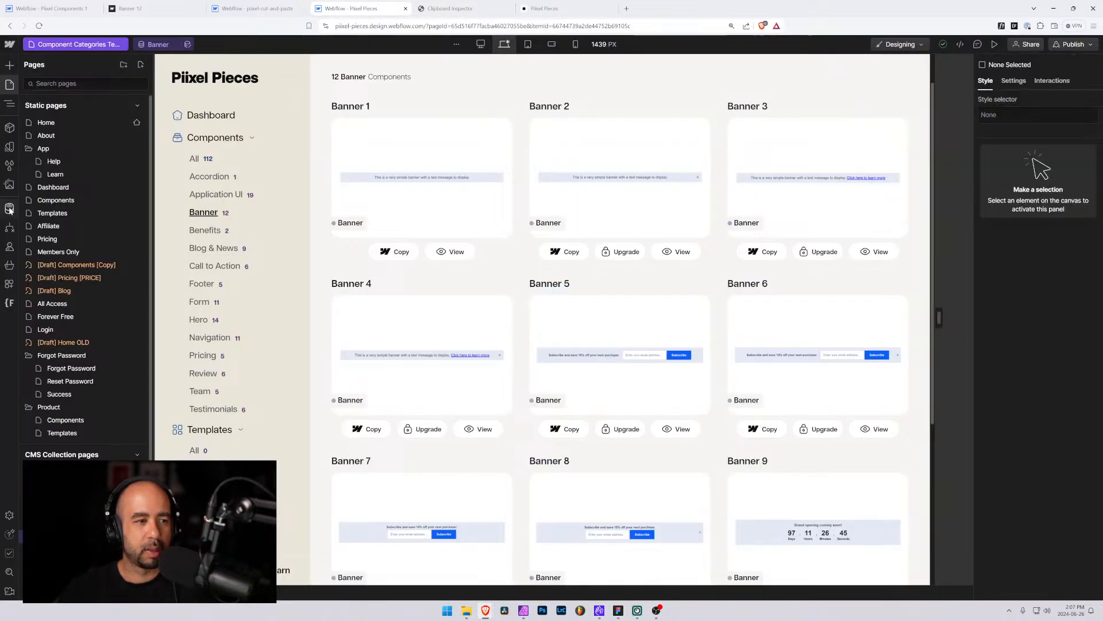
left_click(9, 208)
left_click(9, 209)
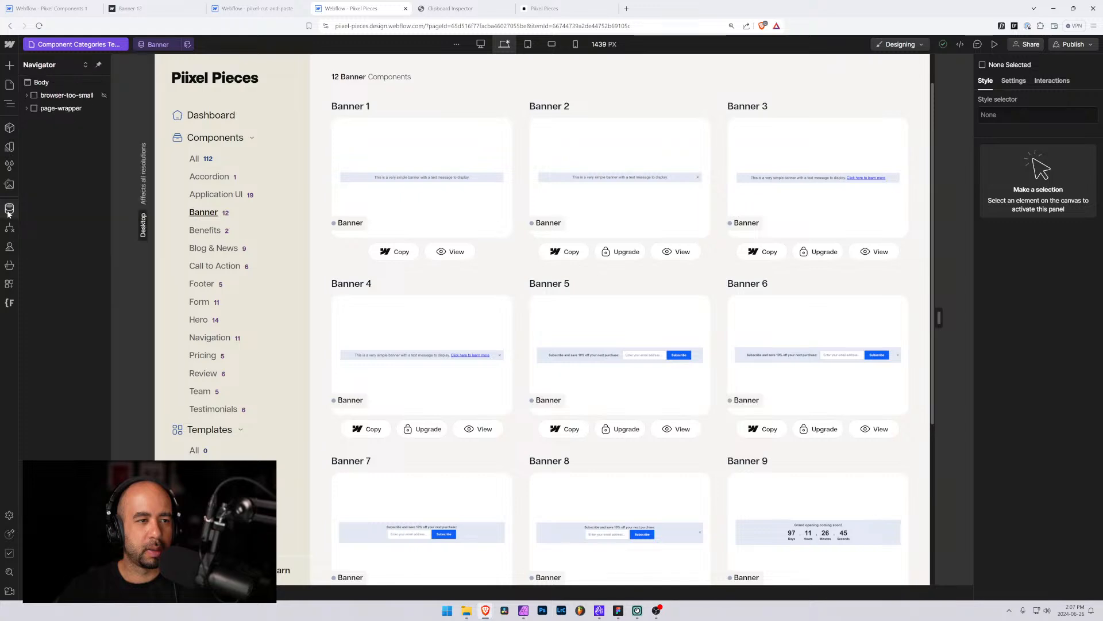
left_click(10, 208)
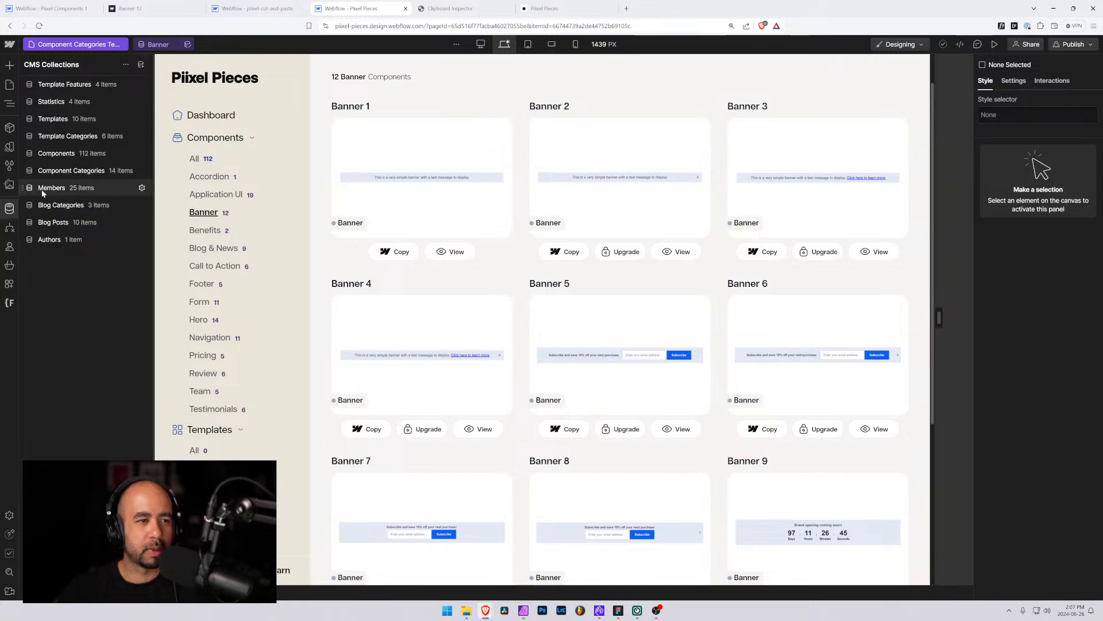
left_click(56, 154)
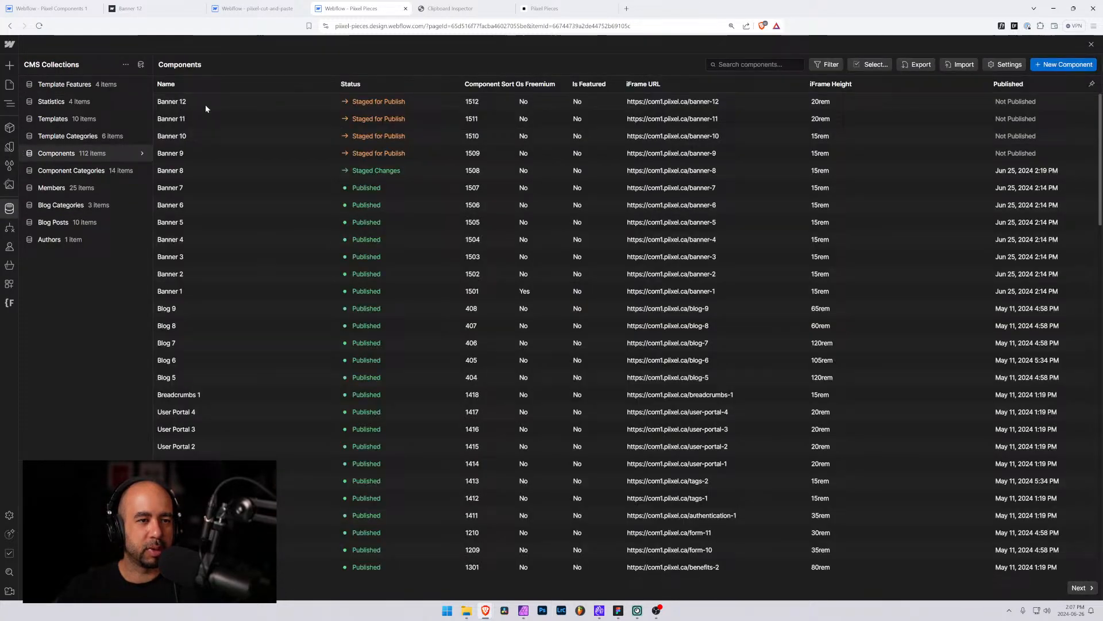
left_click(190, 154)
scroll(356, 476, "down", 5)
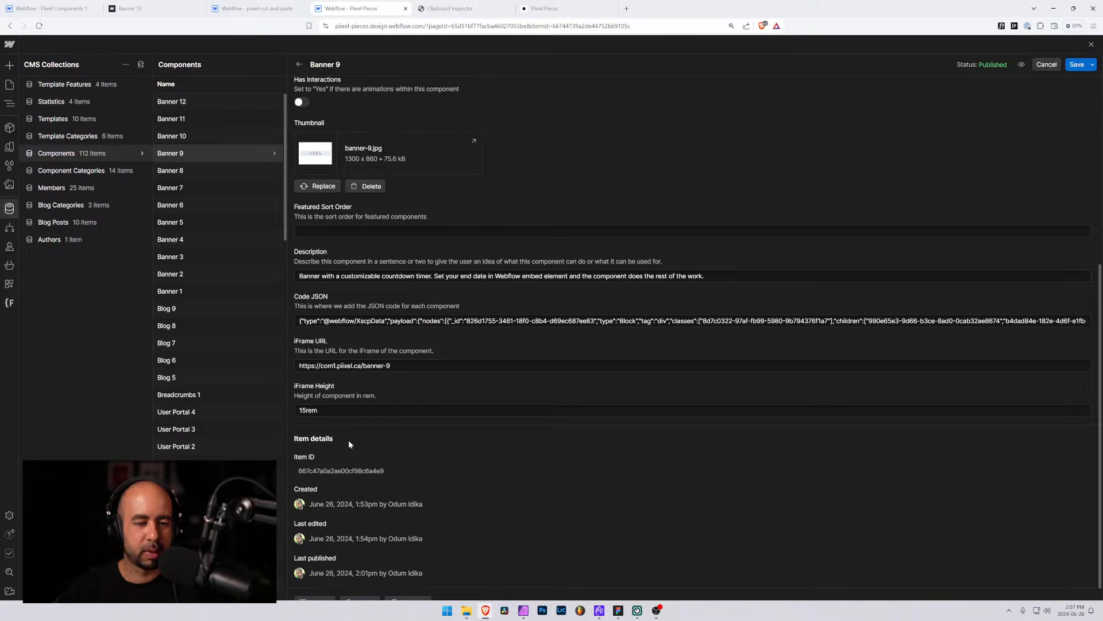
left_click(350, 323)
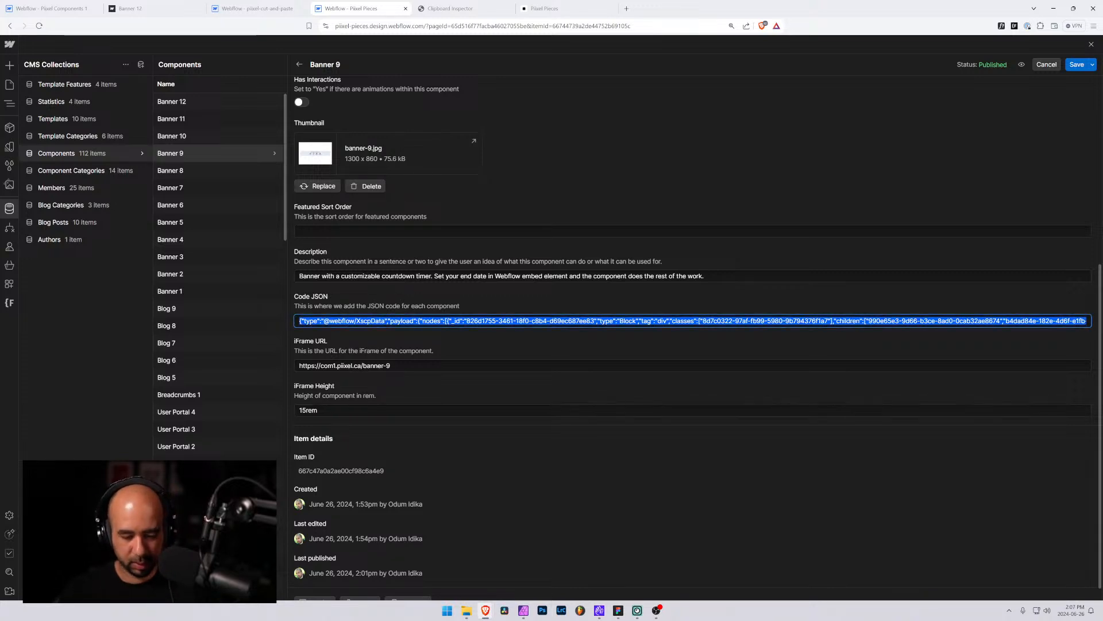
key("ctrl+v")
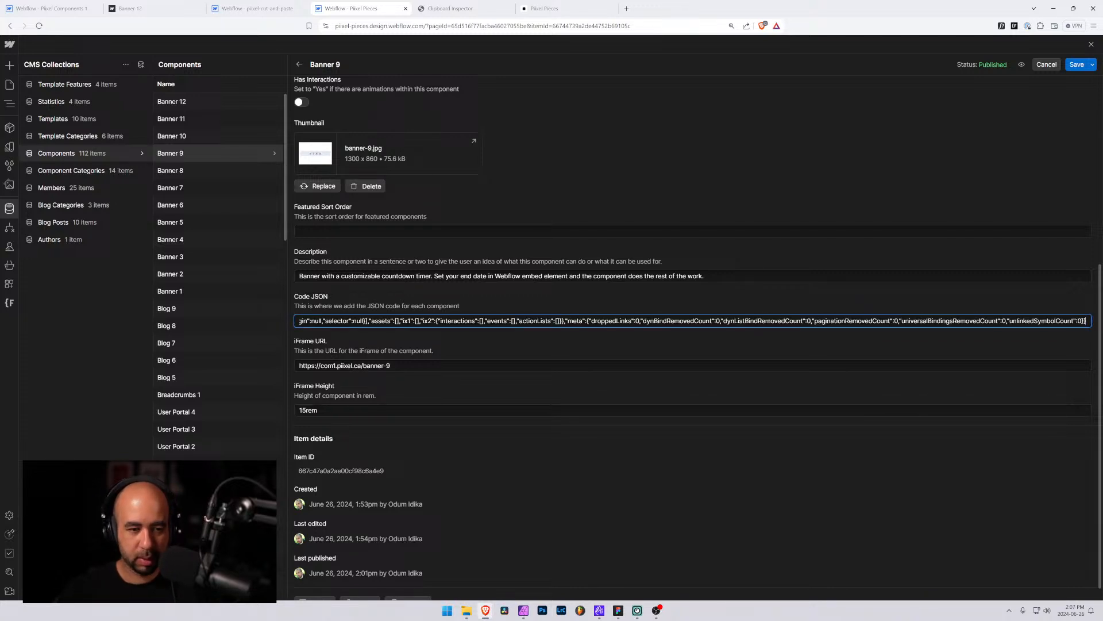
left_click(1093, 64)
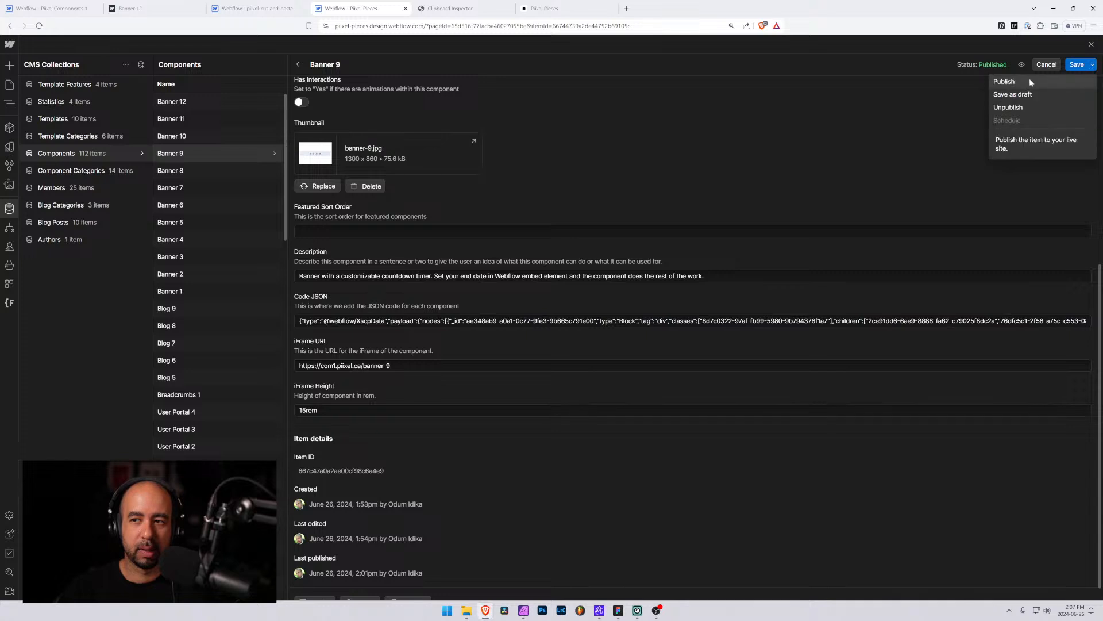
left_click(1029, 78)
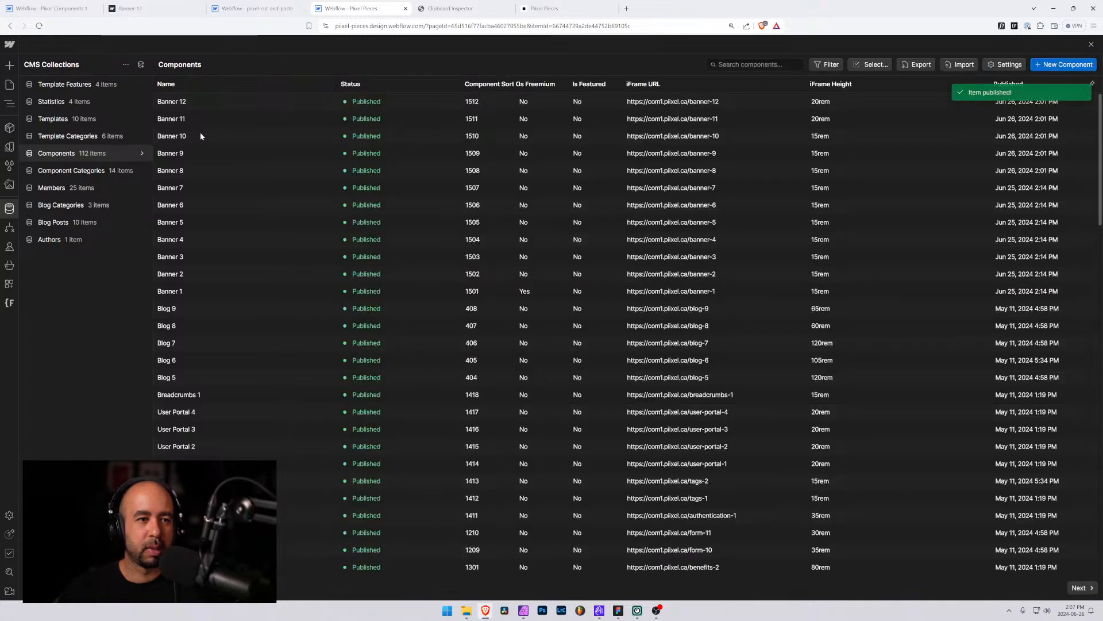
Open the Banner 10 page, copy the banner-10 element, paste it into Clipboard Inspector and select the JSON data
left_click(197, 141)
left_click(52, 8)
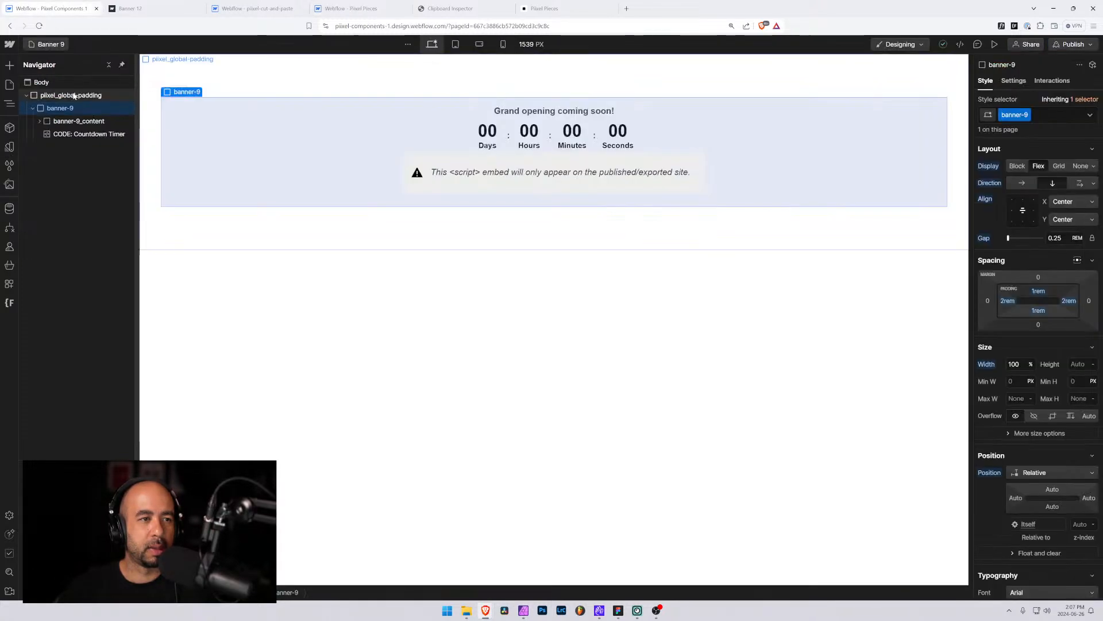
left_click(47, 44)
type("ba")
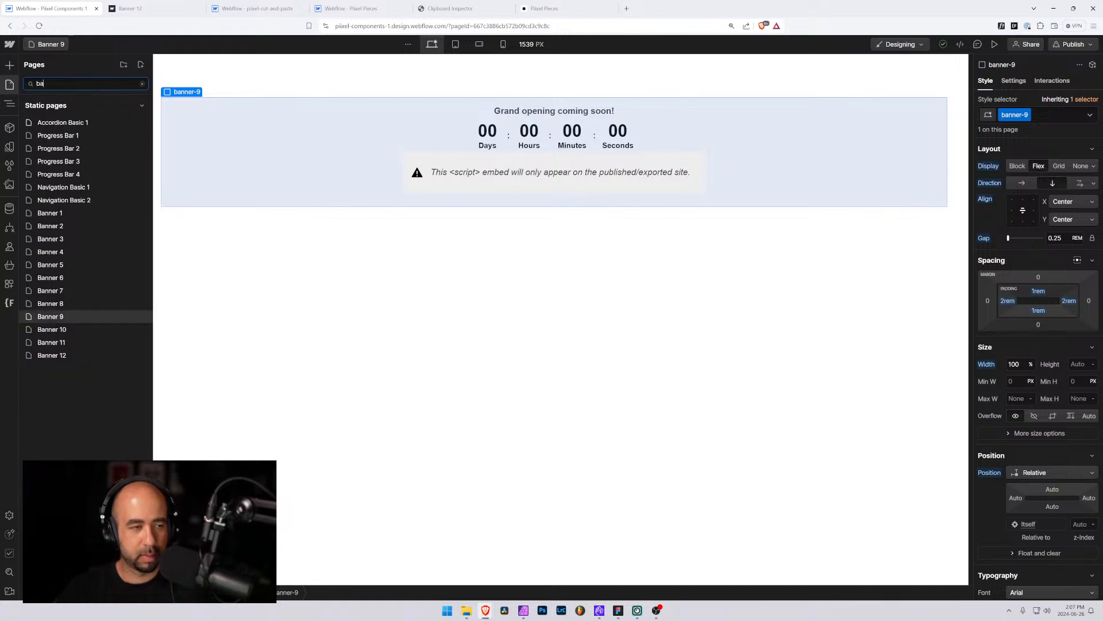
left_click(70, 332)
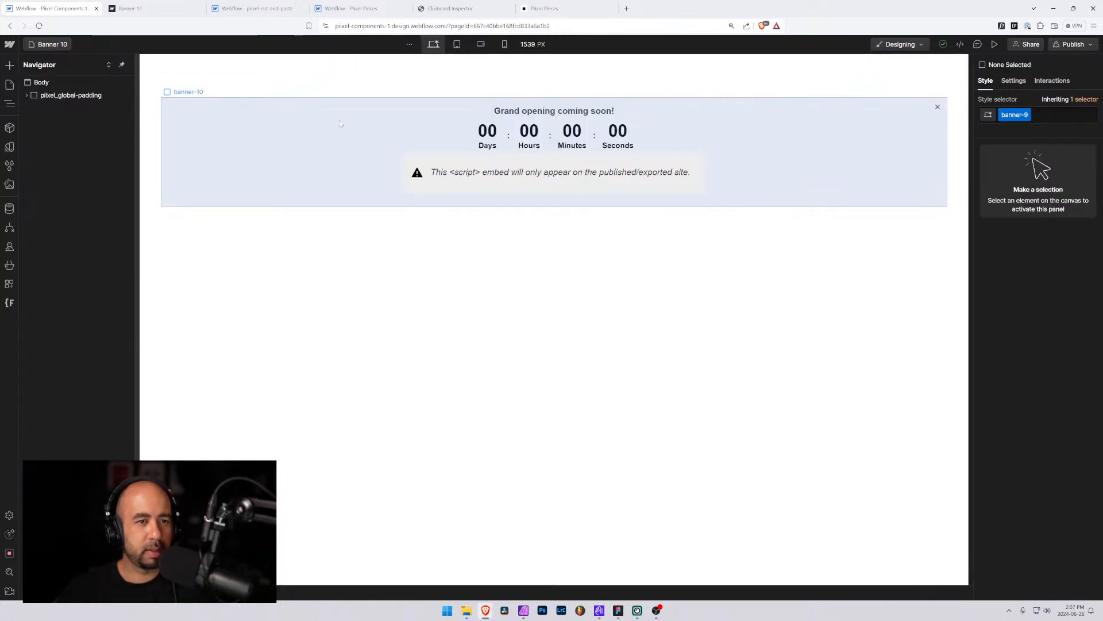
left_click(152, 145)
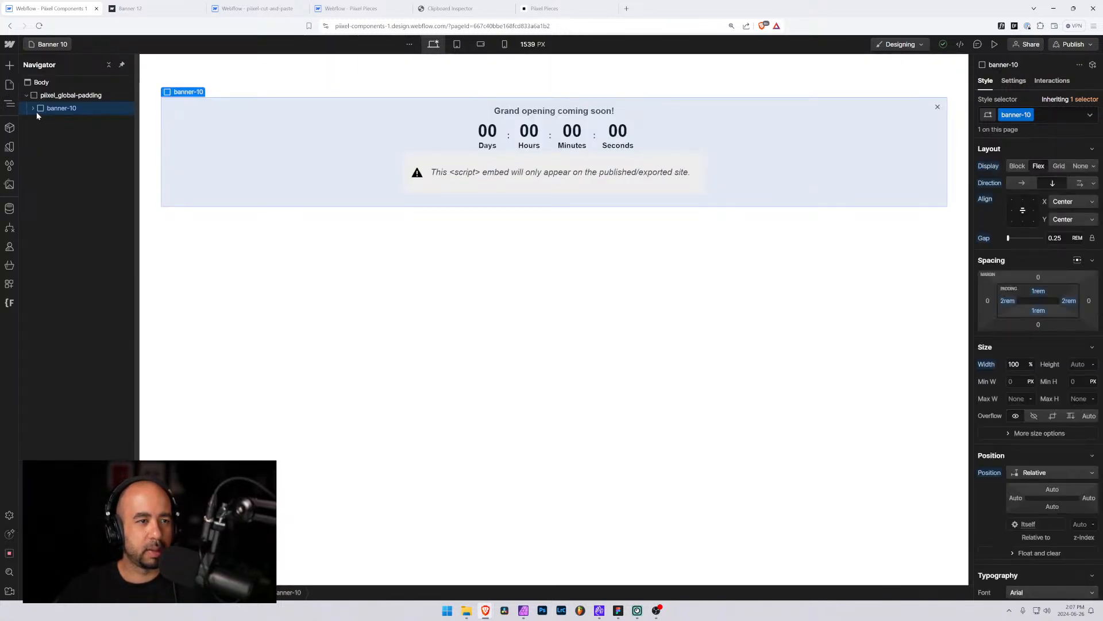
left_click(475, 11)
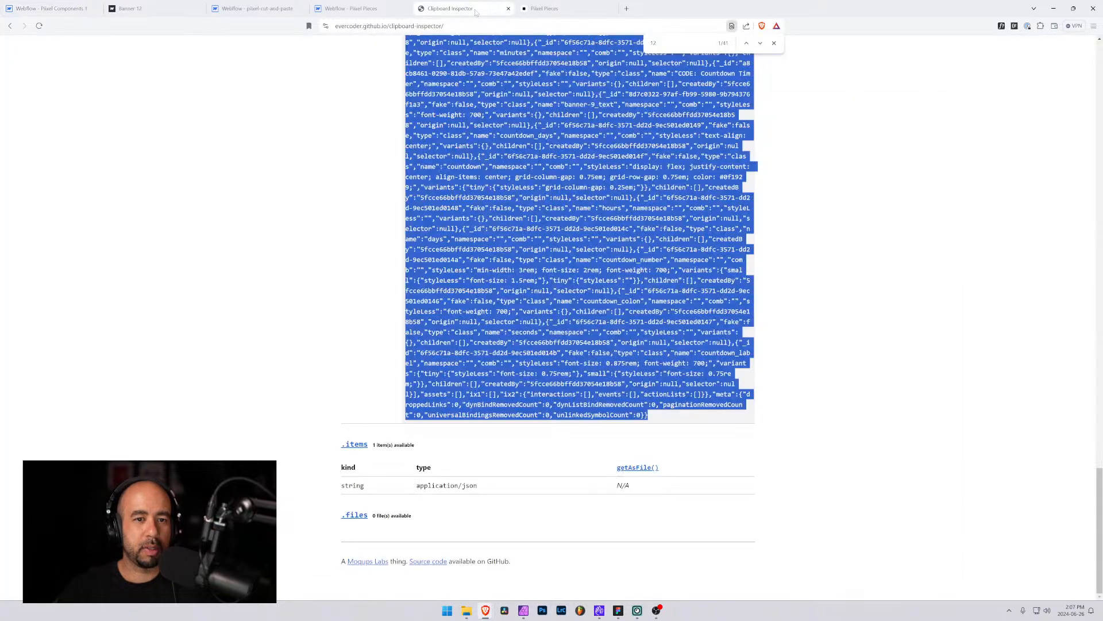
key("Home")
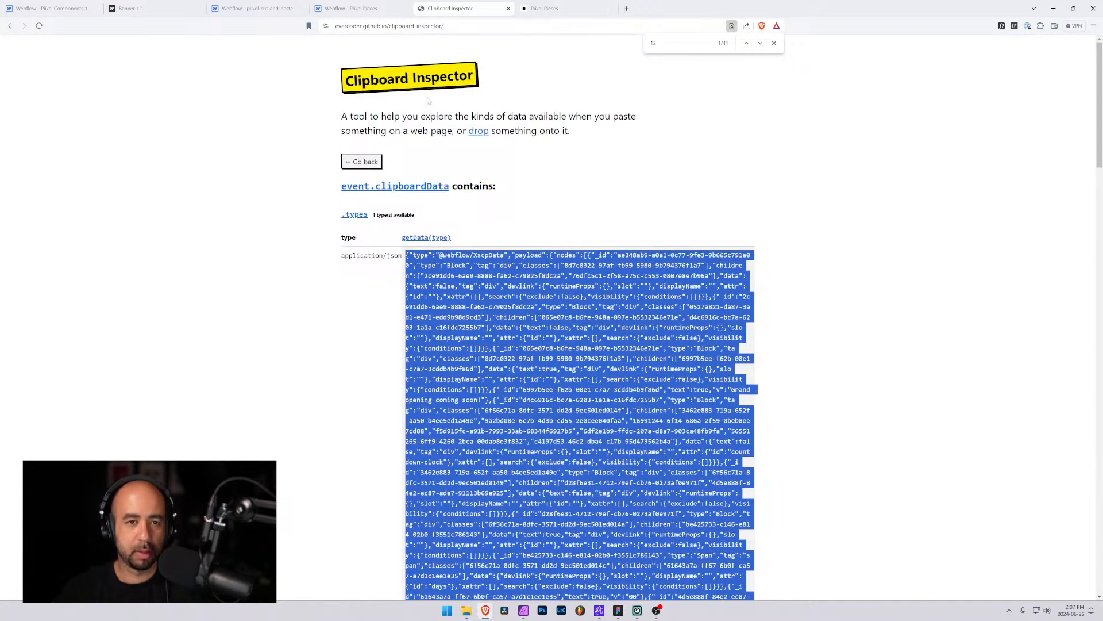
left_click(363, 161)
left_click(540, 199)
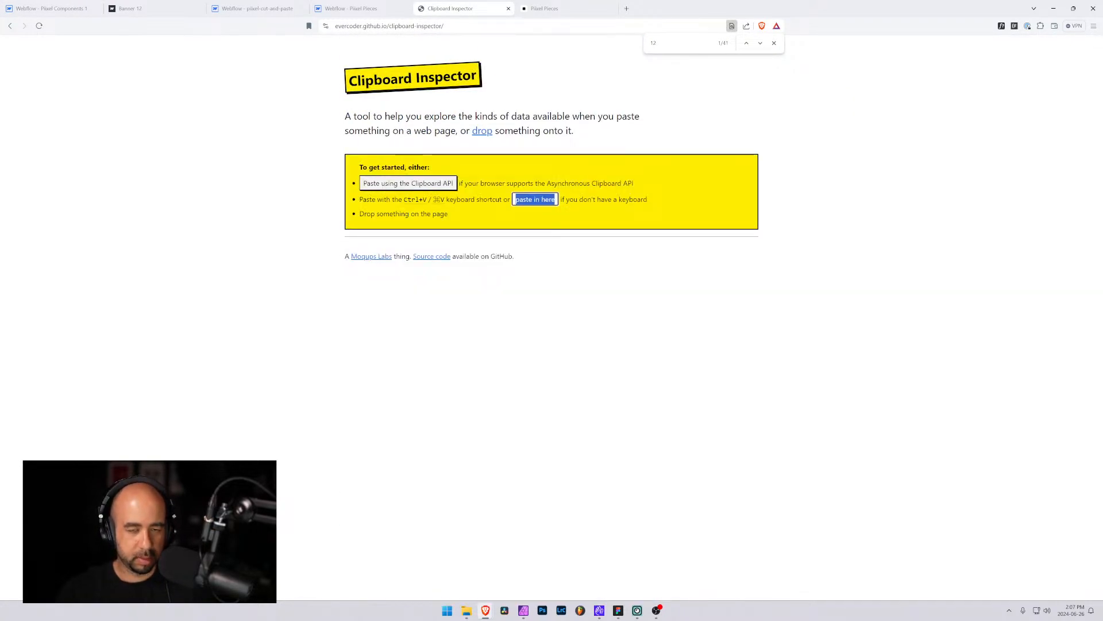
key("ctrl+v")
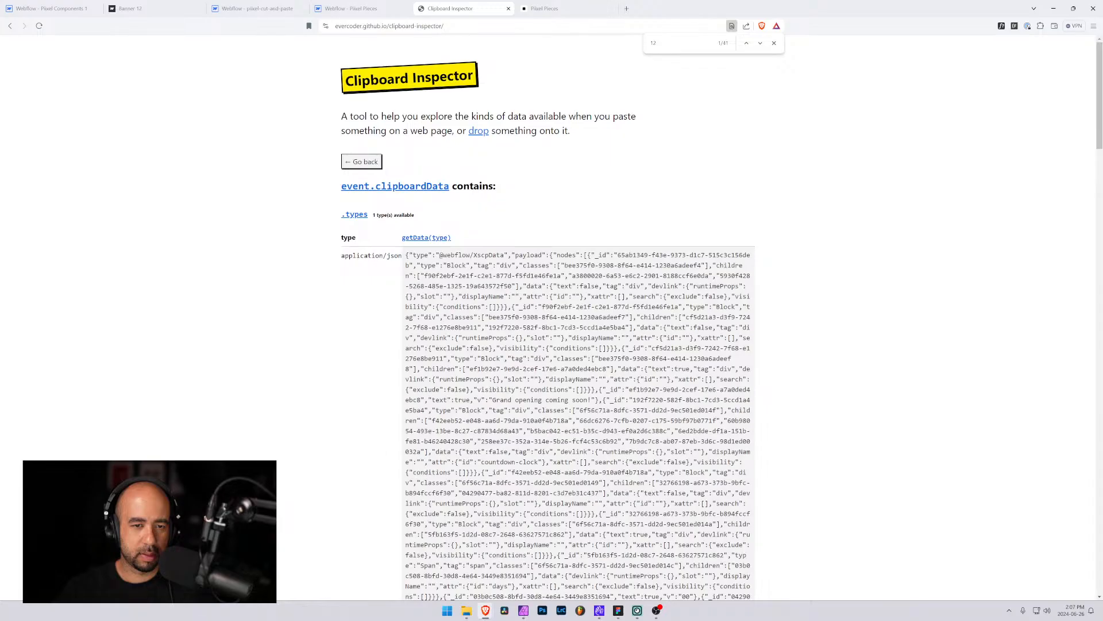
left_click_drag(406, 254, 585, 423)
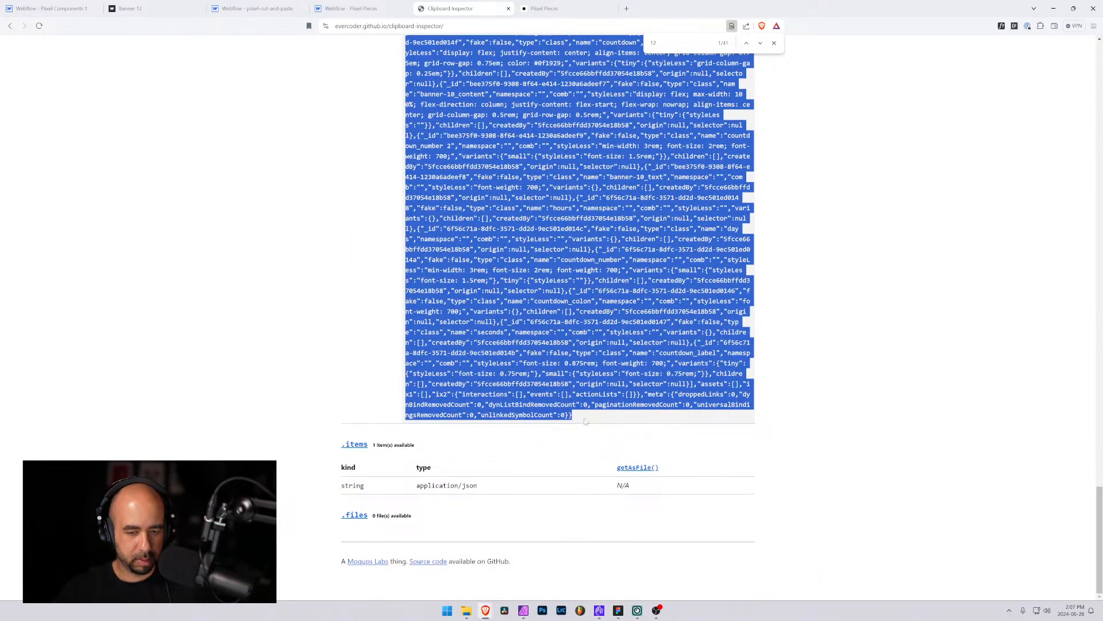
Replace the Banner 10 component's Code JSON field contents with the copied JSON and save the item
left_click(354, 8)
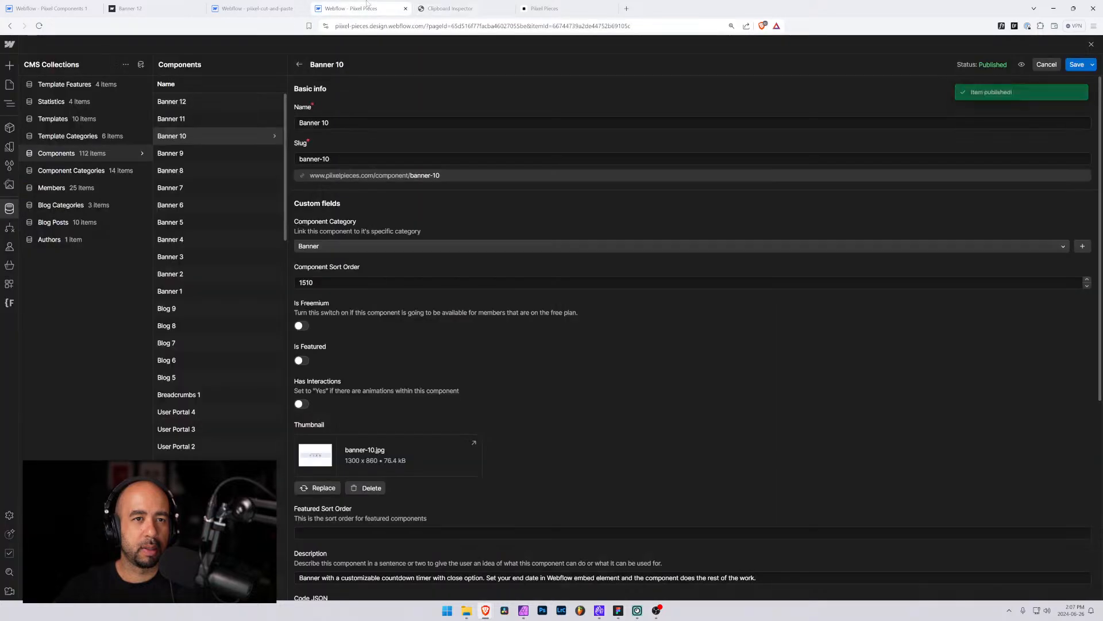
scroll(349, 268, "down", 5)
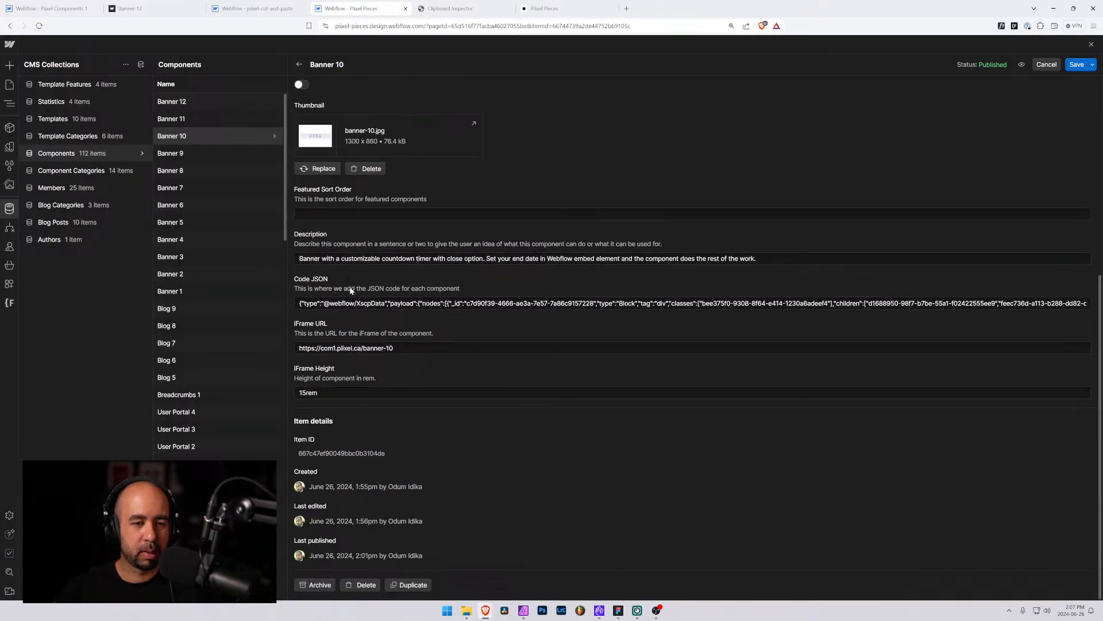
left_click(354, 303)
key("ctrl+a")
key("BackSpace")
key("ctrl+v")
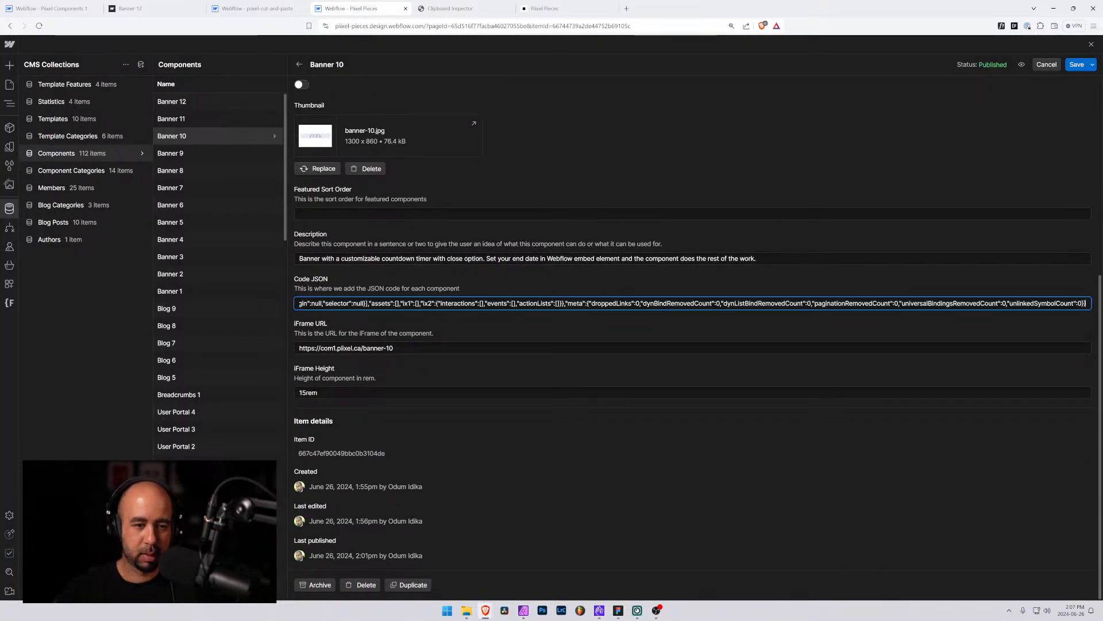
left_click(1077, 65)
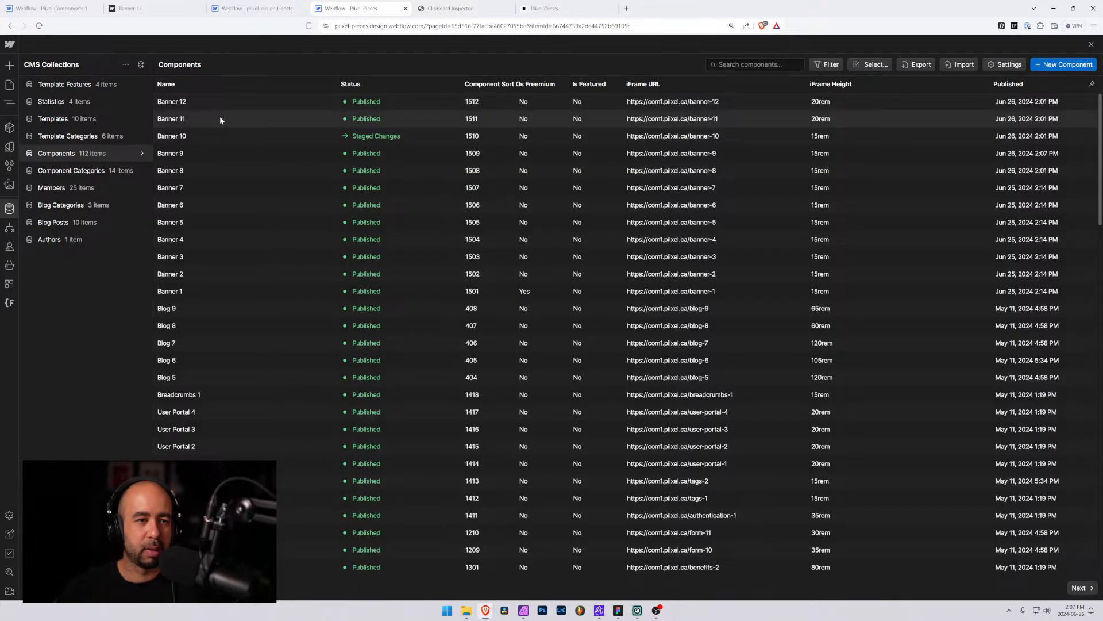
Open the Banner 11 page and copy the banner-11 element
left_click(220, 116)
left_click(48, 4)
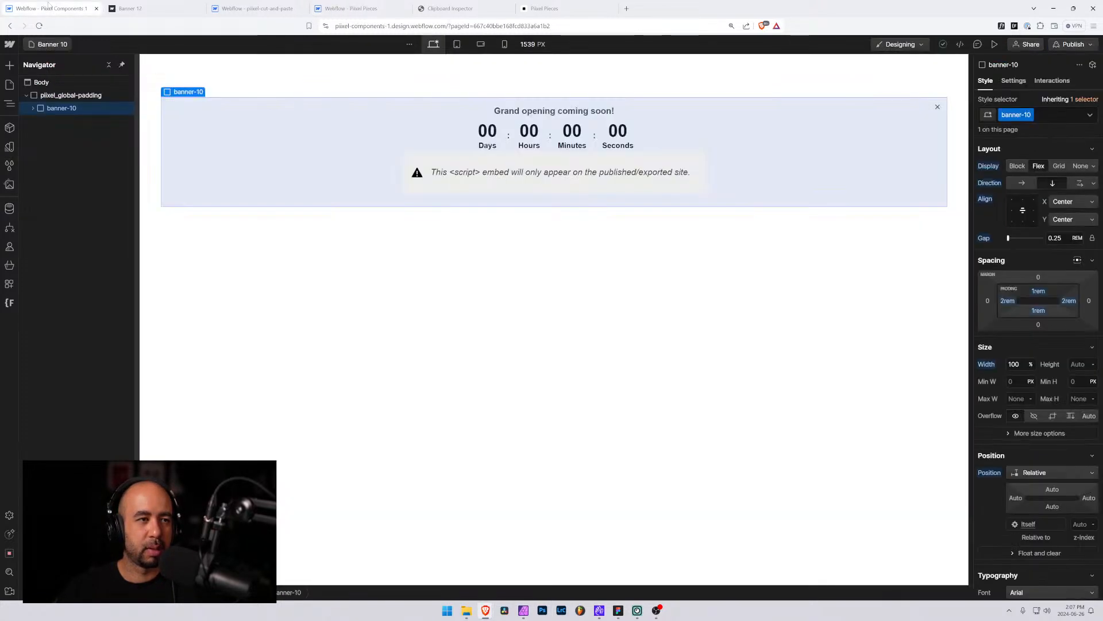
left_click(46, 44)
type("ba")
left_click(66, 341)
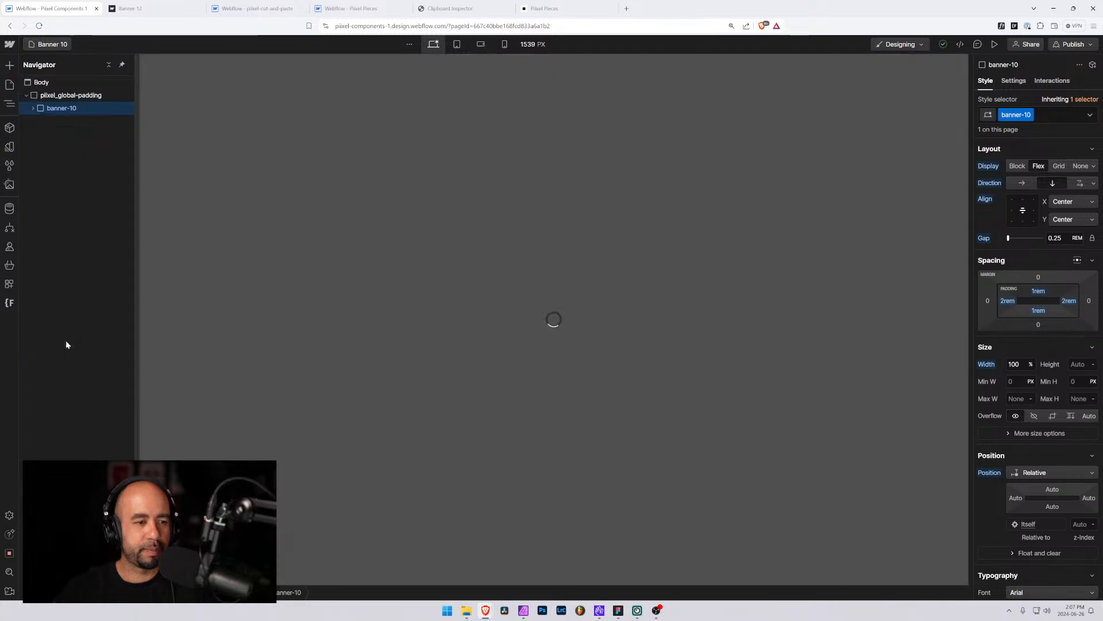
left_click(224, 131)
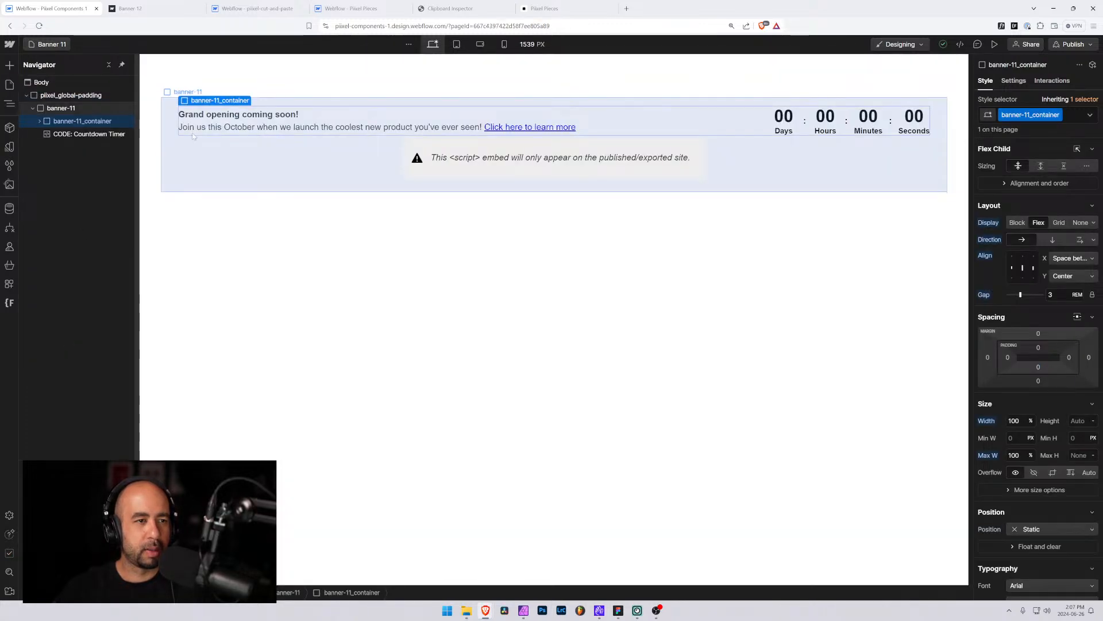
left_click(60, 109)
key("ctrl+c")
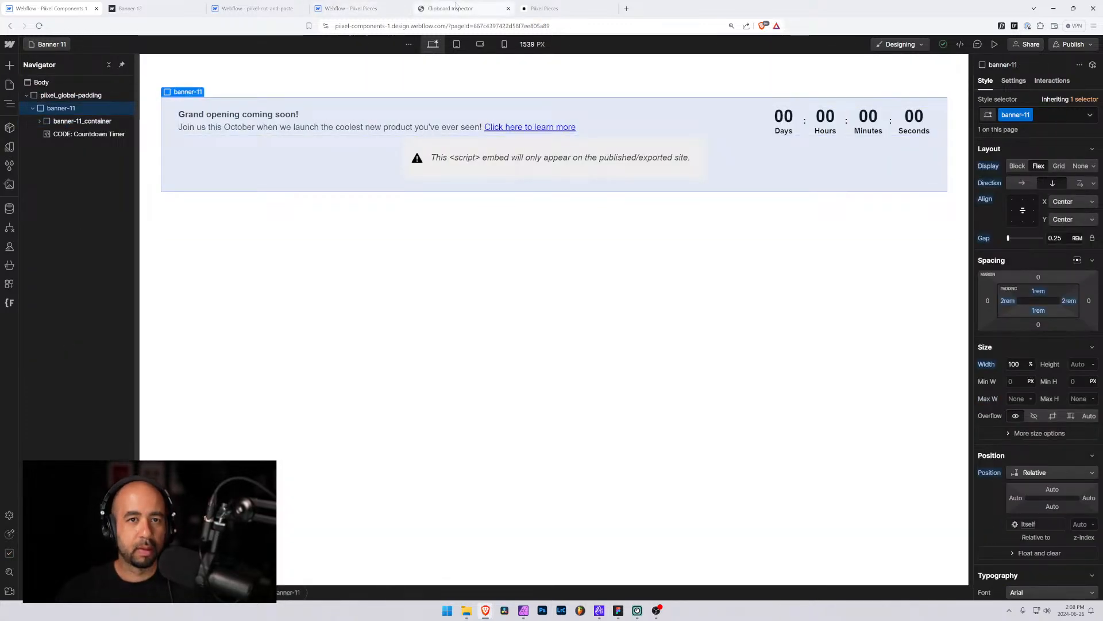
Paste the copied banner-11 element into Clipboard Inspector to display its JSON data
left_click(450, 8)
key("ctrl+v")
left_click(362, 161)
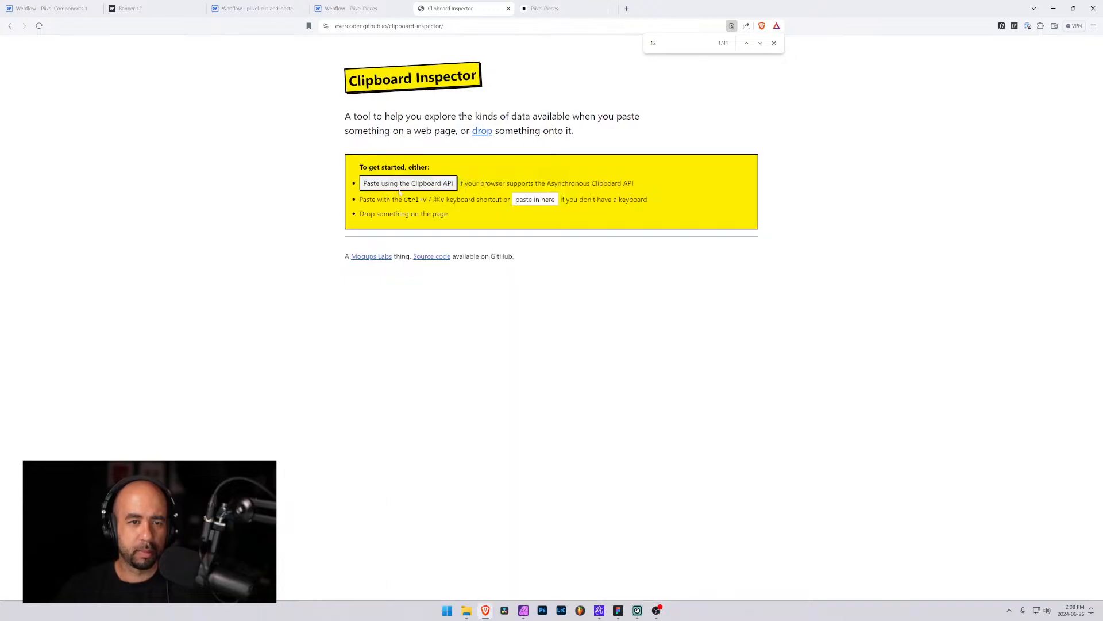
left_click(528, 198)
key("ctrl+v")
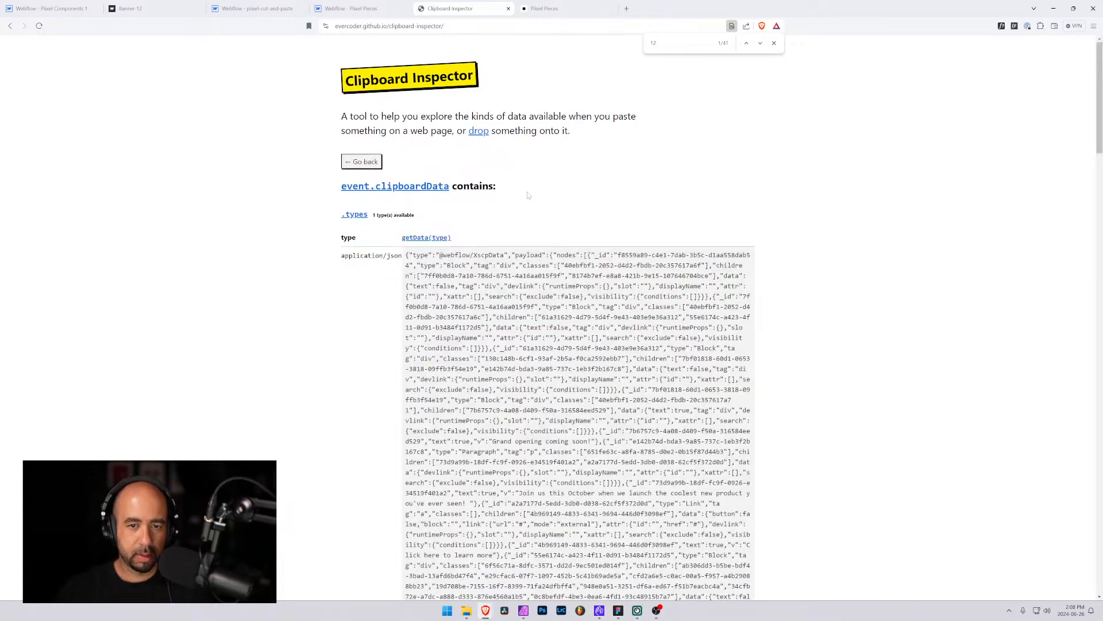
Copy the banner-11 JSON from Clipboard Inspector, replace the Banner 11 component's Code JSON field contents with it, and save
left_click_drag(406, 255, 738, 415)
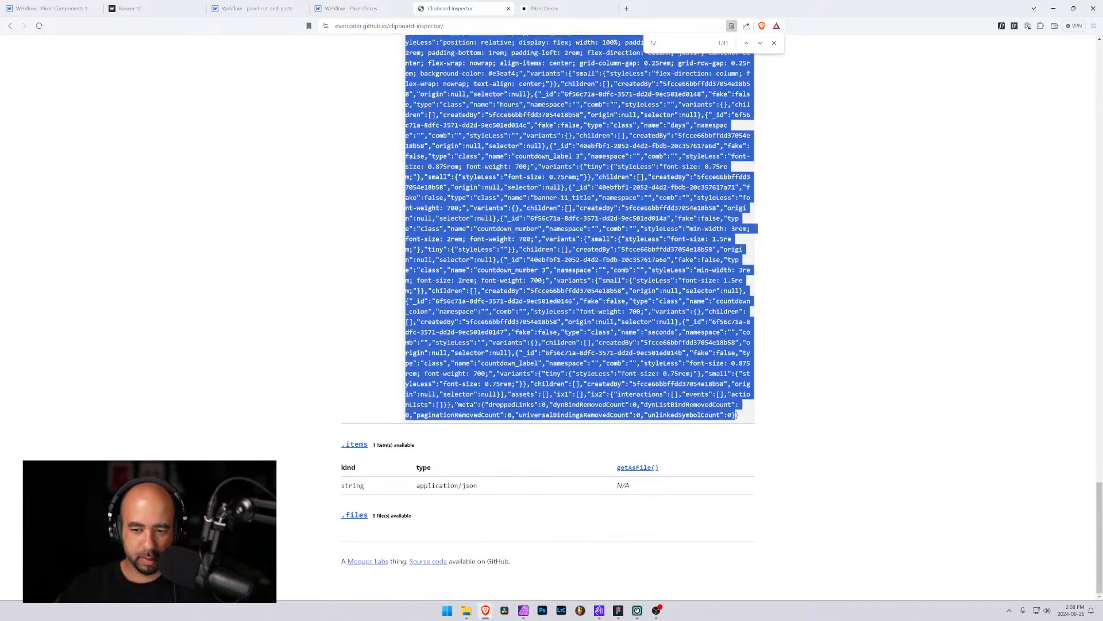
left_click(38, 7)
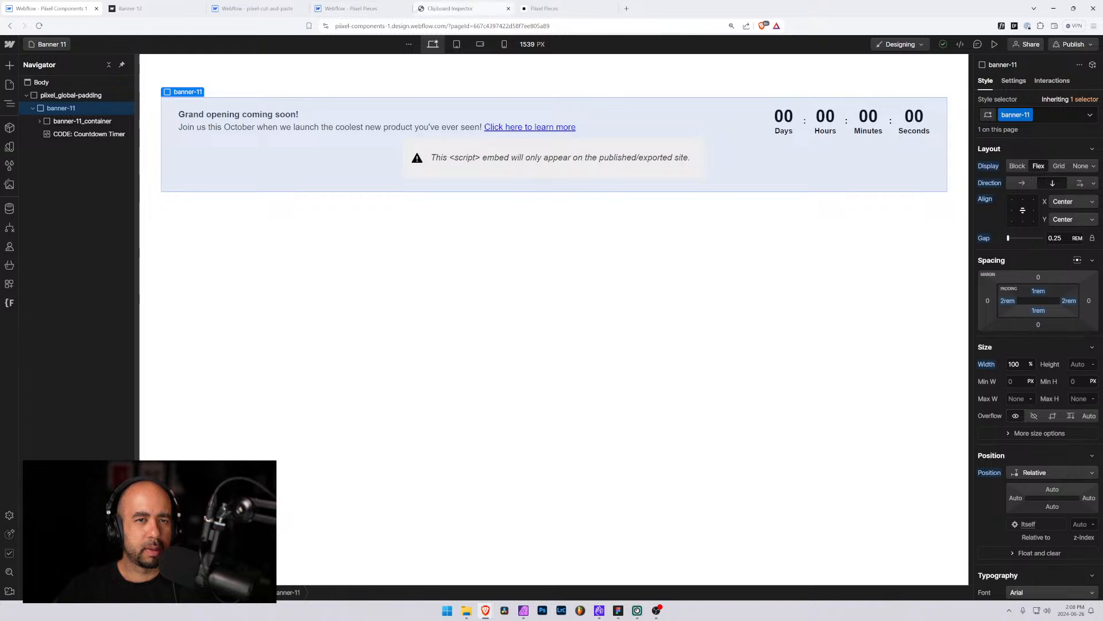
left_click(372, 8)
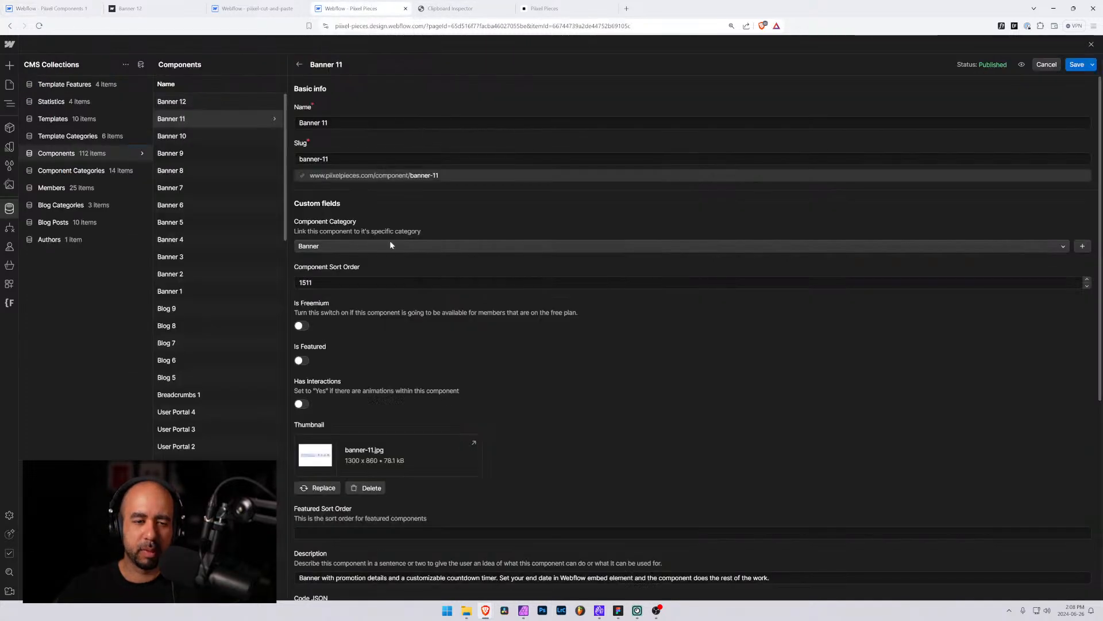
scroll(354, 339, "down", 5)
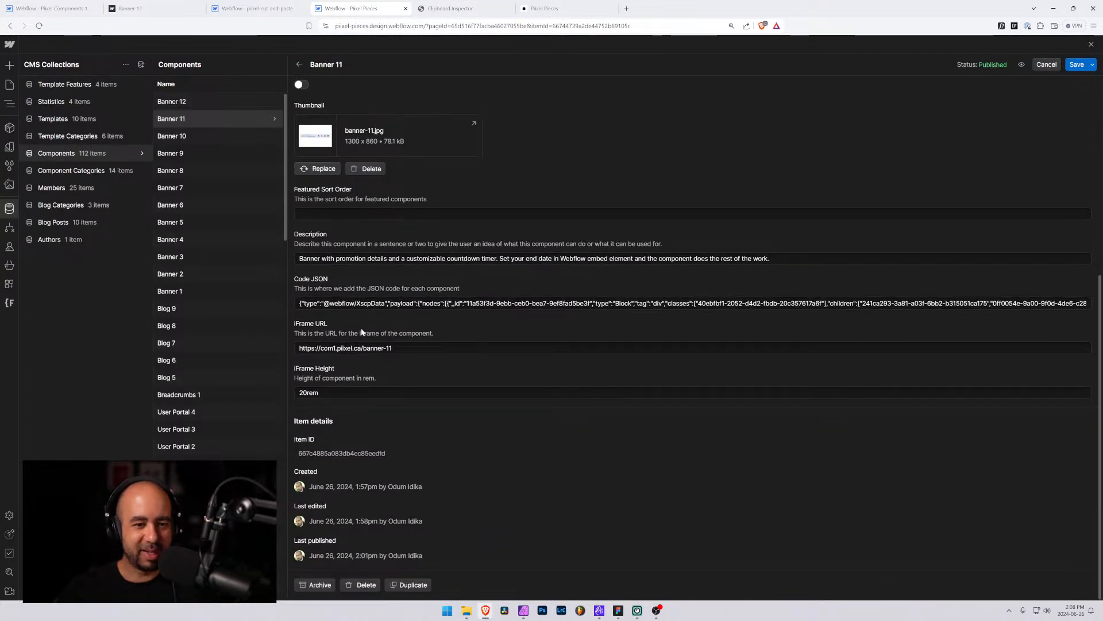
left_click(362, 302)
key("ctrl+a")
key("BackSpace")
key("ctrl+v")
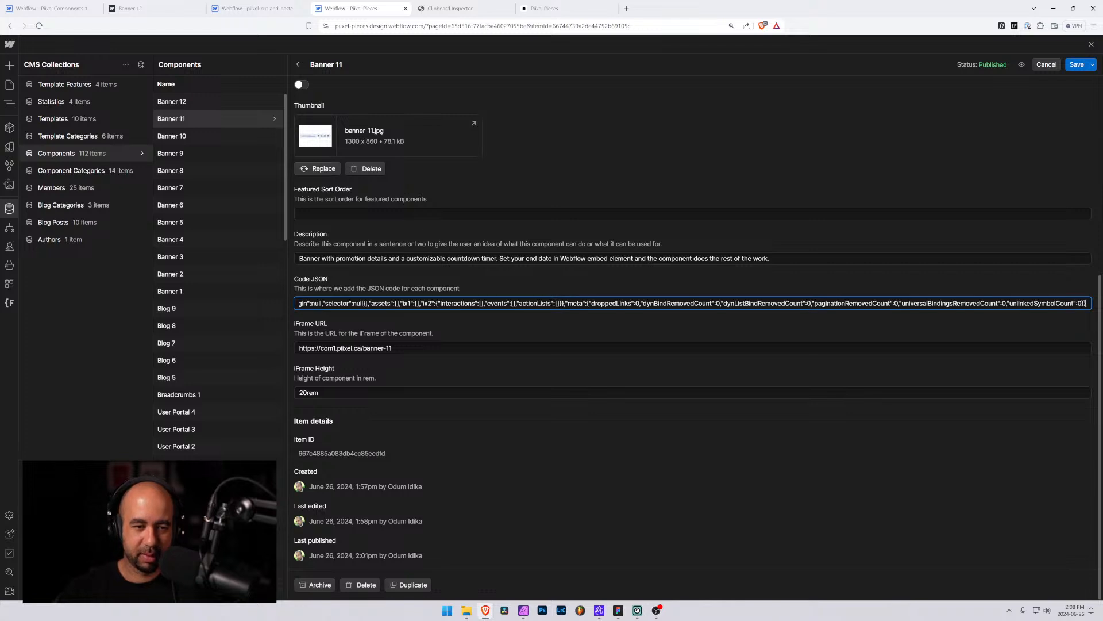
left_click(1078, 64)
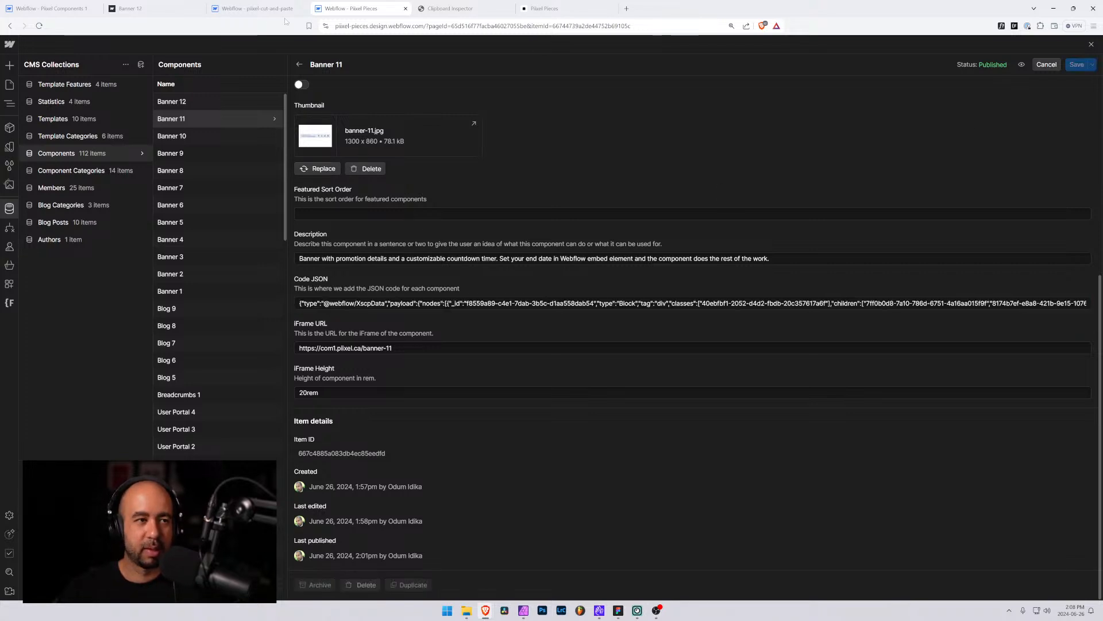
Open the Banner 12 page and inspect the Countdown Timer code embed's eventendtime variable before closing the editor
left_click(51, 8)
left_click(48, 46)
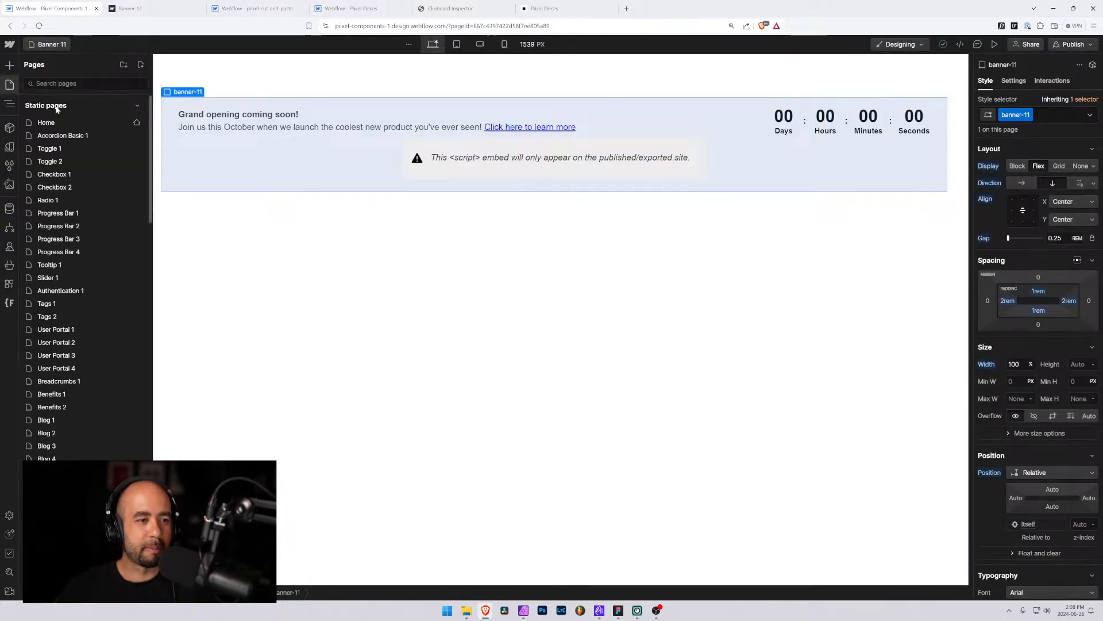
type("ba")
left_click(119, 352)
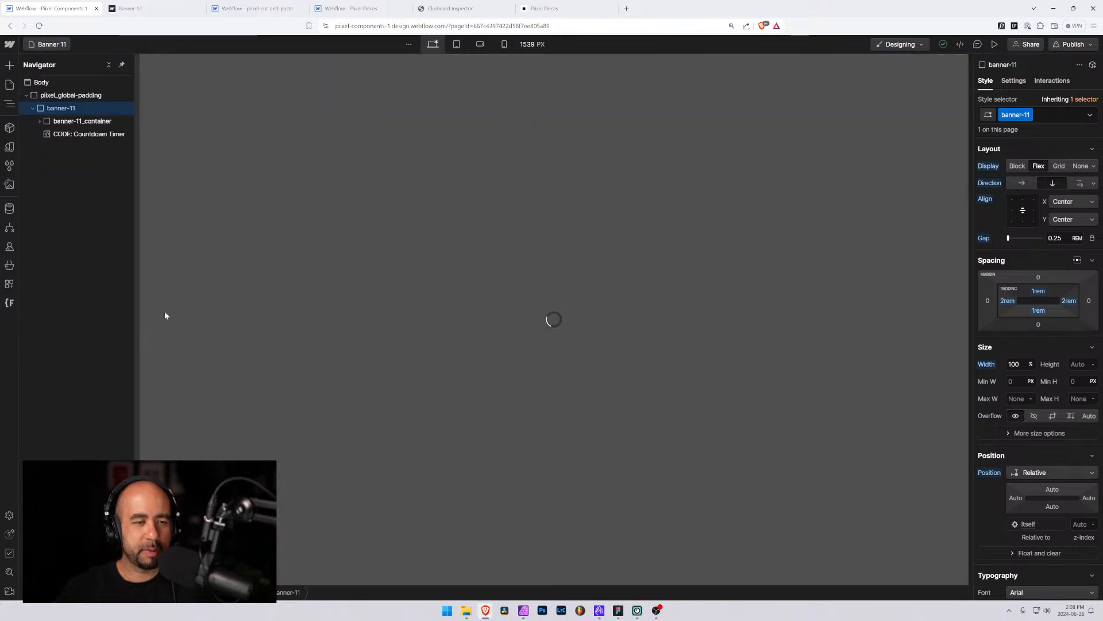
double_click(450, 153)
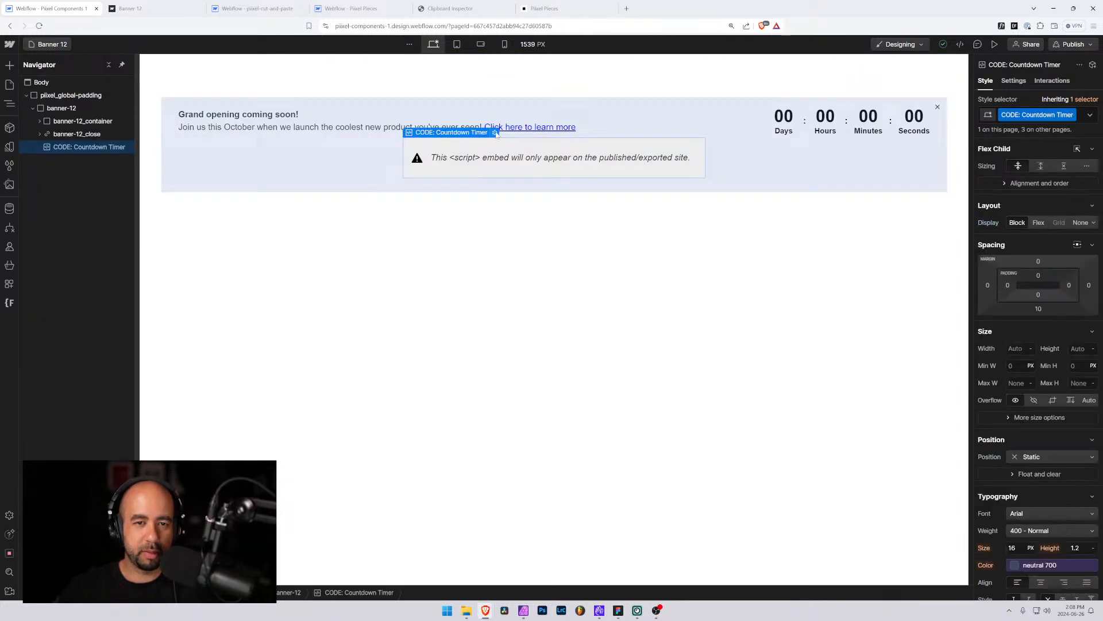
scroll(552, 316, "up", 3)
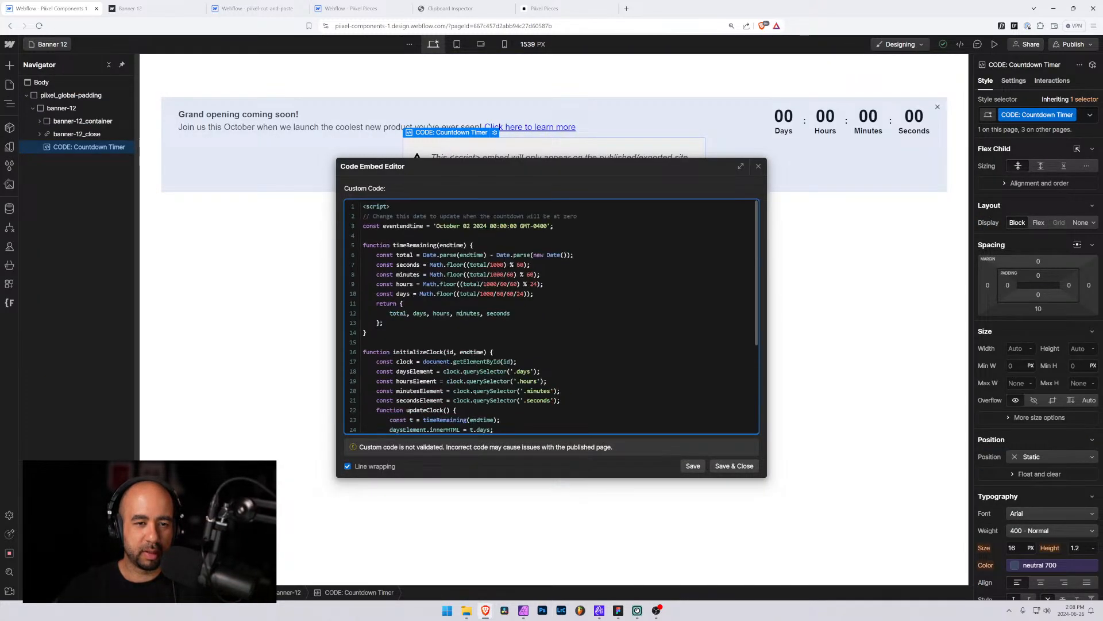
left_click(733, 465)
Copy the banner-12 element, paste it into Clipboard Inspector and select all of its JSON data
left_click(58, 108)
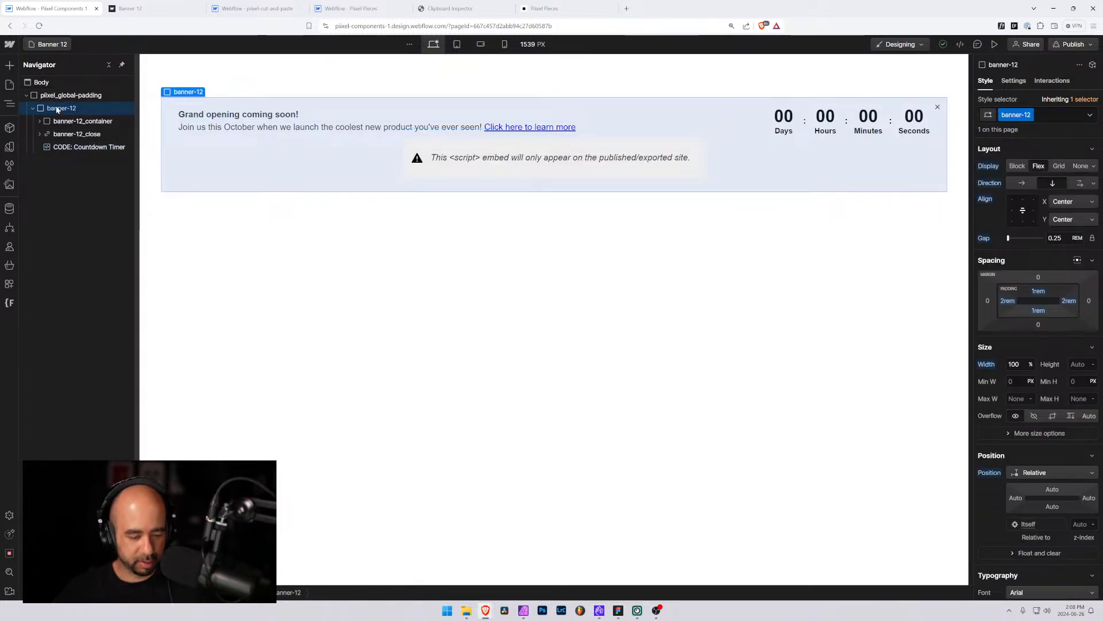
left_click(449, 9)
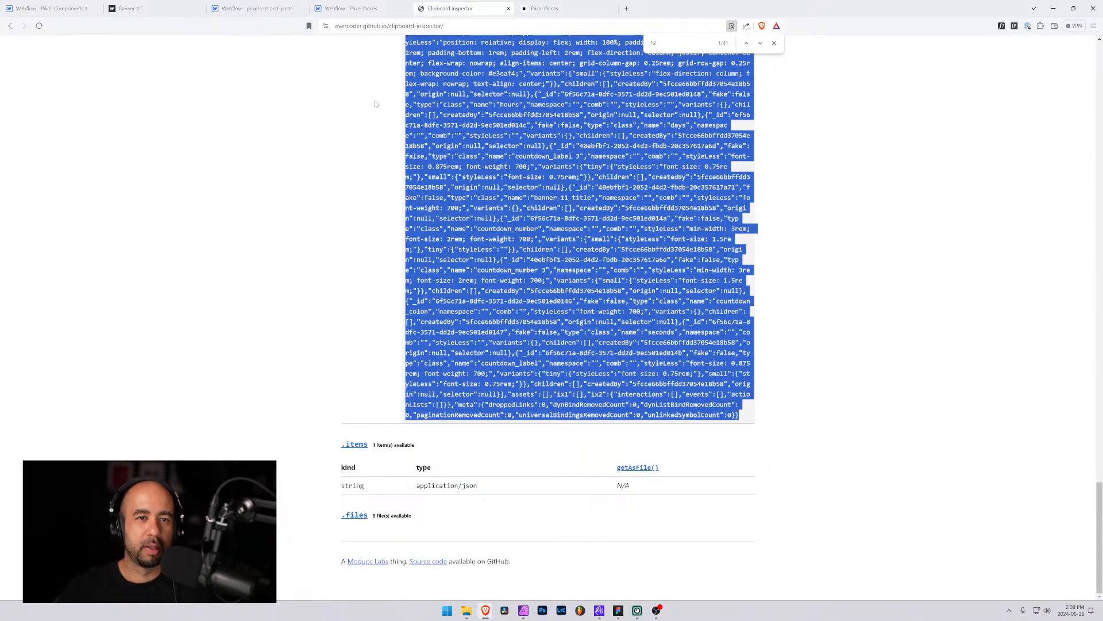
scroll(375, 113, "up", 20)
left_click(372, 160)
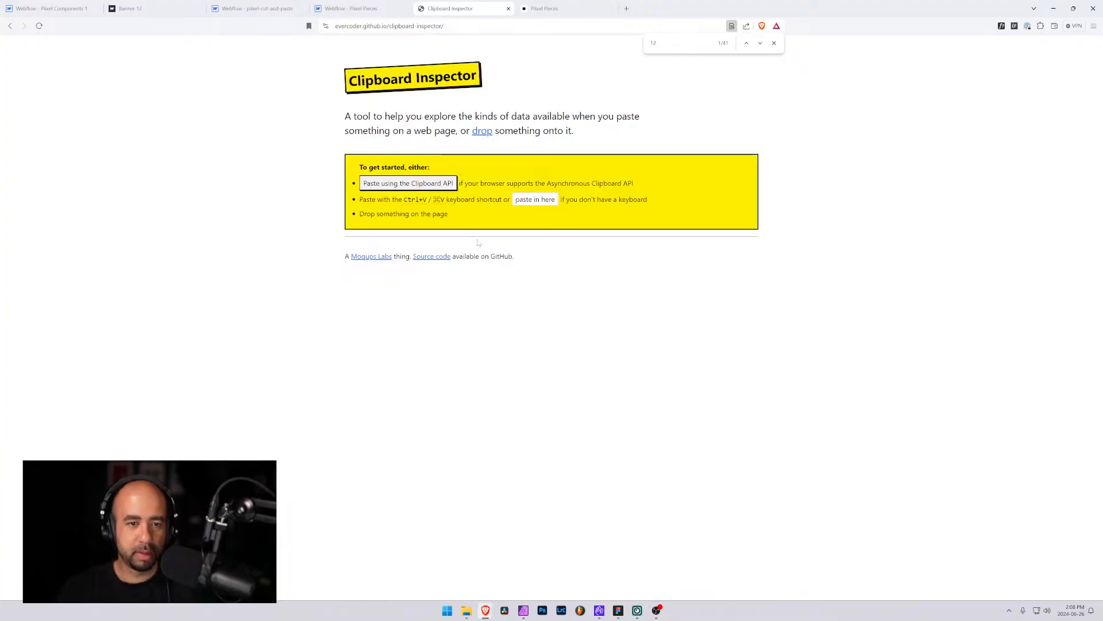
left_click(535, 199)
key("ctrl+v")
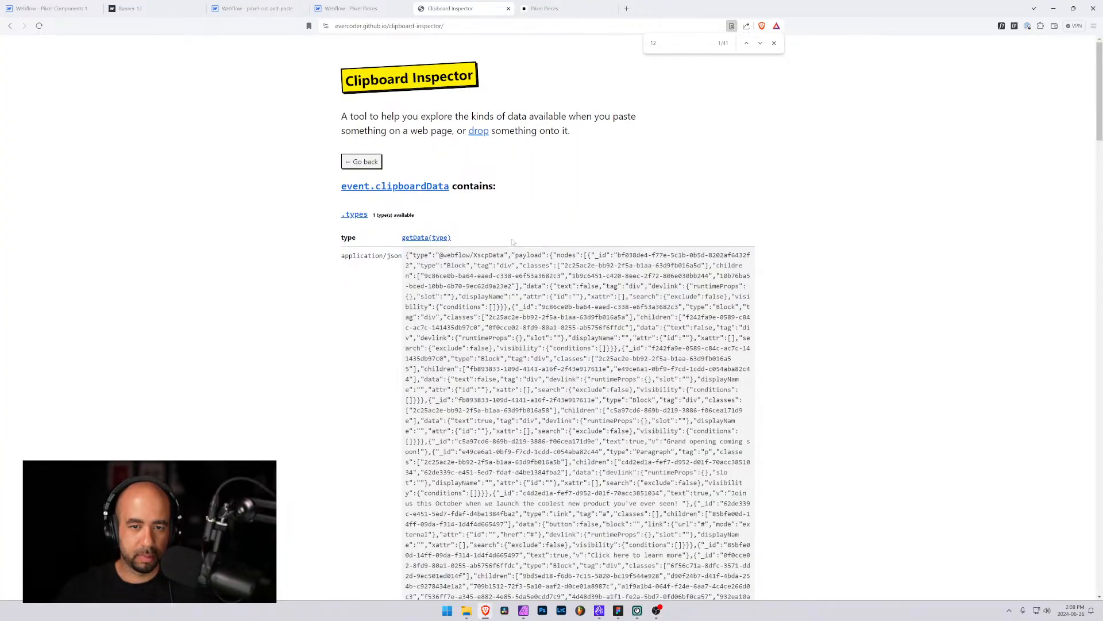
key("ctrl+a")
scroll(578, 316, "down", 20)
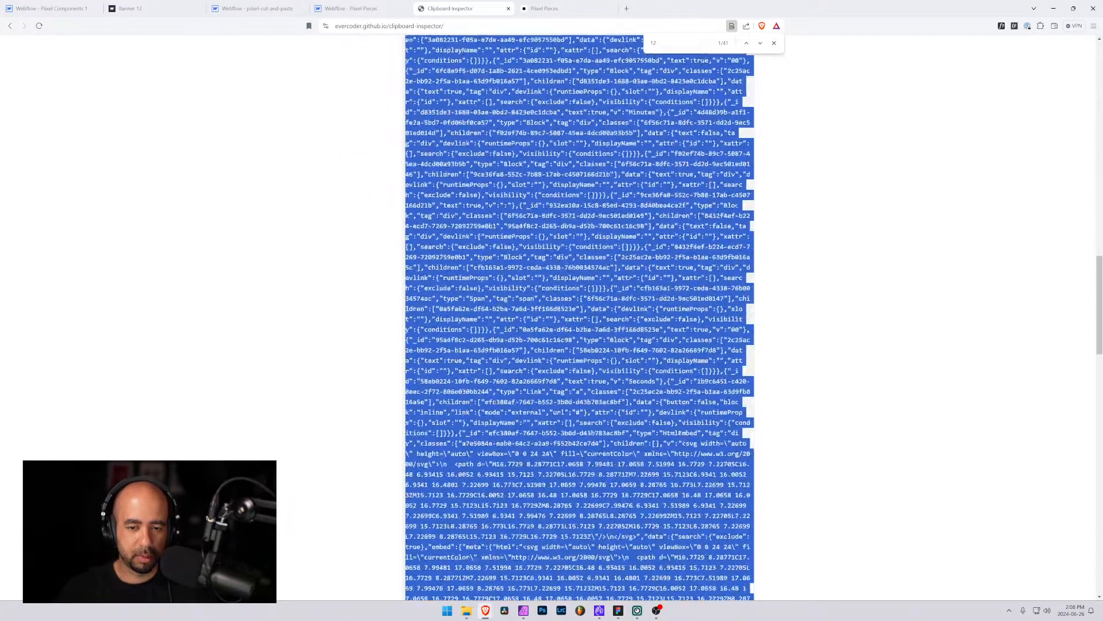
left_click_drag(611, 454, 422, 417)
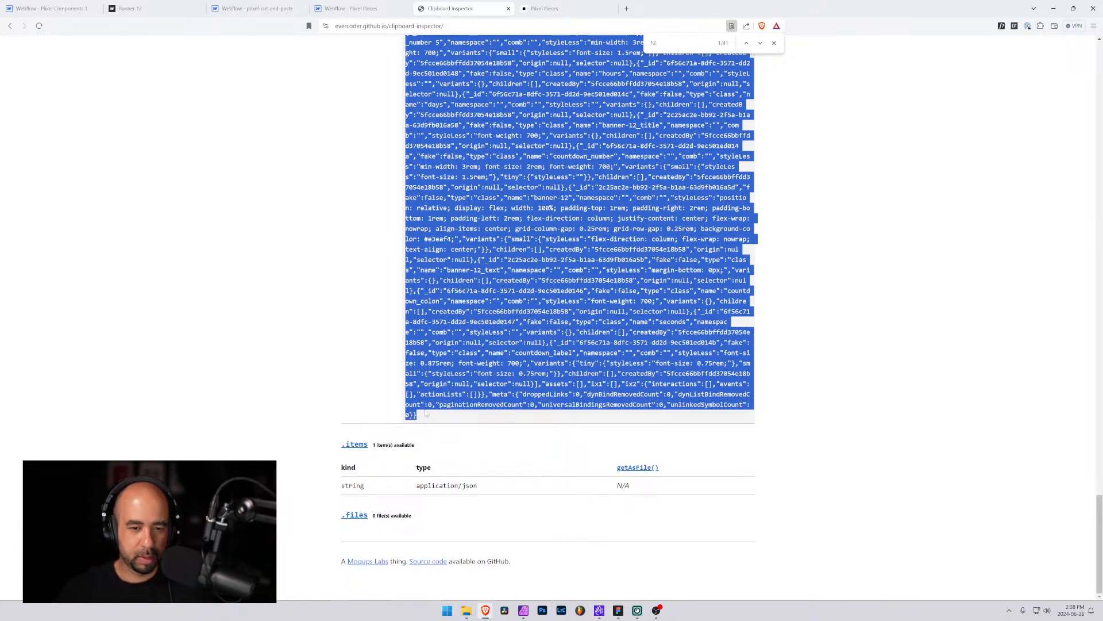
Replace the Banner 12 component's Code JSON field contents with the copied JSON and save the item
left_click(368, 8)
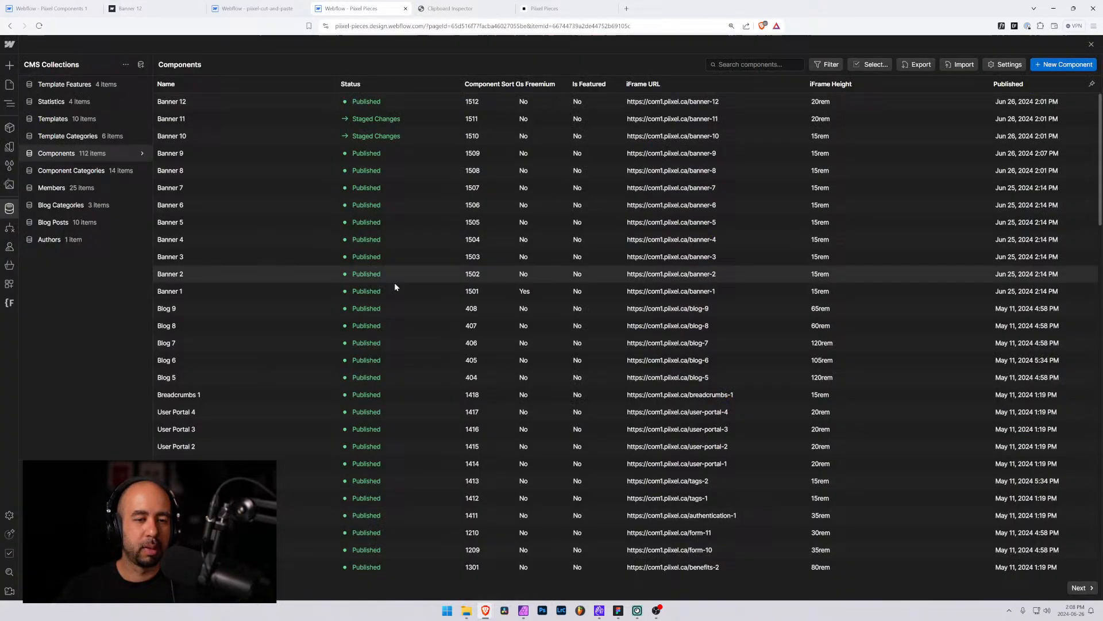
left_click(249, 100)
scroll(386, 393, "down", 5)
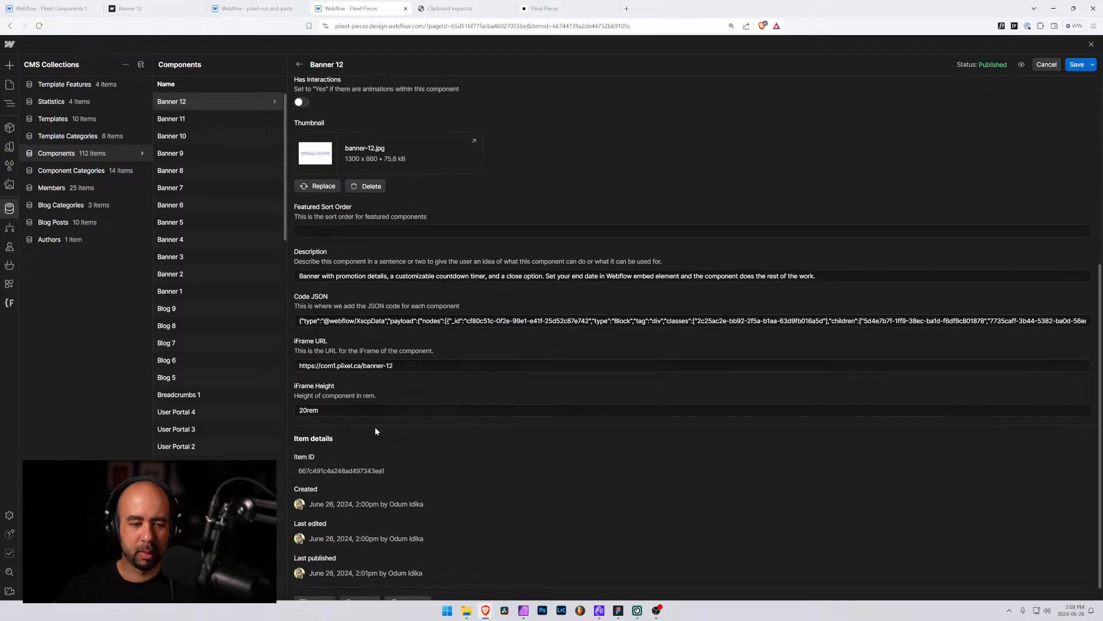
left_click(388, 320)
key("ctrl+a")
key("BackSpace")
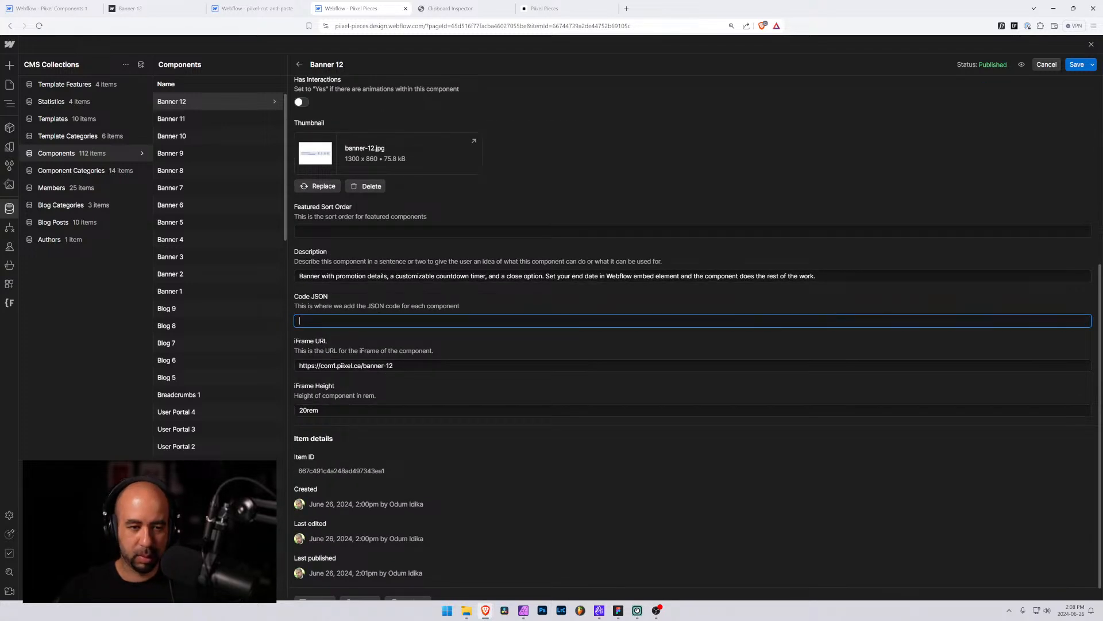
key("ctrl+v")
left_click(1077, 64)
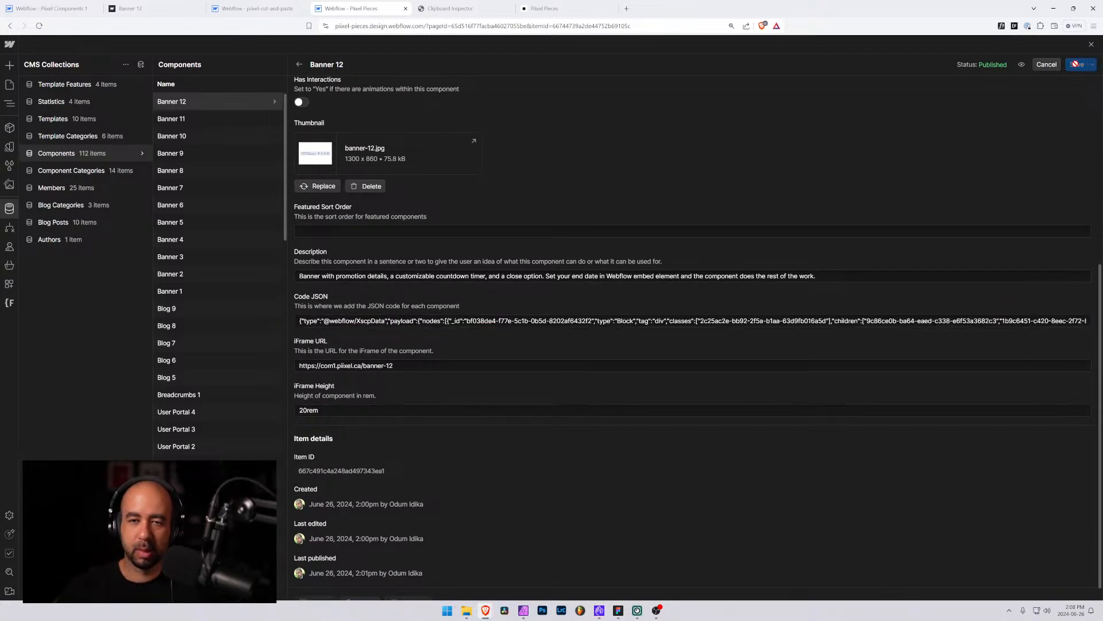
Publish the Pixel Pieces site to the selected domains
left_click(16, 84)
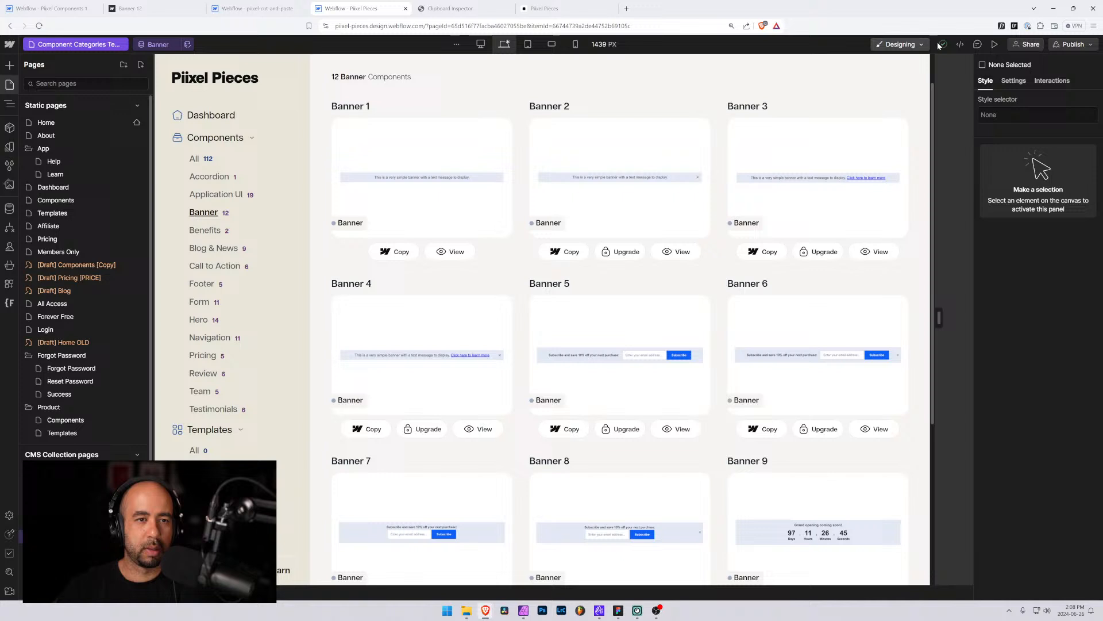
left_click(1073, 44)
left_click(1048, 198)
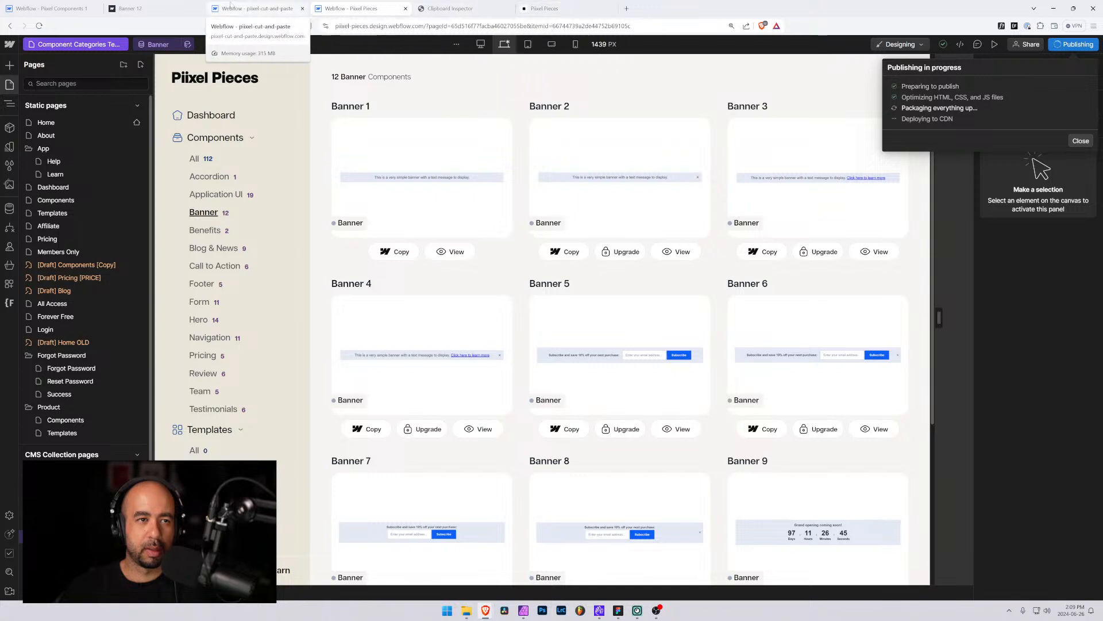
In the pixel-cut-and-paste project, delete the existing banner and remove all unused style selectors
left_click(256, 8)
left_click(55, 95)
key("Delete")
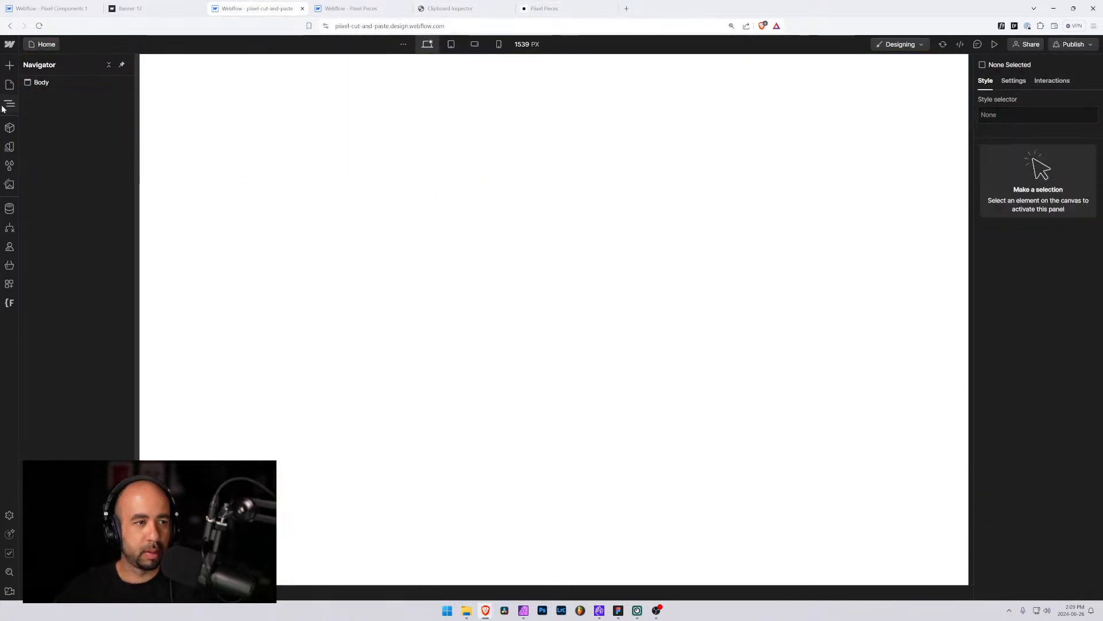
left_click(10, 166)
left_click(141, 67)
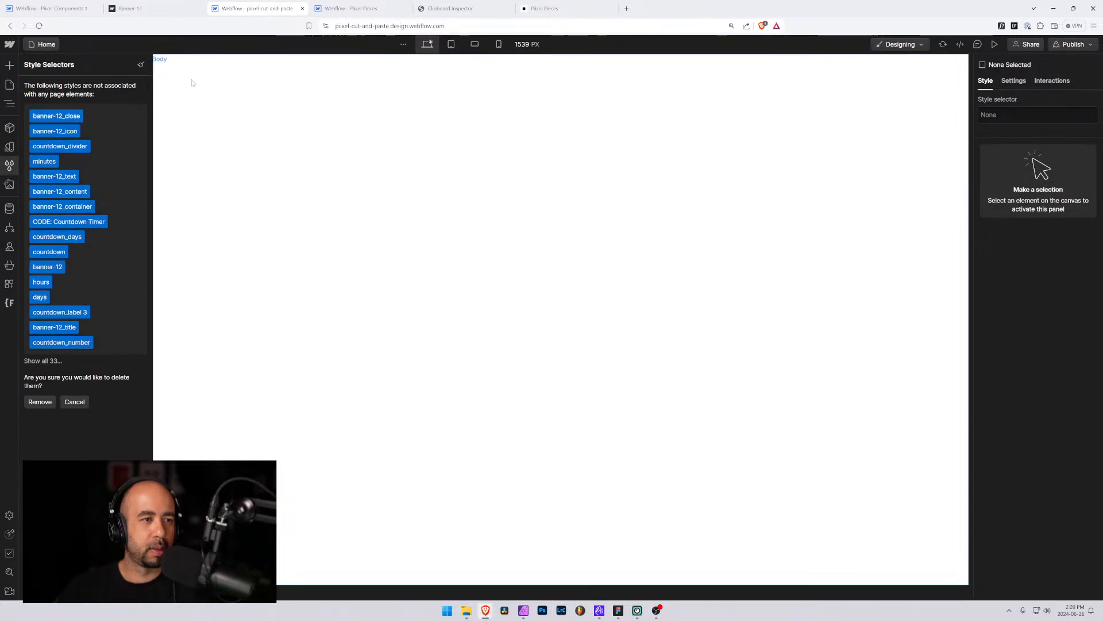
left_click(45, 399)
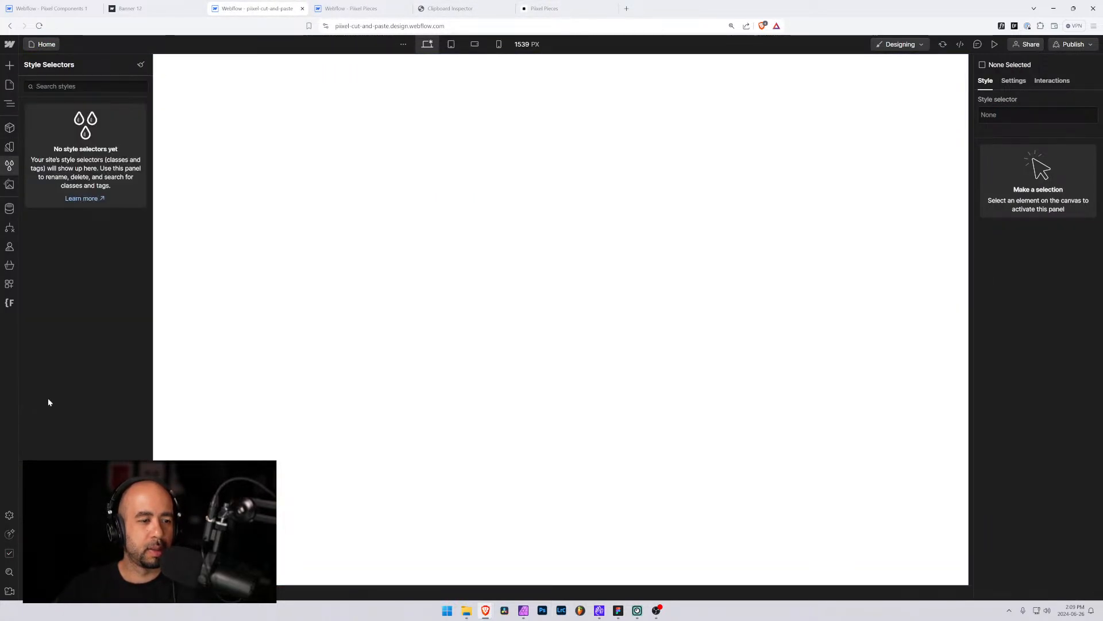
Copy Banner 12 from the live Pixel Pieces banner components page
left_click(459, 6)
left_click(362, 5)
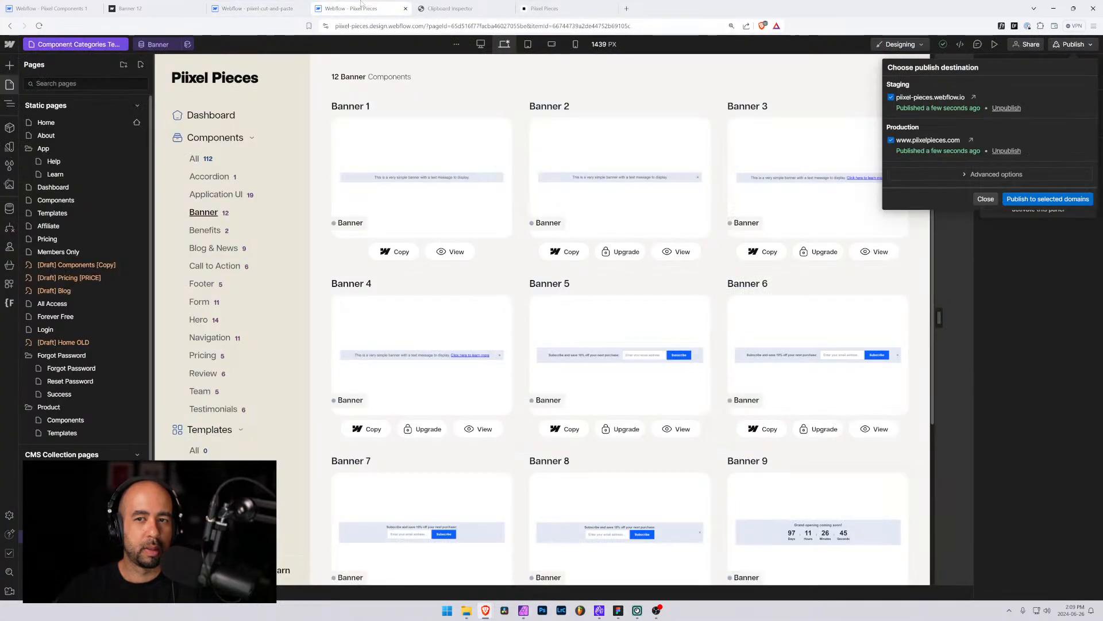
left_click(552, 8)
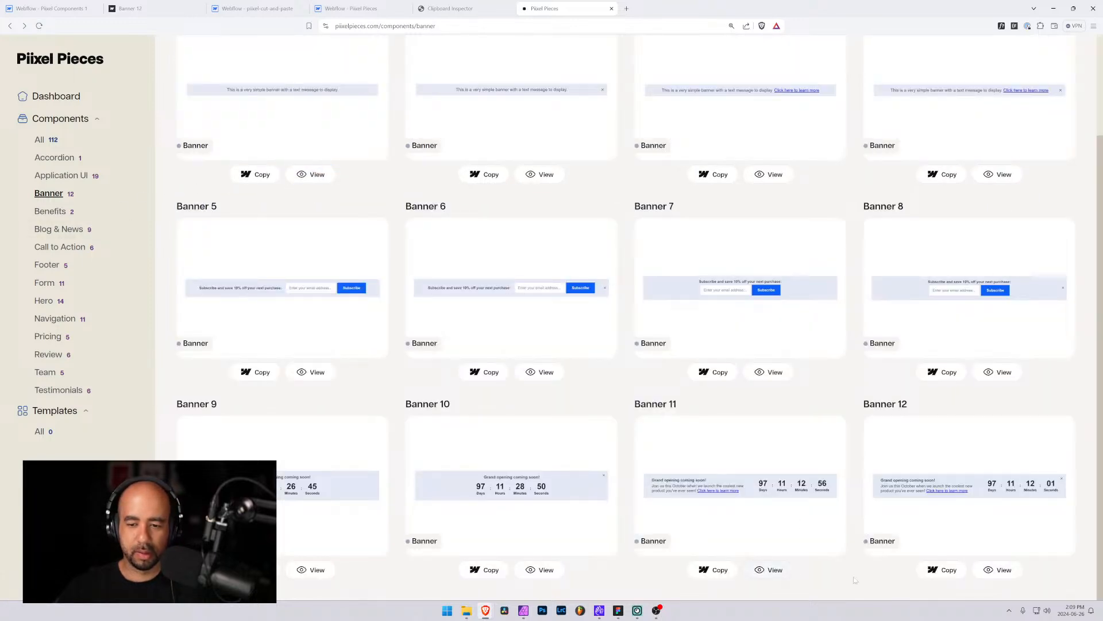
left_click(942, 569)
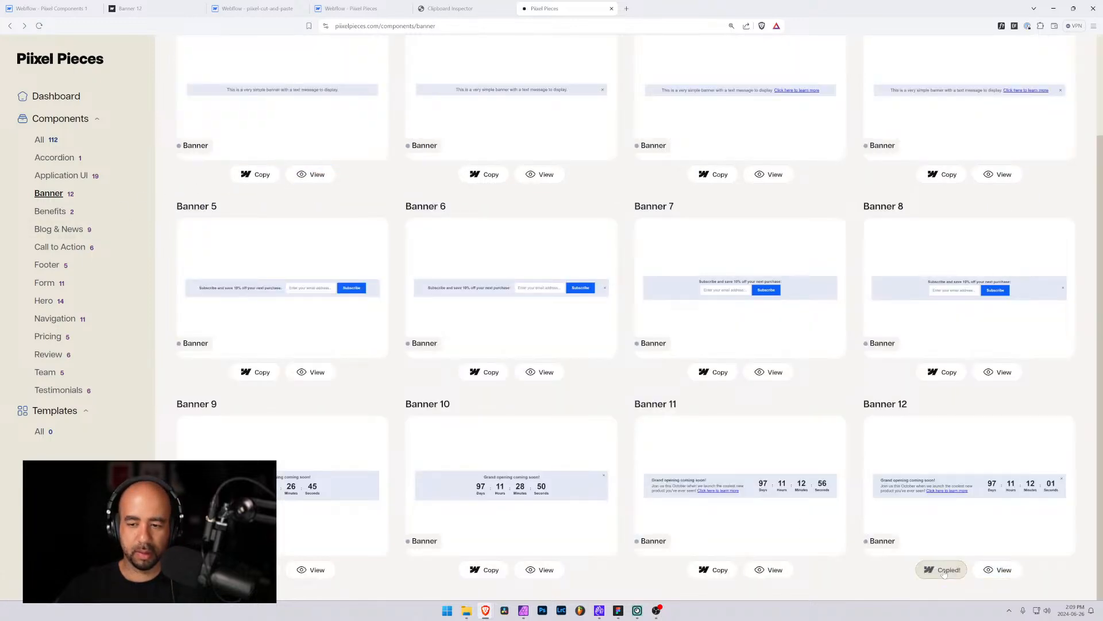
Dismiss the save error alert and cancel the Contact Us dialog in the pixel-cut-and-paste project
left_click(195, 7)
left_click(256, 8)
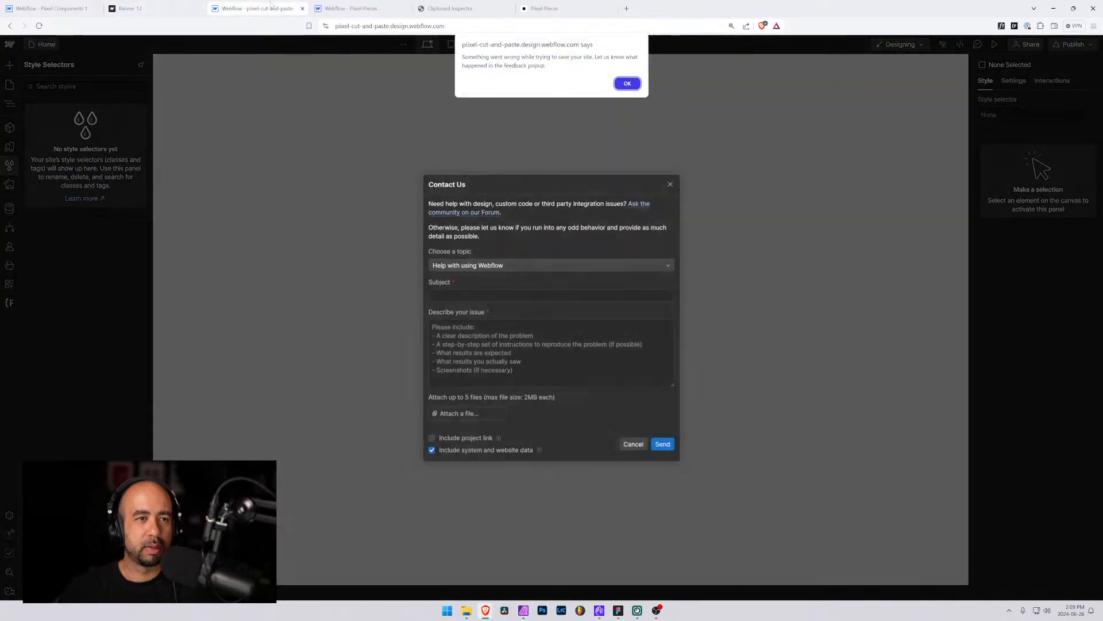
left_click(627, 85)
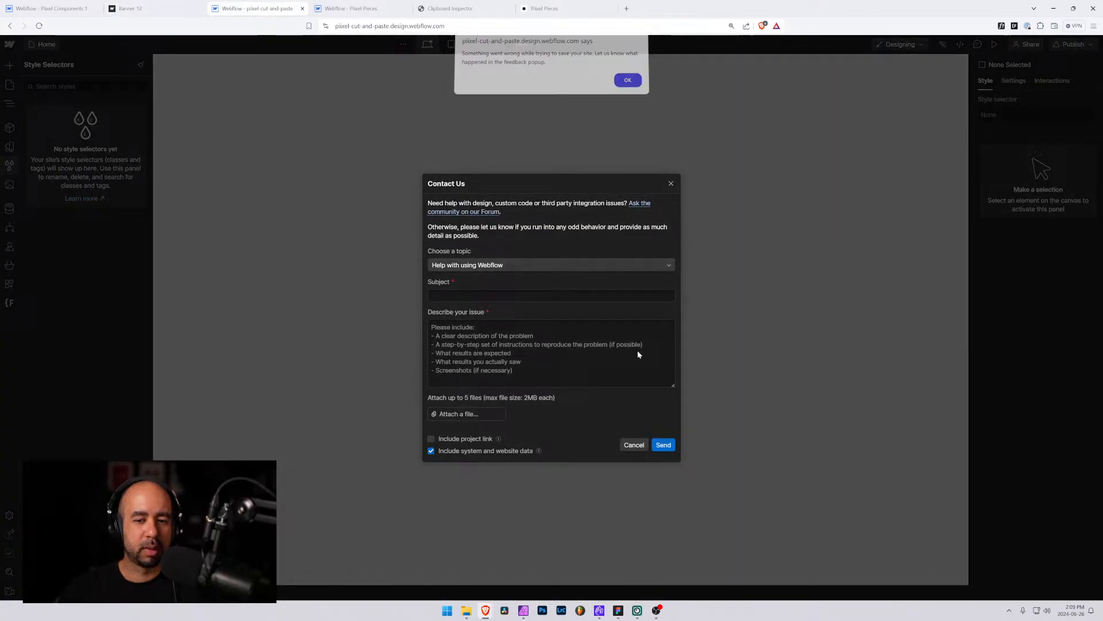
left_click(634, 445)
left_click(634, 251)
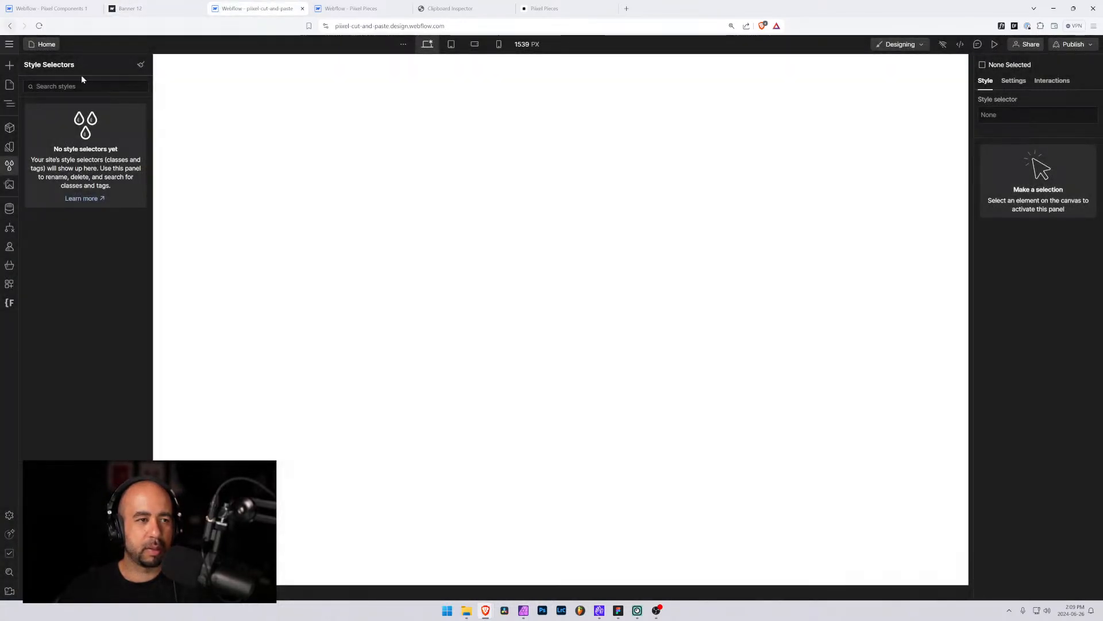
Paste the copied Banner 12 into the page body of the pixel-cut-and-paste project
left_click(9, 85)
left_click(9, 104)
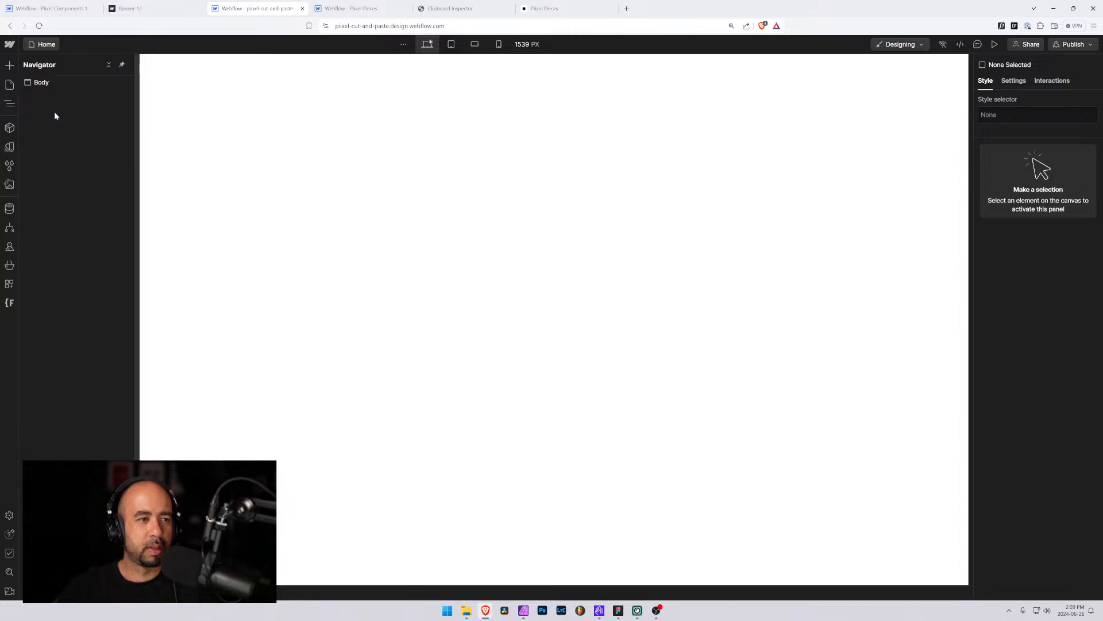
left_click(43, 84)
key("ctrl+v")
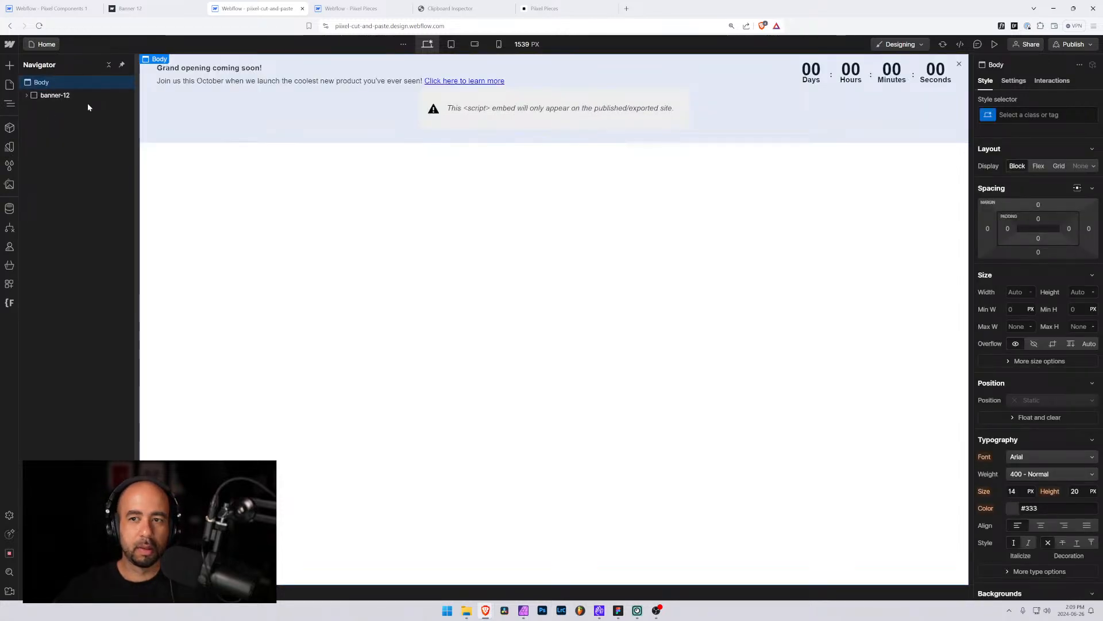
Open the pasted Banner 12 countdown timer embed and review its code up to the eventendtime variable, then close the editor
double_click(461, 110)
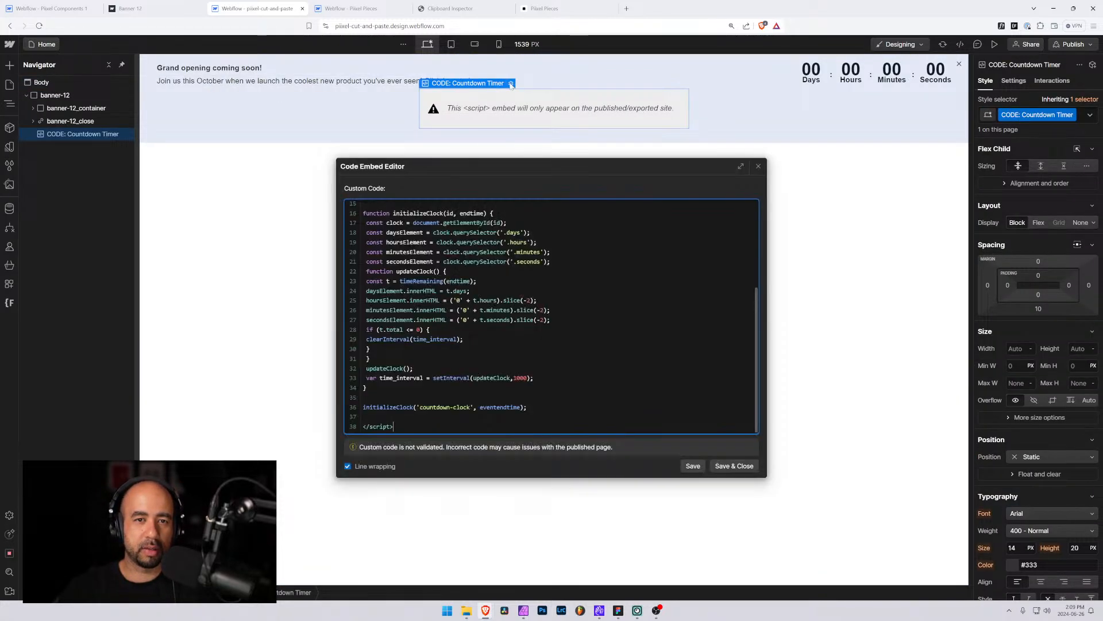
scroll(552, 316, "up", 5)
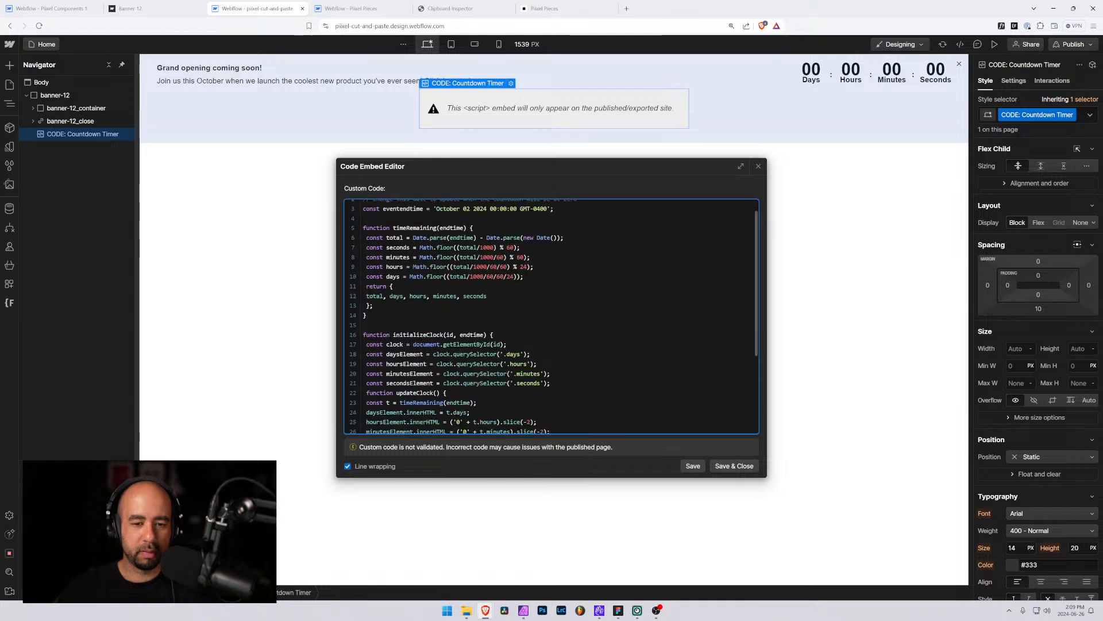
left_click(759, 166)
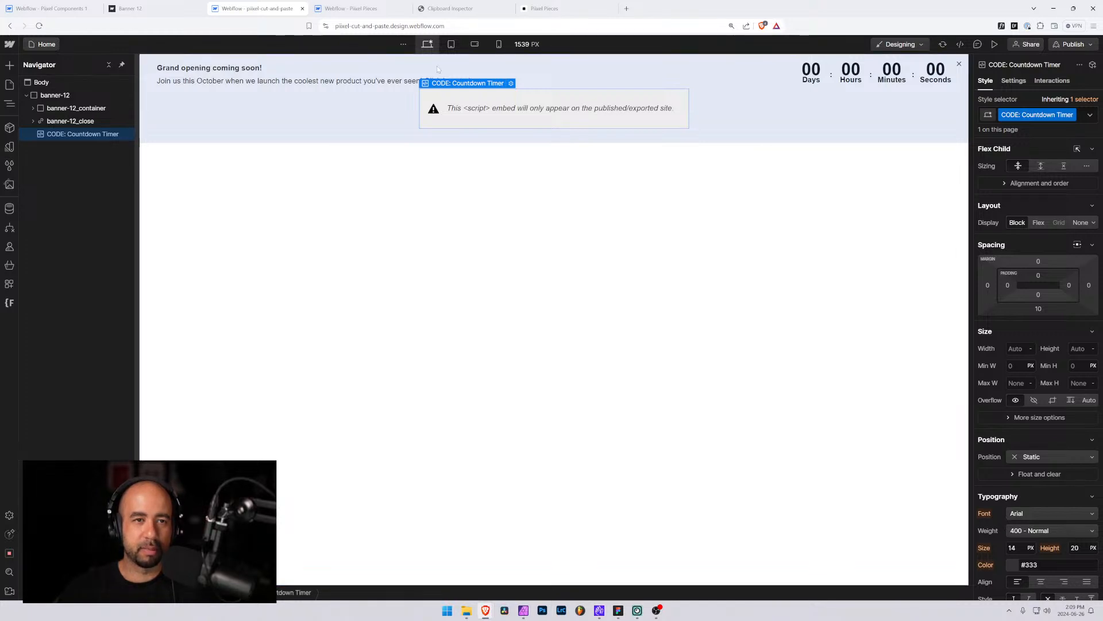
Copy the Banner 9 component from Pixel Pieces and paste it into the page body of the pixel-cut-and-paste project
left_click(543, 9)
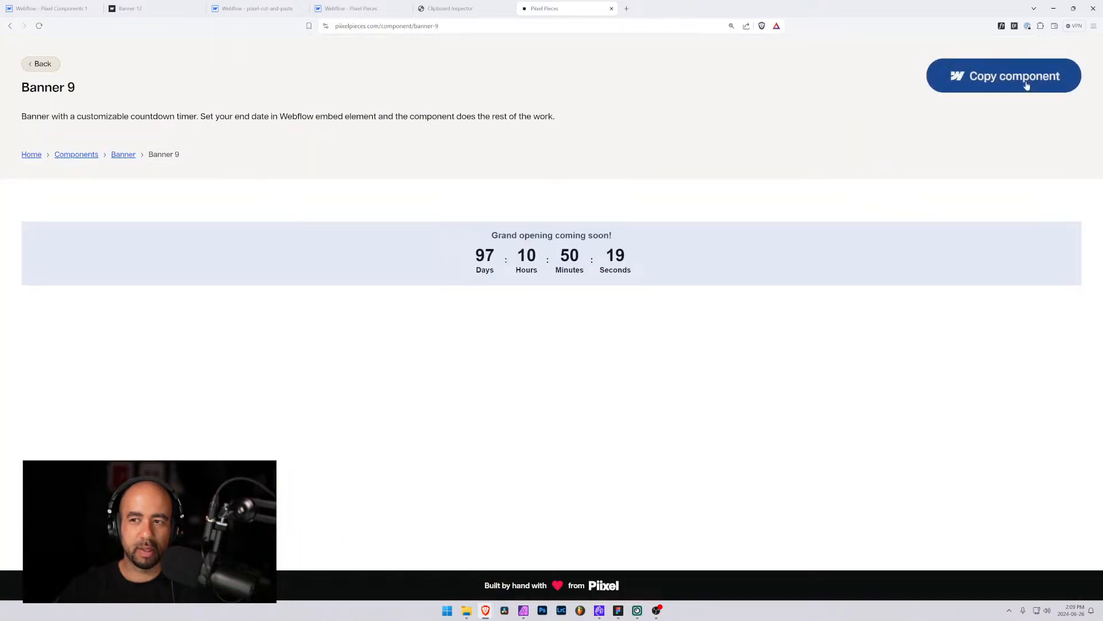
left_click(1027, 92)
left_click(351, 8)
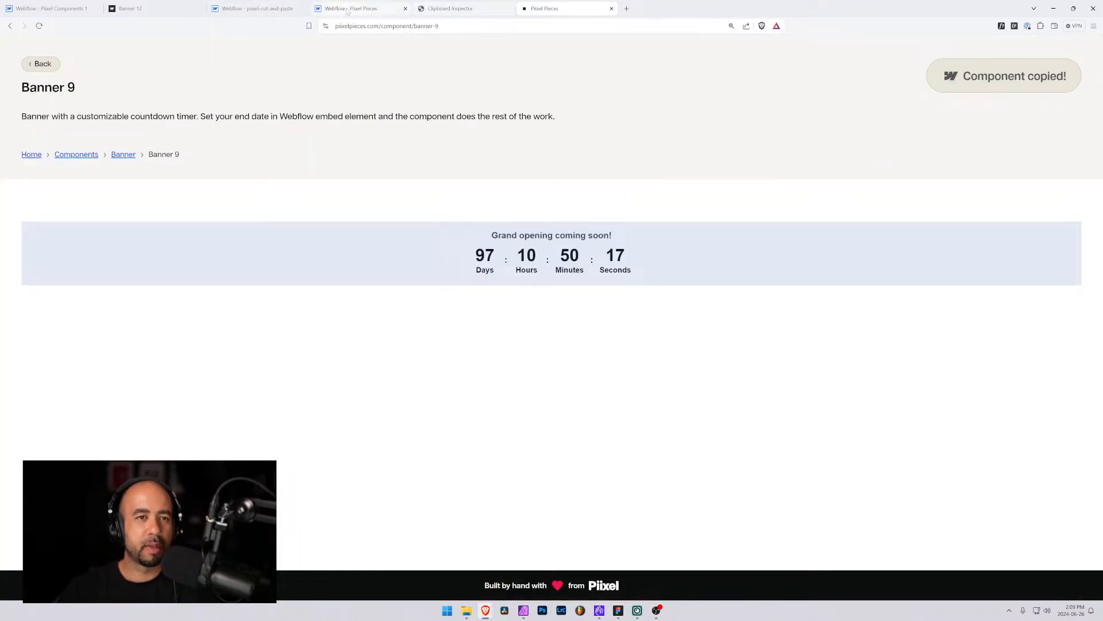
left_click(265, 9)
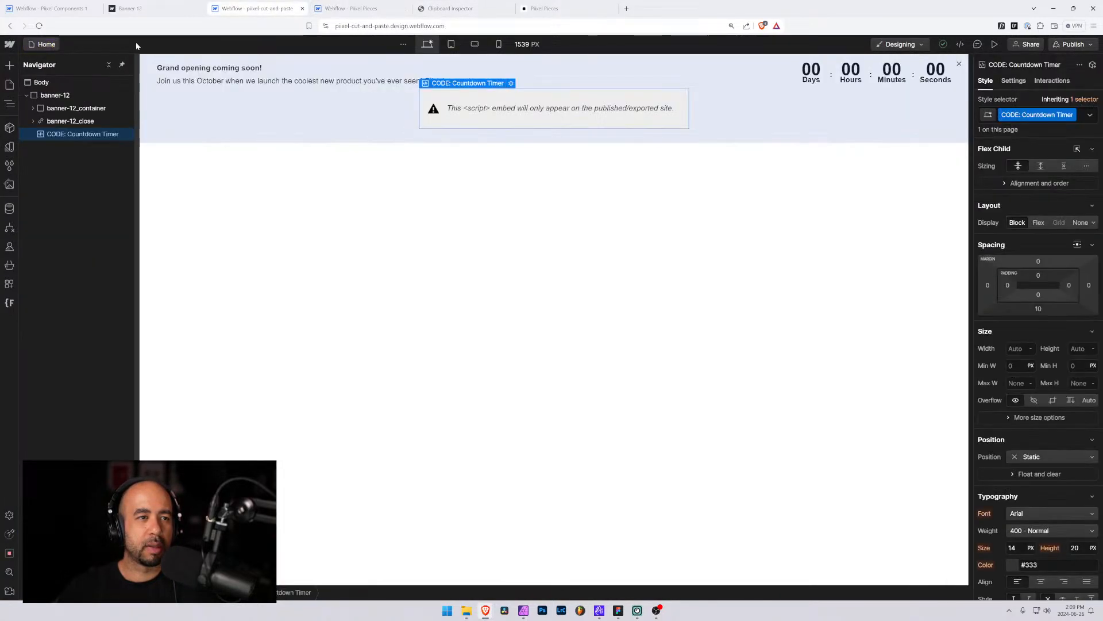
left_click(38, 83)
key("ctrl+v")
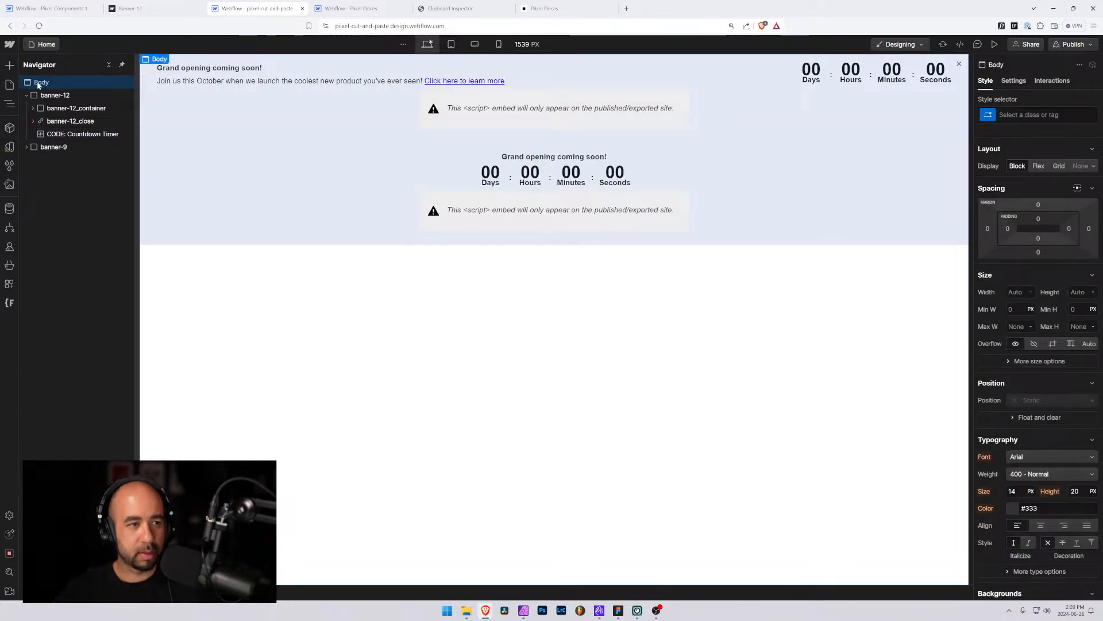
Open the pasted Banner 9 countdown timer embed to check its eventendtime code, then close the editor
left_click(509, 182)
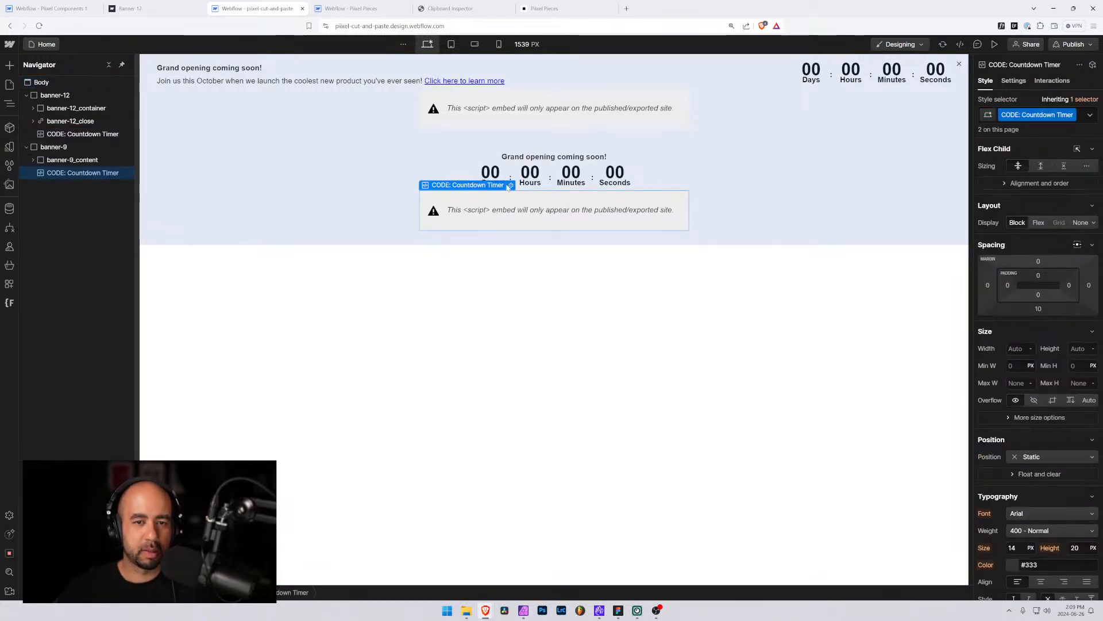
double_click(509, 181)
scroll(552, 316, "up", 5)
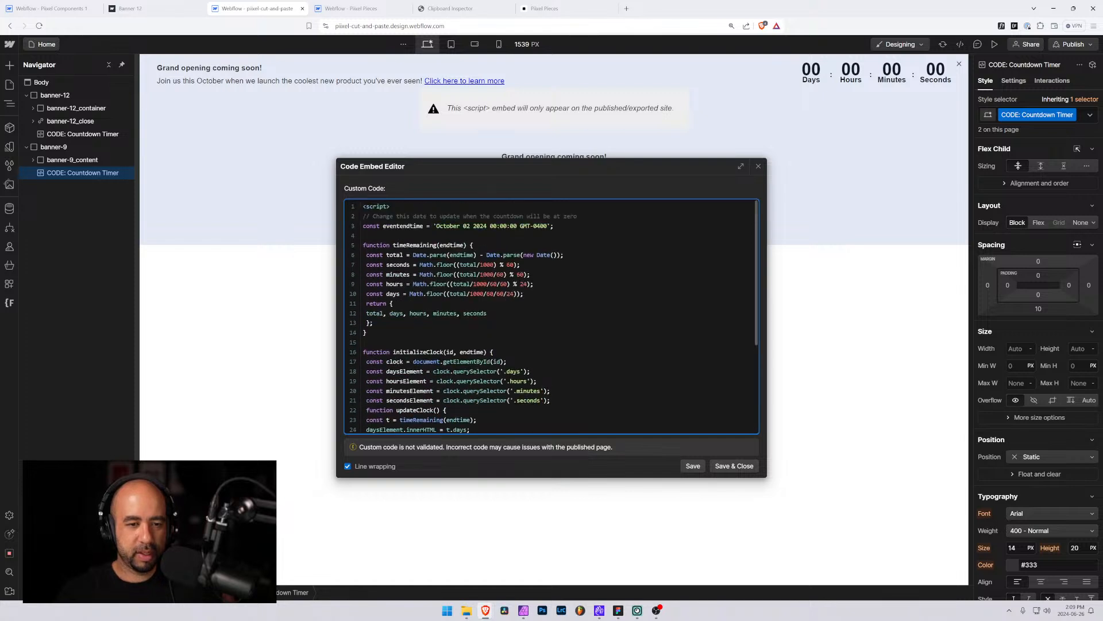
left_click(758, 167)
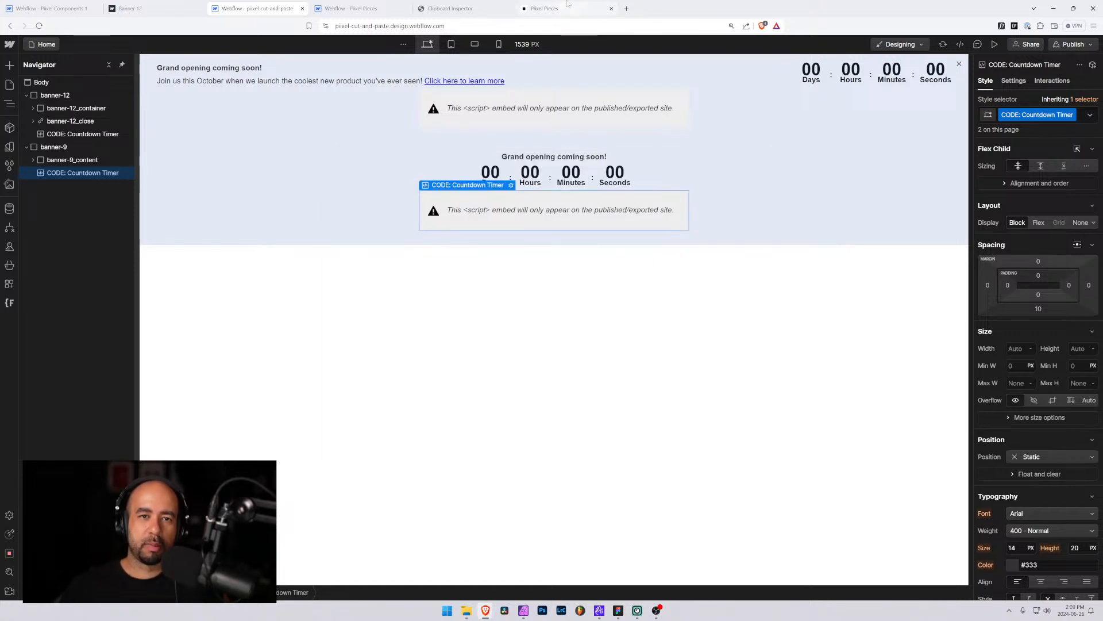
Compare the live Banner 9 countdown on Pixel Pieces with the published Banner 12 page
left_click(529, 14)
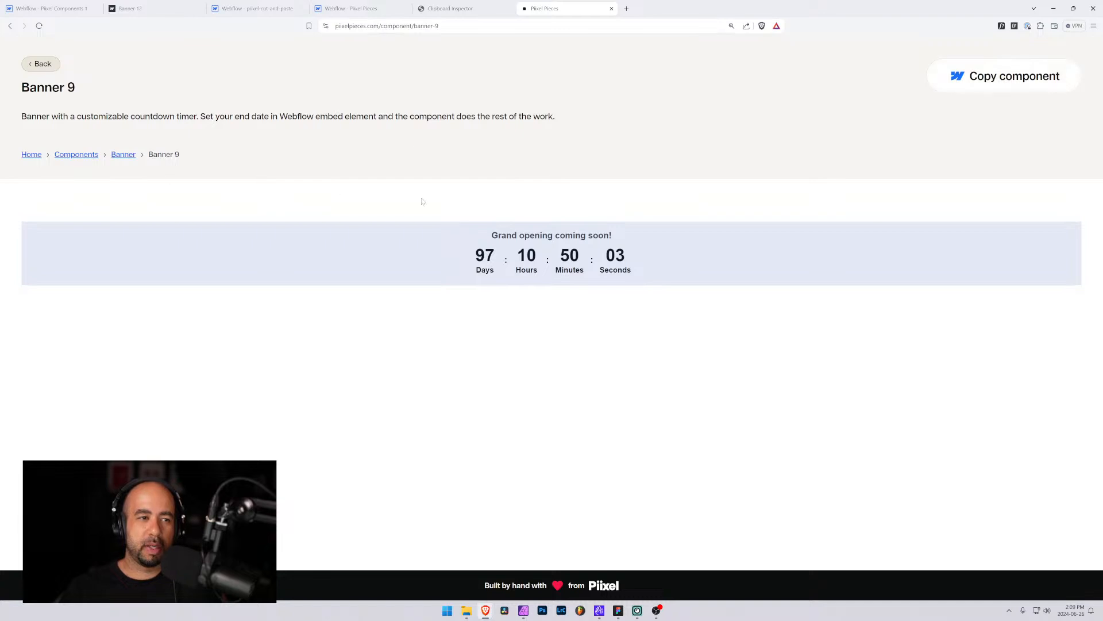
left_click_drag(470, 250, 632, 252)
left_click(645, 266)
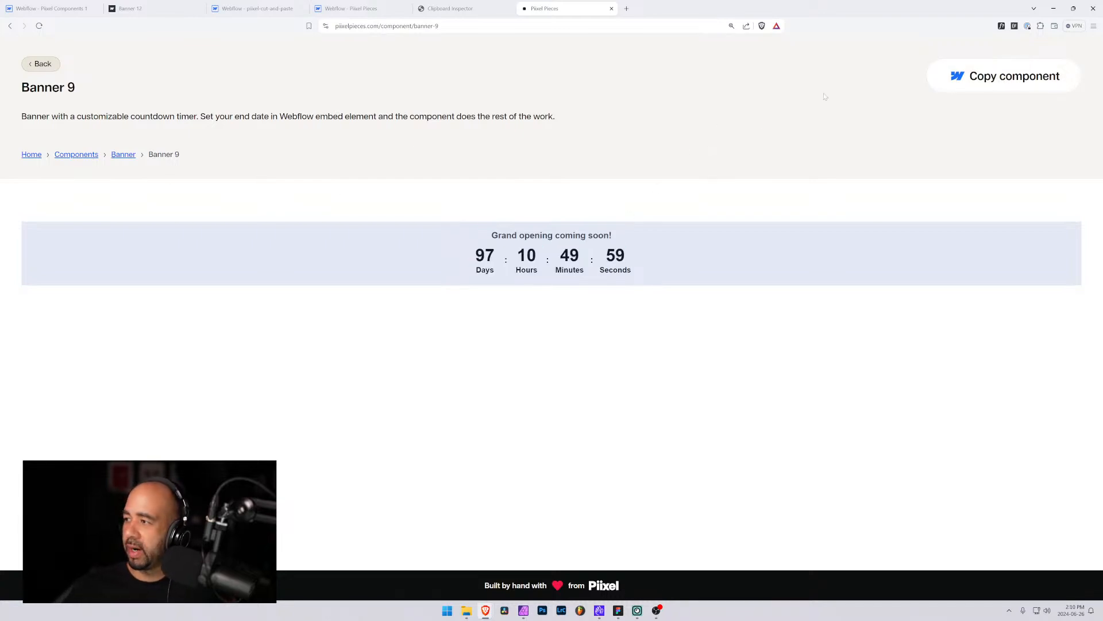
left_click(140, 9)
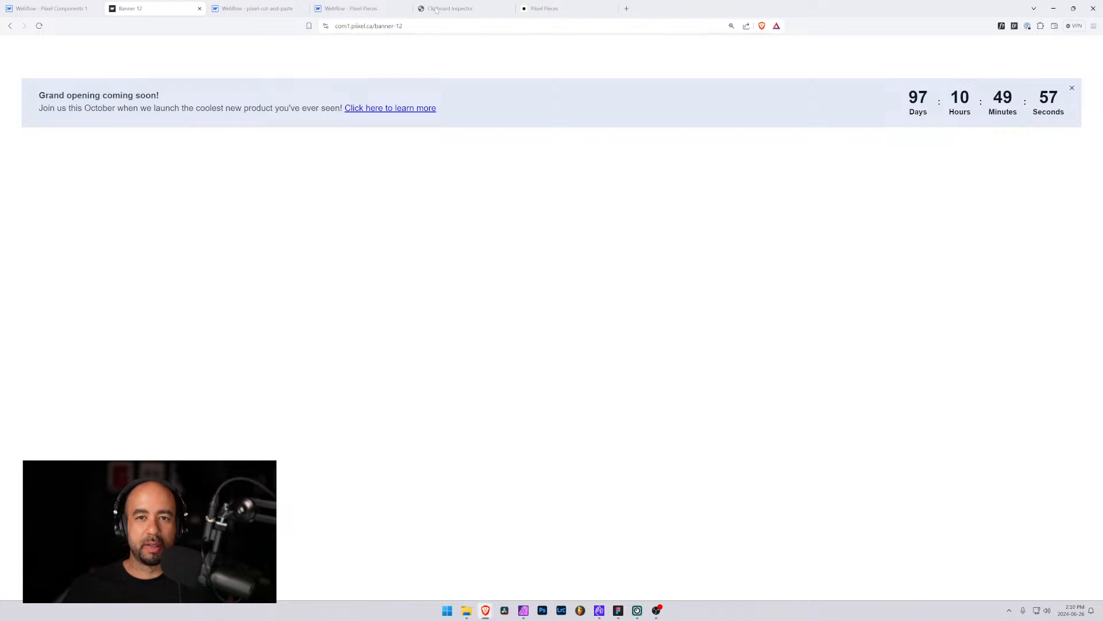
Browse the Pixel Pieces component library pages, from the banner list through all components and the Hero category
left_click(540, 8)
left_click(41, 64)
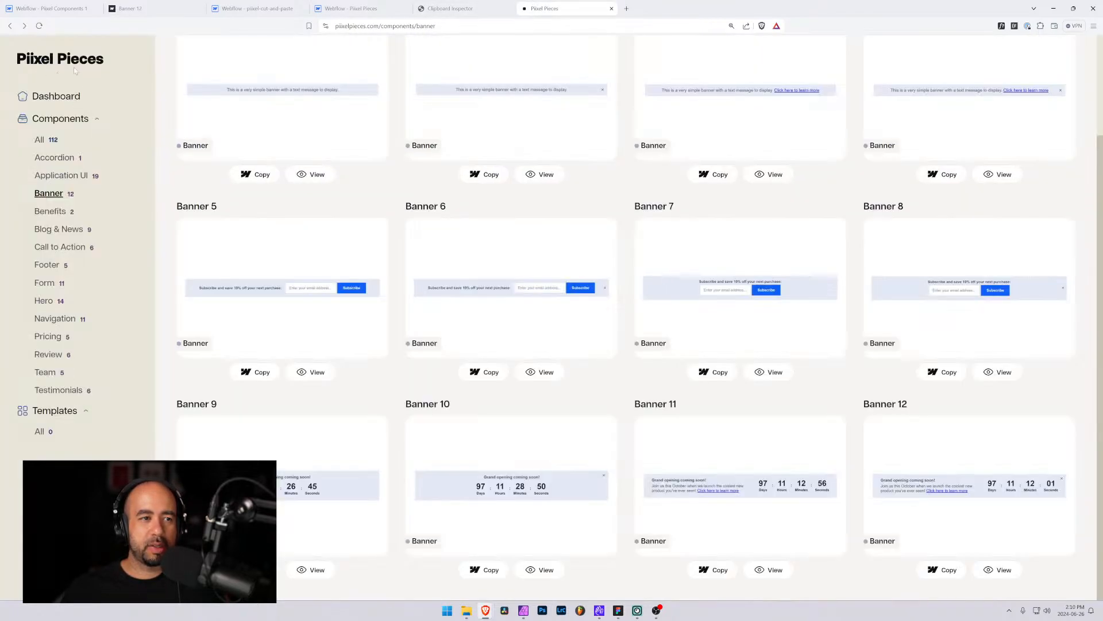
scroll(310, 190, "up", 3)
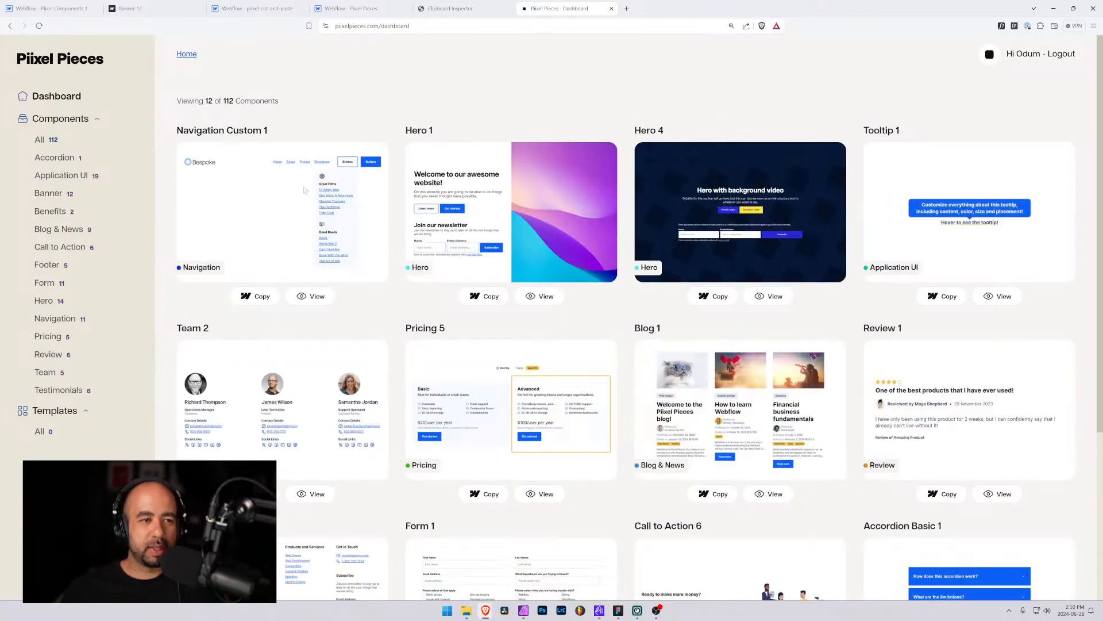
scroll(343, 261, "down", 4)
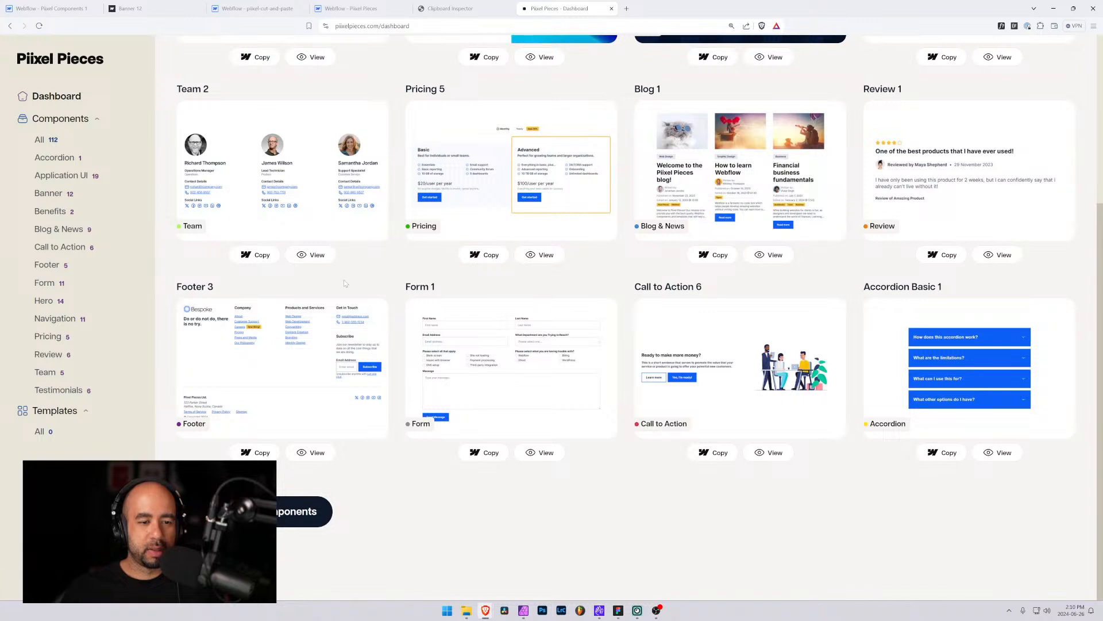
left_click(296, 514)
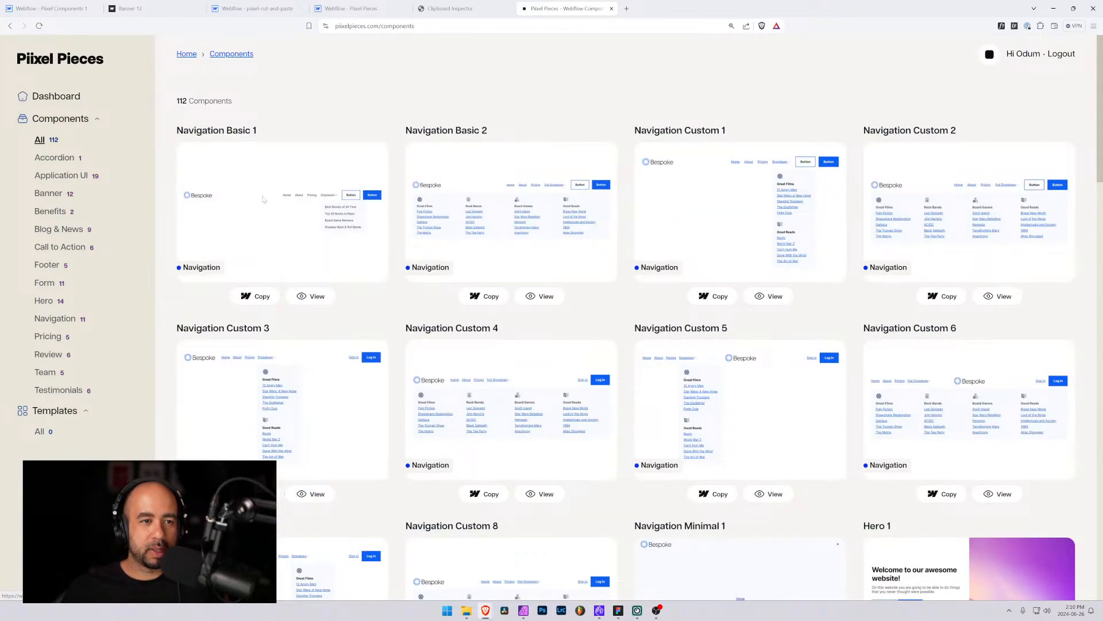
scroll(310, 160, "down", 9)
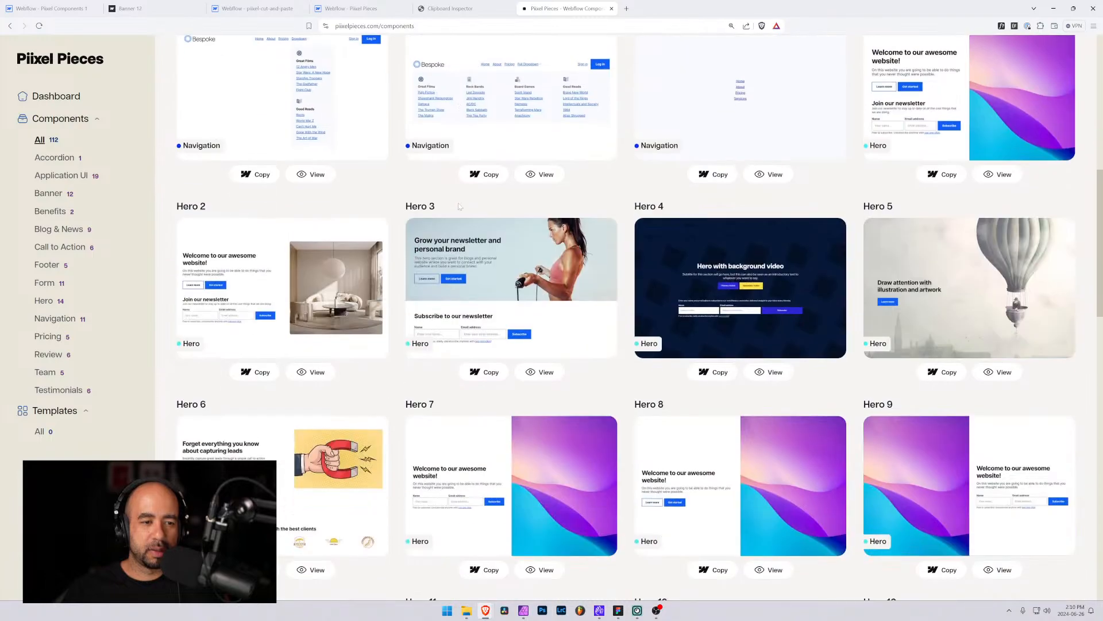
scroll(460, 207, "down", 20)
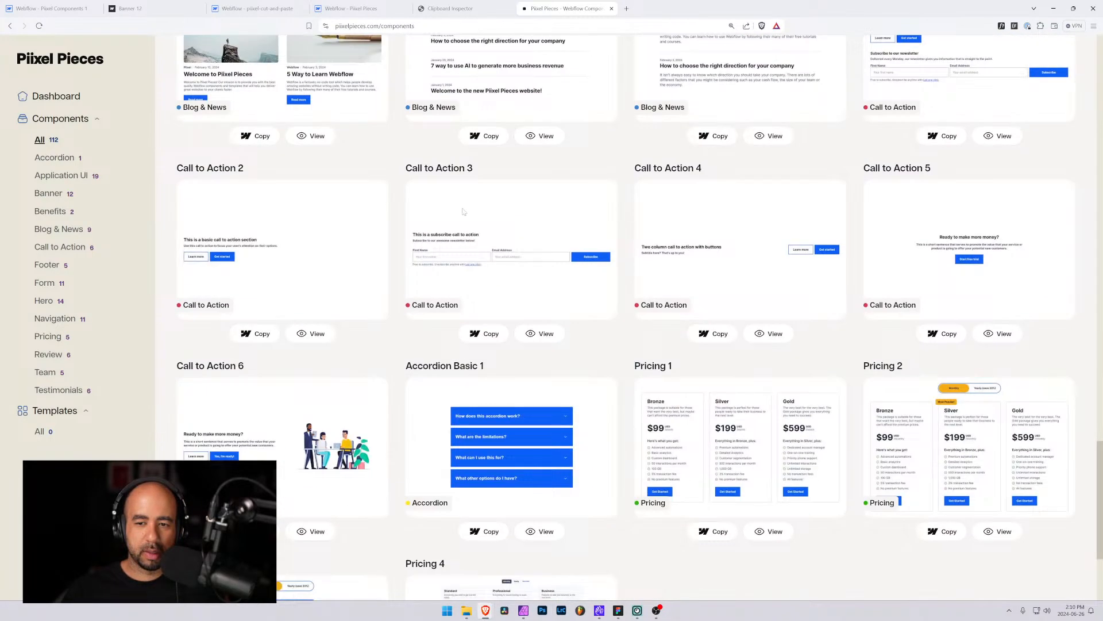
scroll(463, 211, "down", 3)
left_click(644, 570)
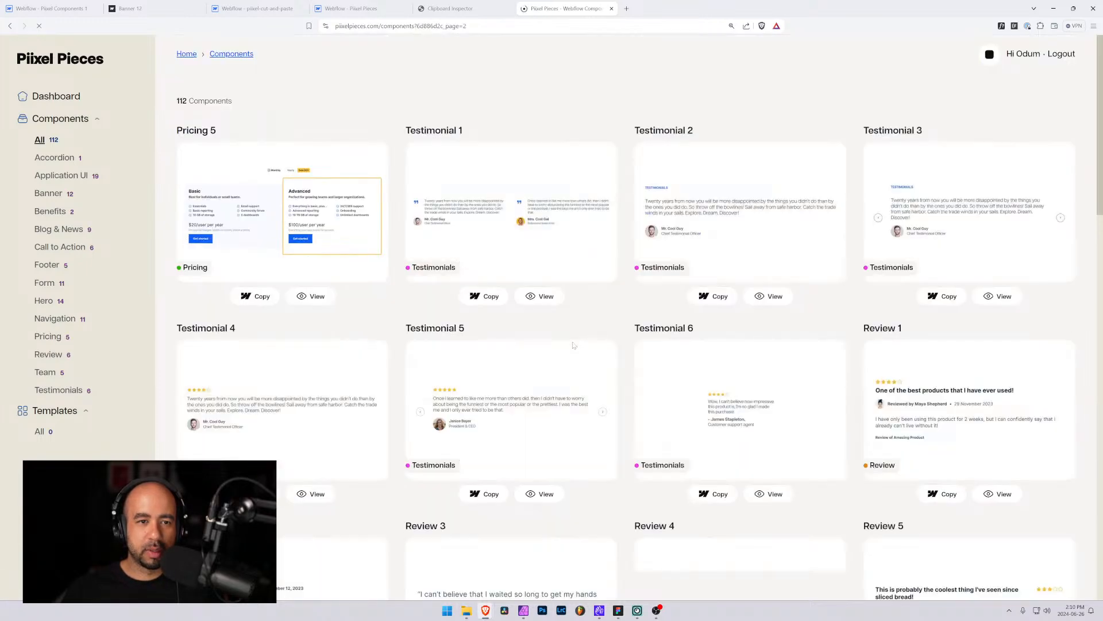
scroll(463, 292, "down", 7)
scroll(463, 291, "down", 12)
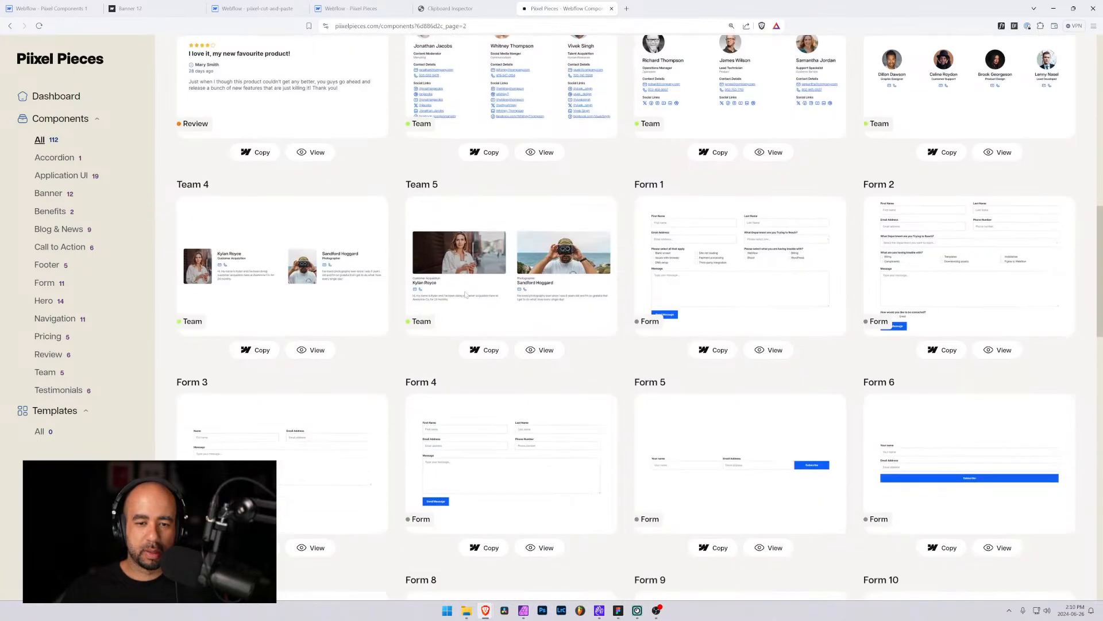
scroll(466, 293, "down", 10)
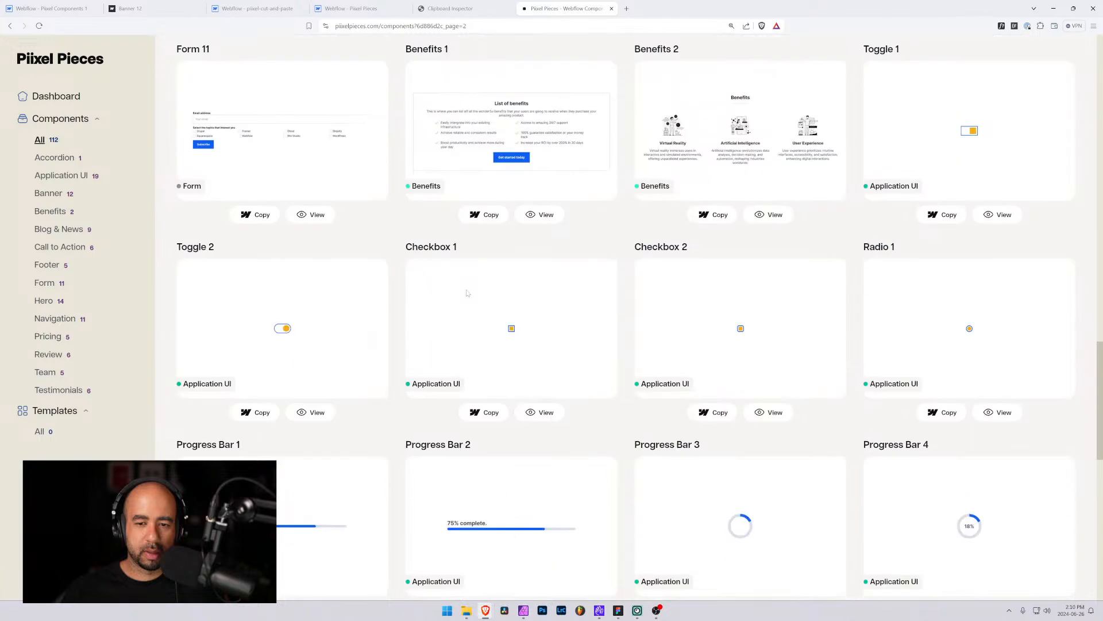
scroll(467, 293, "down", 3)
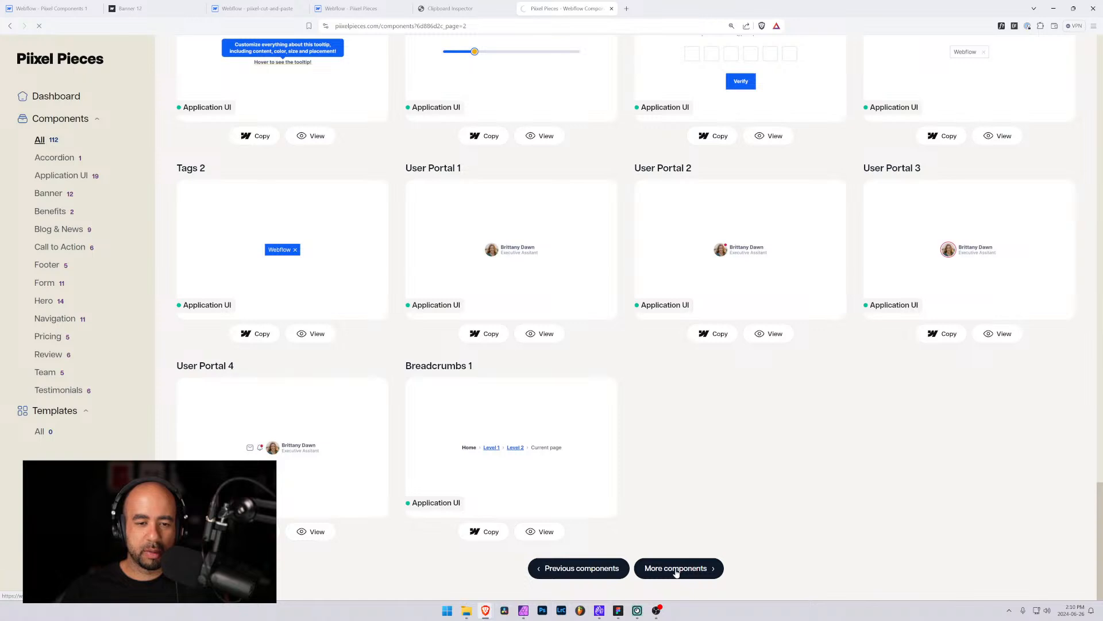
scroll(676, 573, "down", 3)
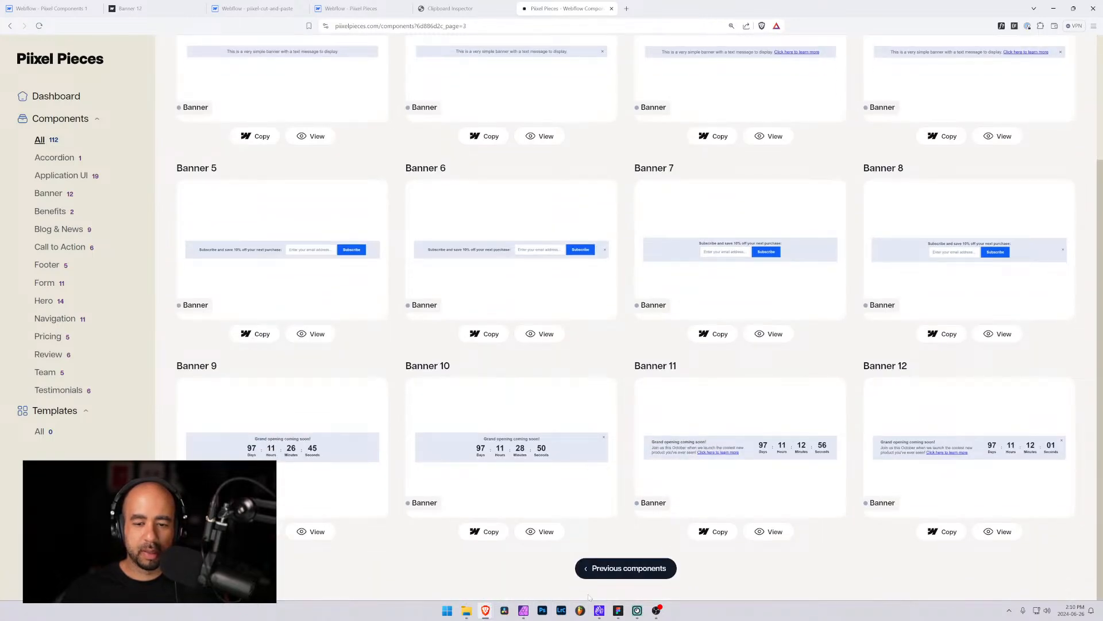
scroll(632, 561, "down", 20)
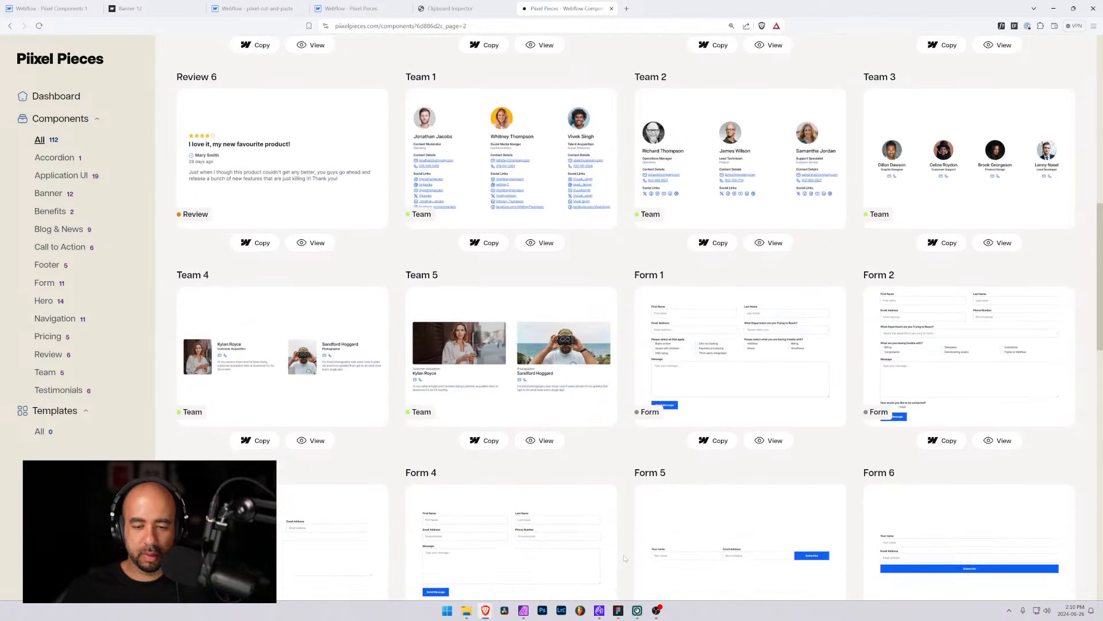
scroll(639, 558, "down", 6)
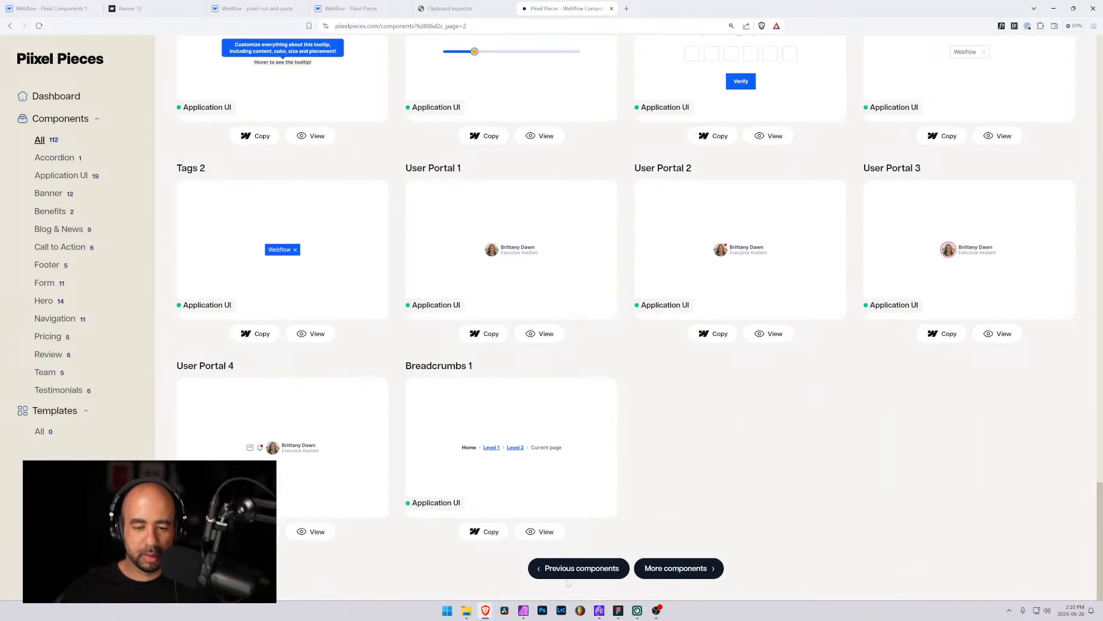
scroll(567, 578, "up", 20)
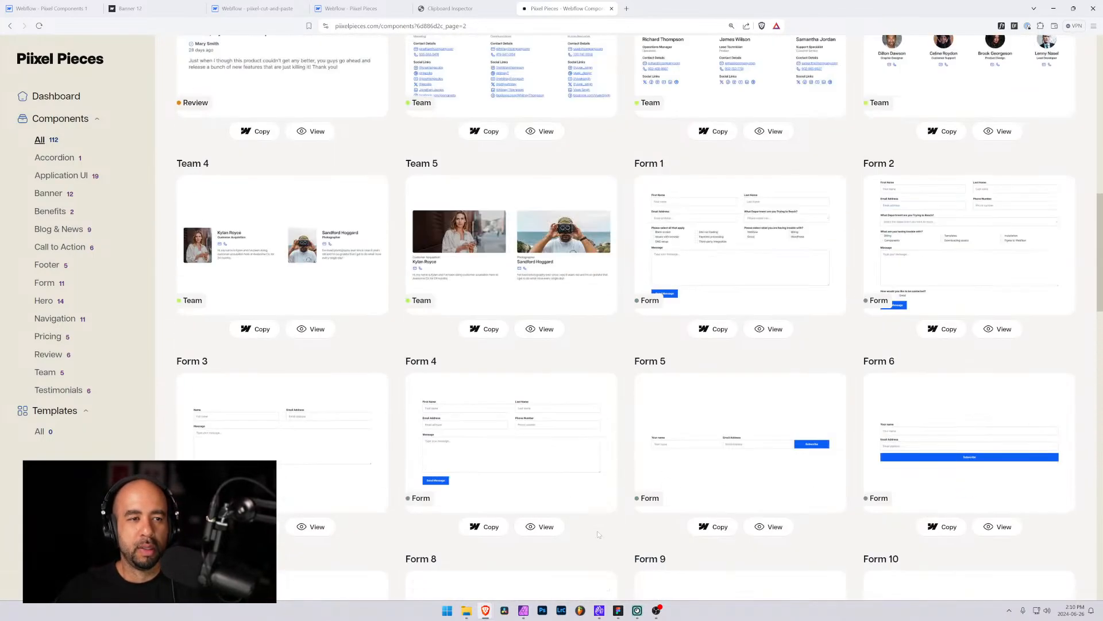
scroll(598, 530, "up", 3)
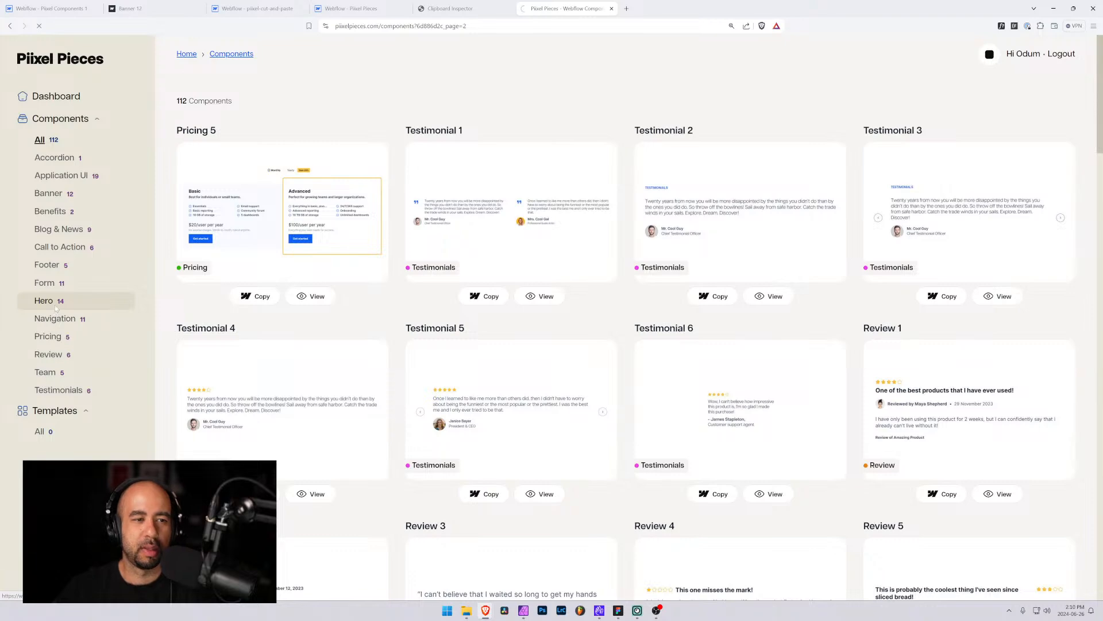
scroll(267, 270, "down", 6)
scroll(270, 269, "up", 6)
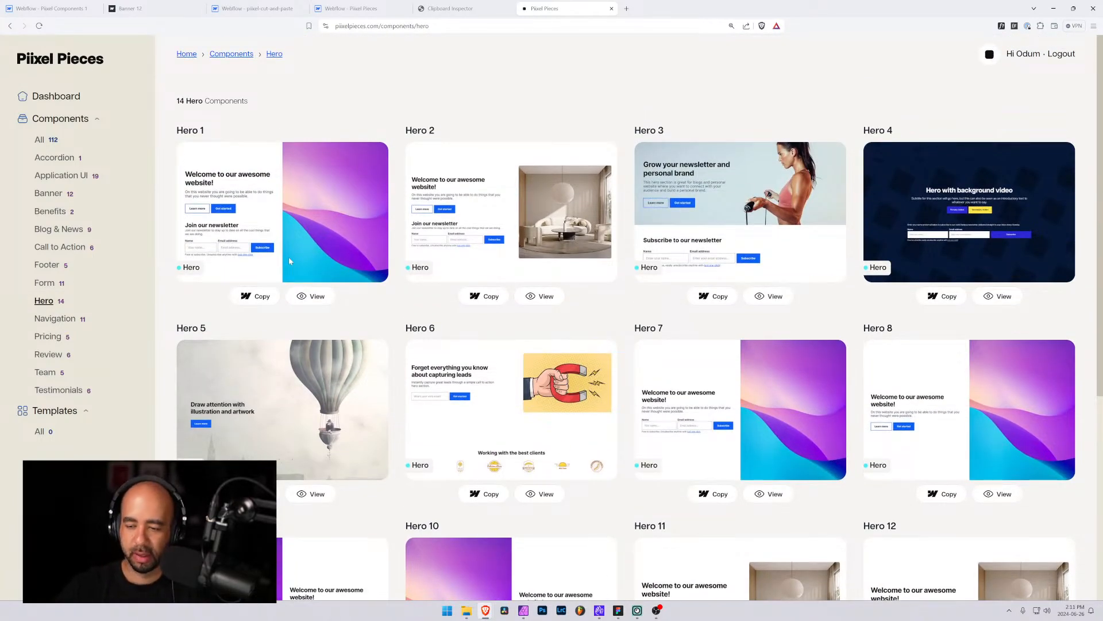
Log out of Pixel Pieces and preview the free sign-up page before returning home
left_click(1057, 55)
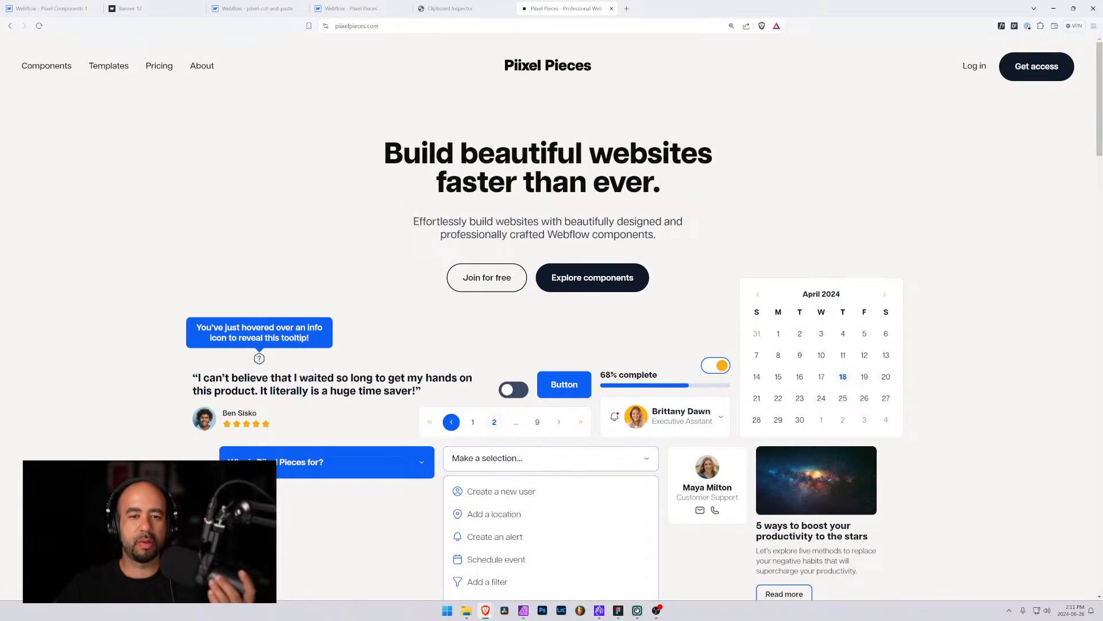
left_click(476, 286)
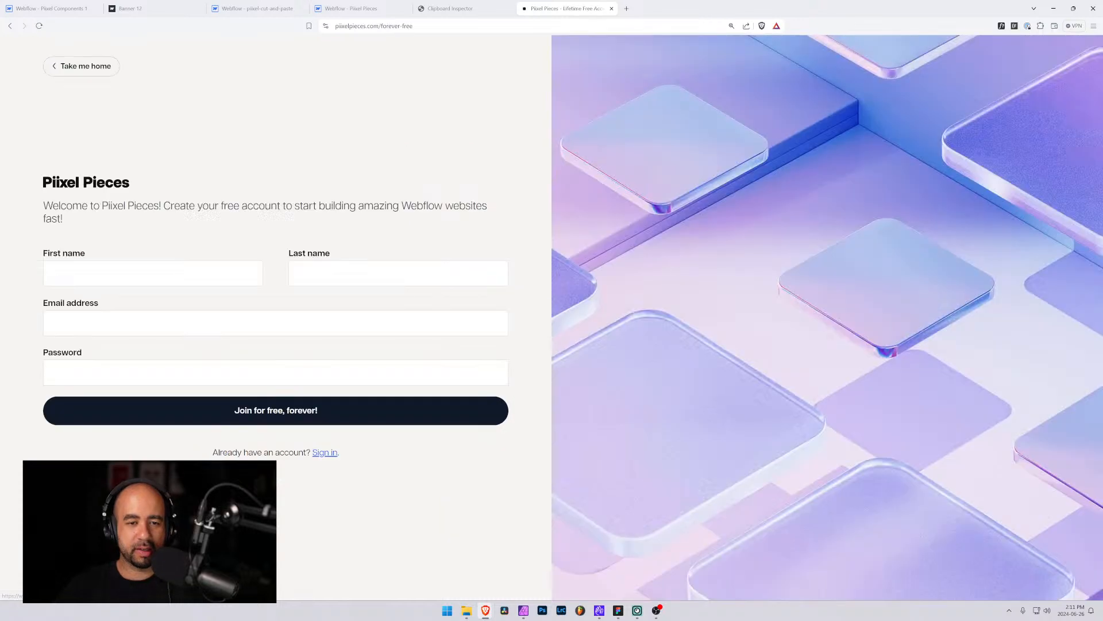
left_click(76, 67)
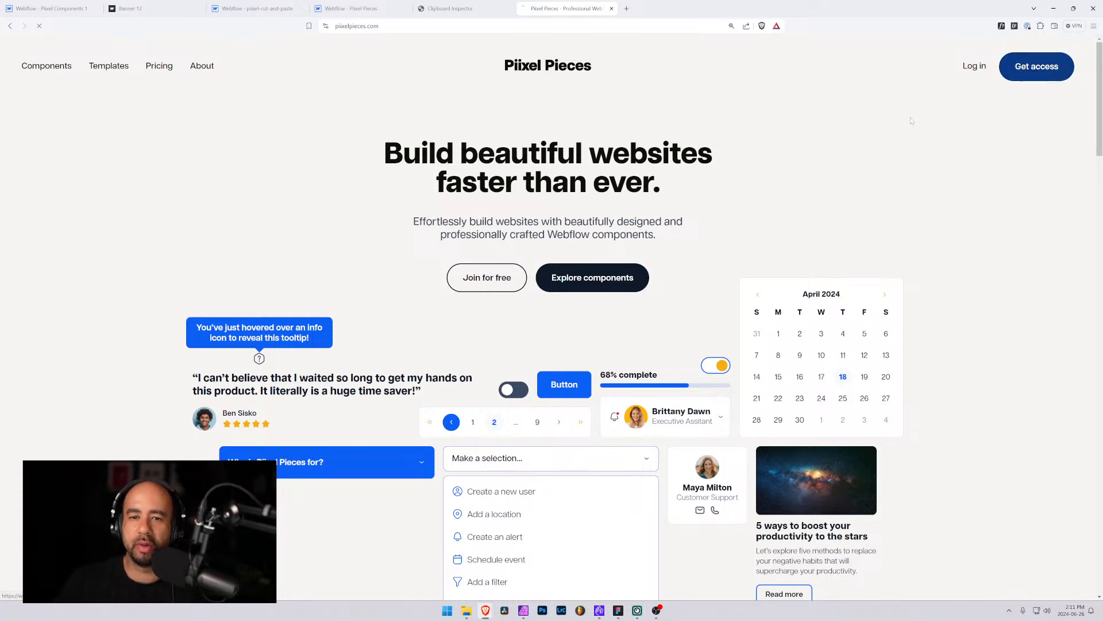
Open the Get access pricing page and review the Forever free and All-access plan features
left_click(1038, 78)
scroll(386, 322, "down", 2)
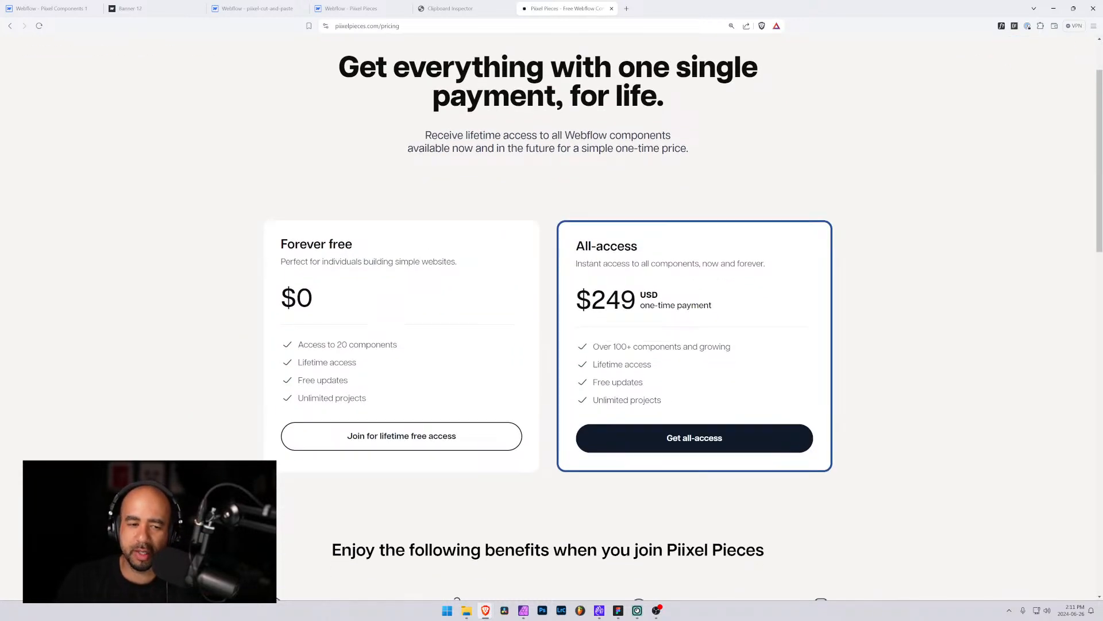
left_click_drag(398, 344, 313, 344)
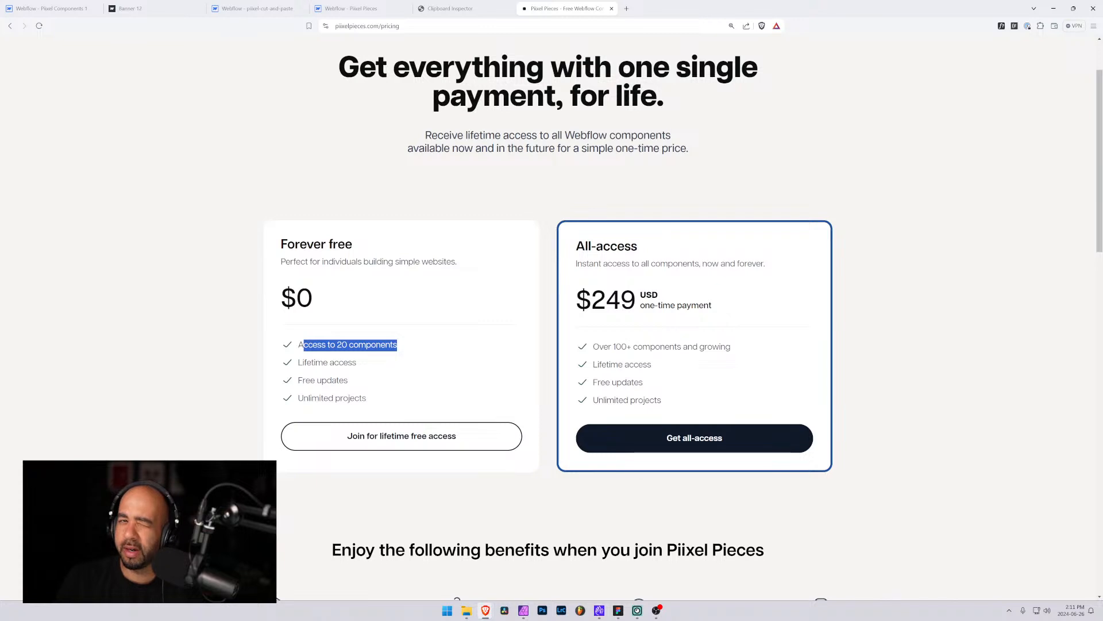
left_click(300, 344)
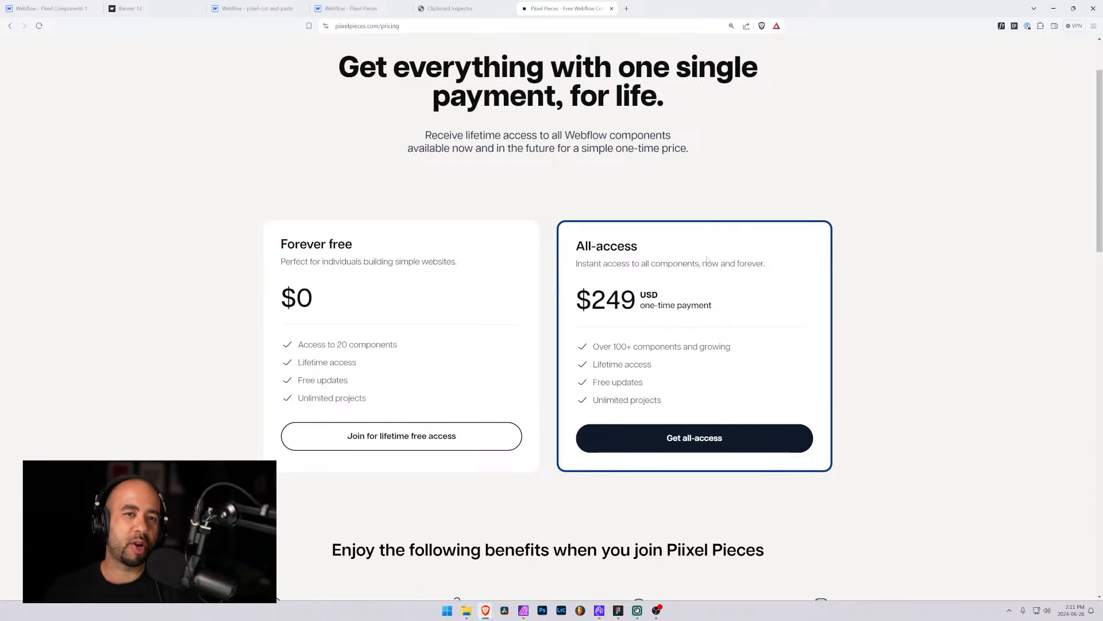
scroll(823, 176, "up", 2)
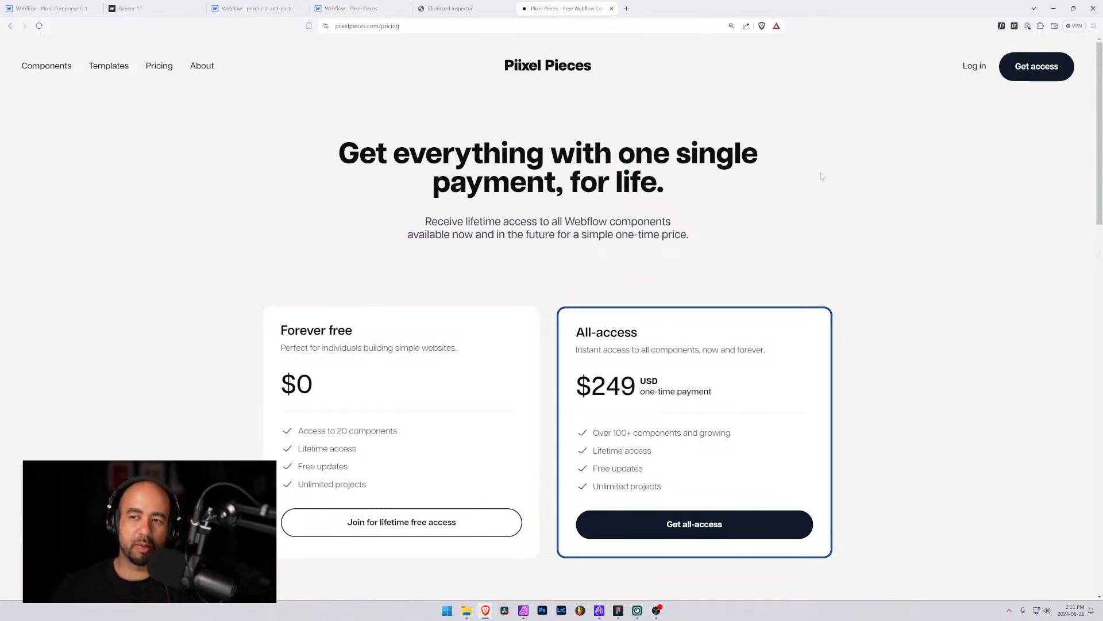